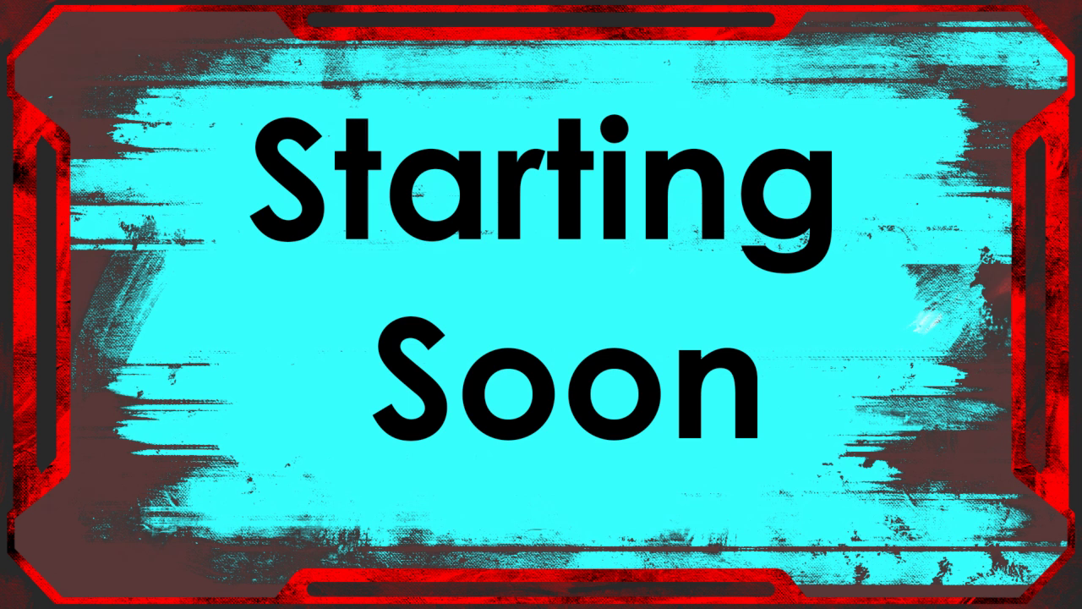
Step: Hide the Starting Soon source in OBS and minimize the OBS window
click(434, 441)
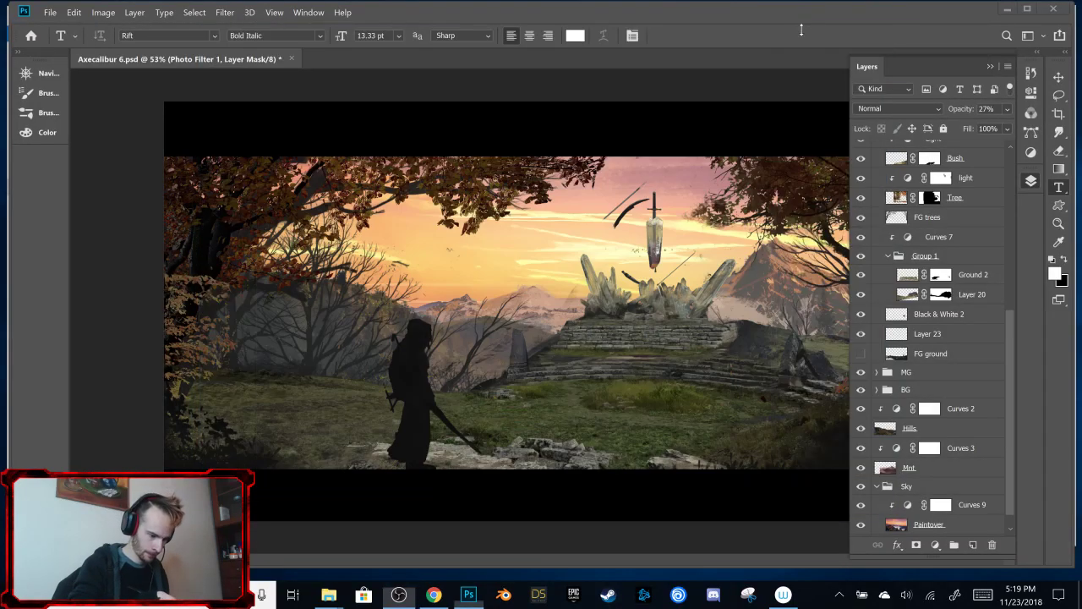
click(804, 32)
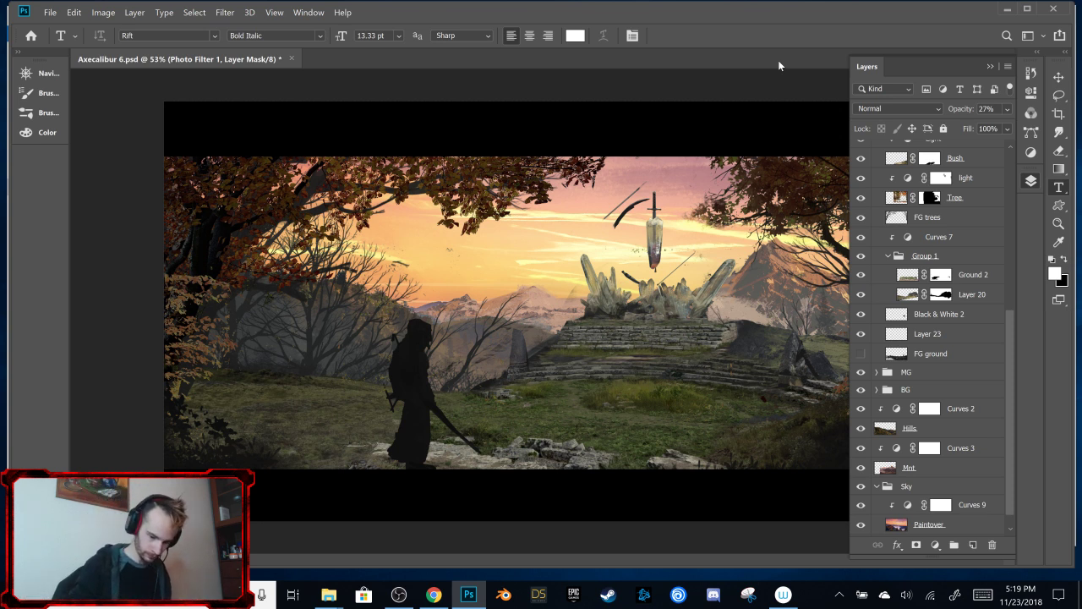
Step: Start a Save As and browse to Desktop > Current Projects > axecalibur
drag(1007, 332, 1008, 169)
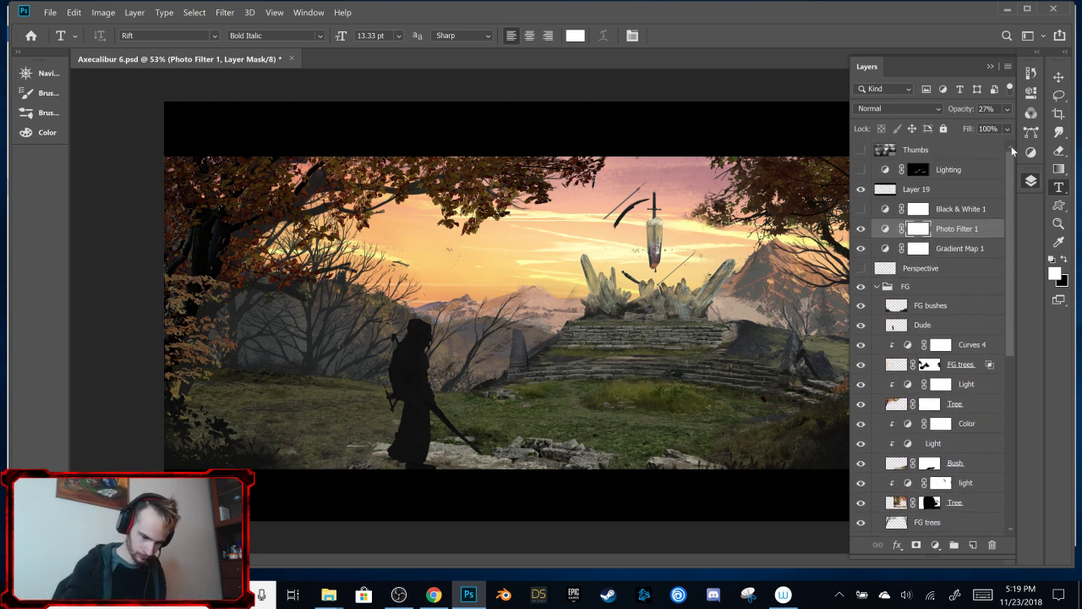
click(50, 12)
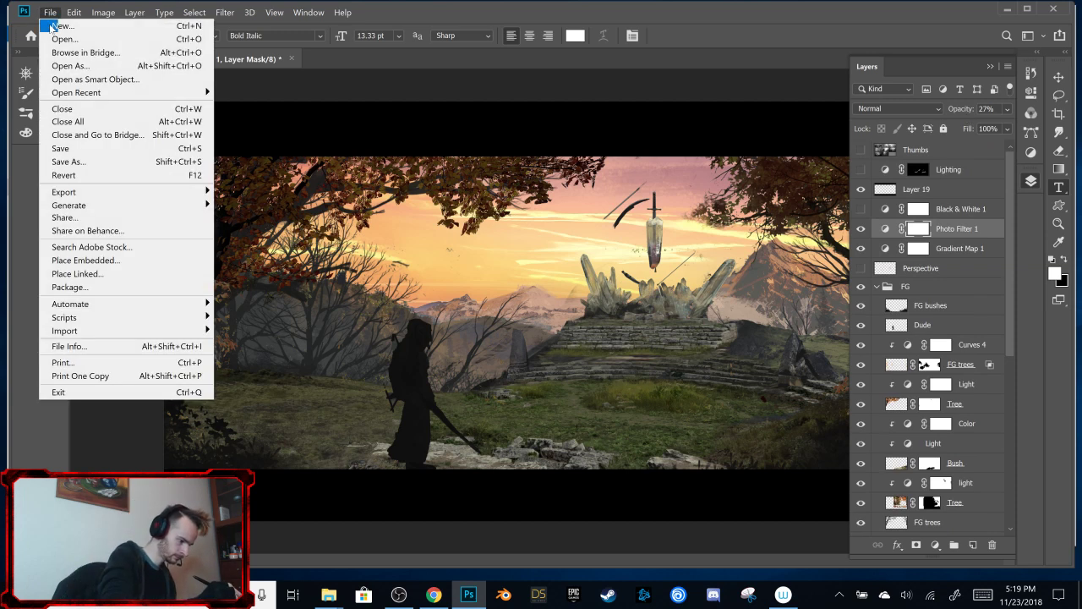
click(96, 162)
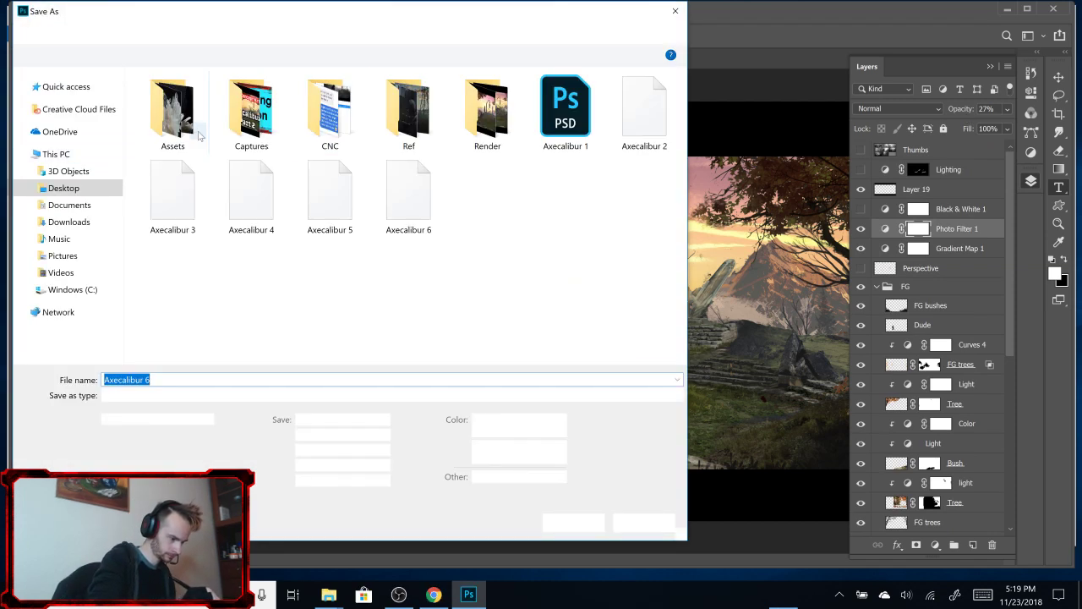
click(68, 170)
click(64, 187)
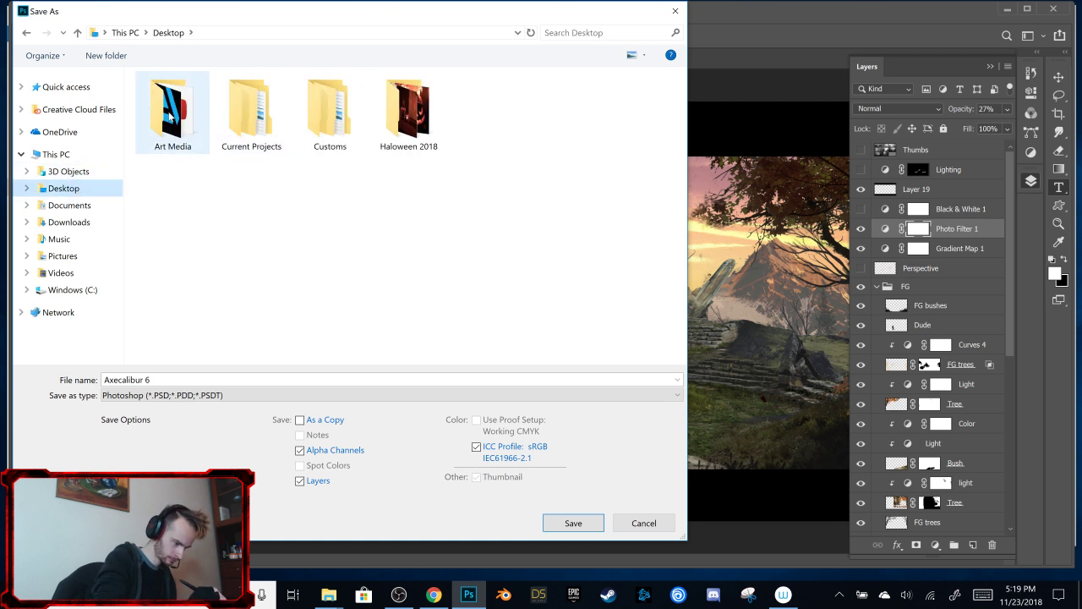
click(173, 113)
double_click(251, 113)
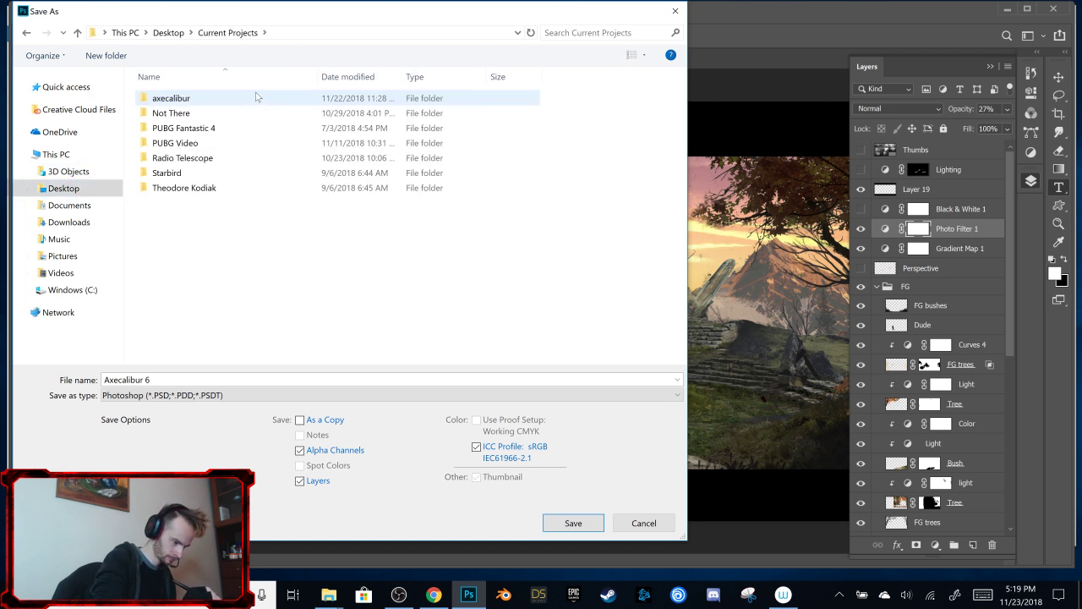
click(229, 100)
double_click(229, 99)
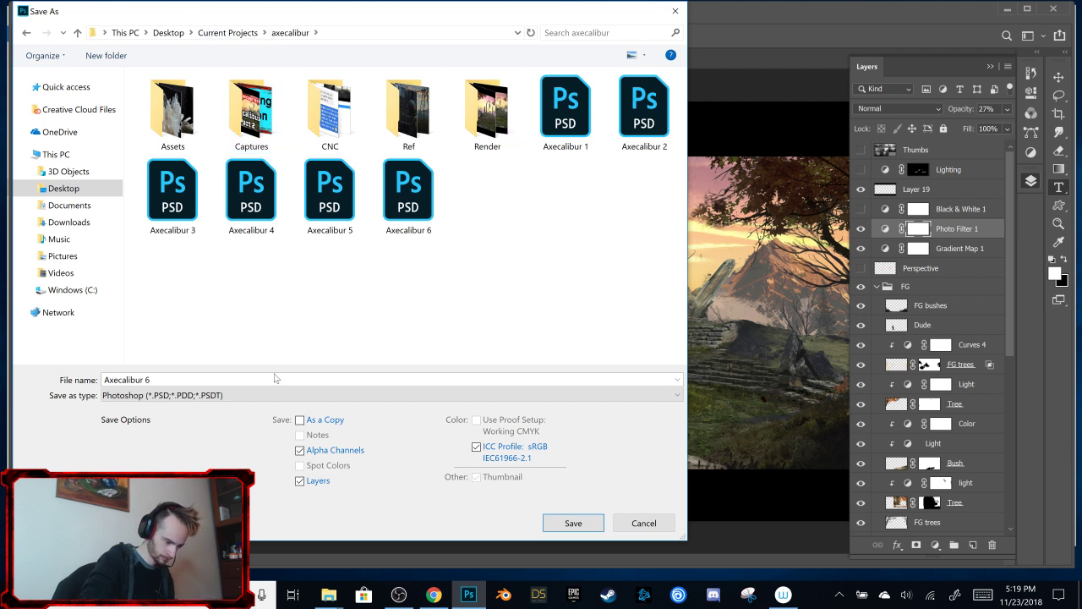
Step: Rename the file to Axecalibur 7 and save it, accepting the format options
click(235, 378)
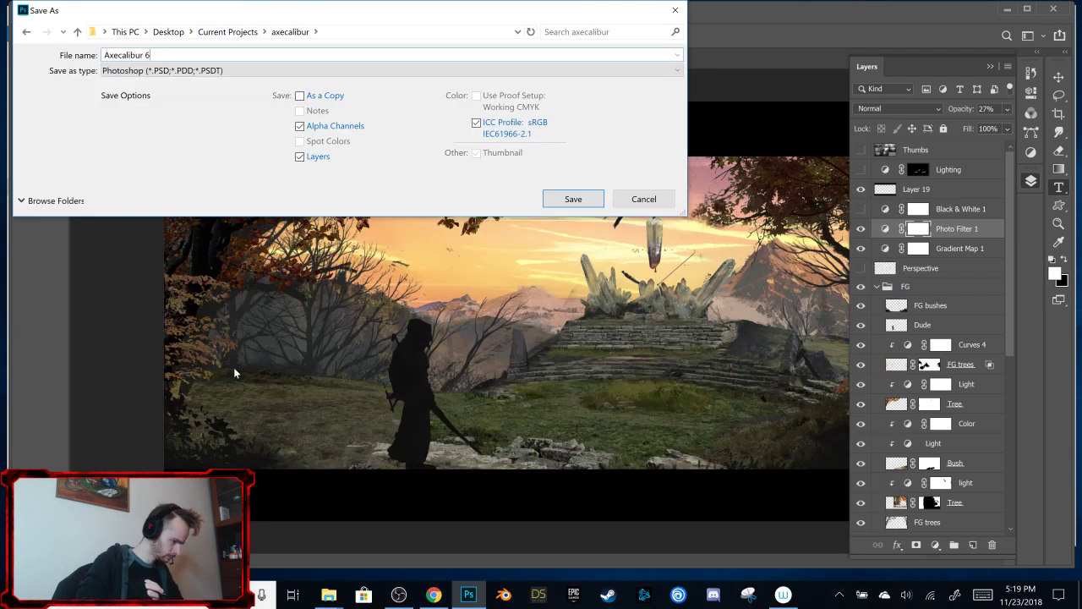
key(BackSpace)
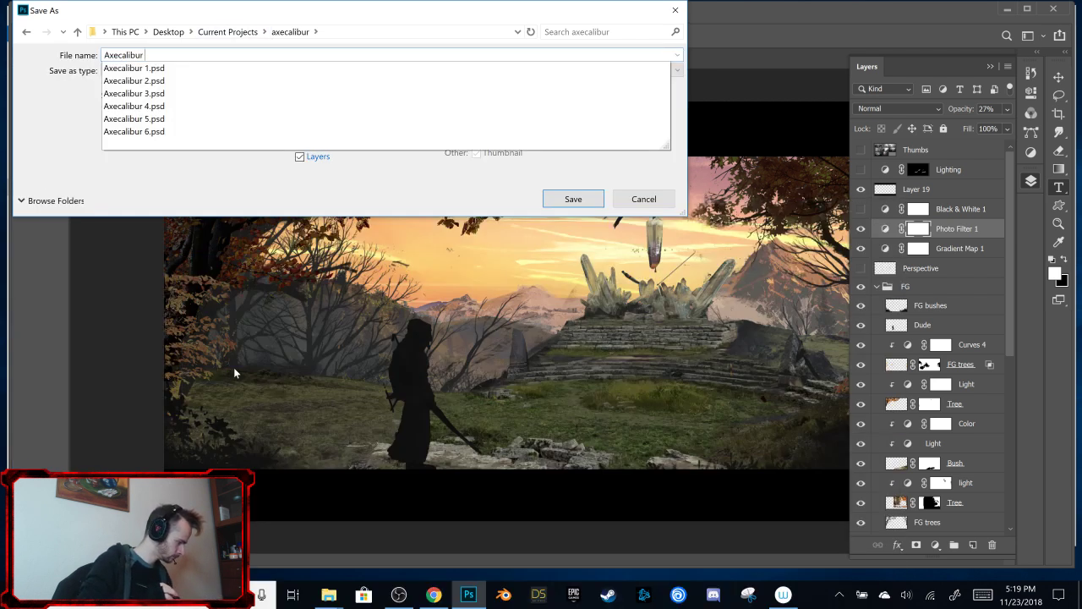
text(7)
click(574, 199)
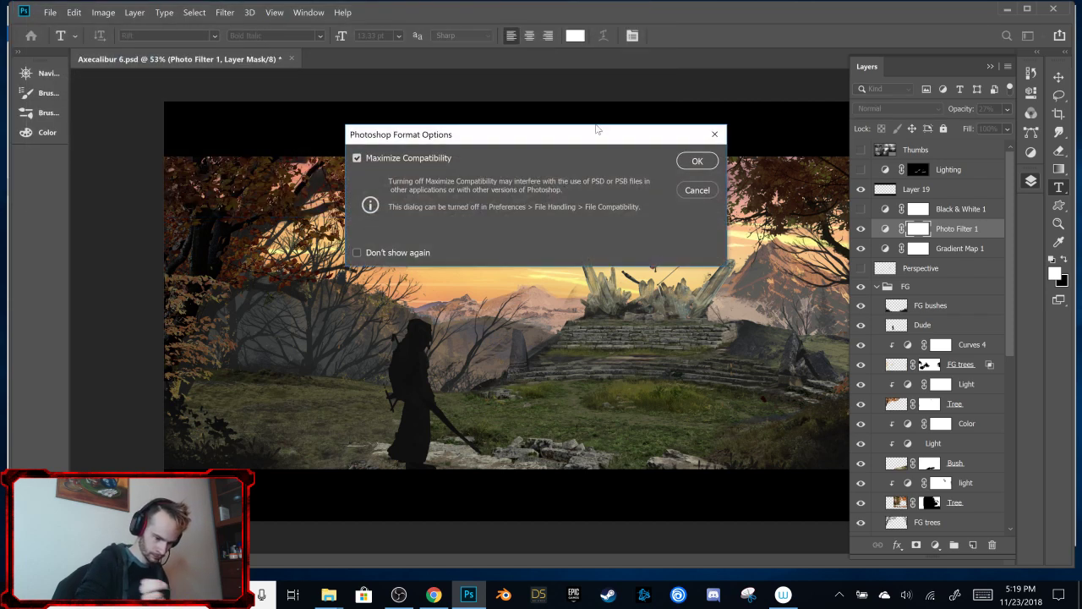
click(697, 160)
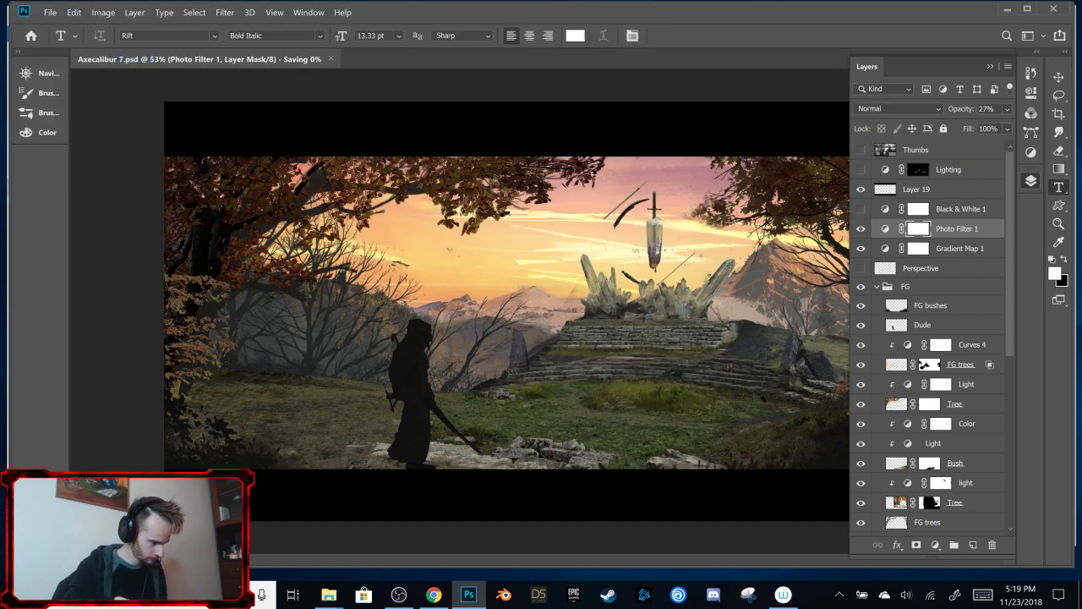
Step: Switch Photoshop to full-screen editing view with the F key
scroll(507, 313, down, 3)
scroll(541, 317, up, 2)
scroll(541, 317, down, 1)
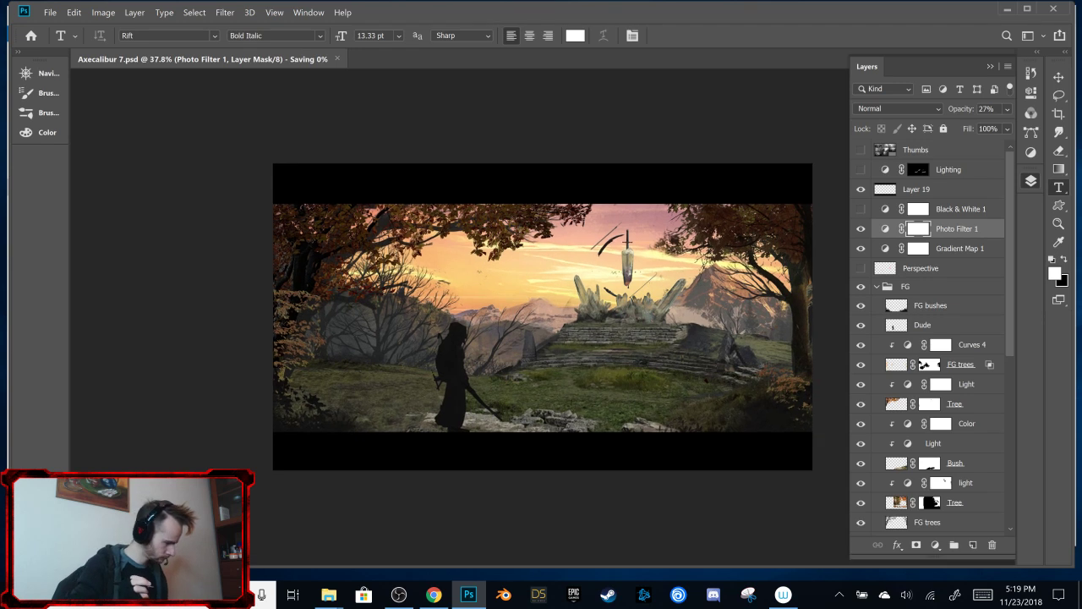
key(f)
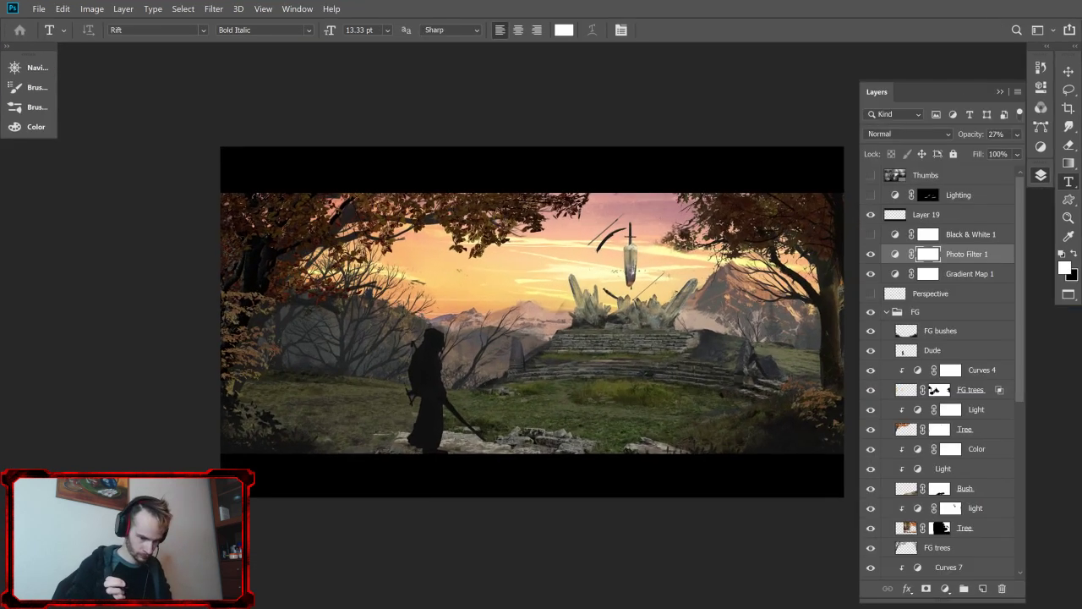
scroll(532, 322, up, 1)
scroll(406, 339, down, 1)
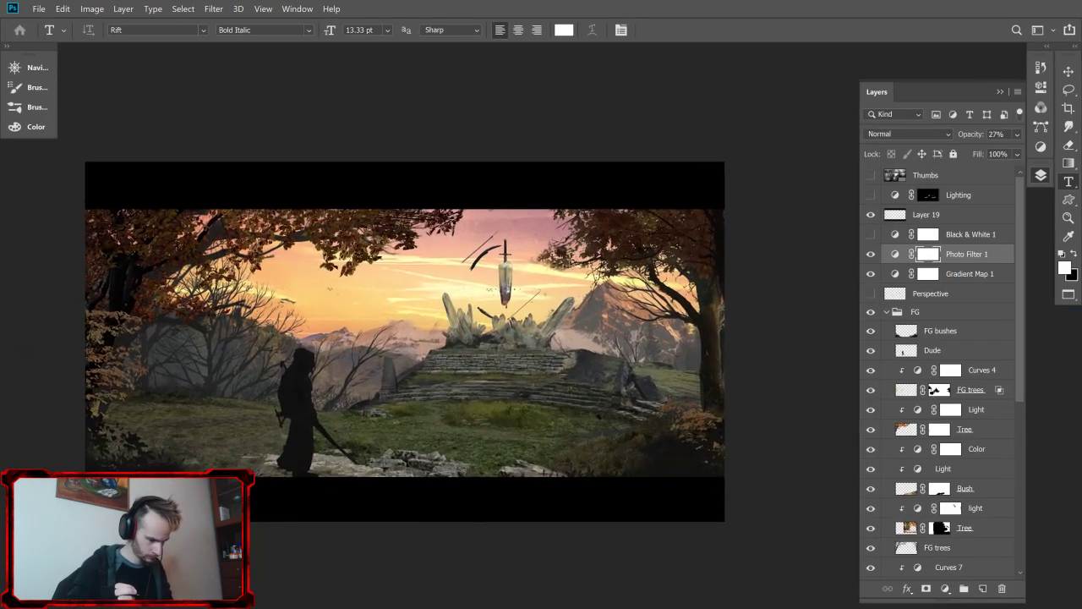
scroll(101, 377, up, 2)
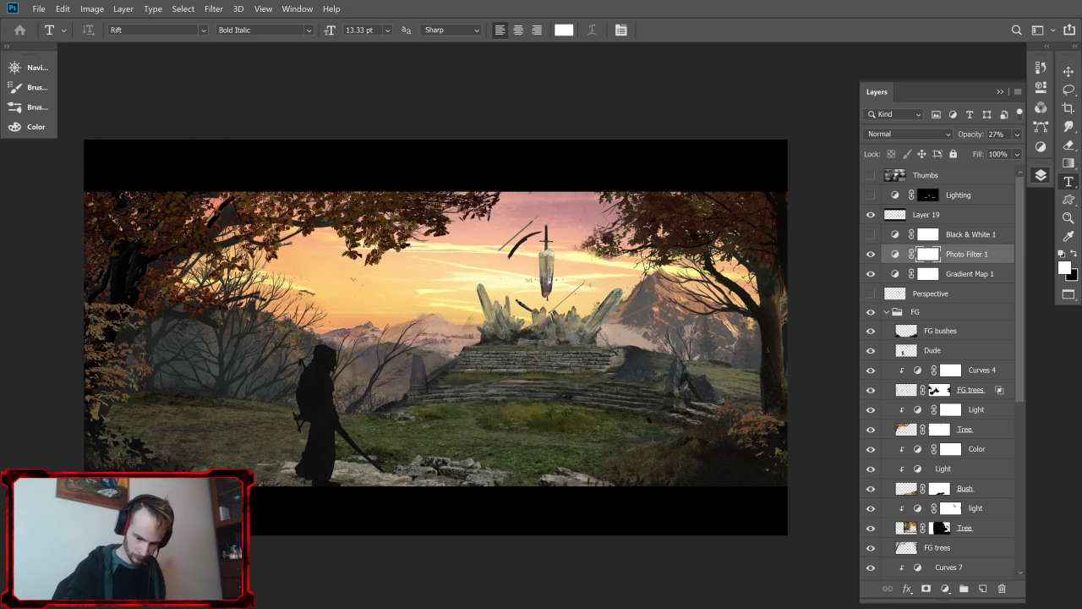
scroll(939, 372, down, 4)
scroll(939, 372, up, 4)
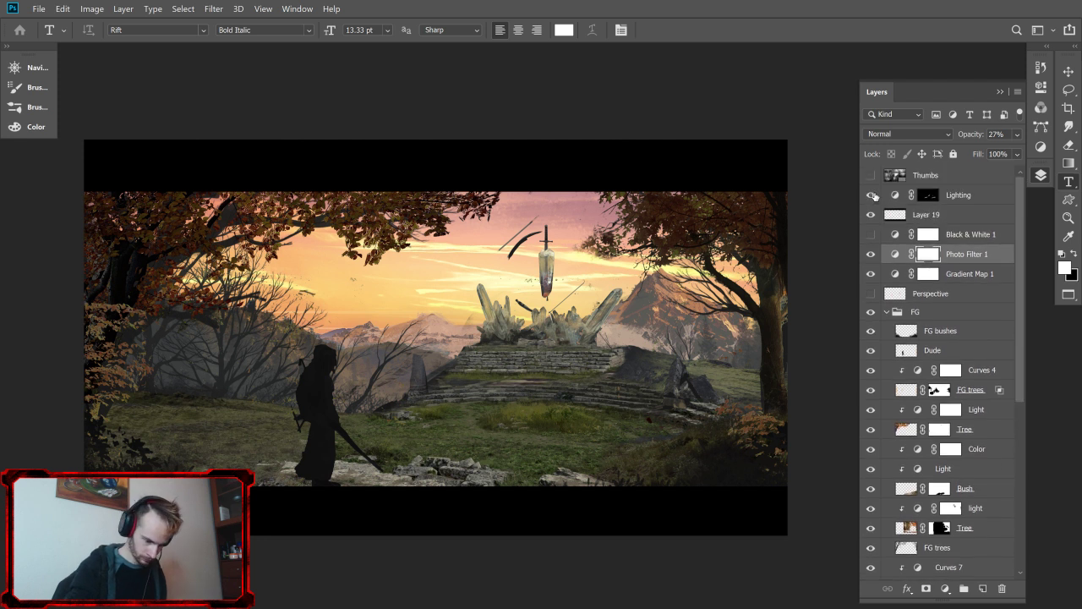
Step: Compare the Lighting layer and Layer 19 letterbox bars, then select Lighting
click(871, 196)
click(872, 195)
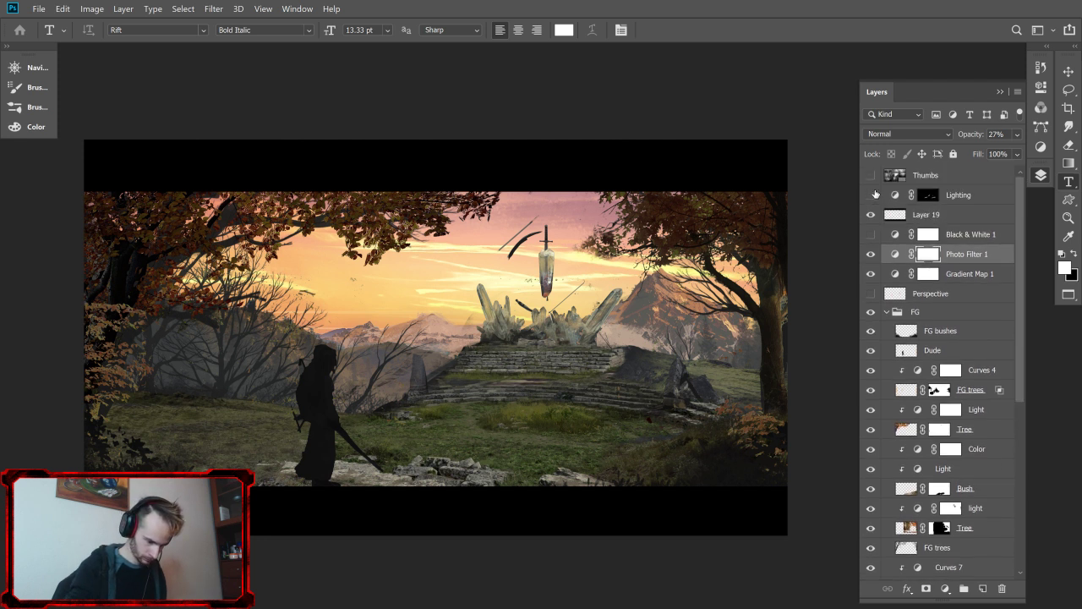
click(993, 196)
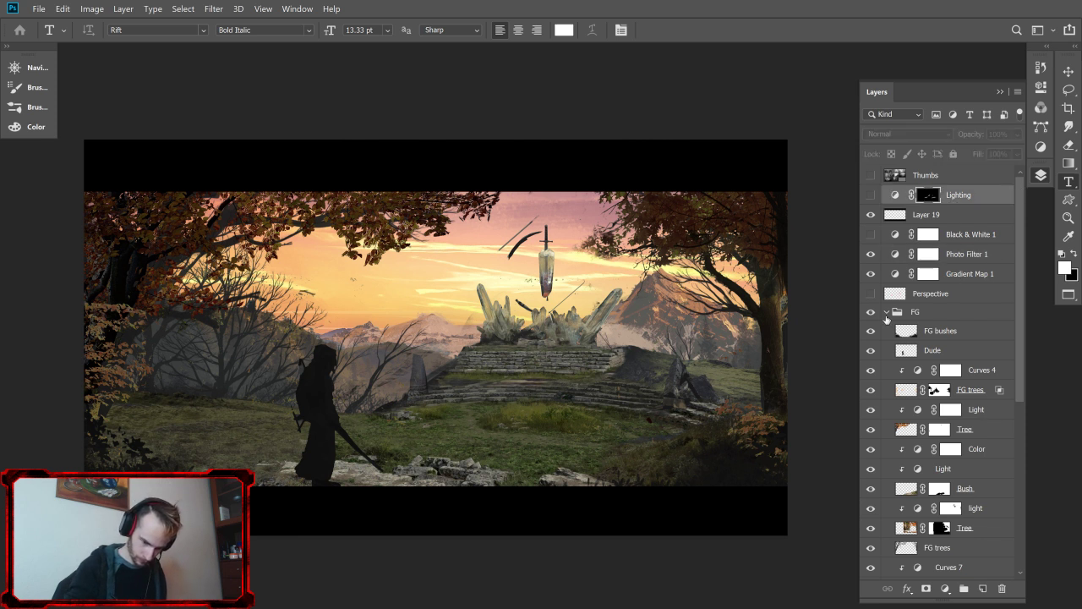
click(872, 215)
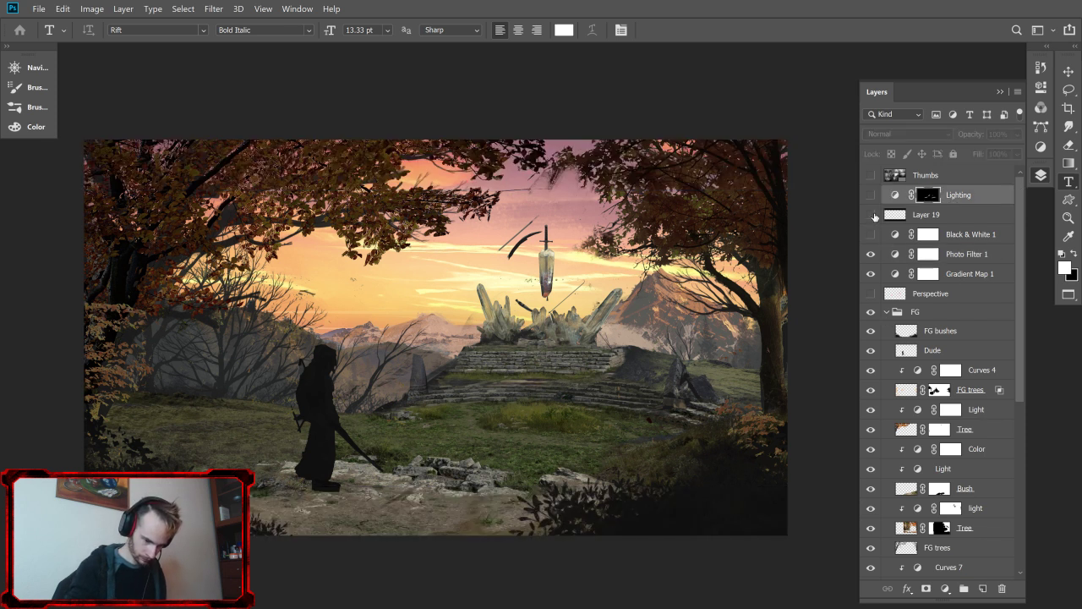
click(872, 215)
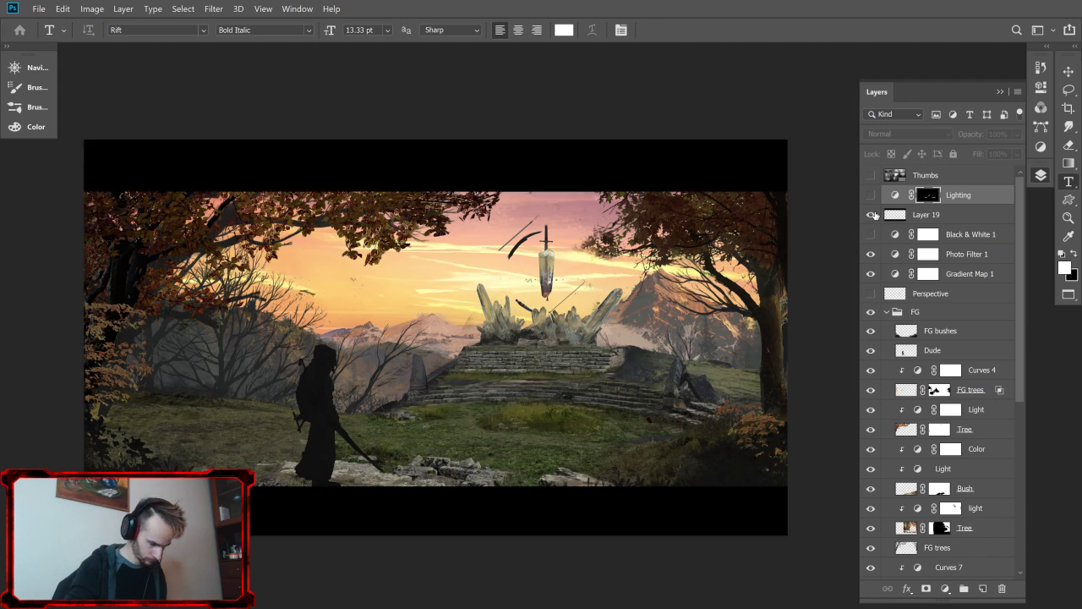
mouse_move(1014, 248)
mouse_down()
mouse_move(1016, 264)
mouse_move(1017, 252)
mouse_up()
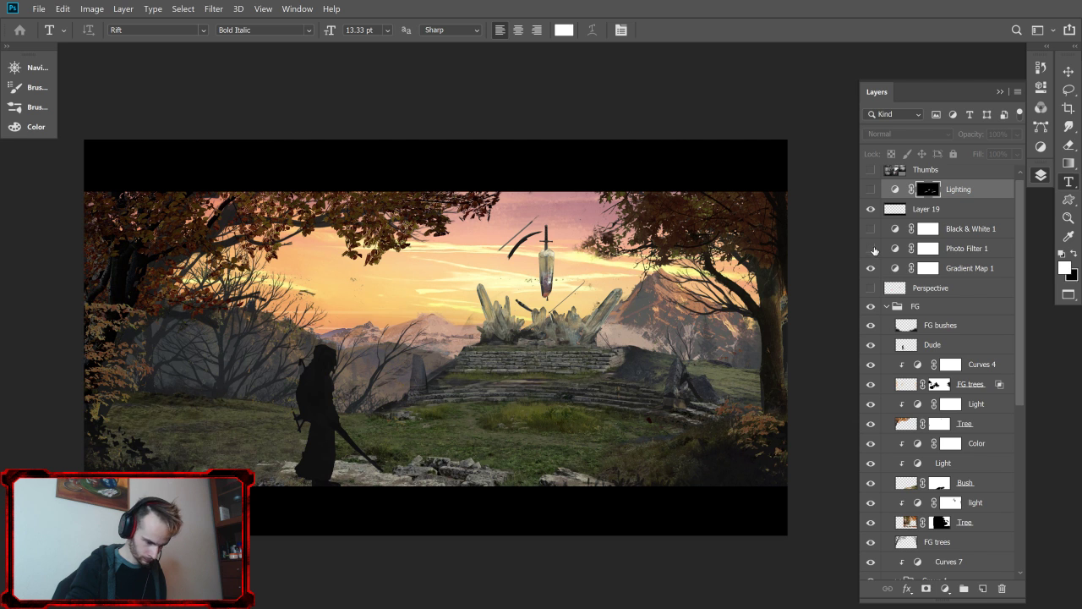
Step: Hide the Photo Filter 1 and Gradient Map 1 adjustments
click(872, 248)
click(871, 249)
click(871, 268)
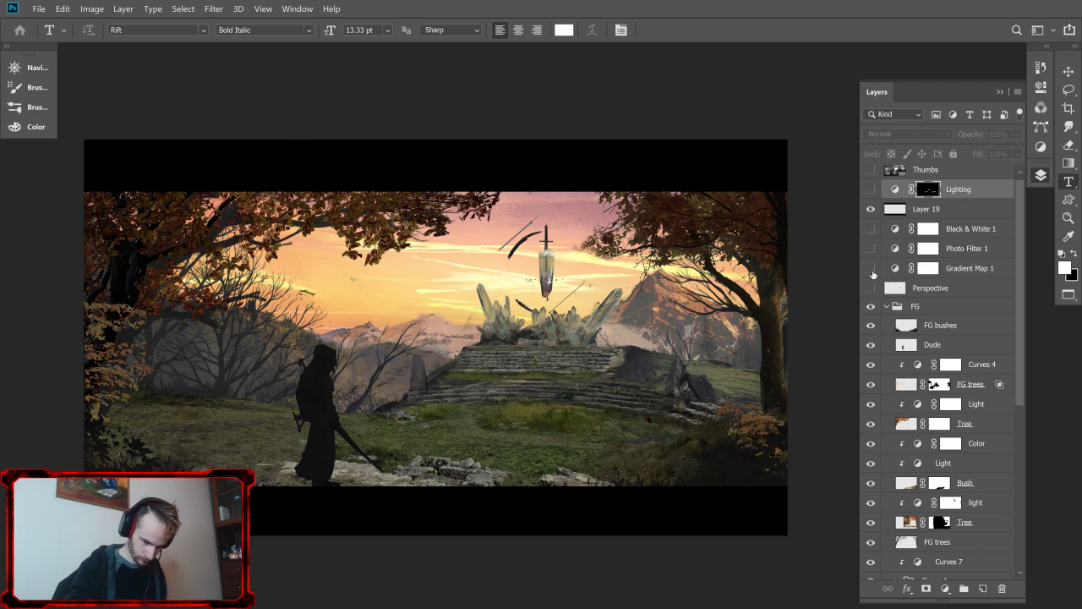
drag(1018, 290, 1019, 278)
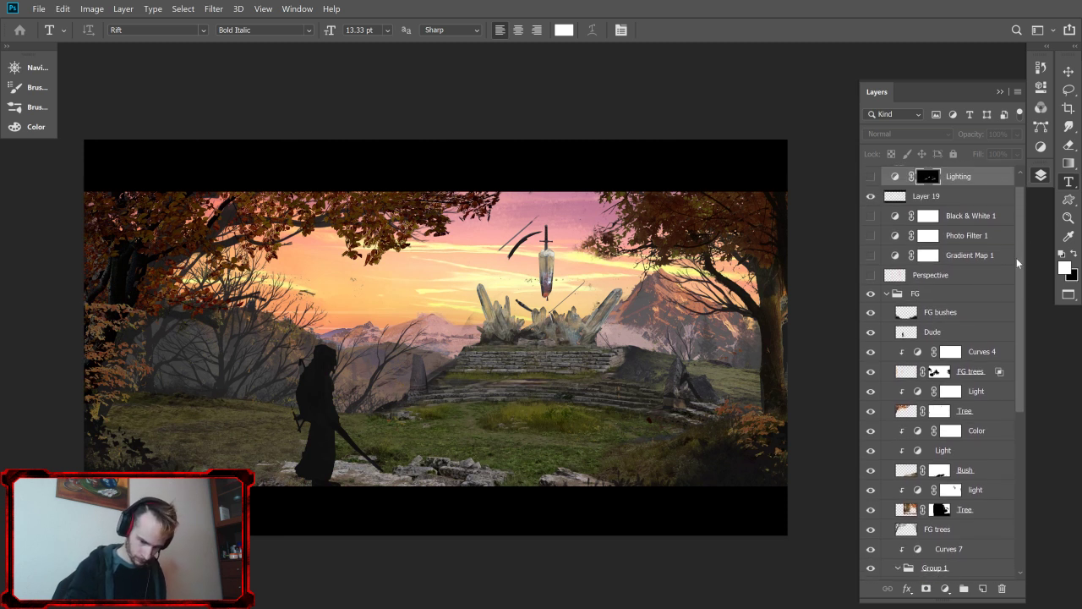
scroll(1022, 258, down, 1)
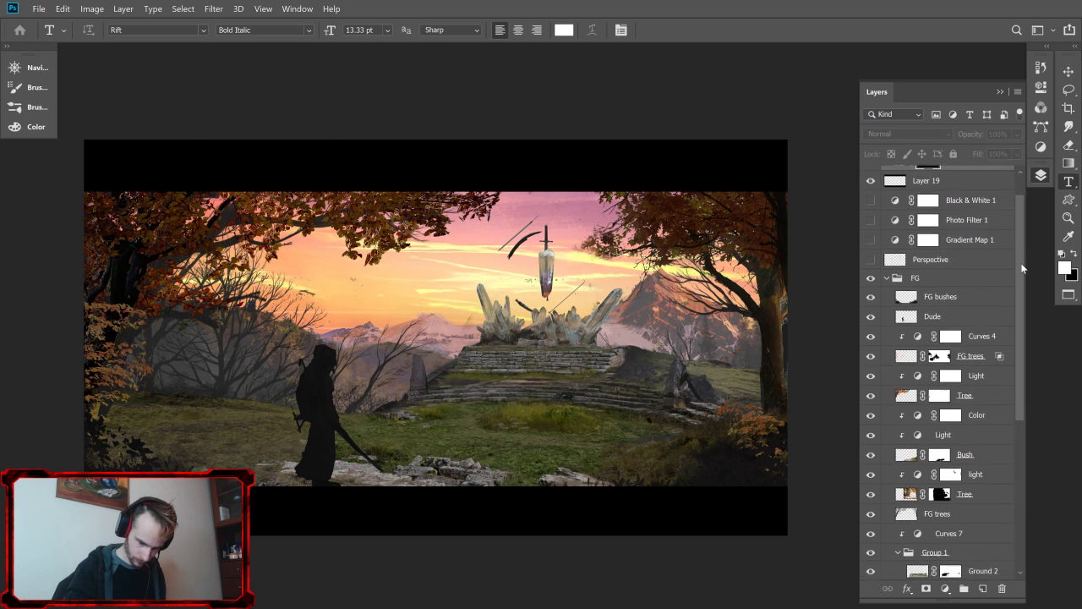
Step: Check the red perspective guides, keep them hidden, and collapse the FG group
click(871, 258)
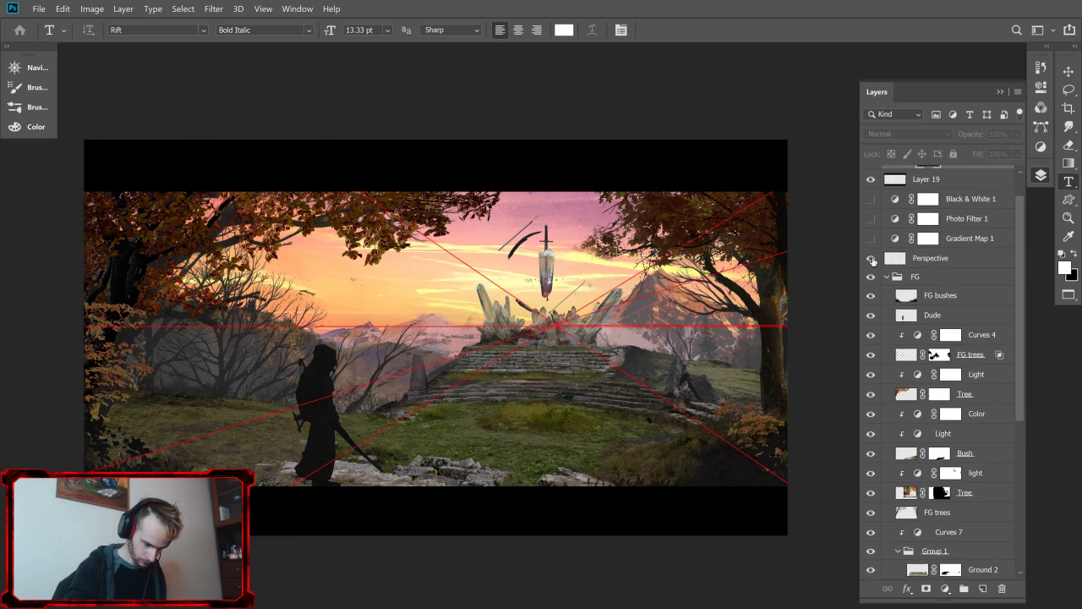
click(872, 258)
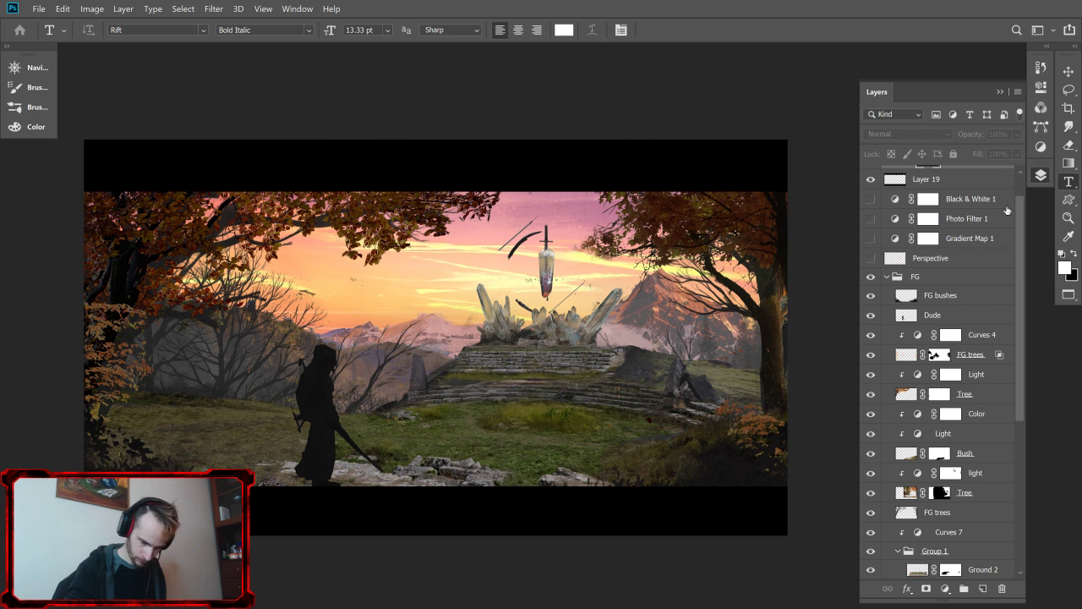
click(887, 277)
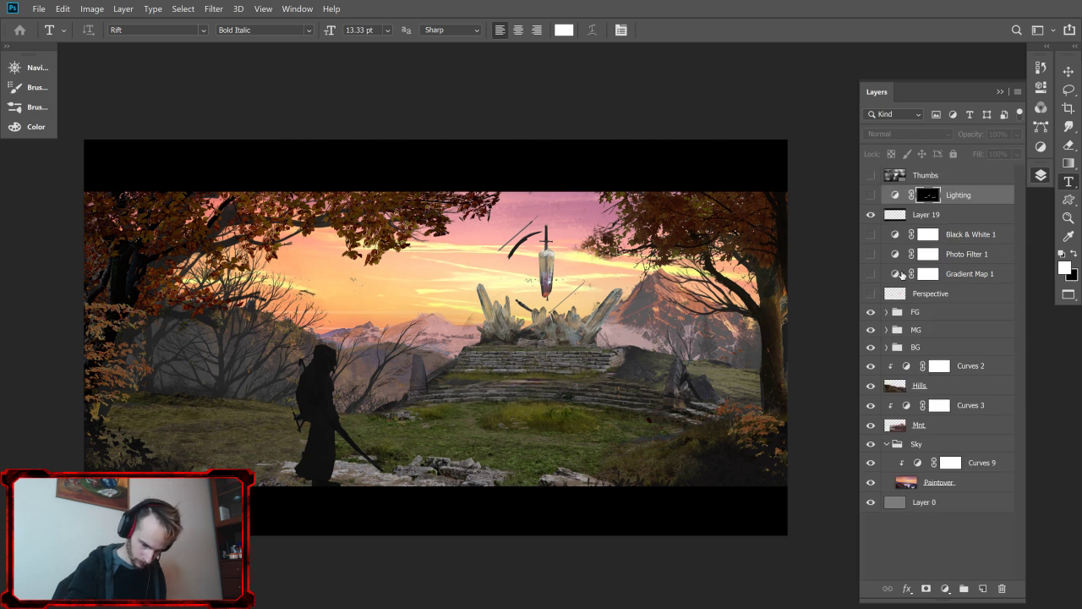
click(871, 311)
click(871, 329)
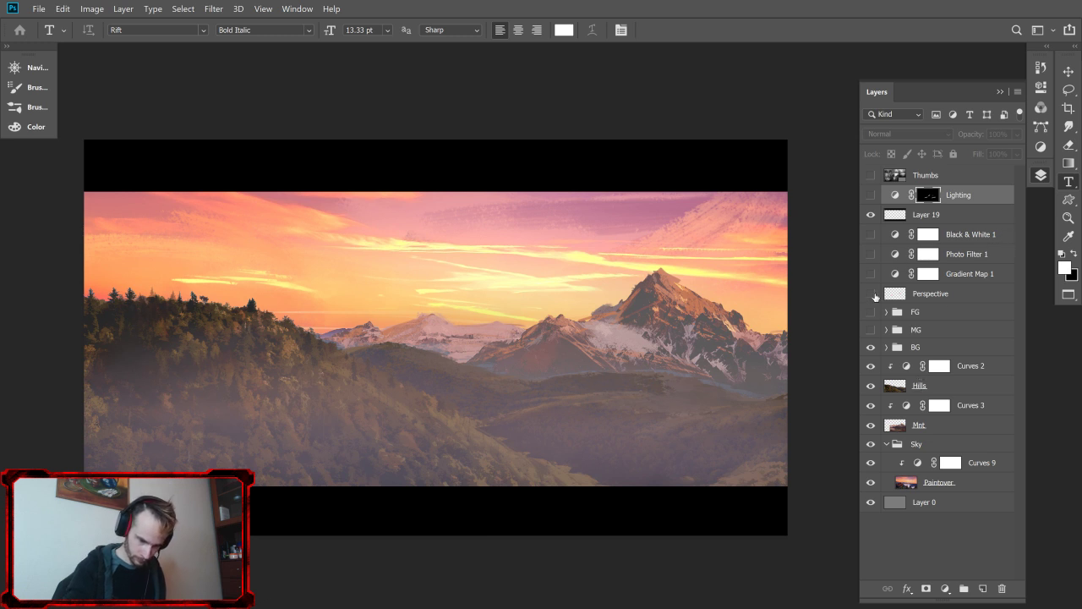
click(871, 235)
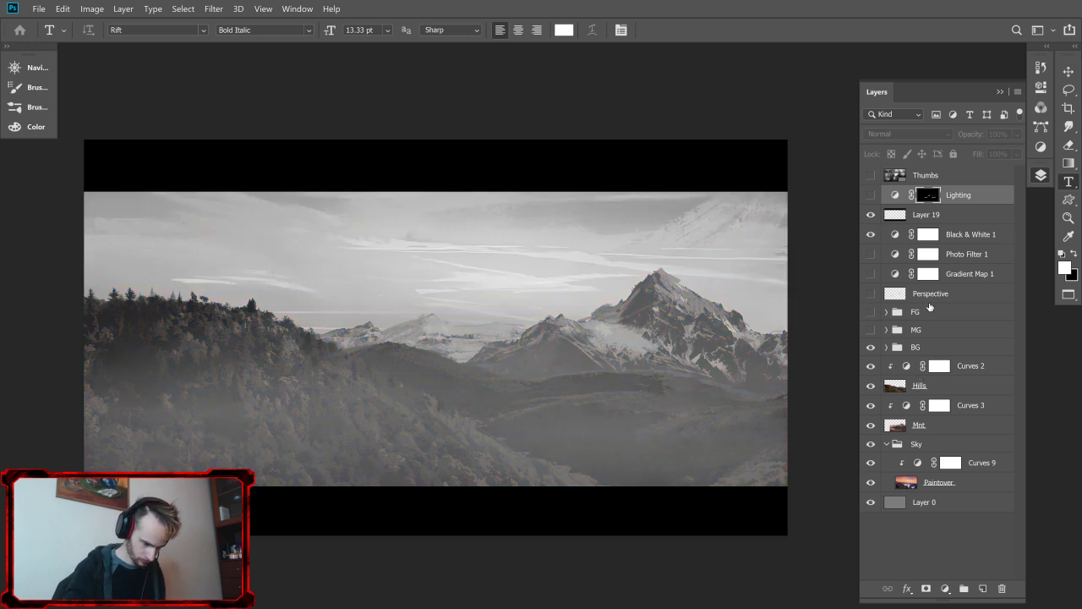
click(919, 461)
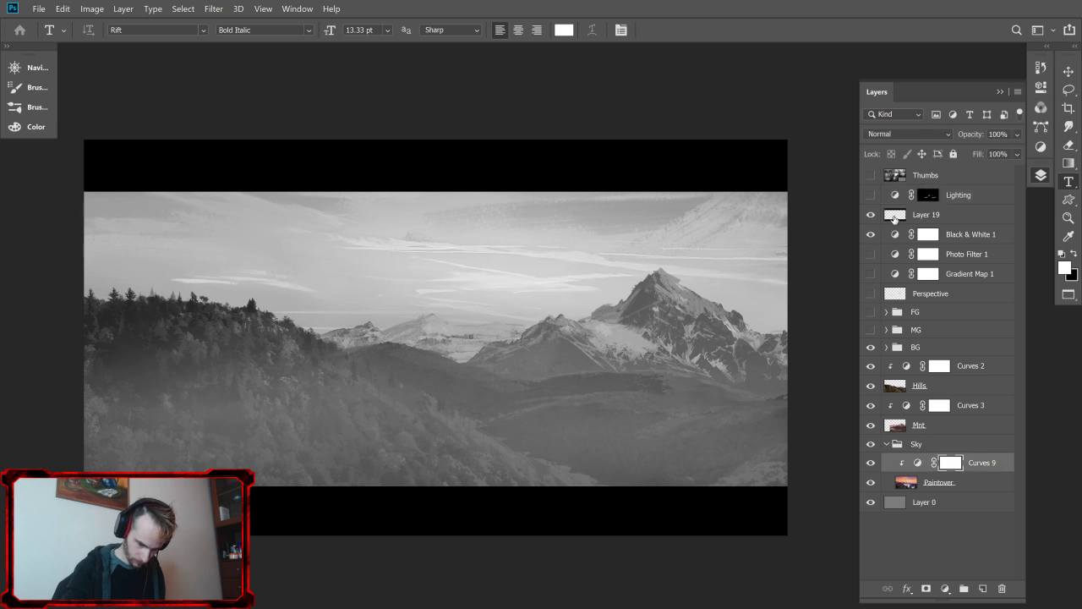
click(871, 175)
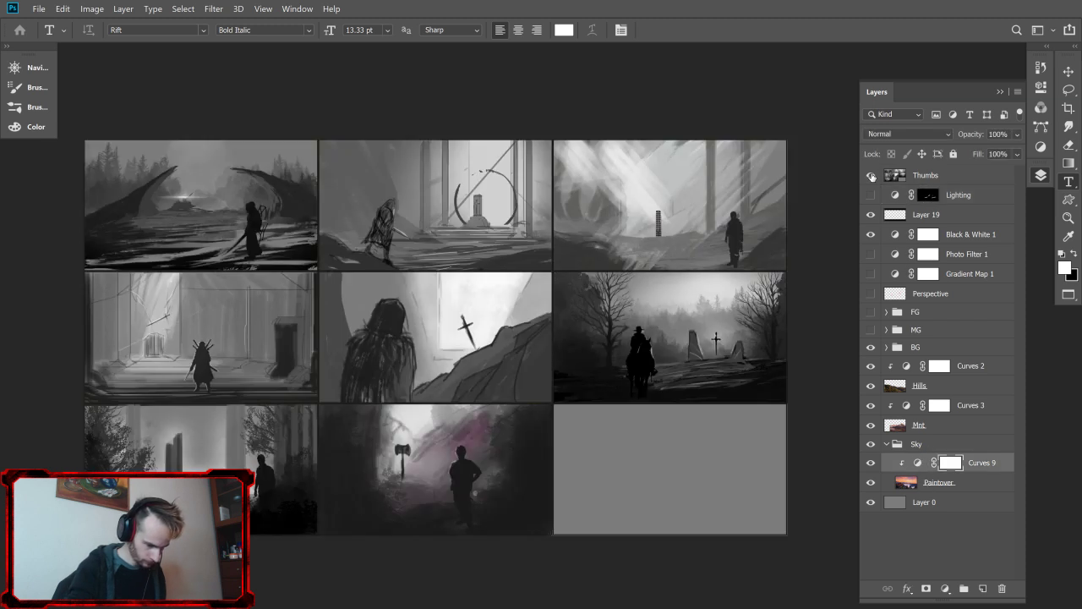
click(871, 175)
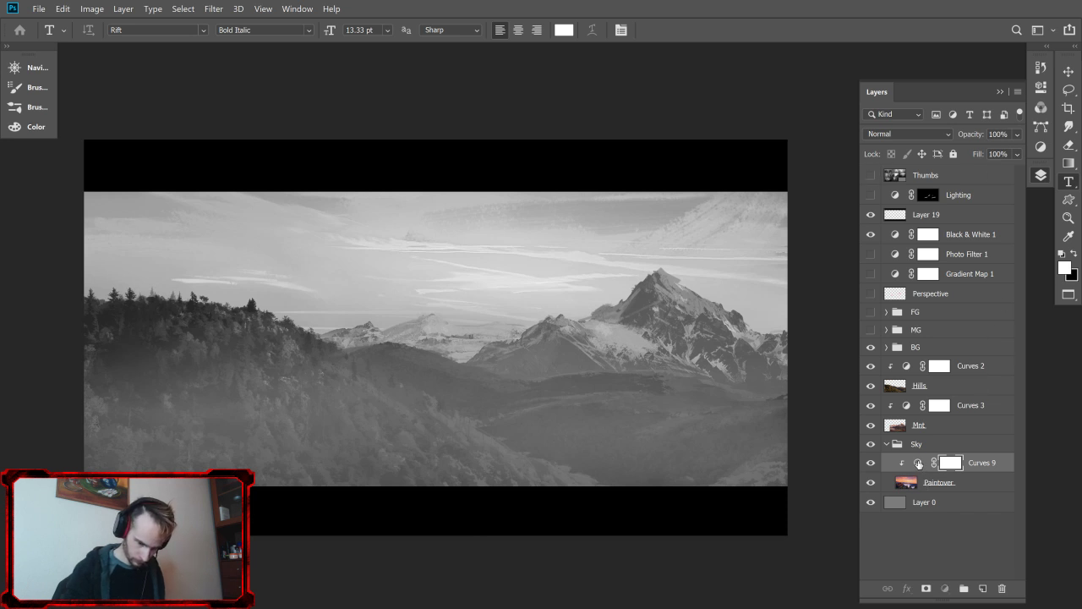
key(x)
Step: Brighten the sky in Curves 9 by moving the white point left and lifting the midpoint
double_click(919, 464)
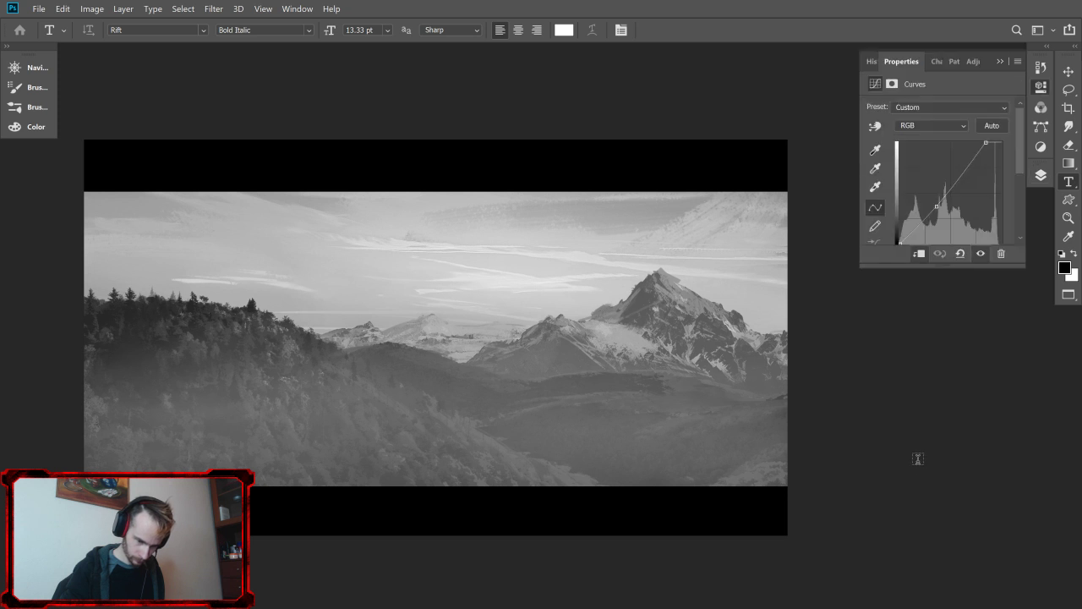
scroll(1018, 179, down, 1)
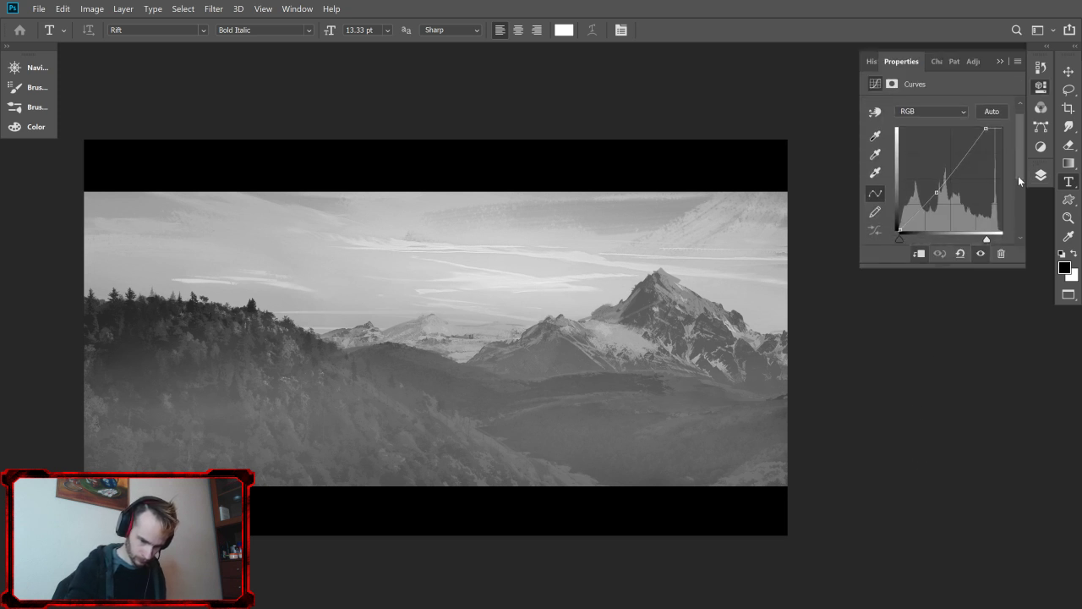
drag(985, 127, 975, 128)
drag(937, 193, 935, 188)
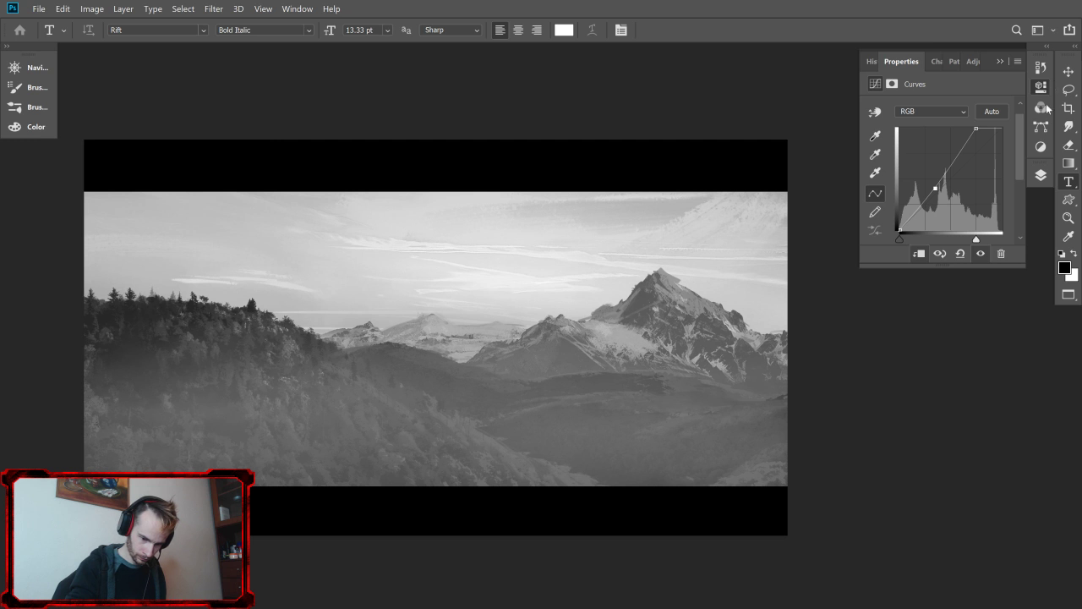
click(1041, 175)
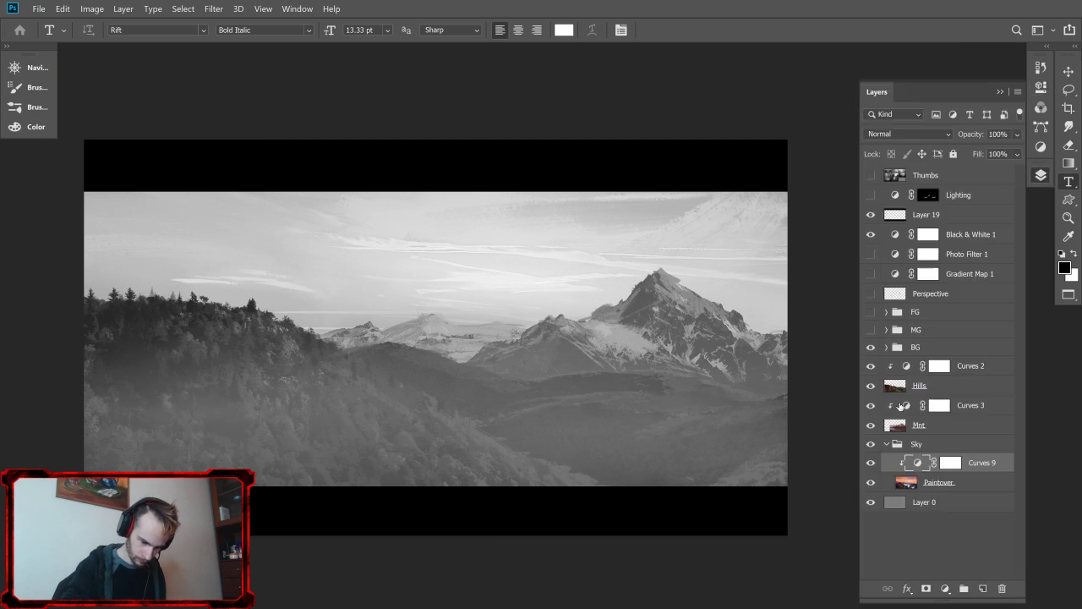
Step: Toggle Black & White 1 to compare with colour, ending in grayscale
click(871, 234)
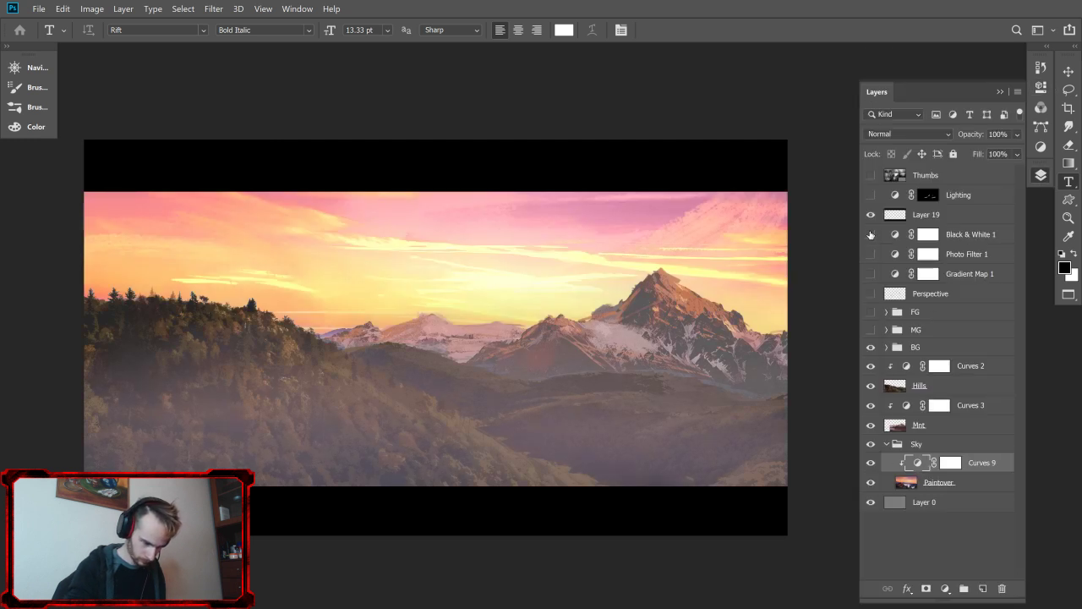
click(871, 234)
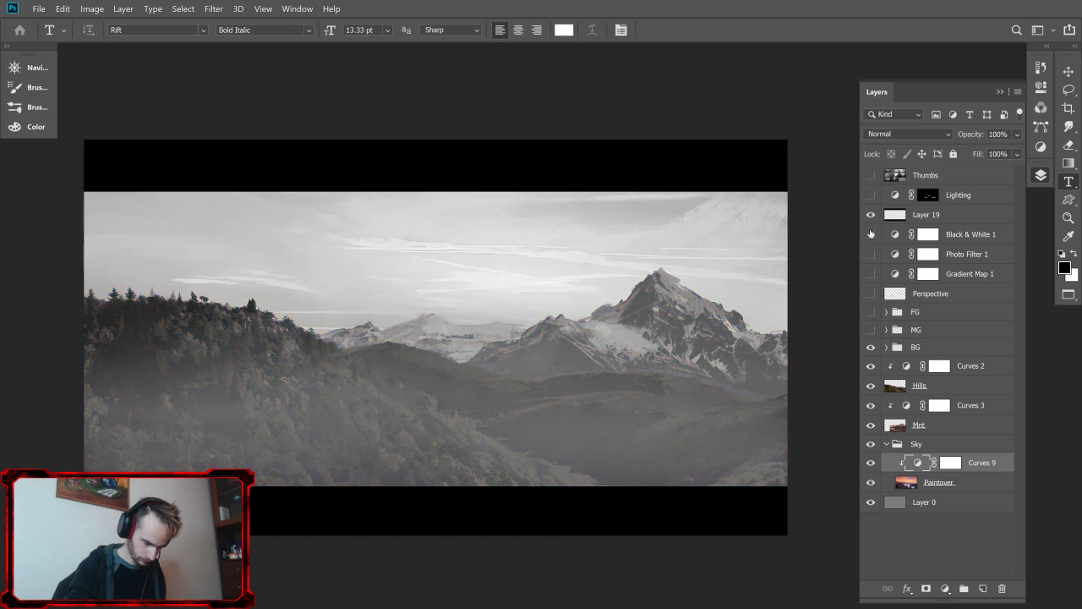
click(870, 234)
click(871, 234)
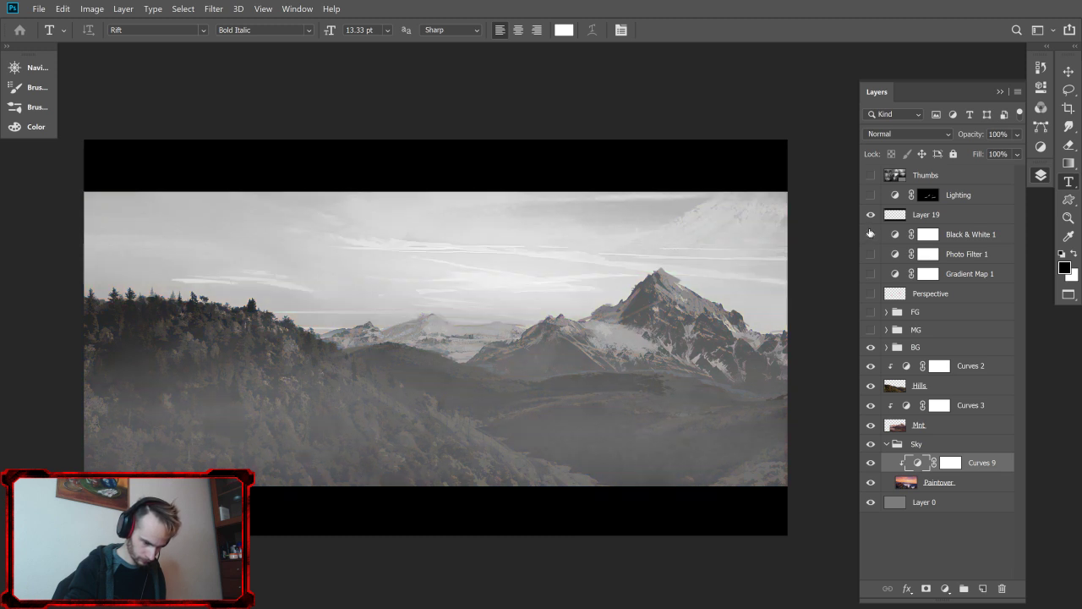
Step: Collapse the Sky group and reshape Curves 3, lifting midtones so input 253 outputs 230
click(886, 444)
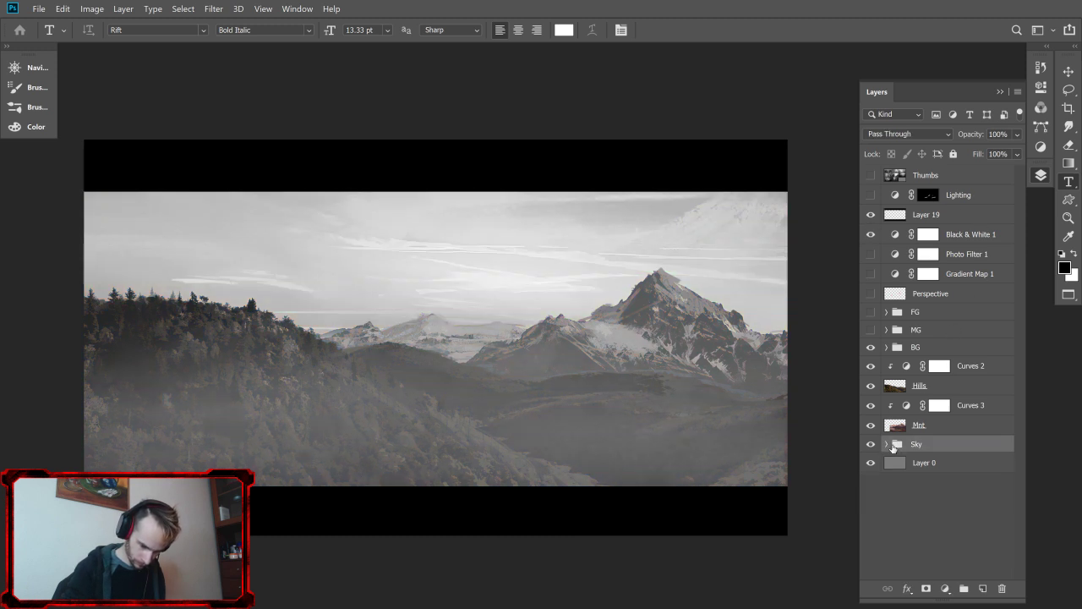
click(871, 407)
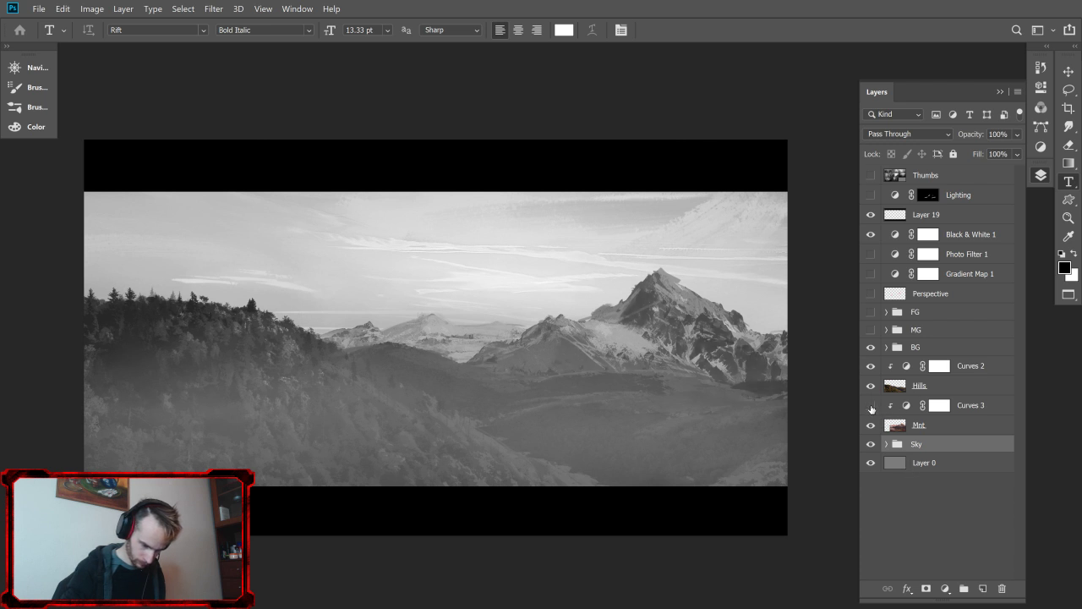
click(907, 407)
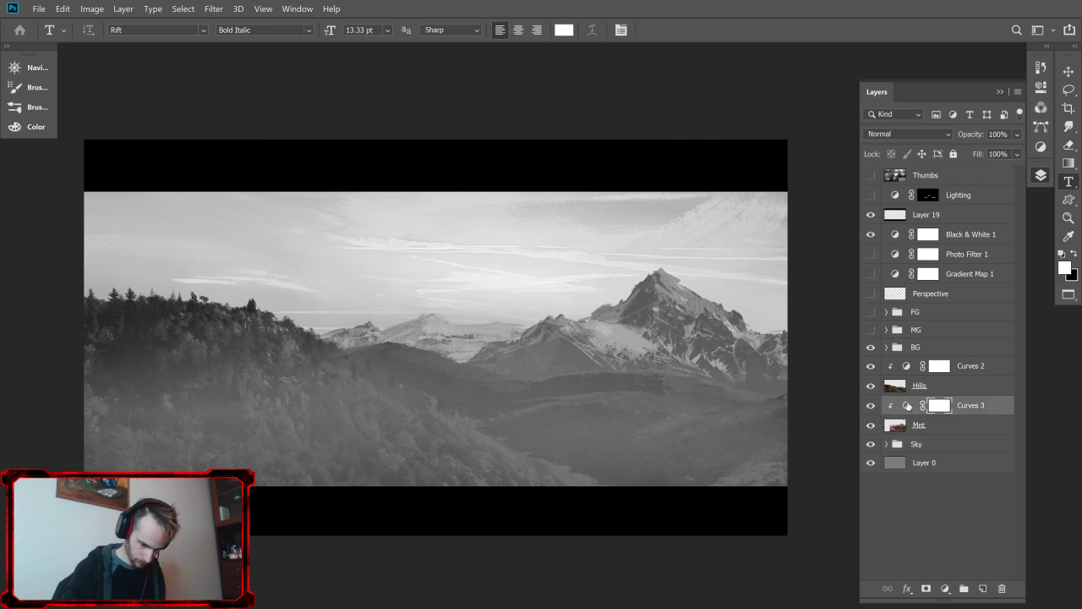
double_click(906, 408)
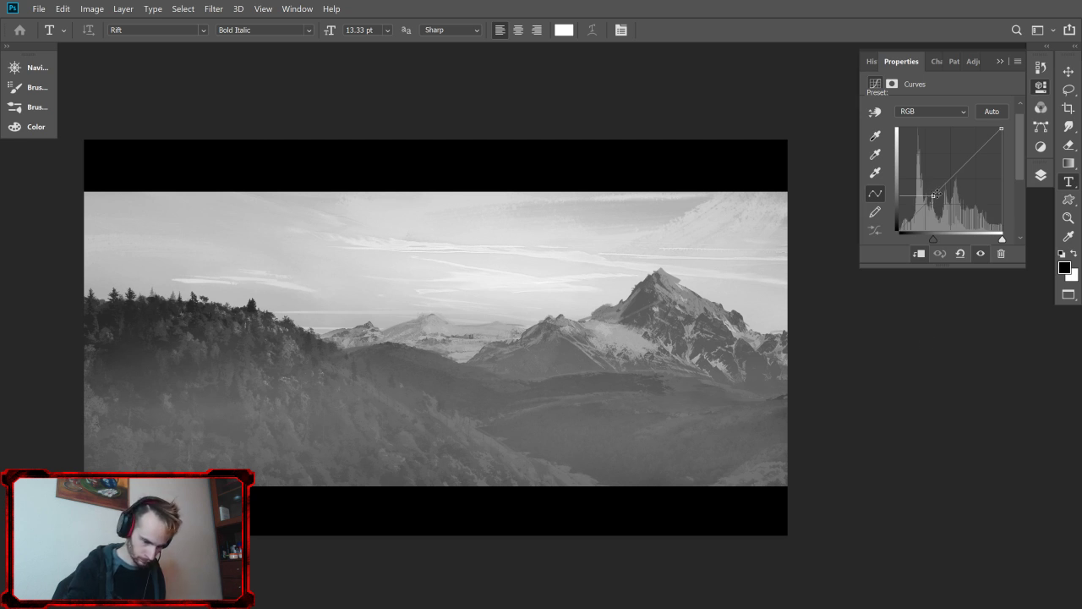
drag(934, 195, 1004, 133)
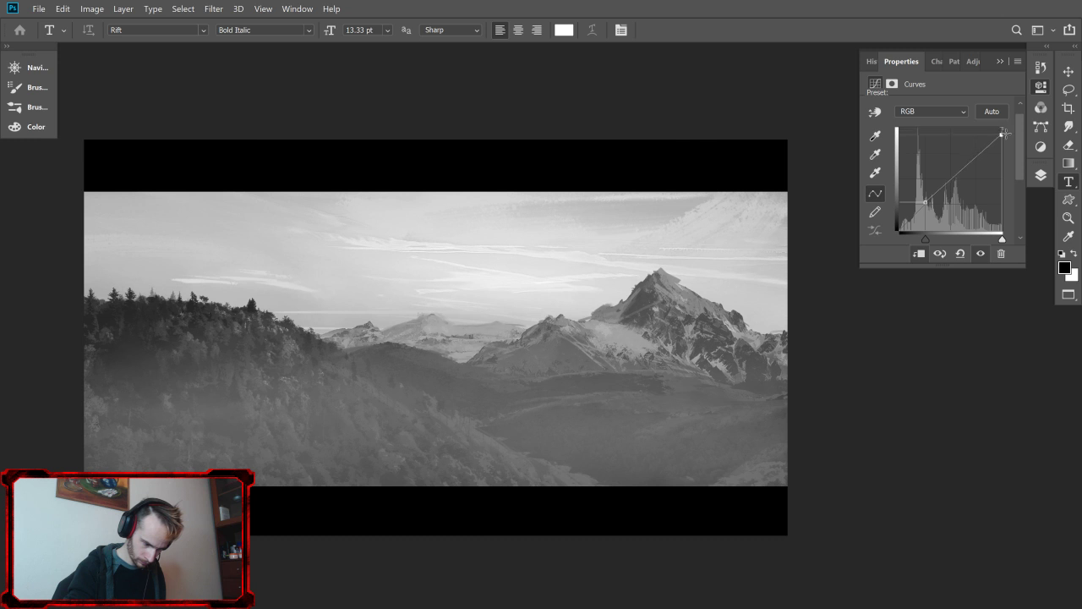
drag(925, 202, 934, 186)
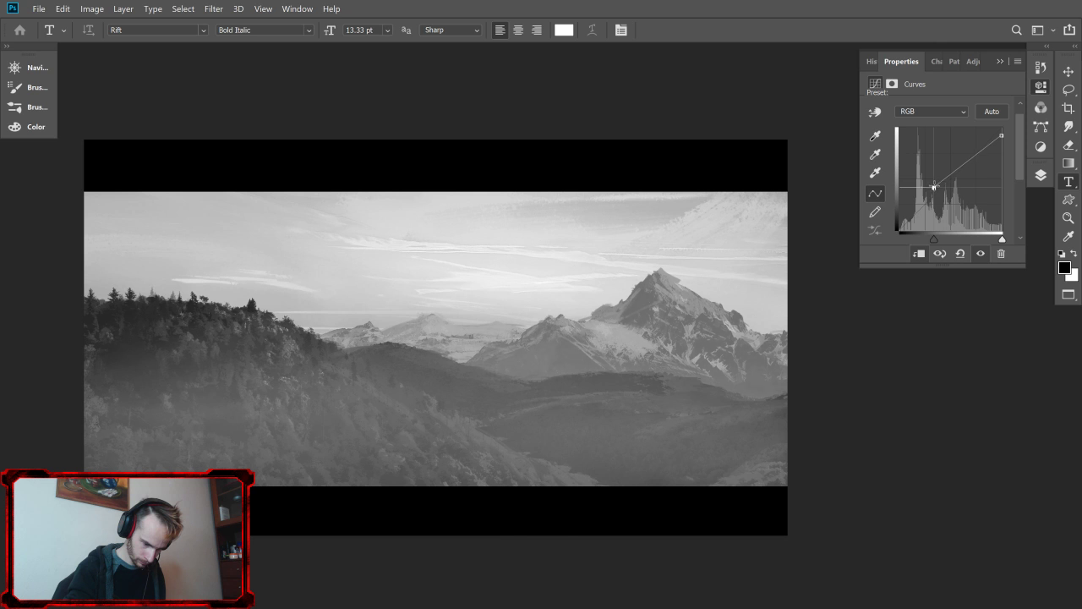
drag(1002, 135, 1004, 131)
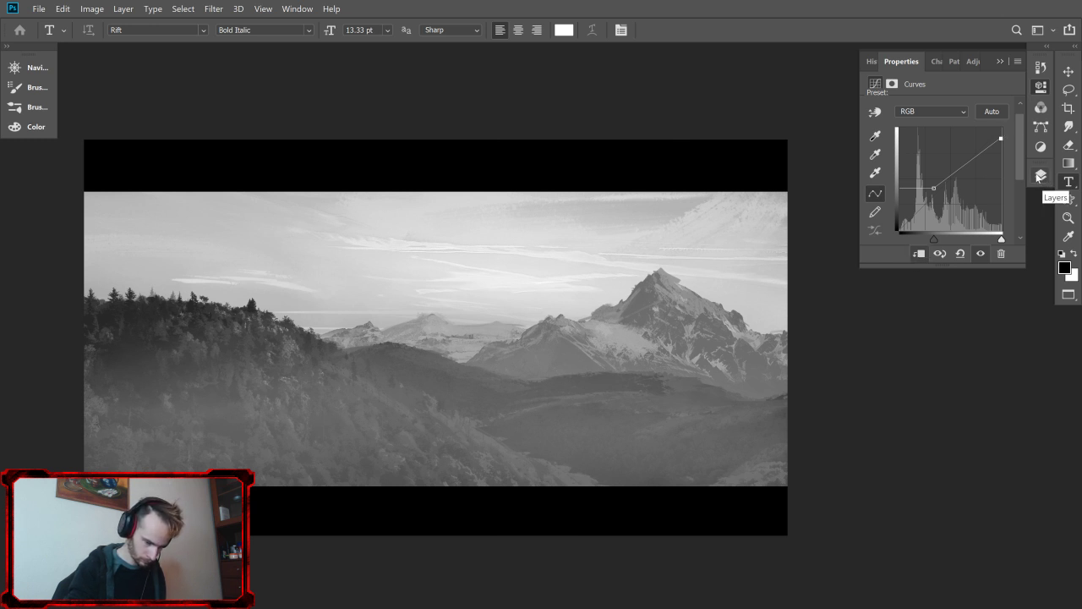
Step: Toggle Curves 3 to compare, then dock the Properties panel above Layers
click(980, 254)
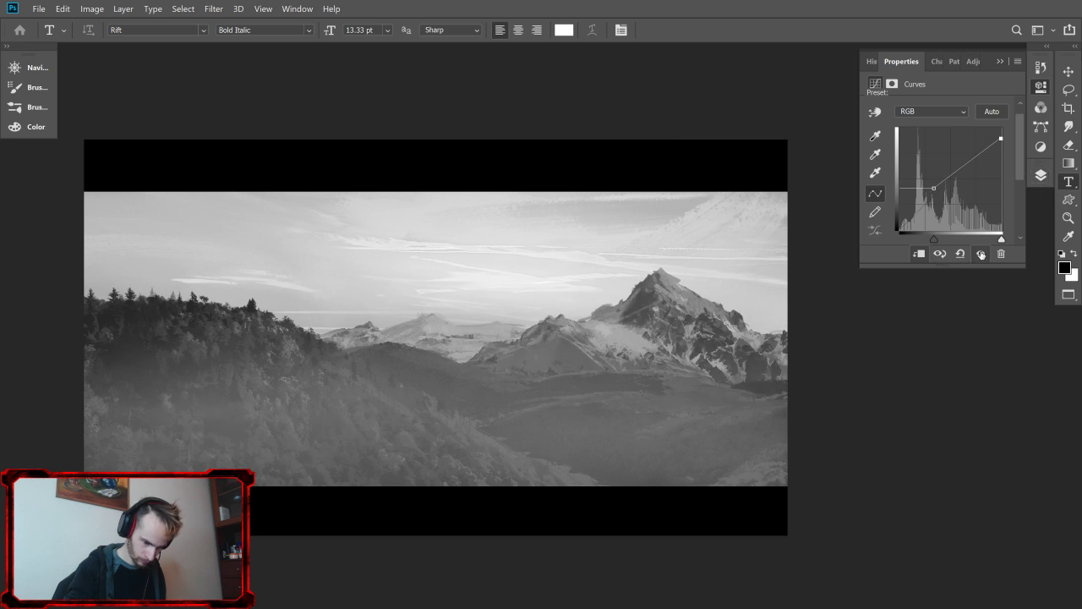
click(981, 253)
click(981, 254)
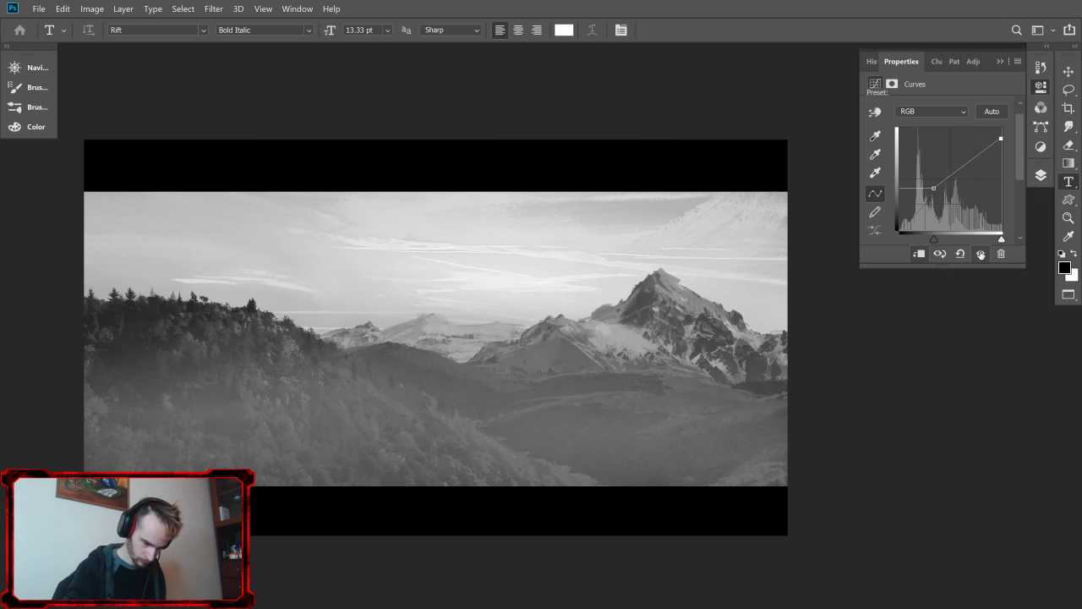
click(981, 253)
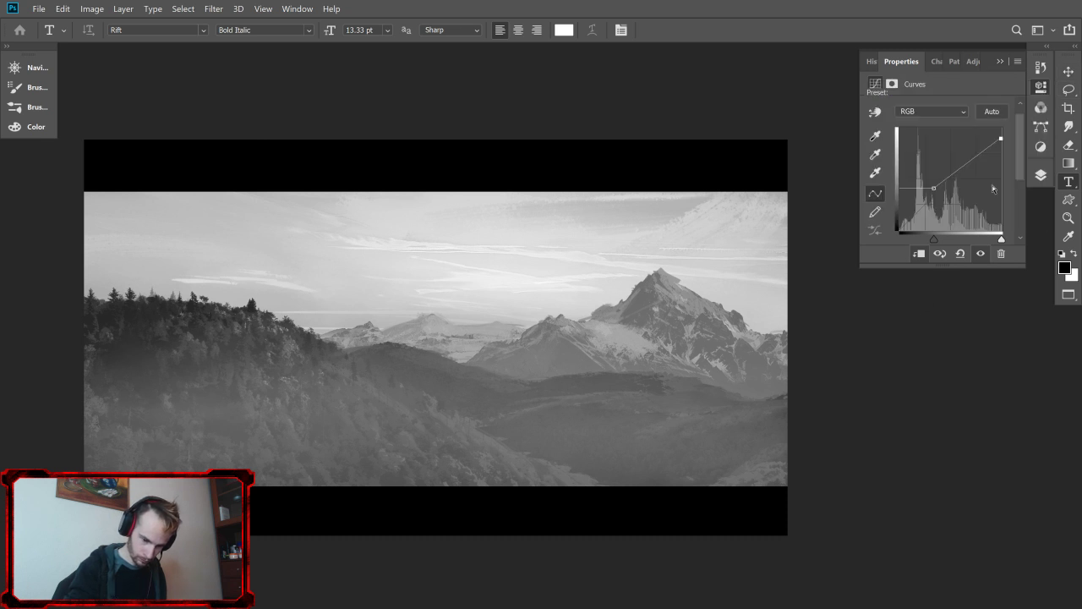
click(880, 61)
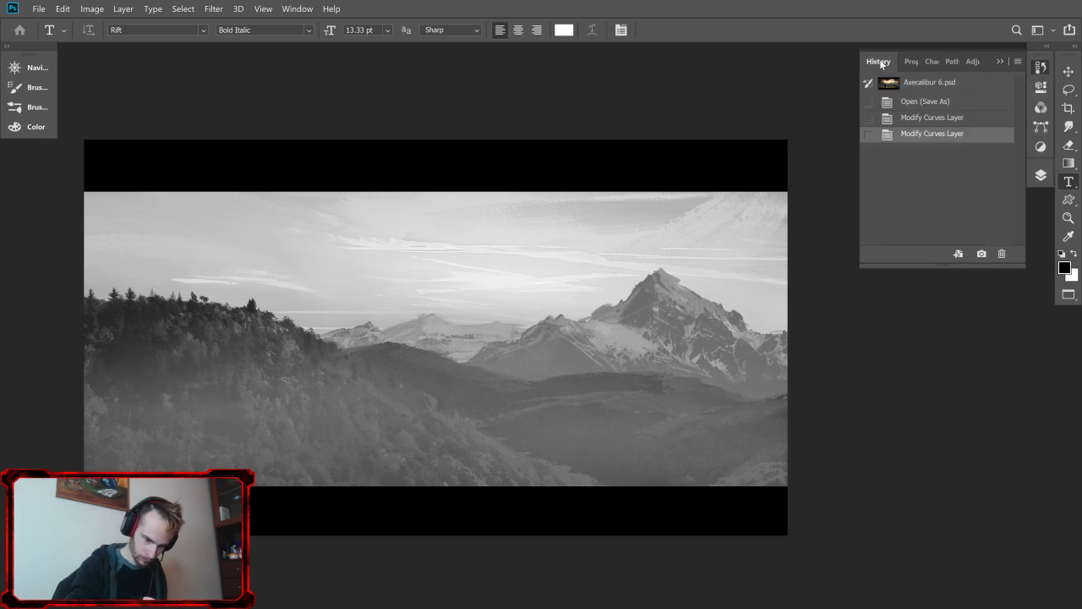
click(920, 63)
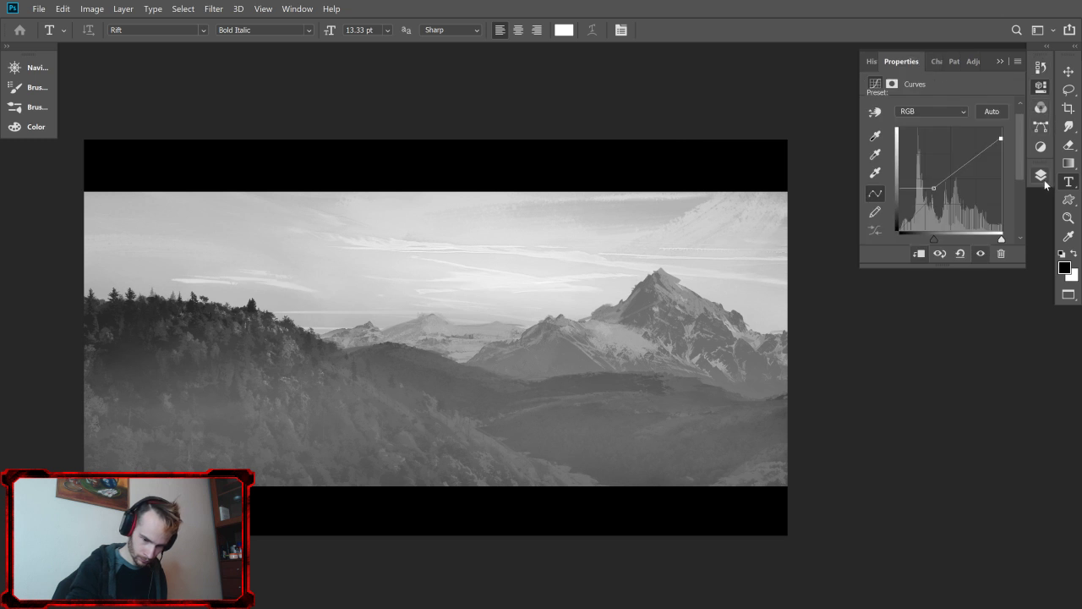
click(1048, 50)
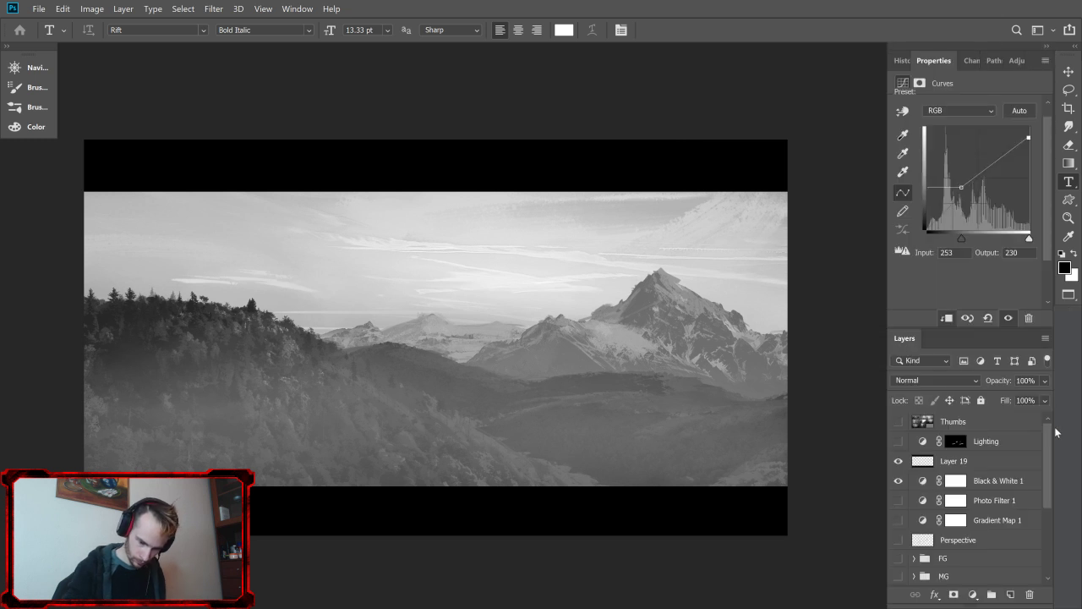
drag(1048, 438, 1042, 548)
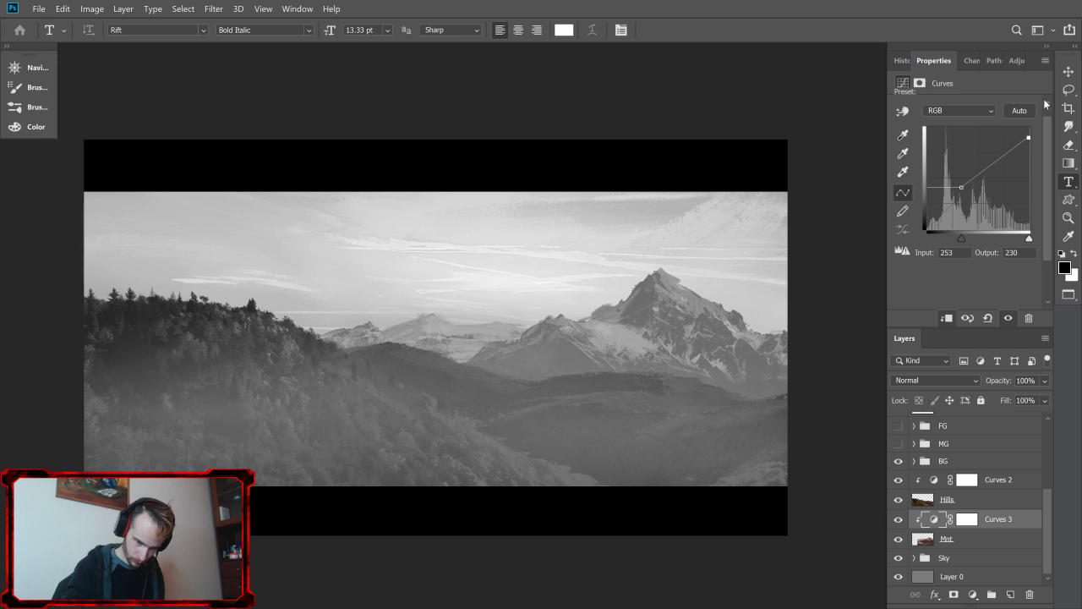
click(1017, 60)
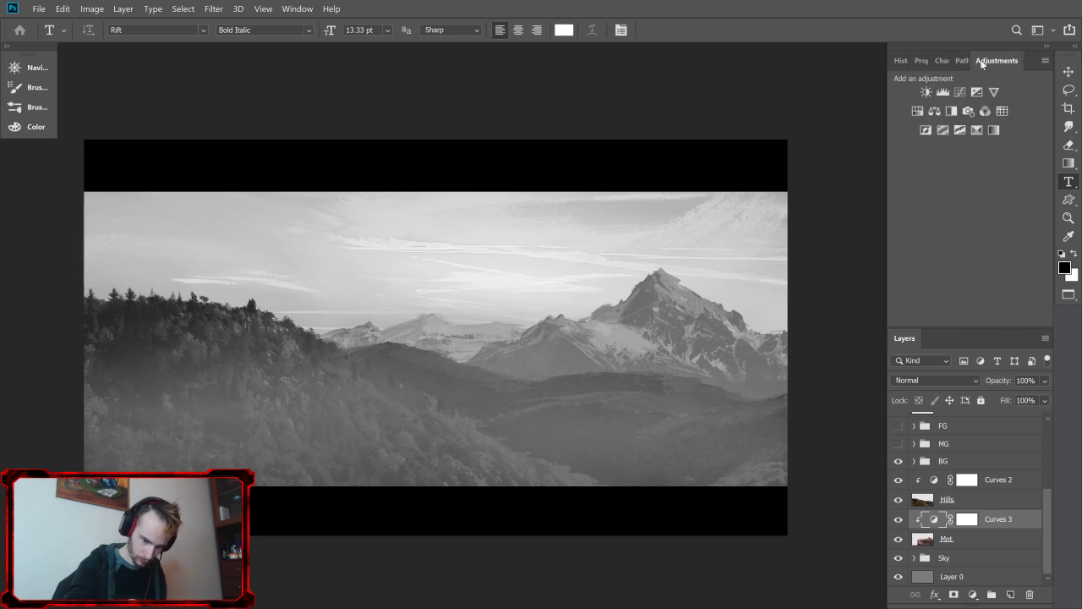
click(901, 60)
click(994, 81)
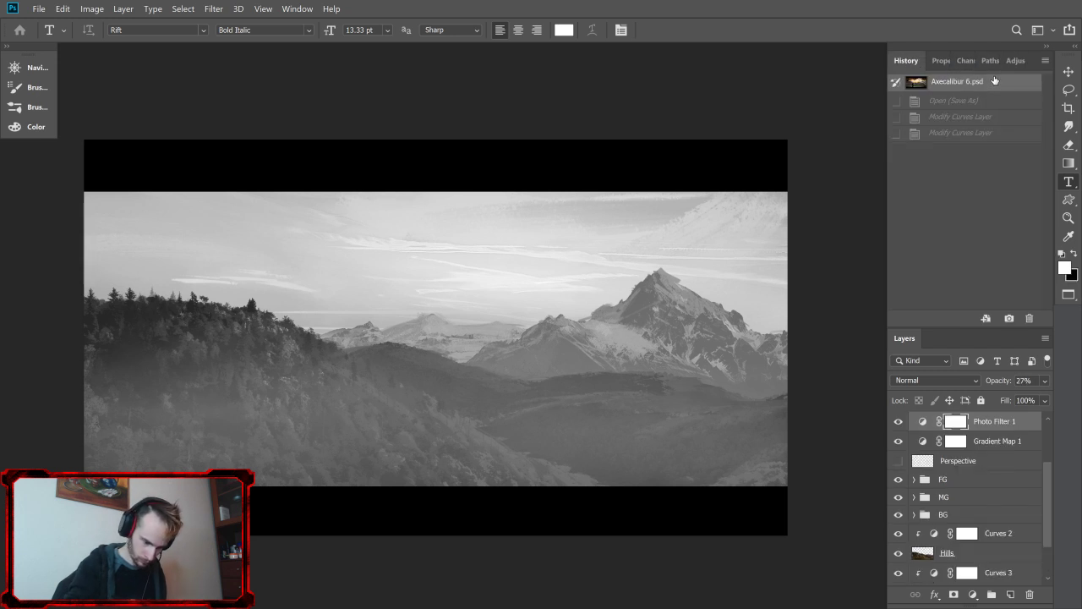
click(985, 133)
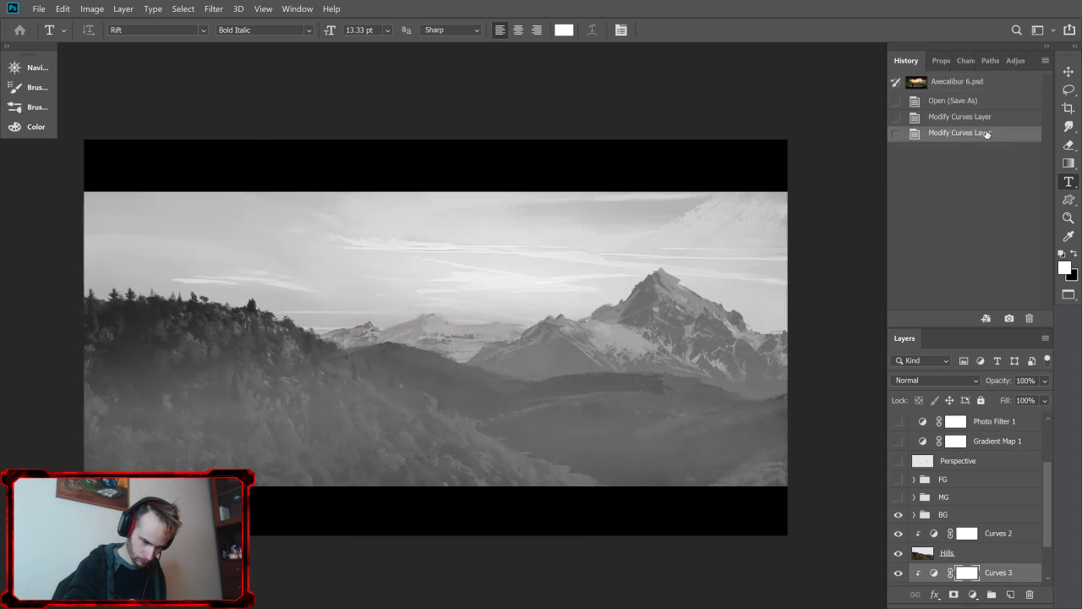
drag(1045, 479, 1050, 443)
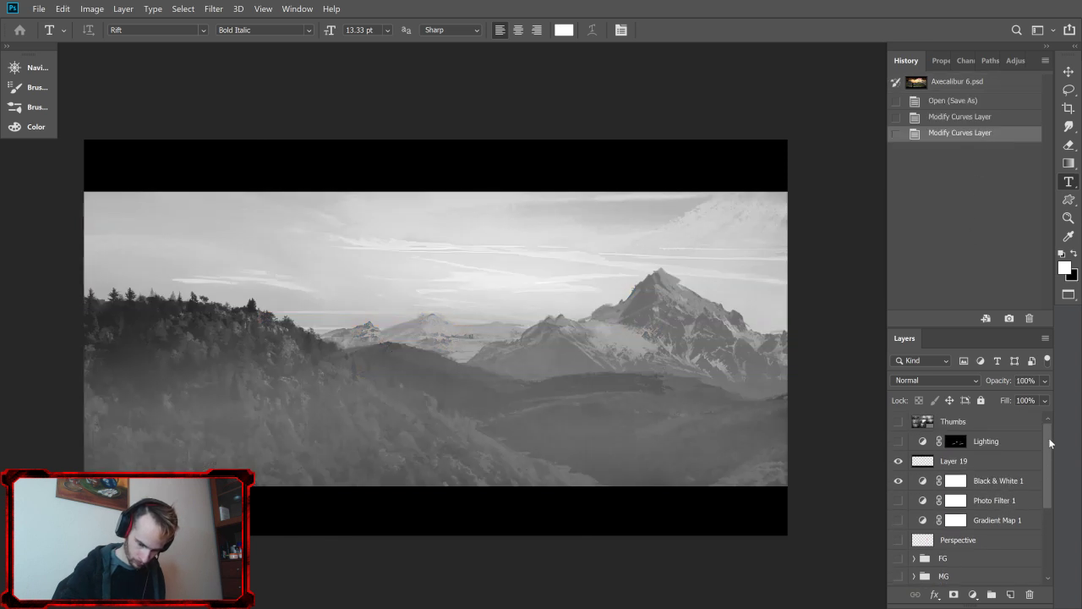
click(899, 480)
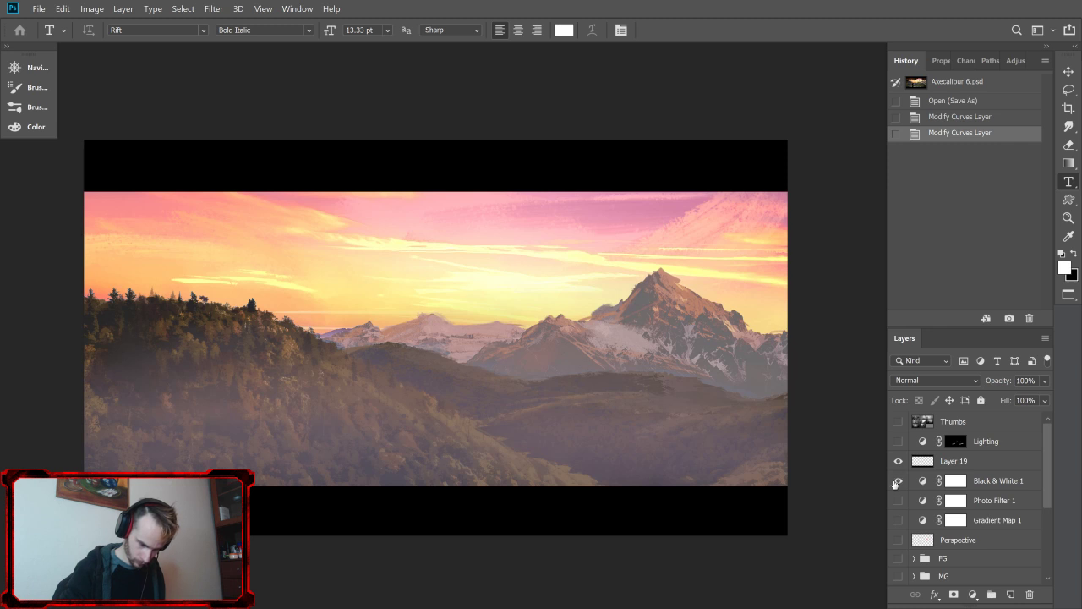
click(898, 480)
drag(1040, 486, 1049, 557)
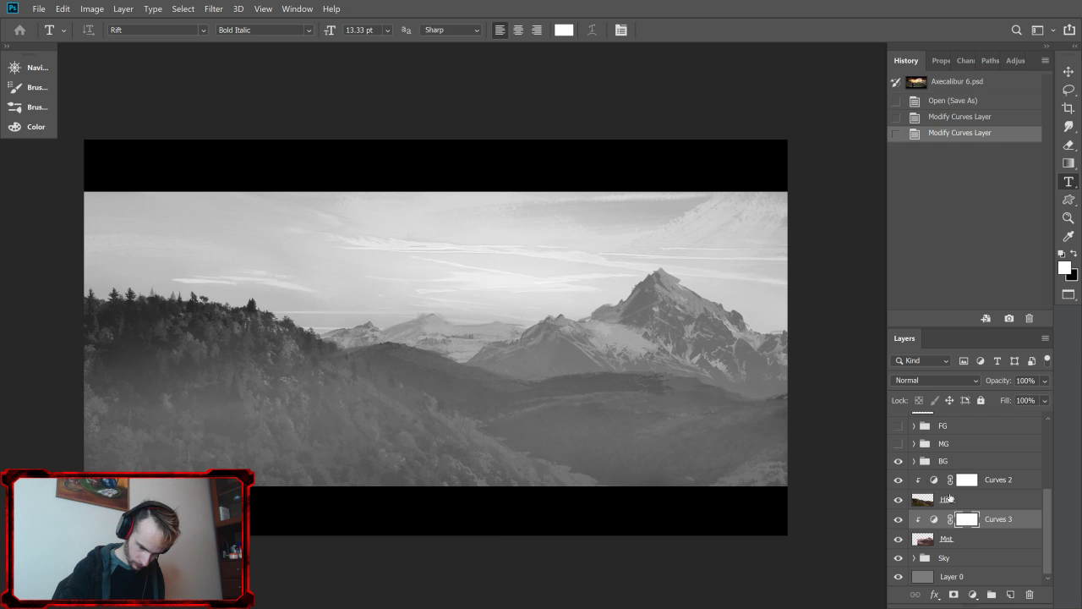
click(898, 499)
click(899, 500)
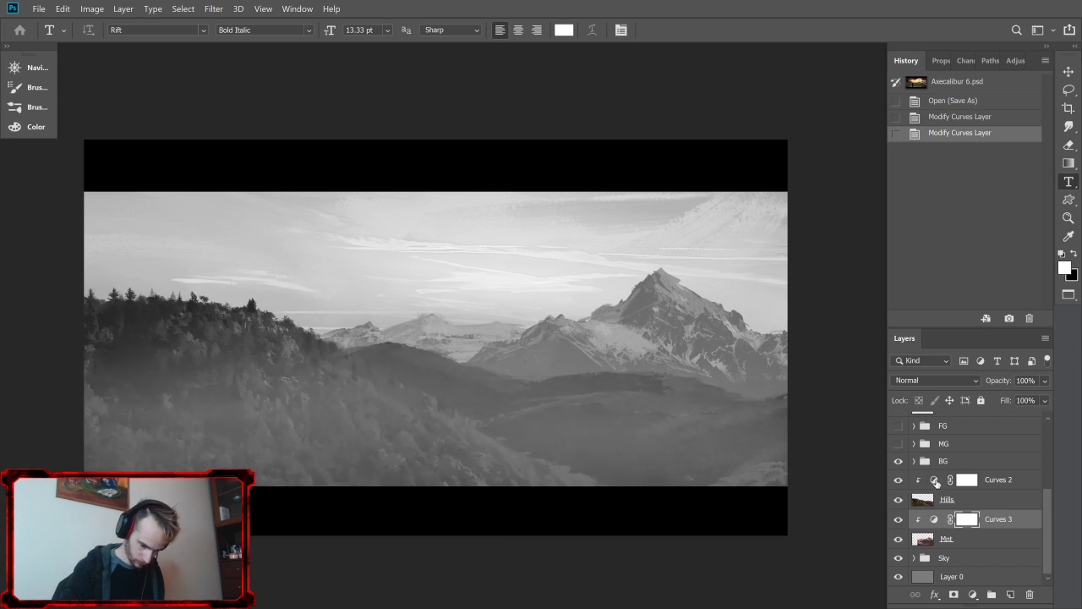
click(935, 480)
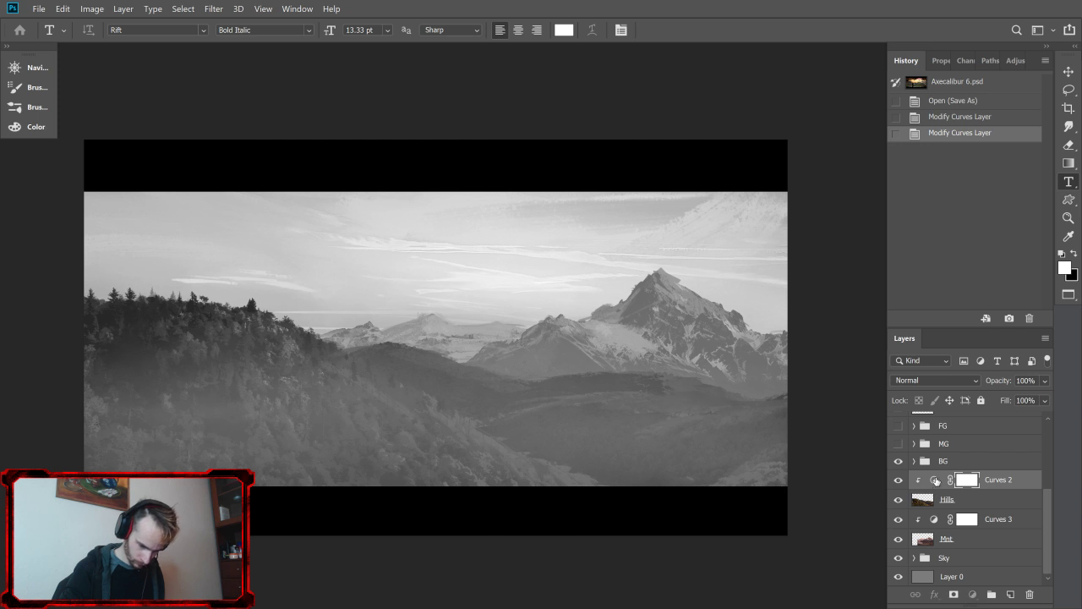
Step: In Curves 2, lower the highlight endpoint and add a point pulling upper midtones down
double_click(935, 480)
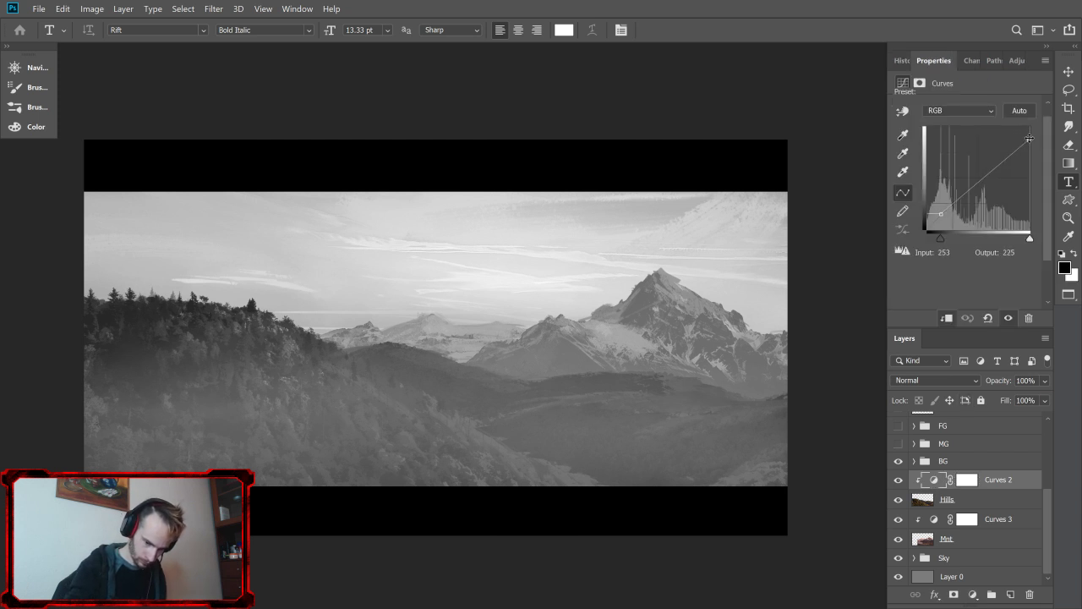
drag(1029, 138, 1035, 121)
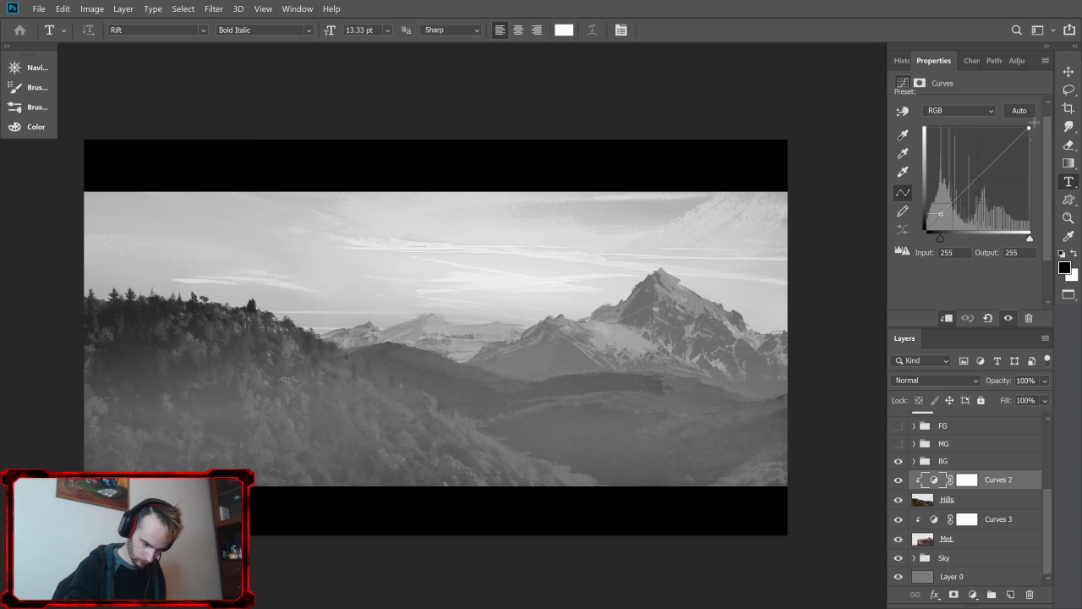
mouse_move(962, 193)
mouse_down()
mouse_move(964, 185)
mouse_move(940, 212)
mouse_move(951, 206)
mouse_up()
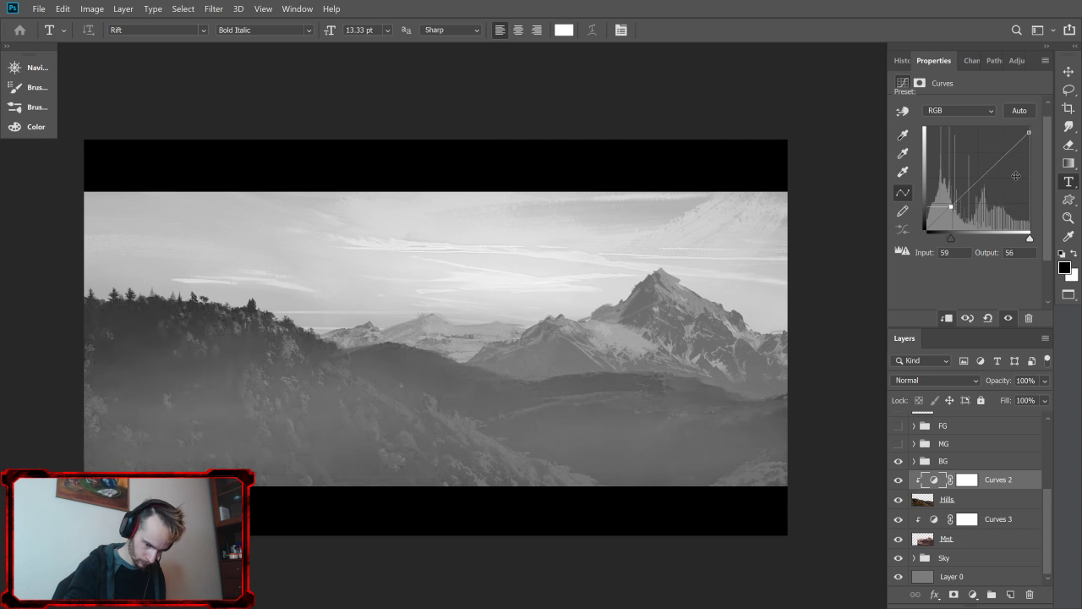
key(ctrl+z)
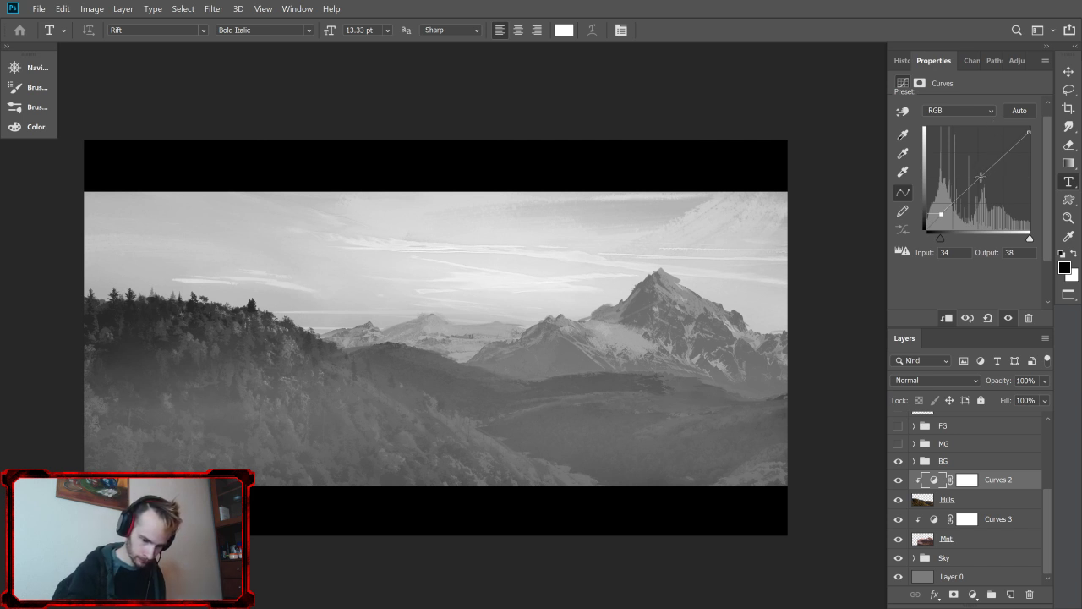
drag(984, 175, 978, 173)
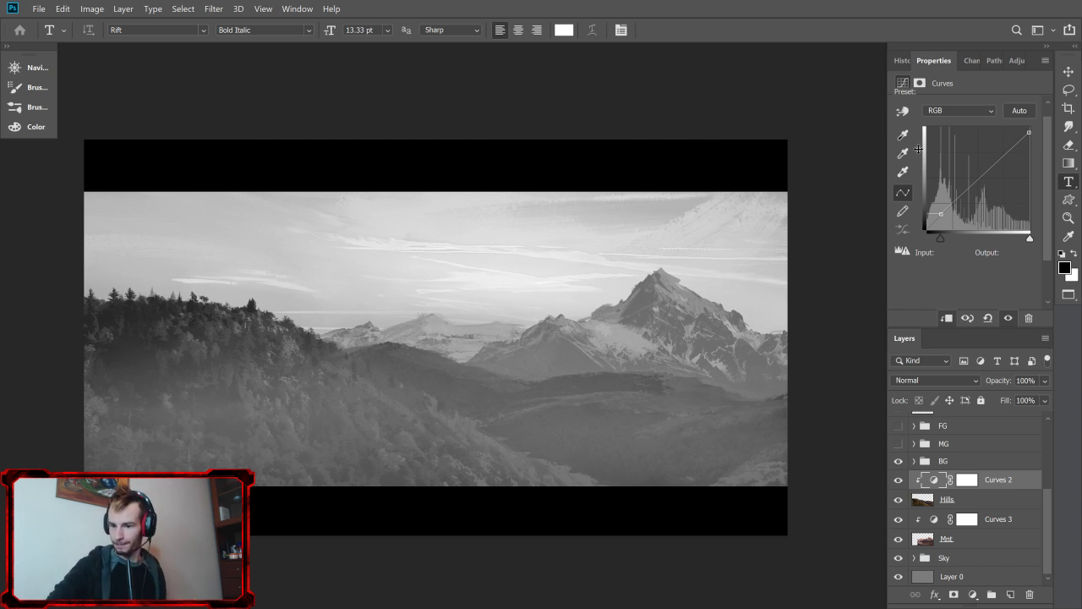
Step: Compare with the midground group, then rework the Curves 2 top endpoint and shadow point
click(899, 444)
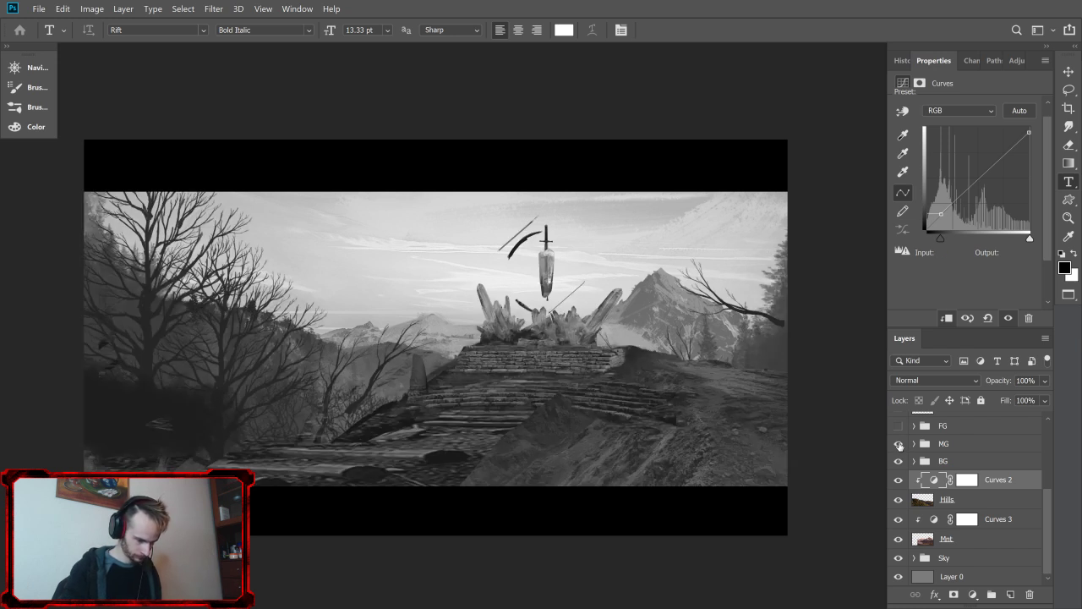
click(899, 444)
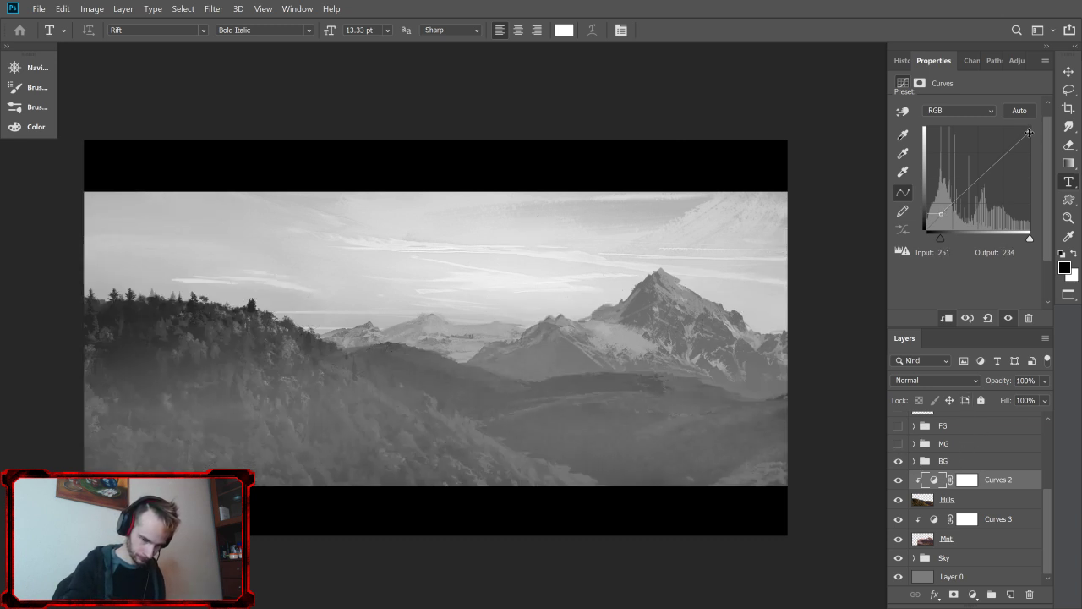
drag(1029, 131, 995, 163)
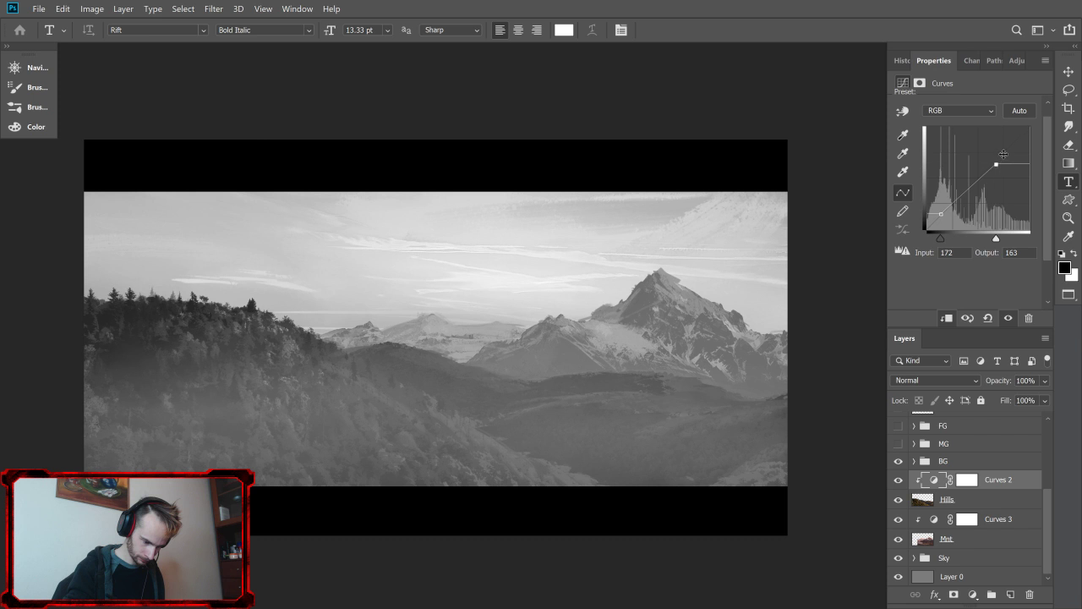
mouse_move(996, 164)
mouse_down()
mouse_move(974, 213)
mouse_move(1006, 157)
mouse_up()
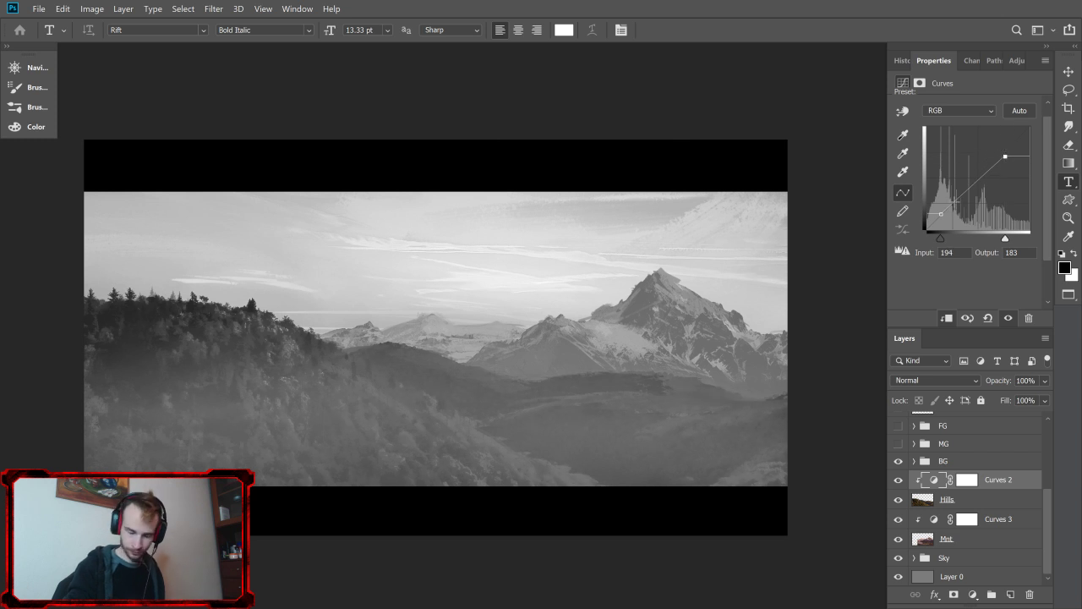
mouse_move(941, 213)
mouse_down()
mouse_move(979, 173)
mouse_move(941, 215)
mouse_up()
drag(1005, 156, 1018, 138)
Step: Add and refine midtone and shadow points until input 111 maps to output 139
drag(979, 179, 976, 169)
drag(940, 217, 946, 208)
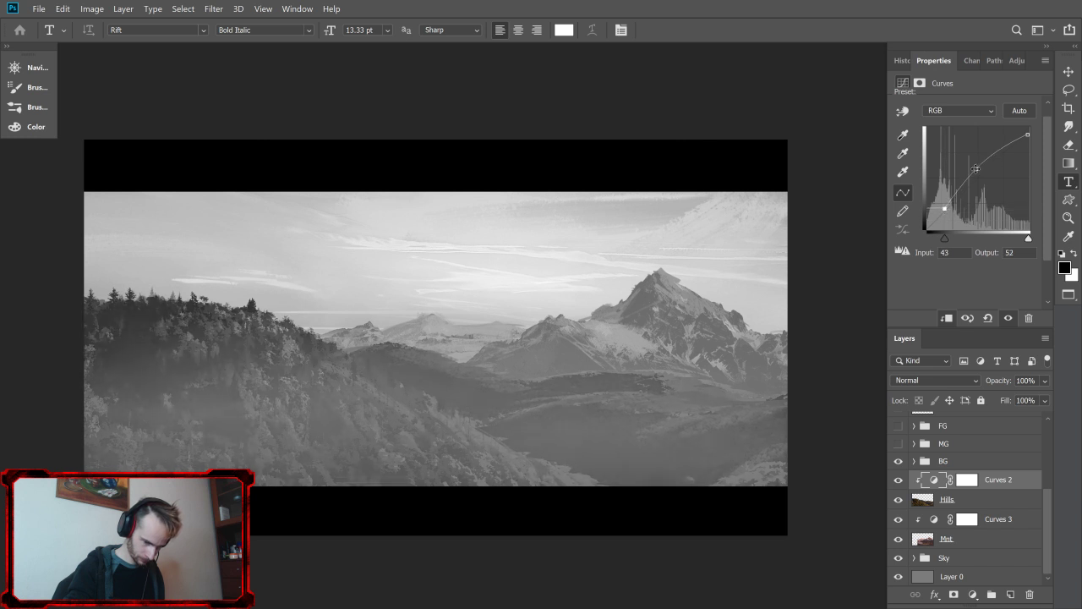
drag(976, 169, 973, 169)
drag(946, 210, 938, 200)
drag(974, 169, 938, 208)
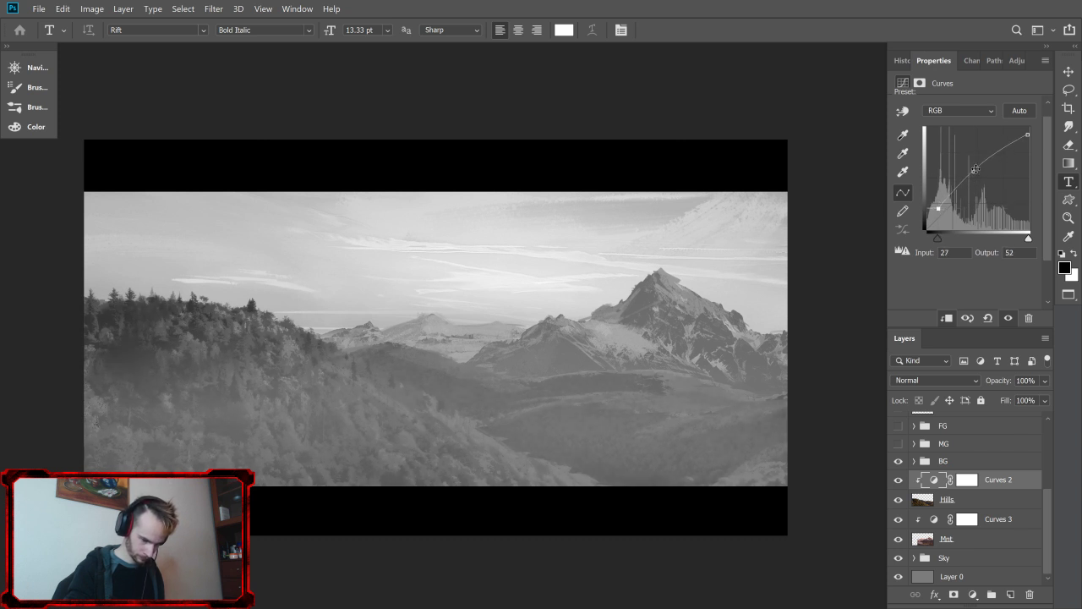
drag(974, 171, 972, 175)
Step: Toggle Curves 2 and the BG group to compare the brightened hills
click(899, 479)
click(899, 480)
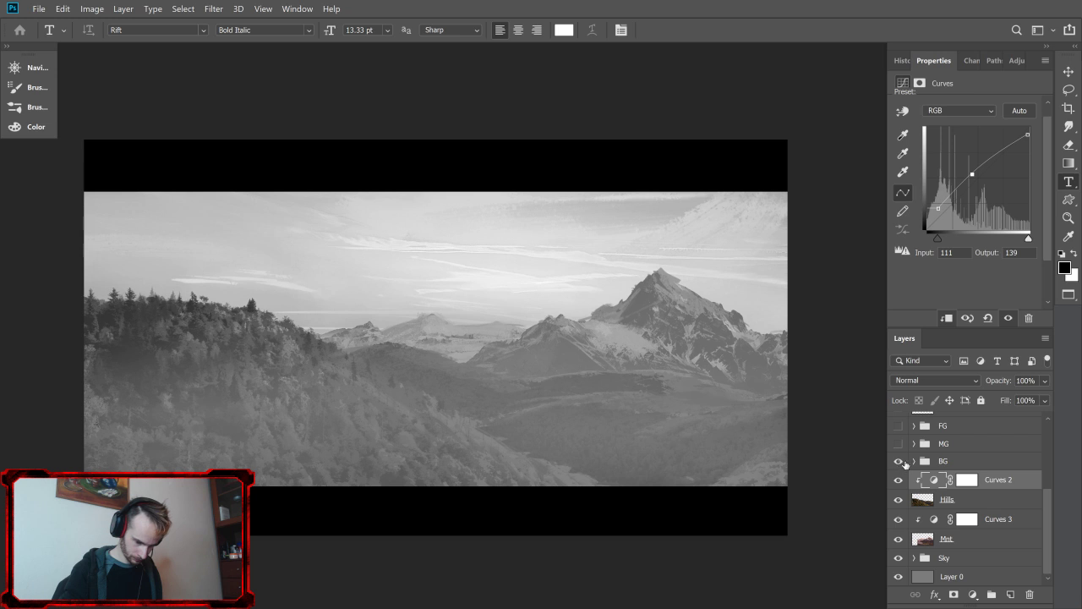
click(899, 461)
click(899, 461)
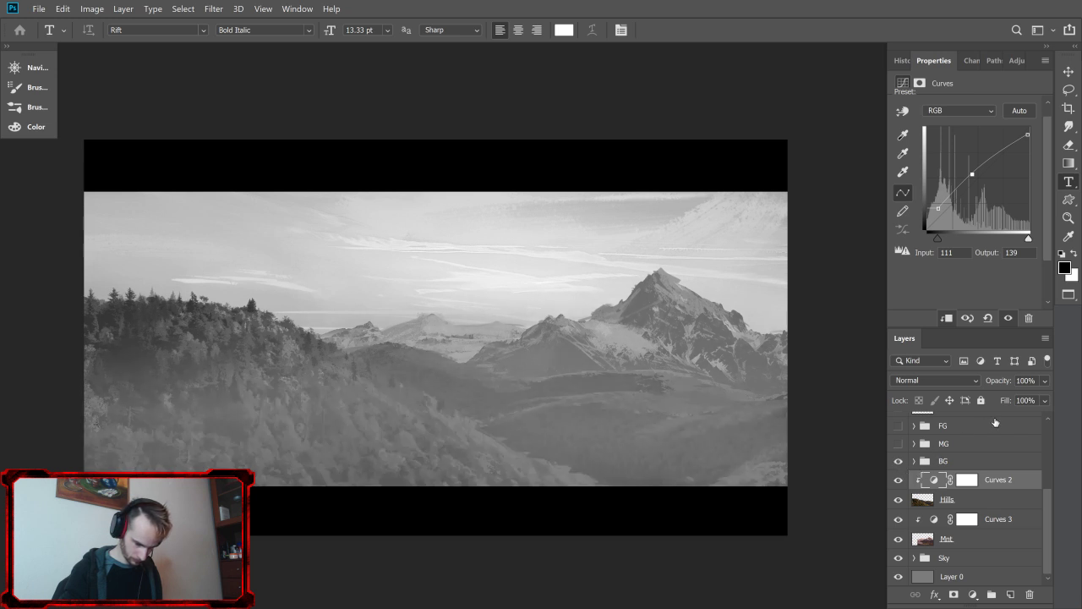
Step: Move Curves 2, Hills, Curves 3 and Mnt into the BG group
click(916, 460)
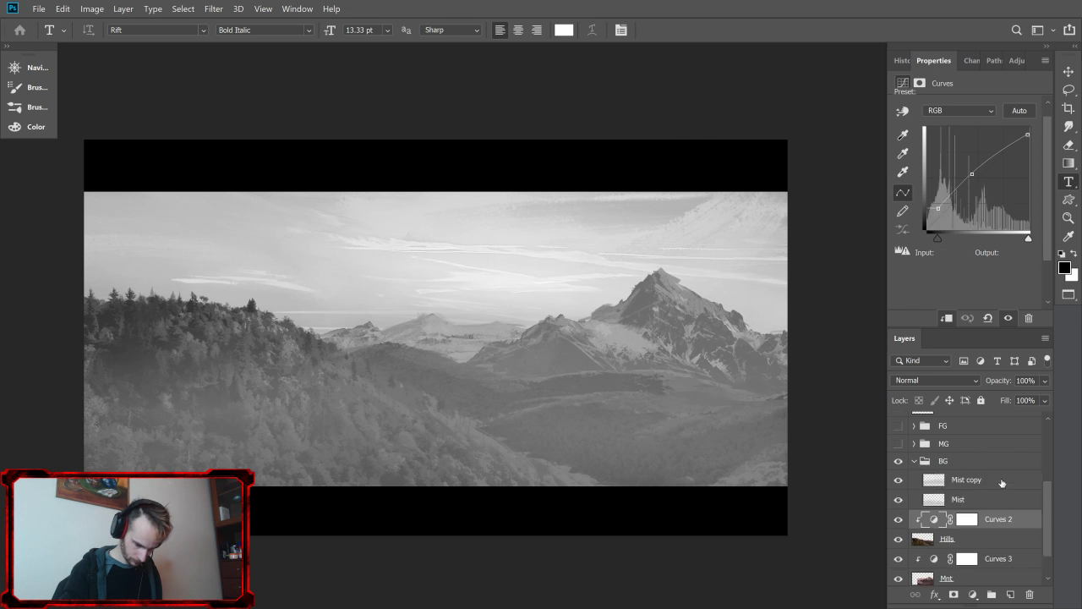
drag(1050, 499, 1049, 525)
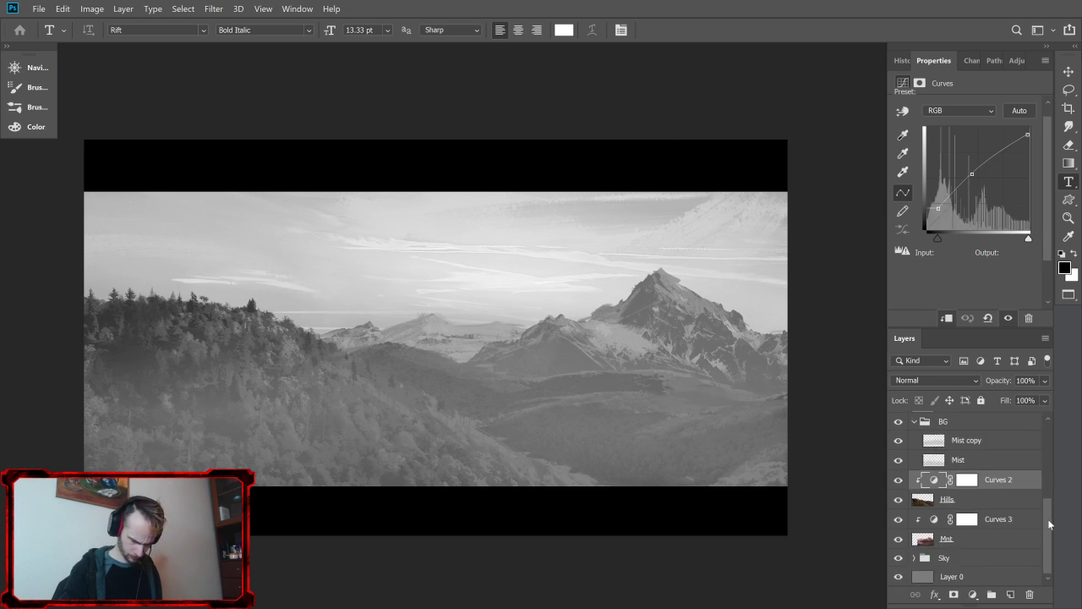
click(977, 501)
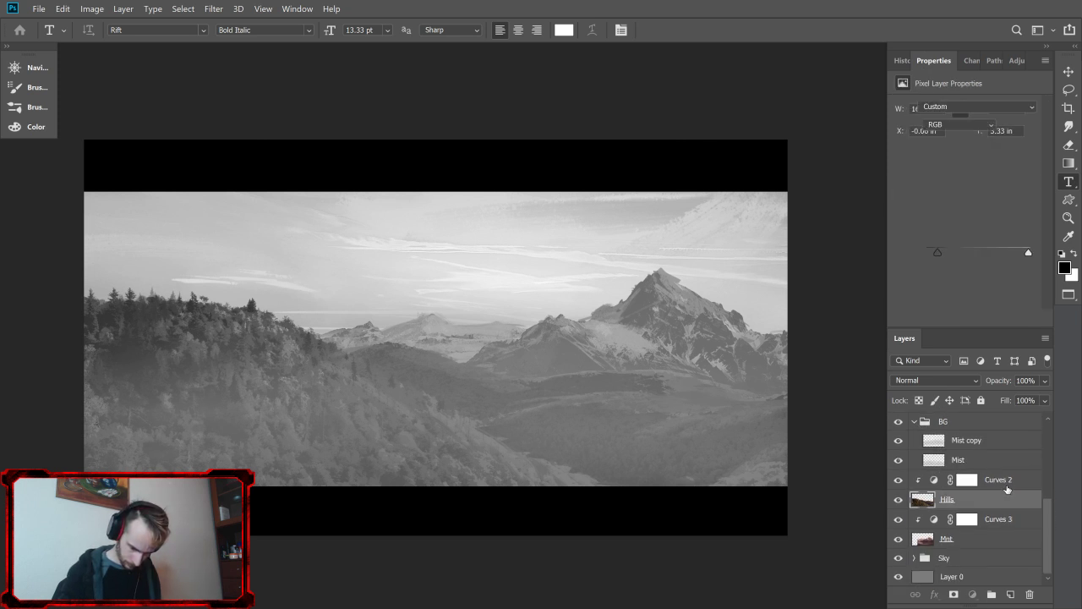
key(alt+bracketright)
shift+click(981, 540)
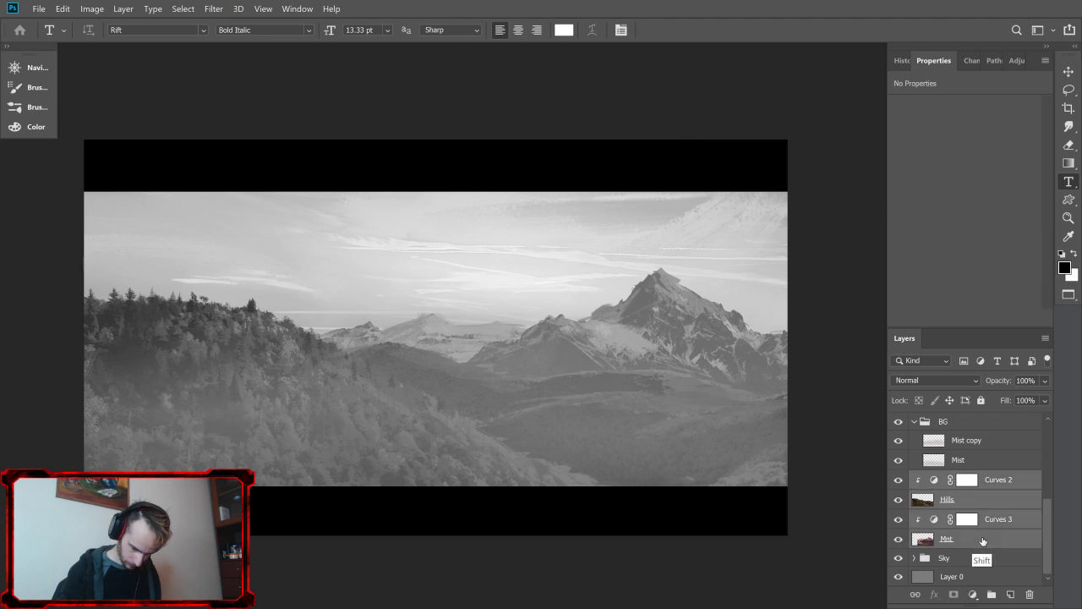
drag(941, 480, 946, 471)
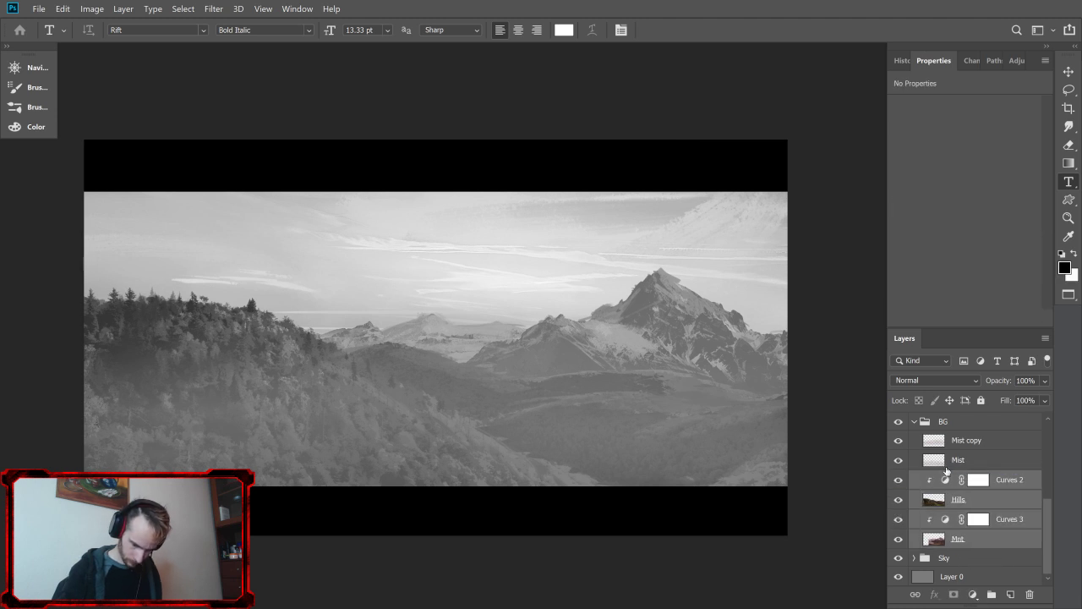
Step: Hide the Mist copy and Mist layers and compare the scene
click(899, 440)
click(899, 460)
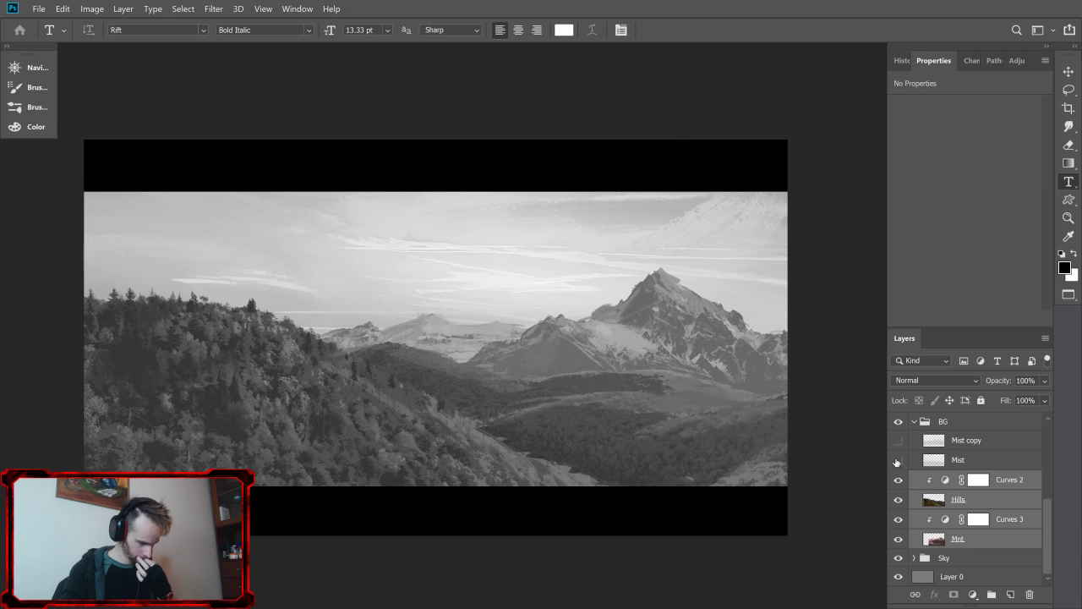
mouse_move(898, 461)
mouse_down()
mouse_move(901, 441)
mouse_move(899, 461)
mouse_up()
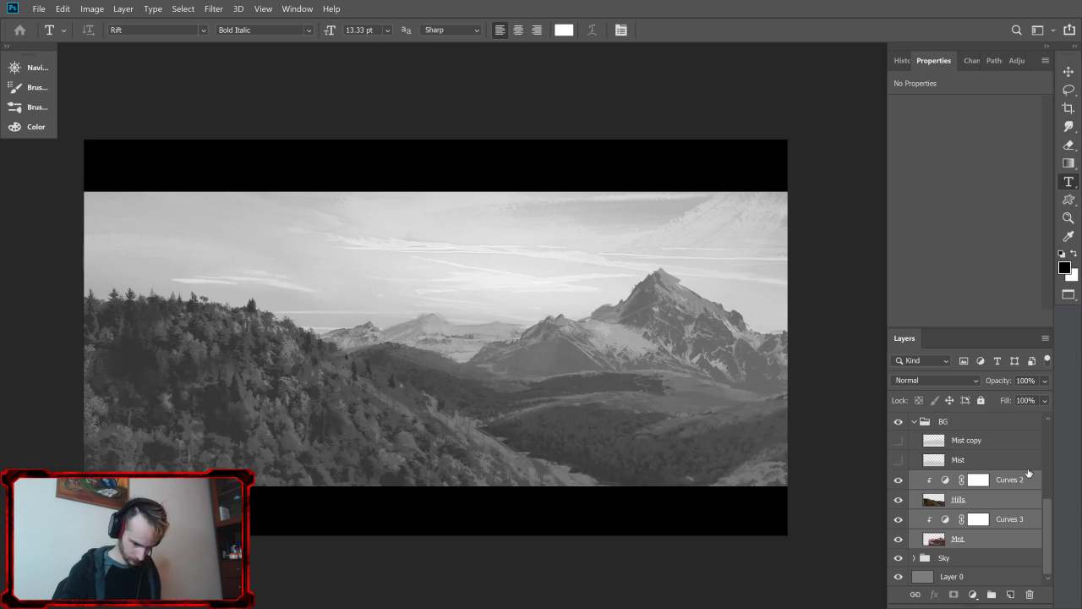
drag(1048, 505, 1045, 486)
Step: Show the MG group and turn the Mist copy and Mist layers back on
click(898, 441)
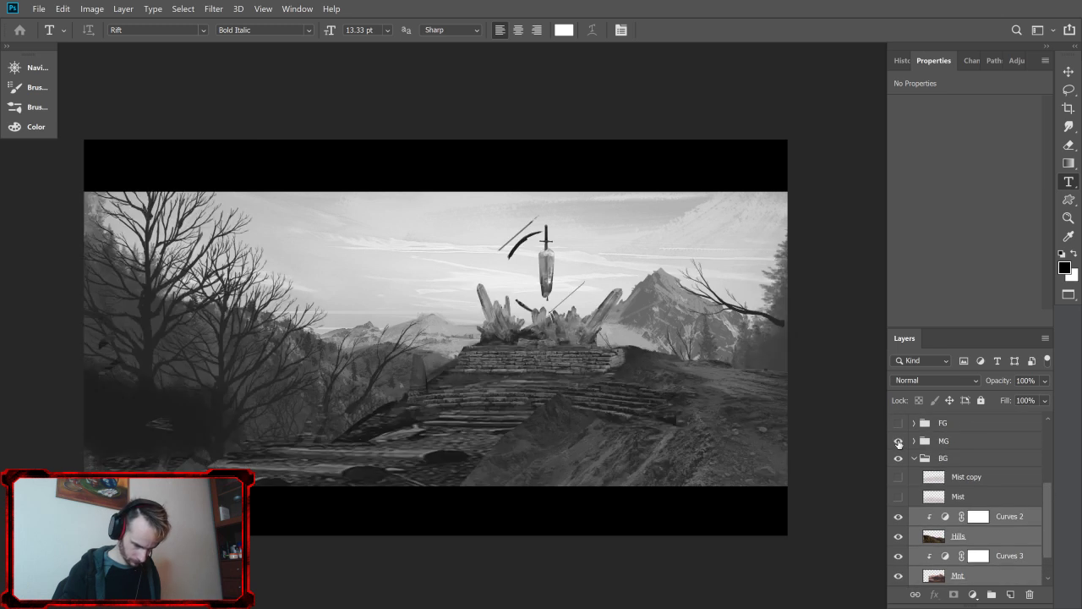
drag(899, 477, 899, 496)
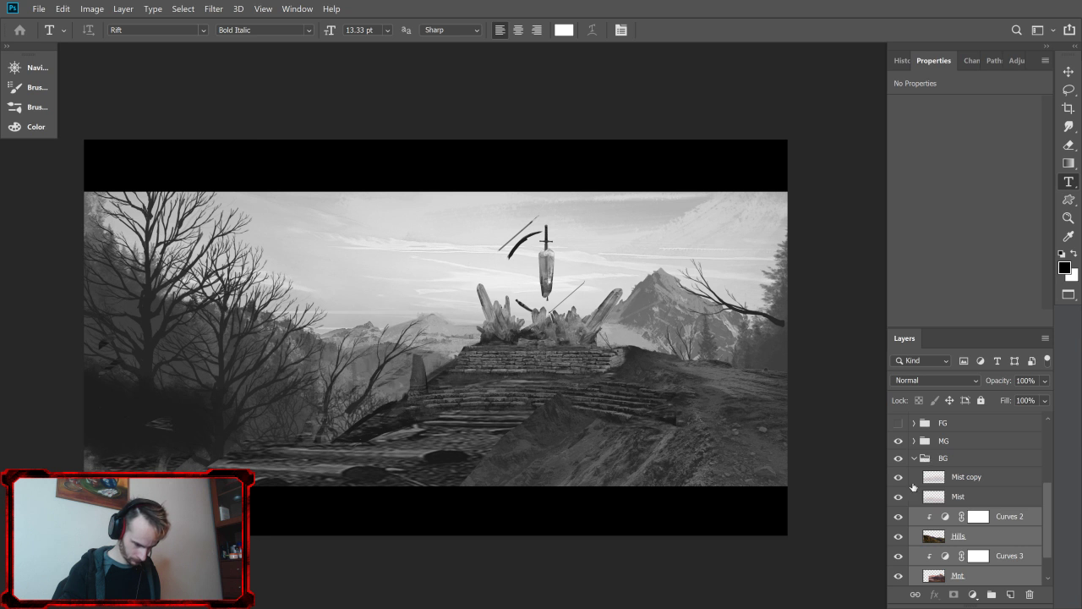
drag(899, 478, 901, 497)
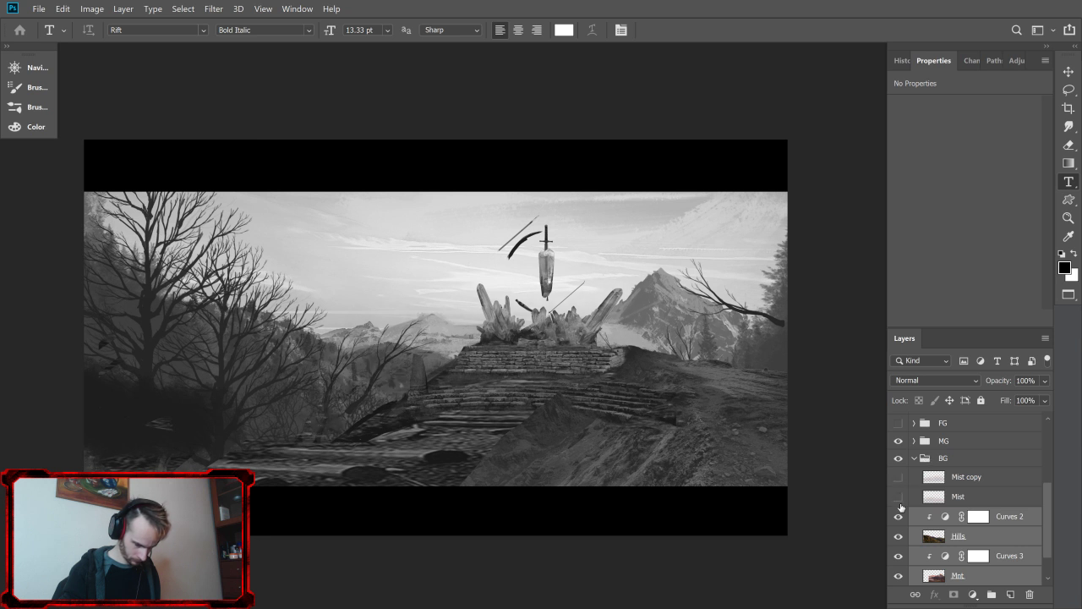
click(899, 476)
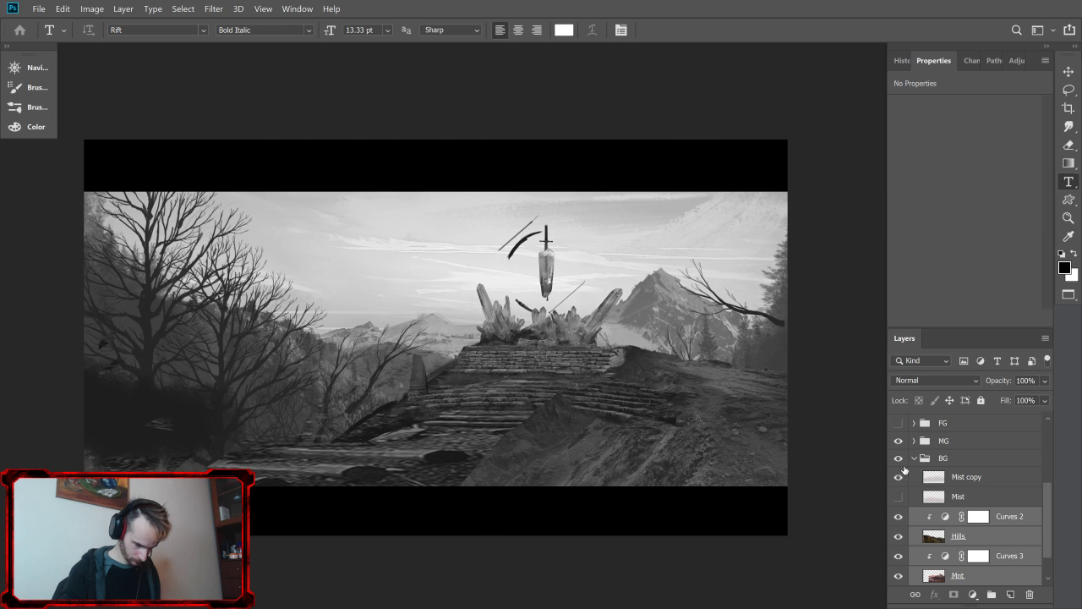
click(903, 495)
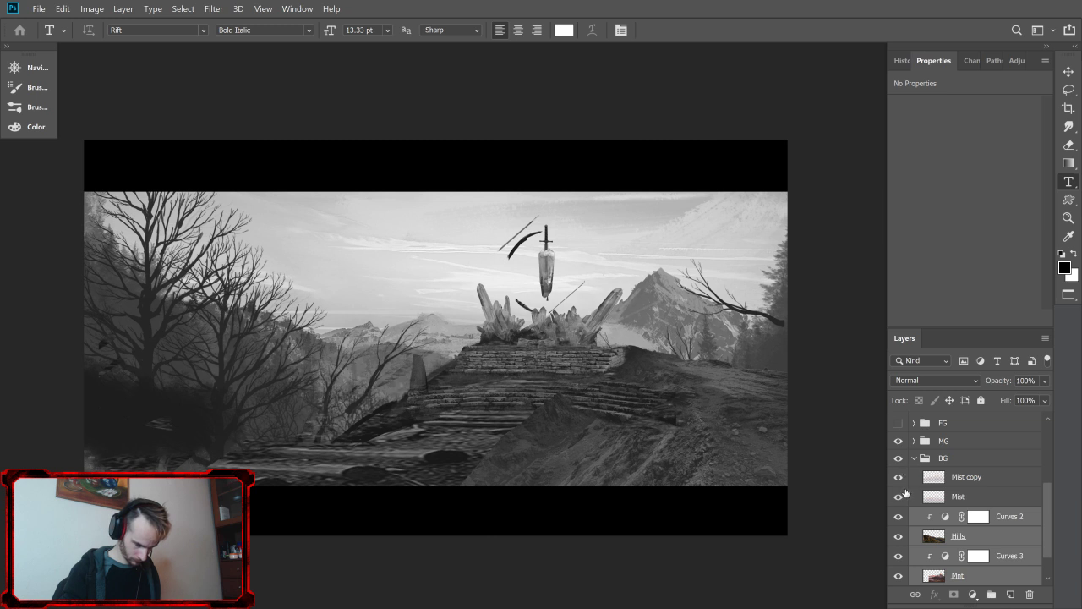
Step: Toggle the FG group to preview the foreground, leaving it hidden
click(900, 423)
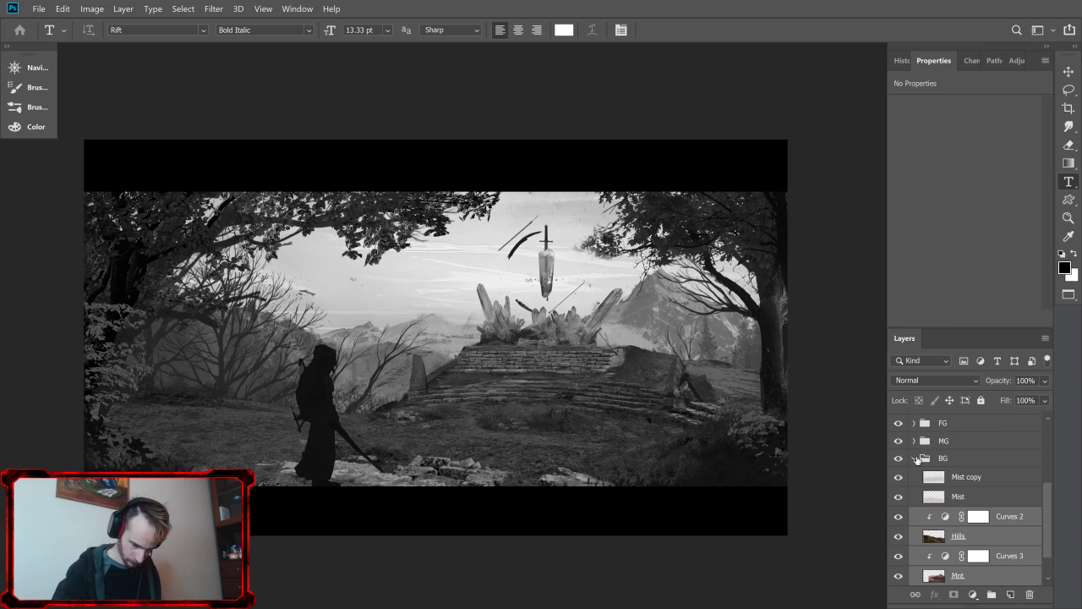
click(903, 424)
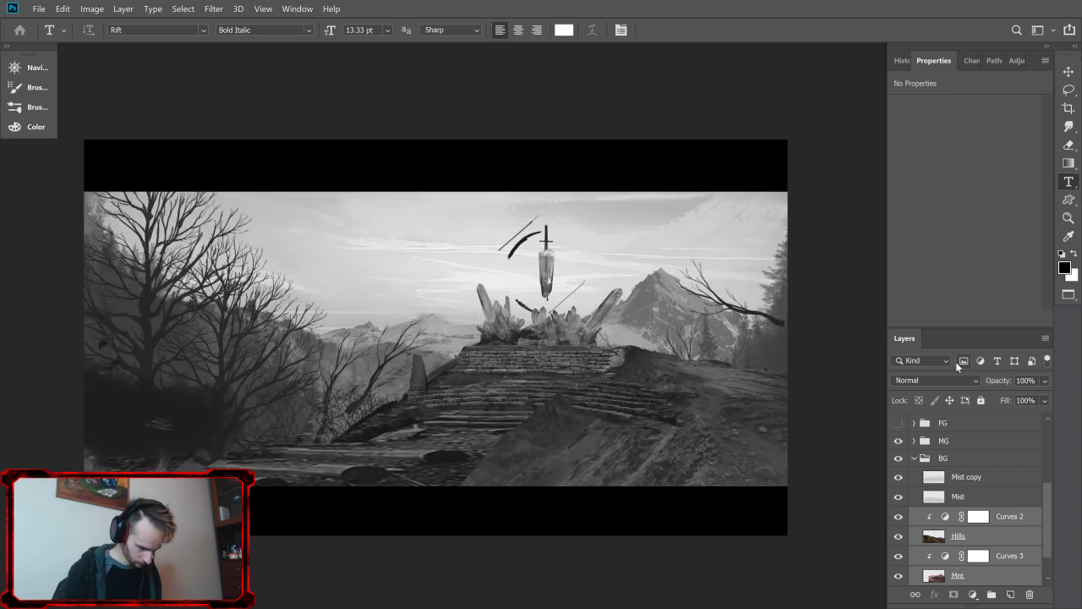
click(901, 422)
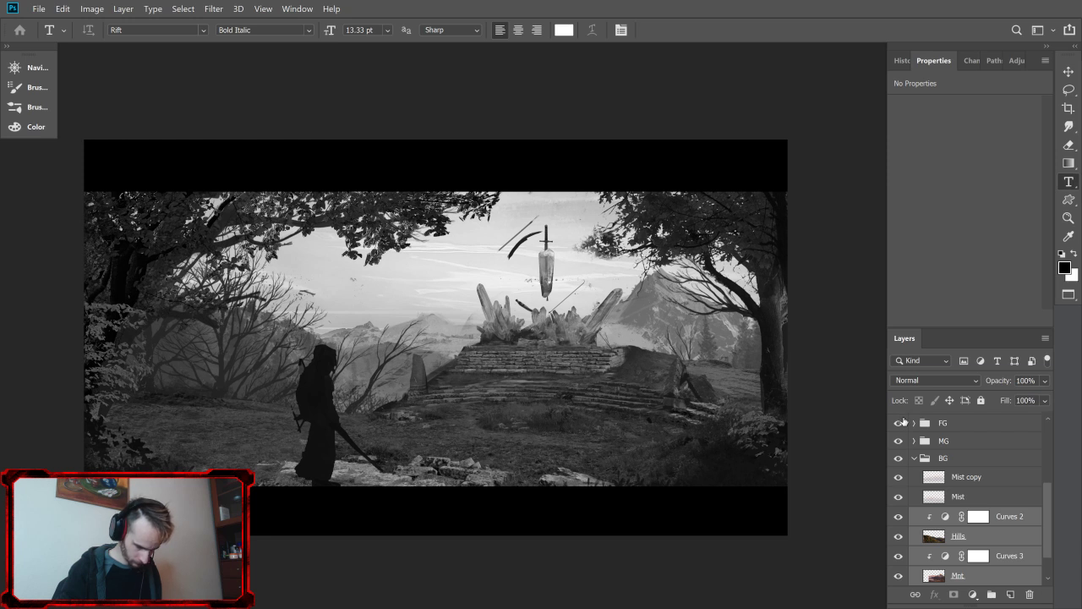
click(899, 423)
Step: Expand MG, delete the Big Trees layer, and toggle Trees to check the result
click(914, 441)
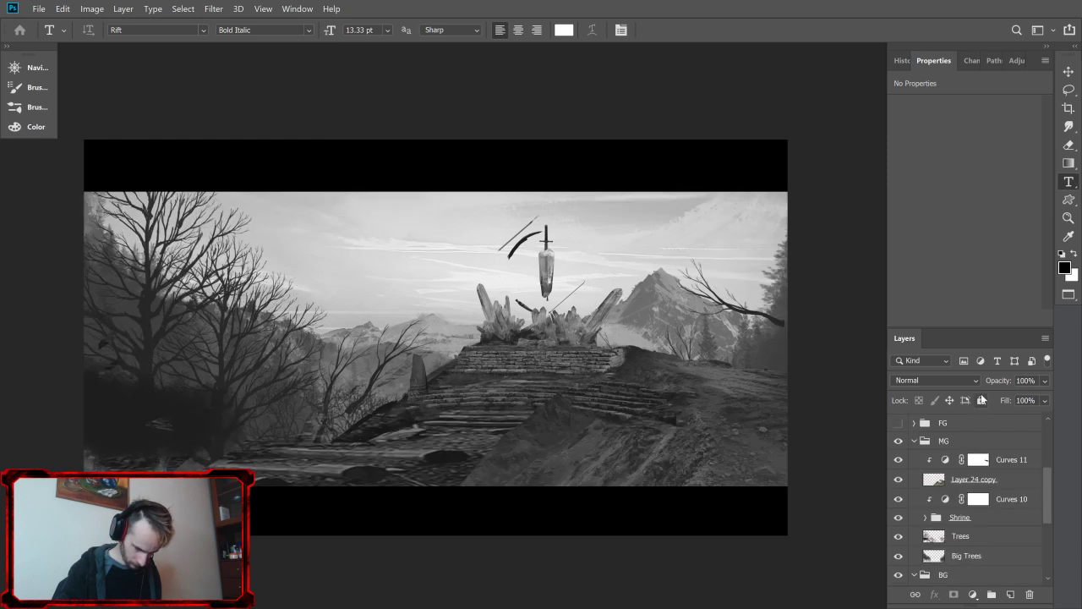
scroll(1047, 503, down, 4)
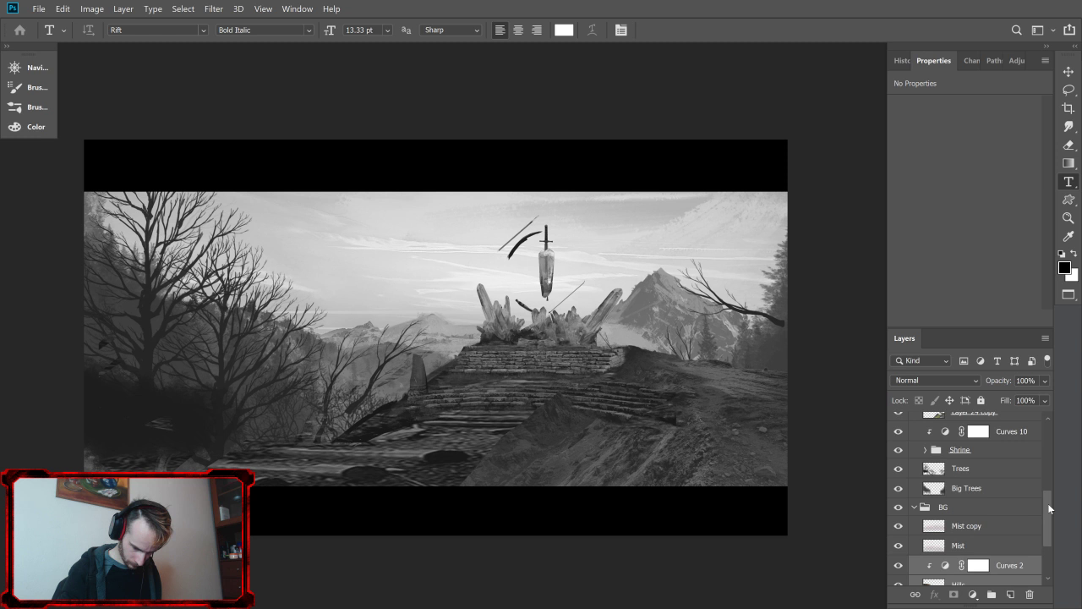
click(899, 483)
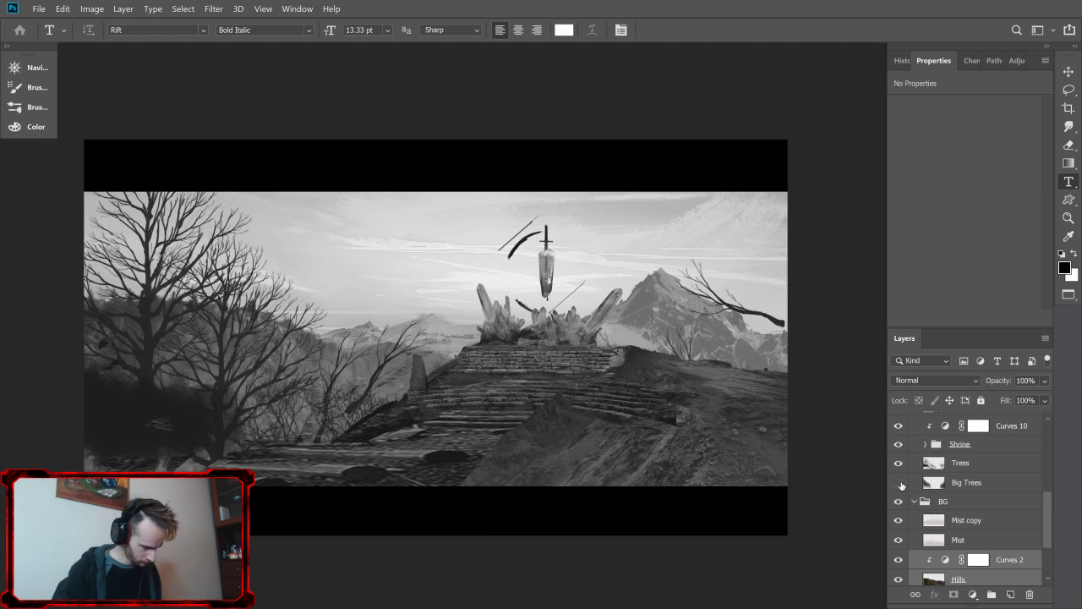
drag(966, 483, 1030, 595)
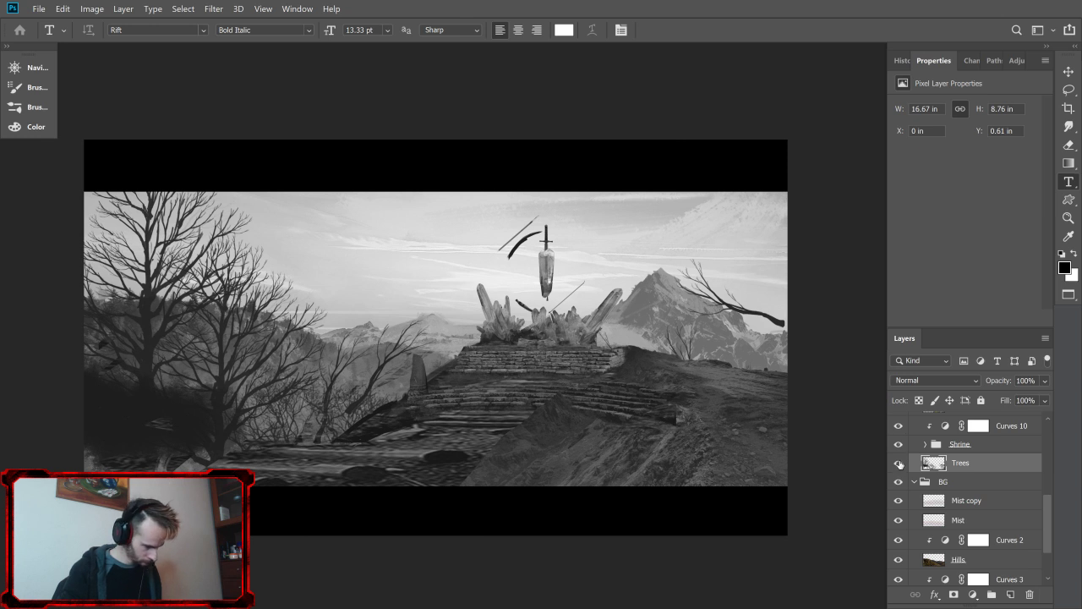
click(899, 462)
click(899, 462)
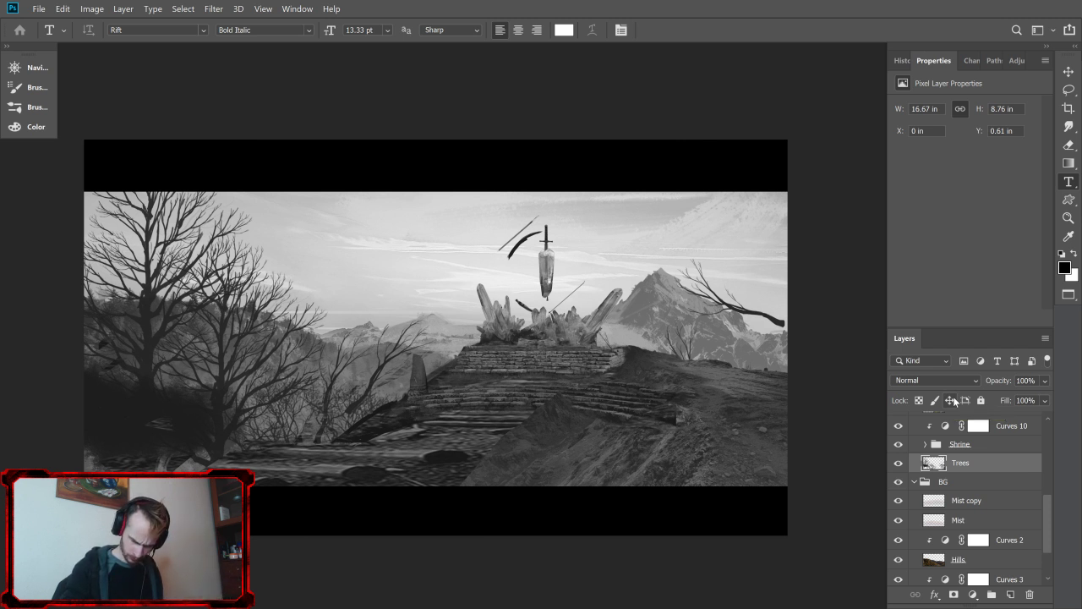
Step: Hide the Curves 10 adjustment and turn it back on to compare the scene
click(900, 427)
click(900, 427)
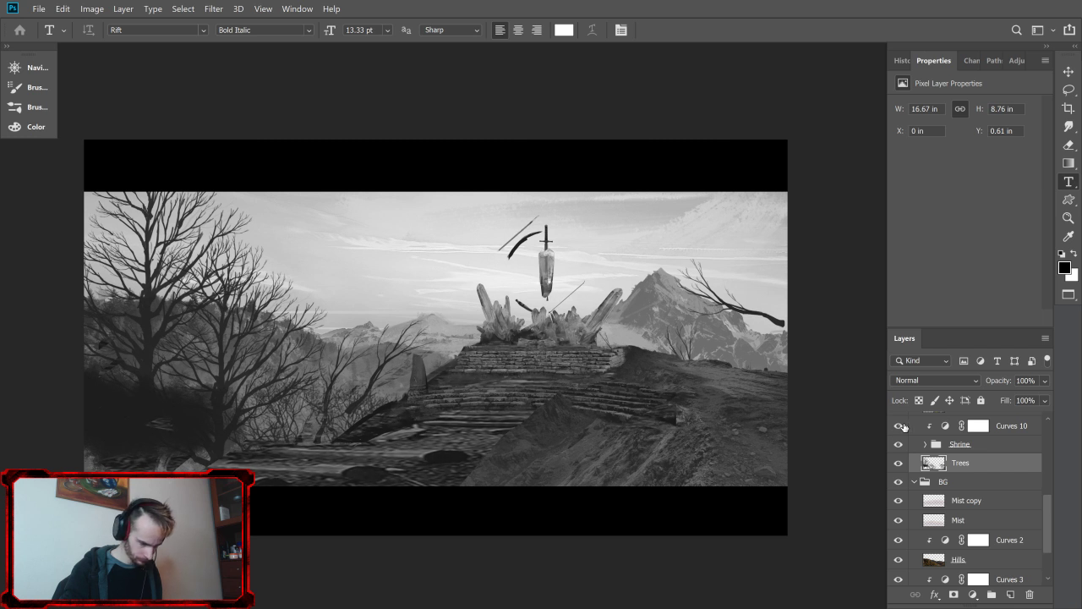
Step: Reshape the Curves 10 curve, adding a shadow point and pulling it down to darken
click(917, 425)
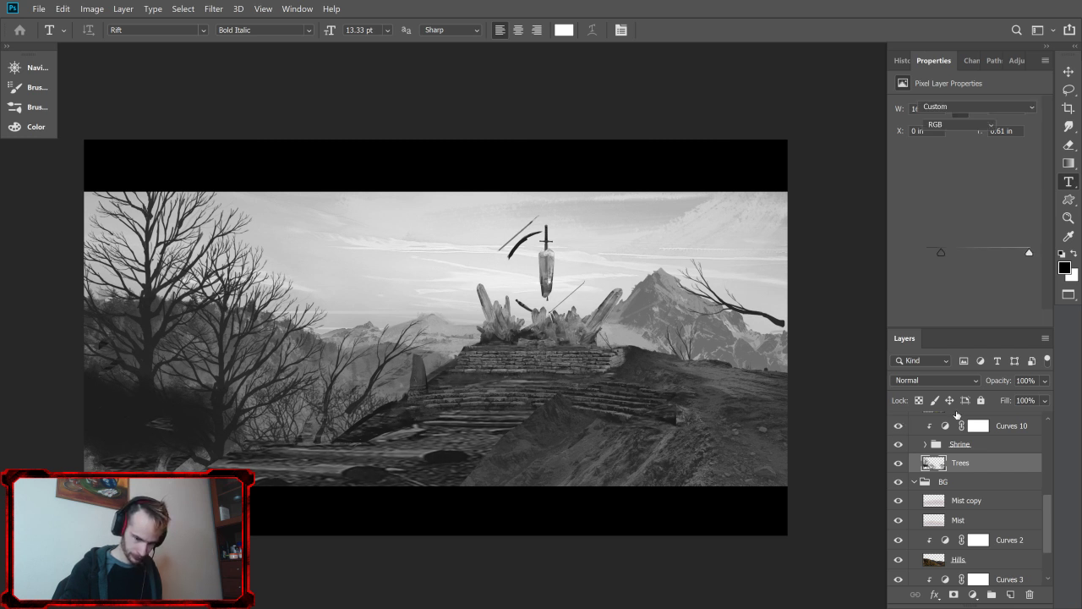
drag(985, 197, 1008, 206)
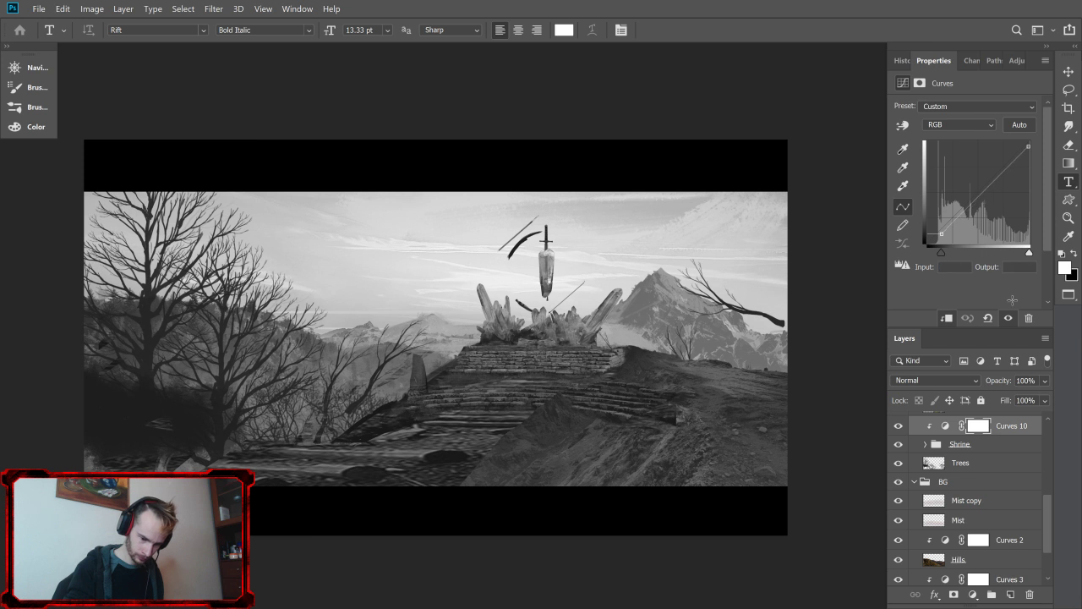
click(958, 225)
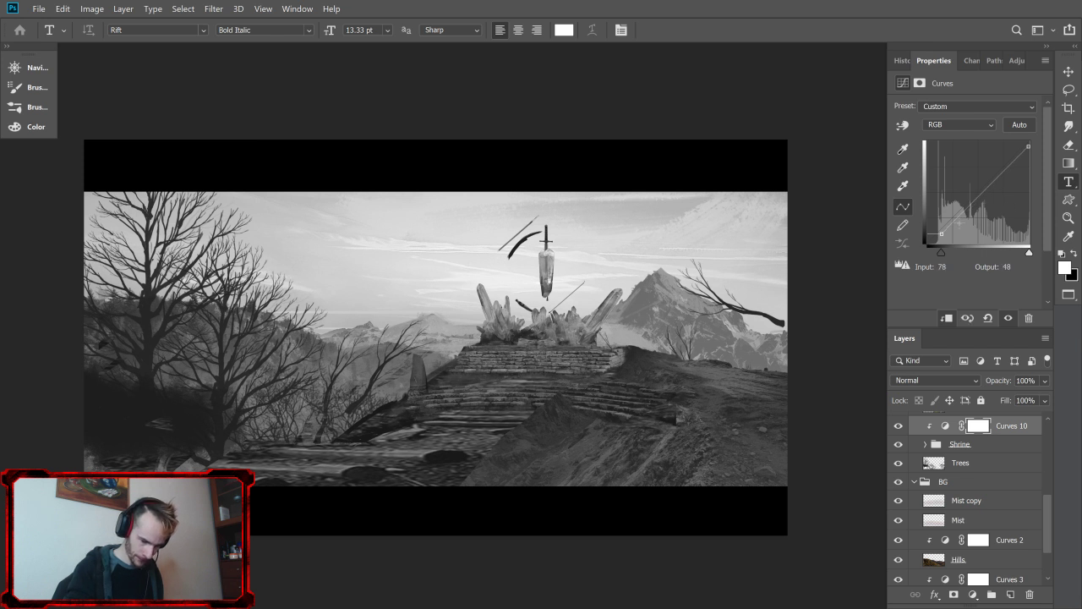
drag(943, 234, 913, 255)
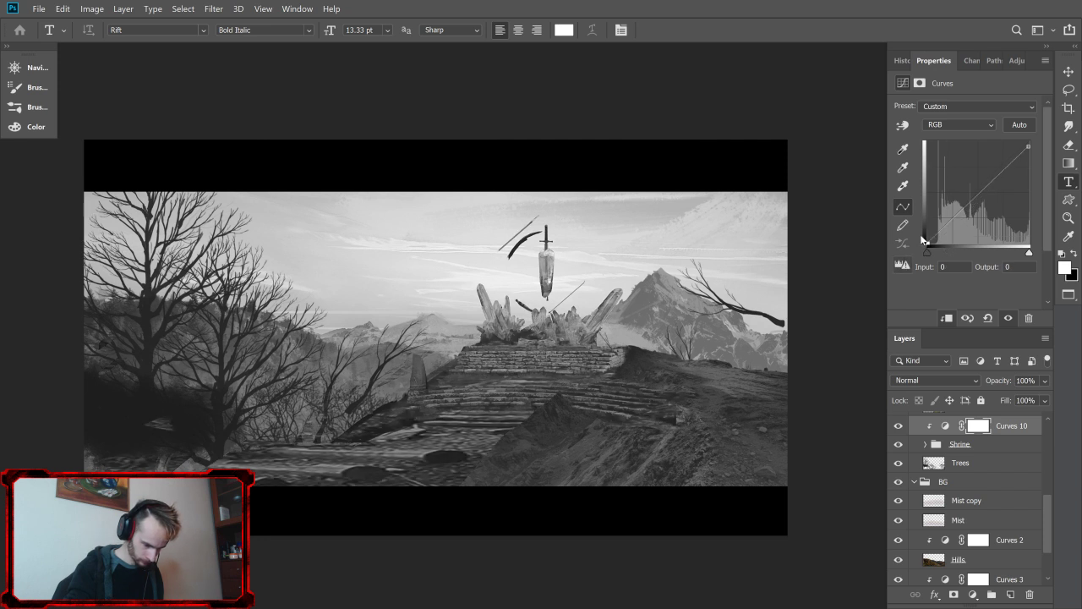
Step: Lower the Curves 10 highlight endpoint to output 145, then compare with the Shrine group hidden
click(1030, 144)
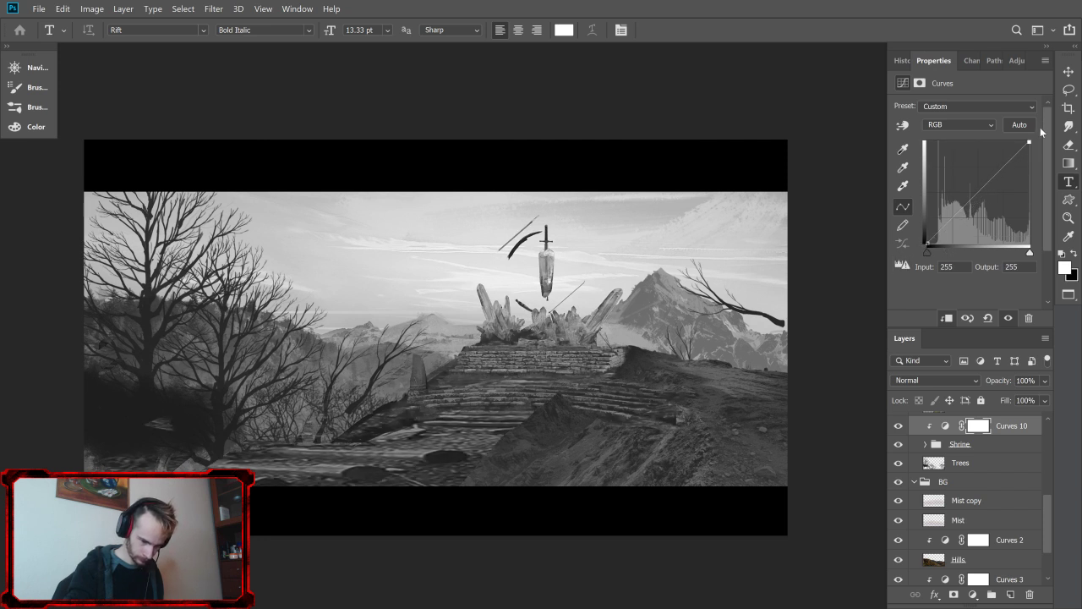
drag(1031, 147, 1033, 193)
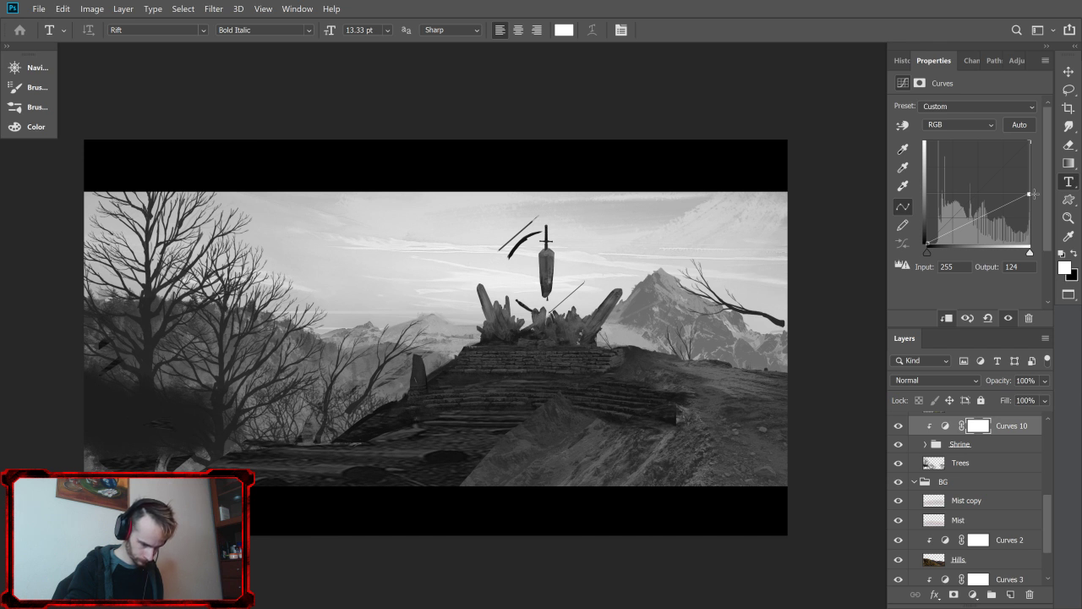
drag(1033, 194, 1035, 184)
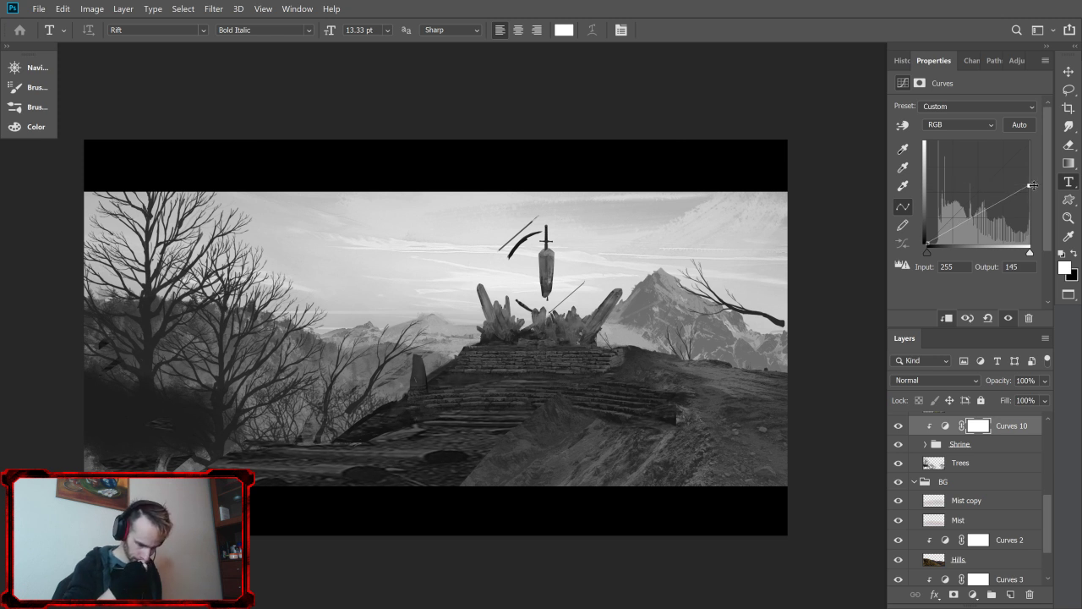
click(898, 443)
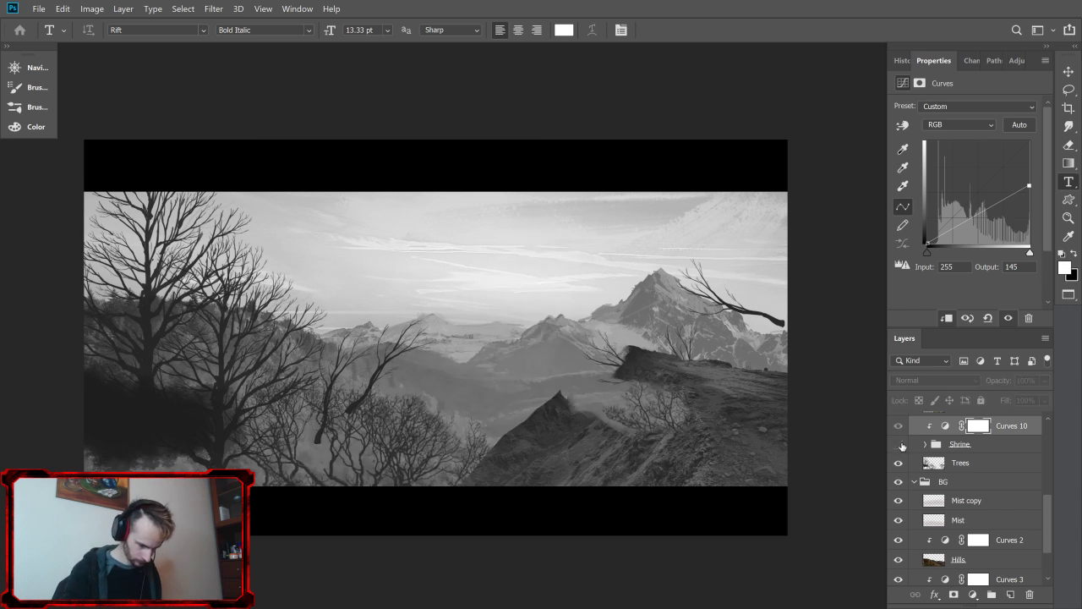
click(898, 444)
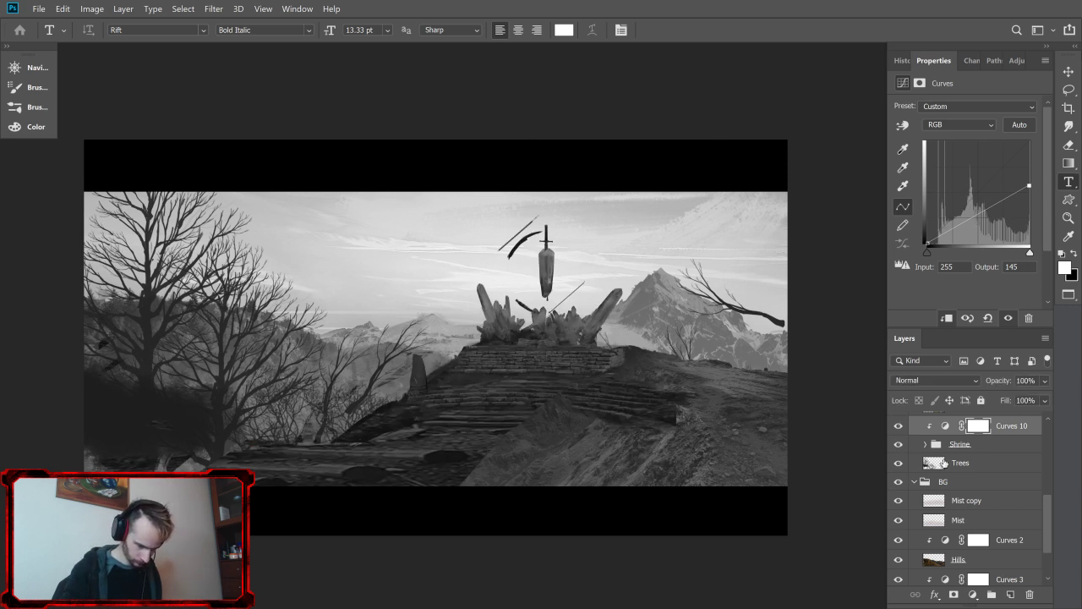
Step: Switch off the Curves 10 adjustment
click(974, 422)
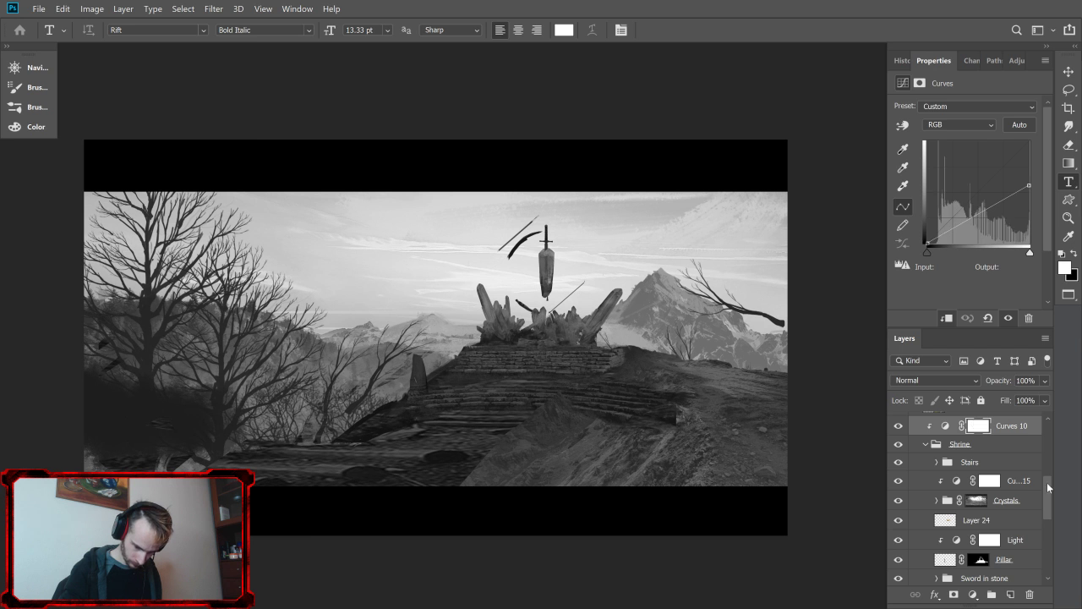
click(899, 425)
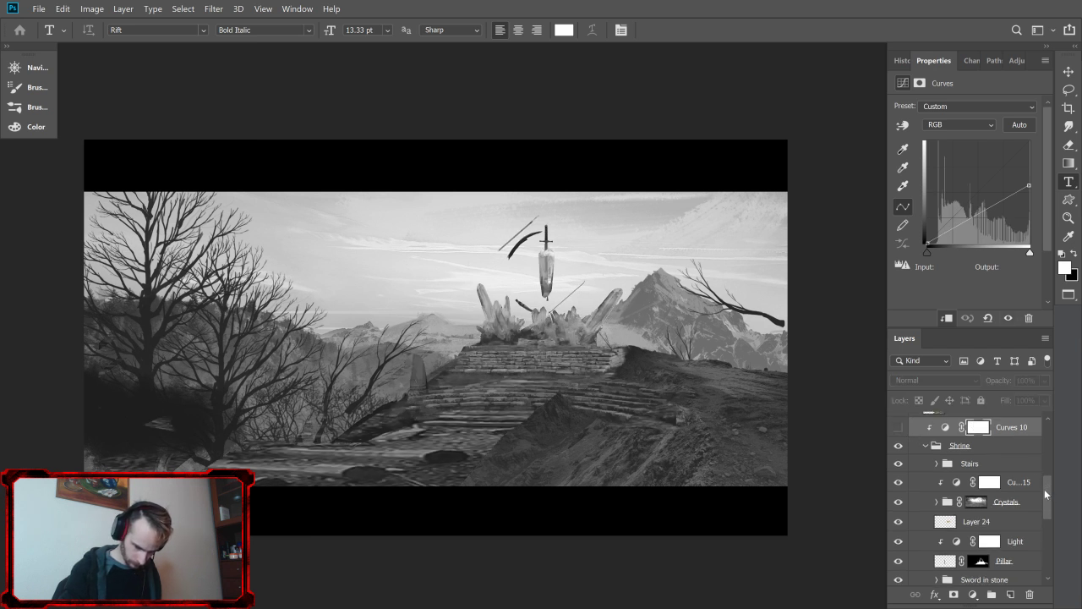
drag(1049, 490, 1048, 496)
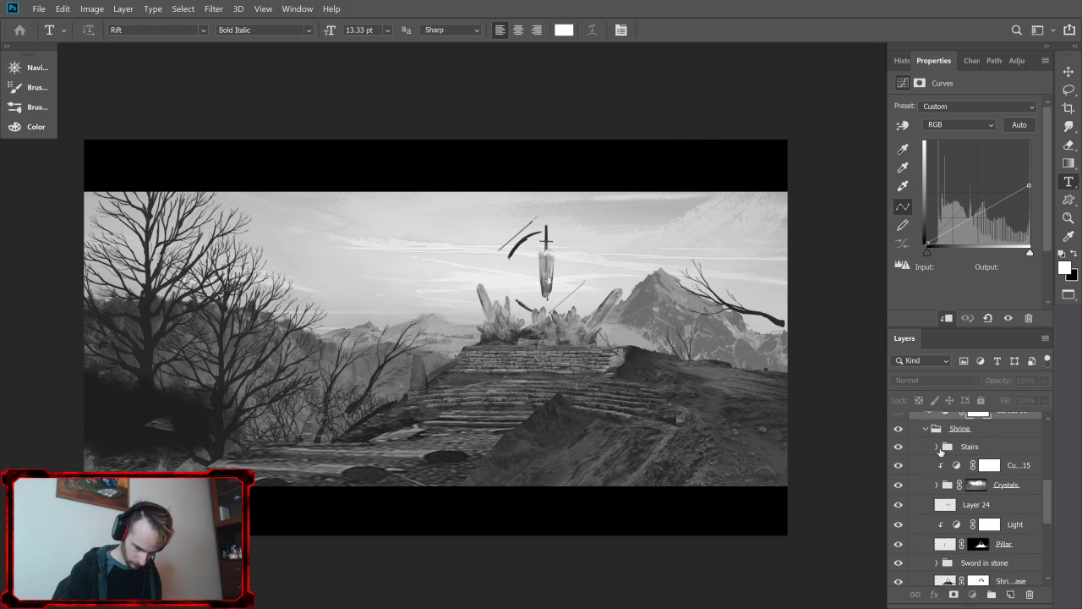
Step: Expand the Stairs group, compare the Stairs and Stairs rough layers, and select the group
click(937, 446)
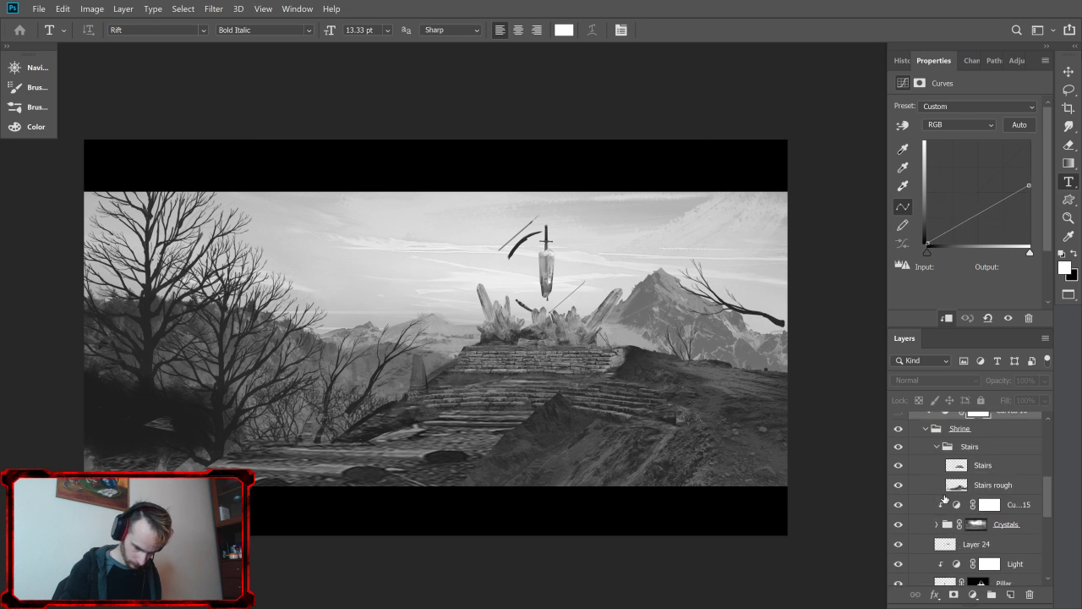
click(899, 465)
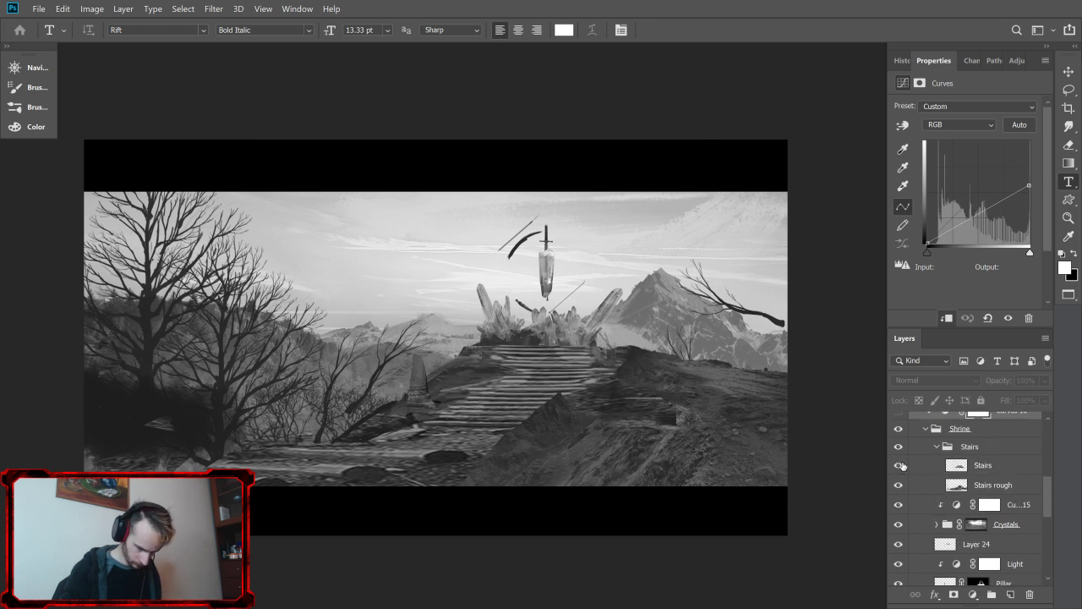
click(899, 465)
click(899, 484)
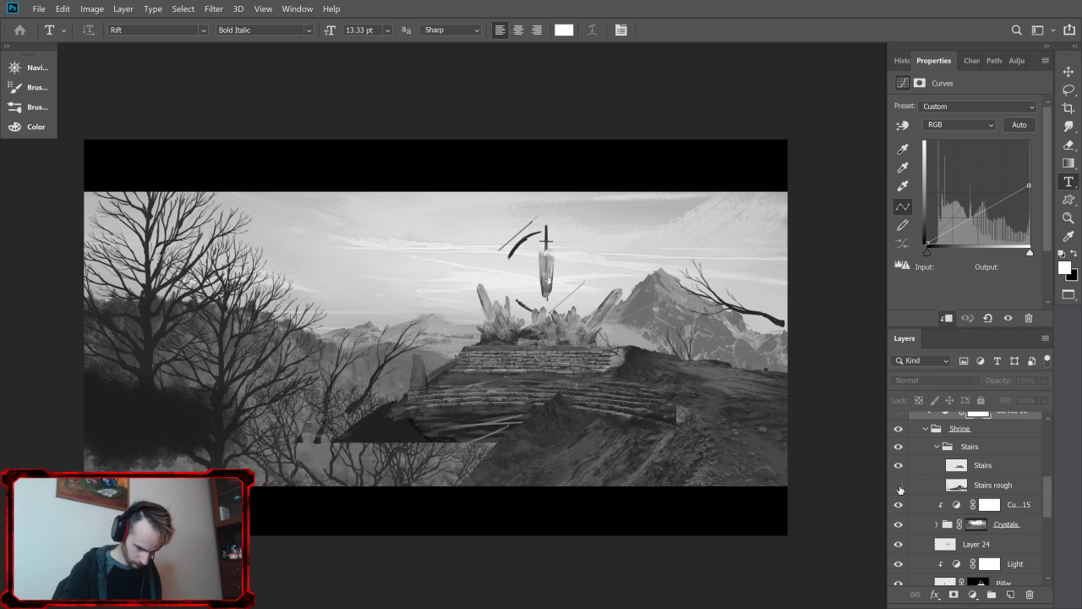
click(899, 484)
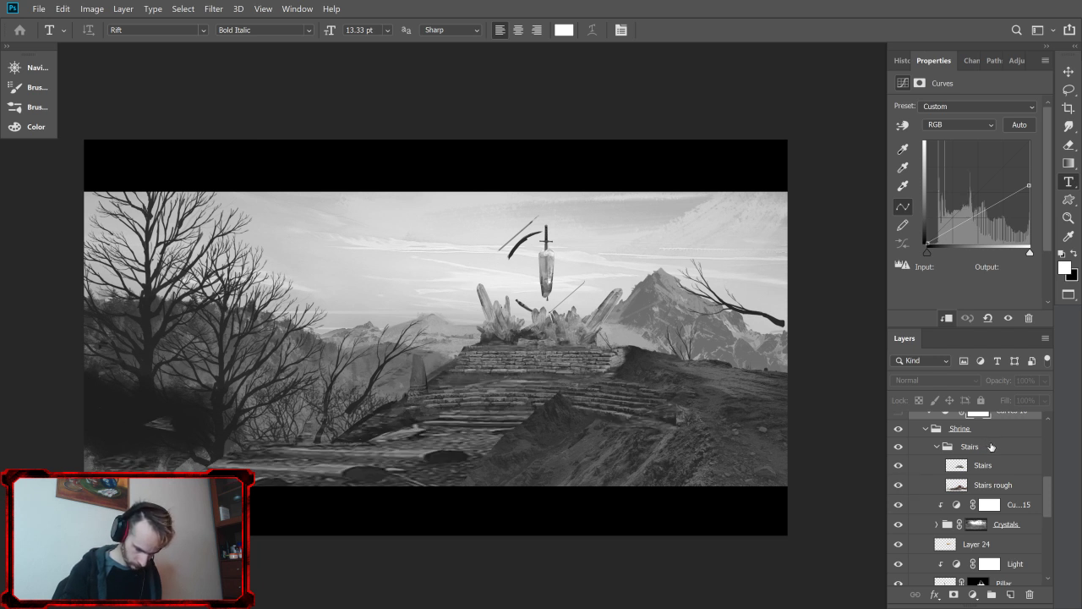
click(994, 446)
Step: Merge the Stairs group into one layer, then compare the crystals' Curves and Crystals group
right_click(991, 448)
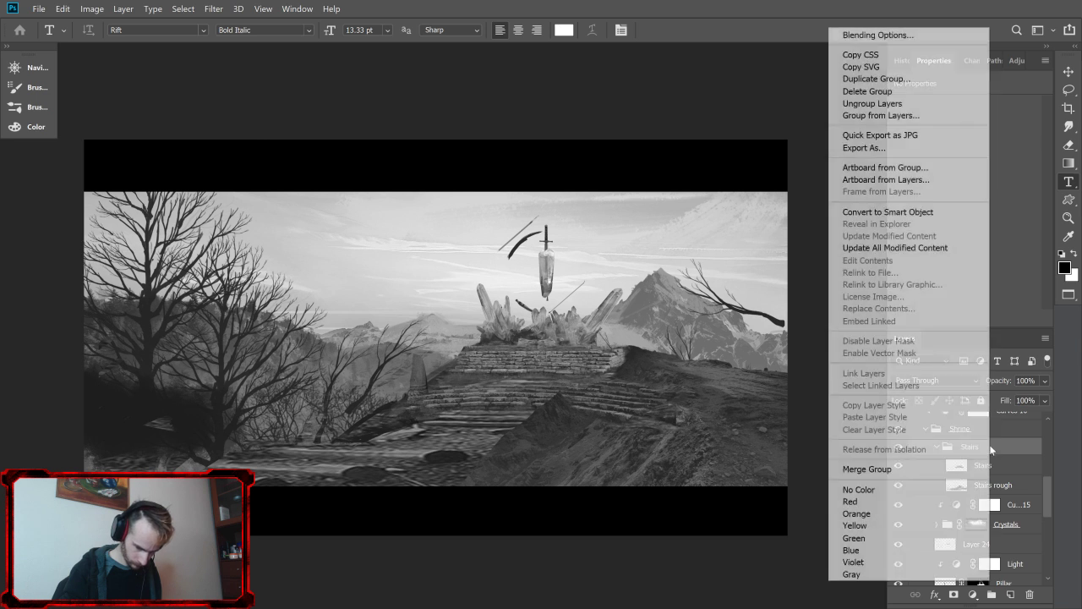
click(900, 468)
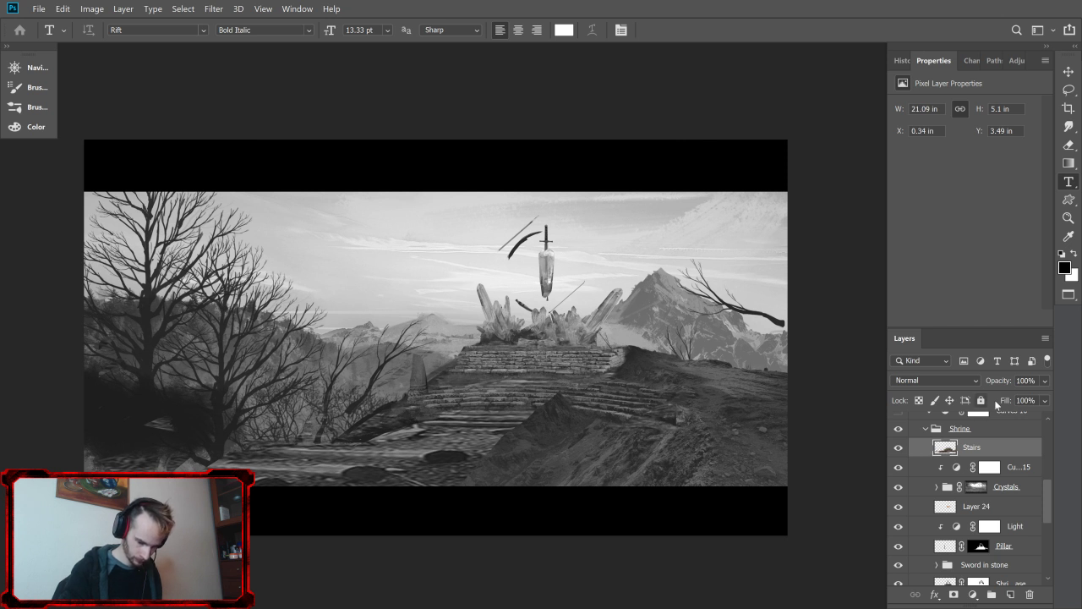
click(899, 470)
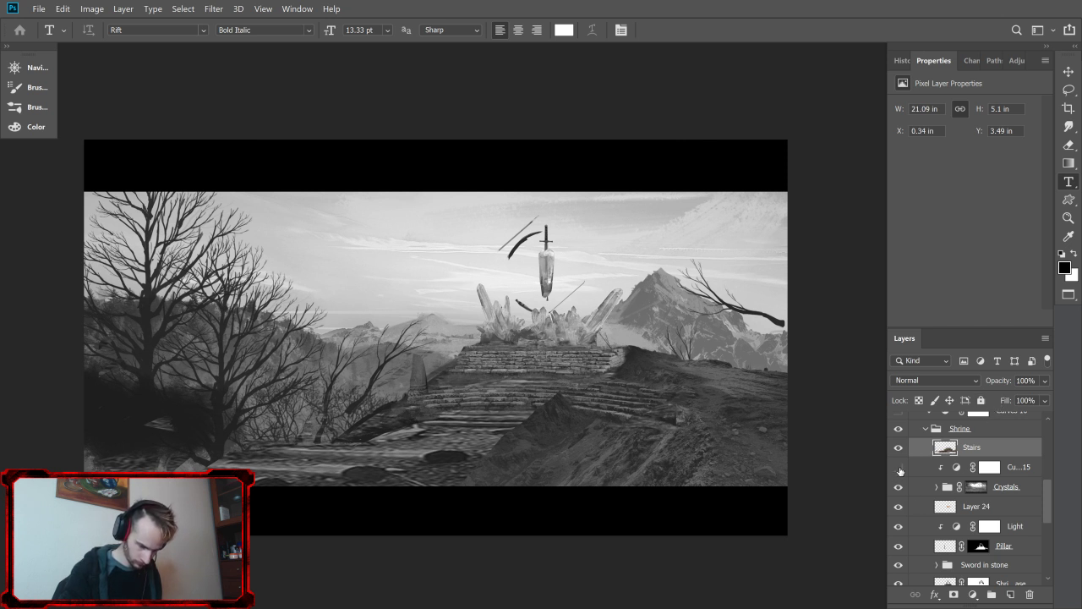
click(900, 468)
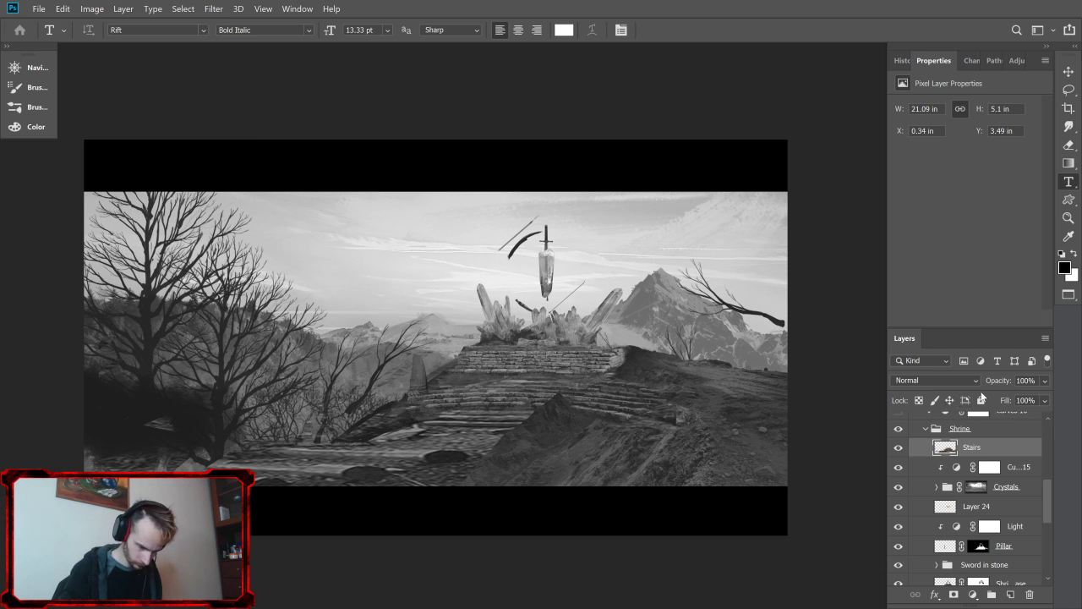
click(898, 487)
click(899, 487)
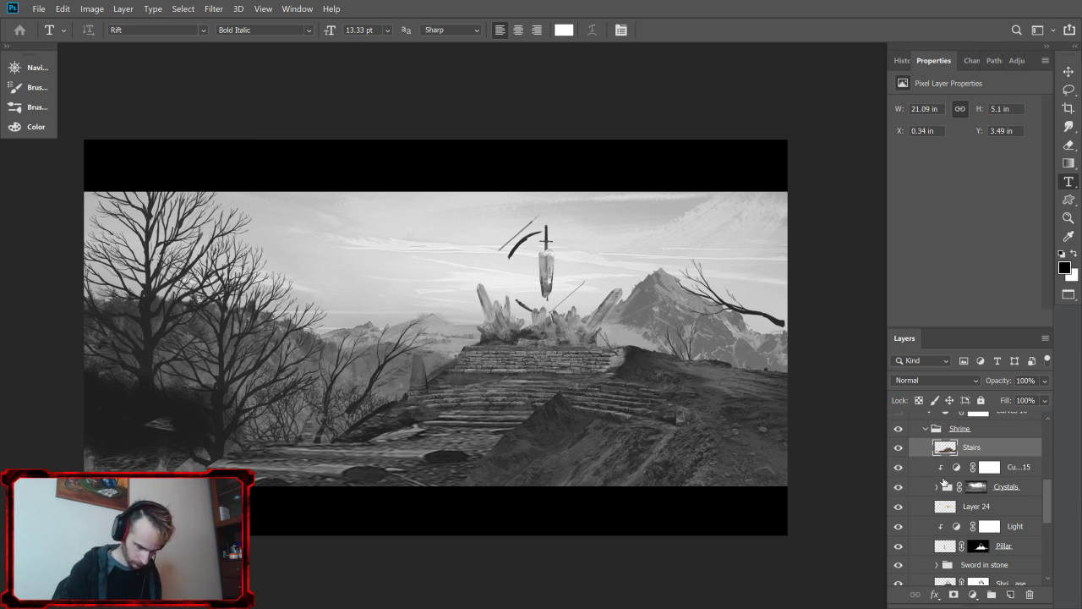
click(1027, 487)
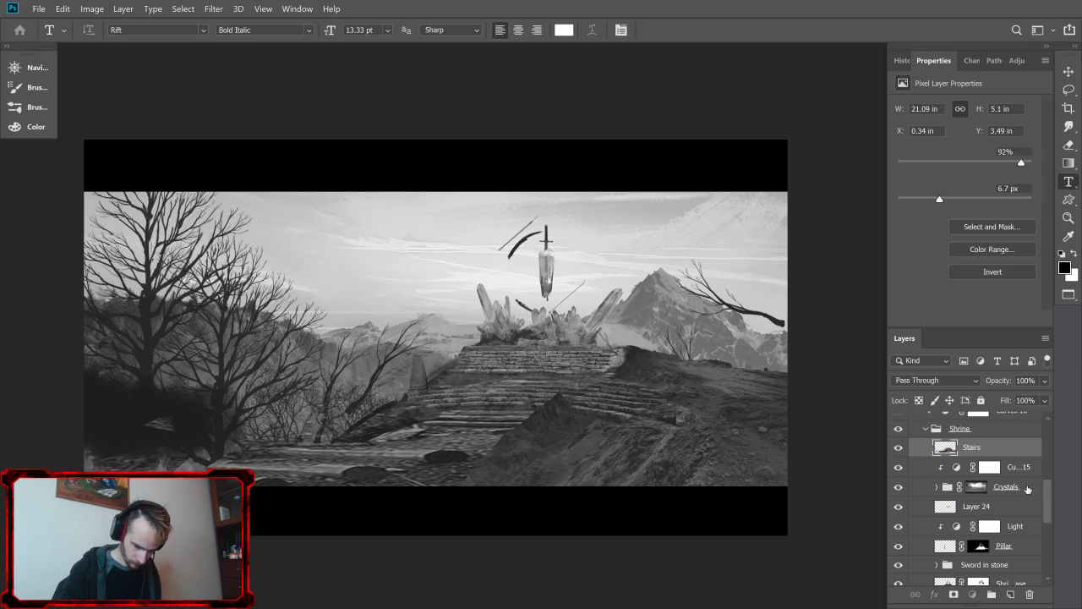
Step: Apply the Crystals layer mask permanently to the layer's pixels
right_click(1029, 489)
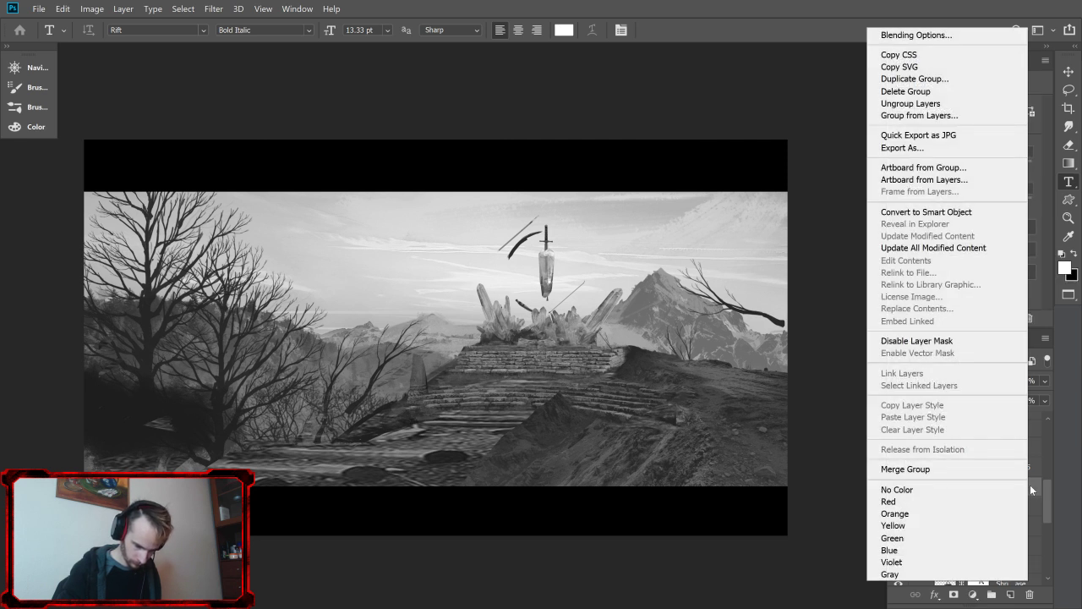
key(Escape)
right_click(1031, 490)
key(Escape)
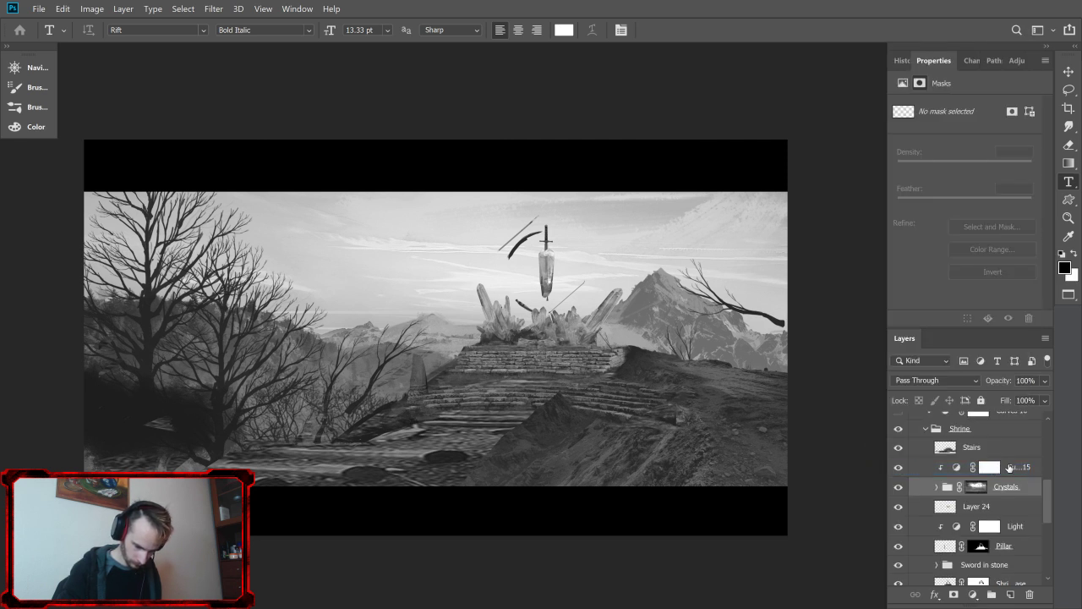
right_click(984, 490)
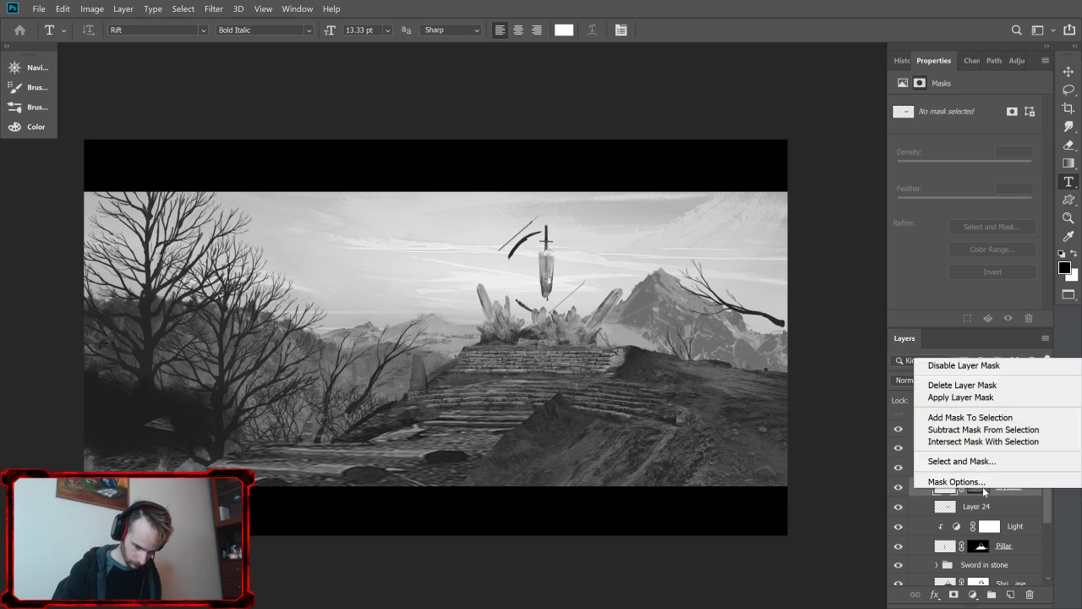
click(986, 397)
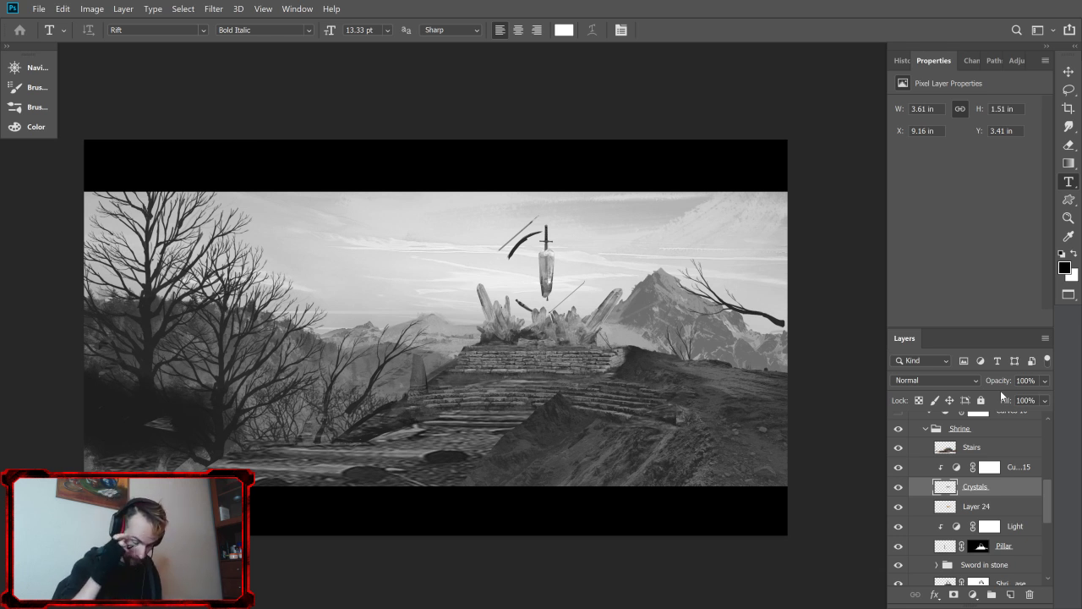
Step: Compare the scene with the Crystals layer and Layer 24 hidden and shown
click(899, 487)
click(899, 487)
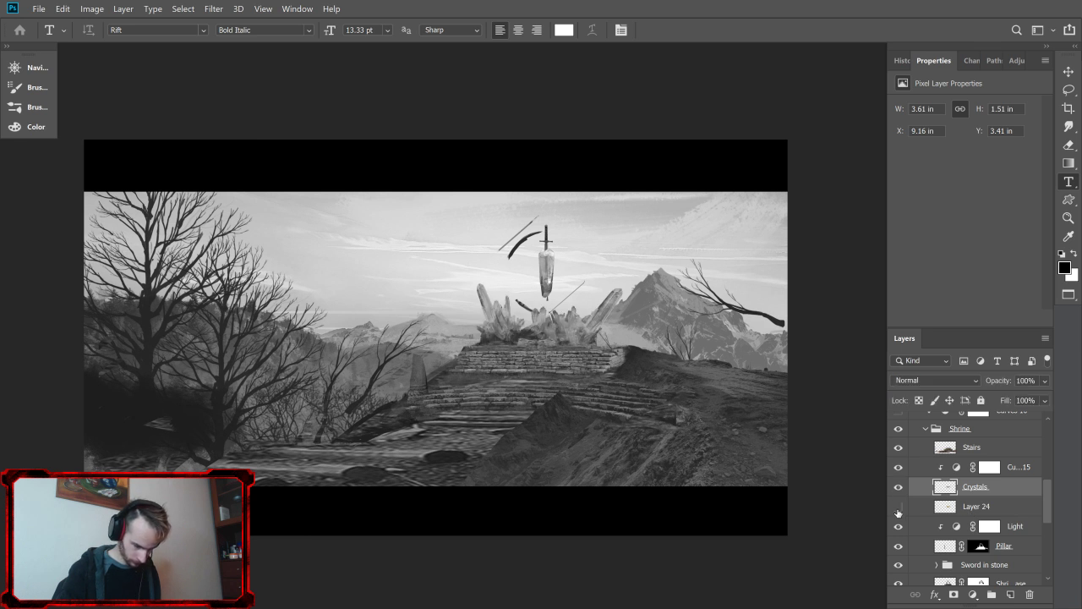
click(898, 508)
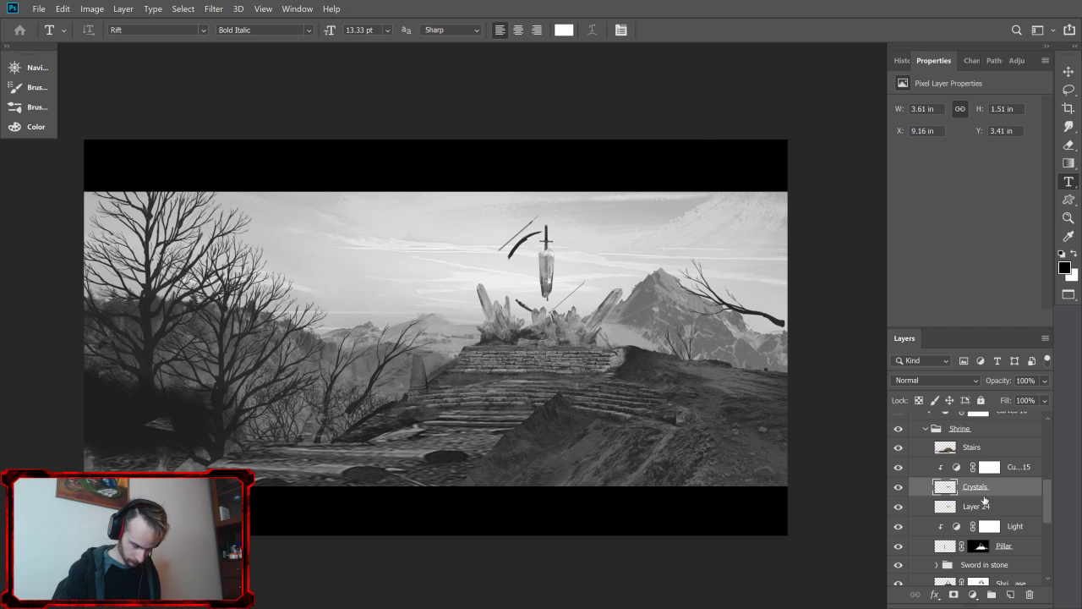
click(899, 509)
click(899, 507)
key(ctrl+plus)
key(ctrl+plus)
key(ctrl+plus)
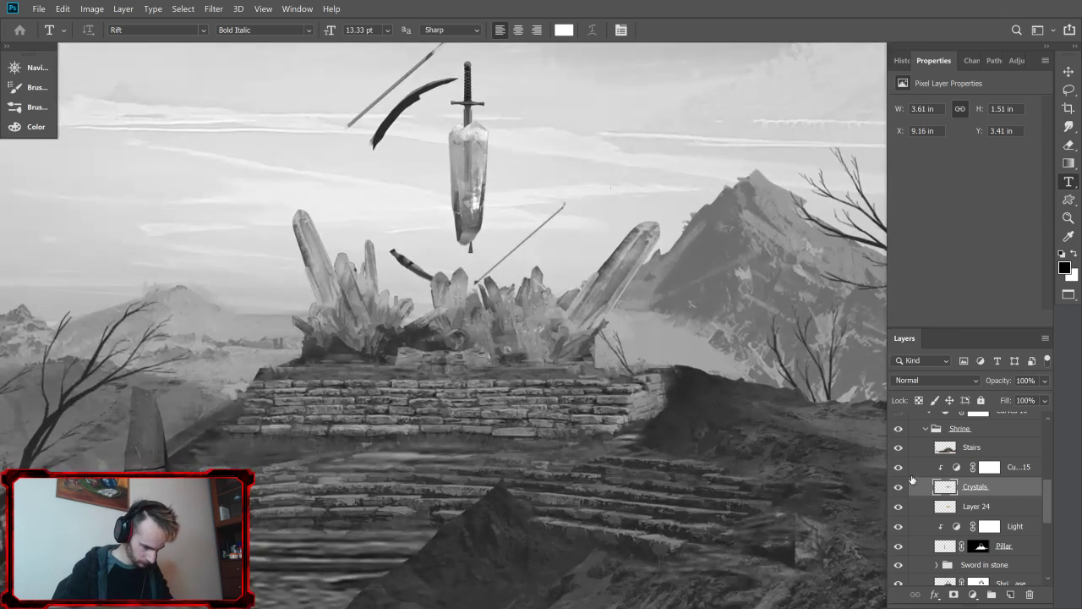
key(ctrl+plus)
key(ctrl+plus)
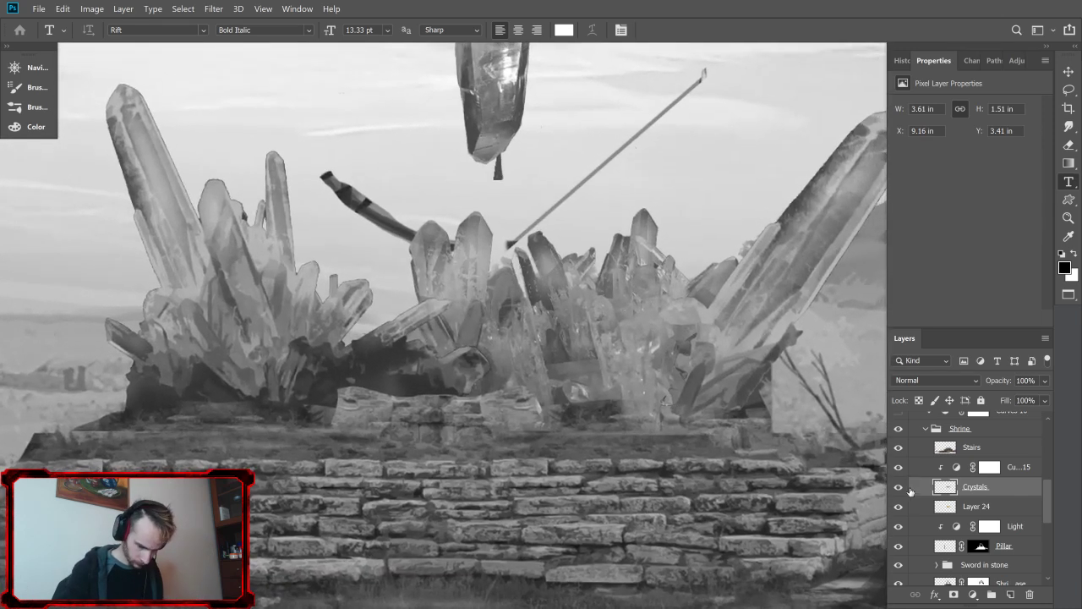
click(899, 486)
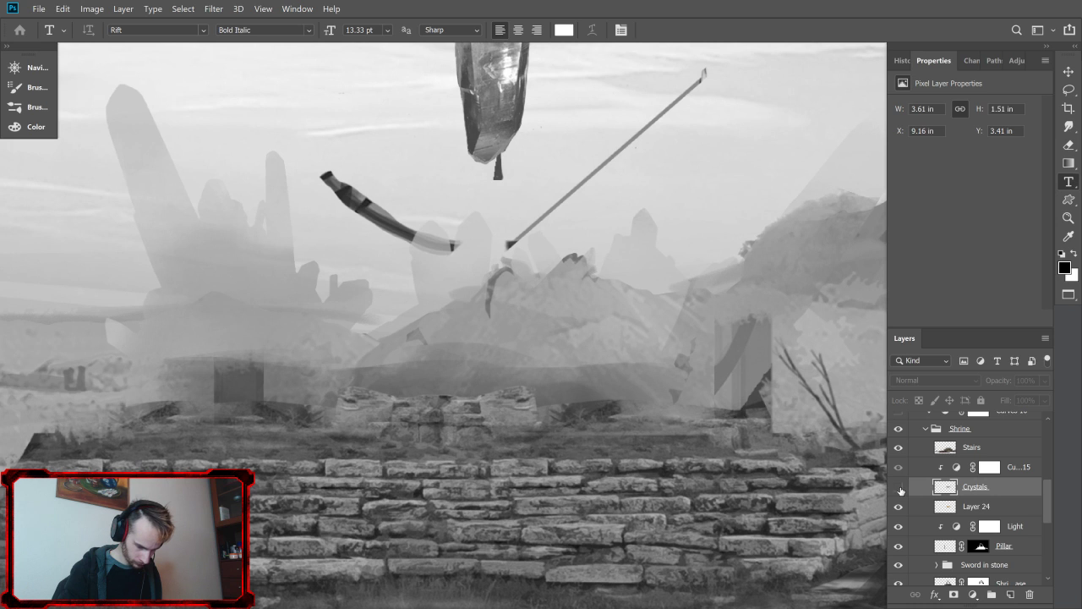
click(899, 506)
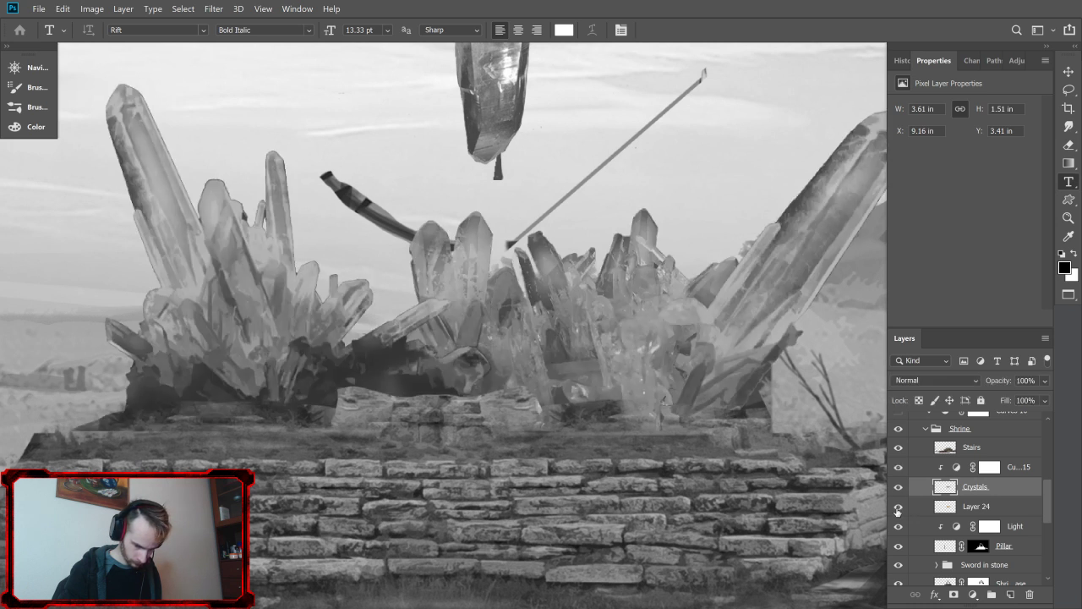
click(899, 507)
click(898, 506)
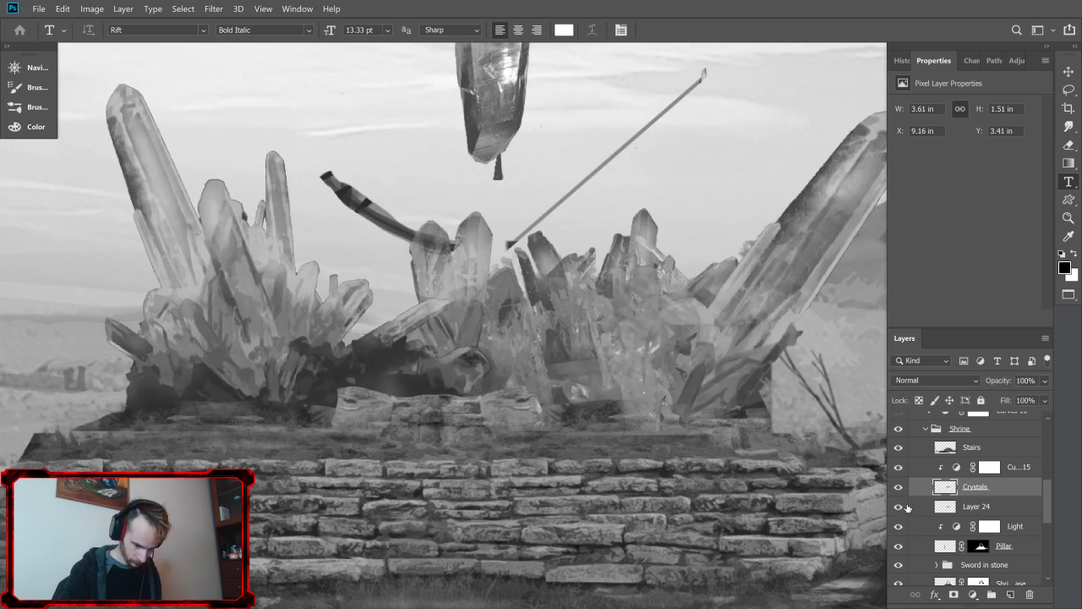
click(998, 506)
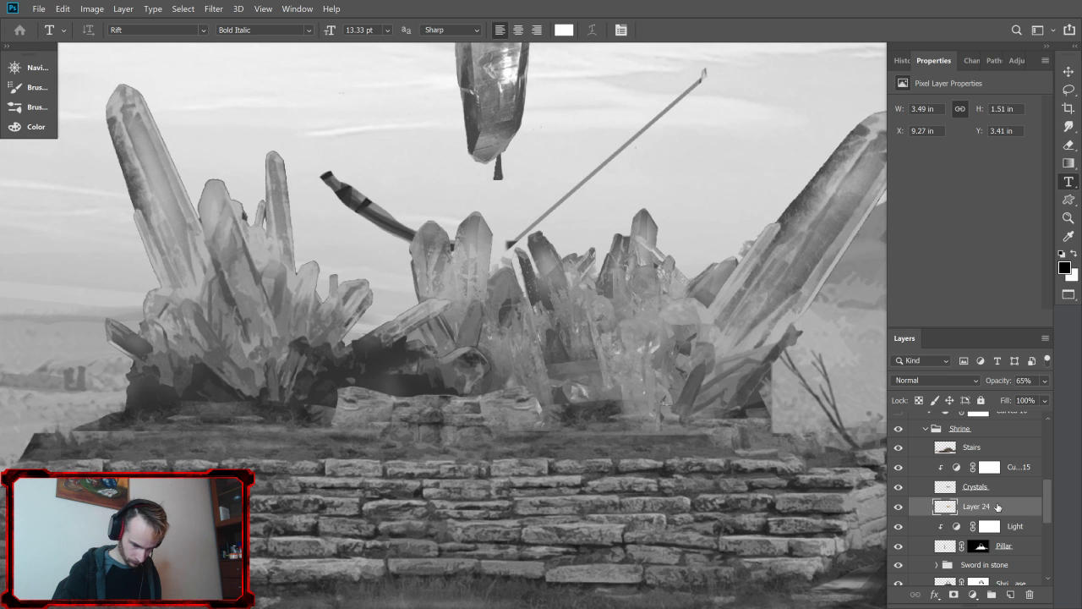
drag(998, 506, 917, 475)
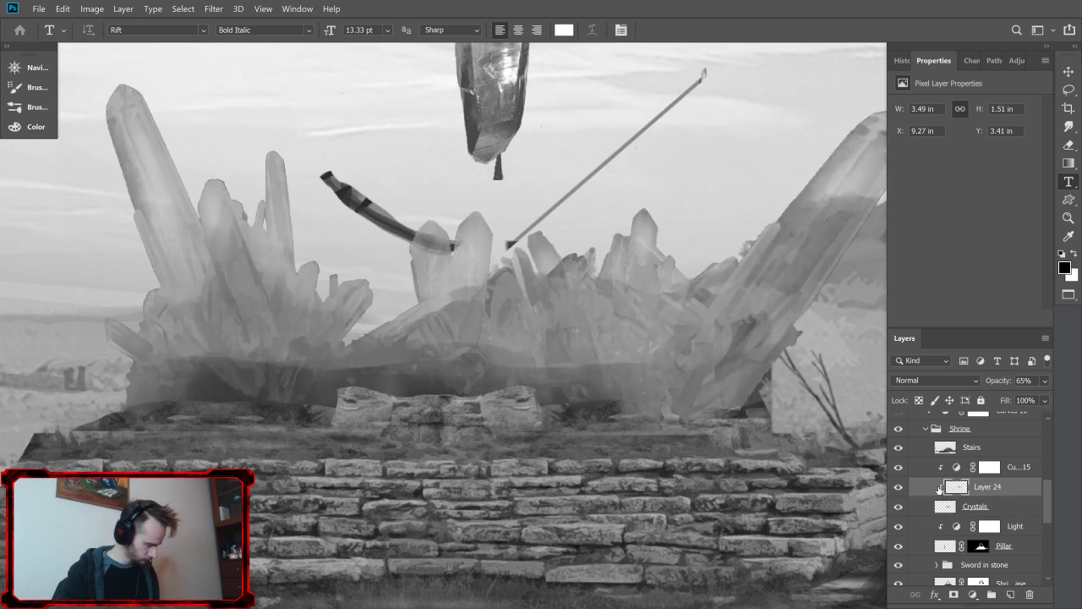
drag(937, 490, 942, 514)
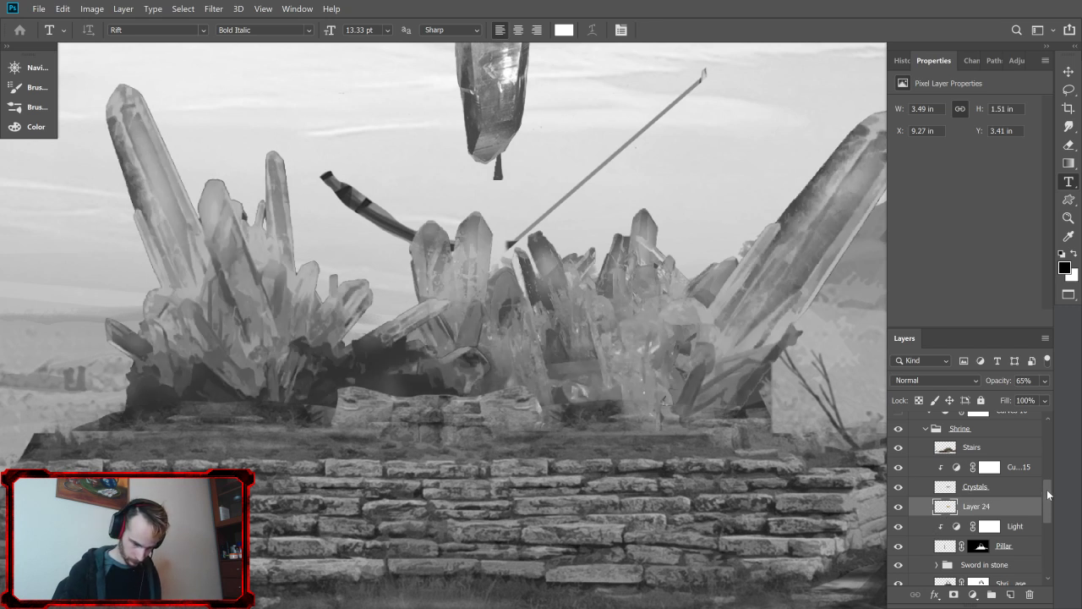
drag(1047, 490, 1049, 497)
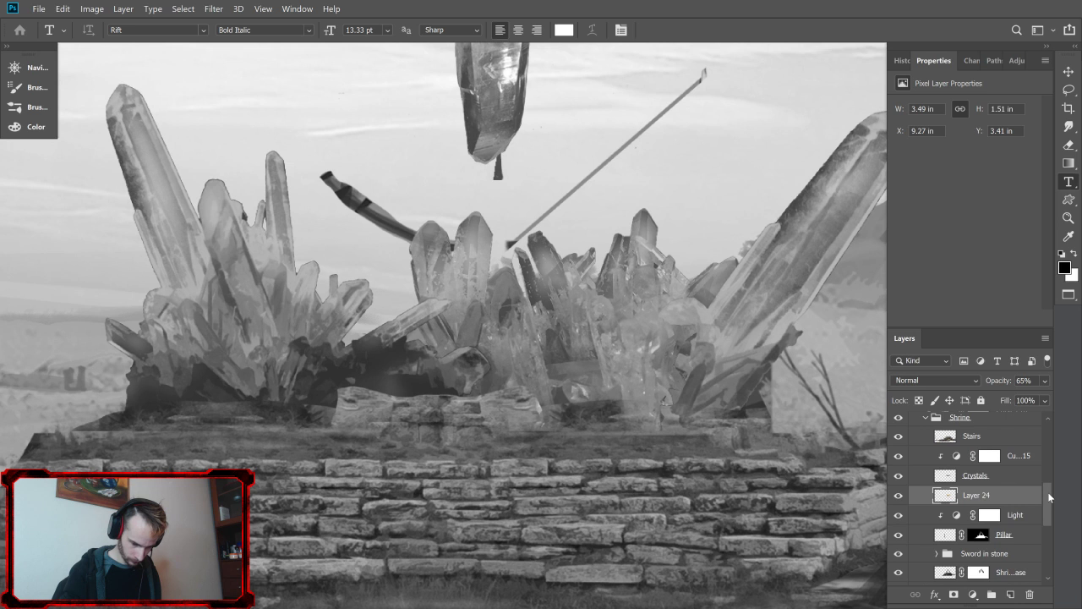
click(1007, 473)
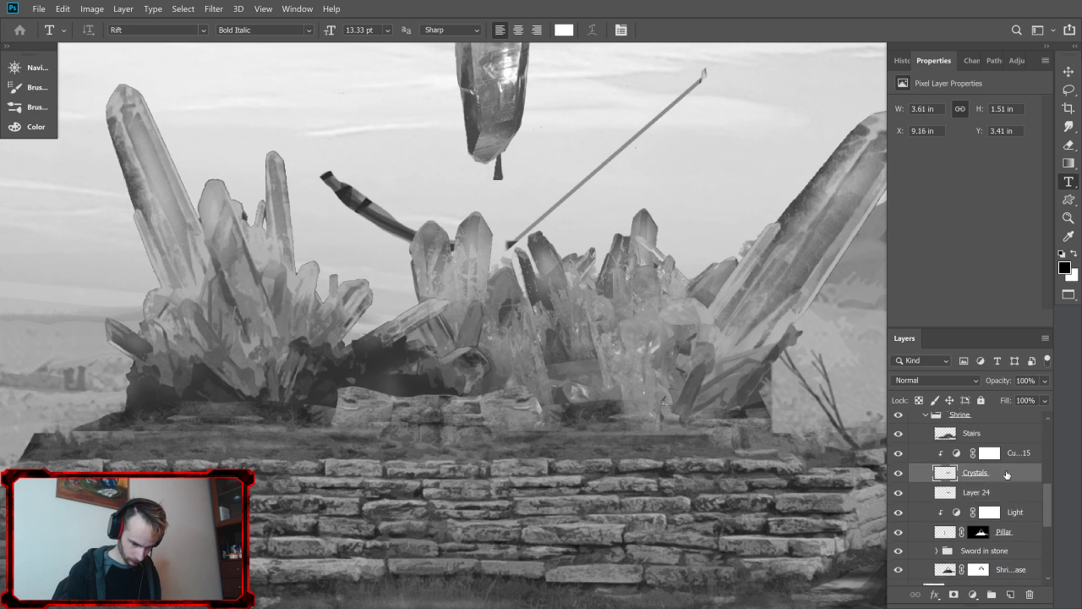
click(1010, 494)
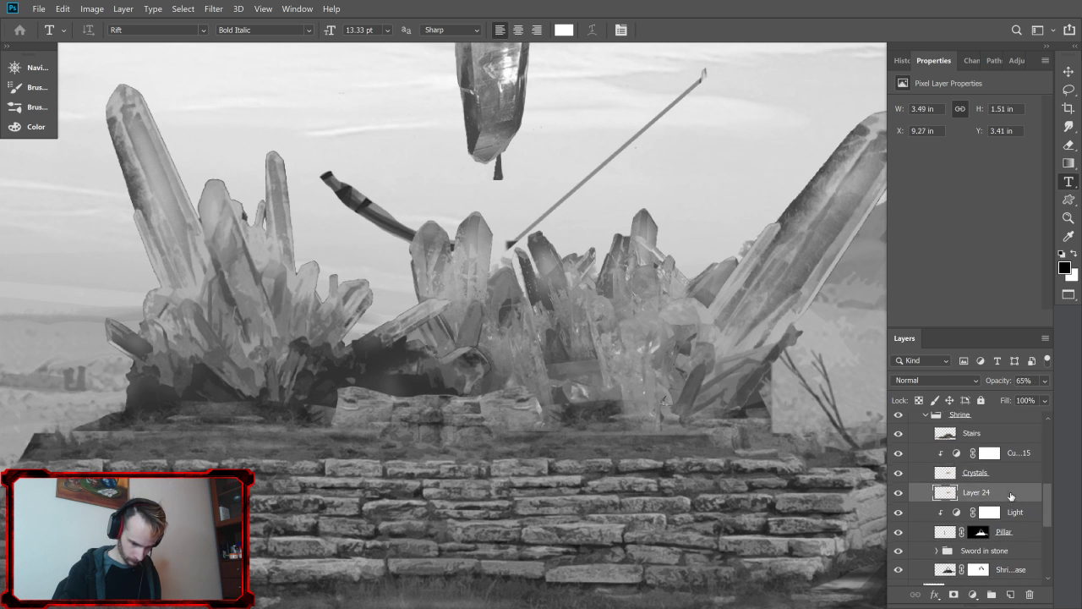
click(898, 498)
click(898, 498)
scroll(1048, 505, down, 2)
scroll(1048, 506, up, 2)
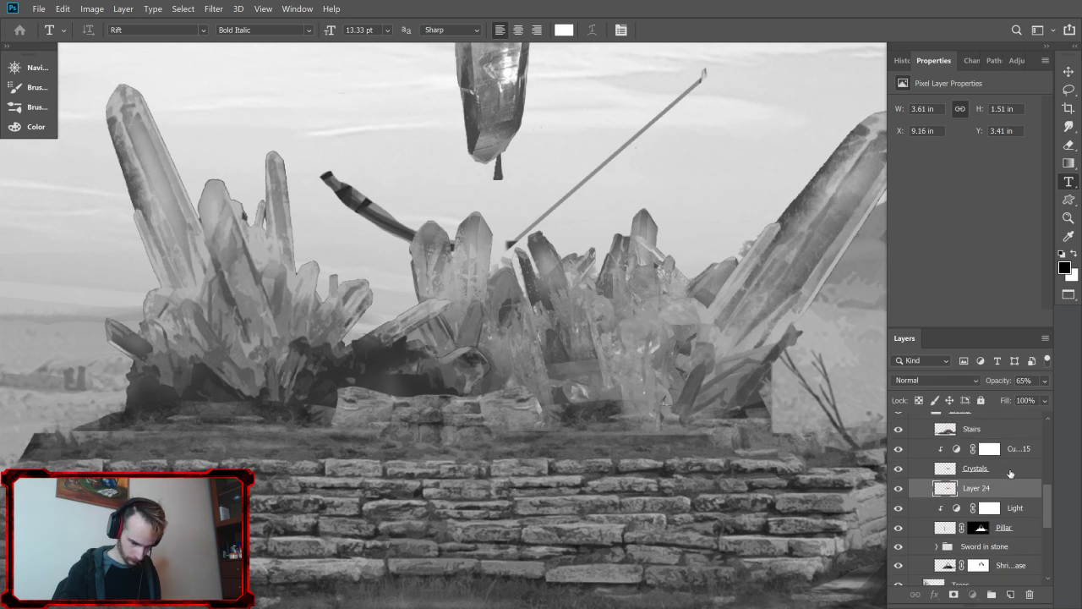
click(1006, 468)
Step: Release the Curves 15 adjustment from its clipping mask
right_click(1008, 485)
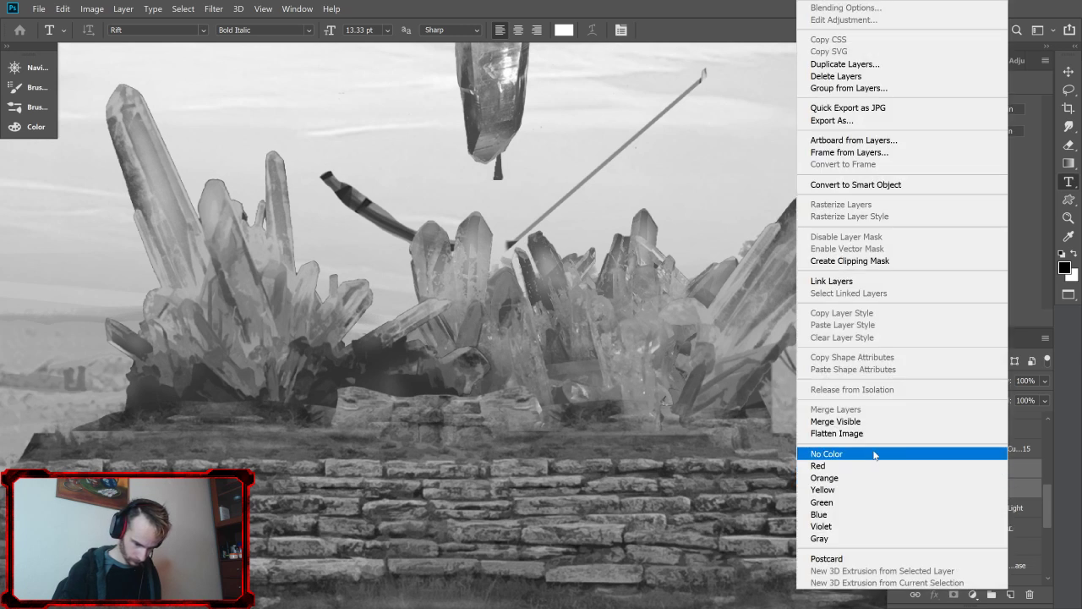
click(1027, 471)
click(954, 450)
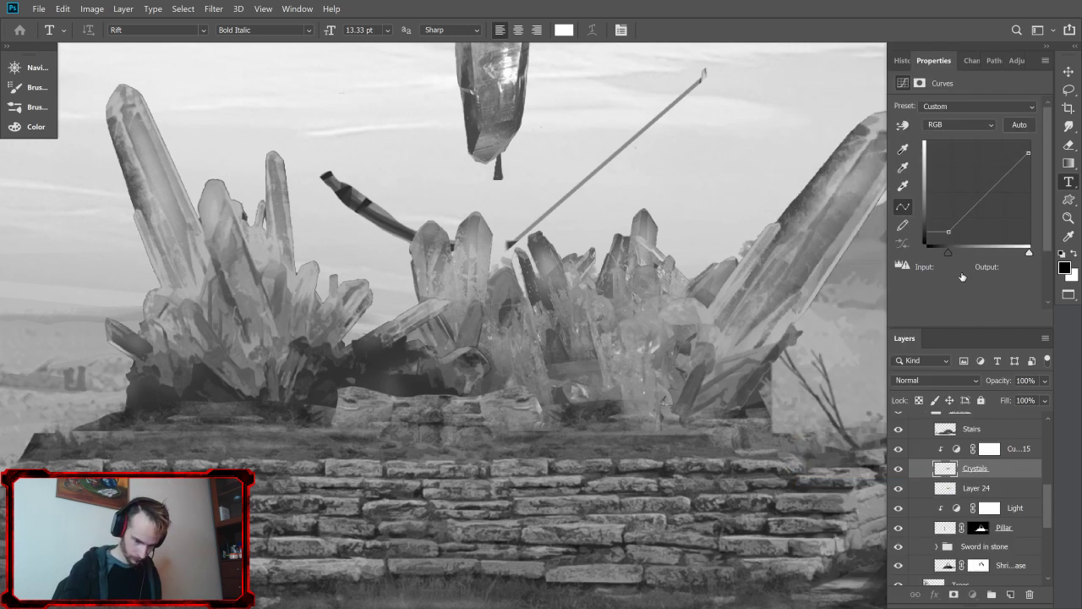
click(946, 319)
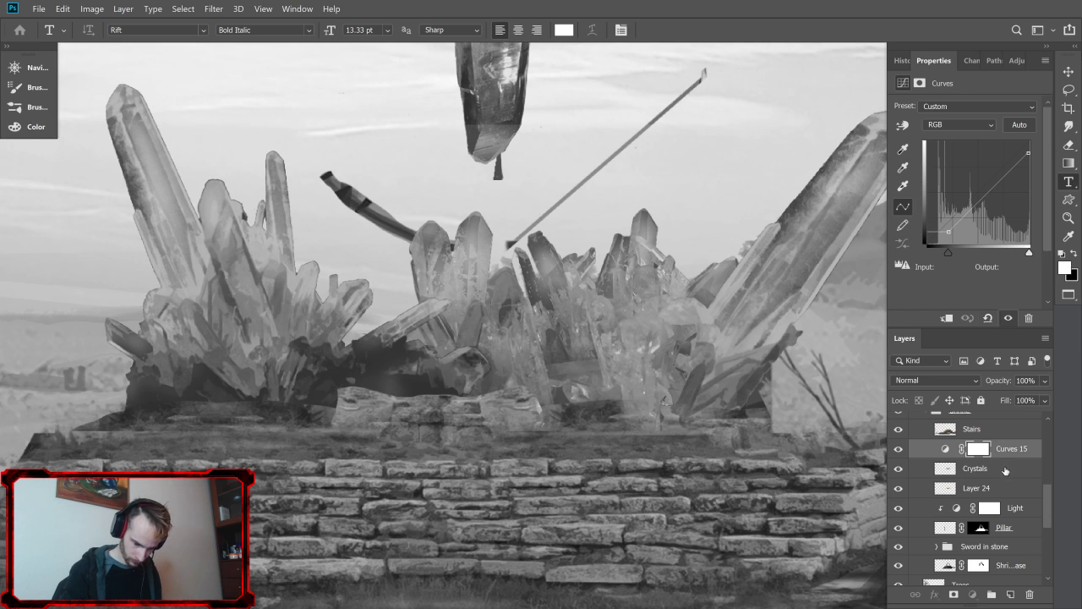
Step: Merge Layer 24 into the Crystals layer and reselect Curves 15
click(999, 470)
right_click(1000, 487)
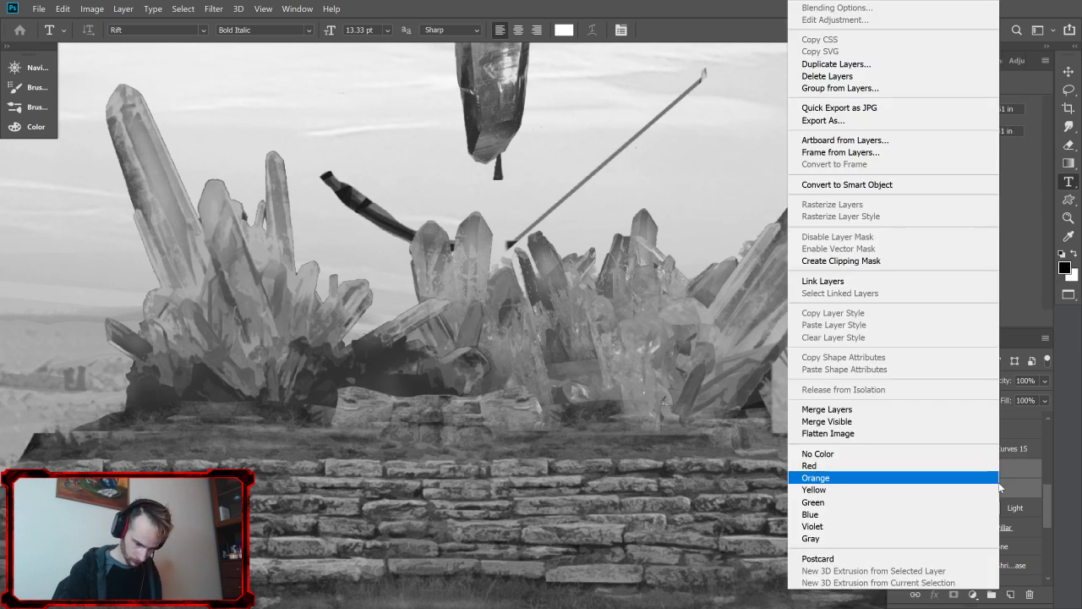
click(885, 411)
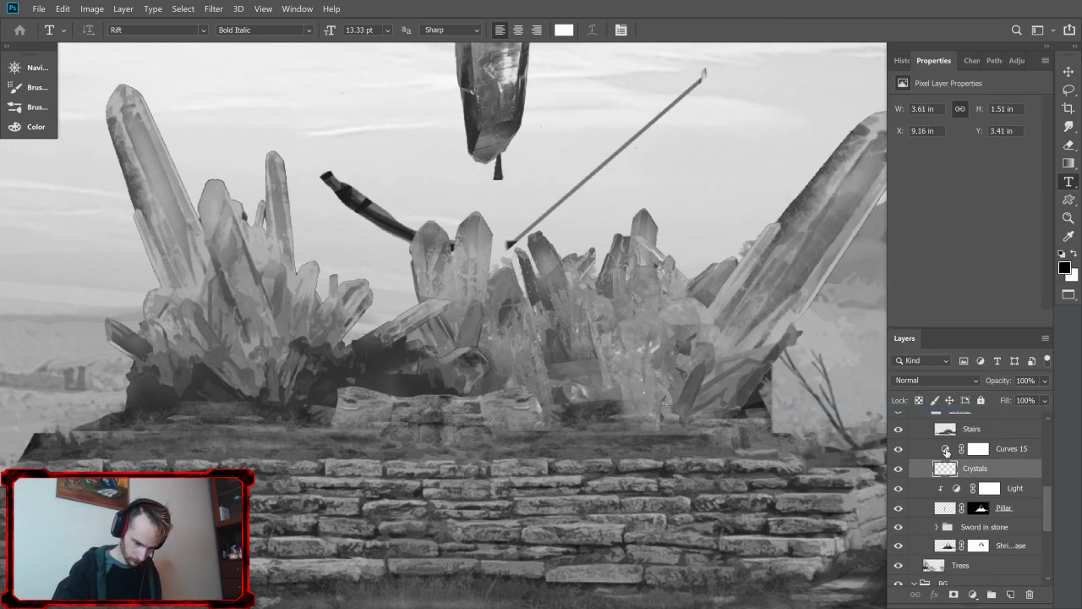
click(948, 450)
Step: Clip Curves 15 to the merged Crystals layer and compare the Light adjustment on and off
click(948, 318)
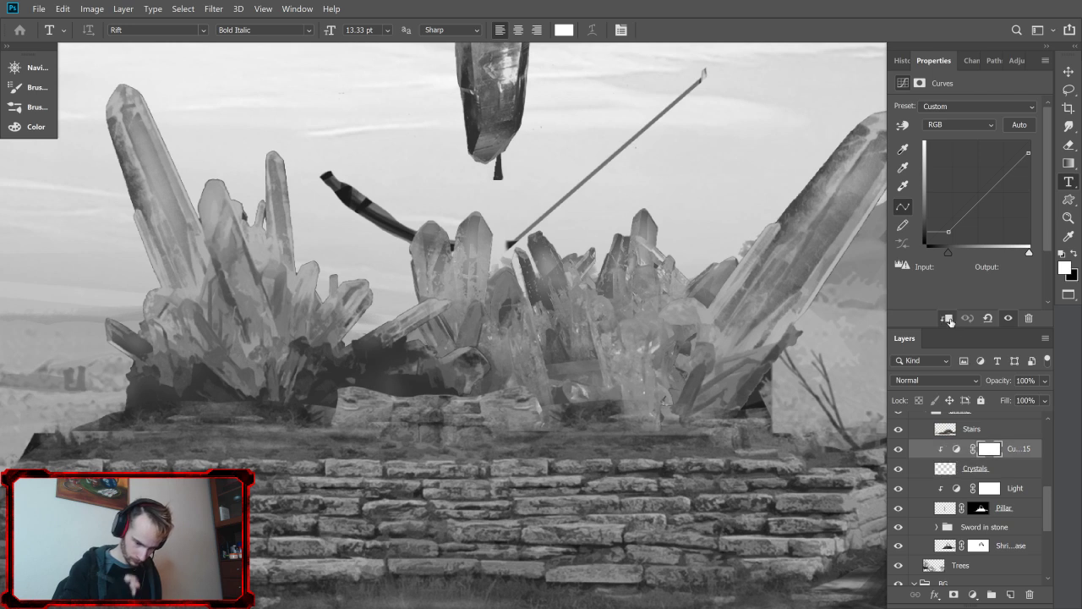
key(ctrl+0)
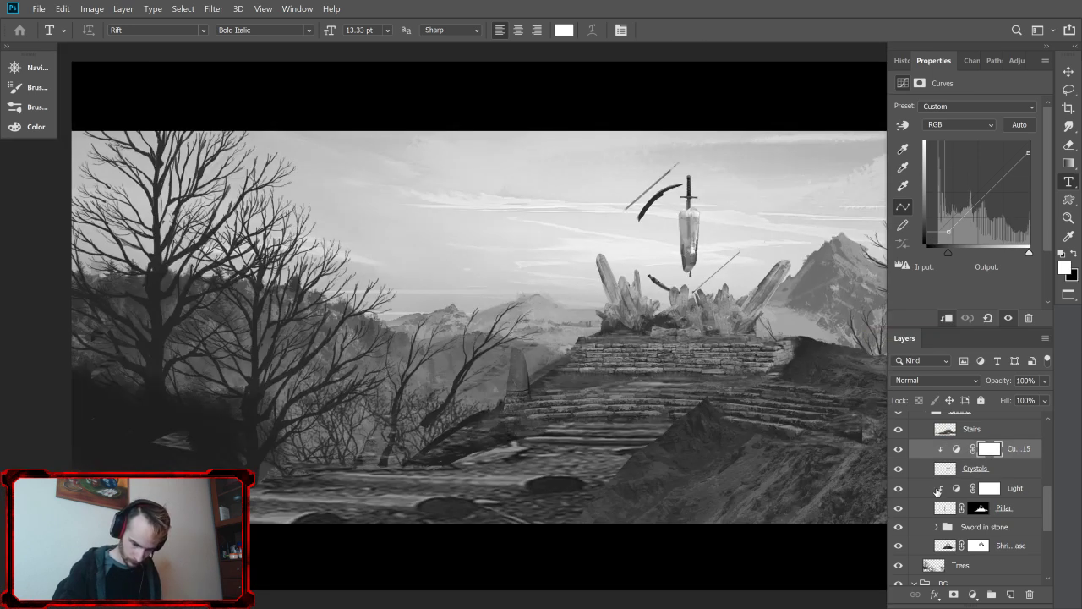
click(899, 489)
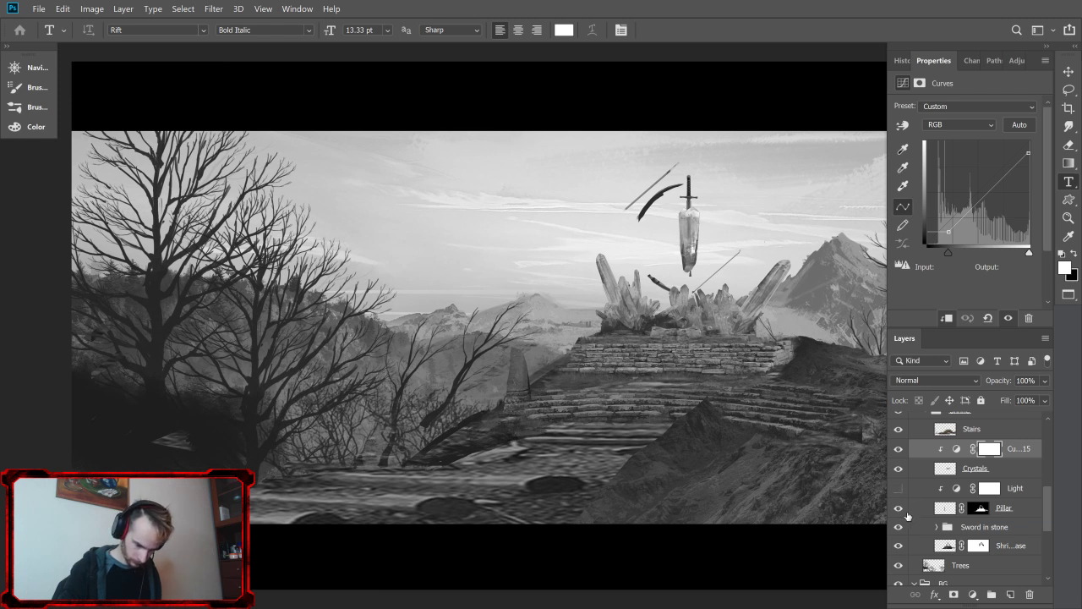
click(899, 508)
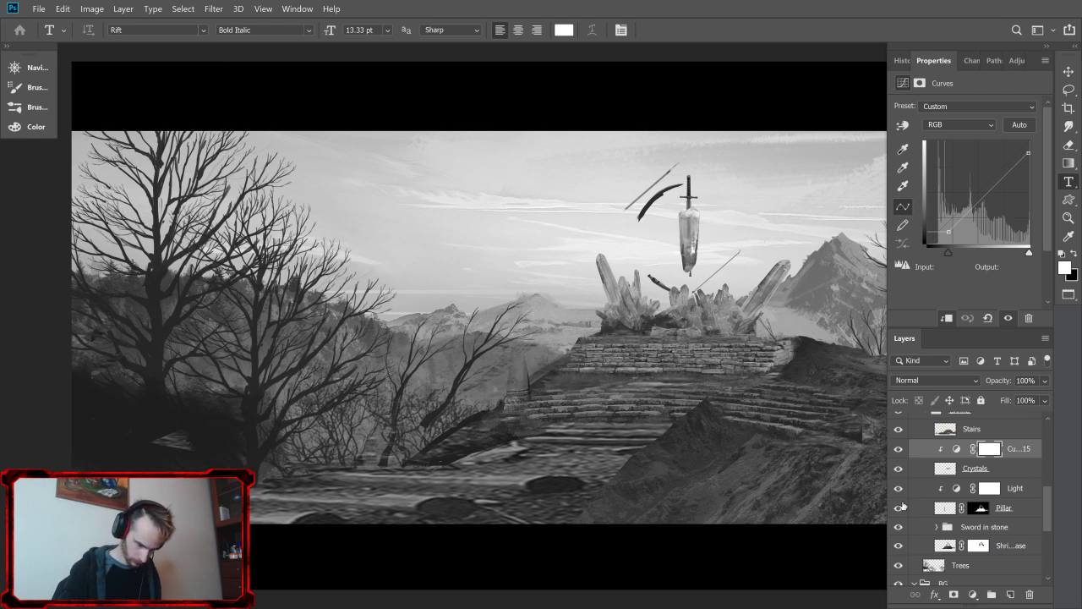
click(900, 508)
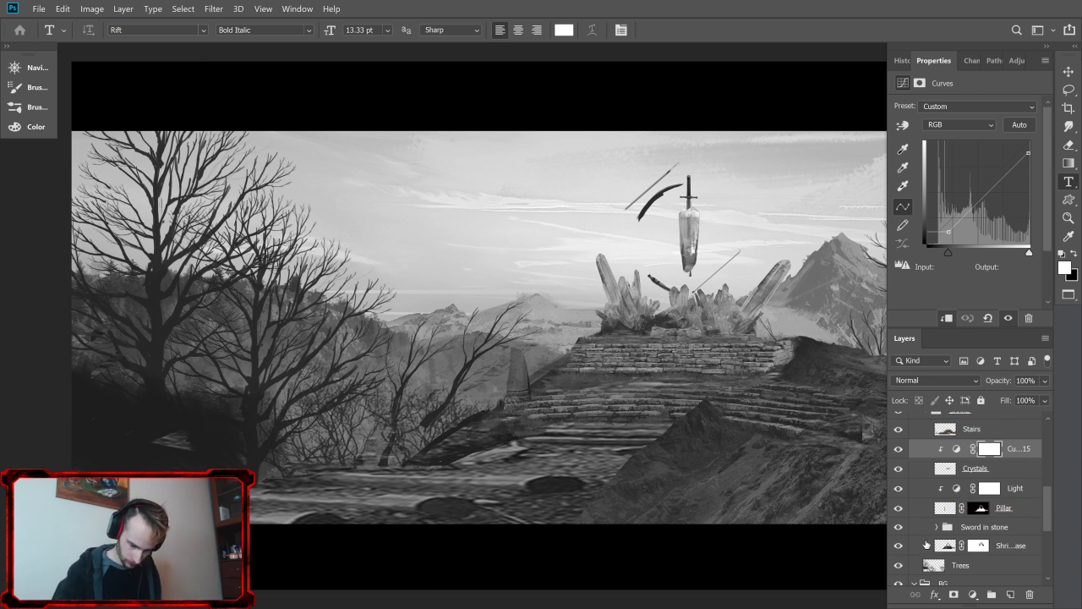
Step: Compare the shrine base and Sword in stone visibility, then target the shrine base mask
click(899, 547)
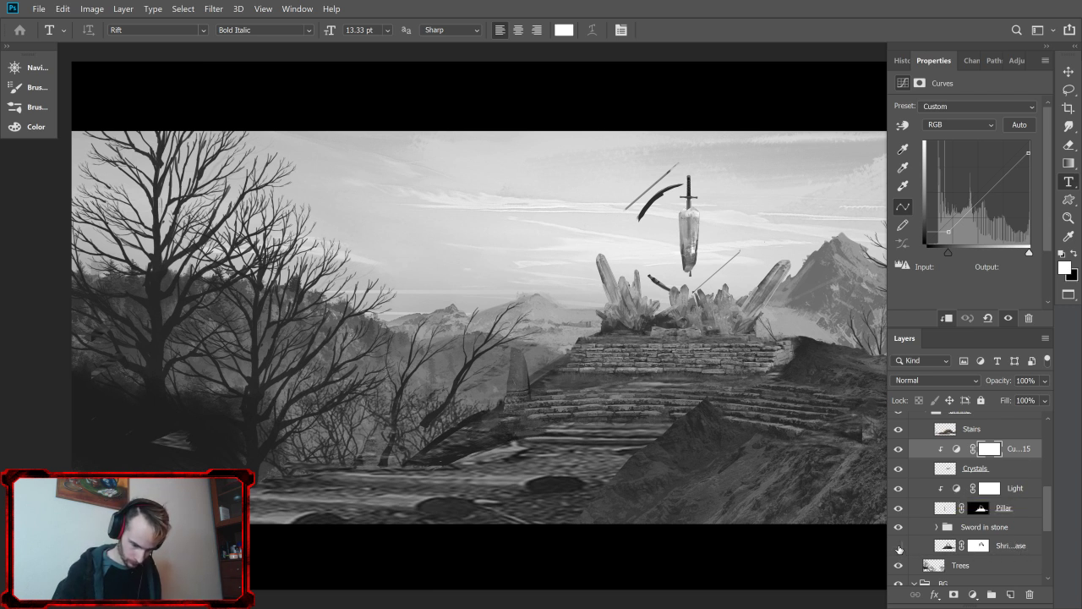
scroll(1048, 519, down, 2)
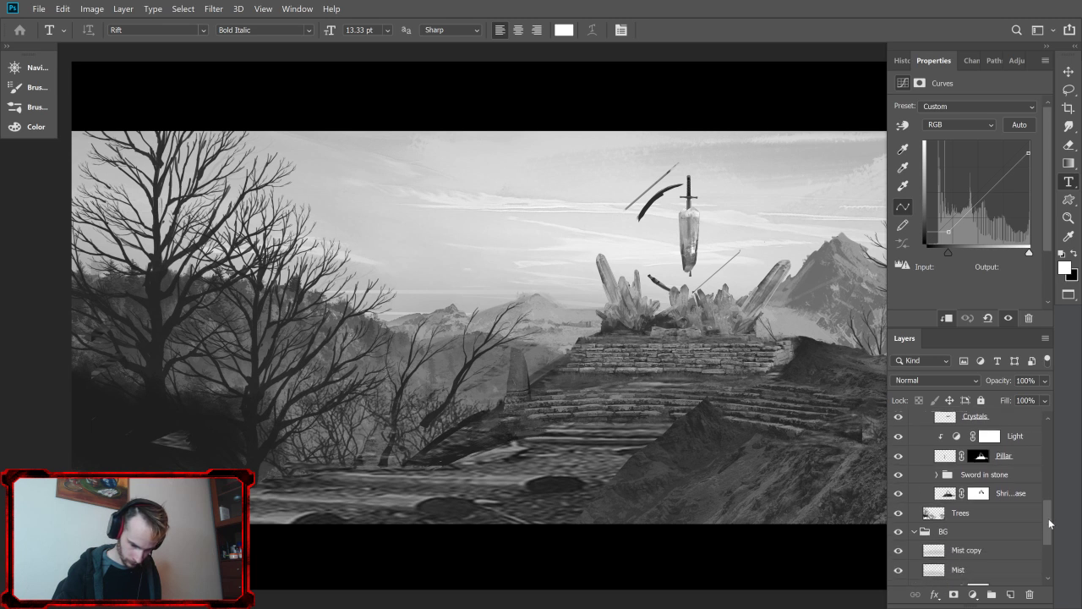
scroll(1049, 519, up, 1)
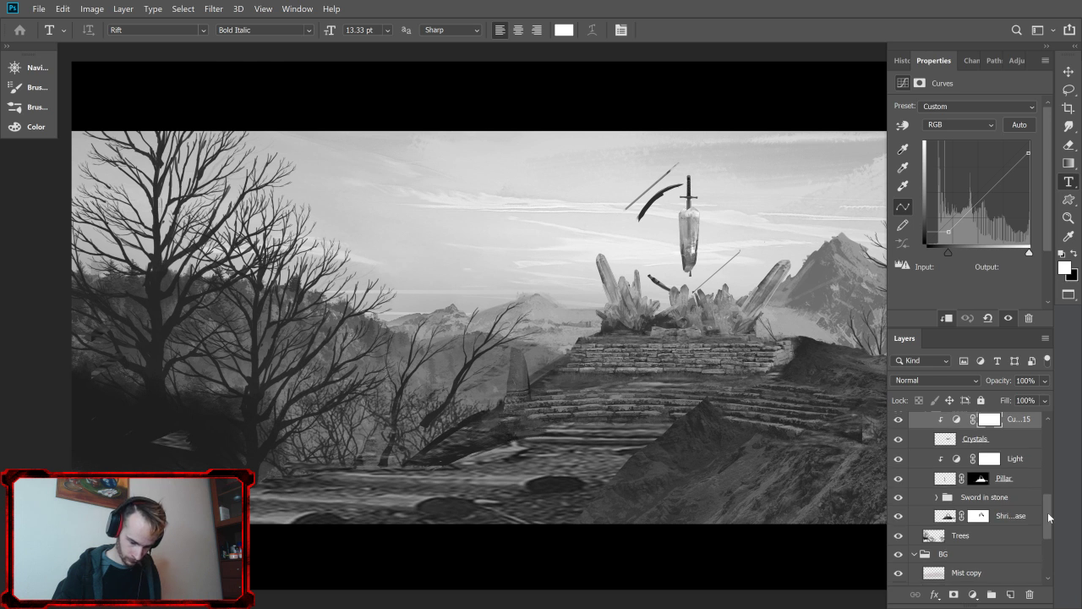
scroll(1048, 516, up, 1)
scroll(1048, 513, up, 1)
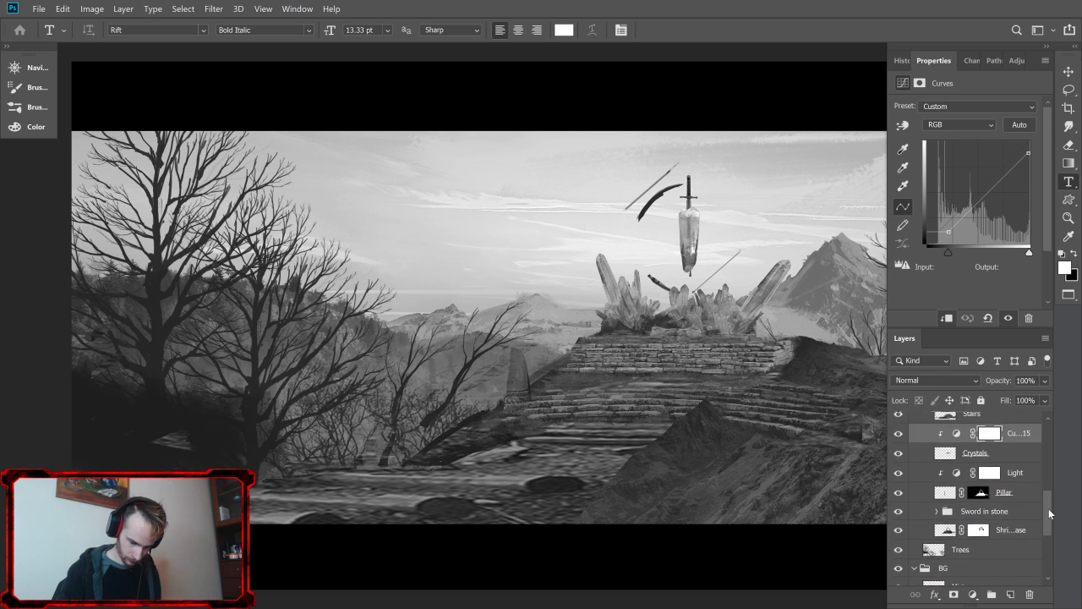
click(899, 514)
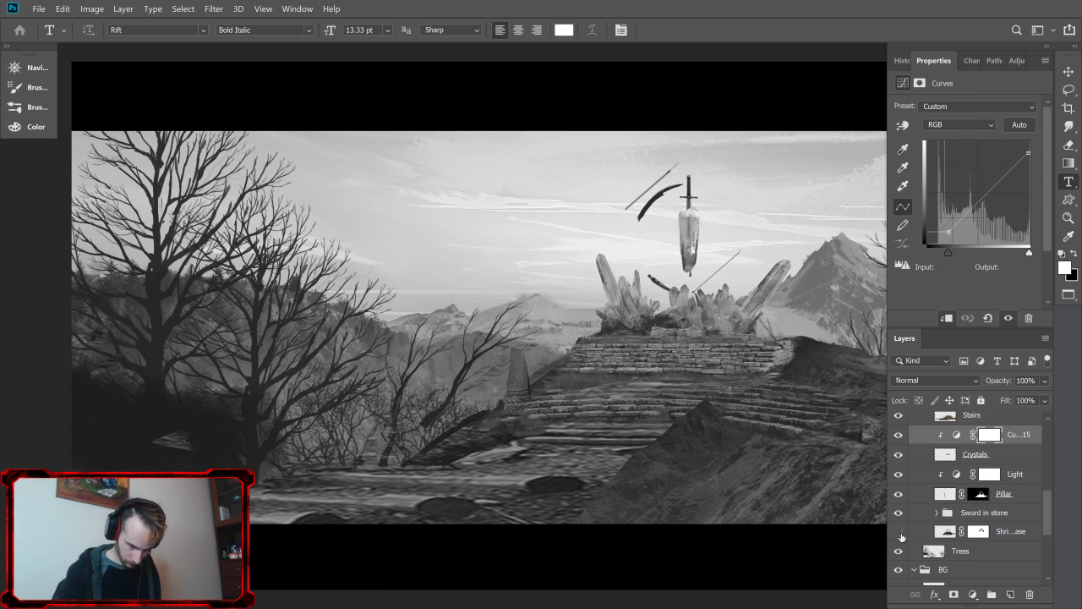
click(900, 533)
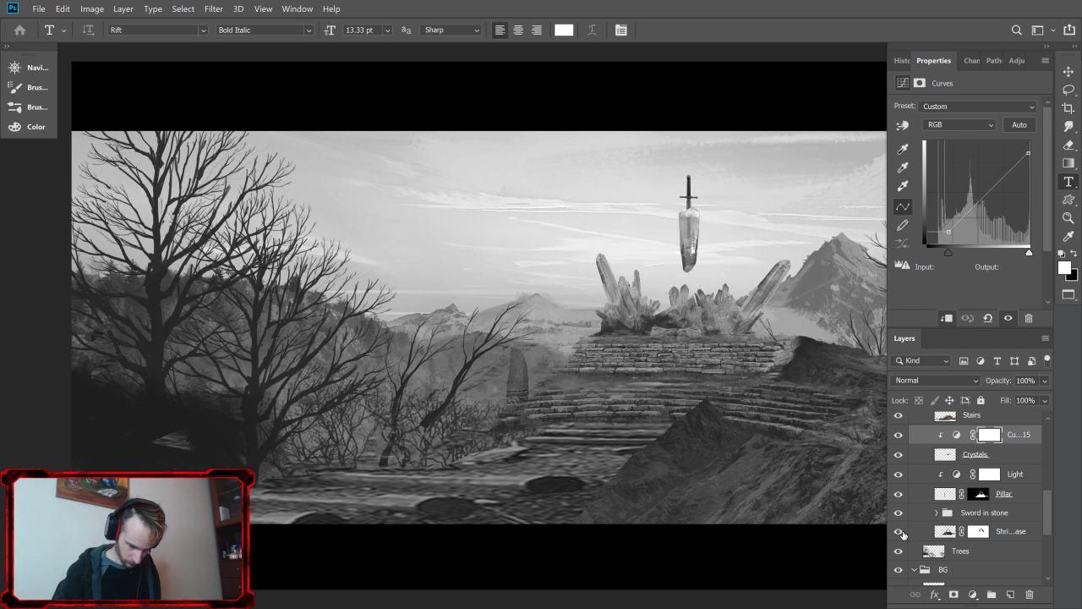
click(899, 533)
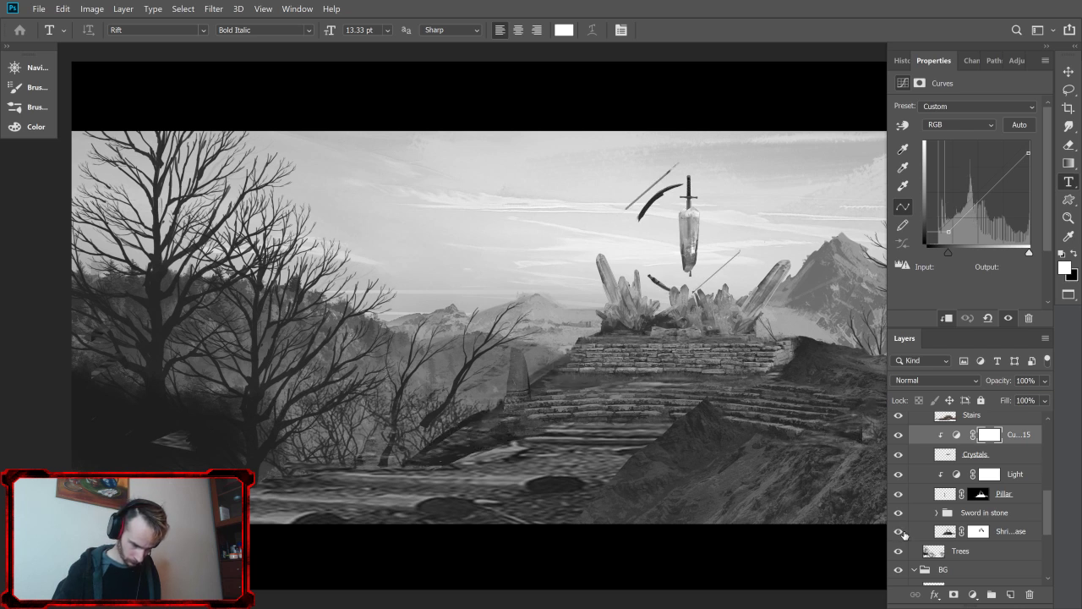
click(978, 531)
Step: Paint black with a 25 px brush on the mask to hide the broken blade fragments
key(b)
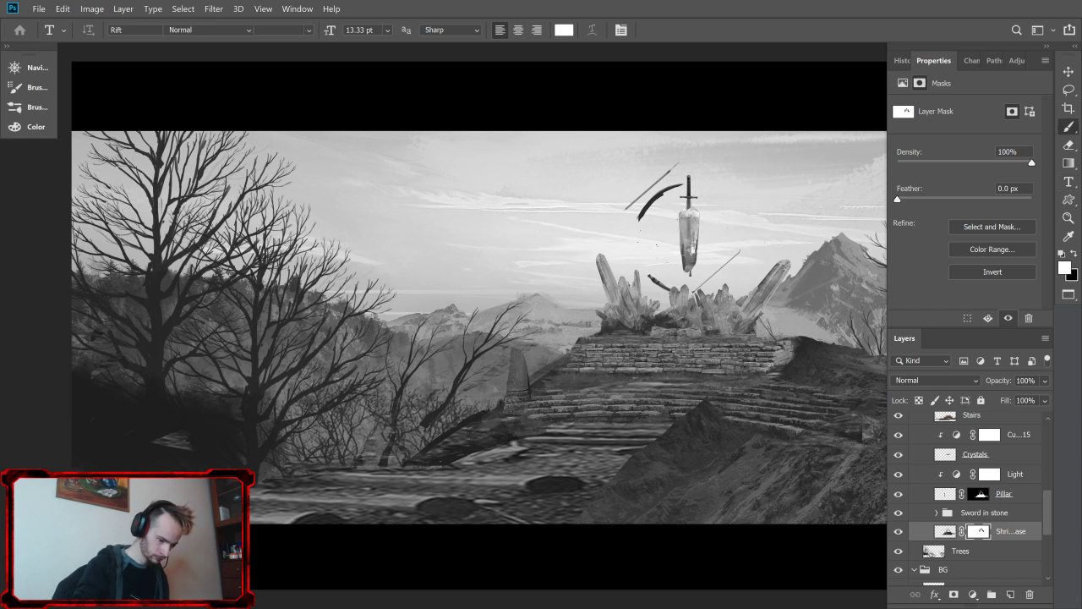
right_click(761, 196)
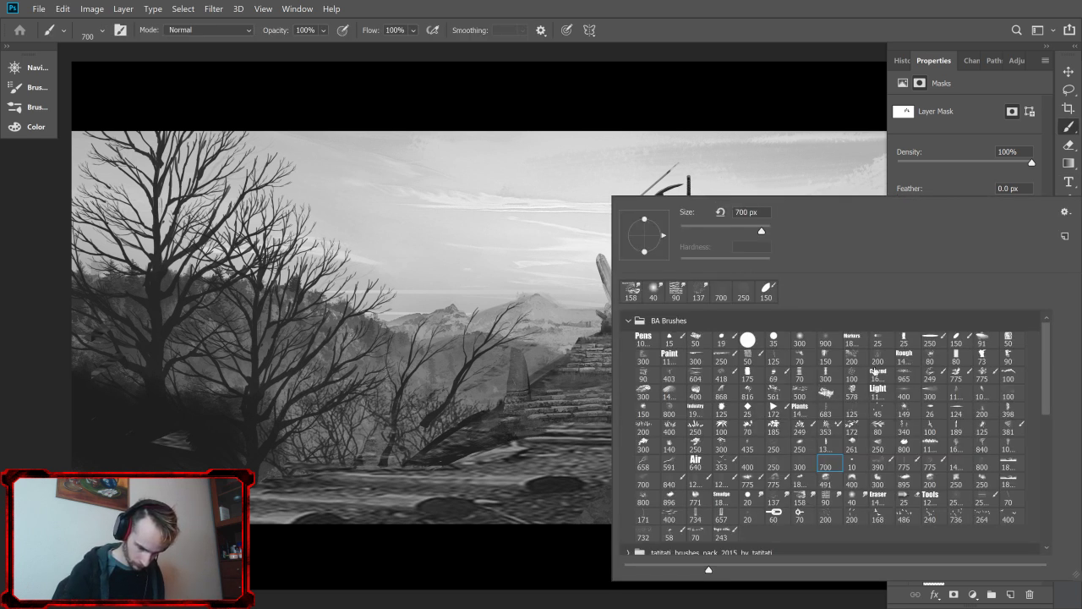
click(904, 339)
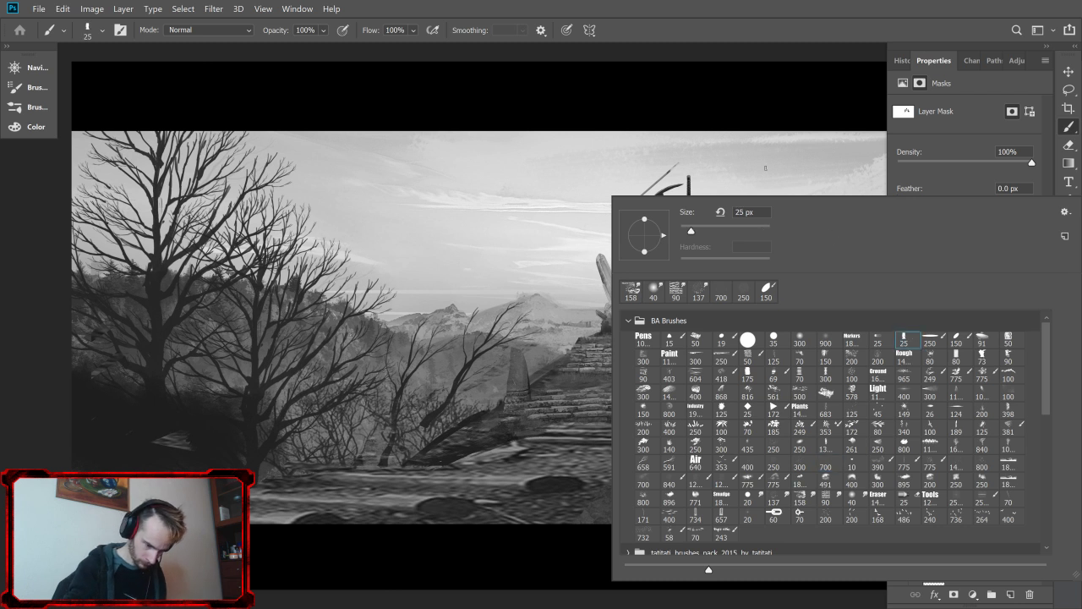
click(772, 167)
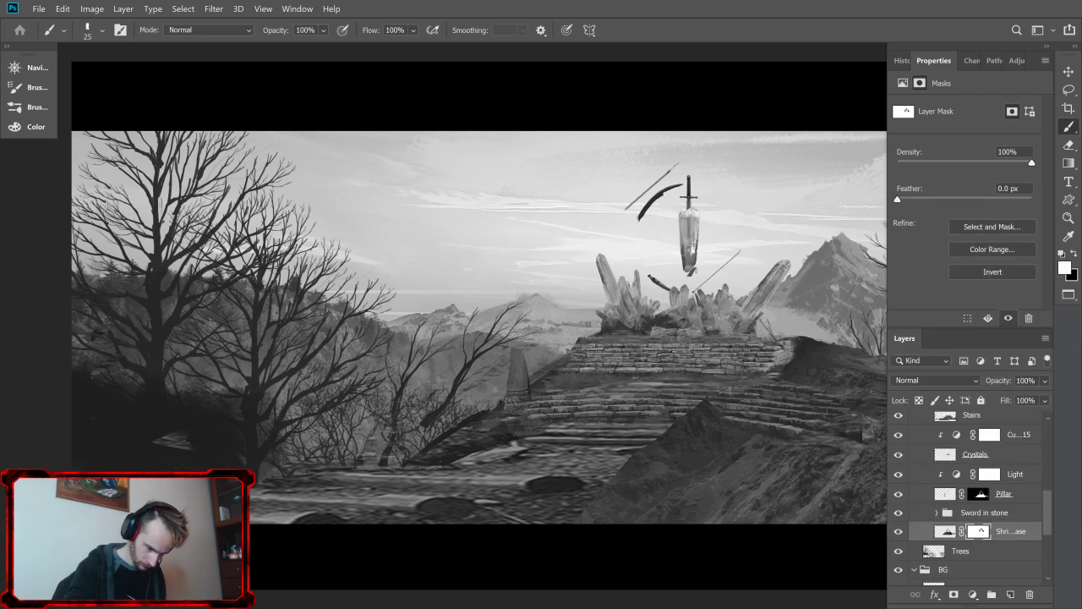
key(x)
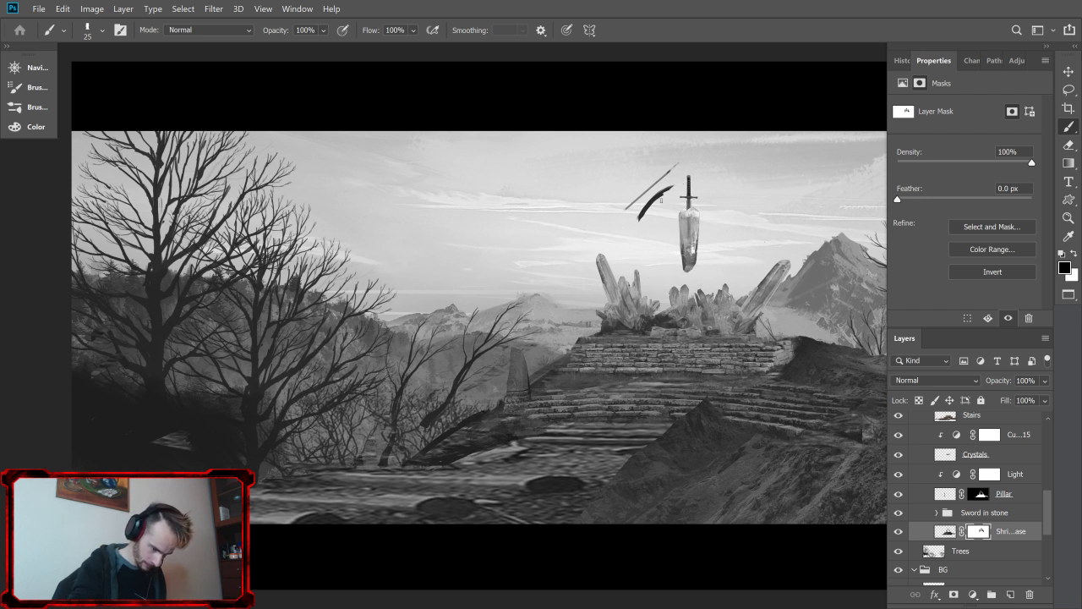
mouse_move(661, 200)
mouse_down()
mouse_move(674, 165)
mouse_move(654, 183)
mouse_up()
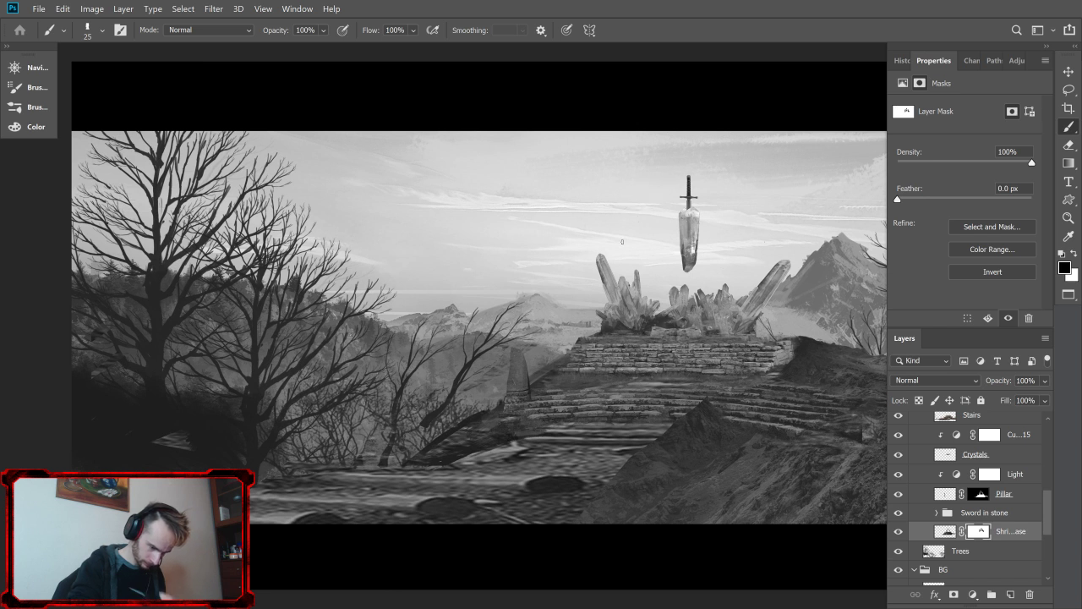
click(899, 551)
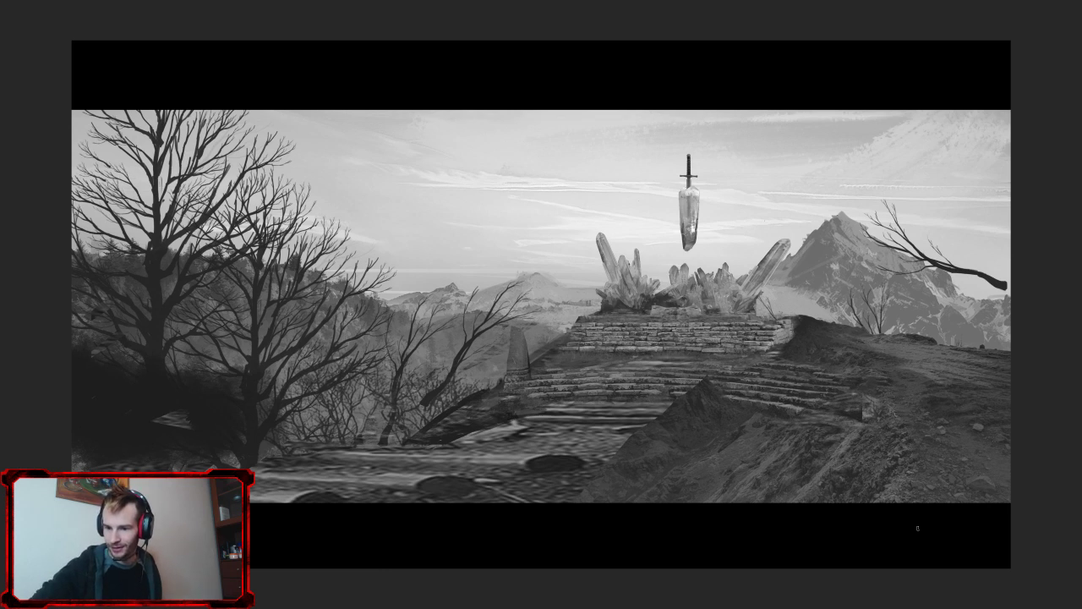
Step: Play 'kudasai - the girl i haven't met' on YouTube, then minimize the browser
key(f)
click(434, 595)
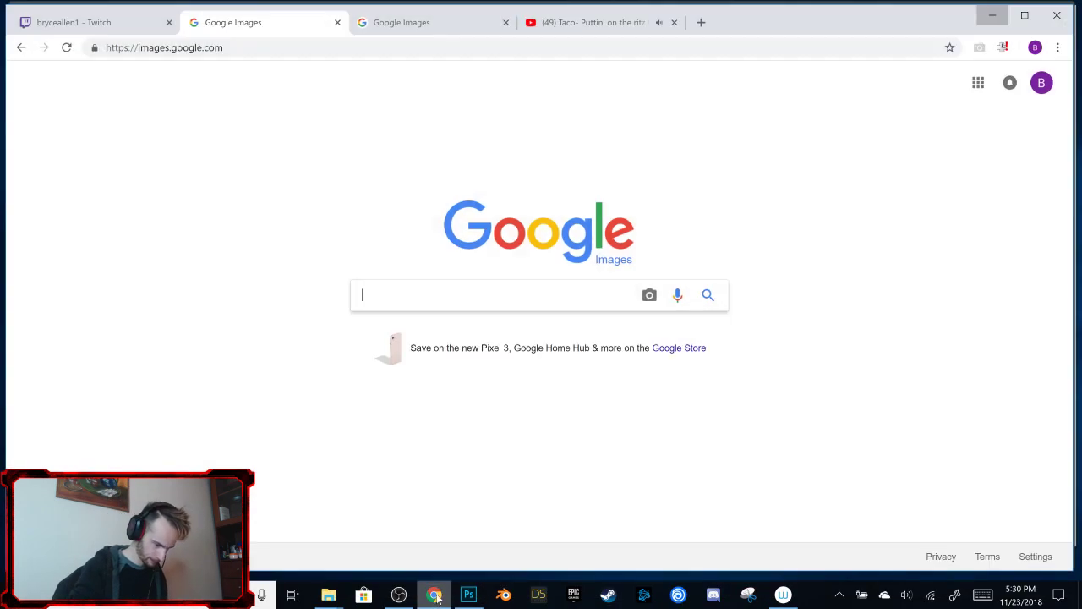
click(620, 24)
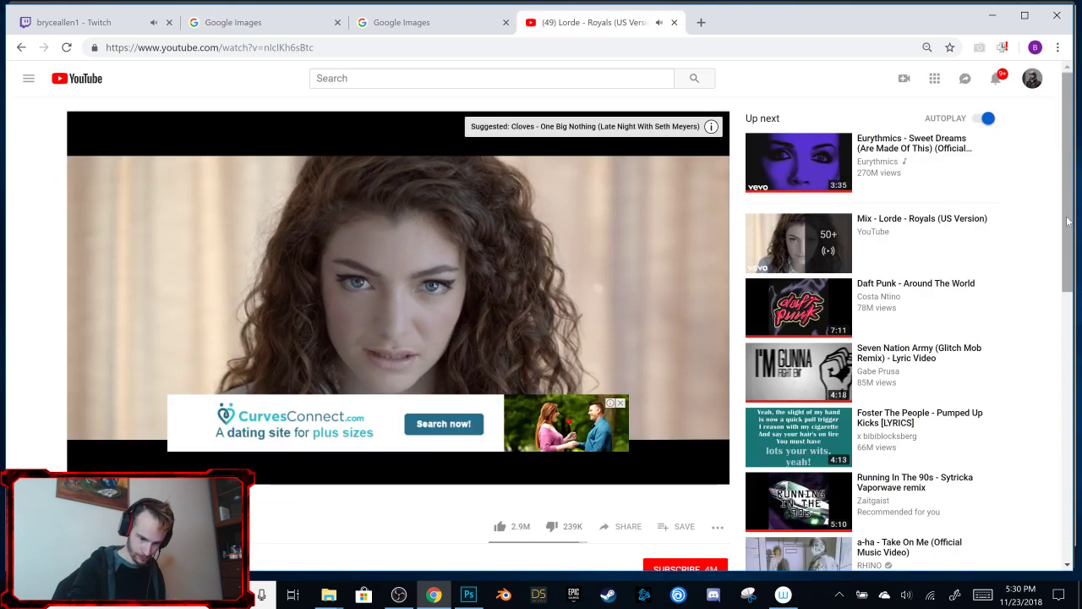
drag(1067, 222, 1065, 332)
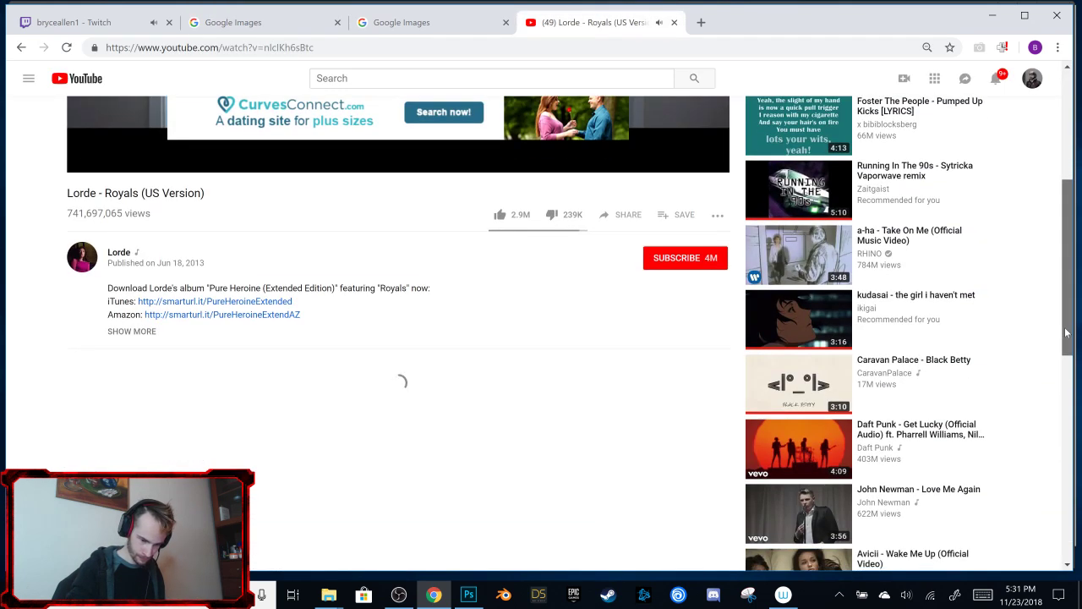
click(902, 304)
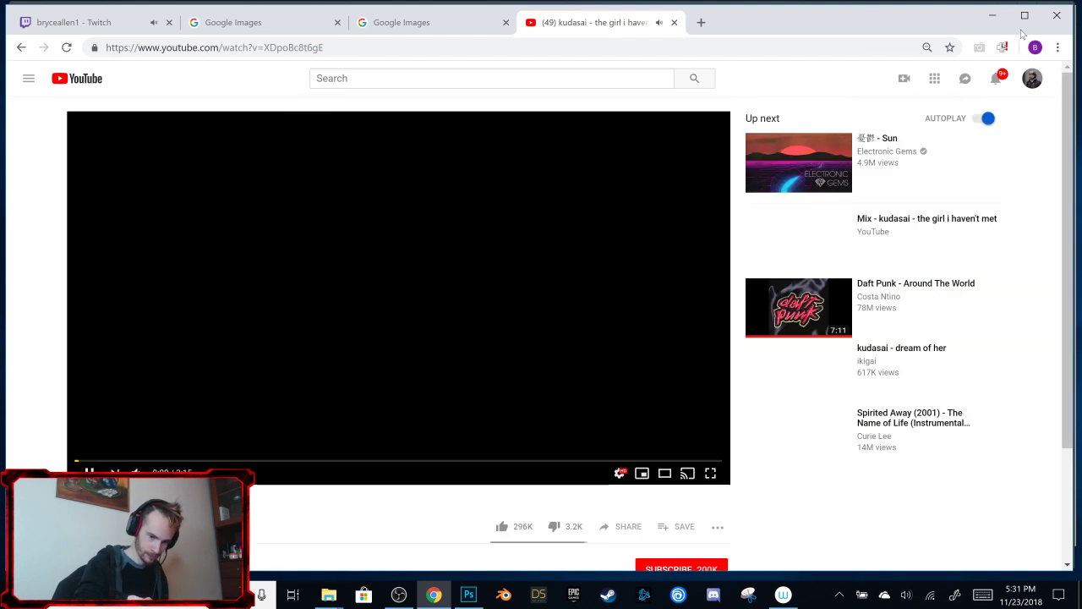
click(991, 14)
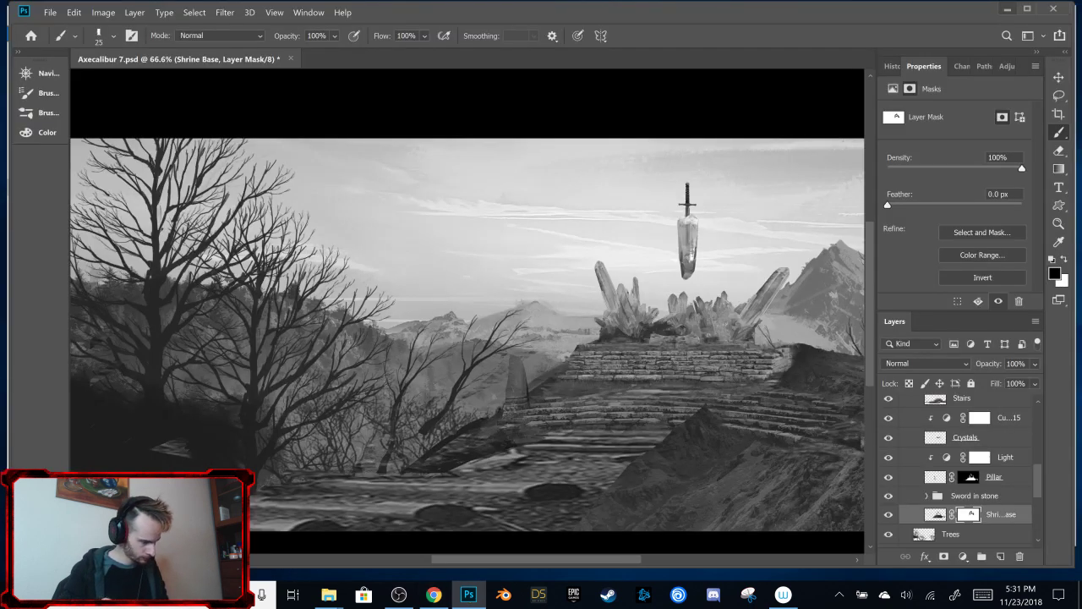
Step: Compare the painting with the Hills, Mist and Mist copy layers toggled on and off
key(ctrl+0)
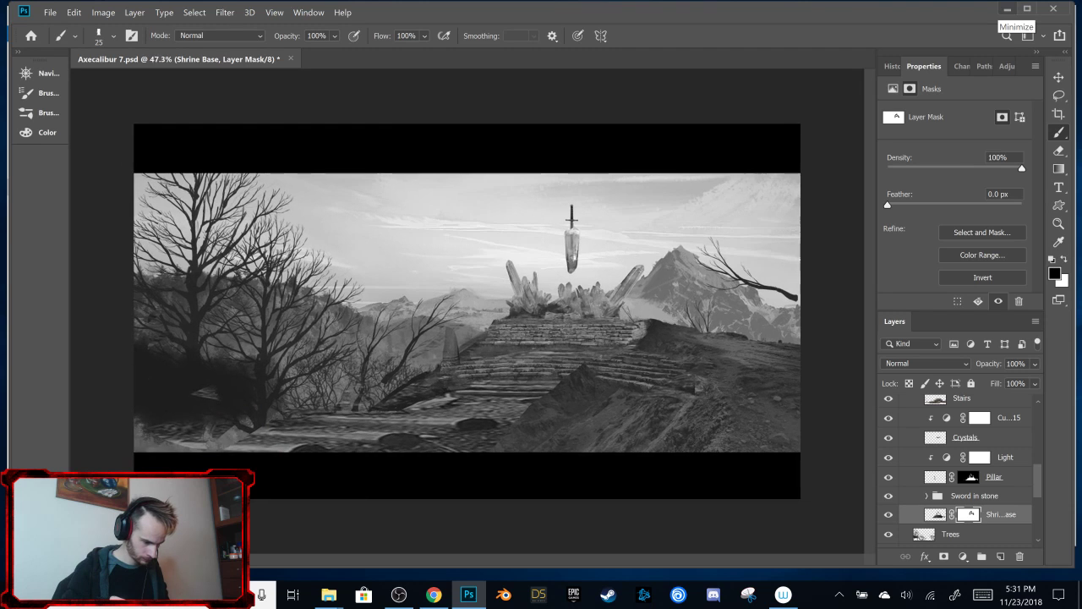
drag(1036, 476, 1033, 502)
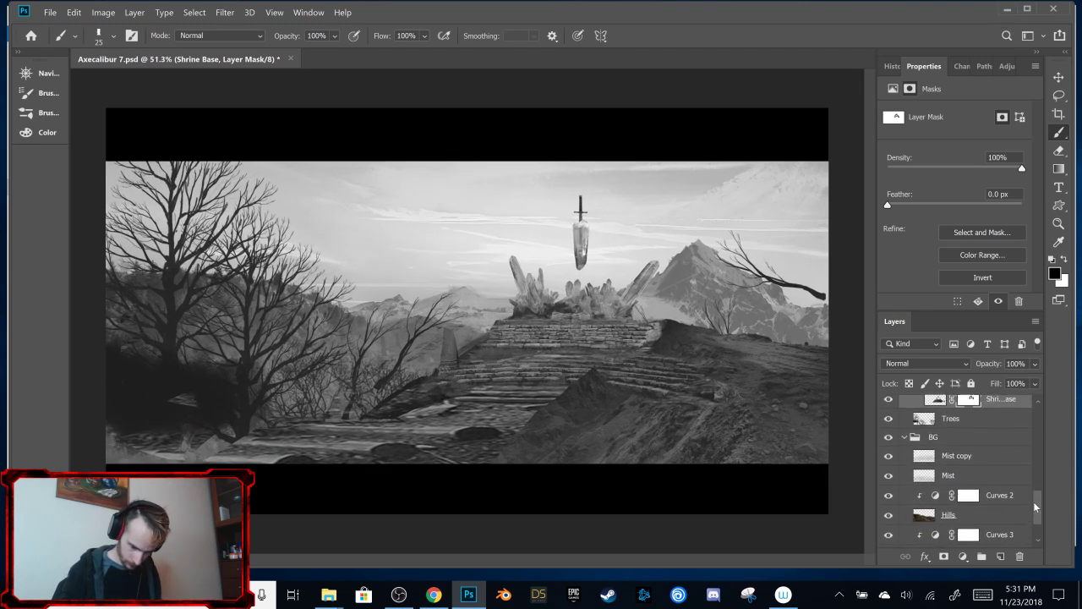
click(893, 513)
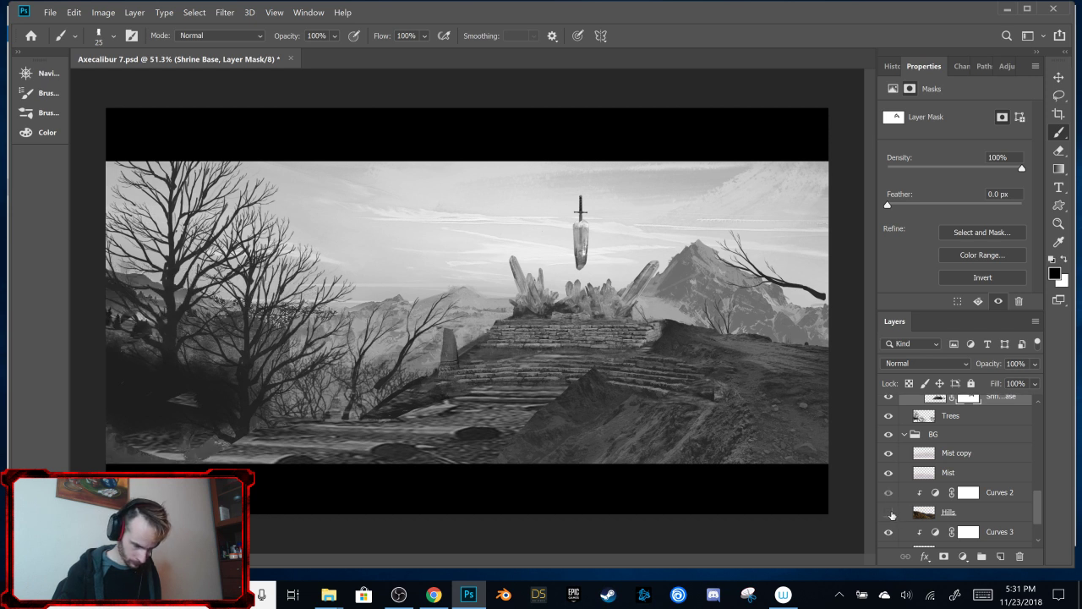
click(892, 513)
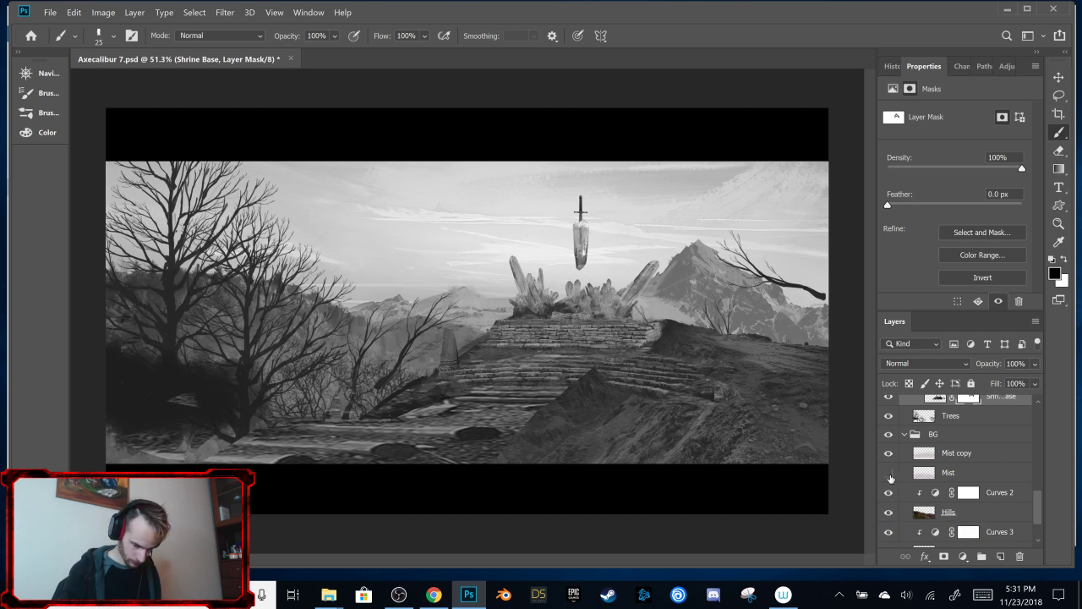
click(889, 473)
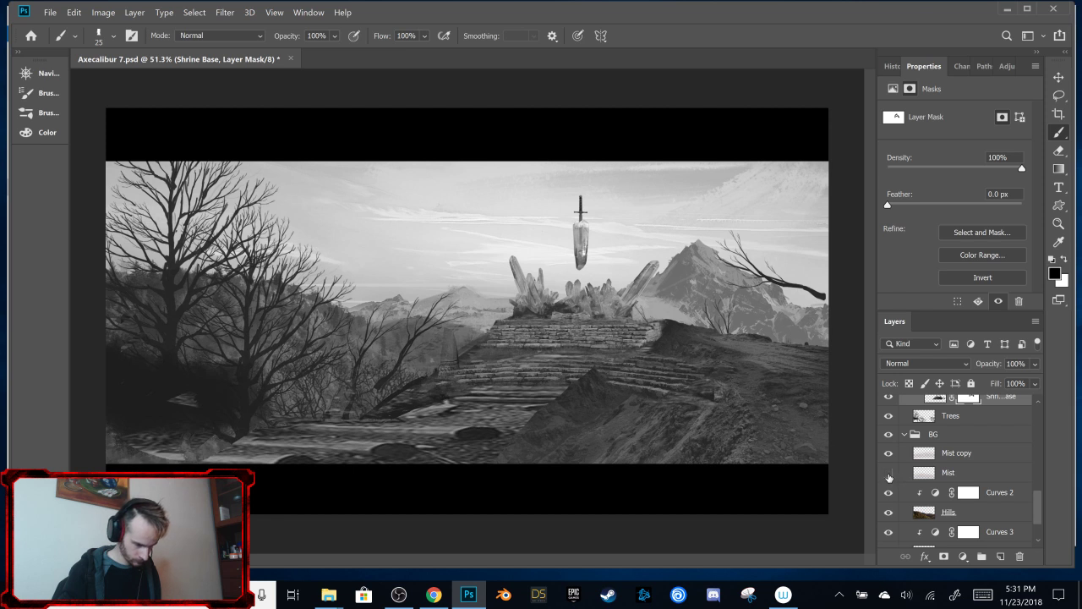
click(889, 474)
click(889, 475)
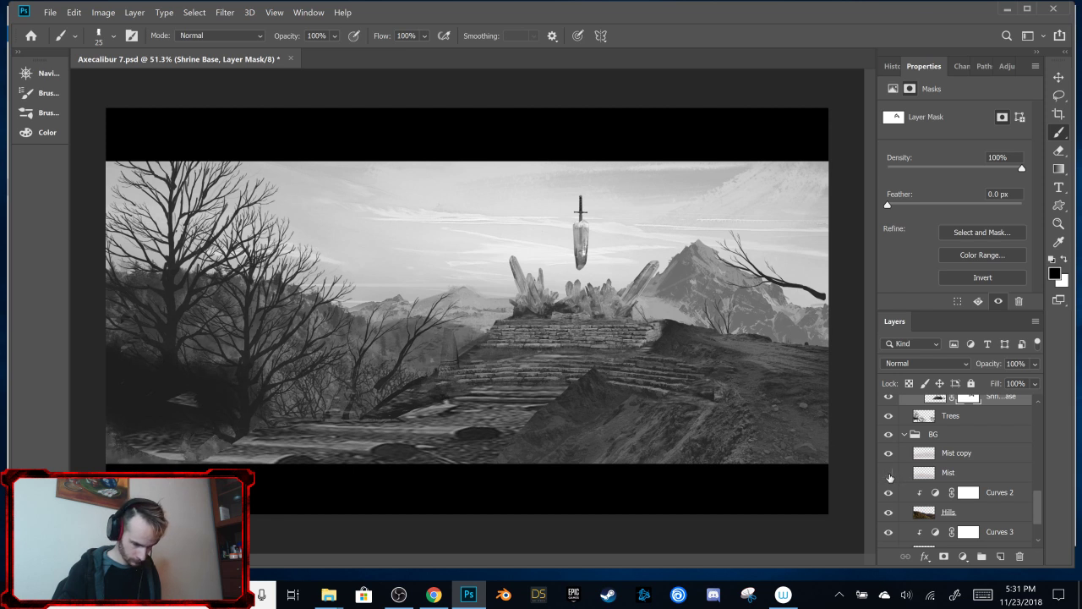
click(888, 455)
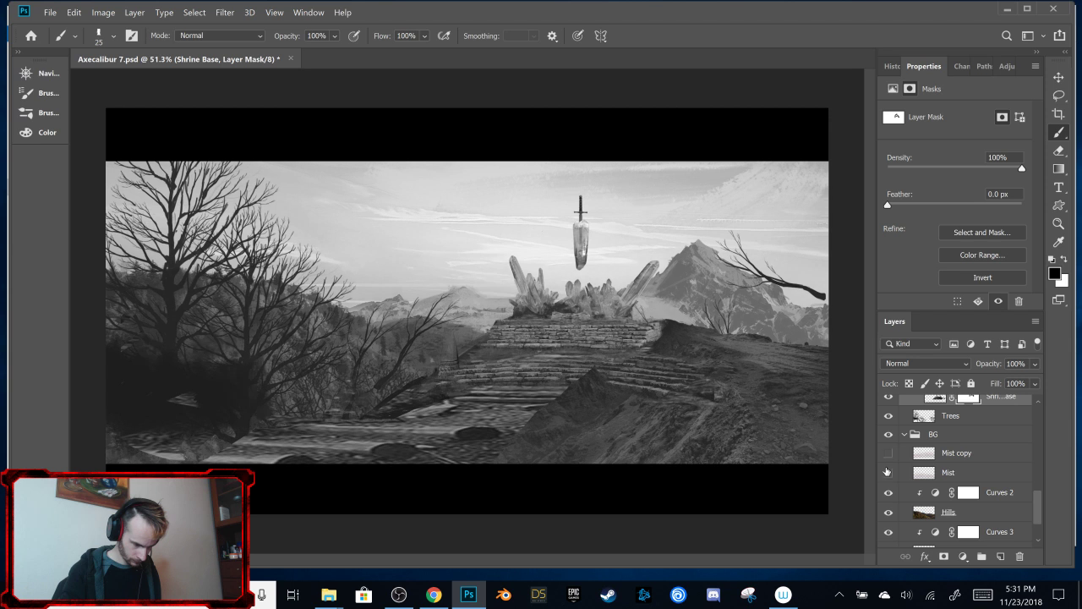
click(888, 475)
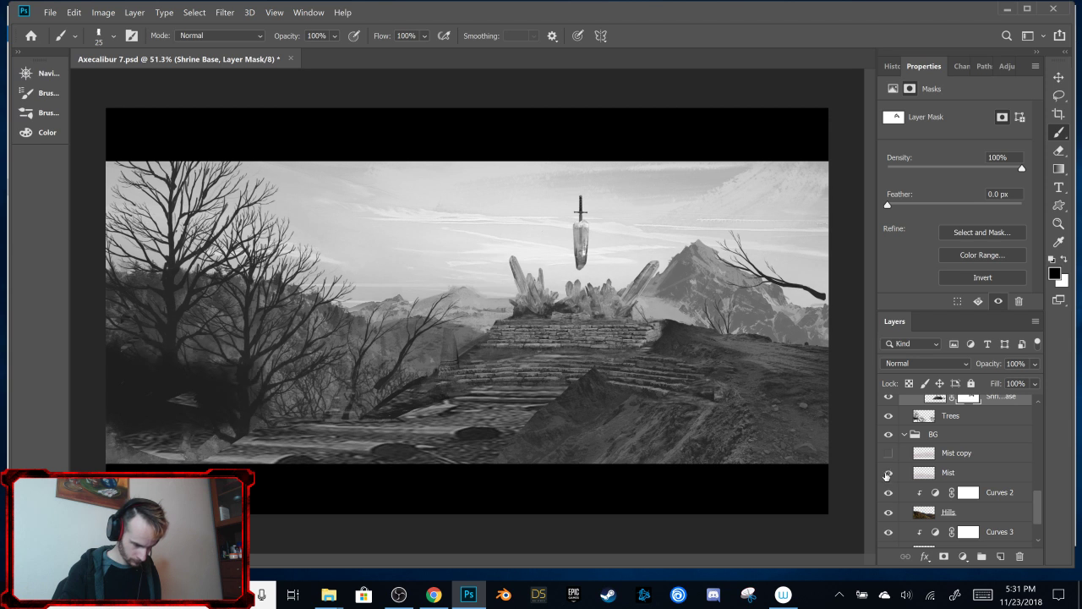
Step: Keep the Mist copy layer visible and delete the original Mist layer
click(985, 453)
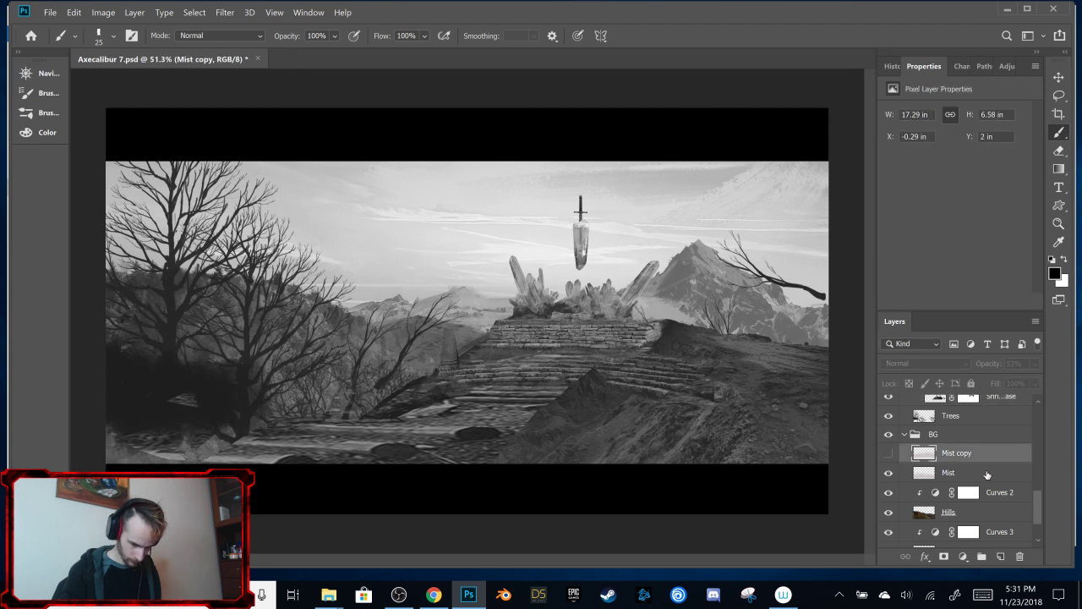
click(982, 474)
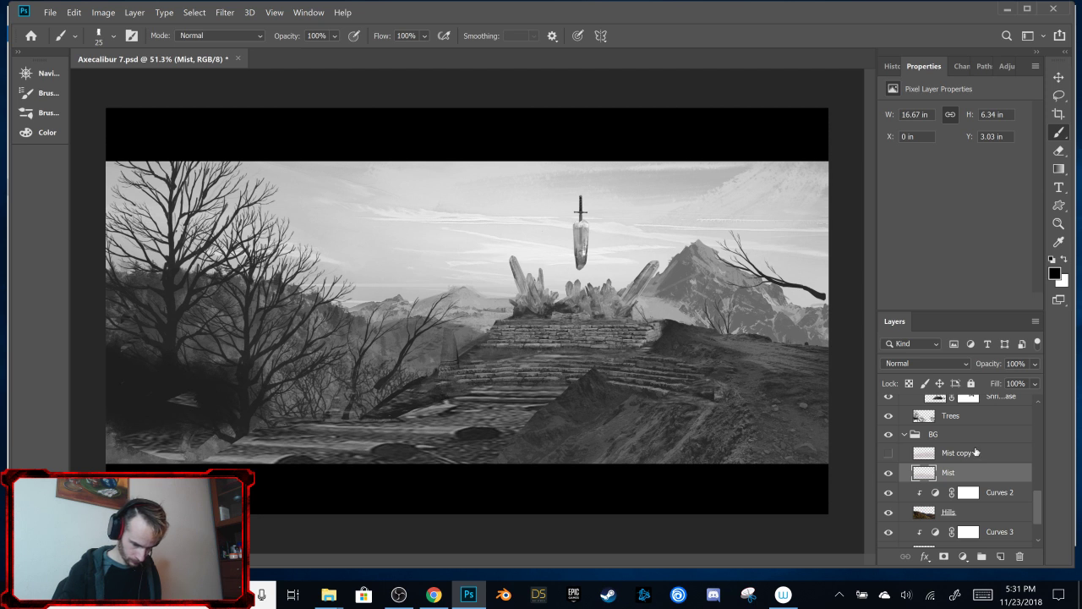
click(975, 452)
click(888, 453)
click(888, 473)
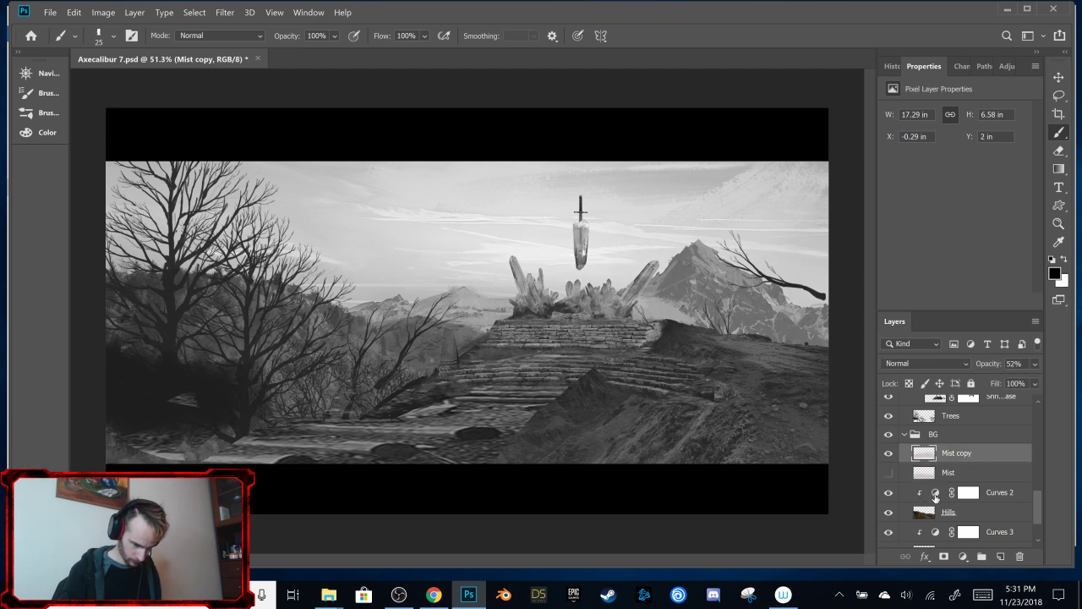
drag(978, 479, 1020, 556)
Step: Compare Layer 24 copy on and off, then add a white layer mask to it
scroll(1035, 486, up, 5)
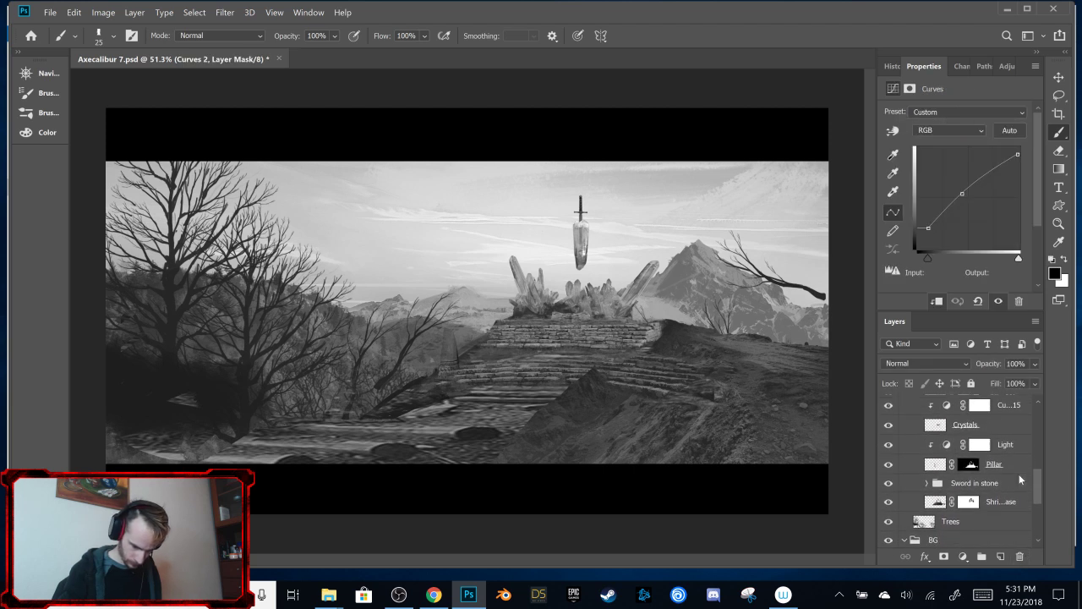
scroll(1035, 470, up, 2)
scroll(1035, 461, up, 5)
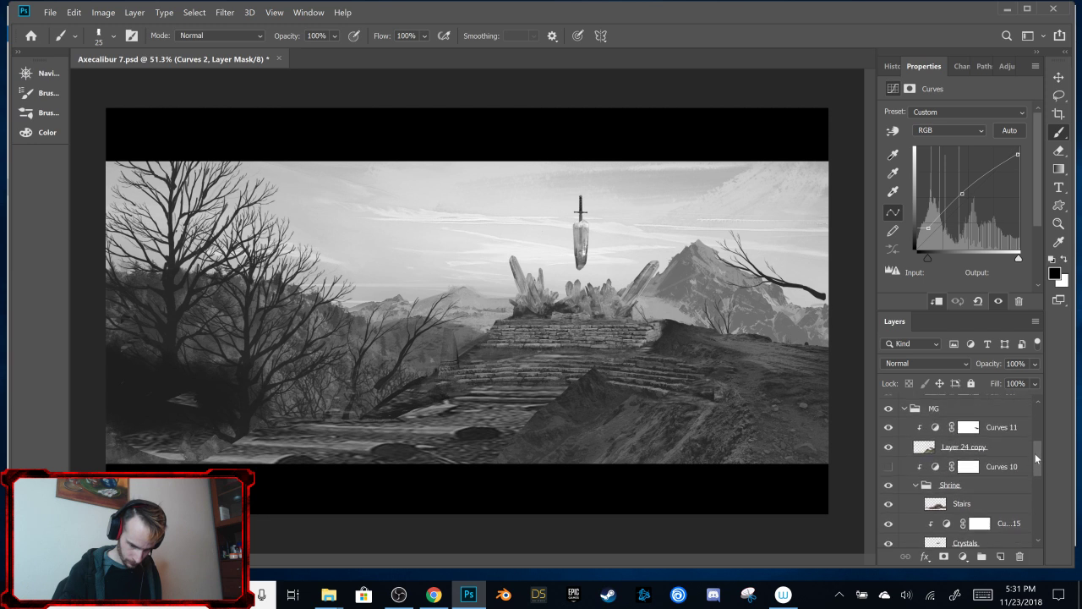
click(888, 464)
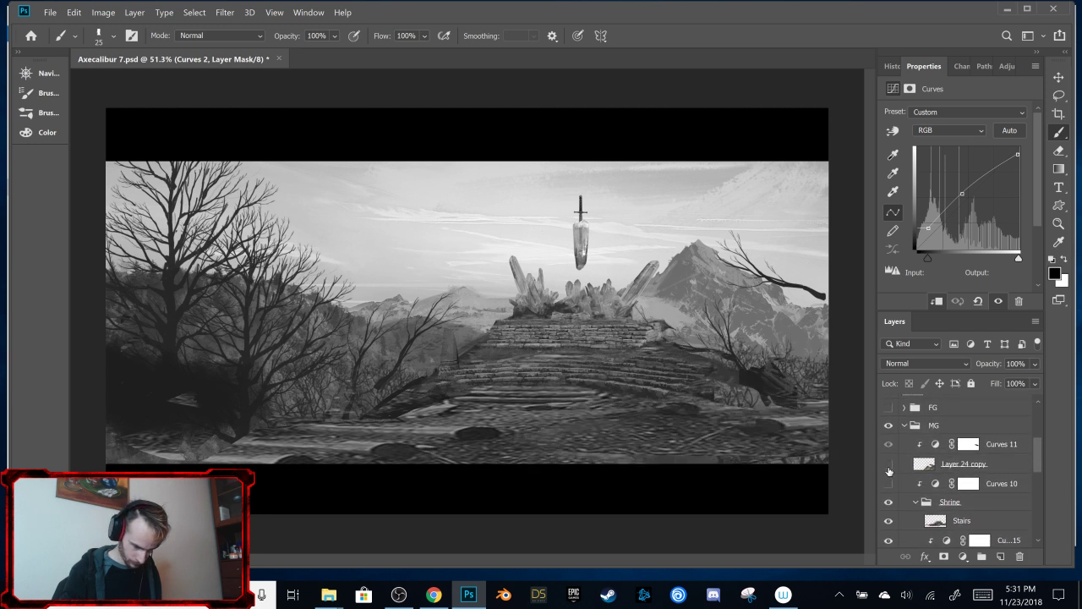
click(888, 464)
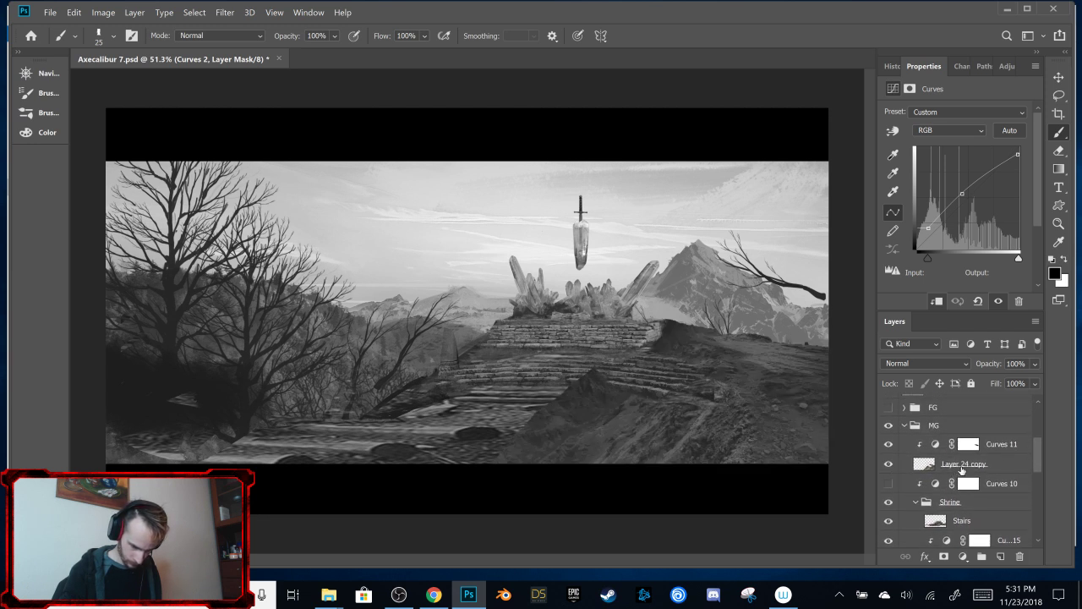
click(996, 466)
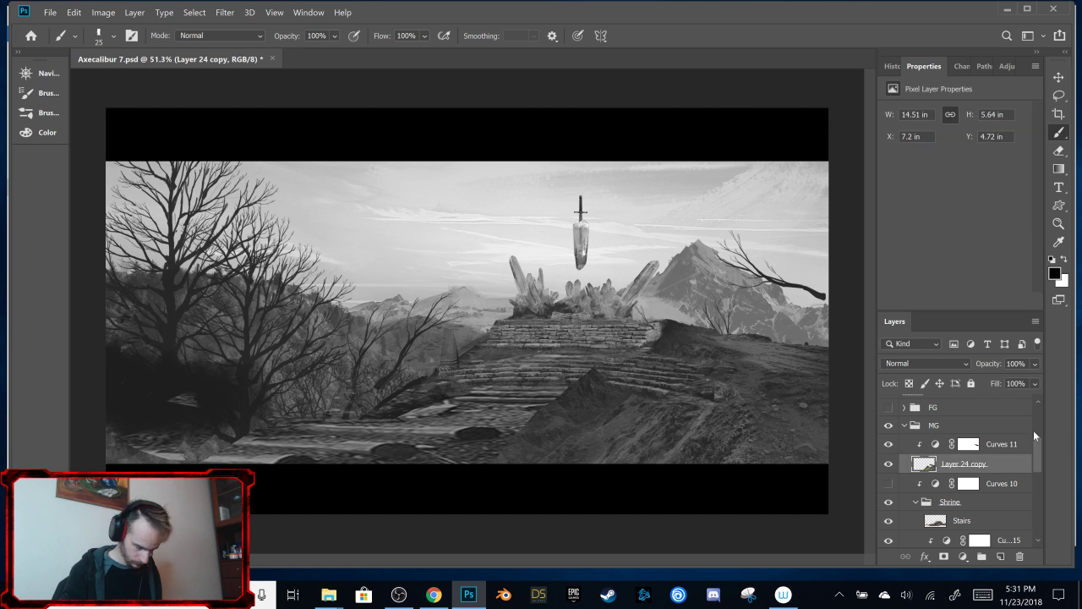
click(944, 557)
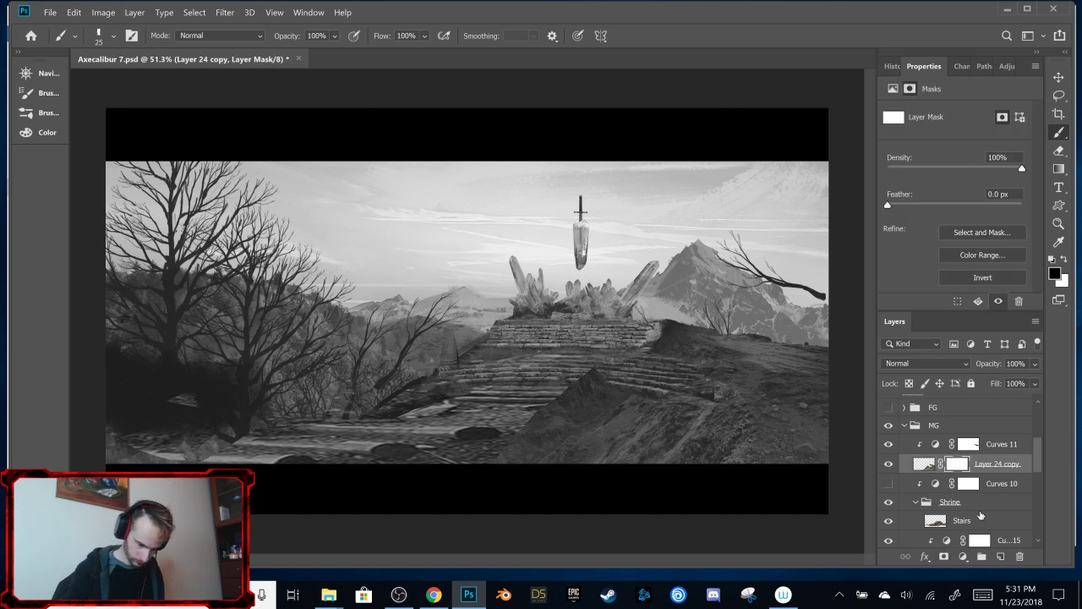
Step: Skip the Dubai ad on the YouTube music video in Chrome, then minimize Chrome to reveal Photoshop
right_click(603, 369)
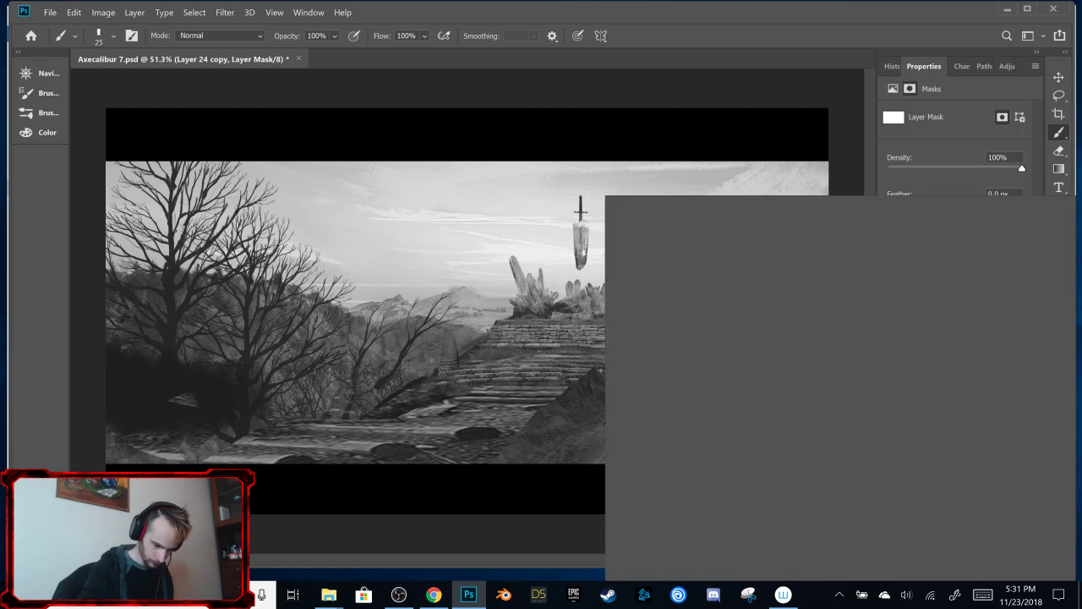
click(433, 594)
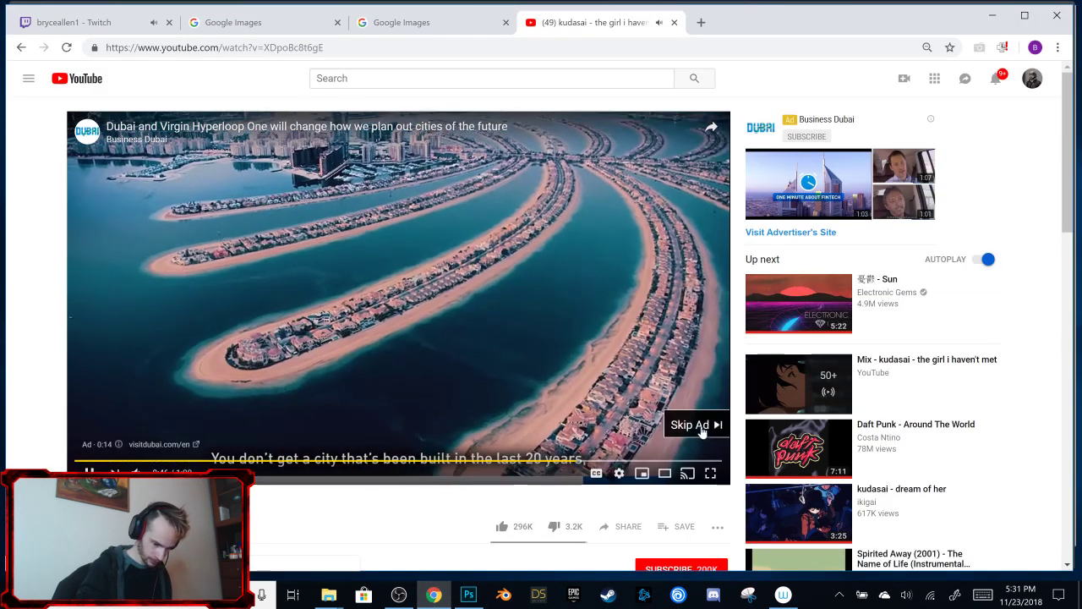
click(698, 427)
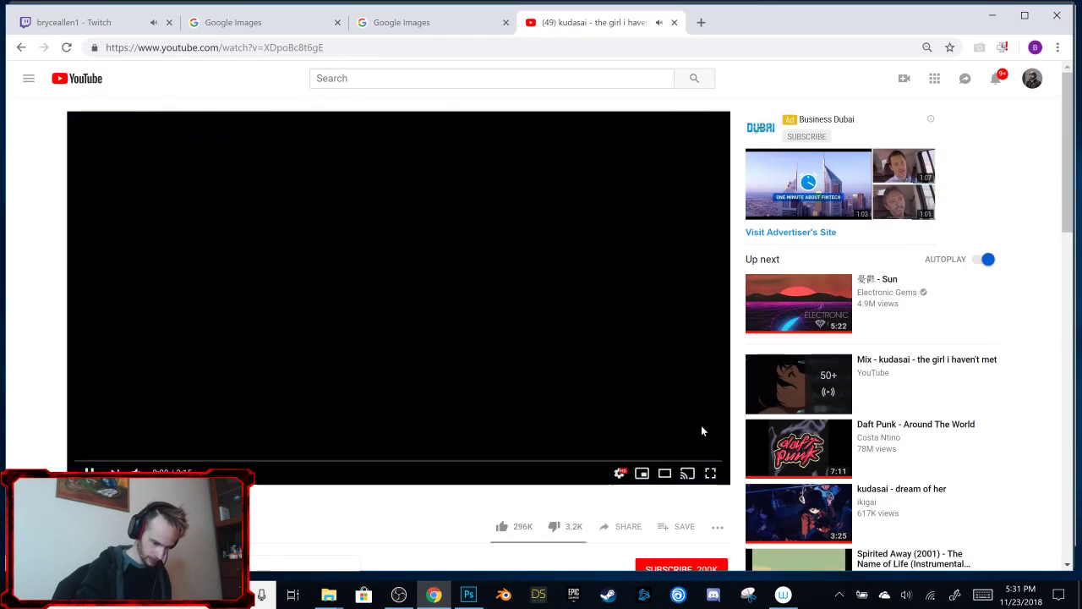
click(993, 16)
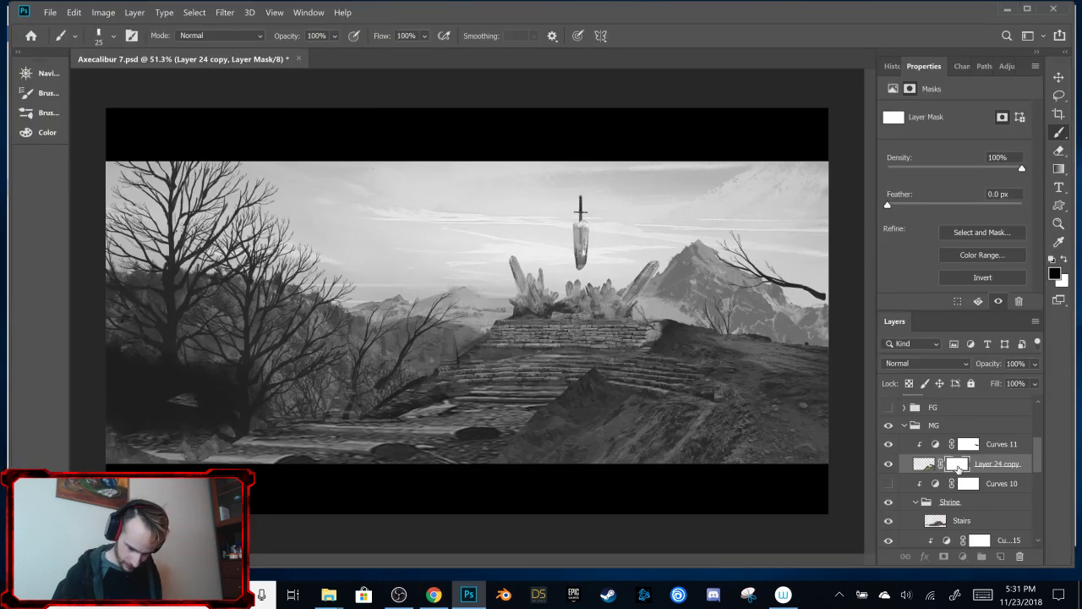
Step: With the 175 px brush preset, paint black into Layer 24 copy's mask over the stairs
right_click(580, 203)
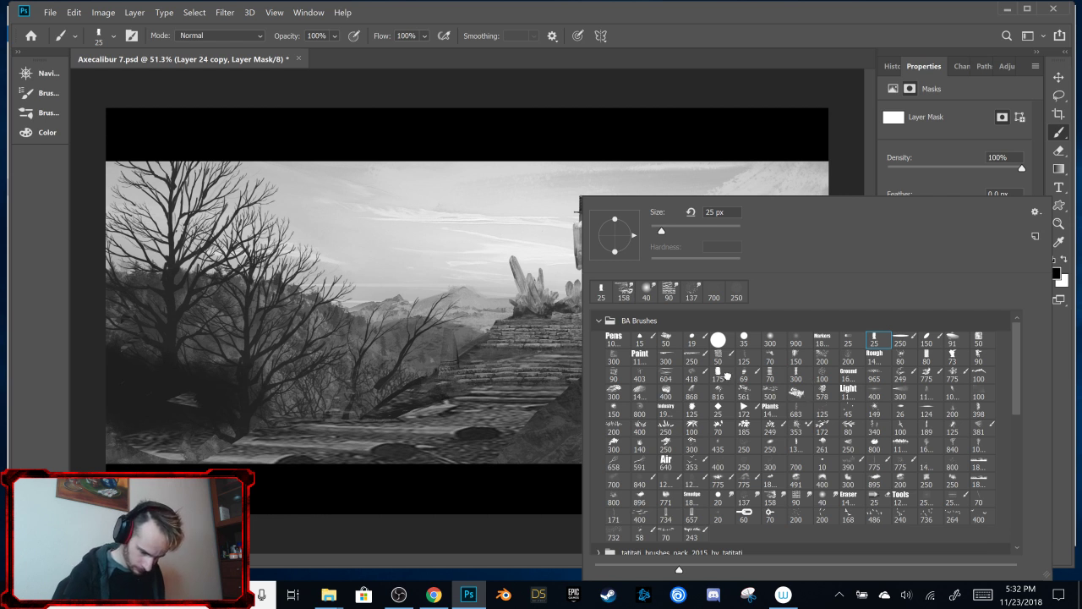
click(728, 376)
click(557, 382)
mouse_move(558, 382)
mouse_down()
mouse_move(633, 395)
mouse_move(550, 419)
mouse_move(567, 421)
mouse_move(531, 438)
mouse_move(615, 425)
mouse_move(636, 405)
mouse_move(630, 423)
mouse_move(504, 512)
mouse_move(641, 407)
mouse_move(611, 455)
mouse_move(586, 462)
mouse_move(652, 370)
mouse_move(634, 389)
mouse_up()
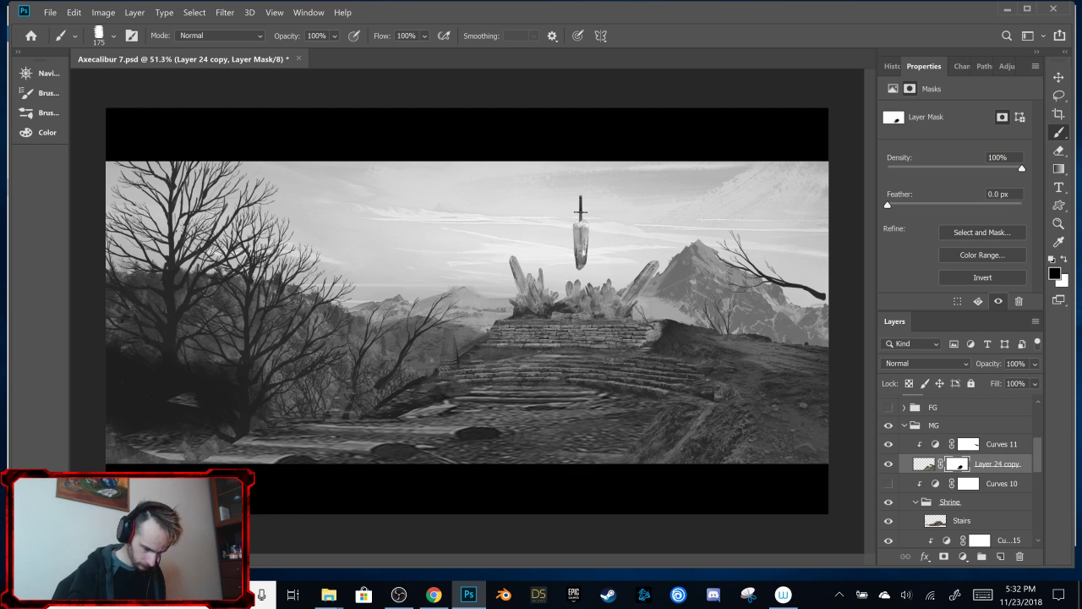
Step: Shrink the brush to 59 px, swap to white, and toggle Curves 11 to compare
right_click(740, 288)
drag(743, 233, 714, 244)
key(Return)
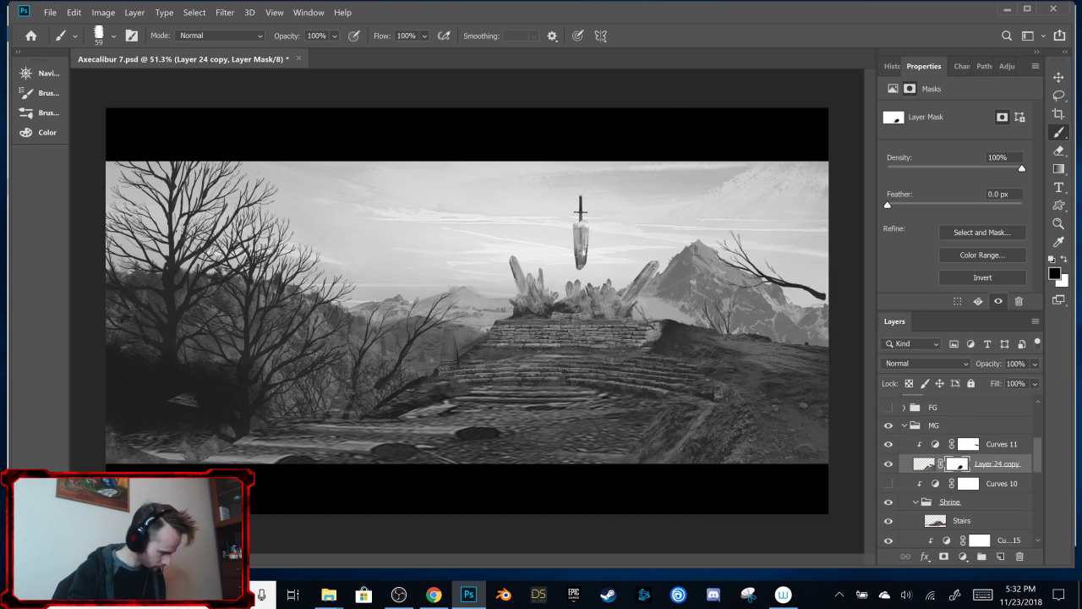
key(x)
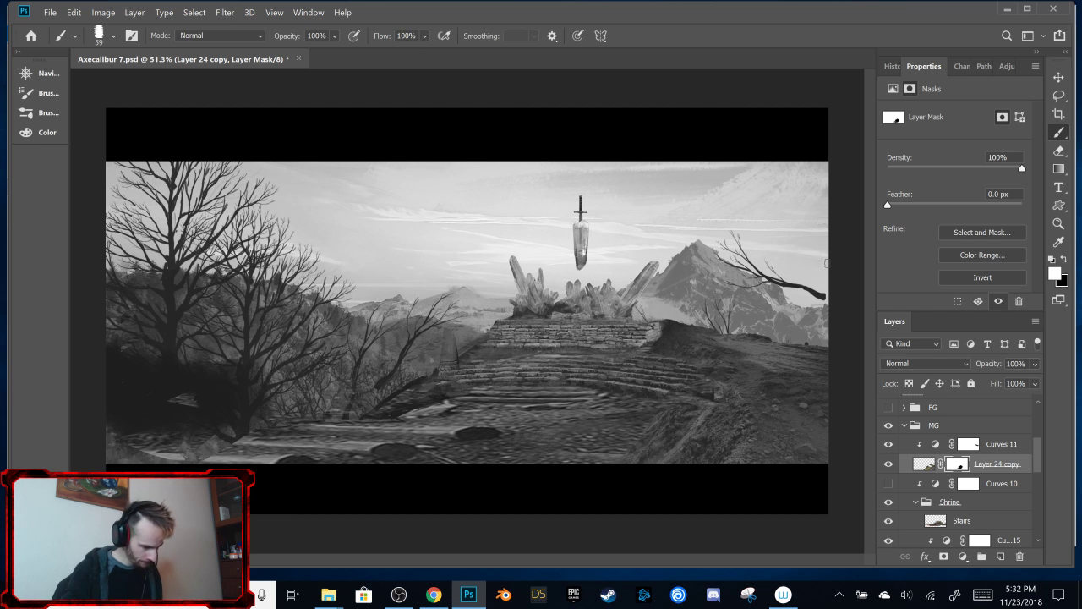
click(890, 444)
click(889, 445)
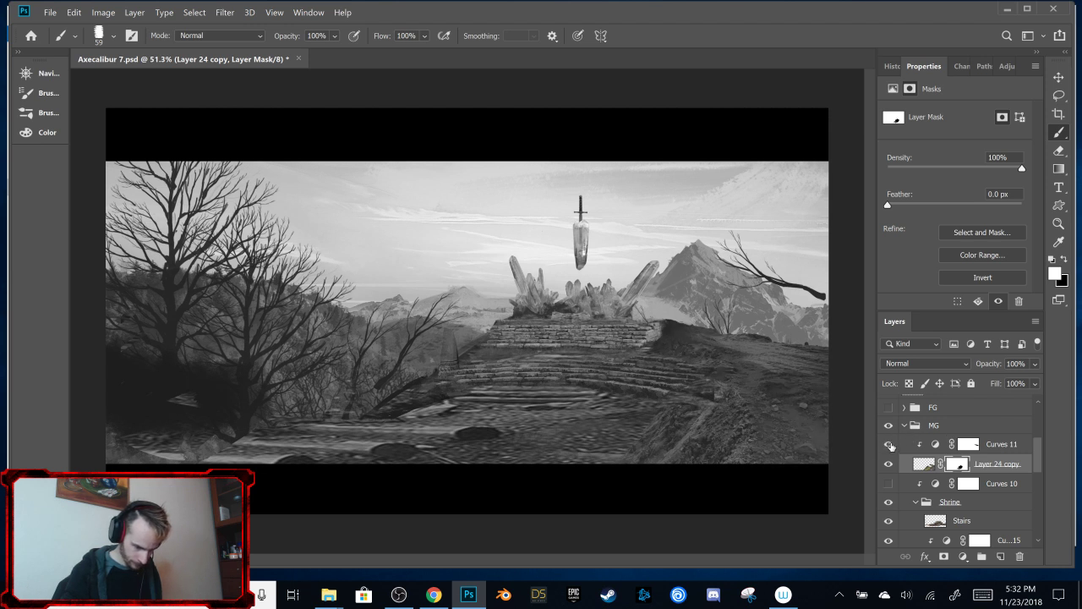
Step: Reshape the Curves 11 curve: lower its top end, darken shadows, and lift the lower midtones
click(968, 444)
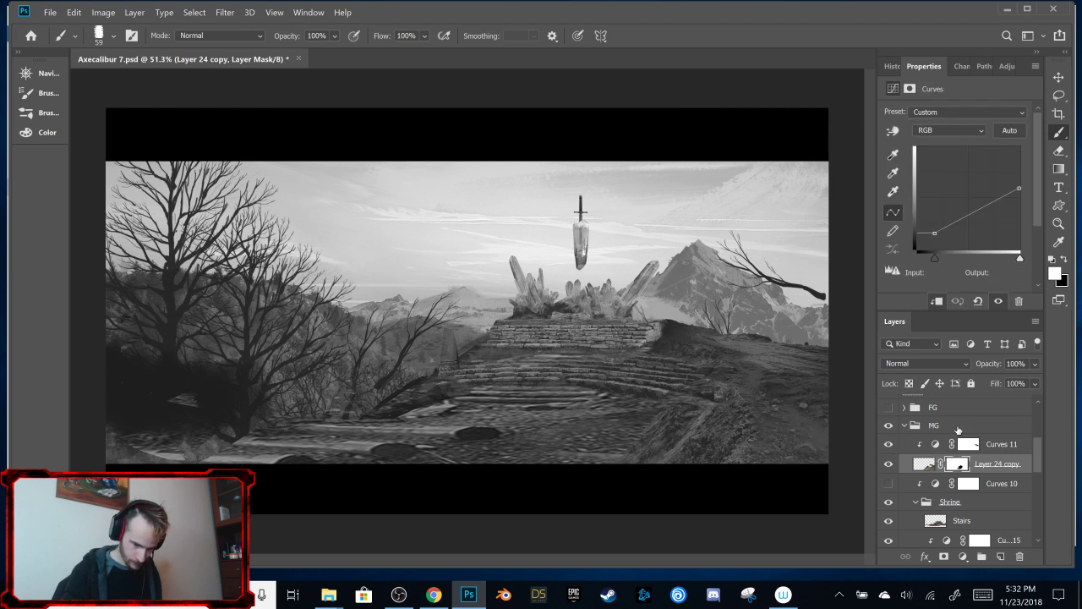
drag(938, 240, 944, 232)
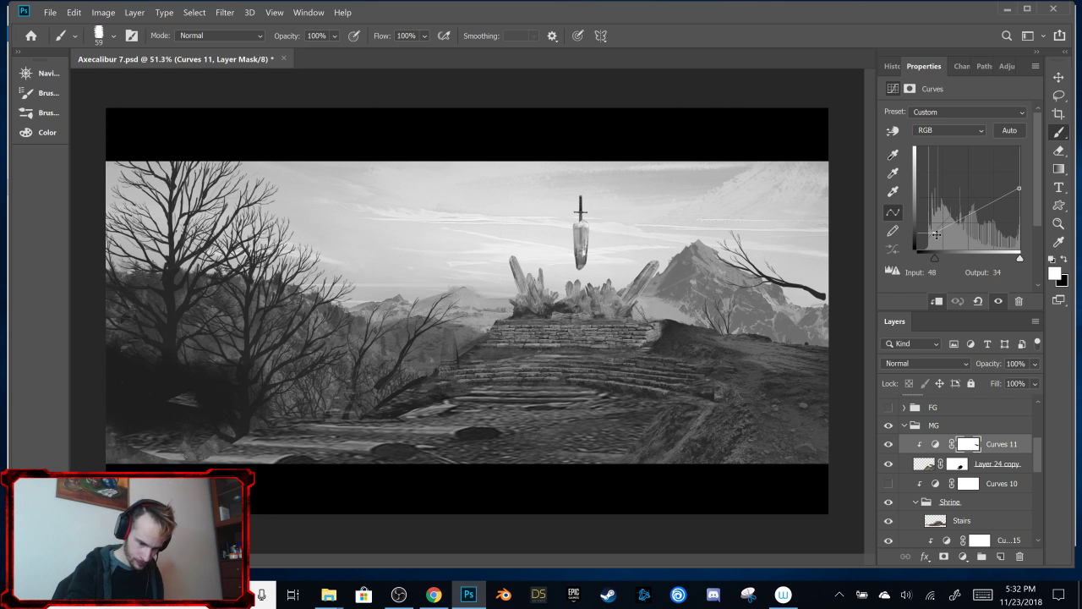
drag(1020, 189, 1022, 201)
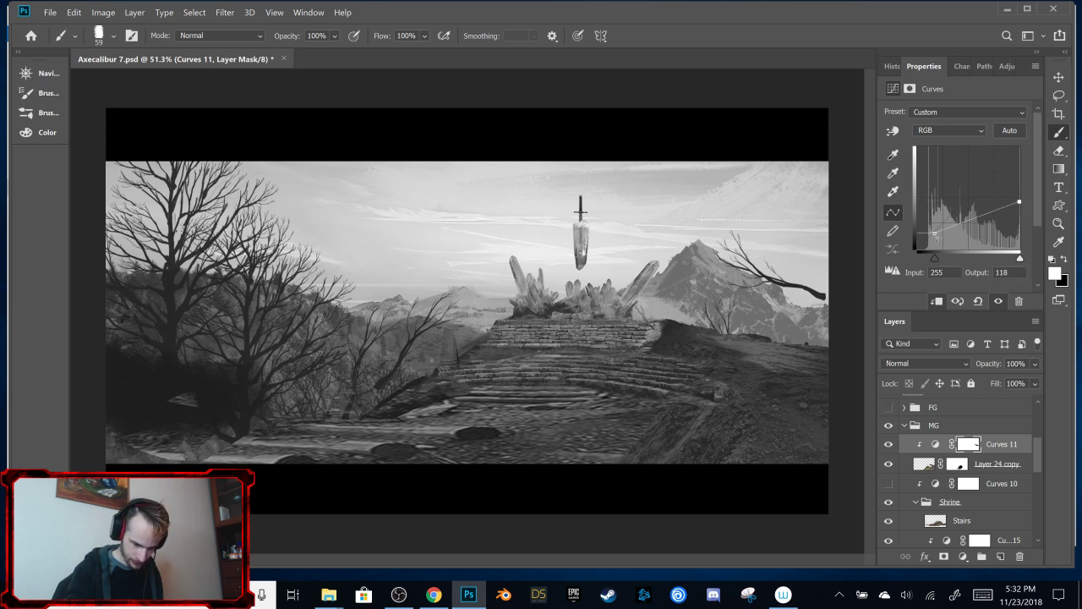
drag(925, 248, 903, 266)
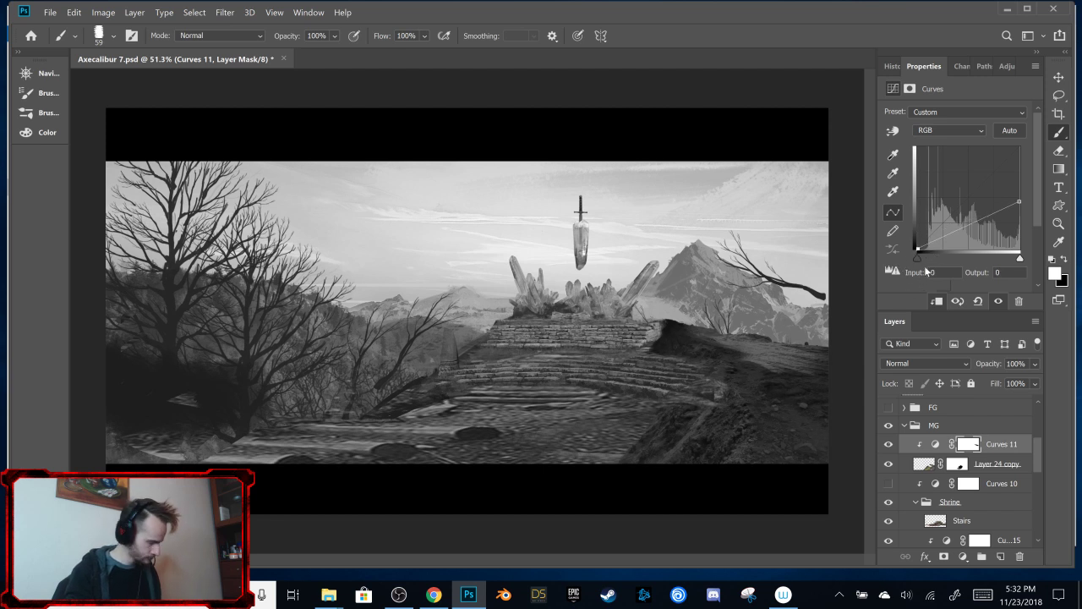
drag(934, 243, 931, 239)
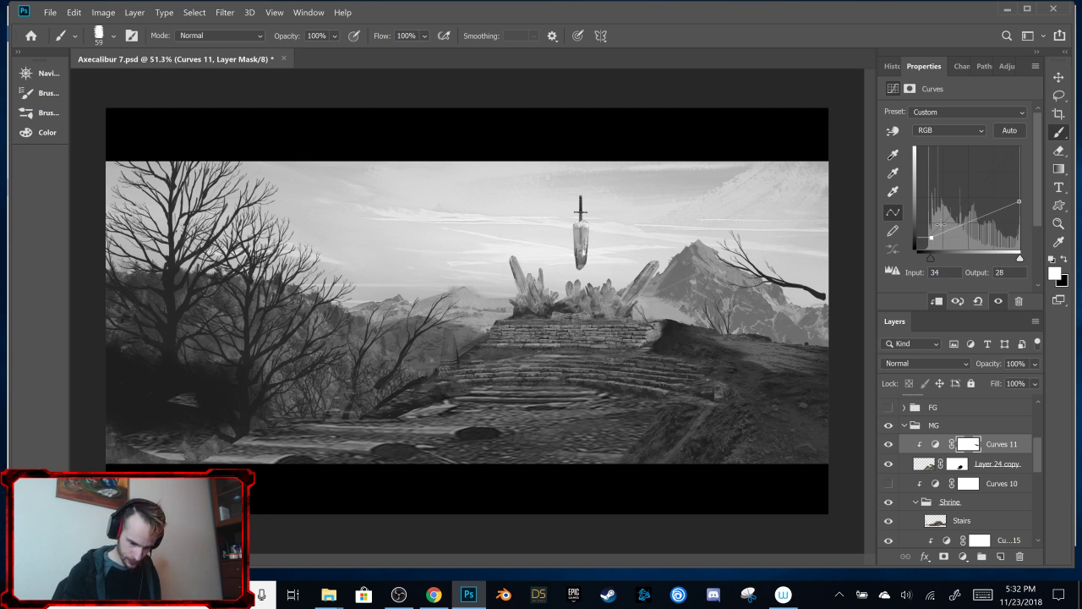
Step: Disable and delete the Curves 11 layer mask, then turn the adjustment back on
click(971, 446)
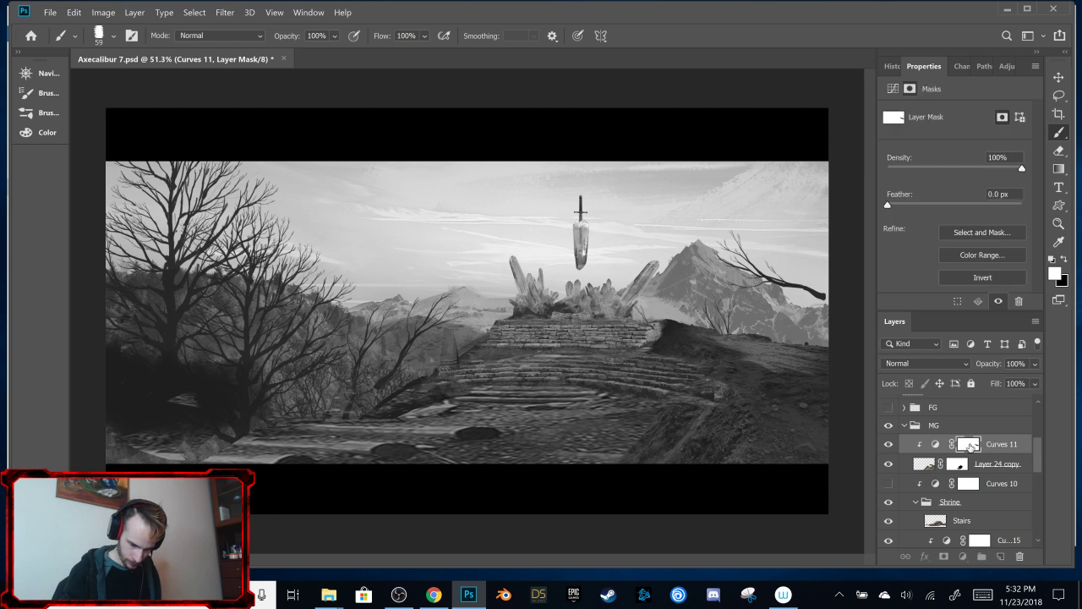
right_click(976, 446)
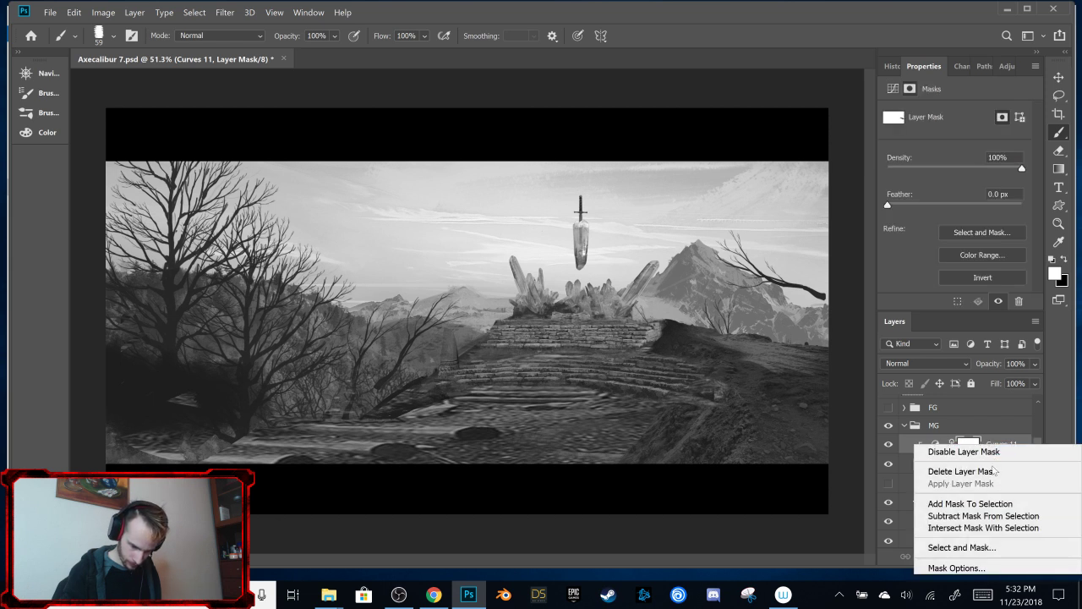
click(964, 452)
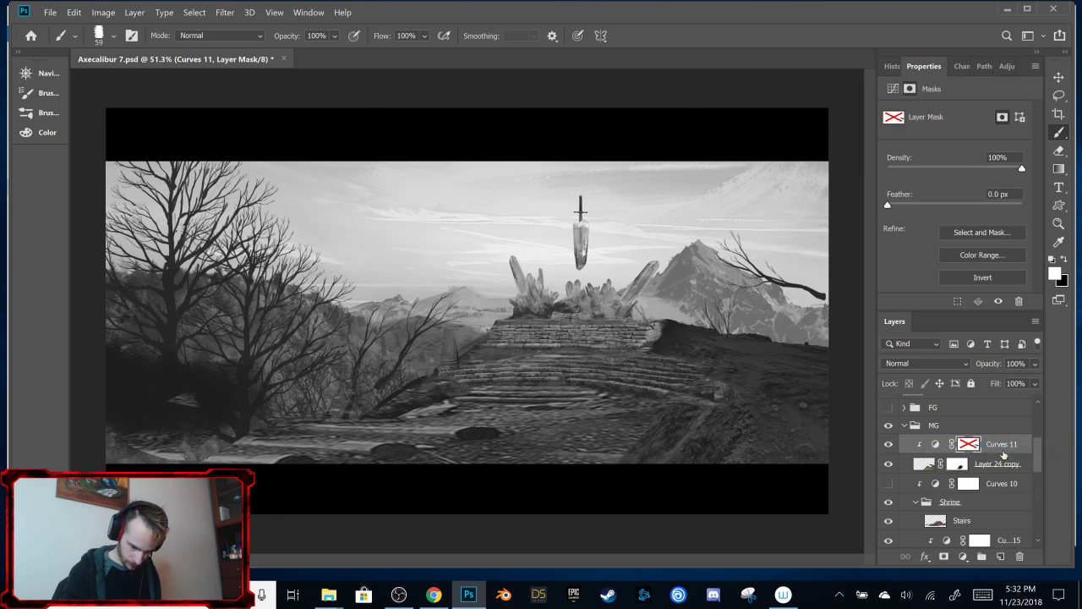
right_click(968, 448)
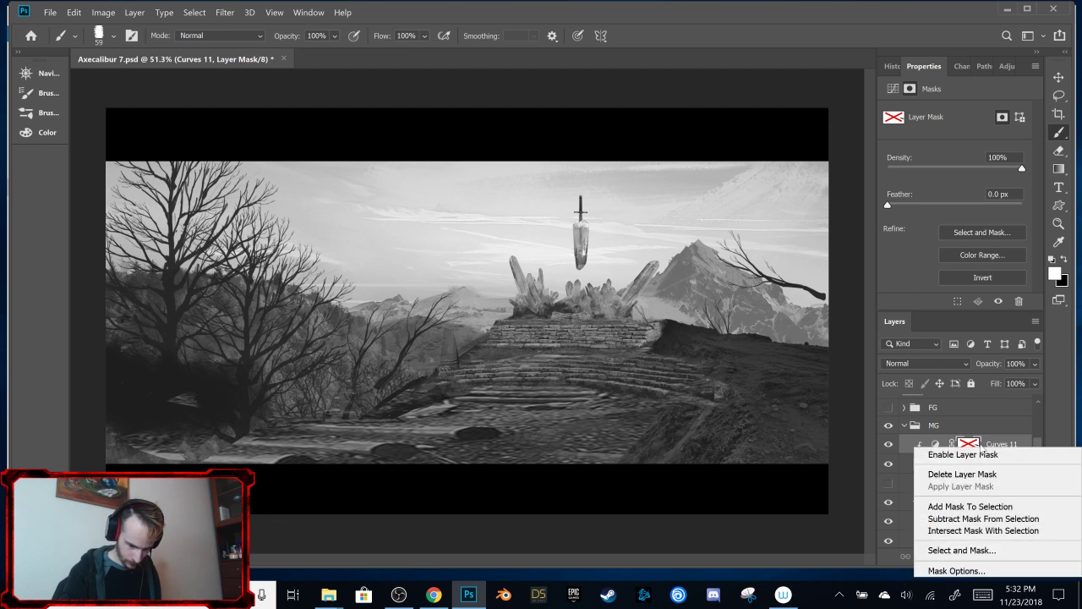
click(981, 475)
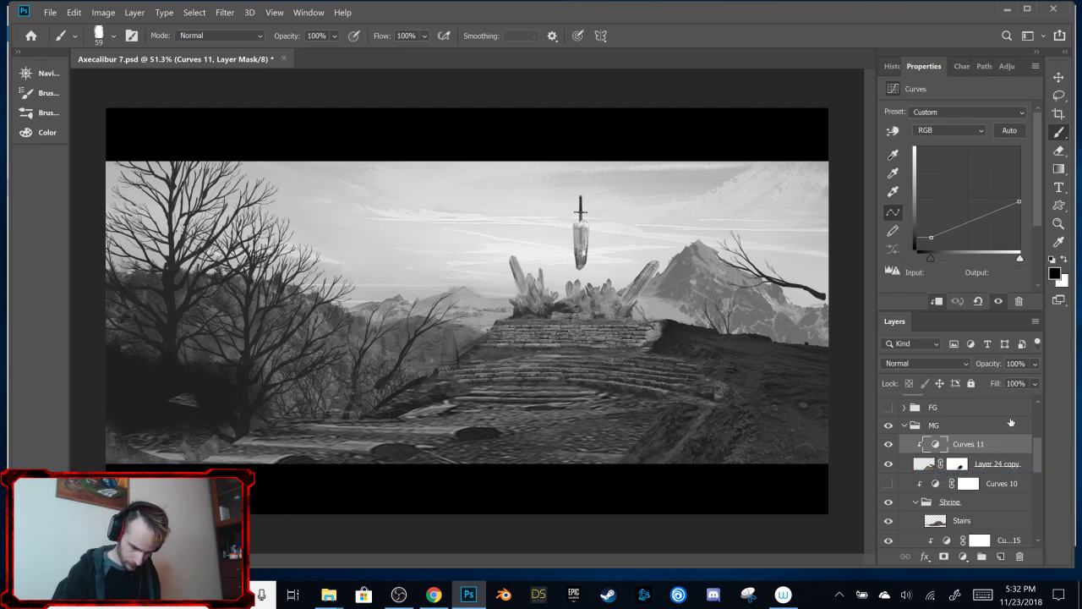
click(889, 446)
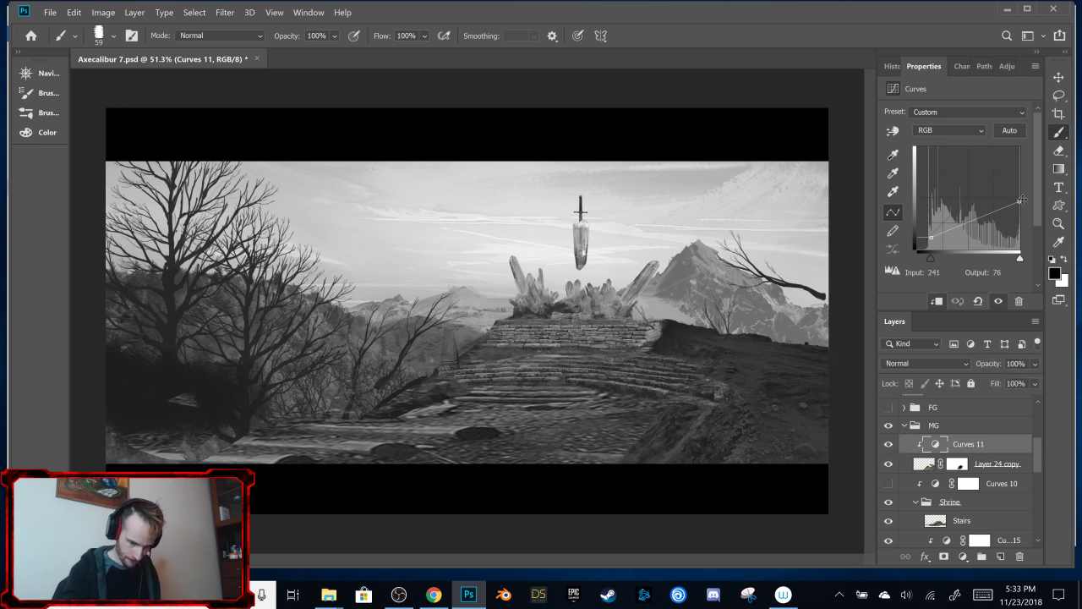
Step: Raise the Curves 11 top point to map 255 to output 155, and preview Curves 10
drag(1019, 201, 1021, 187)
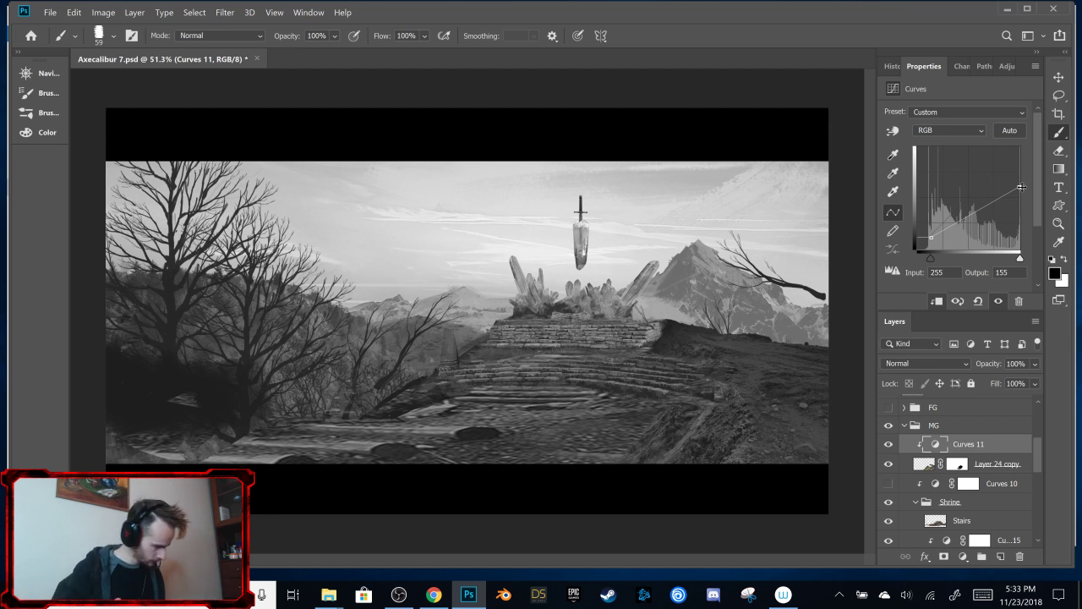
click(889, 483)
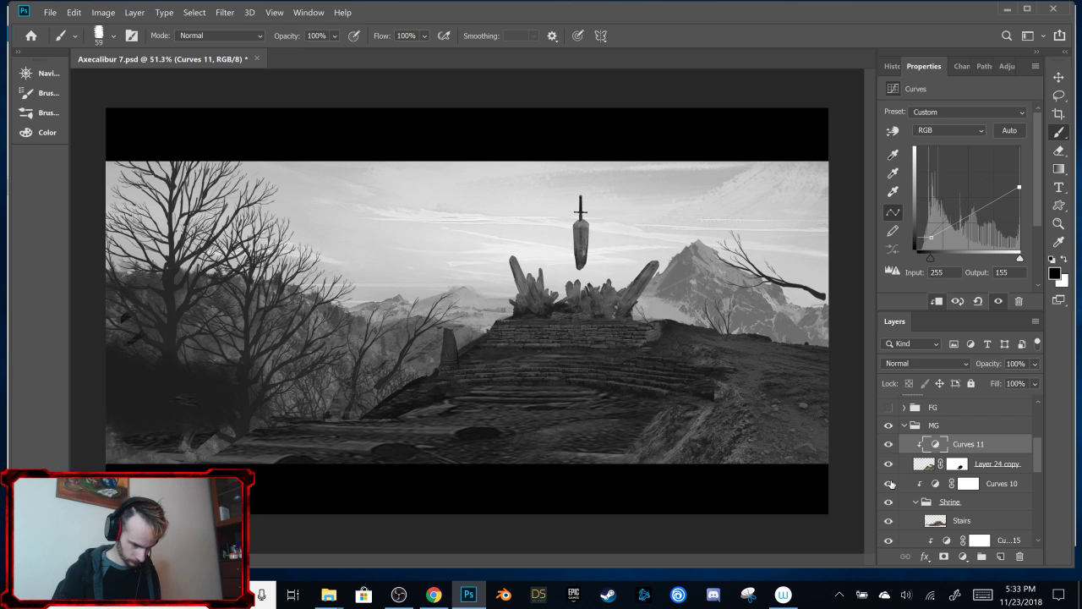
click(889, 484)
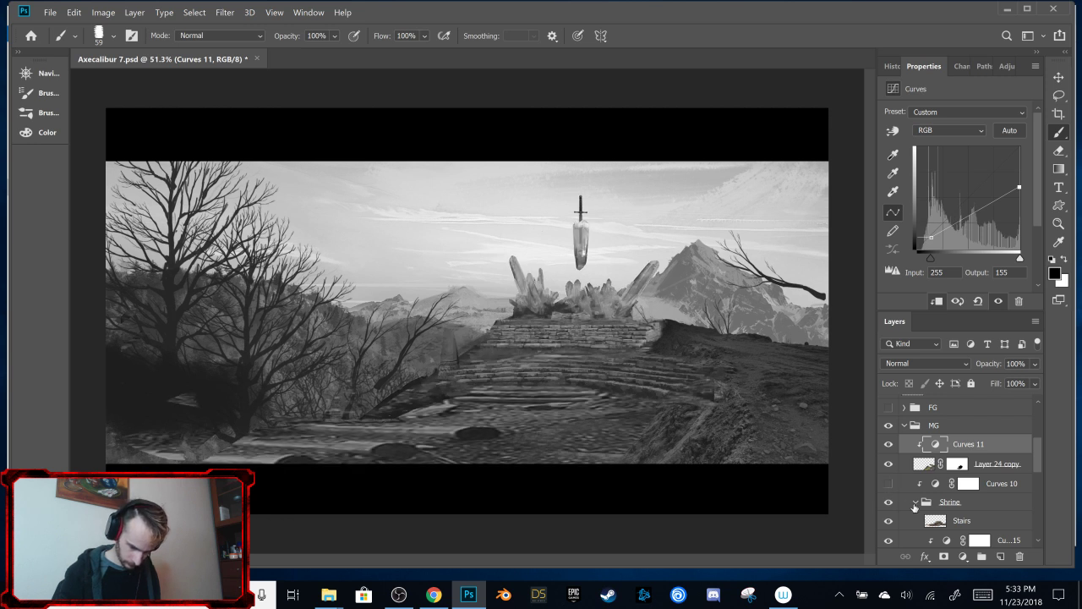
click(915, 502)
Step: In the Shrine group, lower the top points of Curves 15 and Light to darken crystals and pillar
click(943, 501)
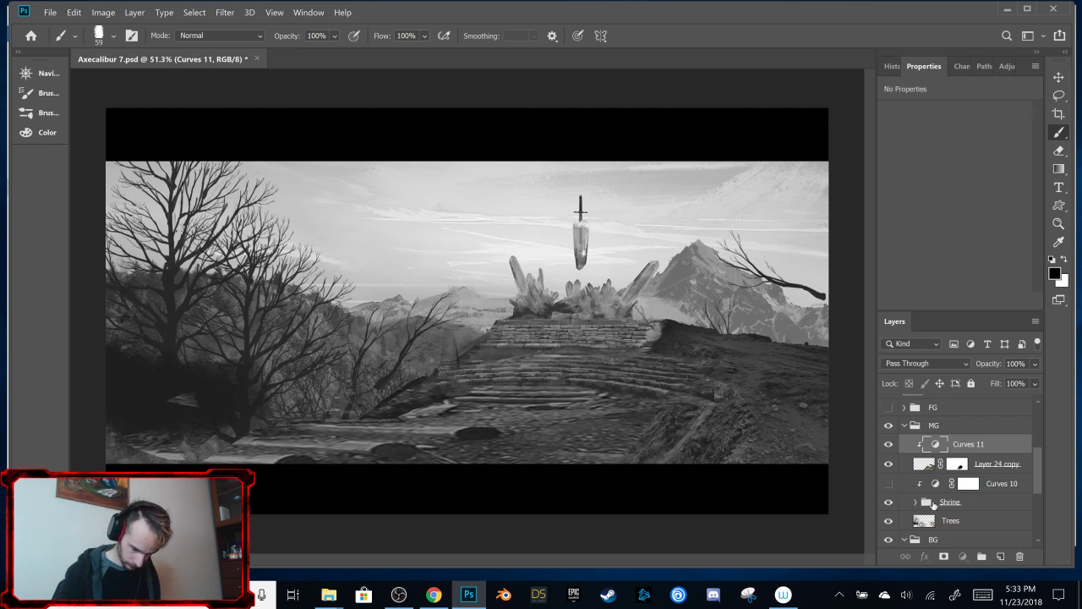
click(915, 501)
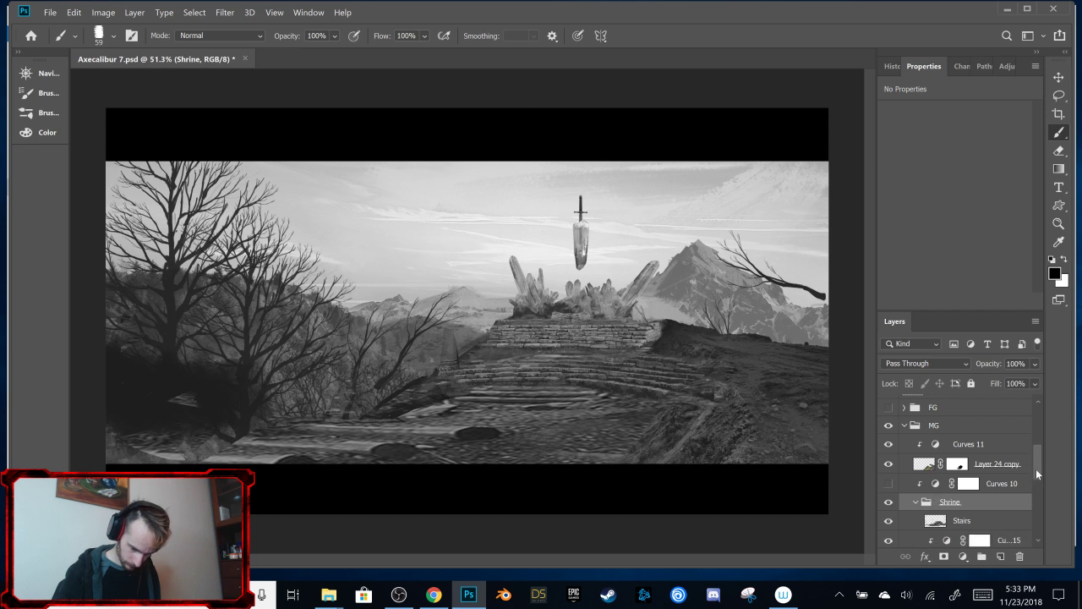
scroll(1037, 473, down, 3)
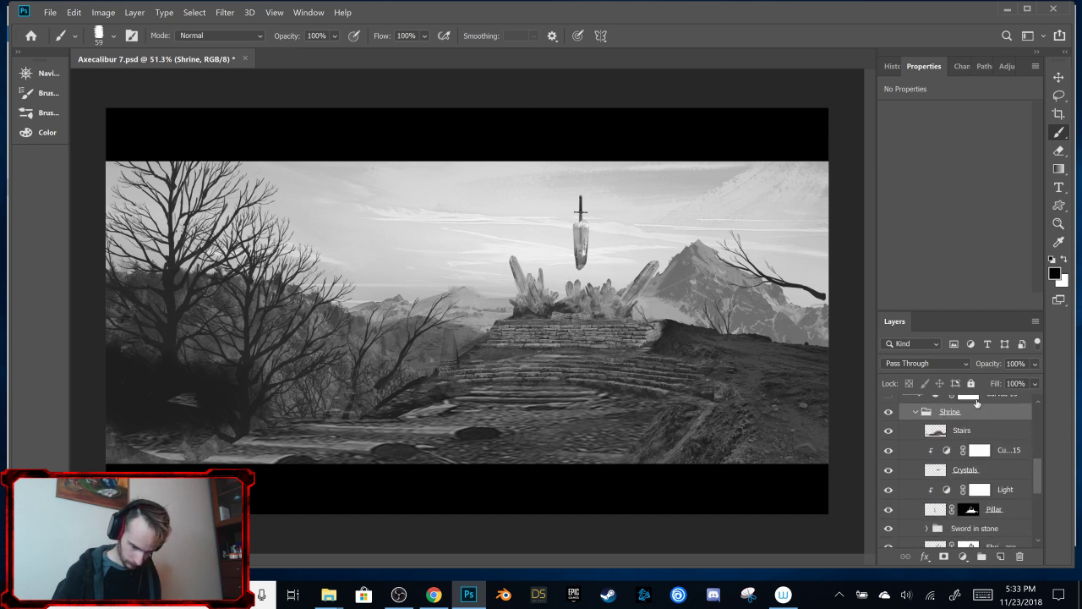
click(947, 453)
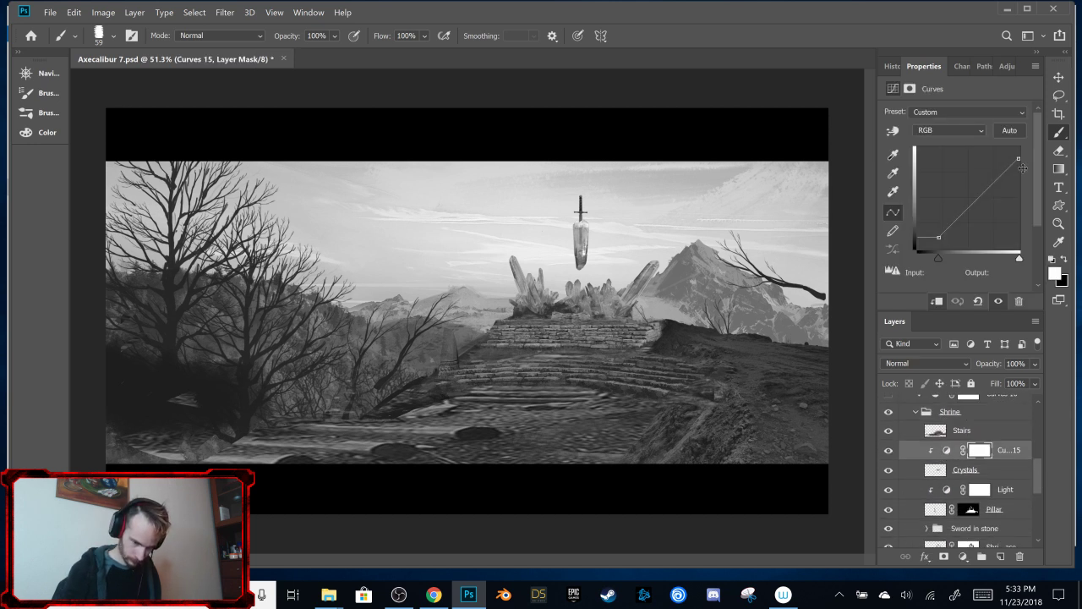
drag(1020, 157, 1028, 199)
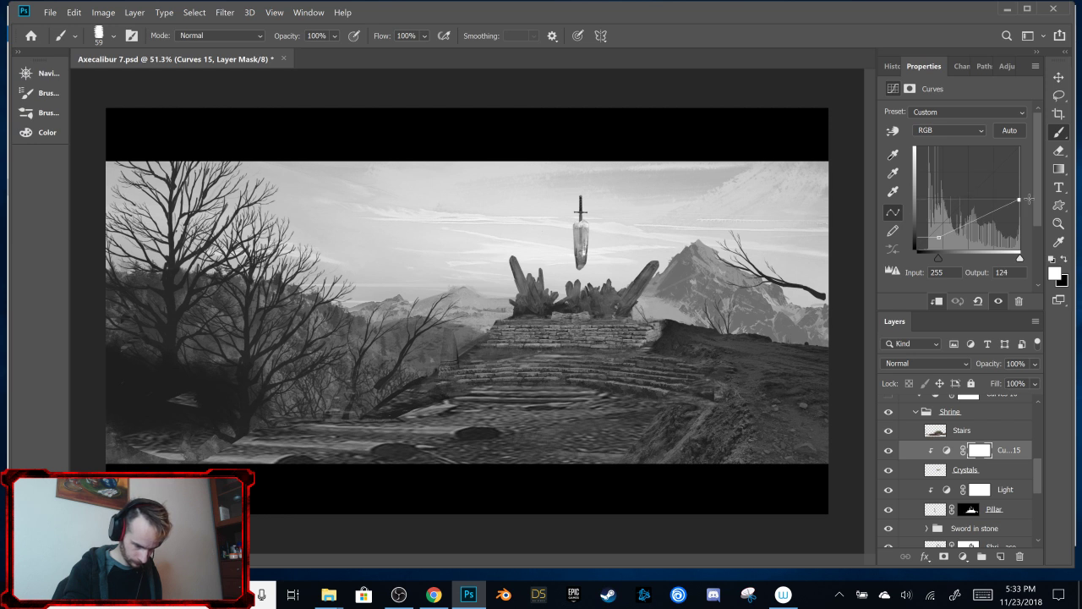
click(949, 494)
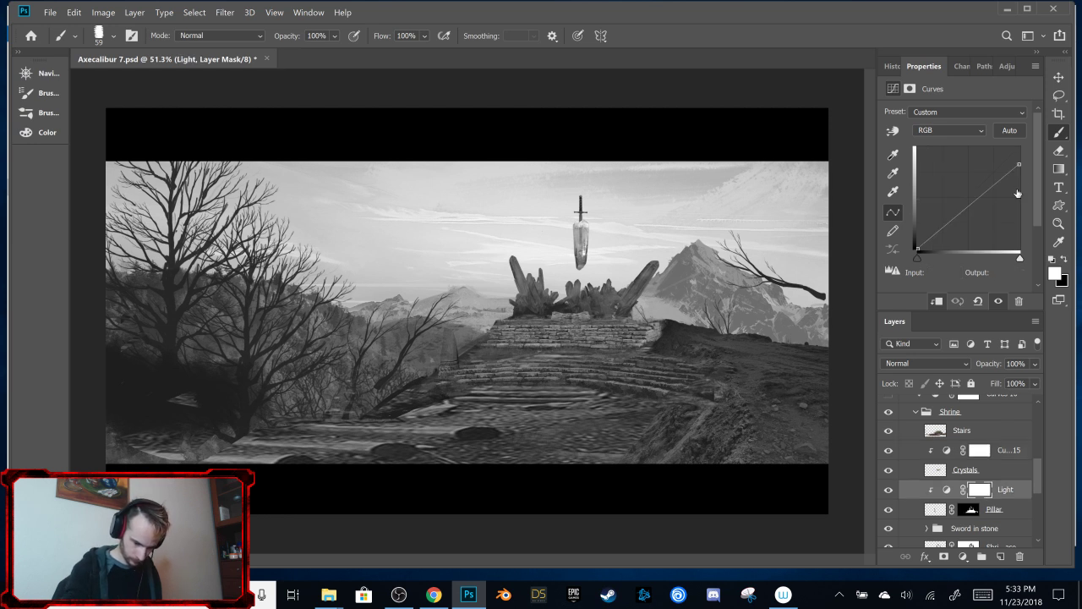
drag(1019, 165, 1029, 200)
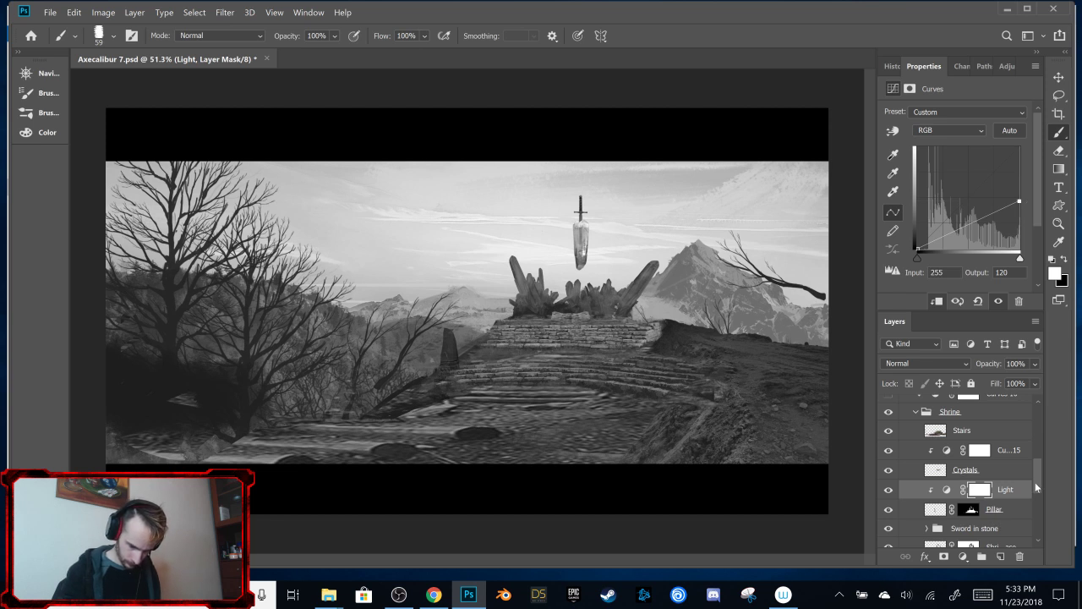
Step: In the Sword in stone group, set Curves 13 to map 255 to 175 and 38 to 11
scroll(1033, 486, down, 2)
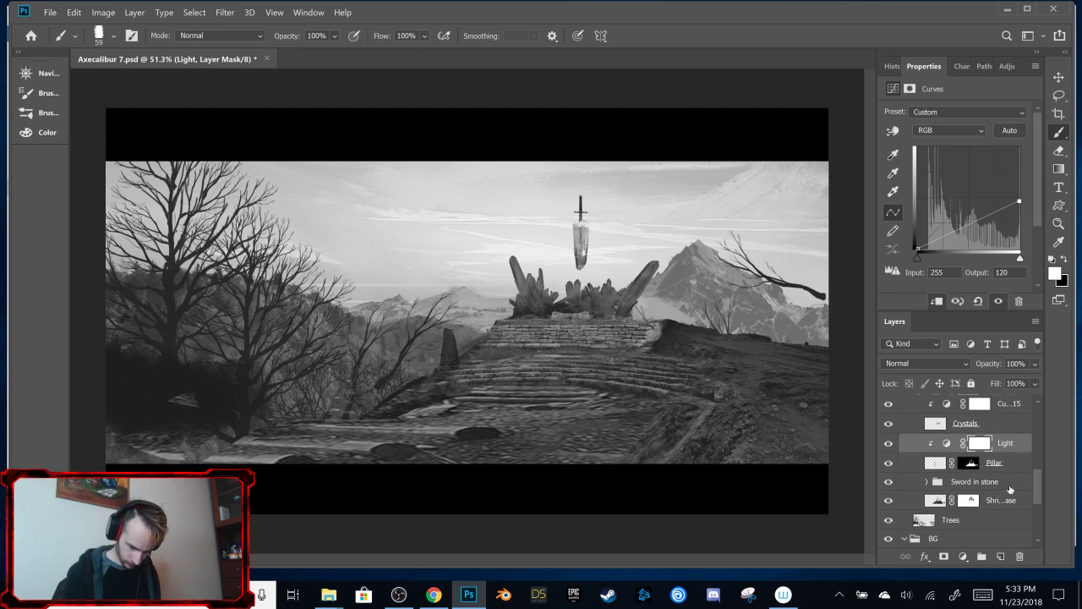
click(889, 481)
click(926, 481)
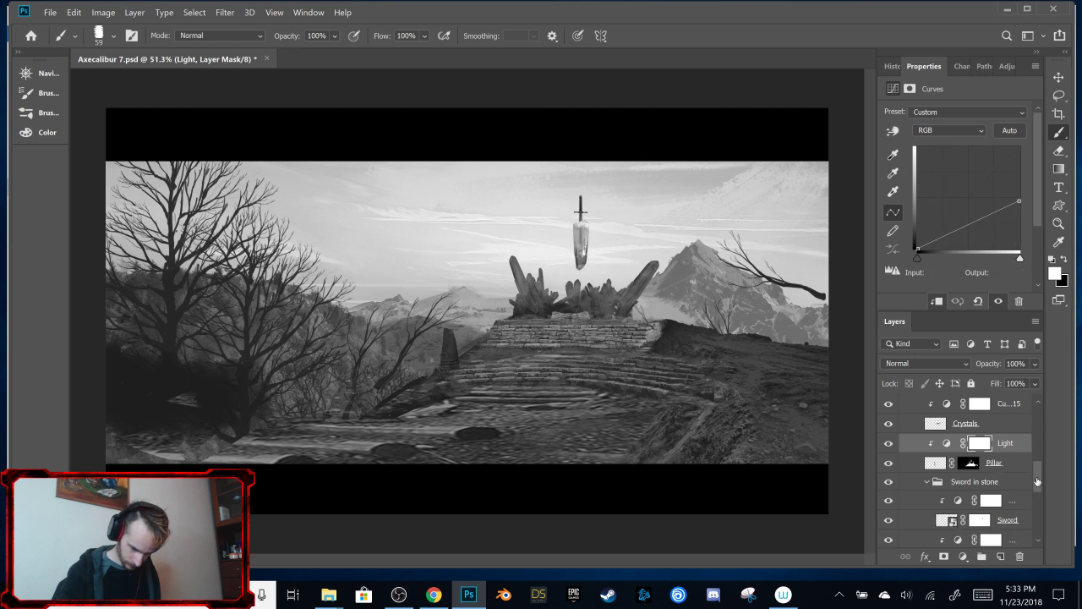
scroll(1033, 494, down, 4)
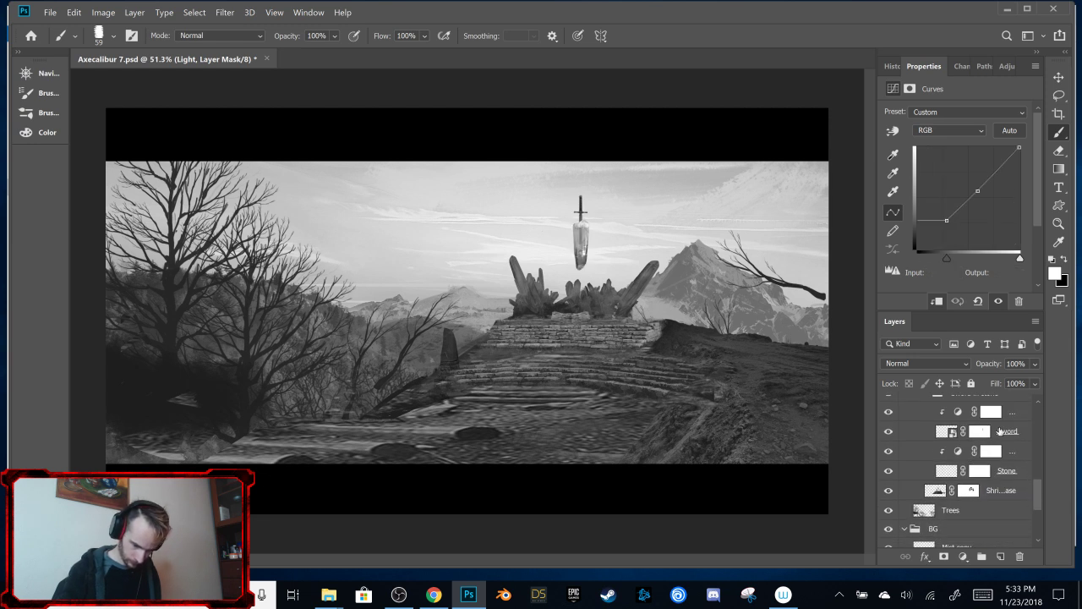
click(958, 452)
drag(979, 193, 1025, 215)
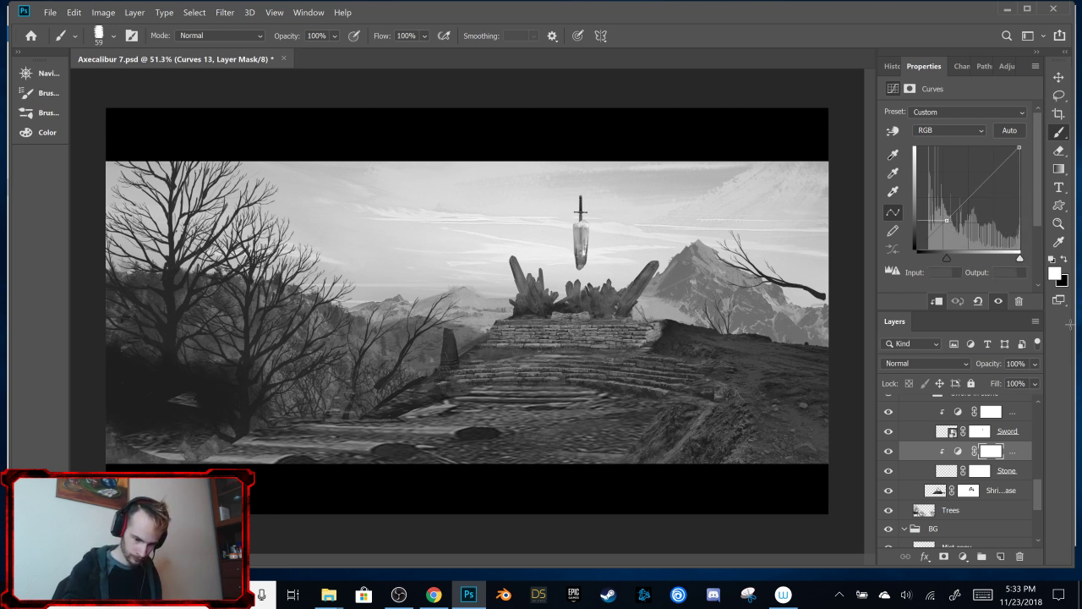
click(1021, 156)
drag(1021, 157, 1029, 180)
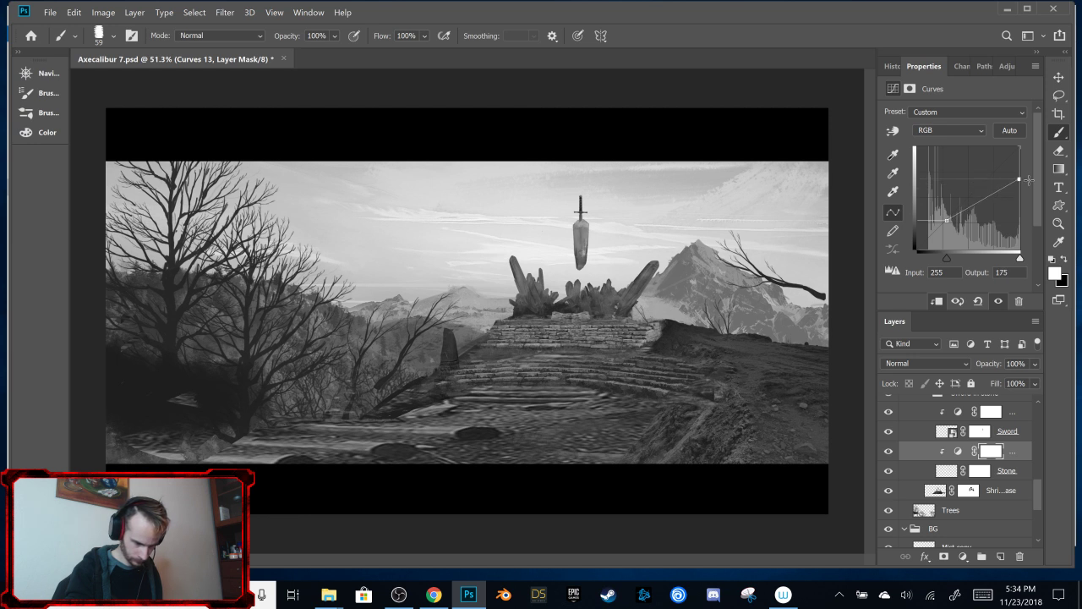
drag(947, 221, 932, 245)
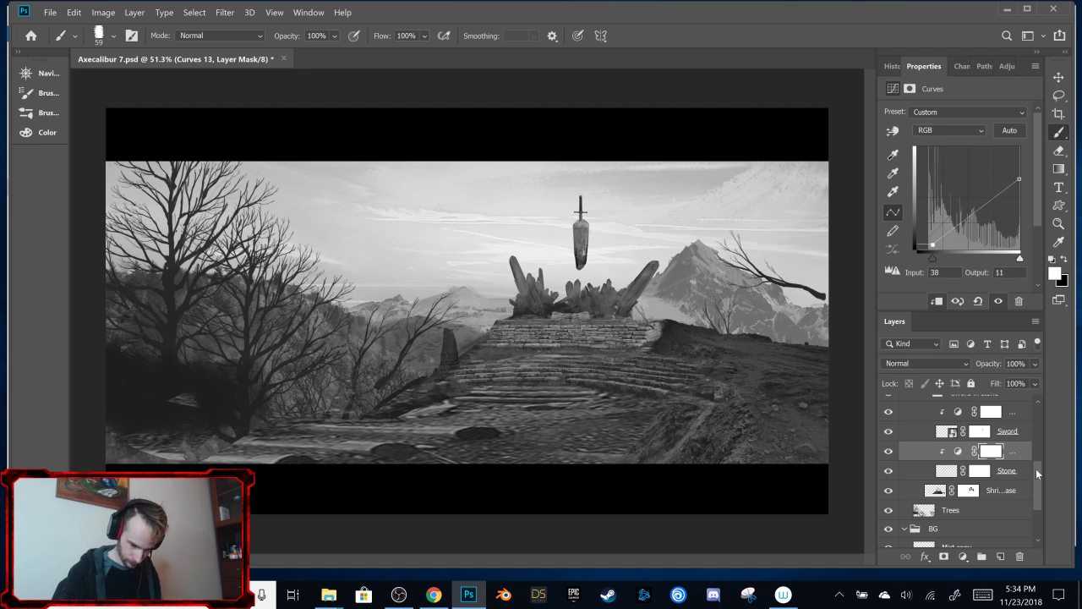
scroll(1043, 492, up, 5)
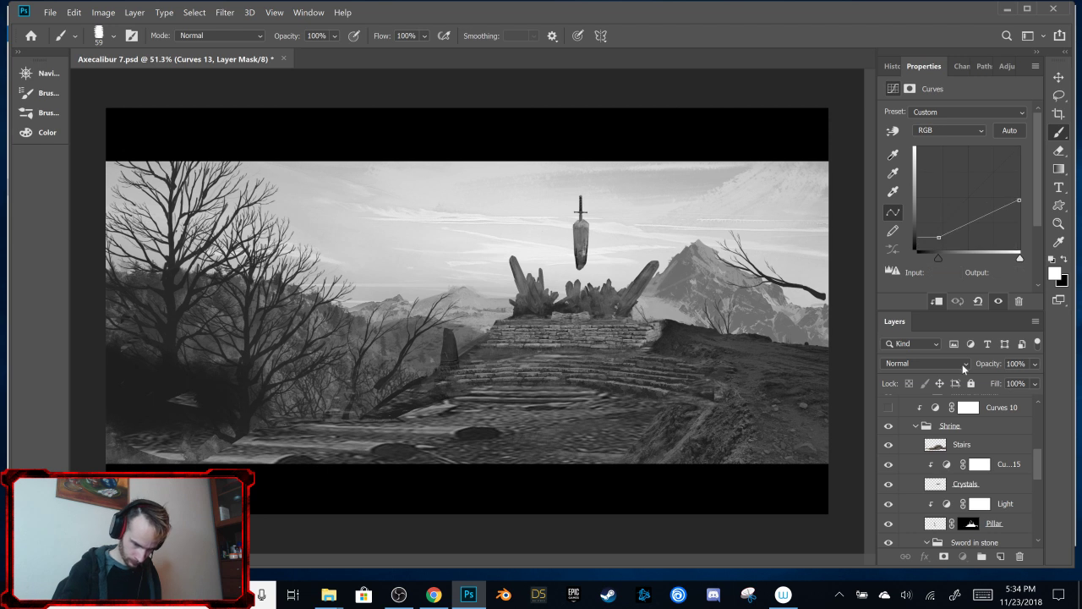
Step: Drag Curves 15's shadow point right and down to deepen the crystal shadows
click(944, 465)
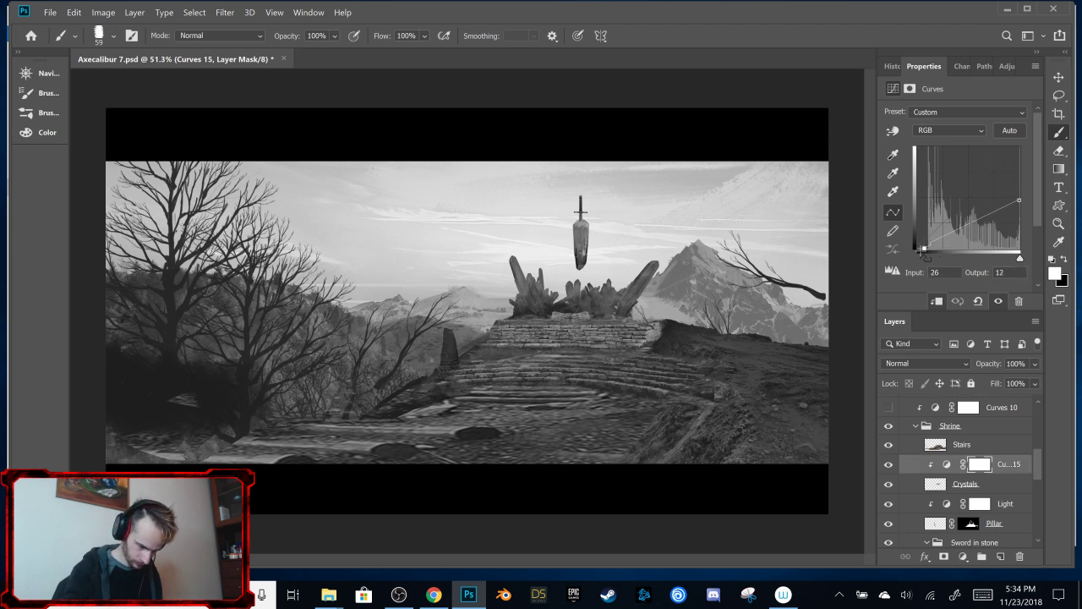
drag(929, 243, 898, 254)
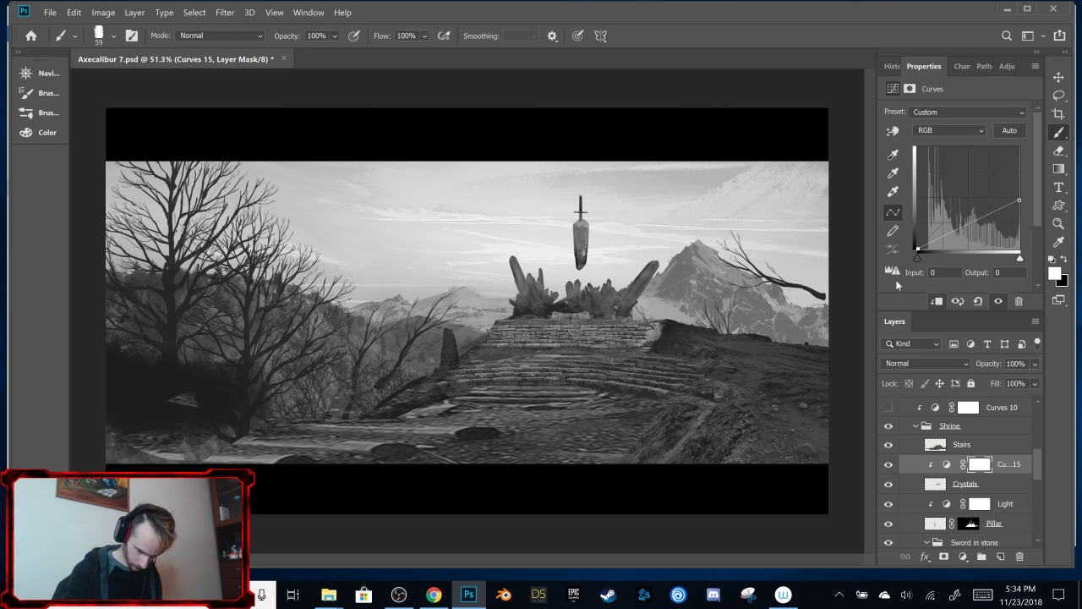
drag(1038, 465, 1038, 504)
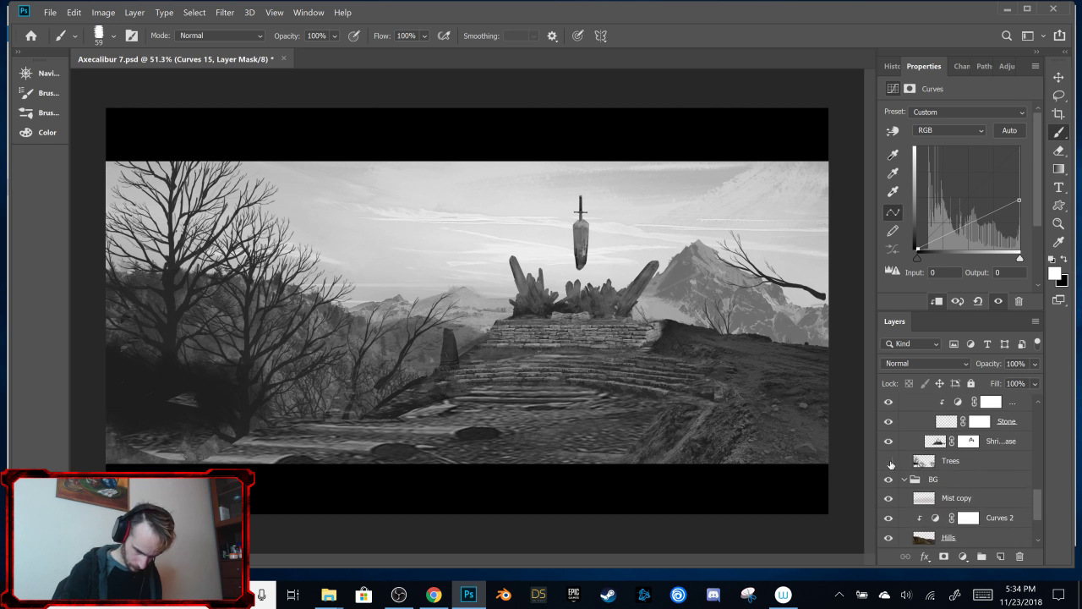
Step: Hide the bare Trees layer so the forested hills show, and toggle the shrine base to compare
click(889, 461)
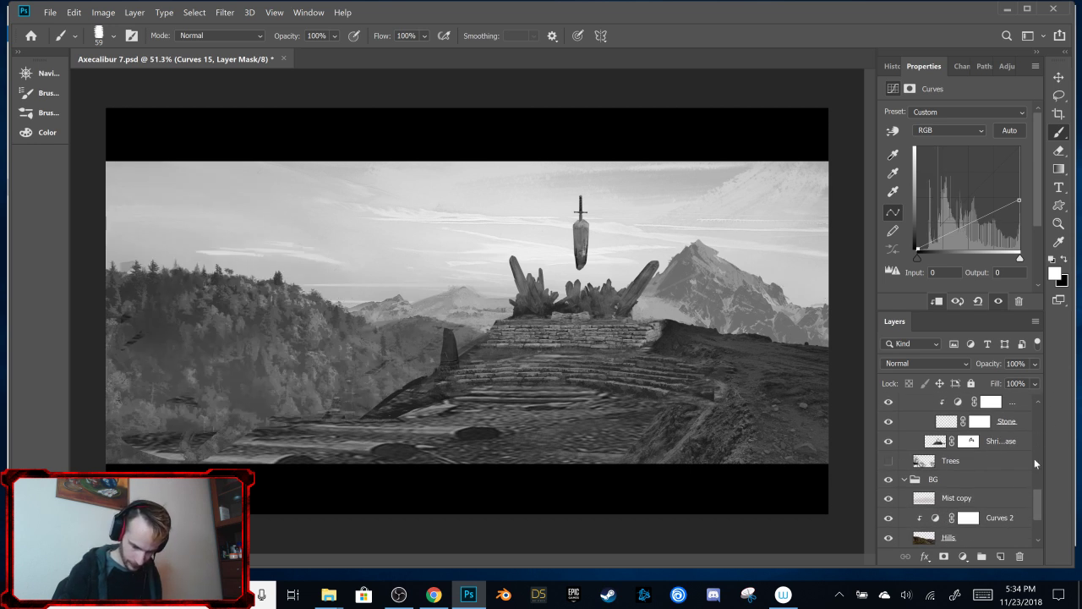
scroll(1038, 493, up, 2)
click(889, 495)
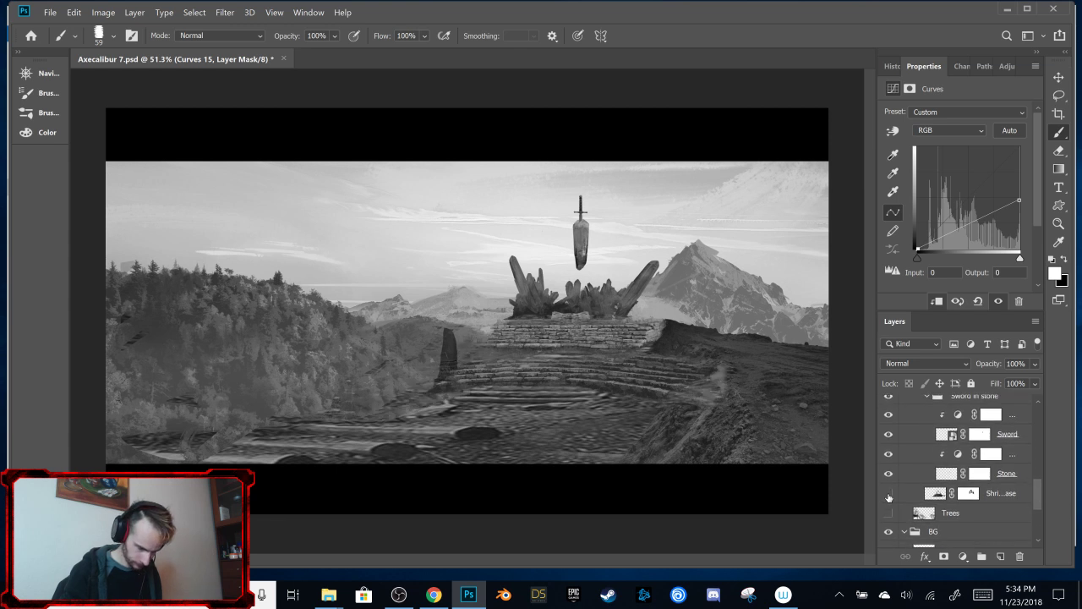
click(889, 495)
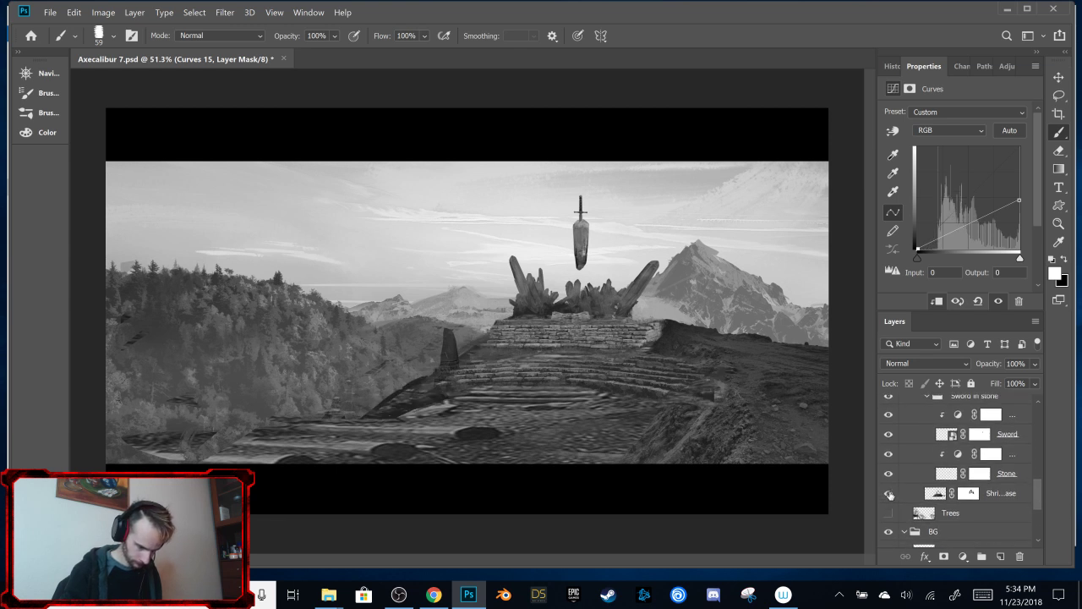
scroll(1039, 482, up, 2)
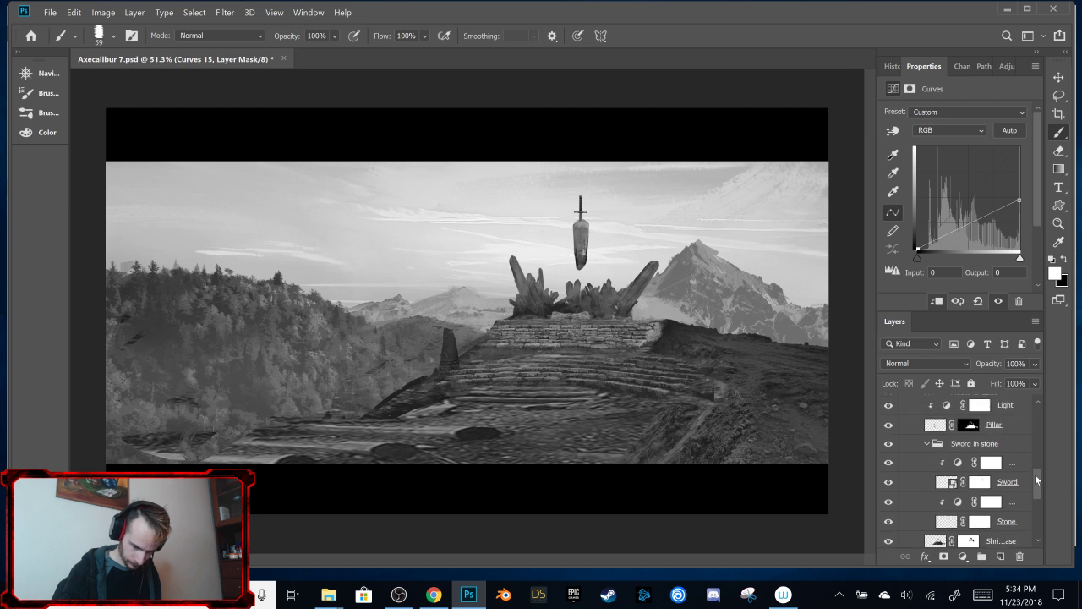
scroll(1038, 479, up, 5)
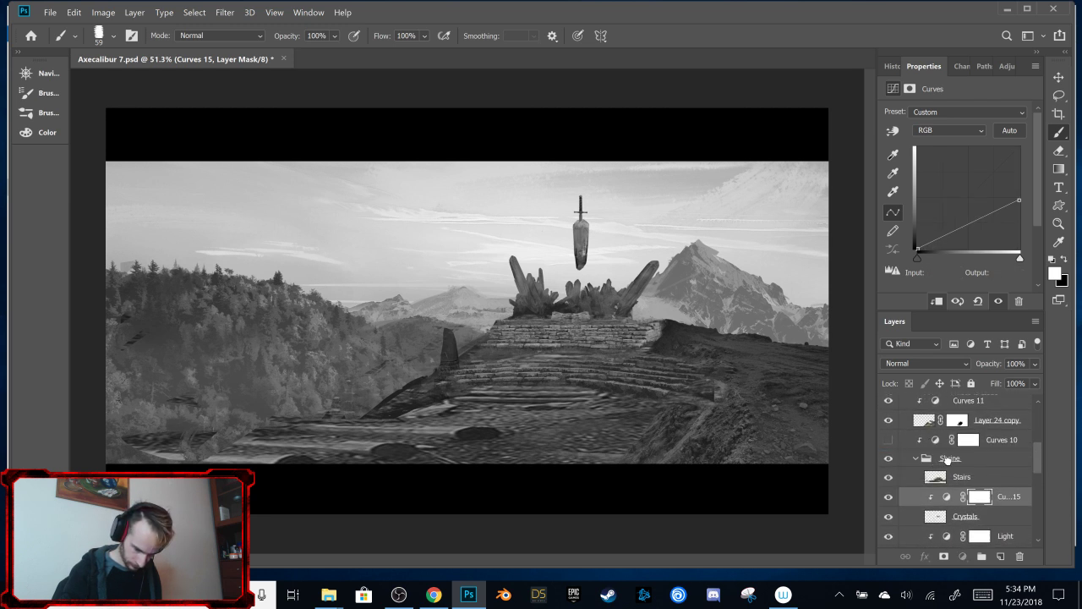
Step: Move Curves 10 into the Shrine group, clip it to Stairs, enable it, and map 255 to 180
drag(947, 458, 948, 456)
key(x)
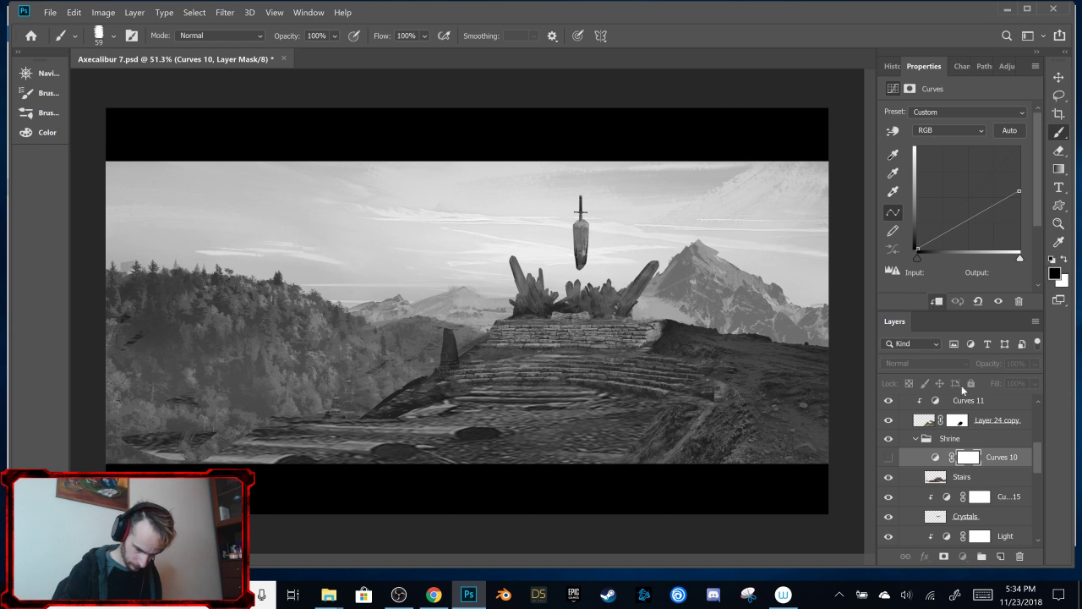
alt+click(931, 467)
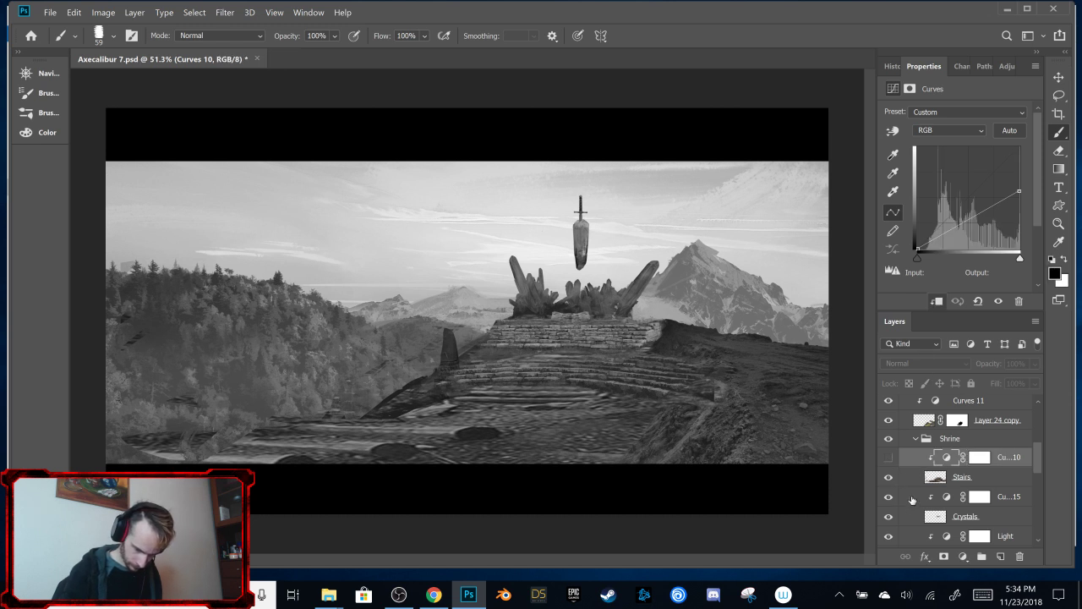
click(887, 457)
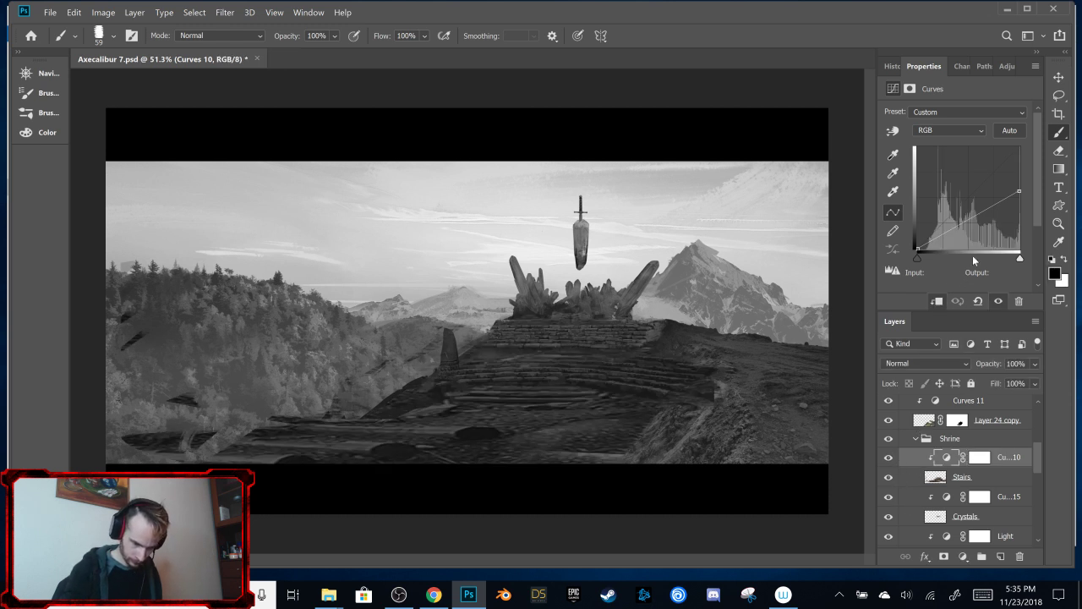
drag(1019, 191, 1020, 177)
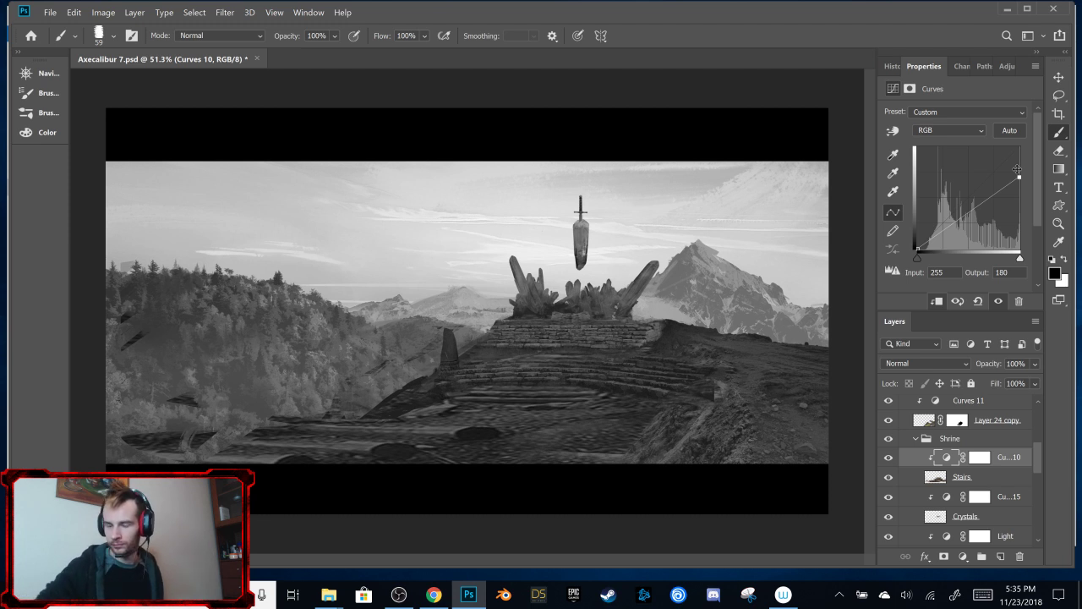
drag(1038, 461, 1038, 475)
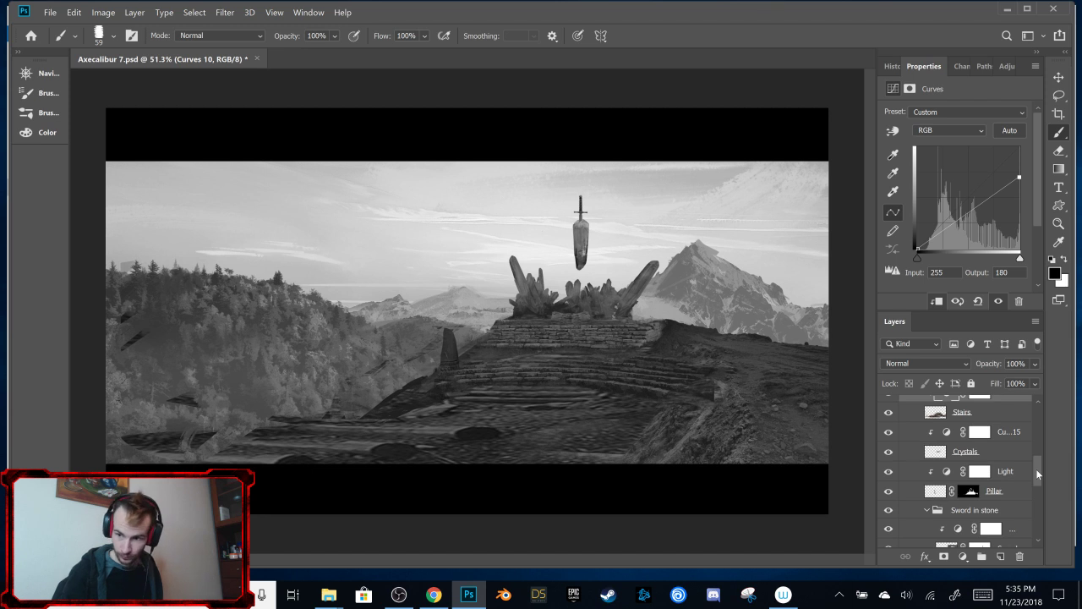
scroll(1039, 474, down, 1)
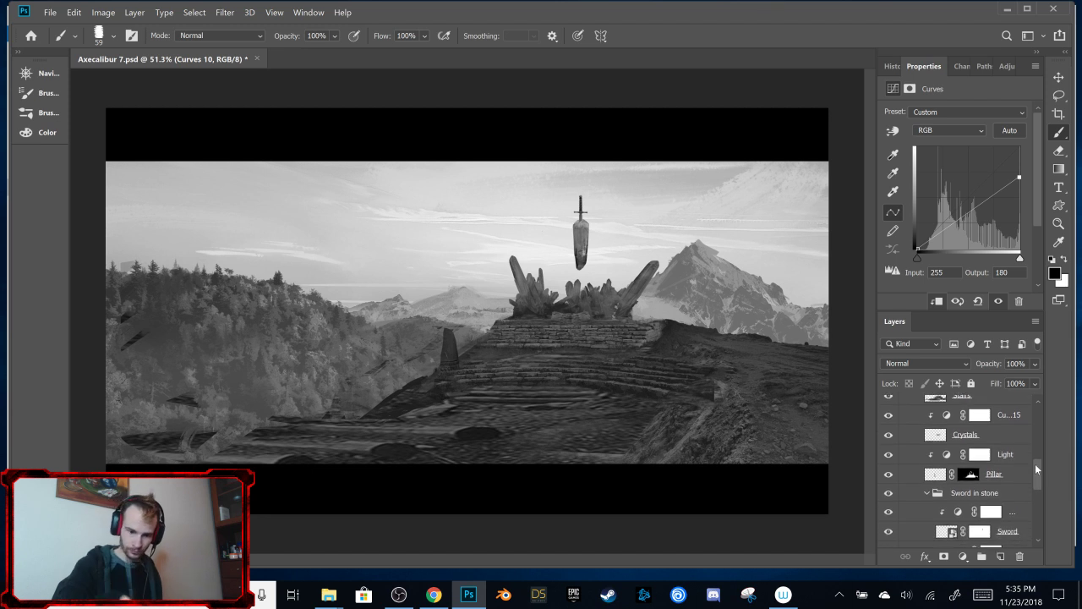
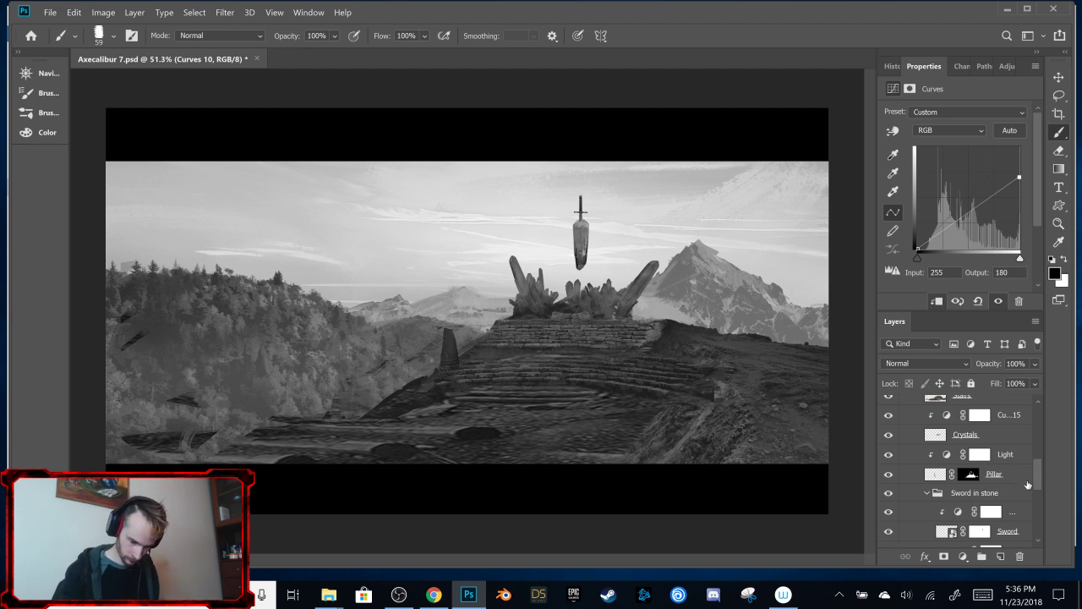
Step: Compare the stairs' curves adjustment, then preview the painting in colour in the navigator
scroll(1038, 470, up, 2)
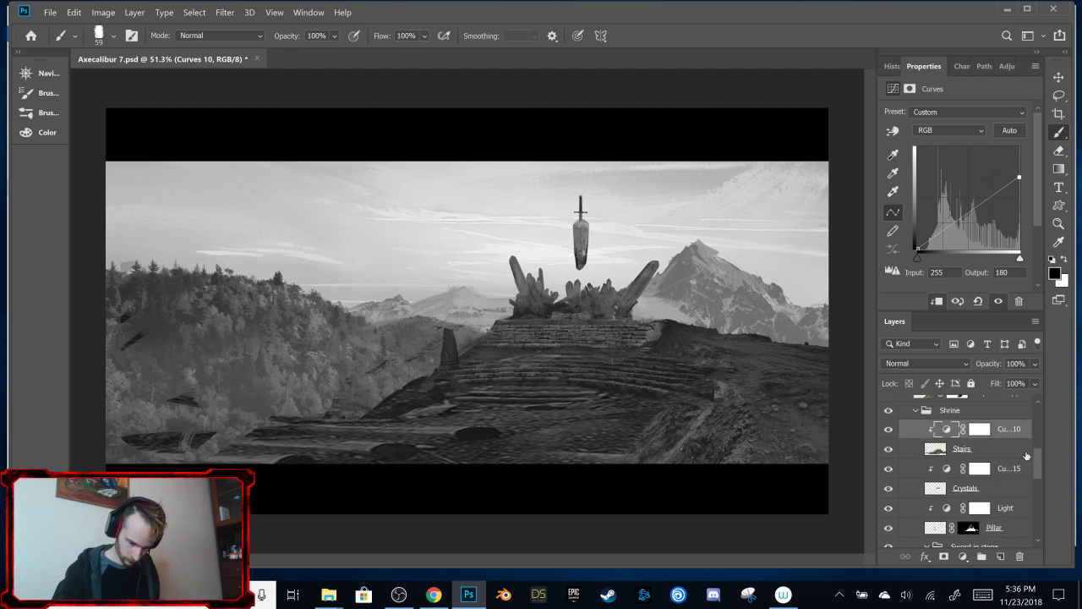
click(888, 429)
click(888, 429)
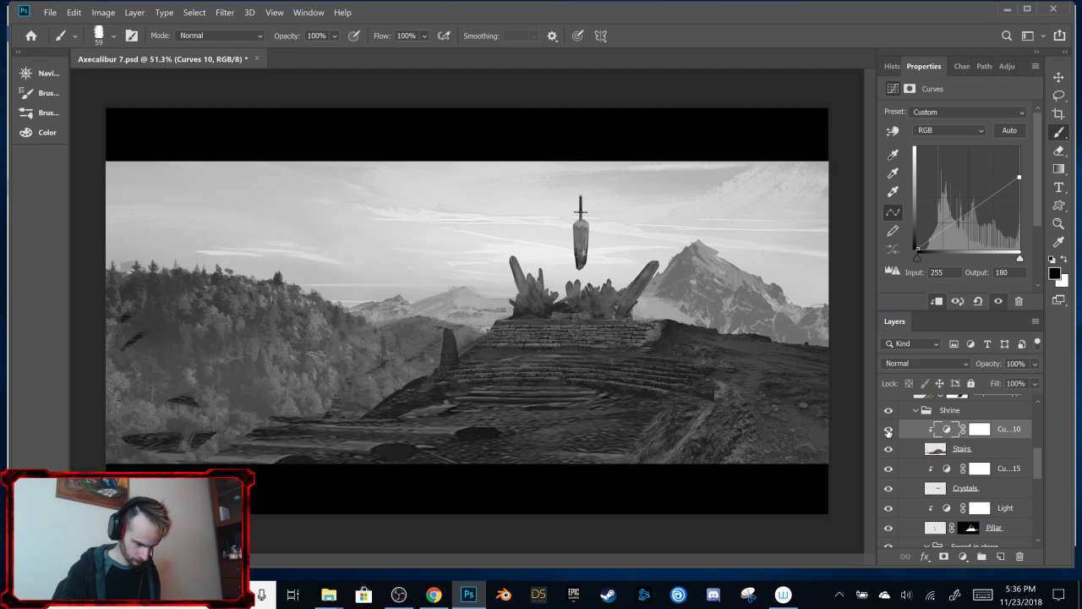
drag(1038, 463, 1038, 413)
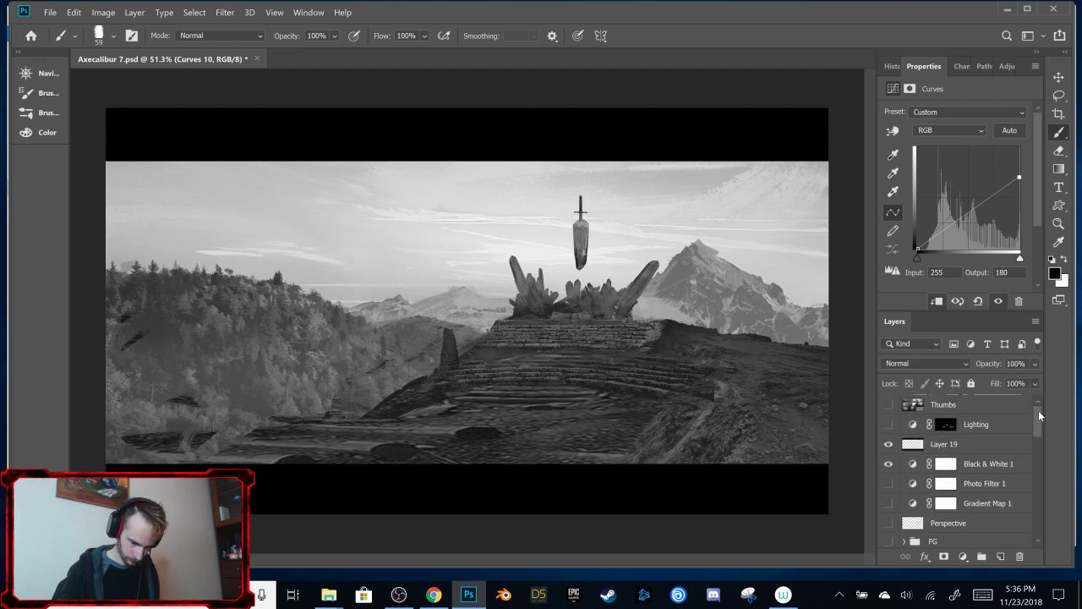
click(888, 463)
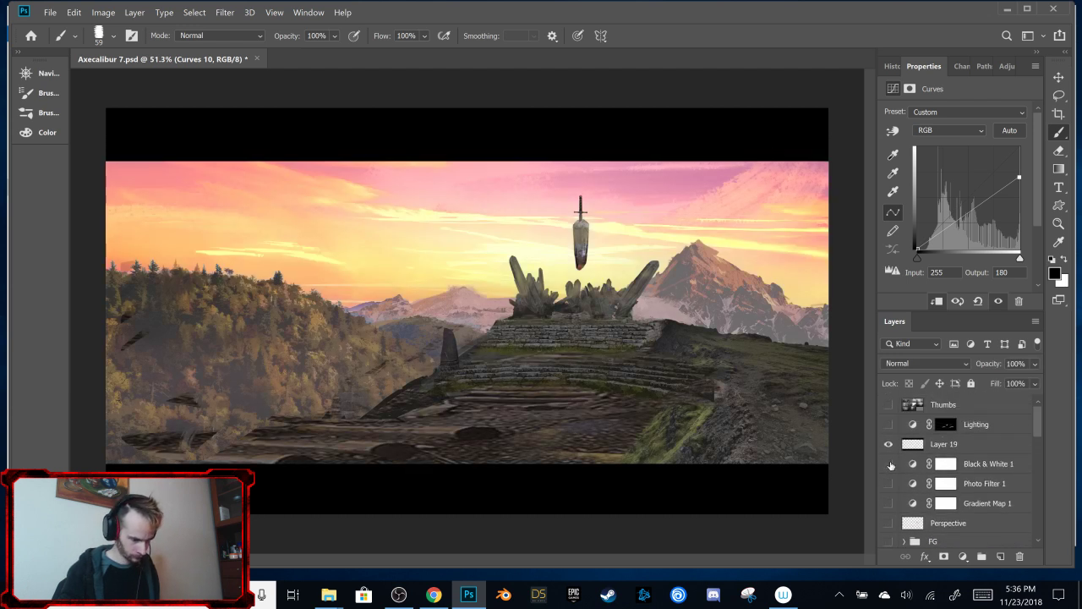
click(40, 74)
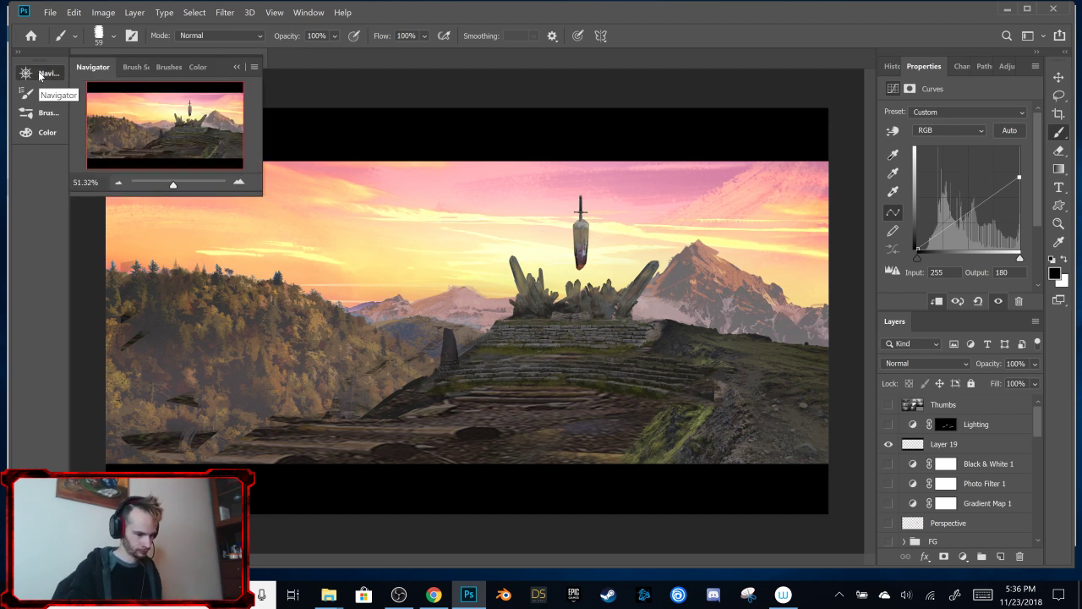
Step: Check the letterbox bars, re-enable Black & White 1, and show the FG group
click(888, 444)
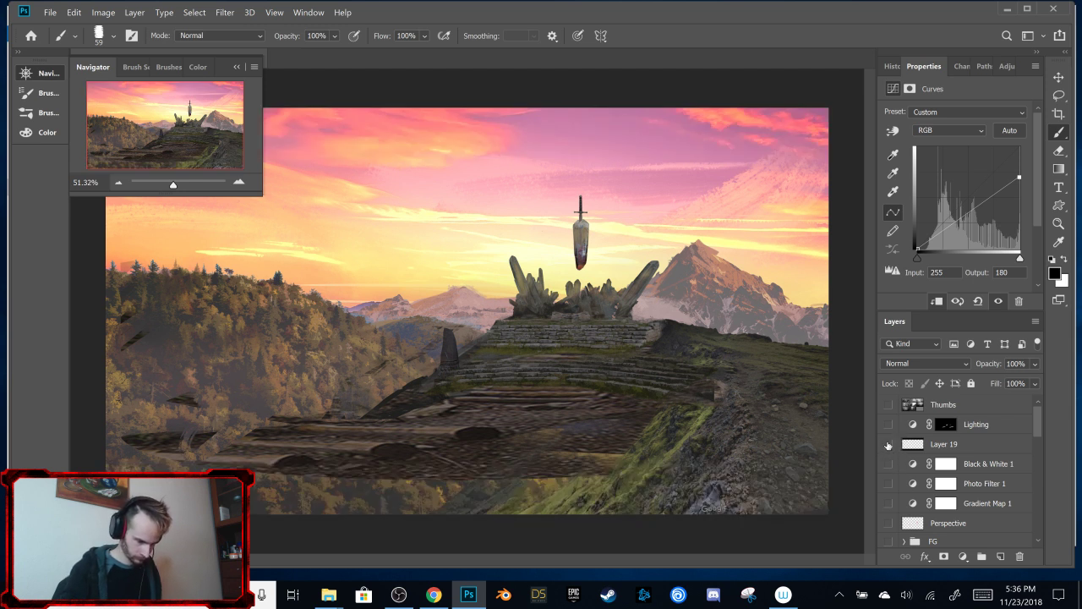
click(888, 444)
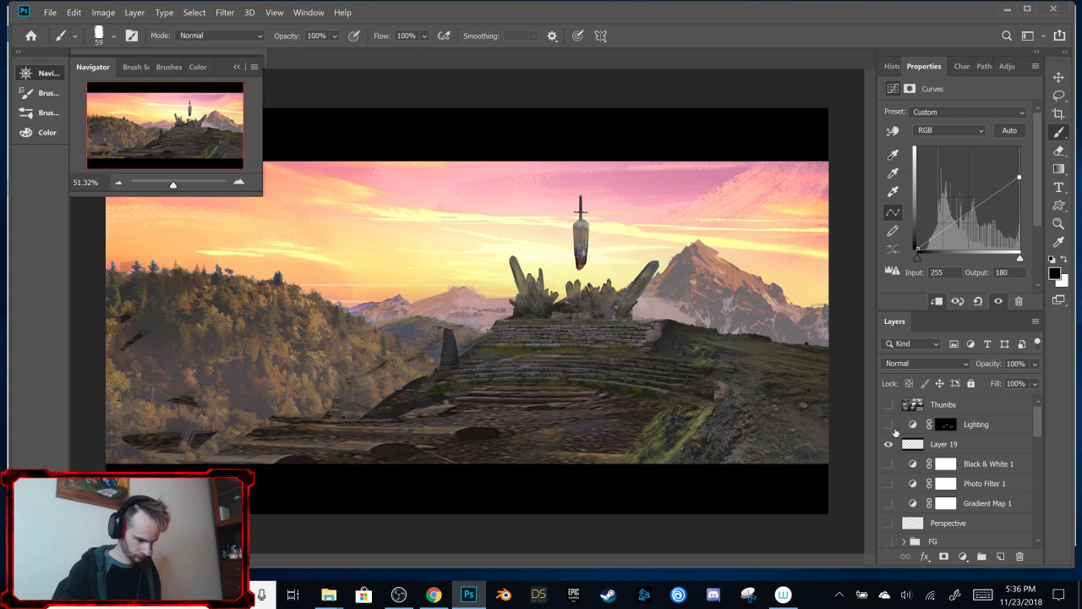
click(237, 66)
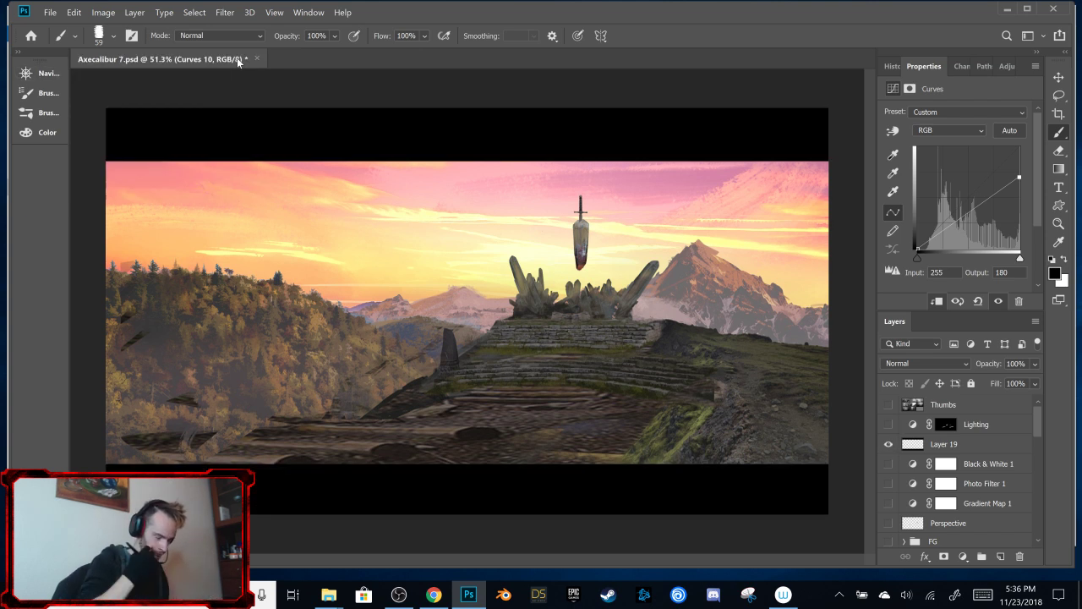
drag(1035, 425, 1034, 444)
click(885, 403)
click(888, 416)
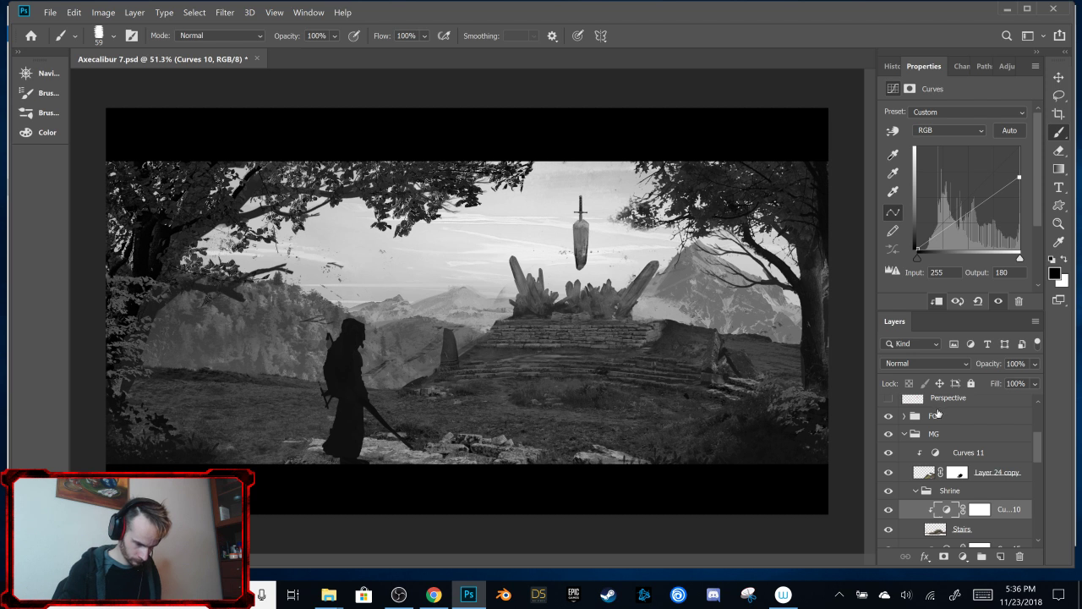
click(923, 423)
click(924, 427)
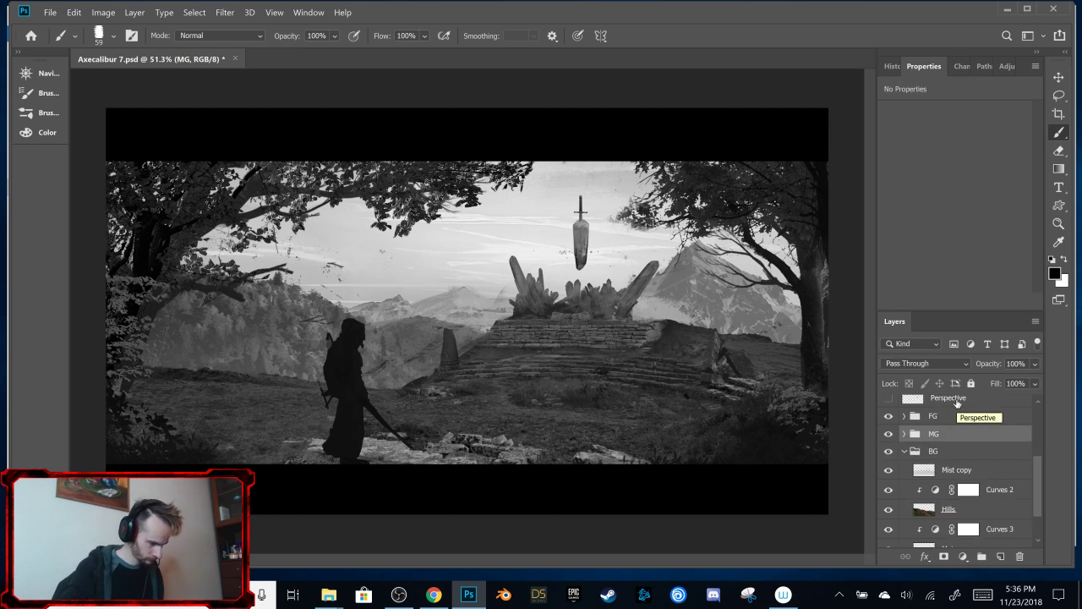
drag(1037, 465, 1038, 510)
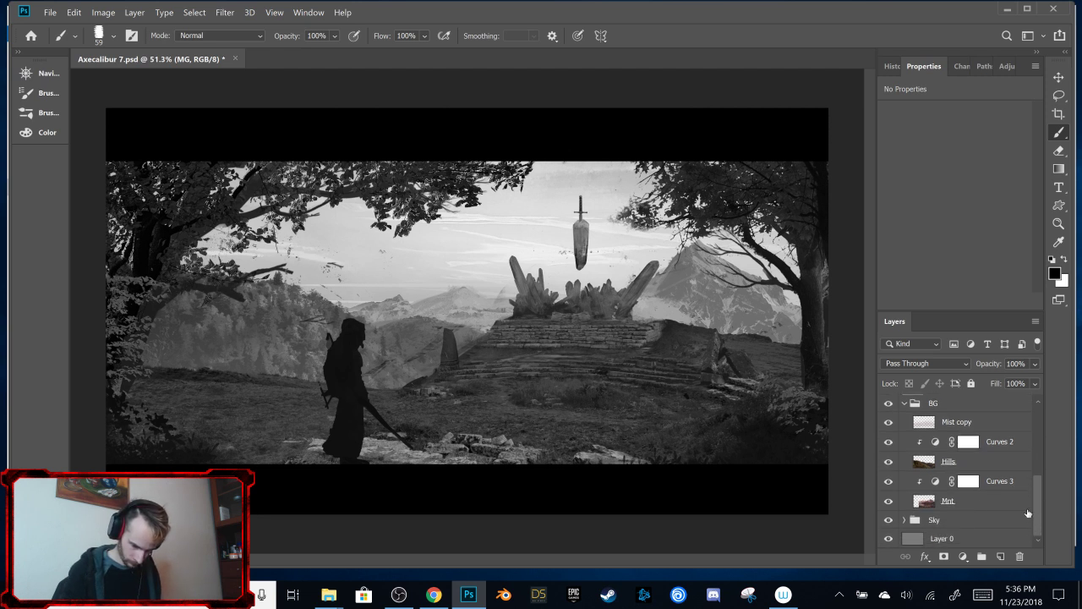
mouse_move(1034, 492)
mouse_down()
mouse_move(1034, 479)
mouse_move(1030, 491)
mouse_up()
scroll(917, 410, up, 5)
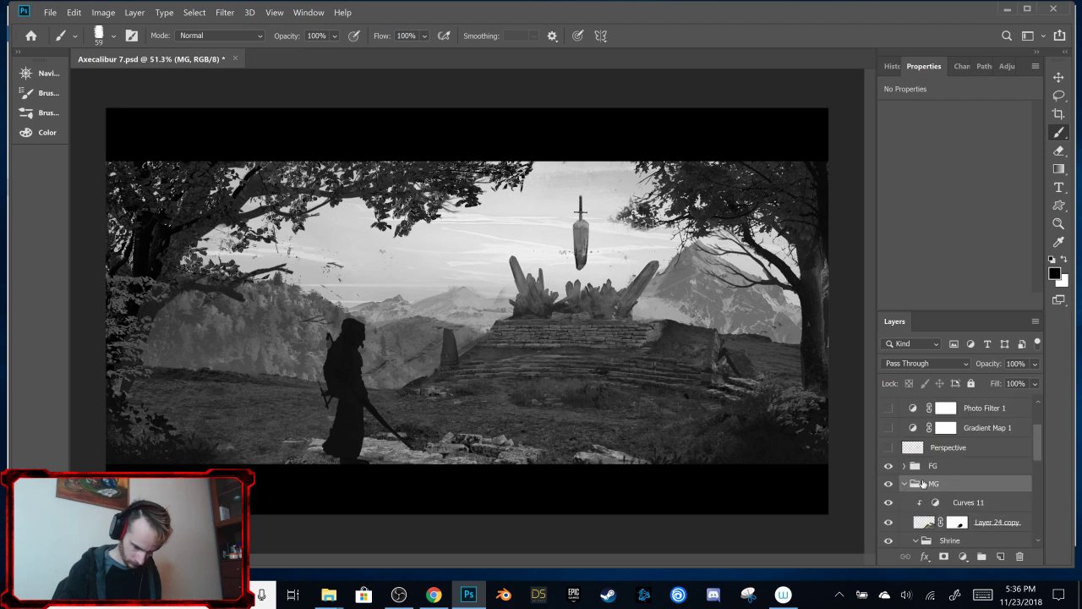
scroll(922, 484, down, 5)
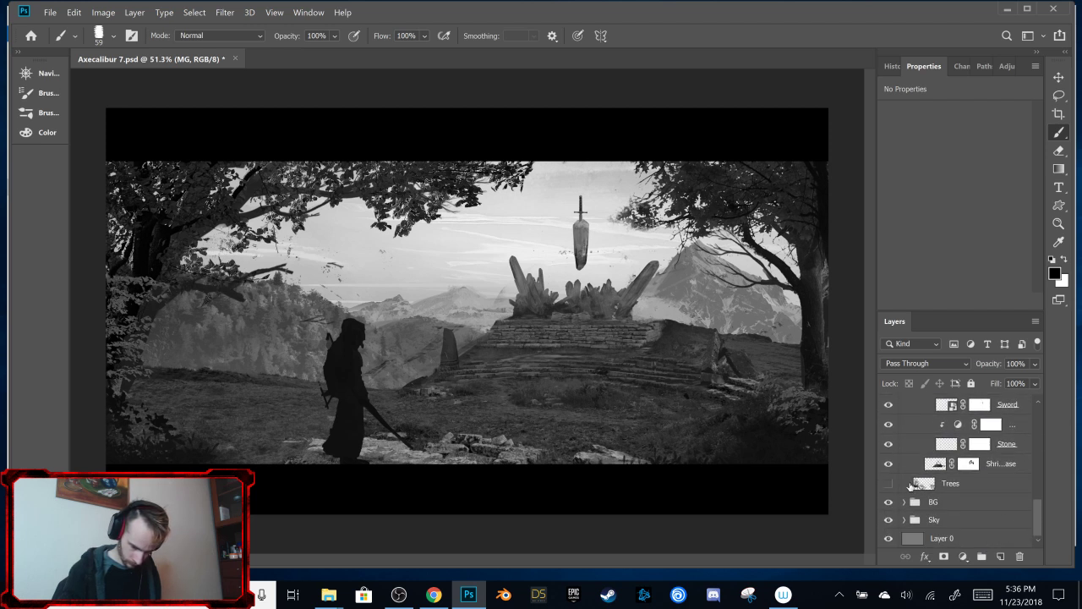
click(889, 482)
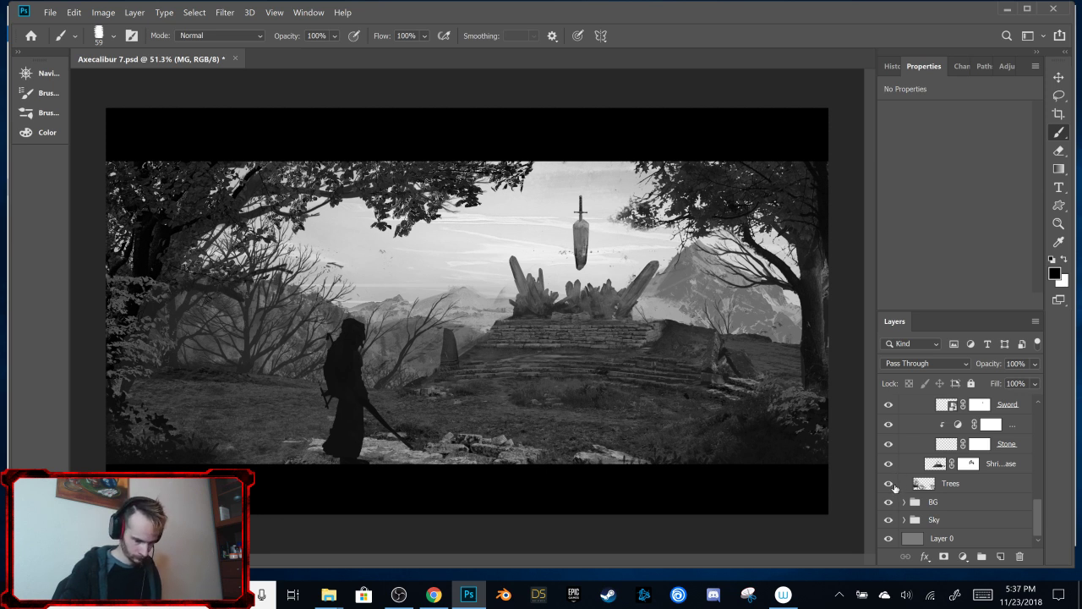
click(889, 483)
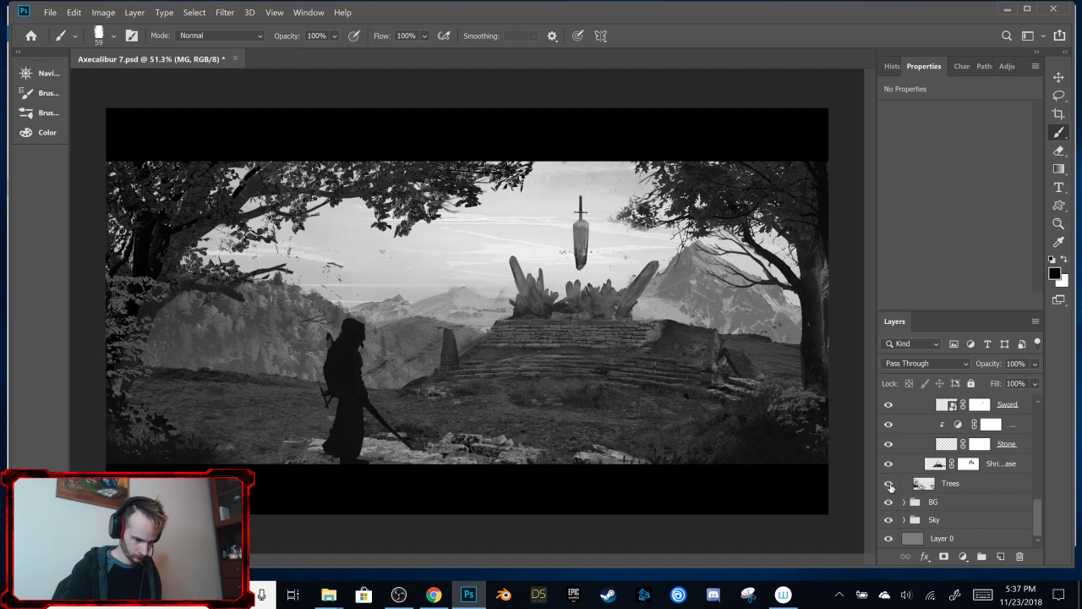
click(890, 485)
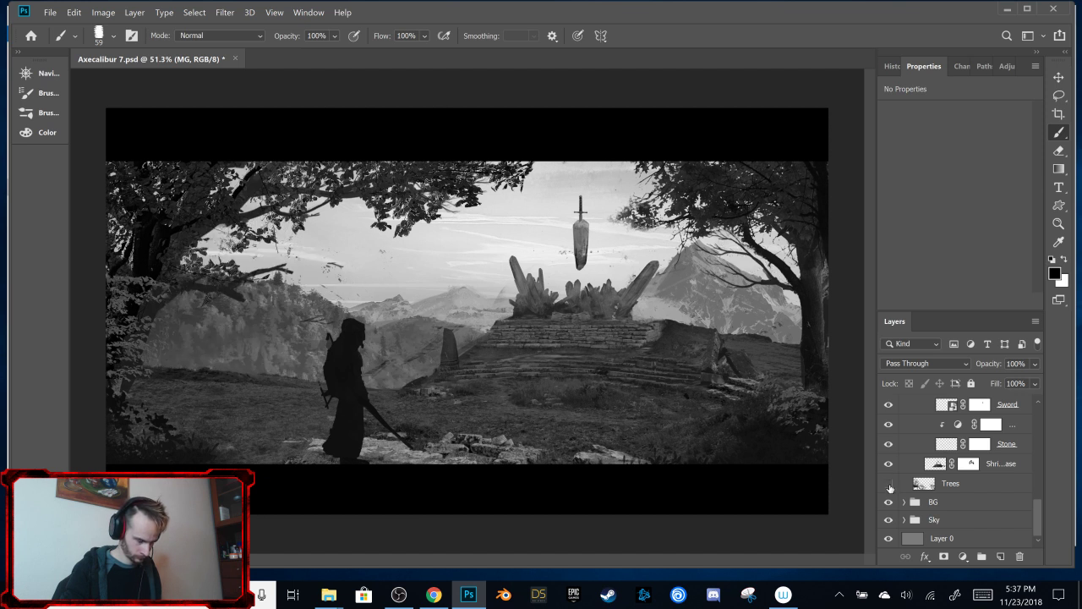
click(888, 484)
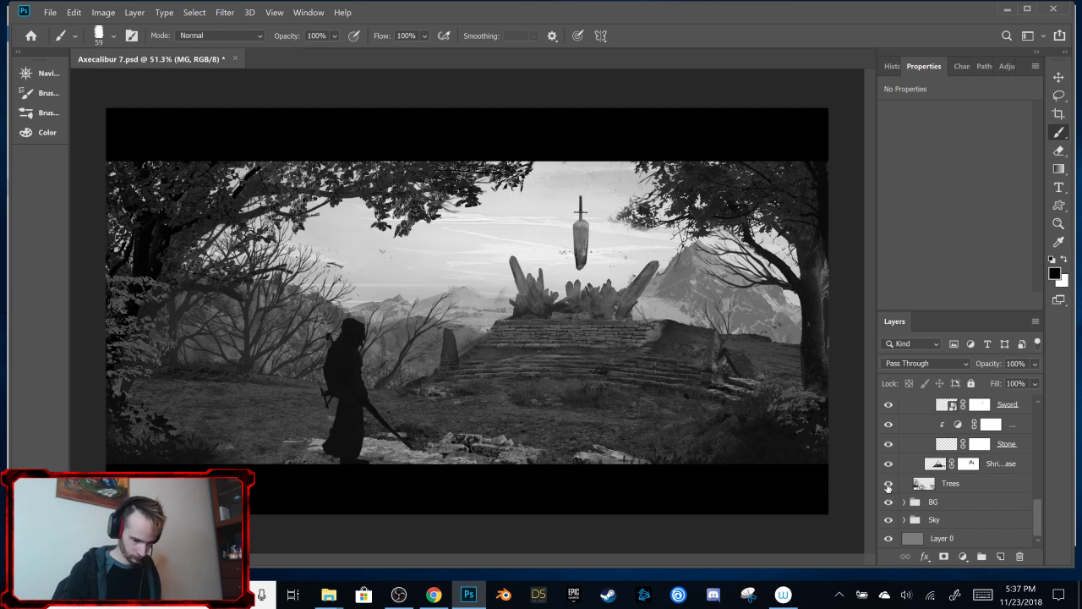
click(889, 484)
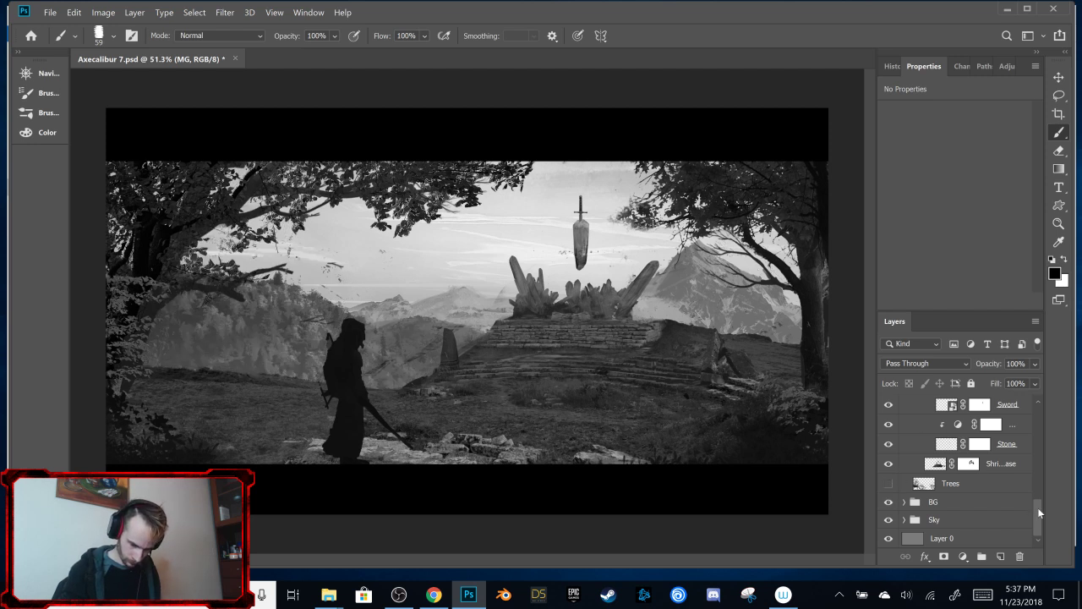
mouse_move(1037, 507)
mouse_down()
mouse_move(1037, 498)
mouse_move(1035, 517)
mouse_move(1034, 498)
mouse_up()
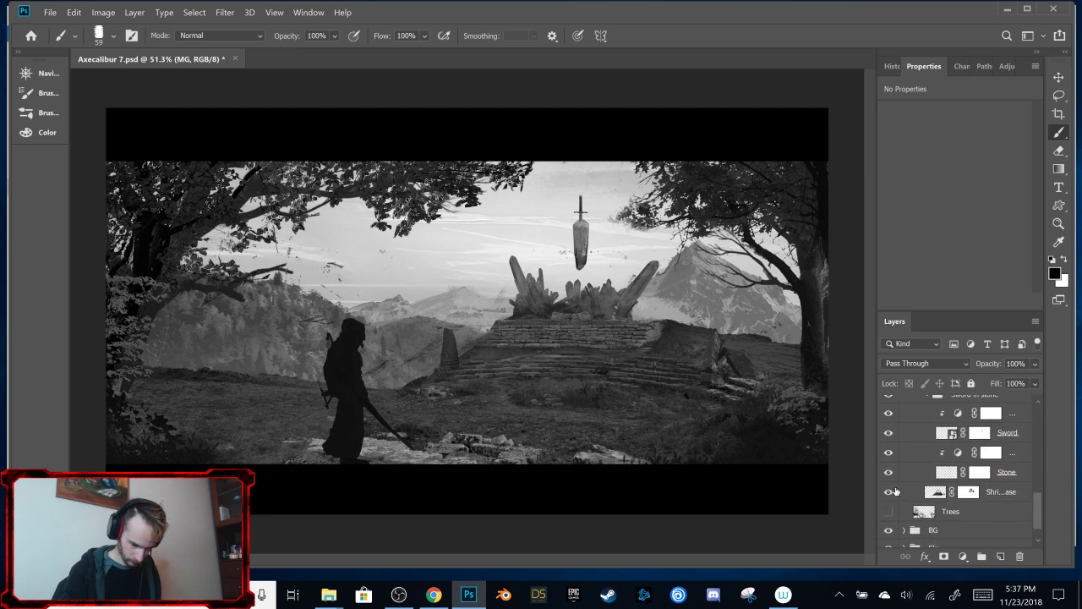
click(889, 491)
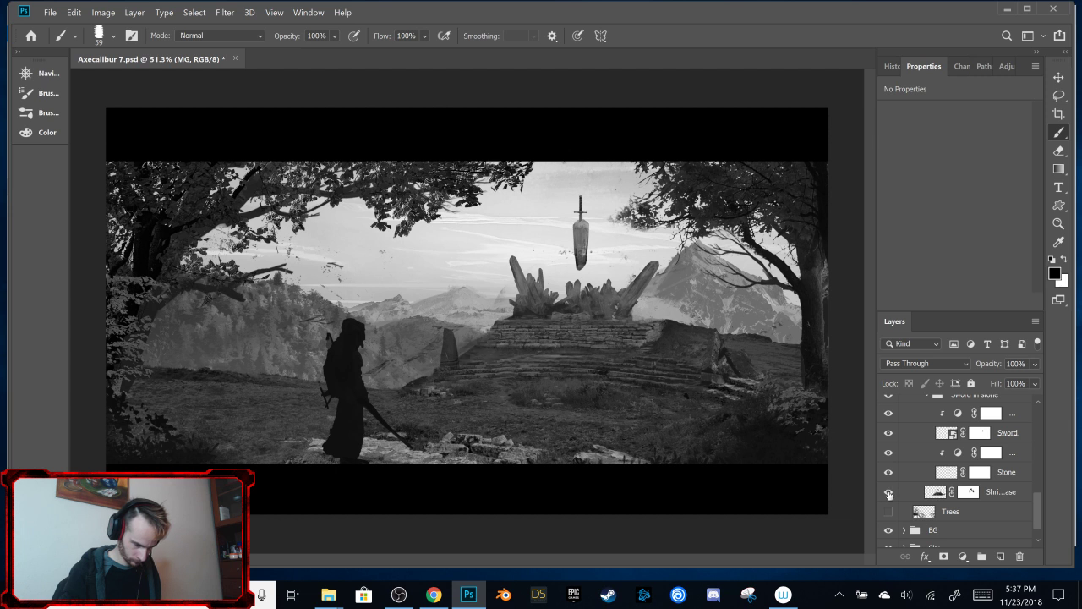
drag(1036, 499, 1029, 431)
Step: Compare the scene with and without the FG group and the lower-corner FG bushes
alt+click(889, 437)
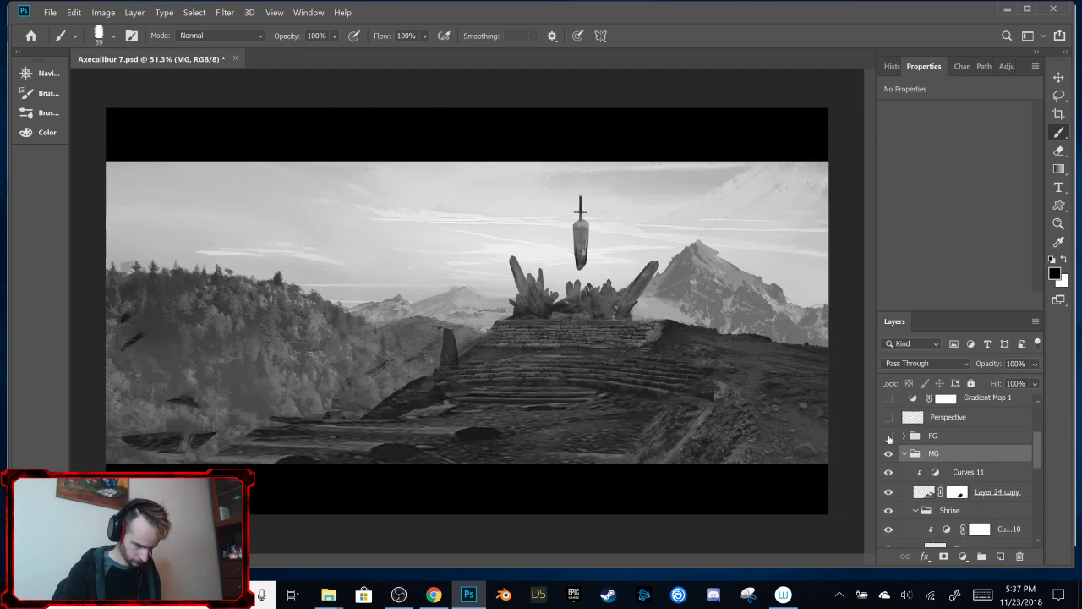
alt+click(889, 437)
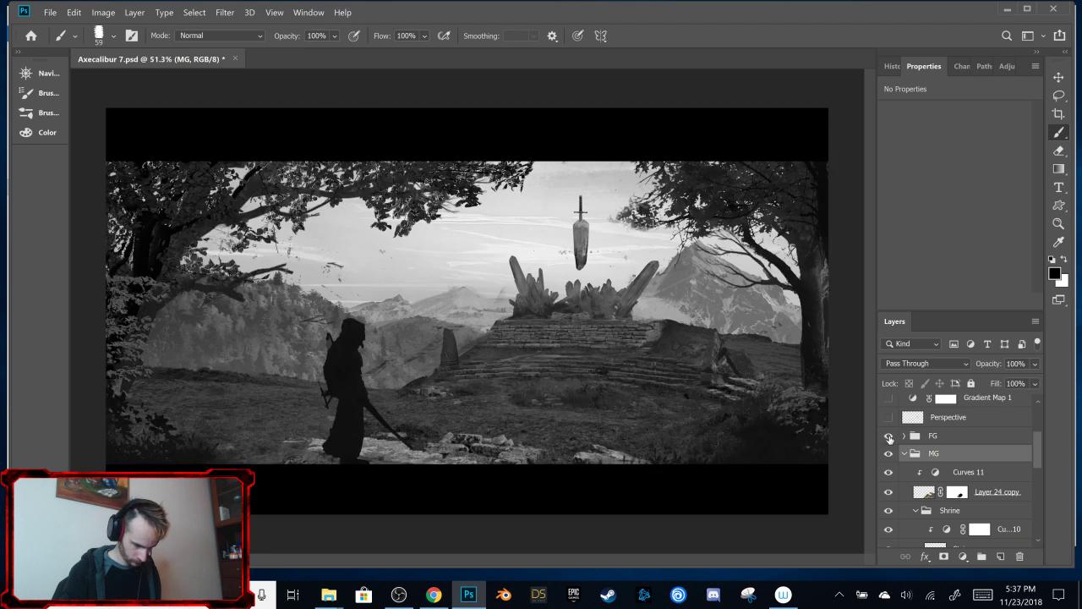
click(904, 437)
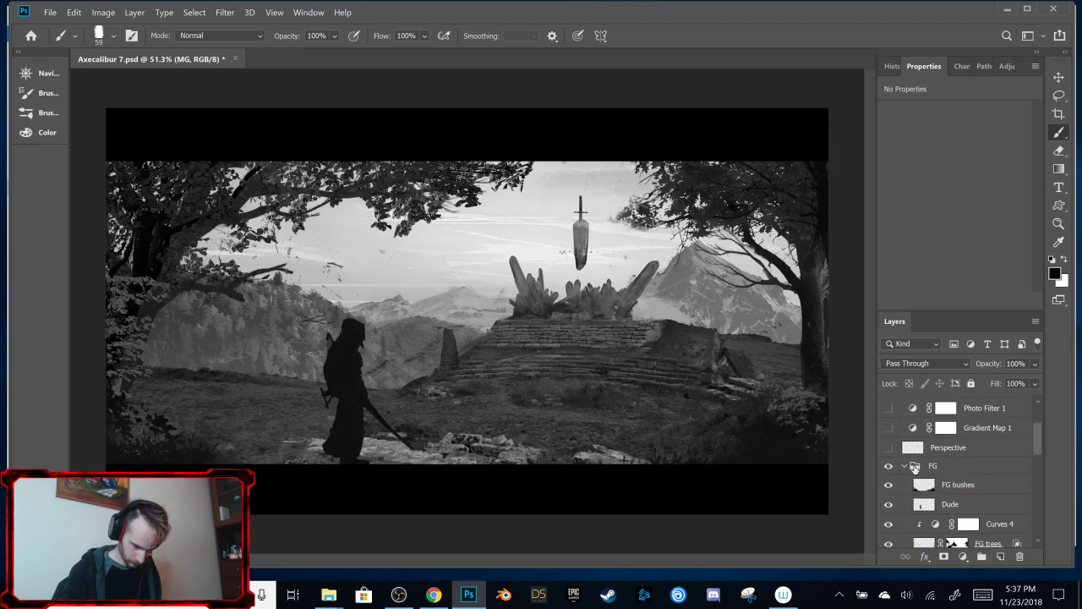
click(890, 466)
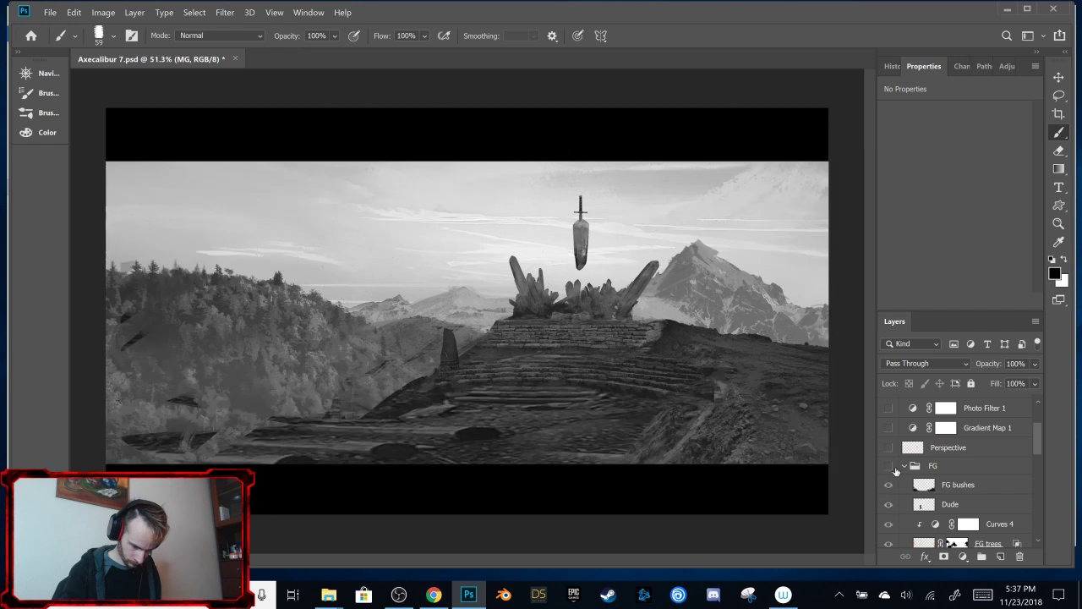
click(889, 466)
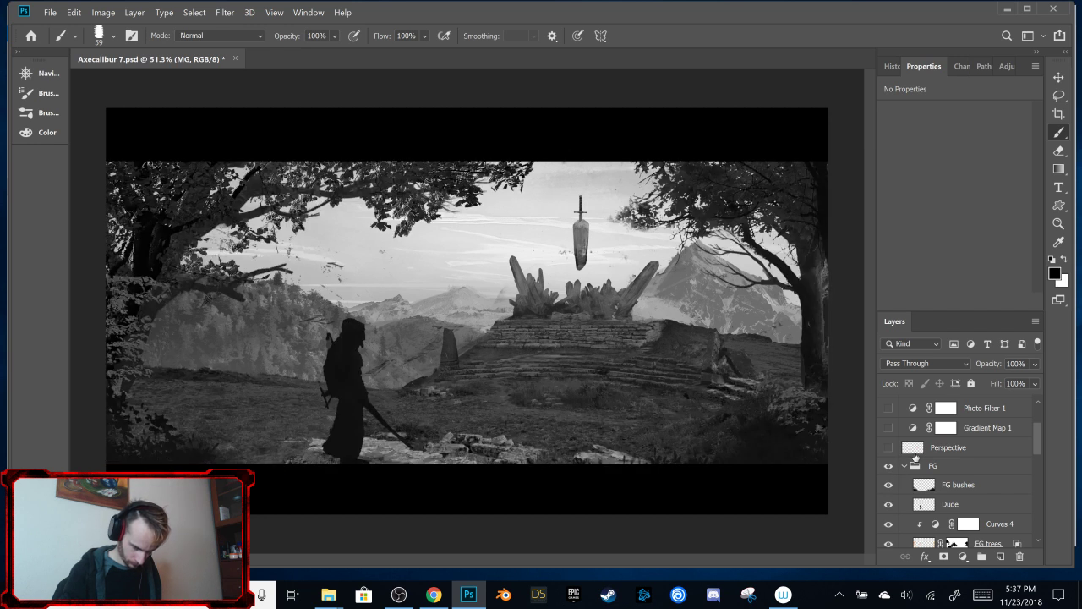
drag(1038, 433, 1036, 439)
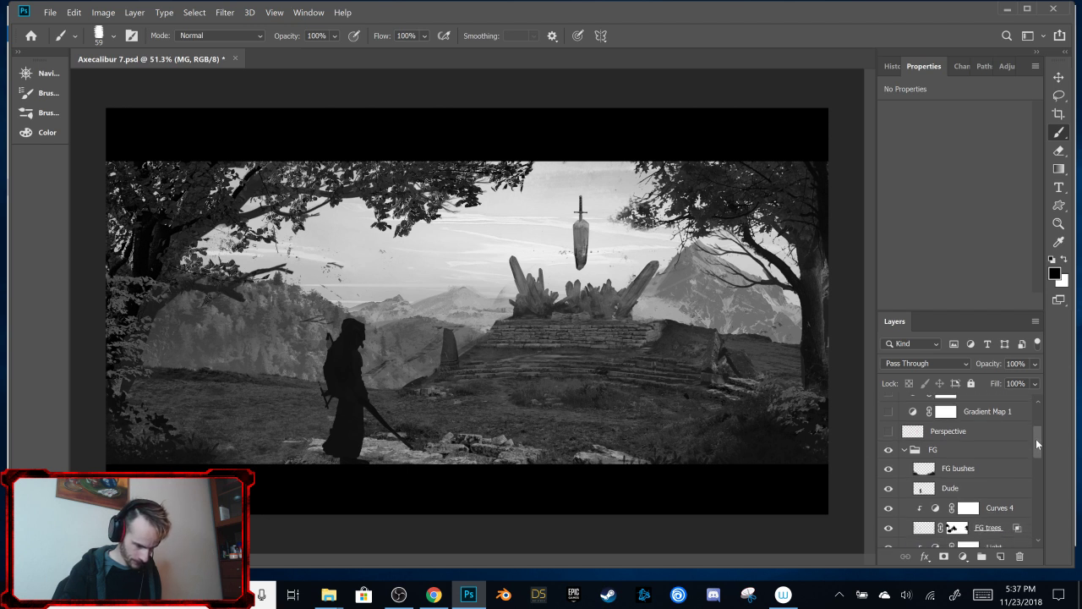
click(889, 469)
click(888, 470)
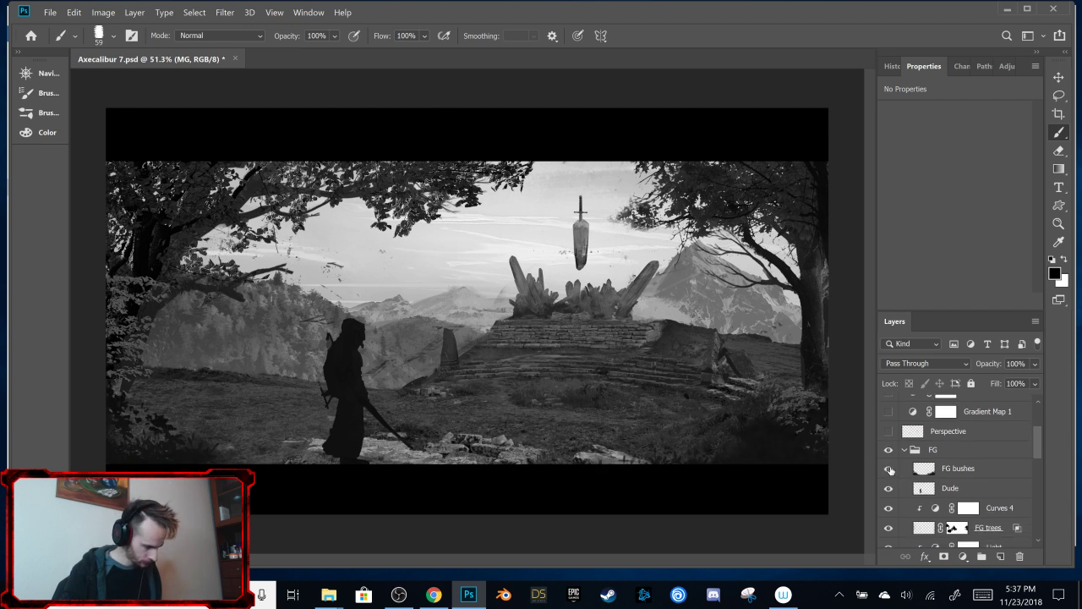
click(889, 469)
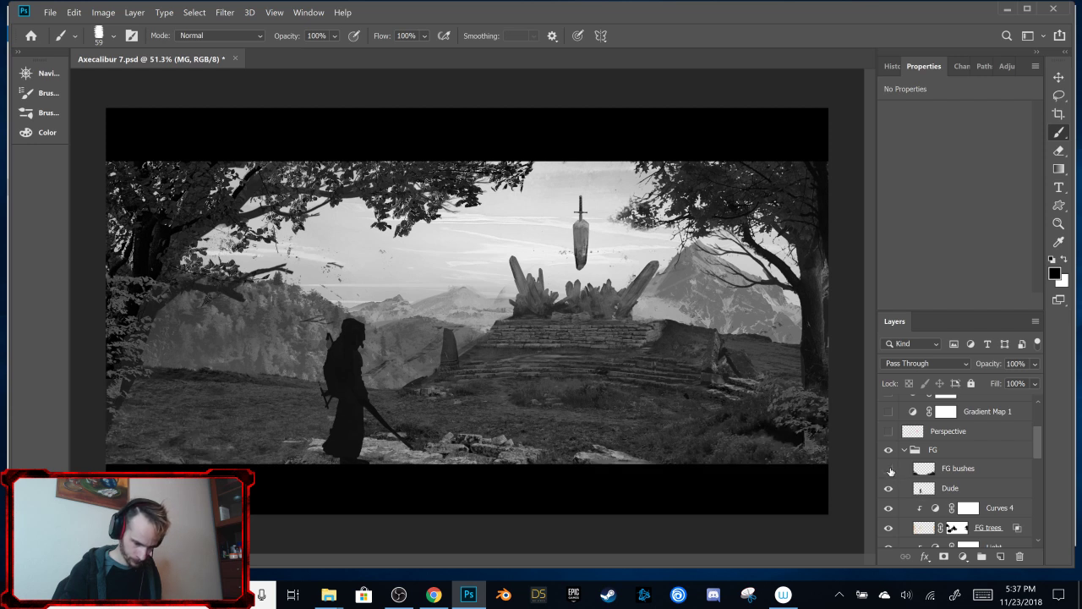
click(889, 469)
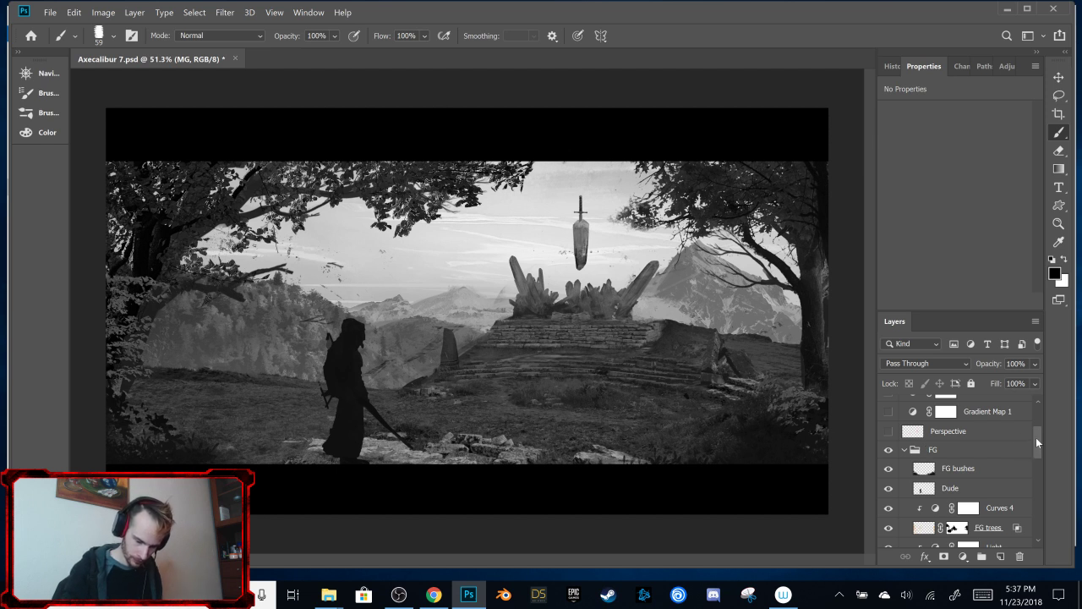
Step: Keep the perspective guides hidden, and compare with and without the Dude figure and Curves 4
click(888, 431)
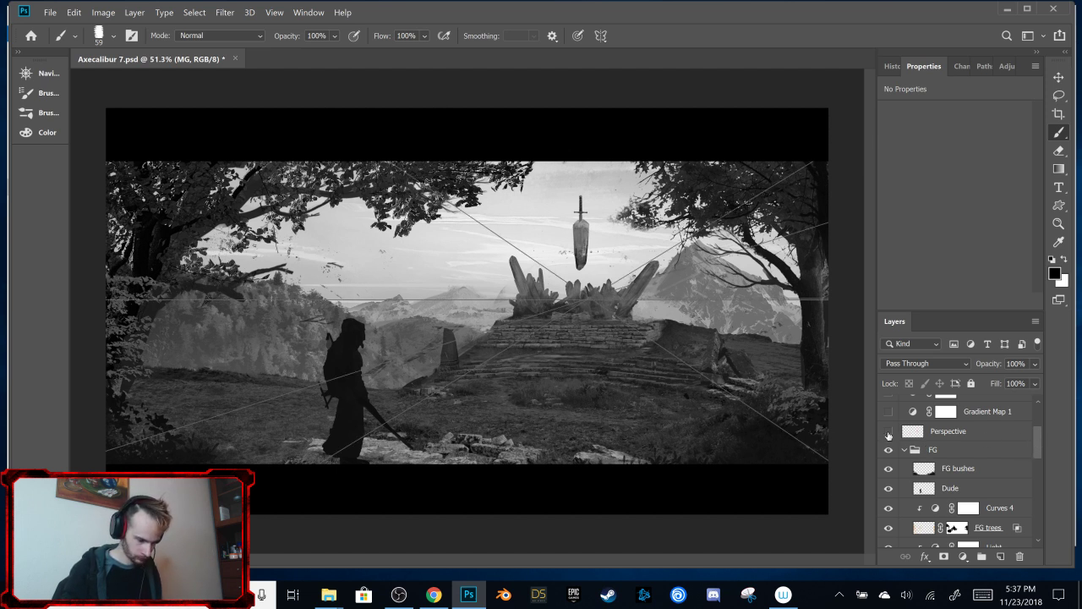
click(888, 433)
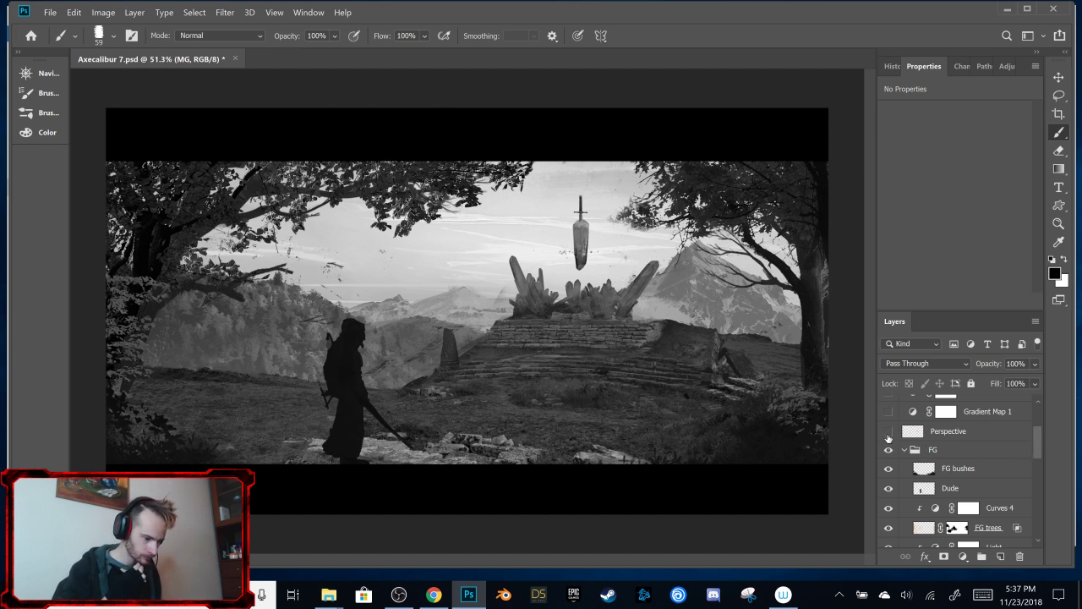
drag(1037, 439, 1034, 450)
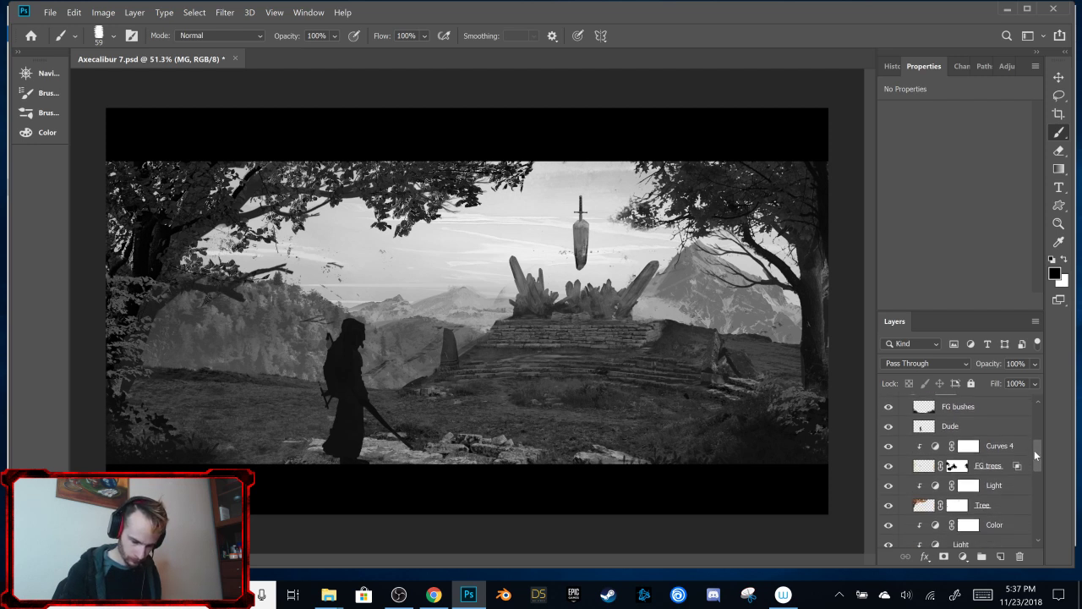
click(888, 428)
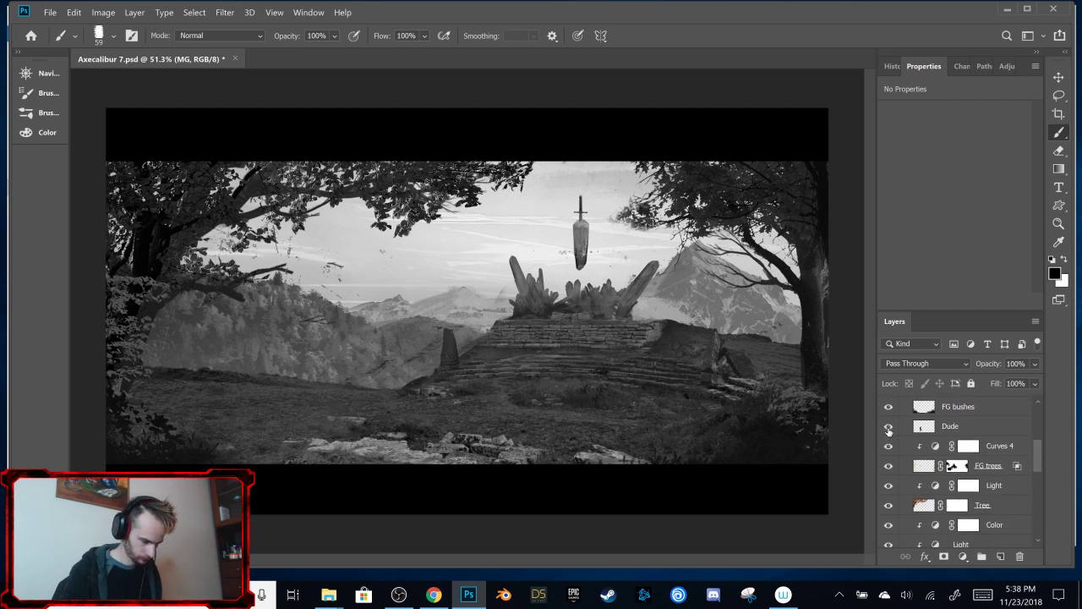
click(888, 429)
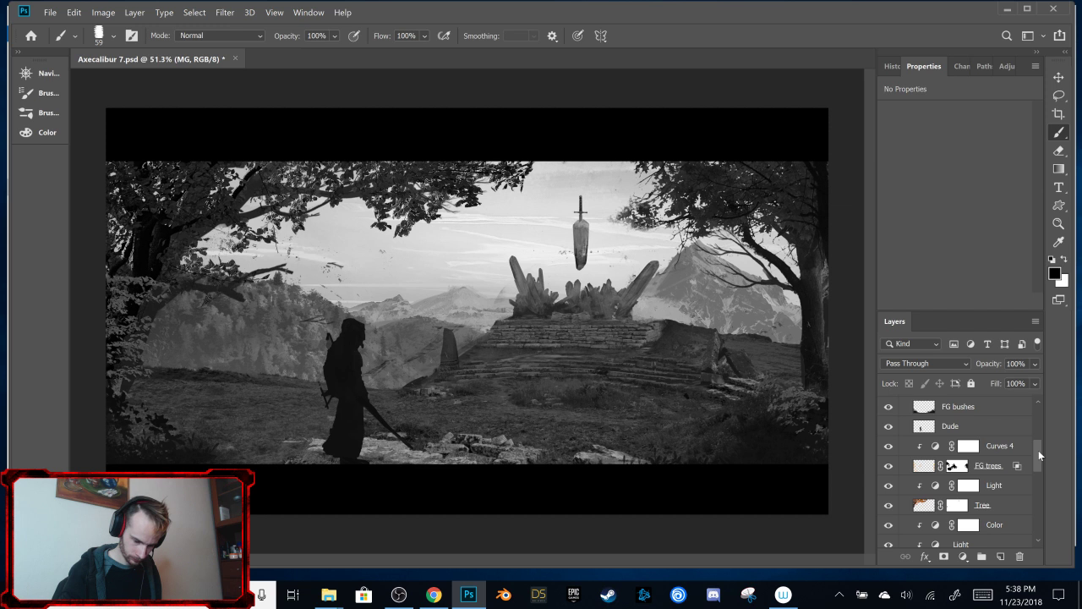
mouse_move(1038, 450)
mouse_down()
mouse_move(1036, 463)
mouse_move(1036, 451)
mouse_up()
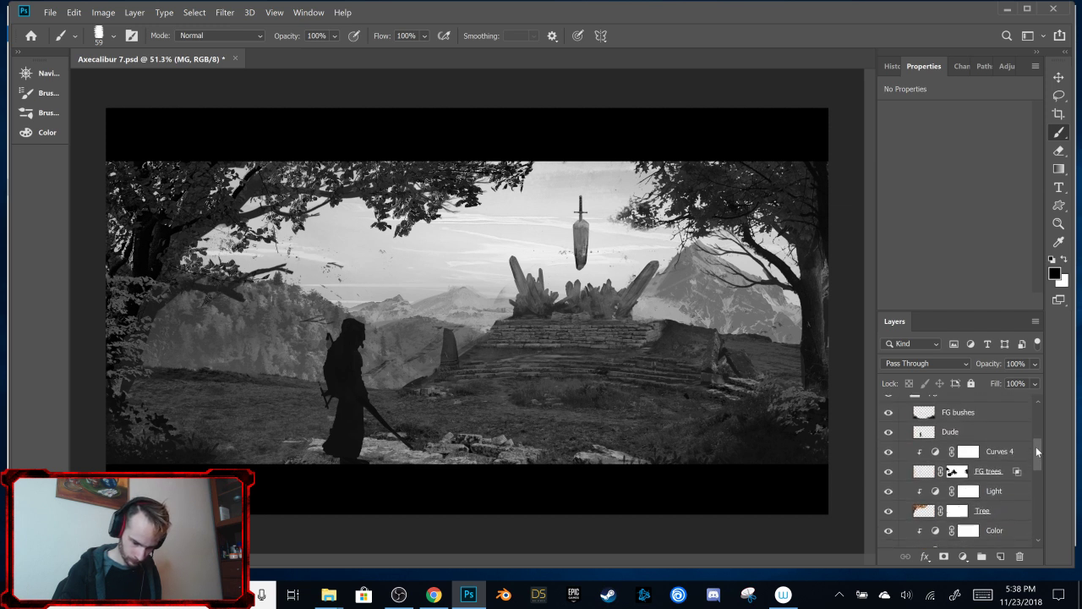
click(888, 452)
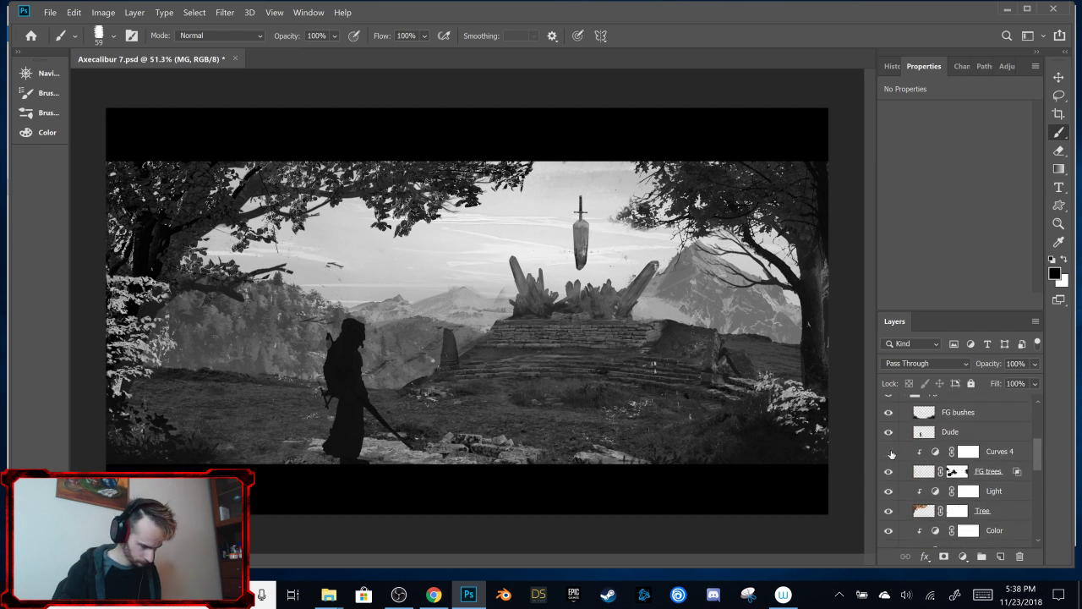
click(889, 452)
Step: Set Curves 4's top endpoint to Output 60 and turn off Black & White 1 for full colour
click(937, 454)
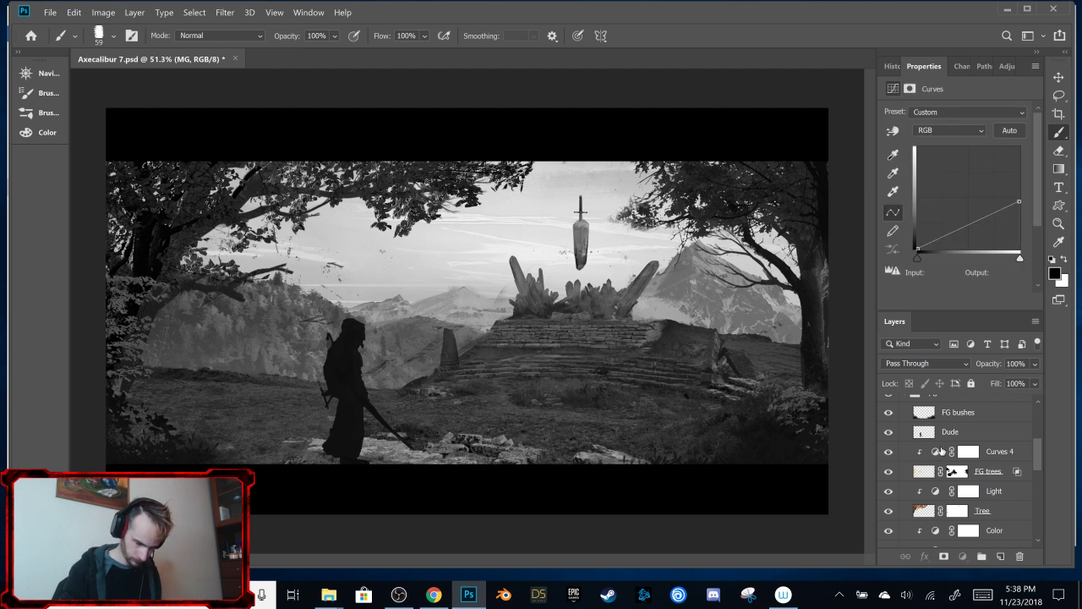
drag(1020, 200, 1022, 235)
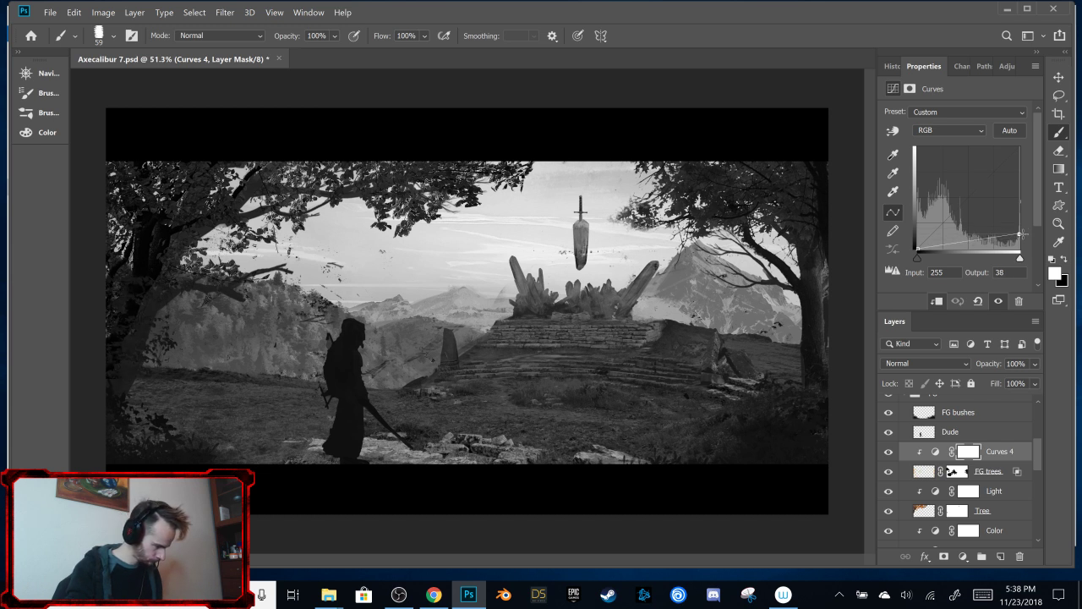
mouse_move(1023, 235)
mouse_down()
mouse_move(1022, 224)
mouse_move(1023, 246)
mouse_up()
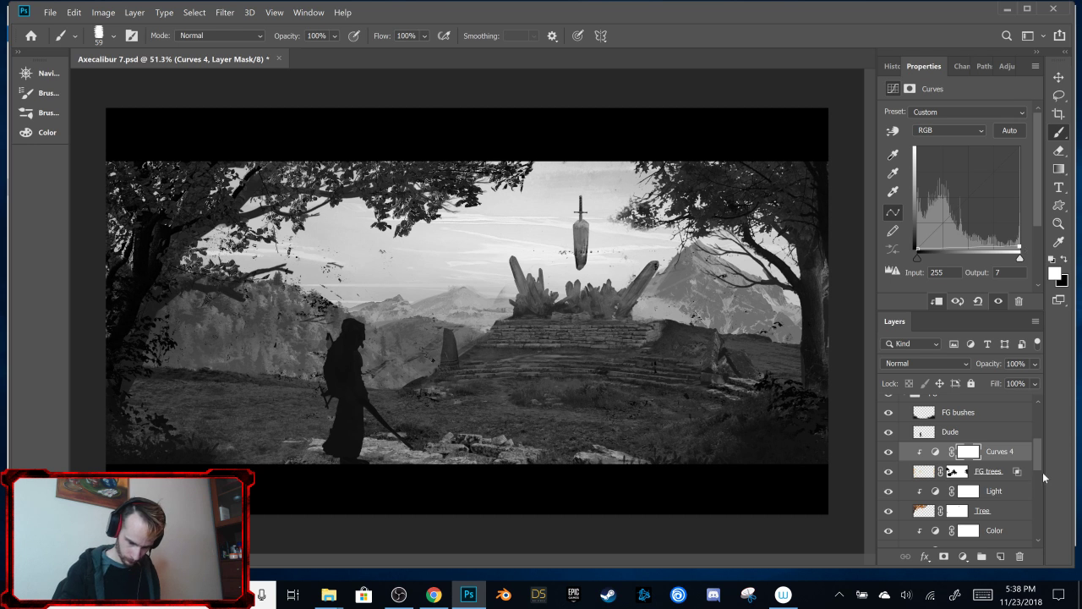
drag(1043, 471, 1033, 442)
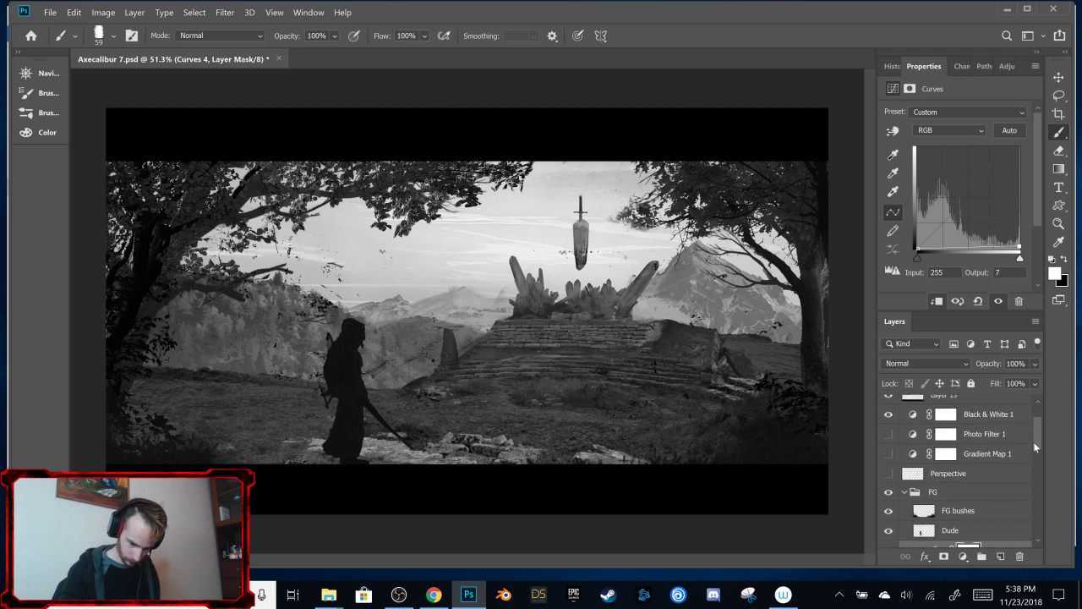
click(889, 414)
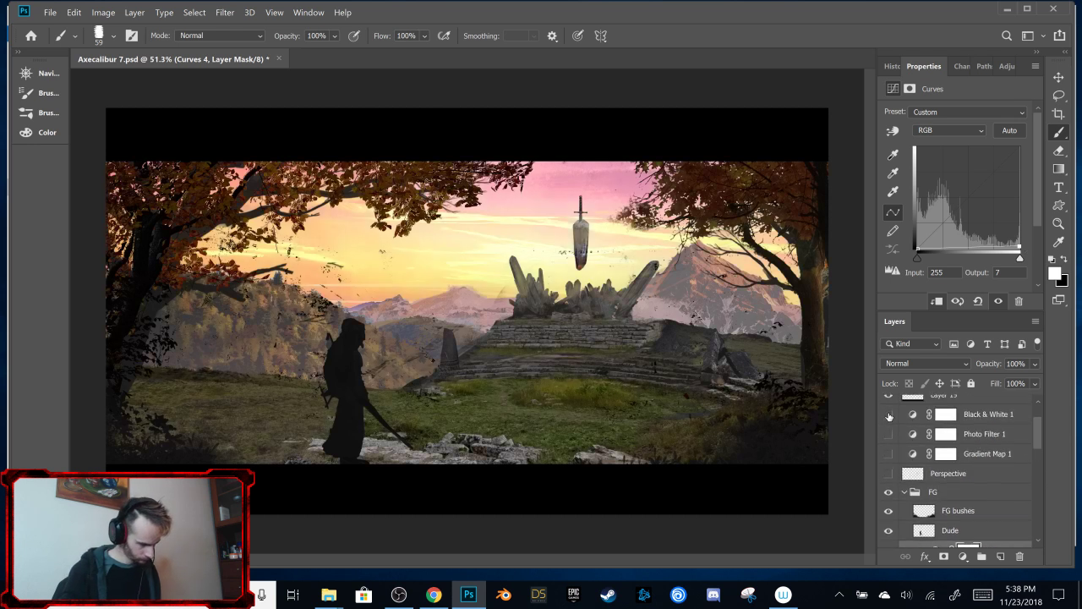
click(888, 414)
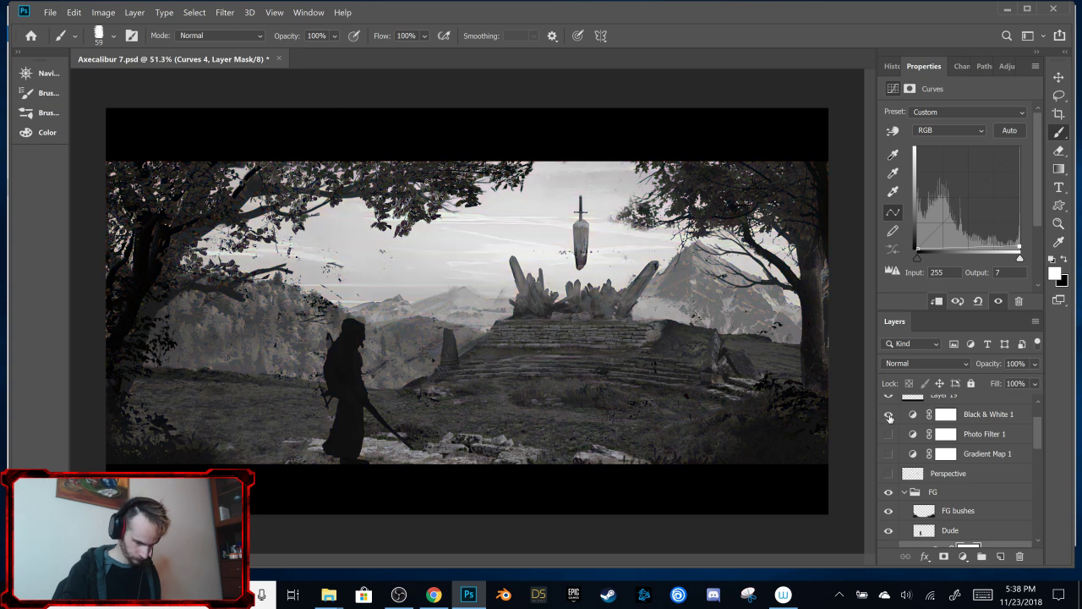
click(889, 415)
drag(1020, 241, 1024, 224)
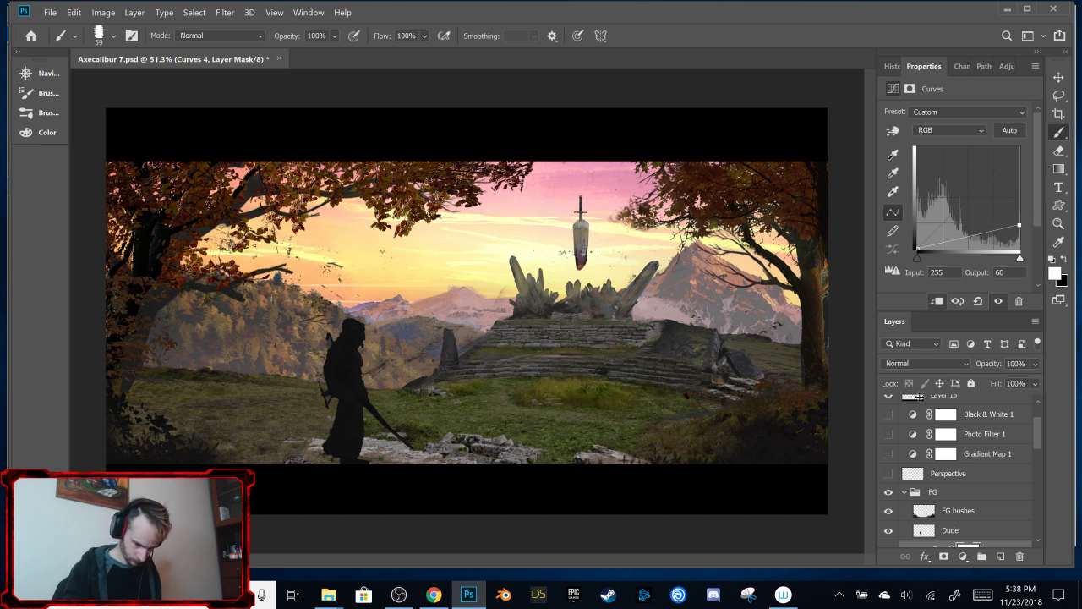
Step: Compare the scene without the FG trees and Tree layers, leaving FG trees hidden
drag(1040, 434, 1038, 453)
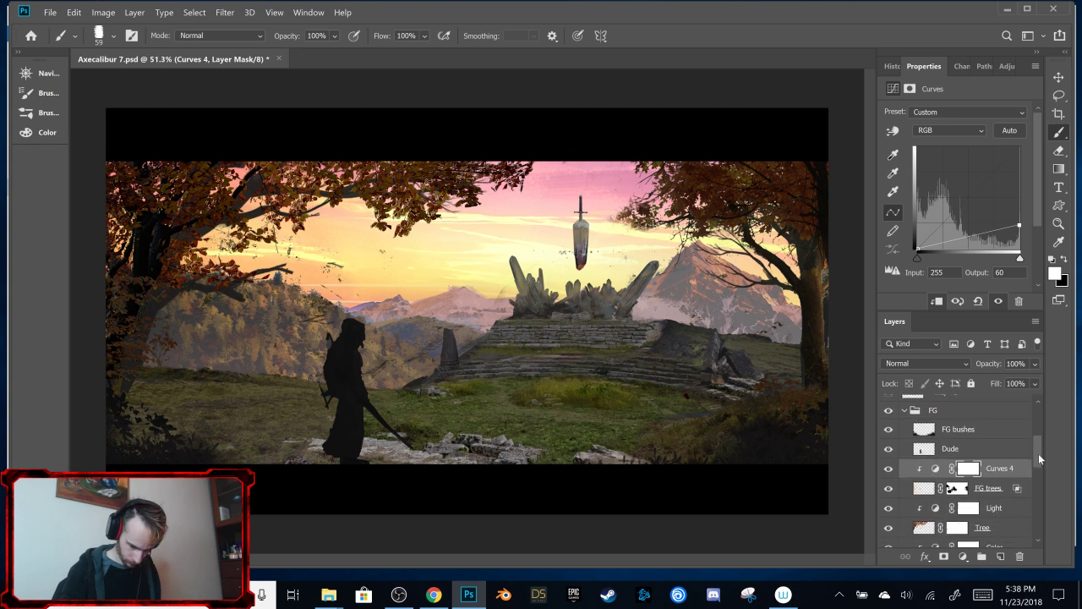
click(888, 481)
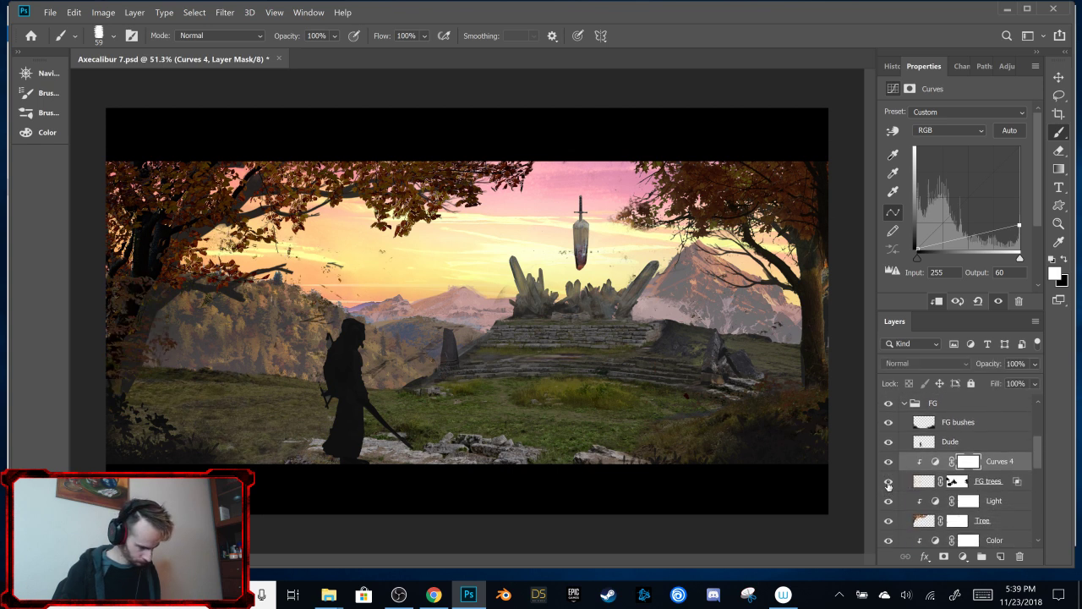
click(888, 482)
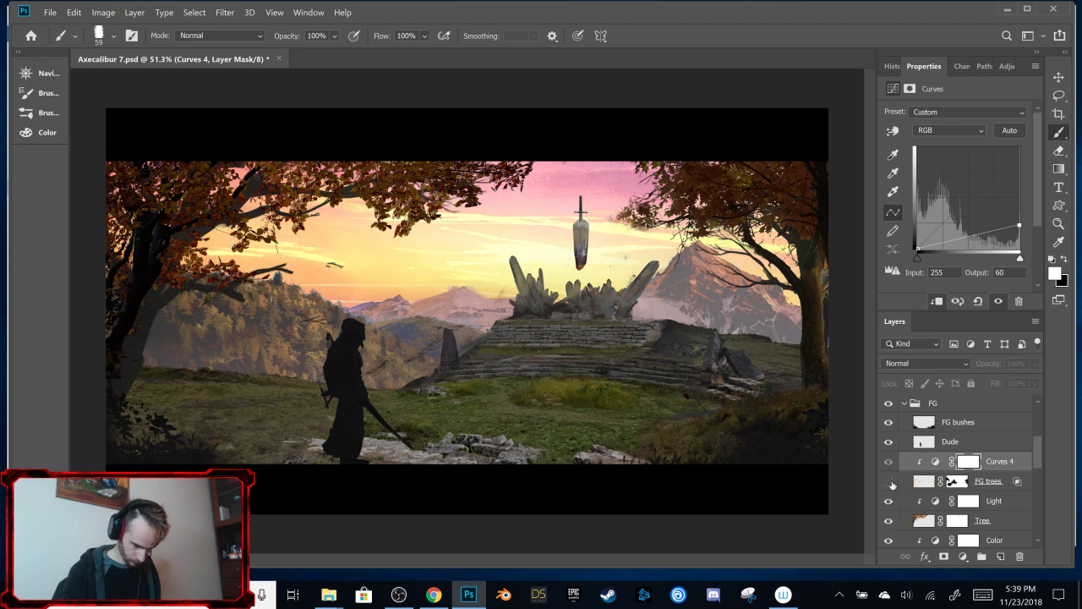
click(888, 481)
click(889, 481)
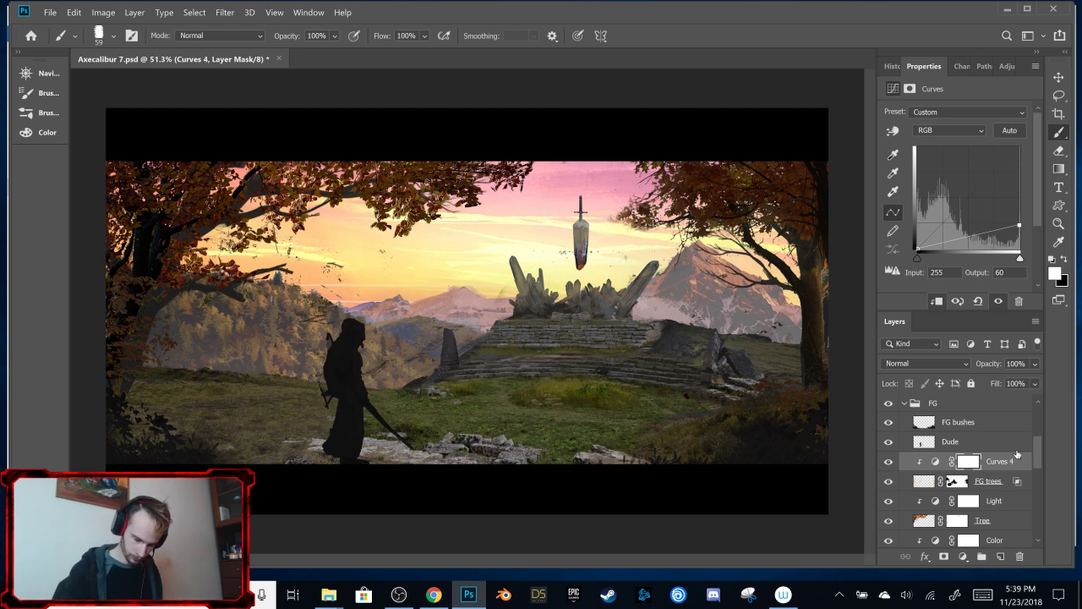
scroll(1038, 463, down, 1)
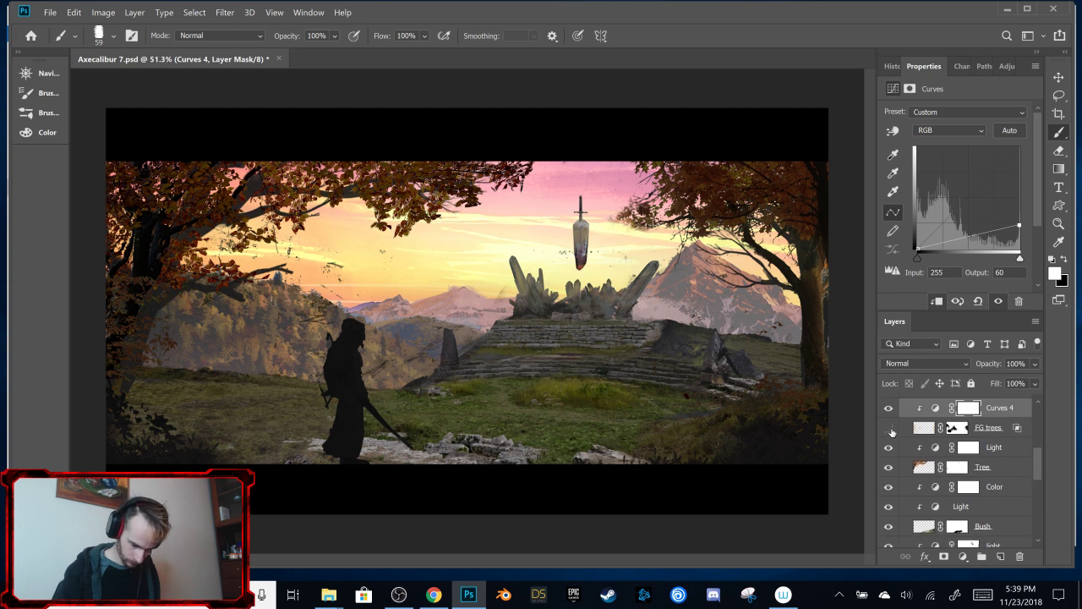
click(888, 427)
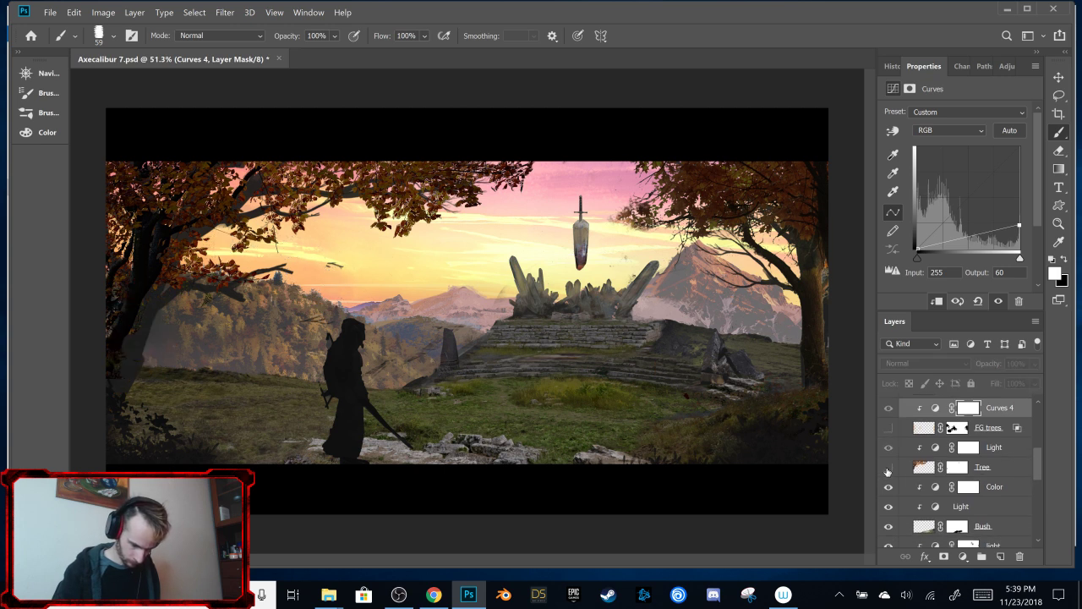
click(888, 467)
click(888, 468)
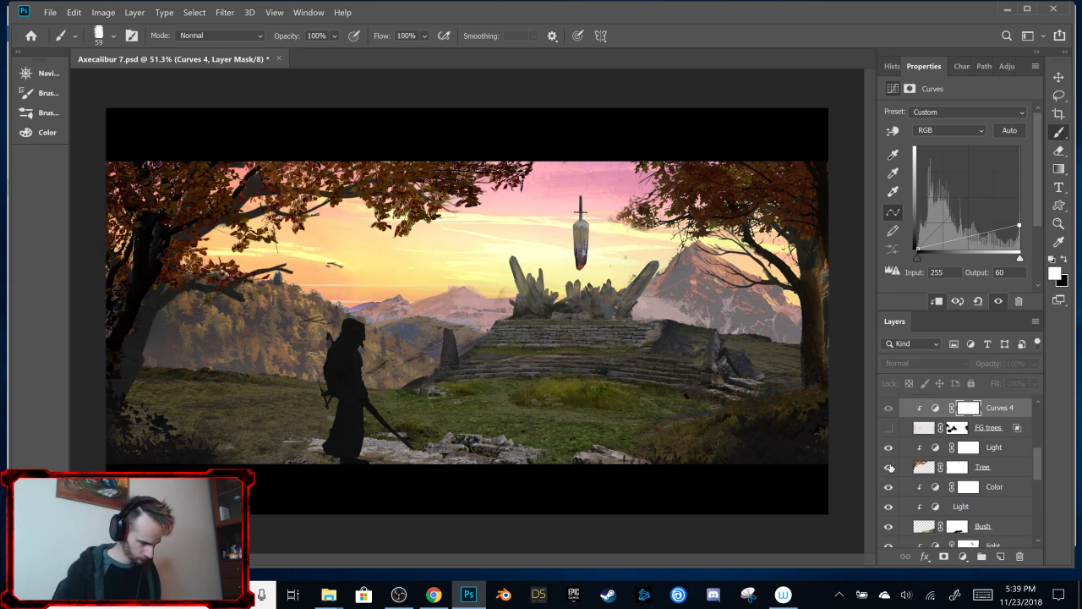
Step: Reshape the tree's Light curve endpoints and add a lowered point at Input 121/Output 27
click(997, 447)
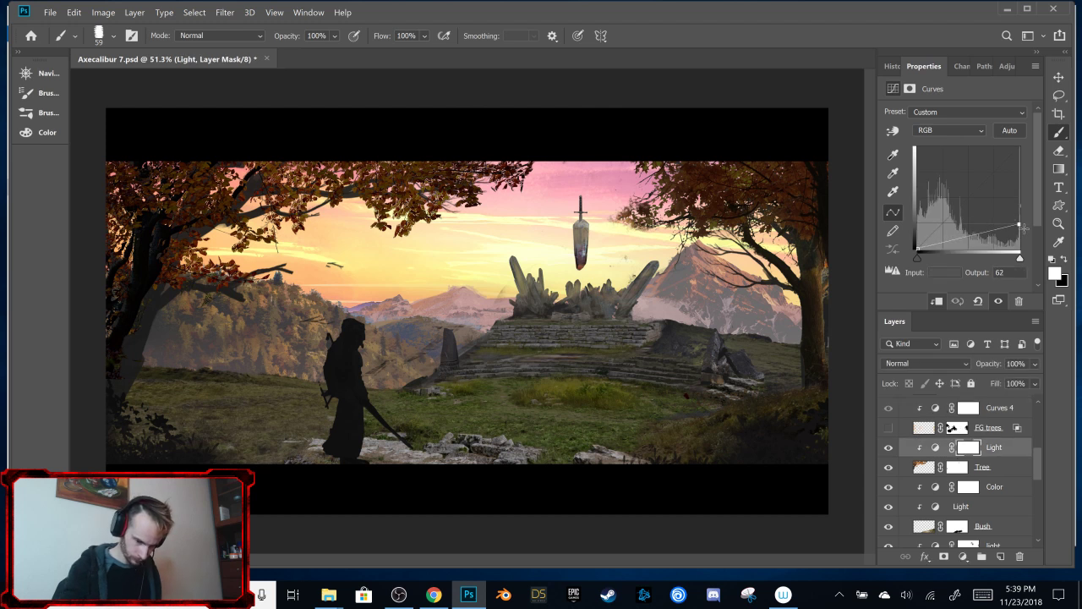
drag(1022, 226, 1022, 230)
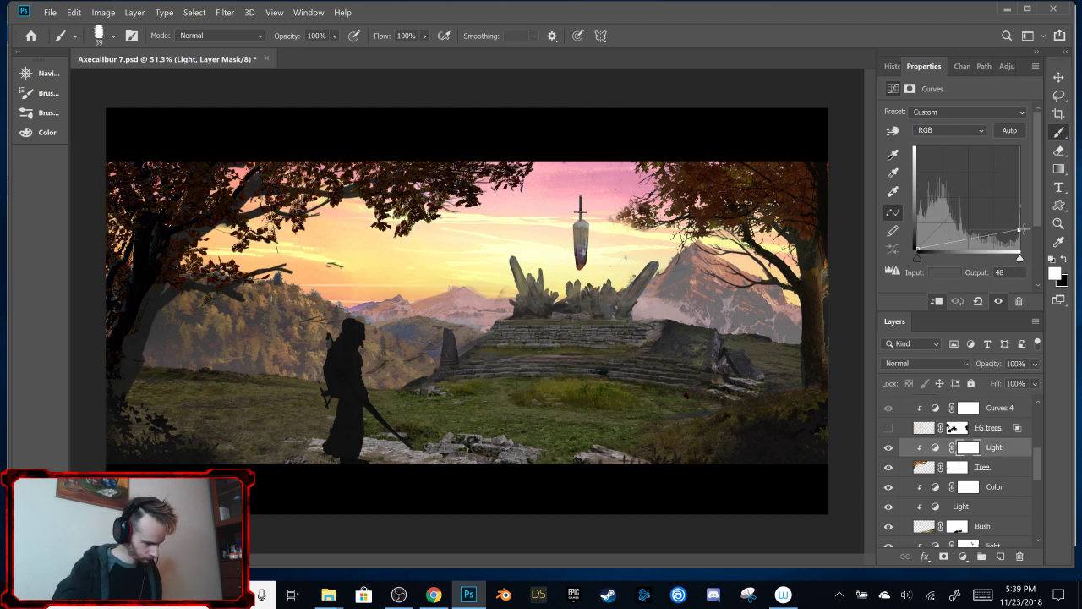
drag(1023, 230, 1028, 224)
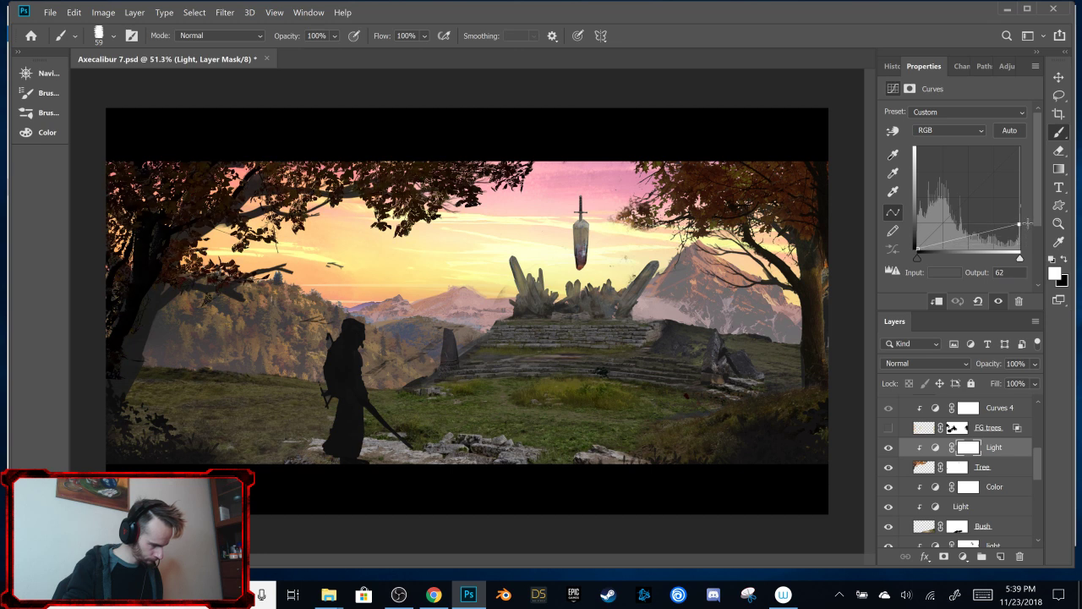
drag(917, 250, 966, 238)
click(942, 238)
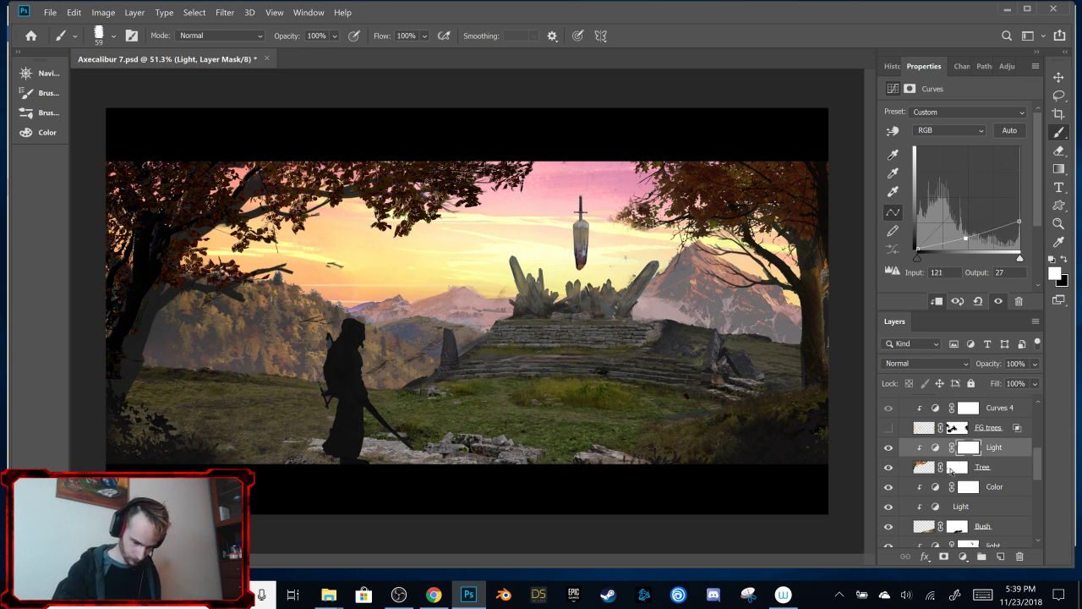
Step: Show the FG trees layer again after a quick hidden comparison
click(887, 428)
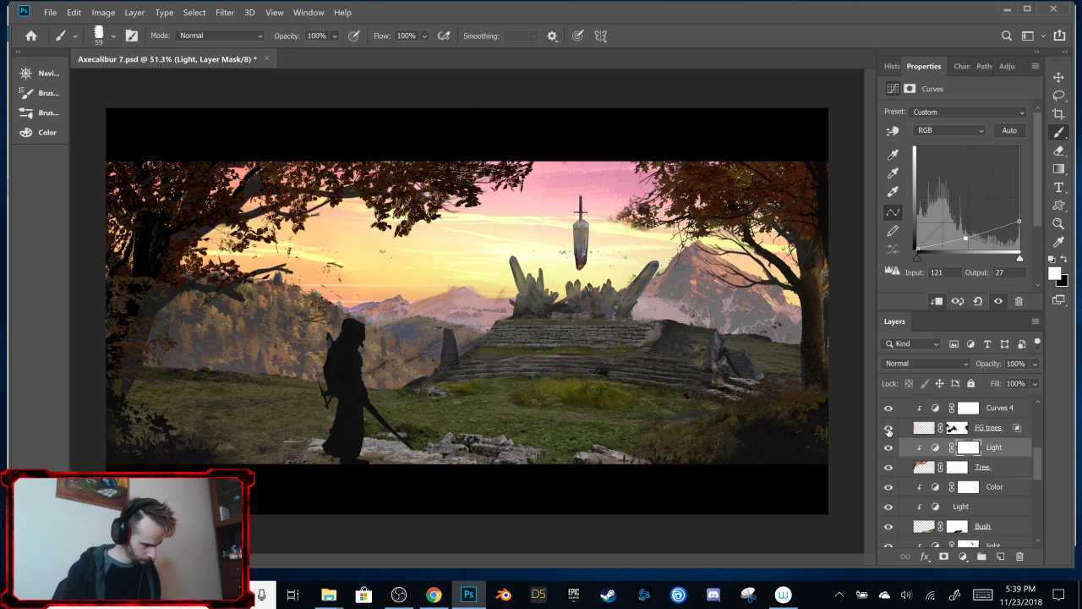
click(888, 429)
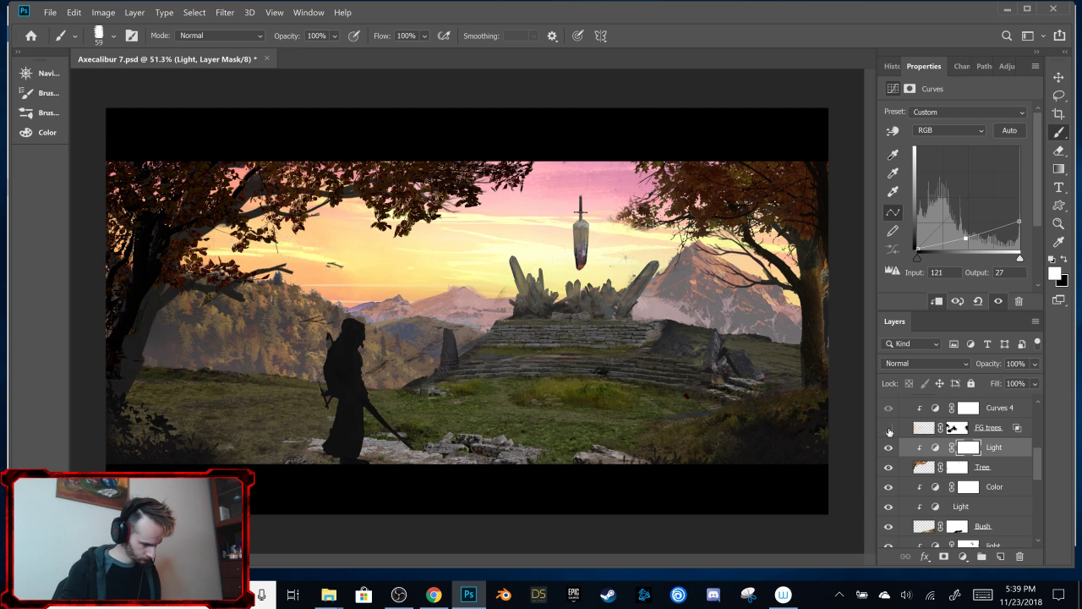
click(887, 429)
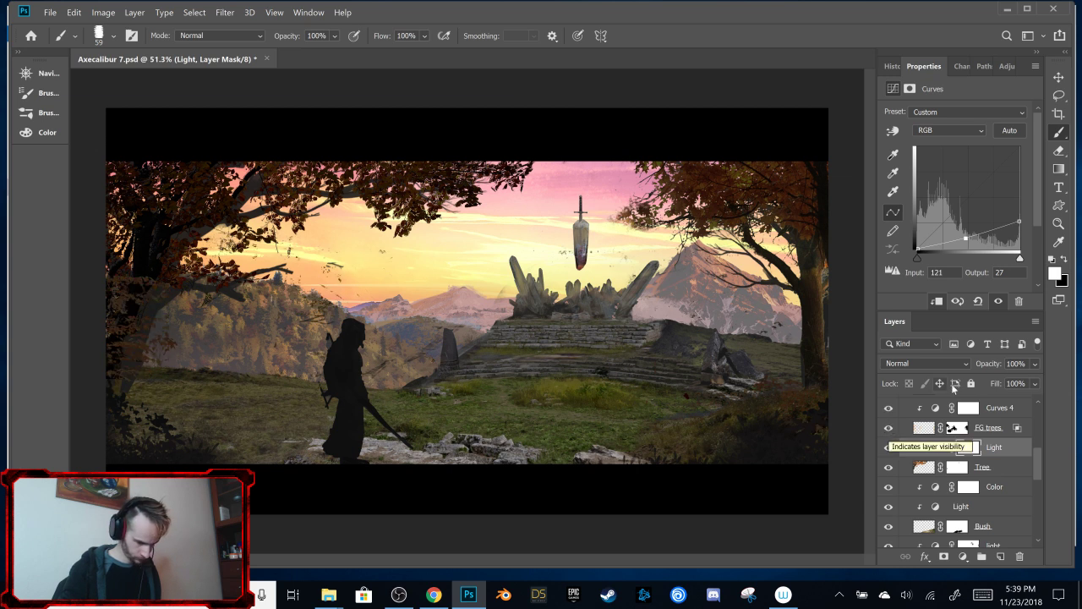
Step: Target the Tree mask with a 175 px eraser brush and black as painting colour
click(956, 468)
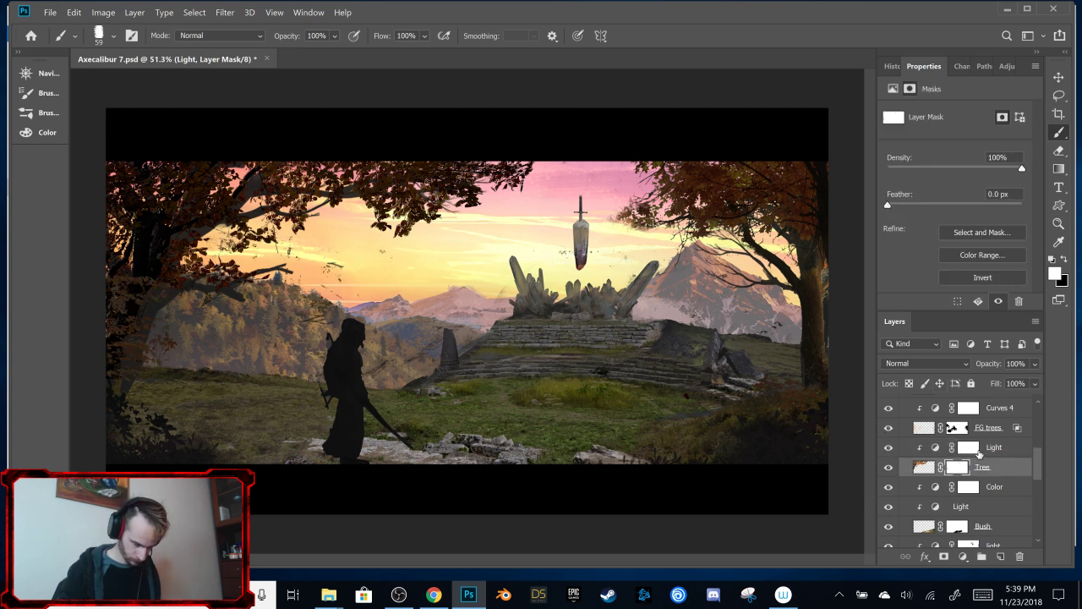
key(e)
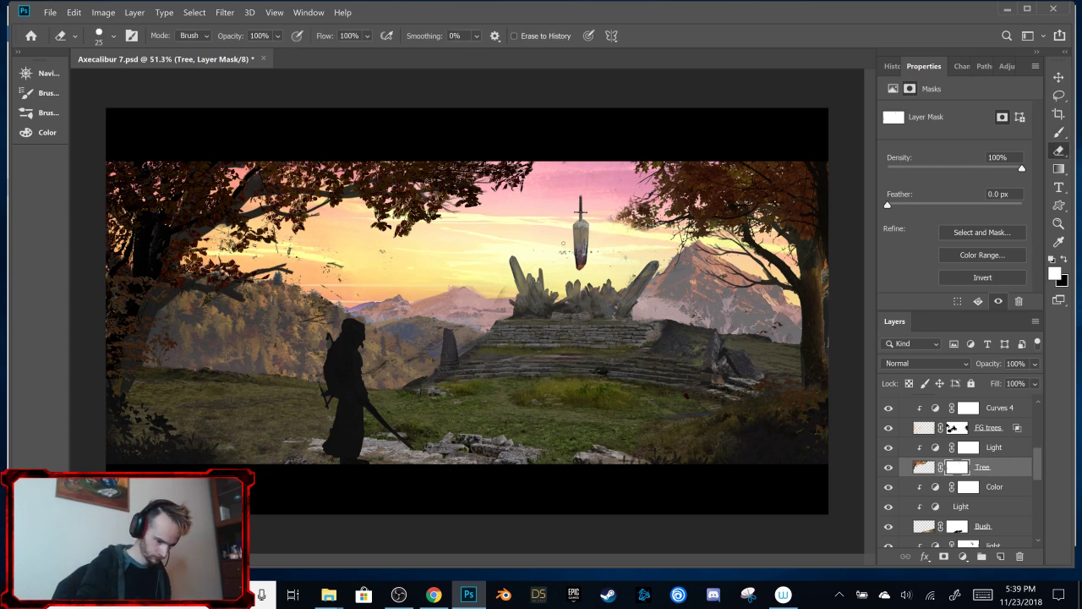
right_click(584, 198)
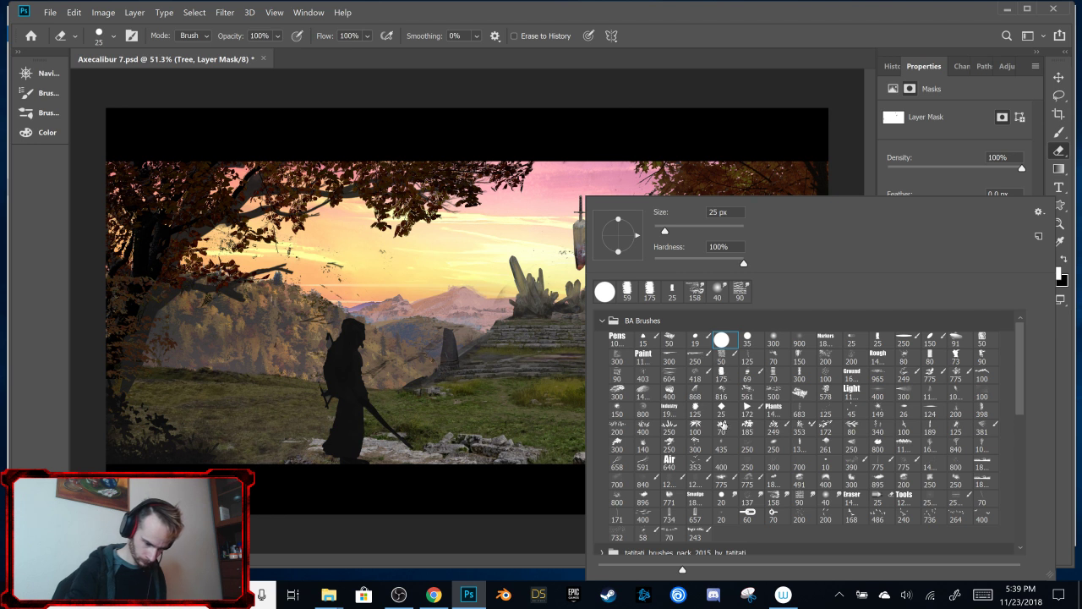
click(721, 374)
key(Return)
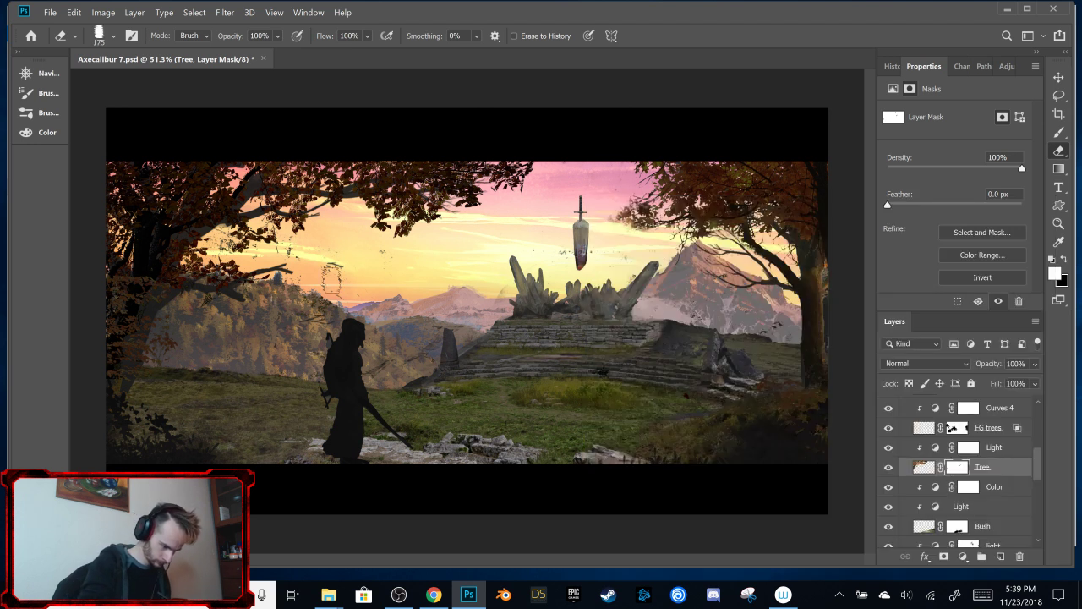
key(x)
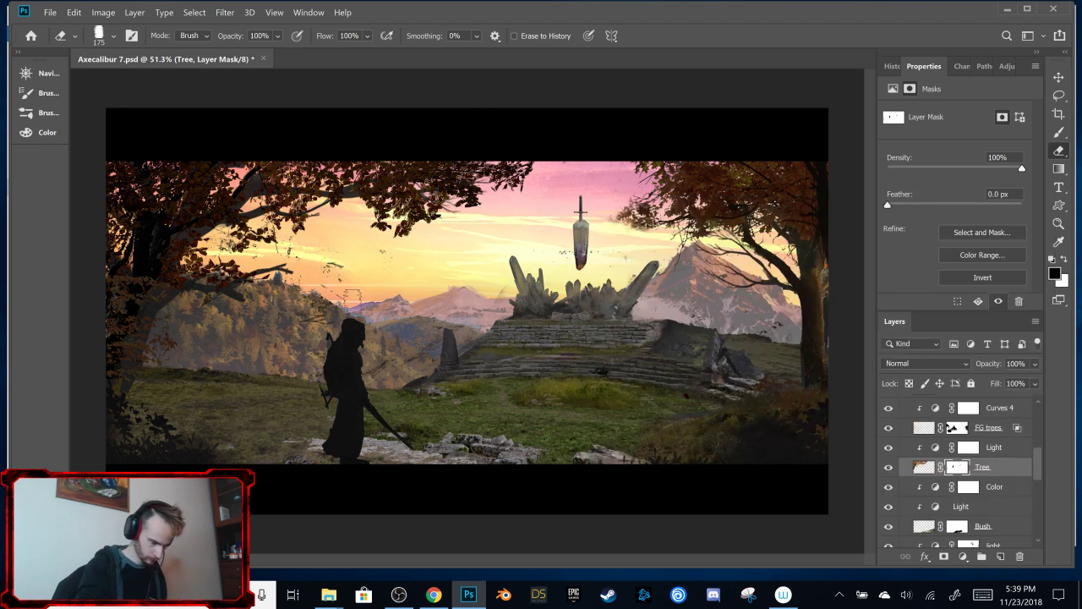
Step: Erase part of the FG trees mask near the cloaked figure using white
click(888, 468)
click(888, 468)
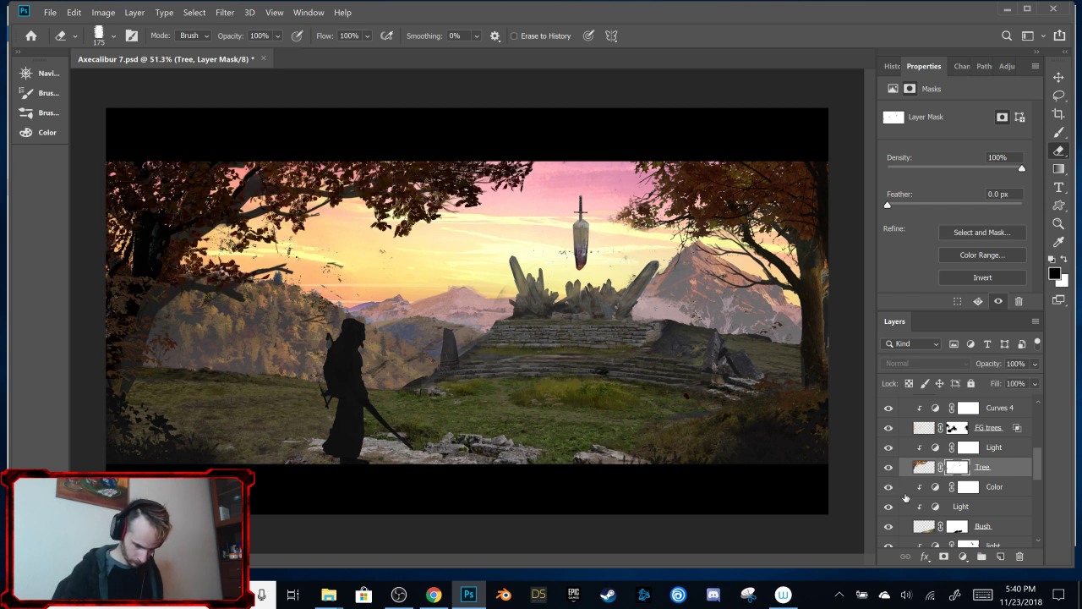
click(952, 429)
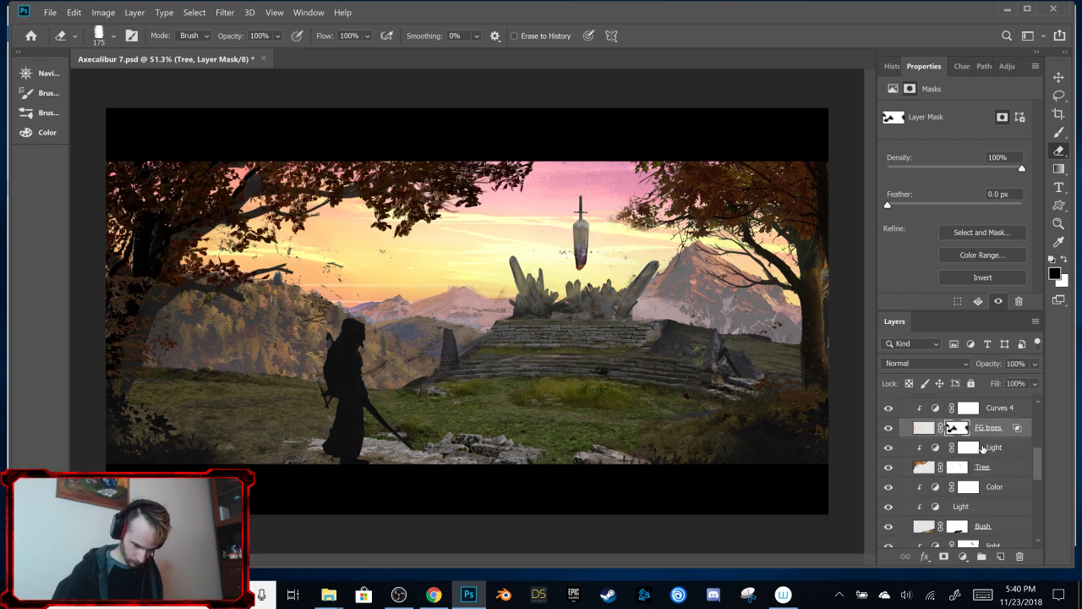
click(889, 428)
click(889, 428)
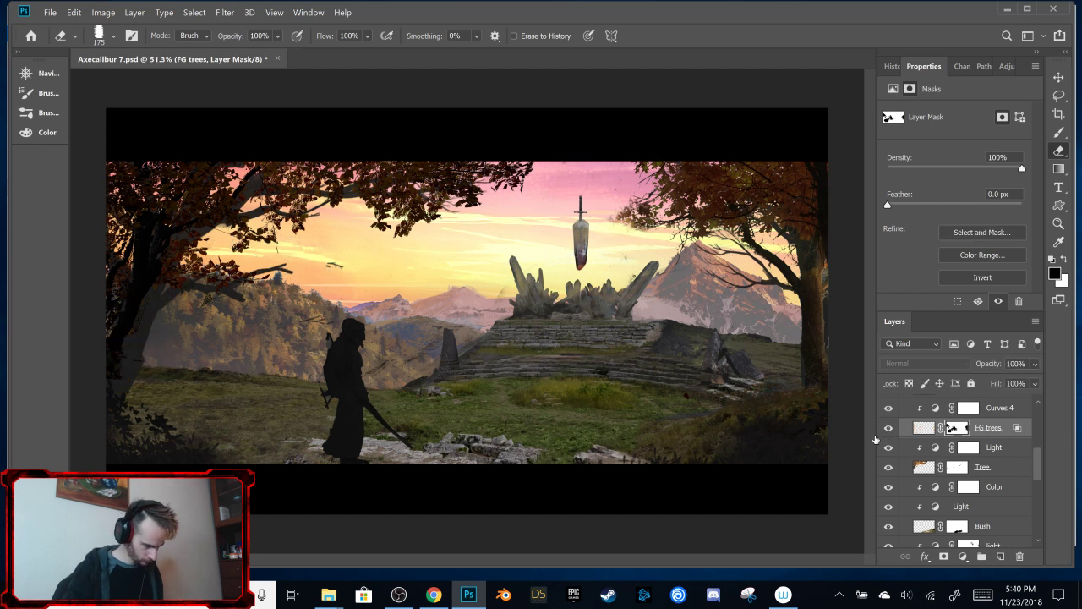
key(x)
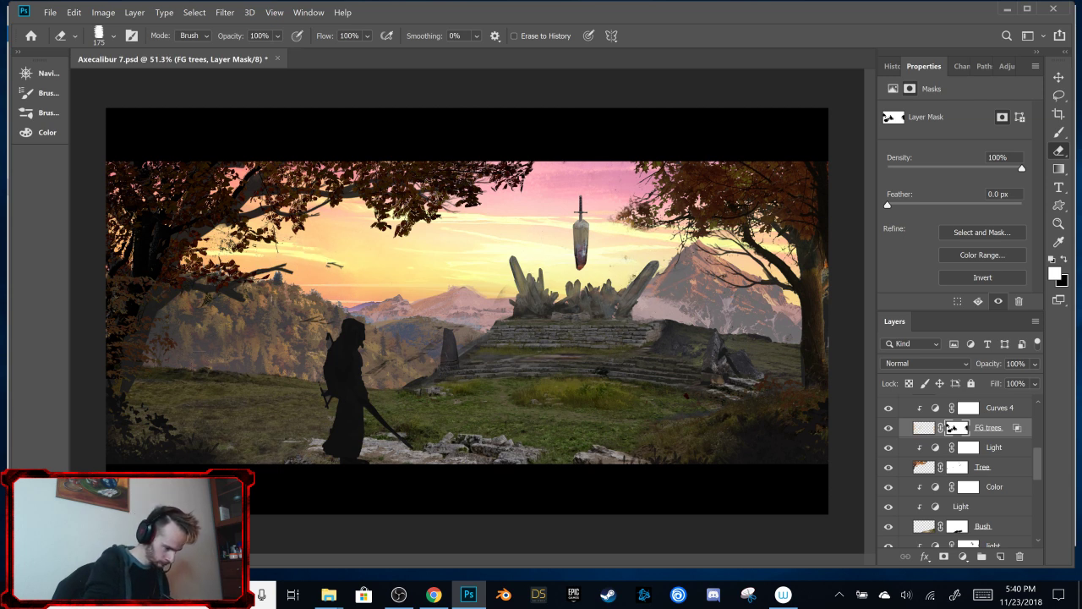
click(364, 380)
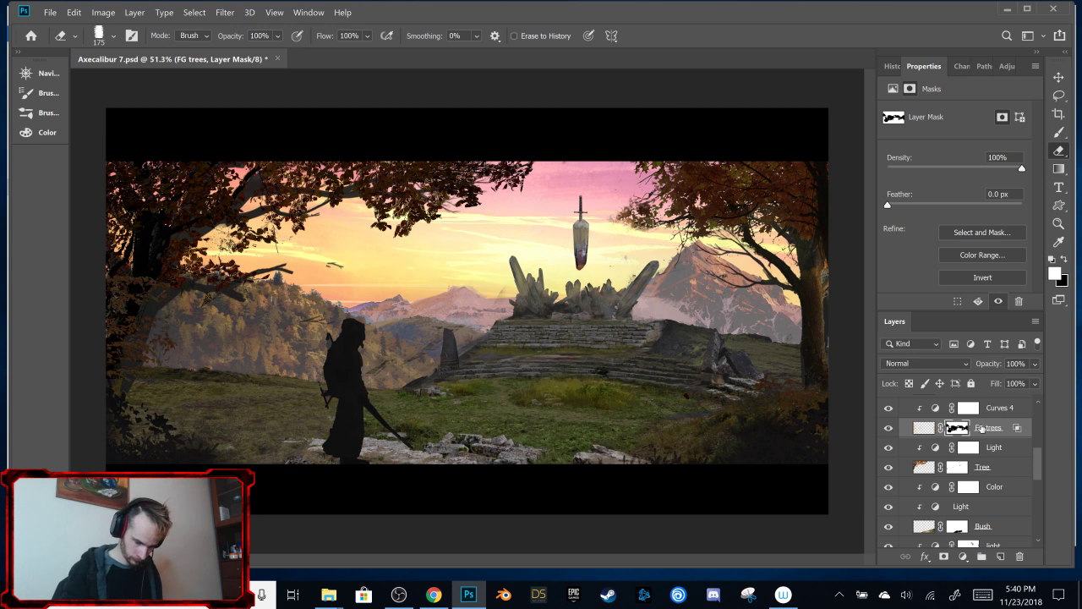
Step: Check the result by toggling the FG trees, Tree and lower-right Bush layers
click(888, 428)
click(889, 428)
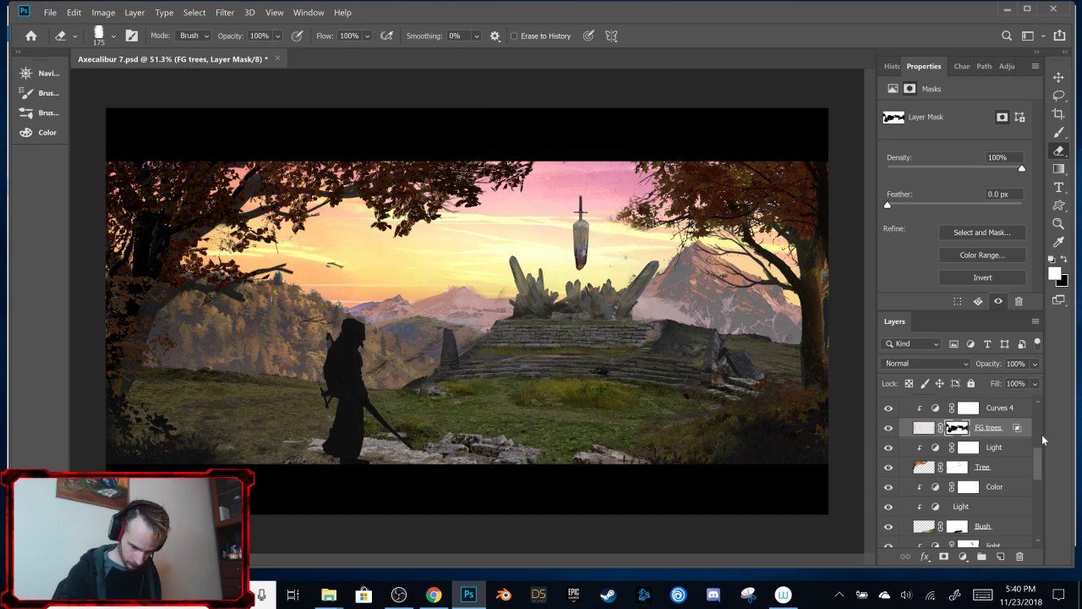
click(889, 468)
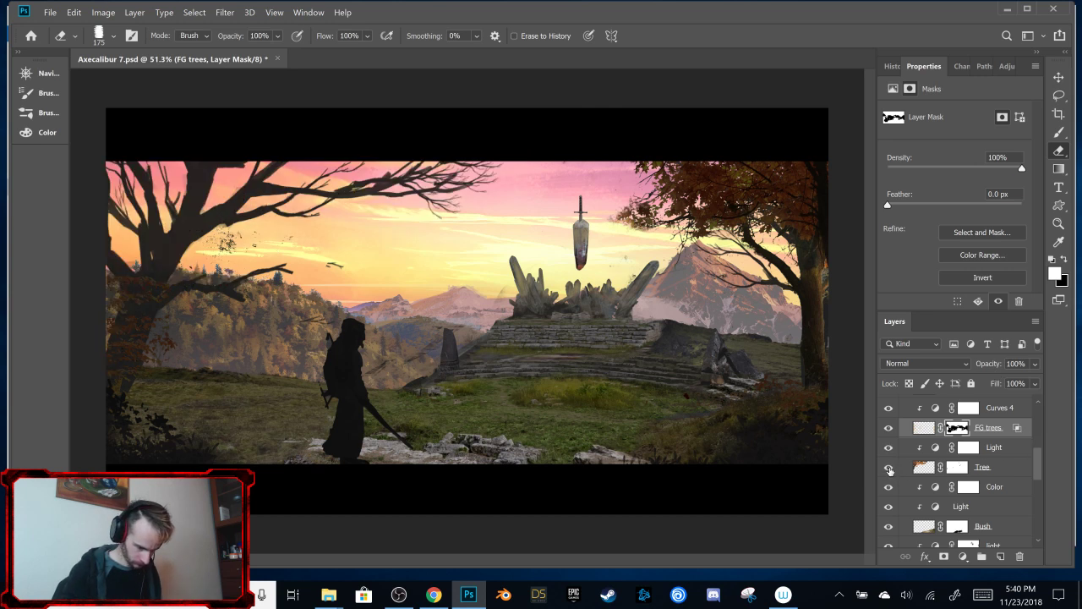
click(889, 467)
scroll(1033, 468, down, 1)
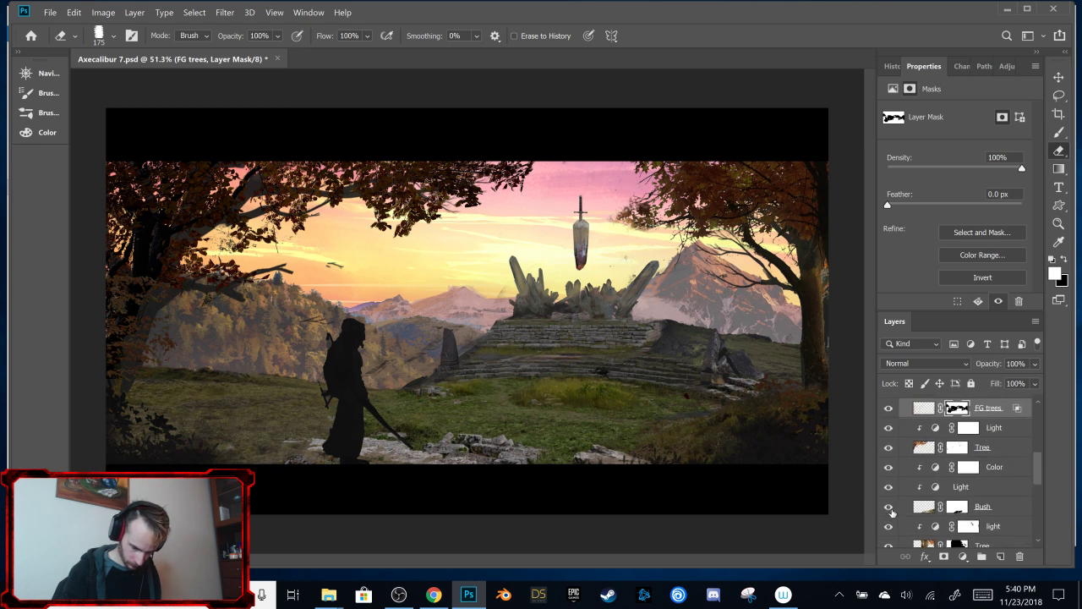
click(891, 508)
click(890, 508)
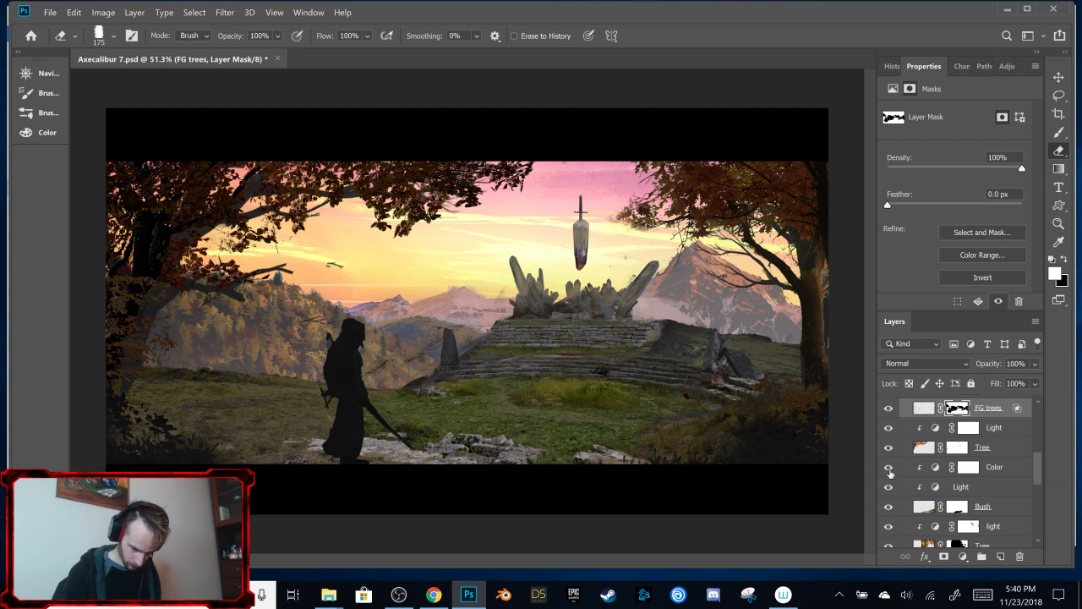
Step: Darken the lower-right bush by lowering the Light curve's top-right point
click(936, 469)
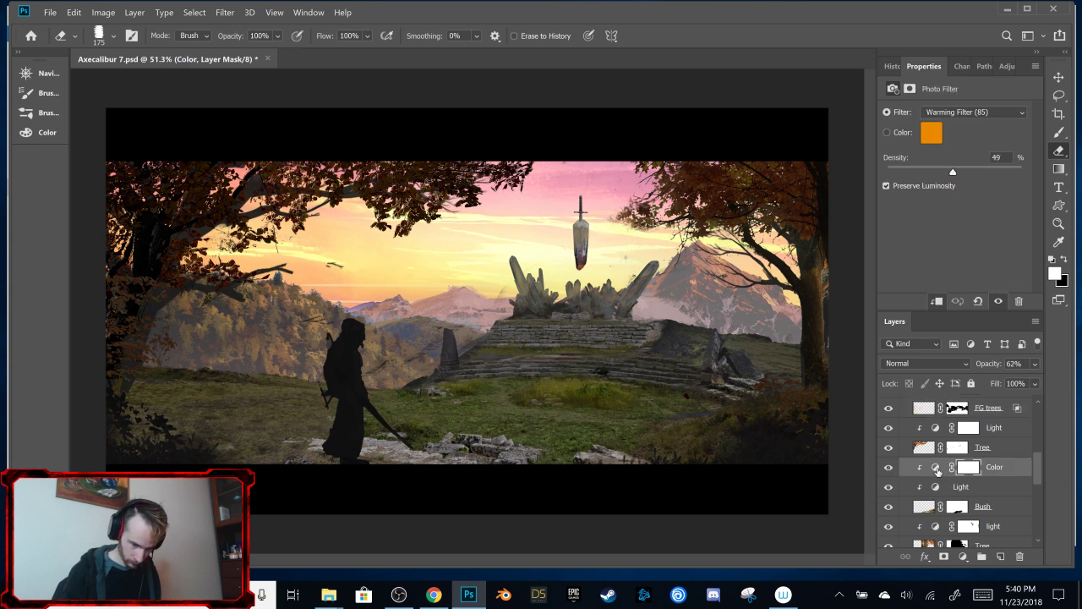
click(936, 488)
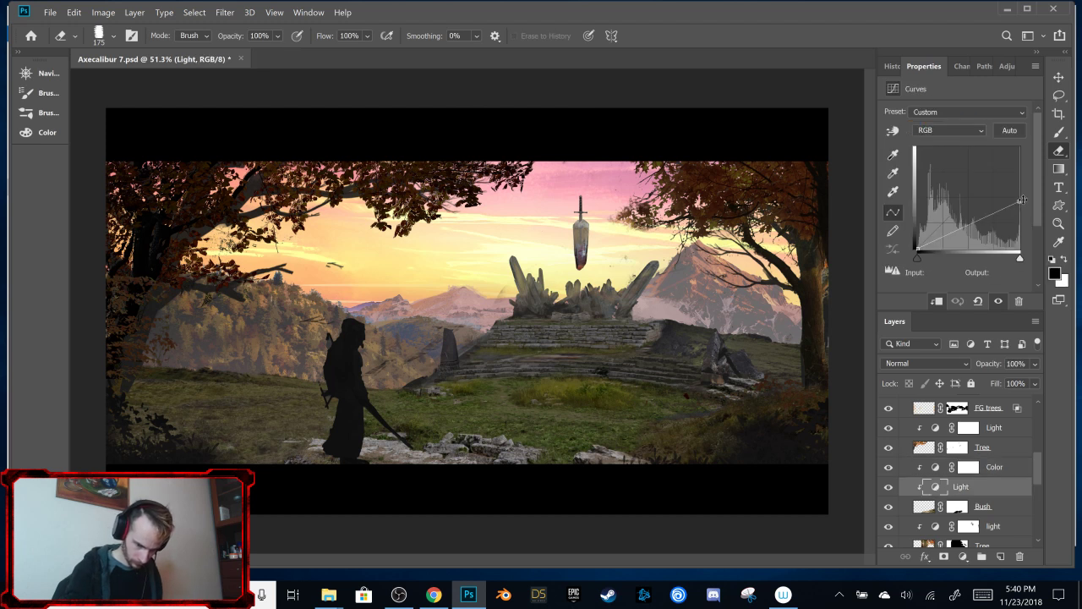
drag(1024, 213, 1025, 213)
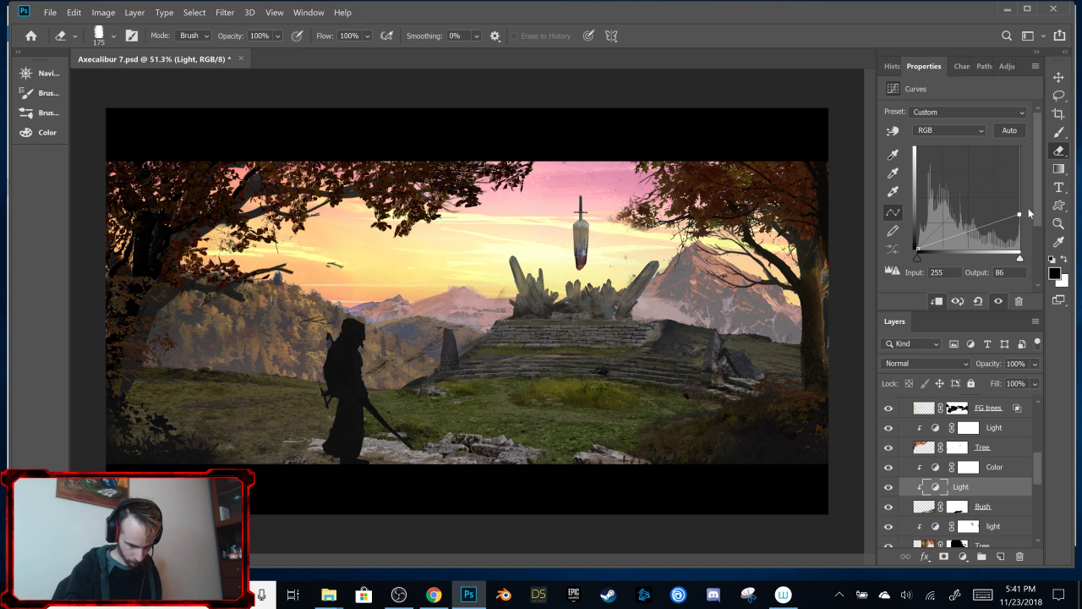
Step: Add a mask to the Light adjustment and set a 300 px brush with black
click(945, 559)
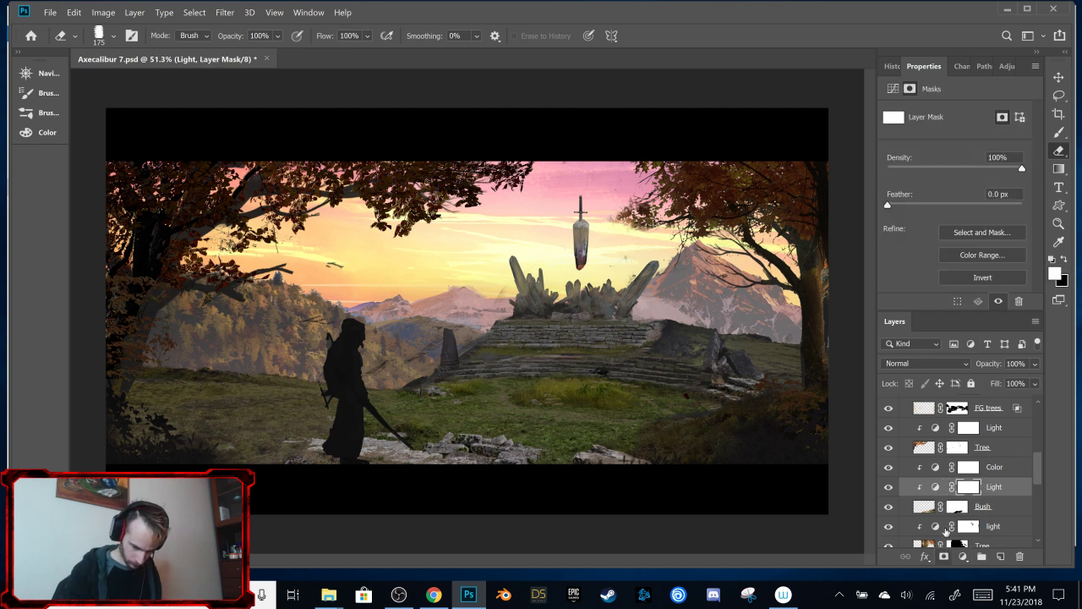
right_click(596, 410)
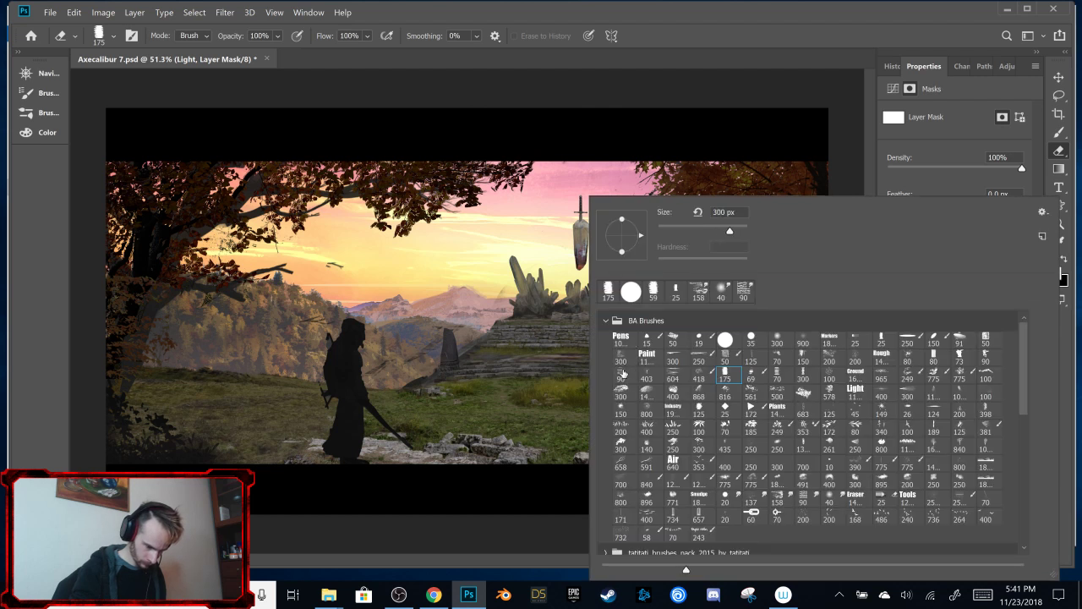
click(622, 358)
click(541, 442)
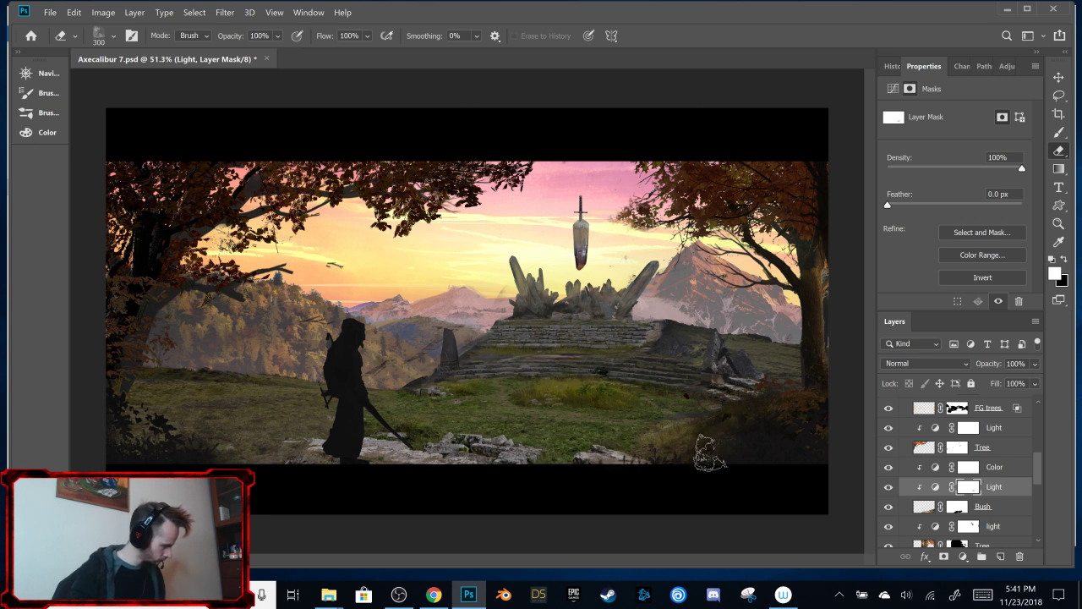
key(x)
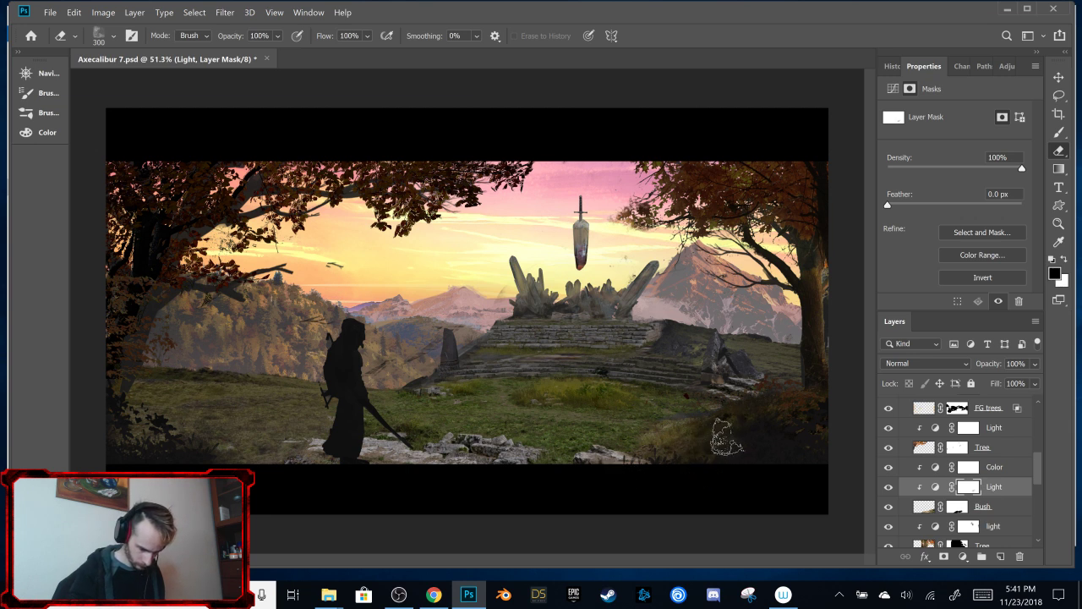
Step: Brush the mask with an 80 px textured brush, then return to 300 px in black
right_click(729, 437)
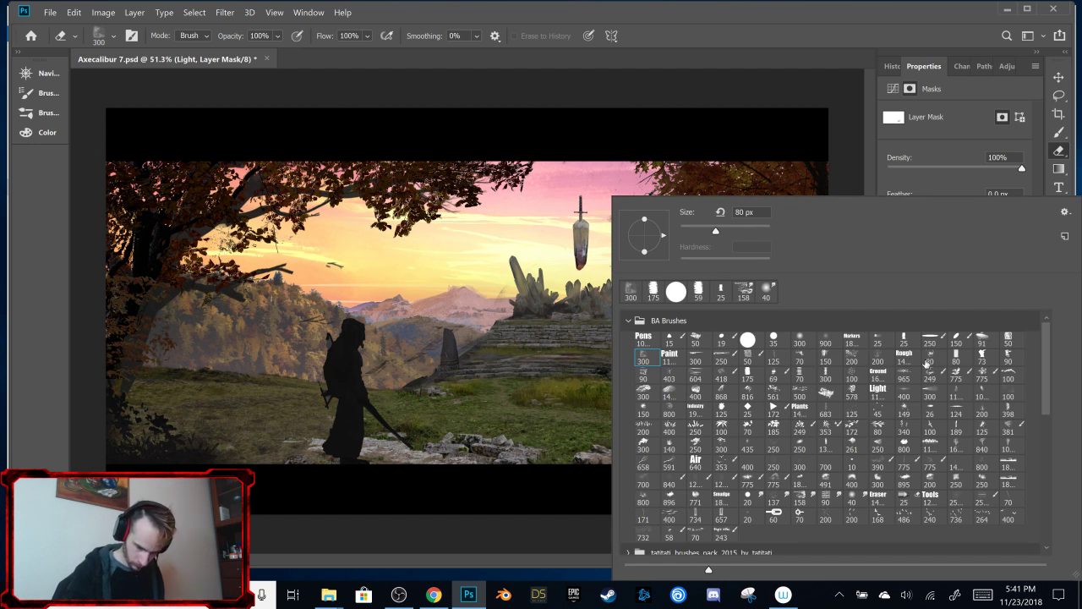
double_click(930, 359)
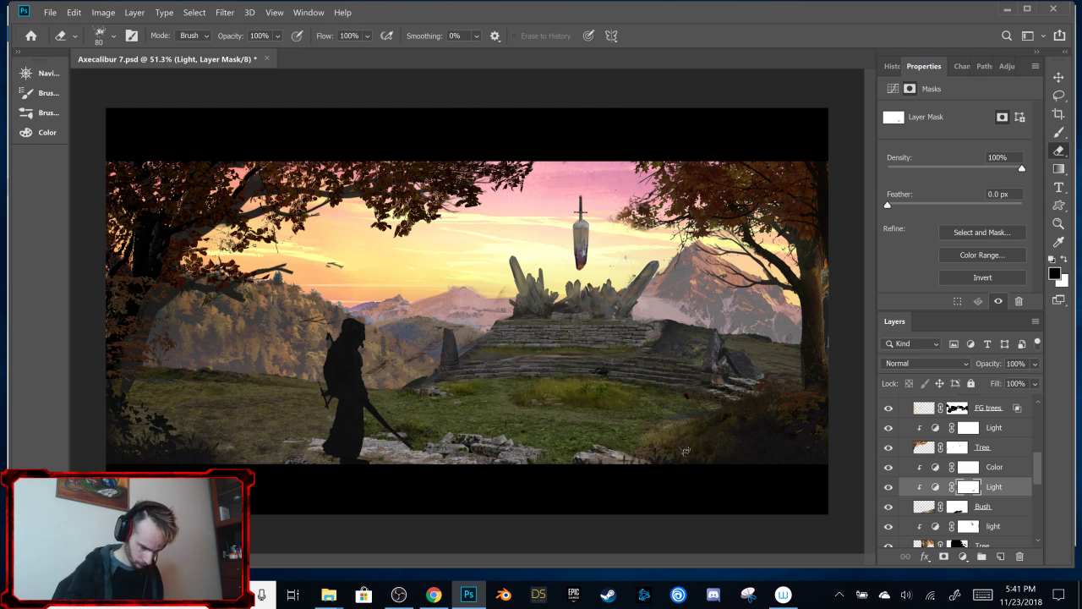
key(x)
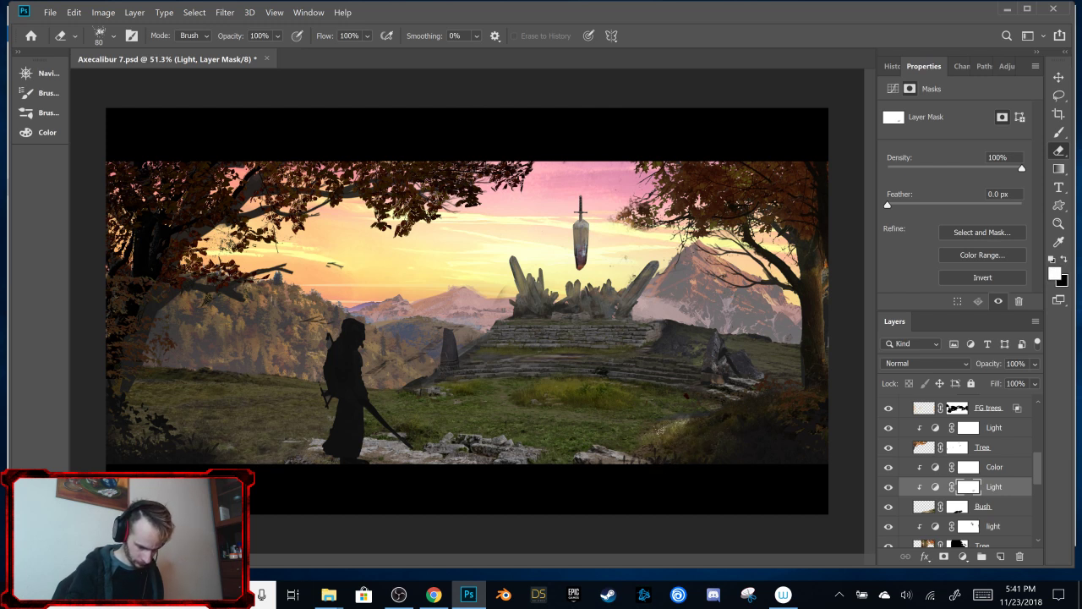
key(x)
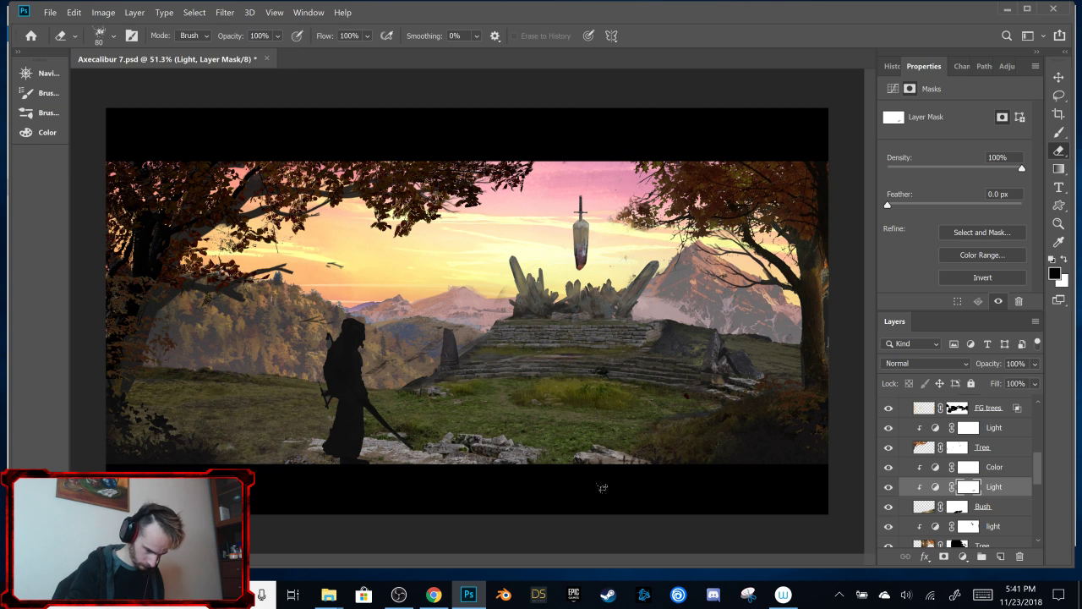
key(x)
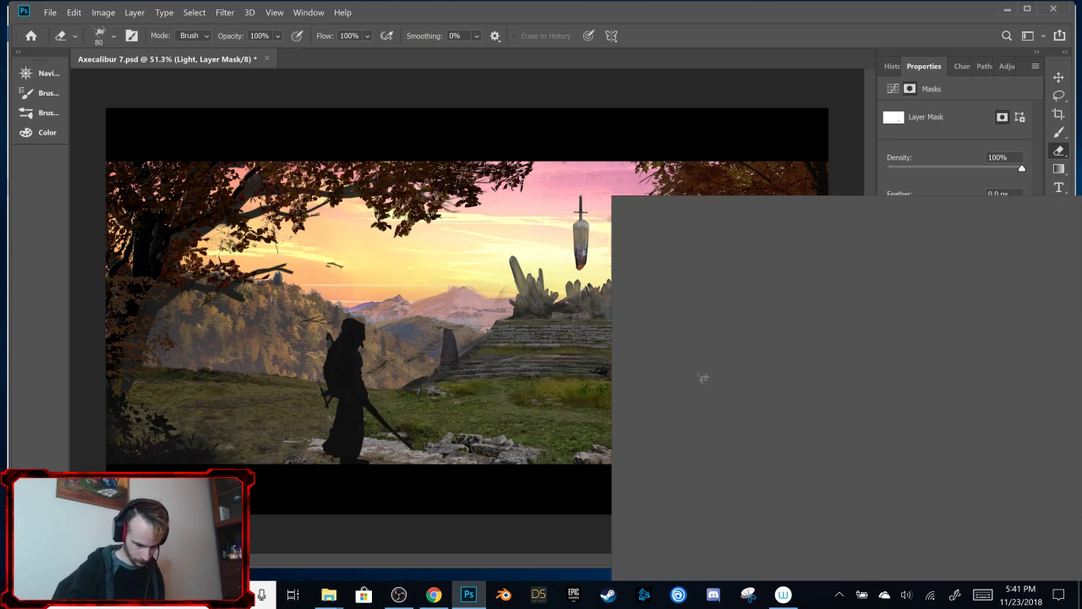
right_click(702, 381)
click(644, 356)
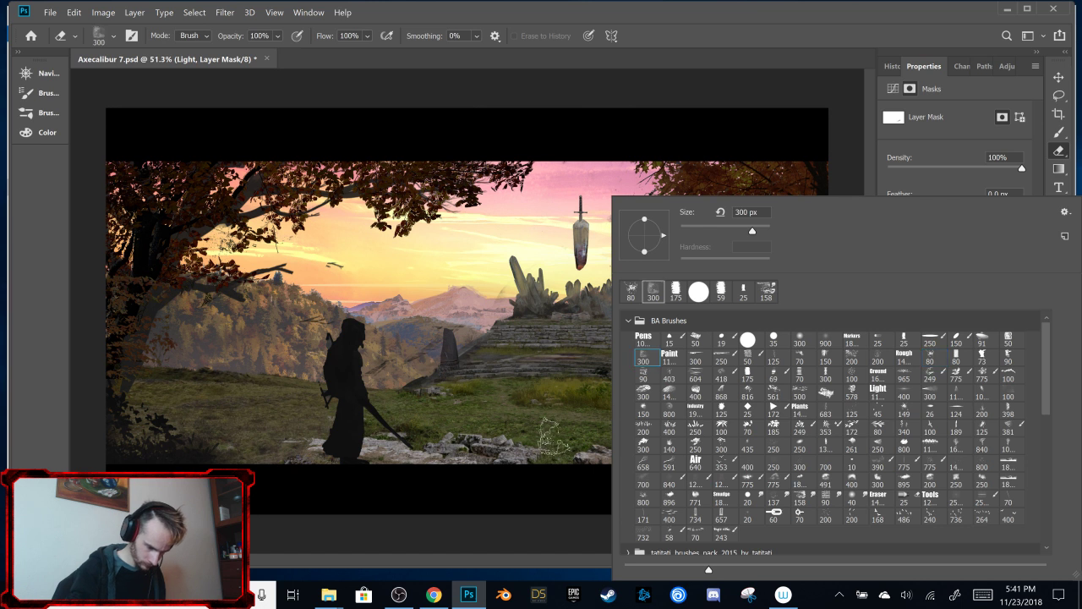
click(557, 433)
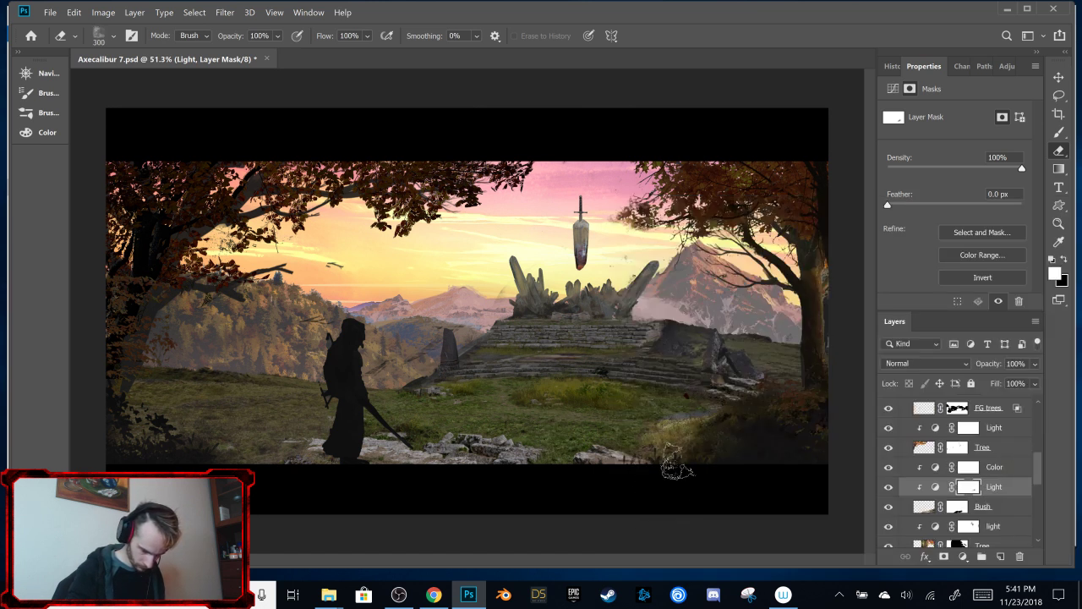
key(x)
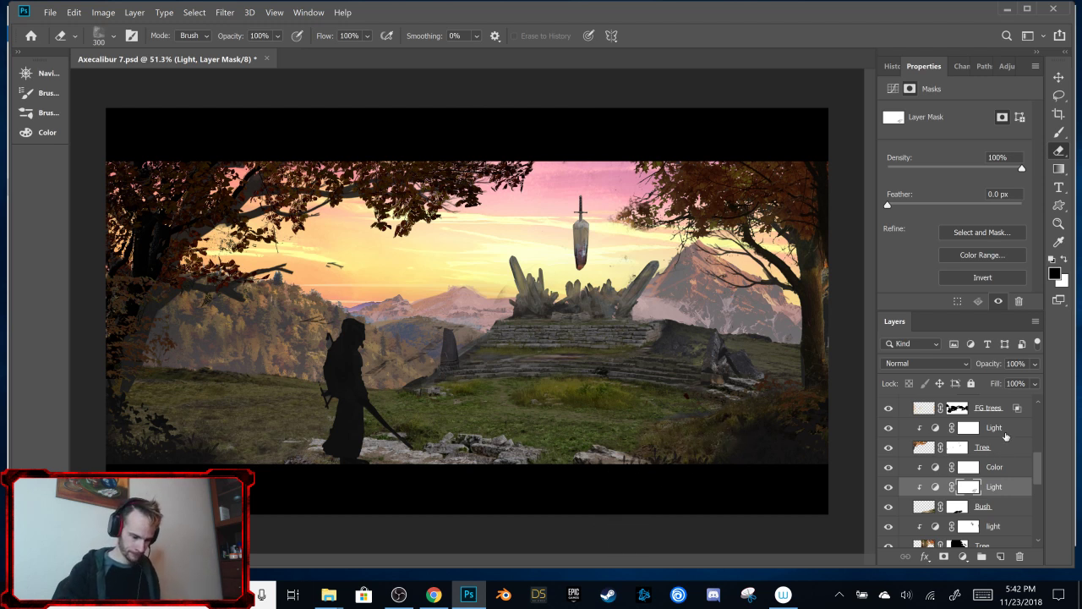
Step: Slightly lower the top-right point of the right-hand tree's light curve
scroll(1038, 477, down, 2)
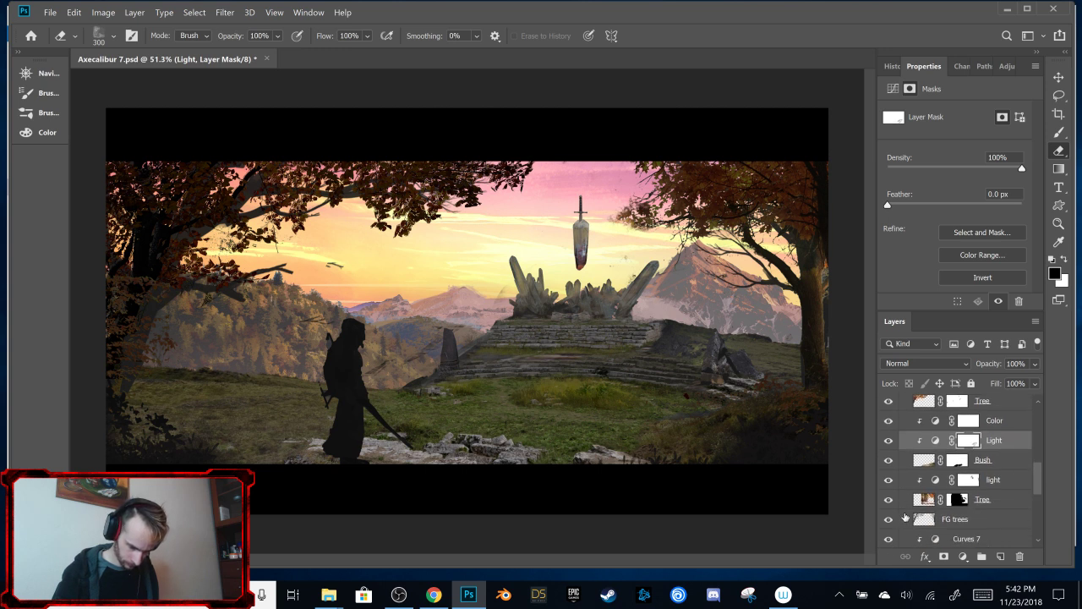
click(888, 501)
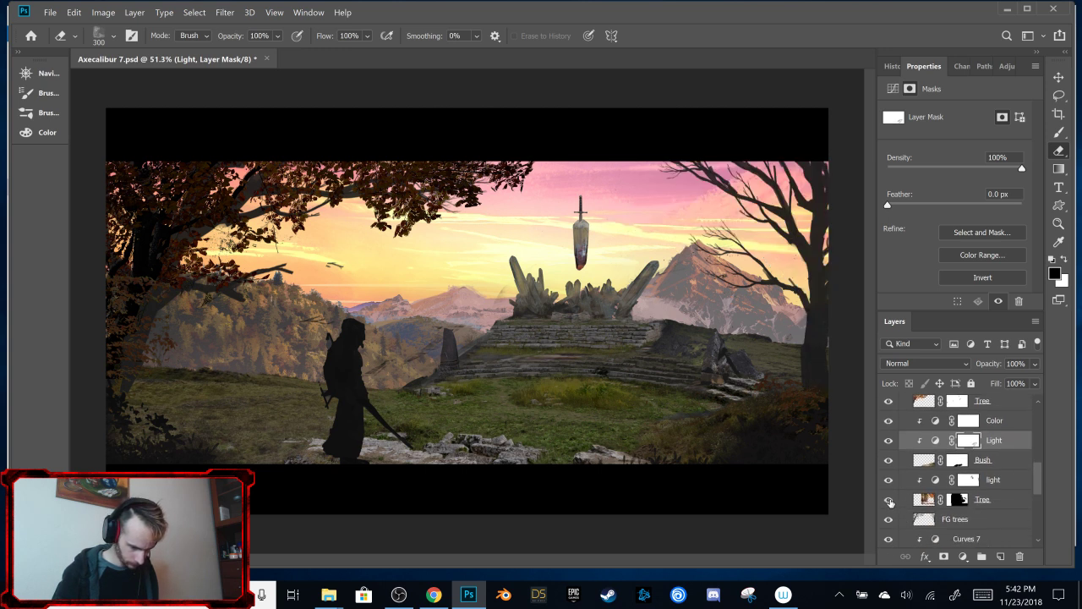
click(889, 501)
click(935, 480)
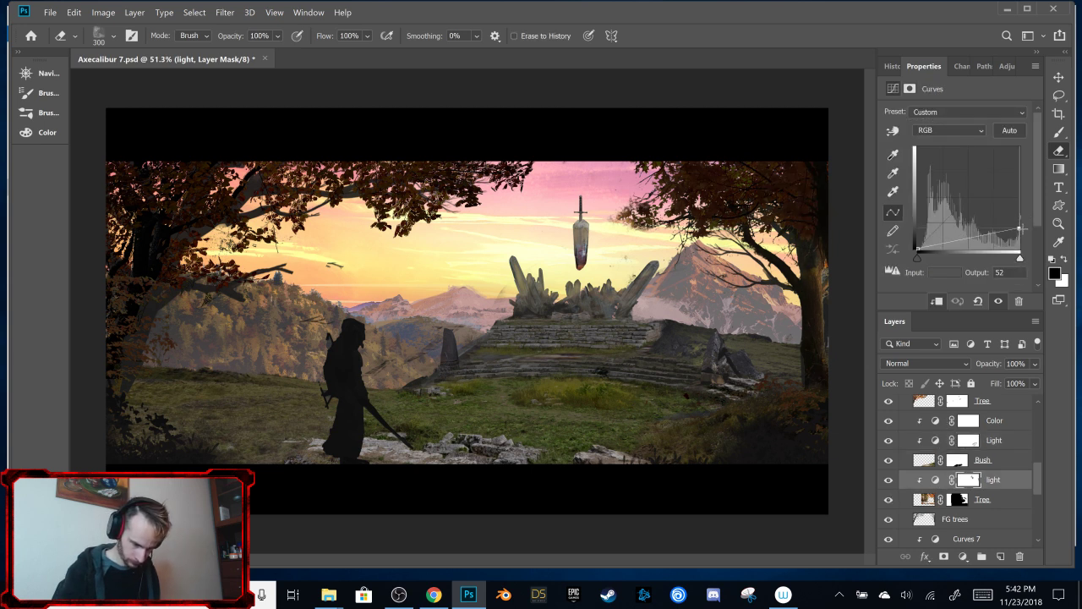
drag(1023, 228, 1025, 228)
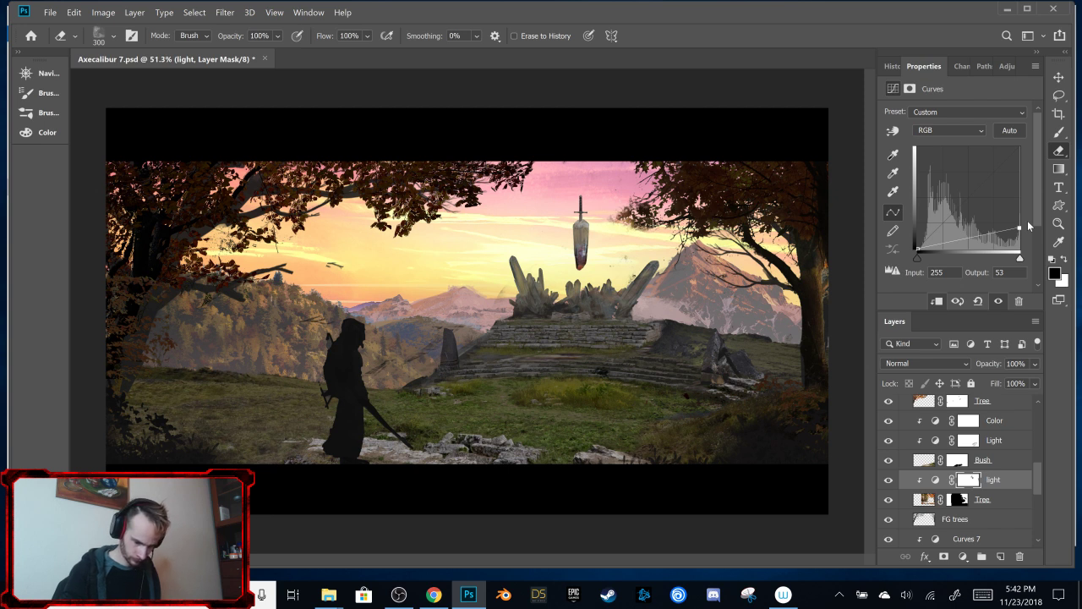
Step: Try shifting the Tree layer right with the Move tool, undo both moves, and recheck it
click(924, 499)
click(1059, 77)
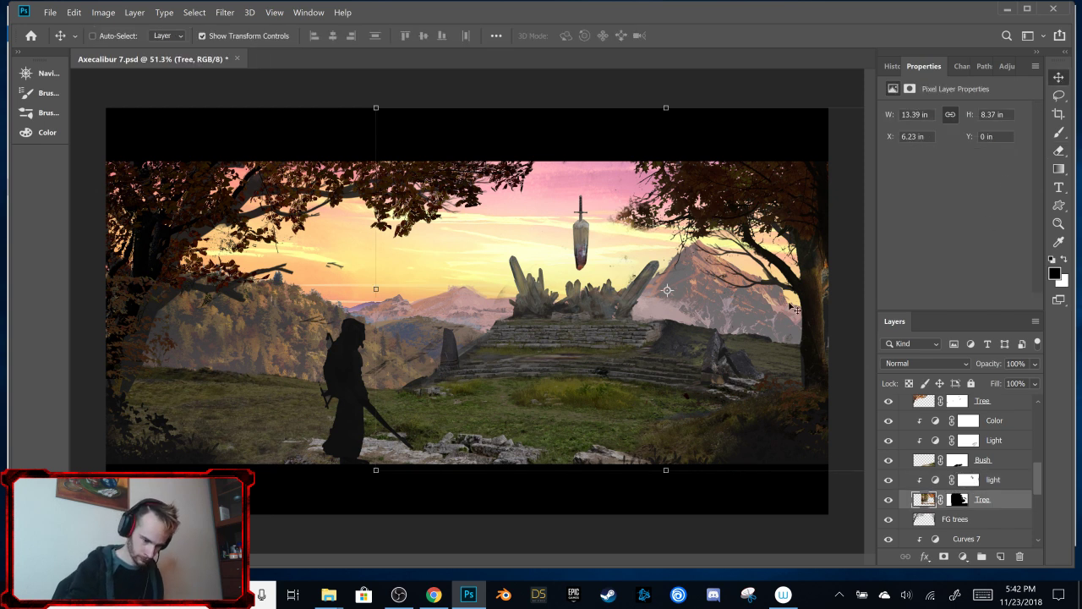
drag(763, 457, 803, 453)
key(ctrl+z)
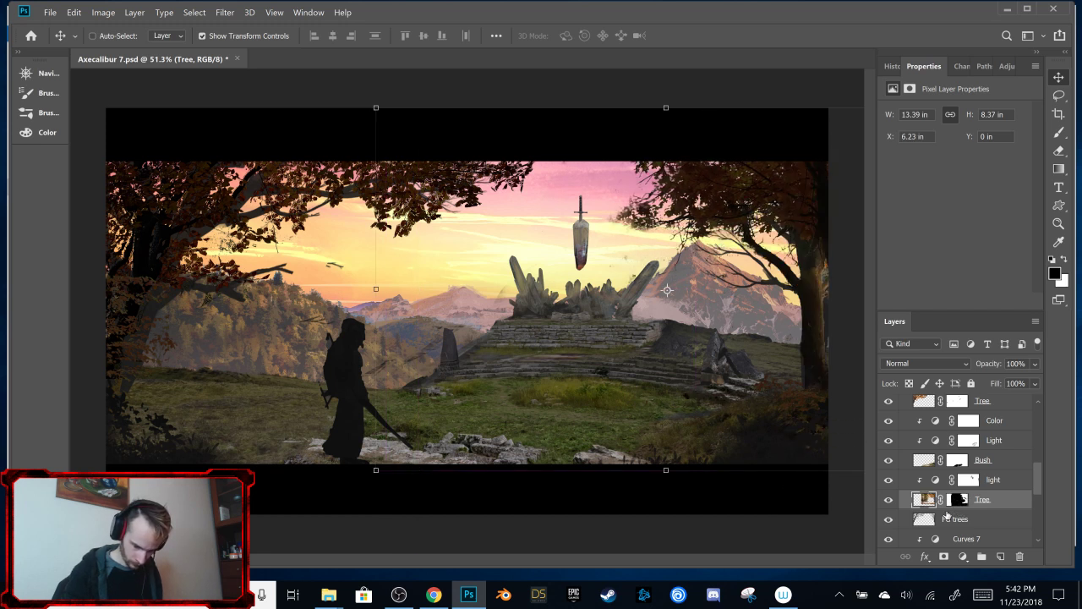
drag(765, 419, 788, 420)
key(ctrl+z)
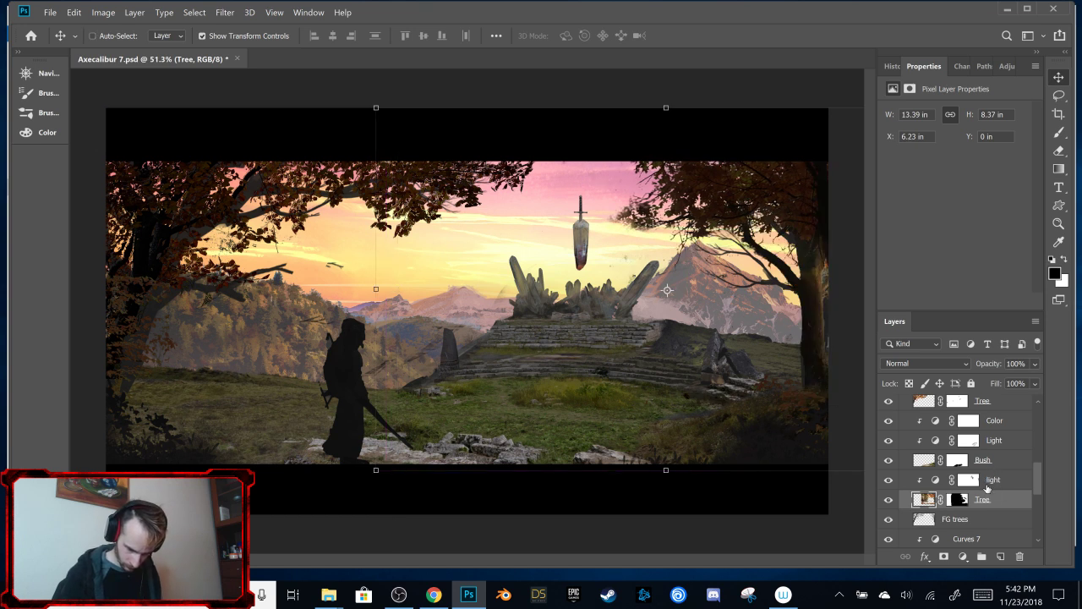
mouse_move(1032, 492)
mouse_down()
mouse_move(1032, 444)
mouse_move(1035, 497)
mouse_up()
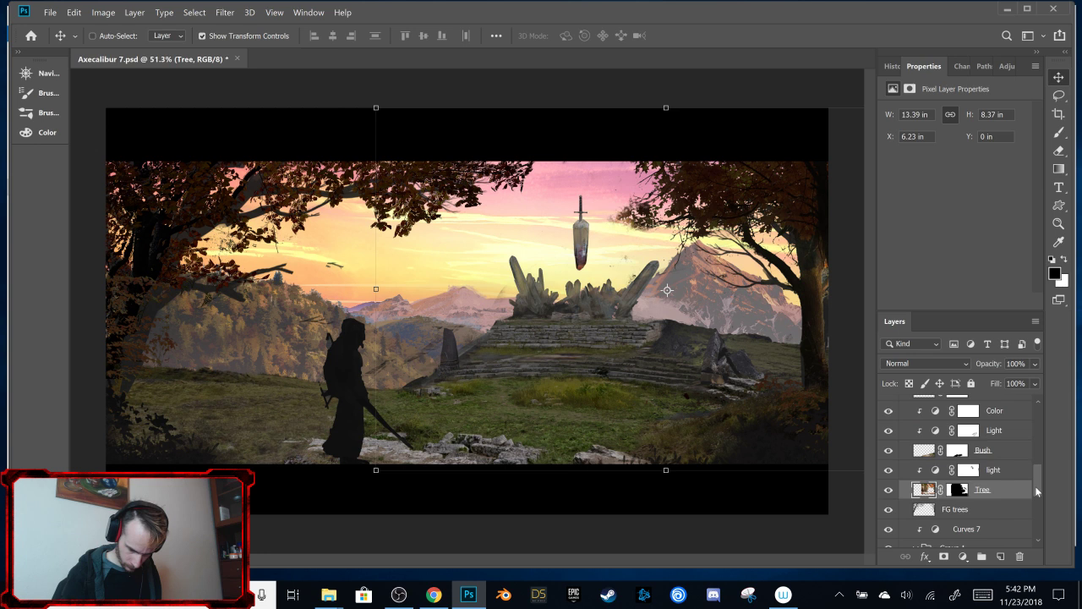
click(888, 490)
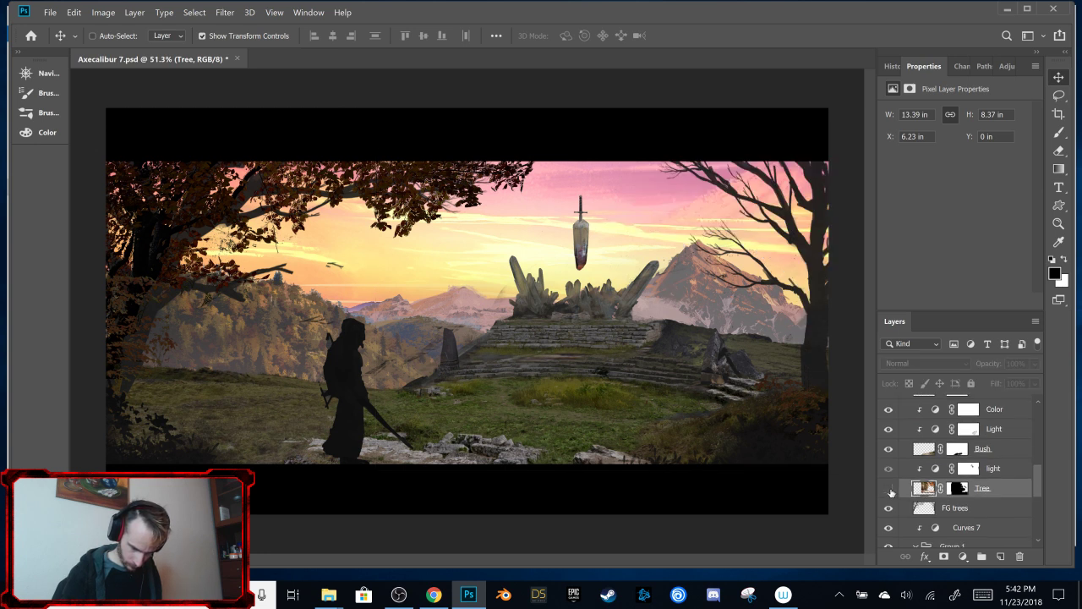
click(891, 491)
Step: Undo the extra tree placement covering the shrine and transfer the Tree mask to the light layer
drag(801, 423, 640, 492)
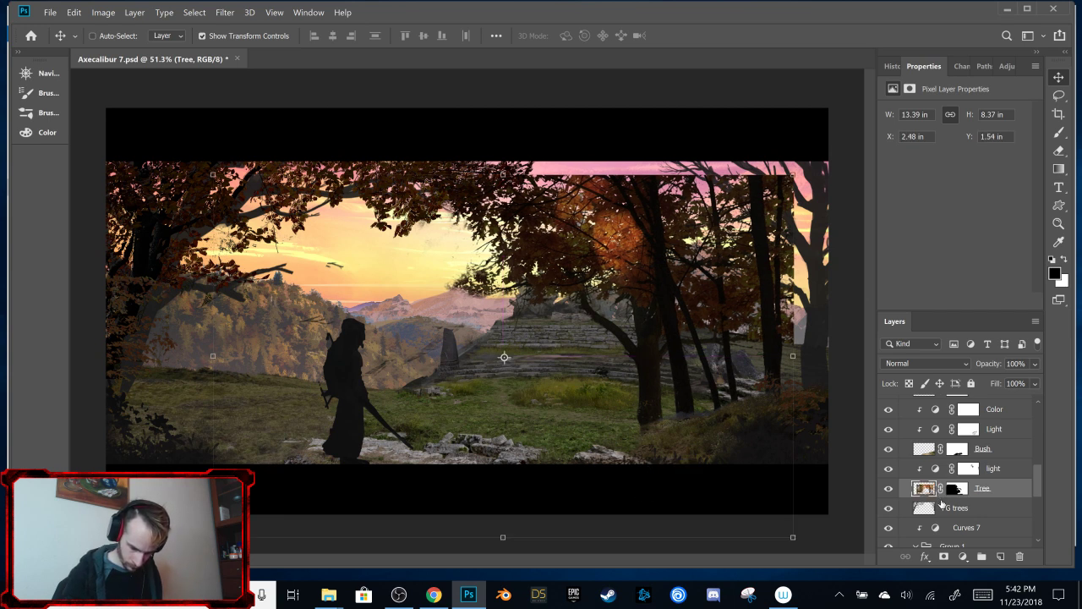
click(889, 469)
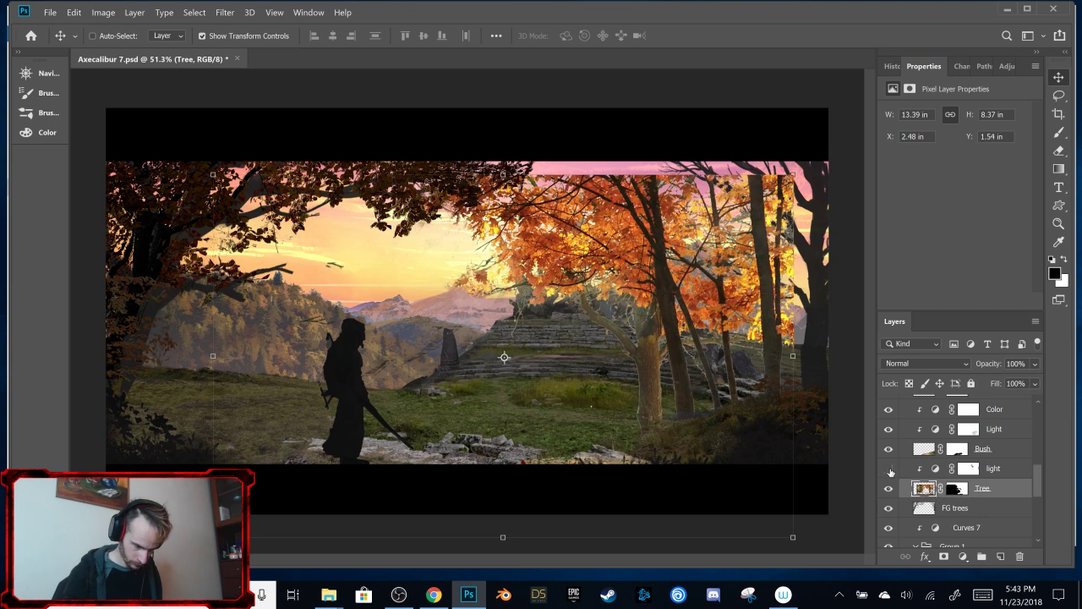
click(889, 470)
key(ctrl+z)
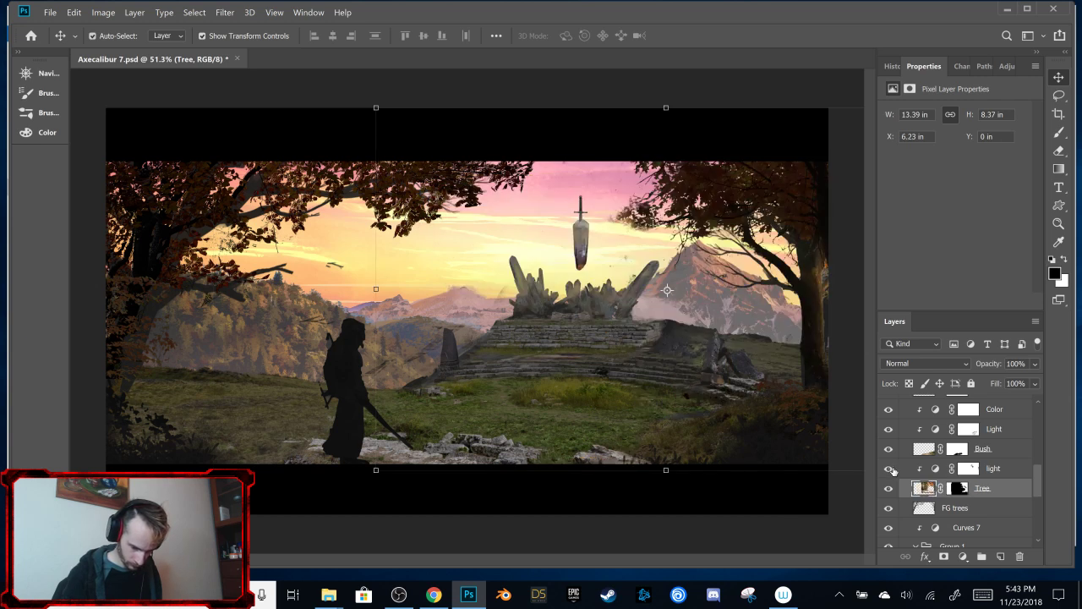
key(ctrl)
drag(951, 480, 1004, 458)
Step: Move the Tree layer with its Light adjustment about 0.48 in right, then hide FG trees
drag(761, 442, 788, 441)
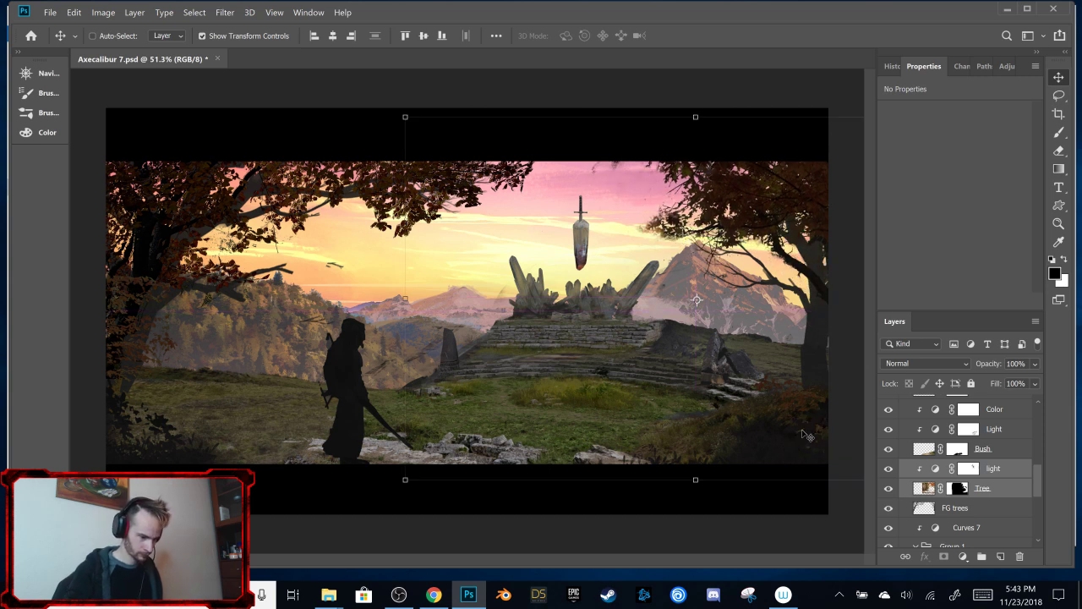
scroll(1041, 481, up, 3)
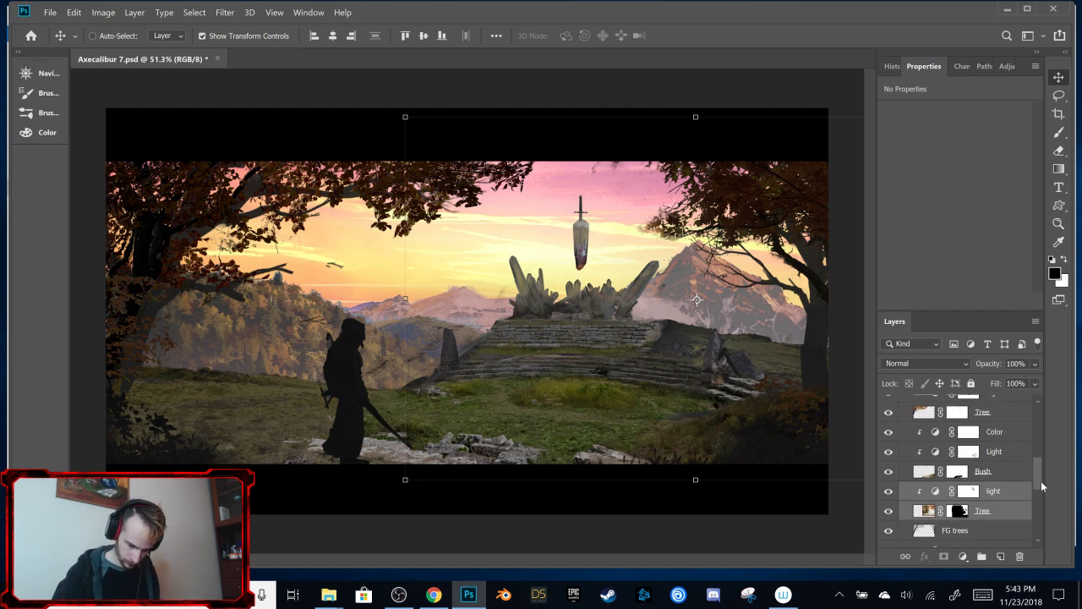
click(1001, 455)
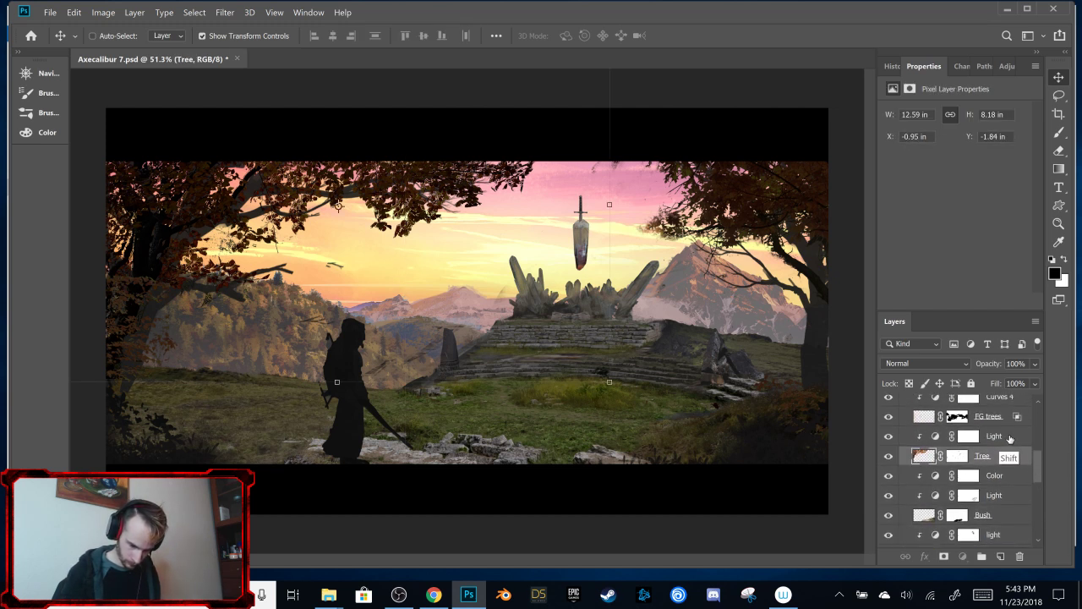
shift+click(1012, 436)
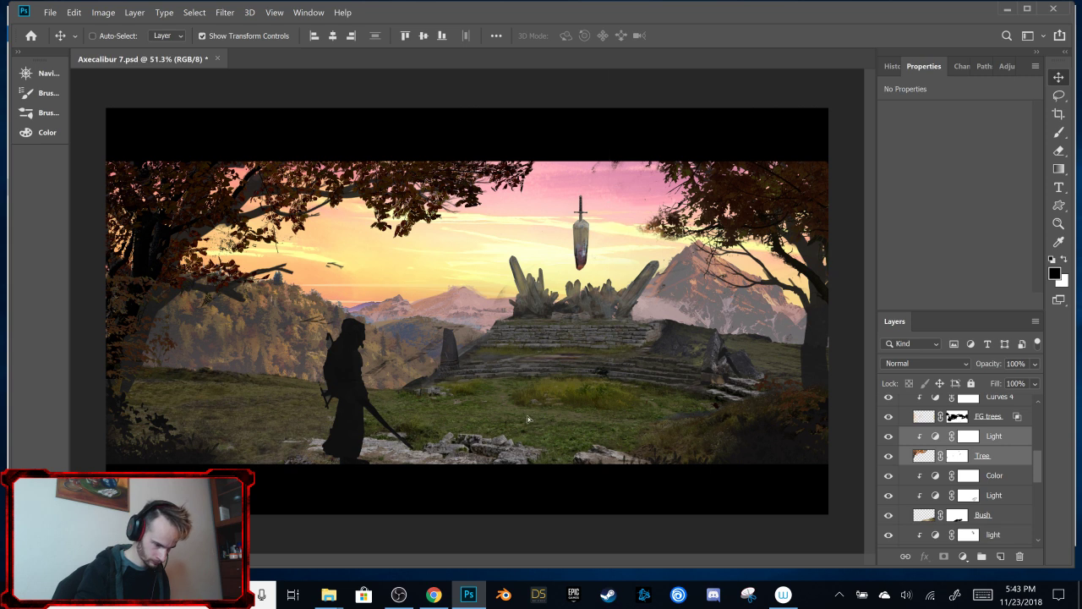
drag(528, 416, 513, 408)
scroll(1034, 474, down, 3)
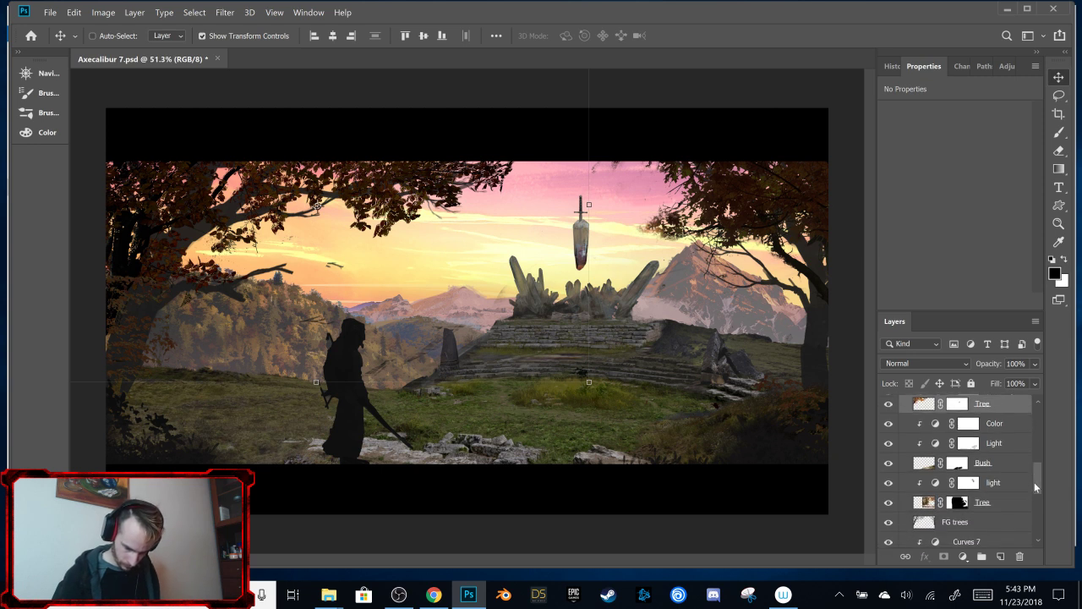
click(926, 495)
click(889, 496)
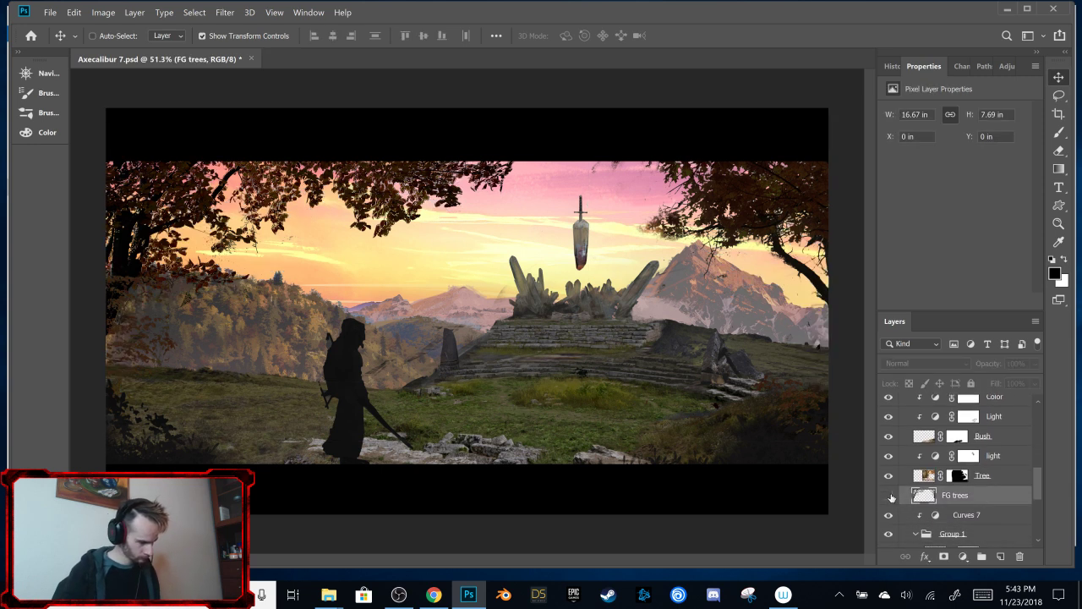
Step: Lasso the right-hand foreground tree and cut it onto its own layer with Layer Via Cut
click(889, 495)
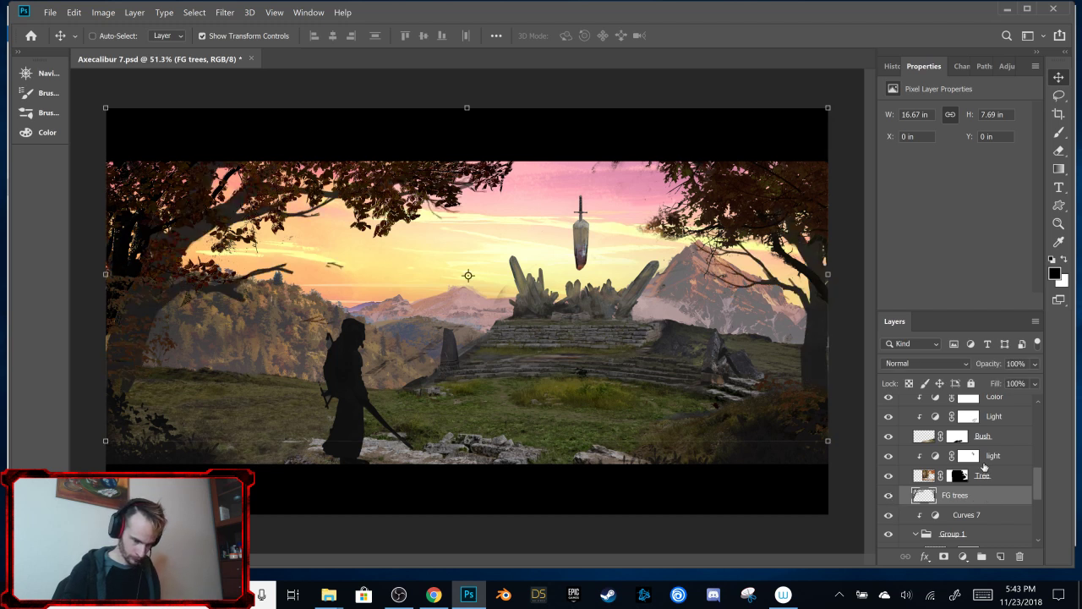
click(1059, 94)
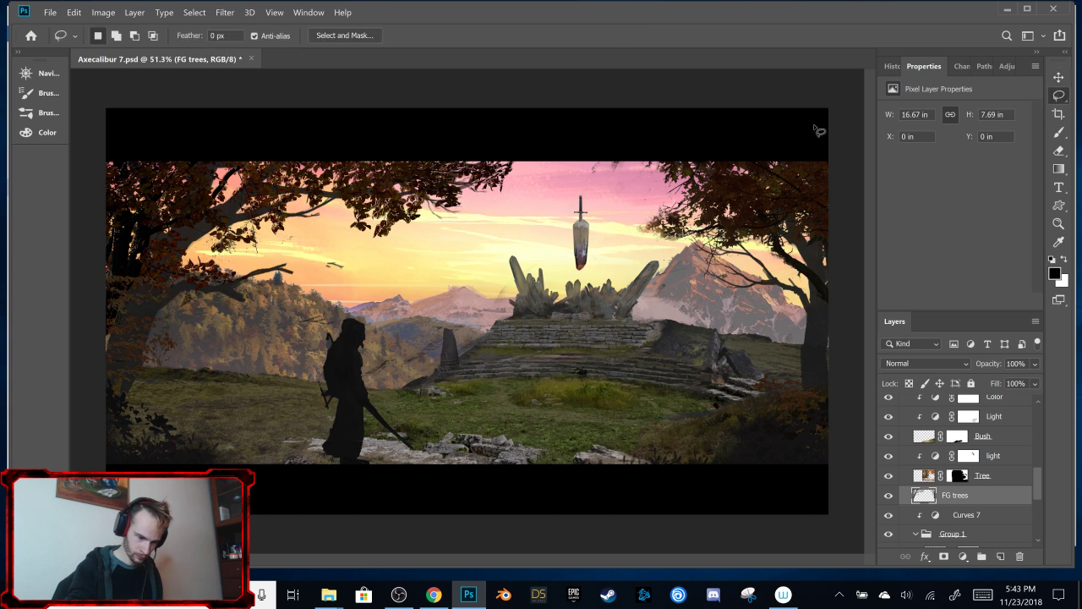
mouse_move(816, 85)
mouse_down()
mouse_move(661, 88)
mouse_move(551, 125)
mouse_move(553, 433)
mouse_move(705, 550)
mouse_move(884, 568)
mouse_up()
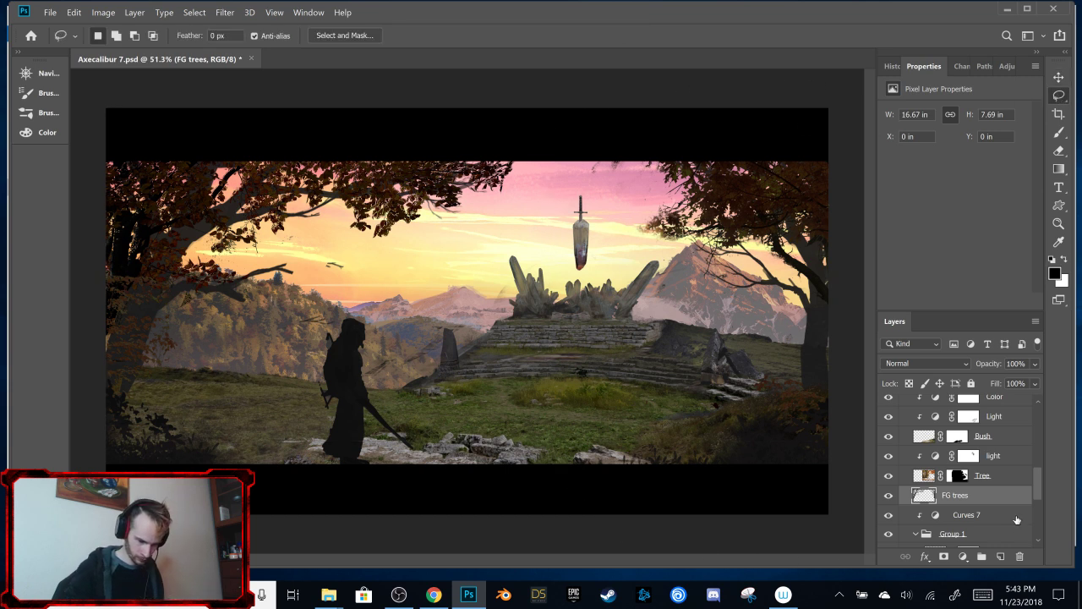
click(833, 93)
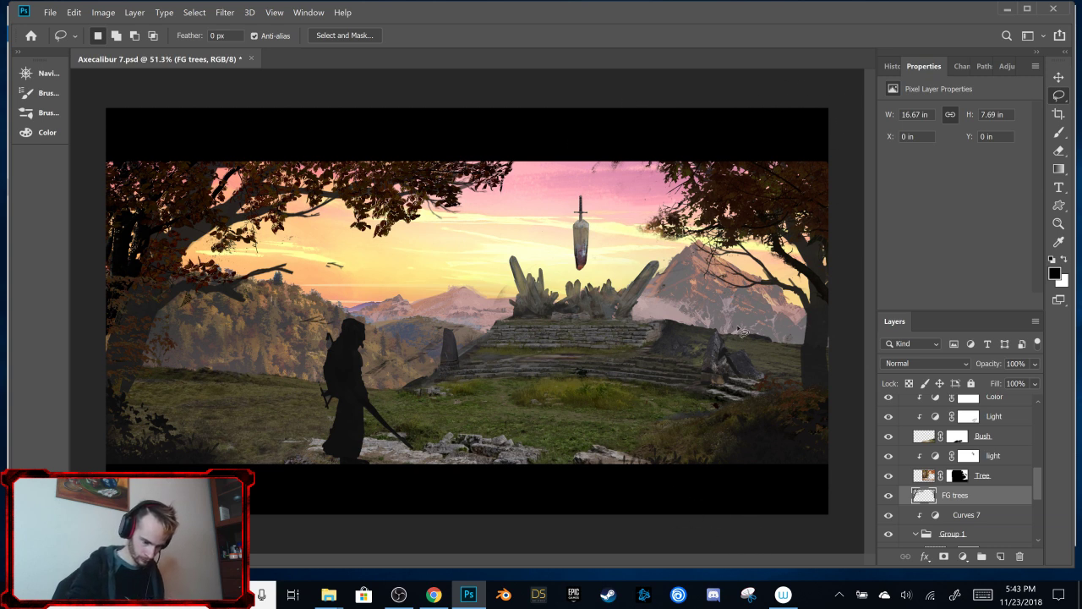
mouse_move(685, 402)
mouse_down()
mouse_move(741, 351)
mouse_move(724, 366)
mouse_up()
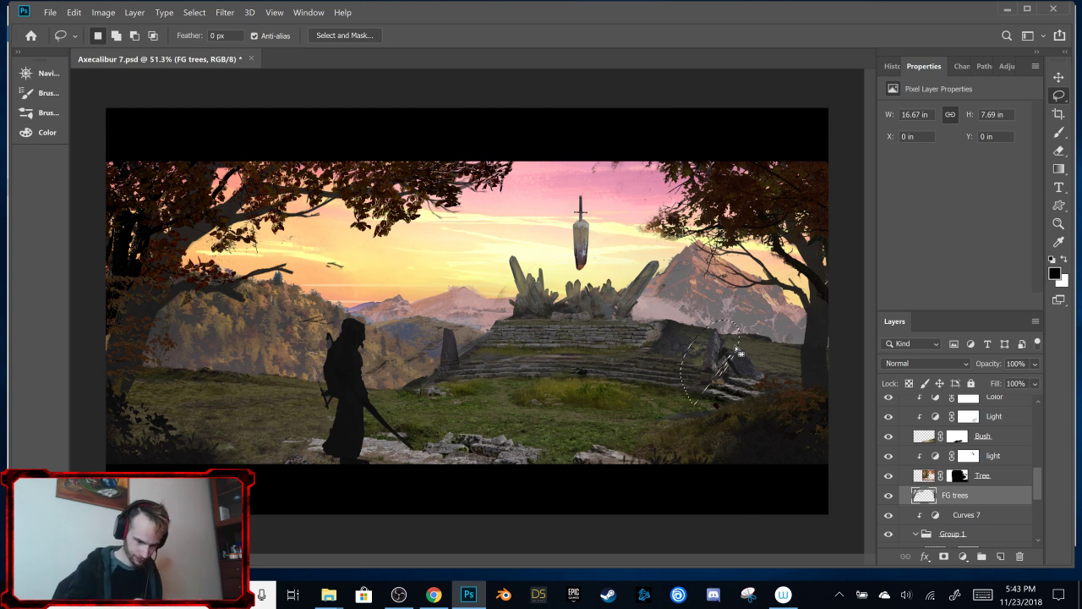
mouse_move(825, 93)
mouse_down()
mouse_move(616, 99)
mouse_move(564, 210)
mouse_move(663, 485)
mouse_move(809, 553)
mouse_move(868, 434)
mouse_move(851, 336)
mouse_move(856, 98)
mouse_up()
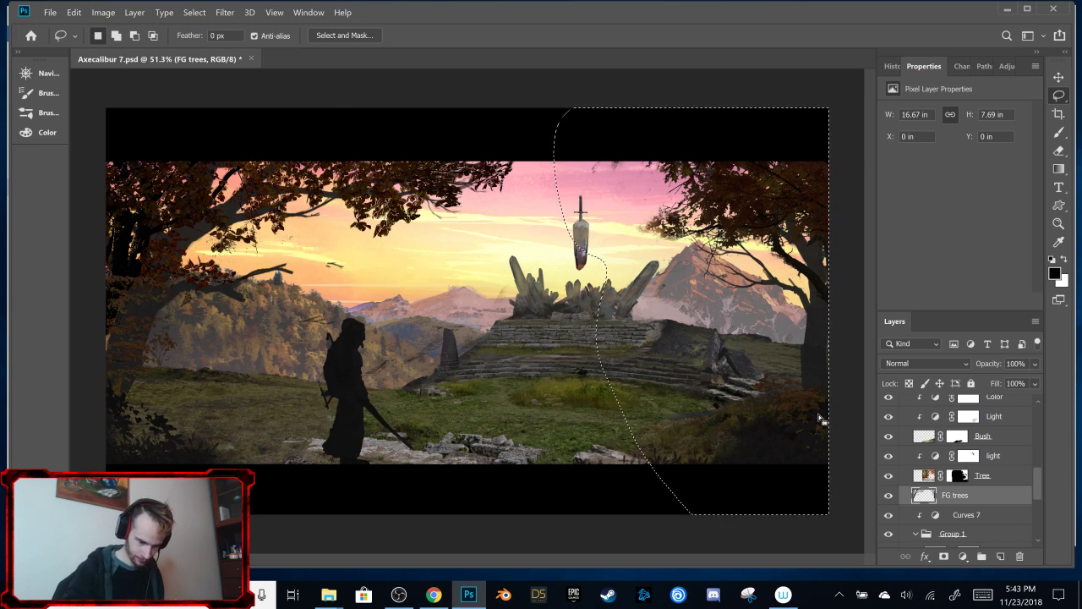
right_click(739, 411)
click(818, 254)
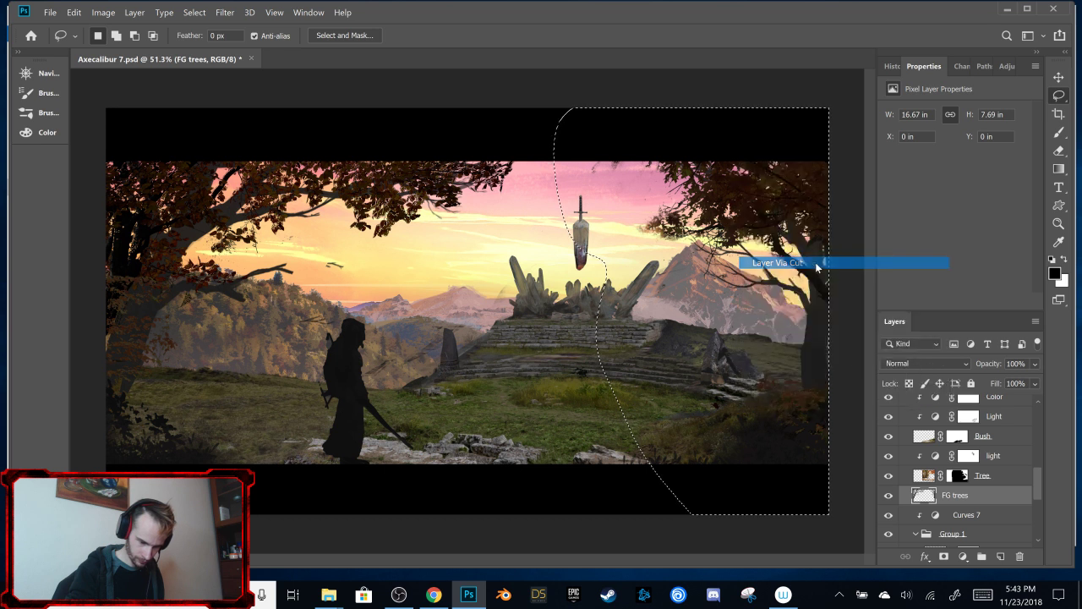
Step: Tilt the cut-out tree about 3.6° around its base, then shift the FG trees layer left
click(1059, 77)
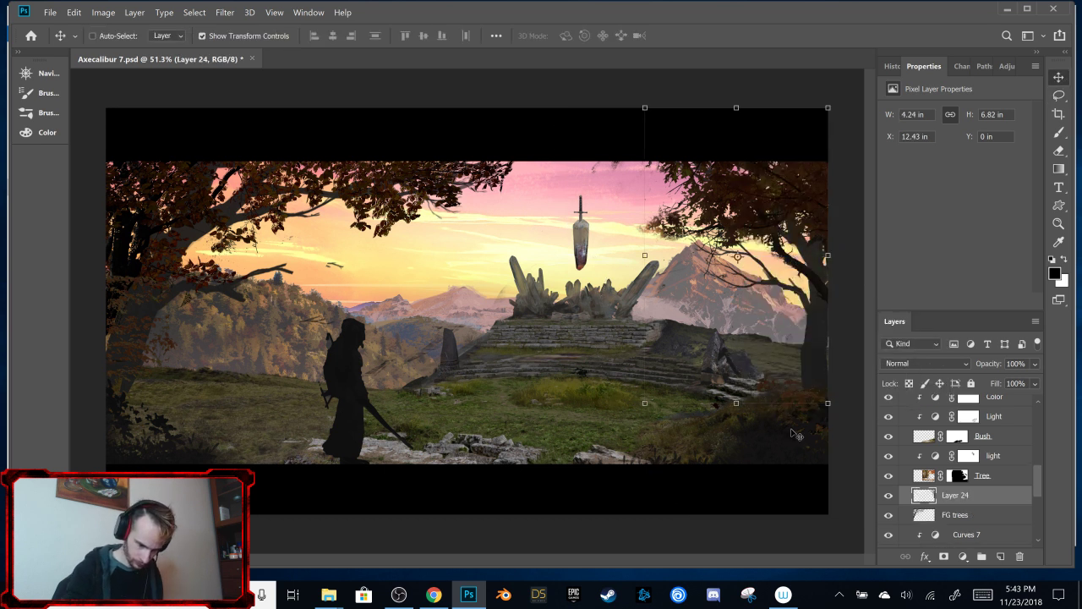
drag(794, 393, 805, 393)
drag(751, 254, 825, 385)
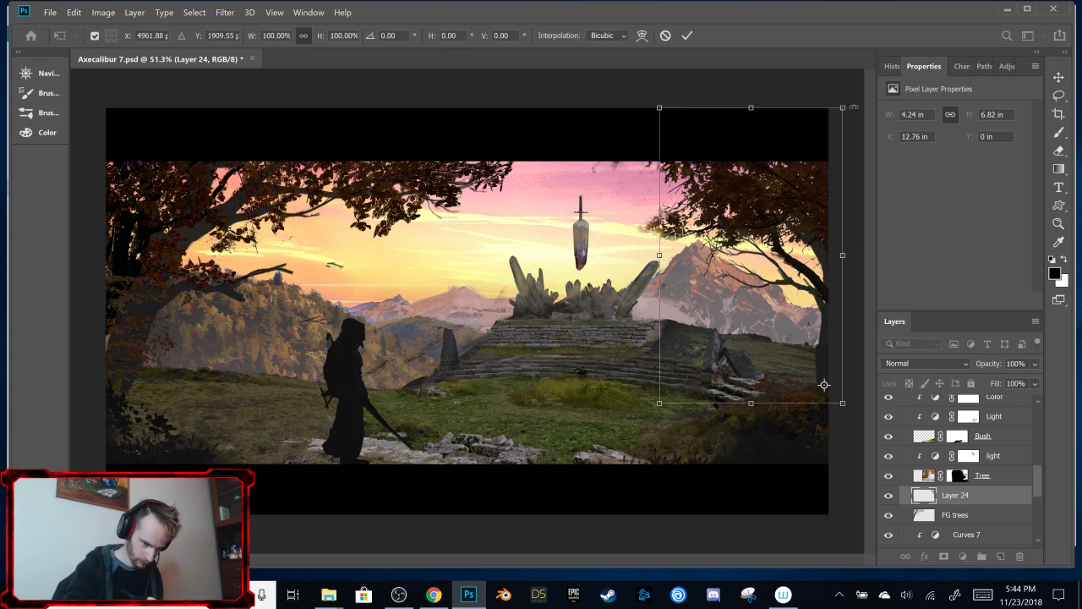
drag(856, 108, 842, 106)
click(687, 35)
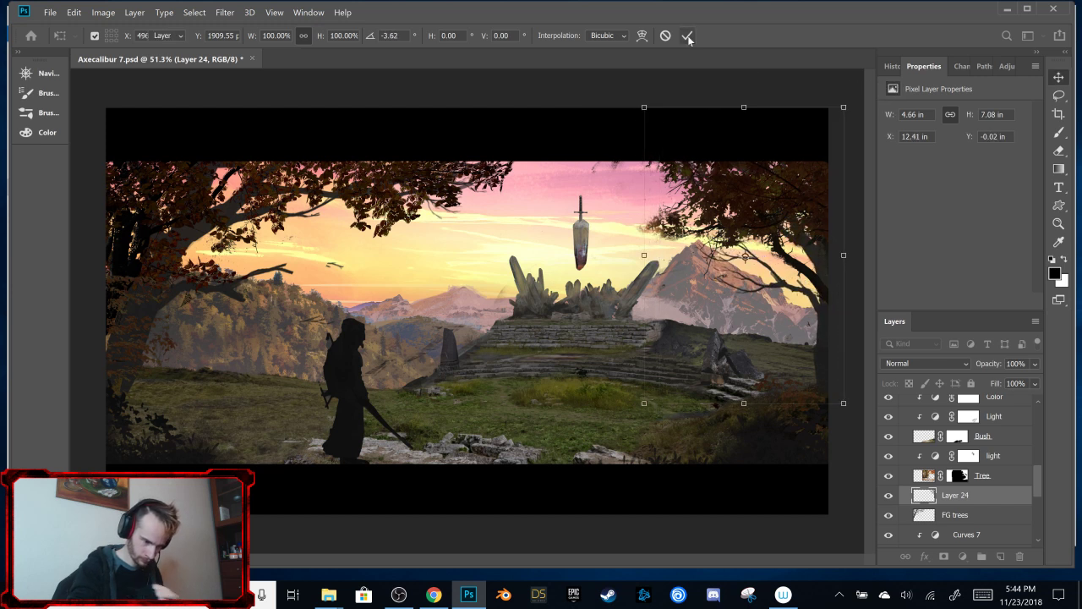
click(956, 514)
drag(399, 413, 353, 419)
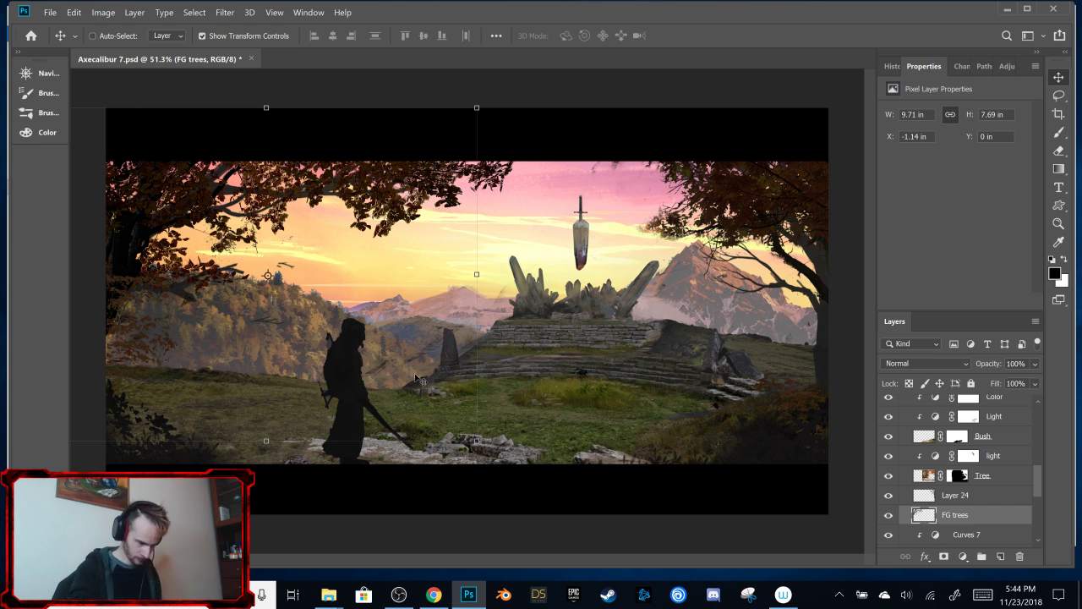
Step: Move FG trees to X -0.67 in, Y 0.46 in, add a mask, and paint black on it
mouse_move(405, 392)
mouse_down()
mouse_move(430, 402)
mouse_move(413, 406)
mouse_move(424, 412)
mouse_move(412, 408)
mouse_move(420, 390)
mouse_up()
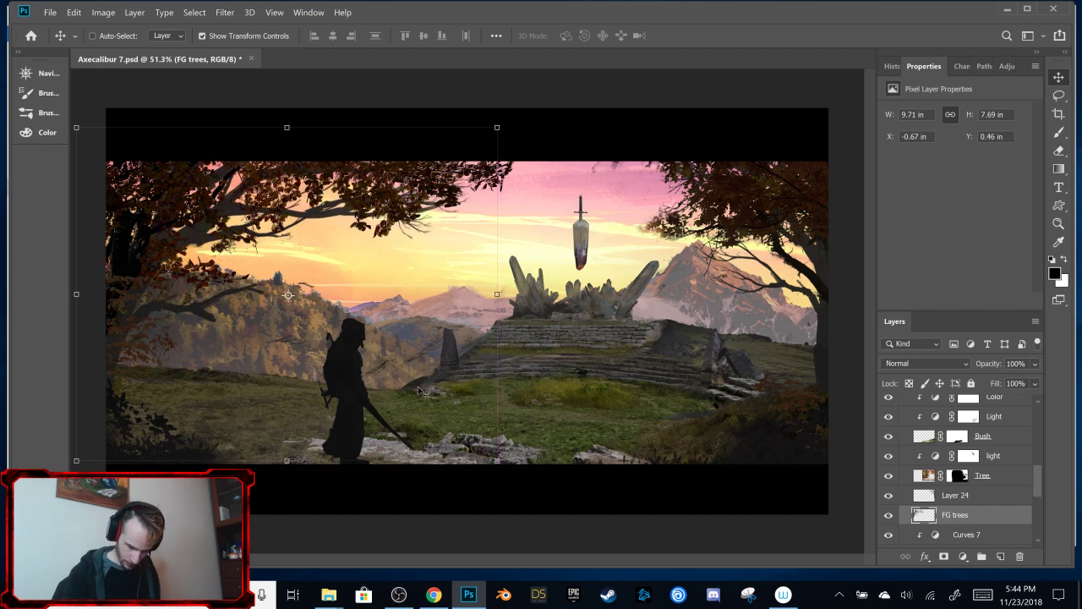
click(943, 557)
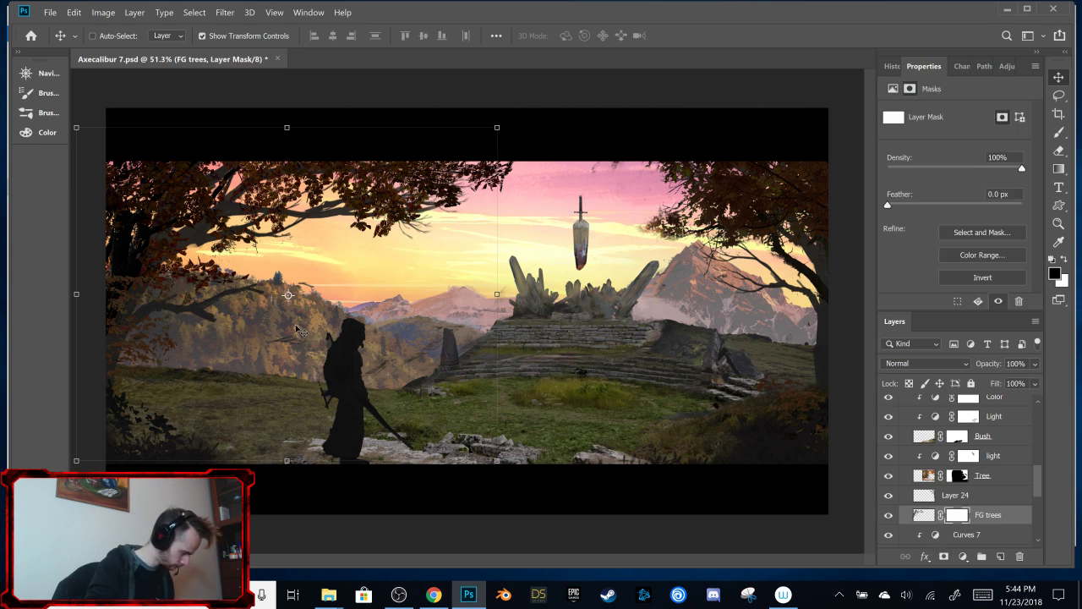
key(b)
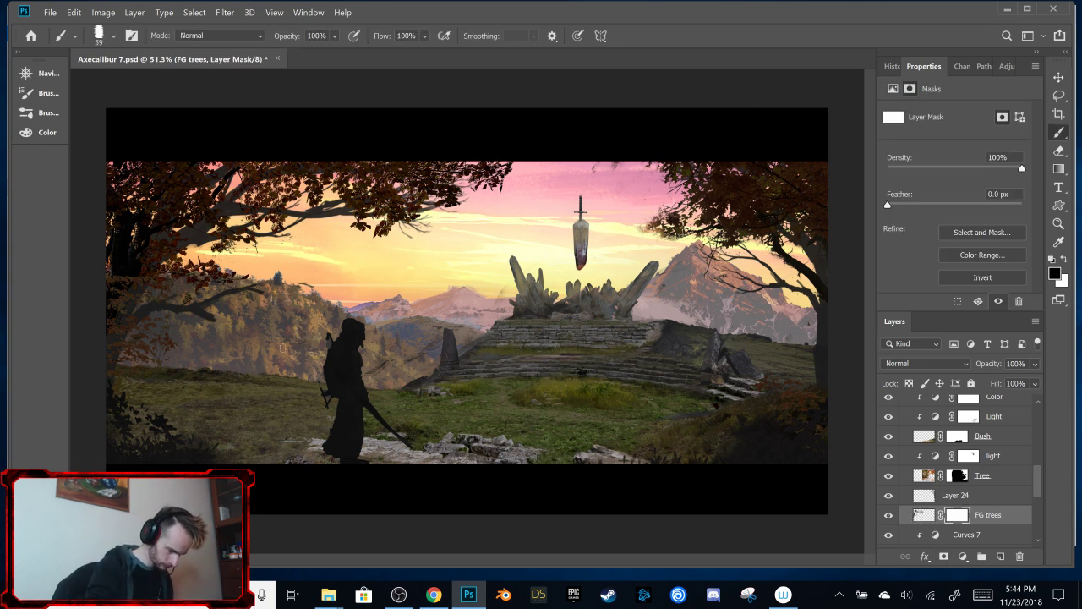
click(307, 326)
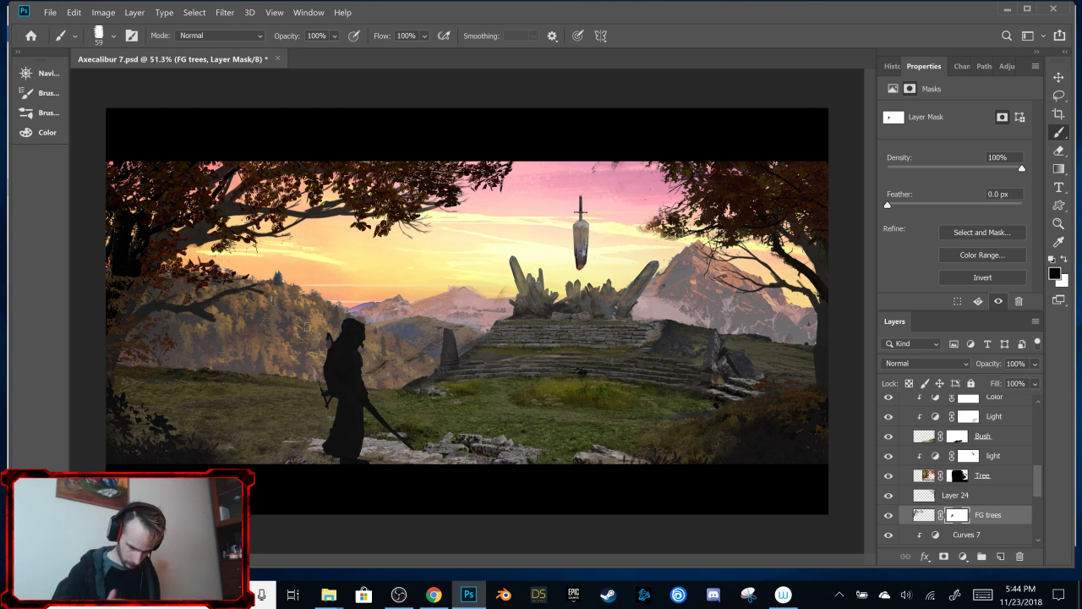
Step: Toggle Curves 7, Ground 2, Black & White 2 and Layer 20 to compare the foreground
scroll(1034, 497, down, 5)
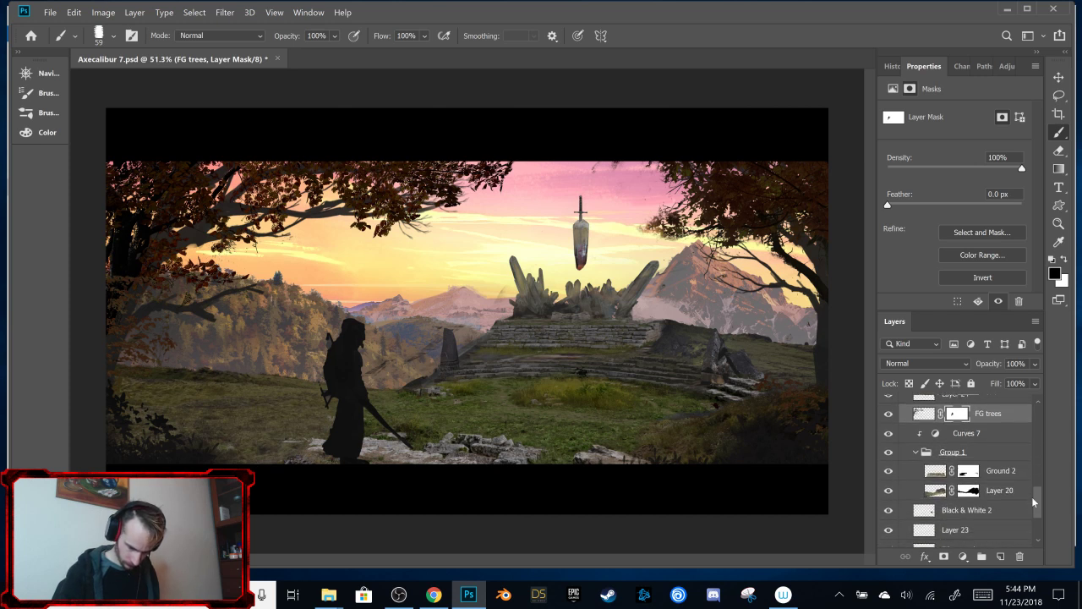
click(889, 433)
click(888, 433)
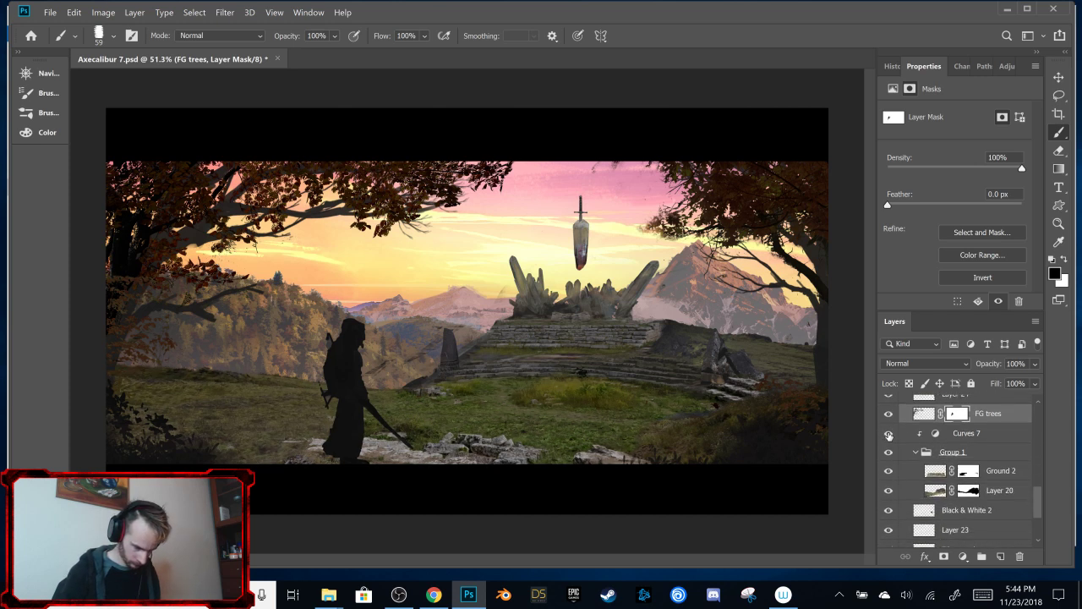
click(889, 433)
click(889, 433)
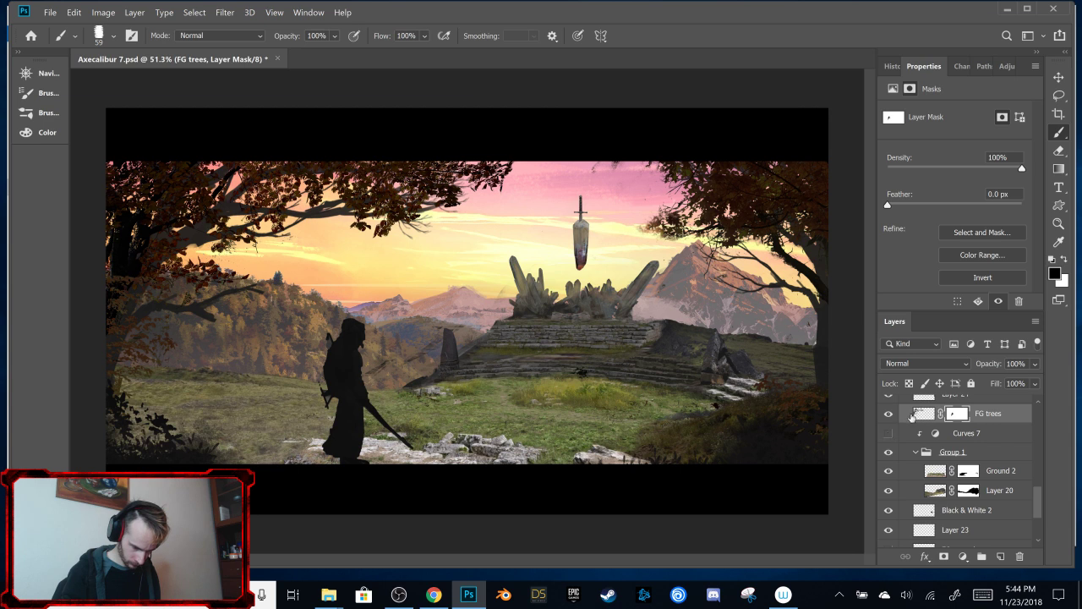
click(889, 471)
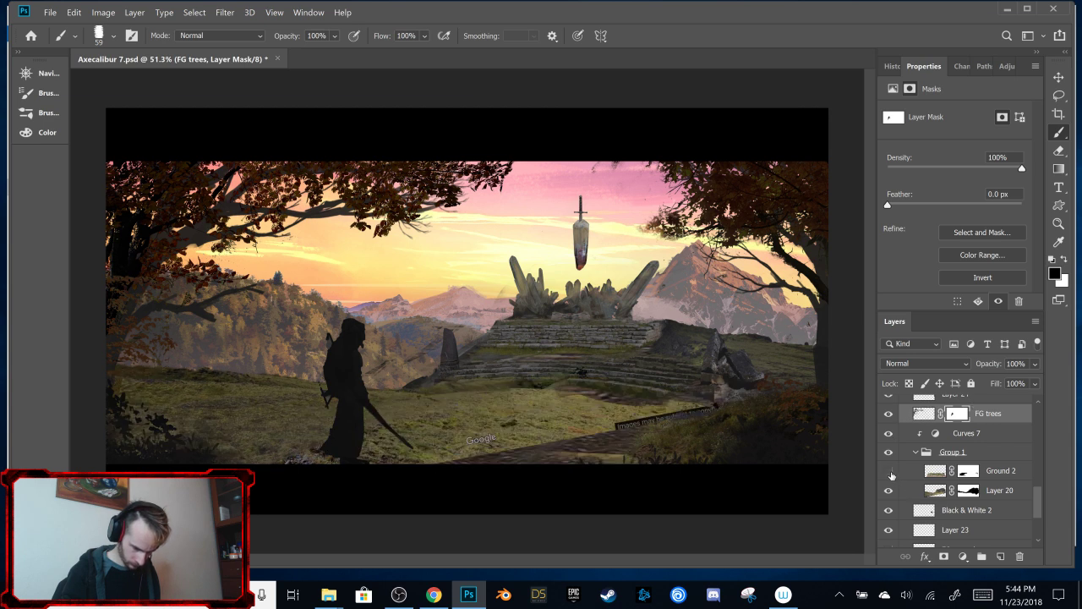
click(888, 471)
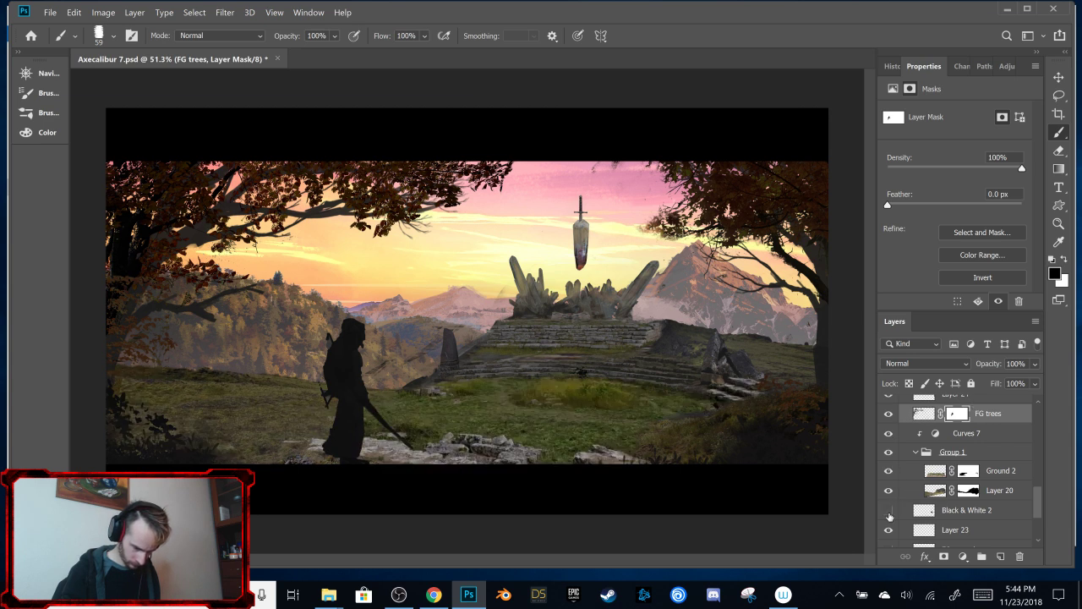
click(889, 511)
click(889, 511)
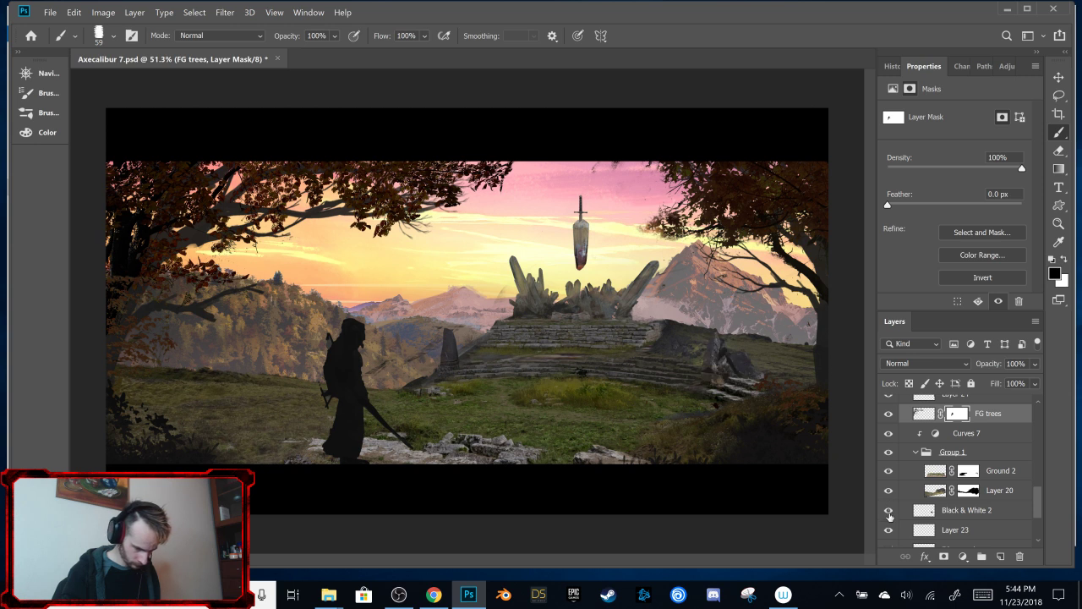
click(888, 491)
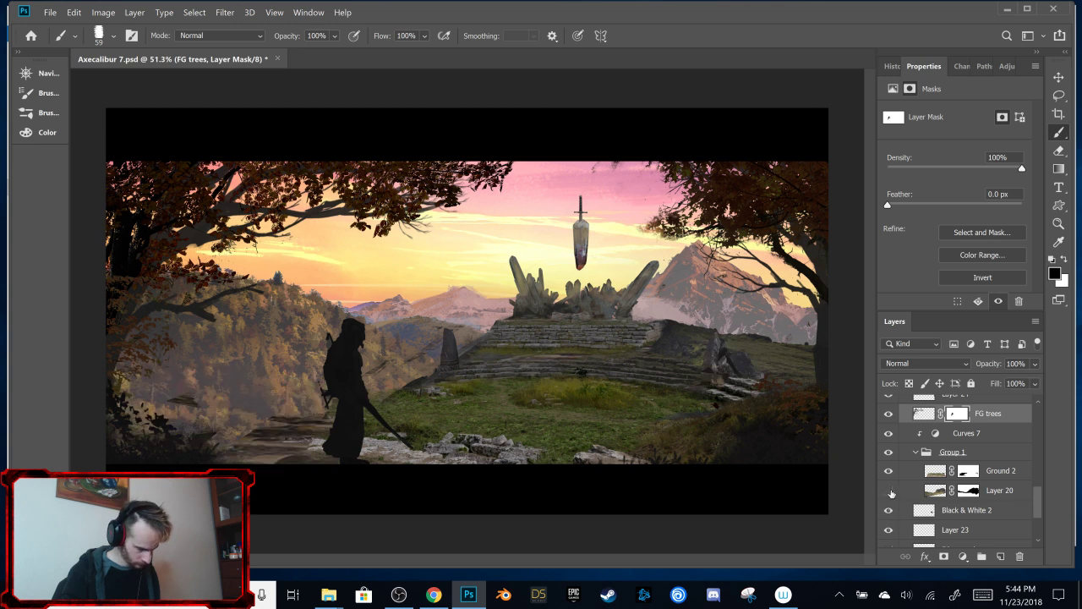
click(889, 491)
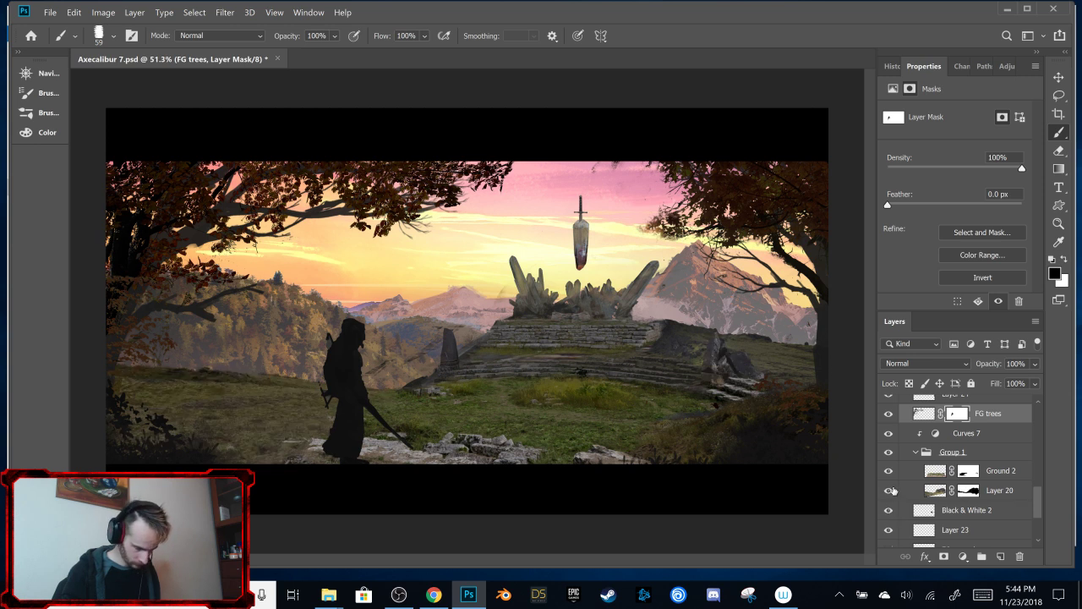
Step: Merge Group 1 into a single layer with Merge Group
click(983, 453)
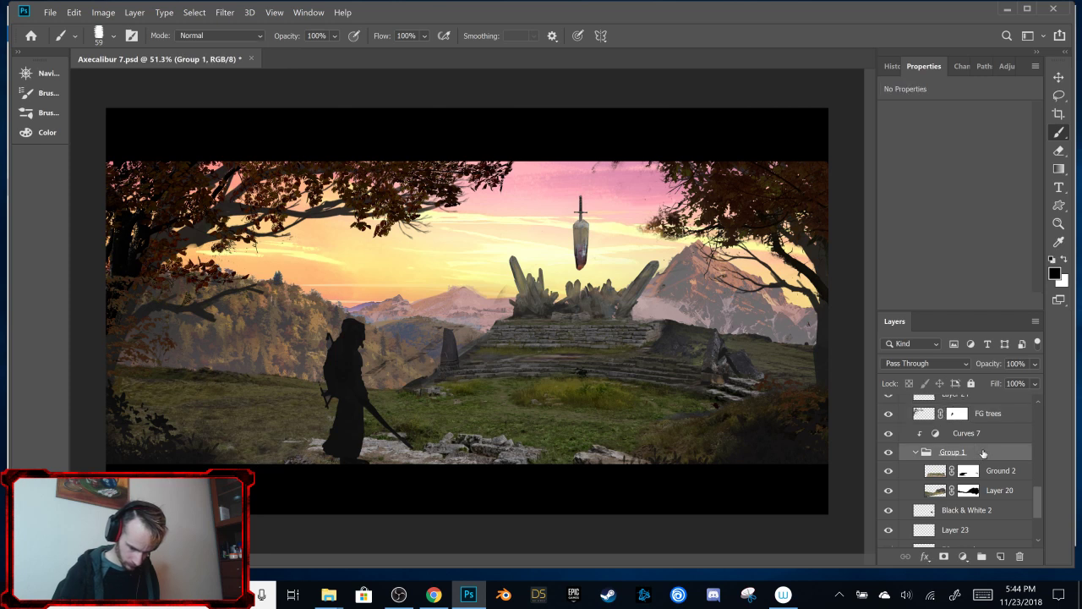
shift+click(999, 492)
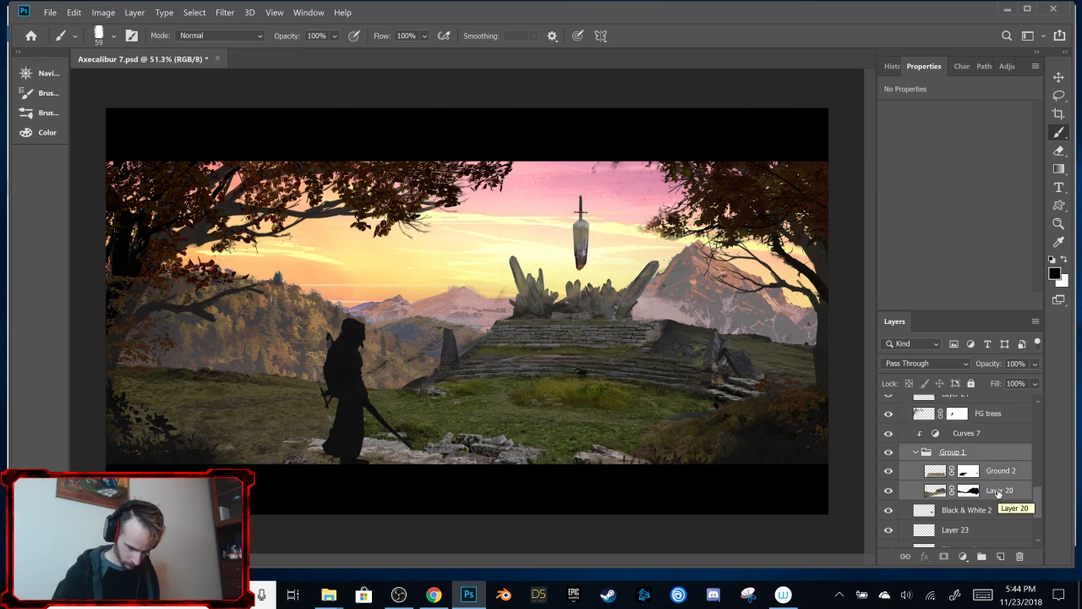
right_click(999, 492)
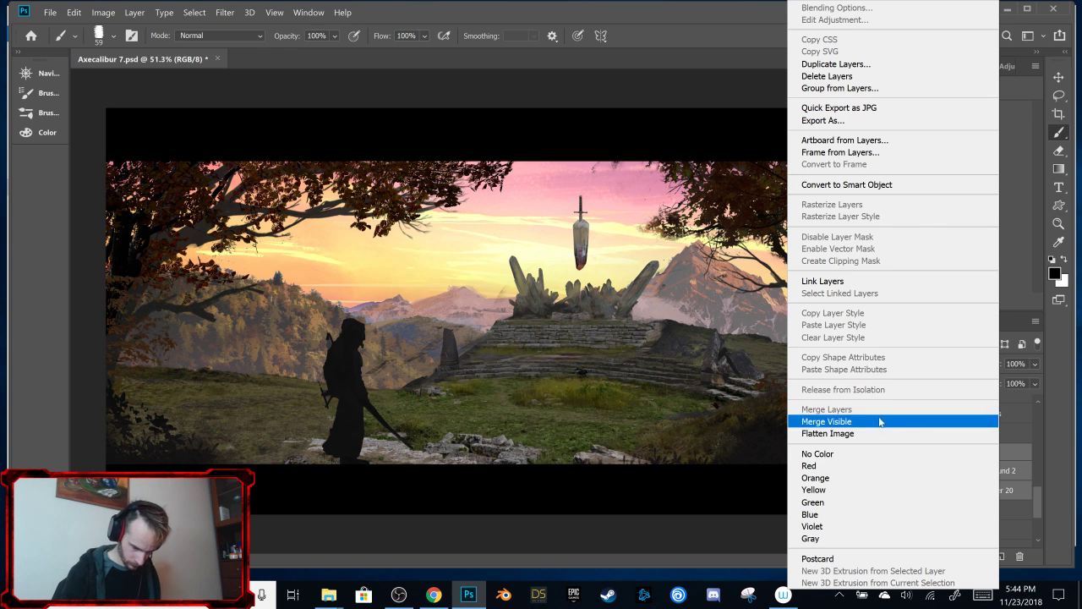
right_click(1017, 461)
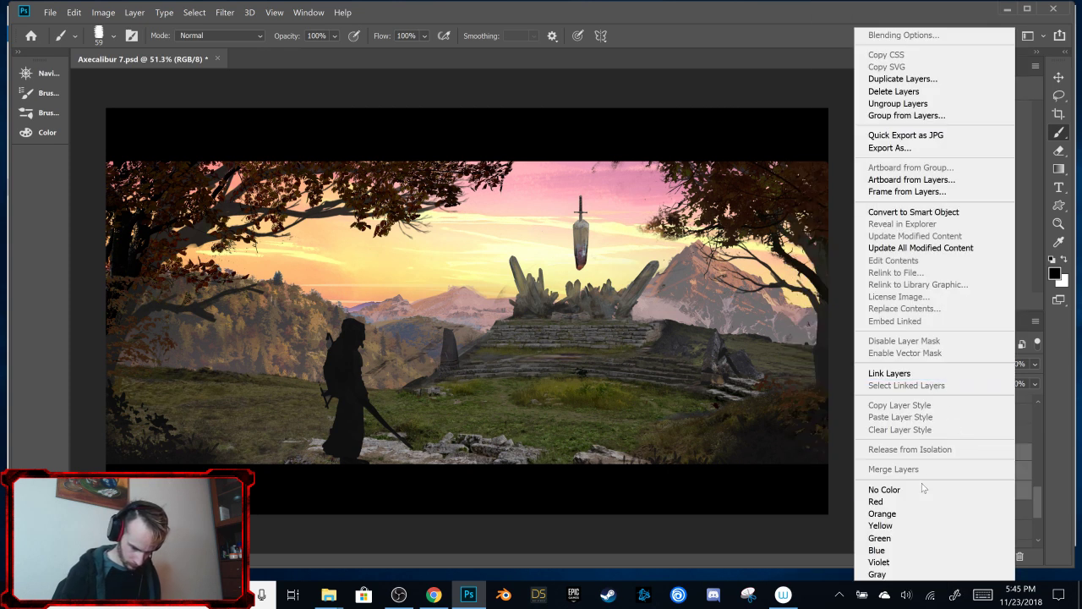
click(1015, 429)
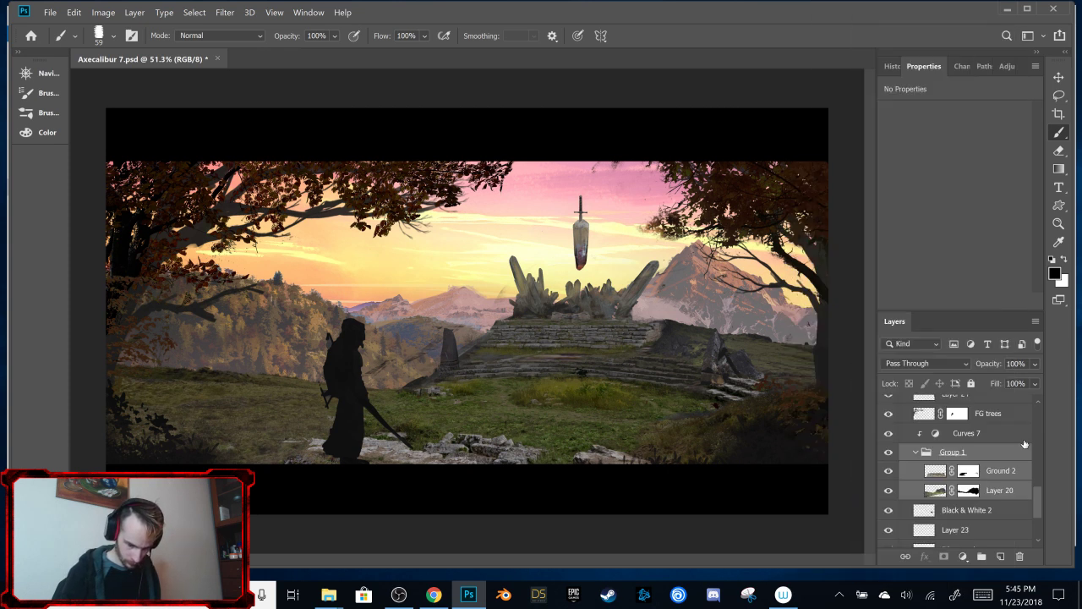
click(1004, 457)
right_click(1001, 457)
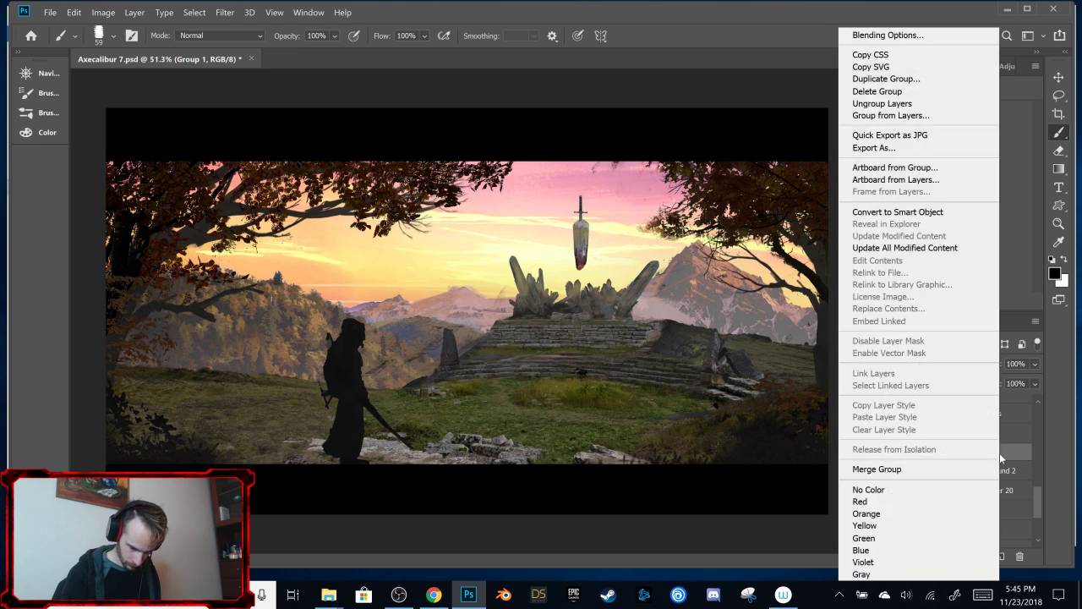
click(991, 466)
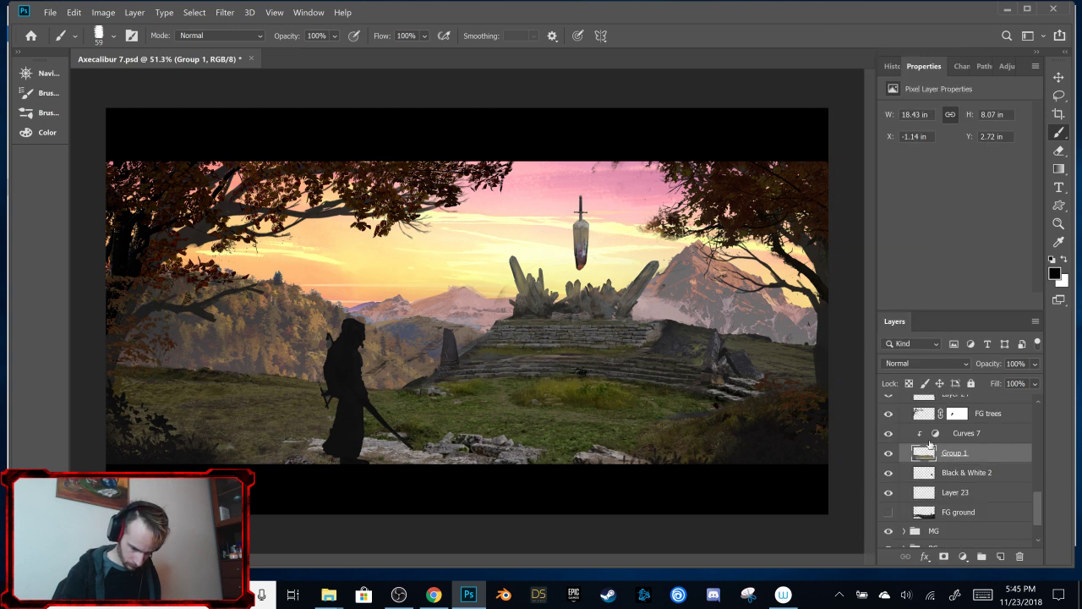
Step: Toggle Curves 7 on and off to compare the merged foreground
click(888, 434)
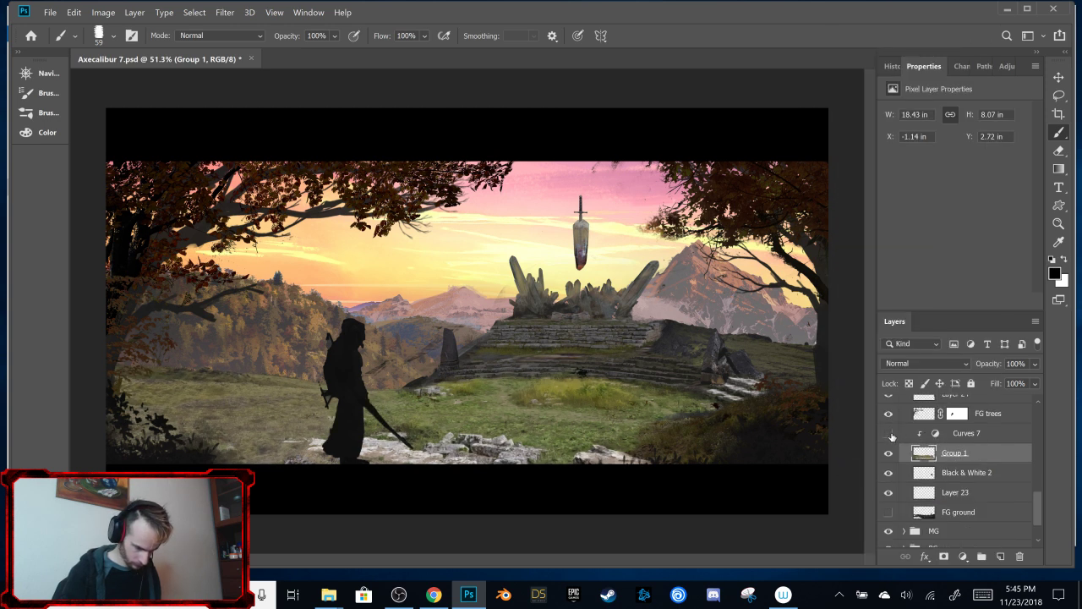
click(889, 434)
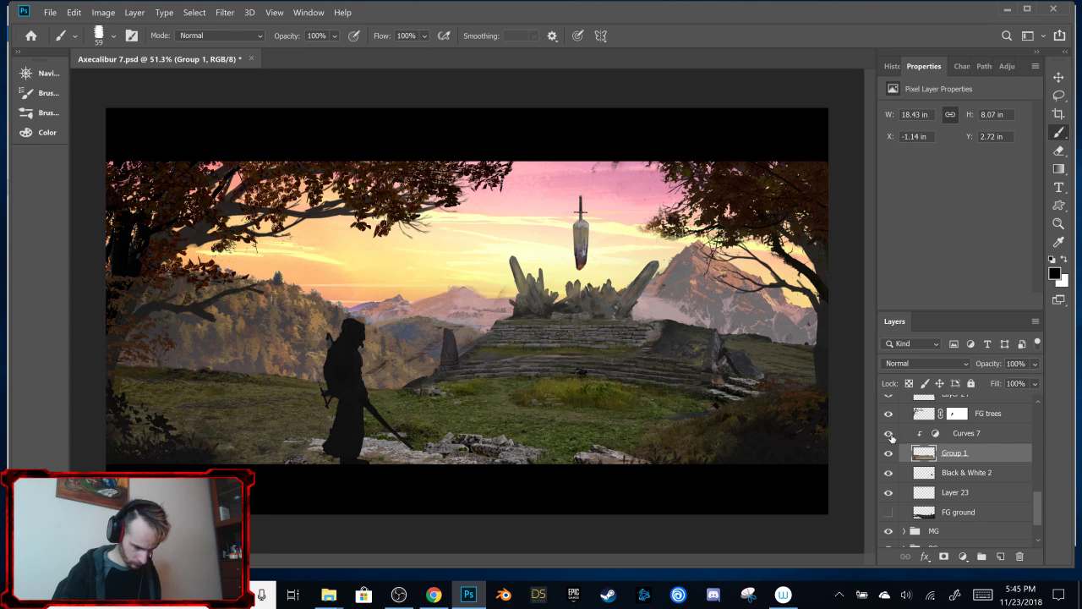
click(888, 434)
click(890, 433)
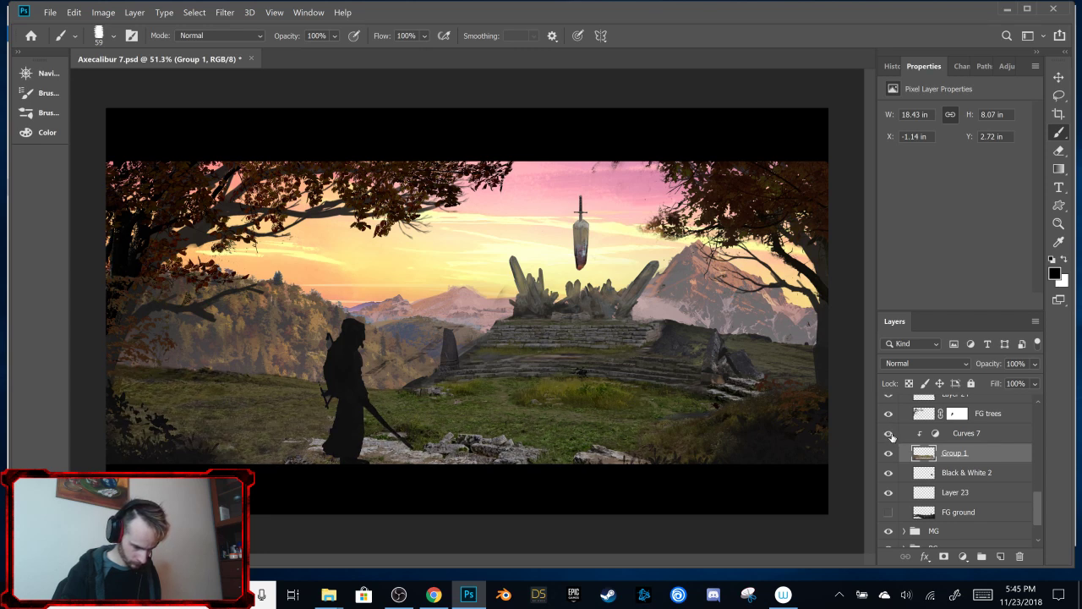
click(889, 434)
click(888, 434)
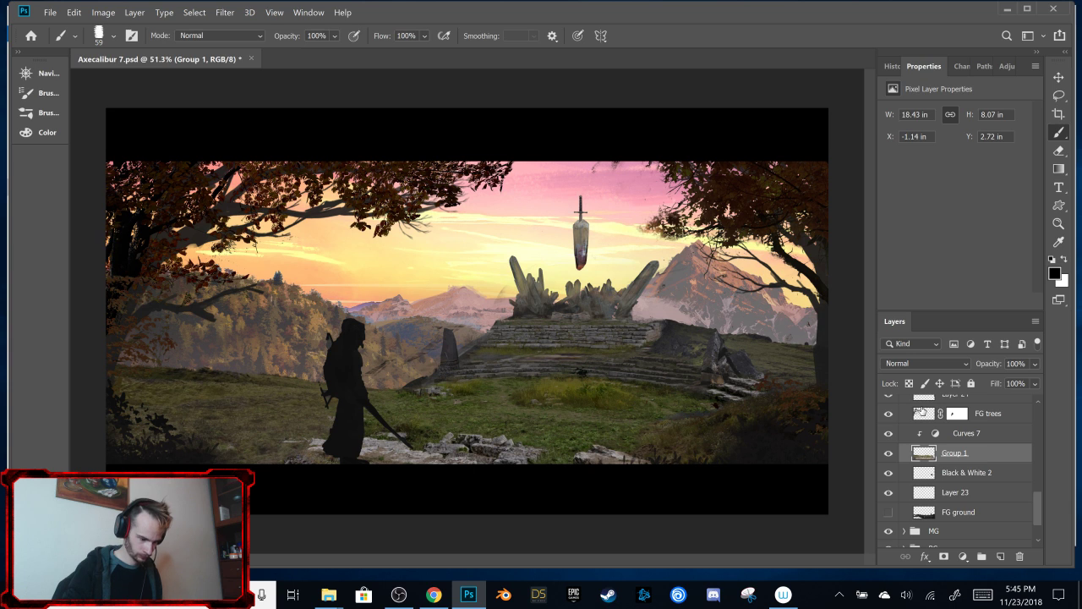
Step: Save the painting with Ctrl+S
click(103, 12)
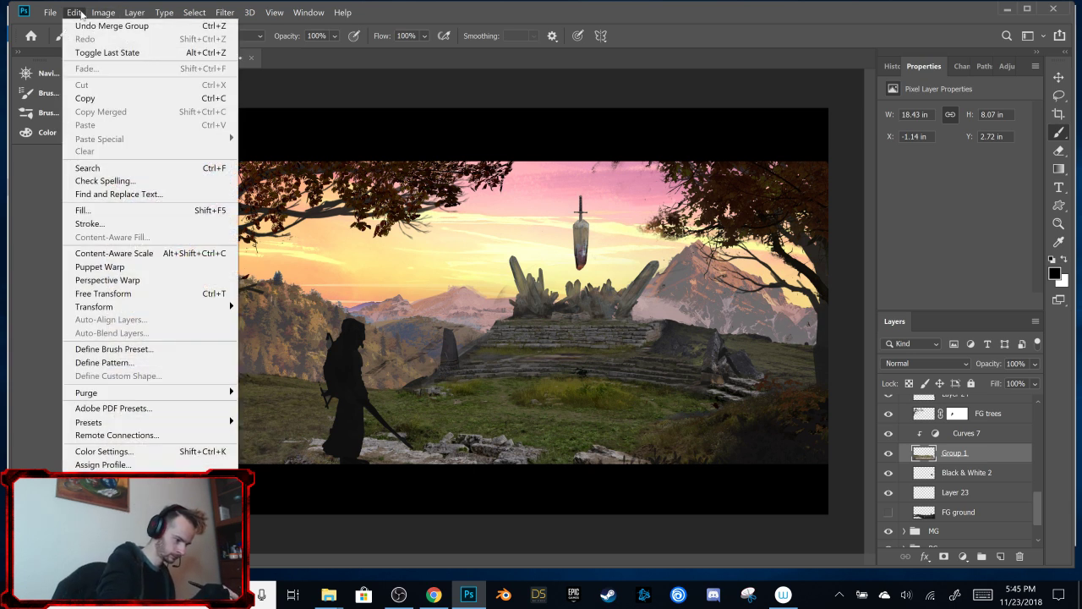
mouse_move(180, 129)
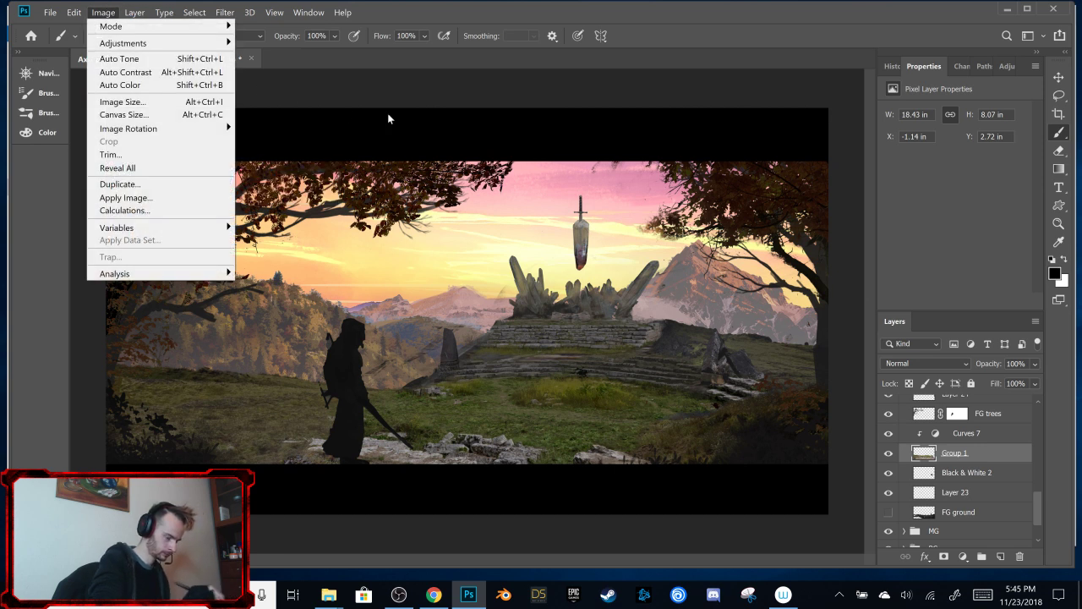
click(472, 74)
key(ctrl+s)
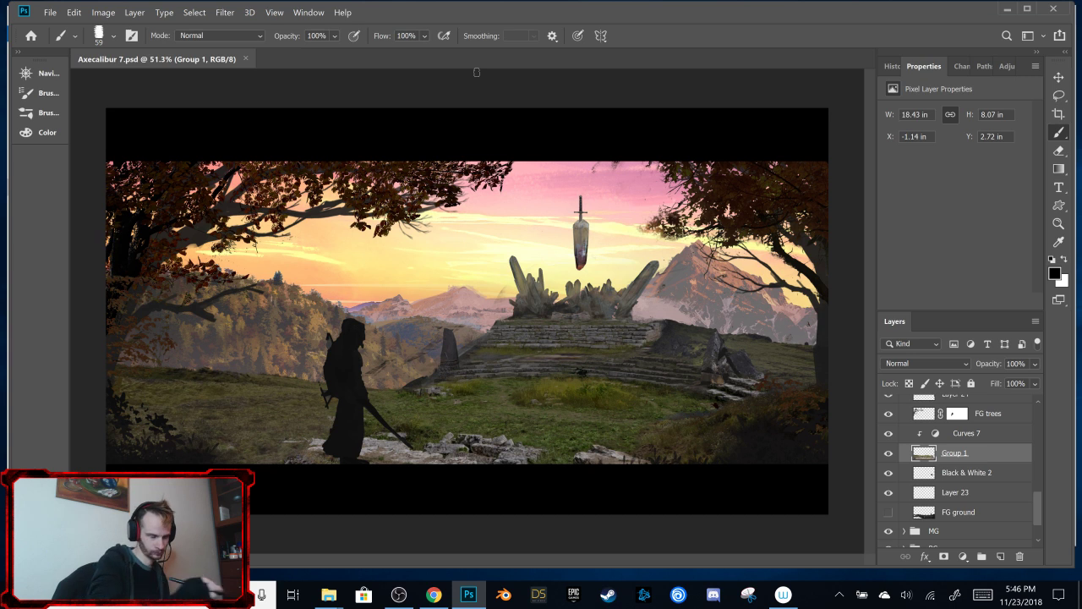
Step: Flip the canvas horizontally so the shrine sits on the left
click(103, 11)
mouse_move(173, 134)
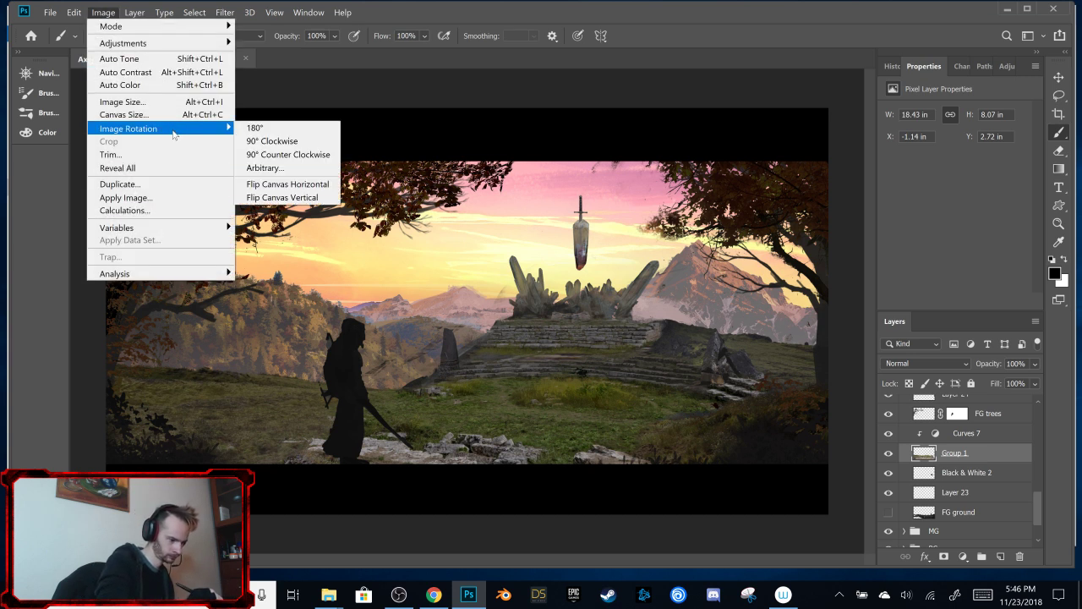
click(319, 190)
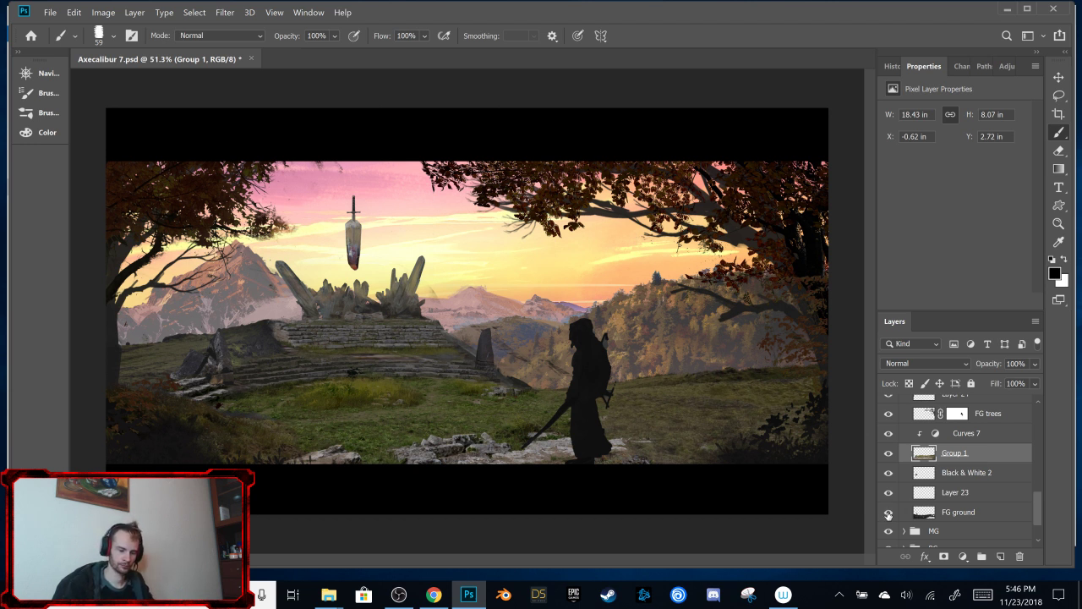
Step: Compare the FG ground layer on and off, then delete it
click(888, 512)
click(887, 513)
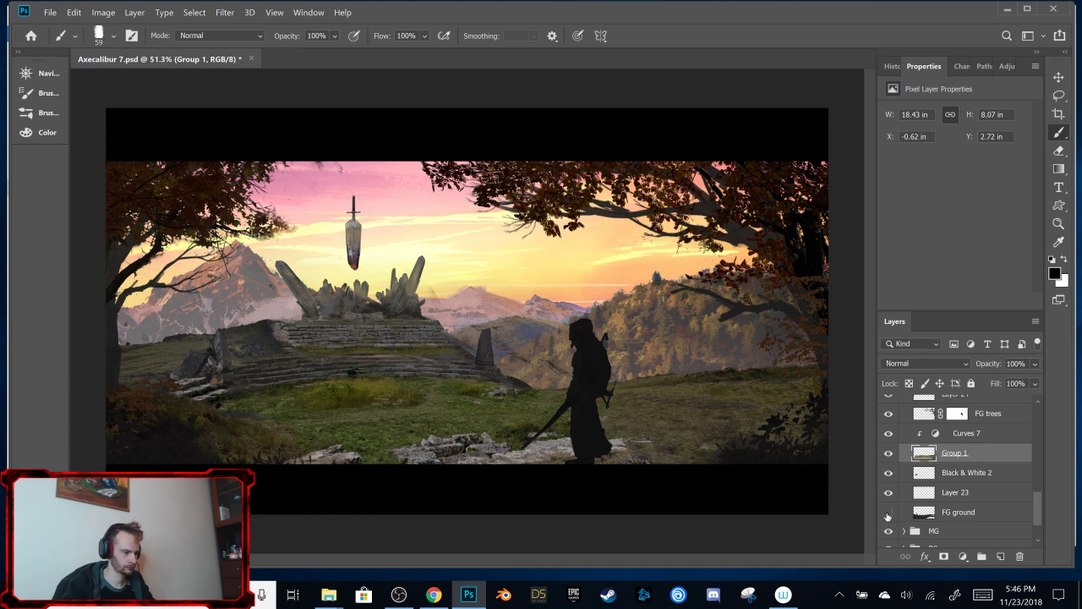
click(888, 513)
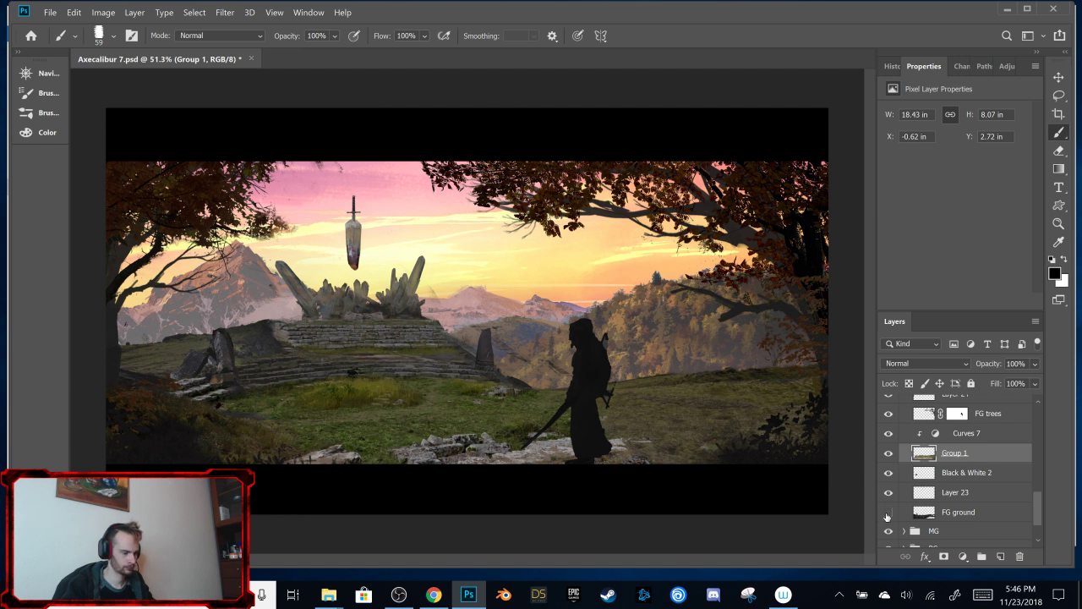
click(888, 513)
click(888, 514)
click(981, 514)
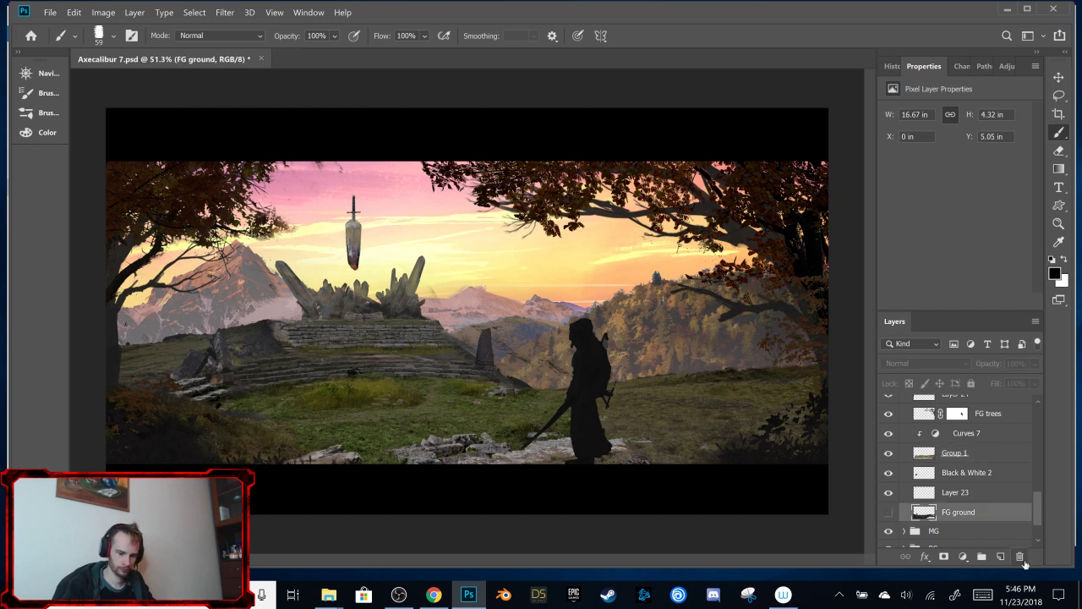
click(1020, 557)
Step: Compare Layer 23's effect on and off, then delete it
click(888, 492)
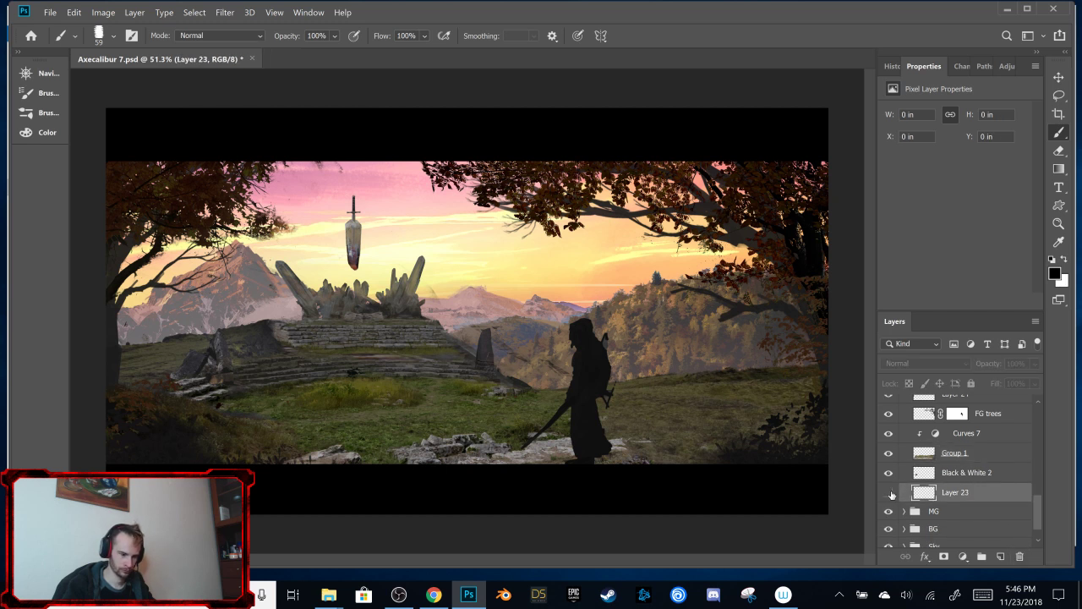
click(889, 492)
click(889, 492)
click(888, 493)
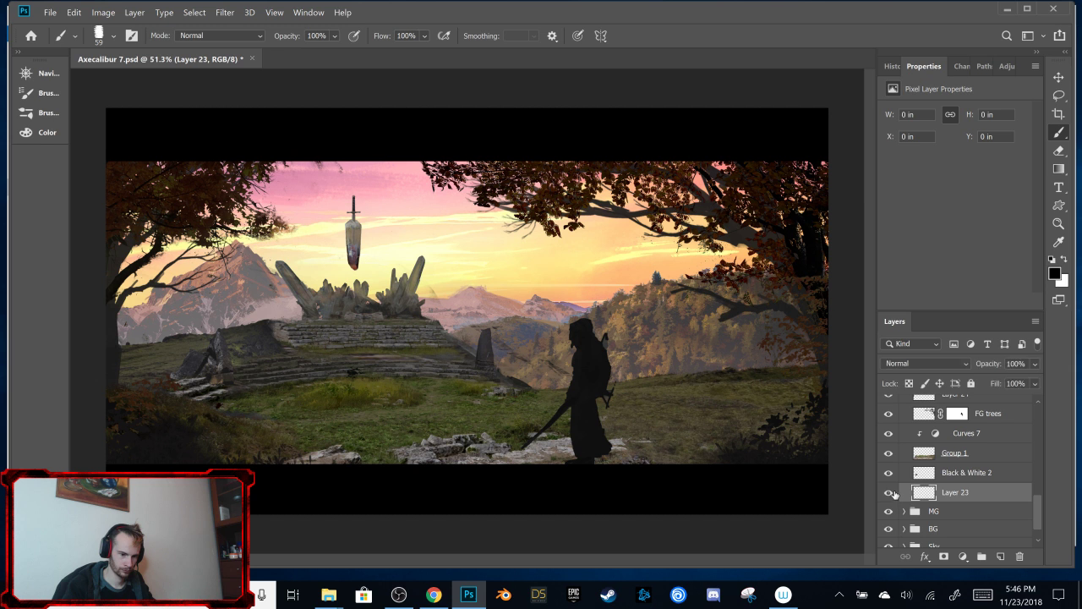
click(888, 492)
click(889, 492)
click(888, 492)
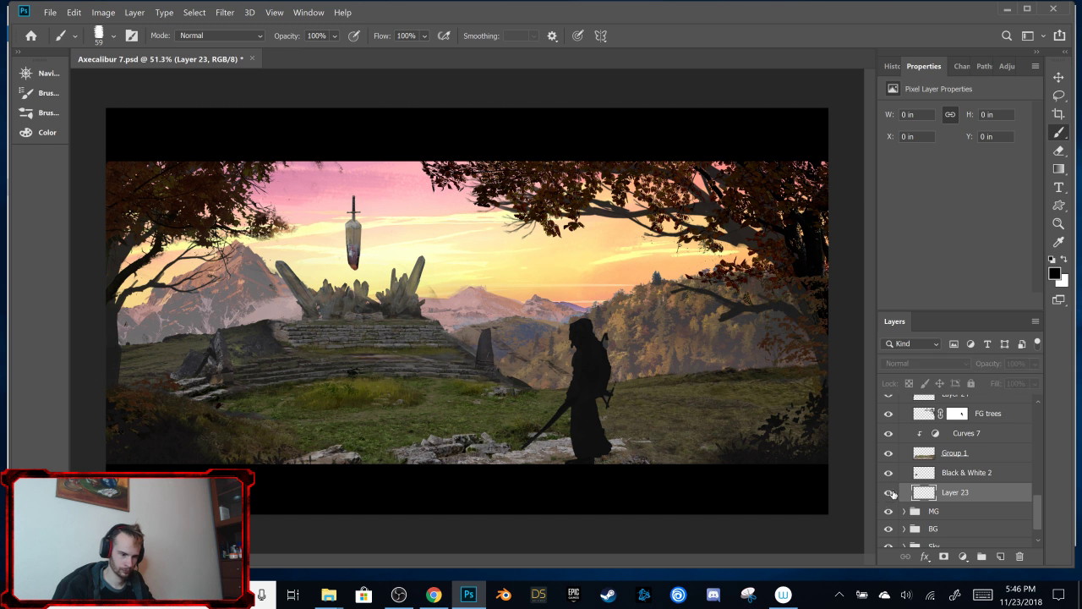
click(1020, 556)
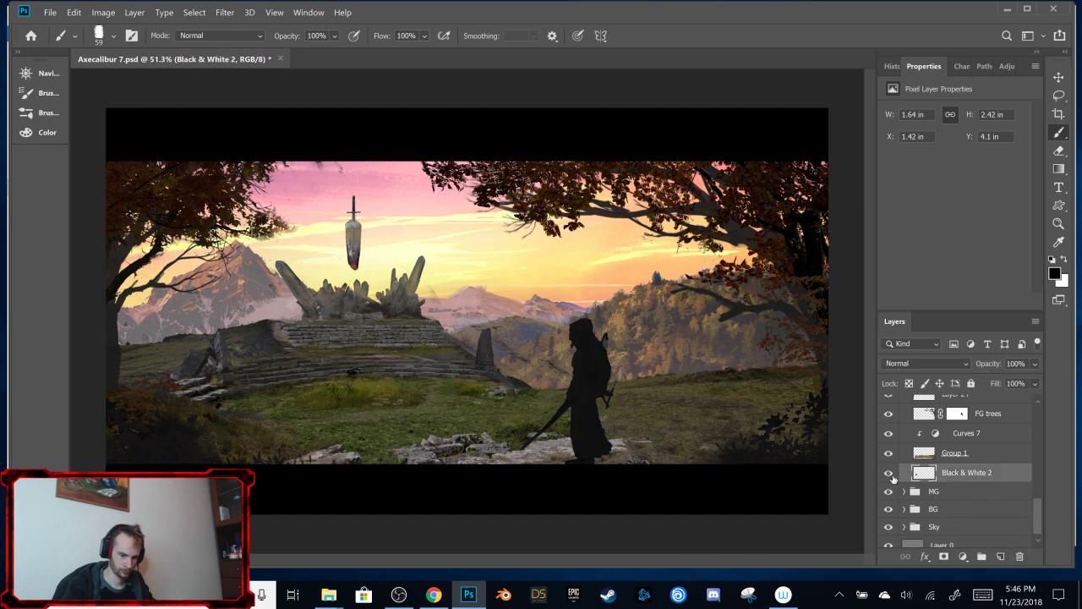
Step: Toggle Black & White 2 to compare its effect on the foreground
click(890, 474)
click(892, 475)
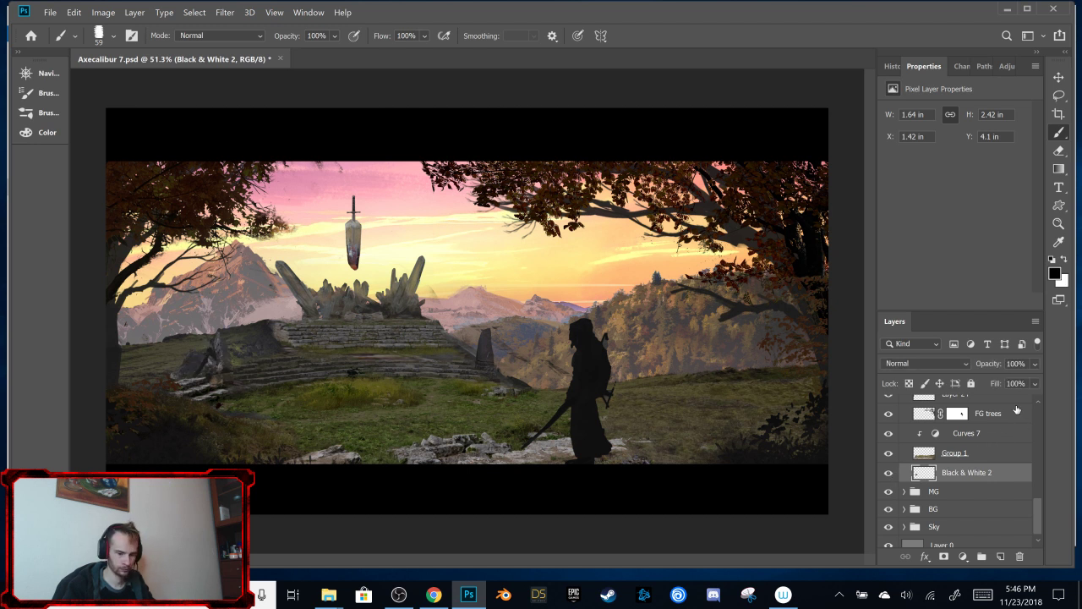
click(1006, 66)
Step: Add Curves 16 clipped to Black & White 2, raising highlights to Input 217, Output 255
click(953, 96)
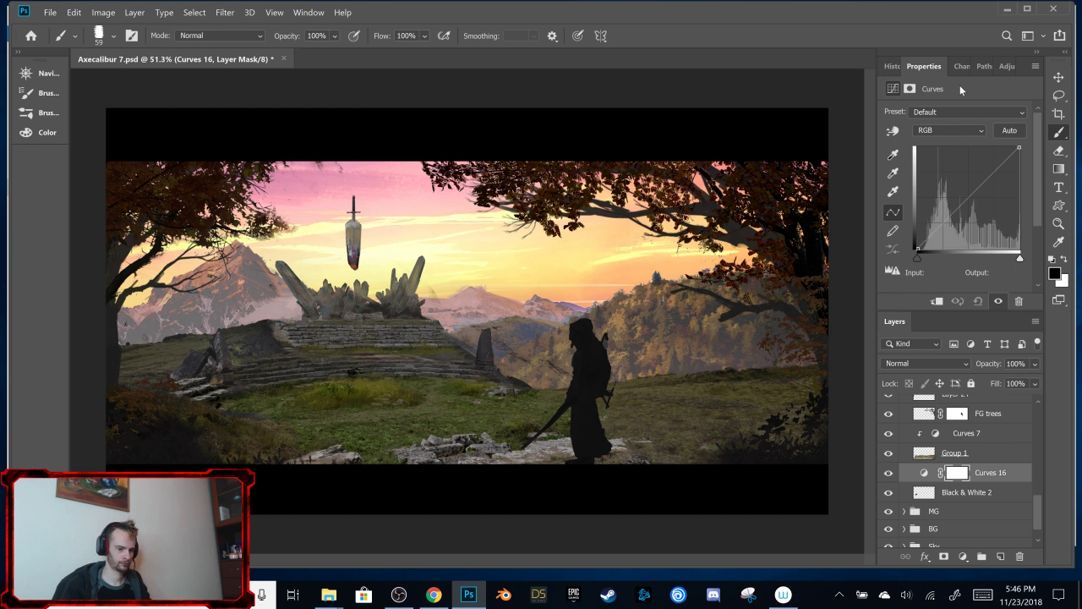
click(937, 301)
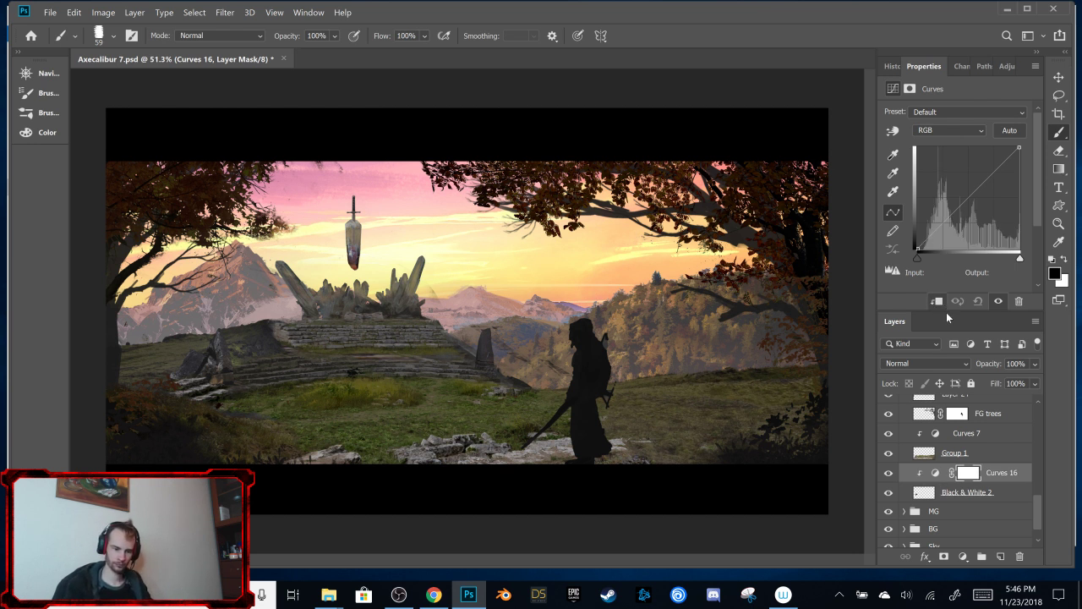
drag(1018, 148, 1018, 173)
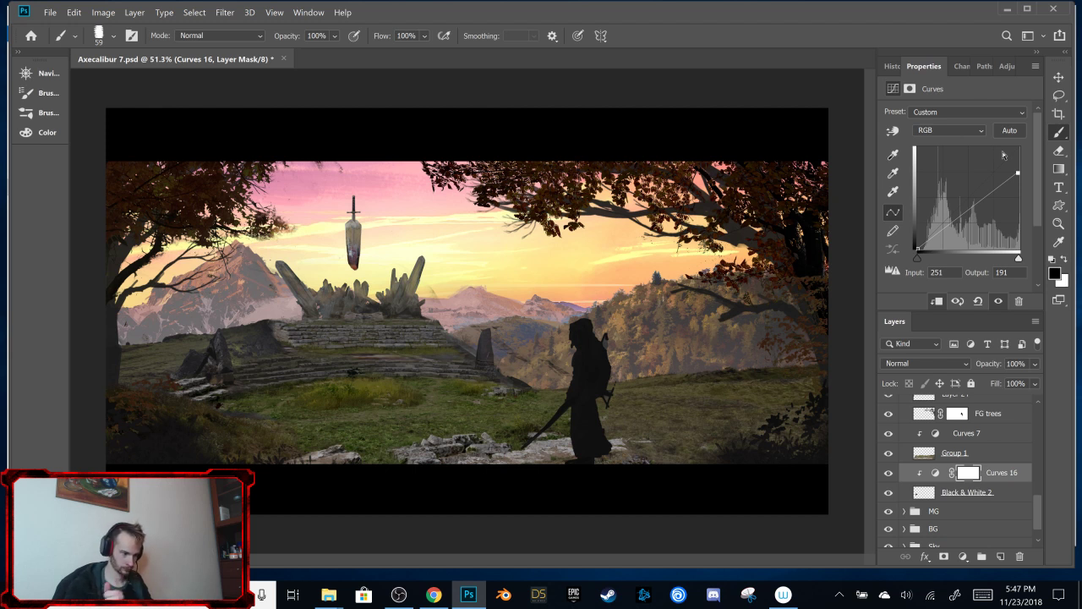
click(935, 473)
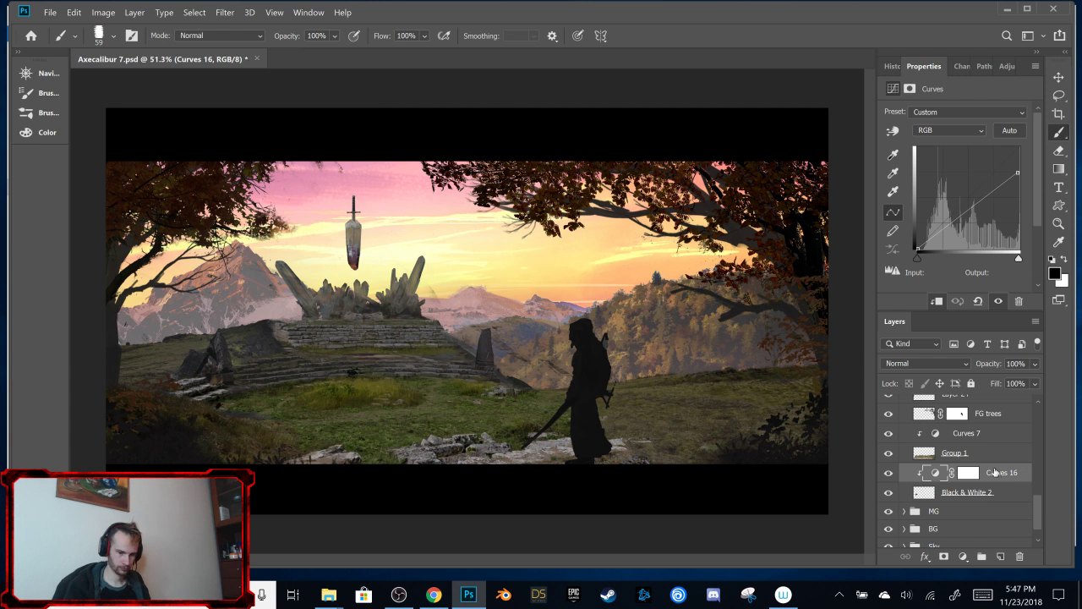
drag(923, 243, 925, 241)
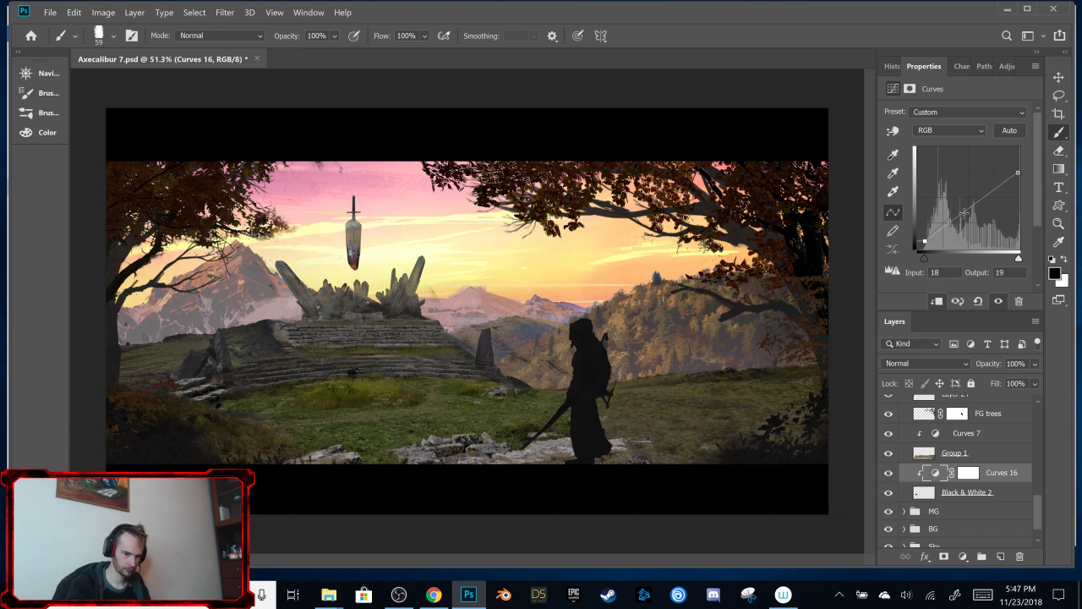
drag(1018, 172, 1006, 141)
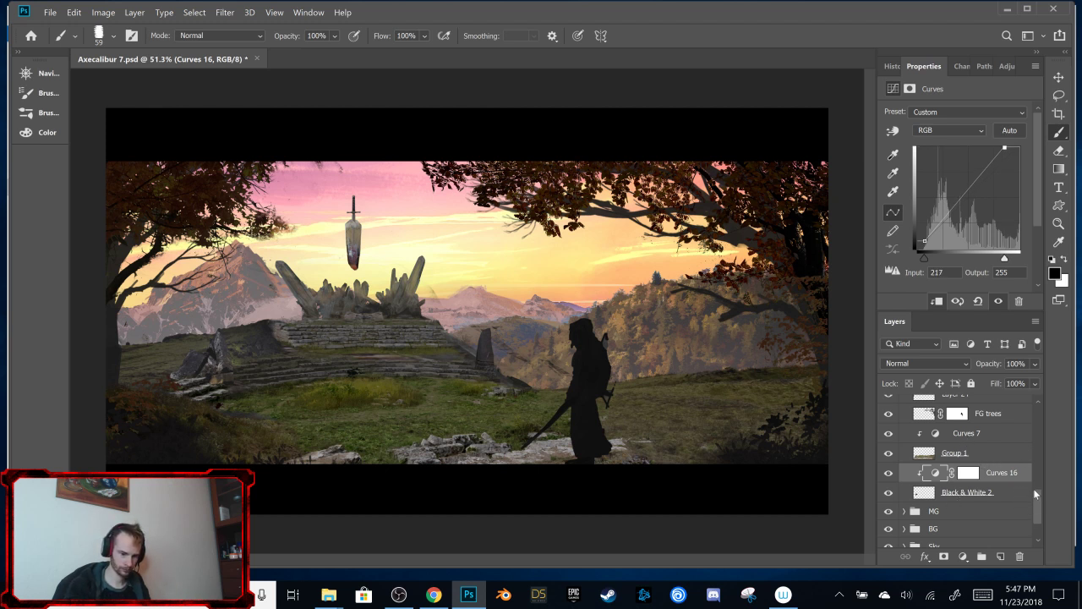
Step: Toggle the FG group's visibility to check the scene
scroll(1032, 484, up, 5)
scroll(1027, 435, up, 1)
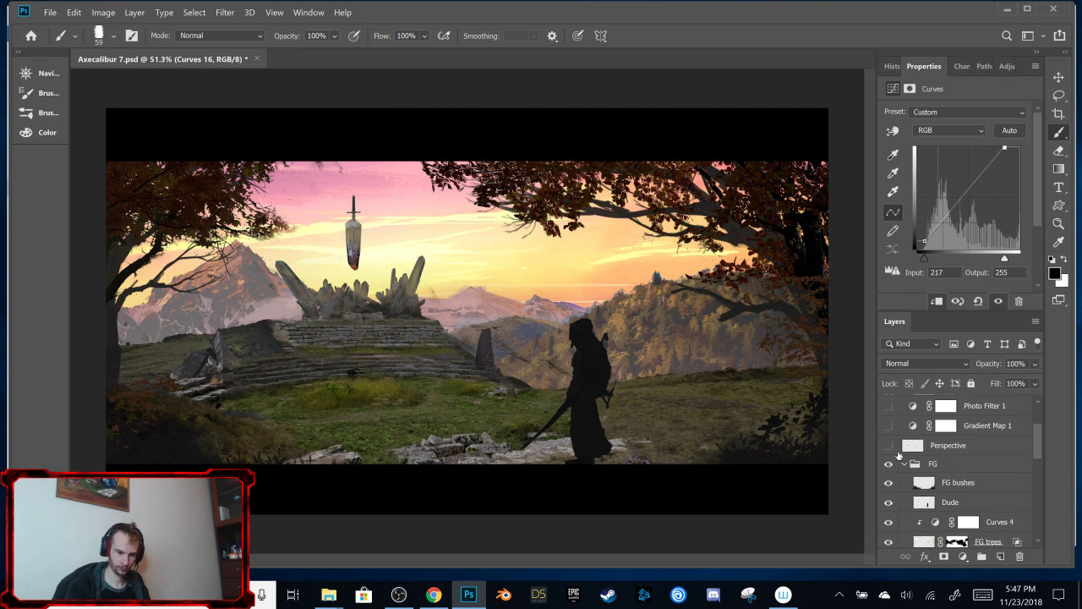
click(888, 463)
click(888, 464)
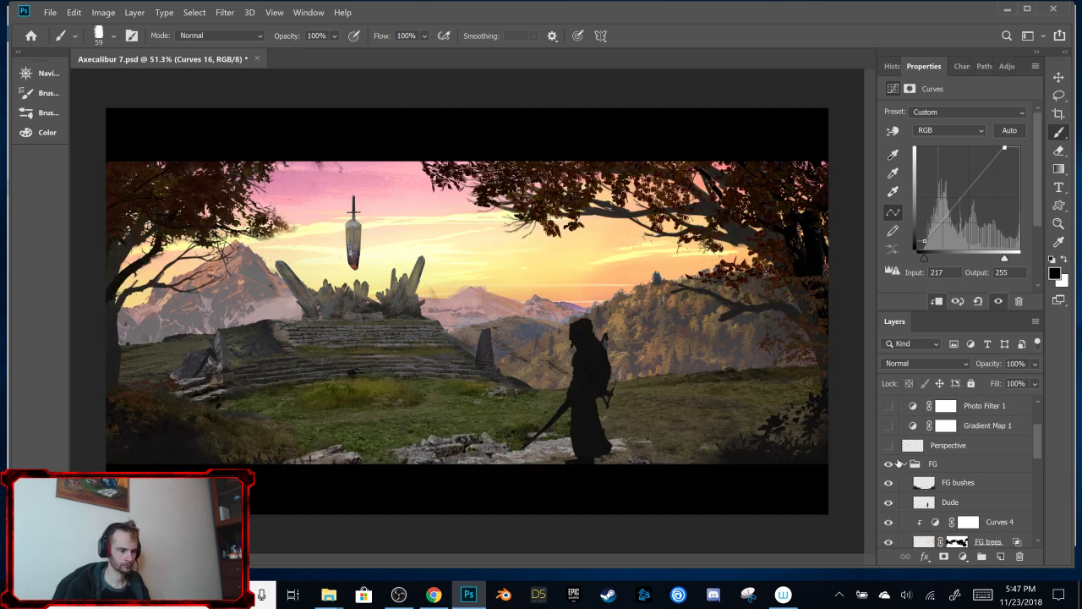
drag(1034, 446, 1039, 500)
Step: Rename Group 1 to 'FG ground'
click(888, 491)
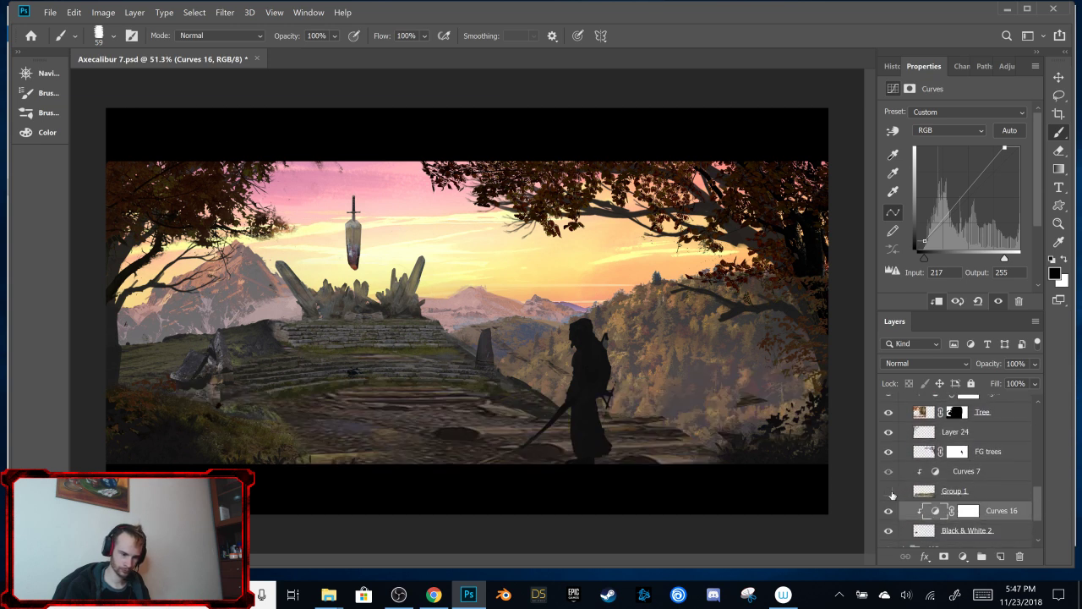
click(889, 491)
double_click(955, 491)
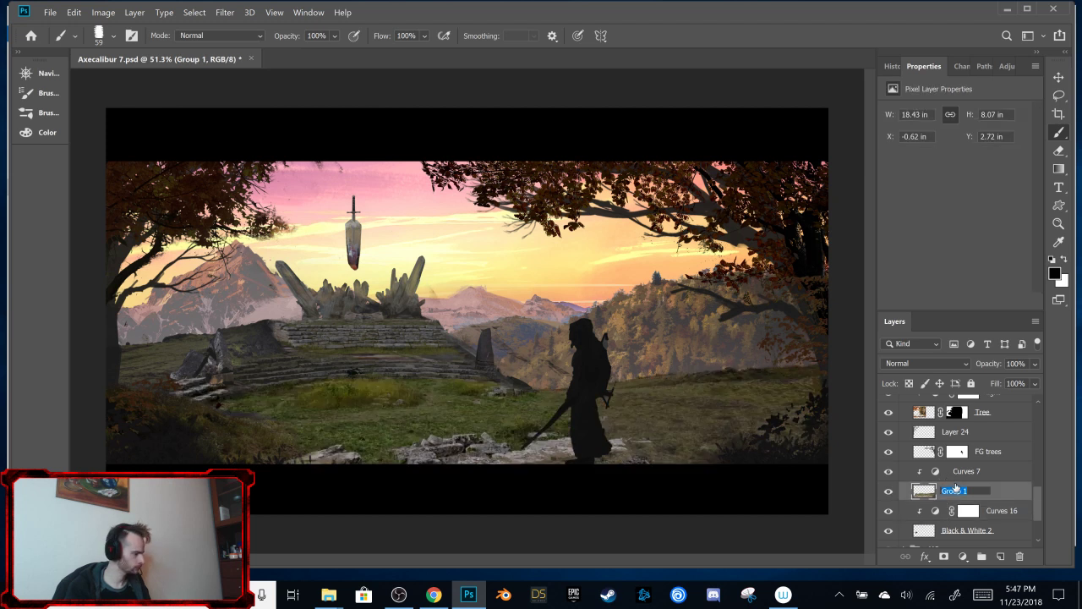
text(FG)
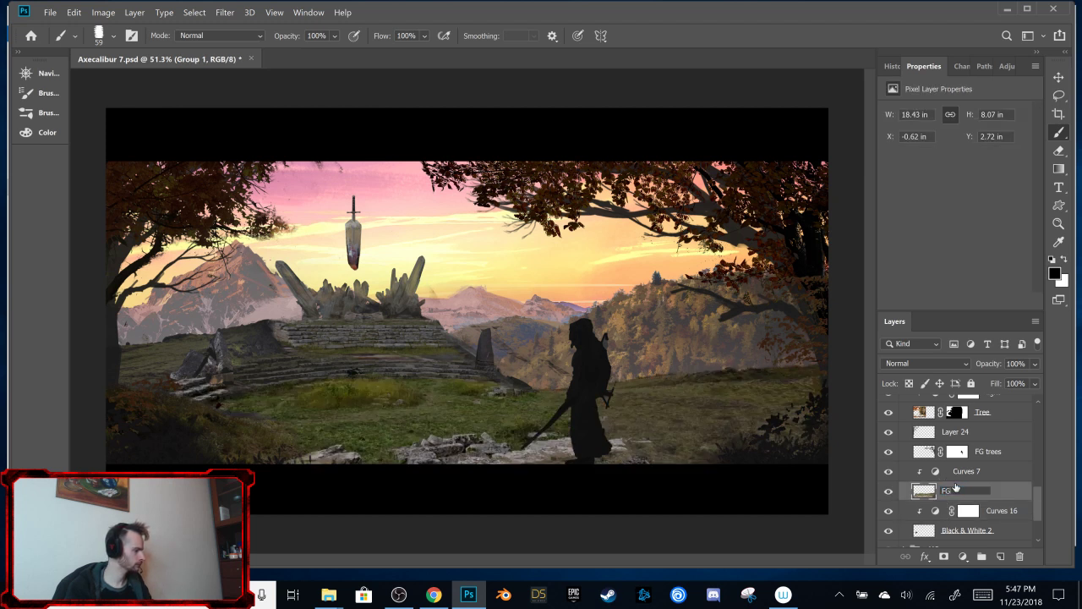
text( ground)
key(Return)
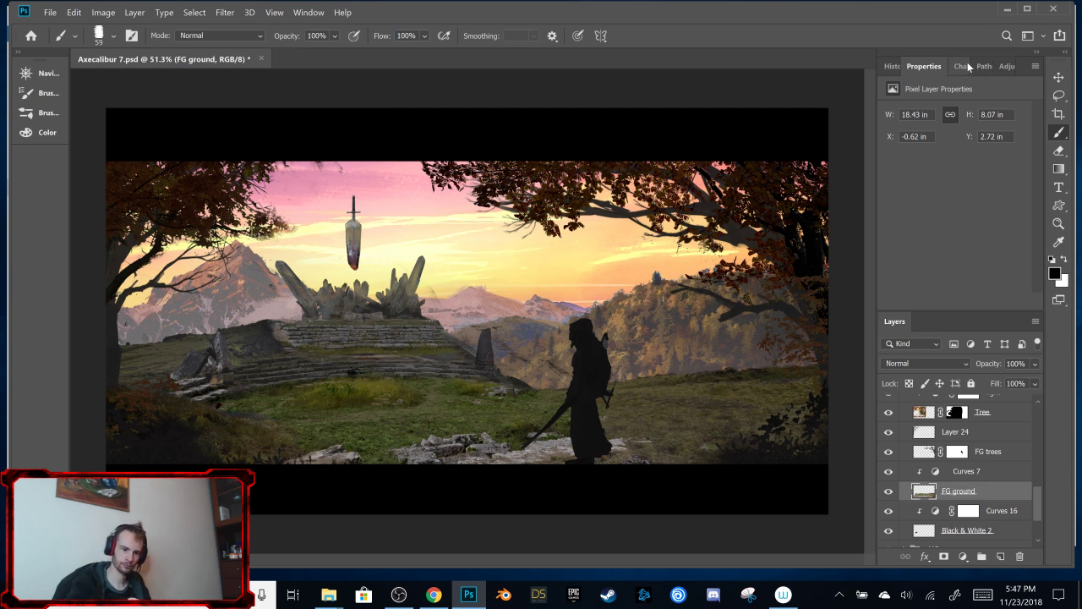
Step: Try a warming Photo Filter with increased density, then delete it
key(F7)
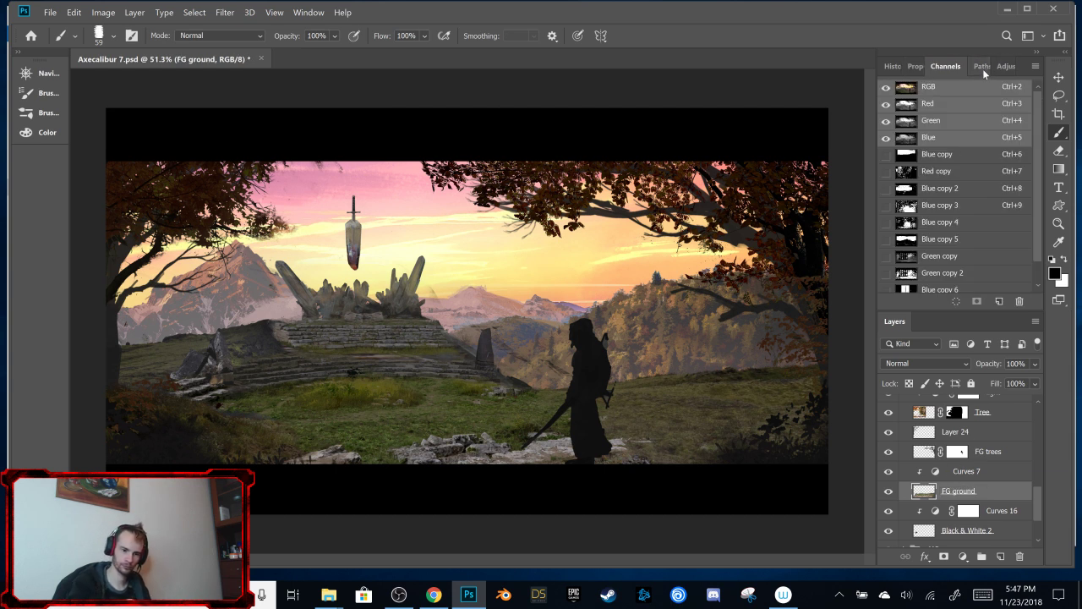
click(1006, 66)
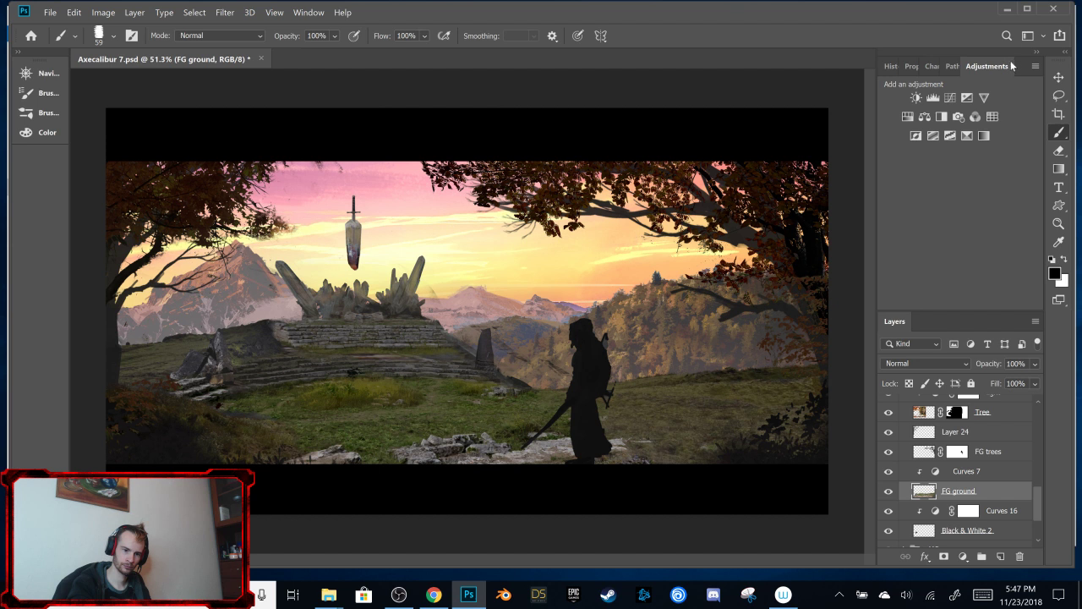
click(960, 118)
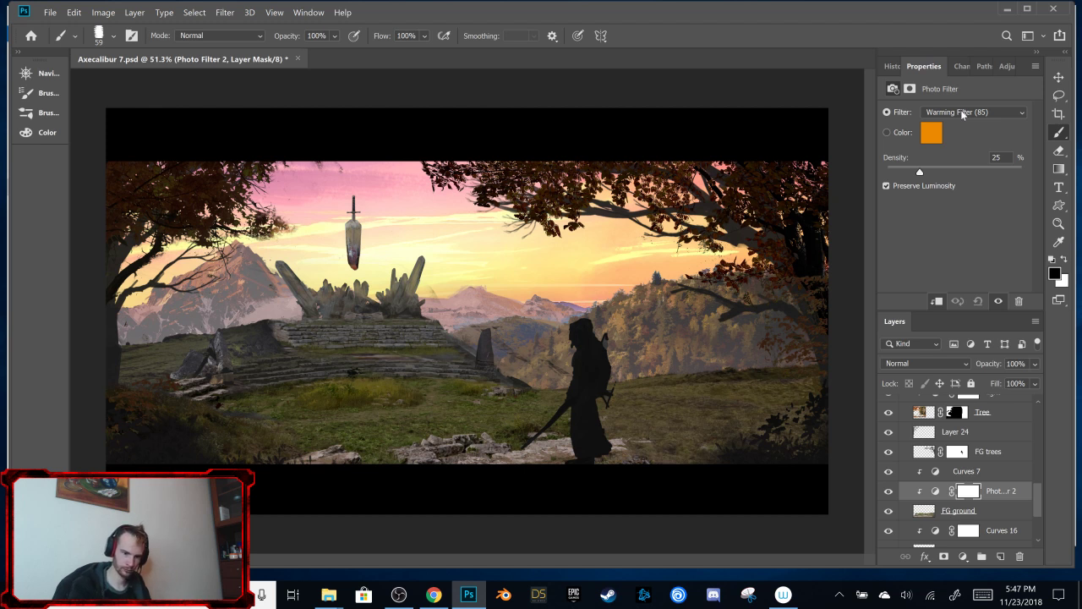
drag(920, 171, 978, 173)
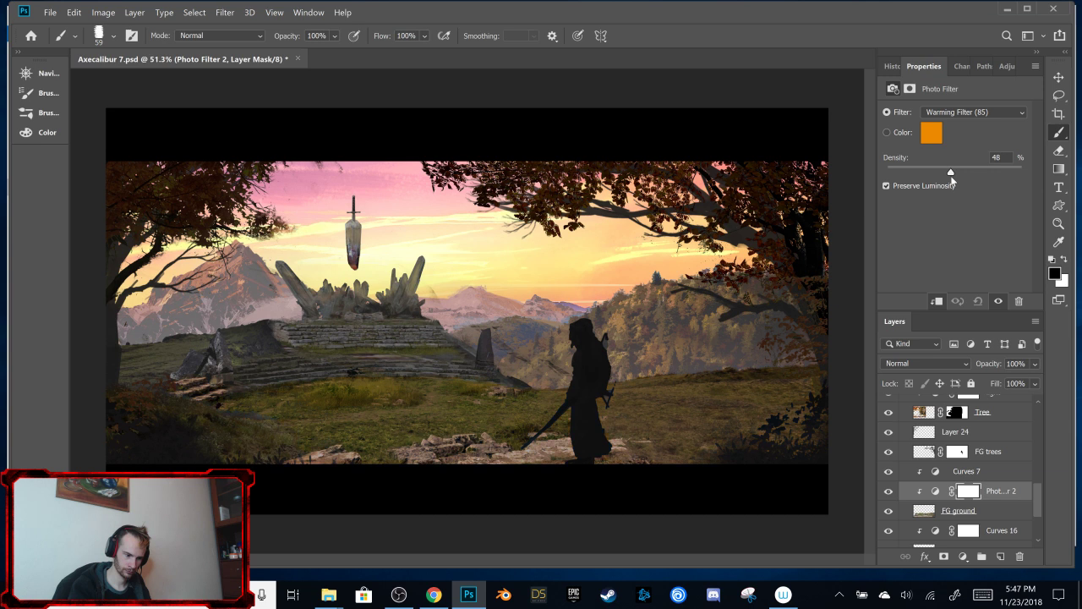
drag(951, 179, 950, 178)
click(1019, 556)
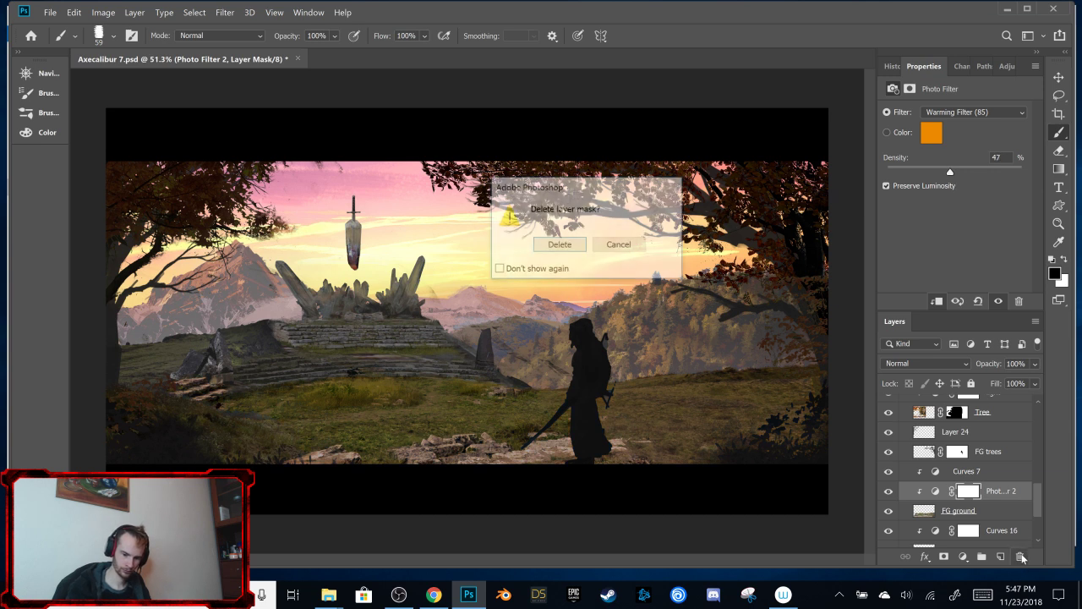
click(562, 244)
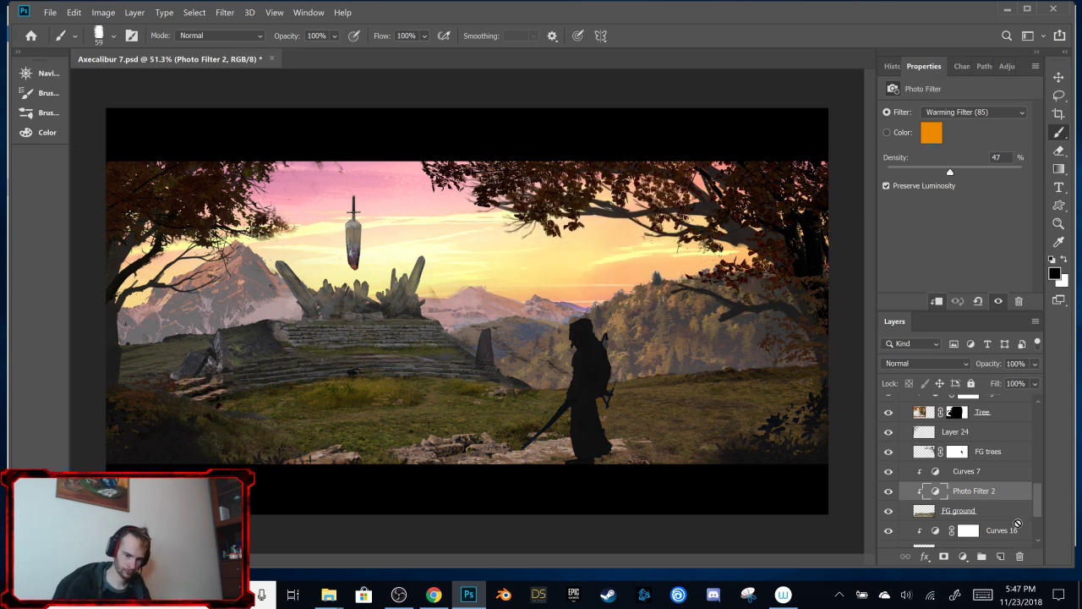
click(1020, 556)
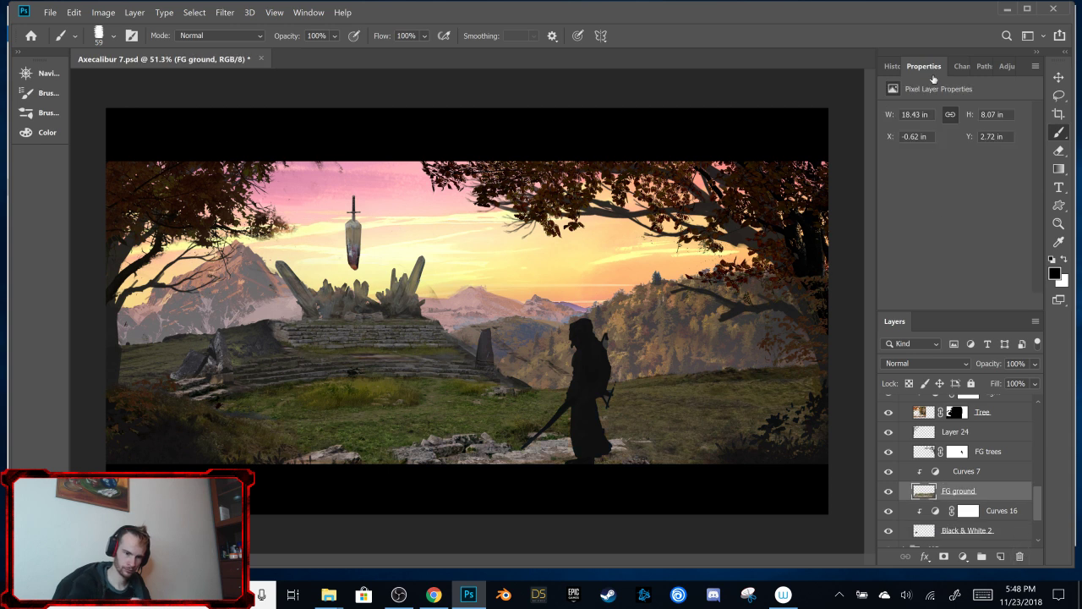
Step: Add Curves 17 over FG ground, pulling the Green curve down in highlights and shadows
click(963, 66)
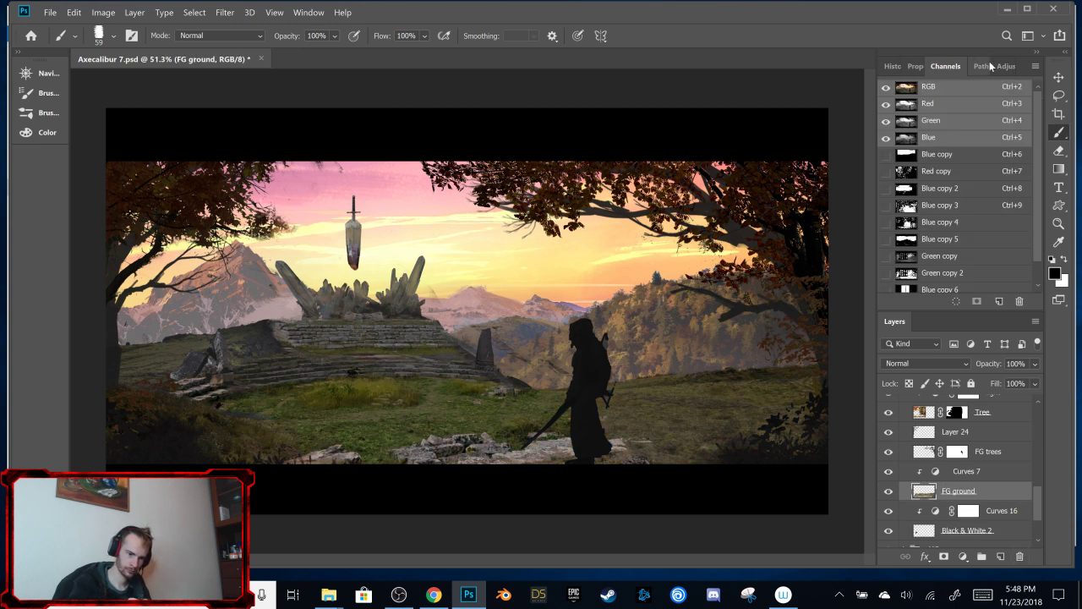
click(997, 66)
click(950, 98)
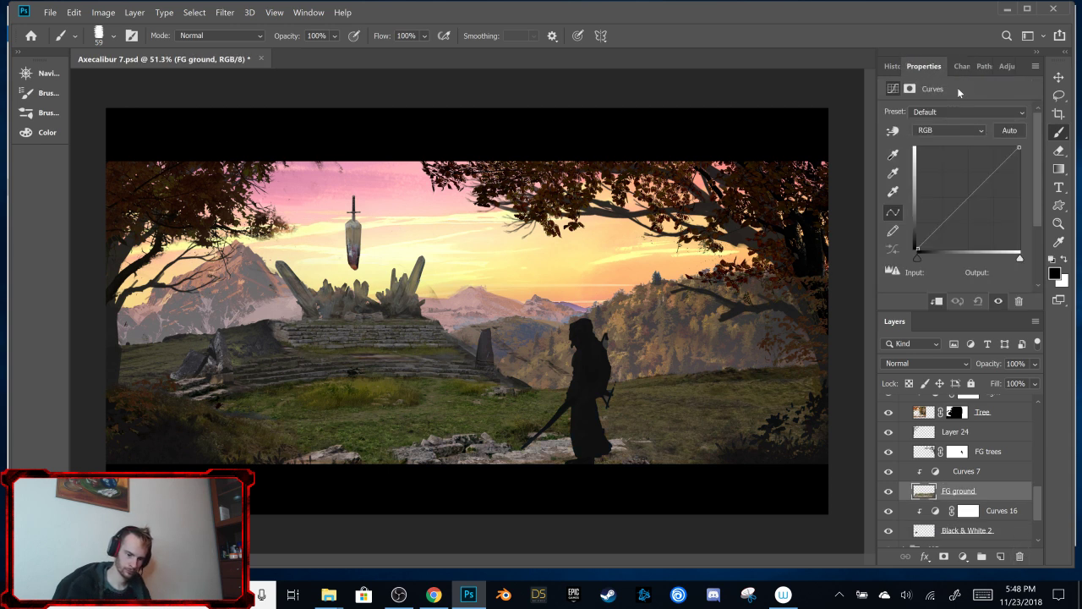
click(949, 130)
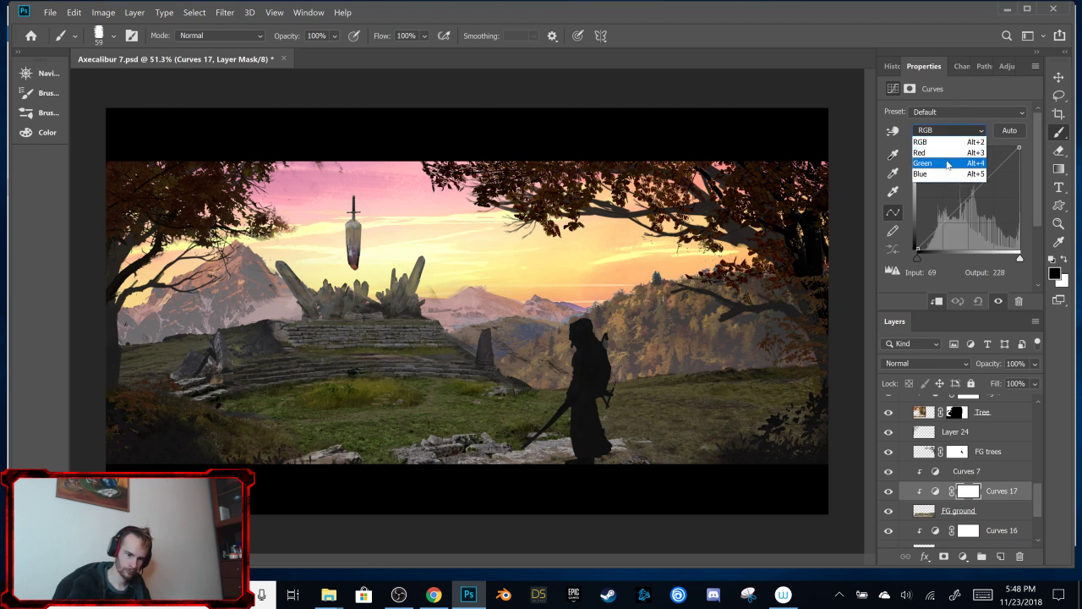
click(948, 163)
mouse_move(1025, 149)
mouse_down()
mouse_move(1028, 163)
mouse_move(1028, 149)
mouse_up()
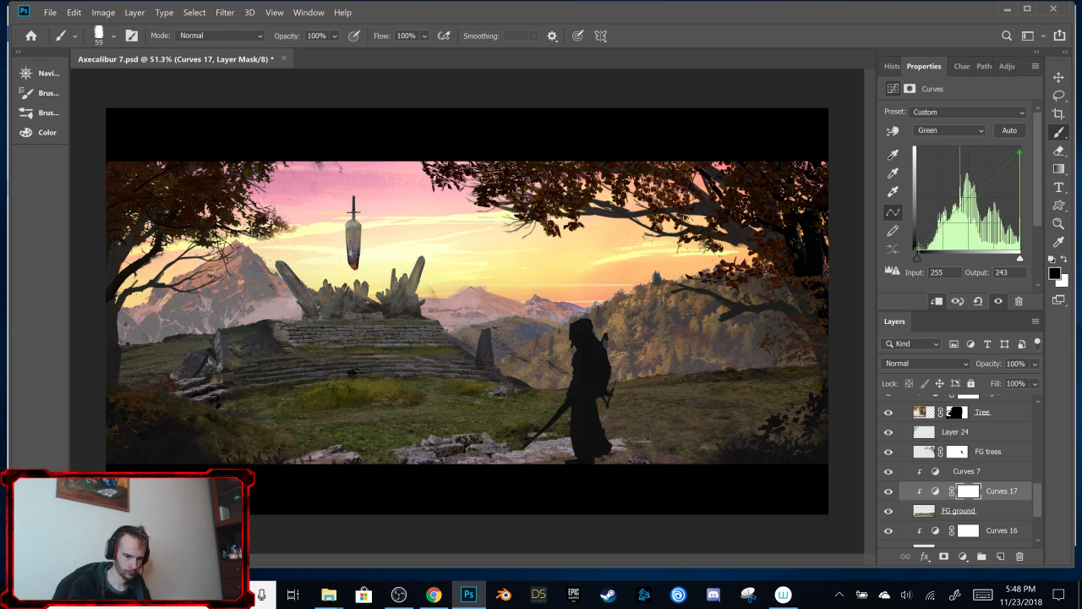
mouse_move(929, 238)
mouse_down()
mouse_move(952, 230)
mouse_move(917, 257)
mouse_move(924, 248)
mouse_up()
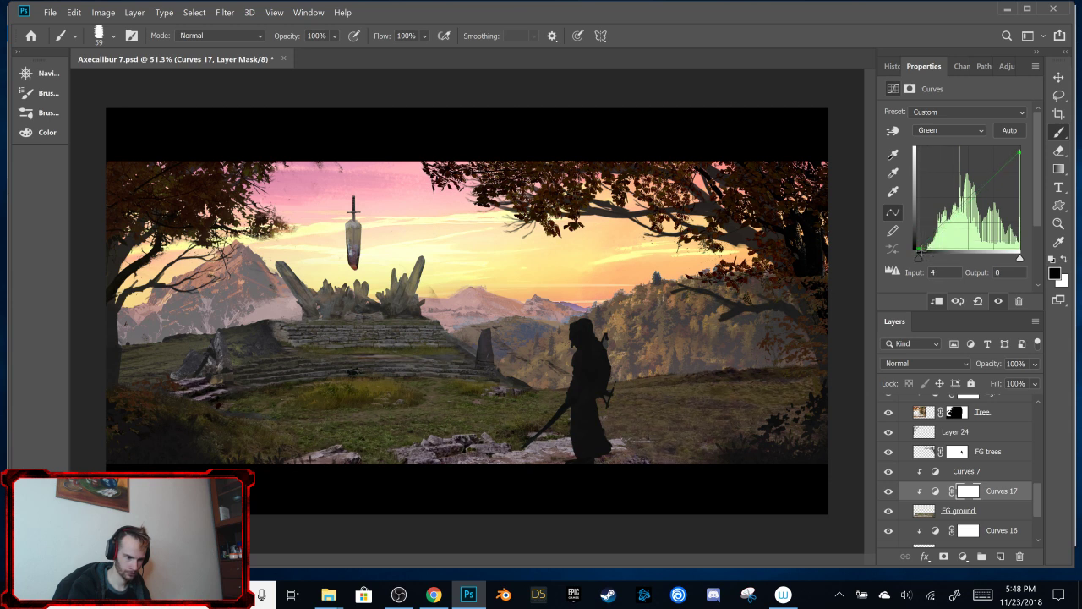
Step: Compare the curves adjustment on and off and begin renaming it 'Color correct'
click(888, 493)
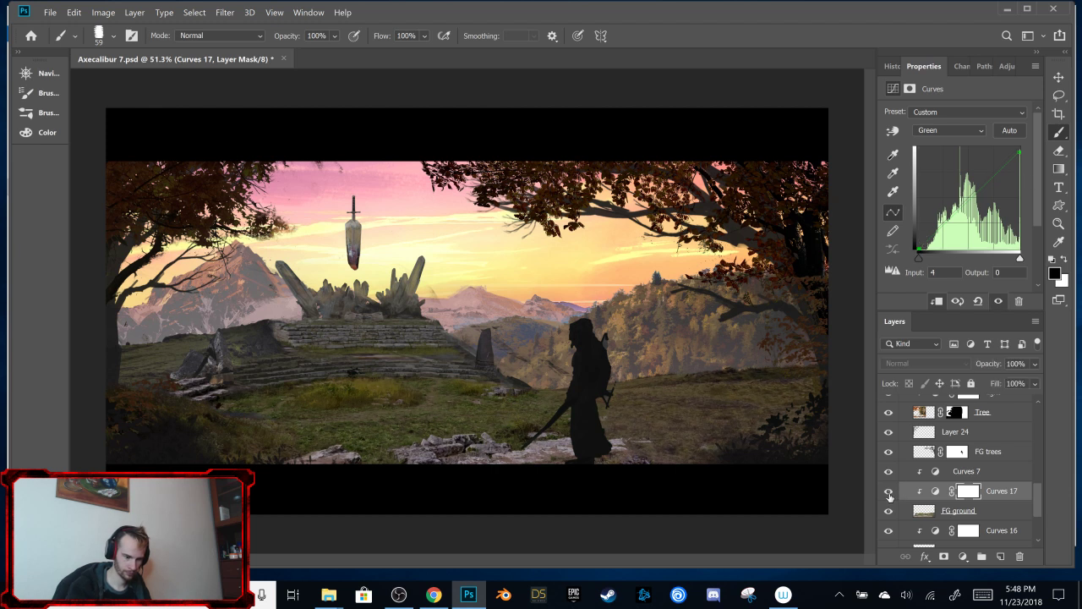
click(889, 496)
click(888, 495)
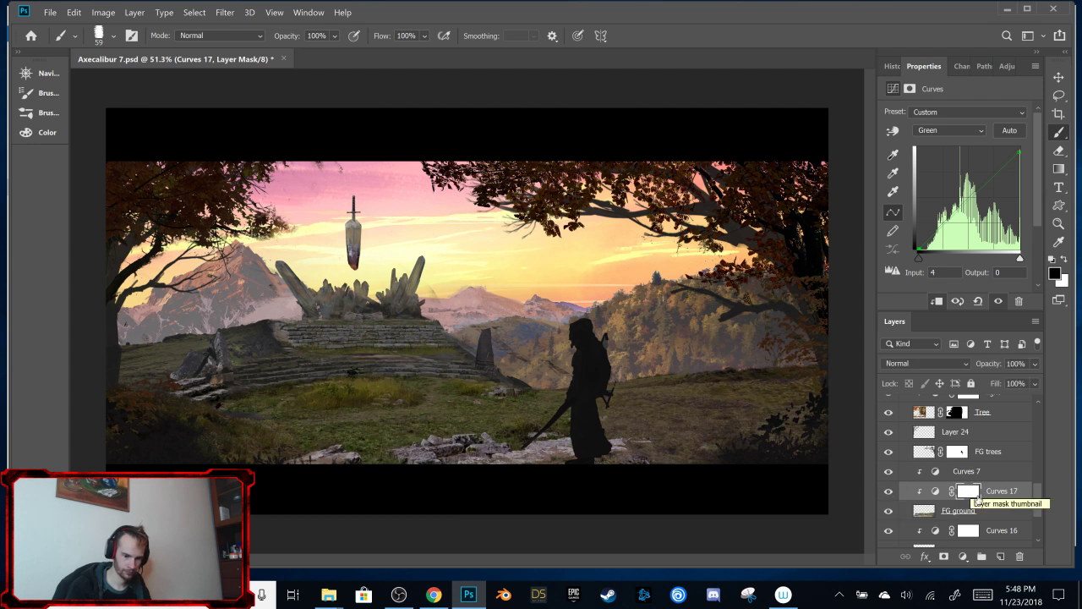
double_click(996, 492)
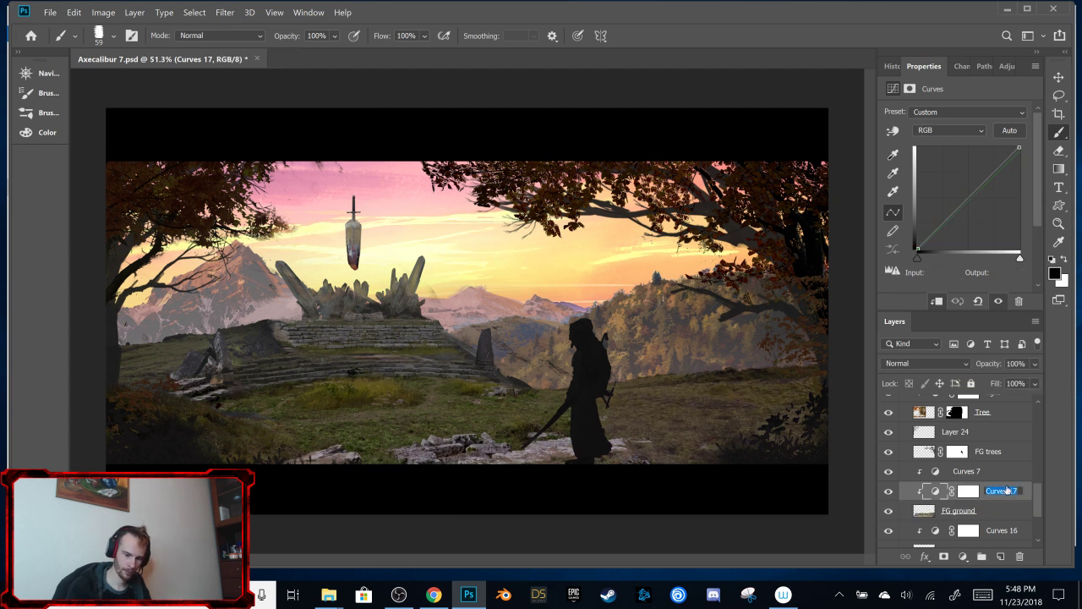
text(Col)
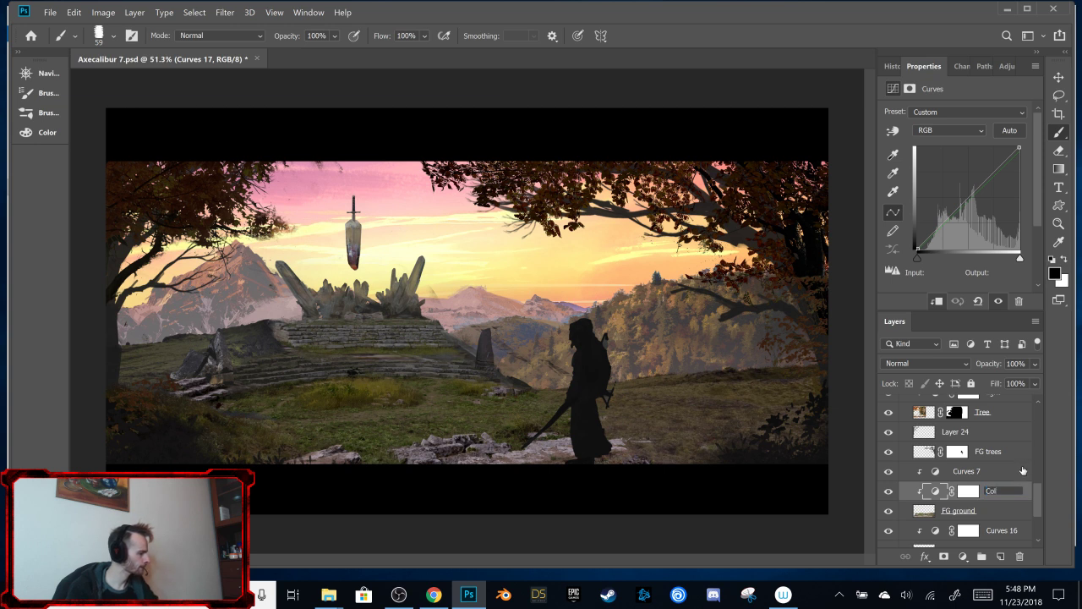
text(or co)
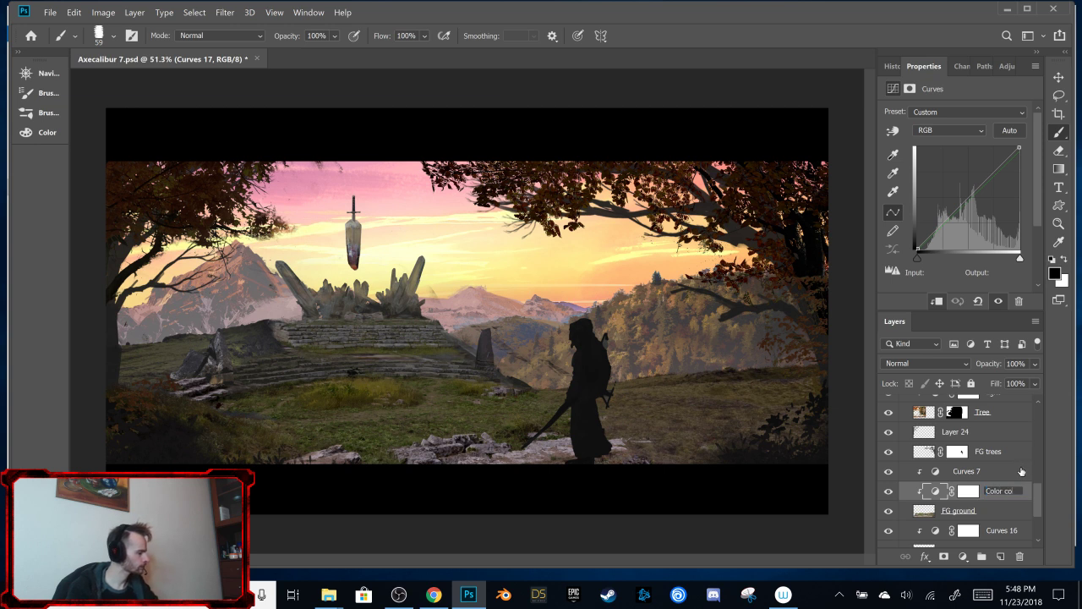
text(rrect)
Step: Confirm the 'Color correct' name, then add and discard a trial Black & White adjustment
key(Return)
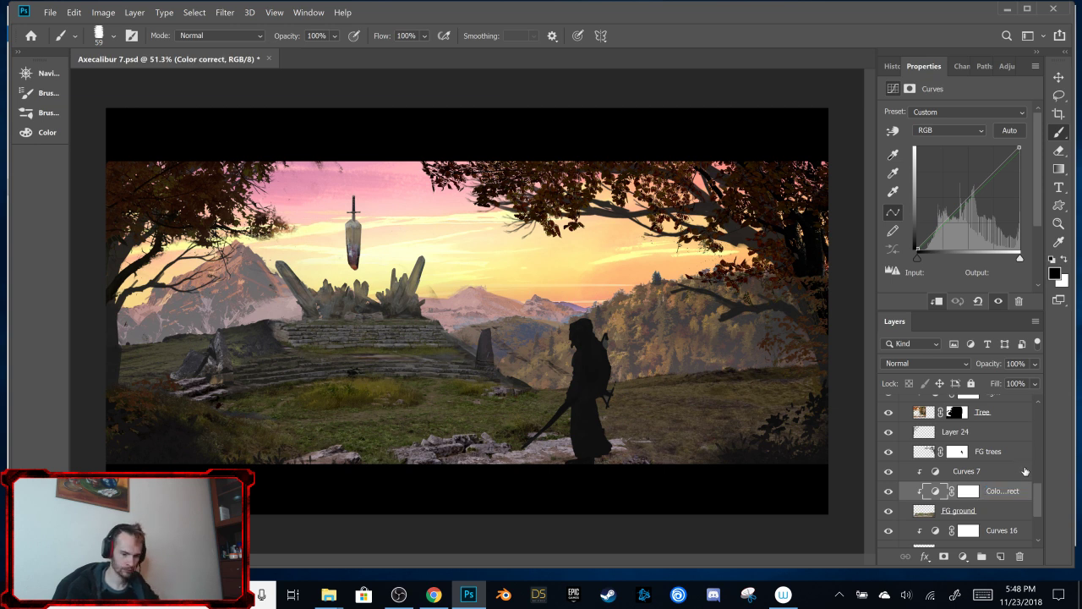
click(997, 508)
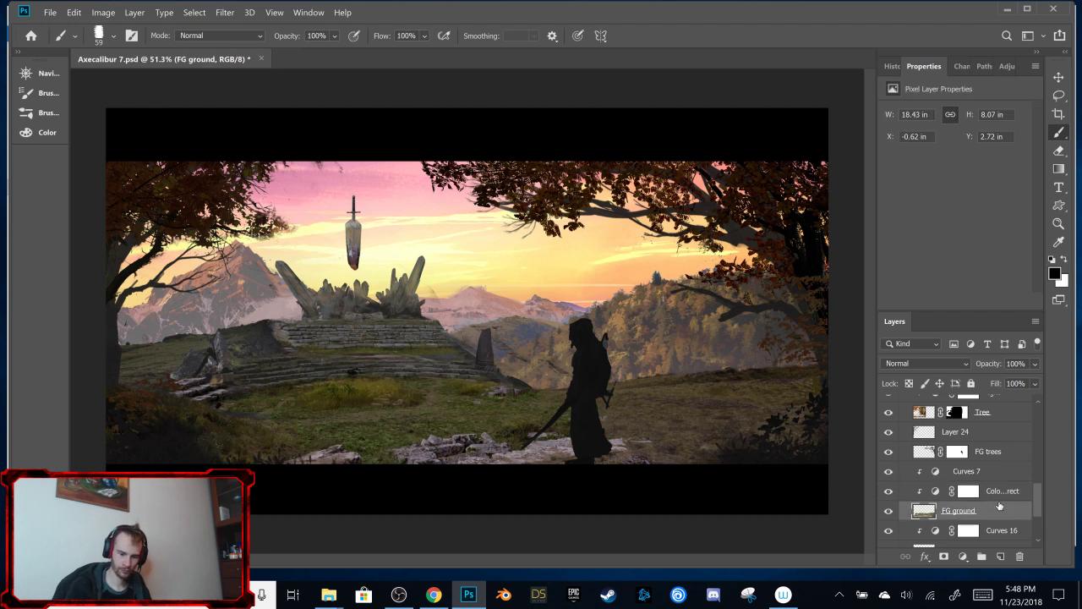
click(962, 66)
click(1006, 66)
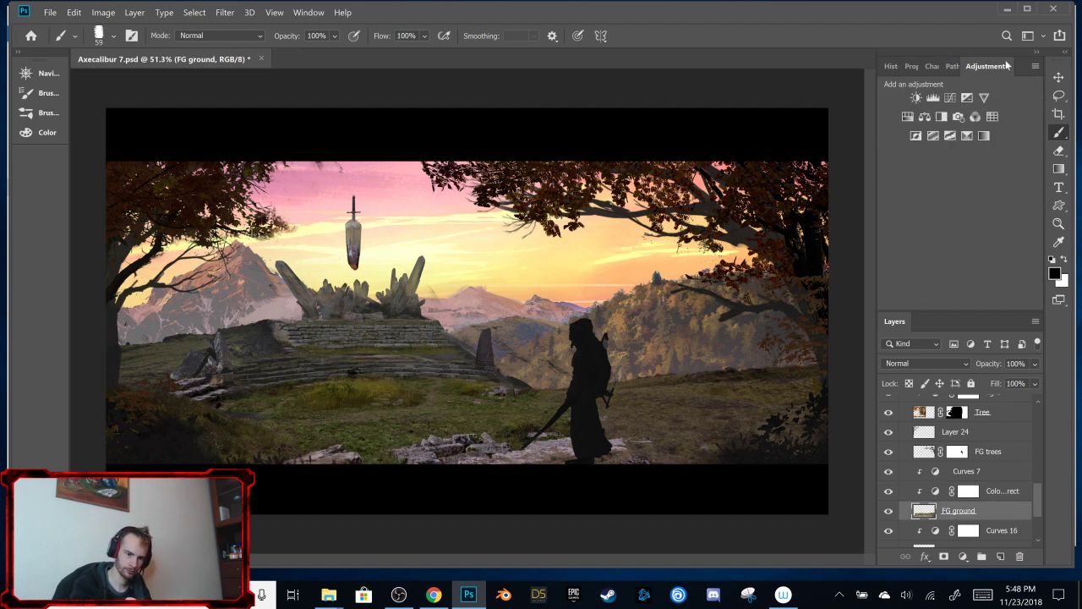
click(944, 115)
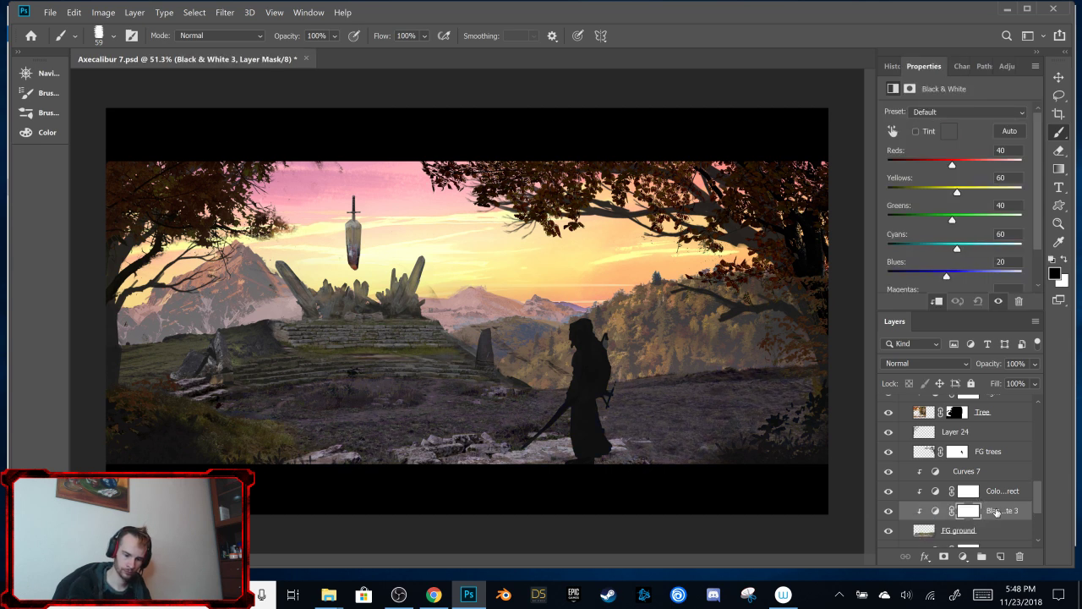
click(1021, 556)
click(572, 243)
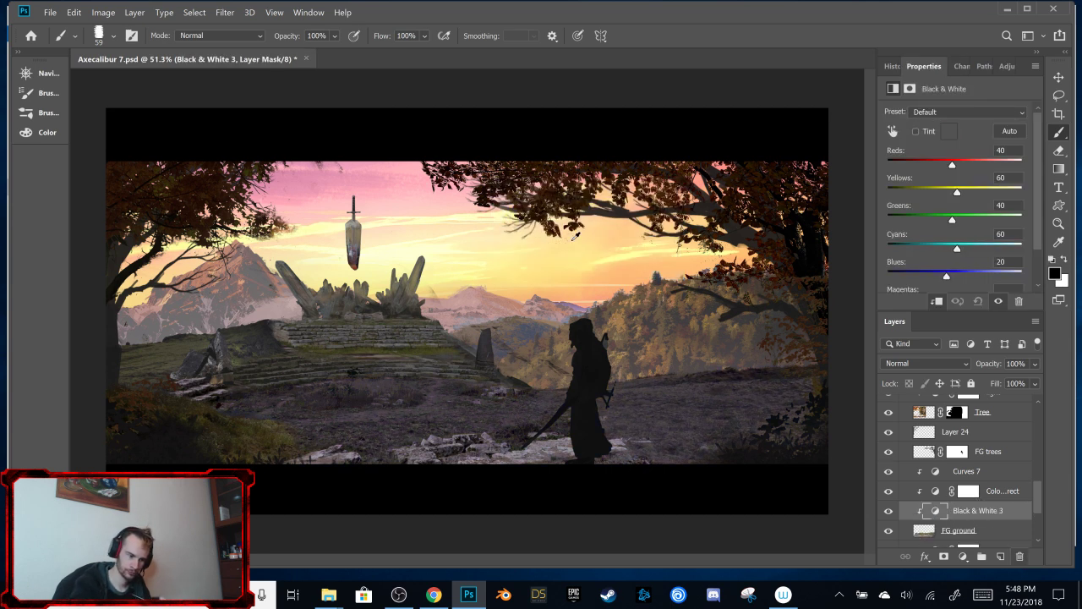
click(1020, 556)
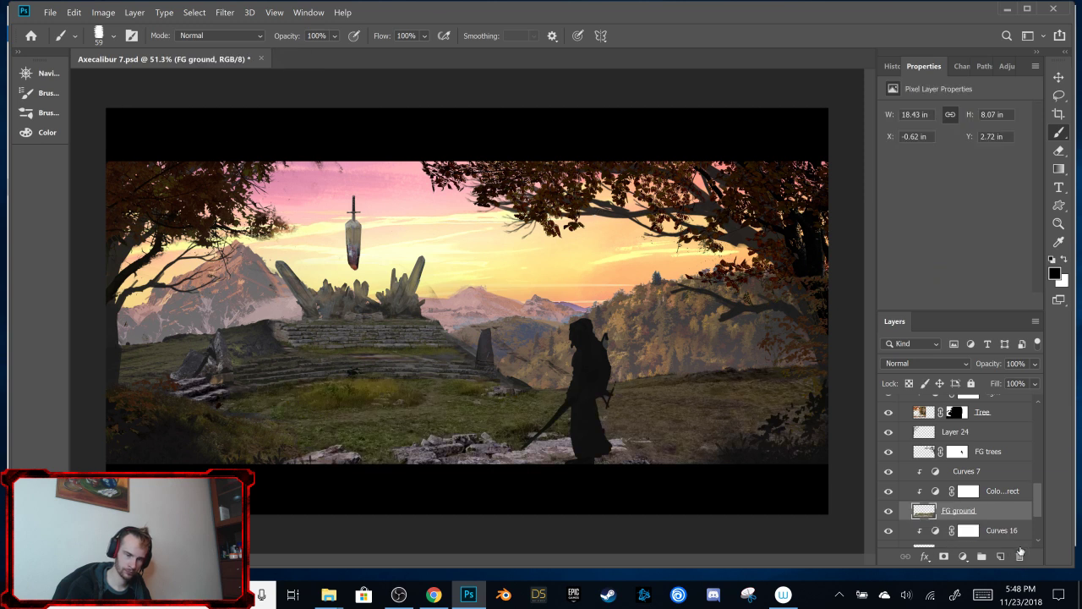
Step: Add Hue/Saturation 1 above Color correct with Saturation -20
click(961, 65)
click(1006, 66)
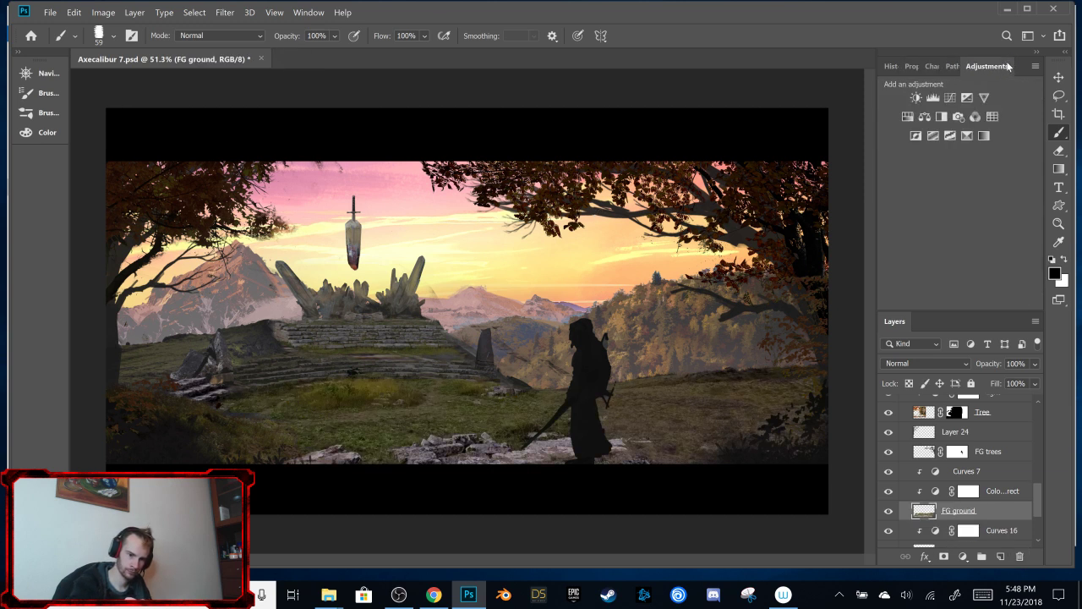
click(909, 120)
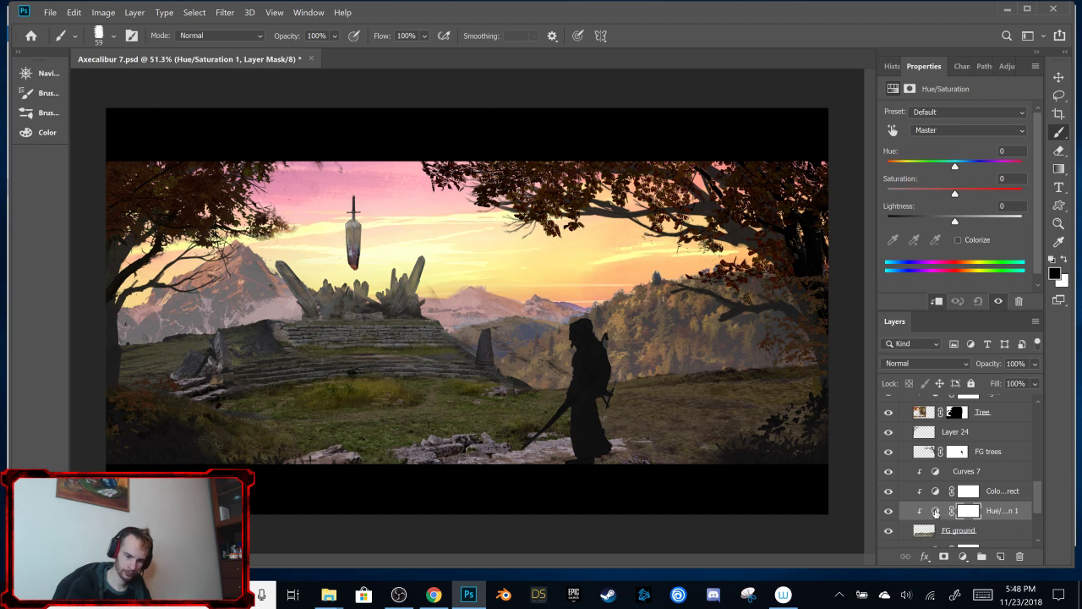
drag(935, 512, 964, 471)
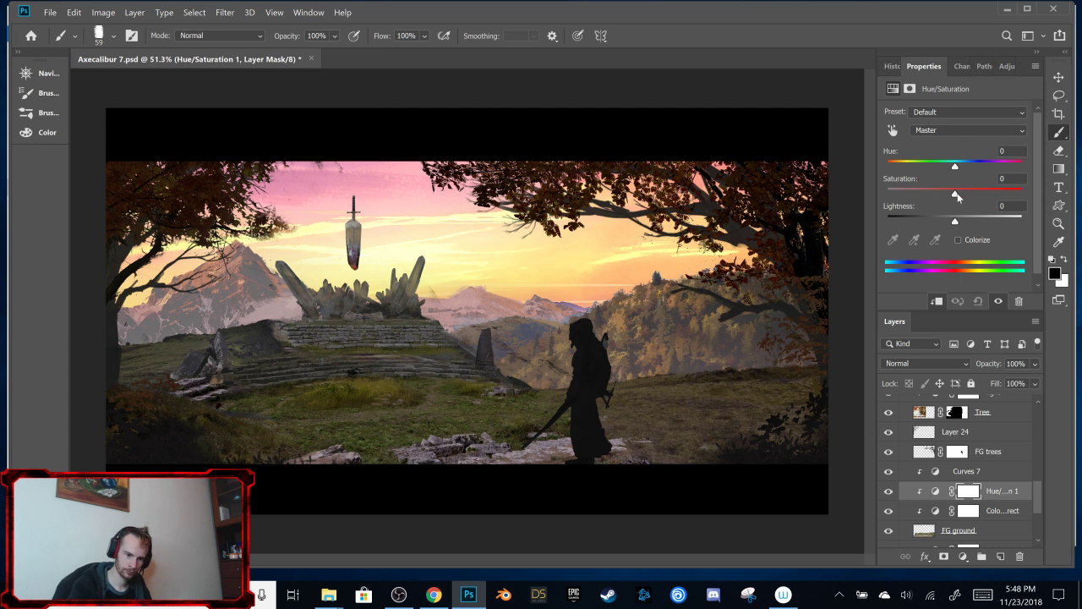
drag(955, 193, 935, 201)
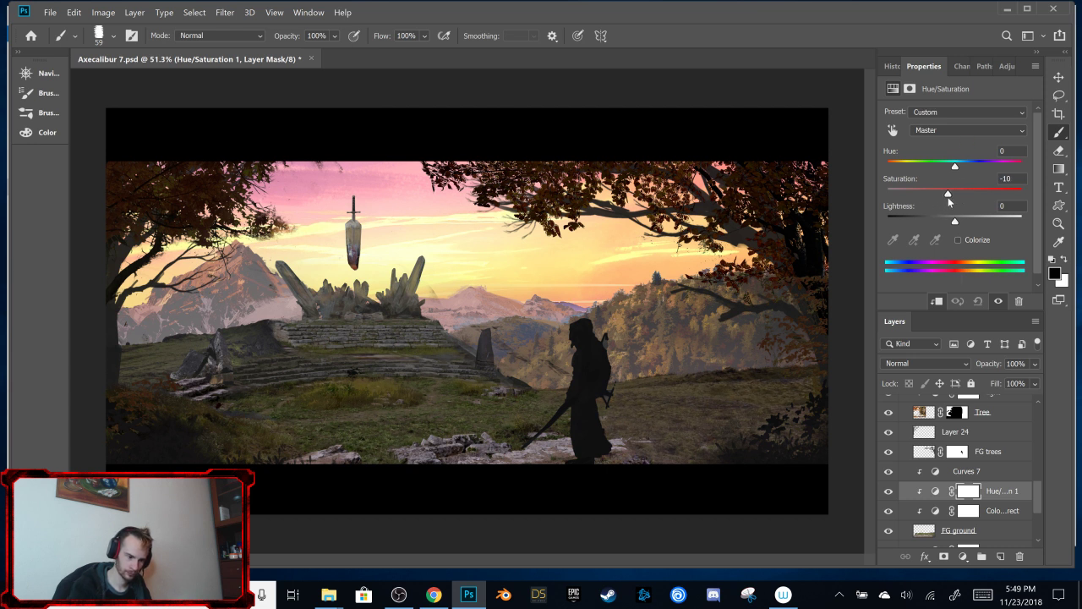
drag(948, 197, 940, 197)
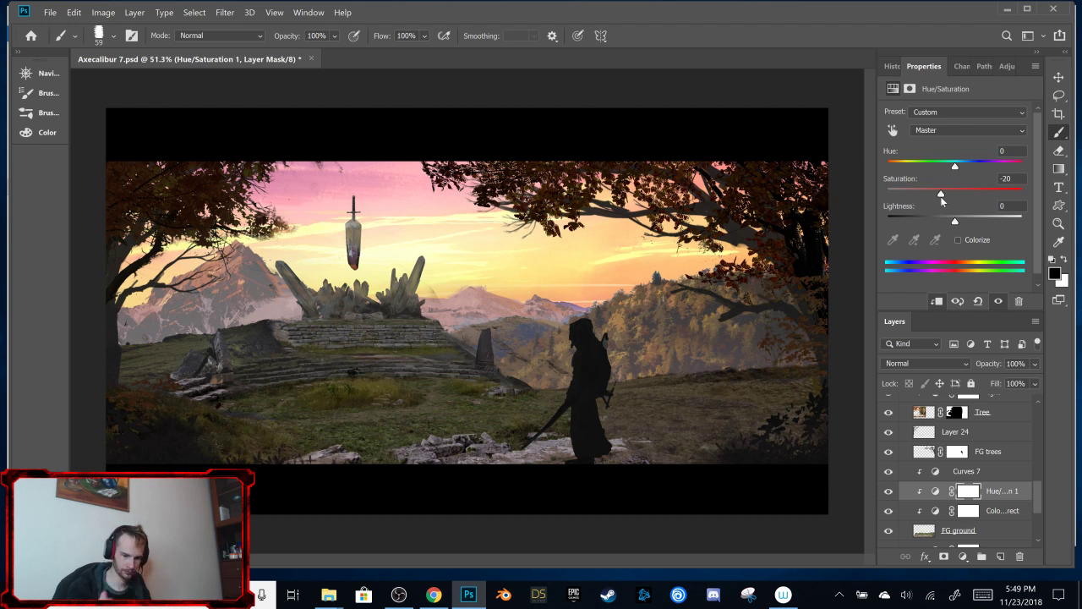
scroll(1039, 522, down, 4)
drag(1039, 522, 1034, 429)
Step: Reveal the bare Trees layer in the MG group and move it into the midground
click(902, 465)
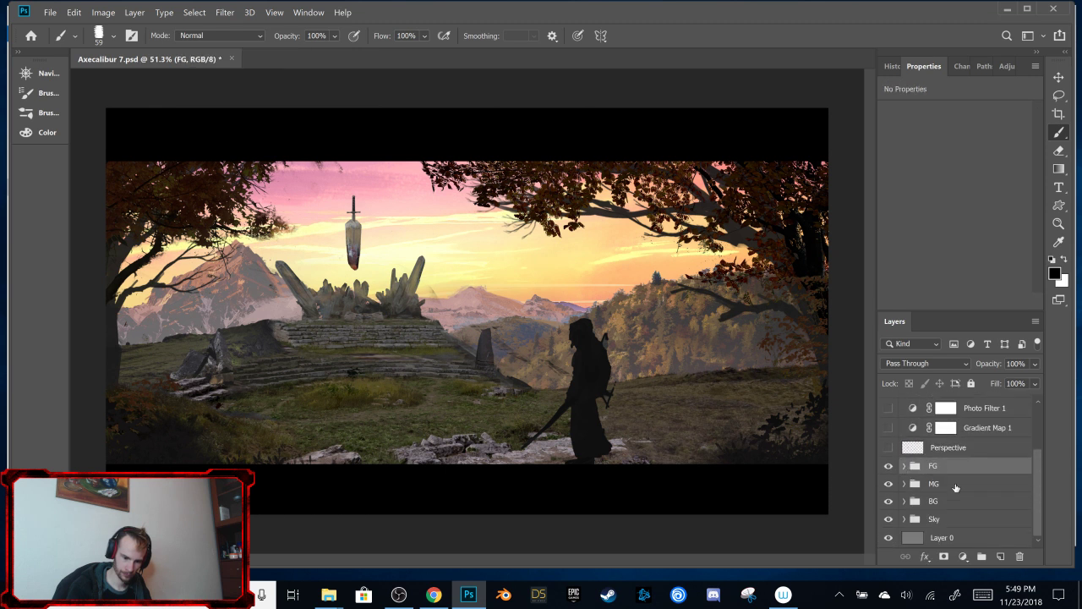
click(903, 484)
drag(1032, 441, 1036, 526)
click(909, 466)
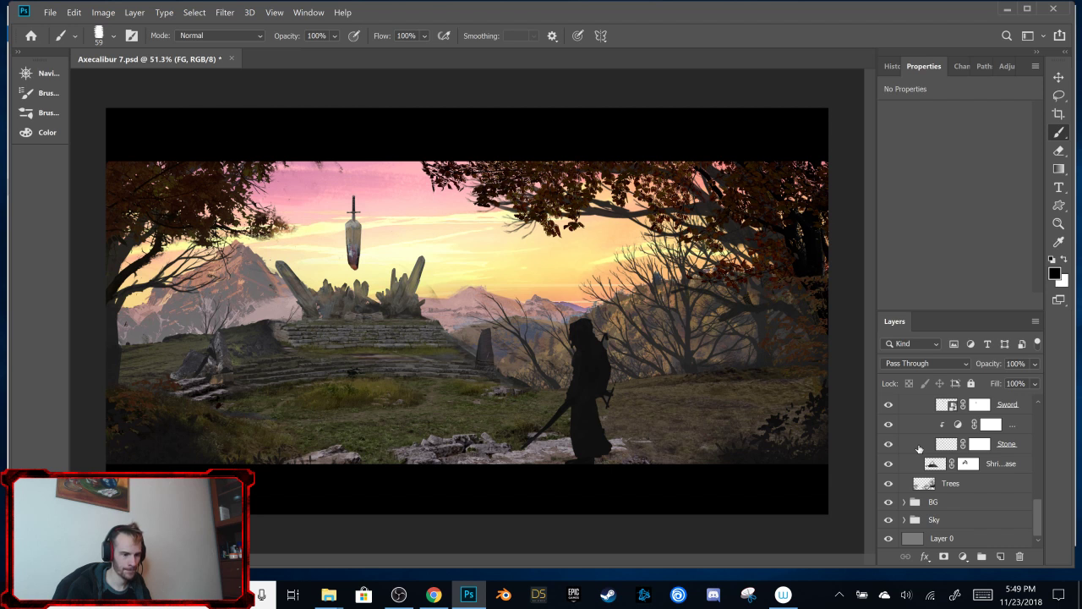
click(950, 483)
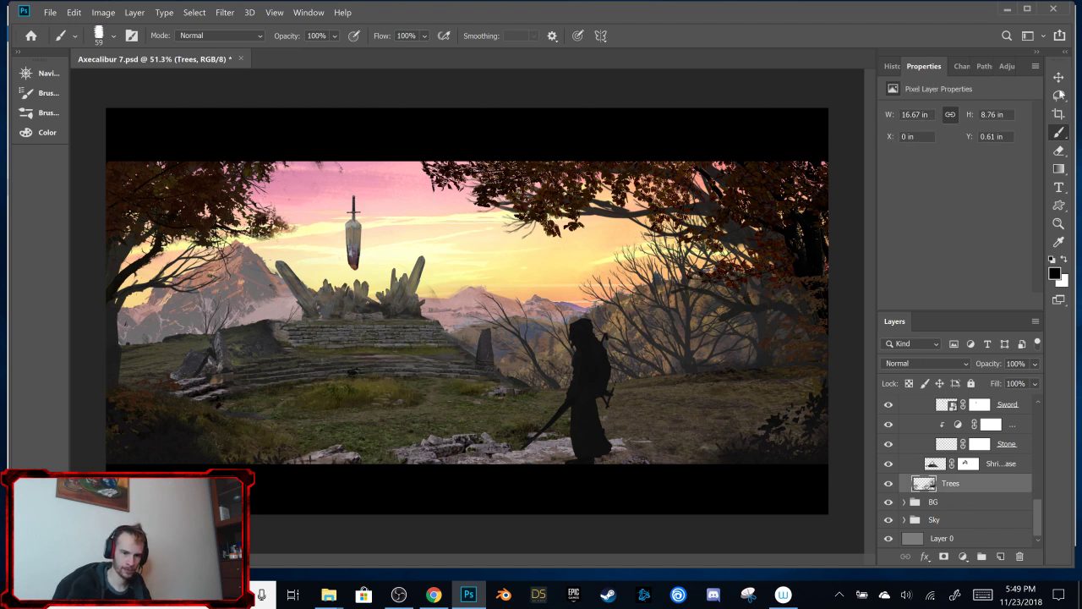
key(v)
drag(743, 375, 741, 272)
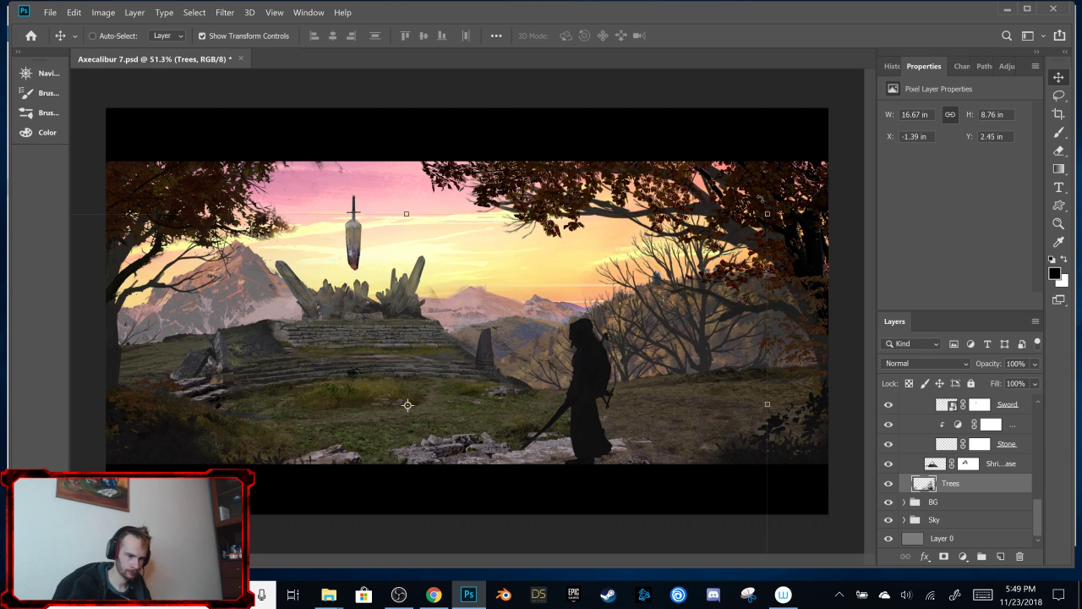
Step: Scale the Trees layer down to 72.2% and commit the transform
key(ctrl+t)
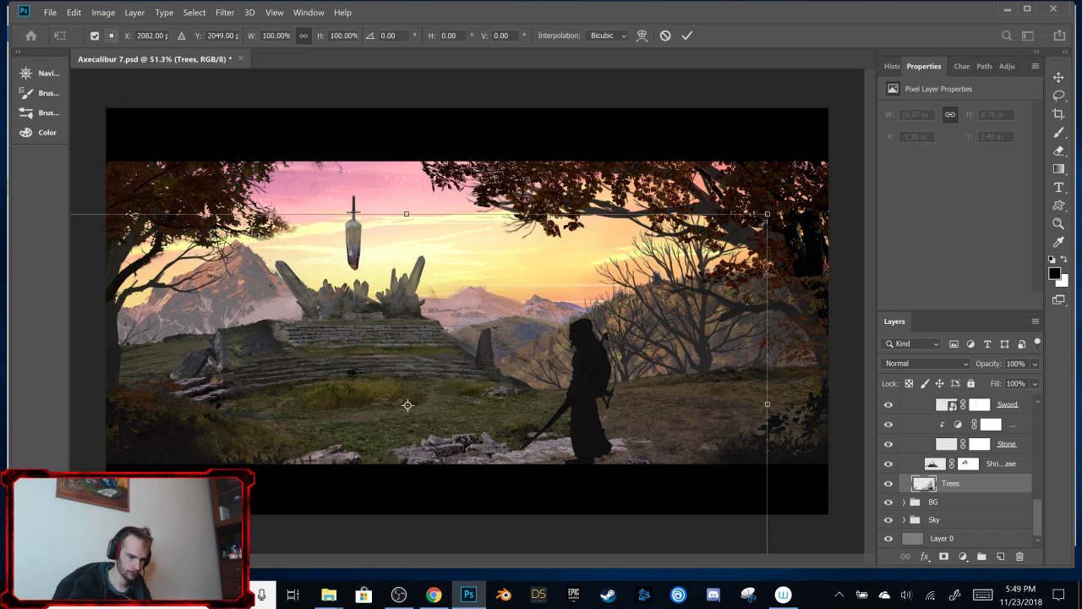
drag(767, 214, 767, 286)
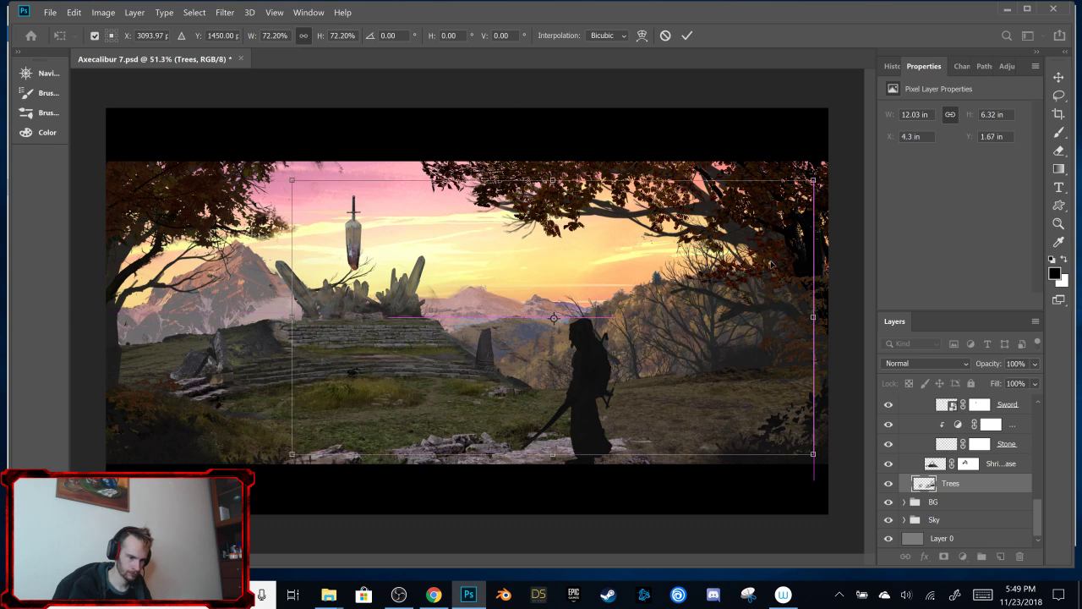
click(687, 36)
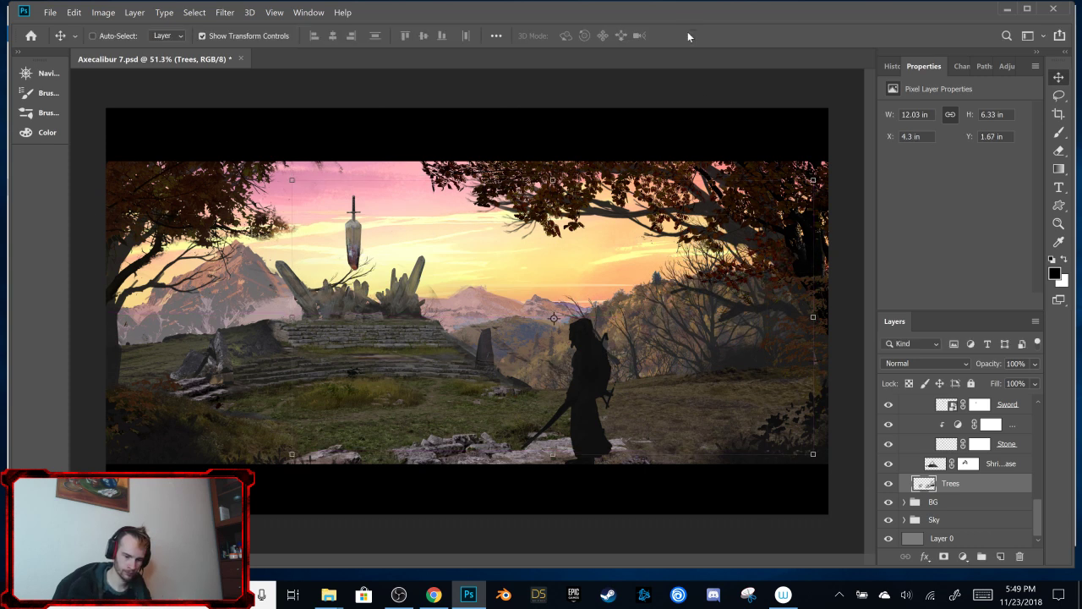
Step: Mask out the Trees branches over the crystal shrine with black paint, then save
click(943, 555)
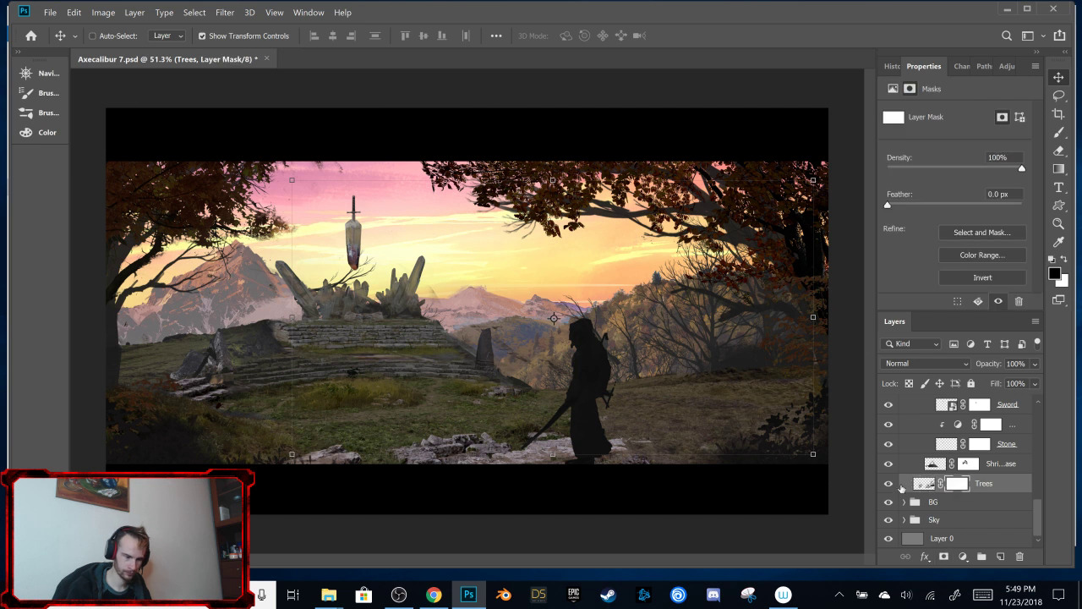
key(b)
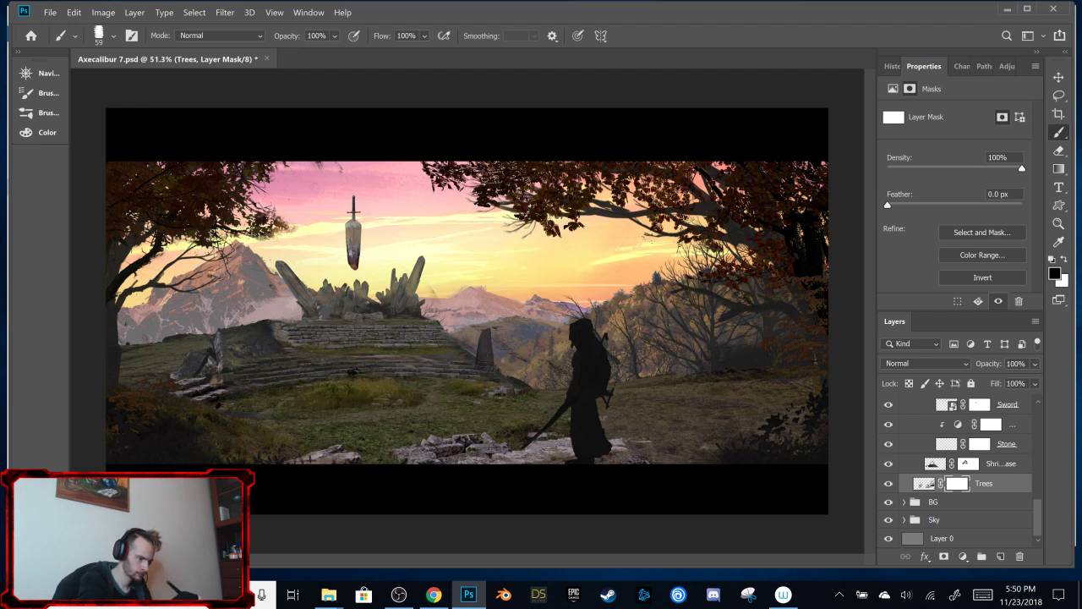
drag(289, 239, 298, 291)
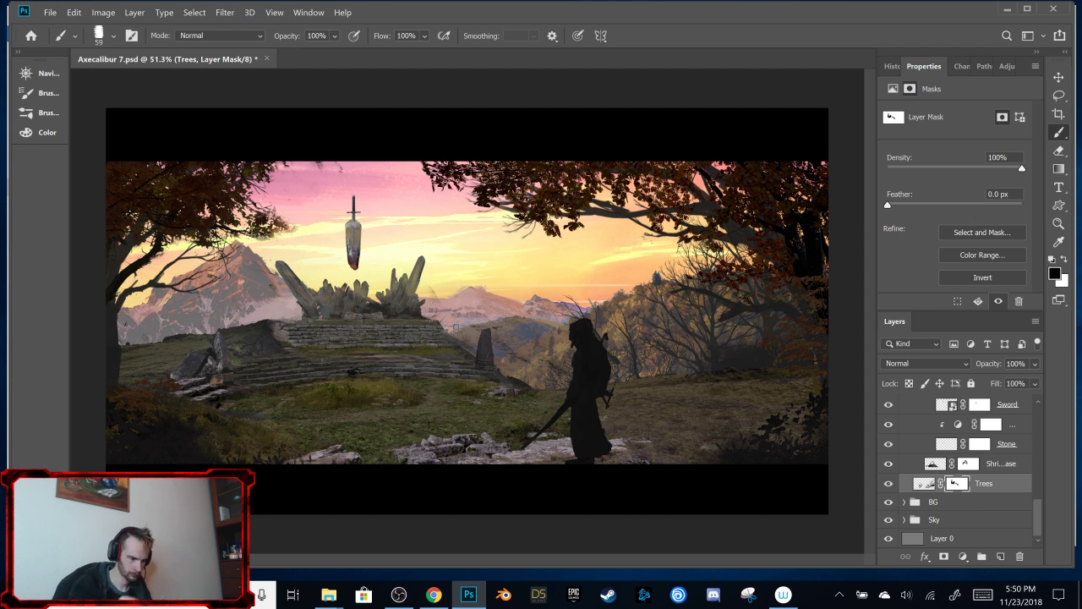
click(889, 485)
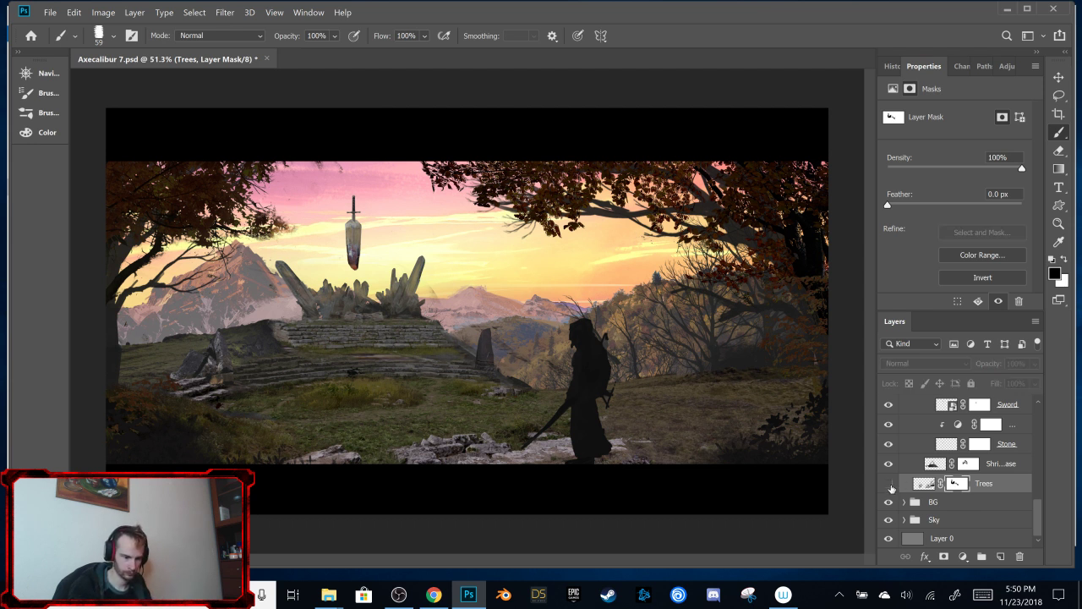
click(889, 485)
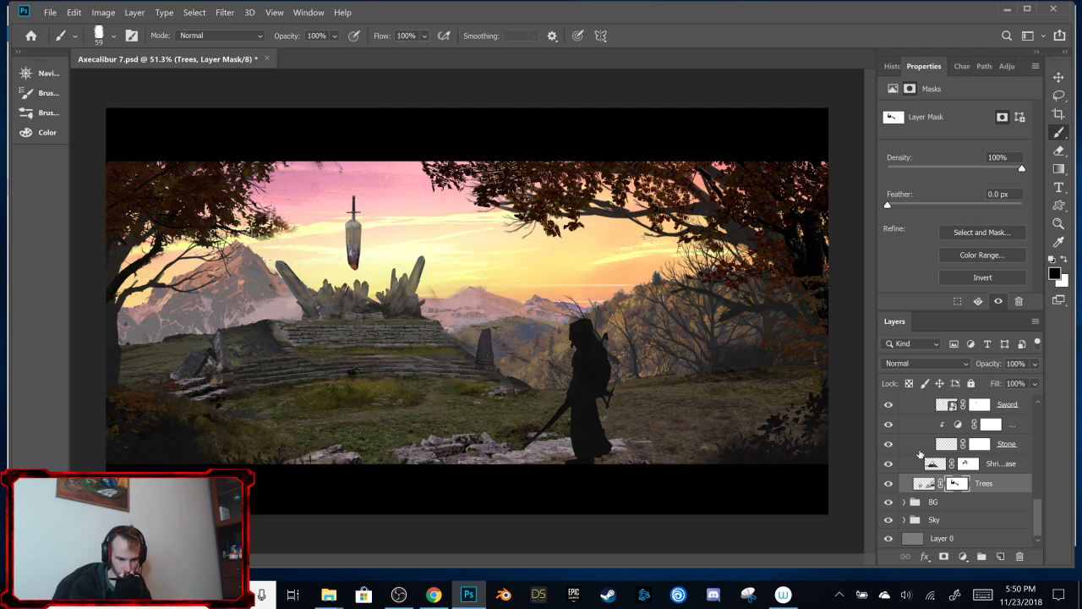
key(ctrl+s)
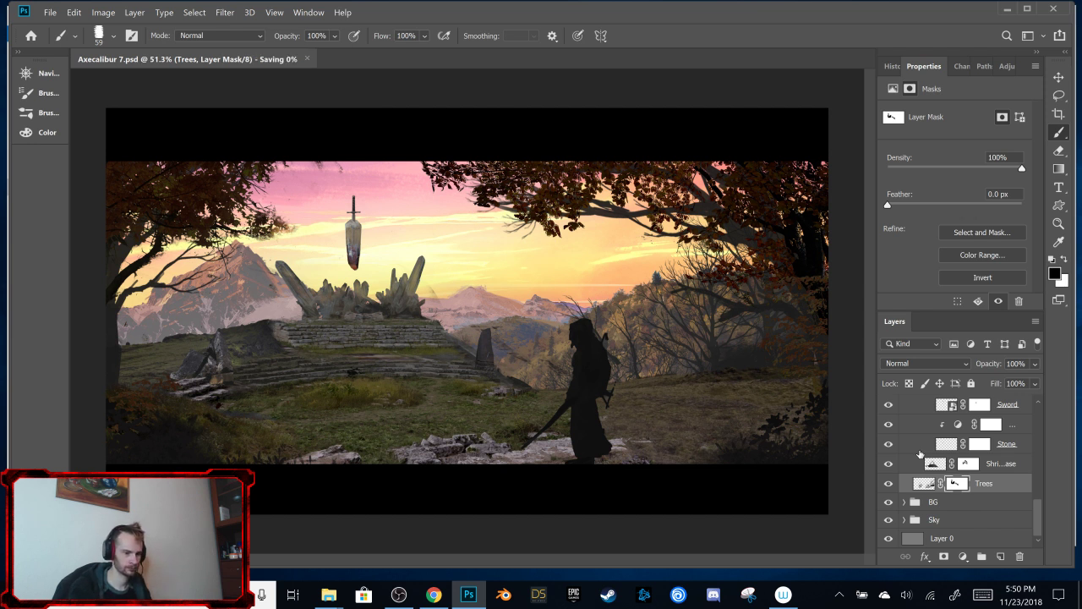
drag(1039, 507, 1042, 397)
Step: Turn on the Gradient Map 1 and Photo Filter 1 adjustment layers
click(888, 503)
click(888, 483)
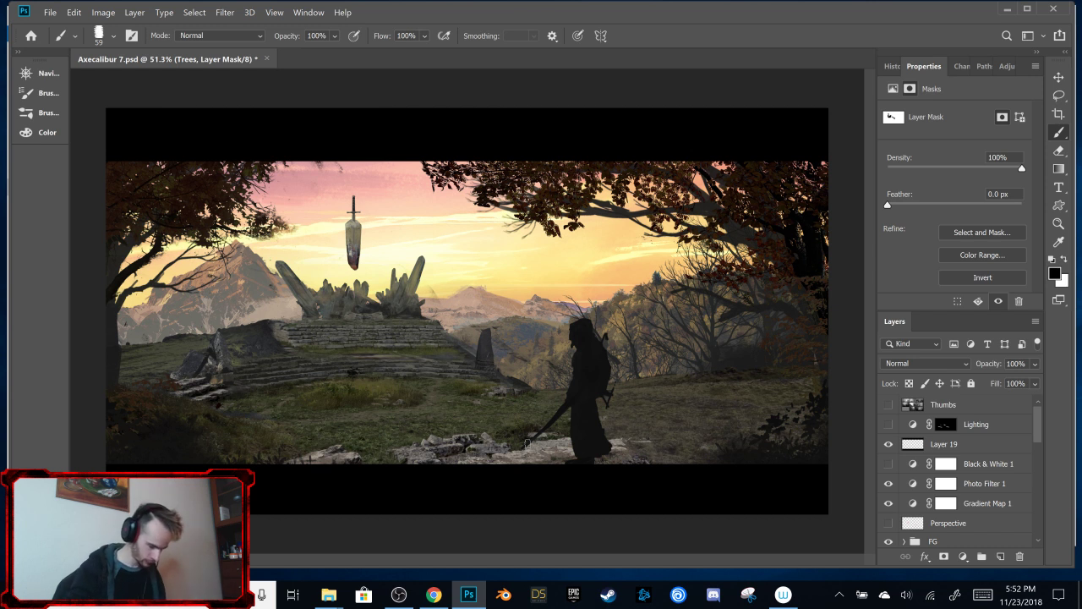
Step: Resume the System - Dusk YouTube video in Chrome after checking the Twitch tab, then bring OBS forward
click(432, 594)
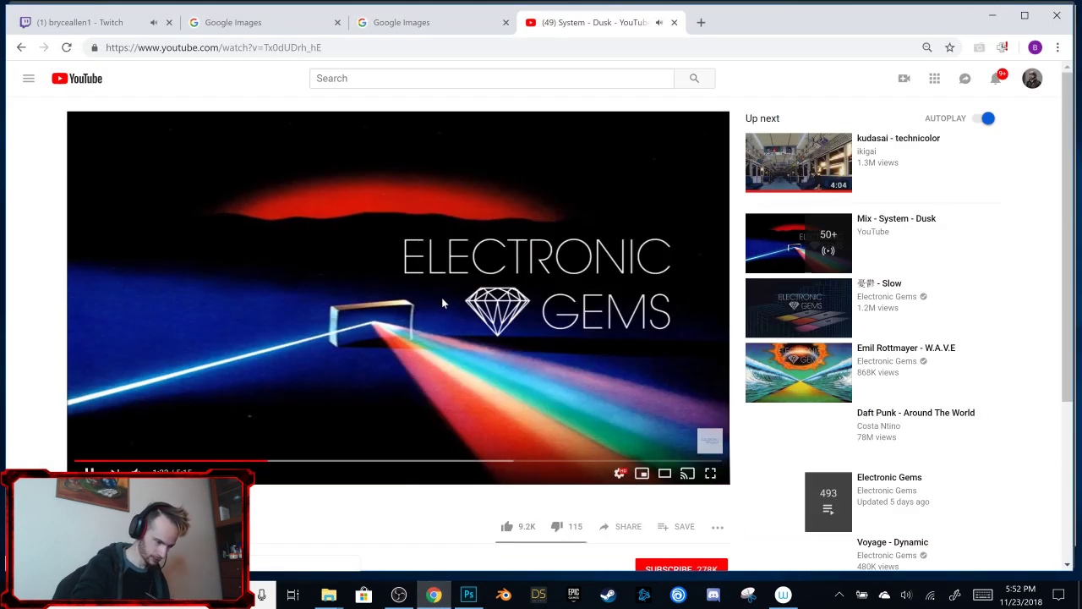
click(84, 22)
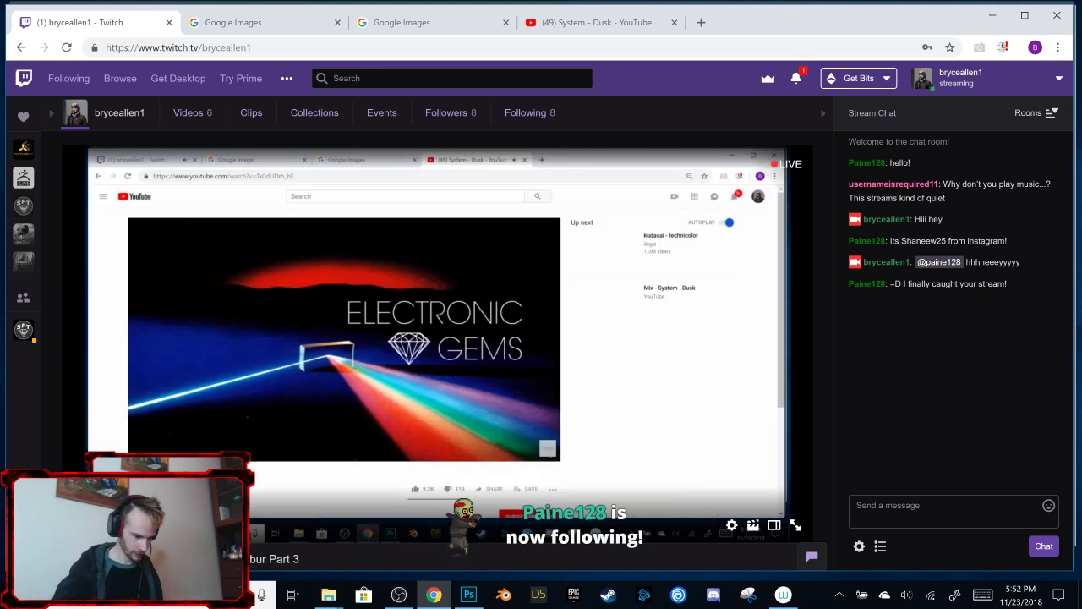
click(583, 19)
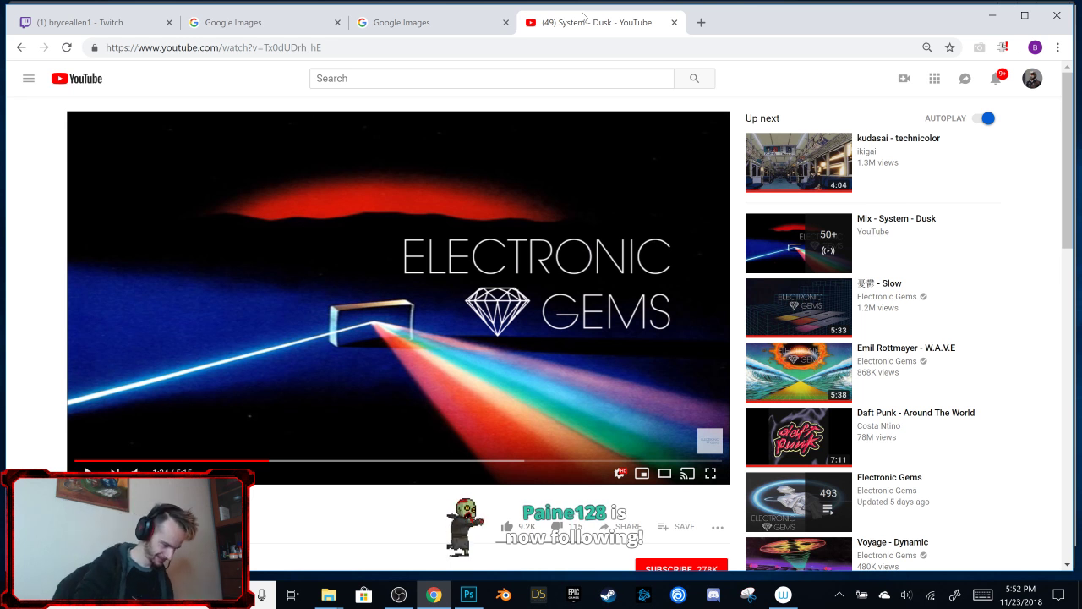
key(space)
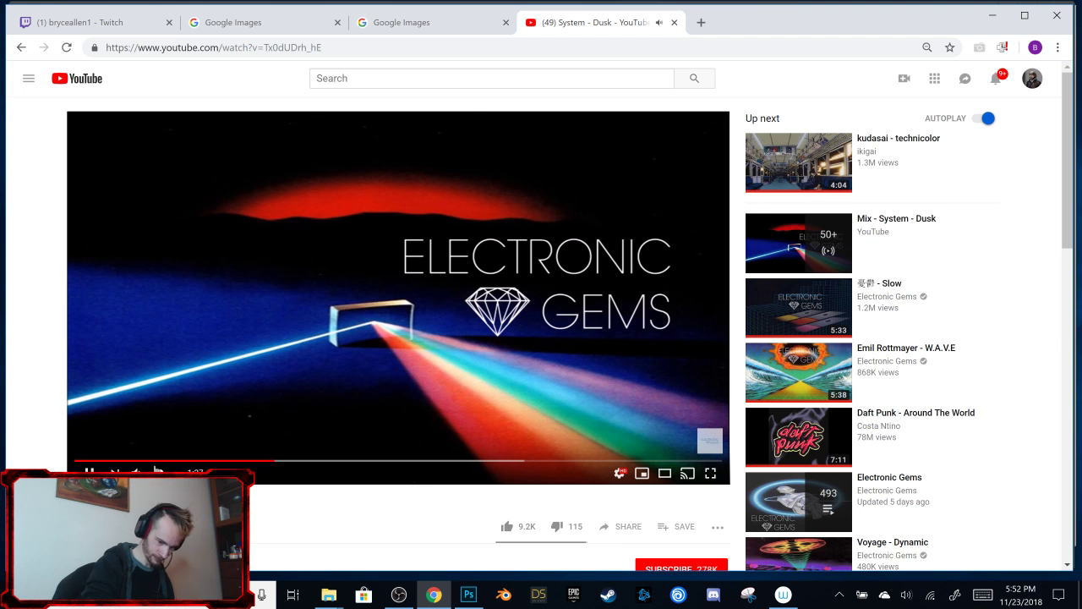
click(398, 595)
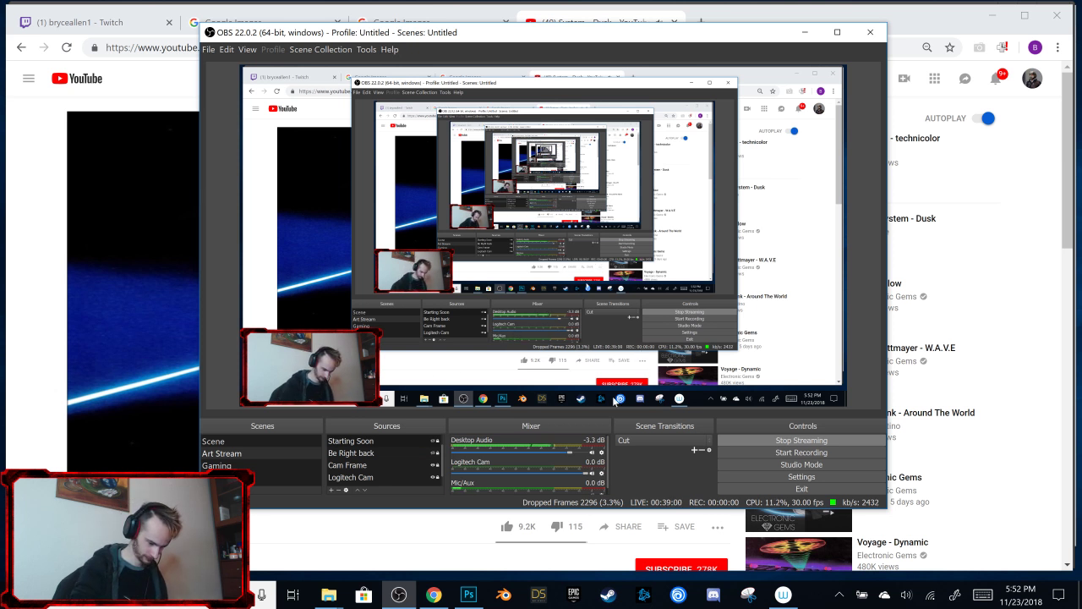
Step: Turn down OBS Desktop Audio, hide OBS and Chrome, and set system volume to 40
drag(571, 453, 512, 461)
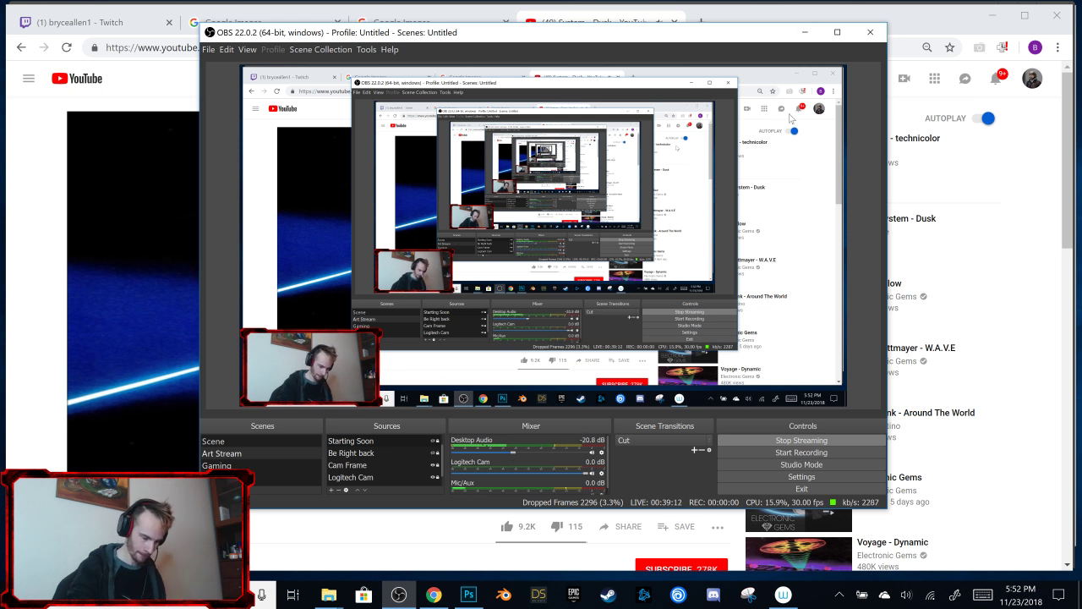
click(805, 32)
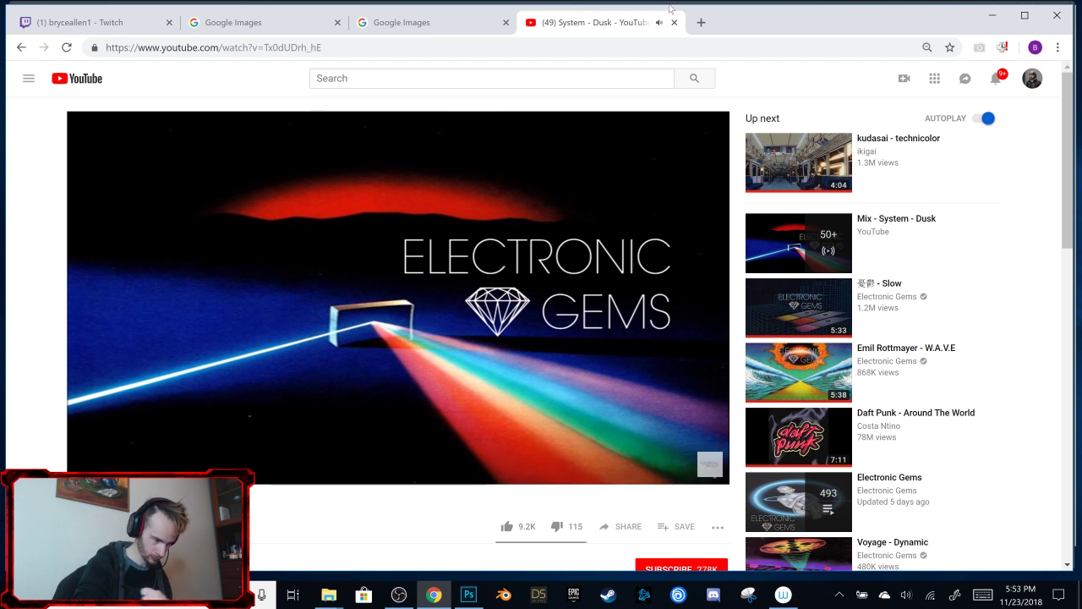
click(993, 15)
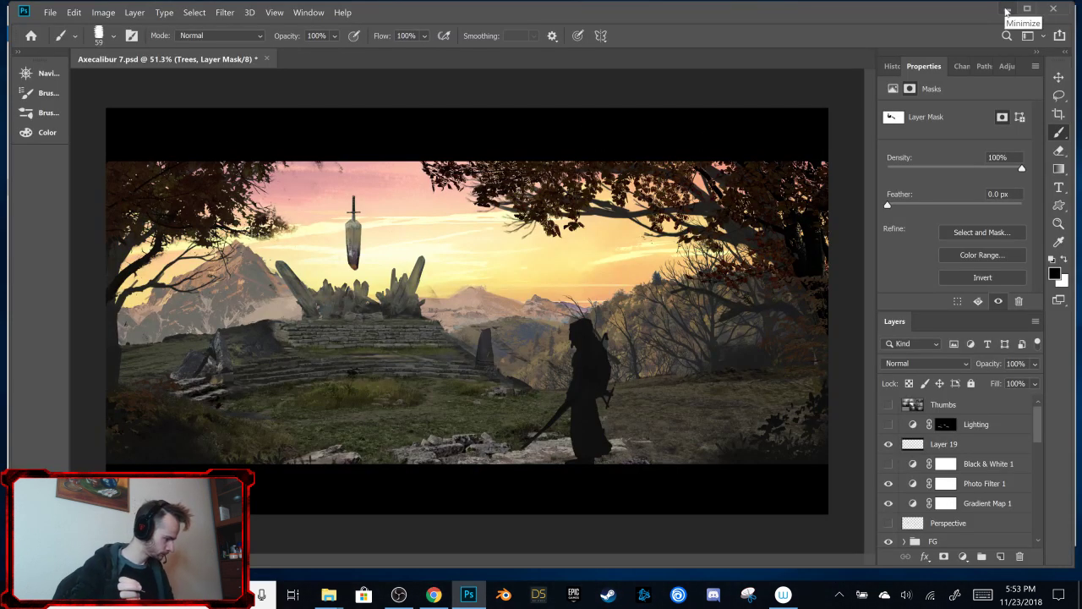
key(XF86AudioLowerVolume)
key(XF86AudioLowerVolume)
key(XF86AudioRaiseVolume)
key(XF86AudioRaiseVolume)
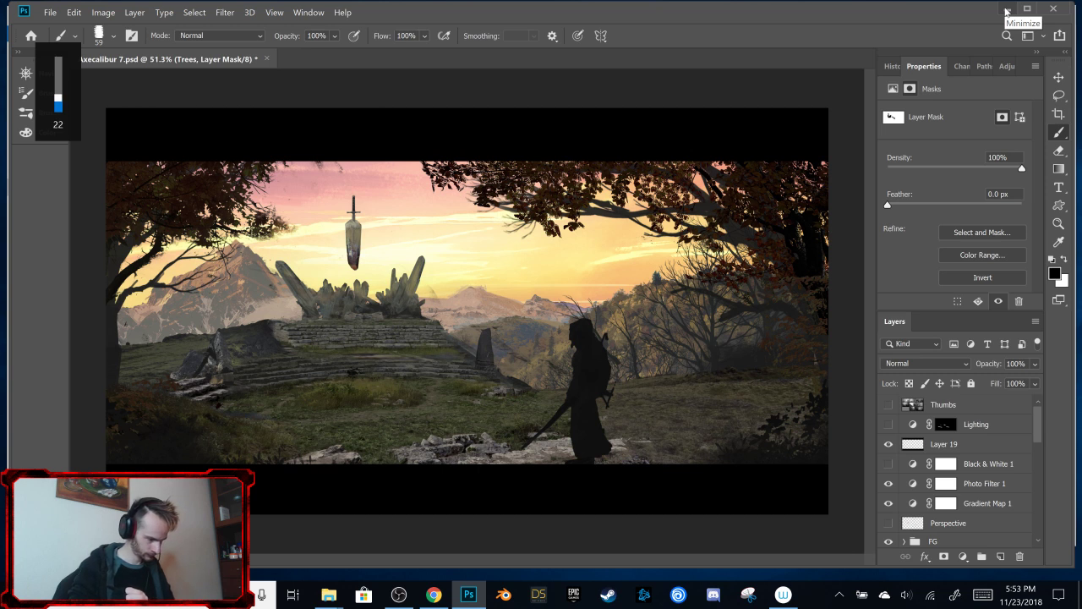
key(XF86AudioRaiseVolume)
key(XF86AudioRaiseVolume)
key(XF86AudioRaiseVolume)
key(XF86AudioRaiseVolume)
key(XF86AudioRaiseVolume)
key(XF86AudioRaiseVolume)
key(XF86AudioRaiseVolume)
key(XF86AudioRaiseVolume)
key(XF86AudioRaiseVolume)
key(XF86AudioRaiseVolume)
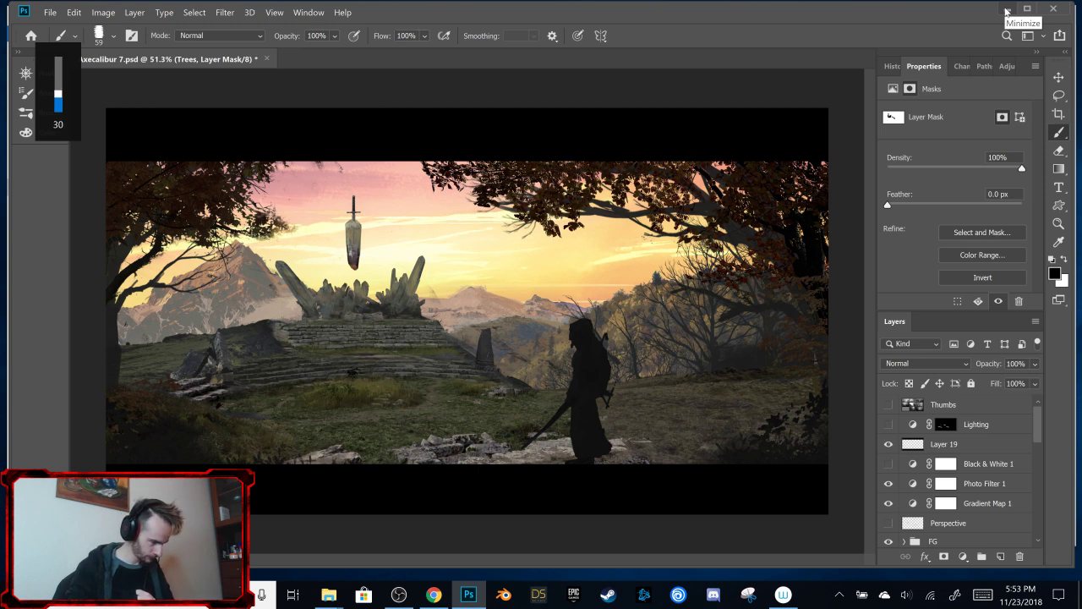
Step: Fine-tune OBS Desktop Audio to about -16.1 dB, then minimize OBS and Chrome to reveal Photoshop
click(399, 594)
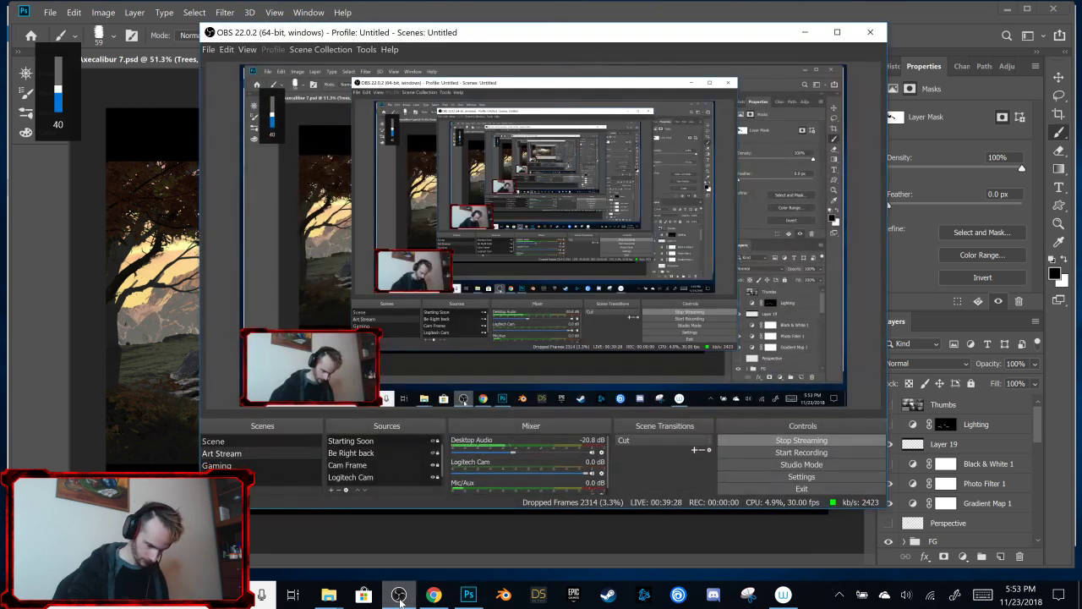
drag(519, 459, 539, 454)
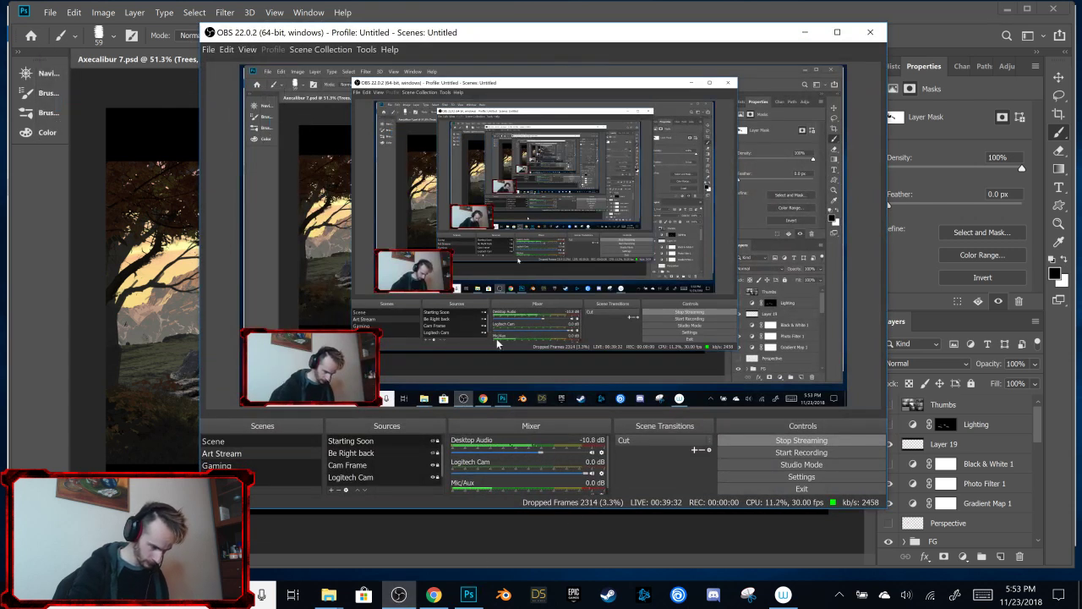
click(434, 596)
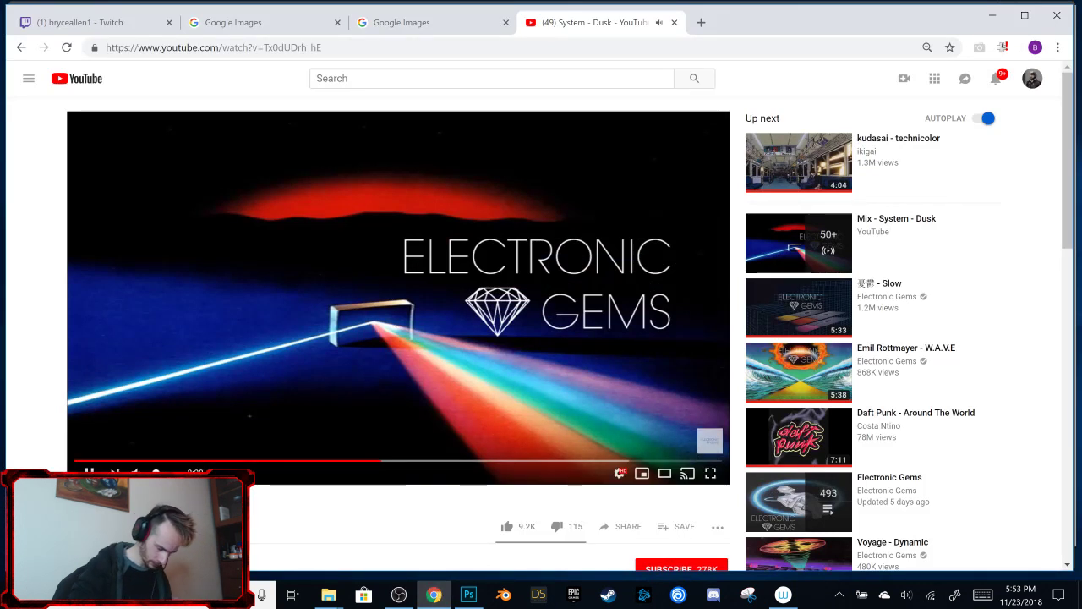
click(398, 594)
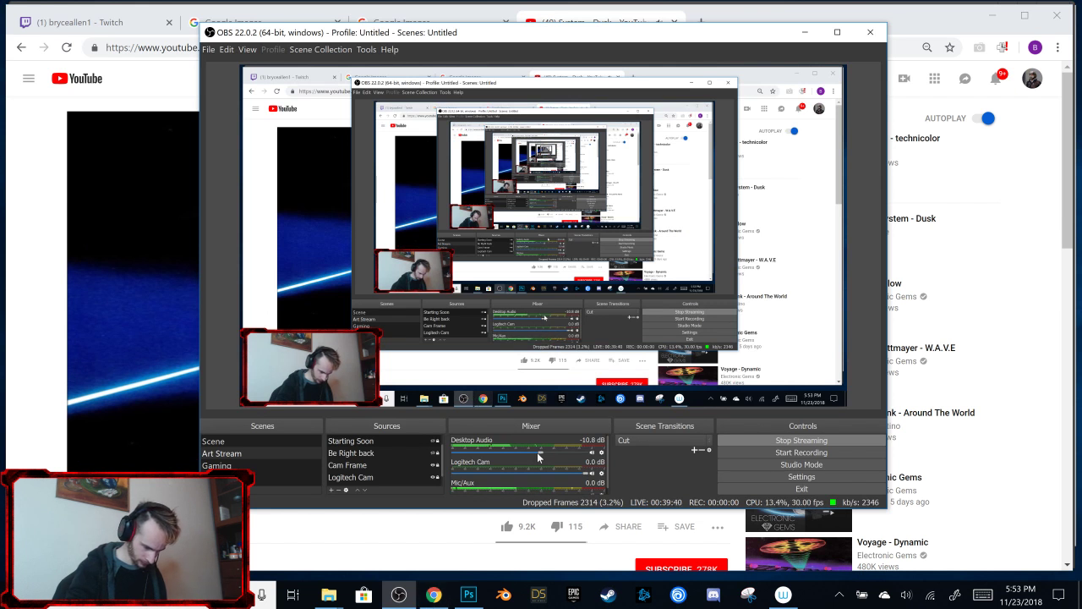
drag(538, 457, 526, 465)
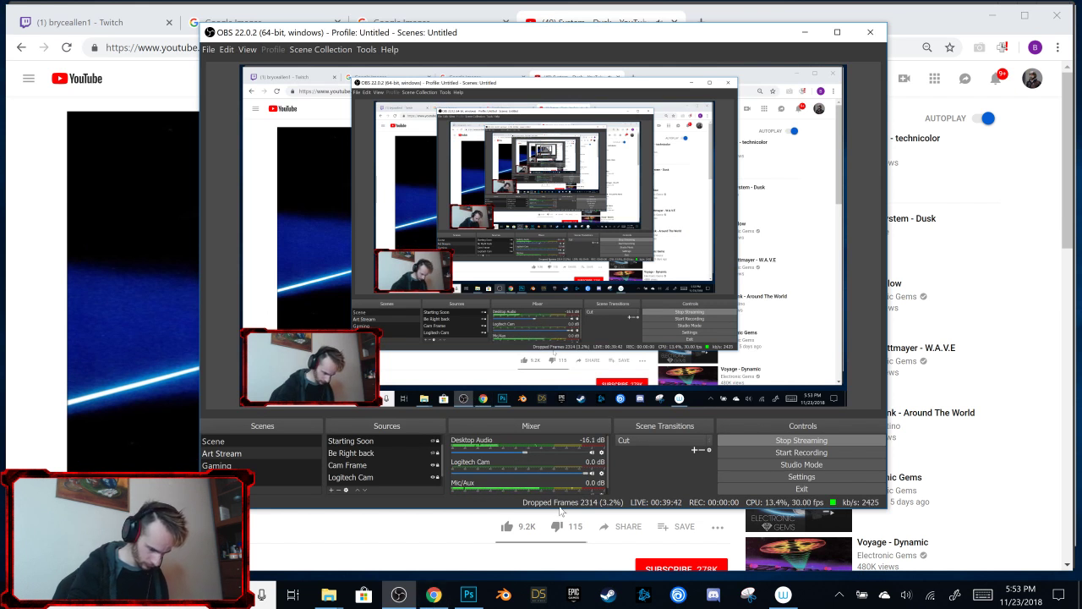
click(804, 32)
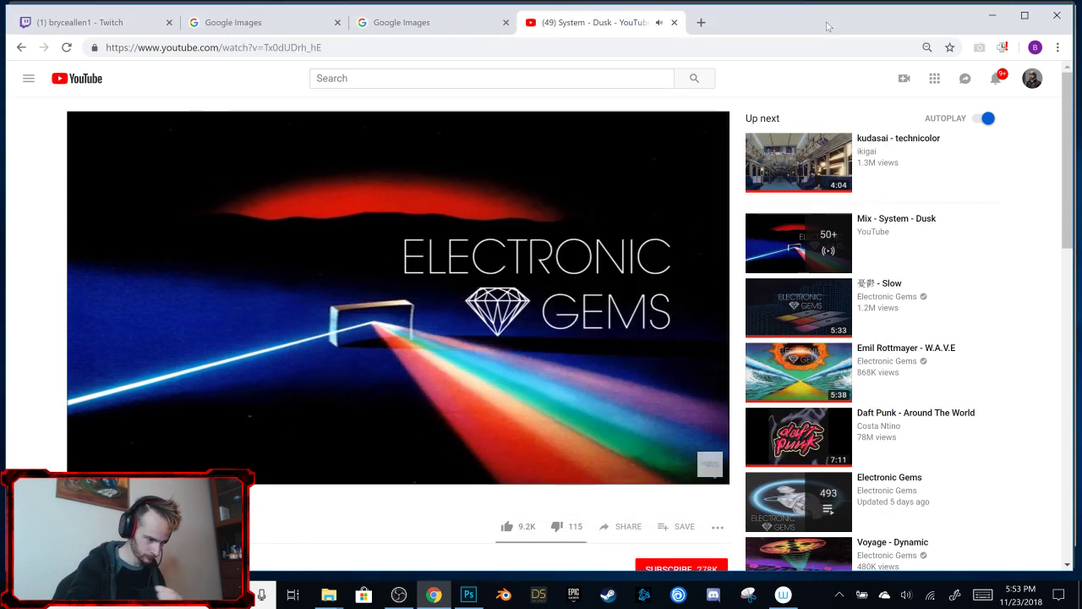
click(996, 16)
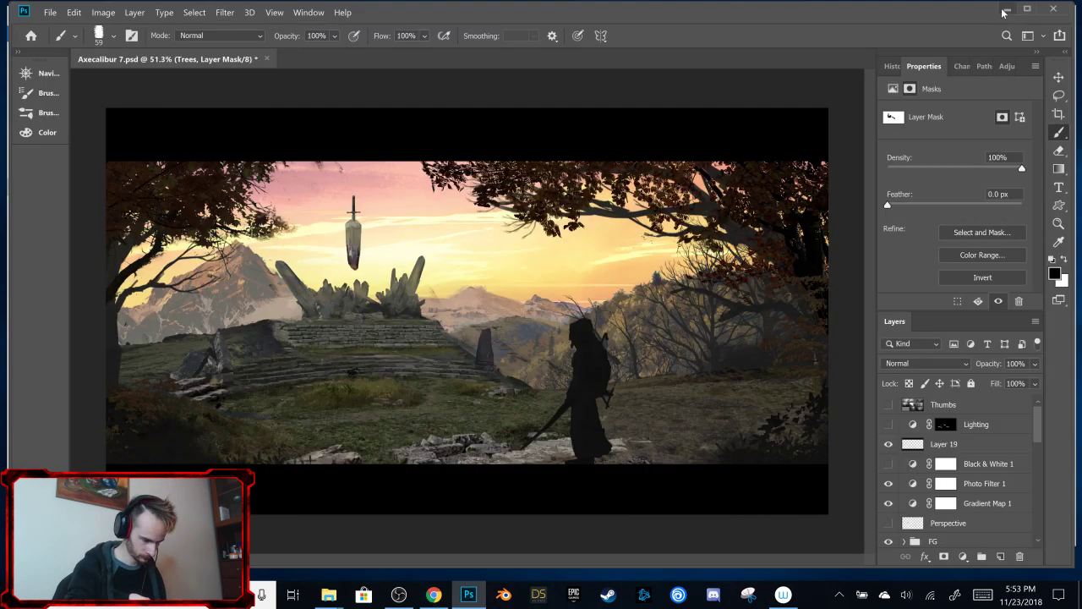
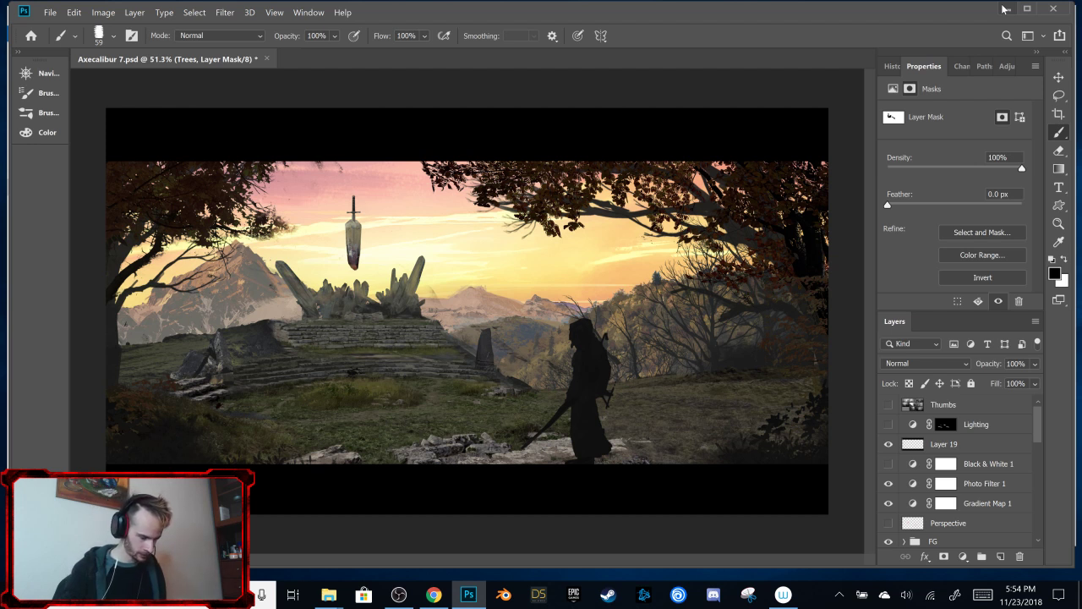
Step: Preview the Axecalibur 6.psd snapshot in History, then return to the last Brush Tool (Save) state
drag(1032, 428, 1038, 514)
click(893, 65)
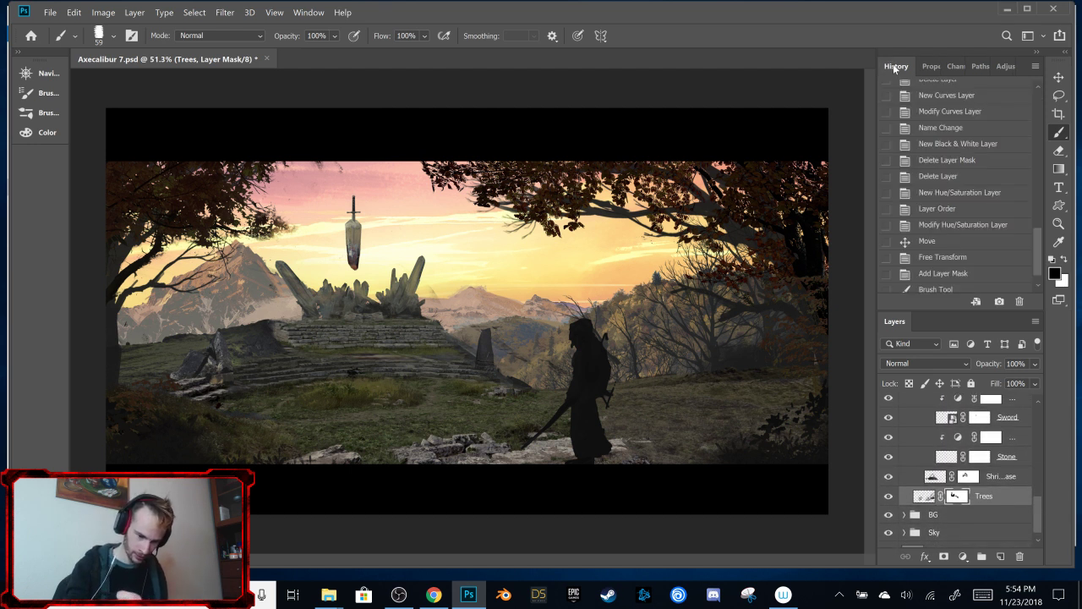
drag(1040, 246, 1048, 84)
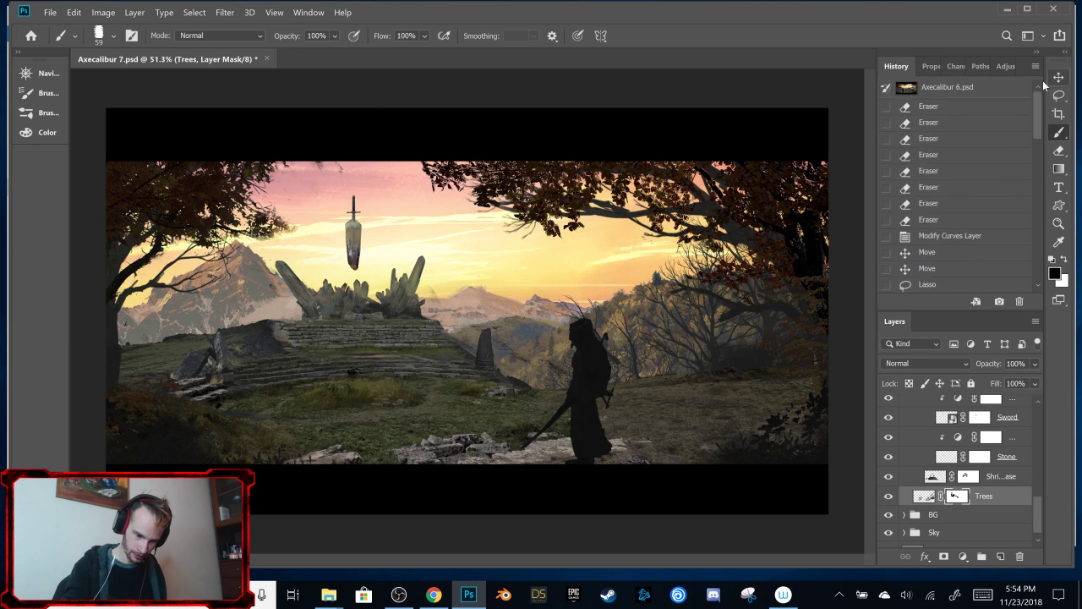
click(997, 87)
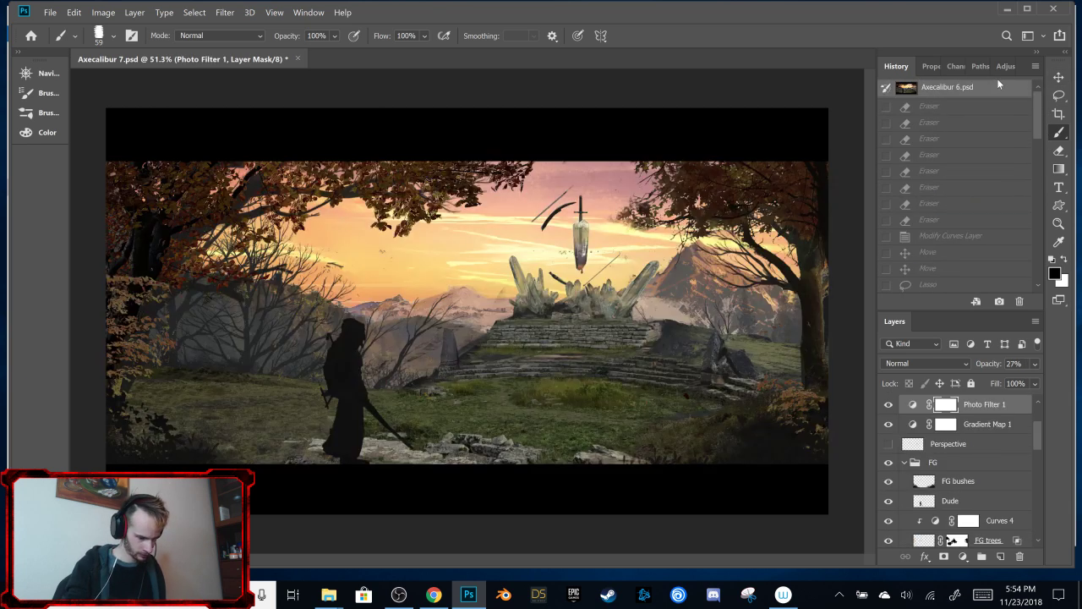
drag(1038, 122, 1039, 254)
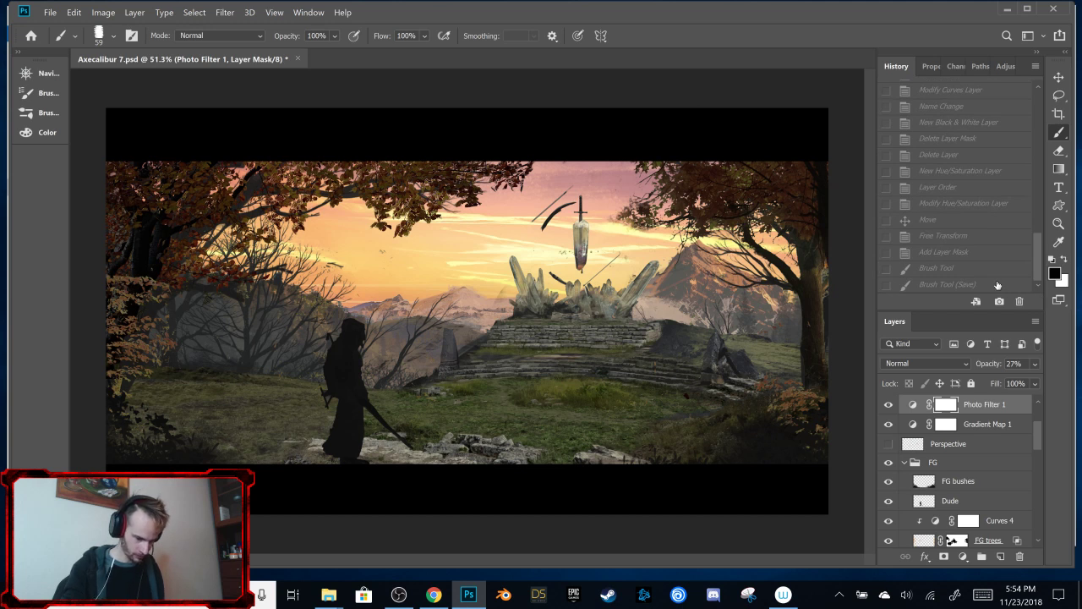
click(997, 285)
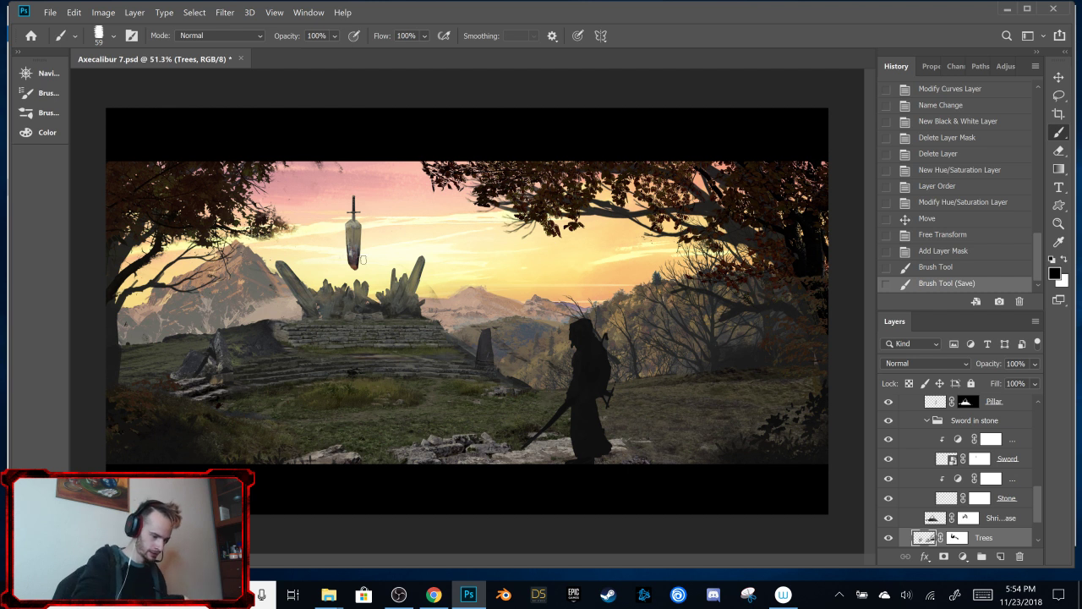
key(v)
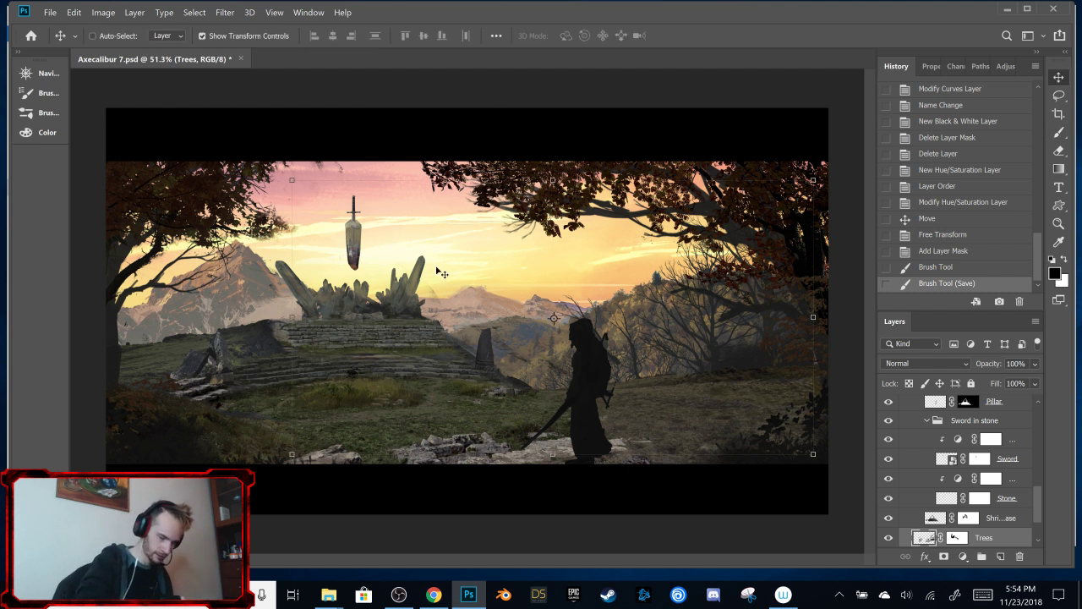
click(1058, 95)
mouse_move(350, 225)
mouse_down()
mouse_move(382, 245)
mouse_move(365, 322)
mouse_move(329, 249)
mouse_up()
drag(436, 312, 617, 442)
drag(346, 257, 347, 323)
drag(325, 257, 244, 470)
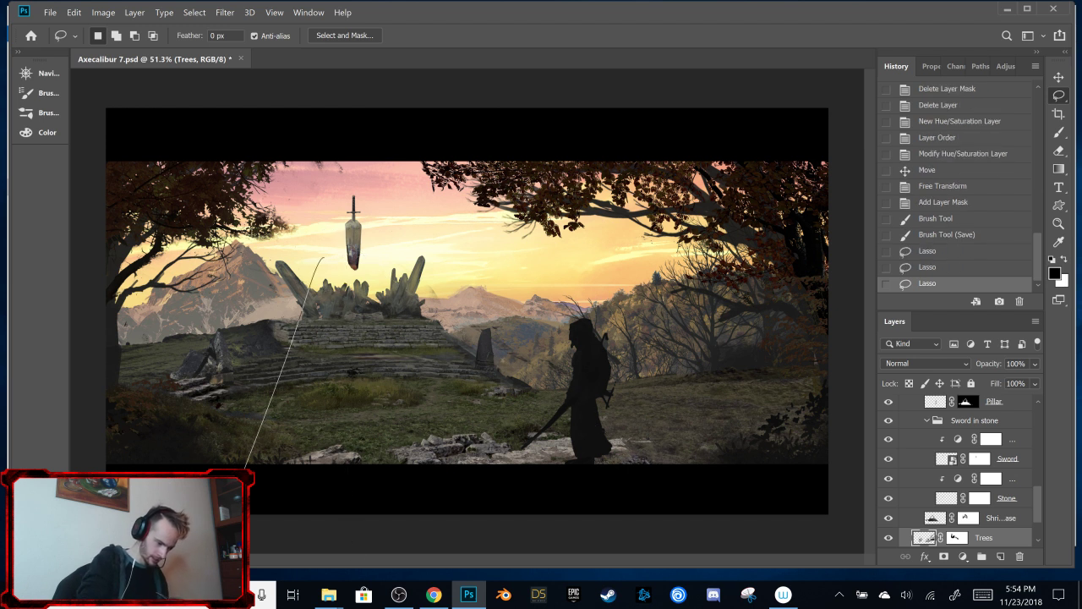
mouse_move(458, 269)
mouse_down()
mouse_move(485, 315)
mouse_move(744, 490)
mouse_up()
mouse_move(389, 288)
mouse_down()
mouse_move(473, 423)
mouse_move(586, 554)
mouse_up()
drag(323, 264, 264, 516)
drag(306, 288, 152, 460)
drag(372, 272, 309, 596)
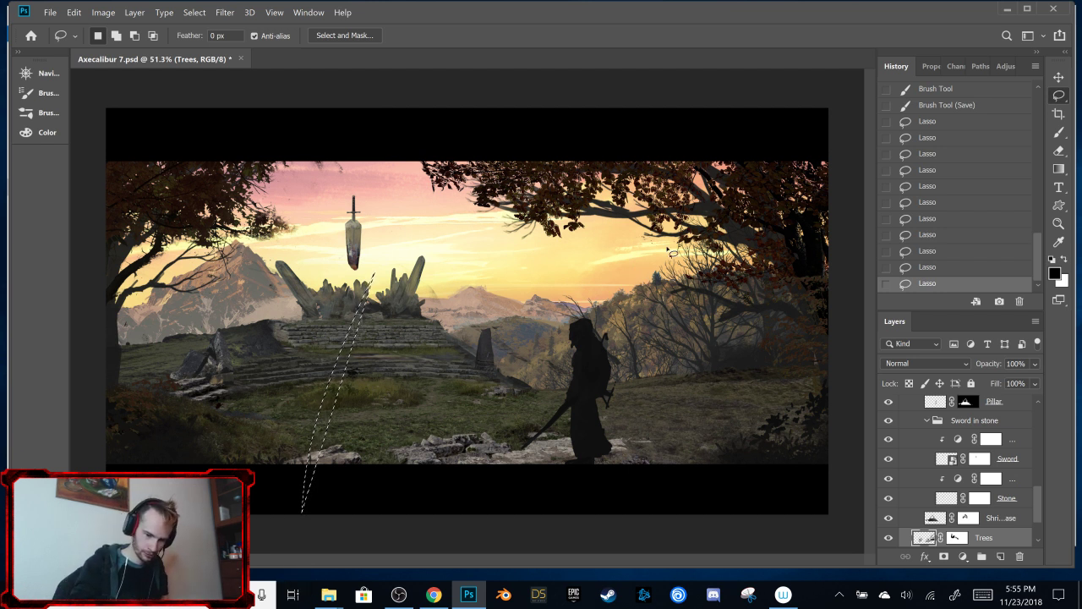
mouse_move(527, 474)
mouse_down()
mouse_move(685, 406)
mouse_move(592, 472)
mouse_move(532, 355)
mouse_move(609, 292)
mouse_up()
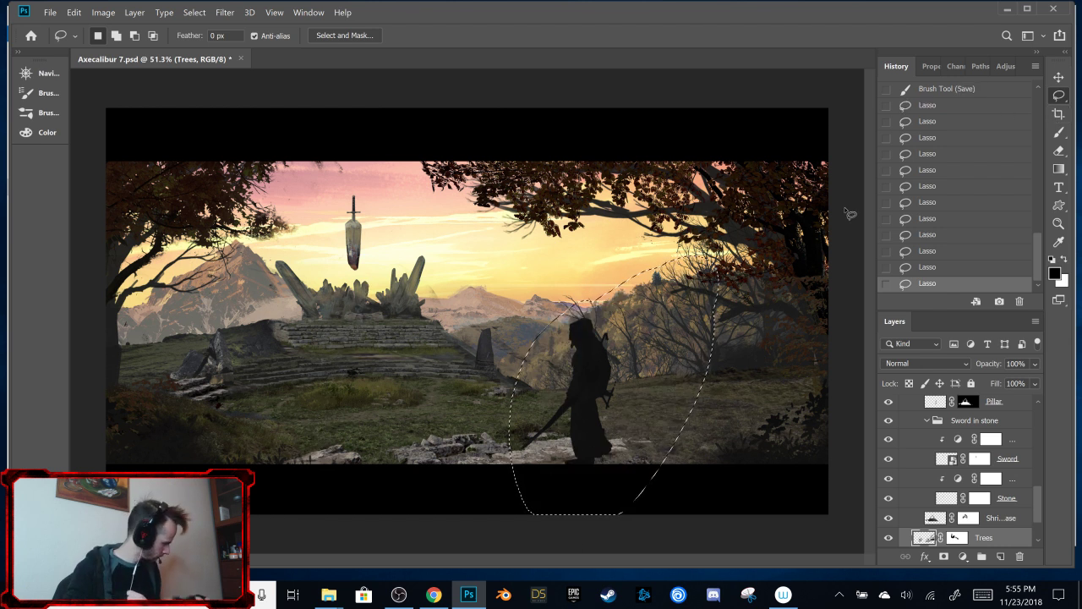
key(ctrl+d)
Step: Drag the knight photo from the Assets folder onto the Axecalibur 7.psd canvas
mouse_move(330, 593)
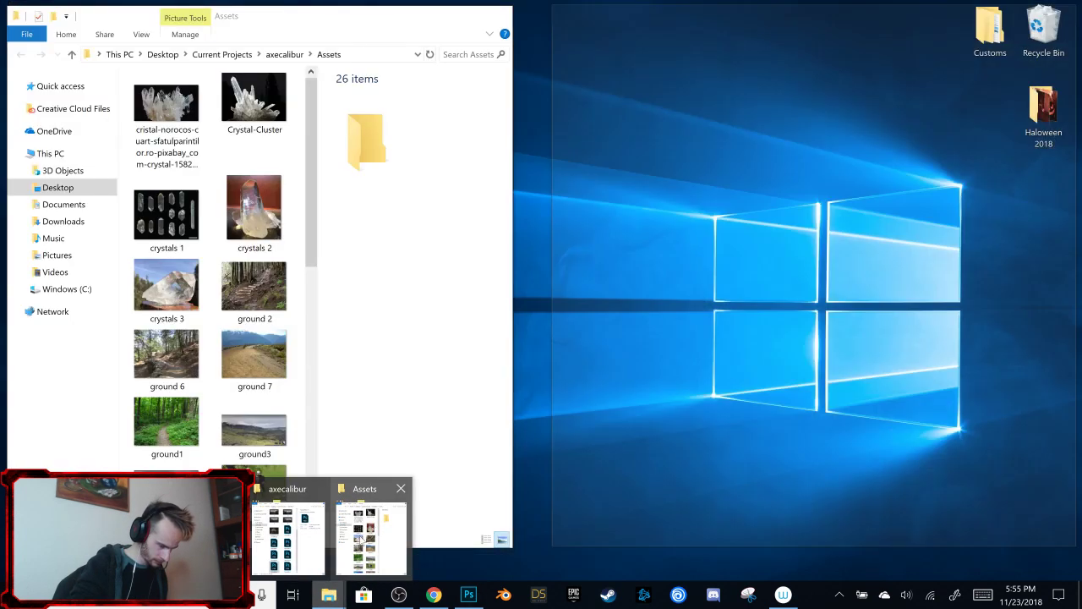
click(372, 532)
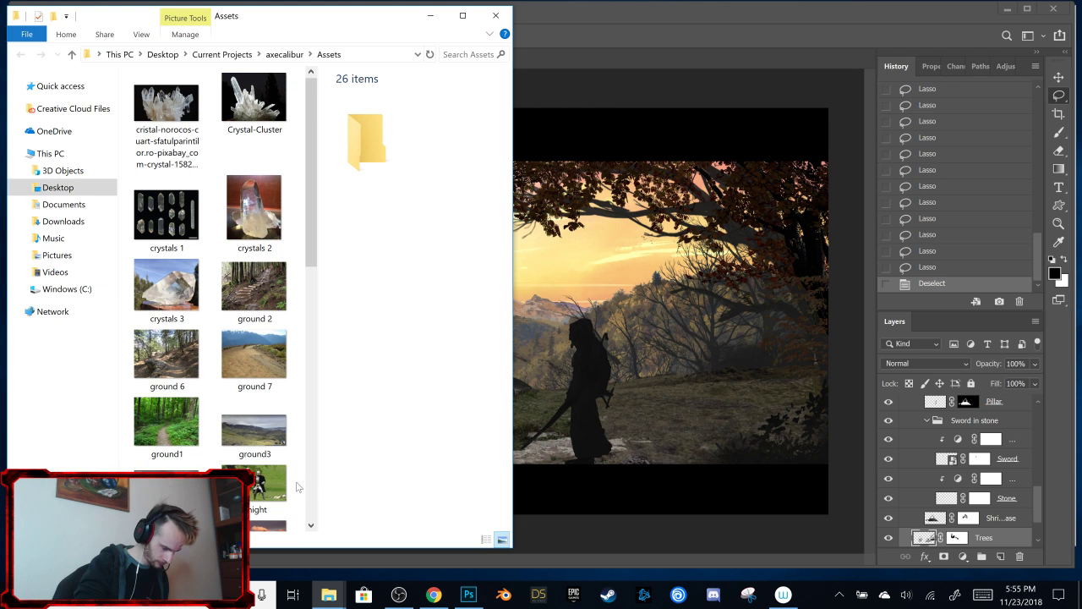
drag(259, 489, 647, 293)
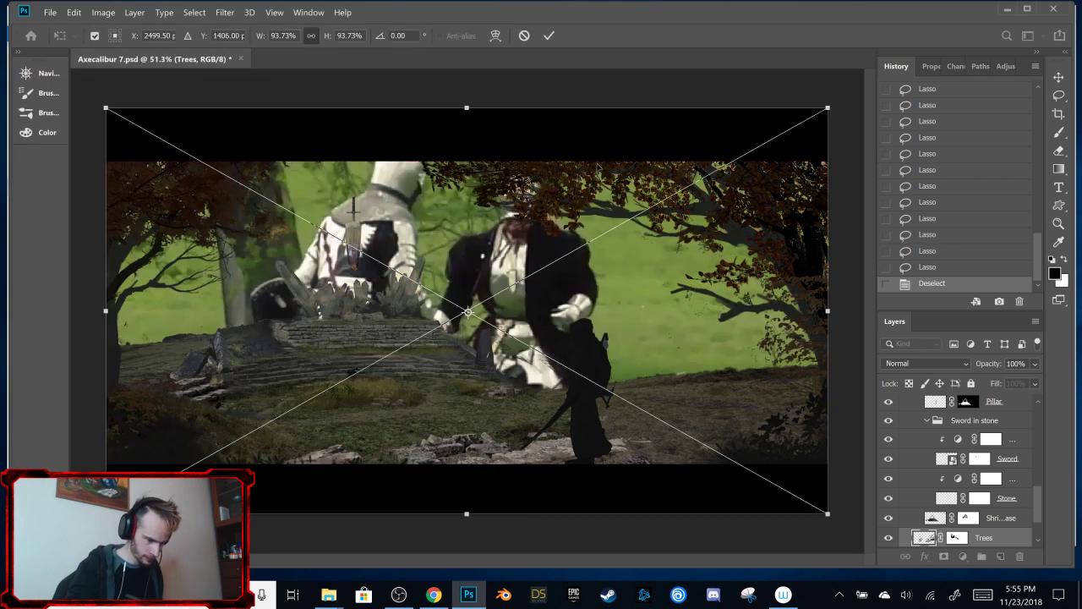
Step: Commit the placed knight smart object and move its layer to the top of the stack
click(555, 39)
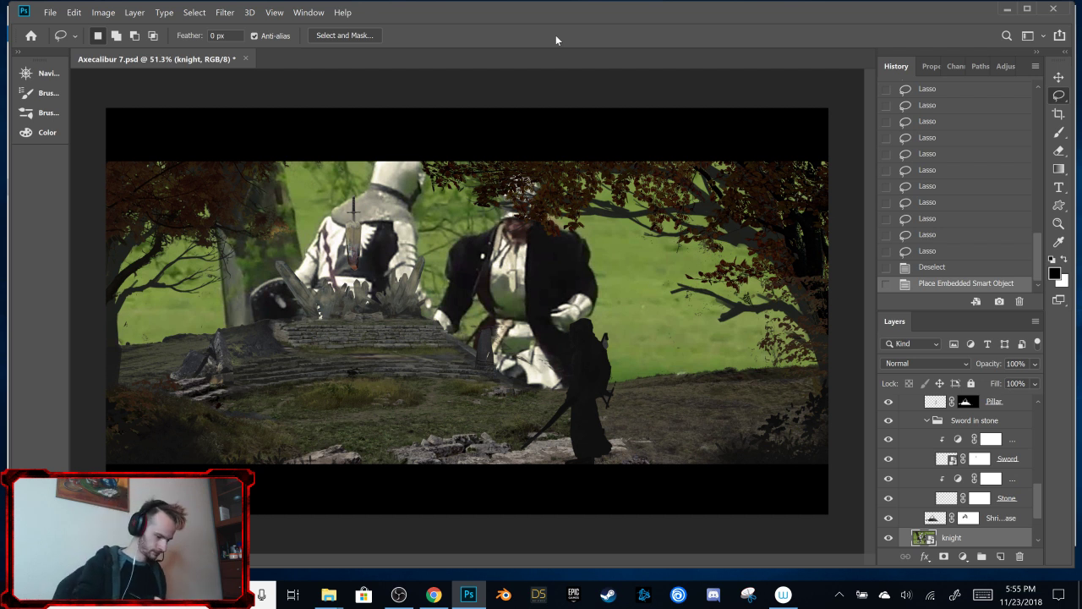
drag(970, 538, 964, 396)
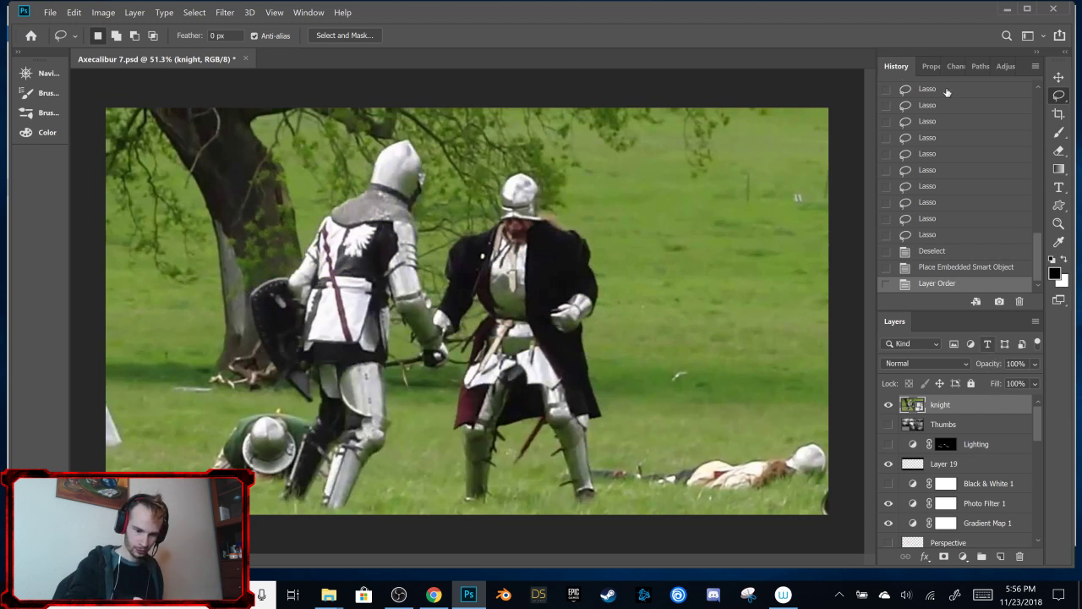
Step: Restore the latest Layer Order state and lasso the left knight with his shield
click(947, 89)
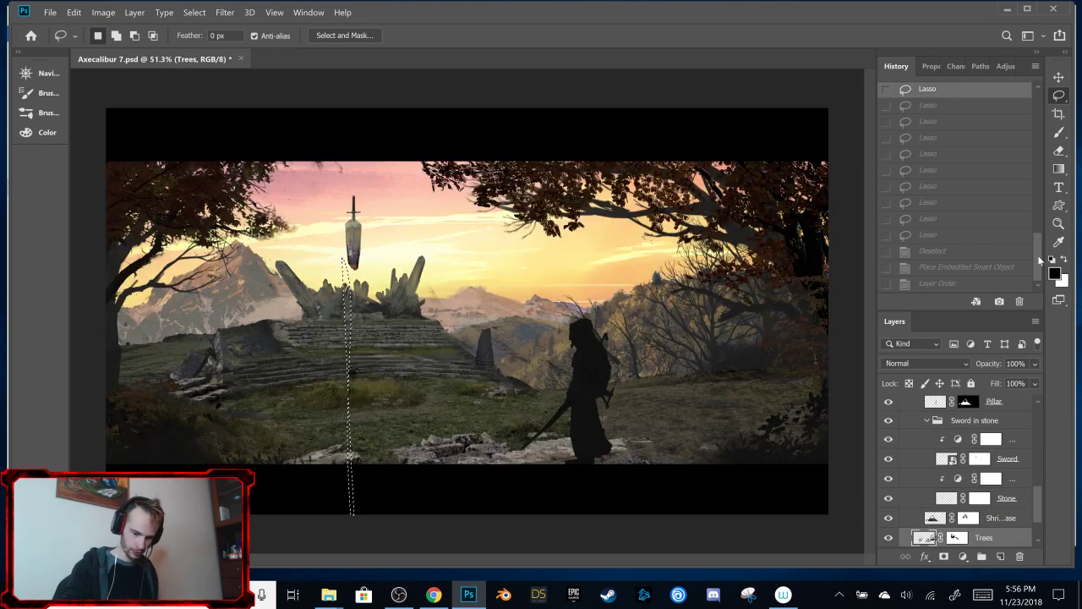
click(984, 283)
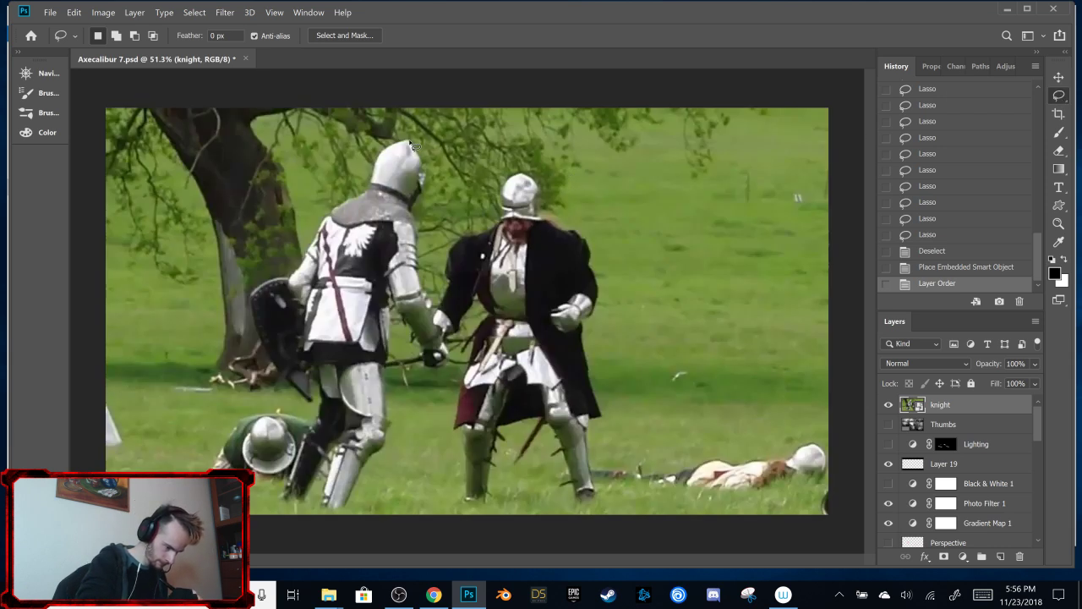
mouse_move(413, 145)
mouse_down()
mouse_move(417, 257)
mouse_move(447, 363)
mouse_move(387, 375)
mouse_move(386, 443)
mouse_move(345, 512)
mouse_move(288, 511)
mouse_move(323, 381)
mouse_move(316, 369)
mouse_move(316, 410)
mouse_move(294, 394)
mouse_move(254, 306)
mouse_move(268, 270)
mouse_move(379, 135)
mouse_move(444, 115)
mouse_move(456, 151)
mouse_up()
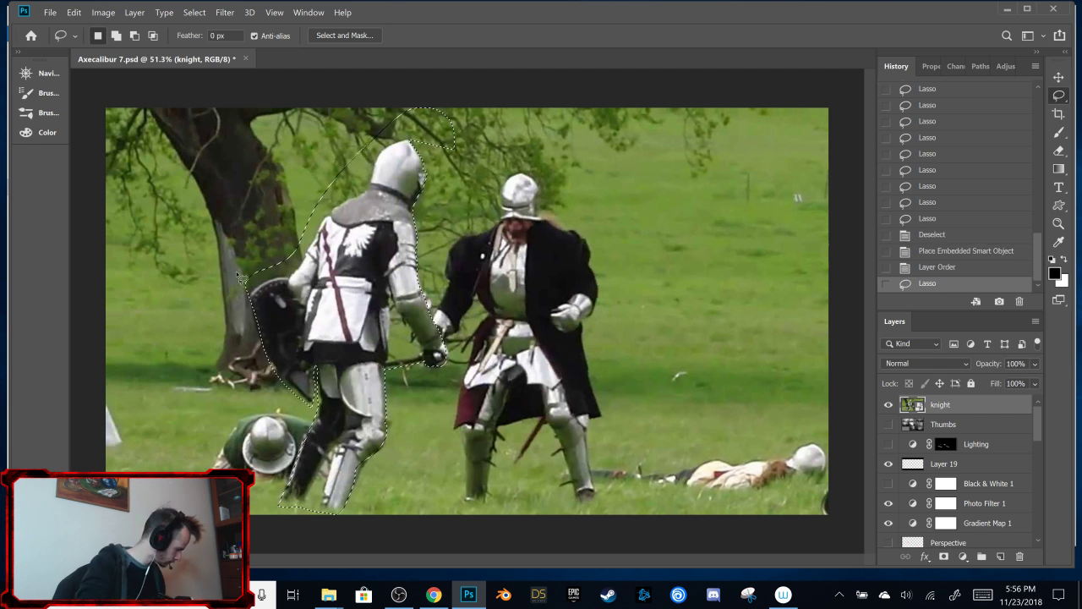
mouse_move(241, 275)
mouse_down()
mouse_move(273, 373)
mouse_move(333, 420)
mouse_up()
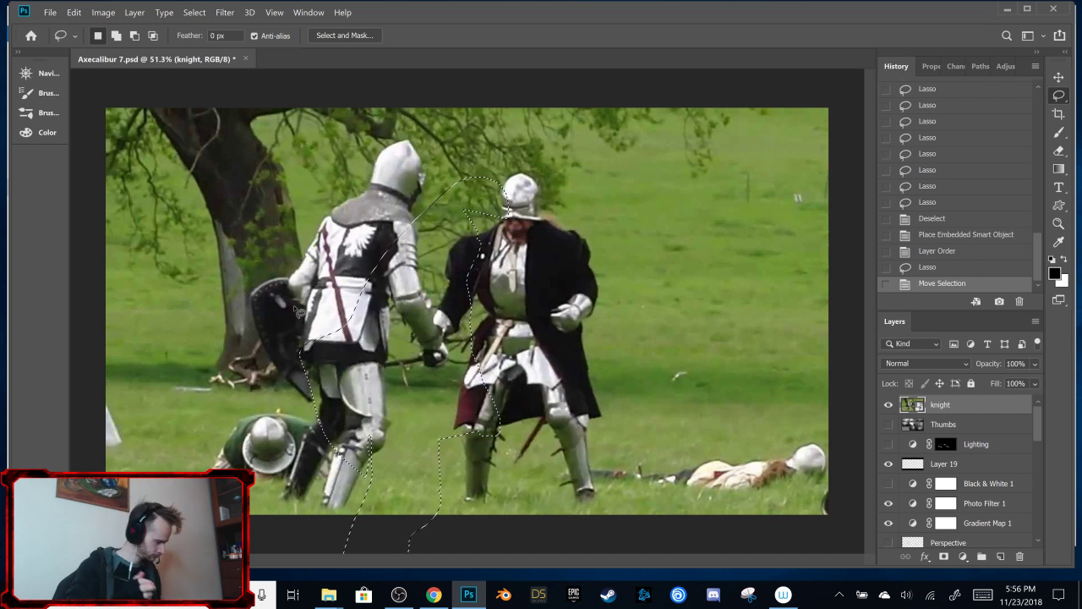
key(ctrl+z)
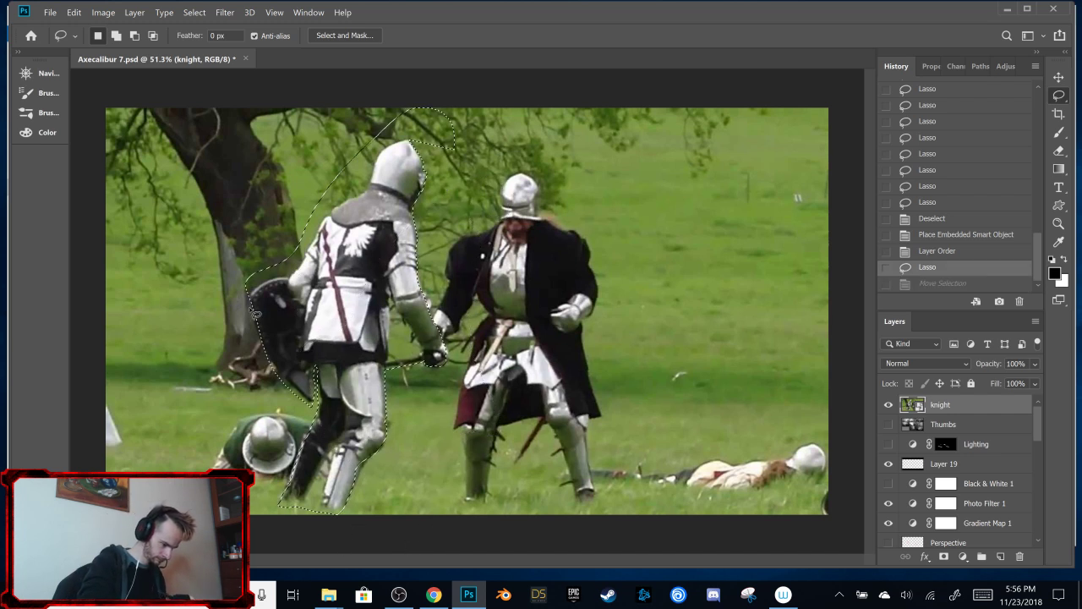
mouse_move(256, 313)
mouse_down()
mouse_move(291, 389)
mouse_move(311, 292)
mouse_move(258, 298)
mouse_move(245, 369)
mouse_move(296, 287)
mouse_up()
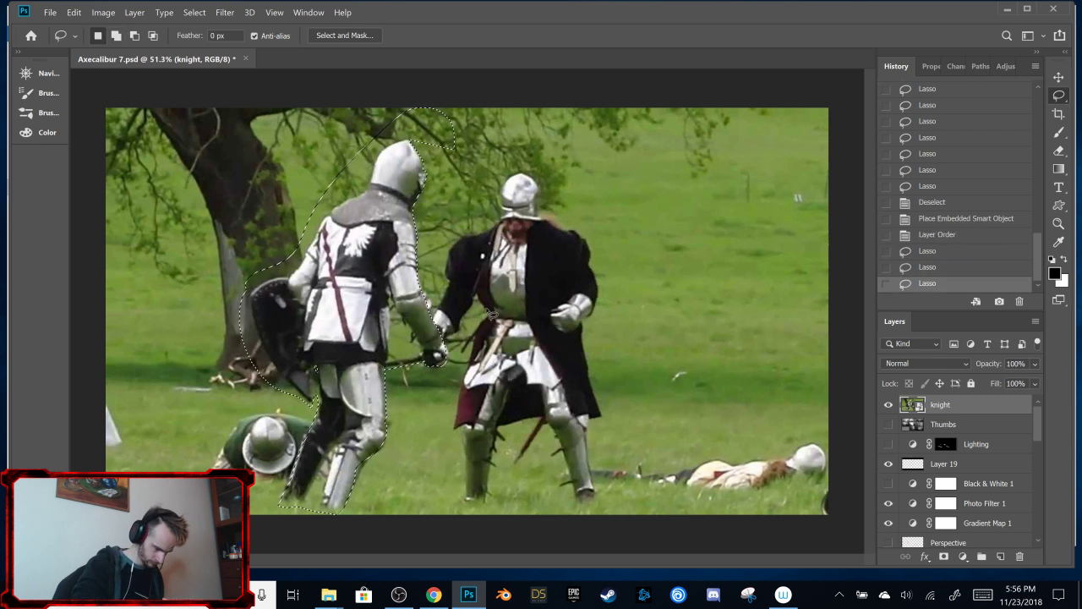
shift+click(537, 169)
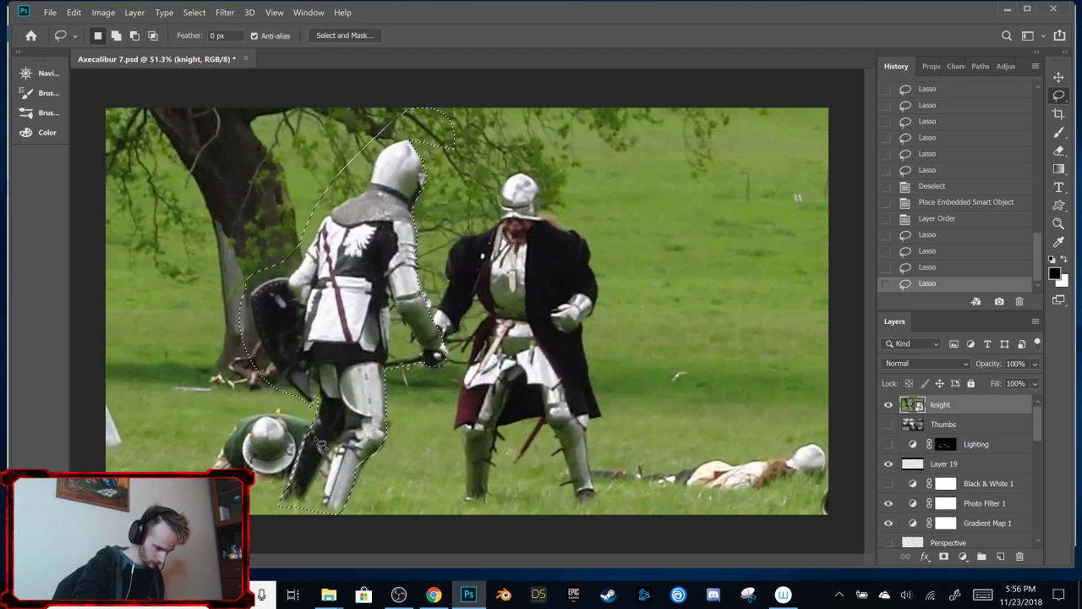
mouse_move(320, 441)
mouse_down()
mouse_move(327, 403)
mouse_move(287, 490)
mouse_move(302, 516)
mouse_up()
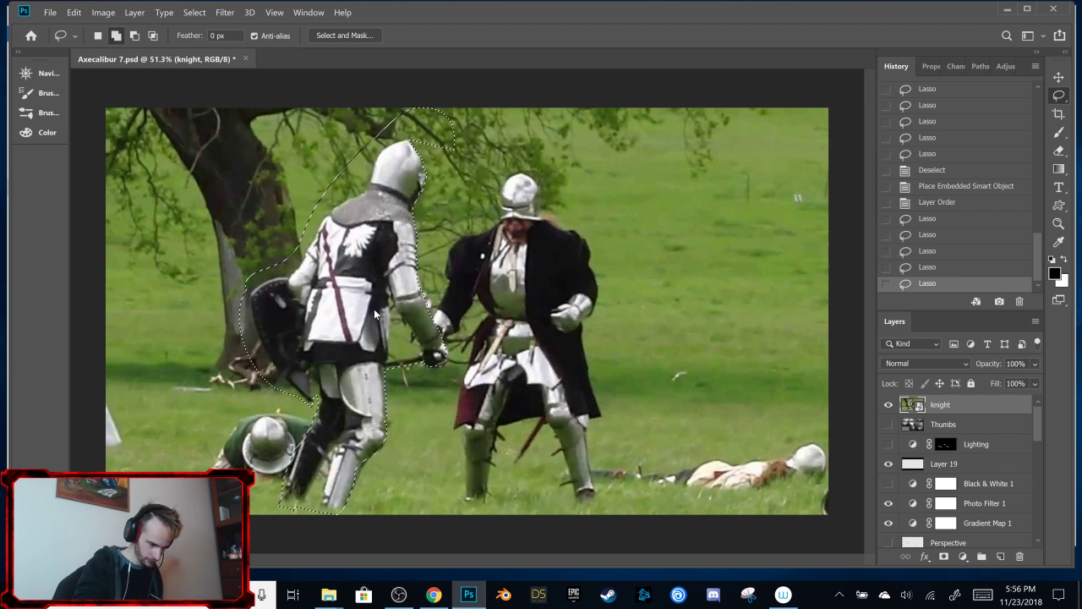
Step: Recover from an accidental deselect and add the knight's legs to the selection
click(415, 400)
key(ctrl+z)
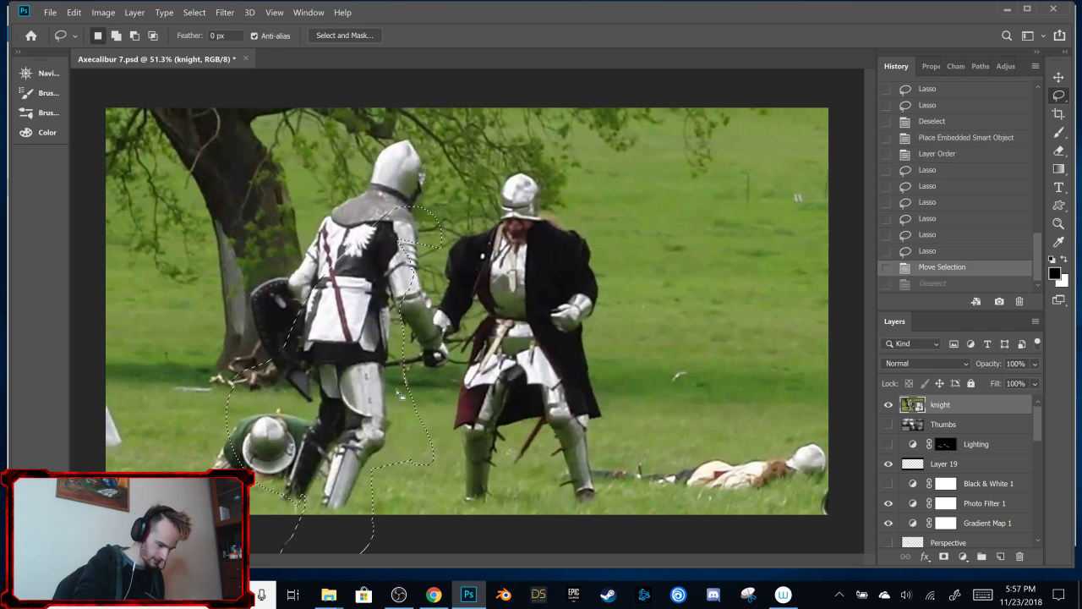
key(shift)
drag(297, 470, 288, 454)
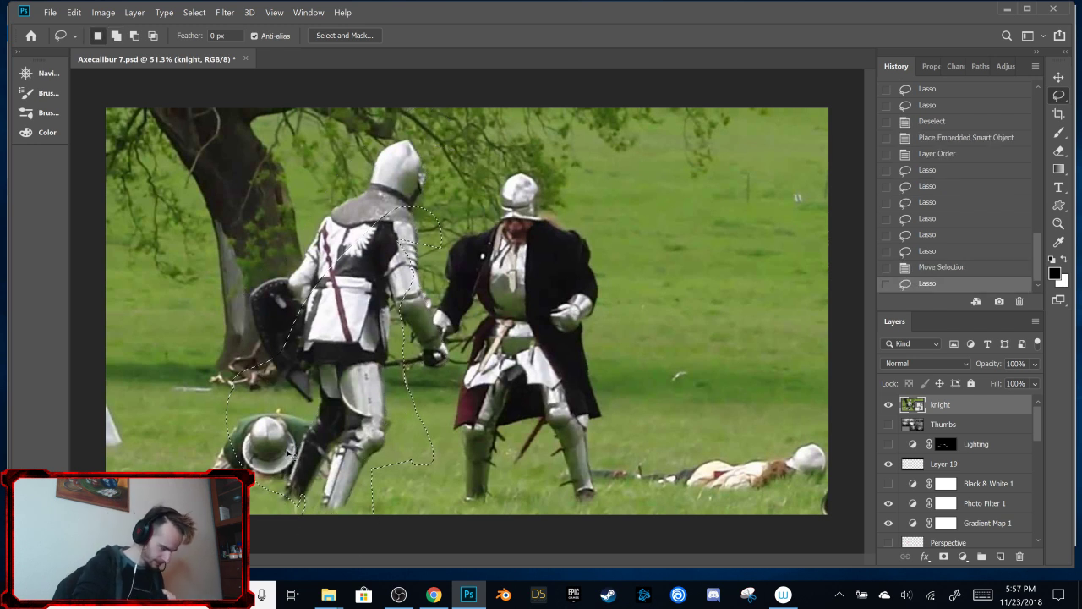
key(ctrl+z)
key(ctrl+z)
key(ctrl+z)
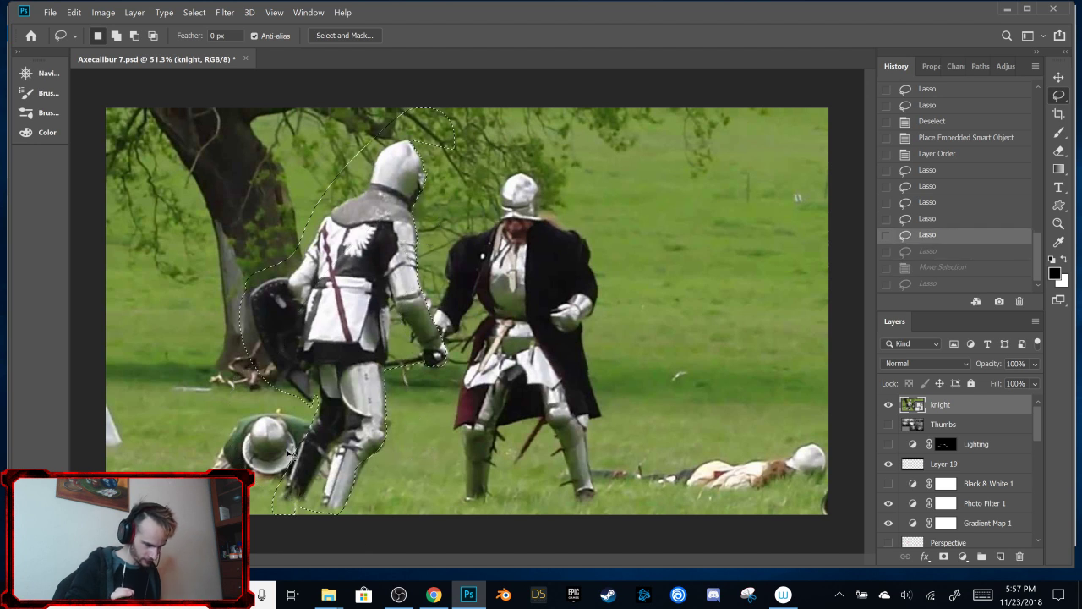
mouse_move(458, 272)
mouse_down()
mouse_move(313, 440)
mouse_move(321, 418)
mouse_move(334, 444)
mouse_up()
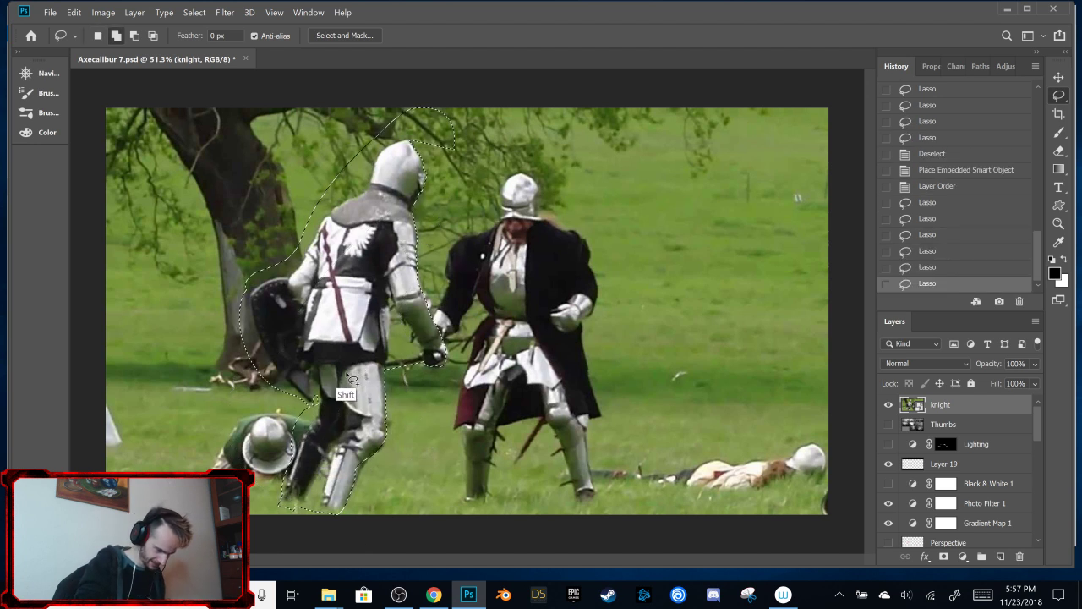
mouse_move(312, 372)
mouse_down()
mouse_move(306, 423)
mouse_move(345, 421)
mouse_move(342, 372)
mouse_up()
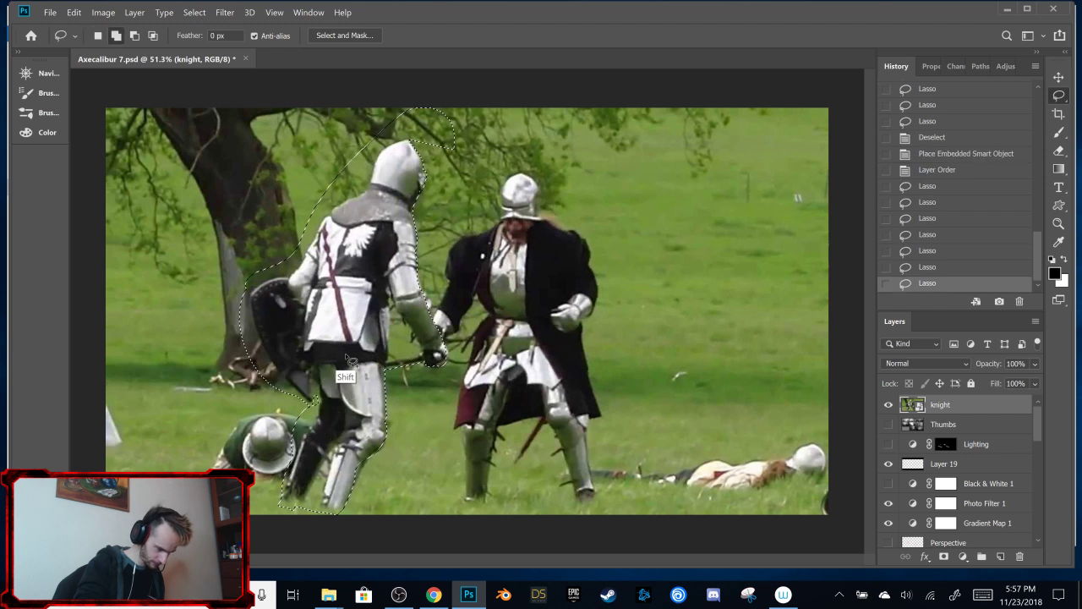
Step: Copy the lassoed knight onto new Layer 25 with Layer Via Copy
right_click(342, 329)
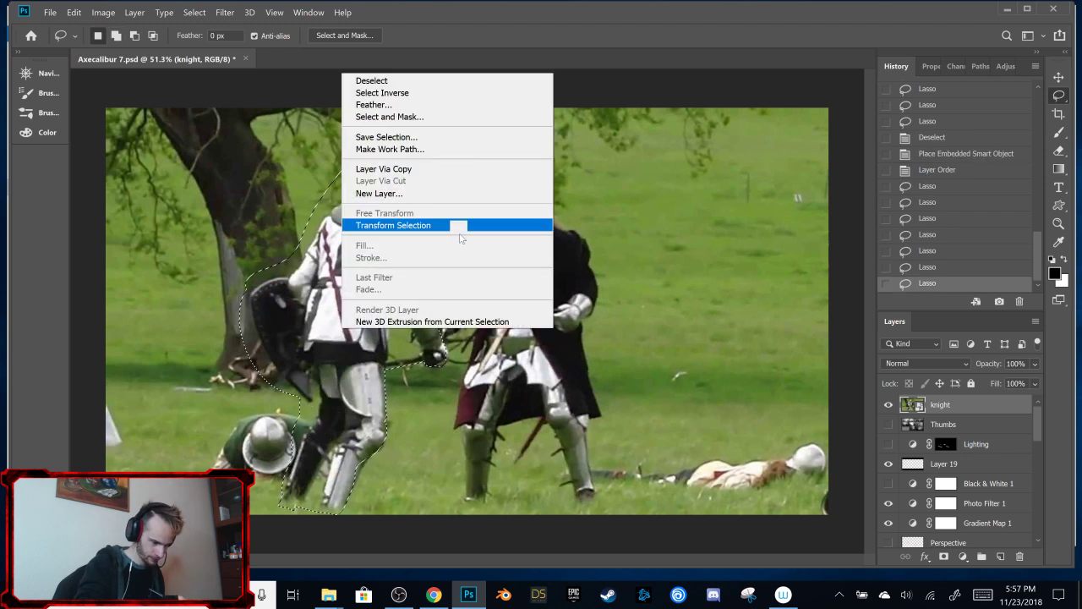
click(453, 169)
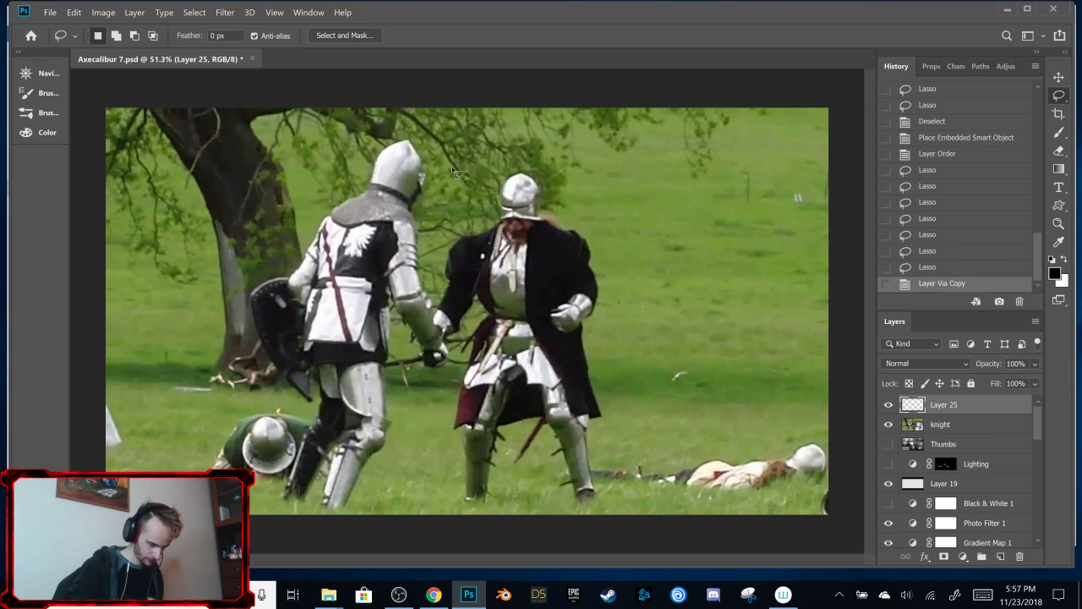
click(434, 597)
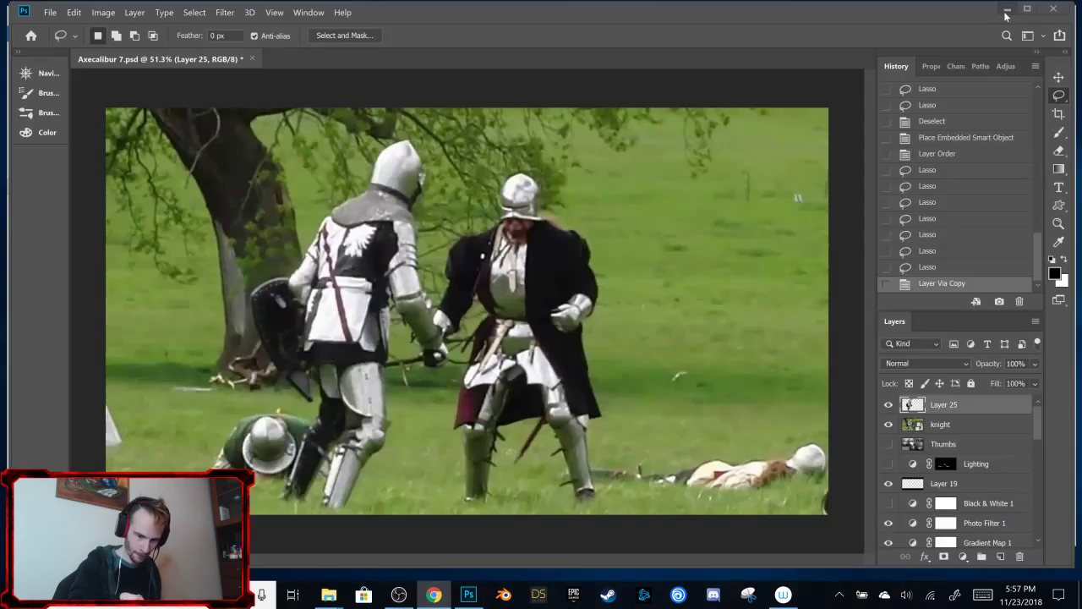
click(468, 594)
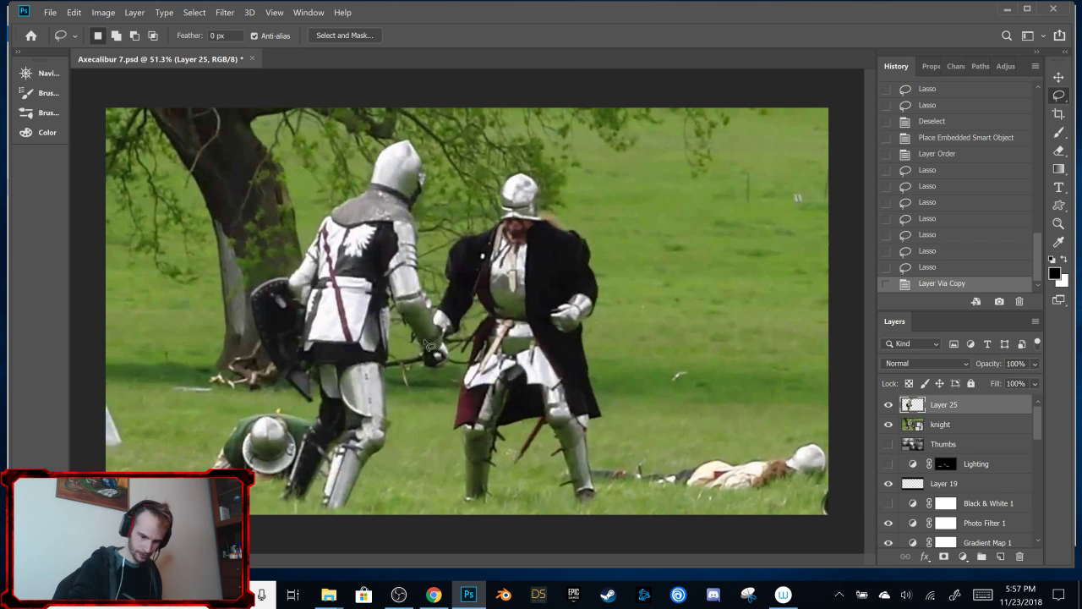
Step: Redo Layer Via Copy for the lassoed knight and delete the original knight photo layer
click(966, 266)
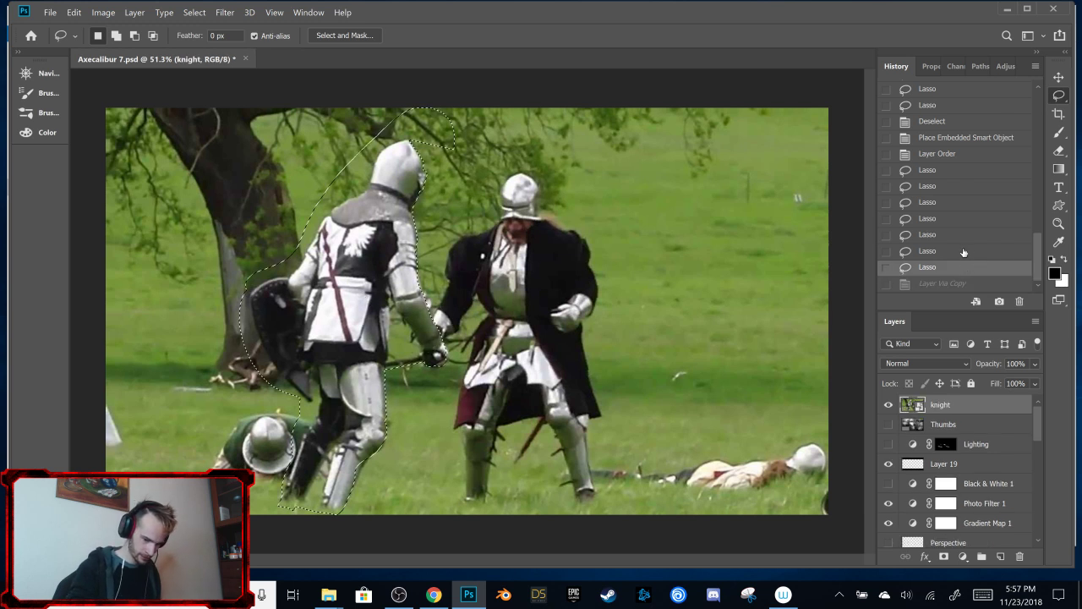
right_click(360, 345)
click(456, 185)
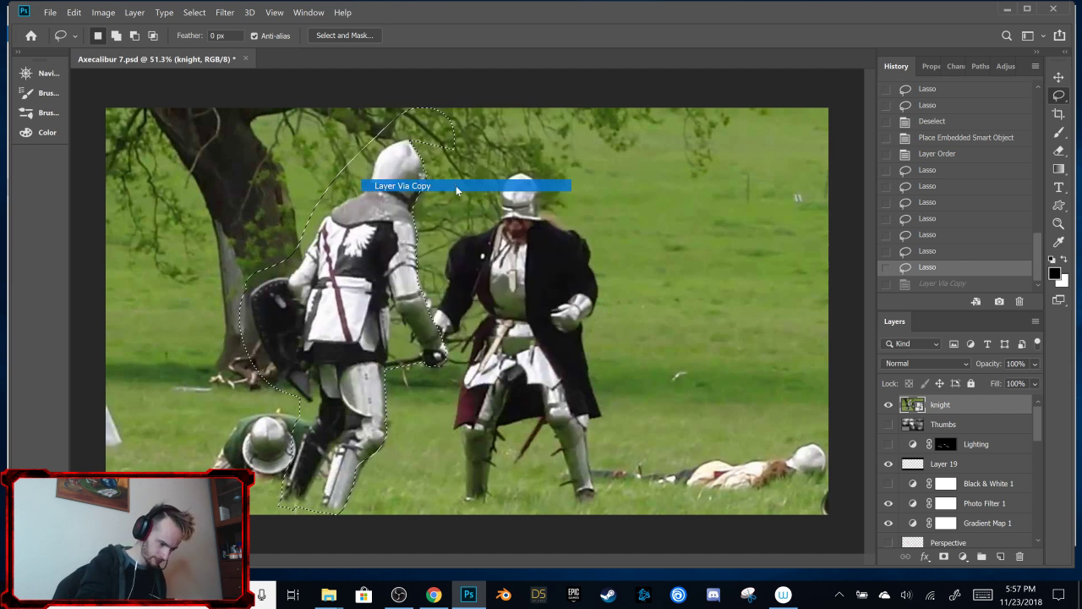
click(954, 425)
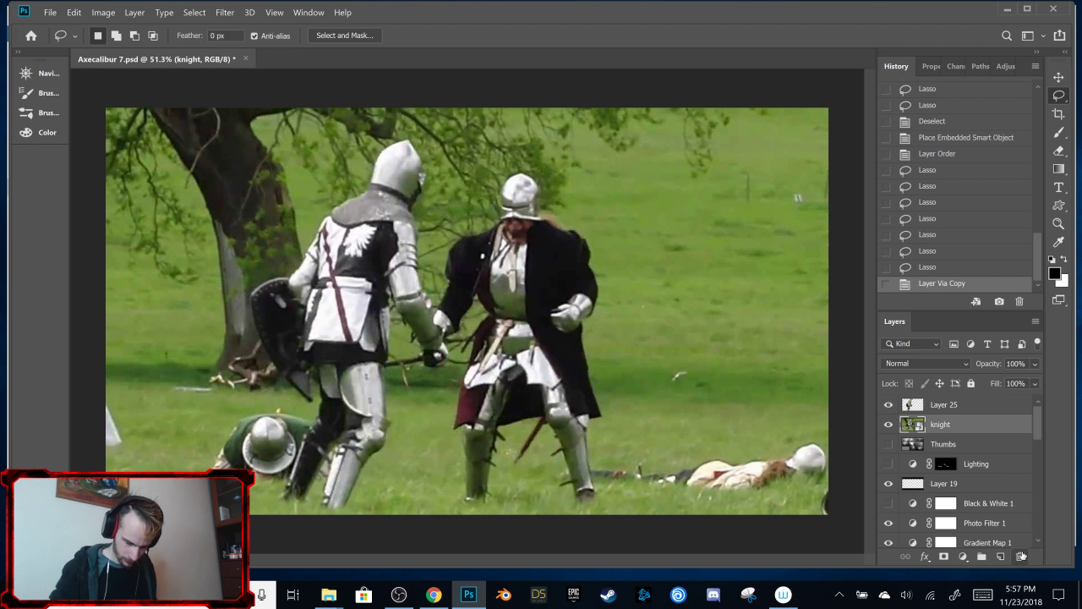
click(1020, 556)
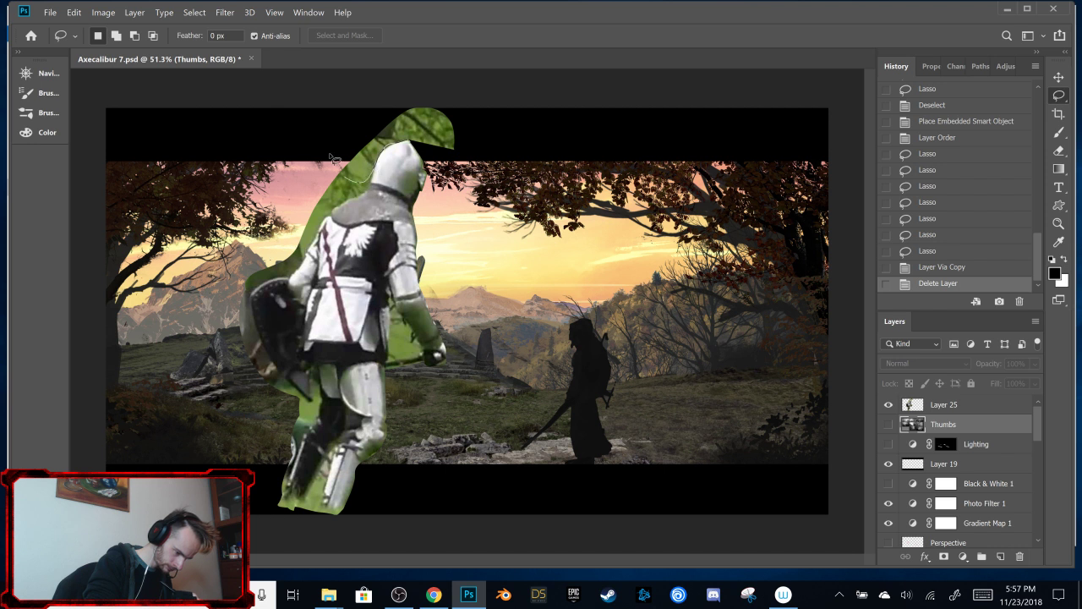
Step: Lasso the green fringe above the helmet and along the knight's left side and shield
drag(334, 159, 332, 108)
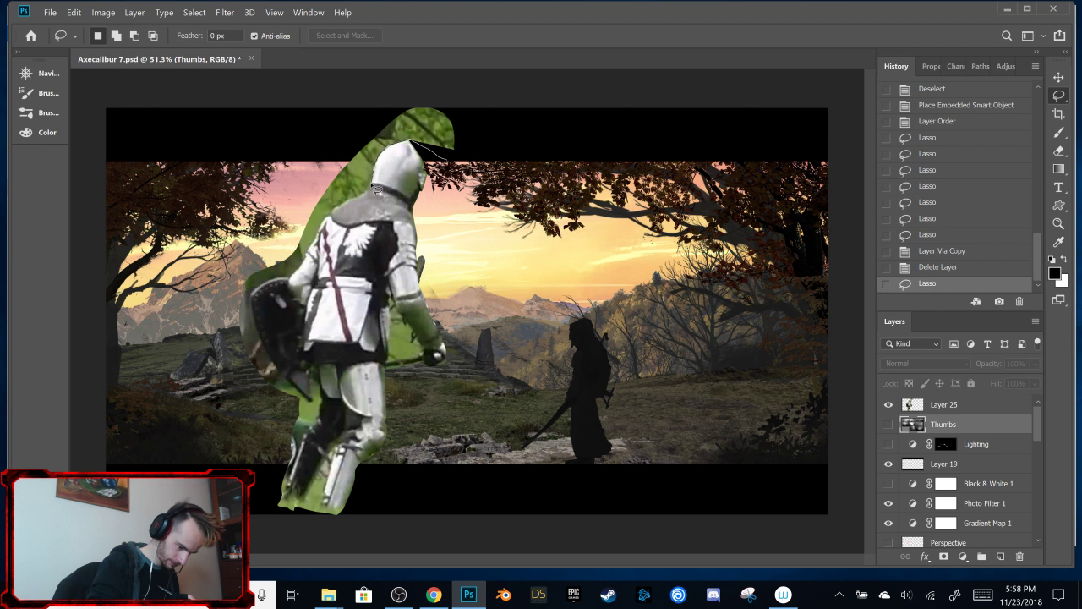
mouse_move(350, 133)
mouse_down()
mouse_move(530, 152)
mouse_move(448, 180)
mouse_up()
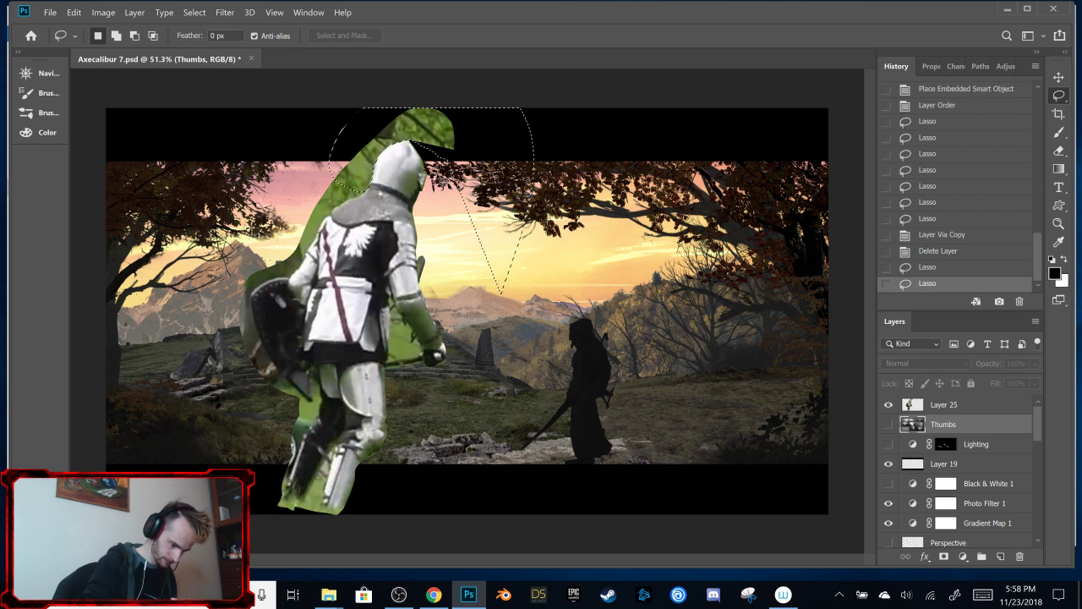
key(shift)
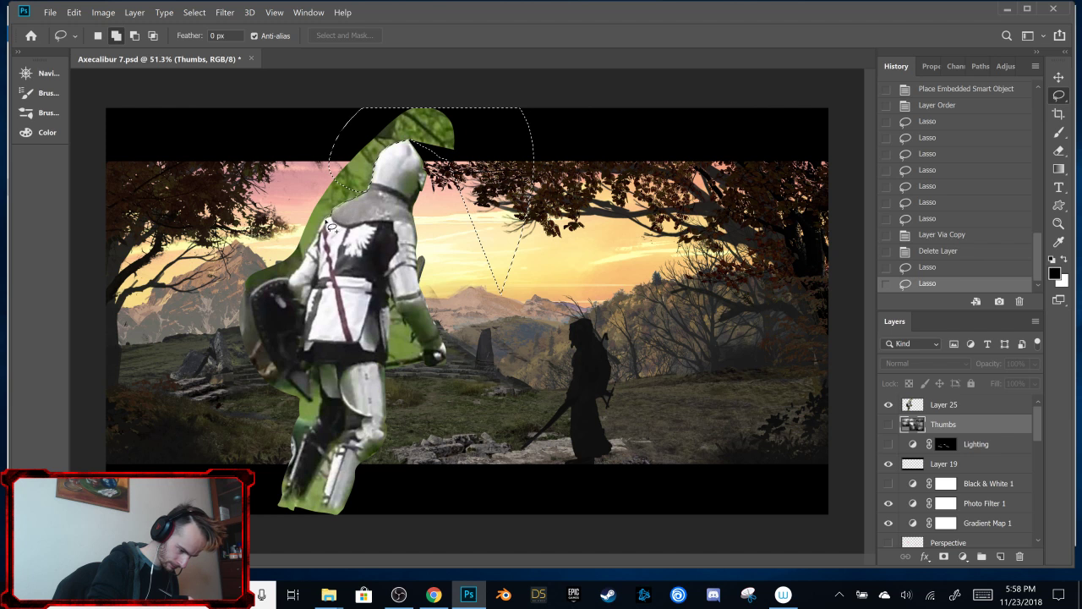
mouse_move(332, 227)
mouse_down()
mouse_move(319, 126)
mouse_move(394, 56)
mouse_up()
key(shift)
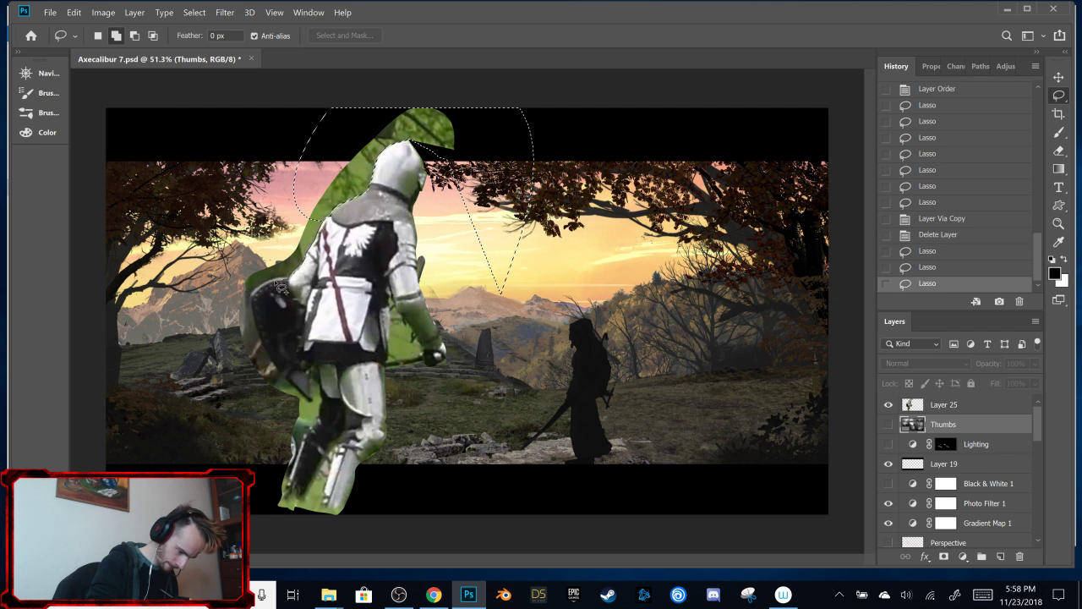
mouse_move(295, 179)
mouse_down()
mouse_move(273, 222)
mouse_move(249, 314)
mouse_move(258, 316)
mouse_up()
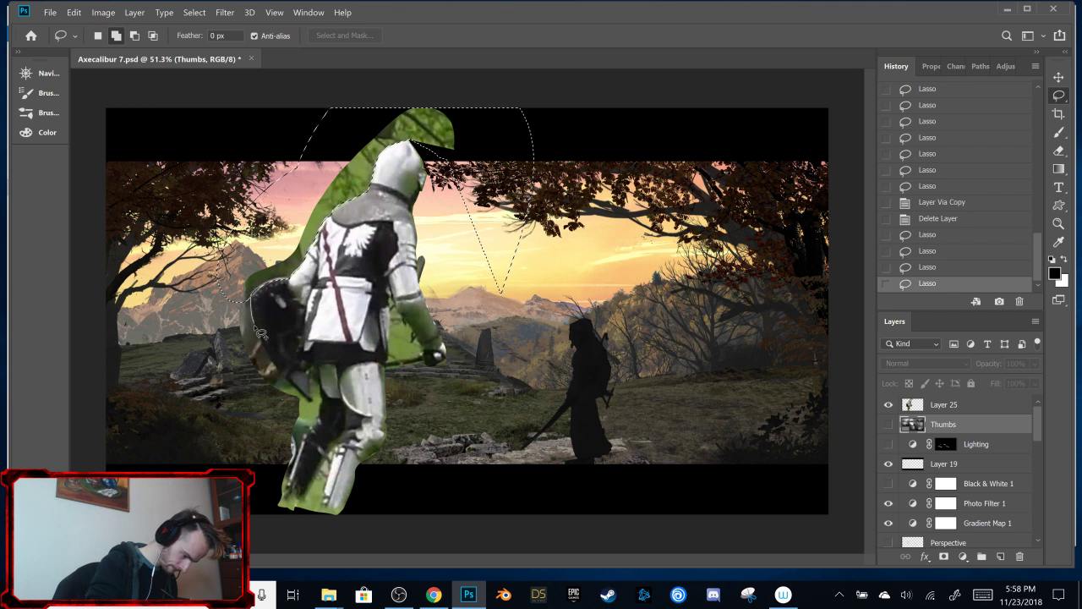
mouse_move(269, 356)
mouse_down()
mouse_move(207, 254)
mouse_move(219, 247)
mouse_up()
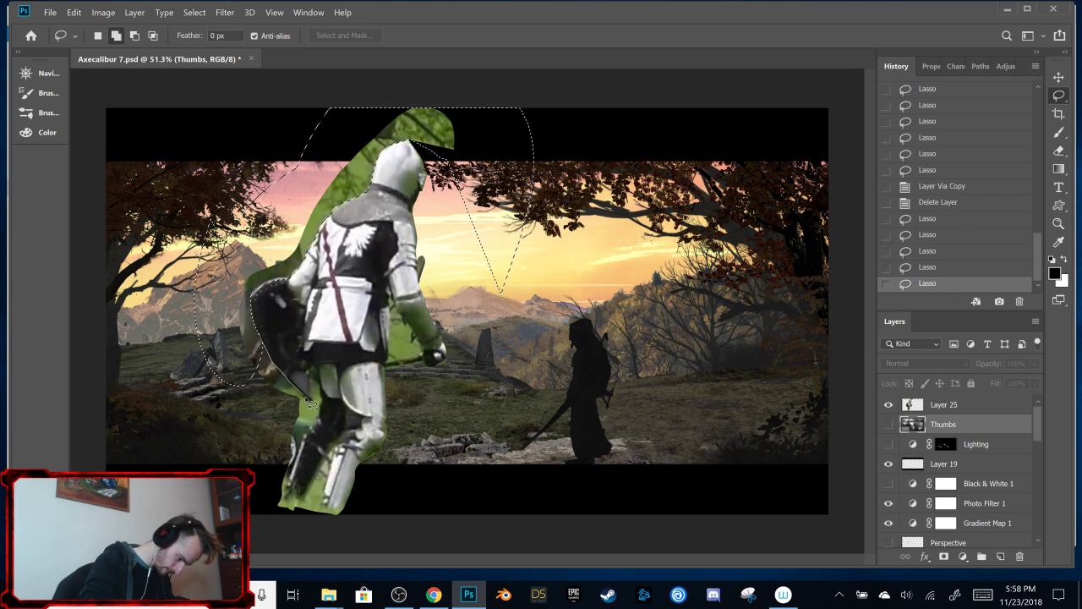
drag(292, 430, 208, 346)
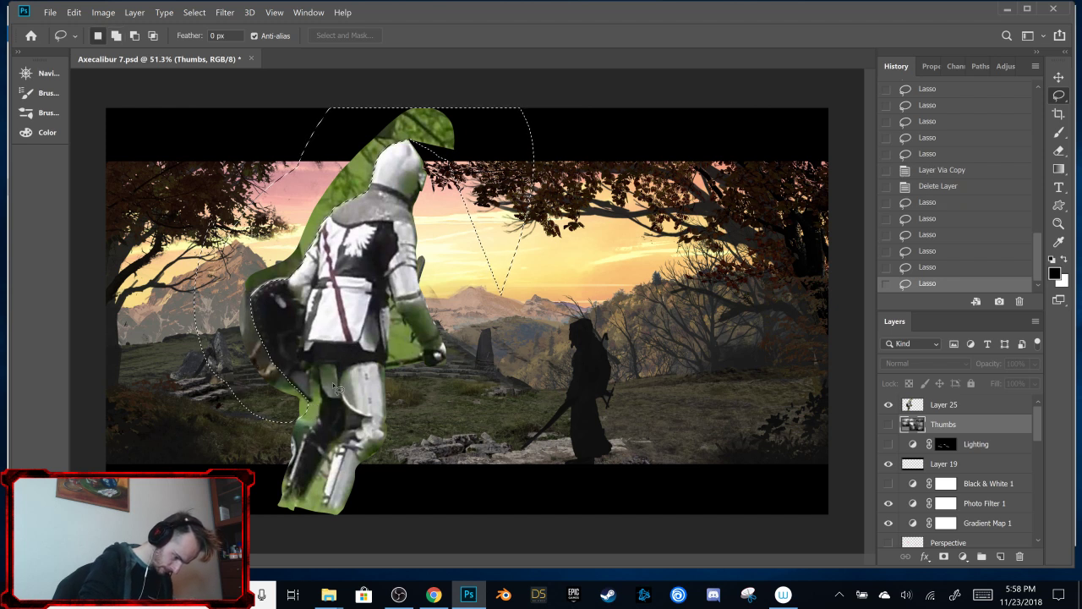
Step: Add the green beside the legs and arm, delete it from Layer 25, and deselect
key(shift)
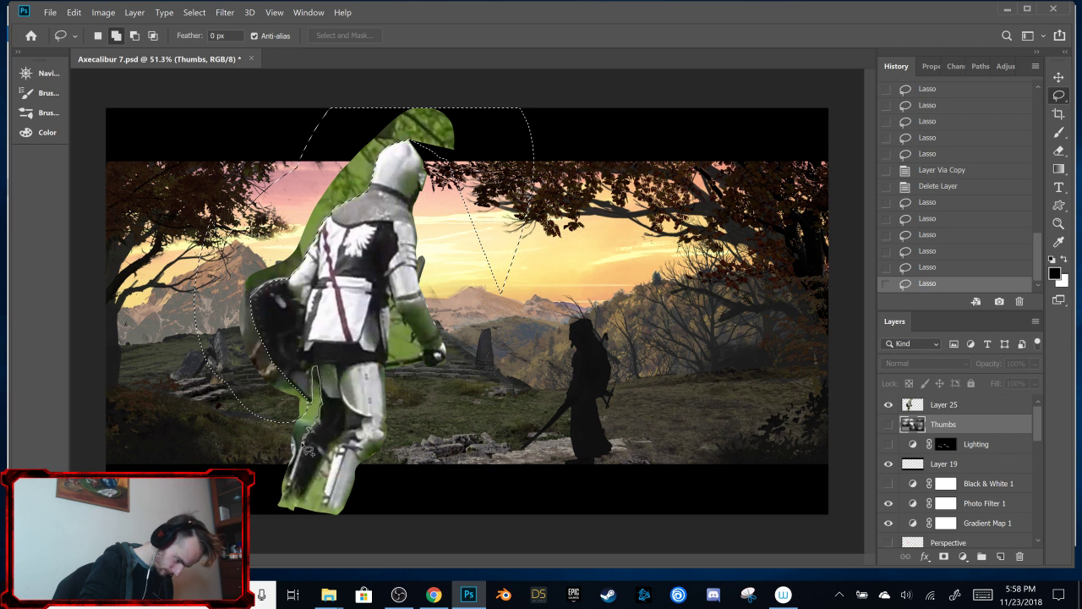
drag(282, 500, 264, 497)
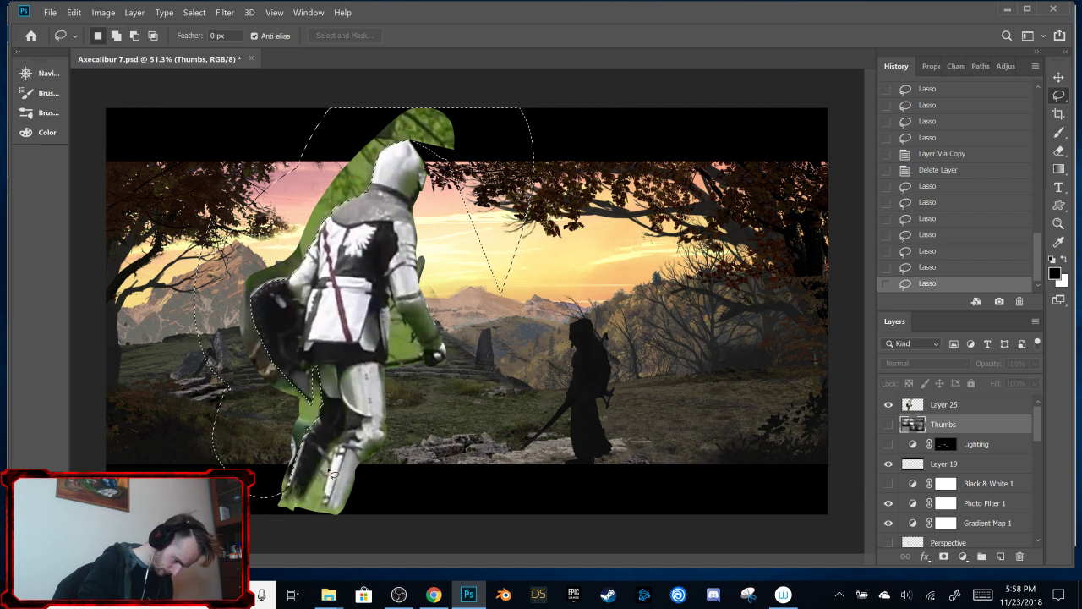
key(shift)
mouse_move(302, 512)
mouse_down()
mouse_move(341, 451)
mouse_move(324, 519)
mouse_move(300, 538)
mouse_up()
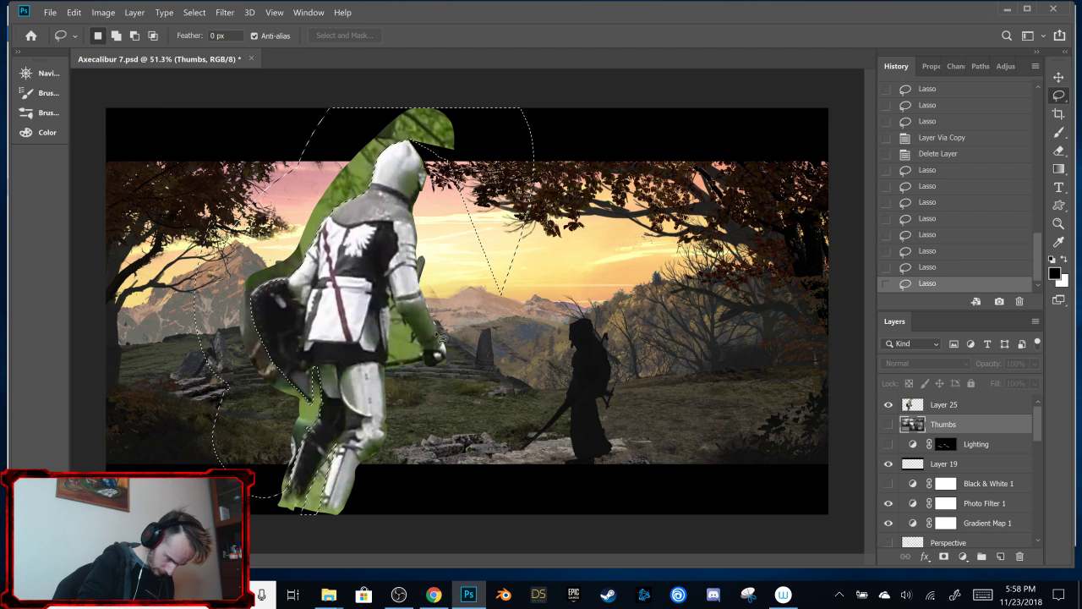
key(shift)
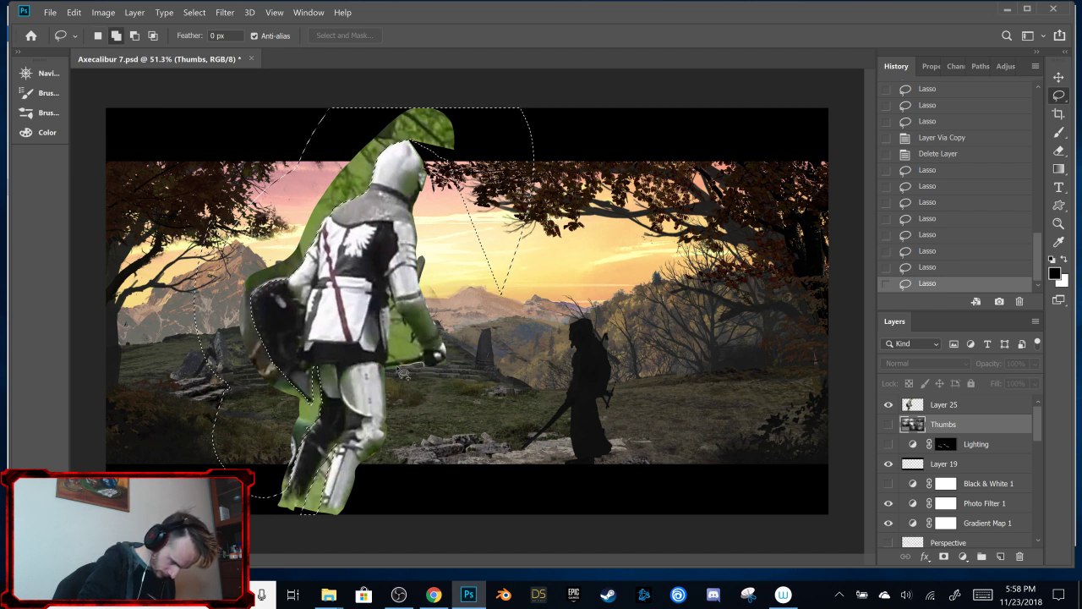
mouse_move(391, 376)
mouse_down()
mouse_move(438, 454)
mouse_move(423, 364)
mouse_move(482, 423)
mouse_move(436, 364)
mouse_up()
key(shift)
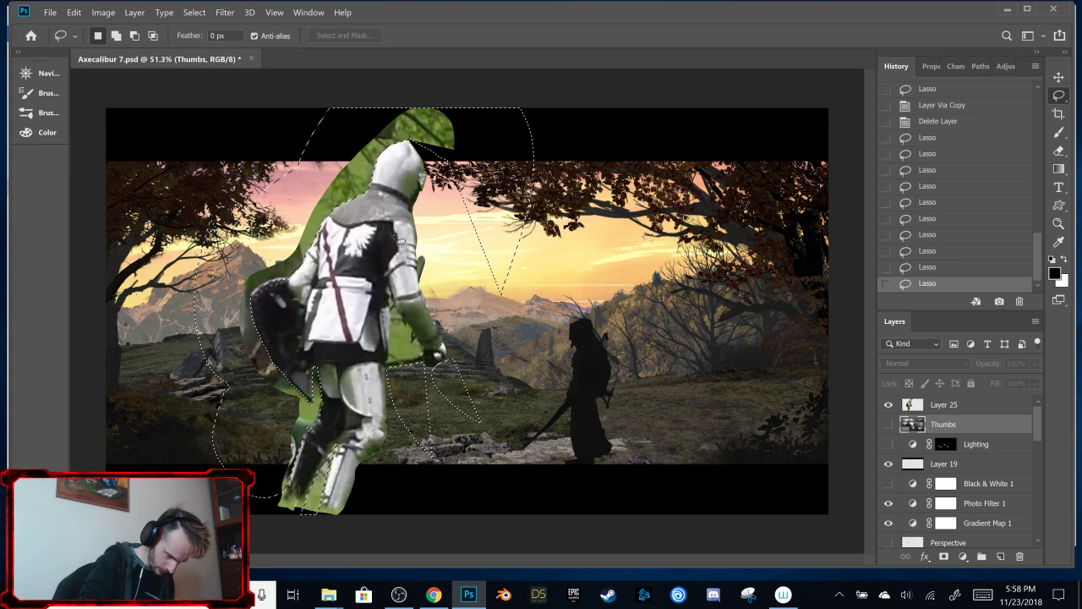
key(shift)
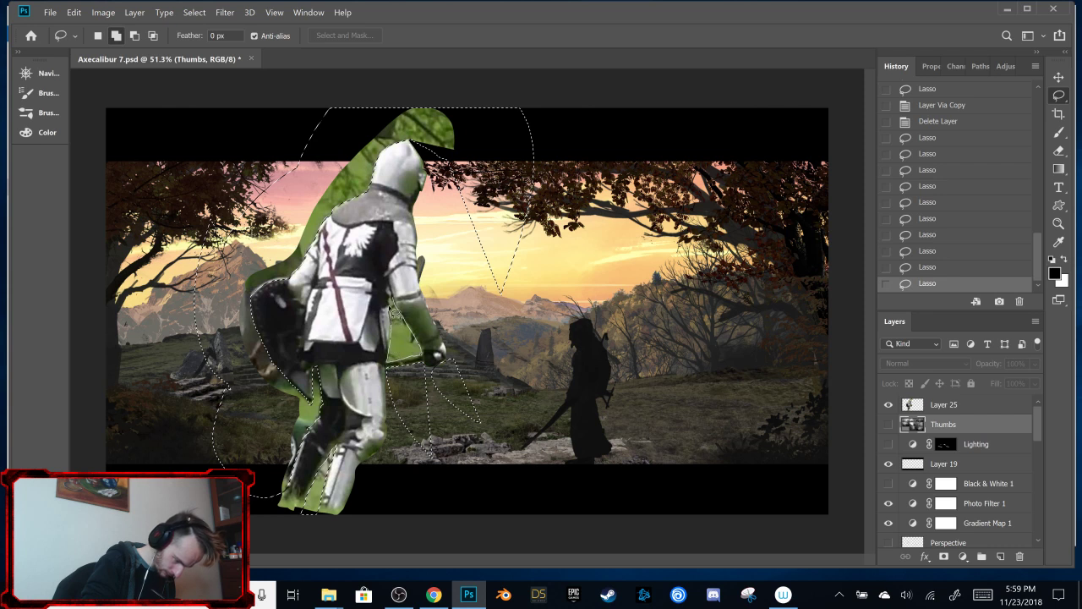
drag(396, 298, 404, 334)
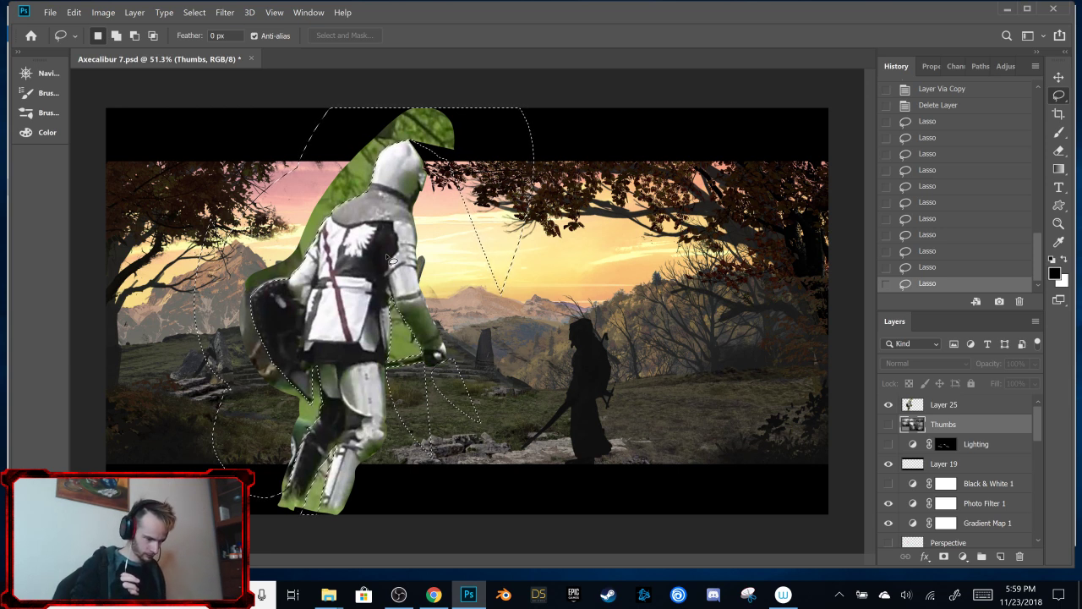
key(alt+bracketright)
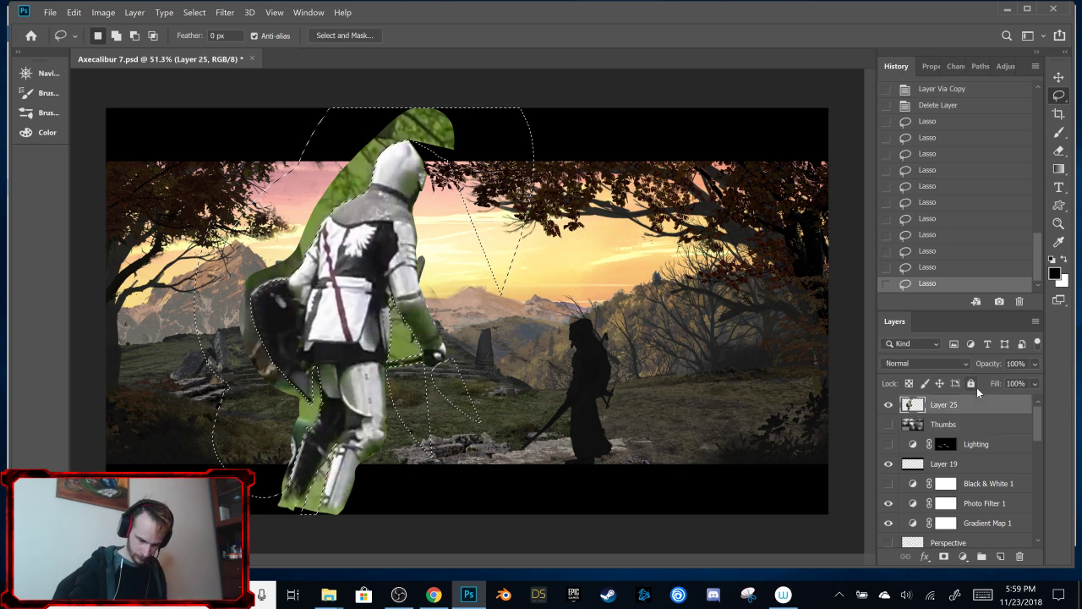
key(Delete)
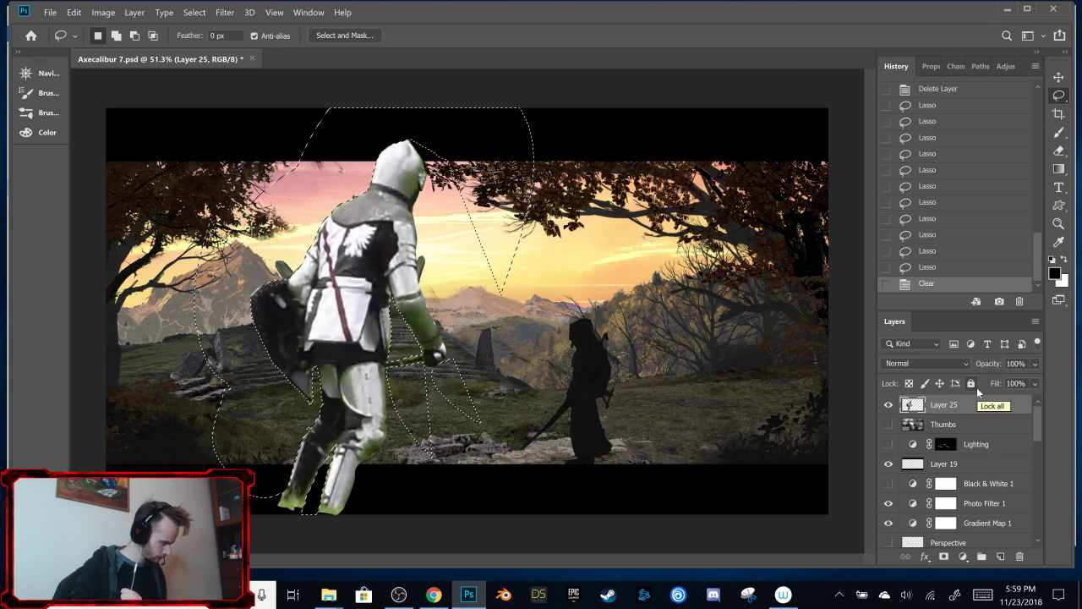
key(ctrl+d)
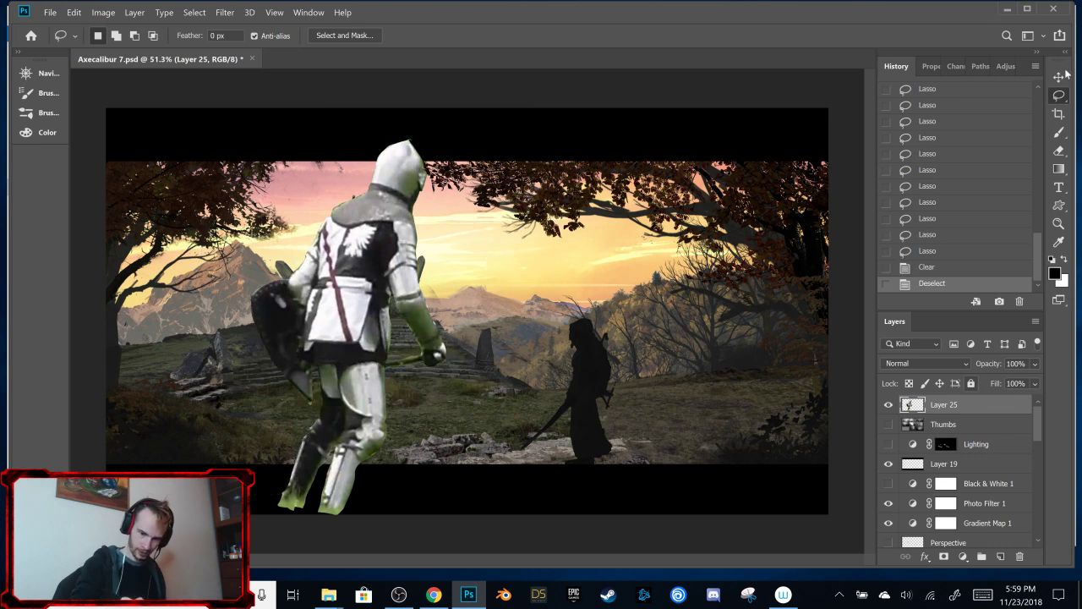
Step: Convert Layer 25 to a smart object and flip the knight horizontally
click(1059, 77)
right_click(973, 410)
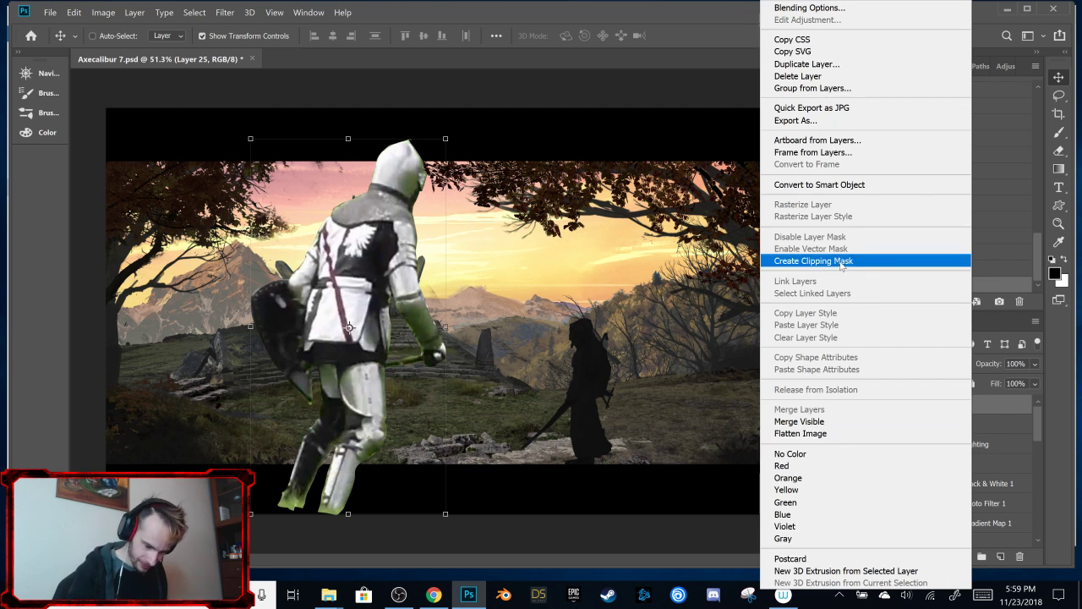
click(861, 185)
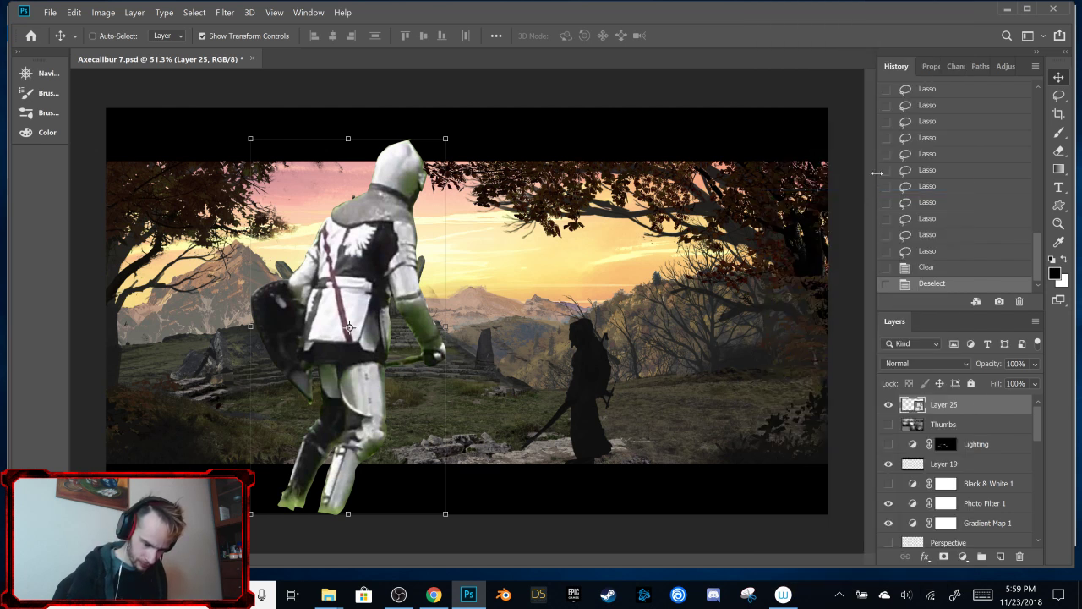
click(74, 12)
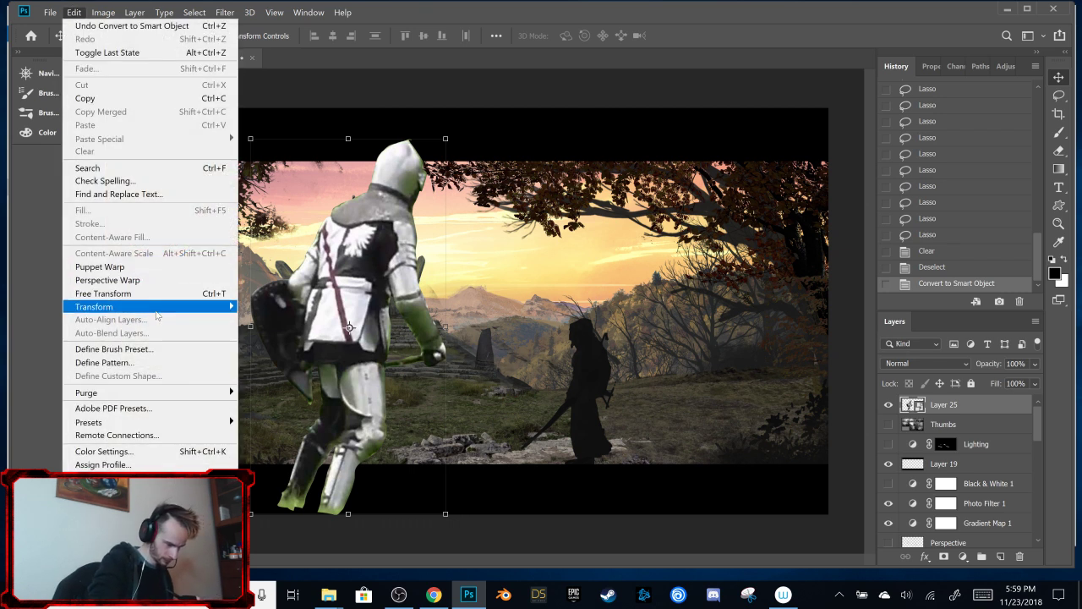
mouse_move(182, 304)
click(334, 448)
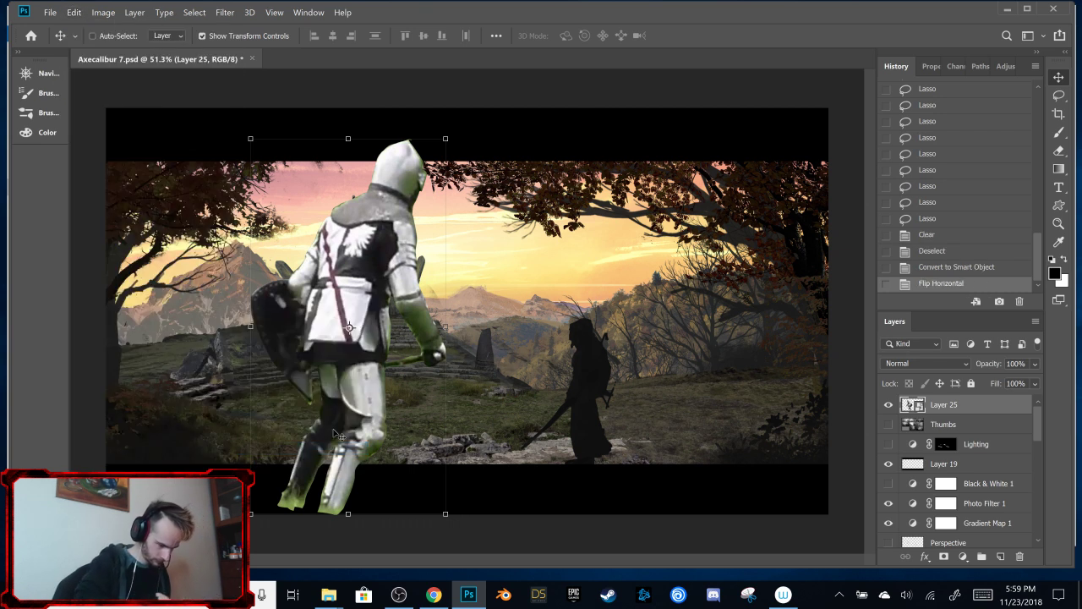
Step: Move, shrink and distort the knight onto the right-hand rocks, then commit the transform
drag(359, 328, 578, 294)
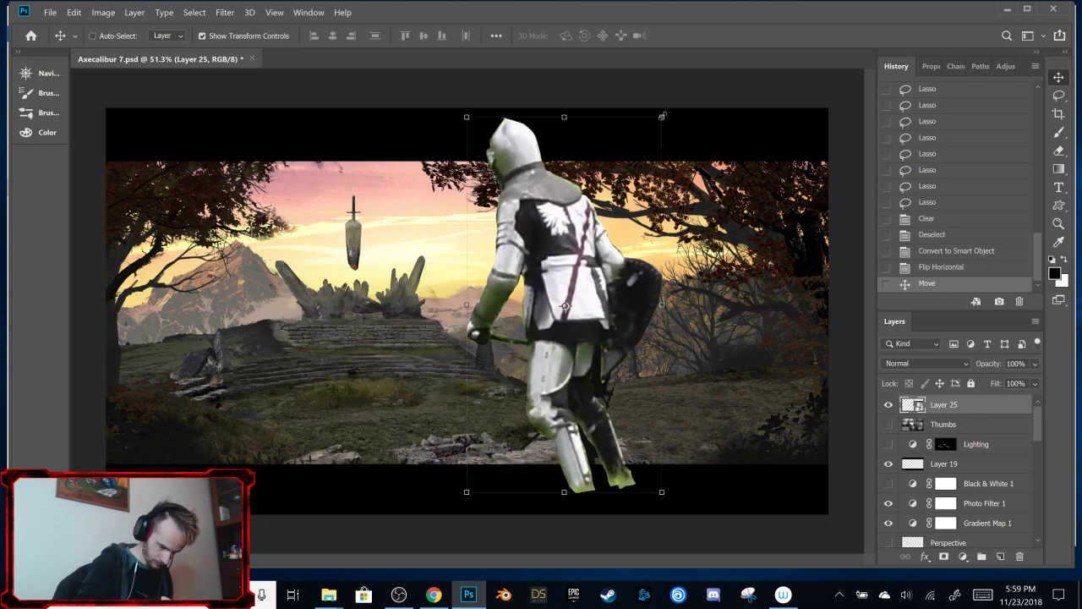
drag(662, 116, 640, 311)
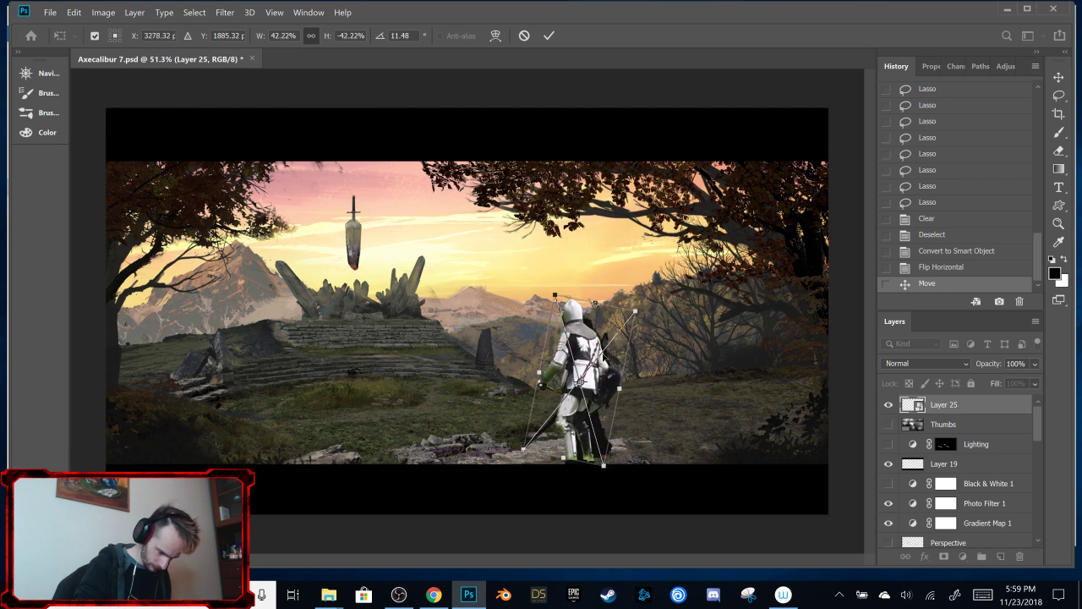
drag(590, 369, 599, 341)
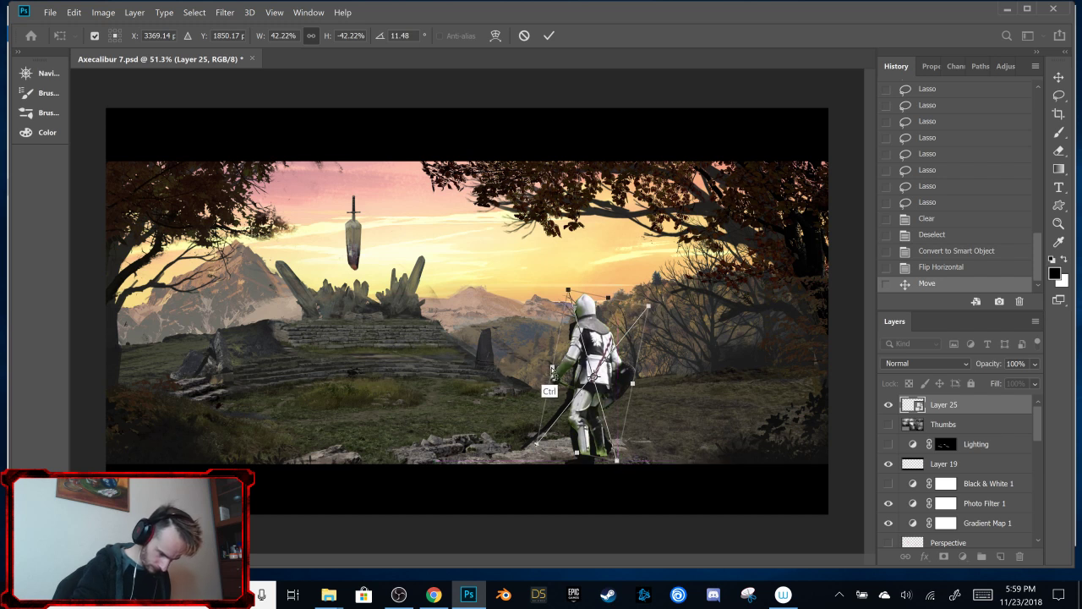
drag(553, 372, 551, 376)
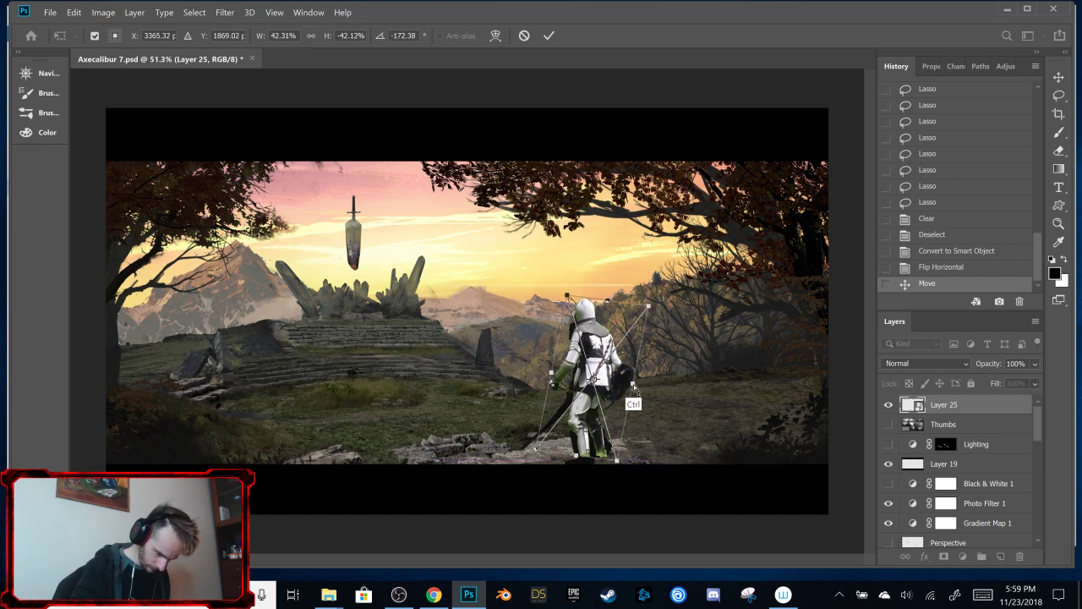
drag(634, 388, 633, 378)
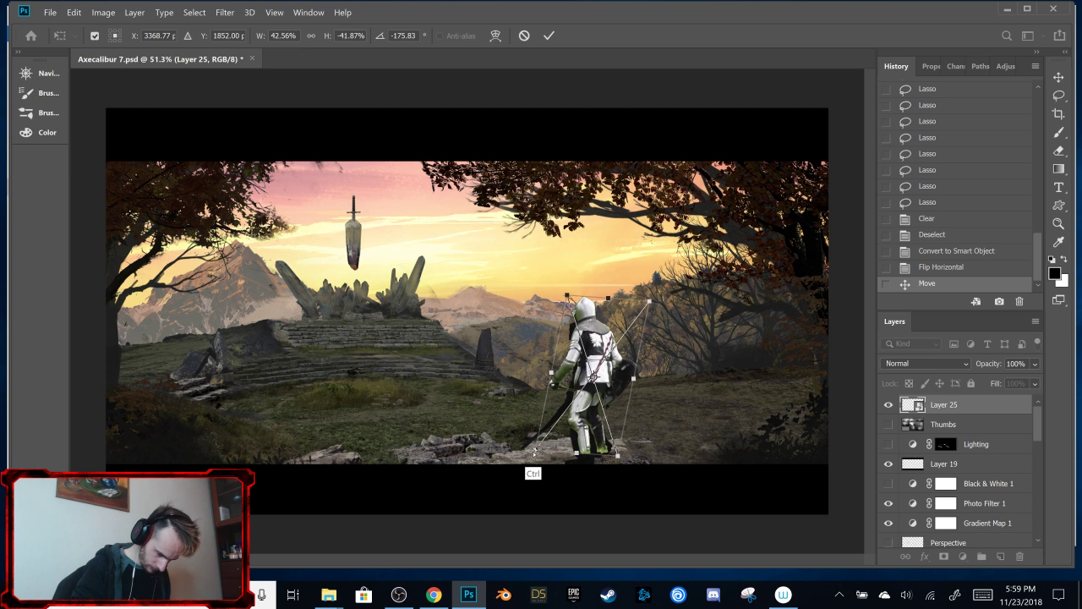
drag(533, 454, 535, 450)
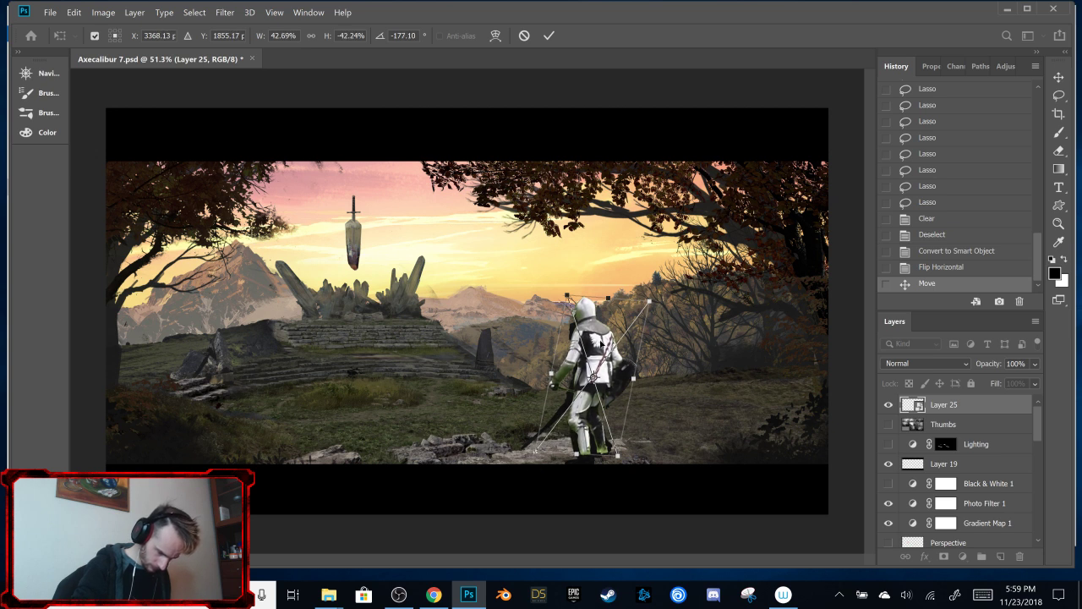
mouse_move(602, 340)
mouse_down()
mouse_move(640, 332)
mouse_move(602, 359)
mouse_move(605, 314)
mouse_move(644, 316)
mouse_move(606, 350)
mouse_up()
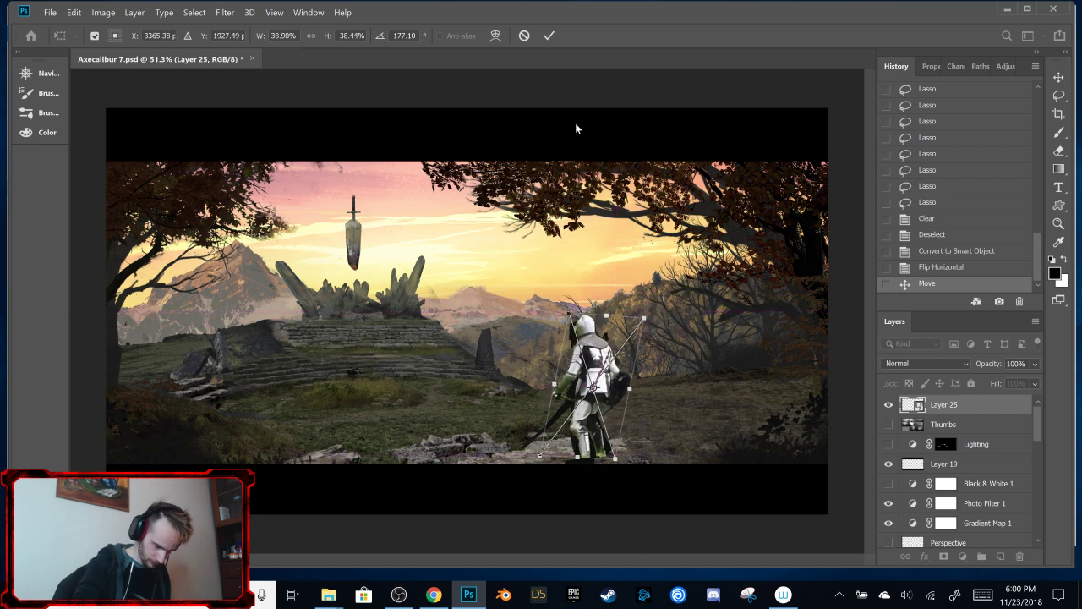
click(548, 35)
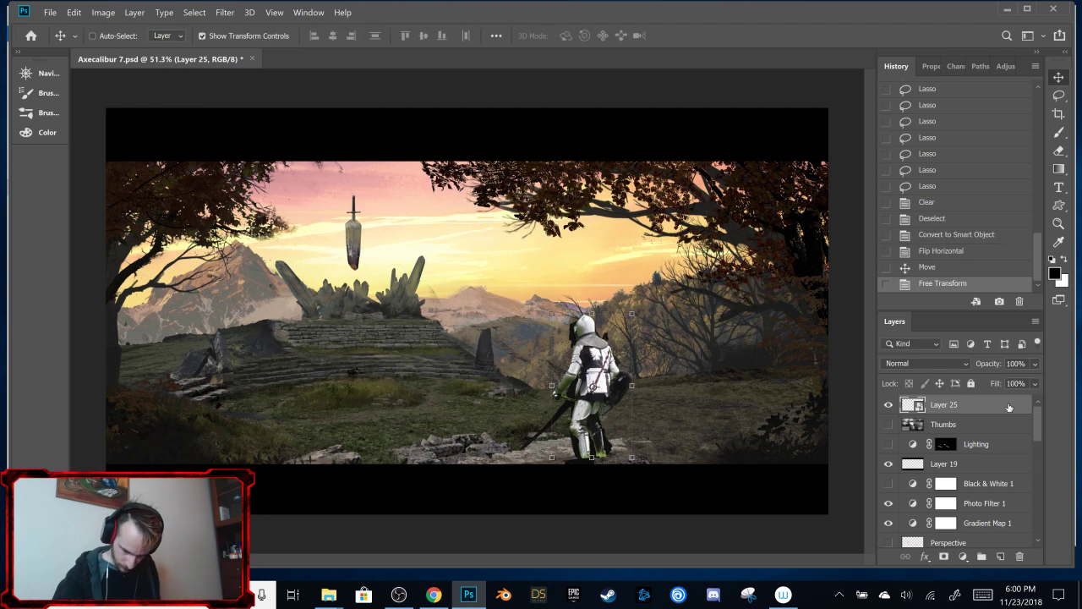
Step: Move the knight layer down, expand the FG group, and rename the layer Dude
drag(1009, 407, 955, 487)
click(906, 501)
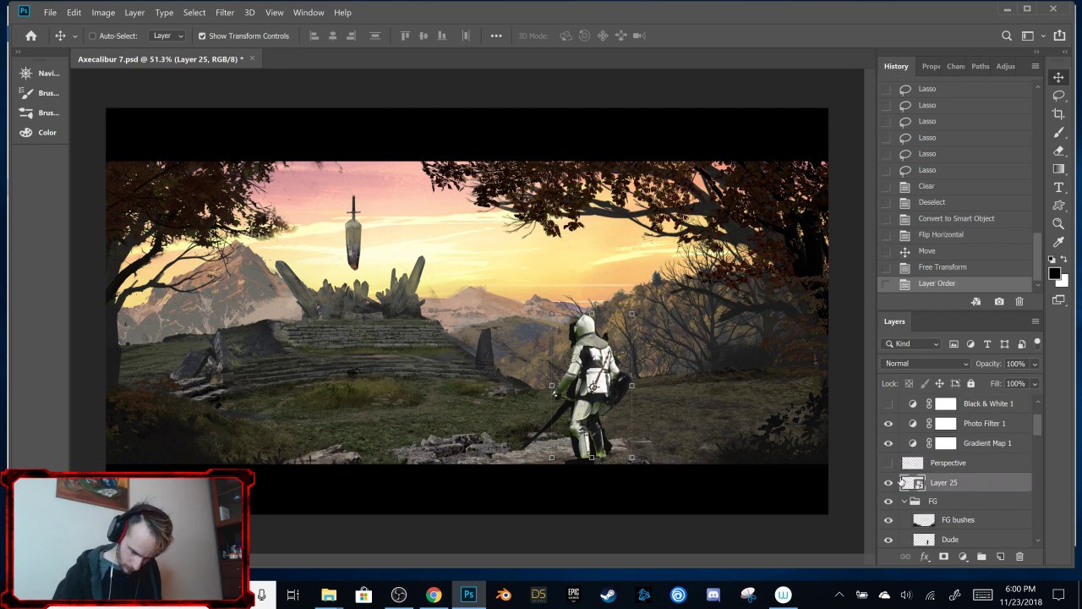
click(890, 484)
click(889, 483)
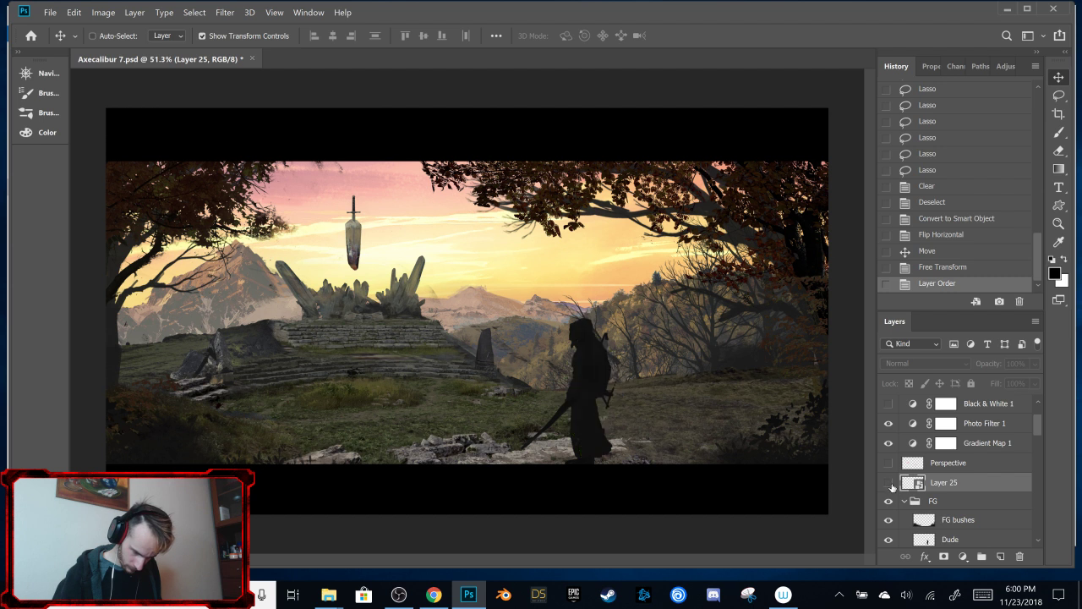
double_click(944, 482)
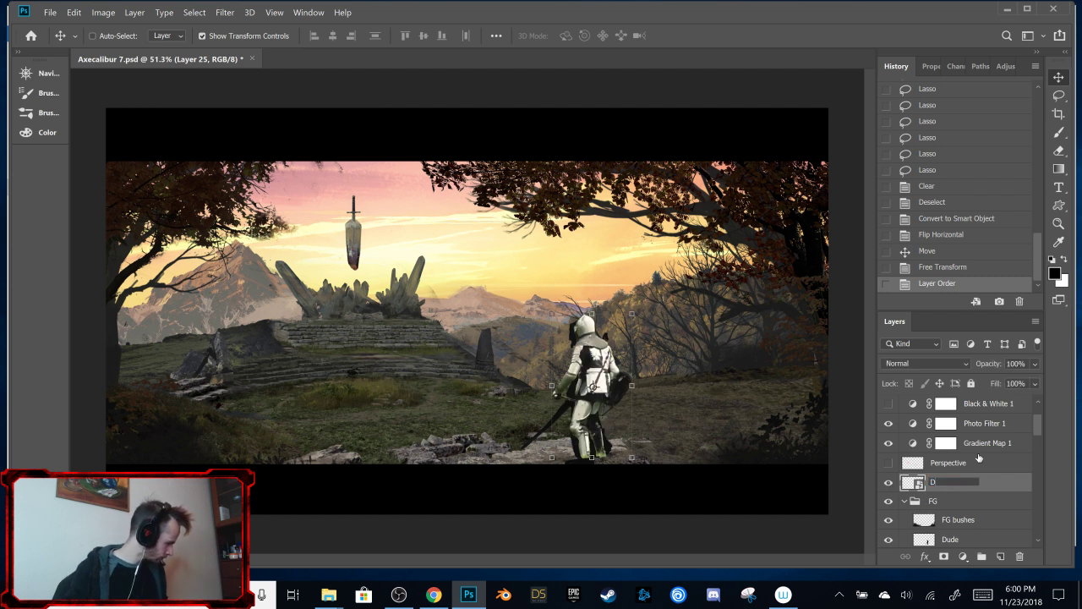
text(Dude)
key(Return)
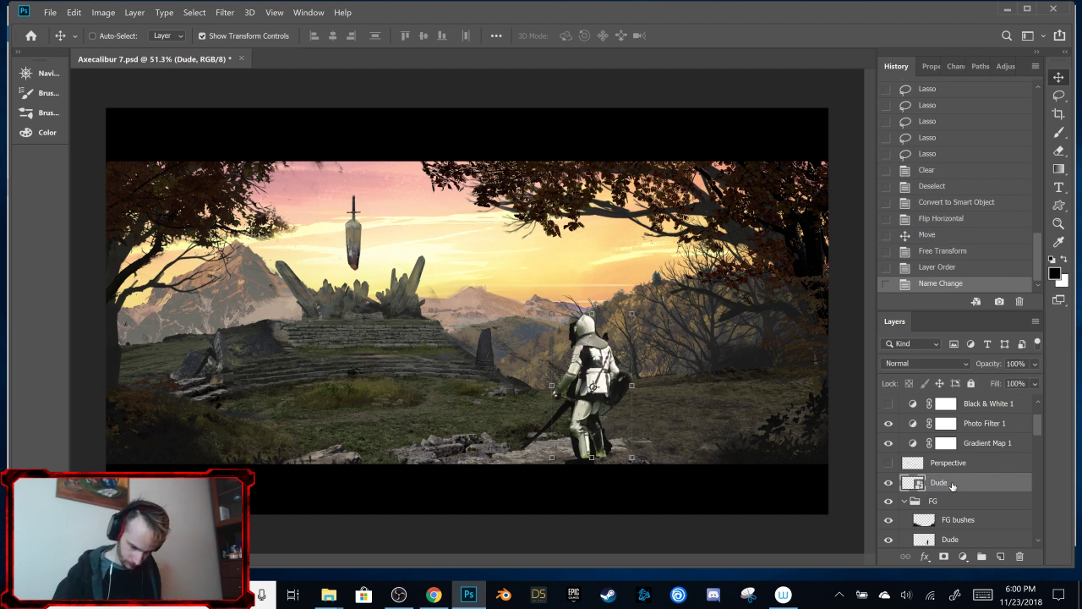
Step: Place Dude inside the FG group under FG bushes and hide the old Dude layer
scroll(1033, 431, down, 3)
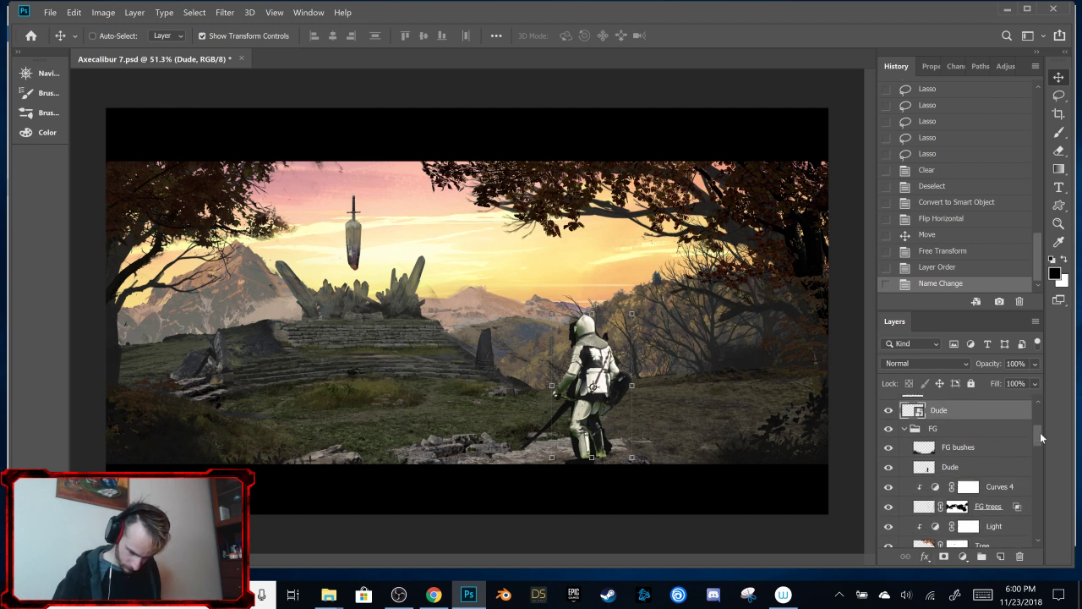
click(891, 440)
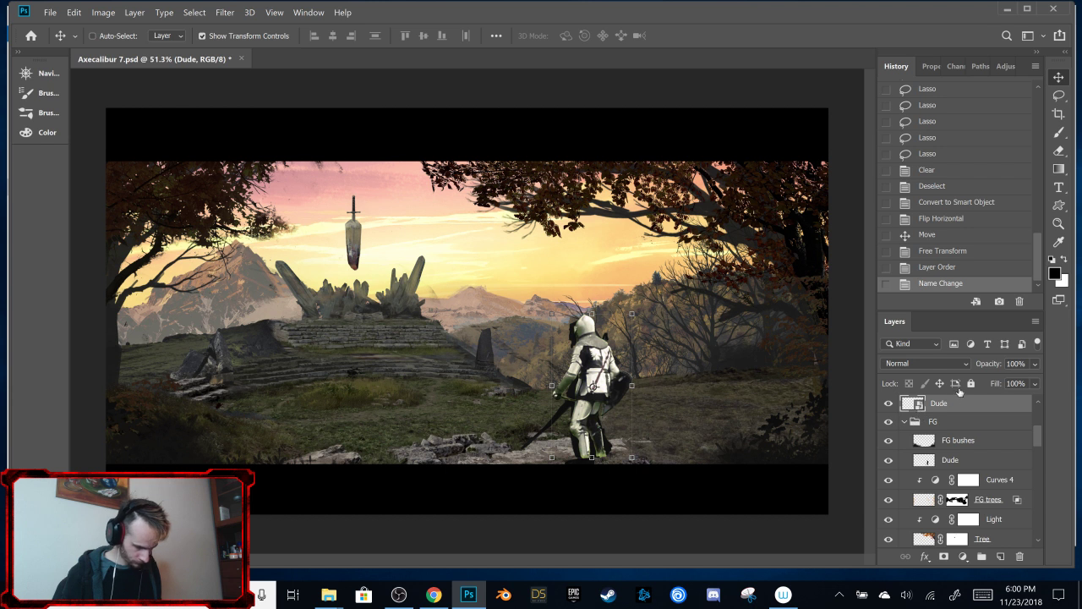
drag(968, 410, 979, 436)
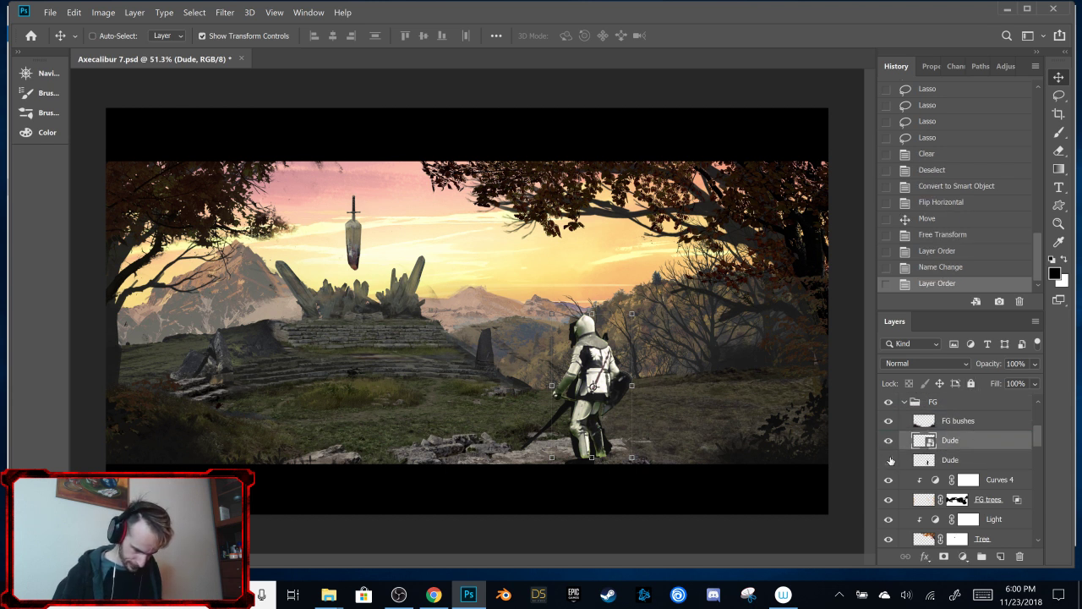
click(893, 457)
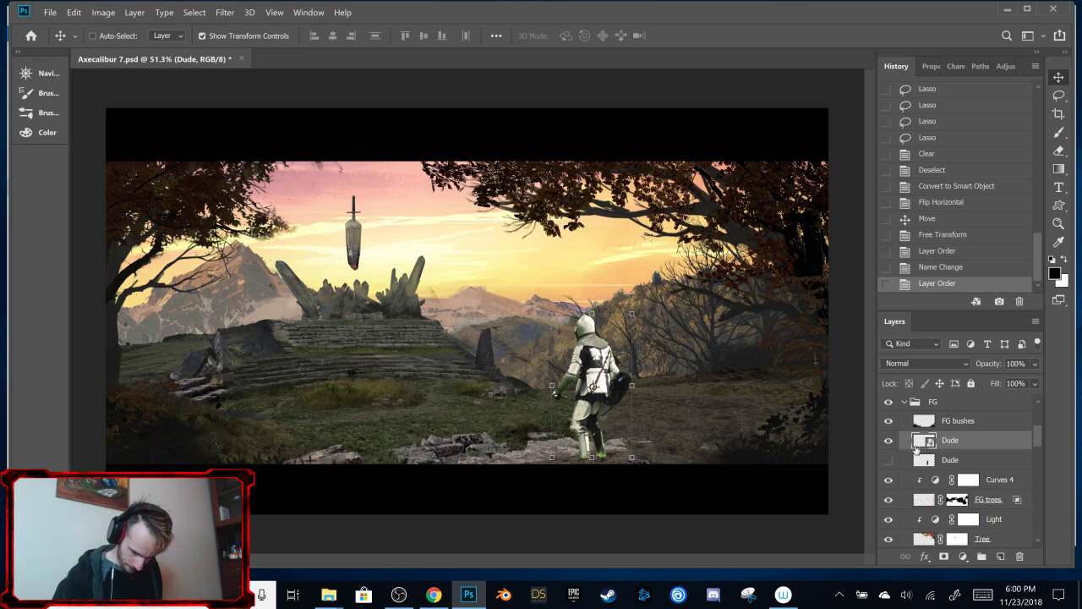
Step: Lasso the knight's lower leg and copy it onto its own layer
click(1058, 95)
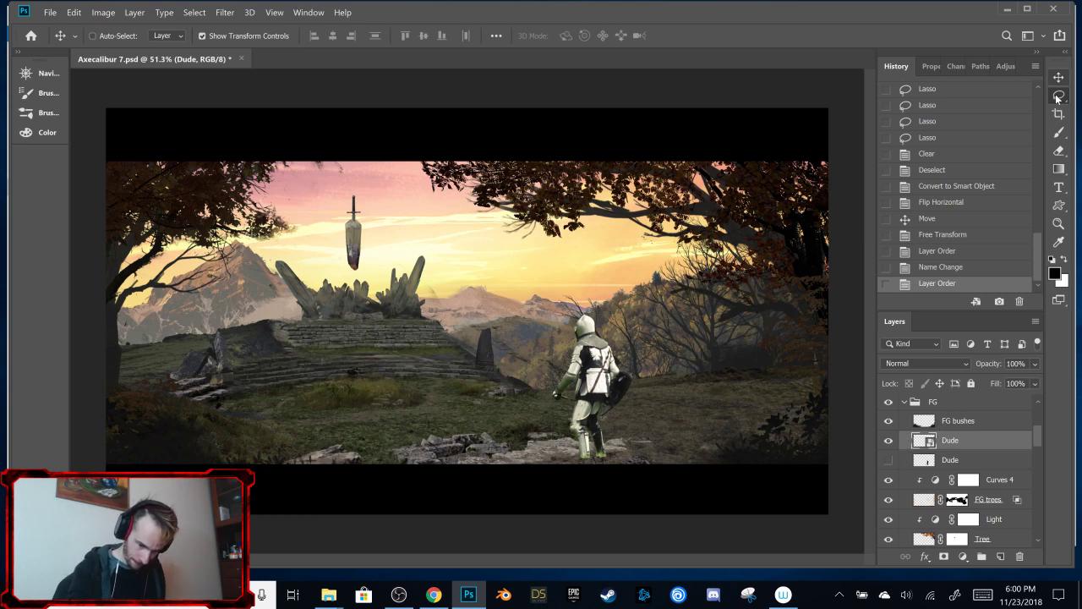
key(ctrl+plus)
key(ctrl+plus)
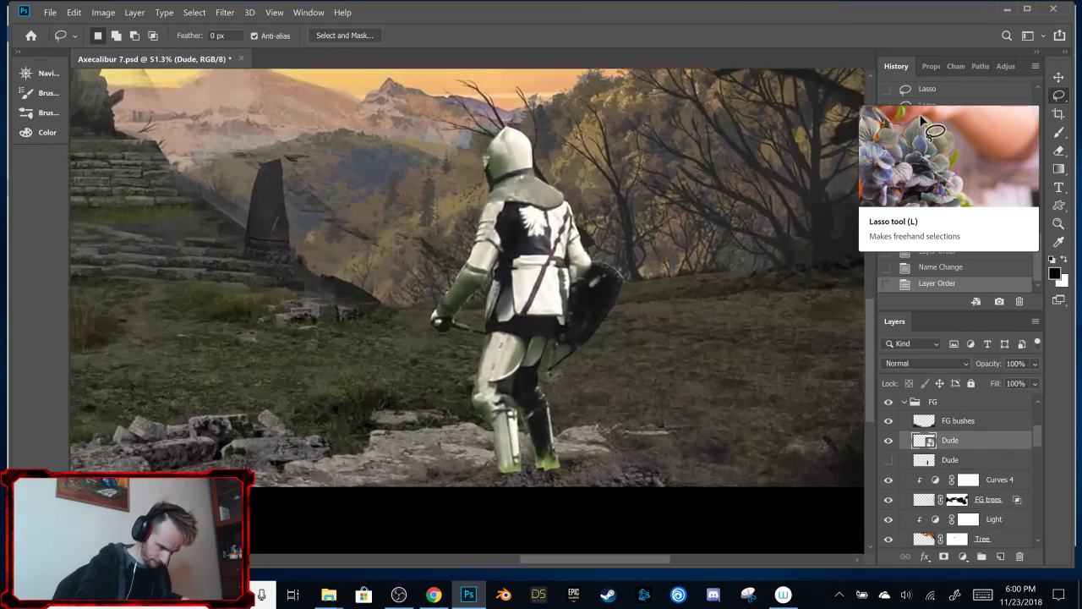
mouse_move(542, 417)
mouse_down()
mouse_move(527, 507)
mouse_move(543, 450)
mouse_move(580, 434)
mouse_up()
mouse_move(492, 509)
mouse_down()
mouse_move(525, 476)
mouse_move(516, 392)
mouse_move(533, 338)
mouse_move(523, 335)
mouse_move(474, 347)
mouse_move(460, 428)
mouse_move(496, 509)
mouse_up()
right_click(493, 414)
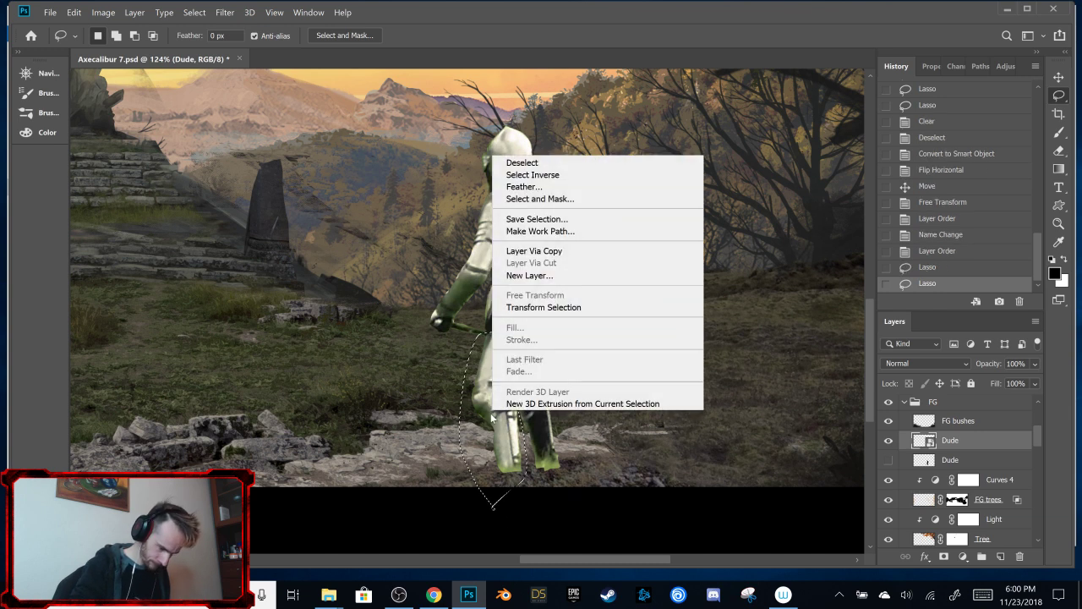
click(585, 251)
Step: Stretch the copied leg downward, then merge it with the Dude knight layer
key(v)
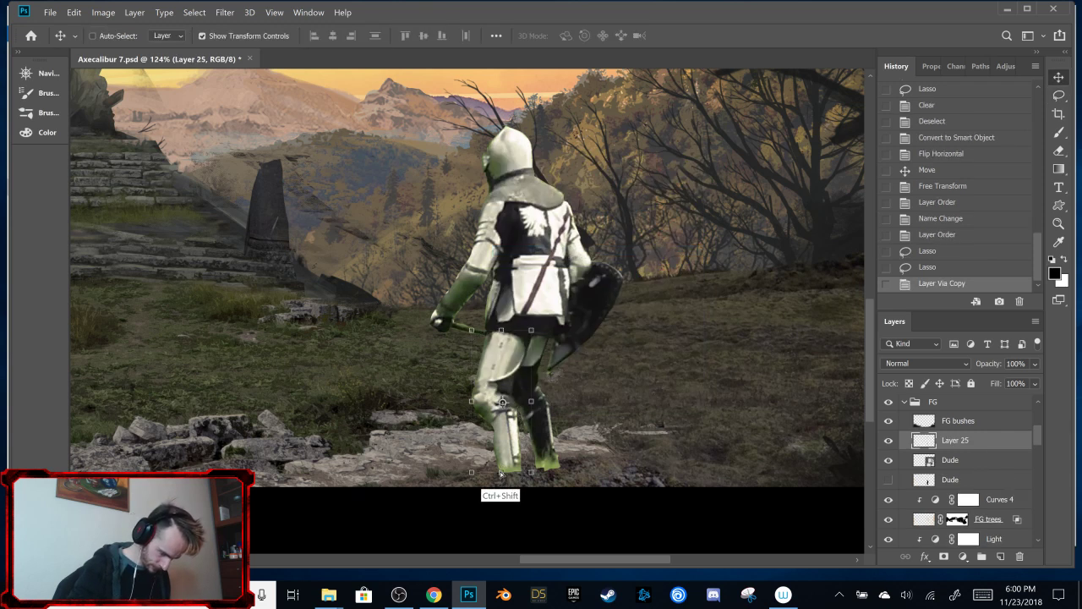
mouse_move(502, 475)
mouse_down()
mouse_move(497, 493)
mouse_move(508, 467)
mouse_up()
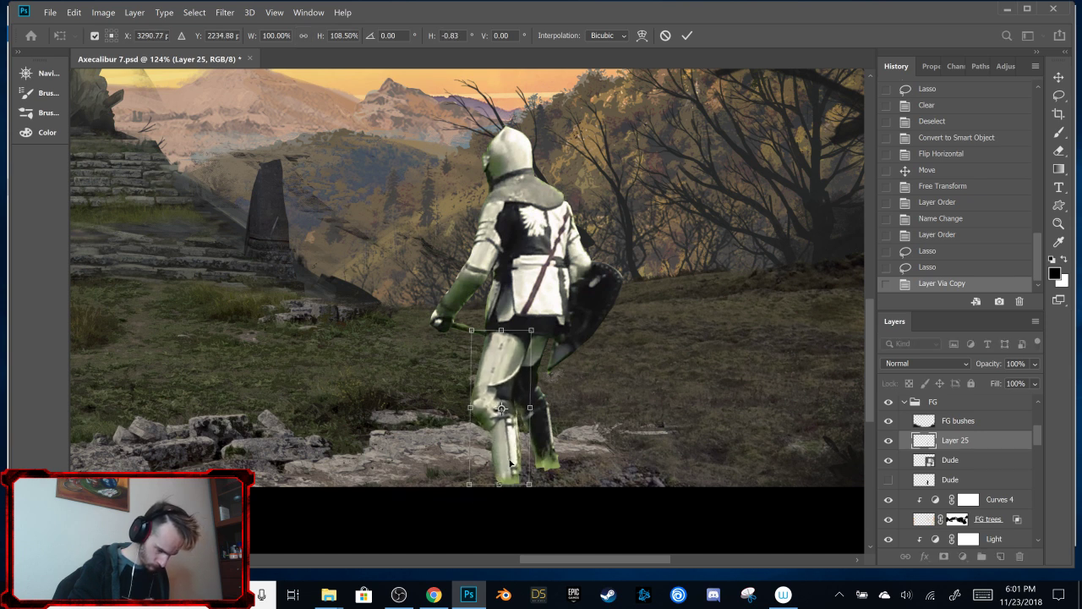
click(687, 35)
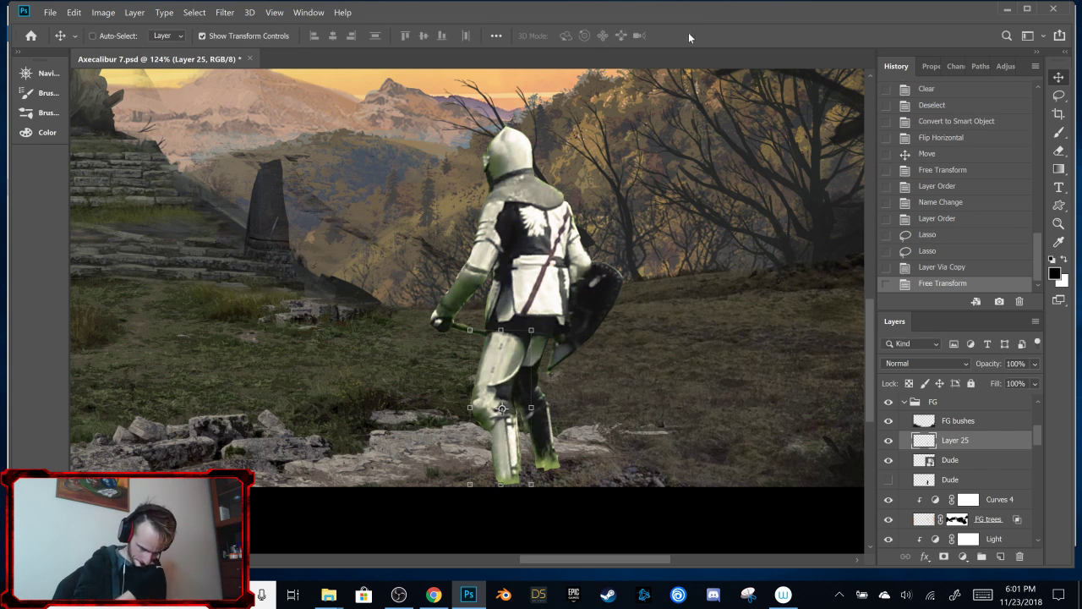
shift+click(978, 459)
right_click(979, 459)
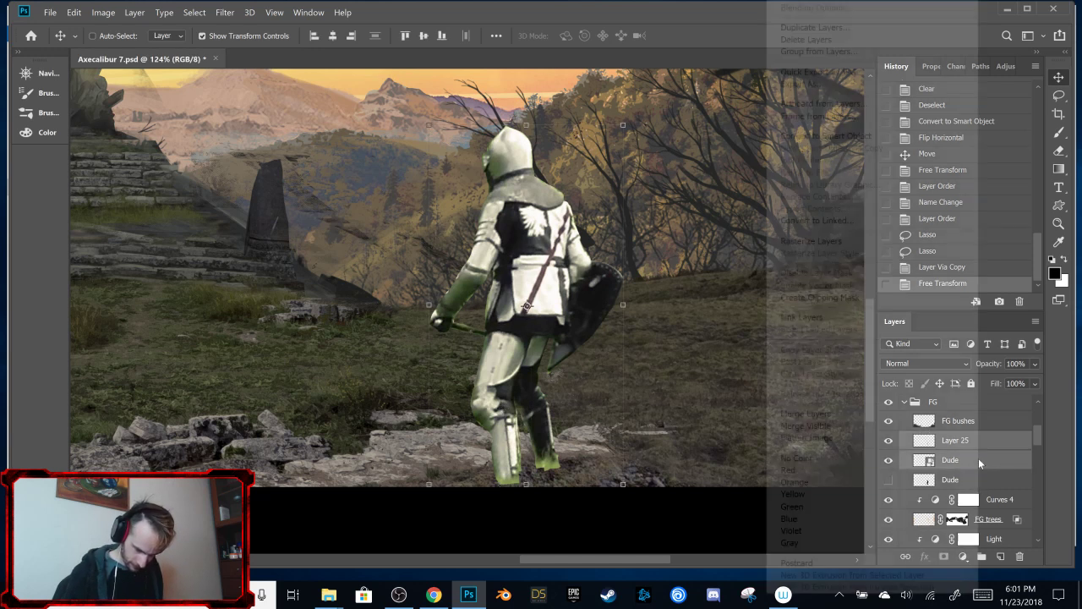
click(913, 413)
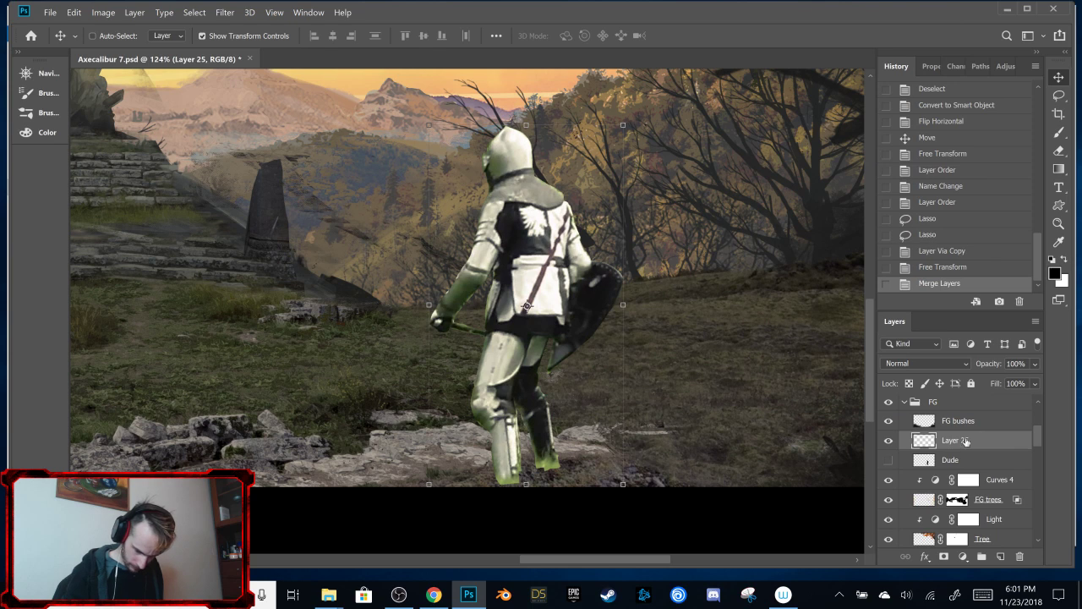
click(1008, 66)
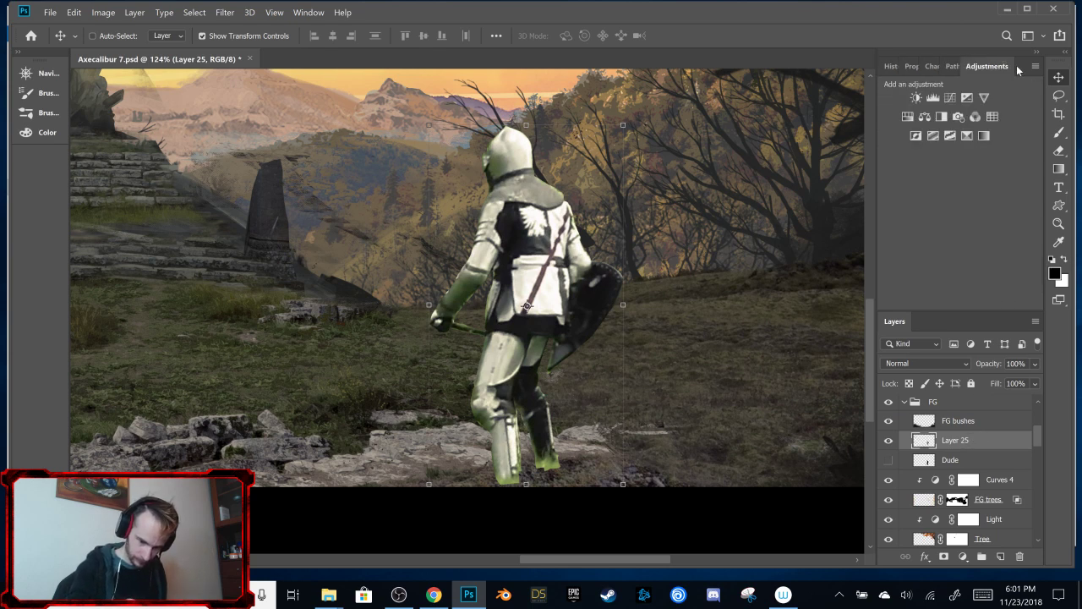
Step: Search YouTube for lofi and preview the samurai trap and bass lofi mix
click(433, 594)
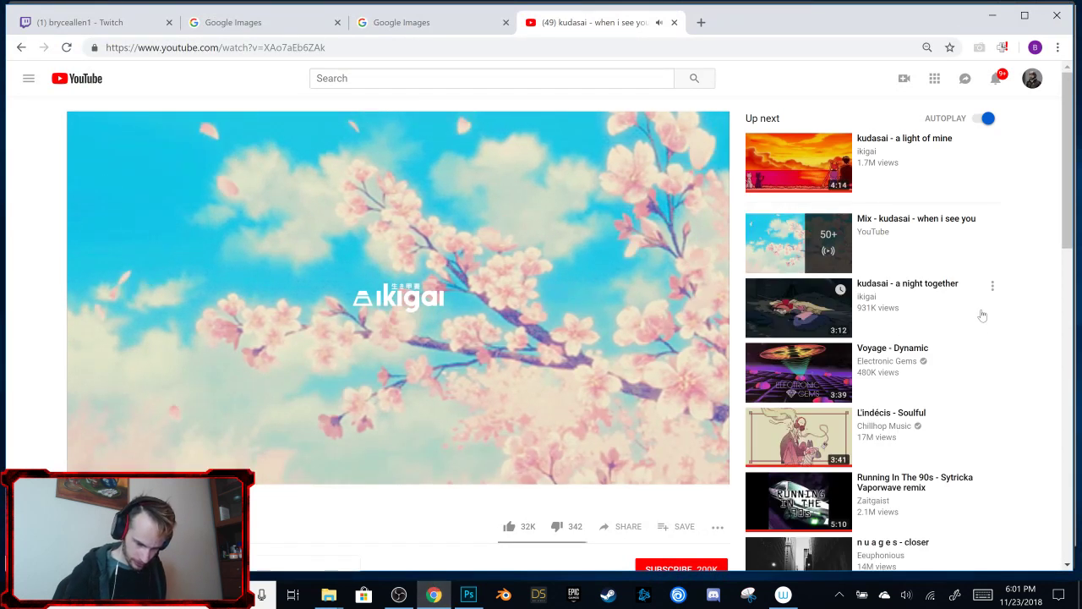
click(407, 73)
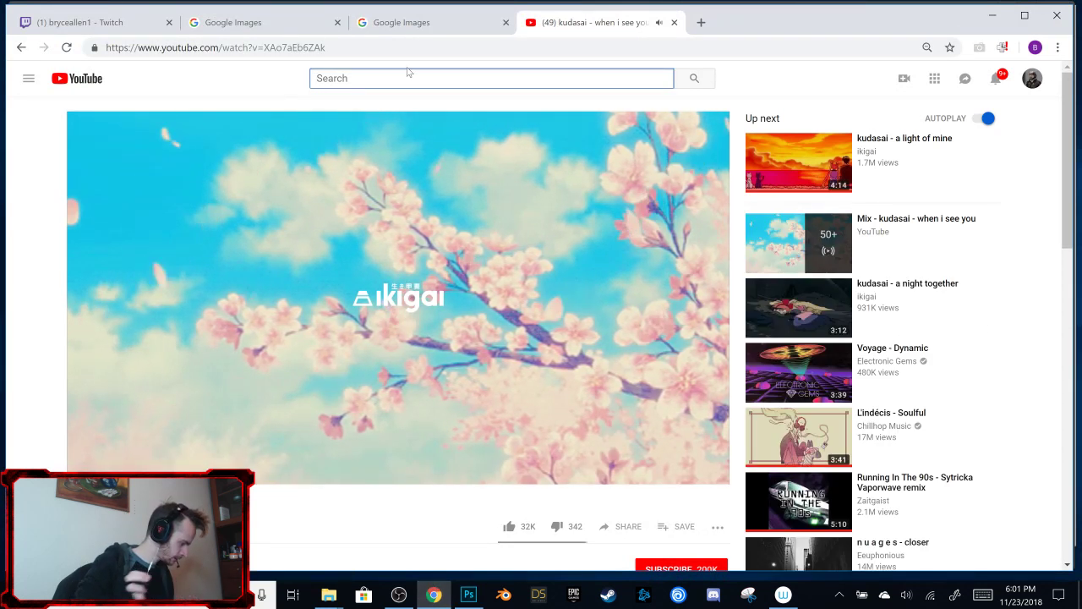
text(lofi)
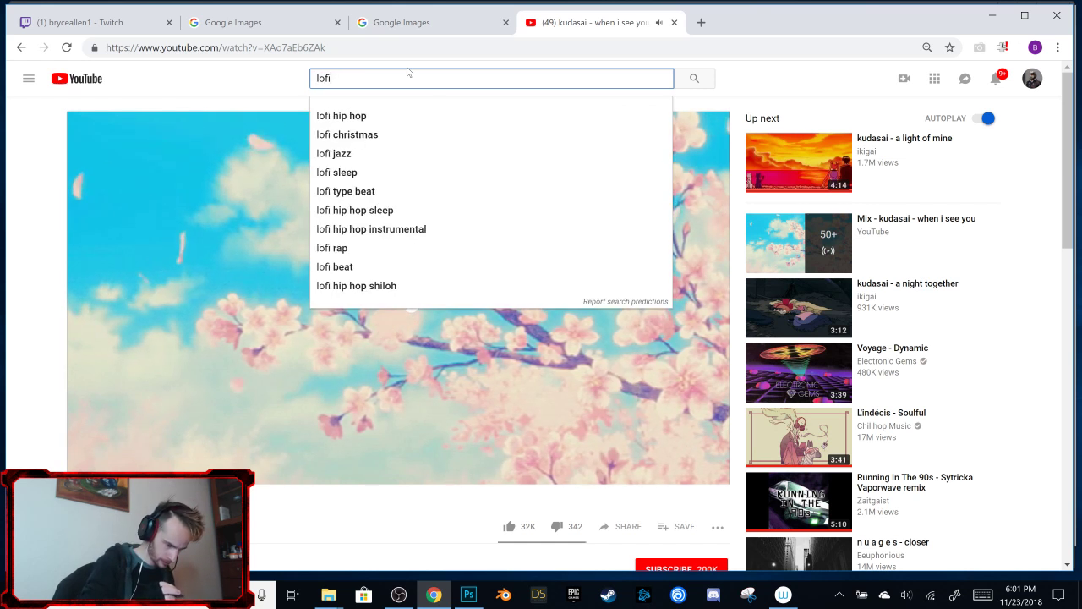
click(381, 119)
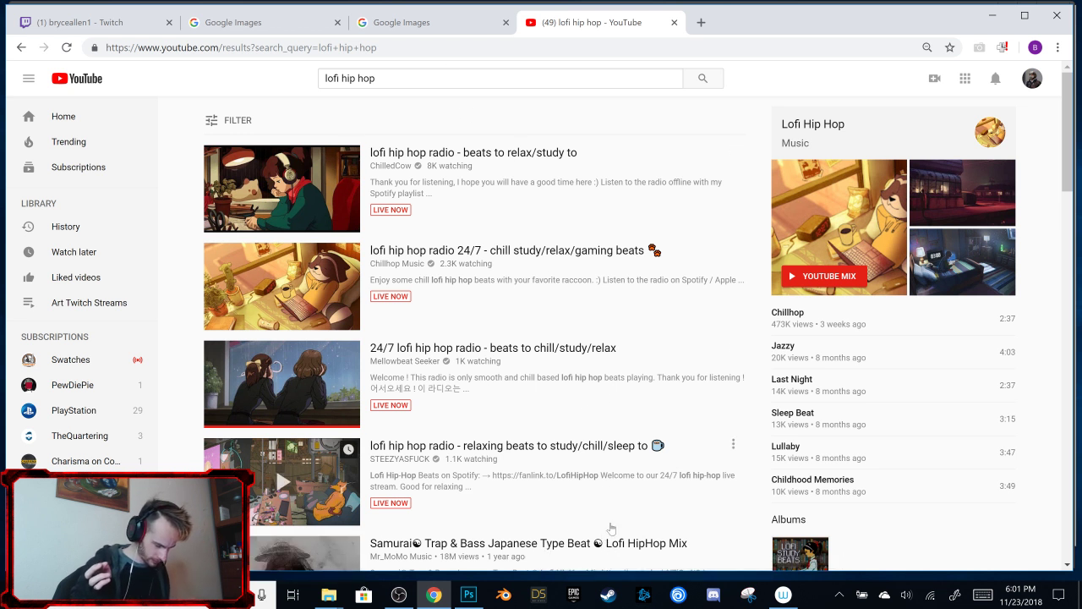
click(510, 549)
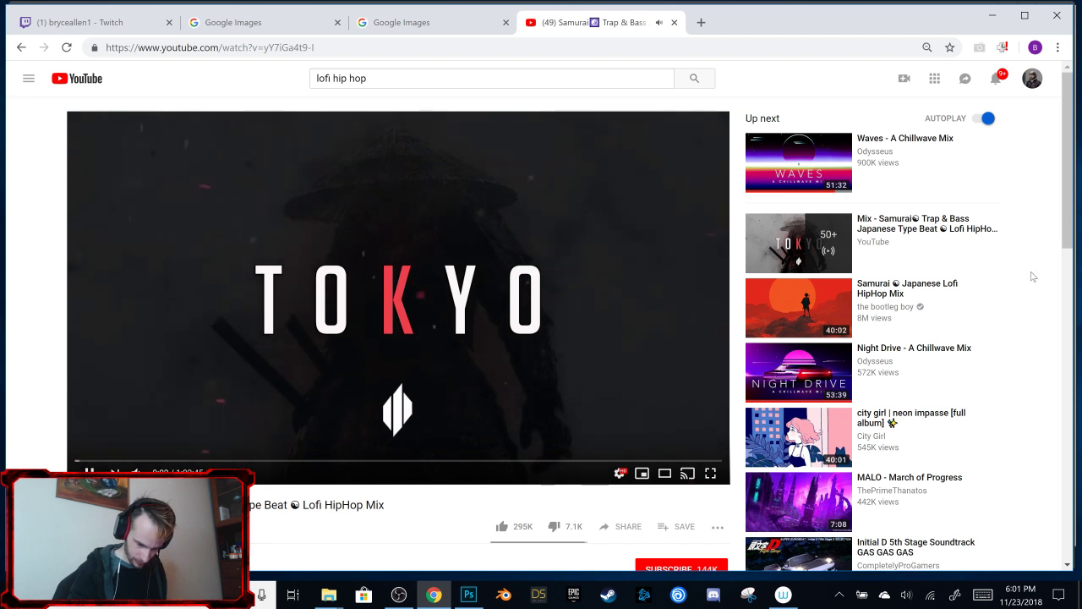
click(34, 50)
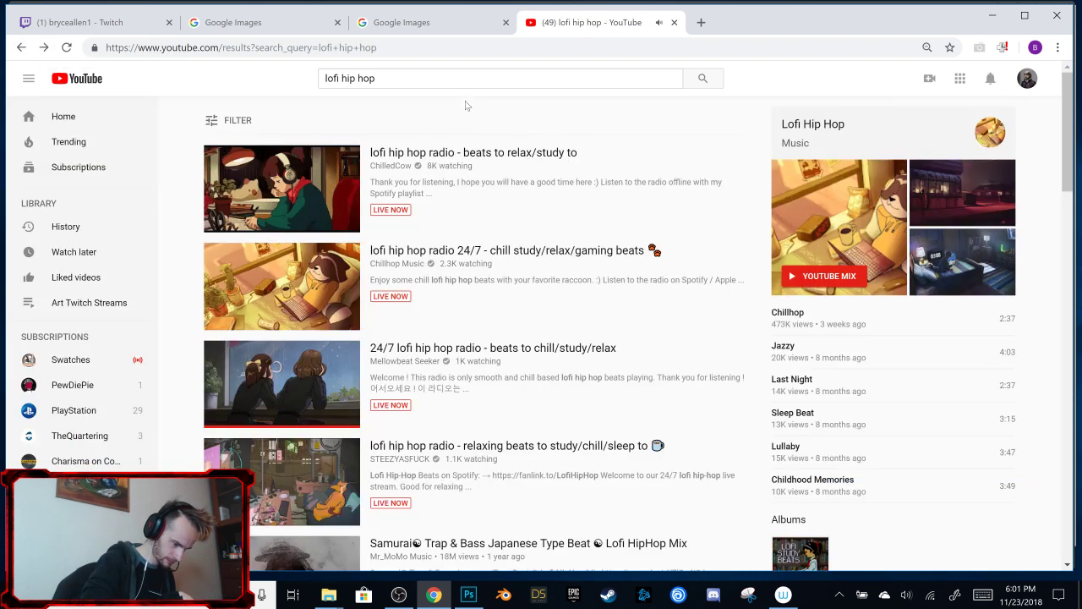
Step: Search 'lofi chill', play 'lofi hip hop radio - beats to relax/study to', and minimize Chrome
click(465, 78)
key(BackSpace)
key(BackSpace)
key(BackSpace)
key(BackSpace)
key(BackSpace)
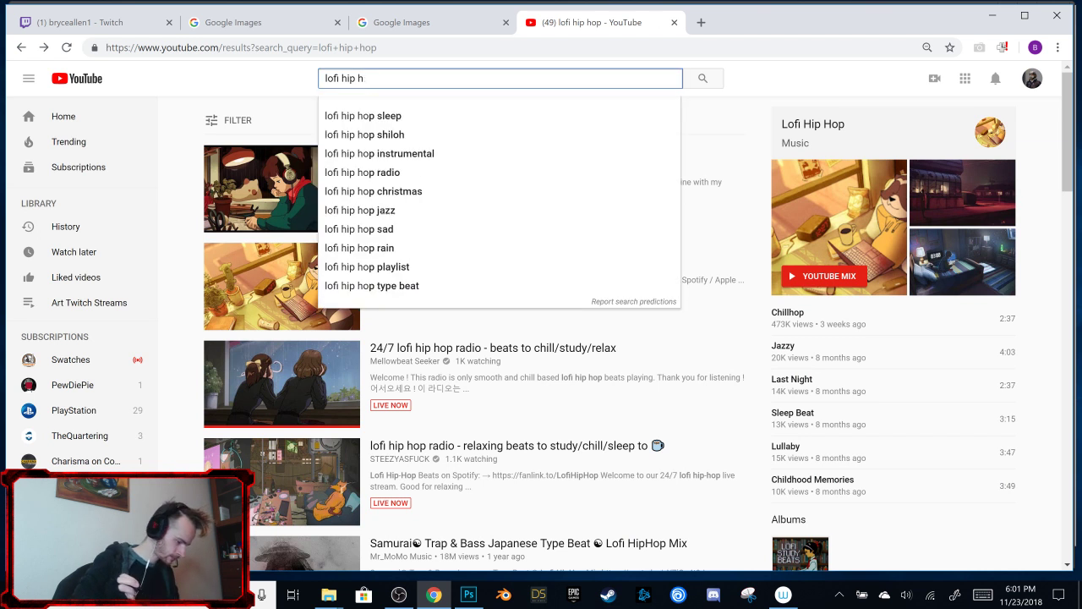
key(BackSpace)
key(BackSpace)
key(BackSpace)
text(chill)
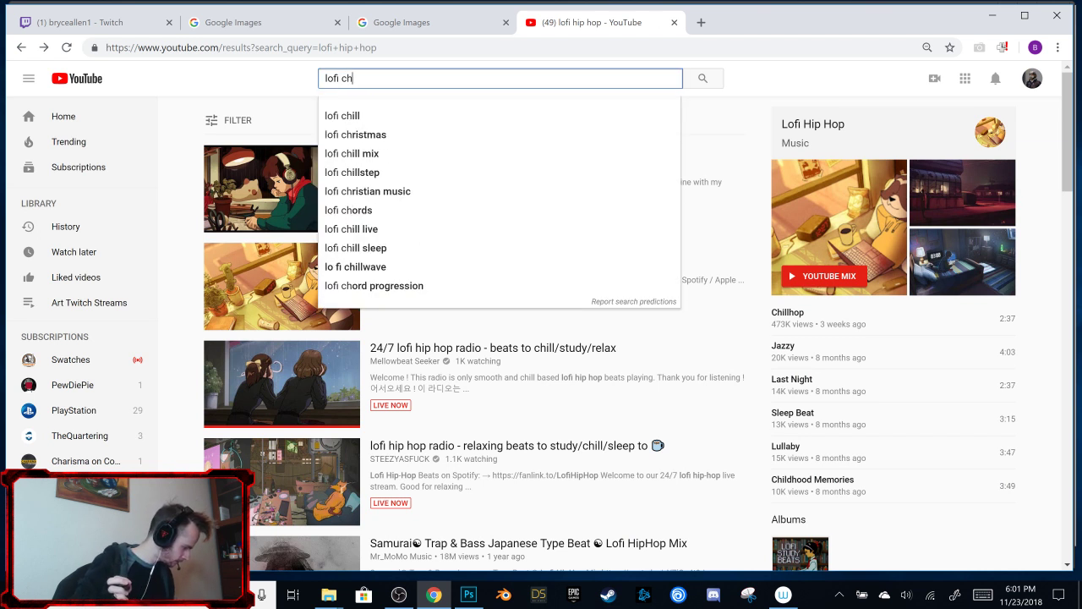
key(Return)
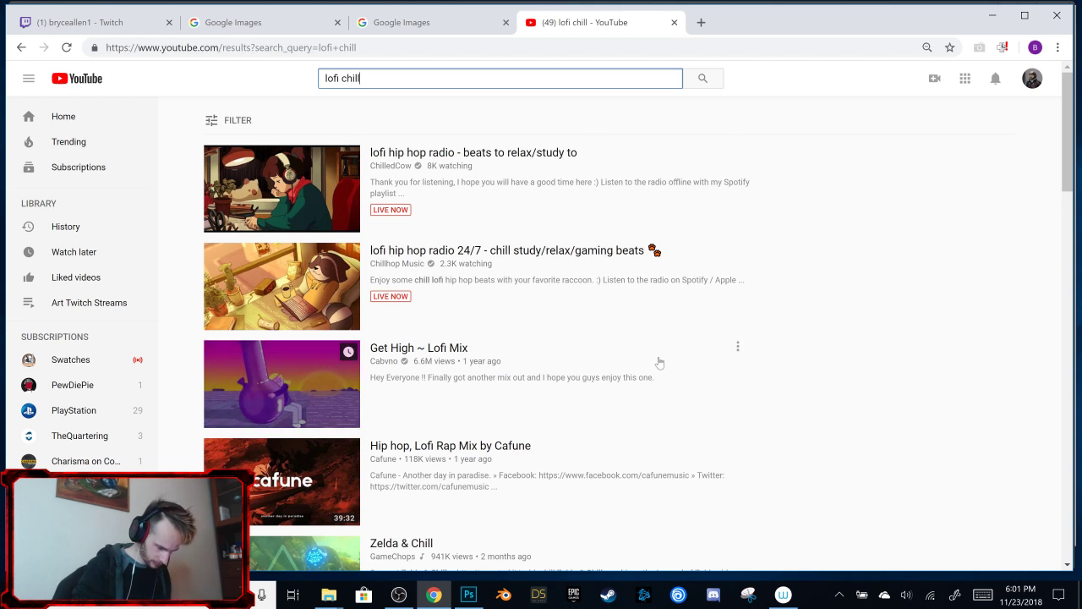
scroll(647, 365, down, 2)
scroll(647, 365, down, 4)
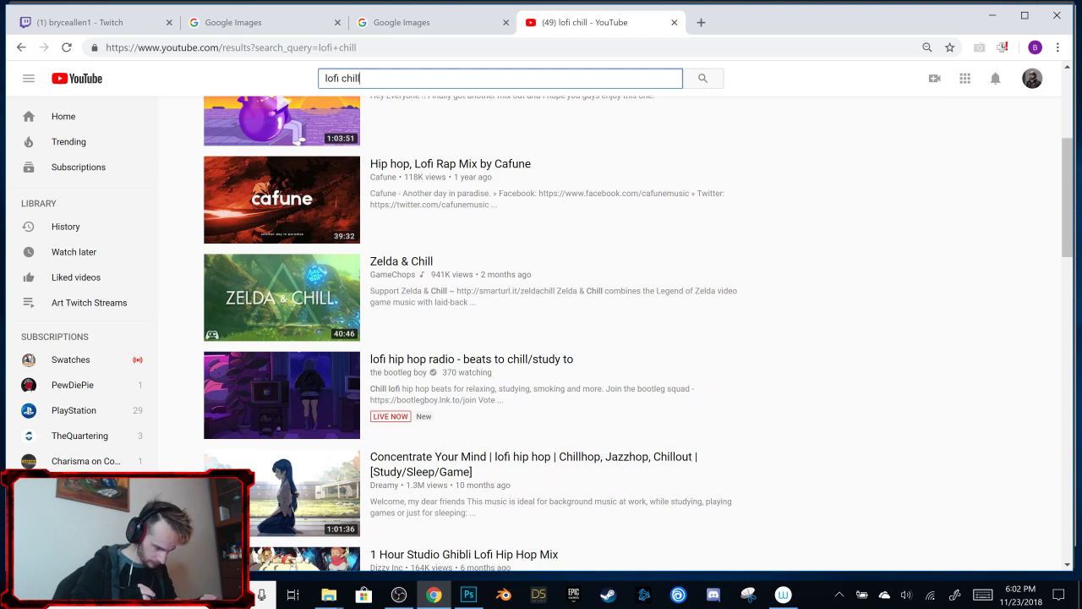
scroll(638, 333, down, 1)
scroll(638, 333, up, 7)
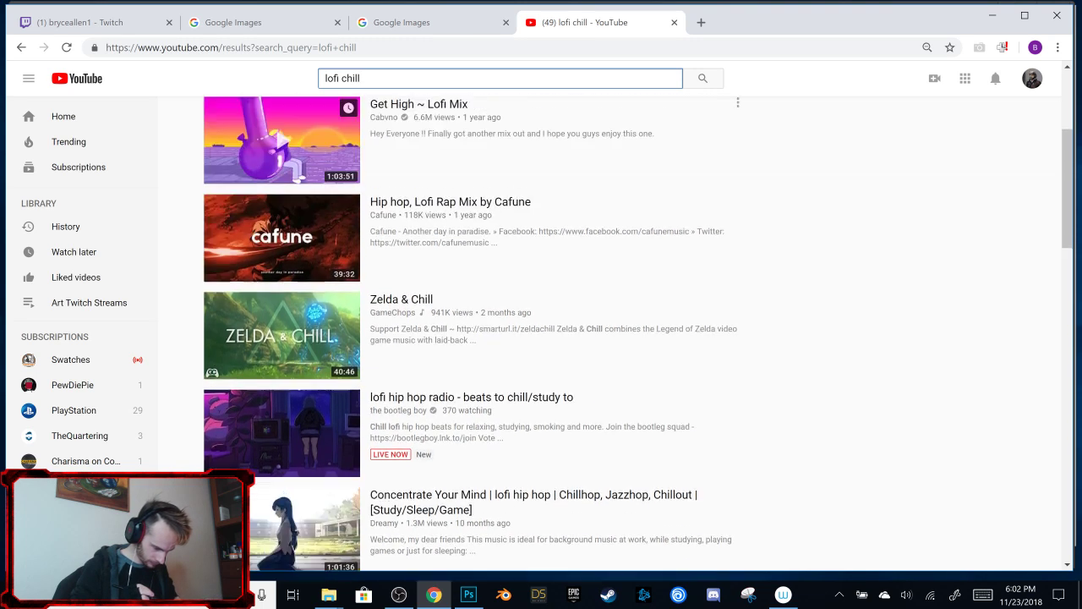
click(489, 152)
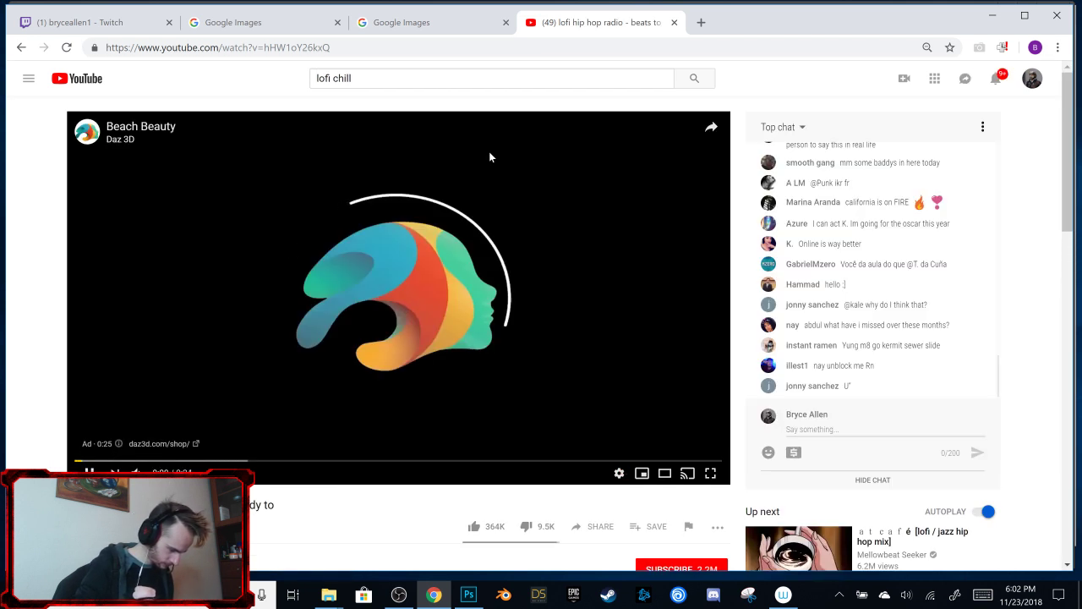
click(992, 16)
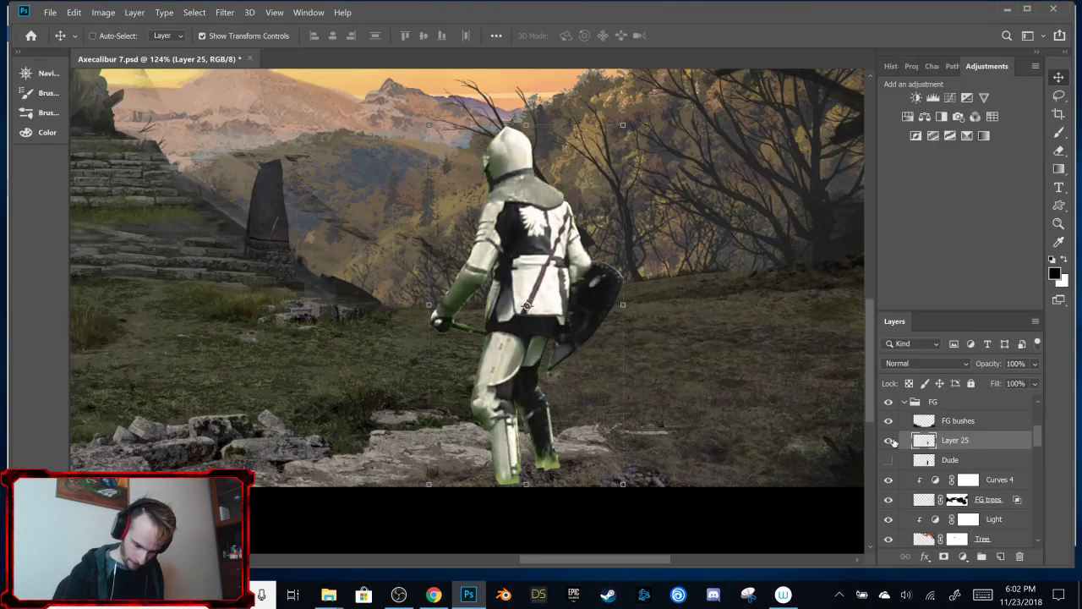
Step: Add Curves 17 above the knight's Layer 25 and target the adjustment instead of its mask
click(949, 97)
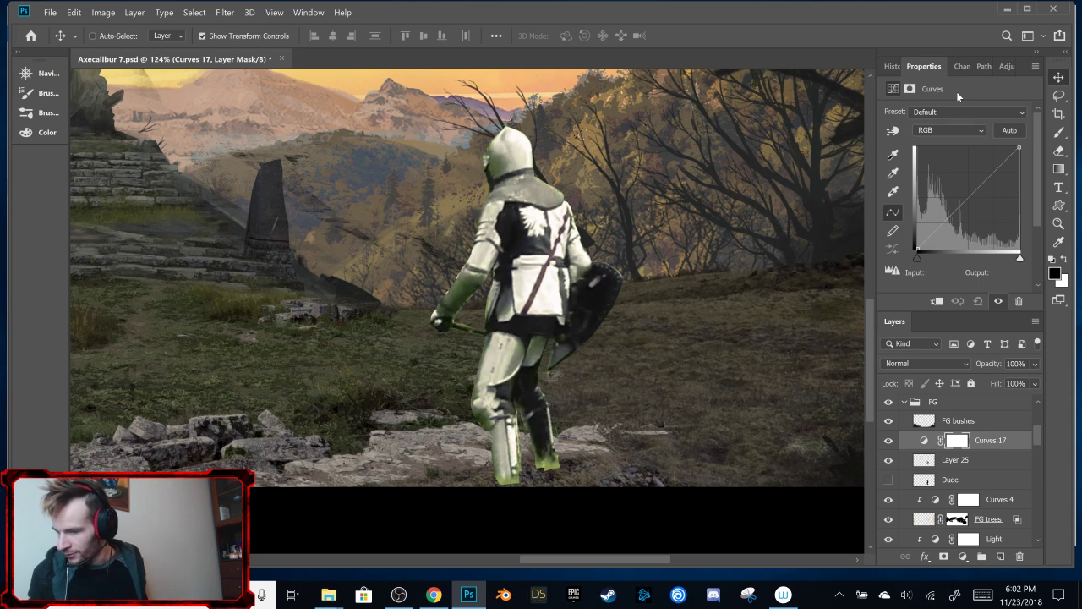
key(ctrl+minus)
key(ctrl+minus)
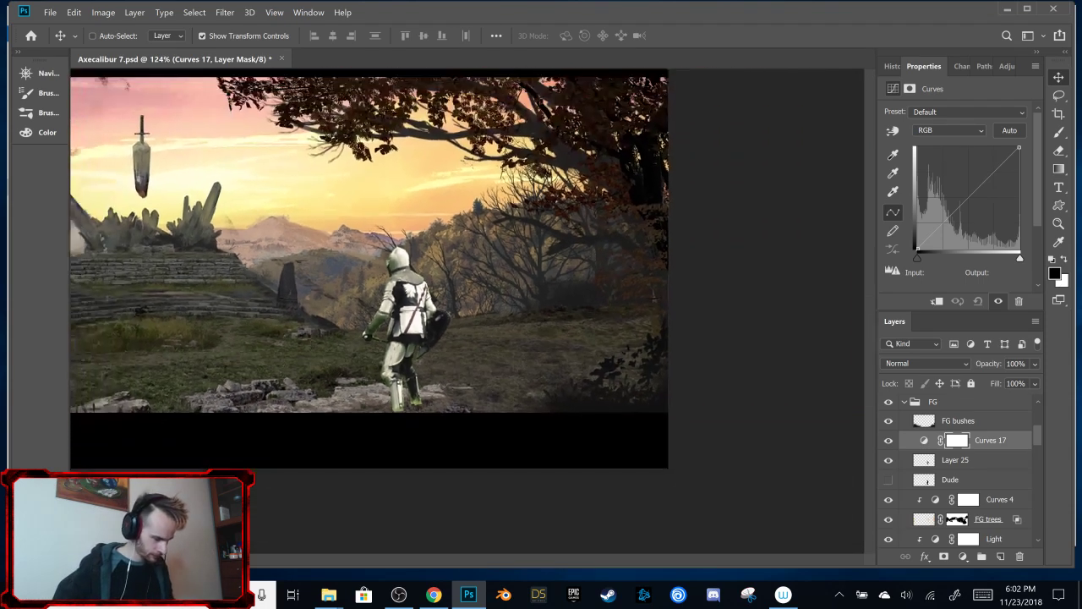
key(ctrl+0)
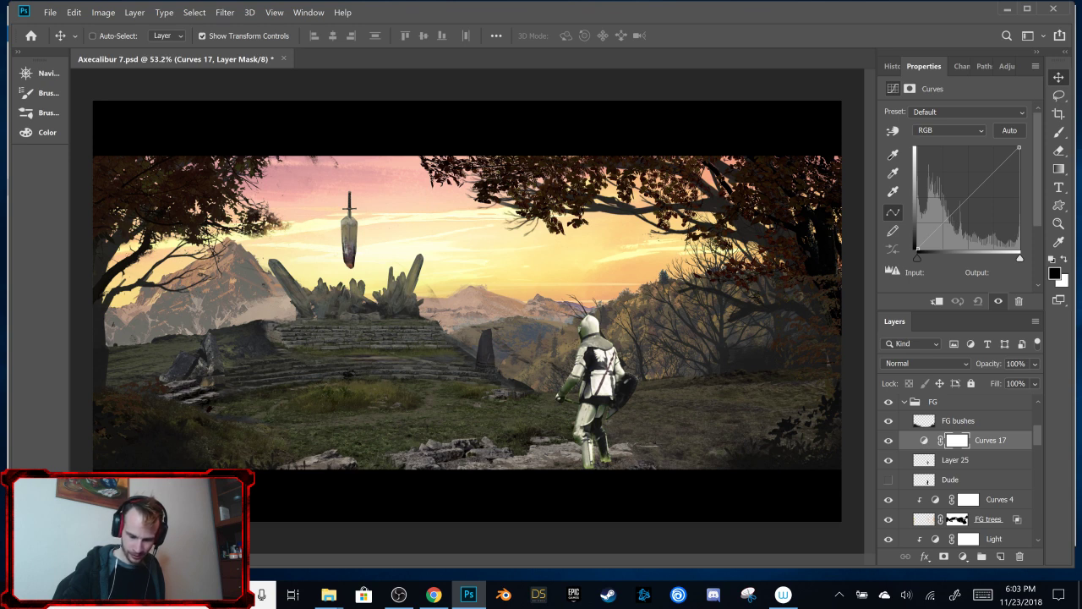
scroll(471, 316, up, 5)
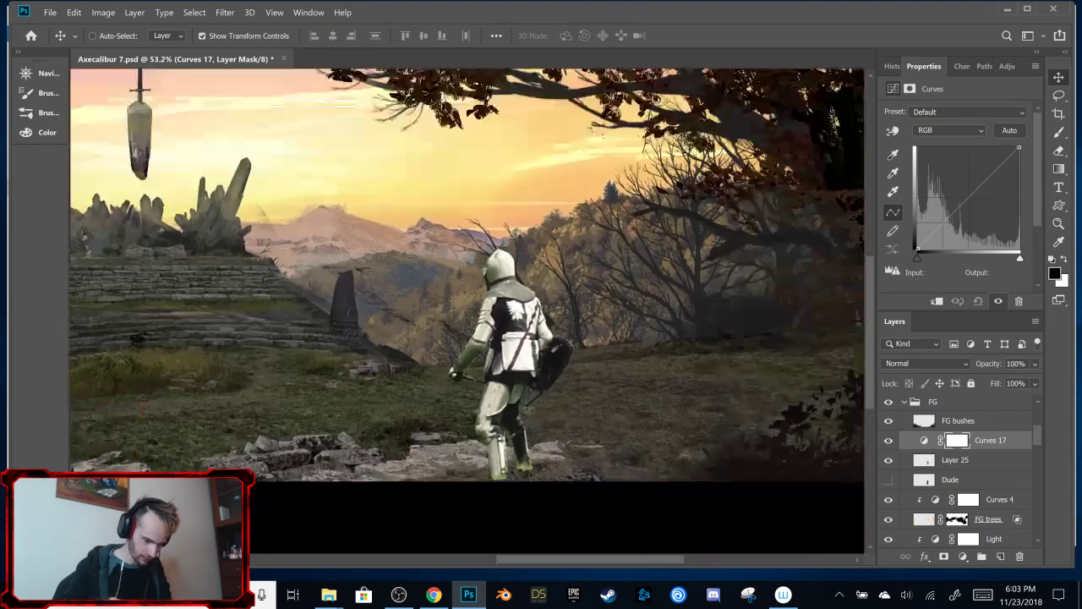
scroll(364, 355, up, 4)
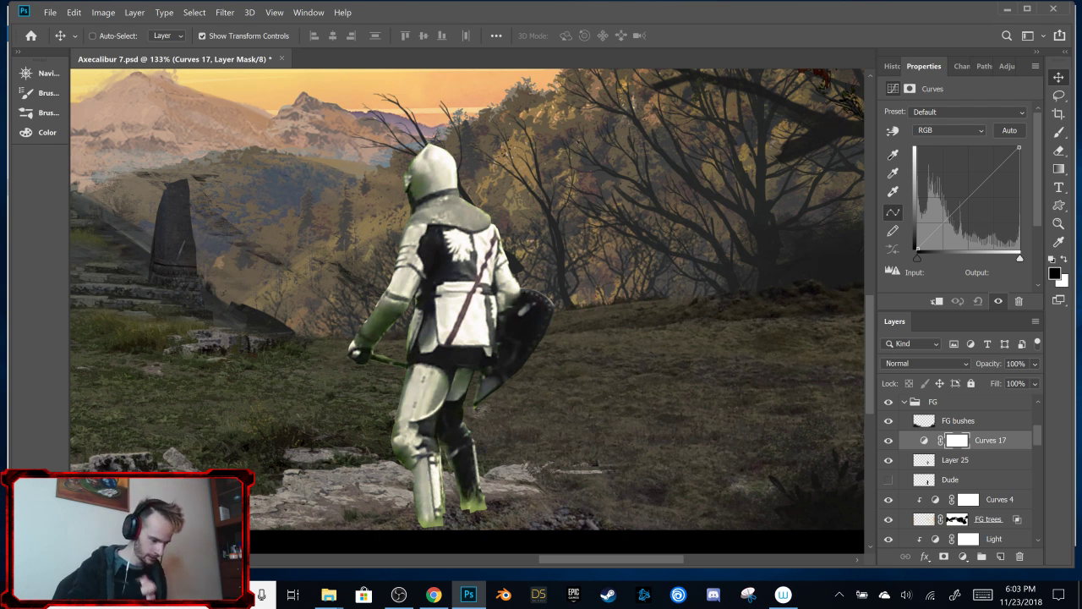
scroll(334, 315, up, 2)
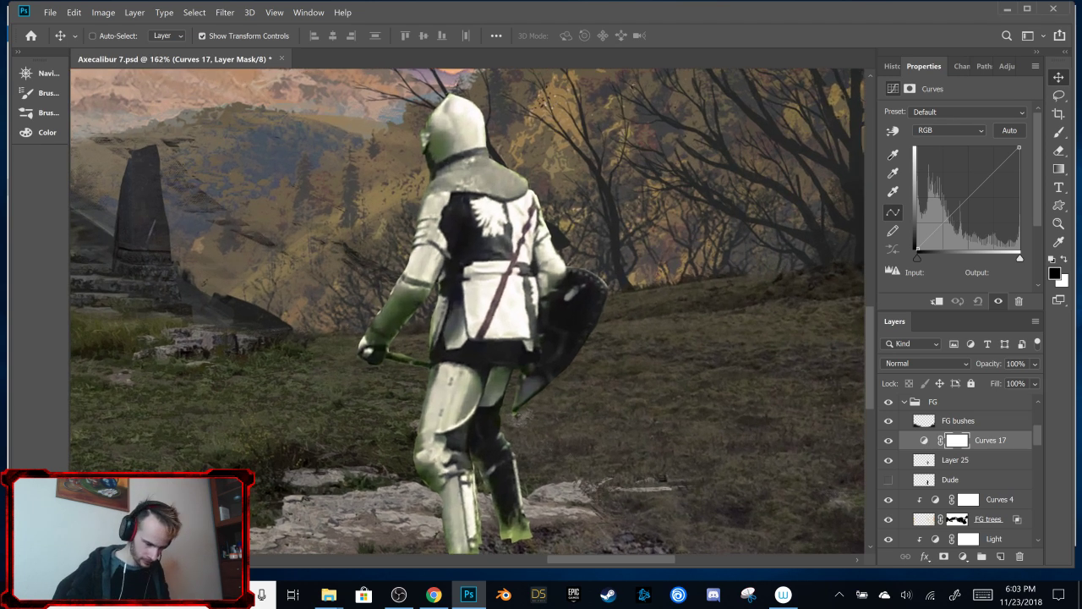
key(ctrl+2)
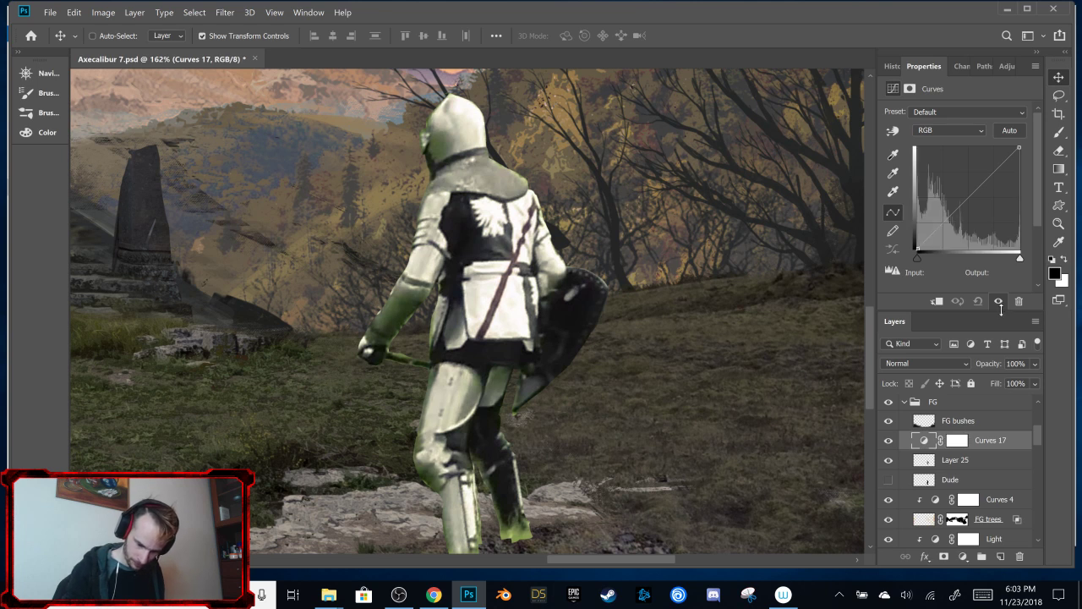
Step: Clip Curves 17 to Layer 25 and lower its white-point output to 94 to darken the knight
click(937, 301)
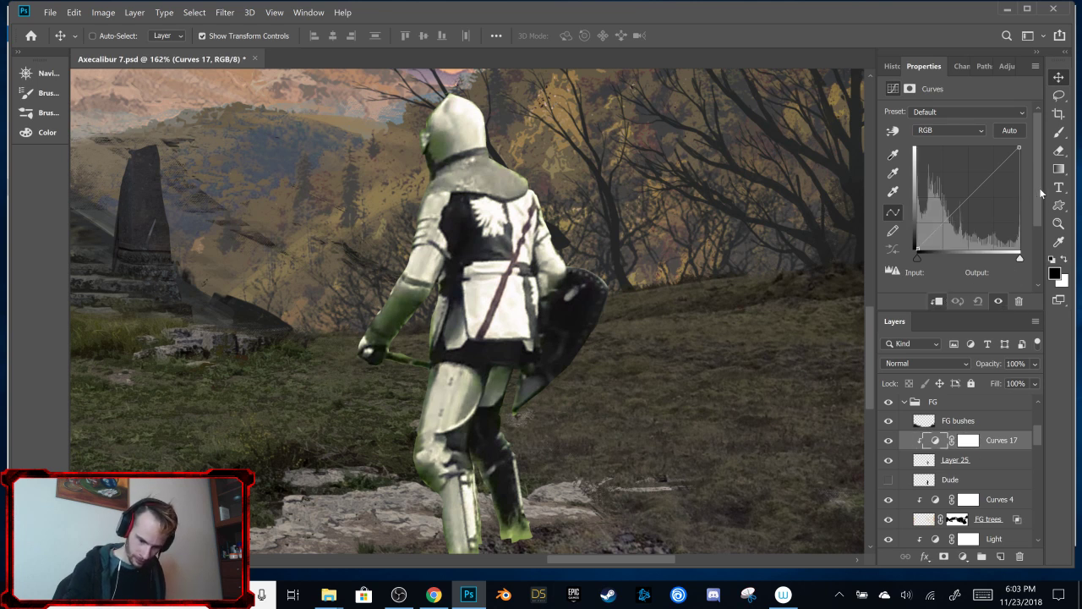
drag(1040, 188, 1040, 179)
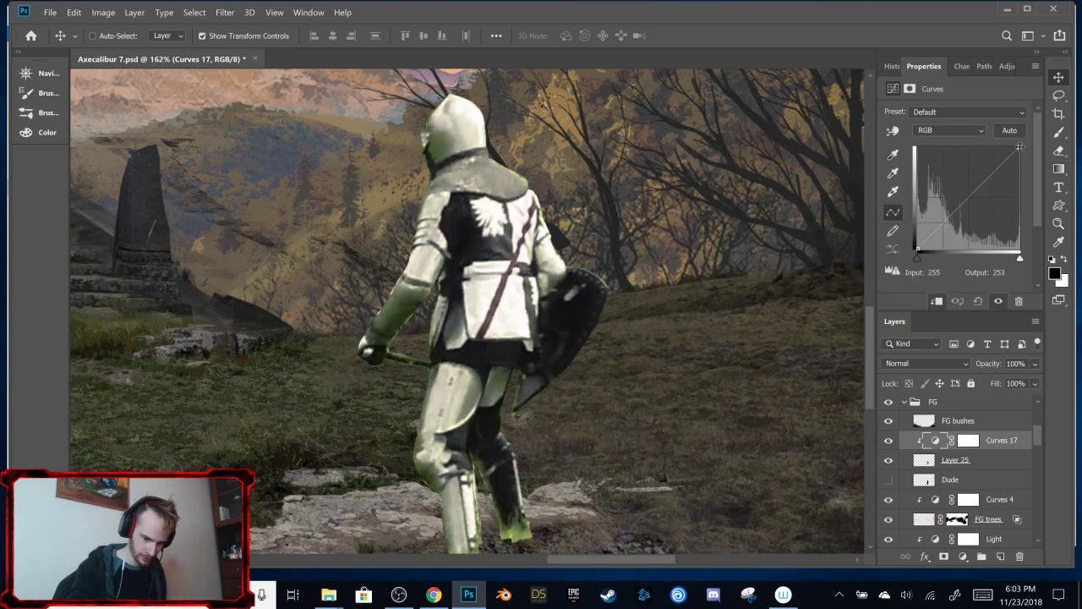
drag(1018, 147, 1019, 170)
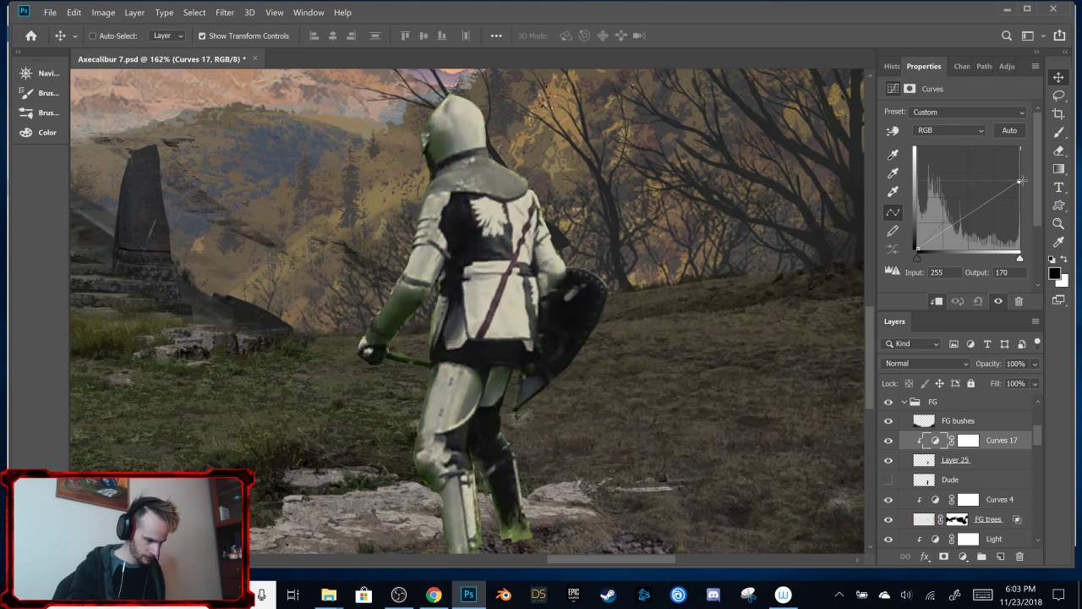
drag(1022, 180, 1022, 203)
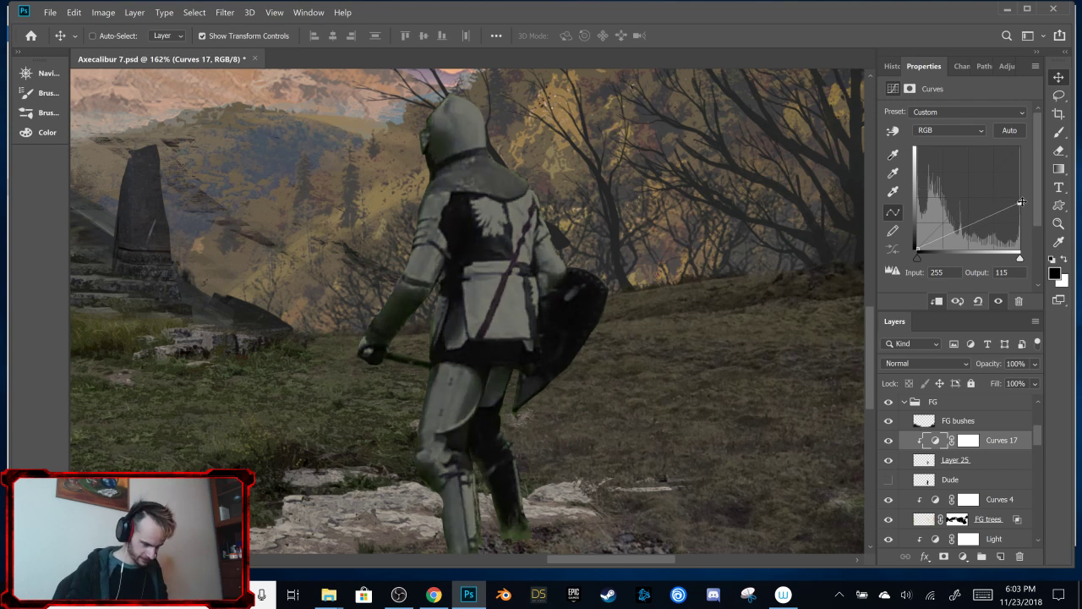
key(ctrl+0)
scroll(766, 420, up, 5)
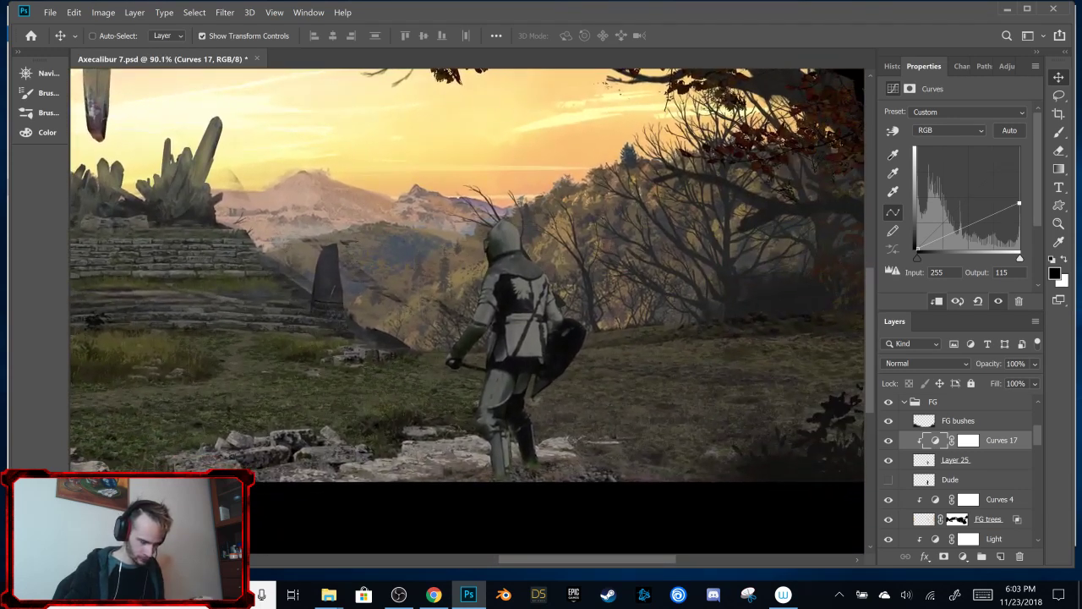
drag(1019, 203, 1020, 211)
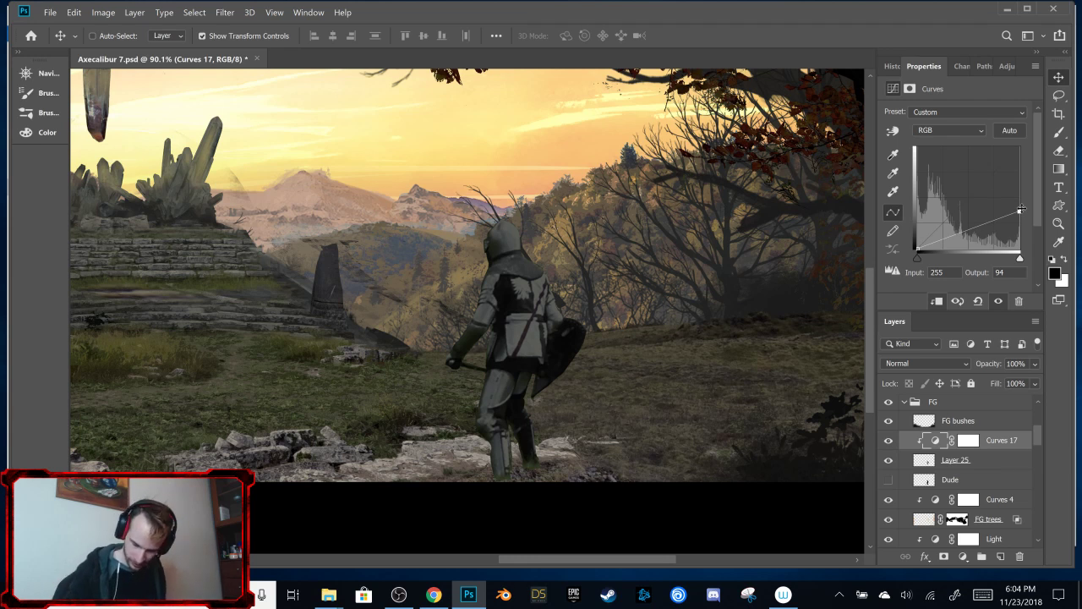
click(969, 462)
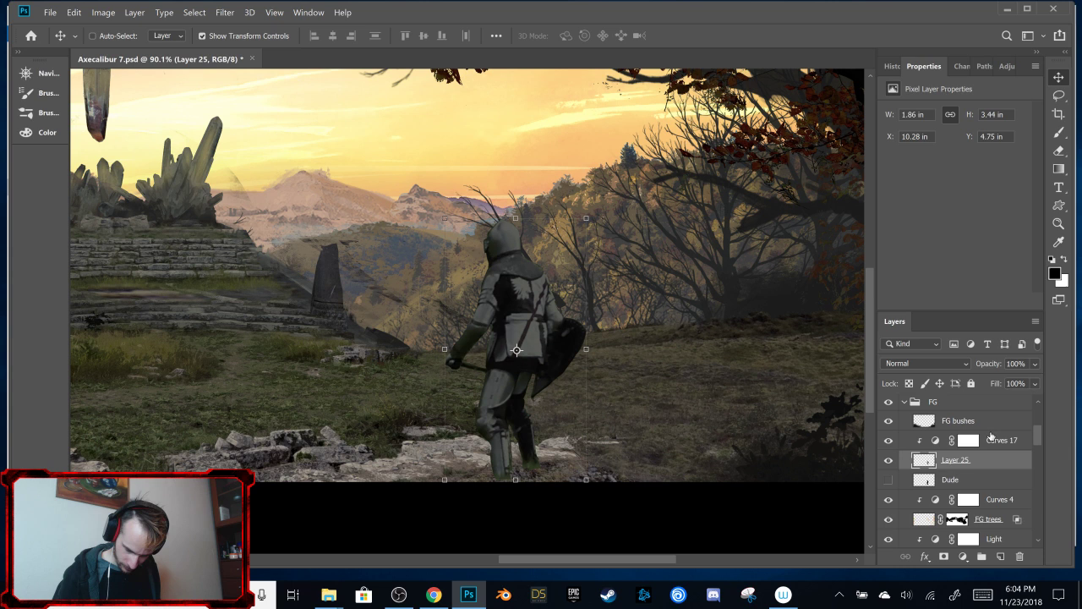
Step: Add a white layer mask to Layer 25, take the Brush tool, and bring Chrome forward
click(943, 556)
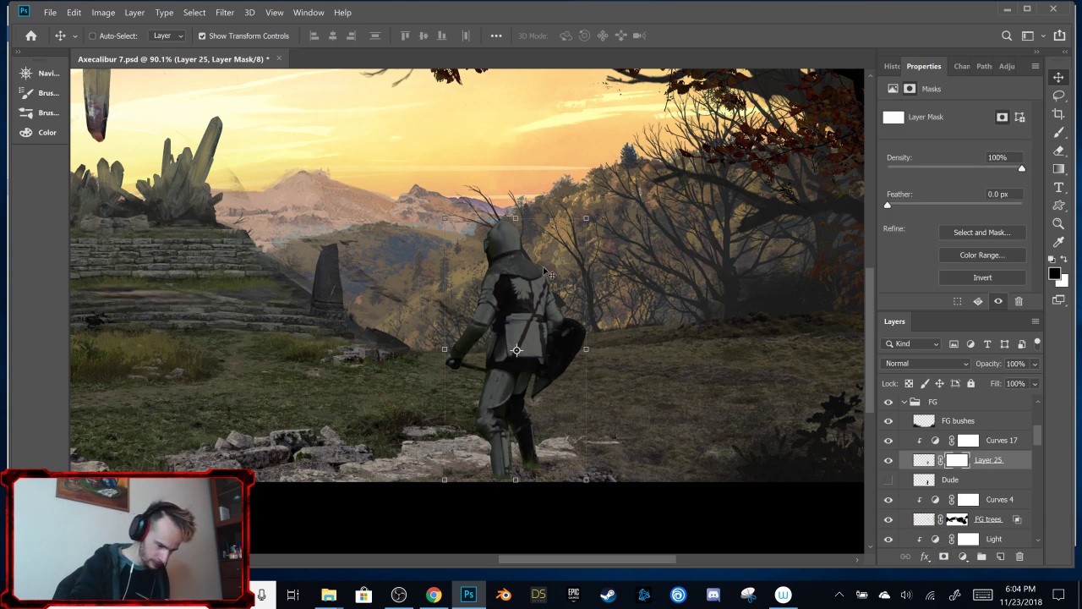
key(b)
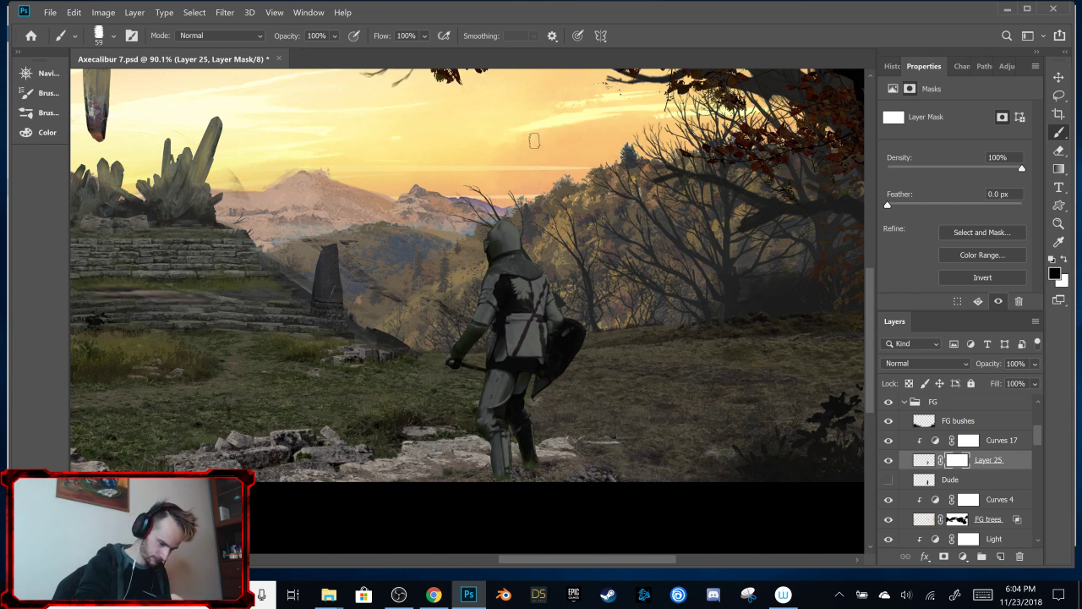
scroll(528, 138, up, 5)
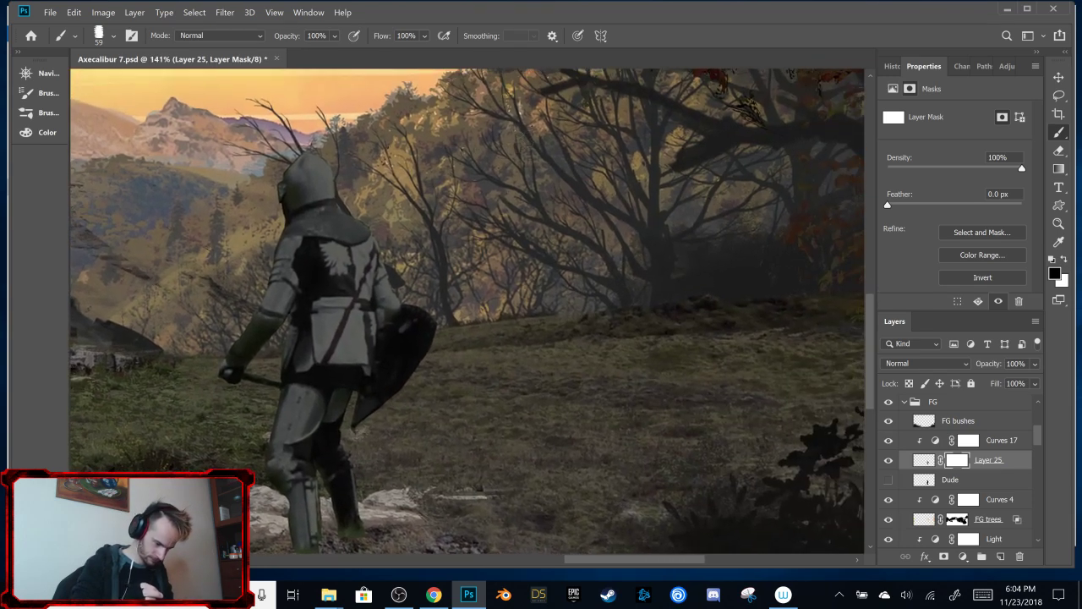
scroll(549, 321, down, 1)
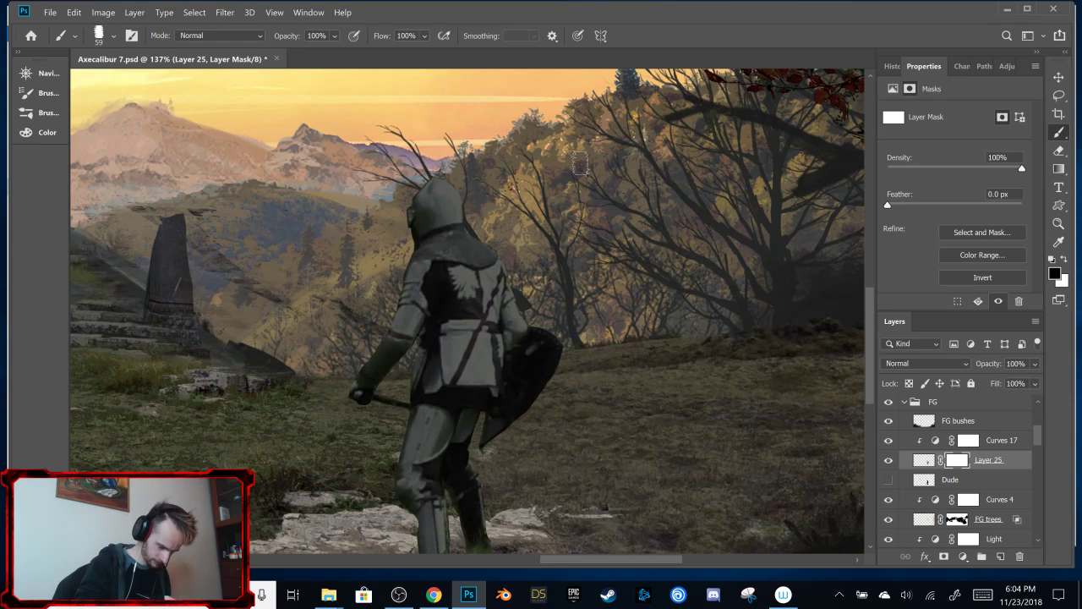
click(433, 594)
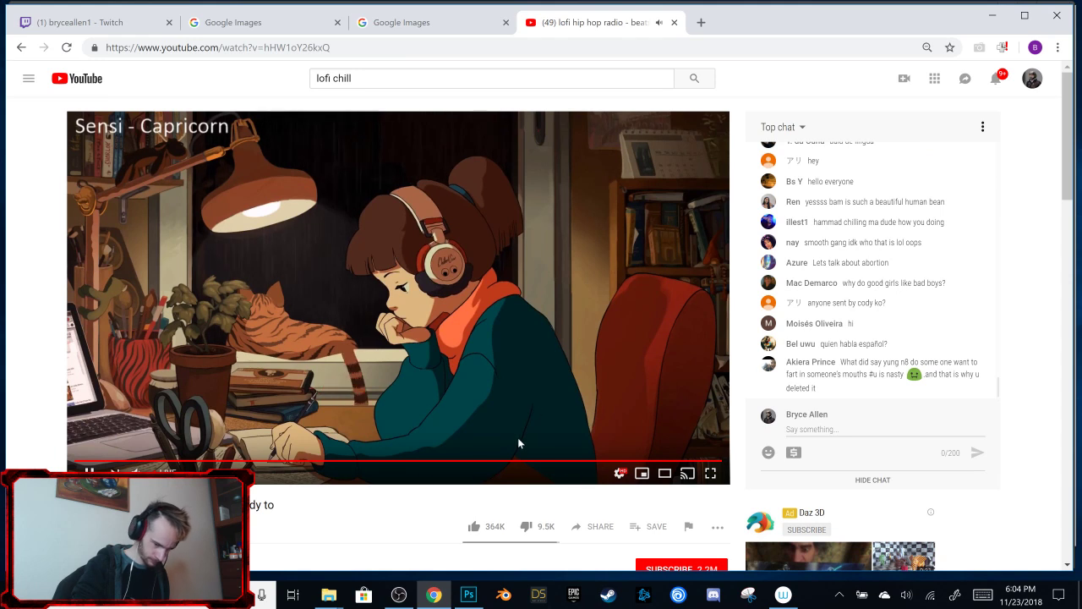
Step: Go from the Synthwave retro electro livestream to the 24/7 lofi hip hop radio stream on YouTube
click(469, 595)
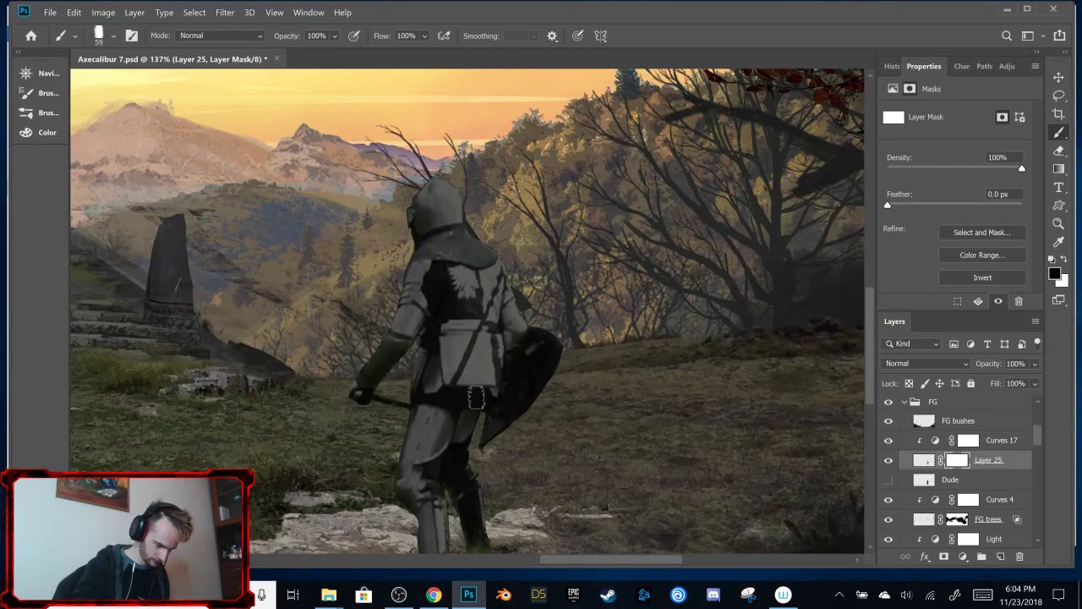
click(433, 595)
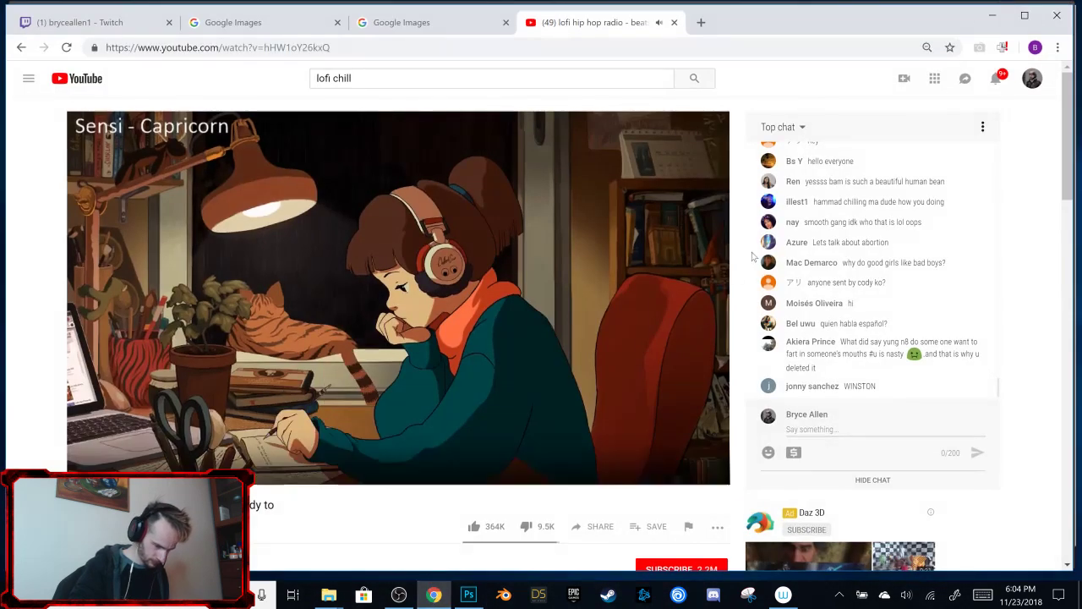
drag(1067, 148, 1065, 289)
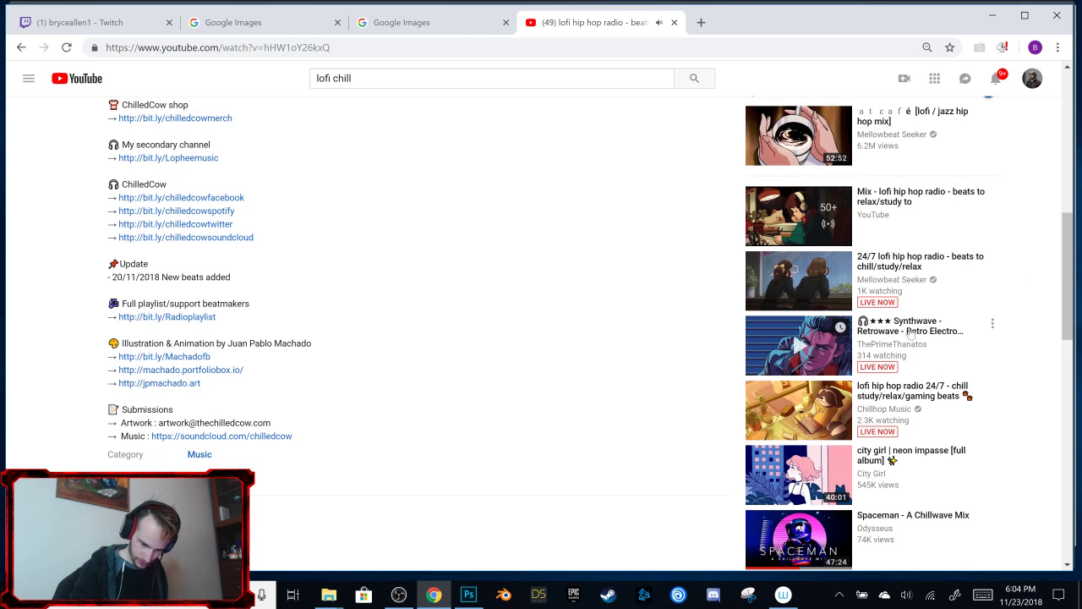
click(939, 334)
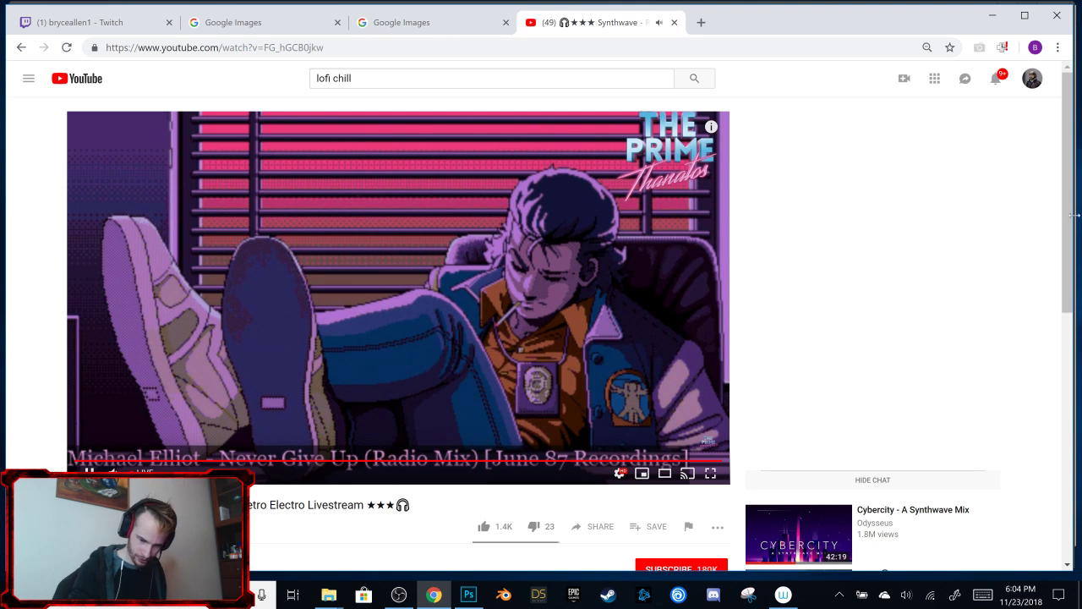
scroll(1070, 315, down, 3)
scroll(1069, 315, down, 3)
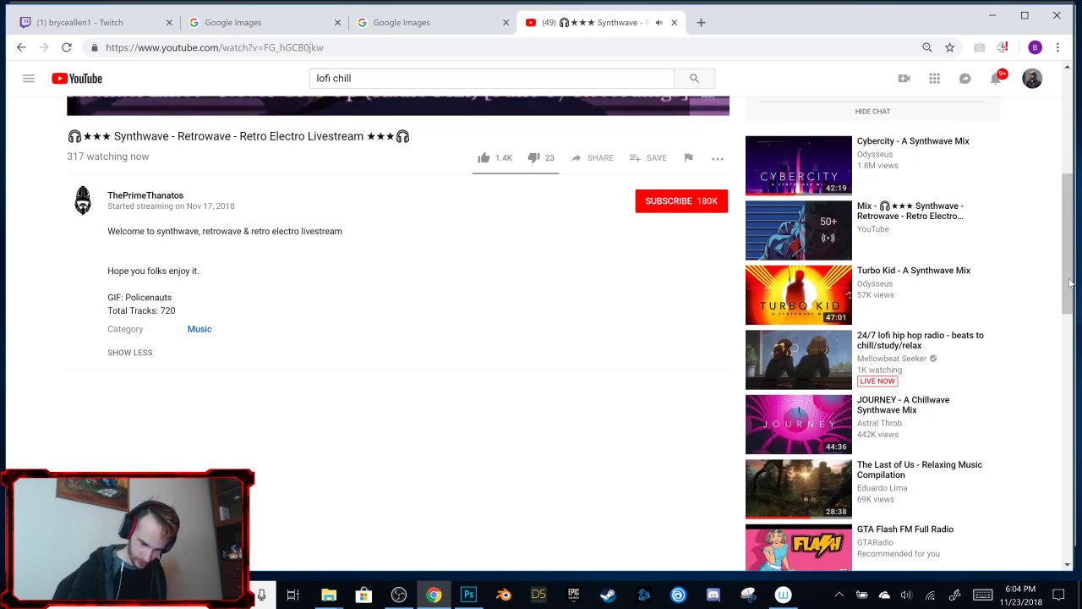
scroll(1068, 304, down, 1)
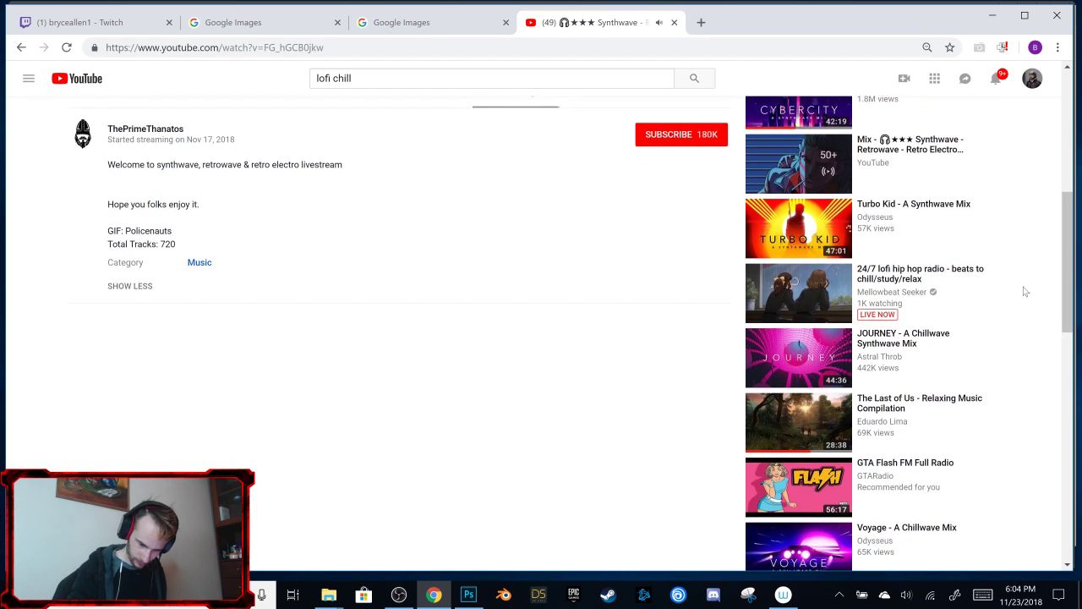
click(928, 279)
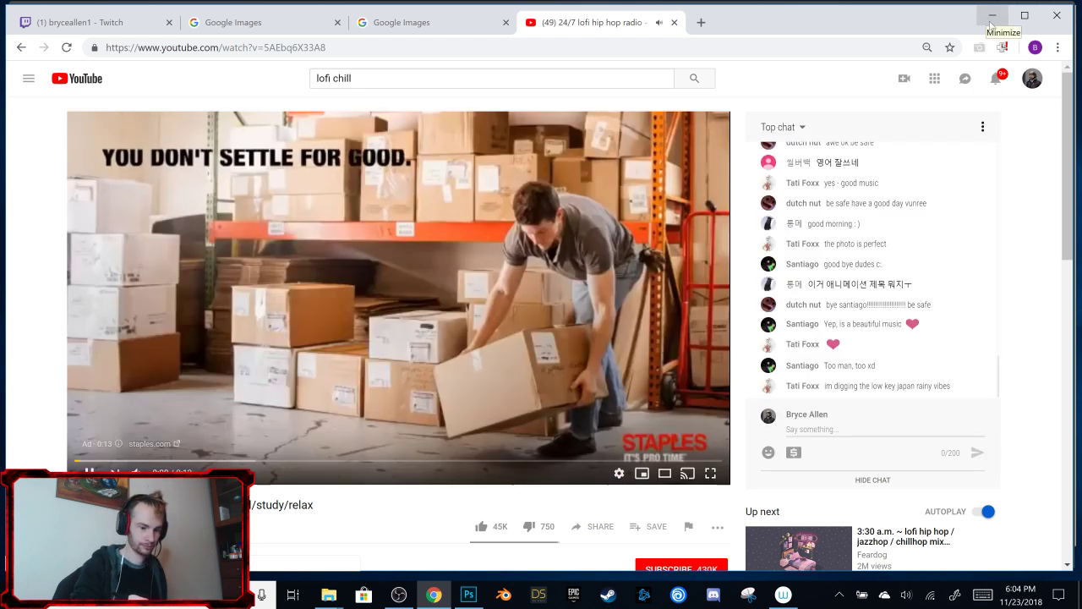
Step: Minimize the browser to return to Photoshop and set the brush size to 37 px
click(990, 16)
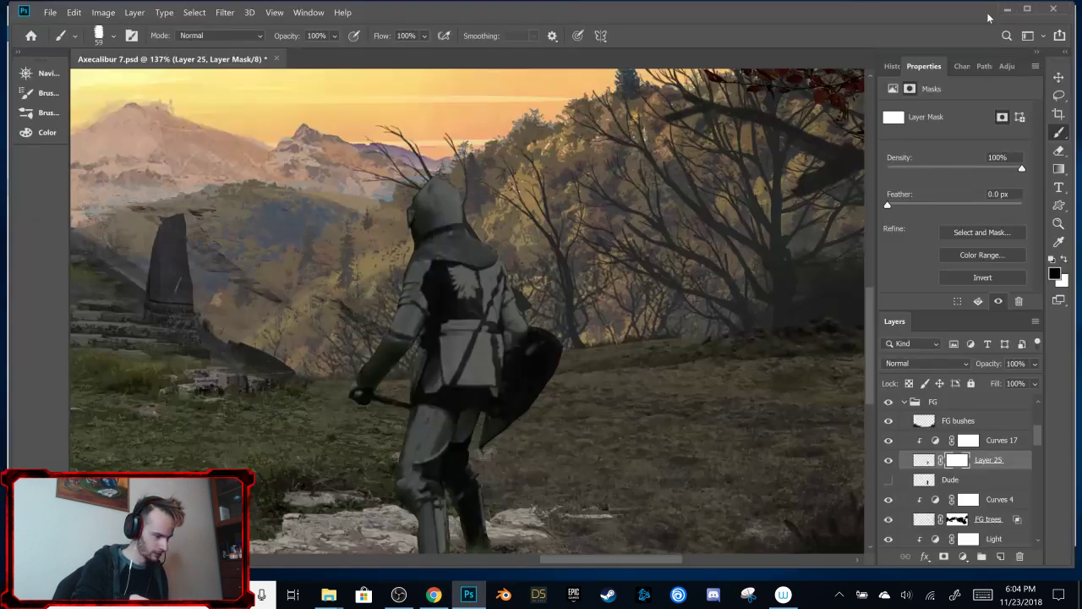
scroll(521, 302, down, 3)
scroll(521, 303, left, 3)
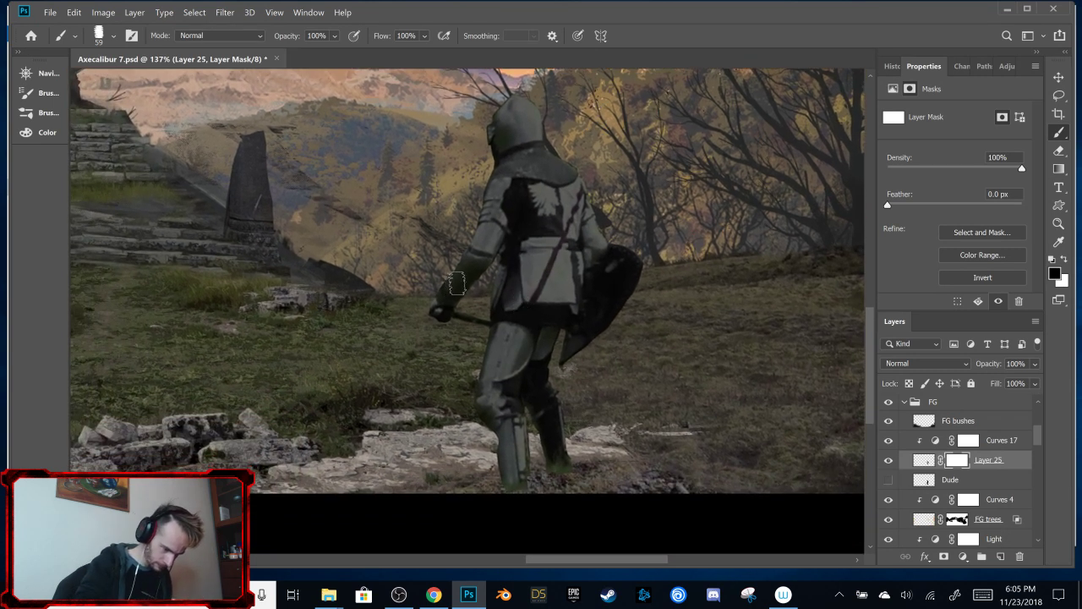
scroll(456, 283, up, 2)
right_click(589, 179)
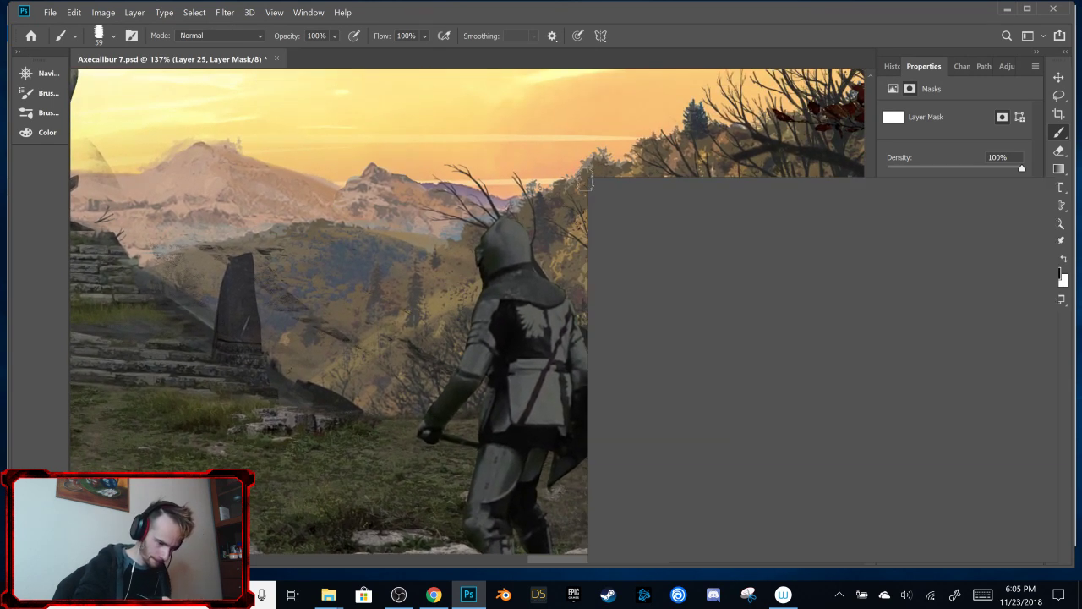
drag(664, 213, 674, 214)
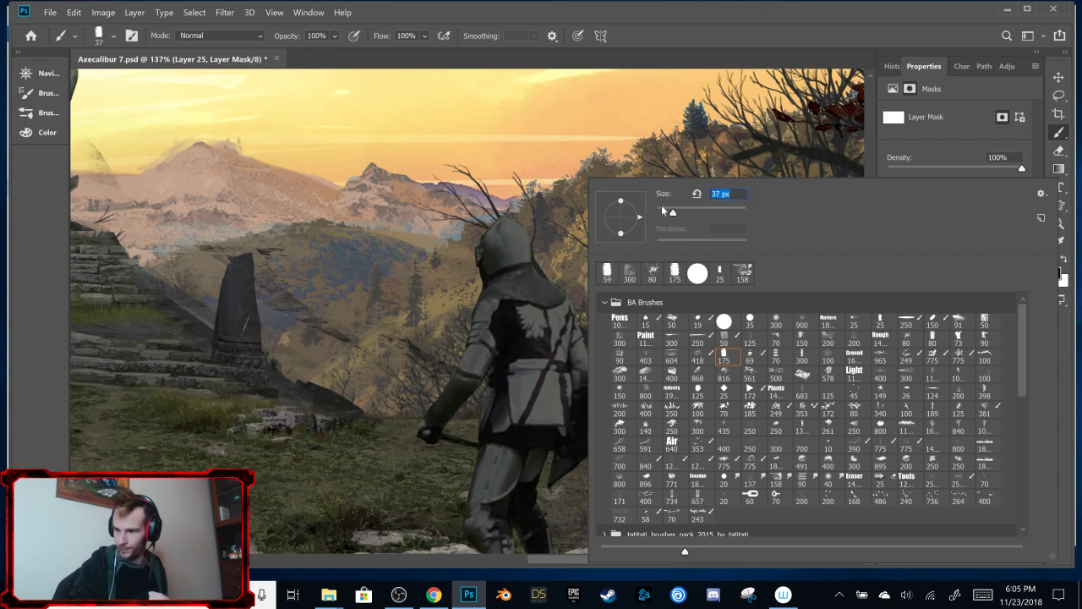
key(Return)
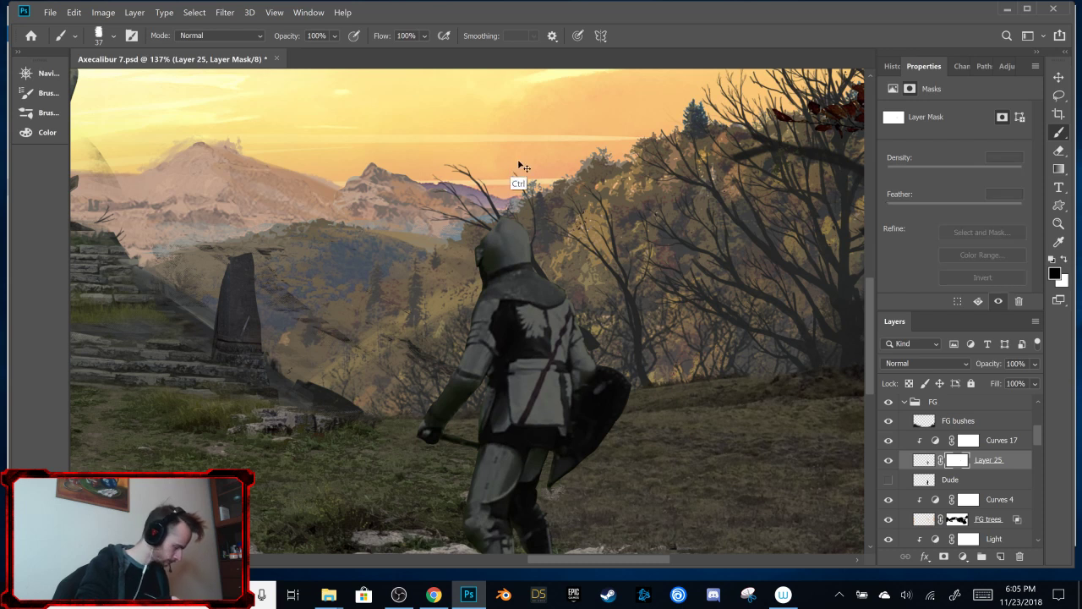
Step: Target Layer 25's mask, paint with black at 10 px to hide the axe handle
key(ctrl+2)
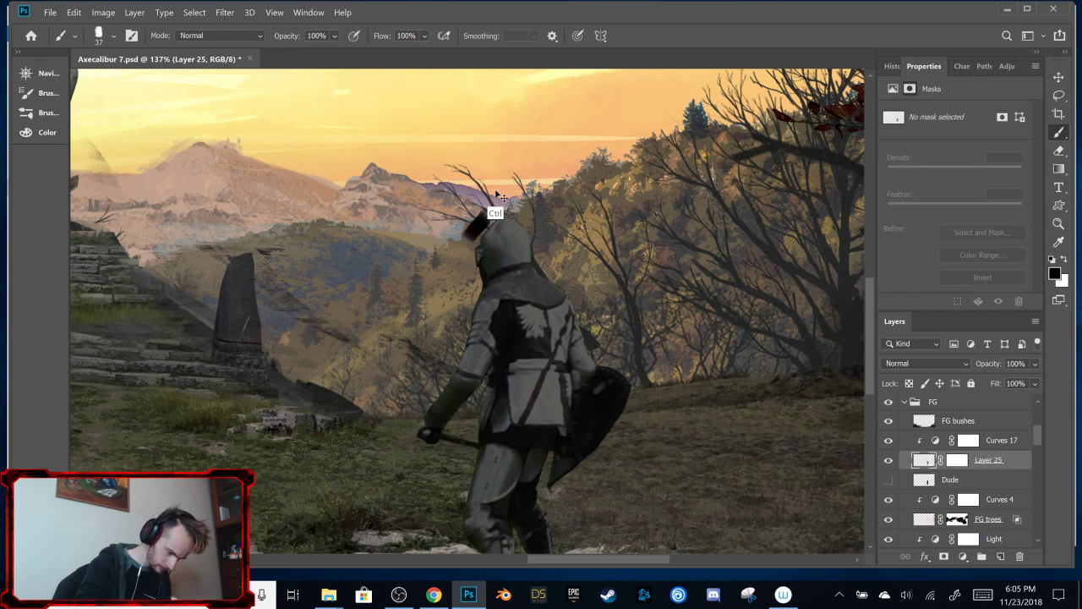
click(957, 460)
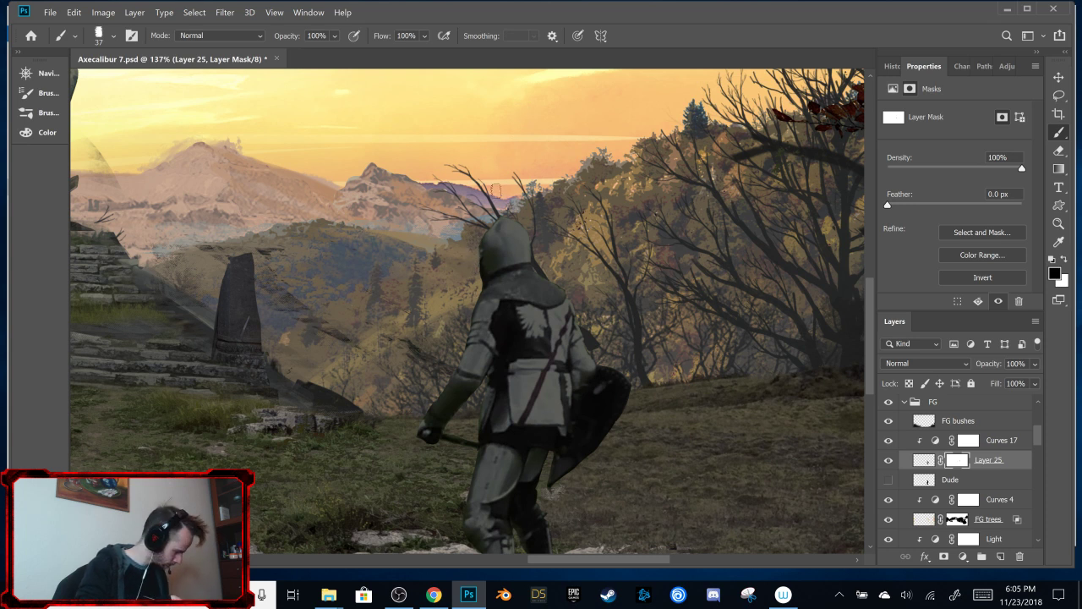
key(x)
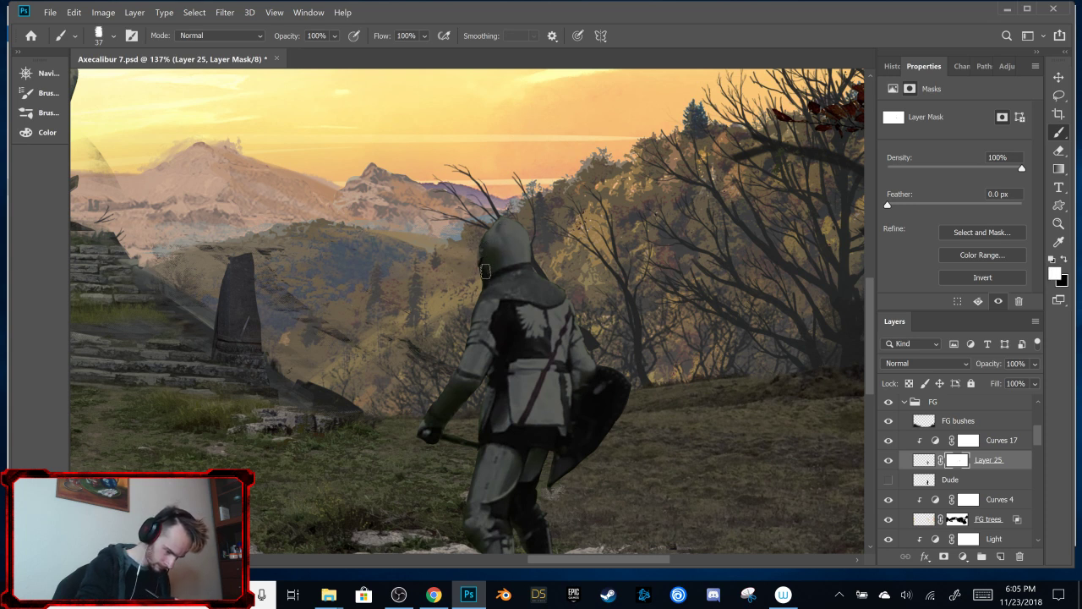
key(x)
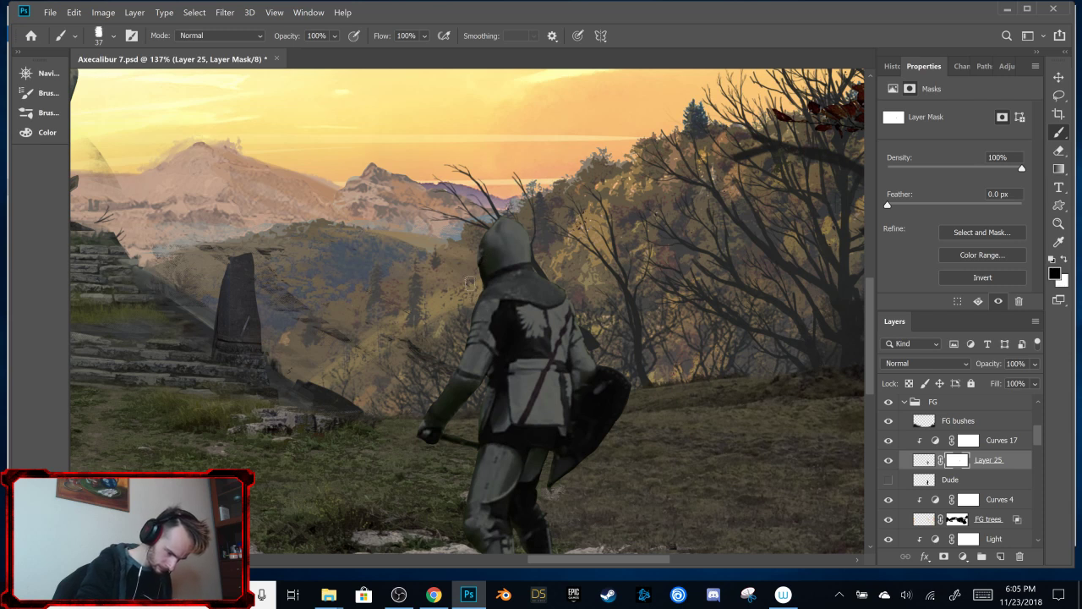
right_click(461, 294)
text(10)
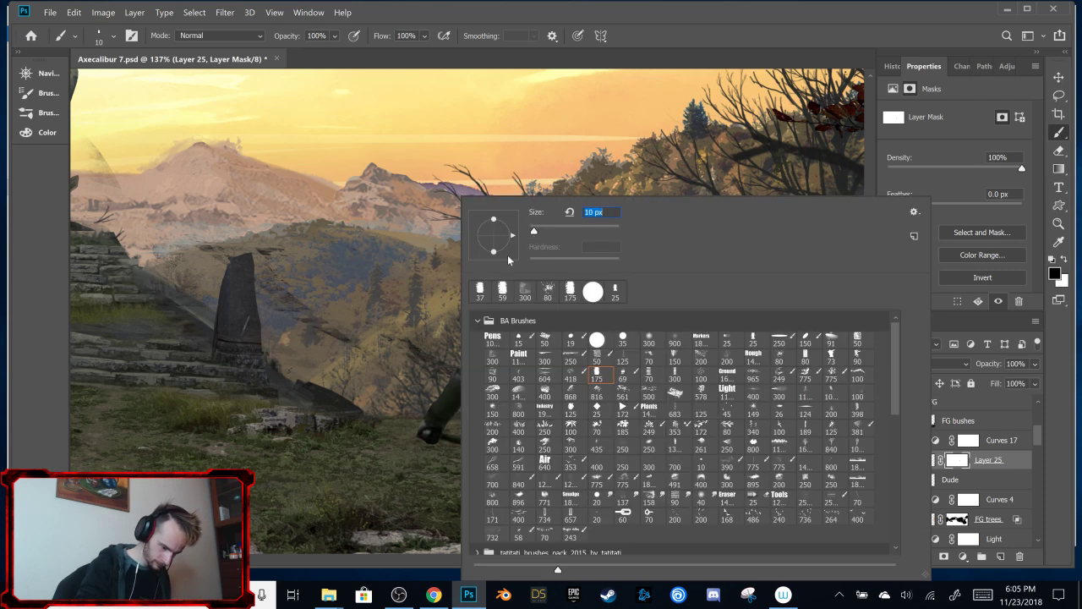
key(Return)
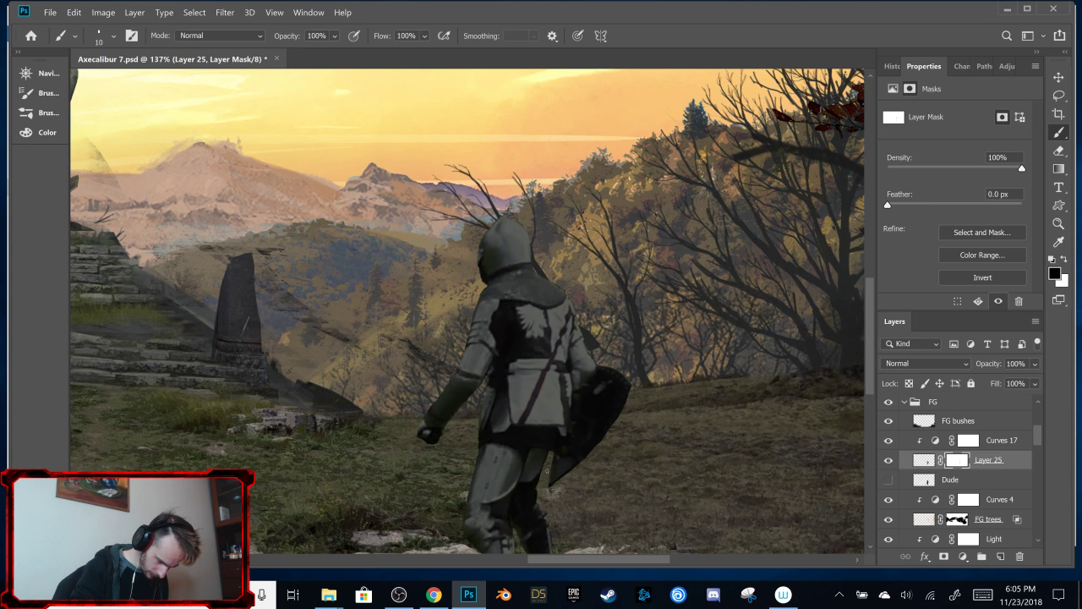
scroll(468, 311, down, 2)
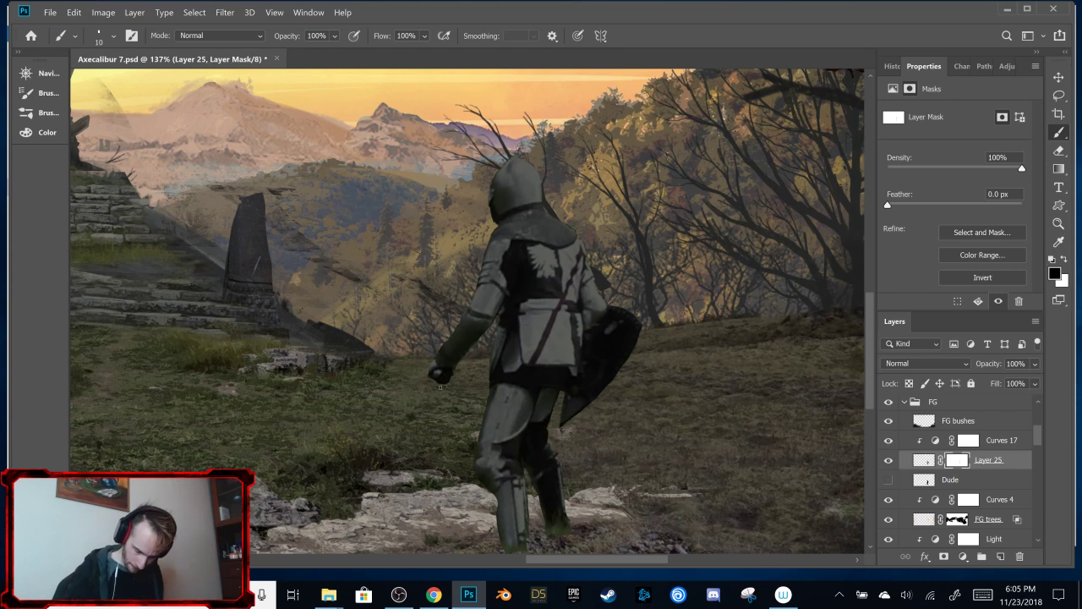
Step: Compare the knight with Curves 17 on and off, leave it hidden, and add clipped Layer 26
click(889, 441)
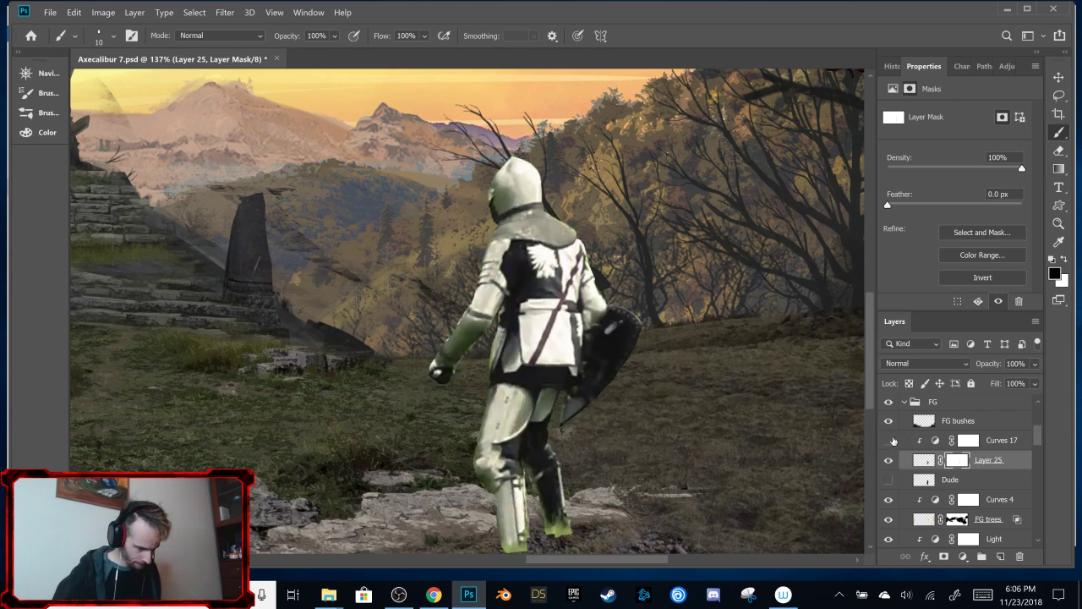
click(889, 441)
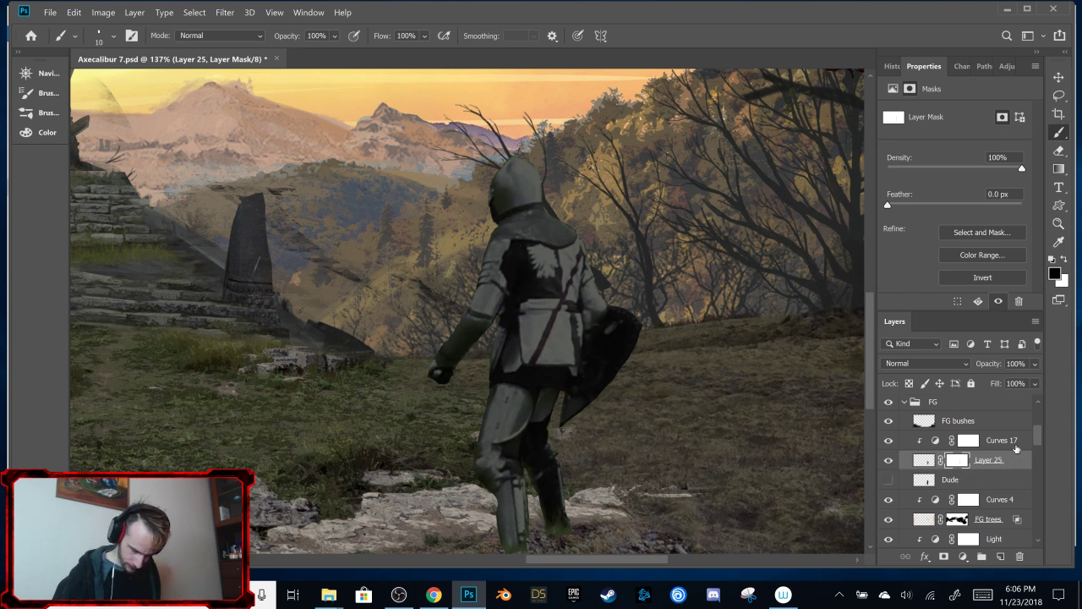
click(889, 441)
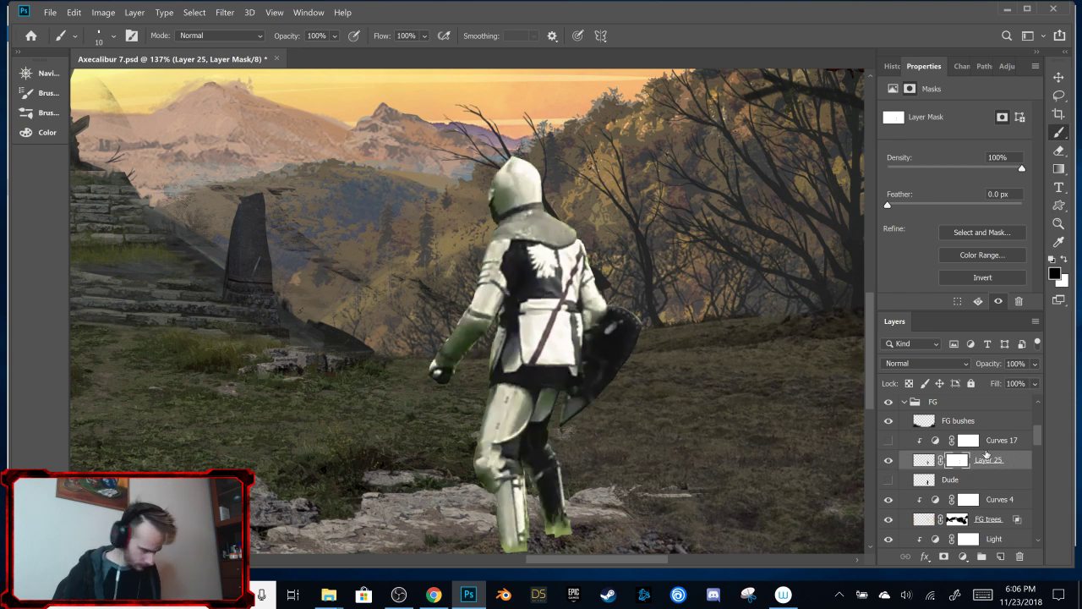
click(1001, 556)
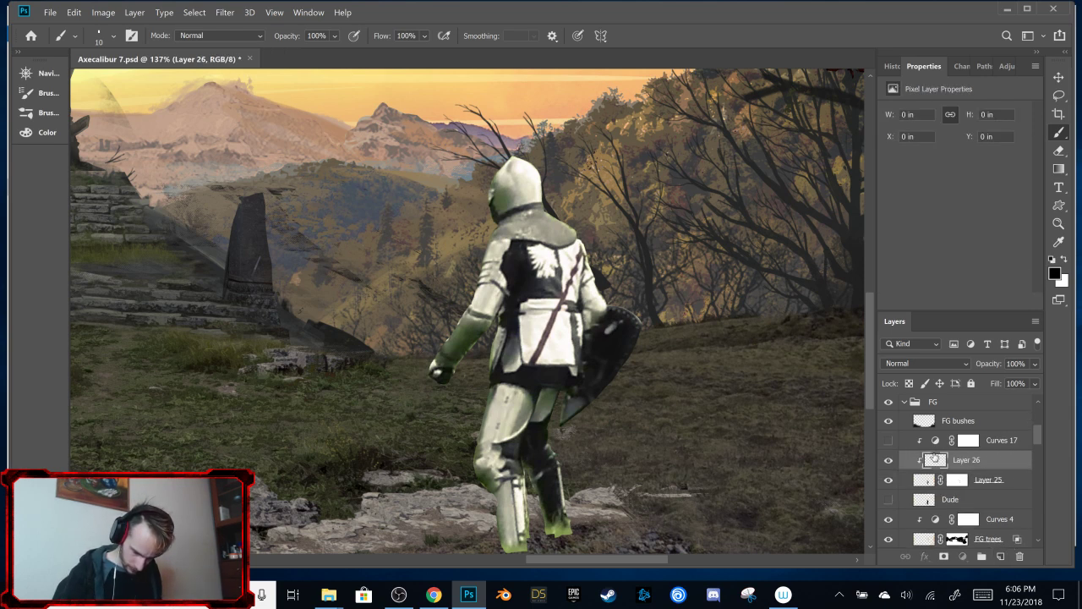
Step: Release Layer 26's clipping mask and group it with Layer 25 into Group 1
right_click(987, 459)
key(Escape)
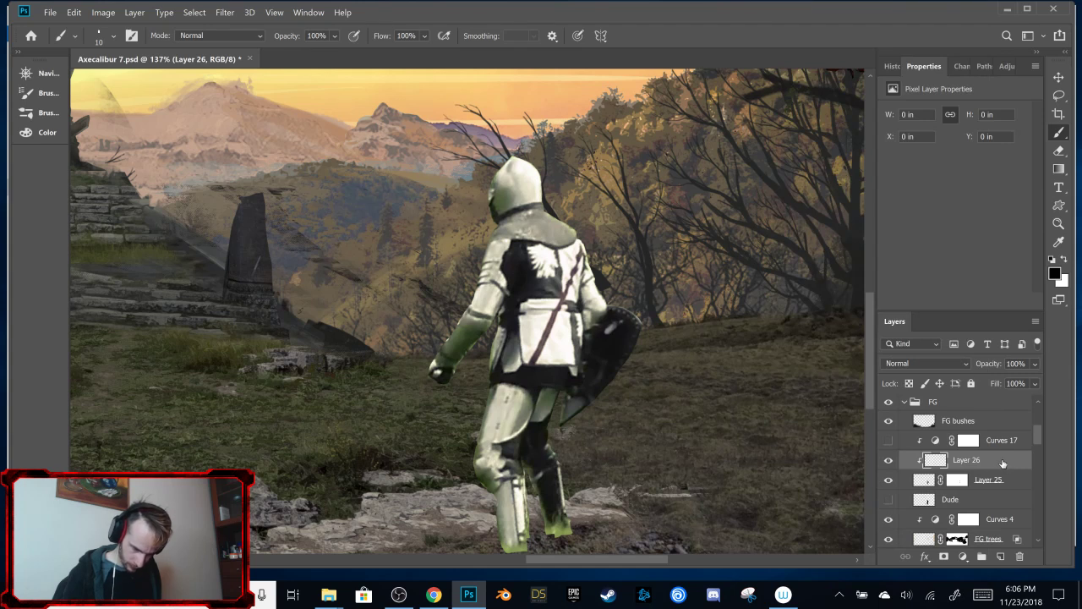
right_click(1002, 459)
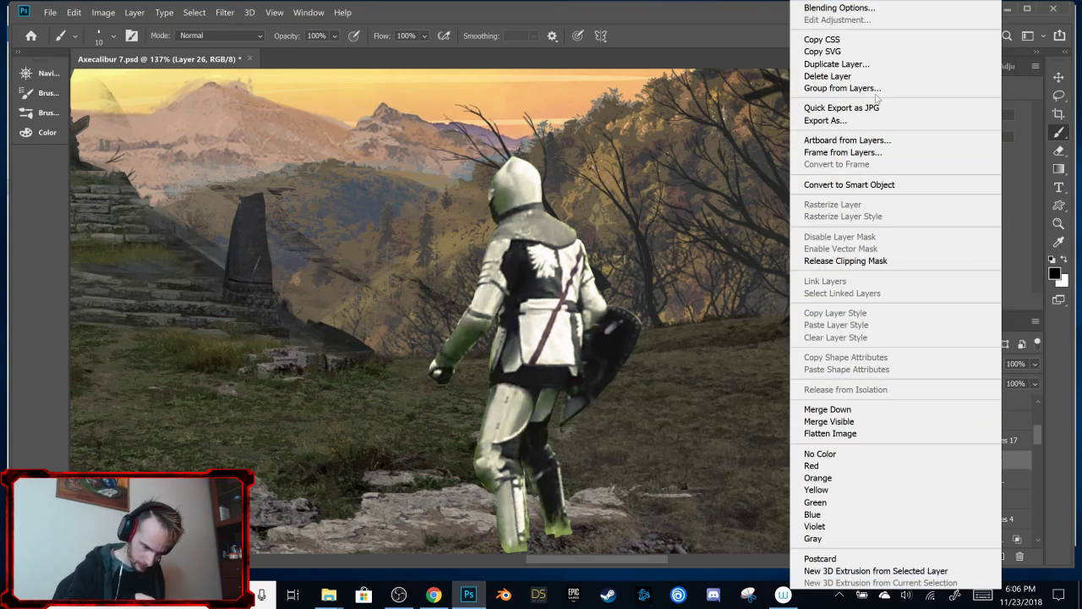
click(845, 260)
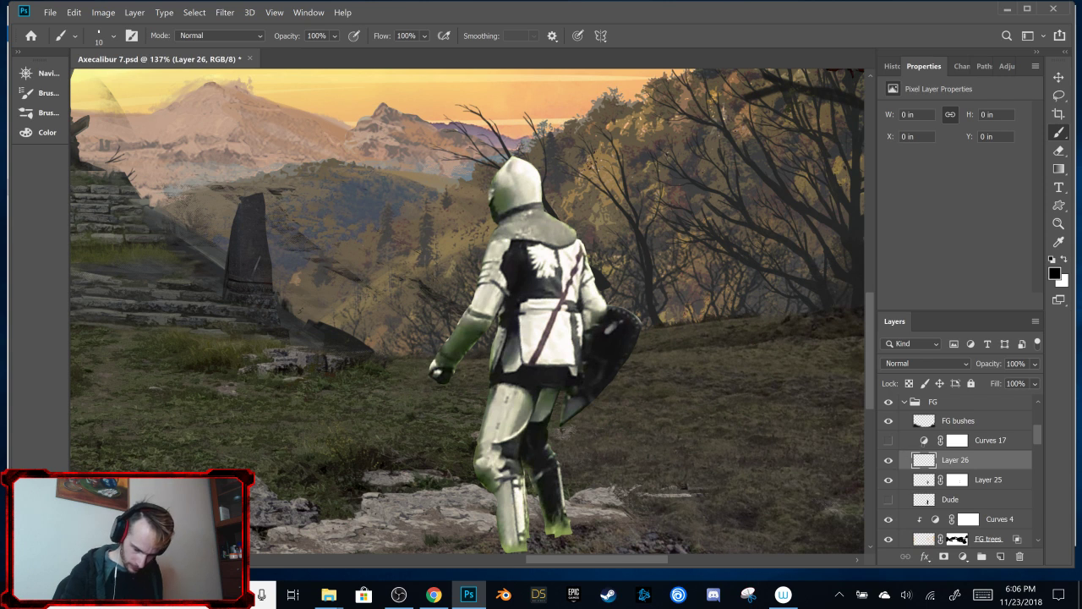
shift+click(1013, 481)
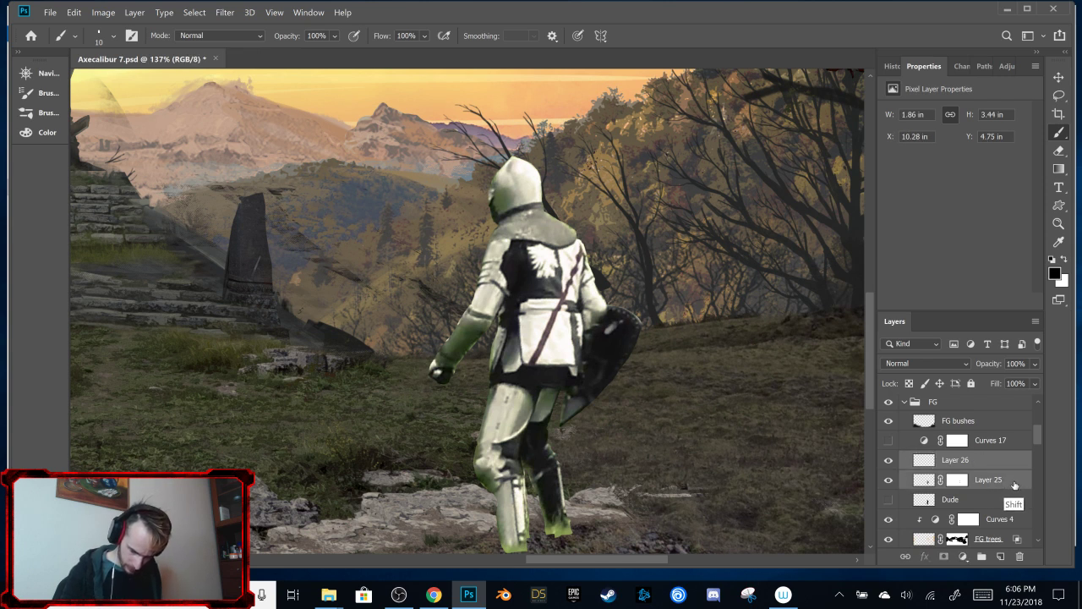
right_click(1015, 483)
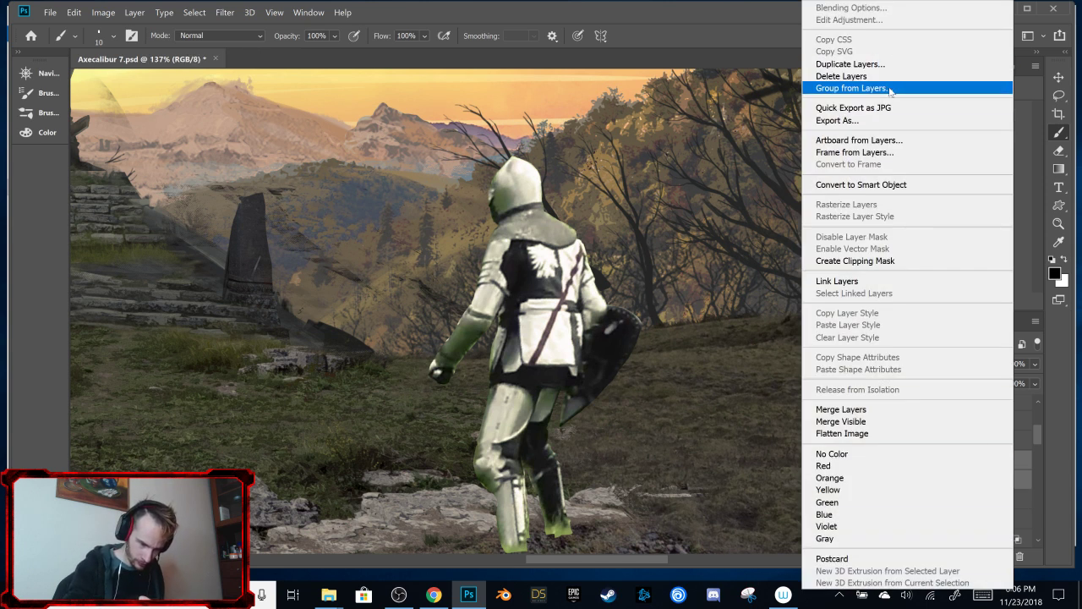
click(890, 88)
click(651, 177)
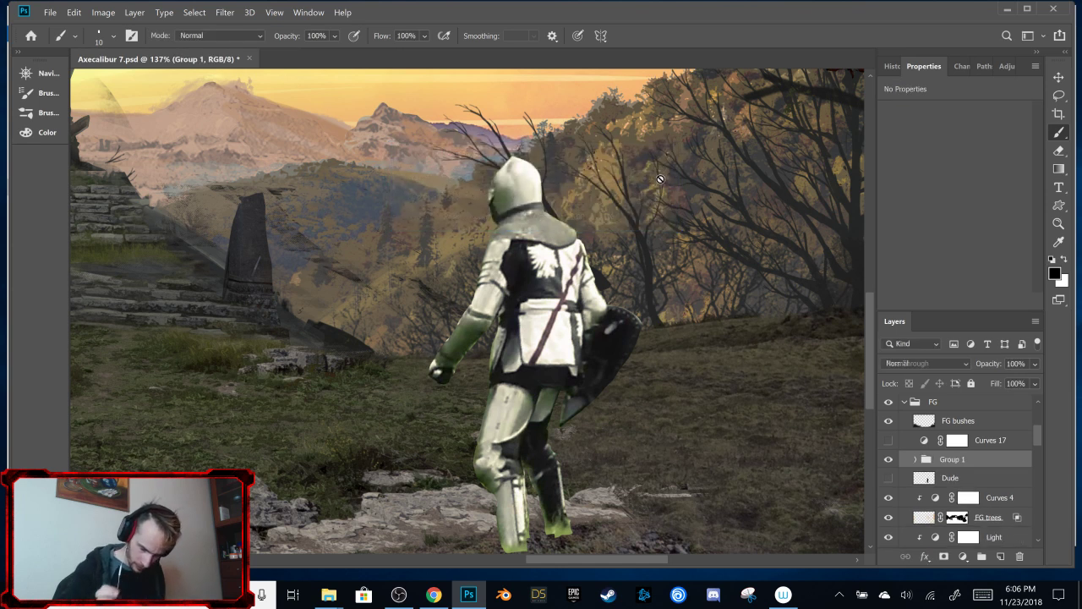
click(916, 459)
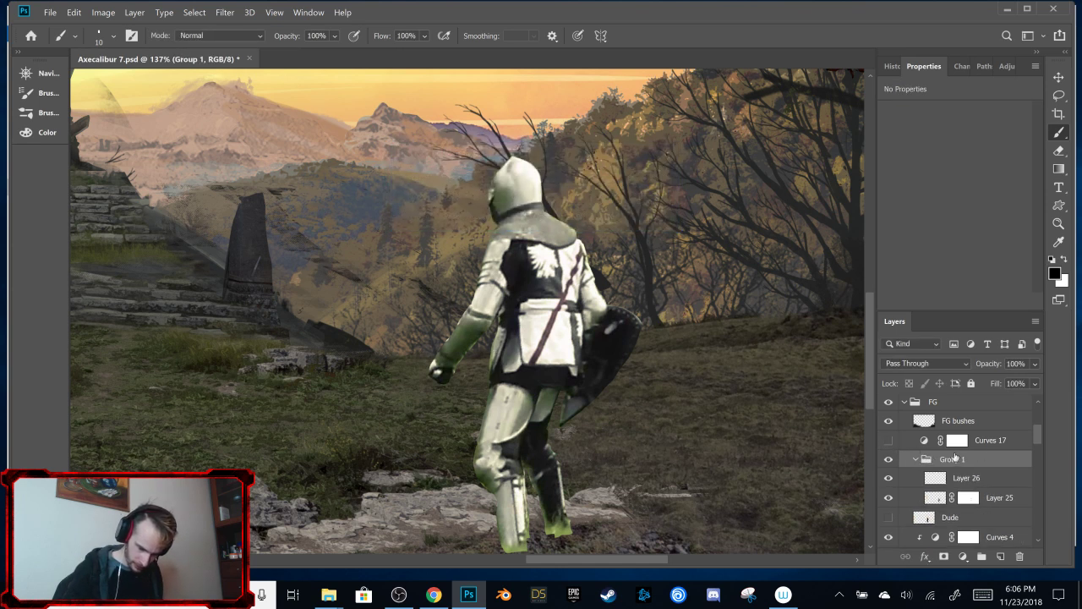
click(924, 440)
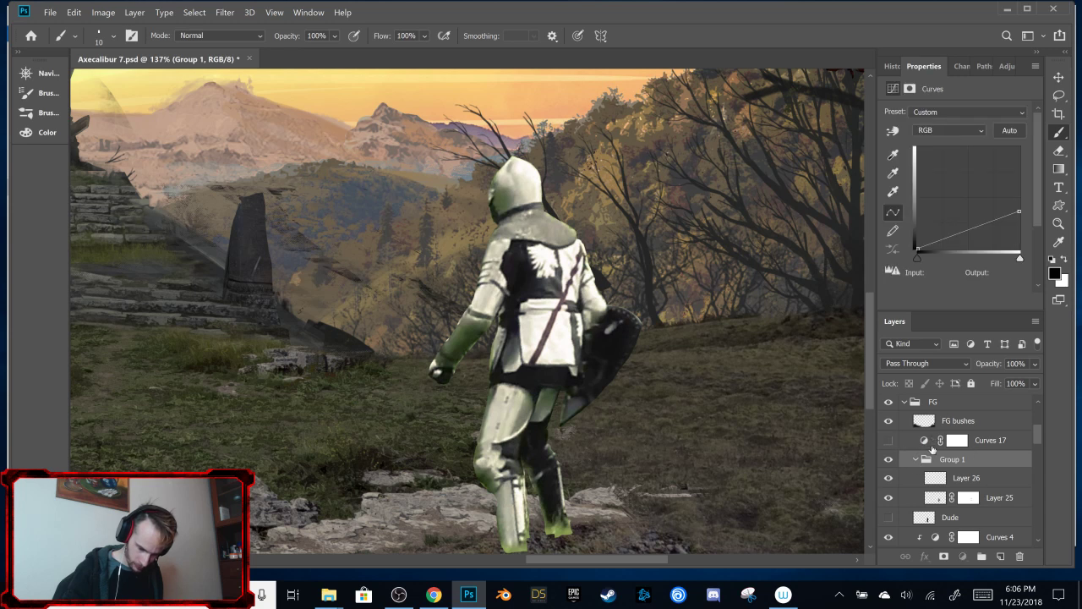
Step: Clip Curves 17 to Group 1, check its effect, then hide it and select Layer 25
click(937, 301)
click(888, 440)
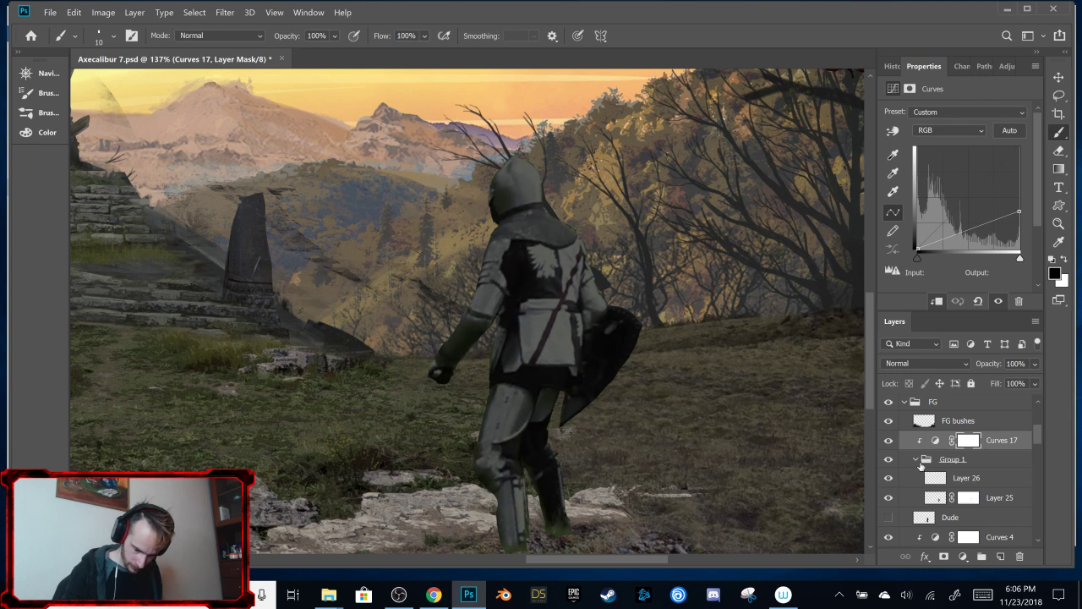
click(915, 459)
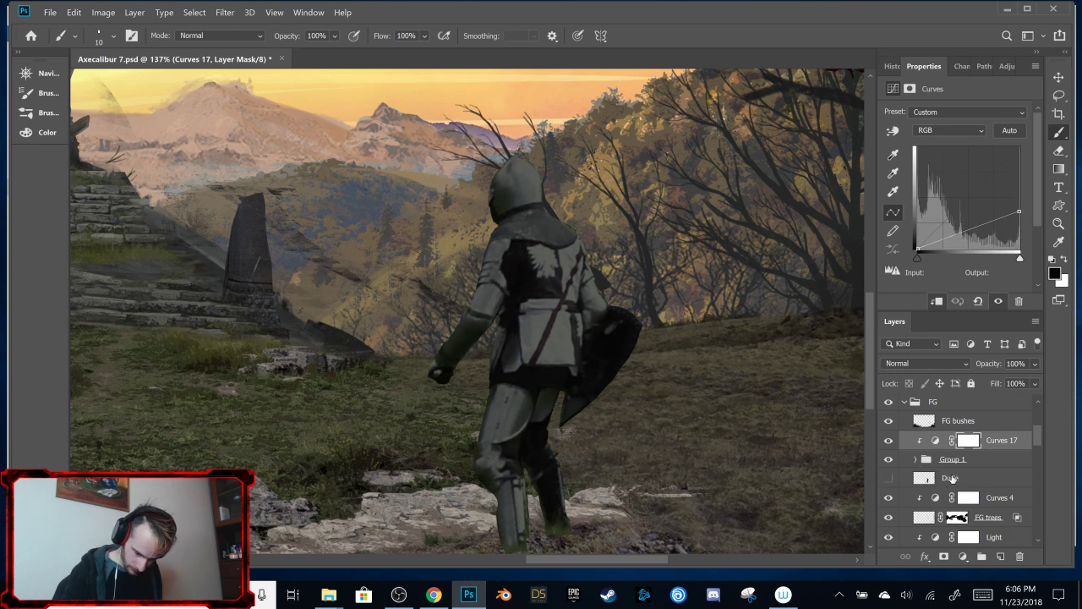
click(915, 459)
click(951, 478)
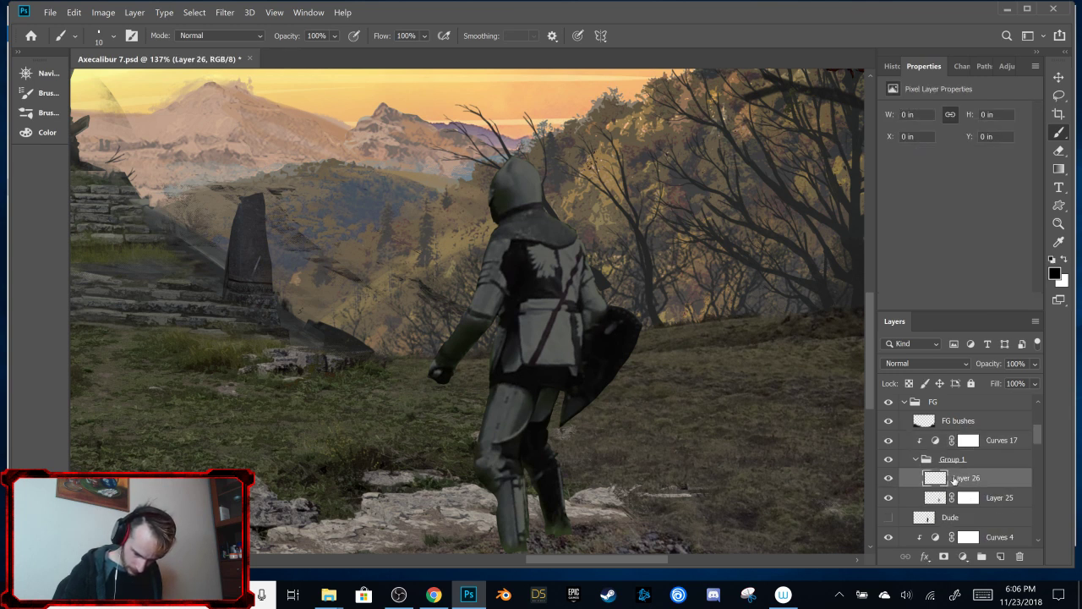
click(888, 441)
click(937, 501)
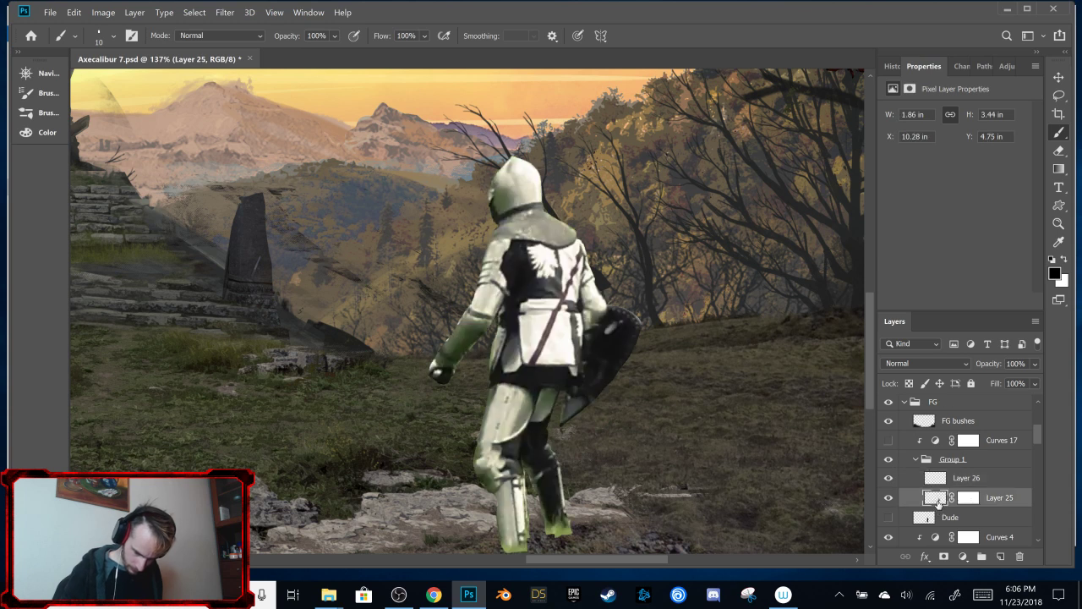
Step: Sample a light chest colour and paint it on the knight's left arm and shoulder with a 25 px brush
alt+click(500, 341)
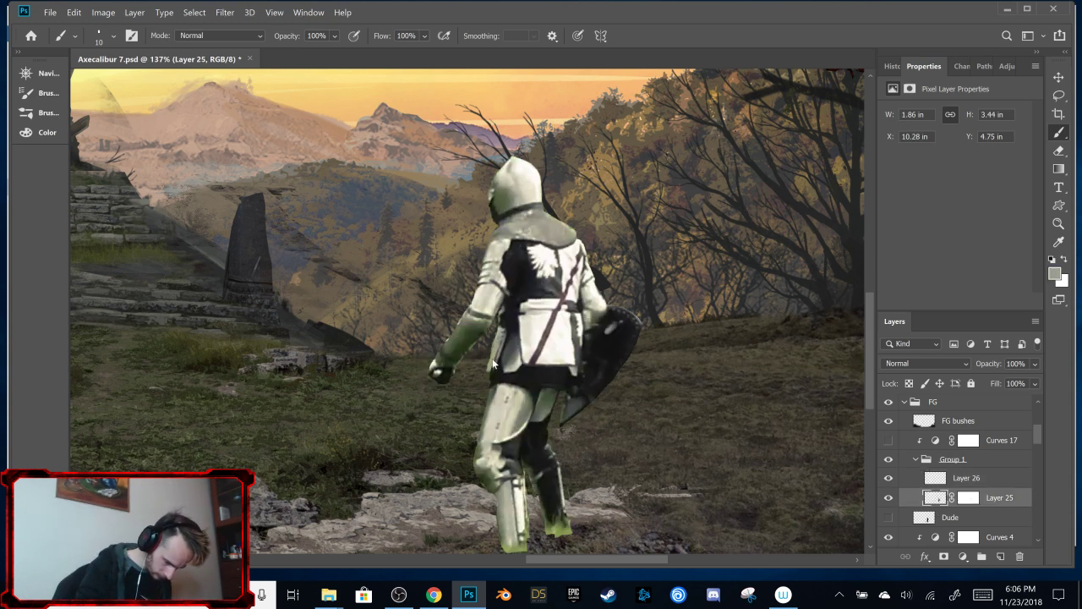
alt+click(498, 332)
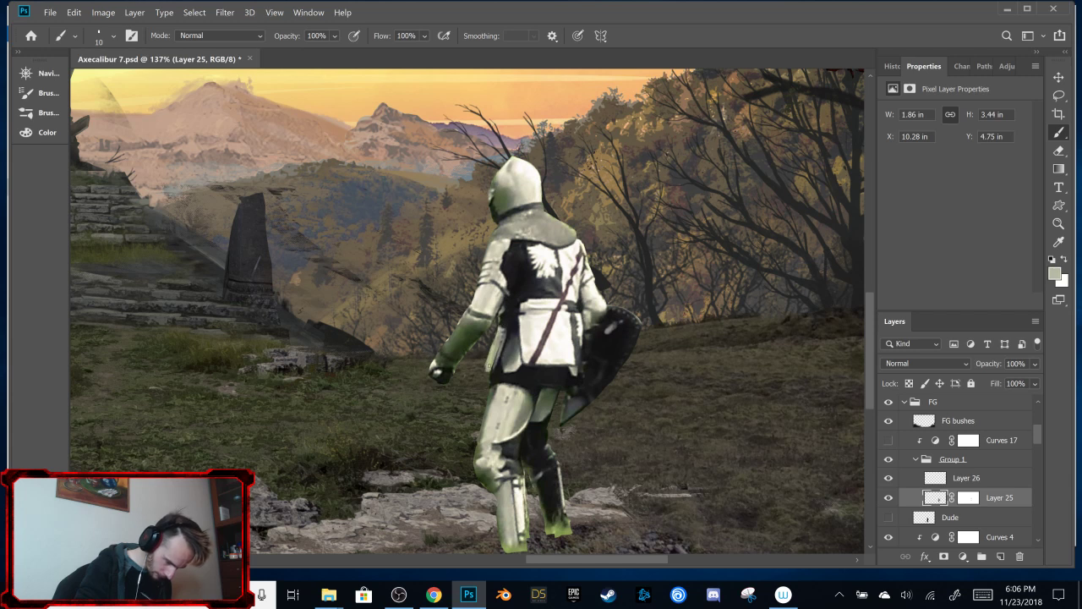
right_click(524, 199)
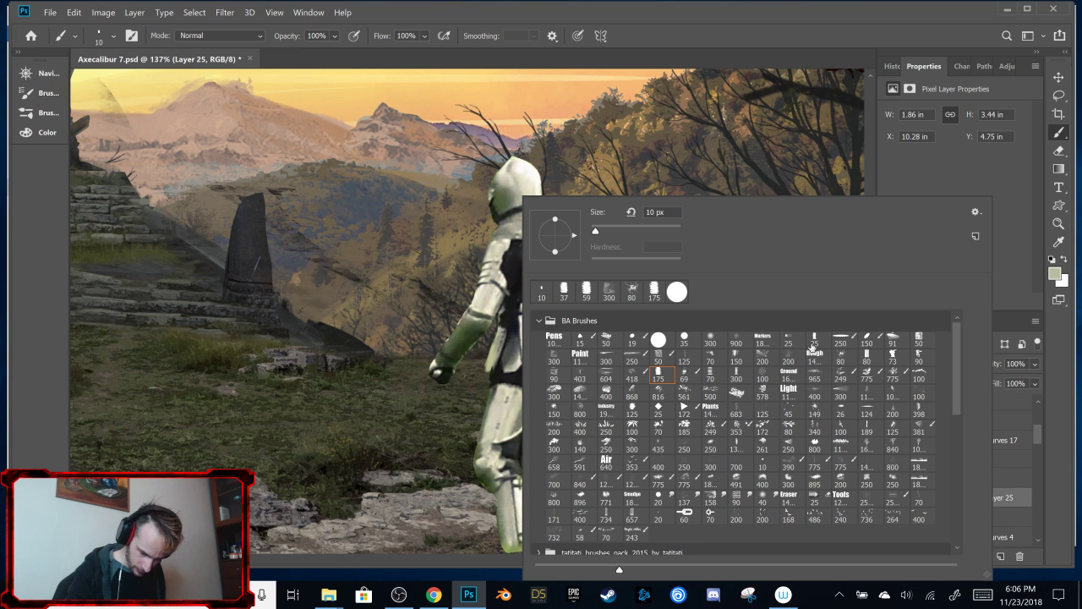
click(790, 338)
click(469, 329)
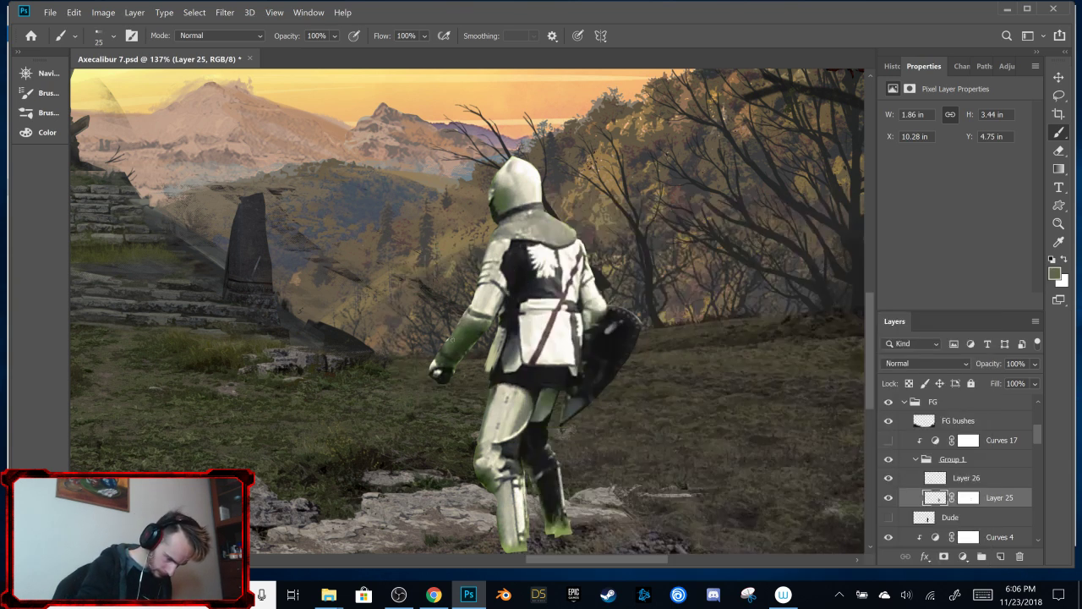
drag(490, 326, 496, 313)
alt+click(498, 325)
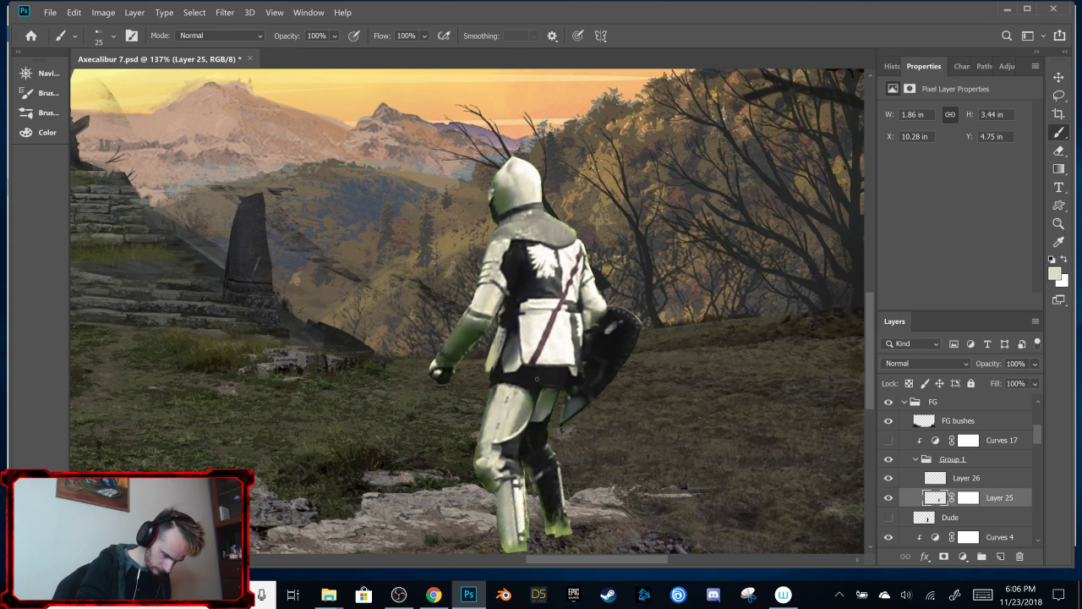
Step: Paint a light stroke on the knight's side and a dark edge along his thigh
alt+click(534, 347)
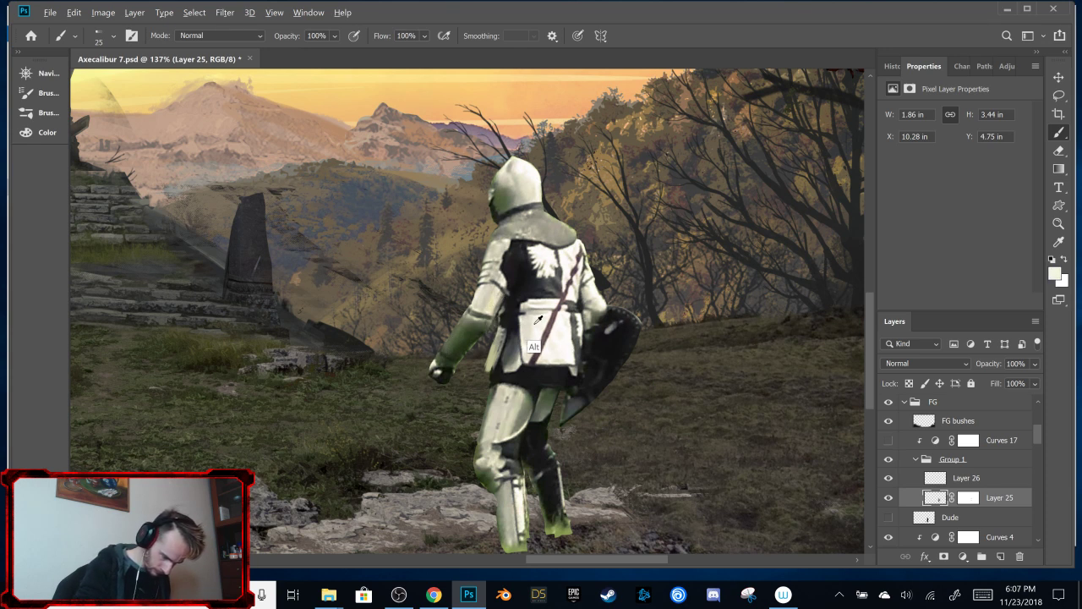
drag(489, 357, 488, 362)
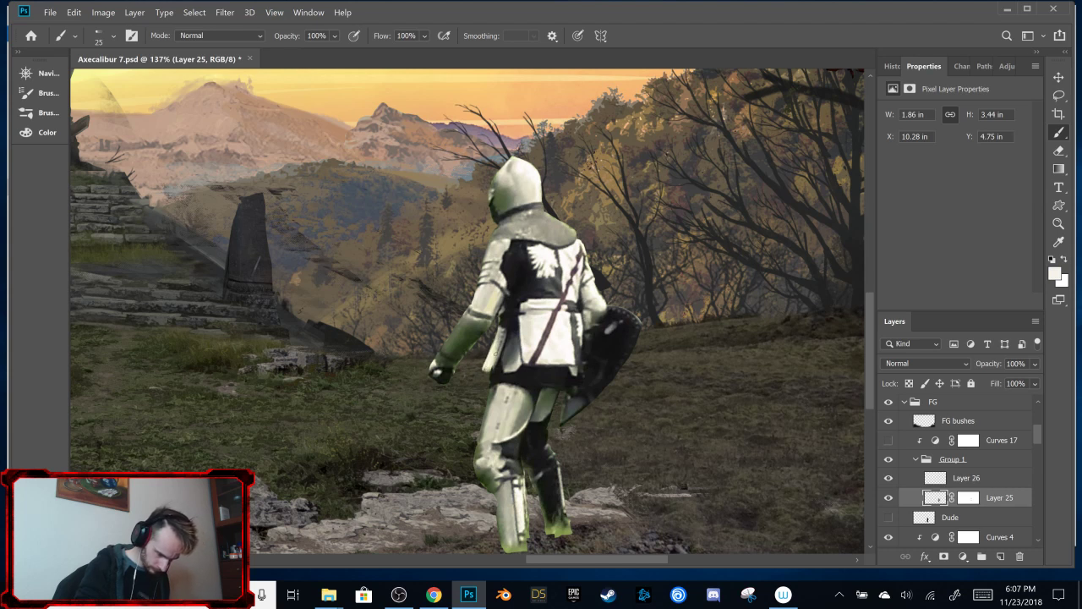
alt+click(504, 332)
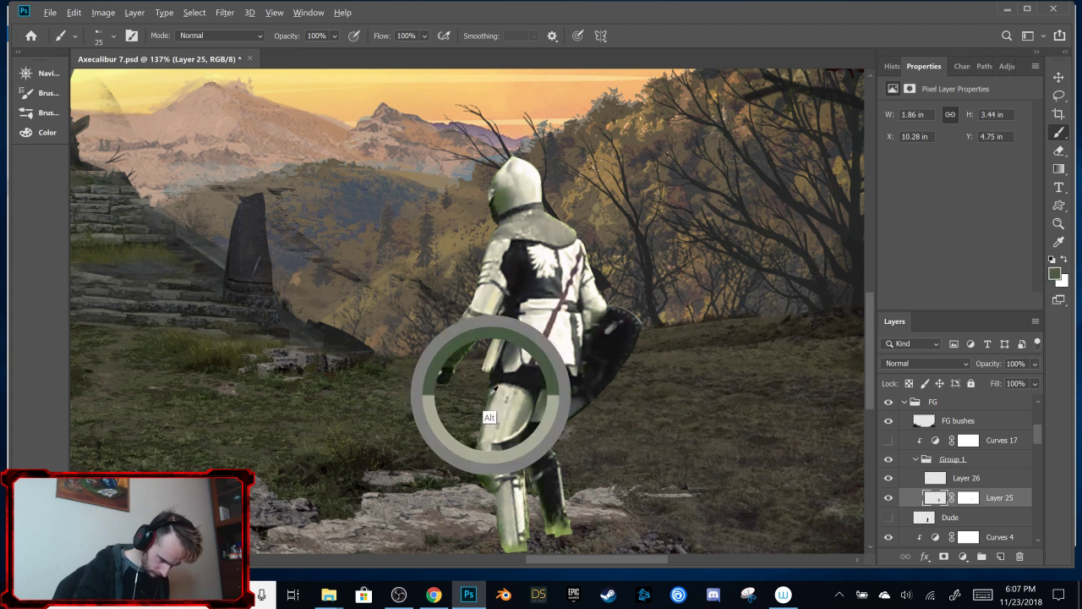
drag(483, 405, 479, 480)
alt+click(478, 485)
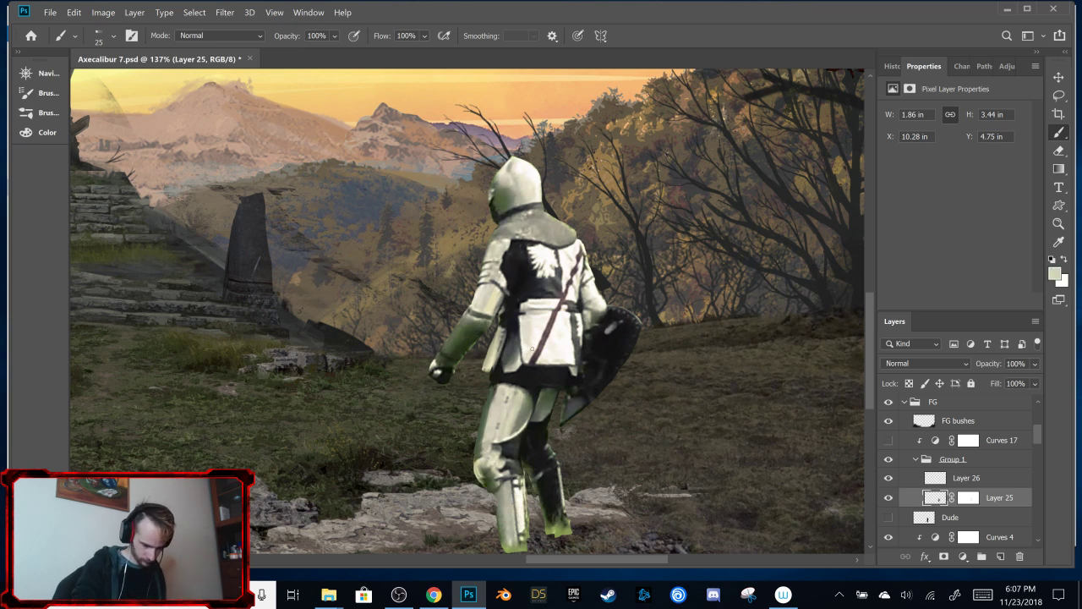
Step: Paint sampled pale and dark tones over the knight's feet and the ground beneath them
scroll(531, 347, down, 1)
scroll(532, 348, down, 6)
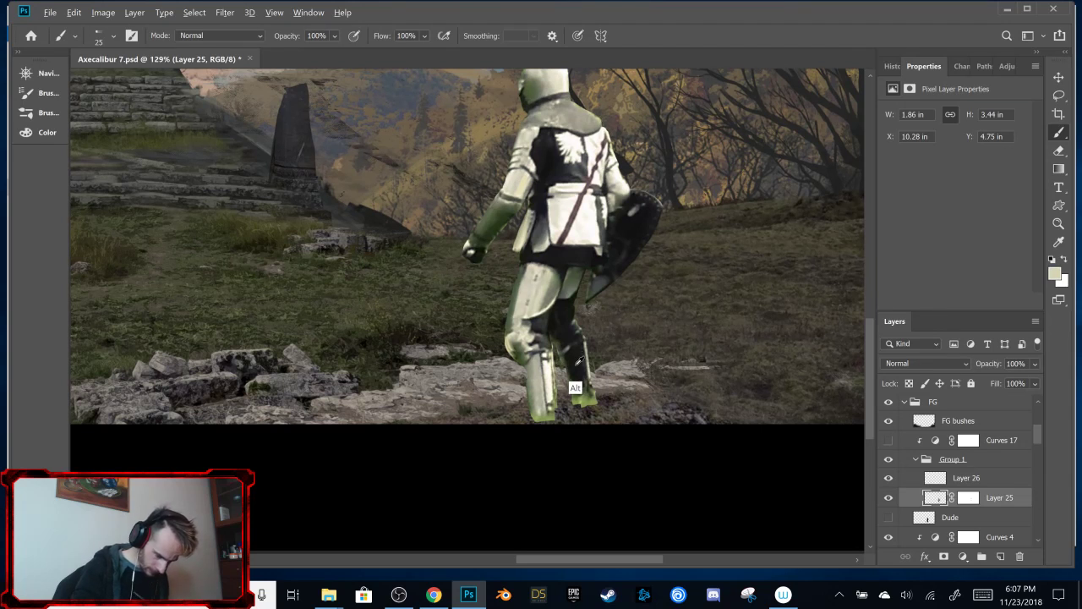
alt+click(536, 417)
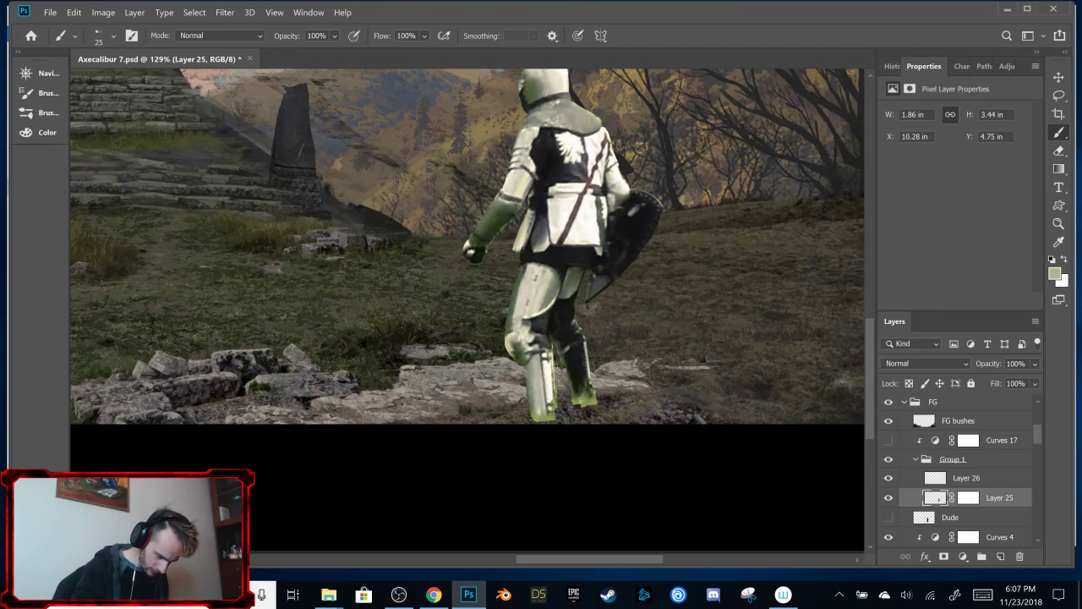
mouse_move(507, 419)
mouse_down()
mouse_move(518, 419)
mouse_move(505, 425)
mouse_up()
alt+click(550, 406)
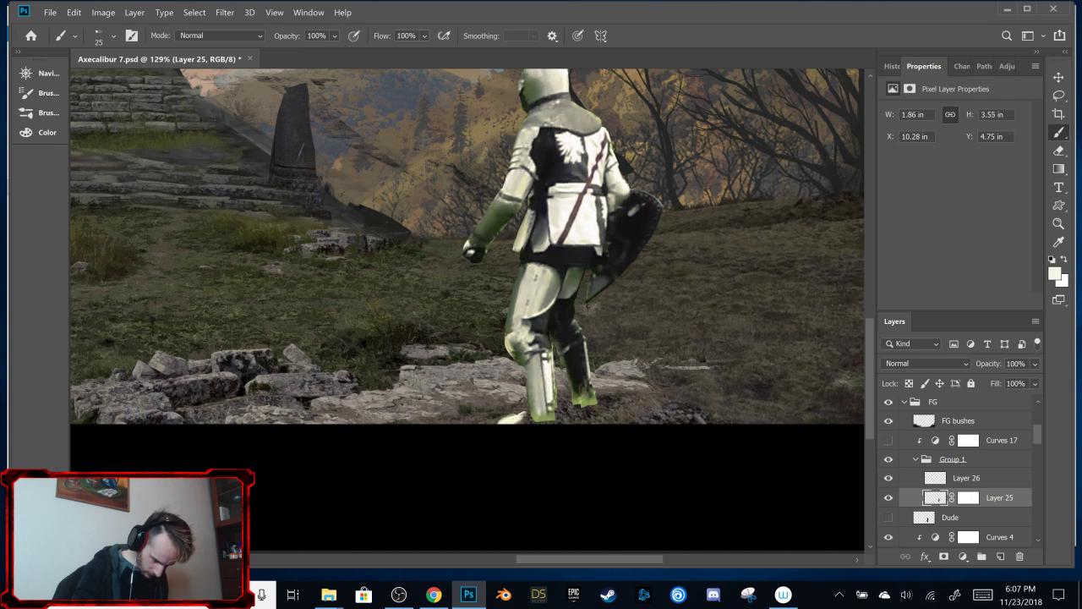
alt+click(577, 372)
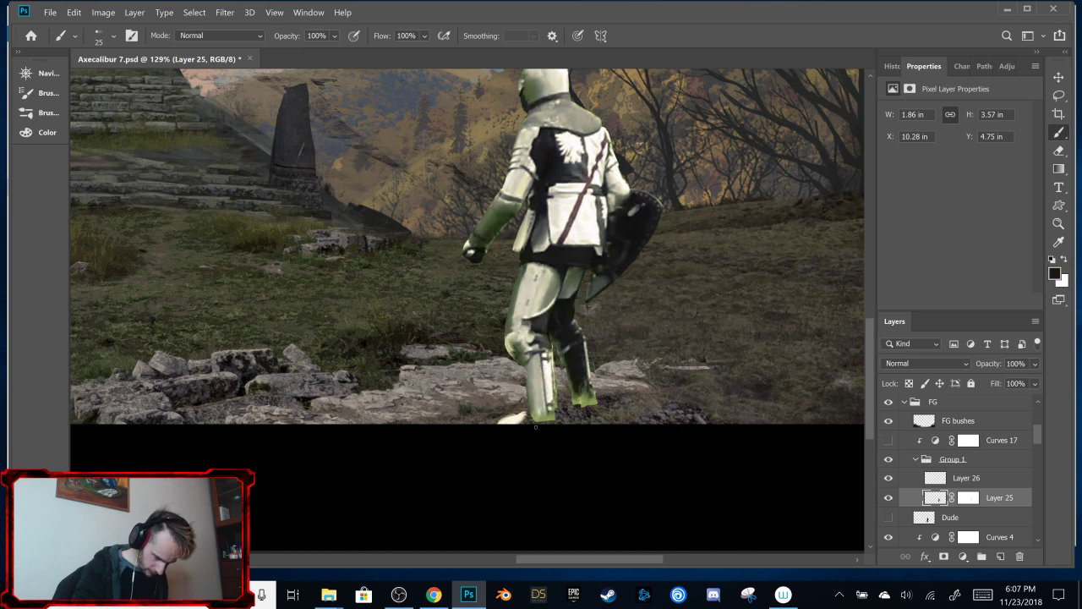
drag(524, 420, 504, 430)
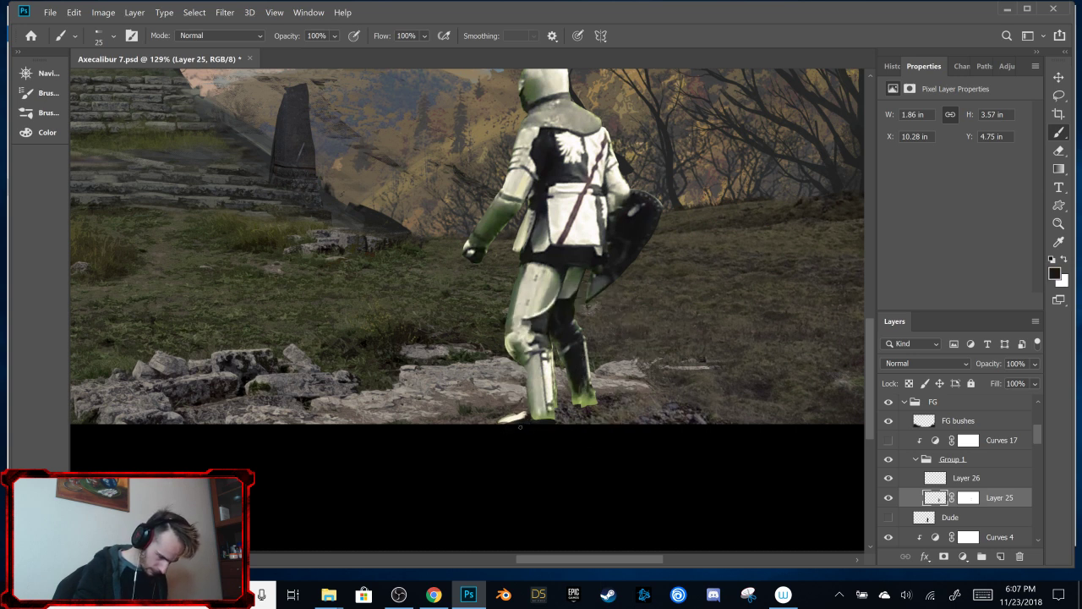
alt+click(539, 414)
drag(506, 419, 526, 419)
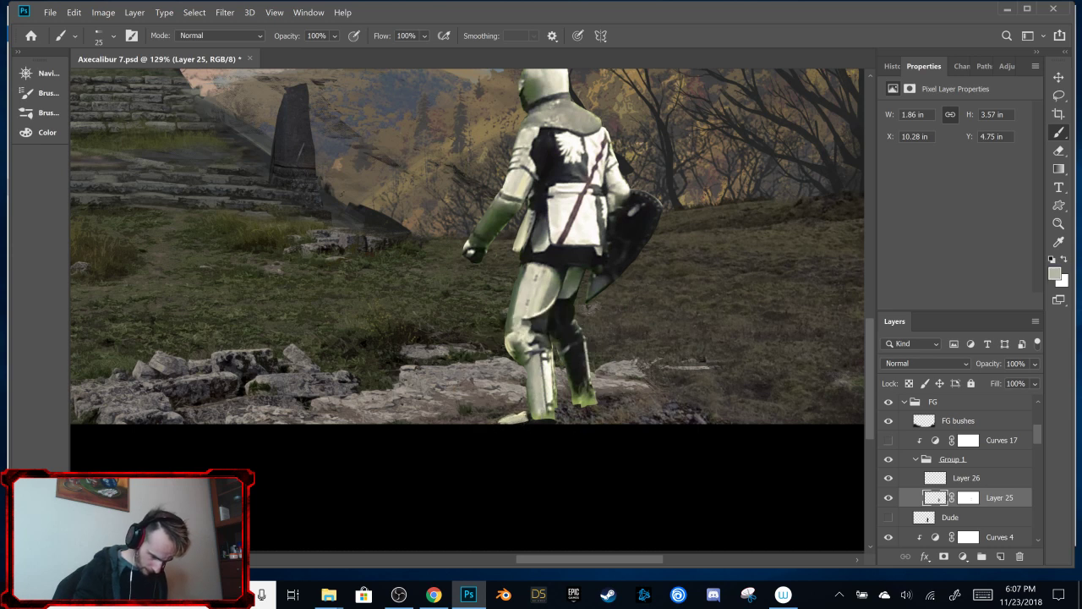
Step: Darken the bottom of the knight's boot and his lower leg with sampled near-black tones
alt+click(551, 404)
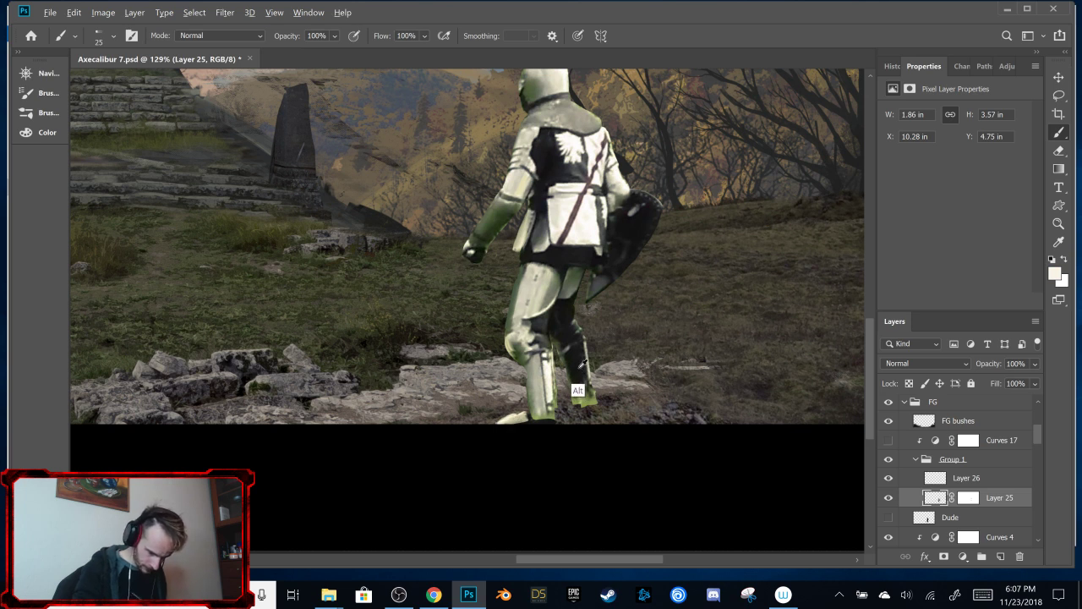
alt+click(578, 390)
drag(580, 404, 584, 404)
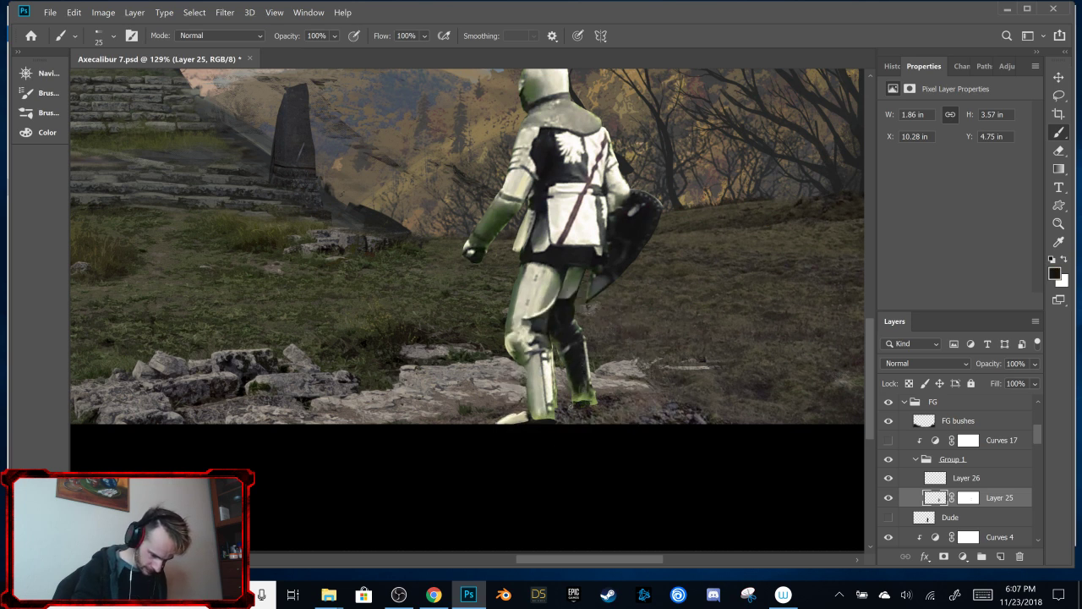
alt+click(536, 404)
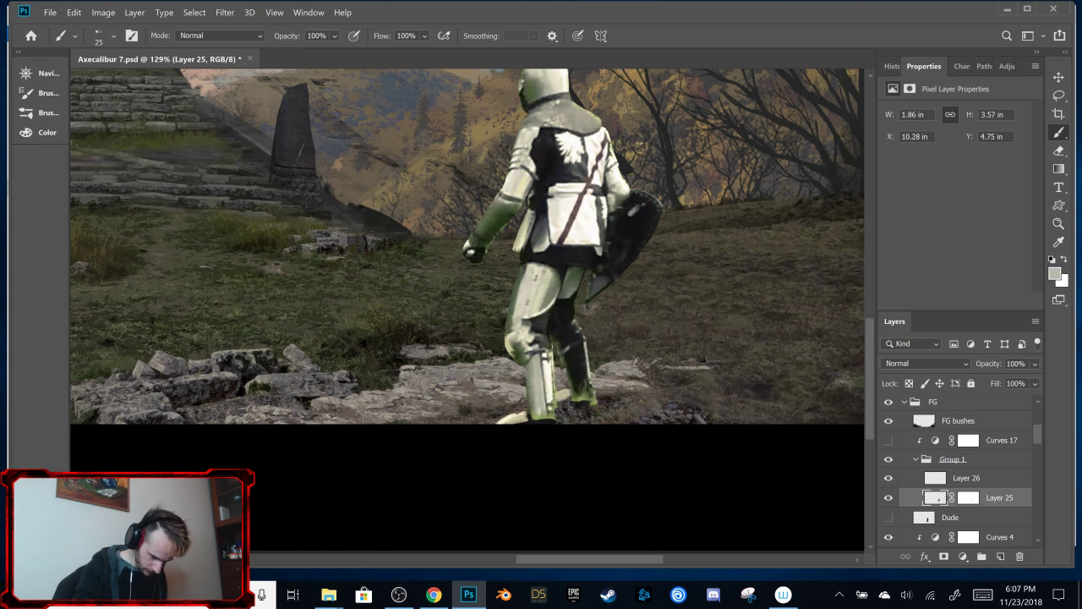
alt+click(551, 381)
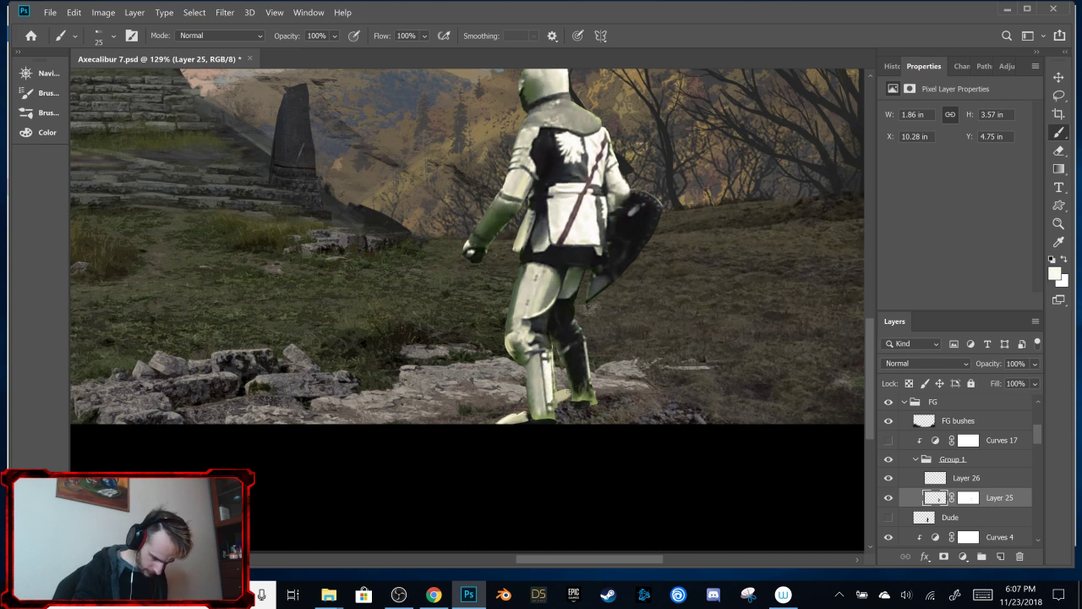
alt+click(589, 367)
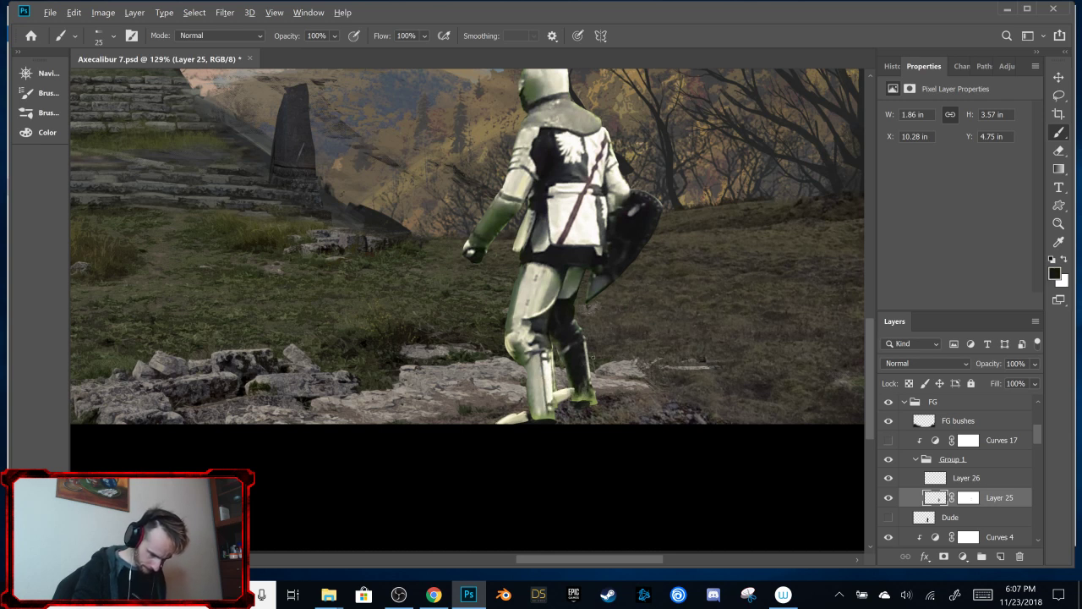
drag(573, 398, 577, 405)
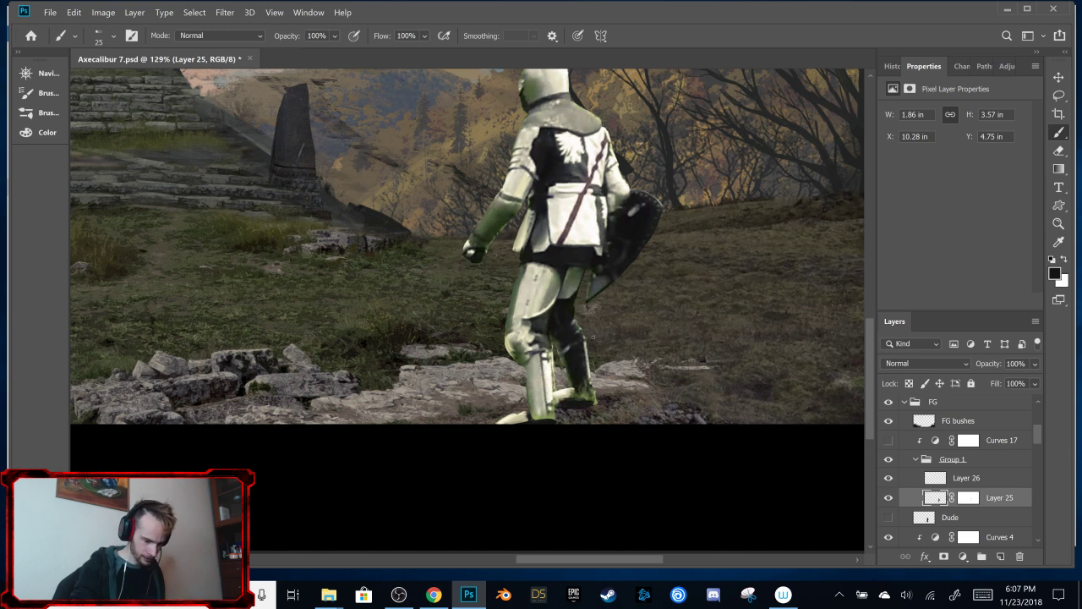
key(ctrl+0)
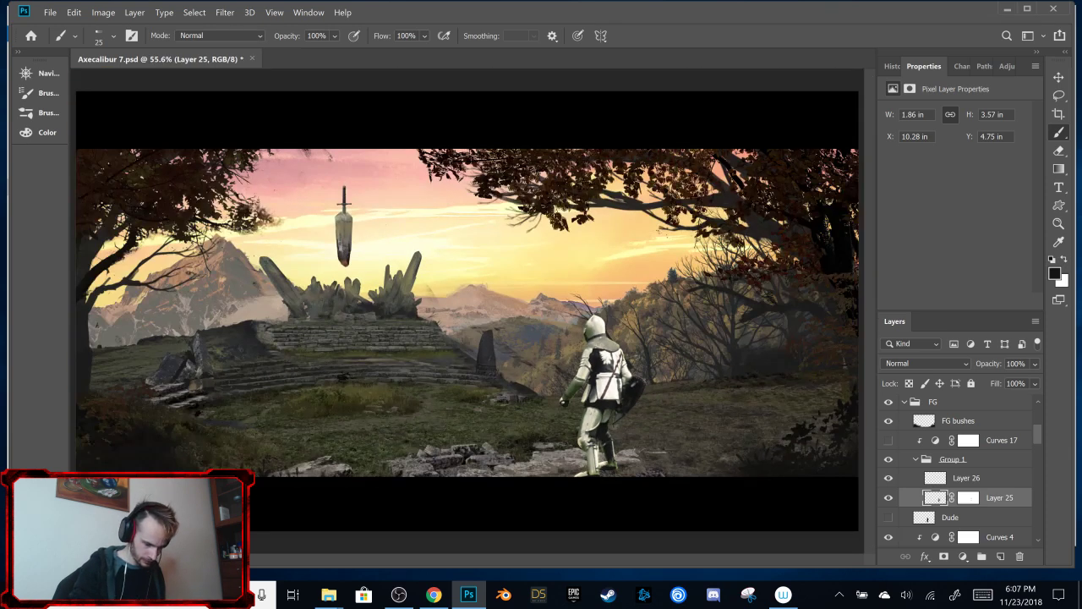
scroll(467, 310, up, 3)
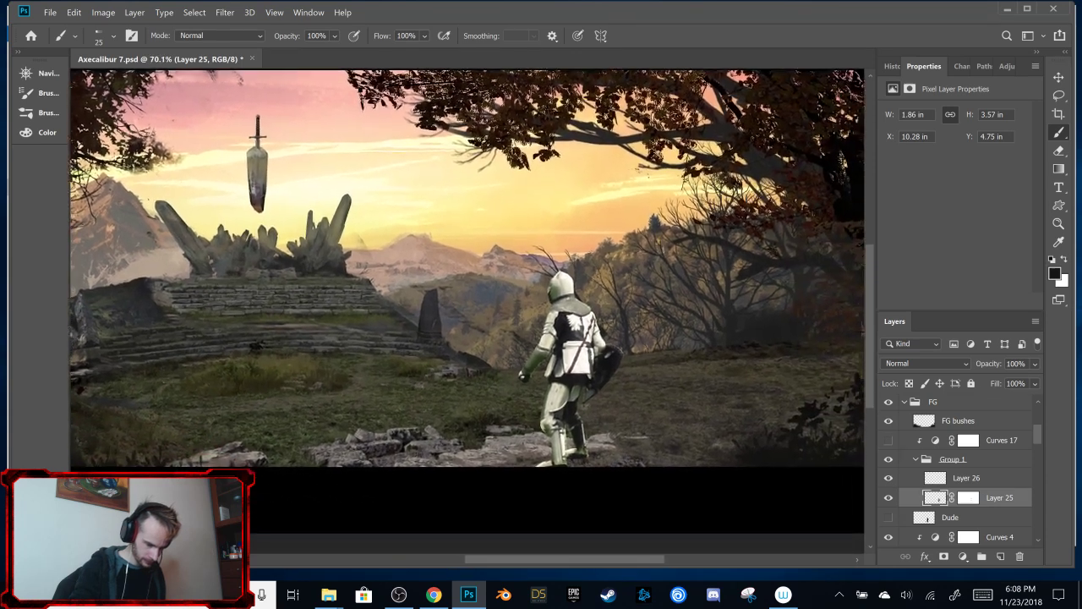
click(888, 439)
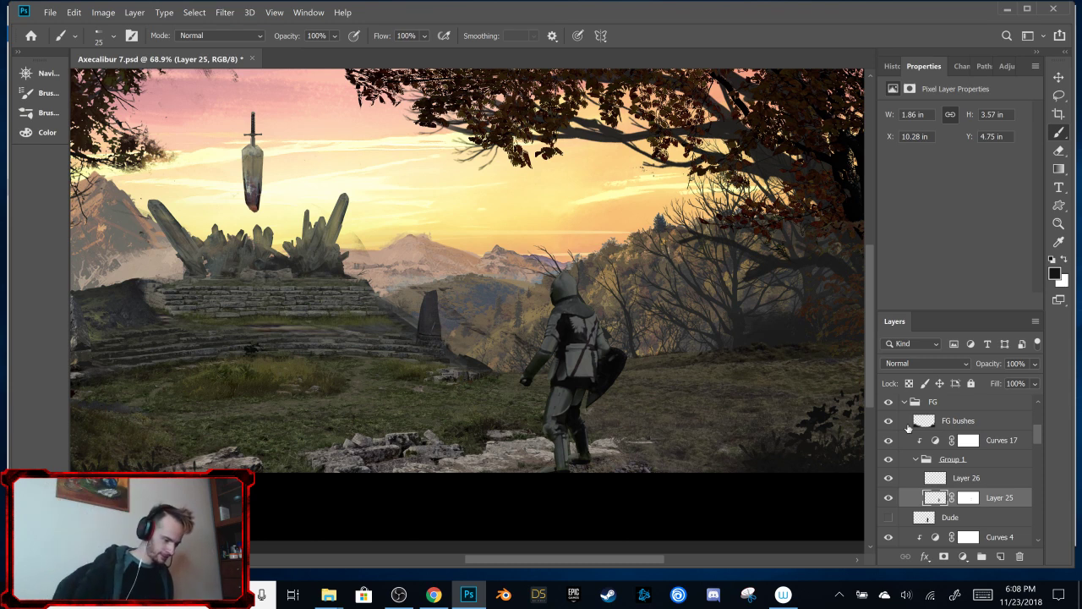
key(ctrl+minus)
key(ctrl+plus)
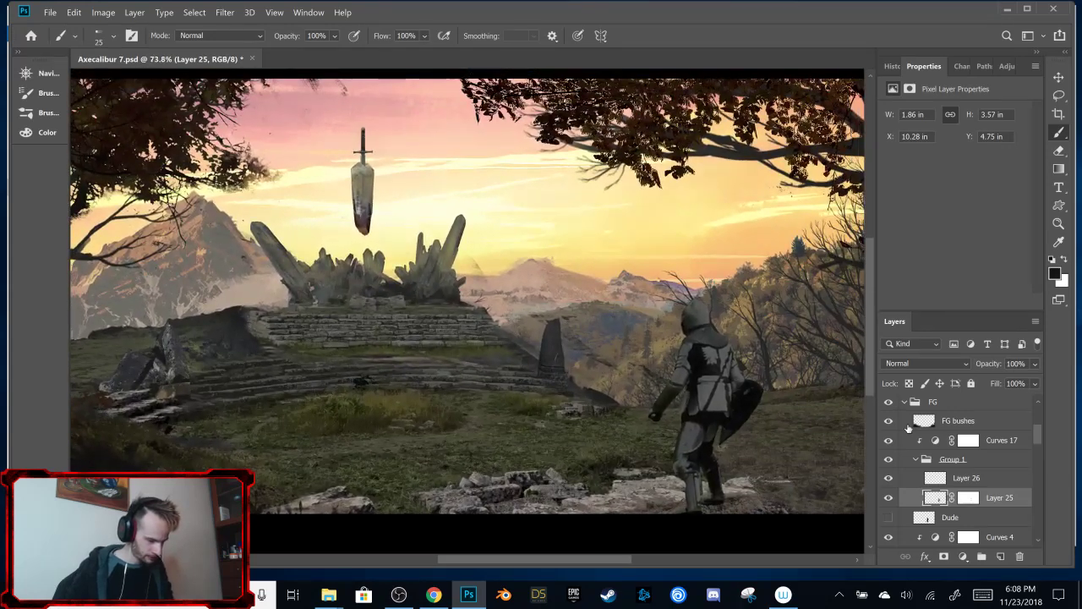
scroll(467, 309, up, 3)
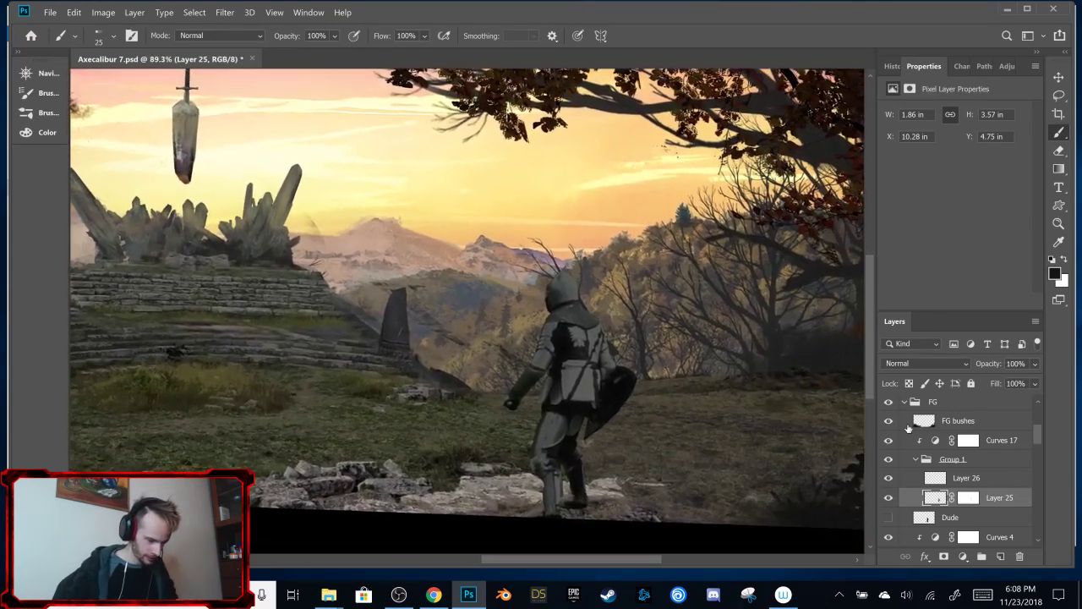
scroll(467, 309, down, 2)
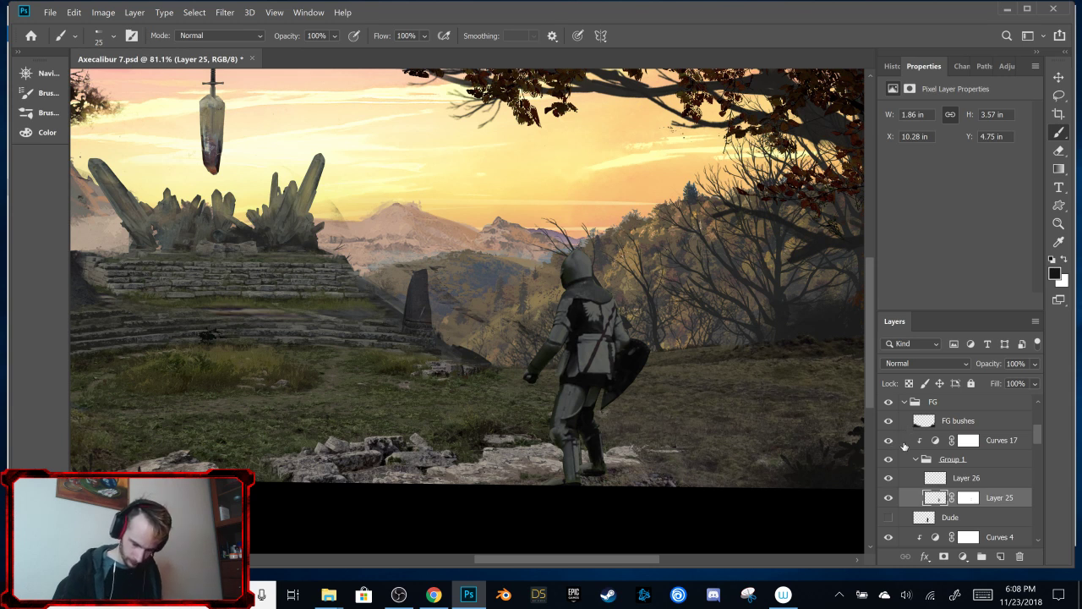
click(888, 440)
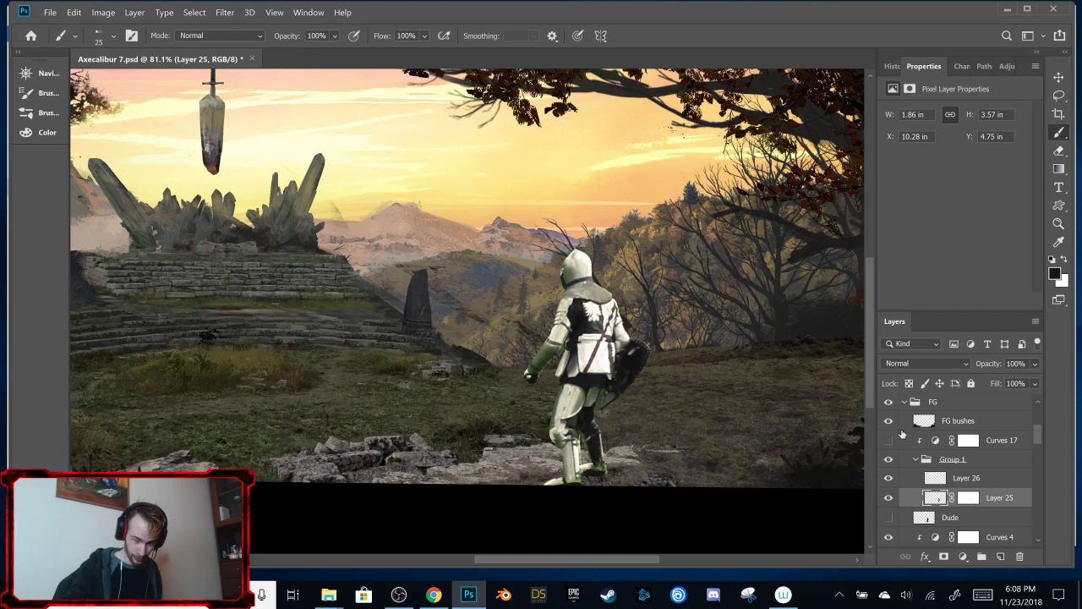
Step: Check Layers 26 and 25 by toggling their visibility, then make Layer 26 active
scroll(903, 433, up, 5)
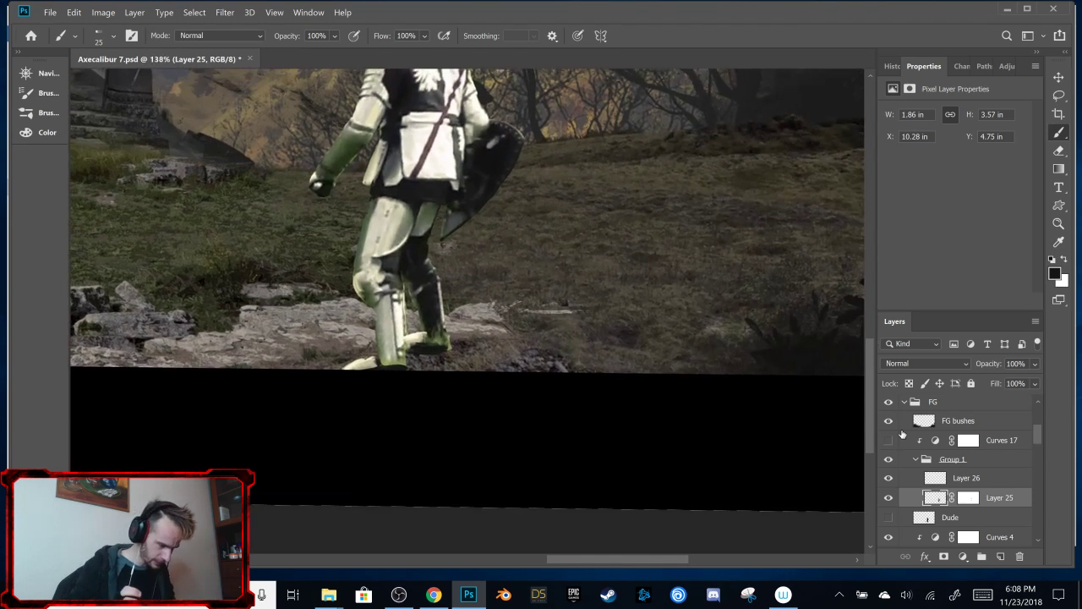
scroll(903, 433, up, 4)
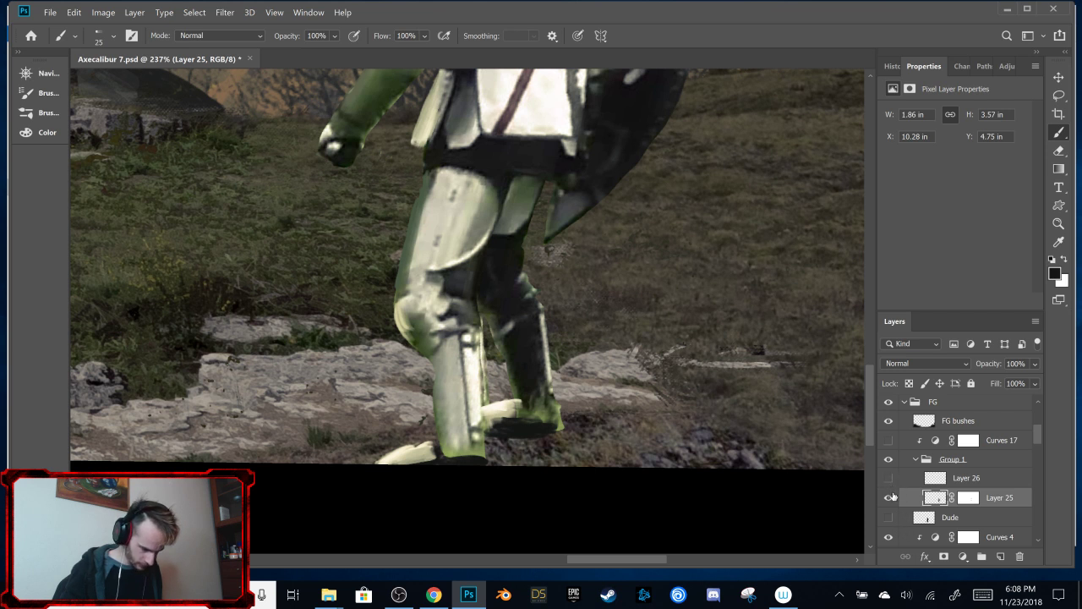
click(895, 478)
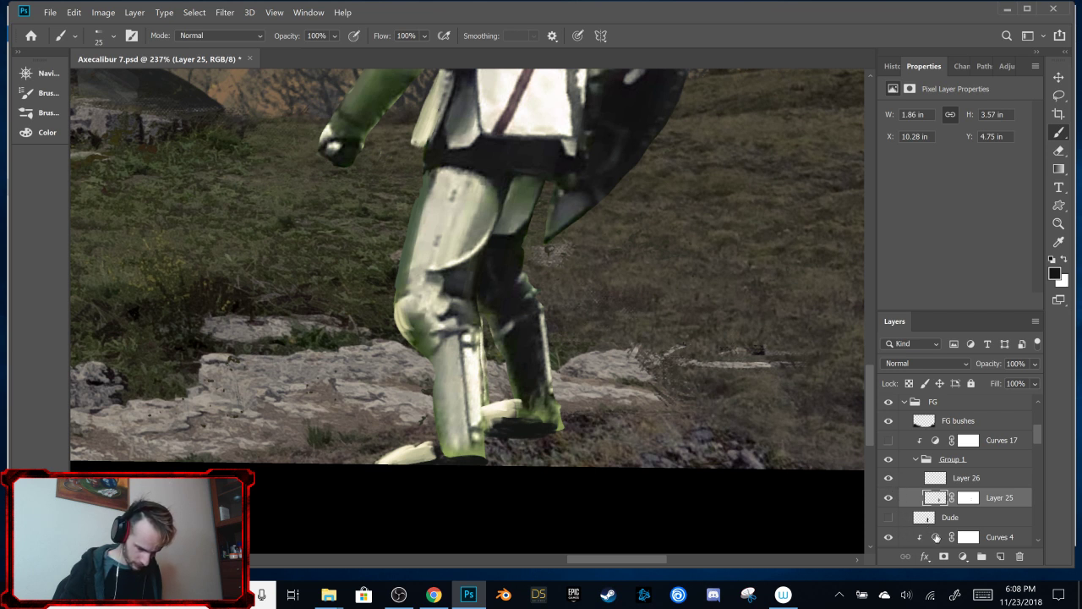
click(888, 498)
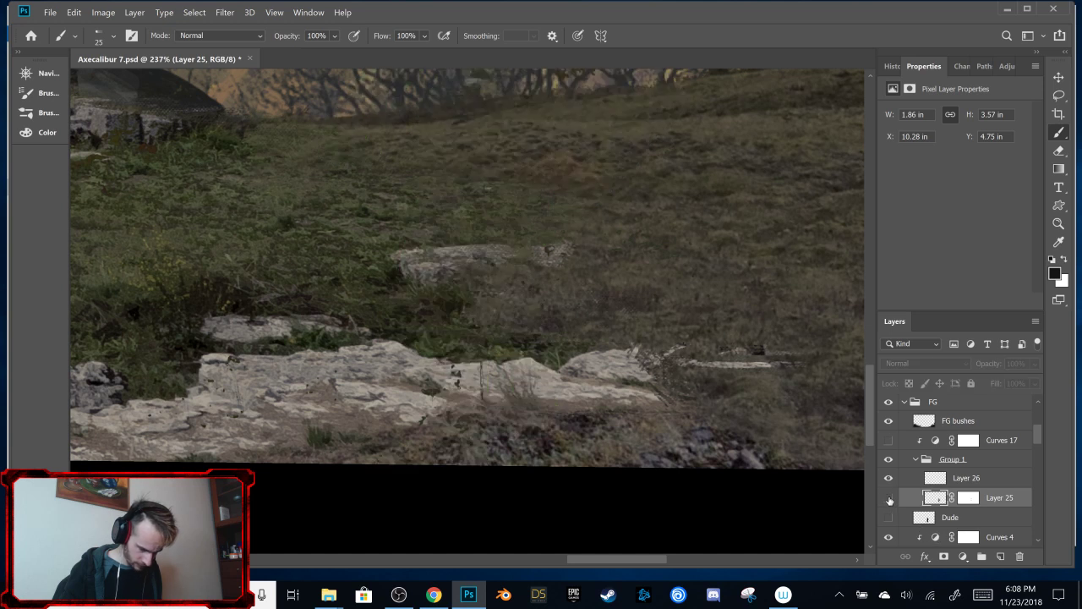
click(888, 498)
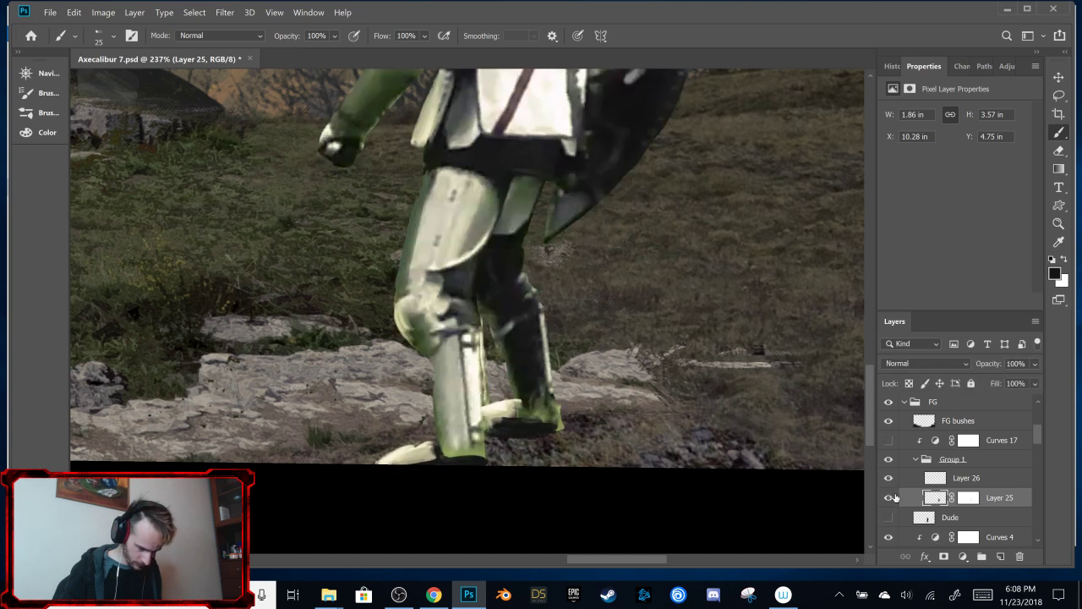
click(1006, 479)
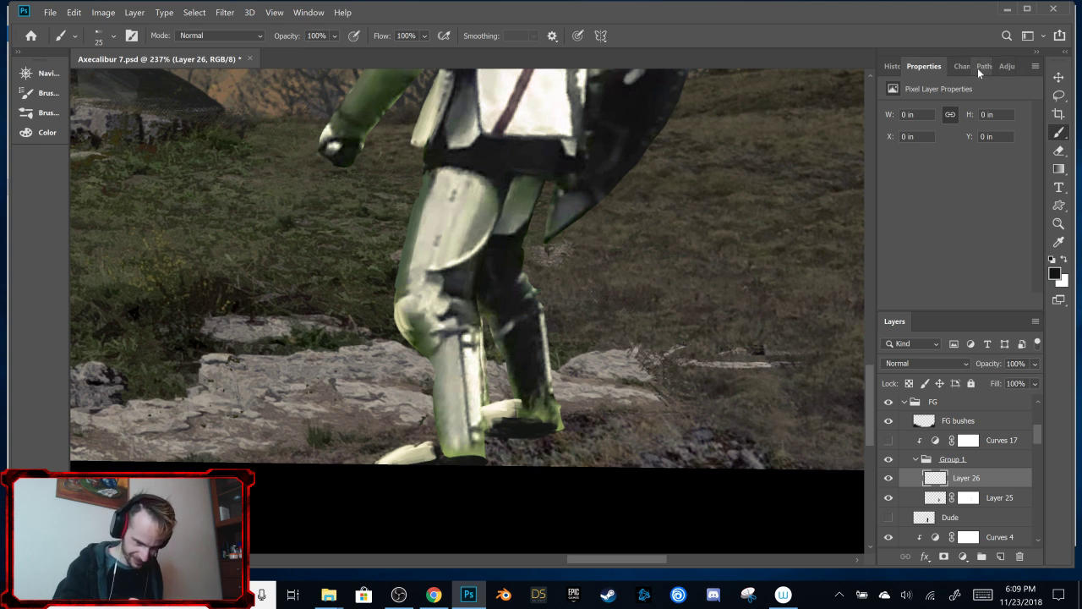
Step: Review the History states back to the earliest brush stroke, then restore all strokes
click(892, 66)
drag(1039, 253, 1044, 91)
click(971, 106)
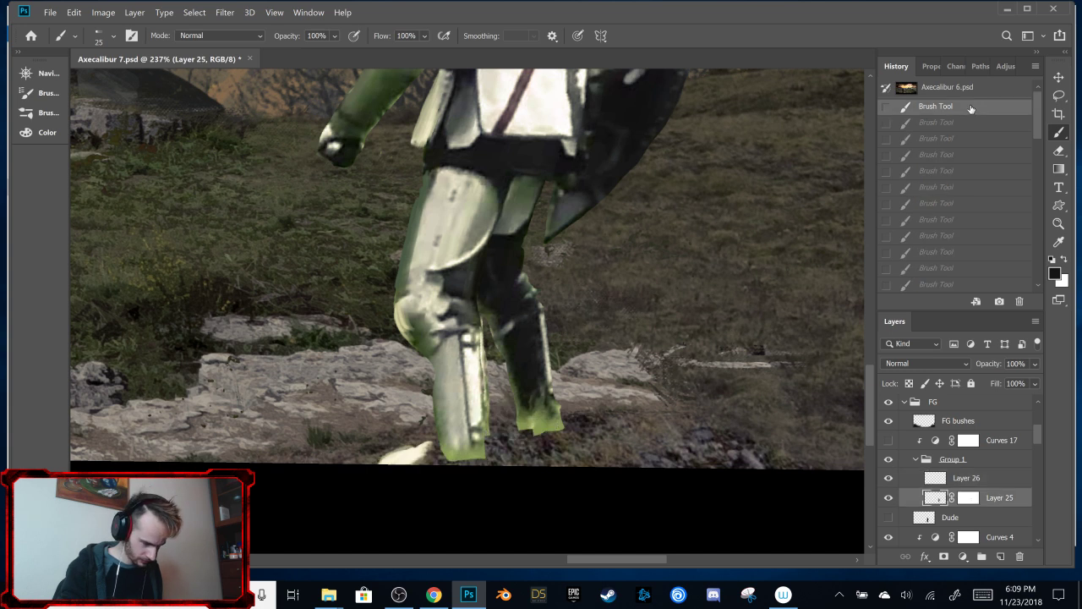
drag(1039, 127, 1037, 307)
click(997, 284)
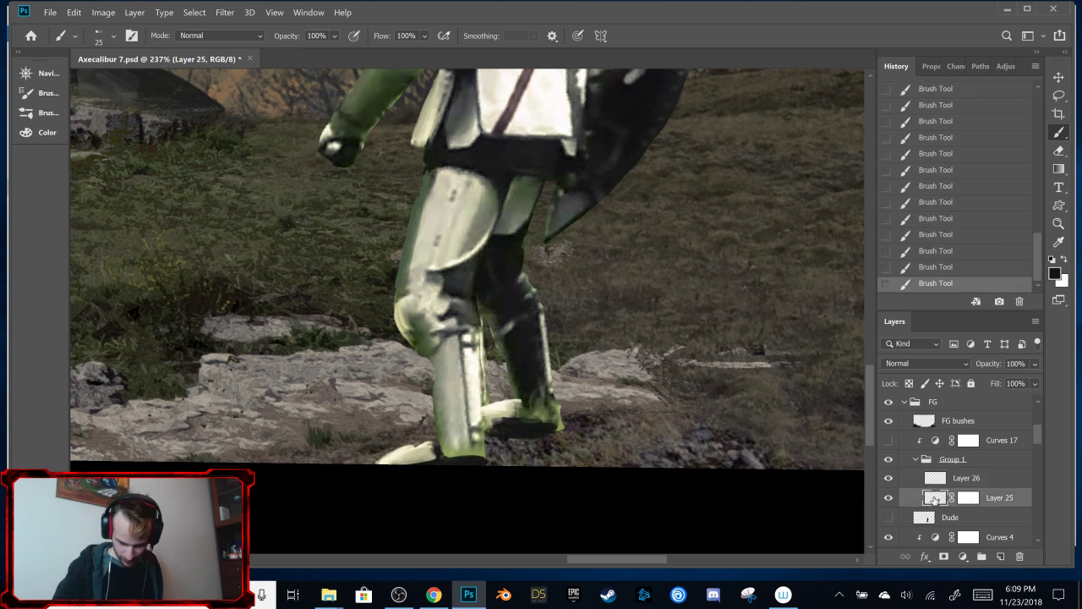
click(977, 478)
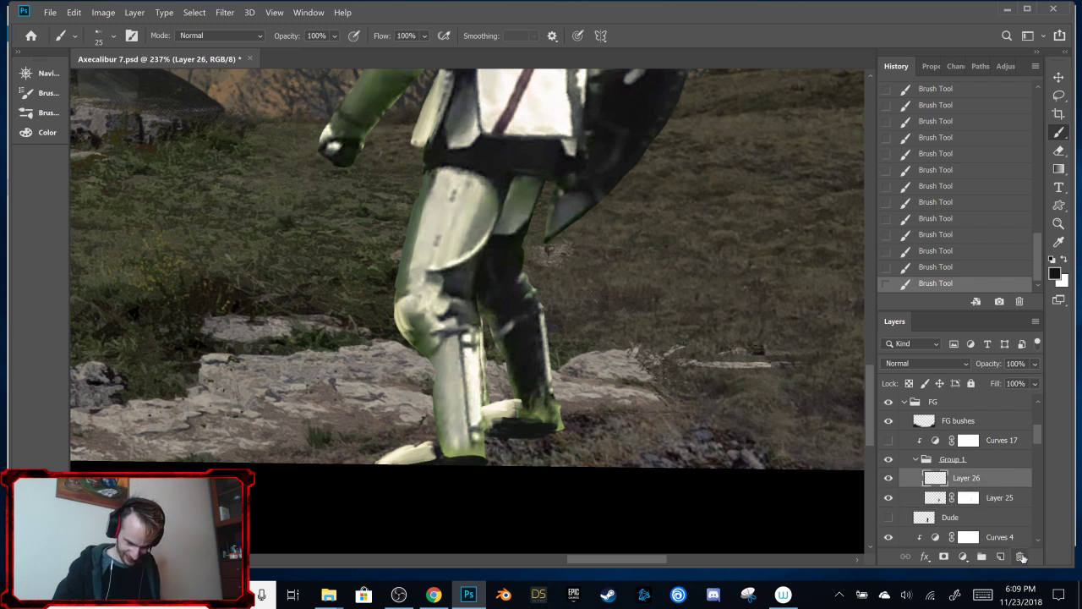
Step: Sample a light armour grey, rename Layer 26 to 'Paint over', and bring up YouTube
alt+click(432, 214)
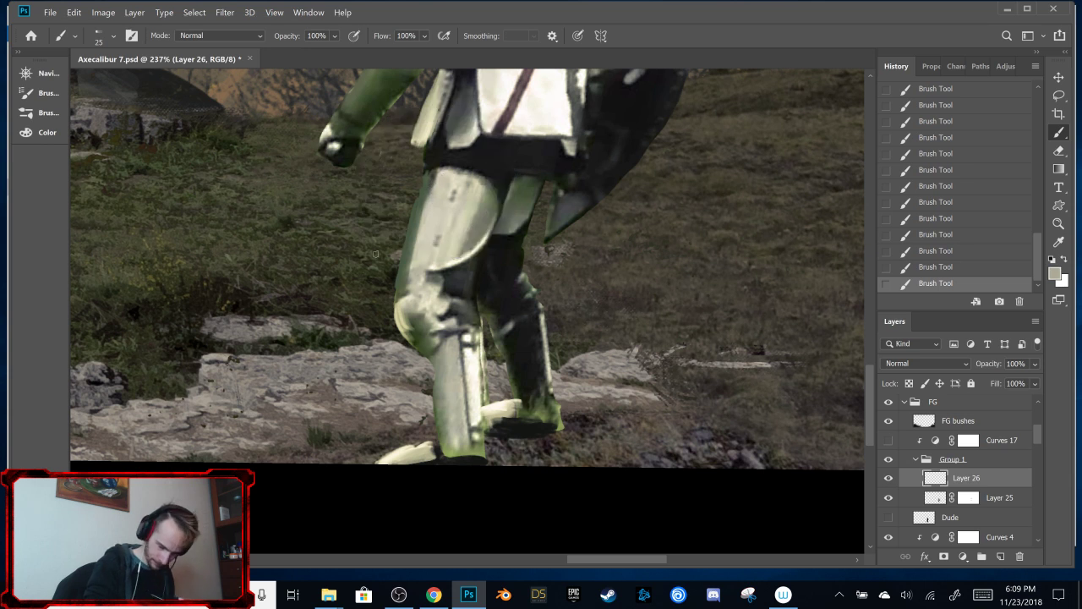
double_click(966, 478)
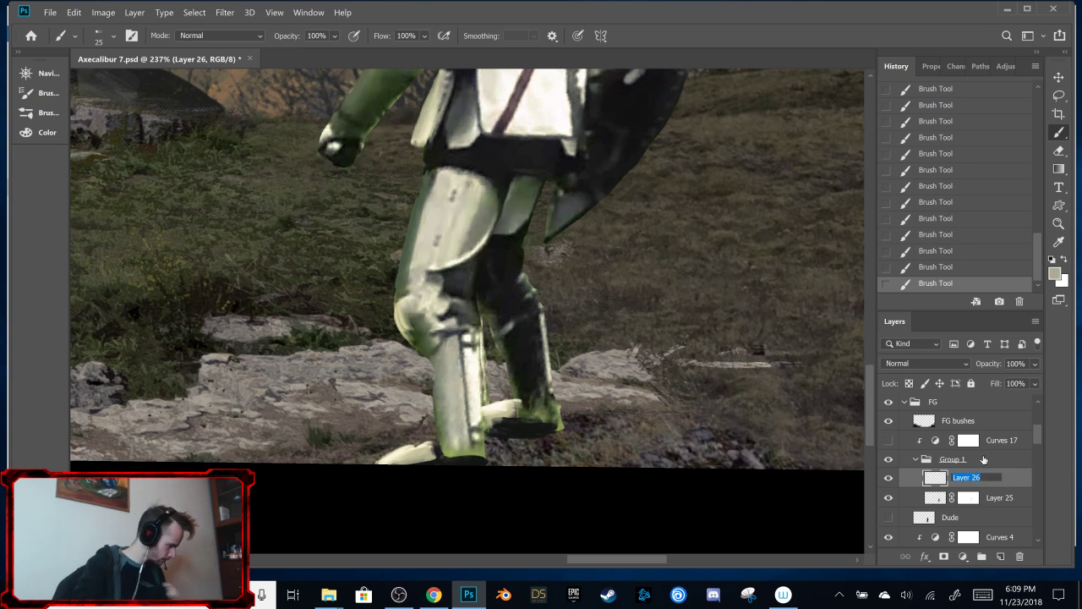
text(P)
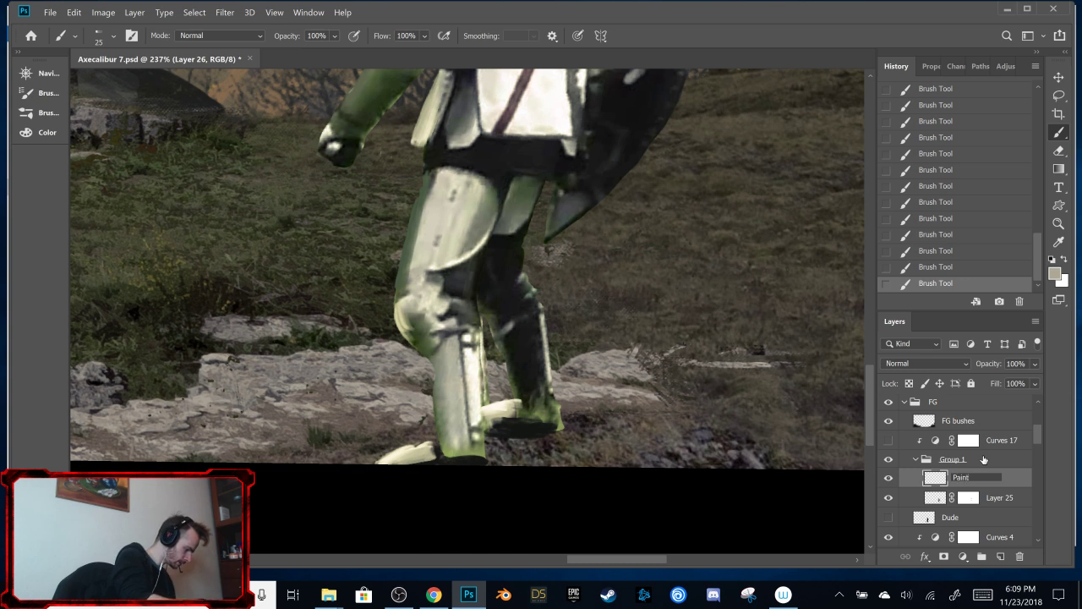
text(aint)
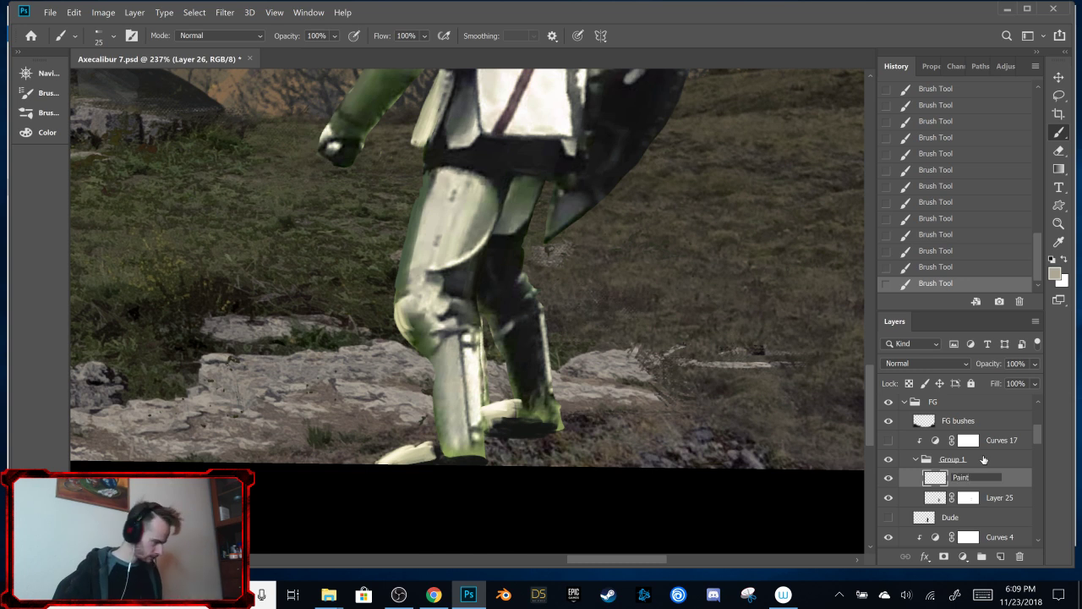
text( o)
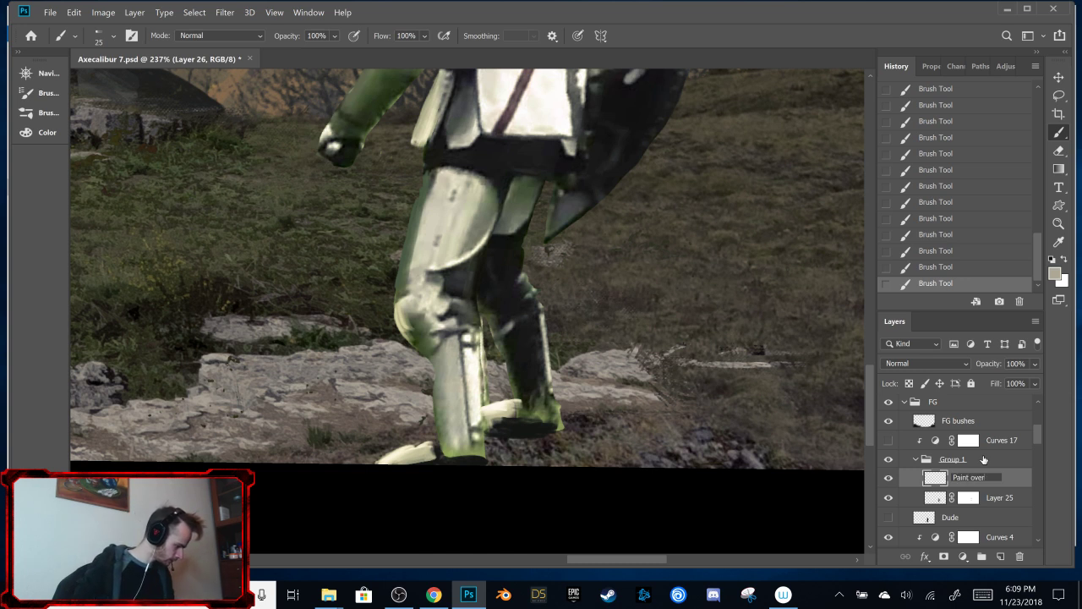
text(ver)
key(Return)
click(432, 594)
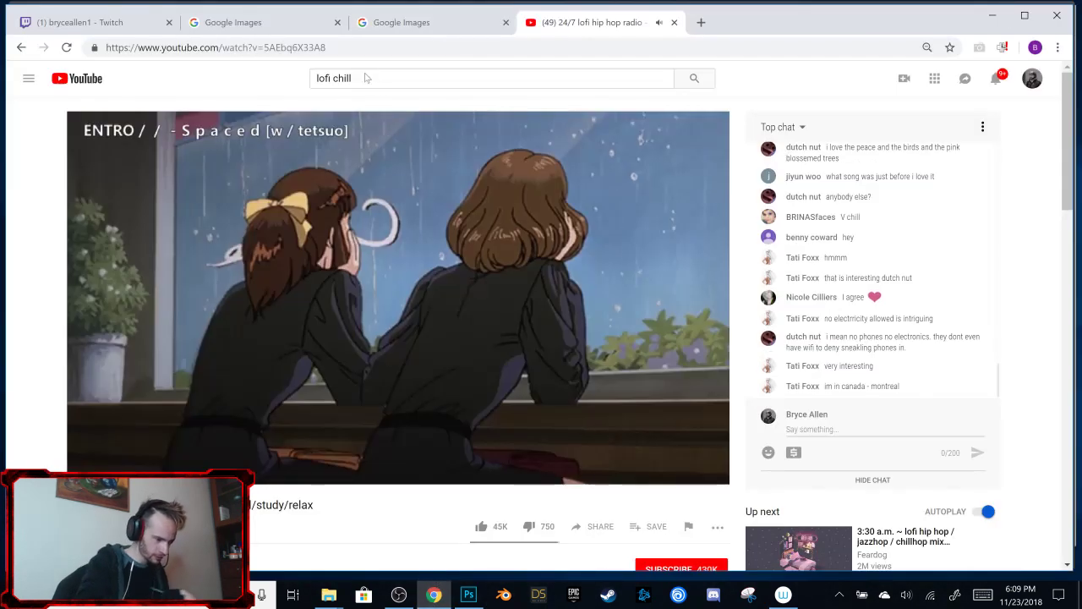
Step: Replace the old lofi search with a 'synthwave chill' YouTube search
click(367, 77)
key(BackSpace)
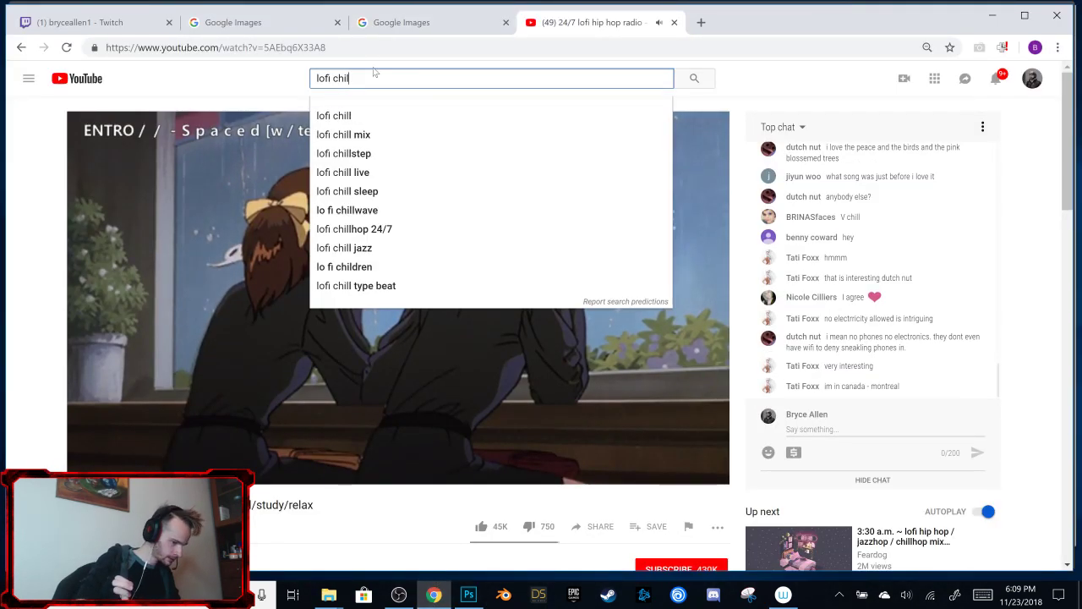
key(BackSpace)
key(BackSpace)
key(BackSpace)
key(BackSpace)
key(BackSpace)
key(BackSpace)
key(BackSpace)
key(BackSpace)
key(BackSpace)
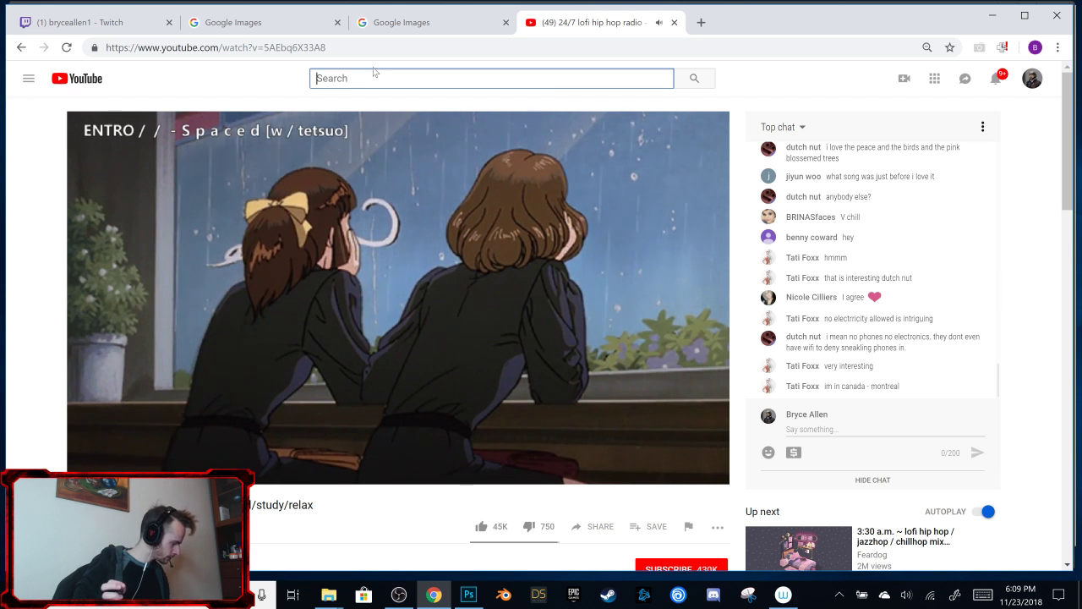
text(synth w)
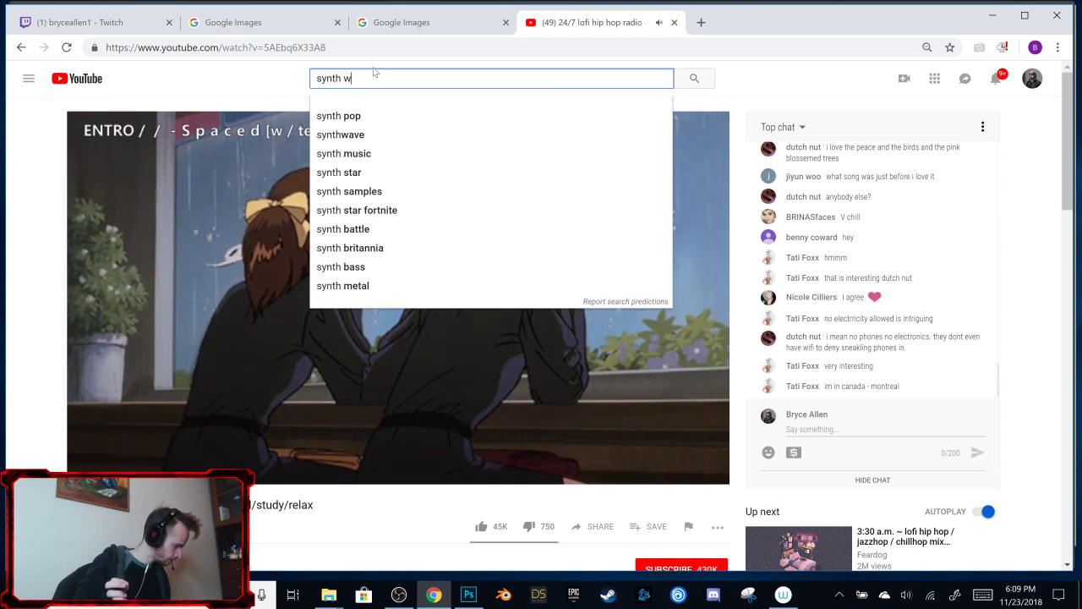
text(a)
click(375, 114)
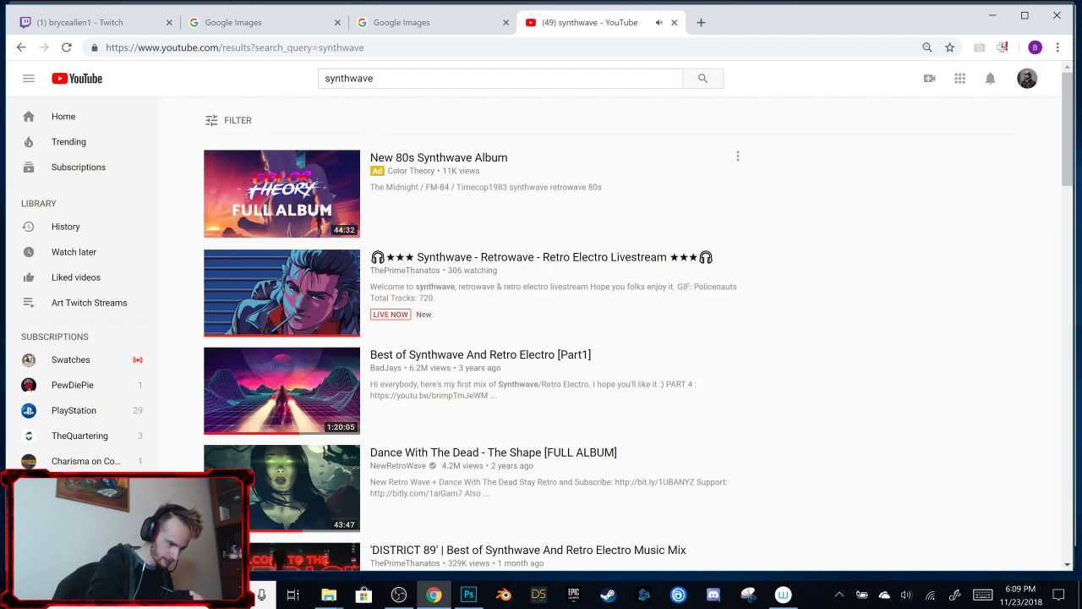
click(374, 78)
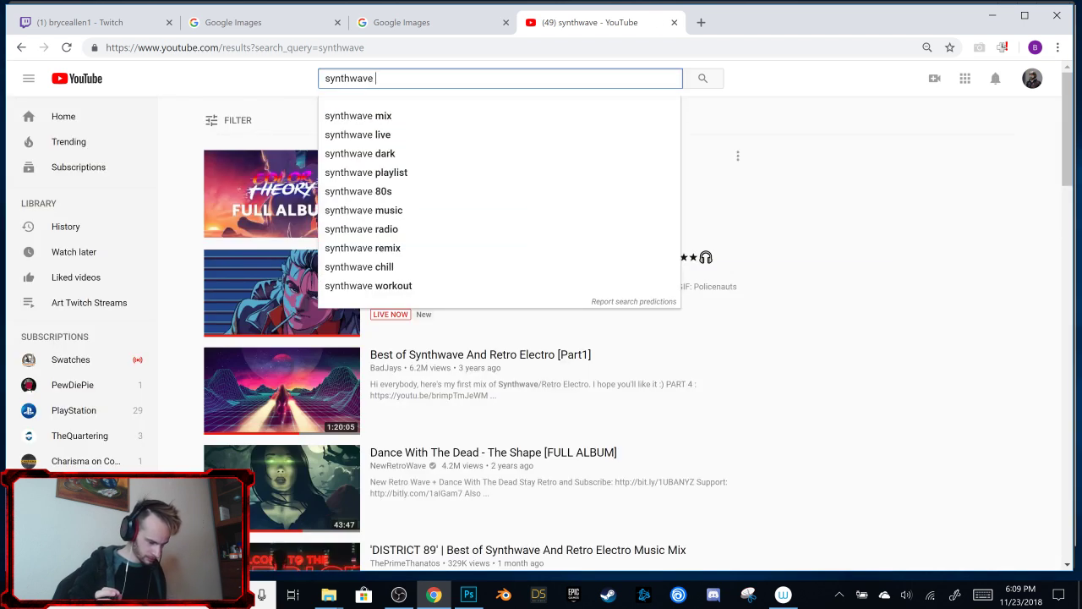
text(chill)
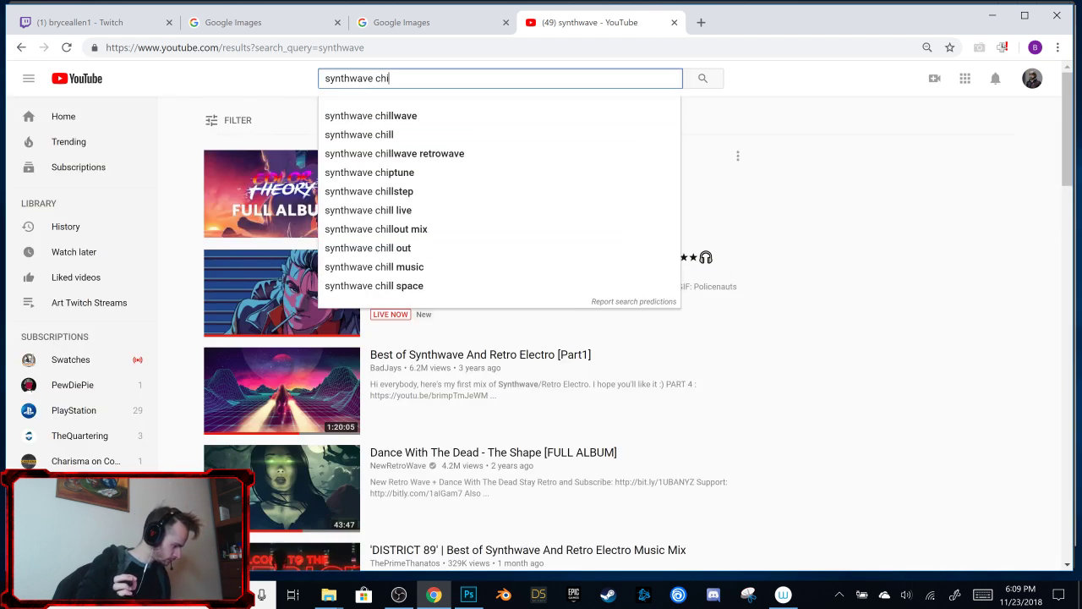
key(Return)
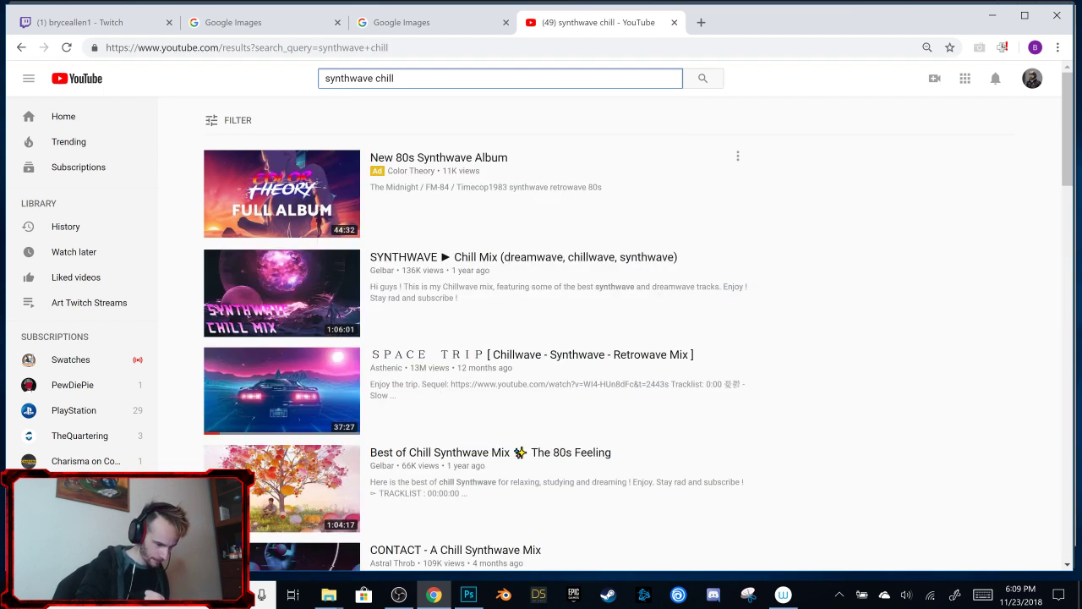
Step: Play the SYNTHWAVE Chill Mix, skip its ad, and minimize the browser
click(548, 268)
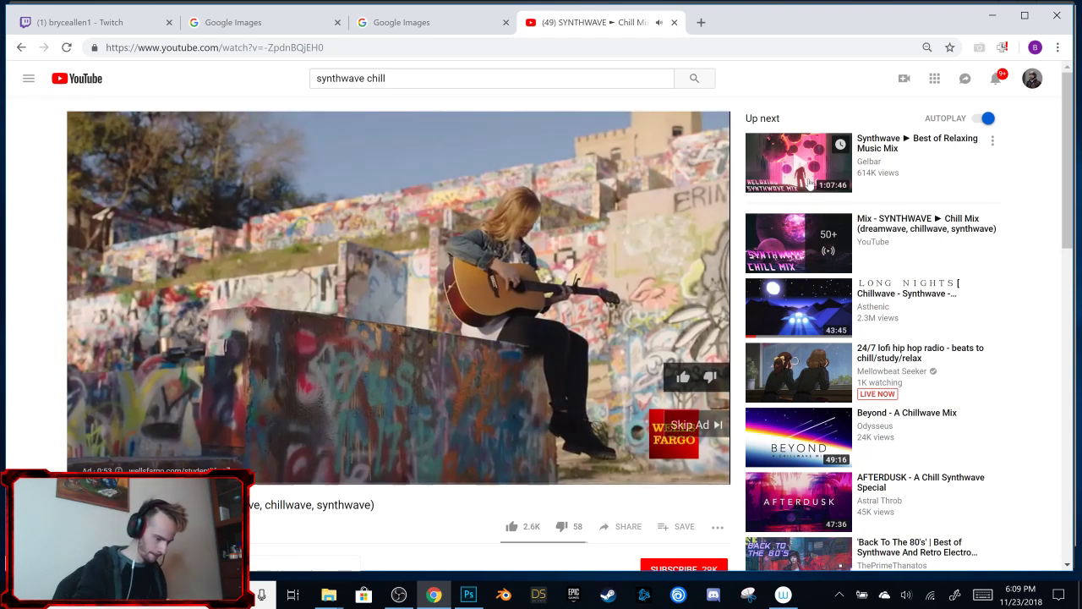
click(705, 424)
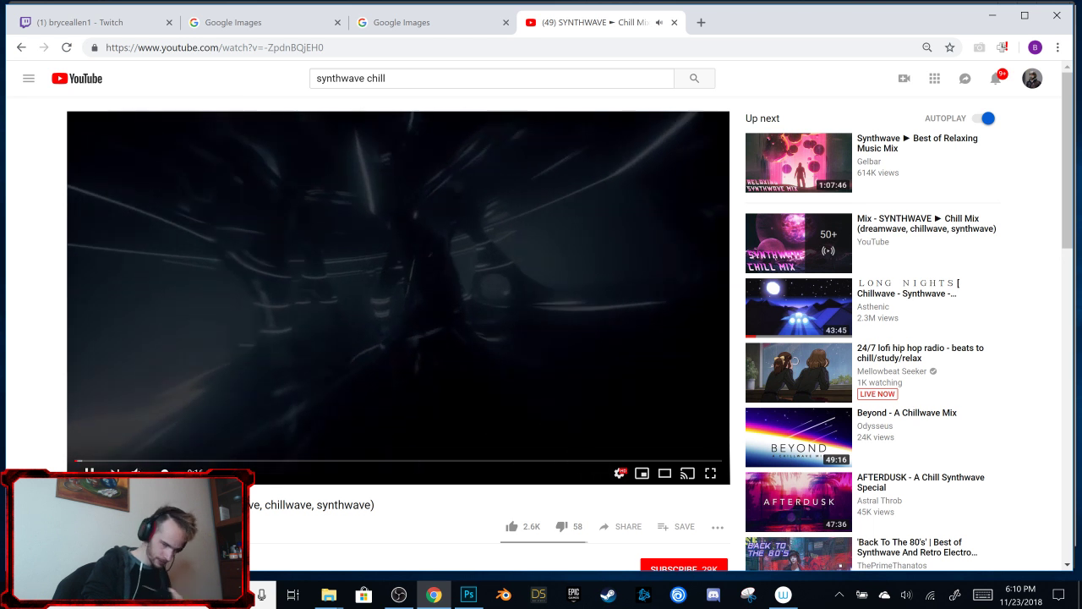
click(996, 14)
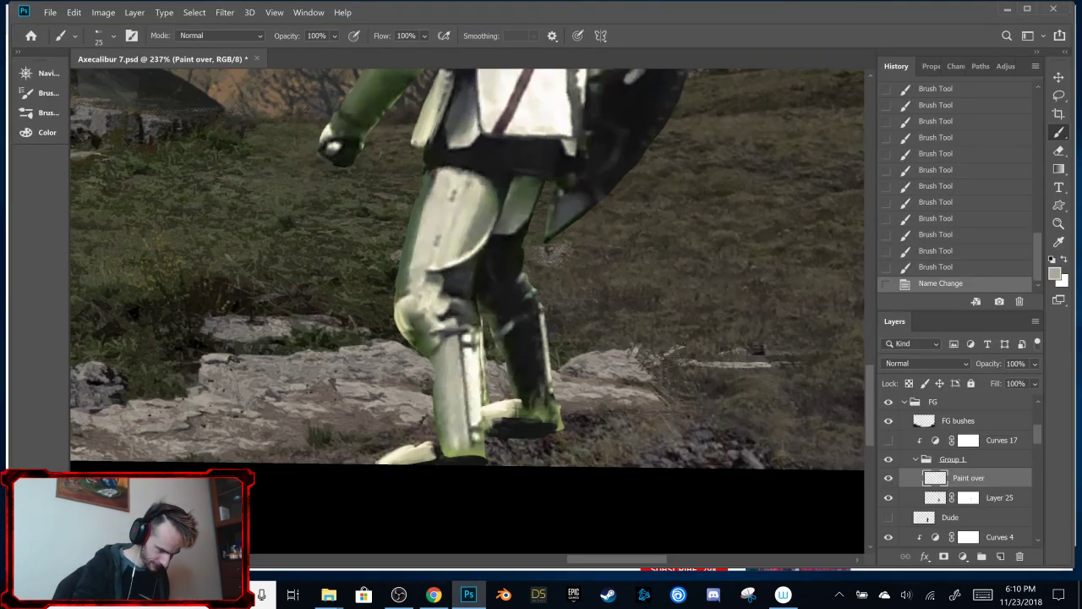
Step: Set the brush to 12 px and paint light strokes along the knight's thigh edge
key(alt)
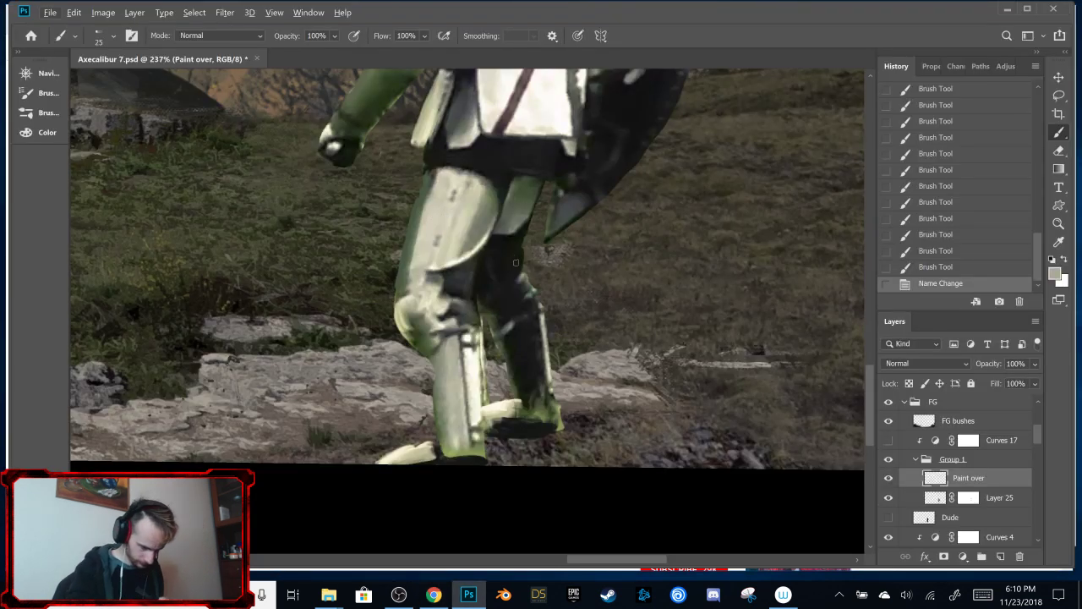
mouse_move(425, 209)
mouse_down()
mouse_move(428, 191)
mouse_move(404, 292)
mouse_up()
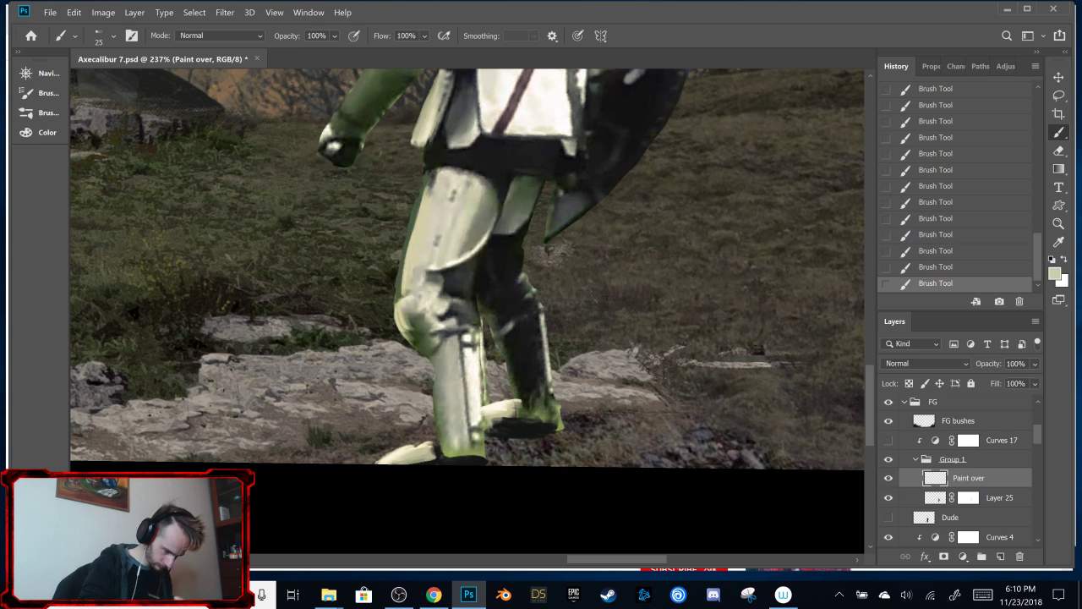
right_click(460, 208)
click(607, 210)
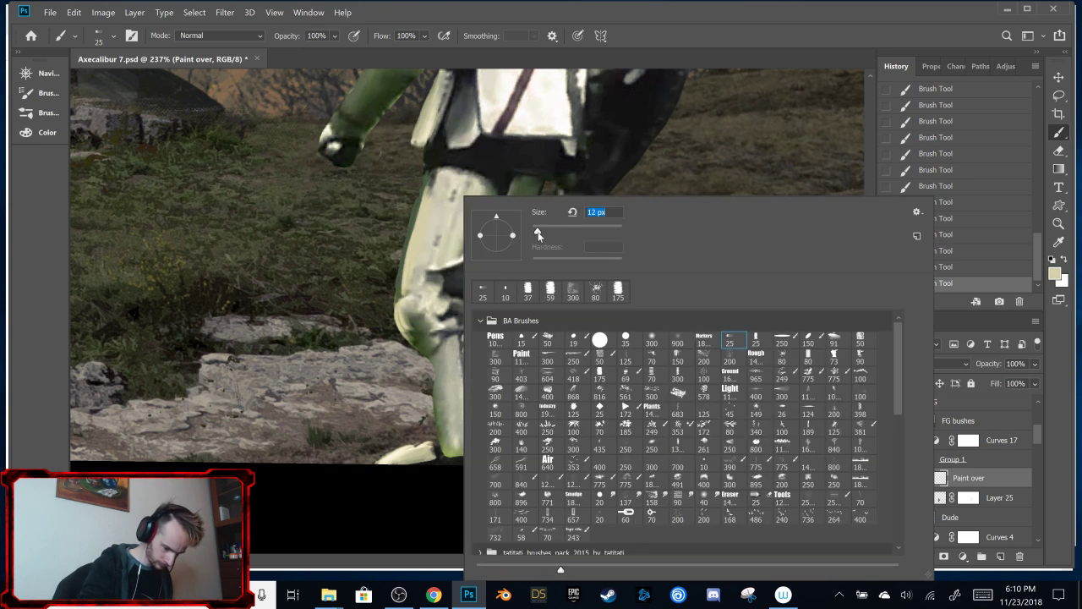
text(12)
key(Return)
drag(413, 250, 420, 189)
drag(406, 274, 418, 193)
alt+click(476, 246)
Step: Resample armour colours and brighten the left edges of the thigh and shin
alt+click(462, 279)
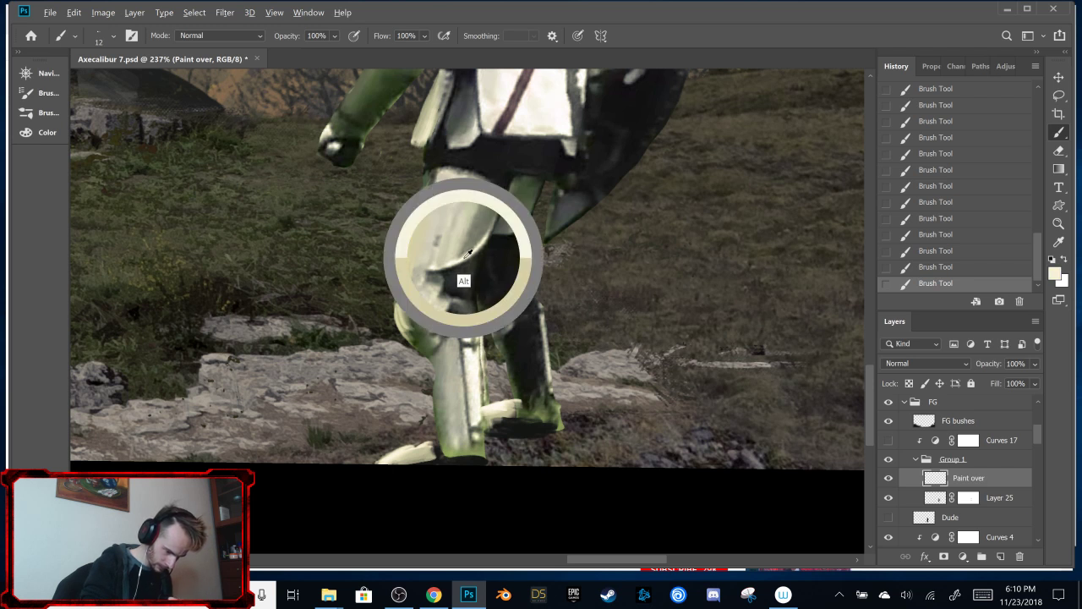
drag(413, 247, 421, 190)
mouse_move(406, 270)
mouse_down()
mouse_move(422, 194)
mouse_move(406, 257)
mouse_up()
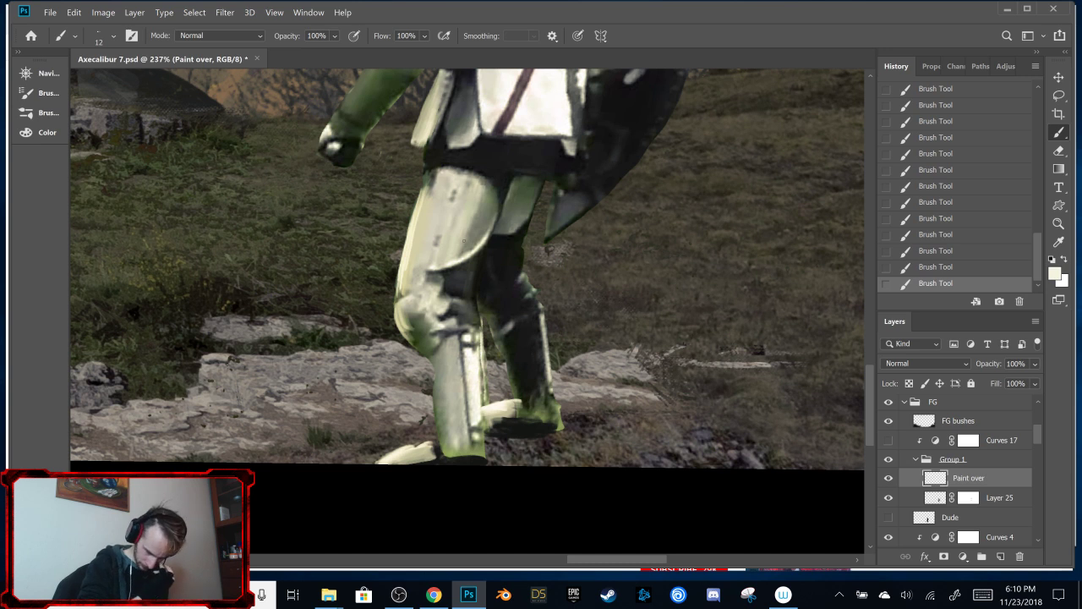
alt+click(452, 413)
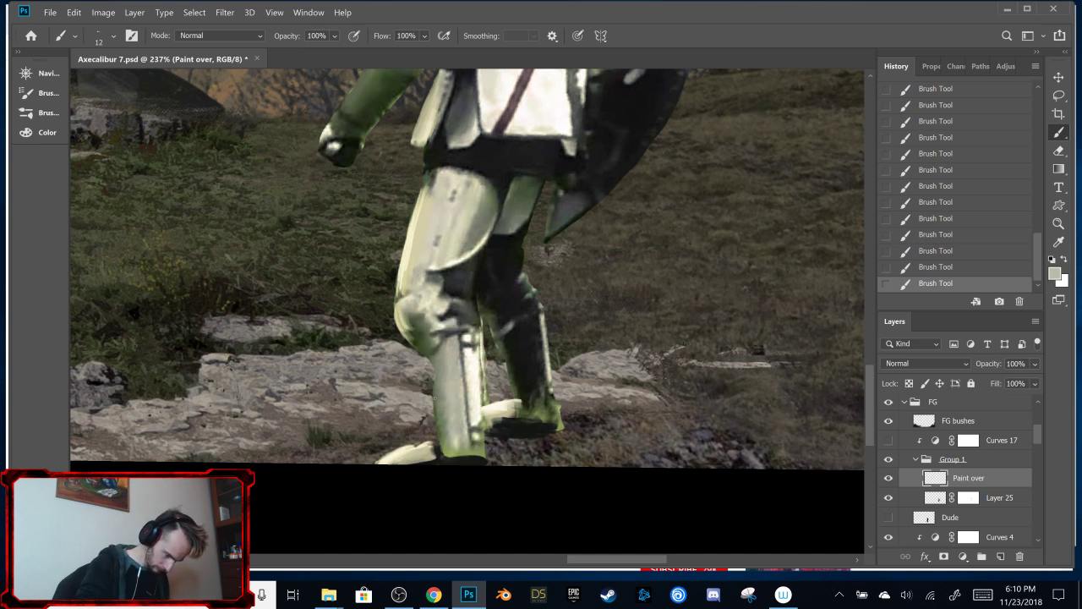
drag(436, 414, 430, 357)
alt+click(457, 417)
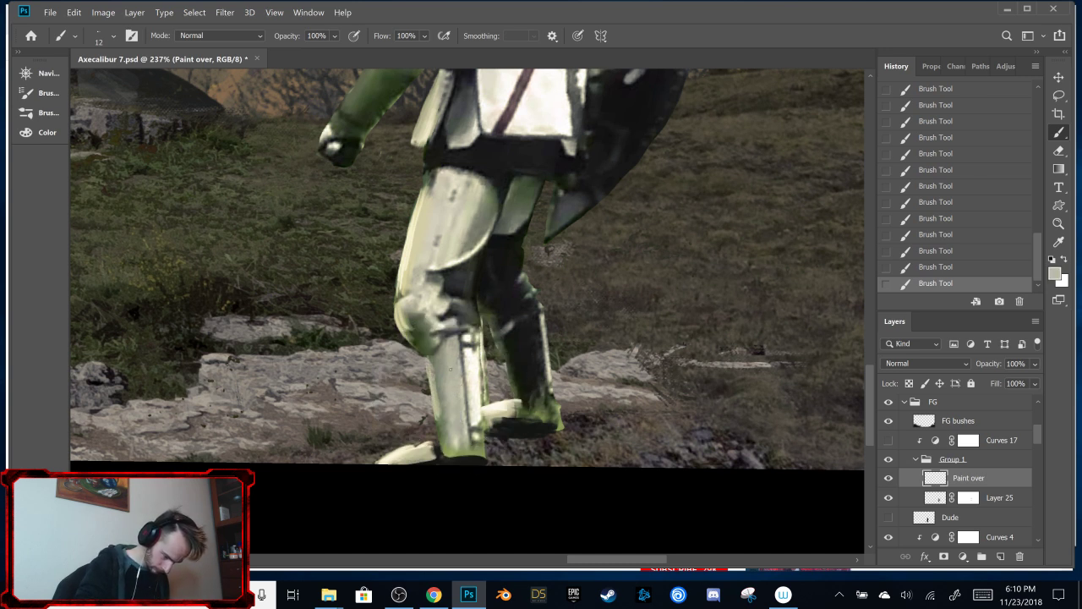
drag(437, 406, 435, 360)
alt+click(439, 379)
drag(437, 413, 435, 361)
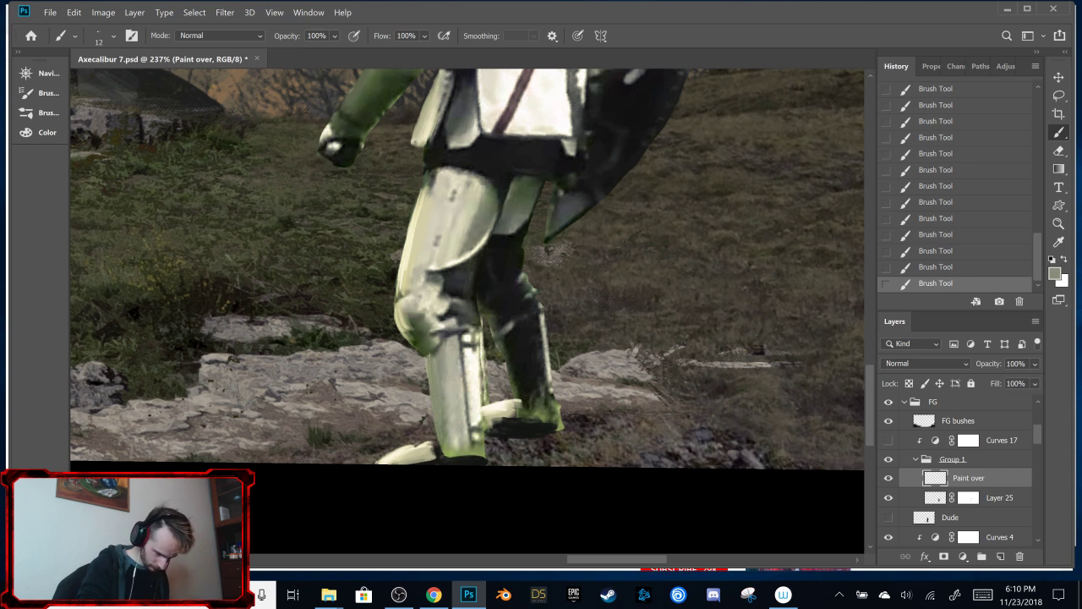
Step: Pick the bright shin highlight as the paint colour and fit the composite on screen
alt+click(437, 368)
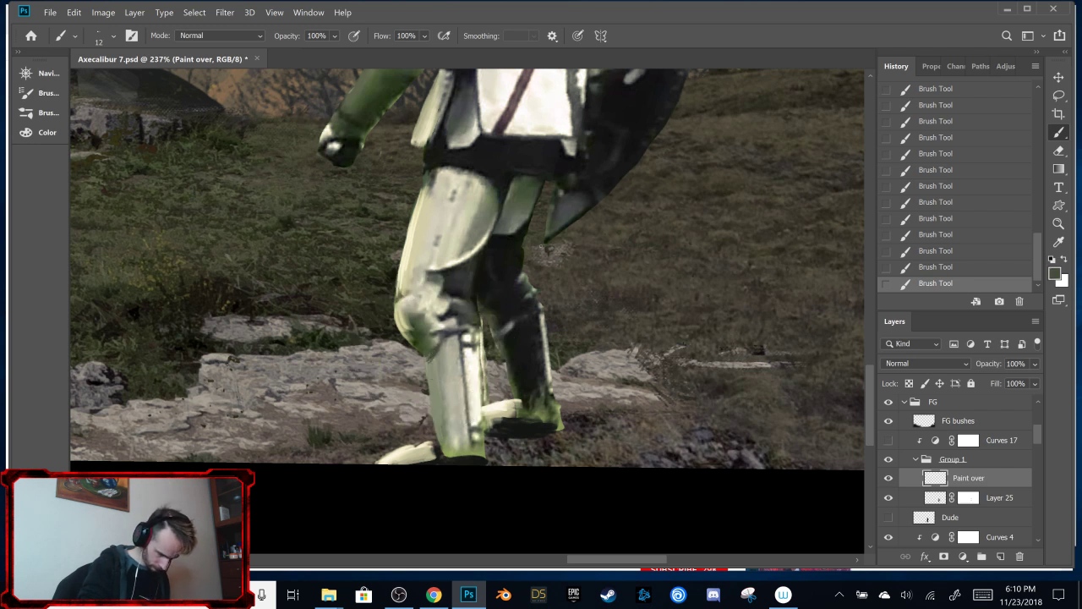
alt+click(466, 395)
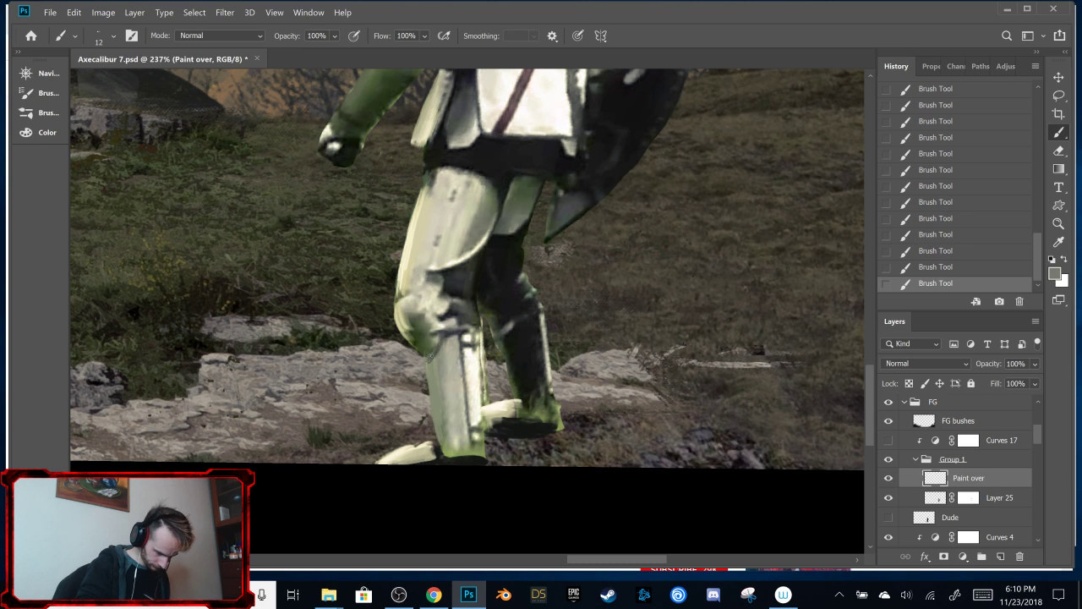
alt+click(451, 357)
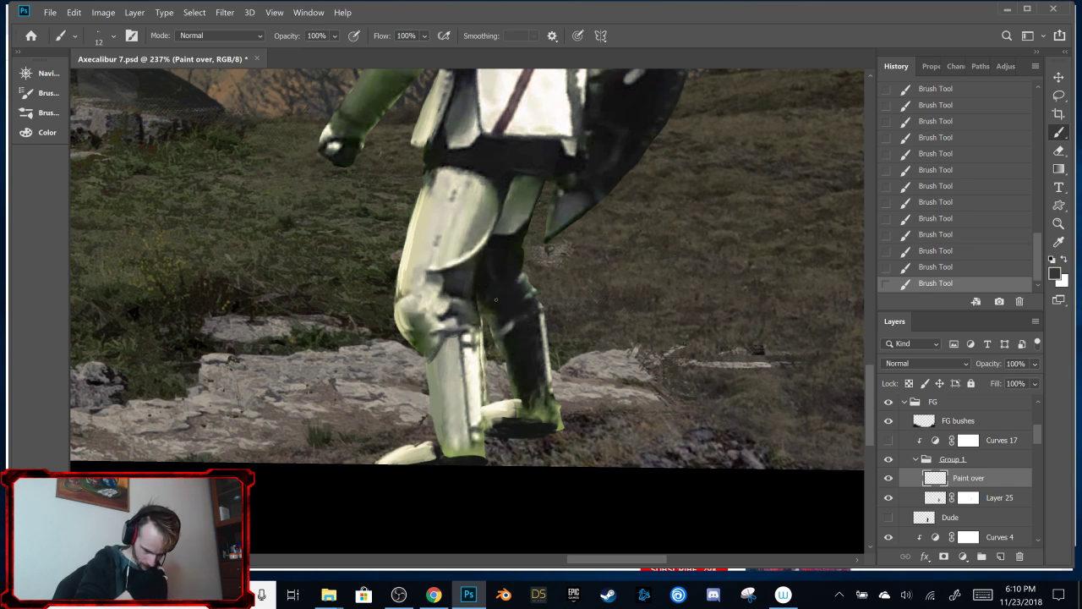
key(ctrl+0)
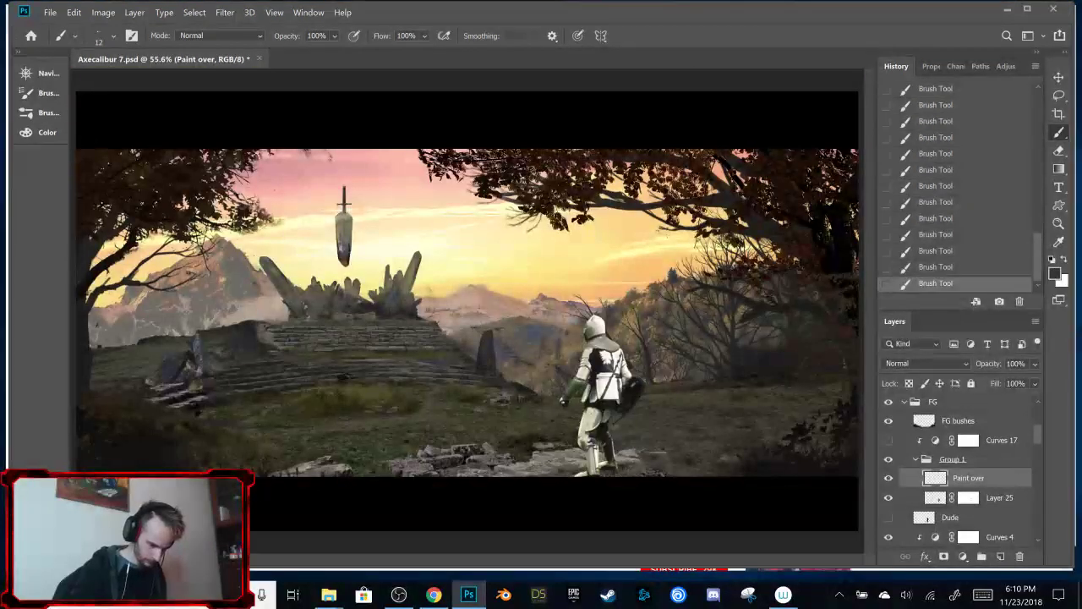
Step: Show the Curves 17 adjustment to darken the knight, then switch to the browser
click(894, 441)
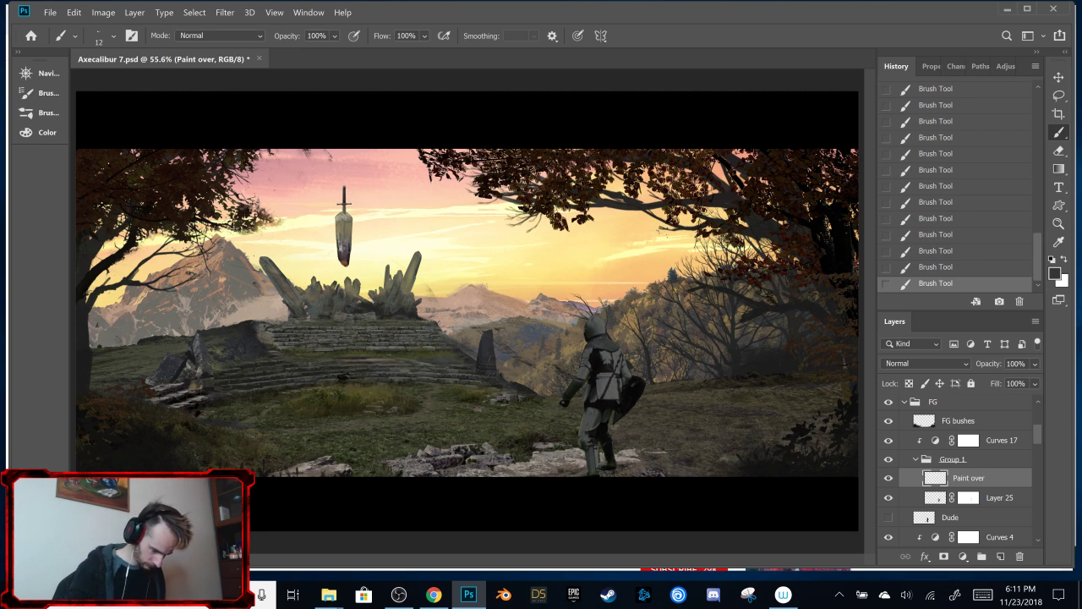
click(433, 595)
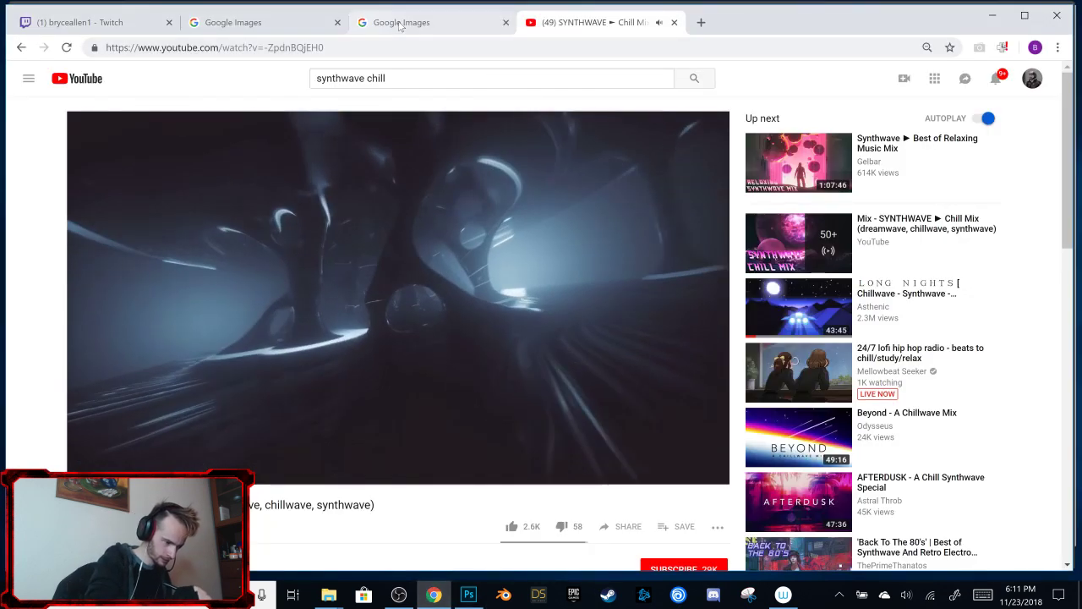
Step: Run an 'Axe' search on the Google Images page
click(402, 22)
click(584, 22)
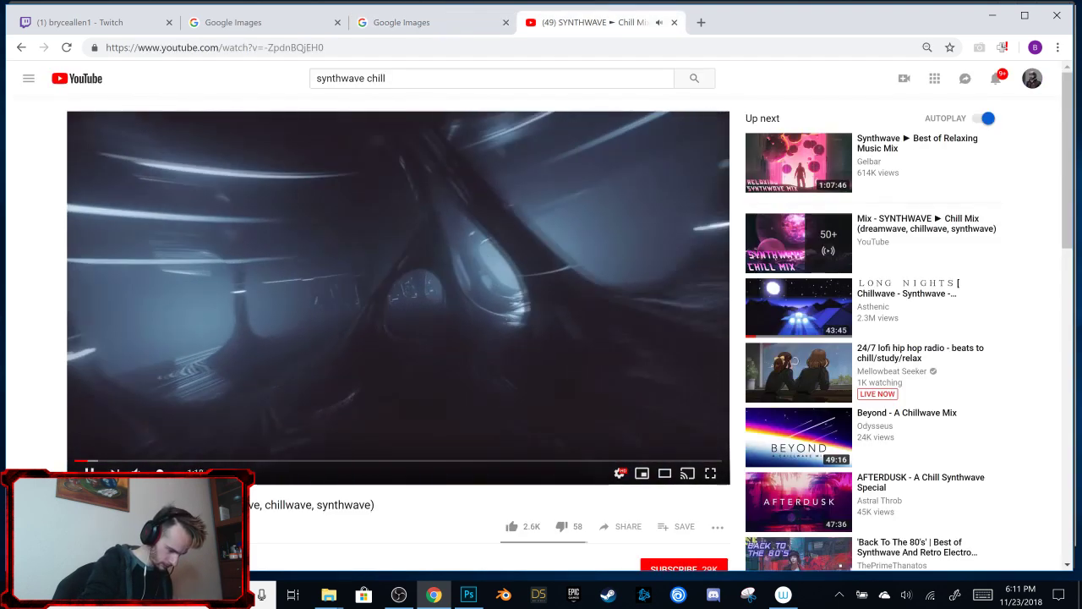
click(450, 25)
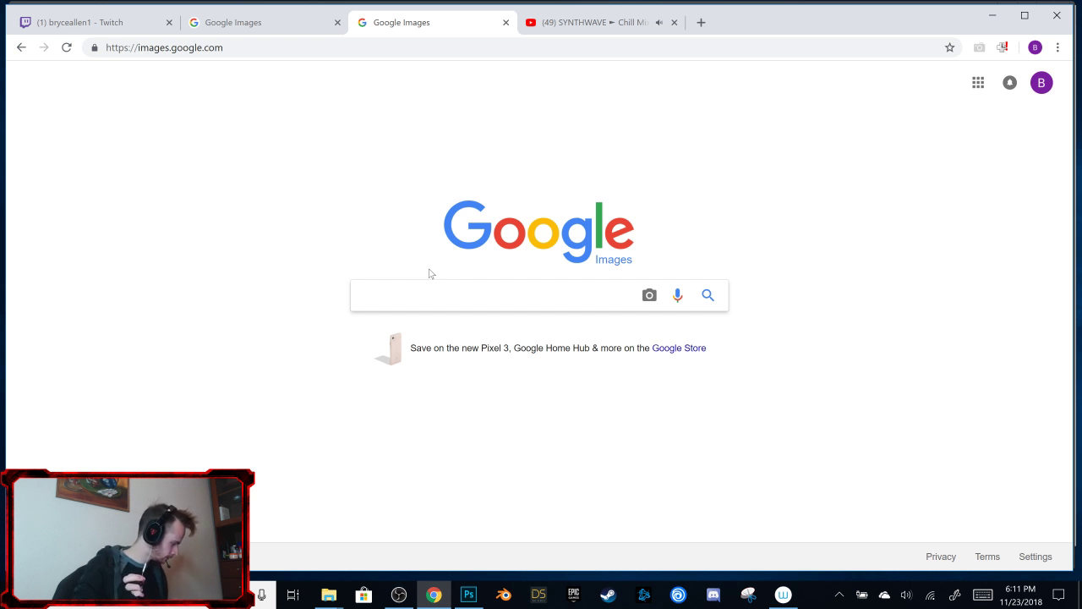
text(Axe)
key(Return)
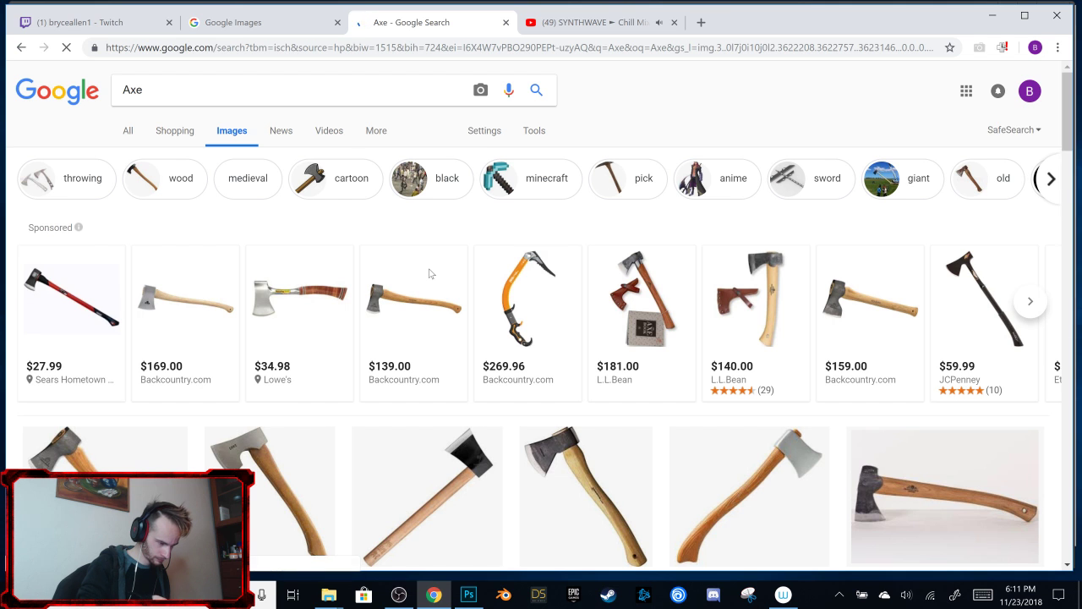
Step: Refine the search to 'axe medieval' and scroll through the image results
click(218, 81)
text(med)
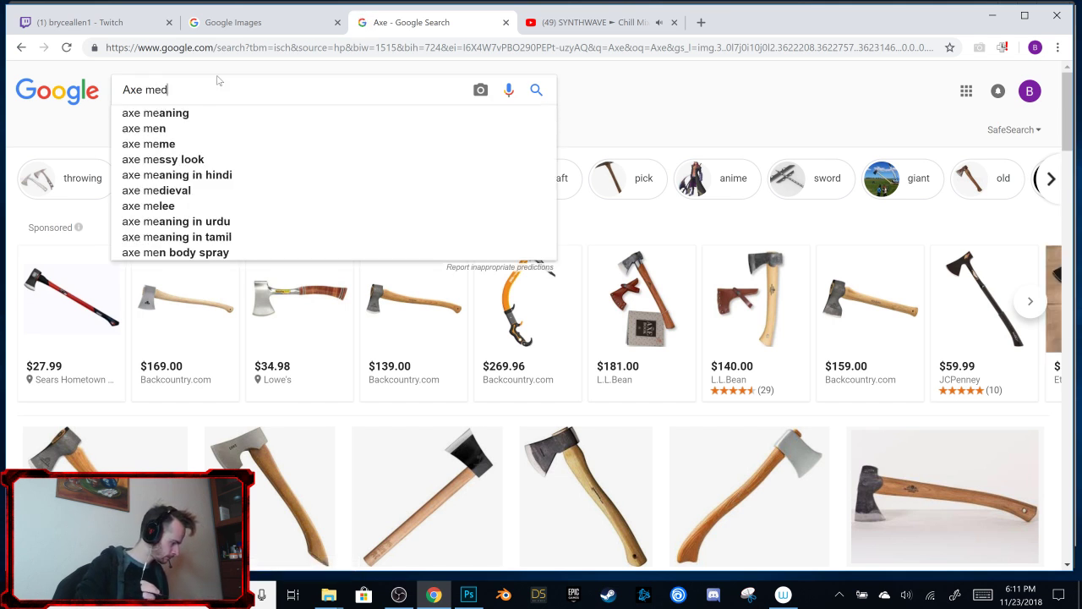
click(200, 114)
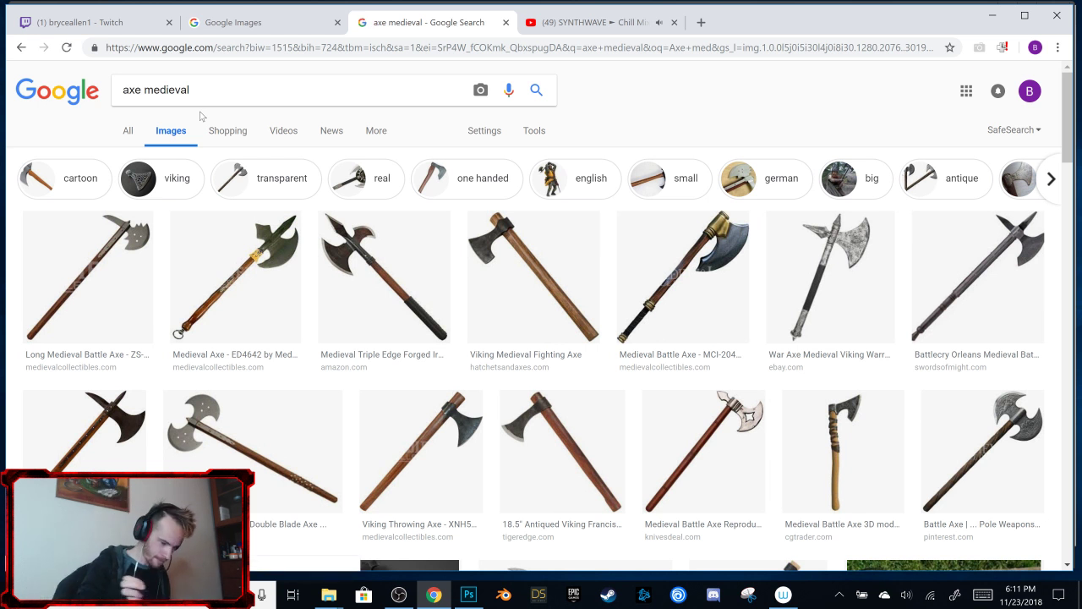
scroll(1068, 162, down, 1)
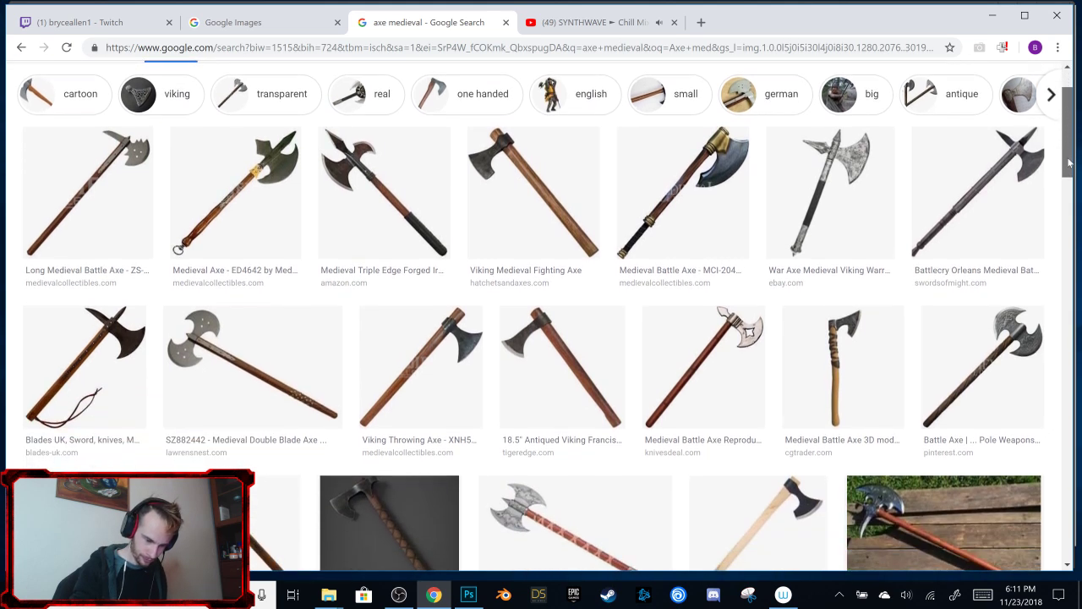
drag(1068, 162, 1056, 266)
scroll(1064, 181, down, 1)
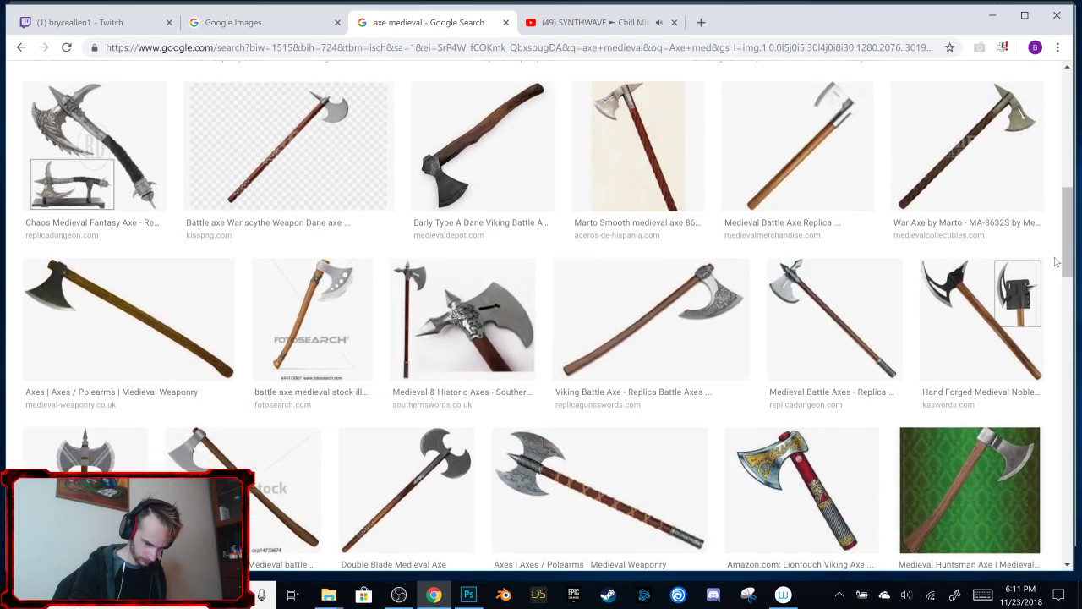
scroll(592, 212, up, 10)
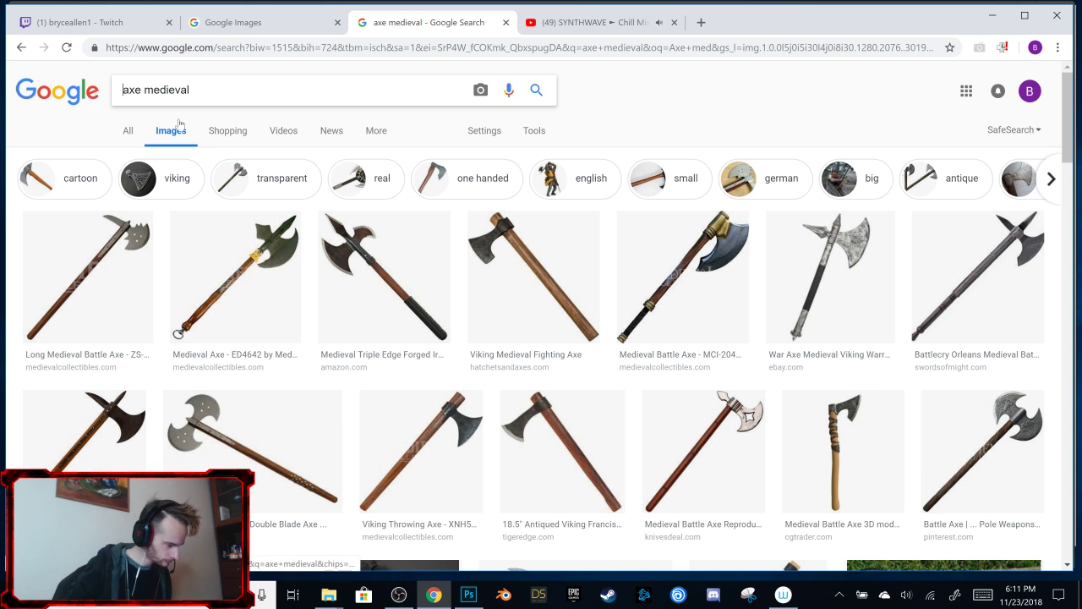
Step: Filter the axe medieval results to Large images only
click(534, 132)
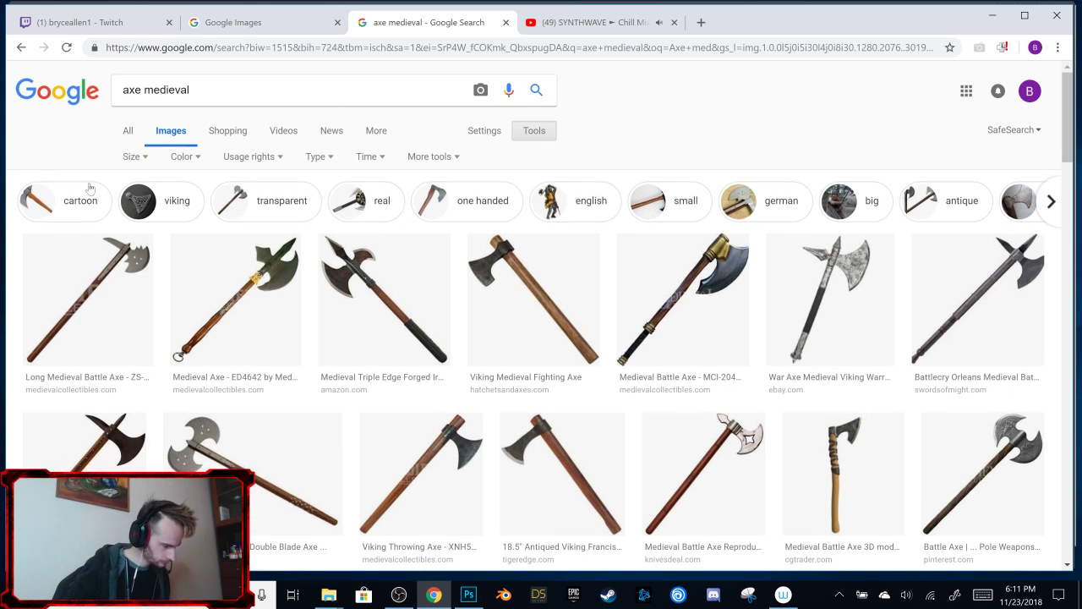
click(132, 157)
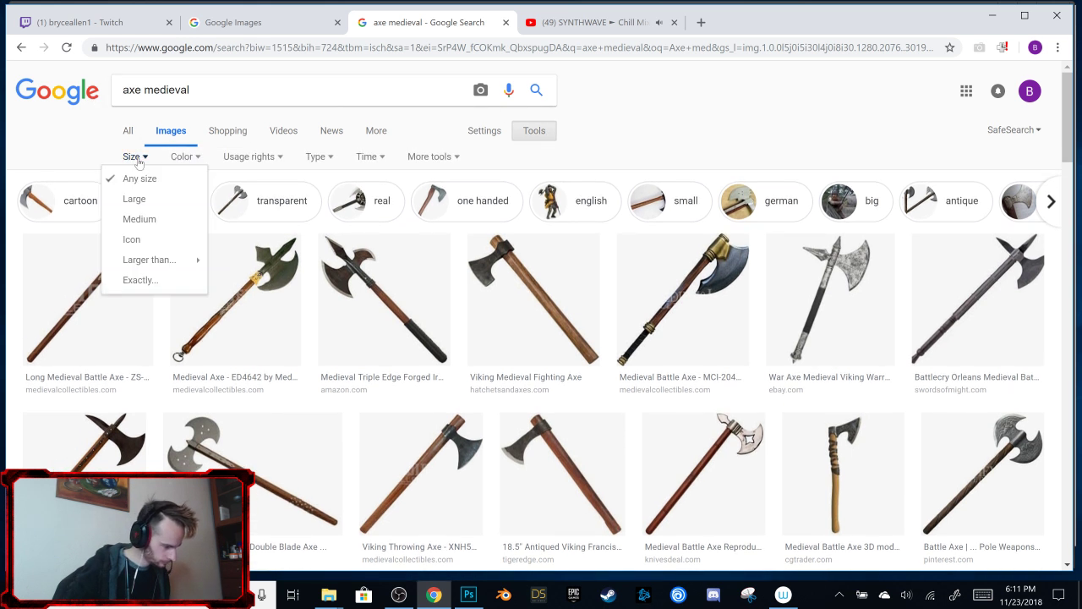
click(165, 203)
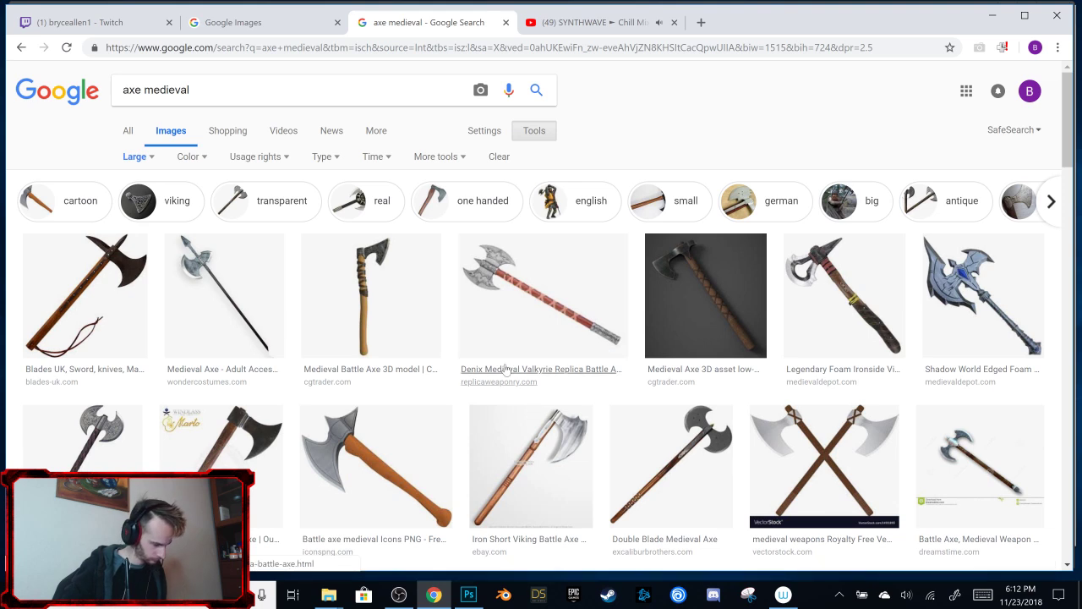
scroll(505, 369, down, 3)
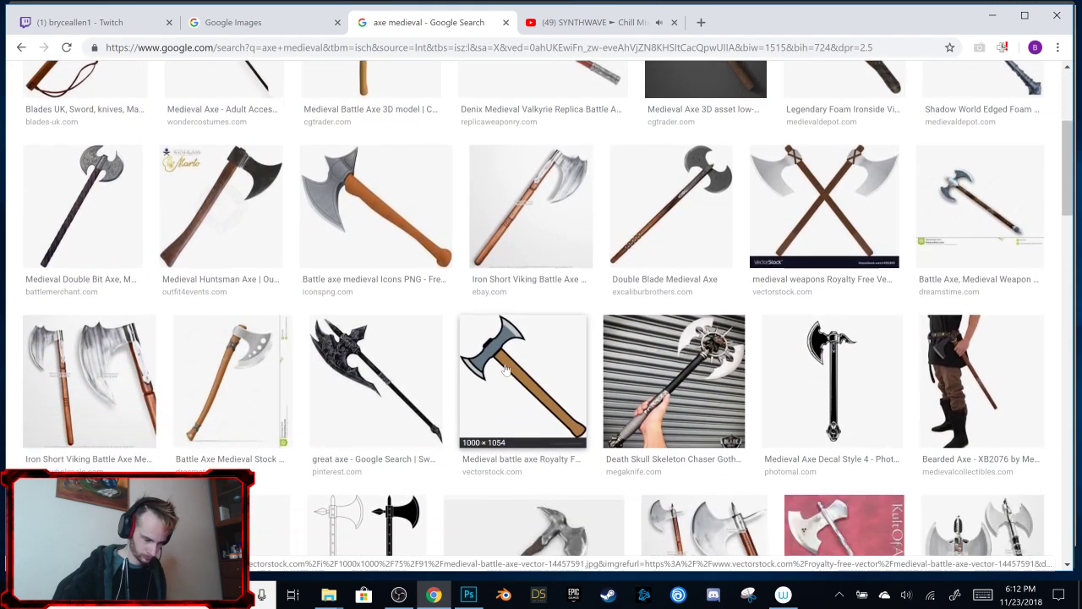
scroll(507, 365, down, 3)
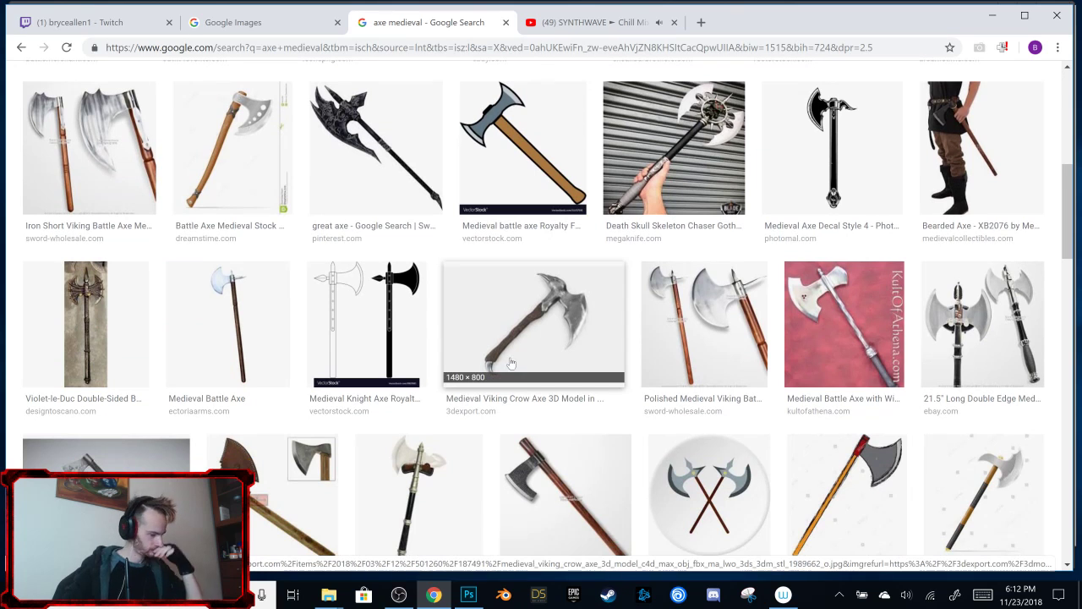
scroll(517, 356, down, 2)
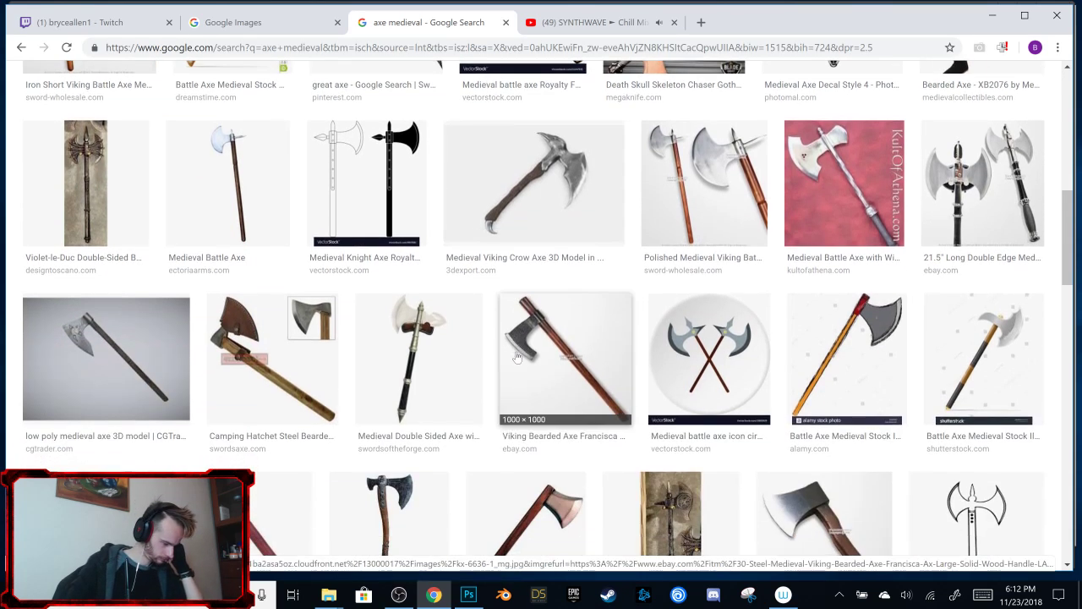
Step: Preview the low poly medieval axe and the red decorative axe images
click(71, 359)
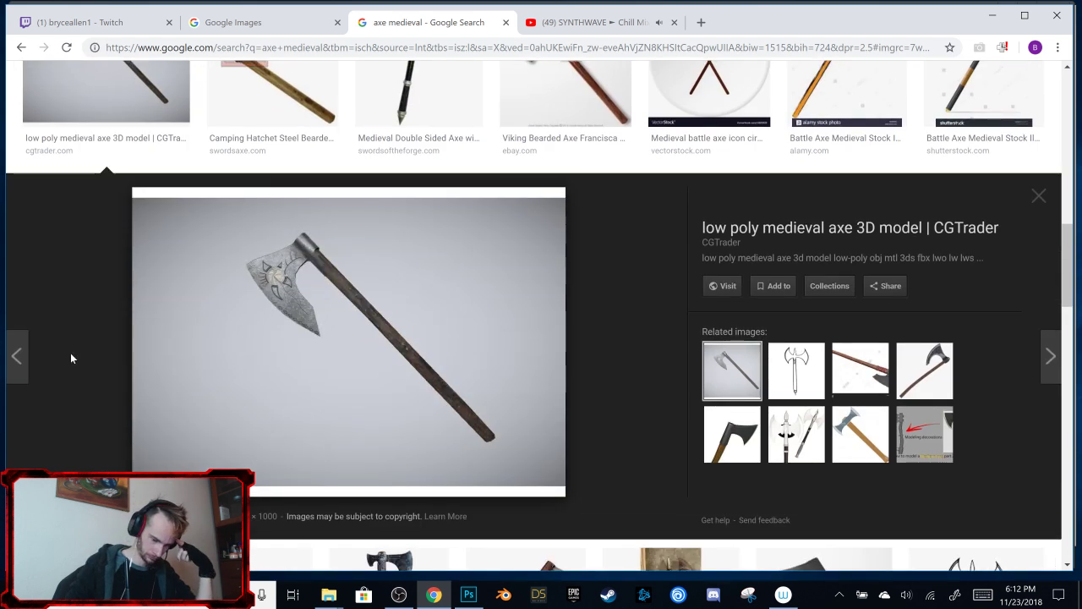
scroll(503, 314, down, 3)
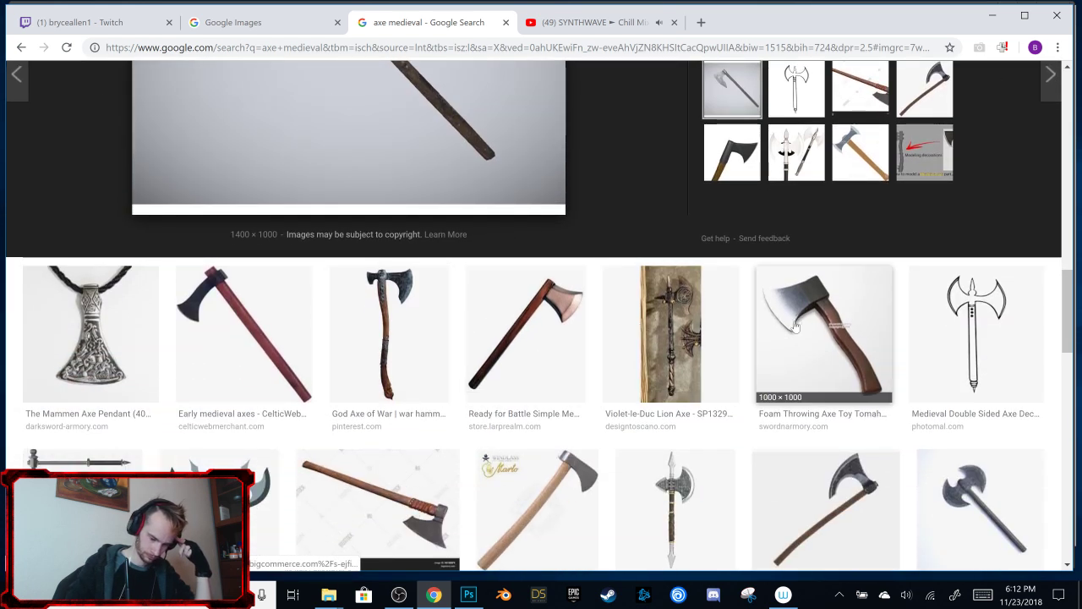
scroll(795, 325, down, 2)
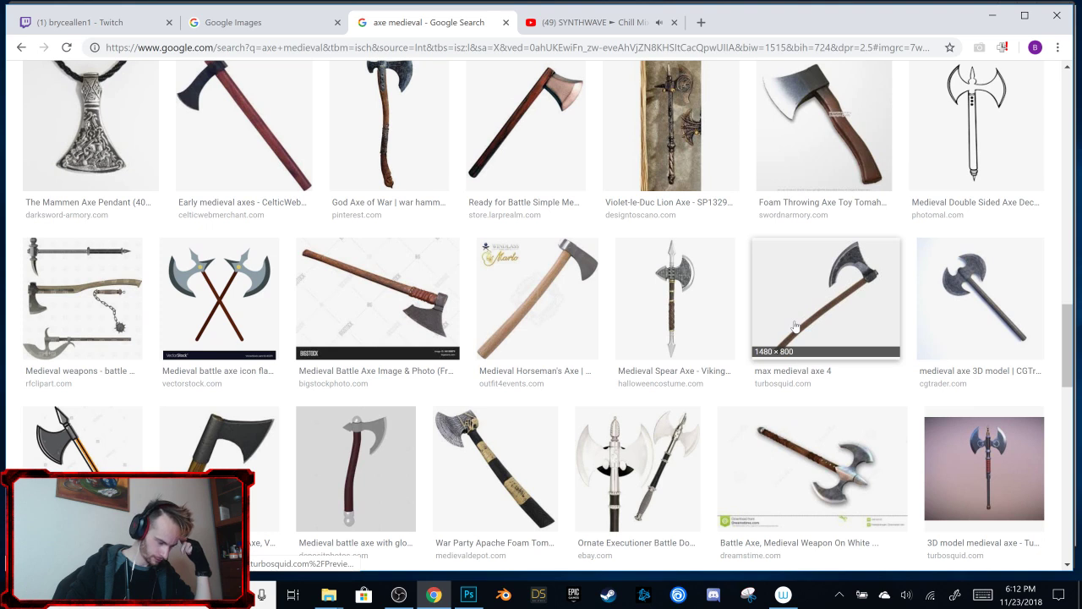
scroll(795, 325, down, 2)
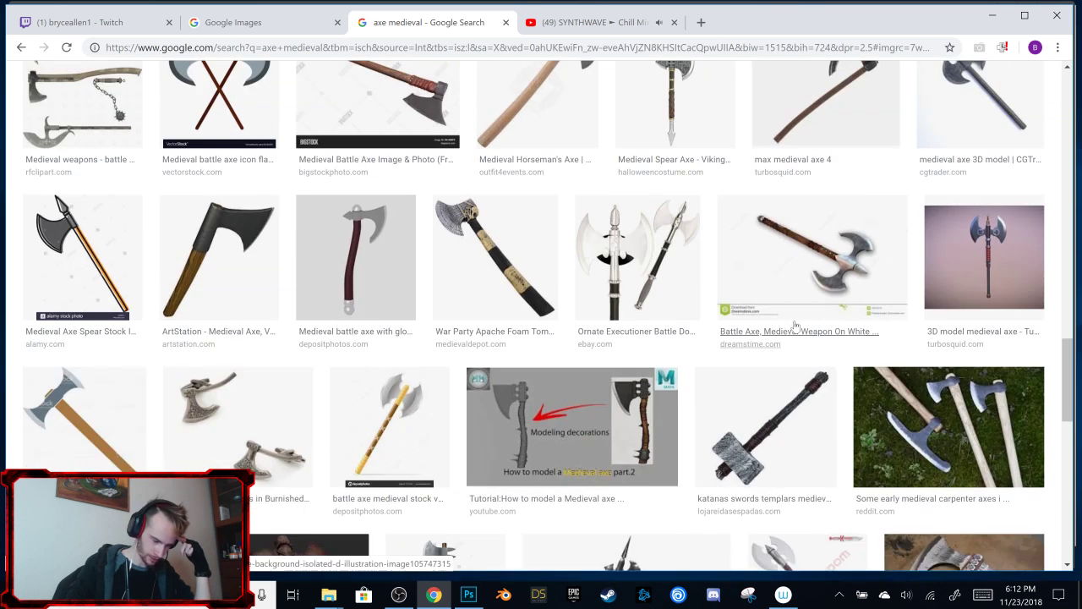
scroll(795, 326, down, 3)
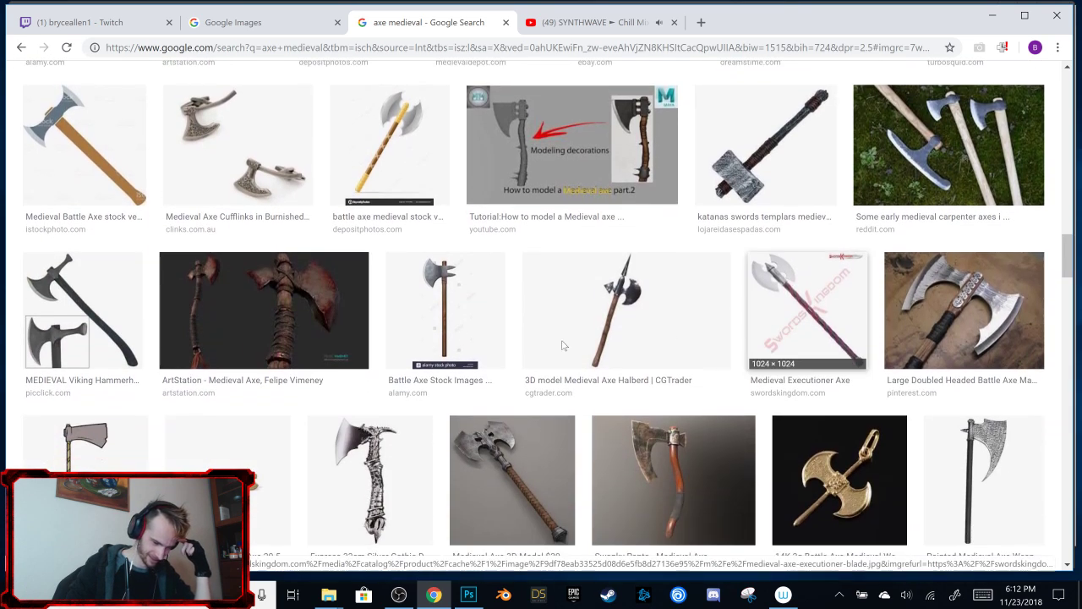
scroll(648, 374, down, 3)
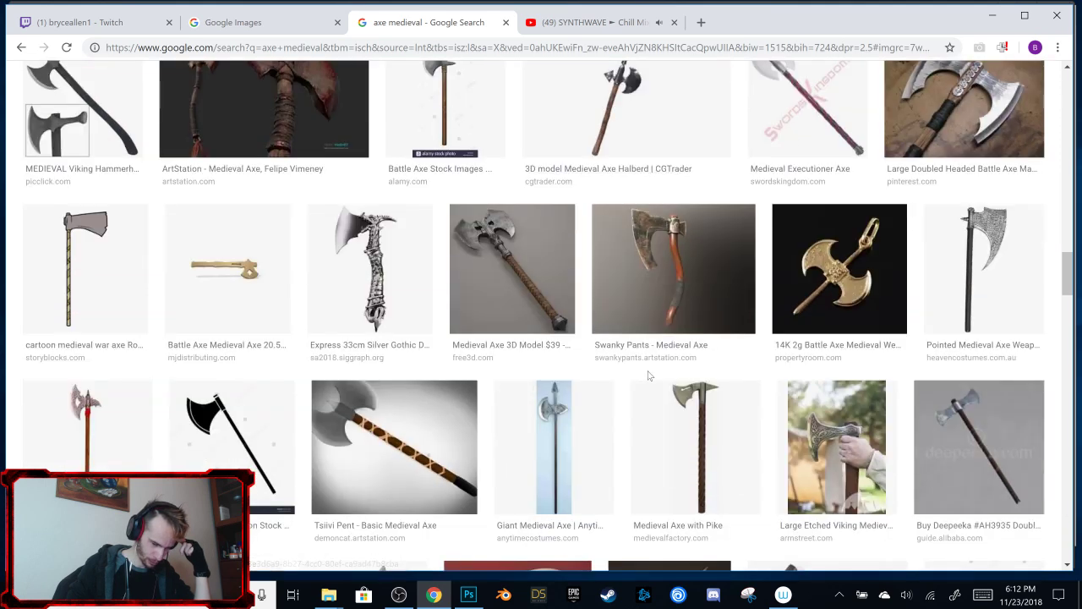
scroll(116, 411, down, 1)
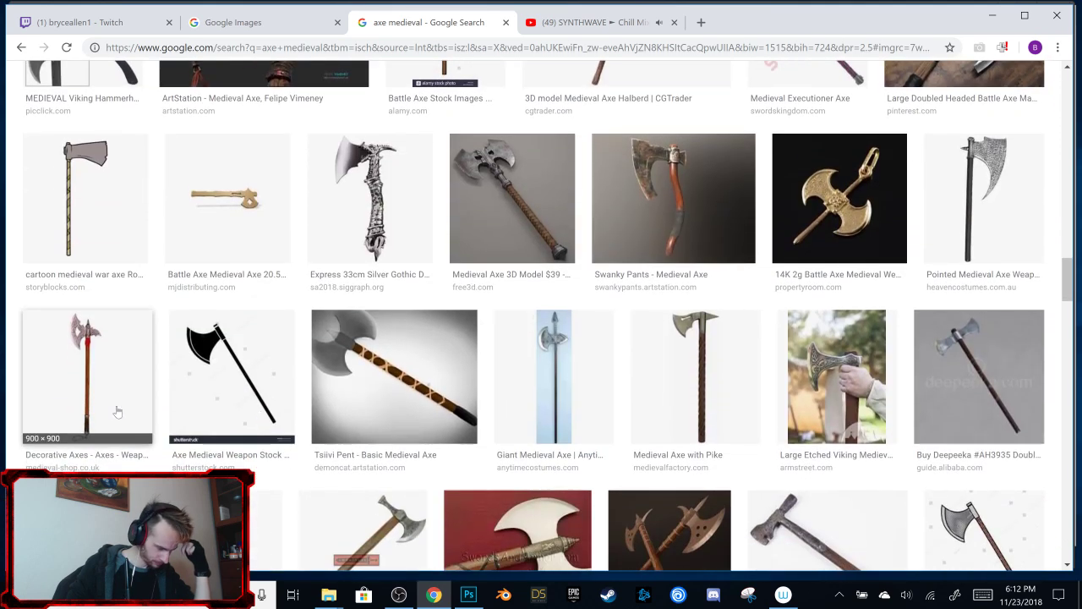
click(115, 410)
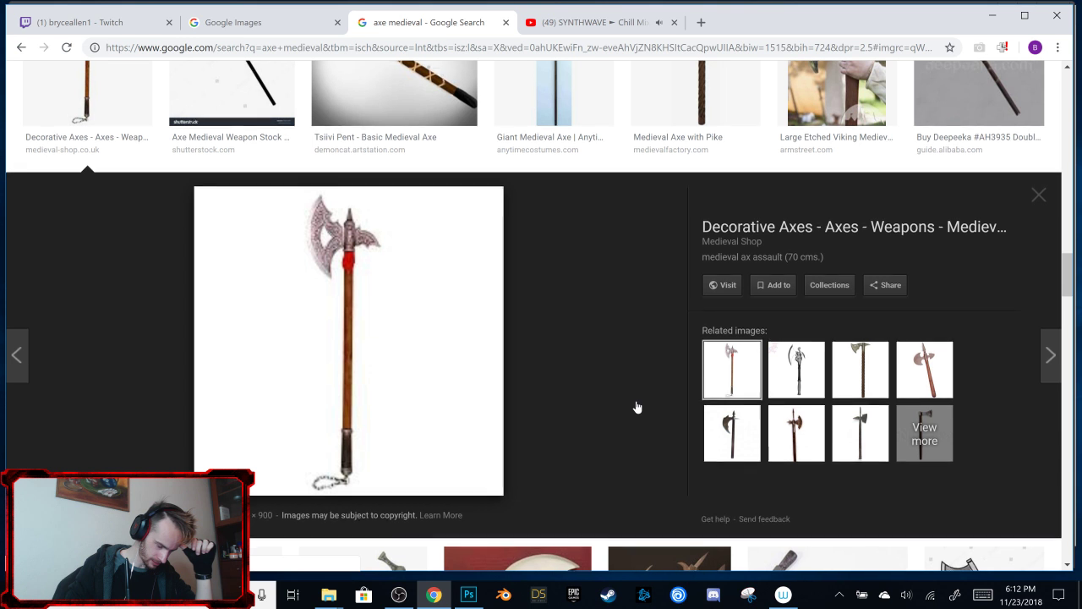
Step: Scroll further and open the 41.5” Medieval Long Axe preview
scroll(635, 406, down, 3)
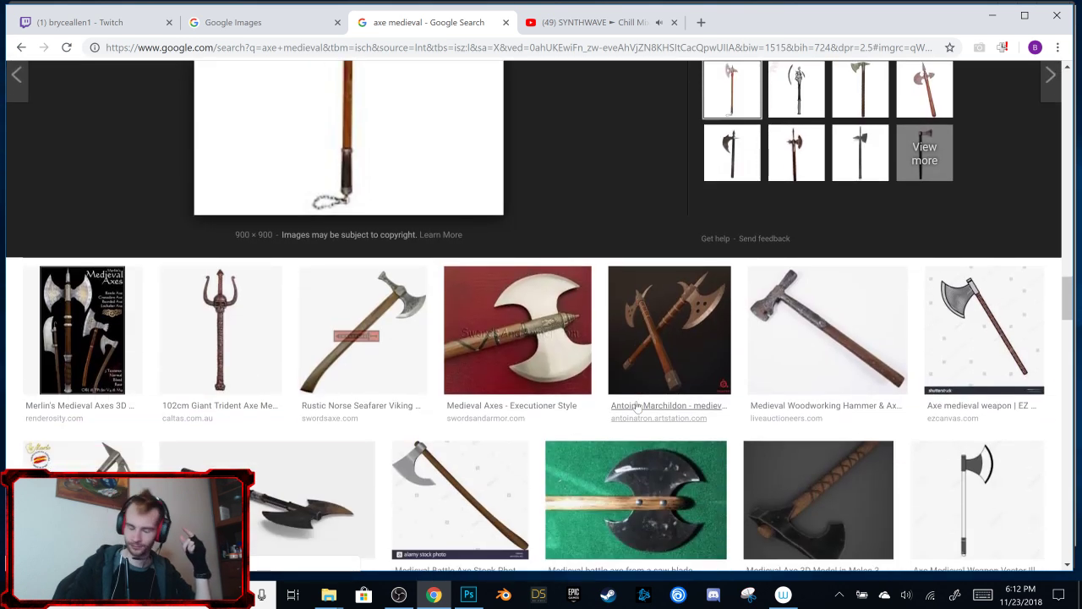
scroll(636, 407, down, 2)
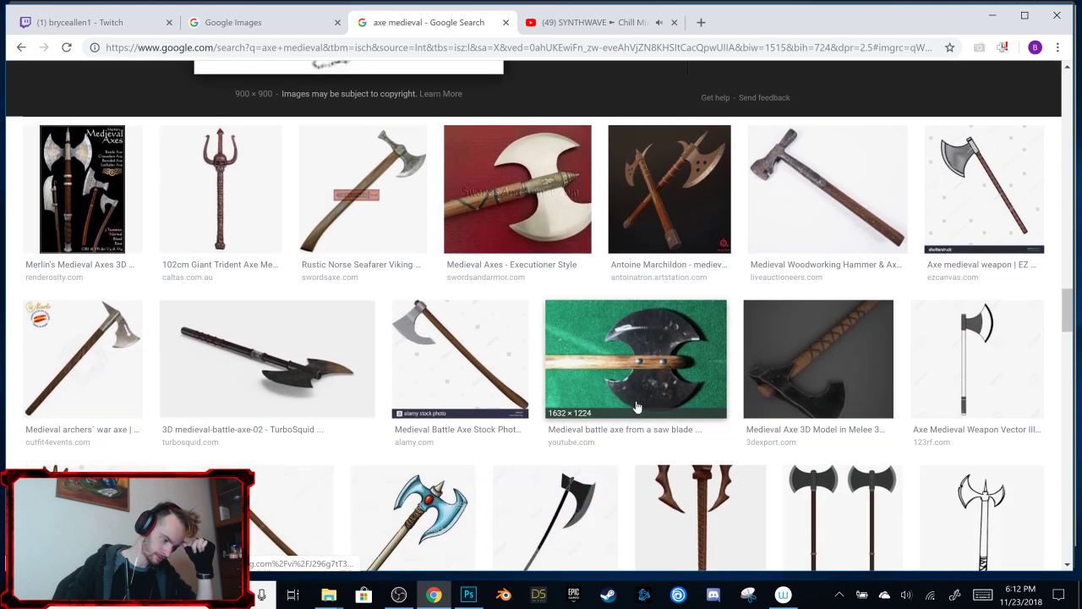
scroll(415, 418, down, 3)
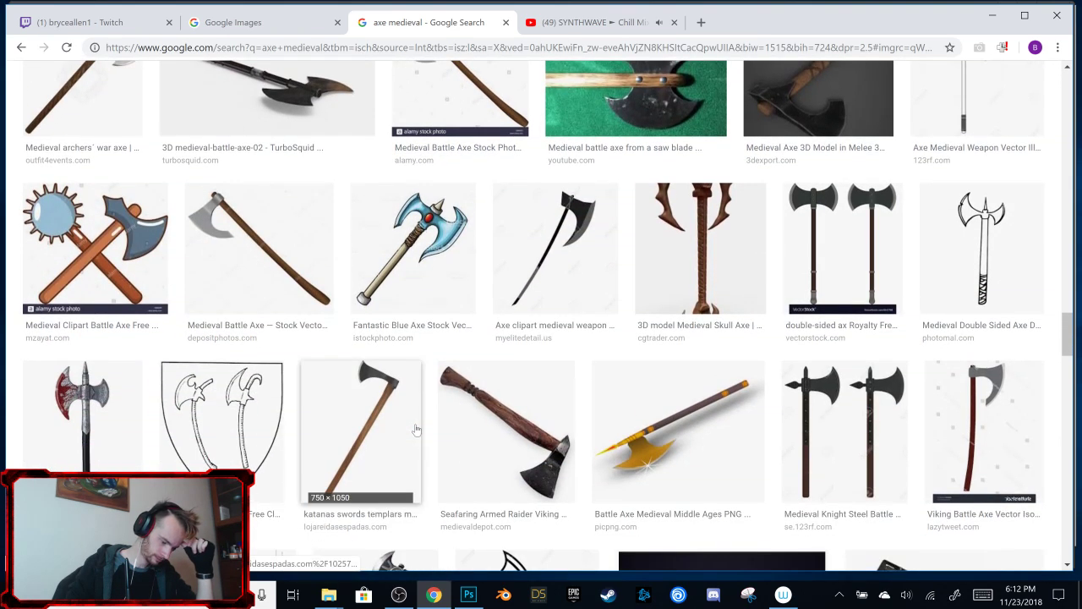
scroll(499, 407, up, 5)
scroll(504, 410, down, 4)
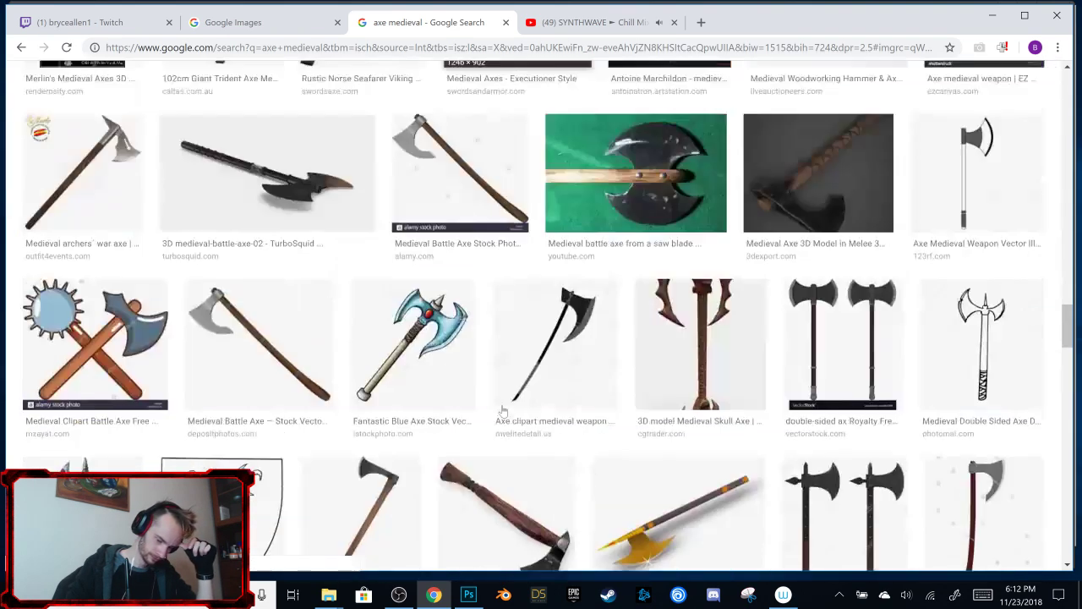
scroll(503, 410, up, 2)
scroll(503, 412, down, 1)
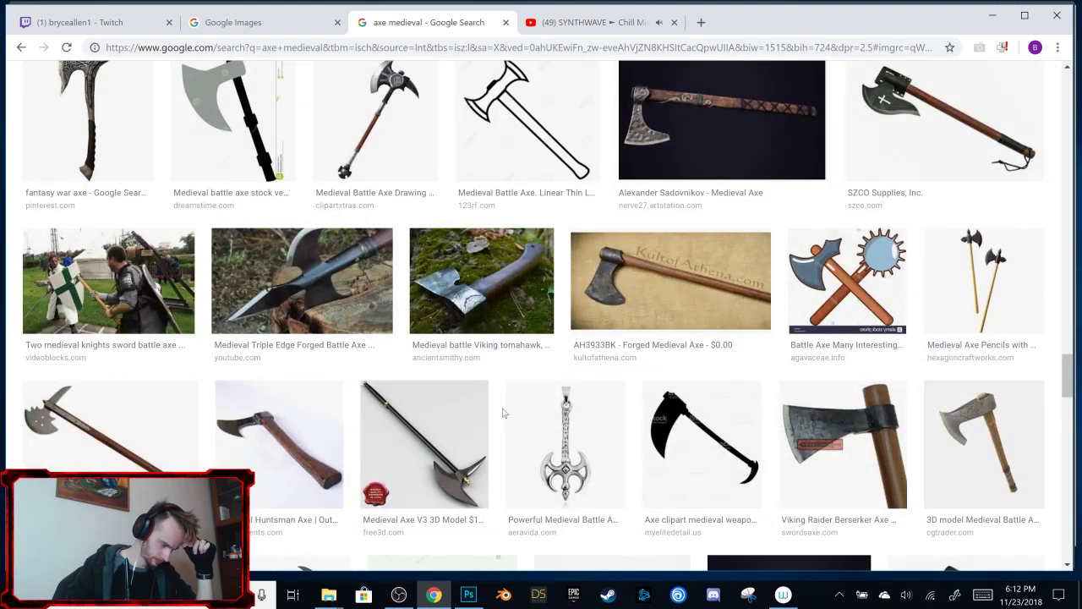
click(177, 415)
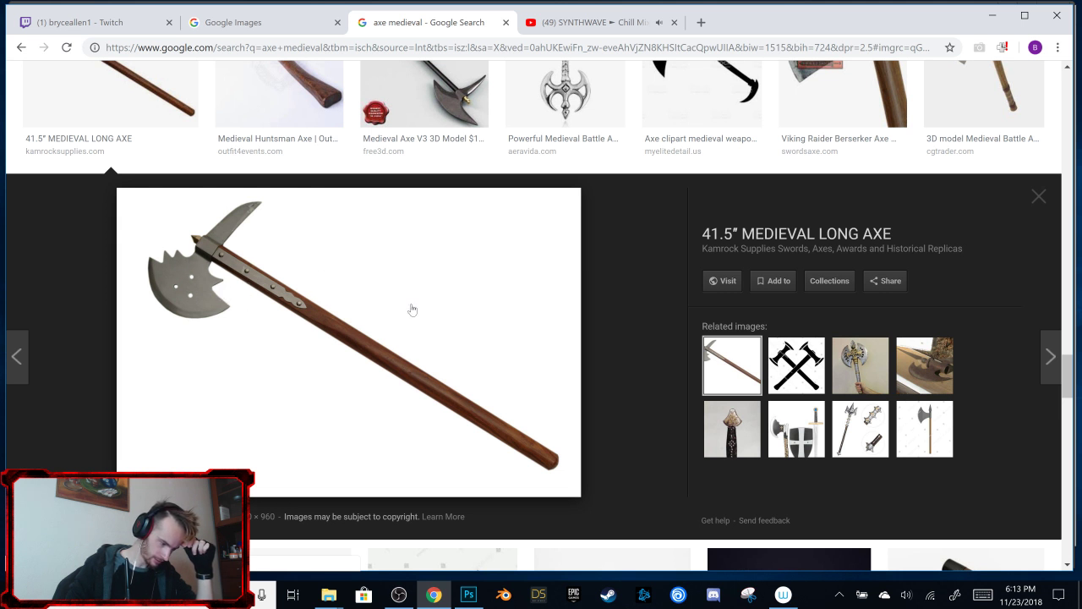
Step: Open the long axe full-size in a new tab and drag it into the Assets folder
right_click(358, 308)
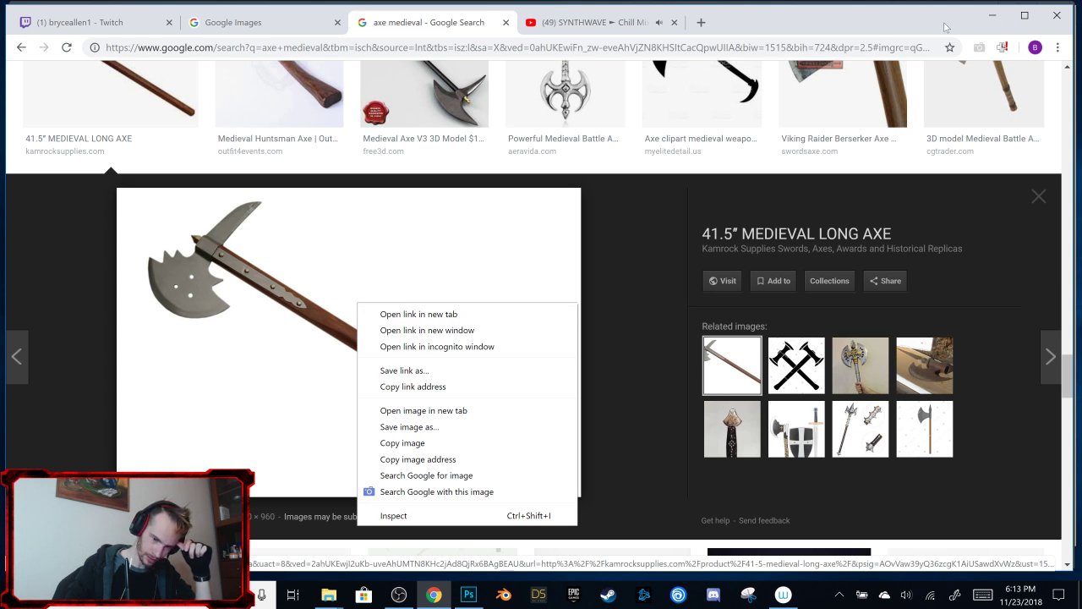
drag(945, 28, 1049, 81)
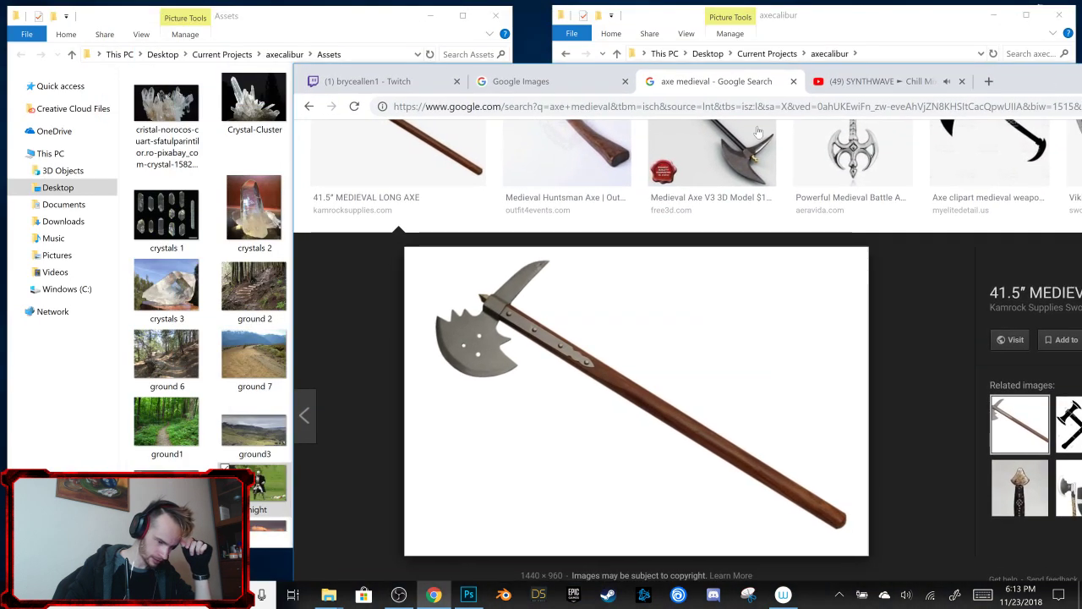
right_click(598, 363)
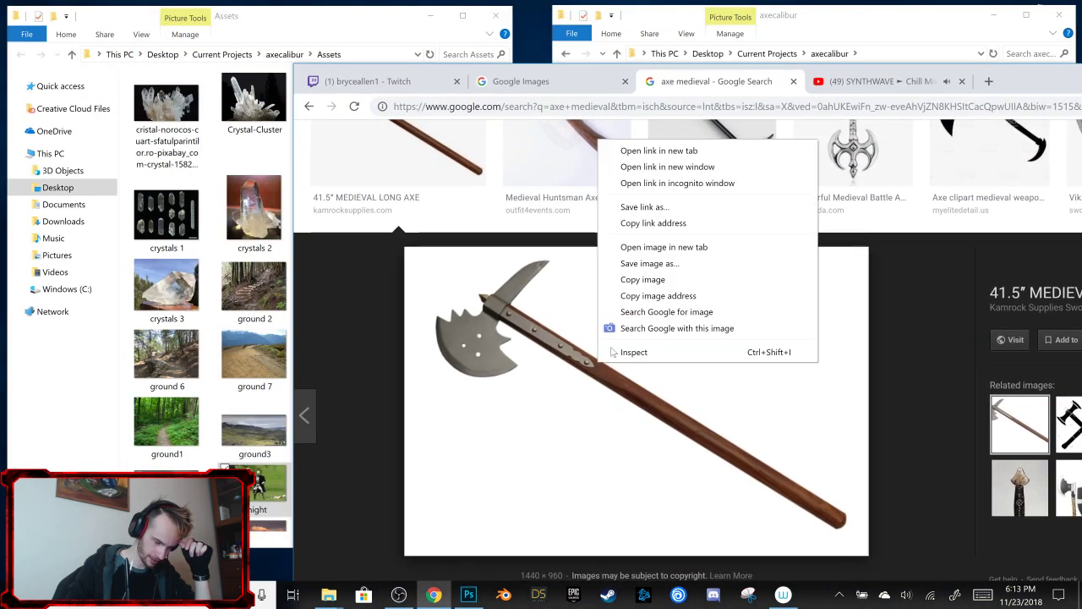
click(704, 252)
click(863, 83)
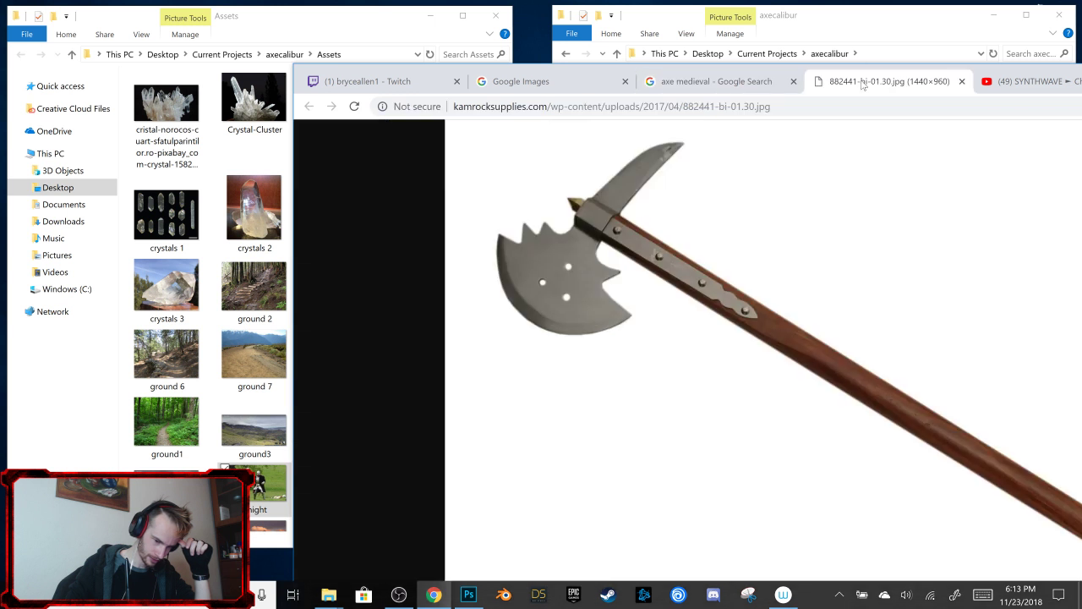
drag(554, 378, 209, 323)
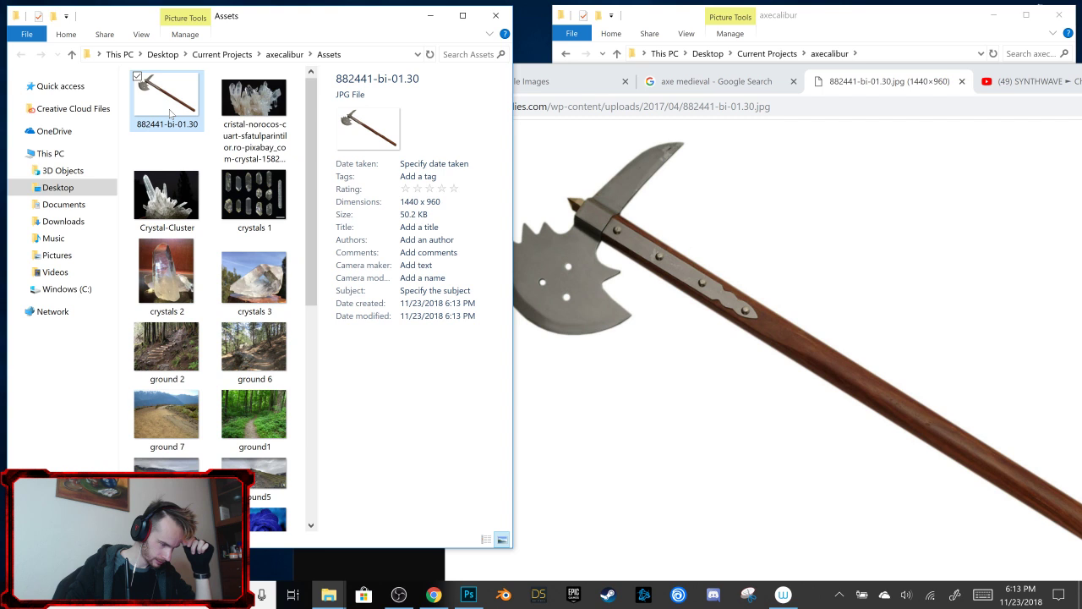
Step: Check the saved 882441-bi-01.30 file, close the axe tab, and minimize Chrome
double_click(169, 110)
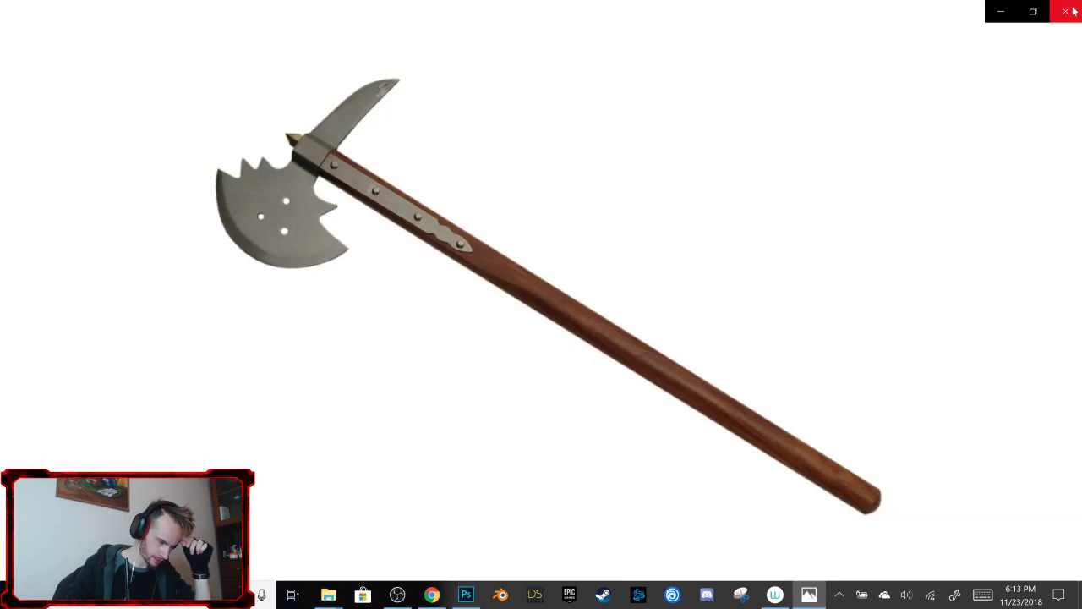
click(1067, 10)
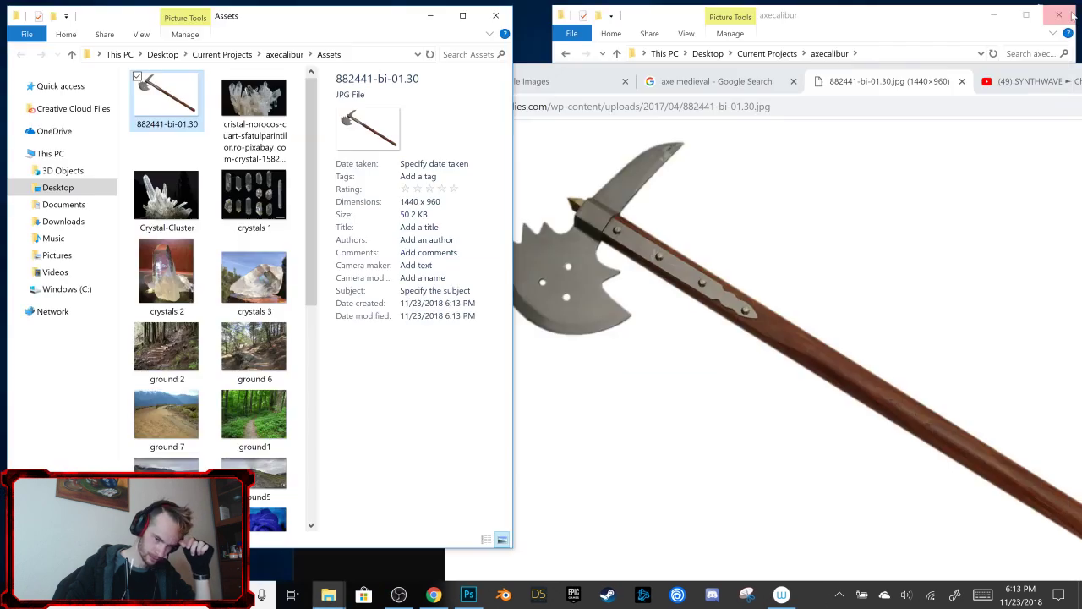
click(821, 301)
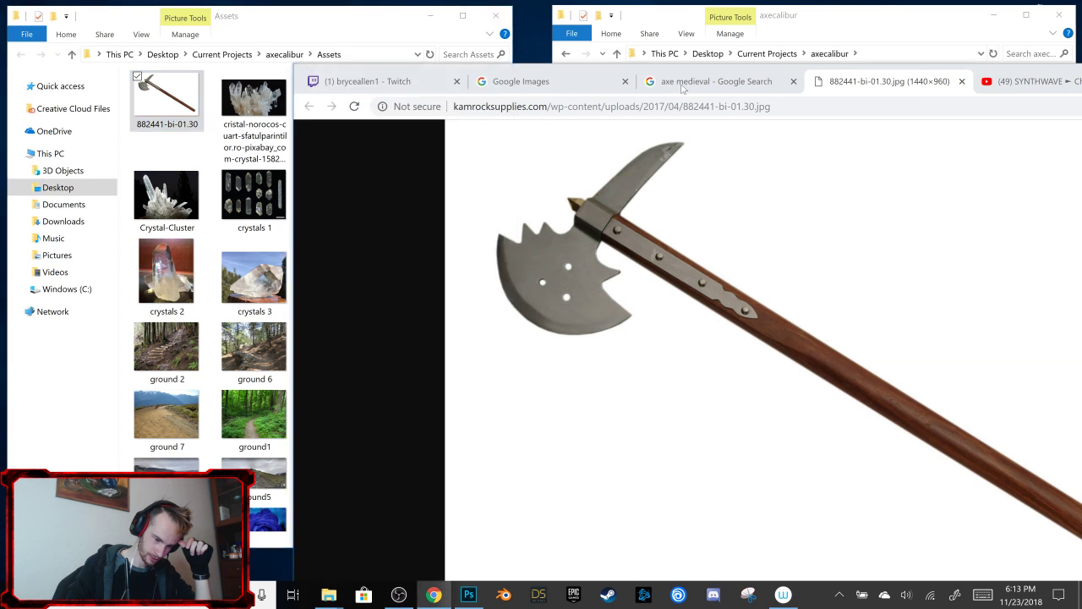
click(821, 301)
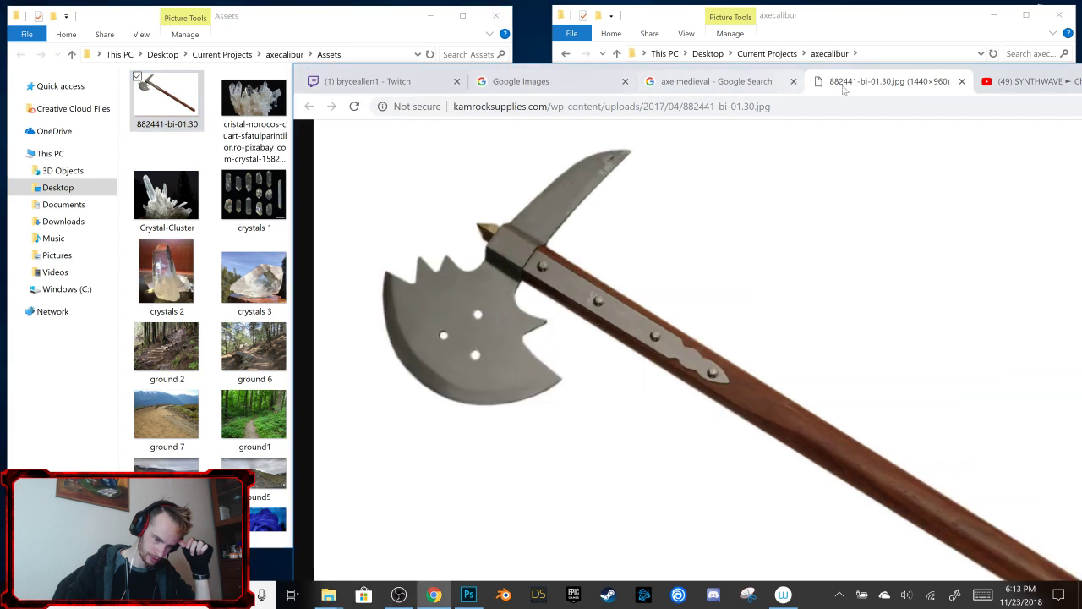
double_click(1062, 74)
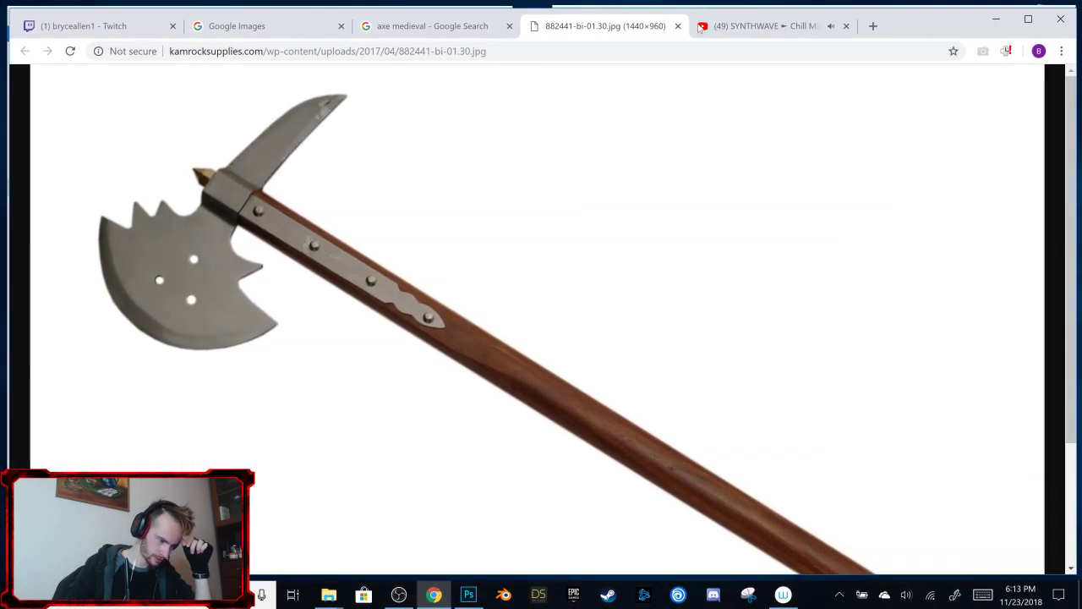
click(677, 26)
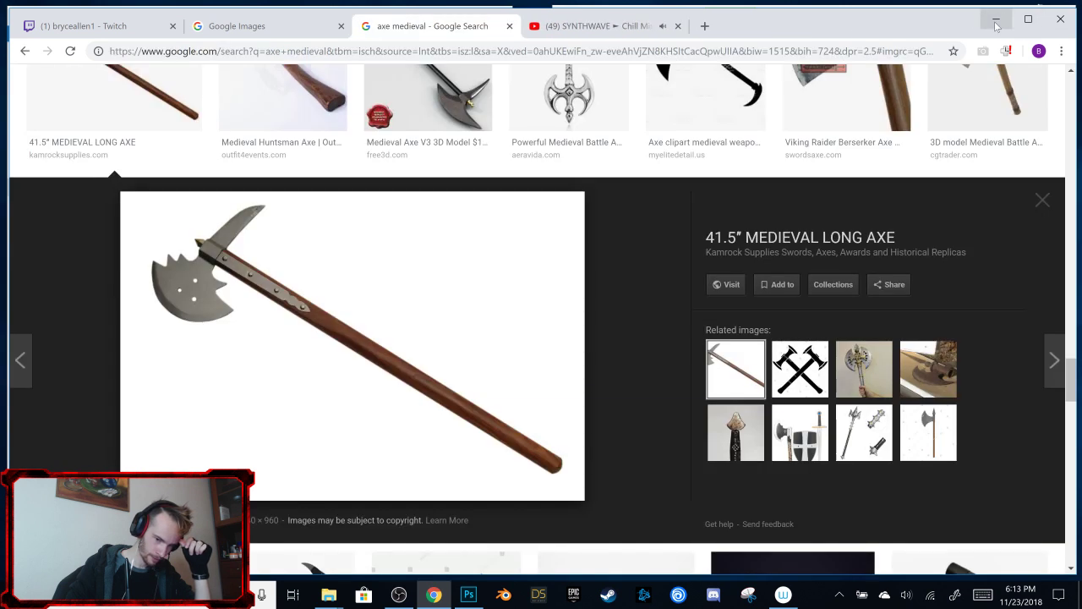
click(996, 22)
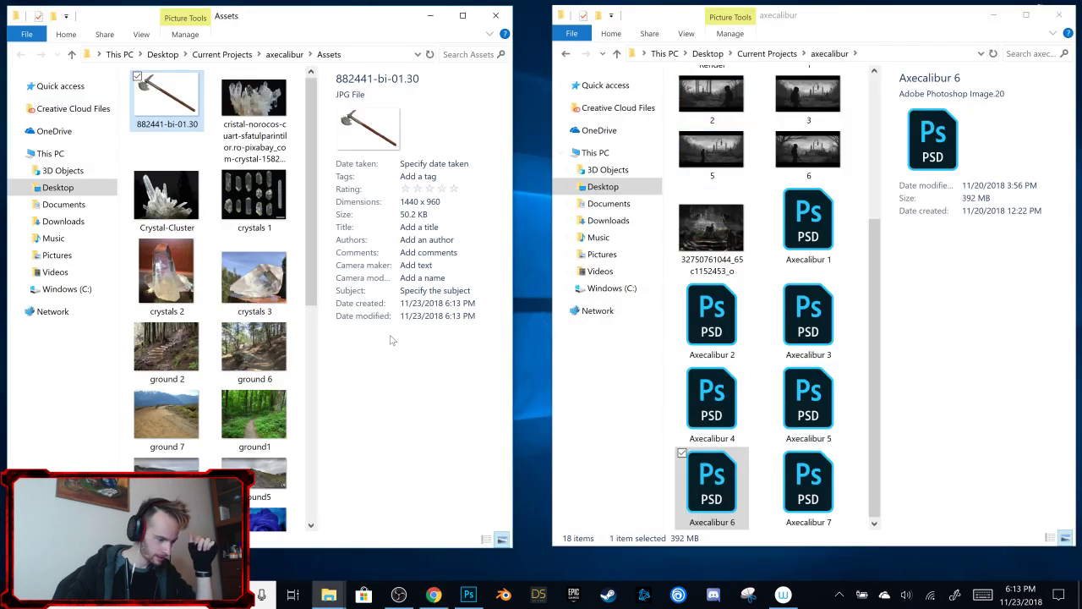
Step: Drag the 882441-bi-01.30 axe from the Assets window onto the Axecalibur 7 canvas
click(468, 594)
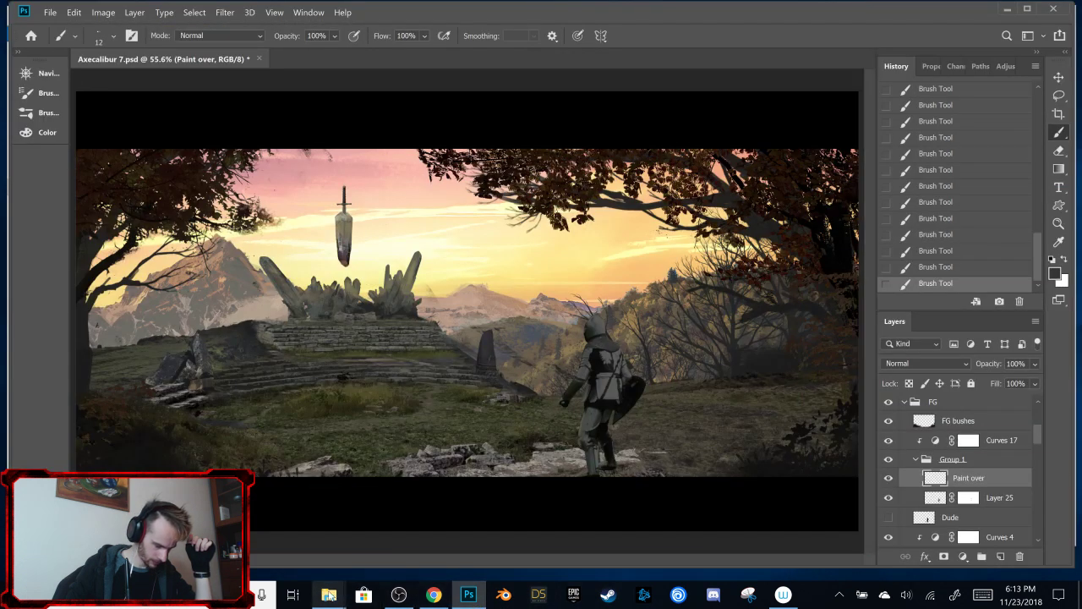
mouse_move(329, 594)
click(296, 539)
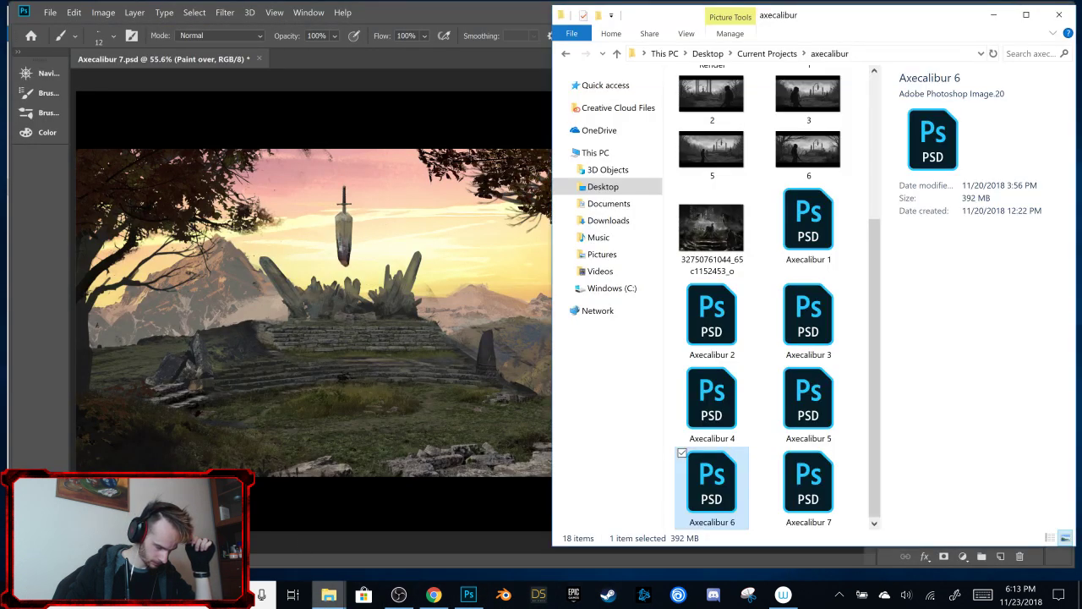
click(363, 559)
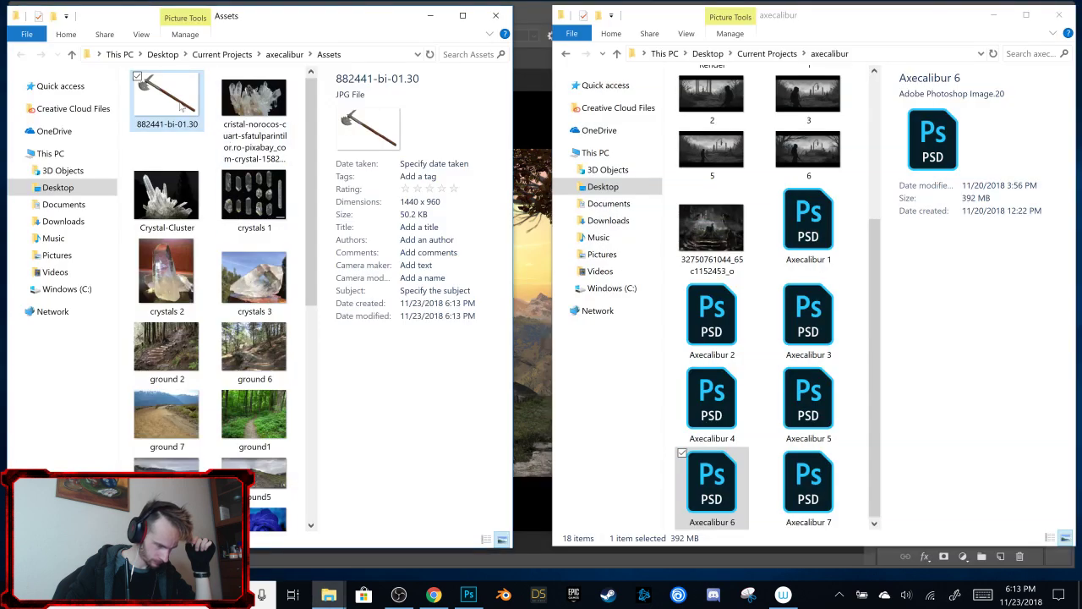
drag(182, 106, 531, 284)
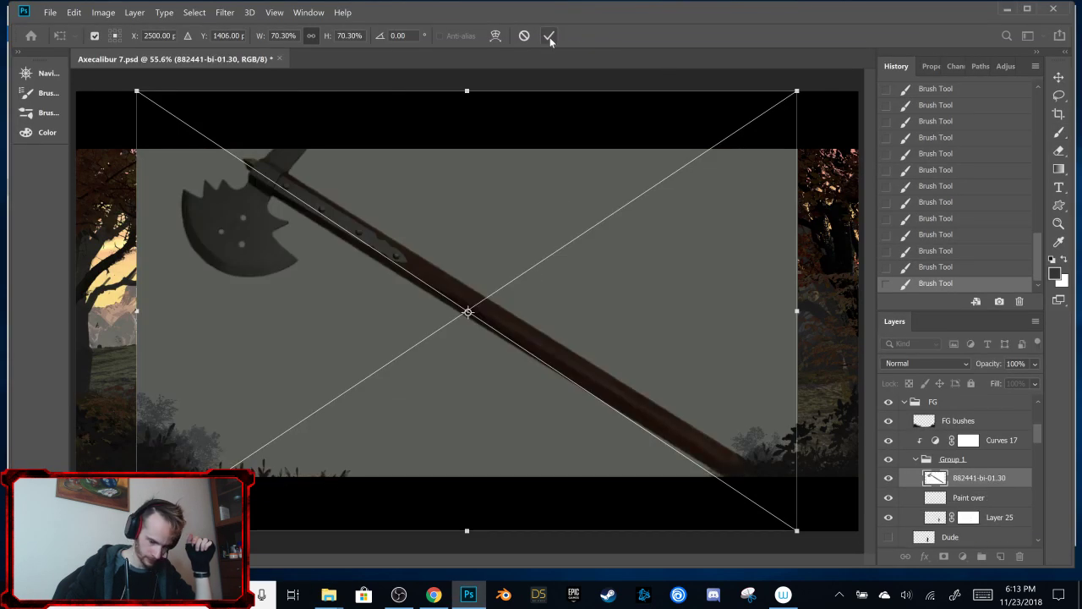
Step: Commit the placed axe and drag its layer out of Group 1 above Layer 19
click(548, 36)
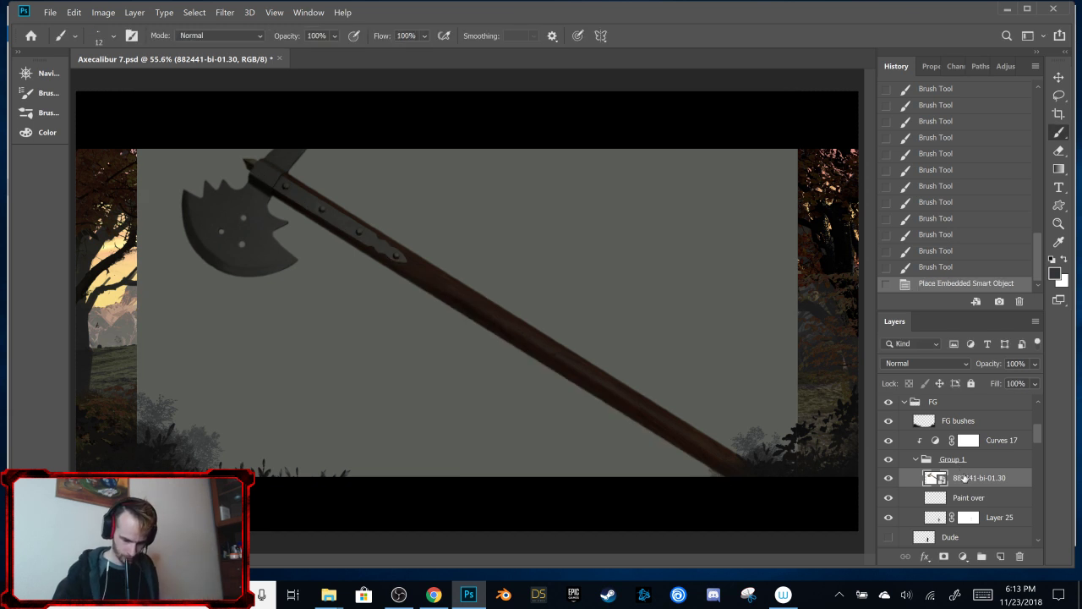
drag(964, 479, 950, 444)
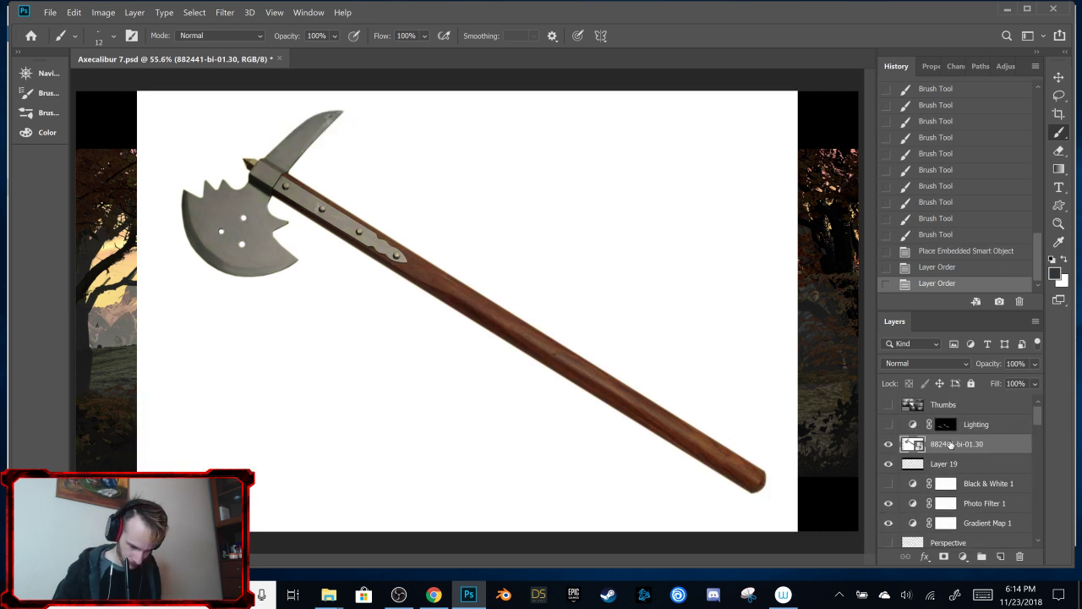
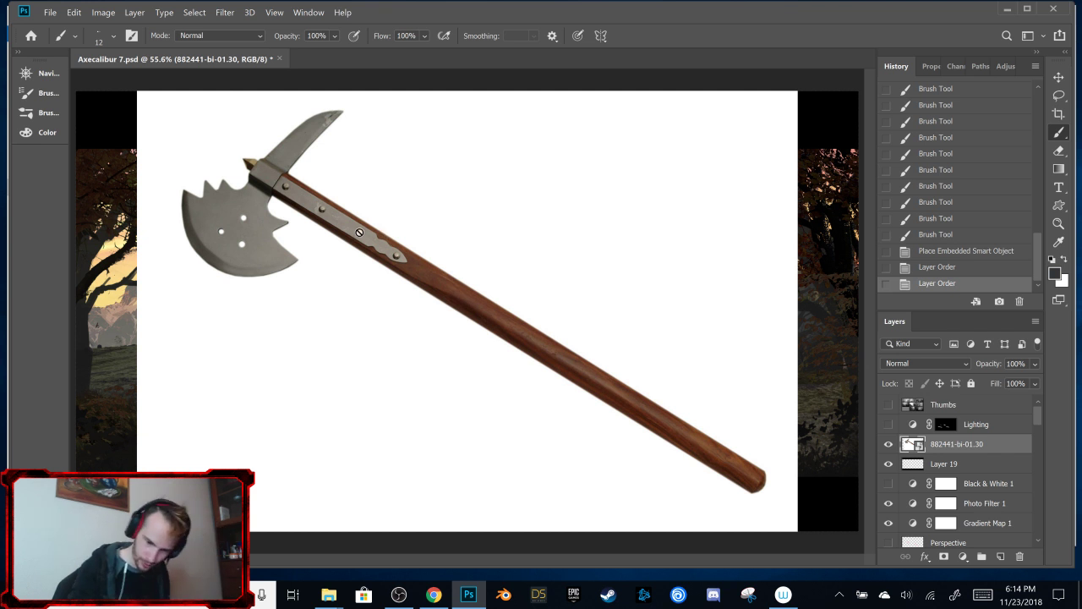
Step: Outline the axe's long wooden handle with a Polygonal Lasso selection
mouse_move(1062, 100)
mouse_down()
mouse_move(1018, 108)
mouse_move(1008, 135)
mouse_up()
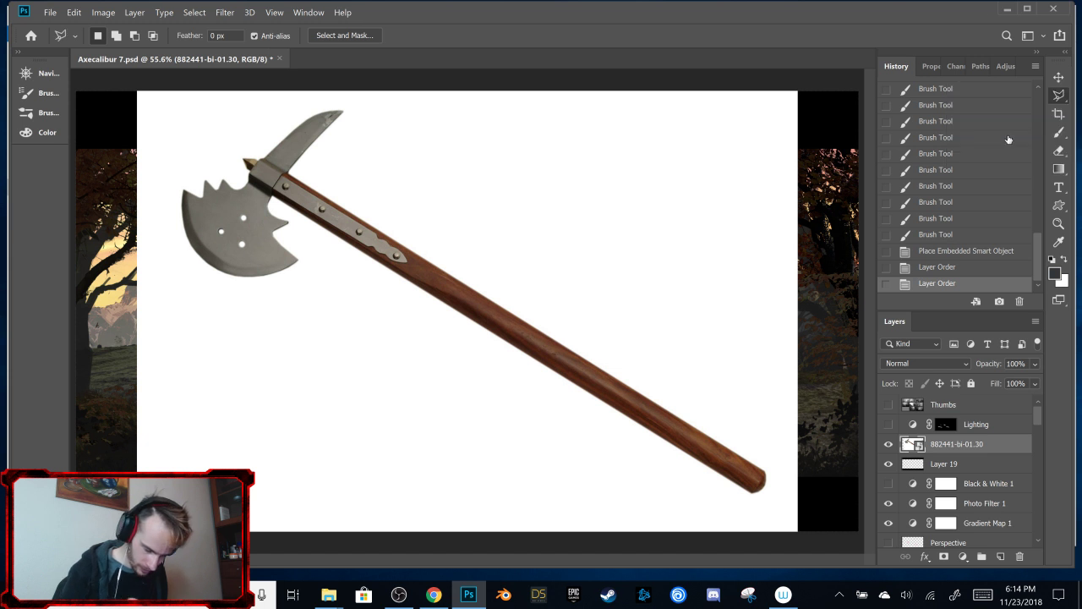
click(765, 474)
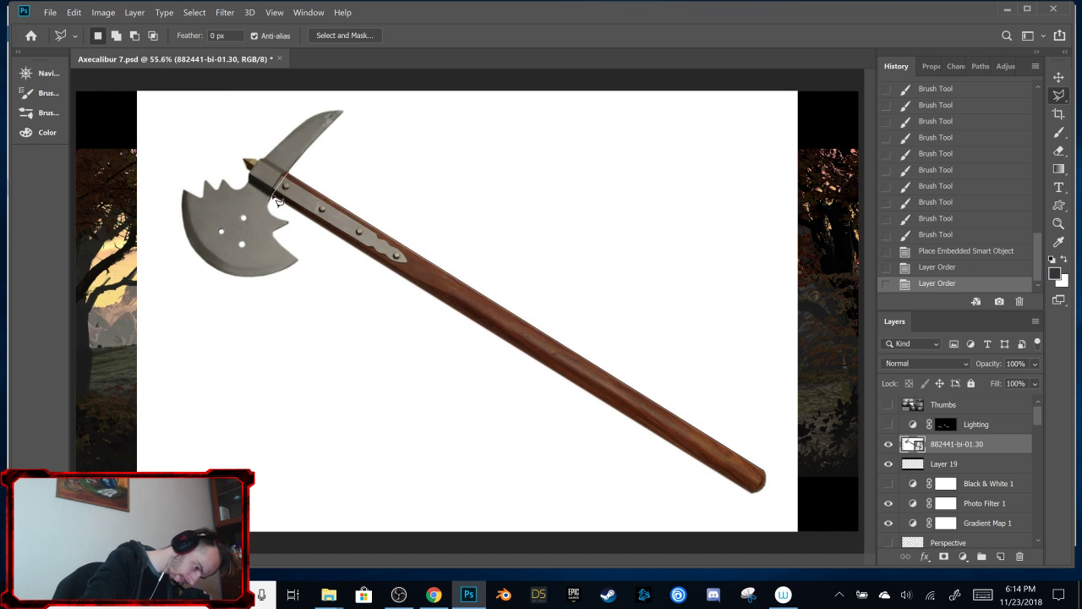
double_click(770, 480)
Step: Switch to the freehand Lasso Tool and add the handle's end cap to the selection
right_click(1062, 98)
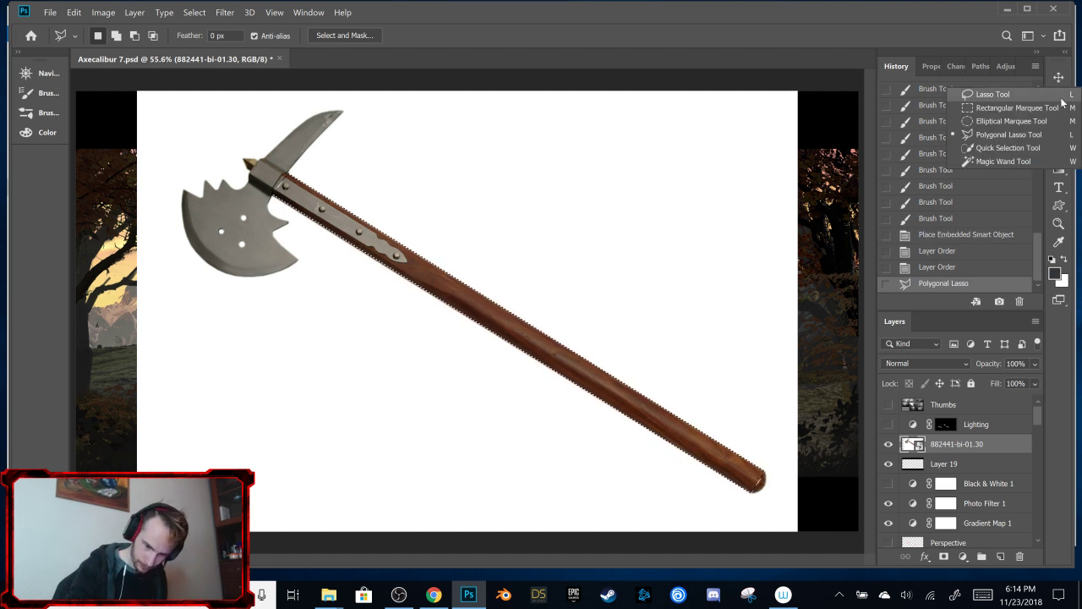
click(996, 95)
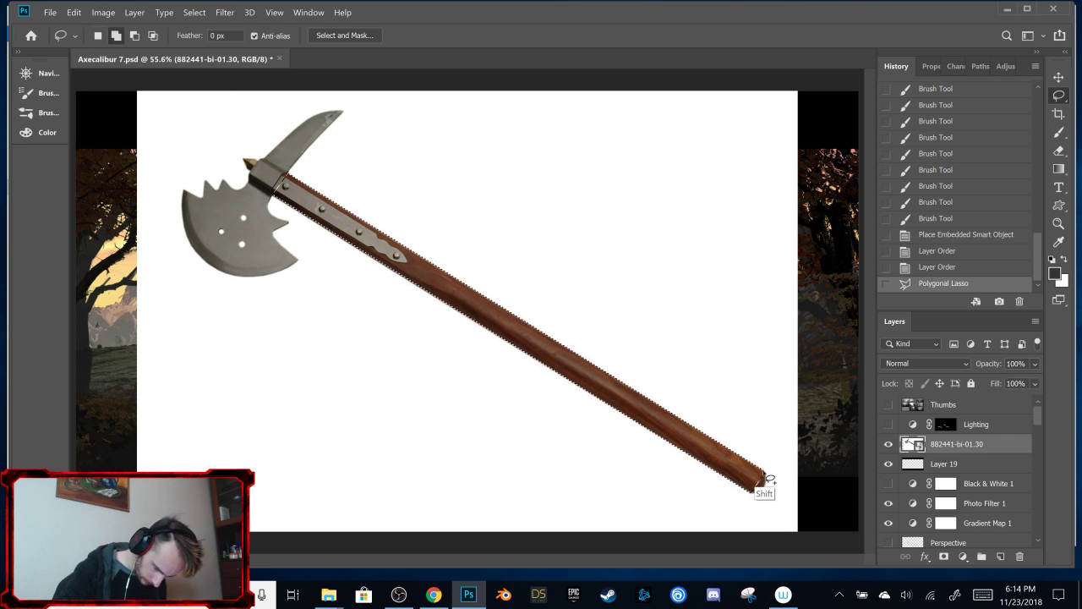
drag(765, 479, 768, 483)
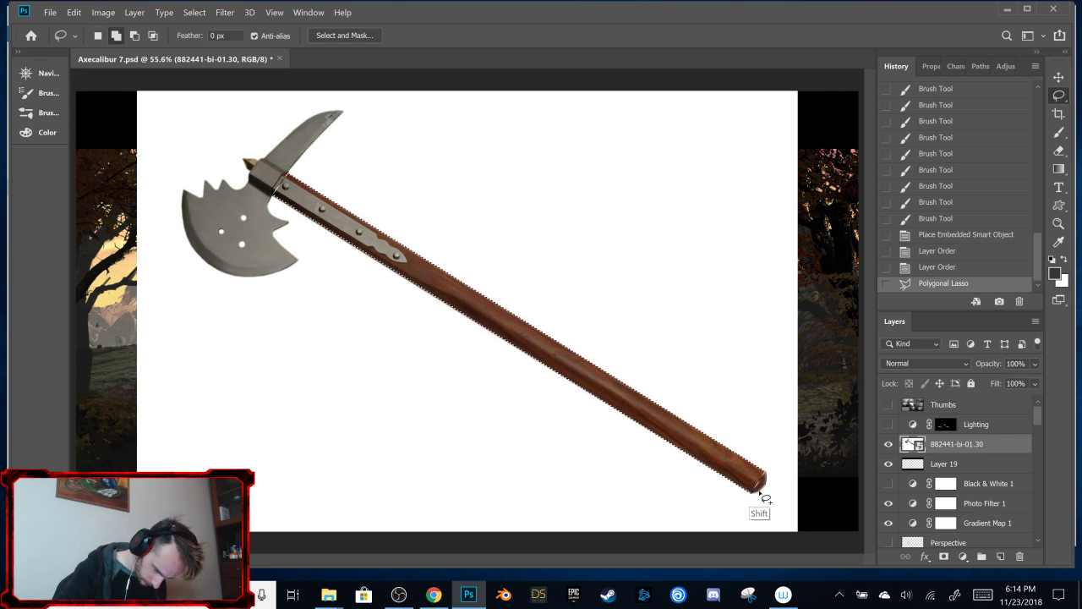
drag(758, 457, 761, 430)
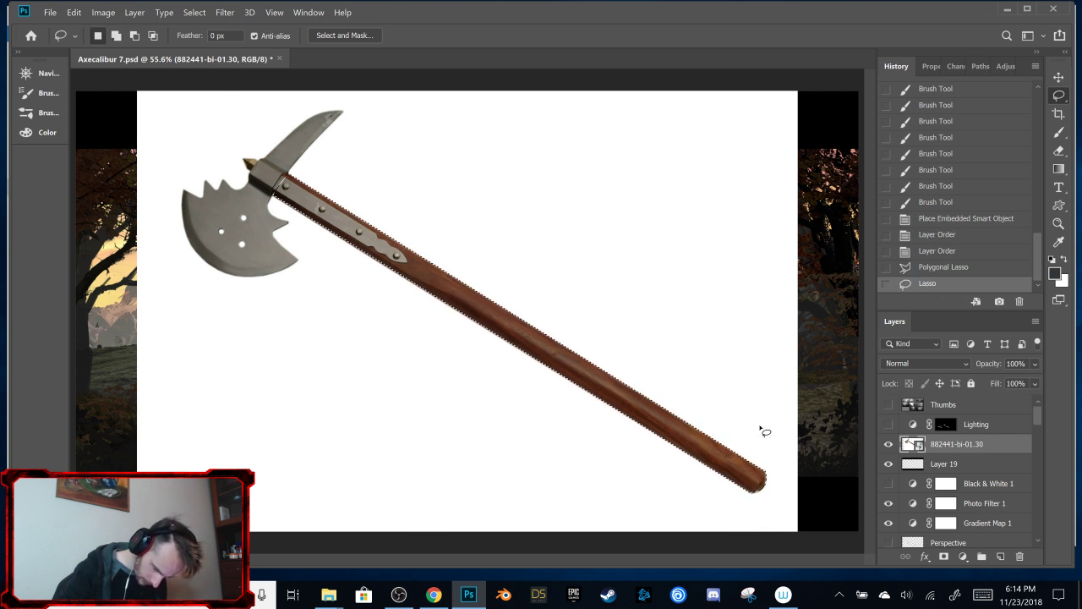
Step: Shift-lasso the upper blade spike, its lower edge and its base into the selection
key(shift)
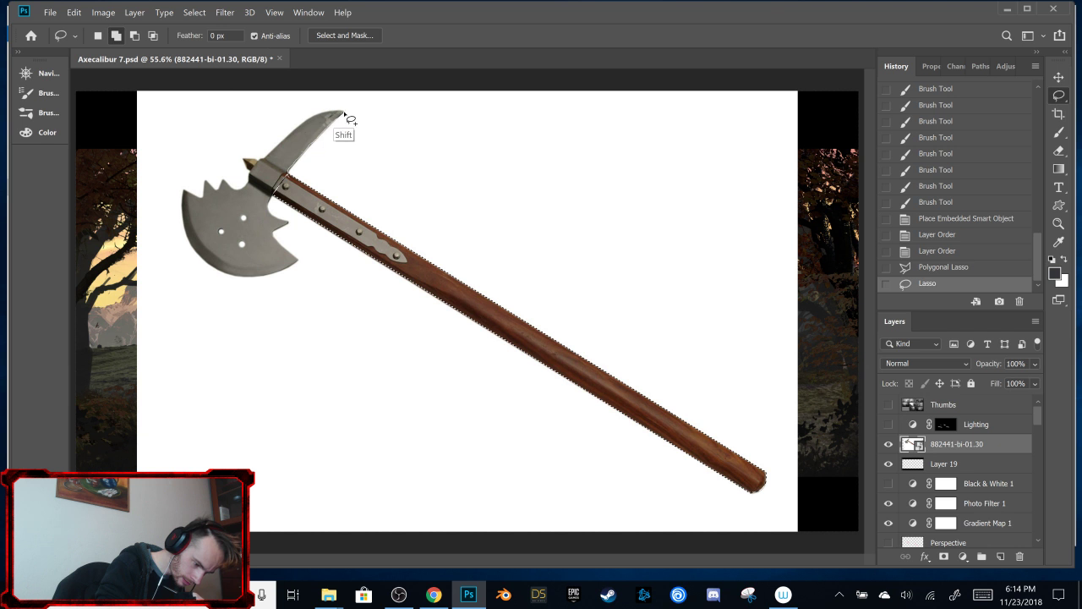
drag(277, 181, 276, 176)
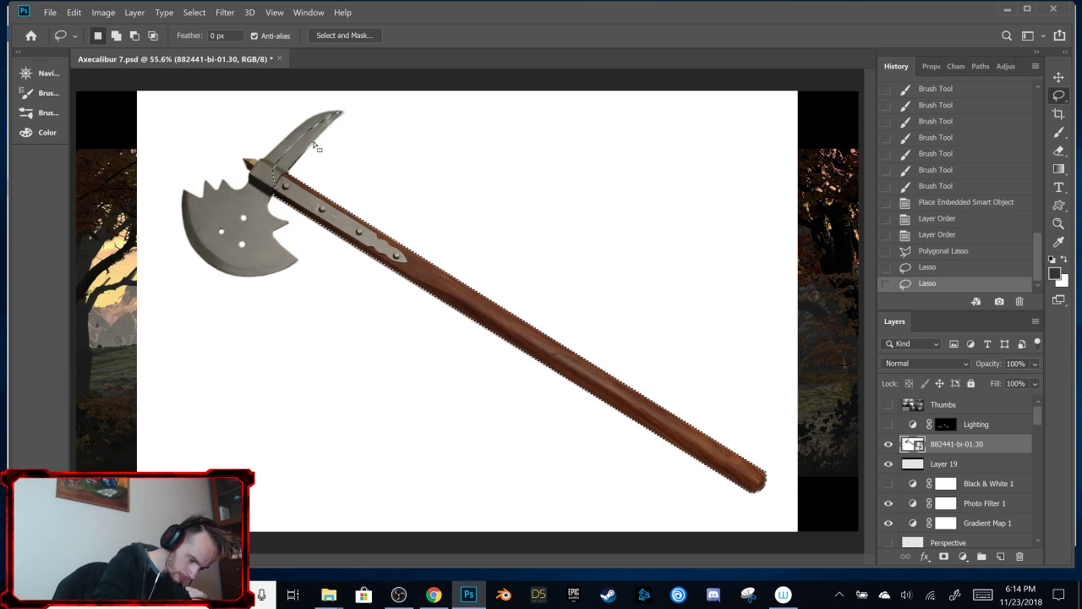
key(shift)
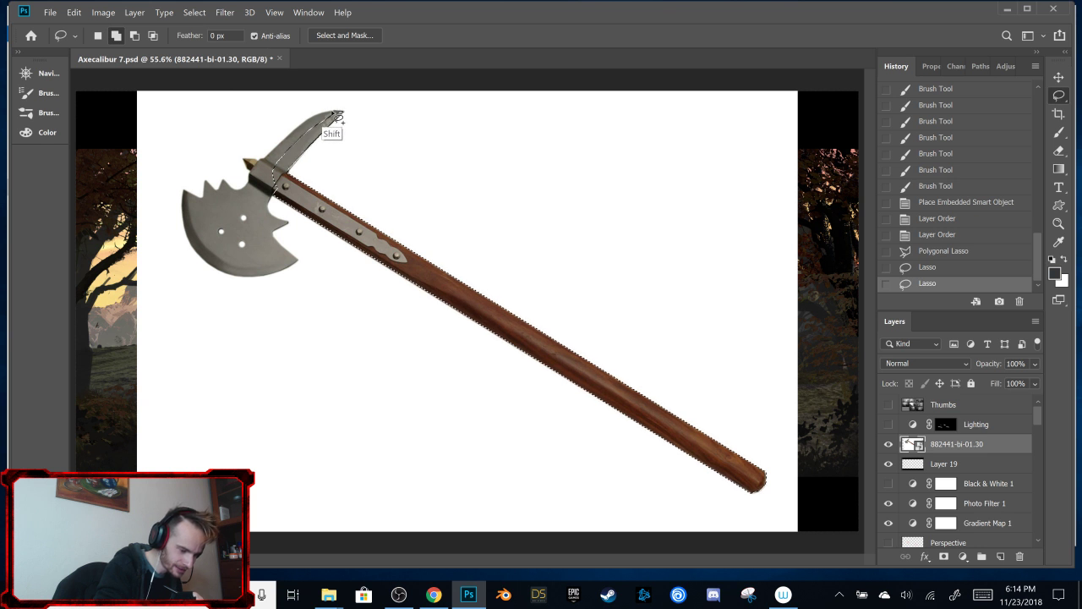
drag(319, 119, 287, 149)
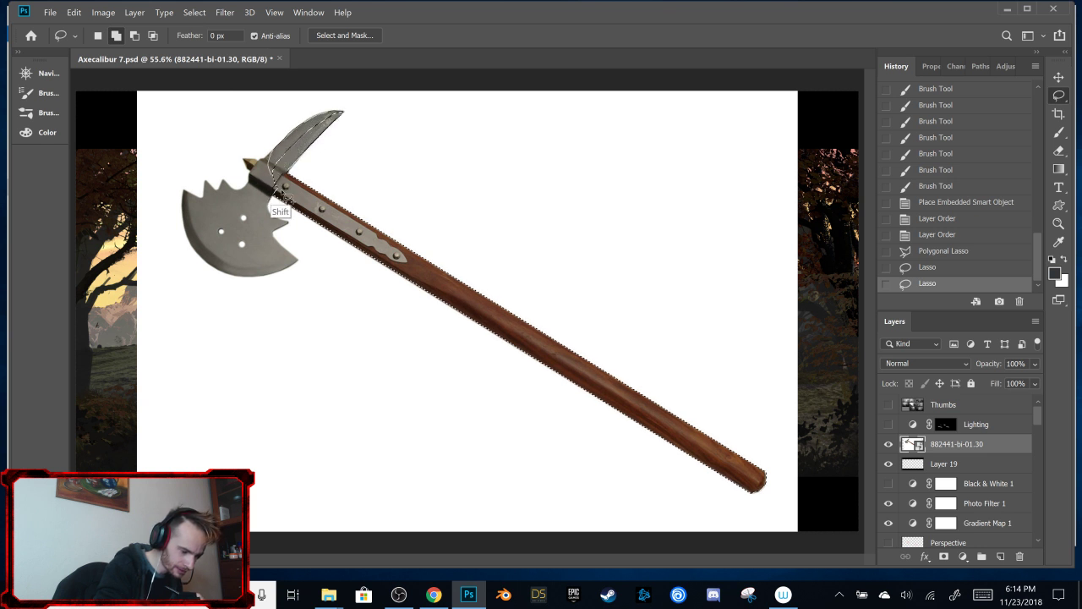
drag(279, 193, 286, 152)
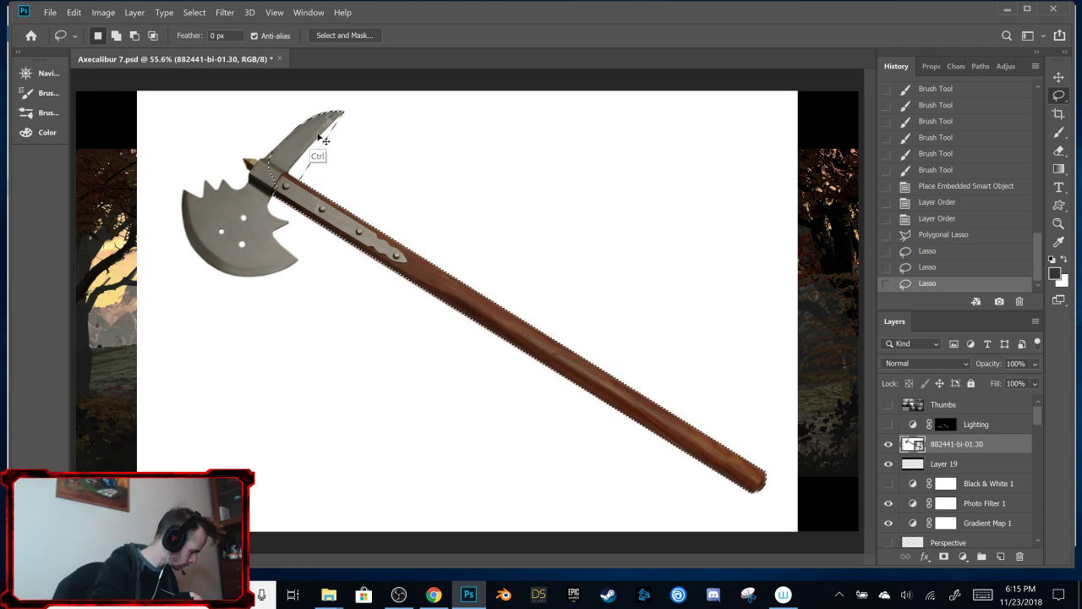
key(ctrl+z)
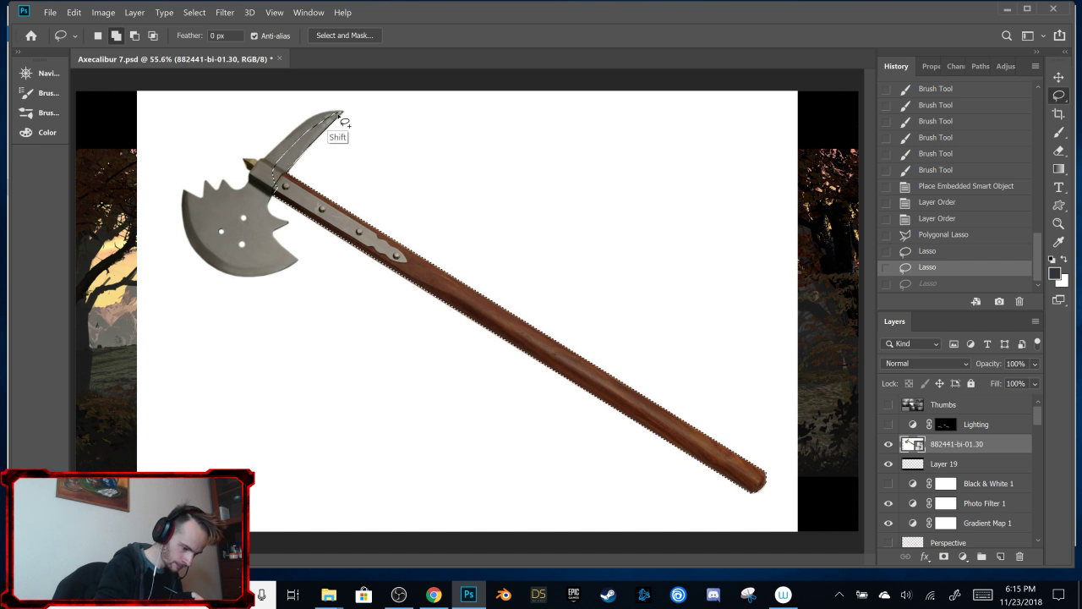
mouse_move(319, 125)
mouse_down()
mouse_move(279, 151)
mouse_move(271, 173)
mouse_move(301, 177)
mouse_up()
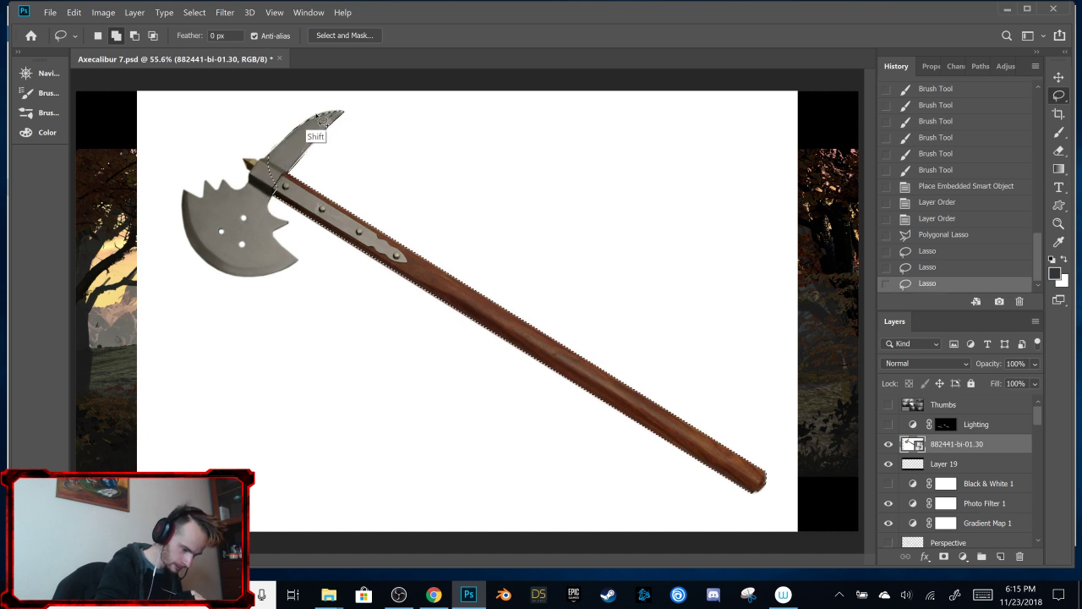
mouse_move(300, 136)
mouse_down()
mouse_move(262, 166)
mouse_move(276, 187)
mouse_move(291, 173)
mouse_move(280, 117)
mouse_up()
mouse_move(278, 161)
mouse_down()
mouse_move(266, 177)
mouse_move(276, 176)
mouse_move(260, 162)
mouse_up()
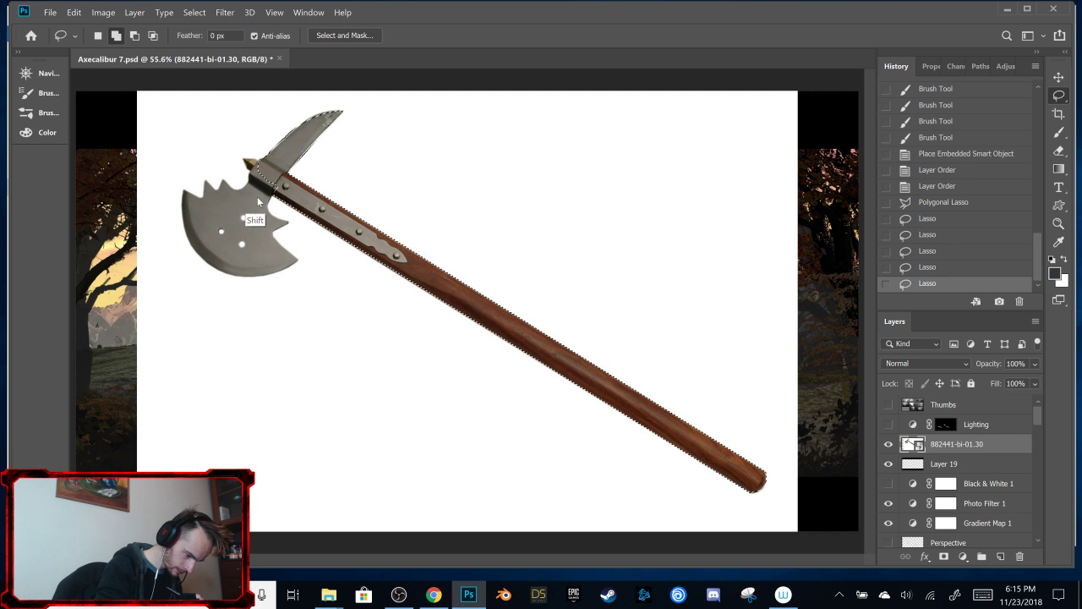
drag(281, 133, 291, 138)
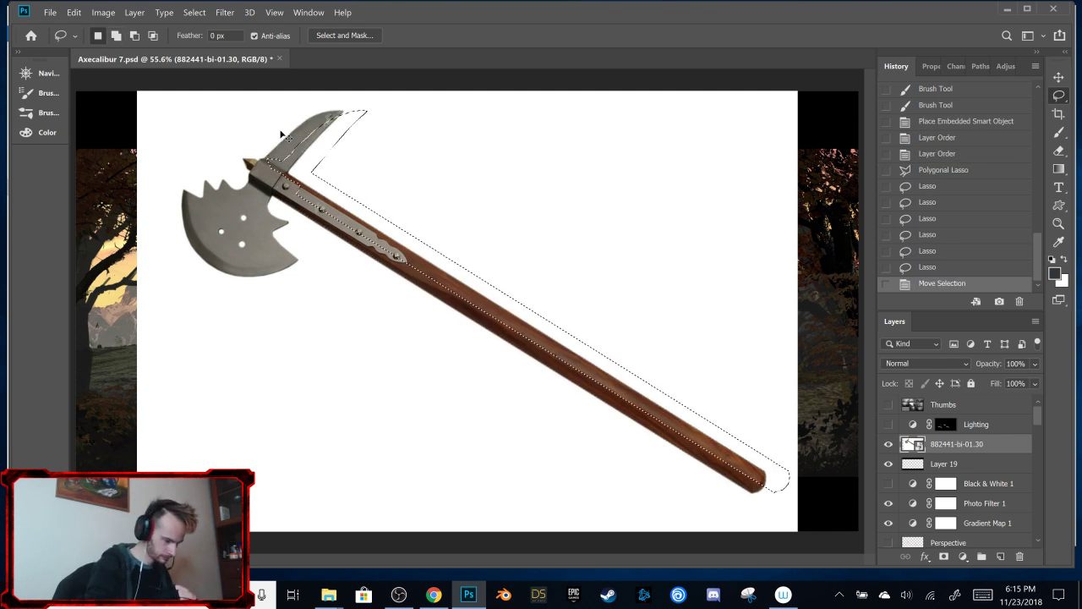
Step: Undo the accidental move and add the lower blade's base, inner edge, left edge and spikes
key(ctrl+z)
mouse_move(262, 178)
mouse_down()
mouse_move(299, 123)
mouse_move(271, 218)
mouse_move(294, 260)
mouse_move(245, 217)
mouse_up()
mouse_move(306, 130)
mouse_down()
mouse_move(226, 247)
mouse_move(194, 243)
mouse_move(187, 224)
mouse_move(220, 204)
mouse_move(259, 224)
mouse_move(244, 188)
mouse_up()
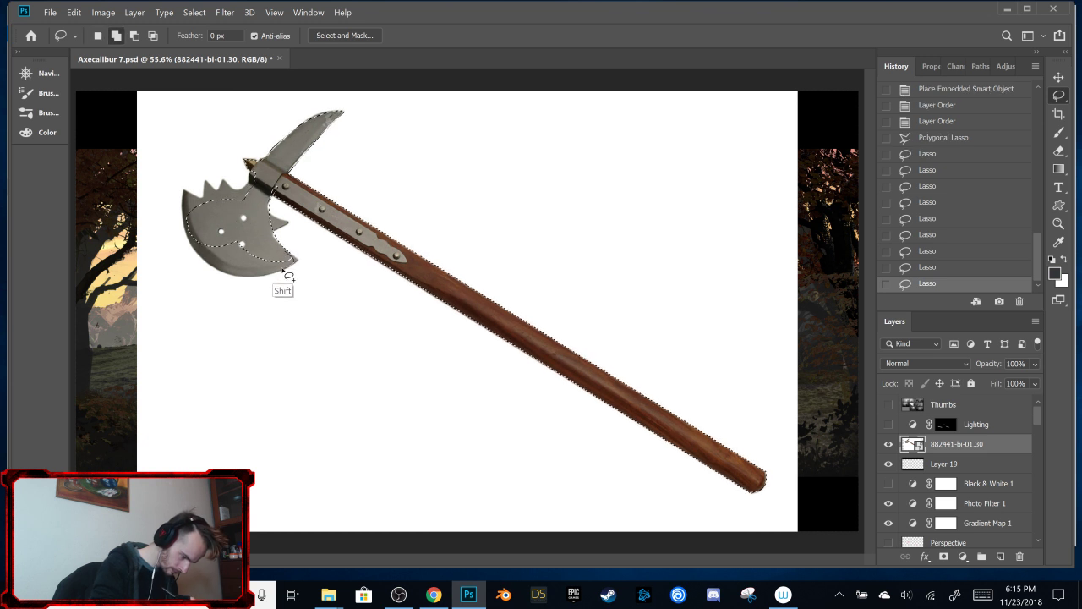
mouse_move(203, 258)
mouse_down()
mouse_move(191, 224)
mouse_move(207, 204)
mouse_move(265, 218)
mouse_up()
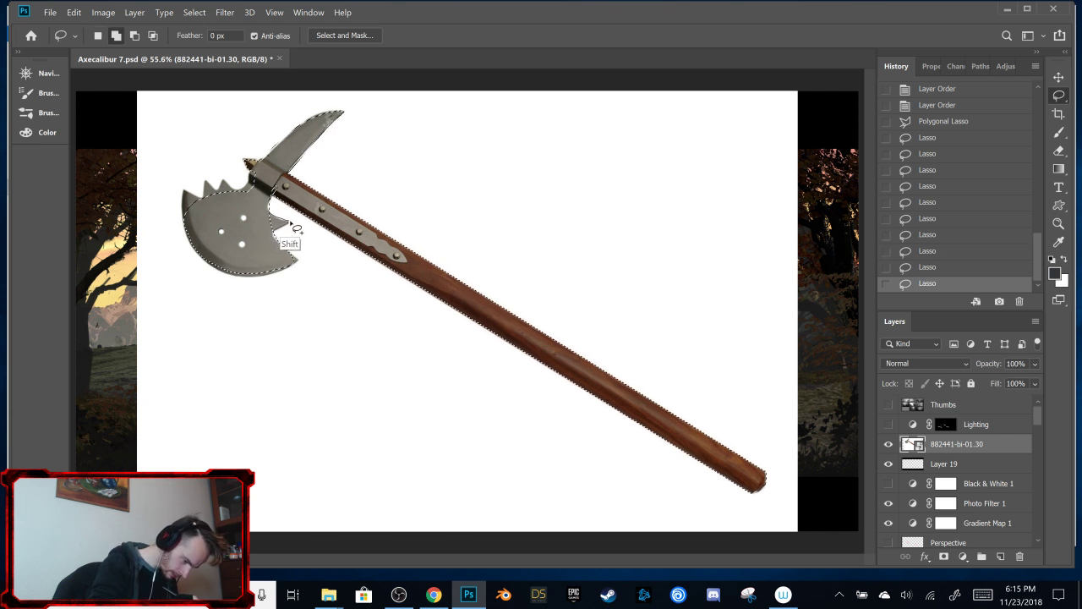
mouse_move(290, 233)
mouse_down()
mouse_move(261, 271)
mouse_move(307, 193)
mouse_move(302, 237)
mouse_up()
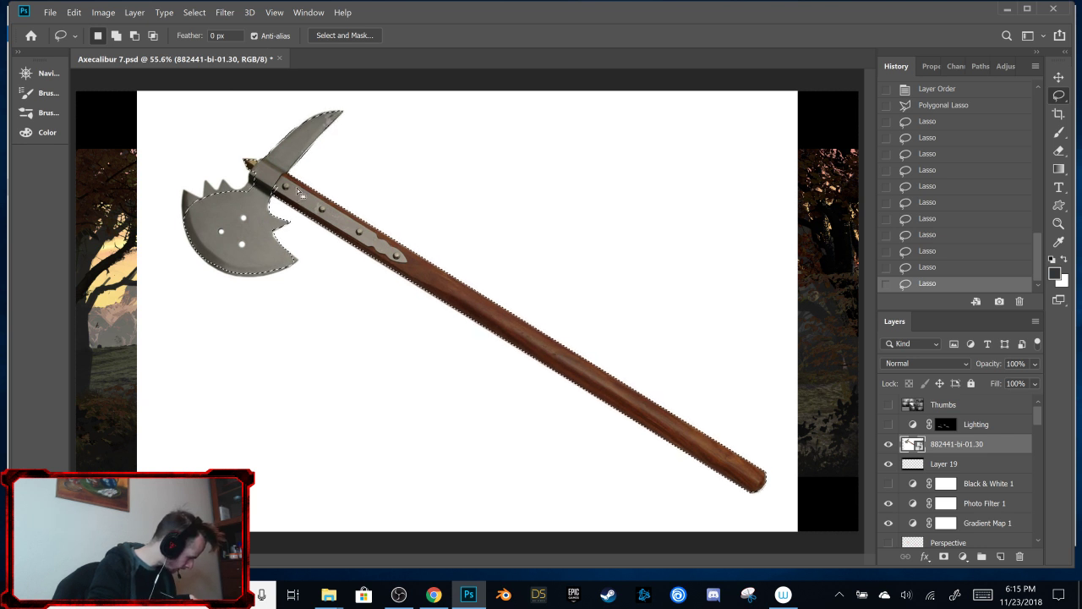
Step: Trim the notch beside the handle out of the selection with an Alt-lasso
key(alt)
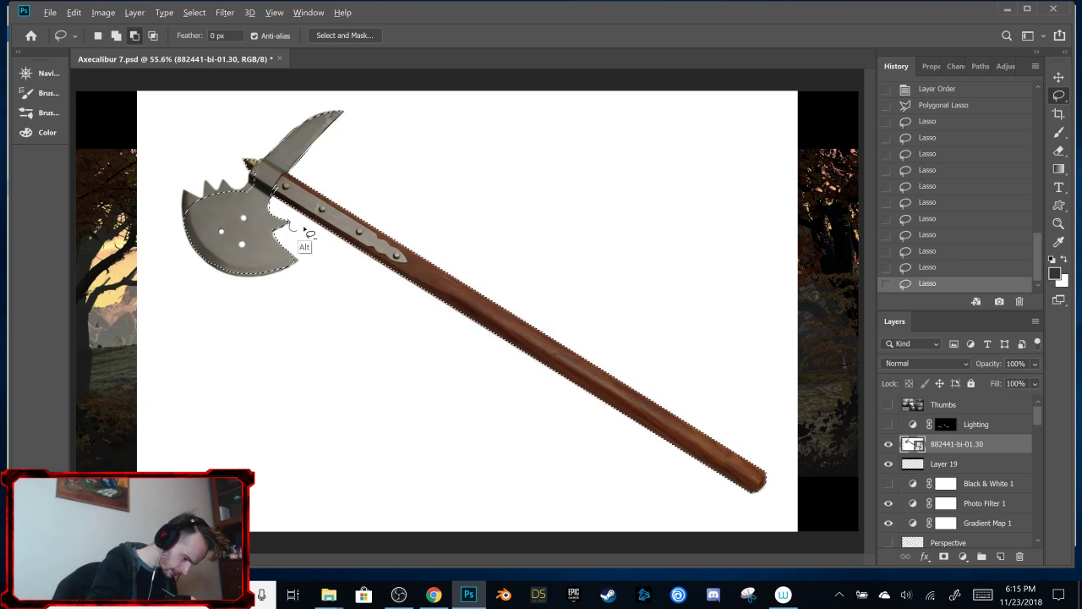
mouse_move(304, 232)
mouse_down()
mouse_move(276, 231)
mouse_move(297, 264)
mouse_up()
key(shift)
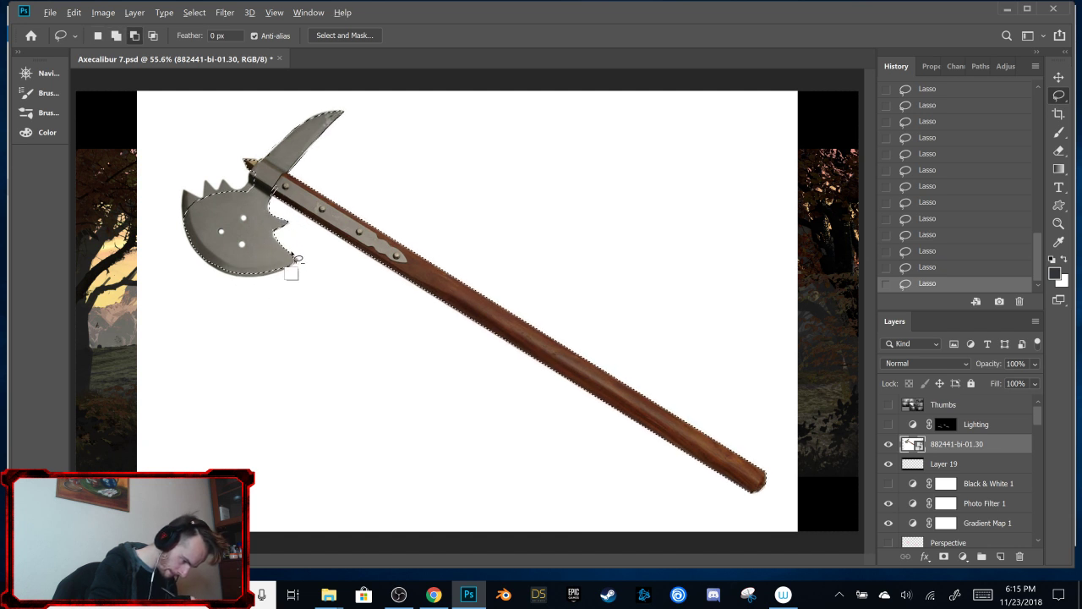
key(alt)
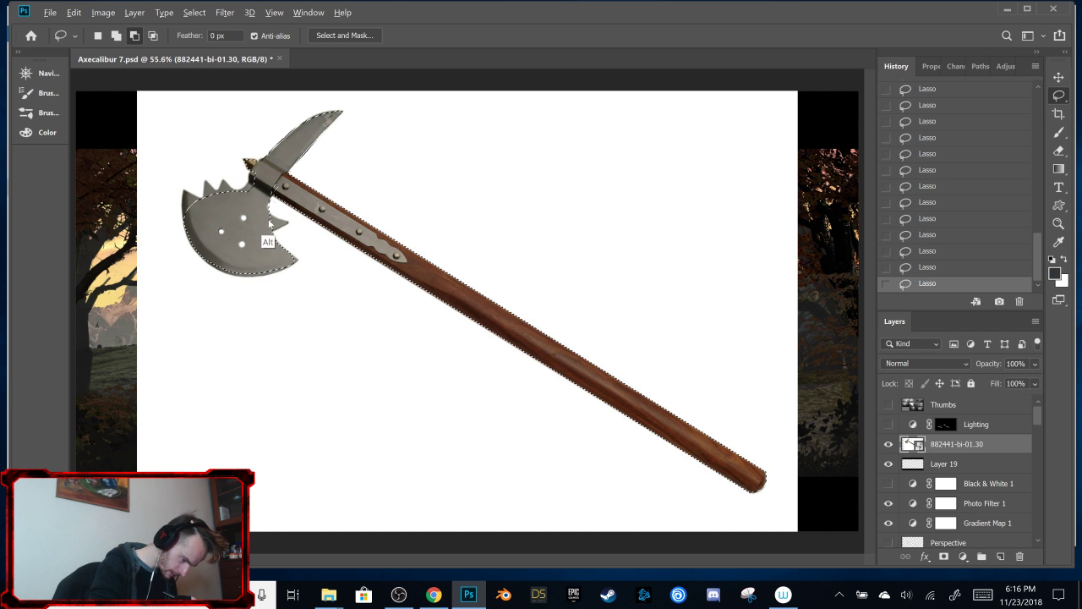
Step: Restore the axe selection and trim the blade notch edge out of it
key(ctrl+d)
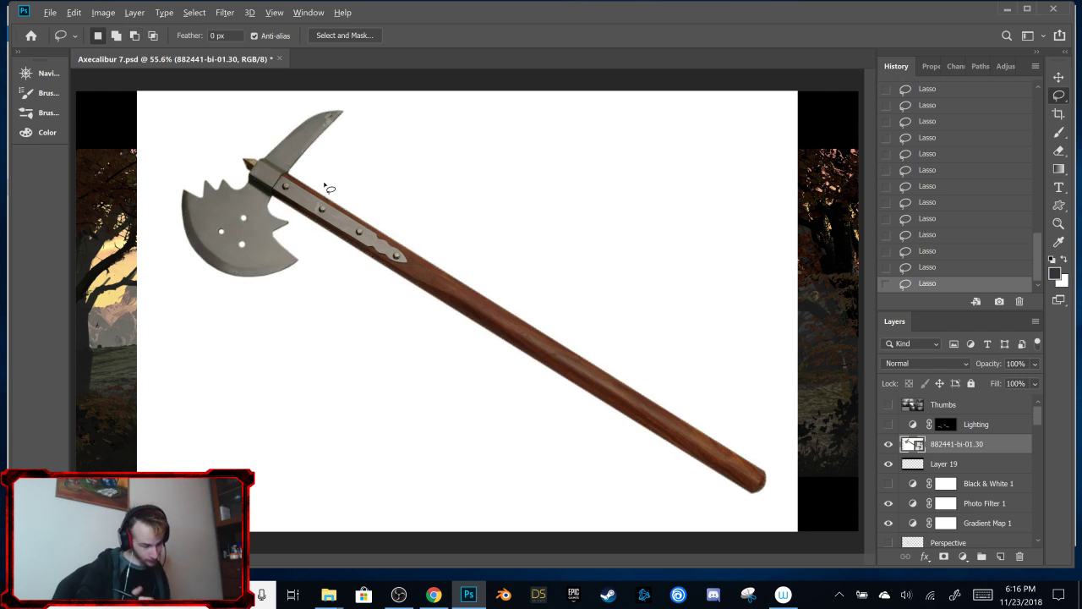
key(ctrl+z)
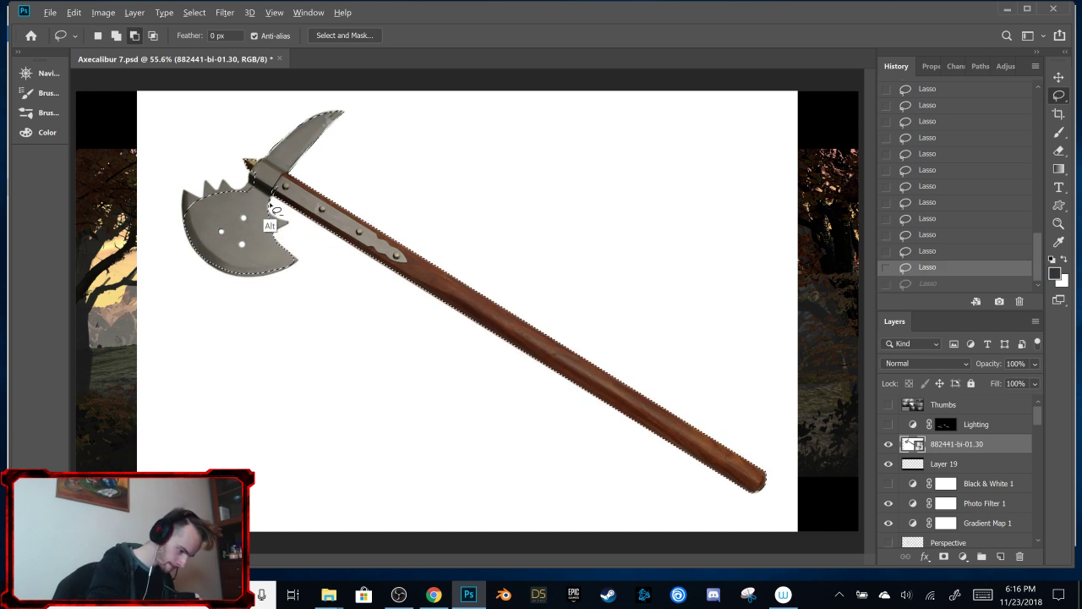
drag(275, 207, 276, 229)
drag(333, 251, 278, 116)
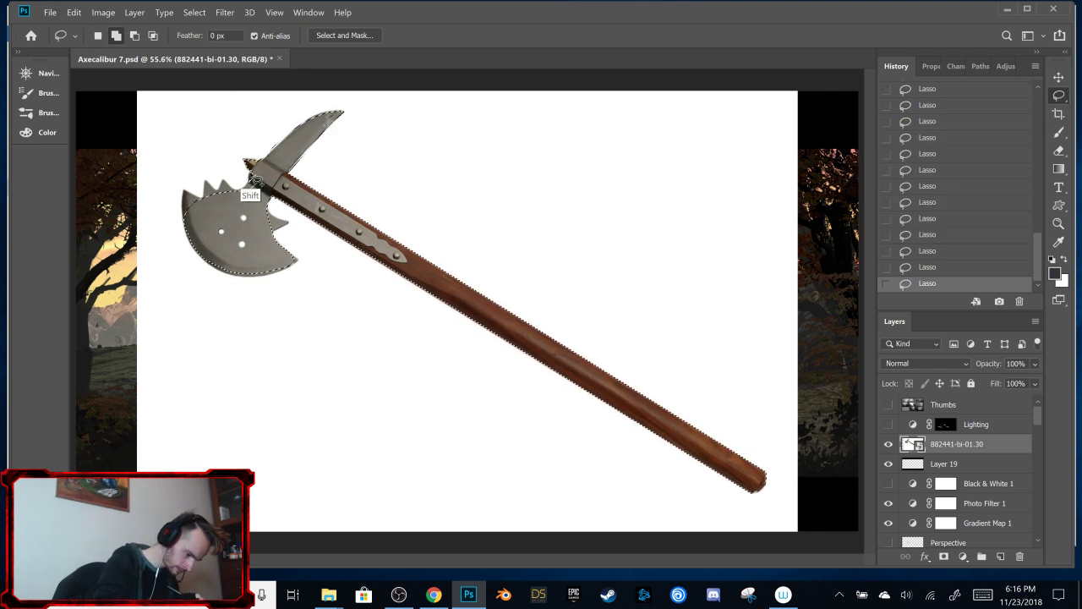
Step: Shift-lasso the blade's upper-left area, neck and lower-left portion into the selection
key(shift)
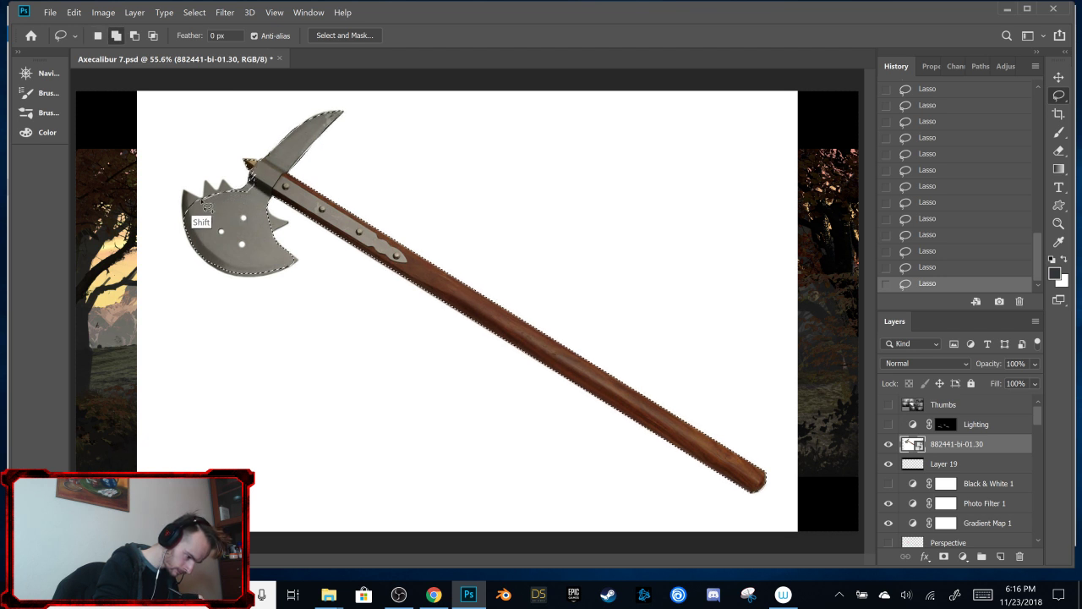
mouse_move(186, 197)
mouse_down()
mouse_move(194, 234)
mouse_move(235, 247)
mouse_up()
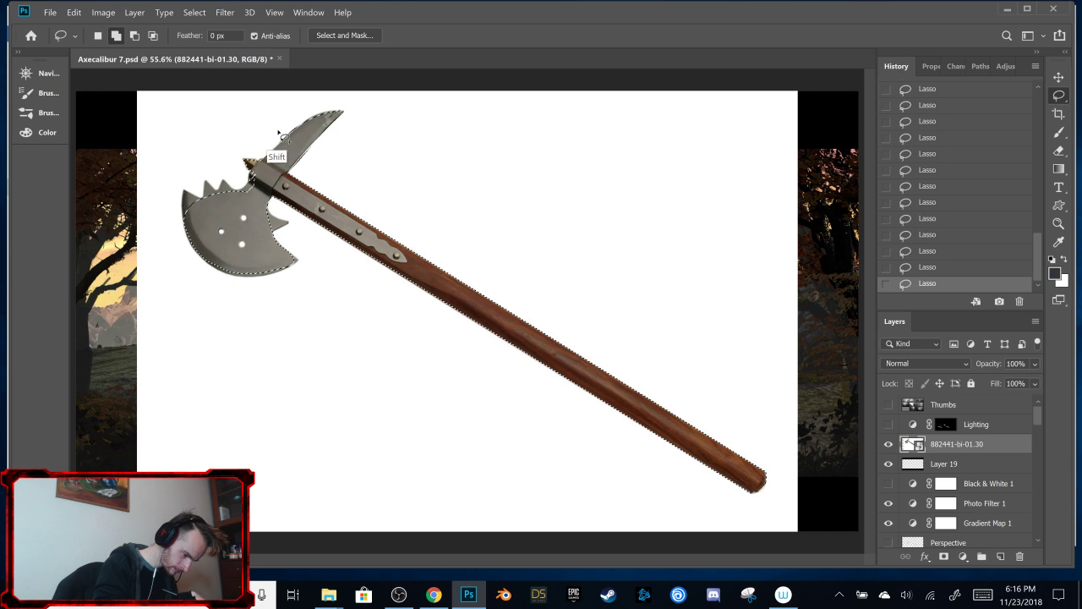
drag(281, 137, 302, 92)
mouse_move(249, 165)
mouse_down()
mouse_move(251, 197)
mouse_move(277, 205)
mouse_up()
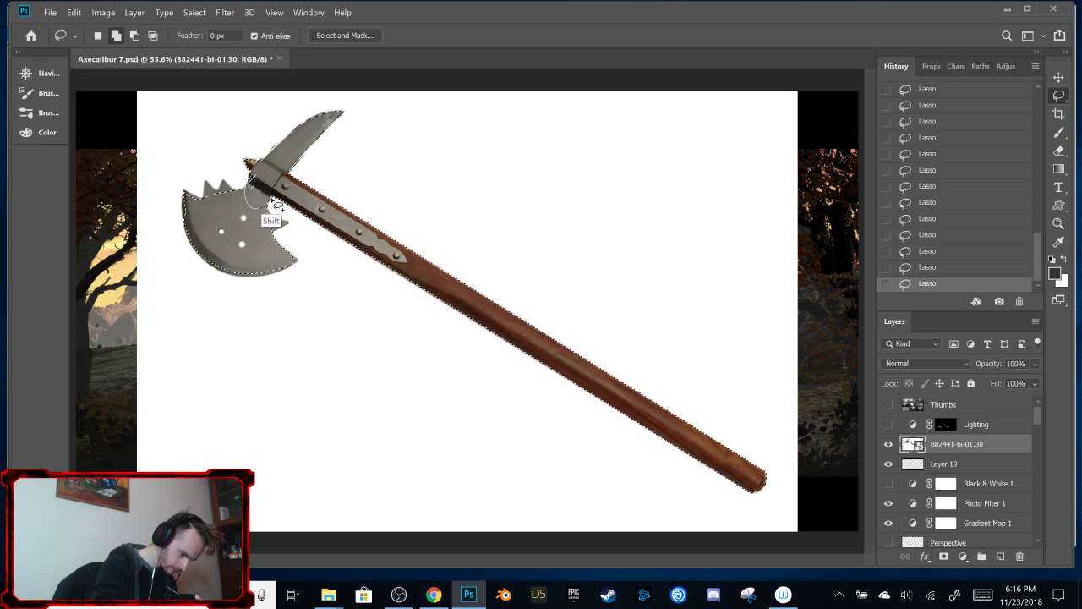
drag(288, 152, 286, 156)
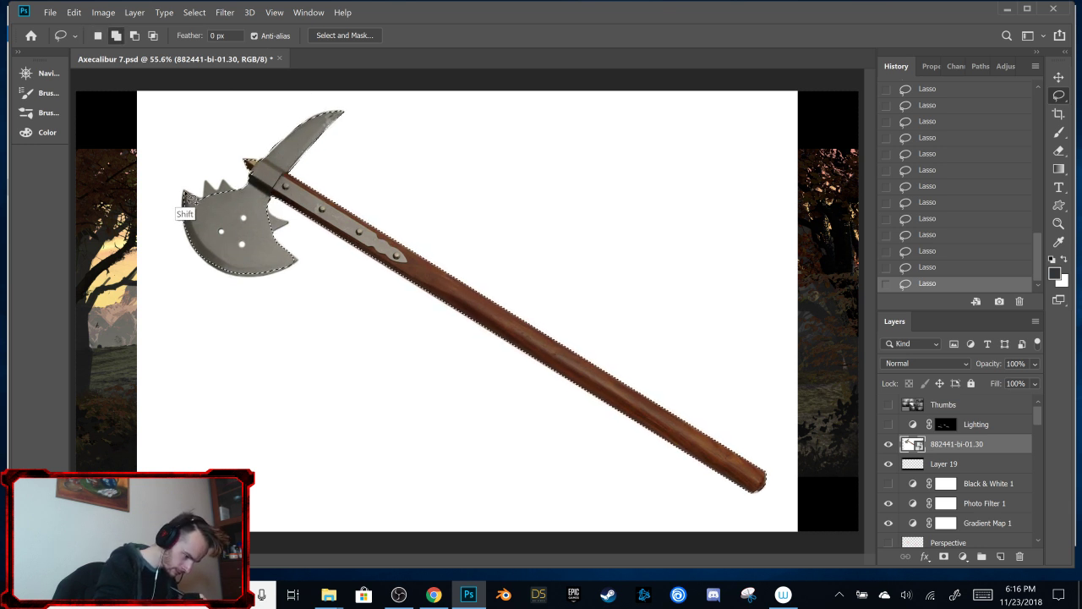
mouse_move(186, 202)
mouse_down()
mouse_move(193, 247)
mouse_move(237, 201)
mouse_move(184, 199)
mouse_move(181, 223)
mouse_move(183, 247)
mouse_move(228, 275)
mouse_up()
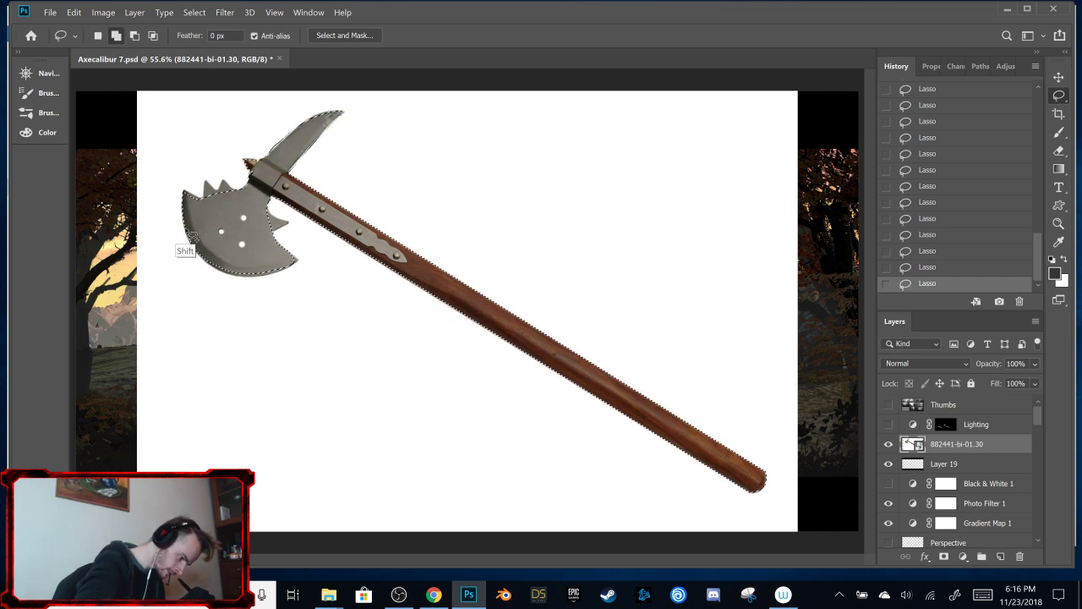
mouse_move(188, 230)
mouse_down()
mouse_move(217, 274)
mouse_move(267, 271)
mouse_move(265, 226)
mouse_move(239, 219)
mouse_up()
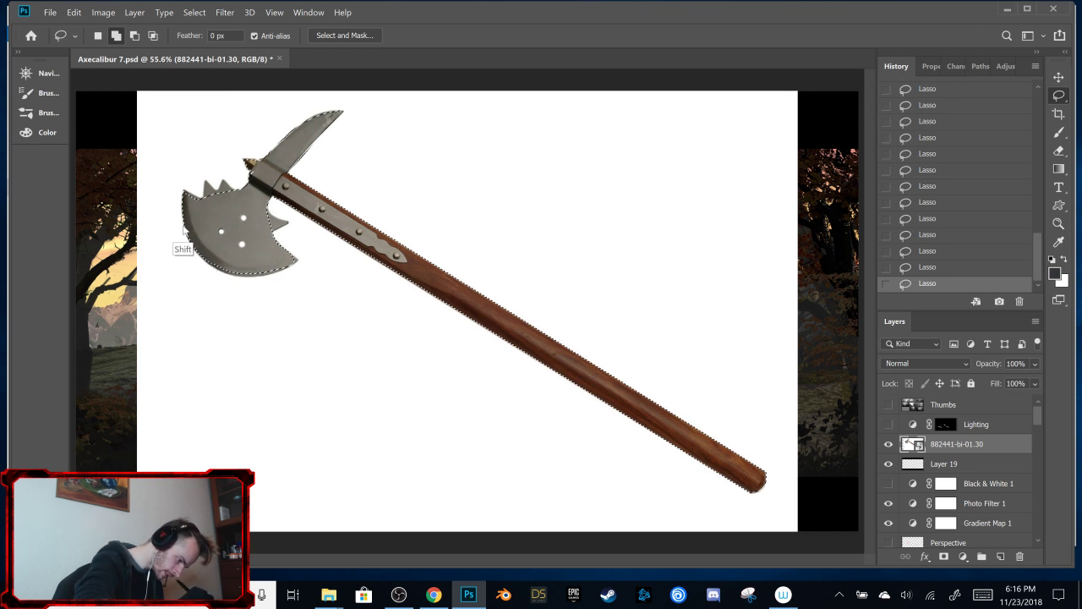
drag(239, 169, 243, 172)
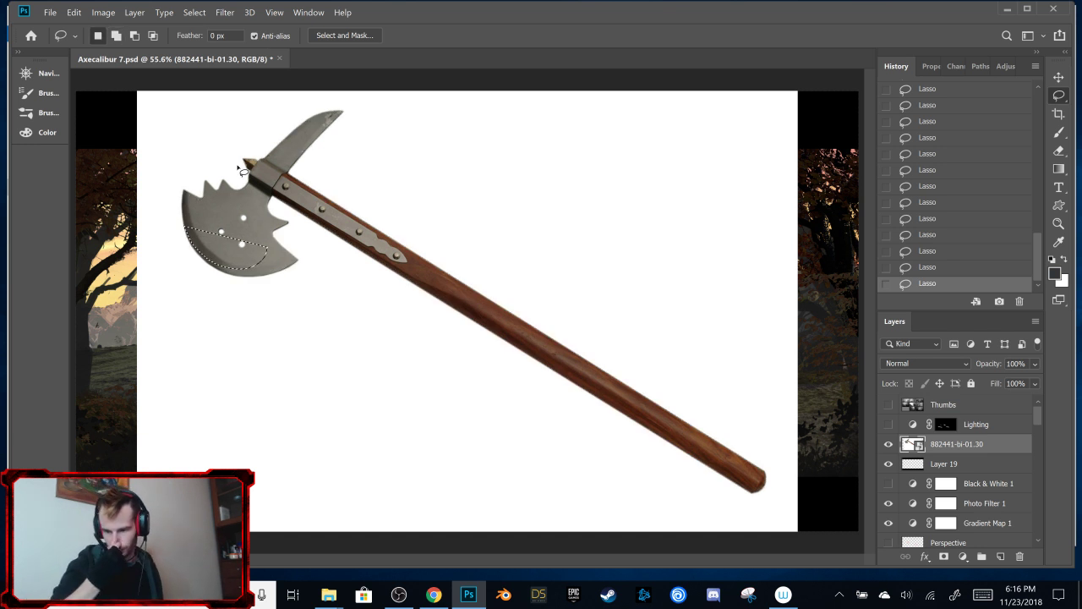
Step: Add the blade's jagged lower edge to the selection with a Shift-lasso
key(ctrl+z)
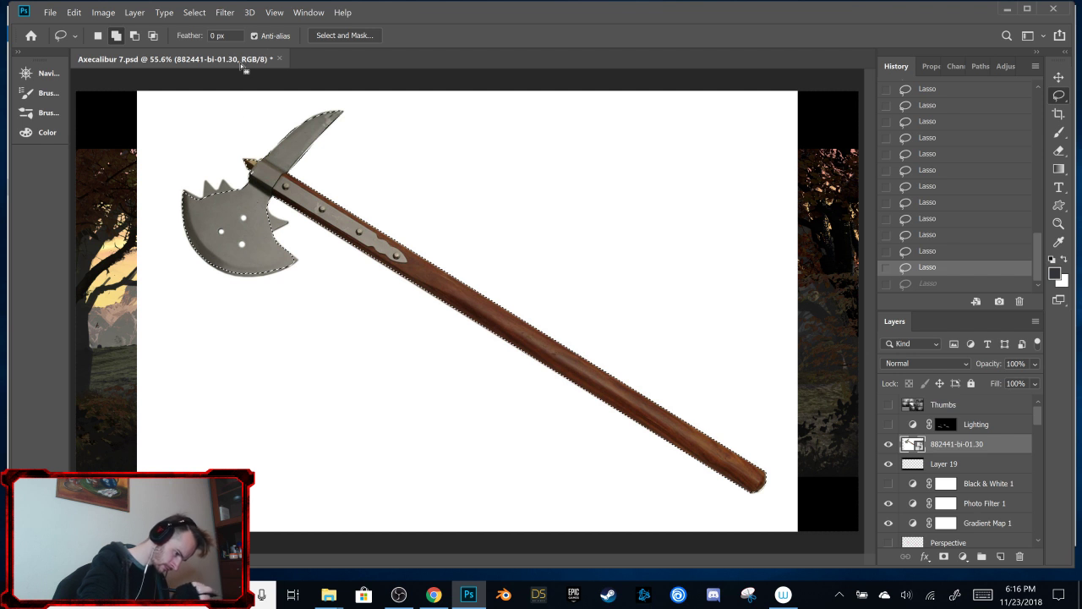
key(ctrl+shift+z)
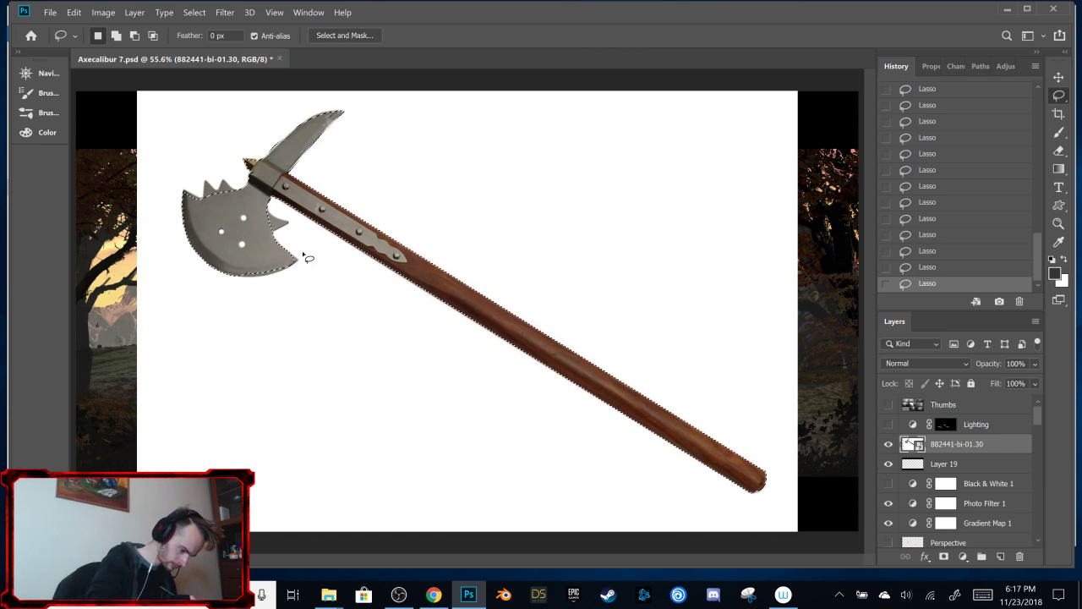
key(shift)
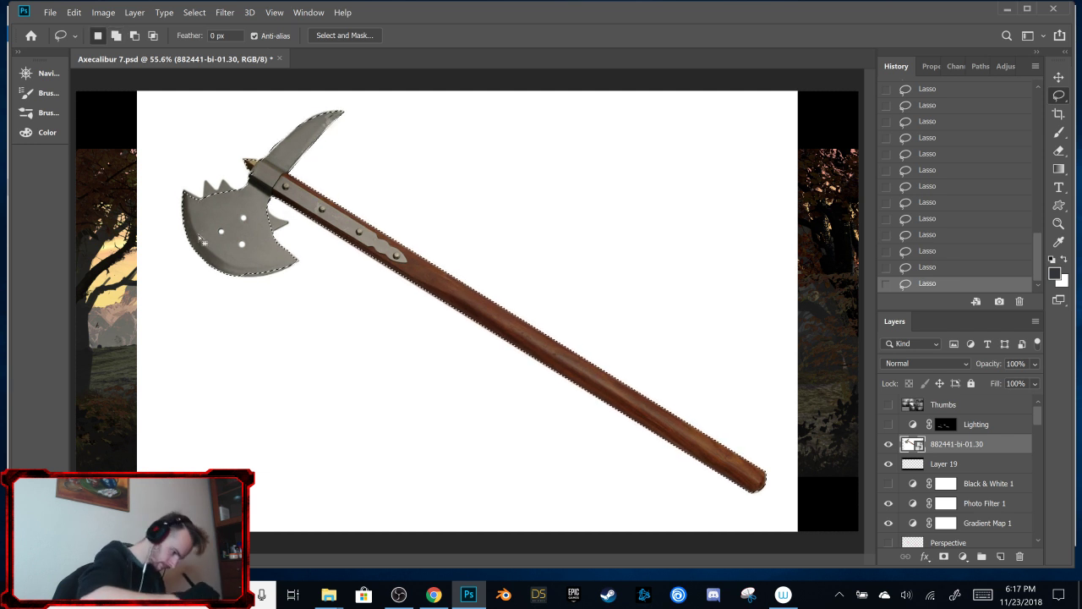
key(shift)
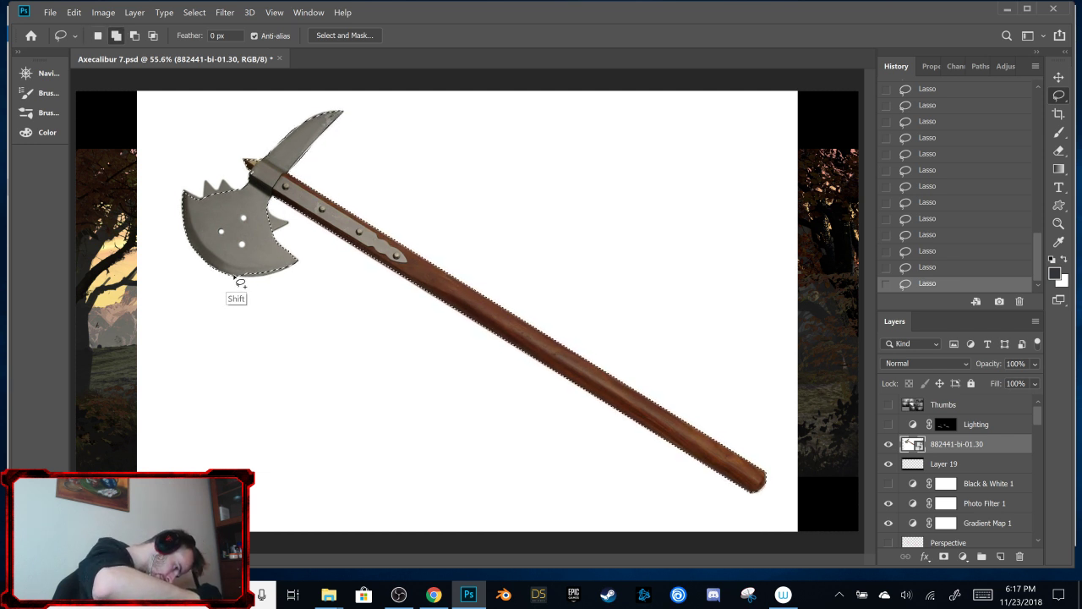
mouse_move(273, 275)
mouse_down()
mouse_move(292, 270)
mouse_move(193, 278)
mouse_up()
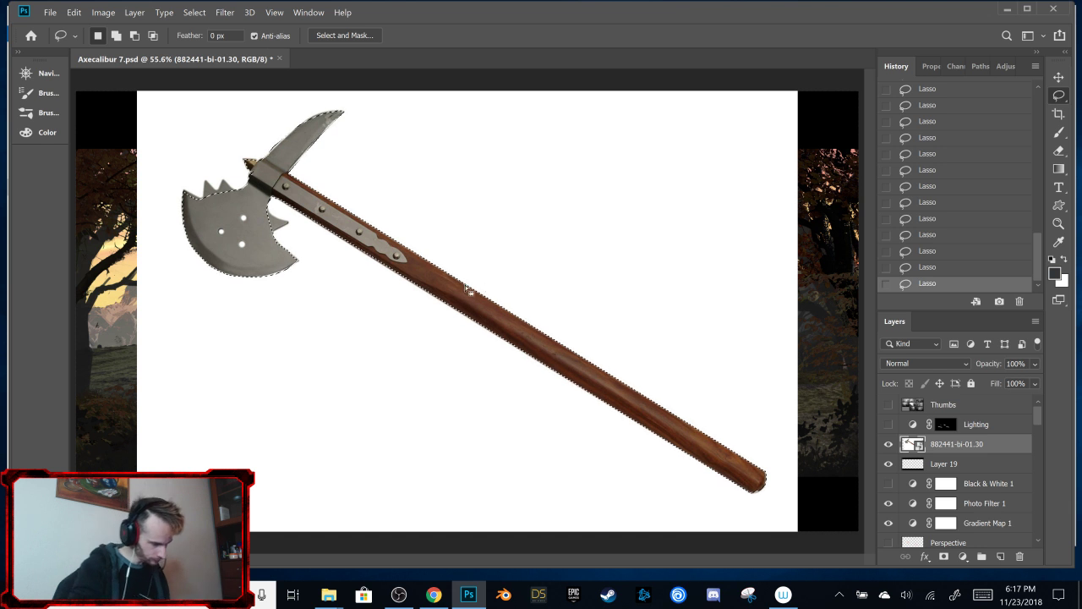
Step: Copy the selected axe onto a new layer and delete the original axe photo layer
right_click(347, 250)
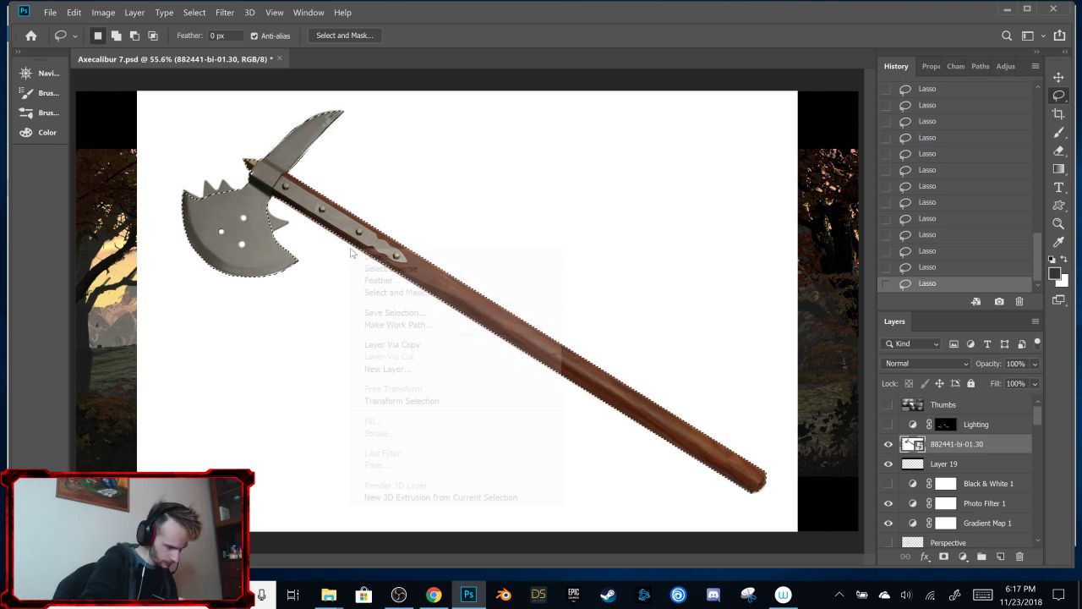
click(452, 345)
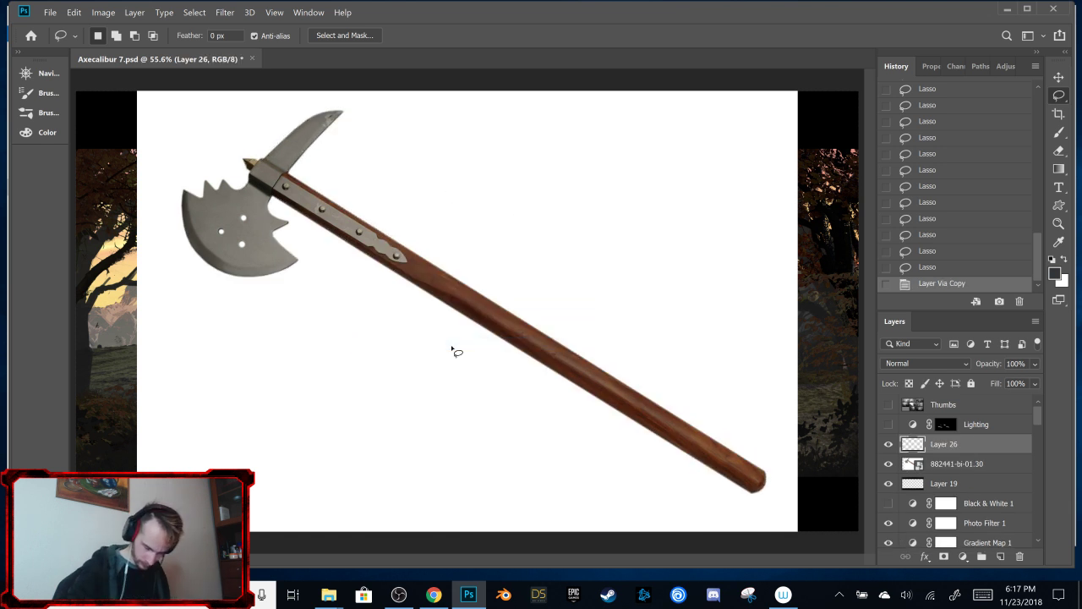
click(964, 463)
click(1022, 556)
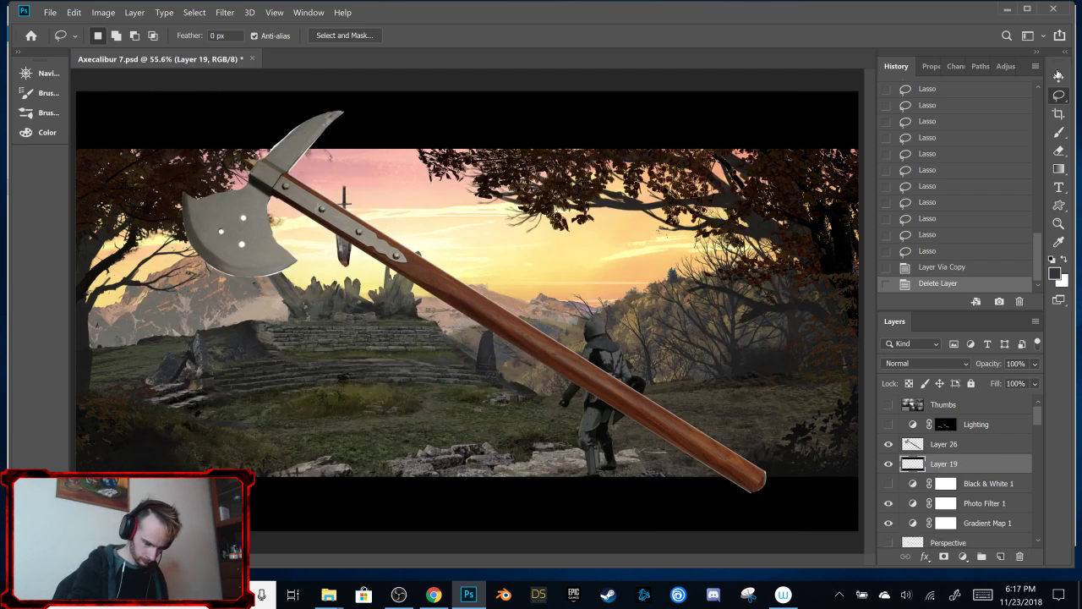
Step: Try resizing the scene layer with Free Transform, then revert and cancel it
click(1058, 75)
key(ctrl+t)
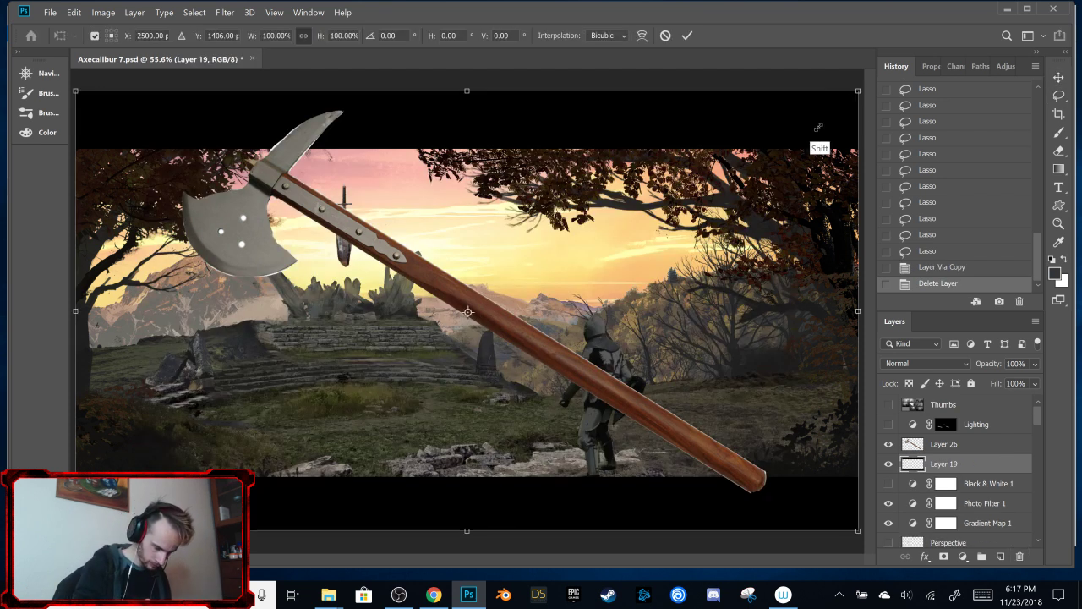
drag(819, 127, 748, 195)
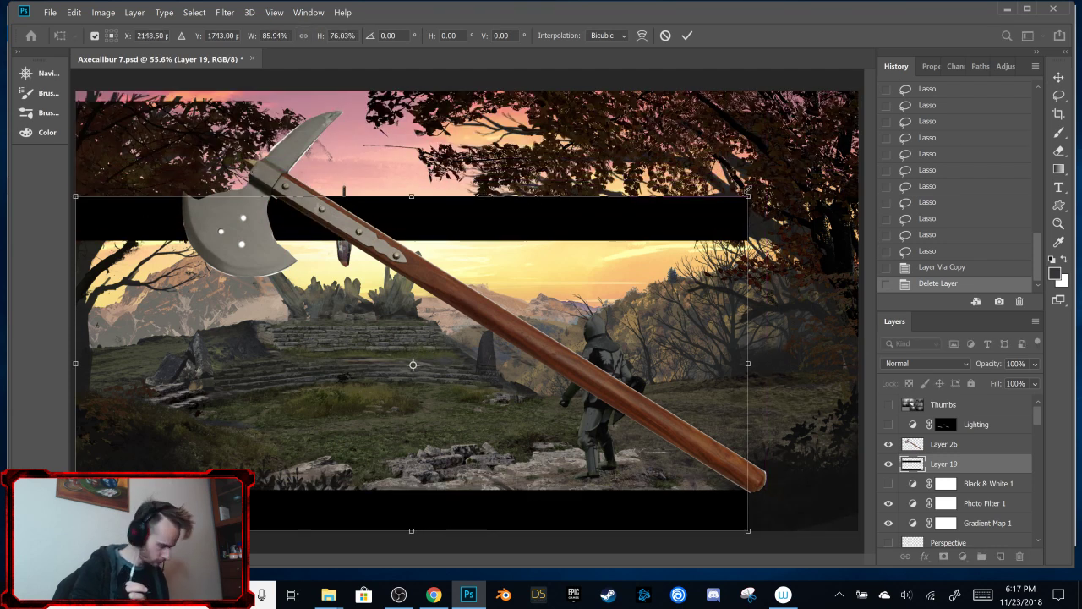
key(ctrl+z)
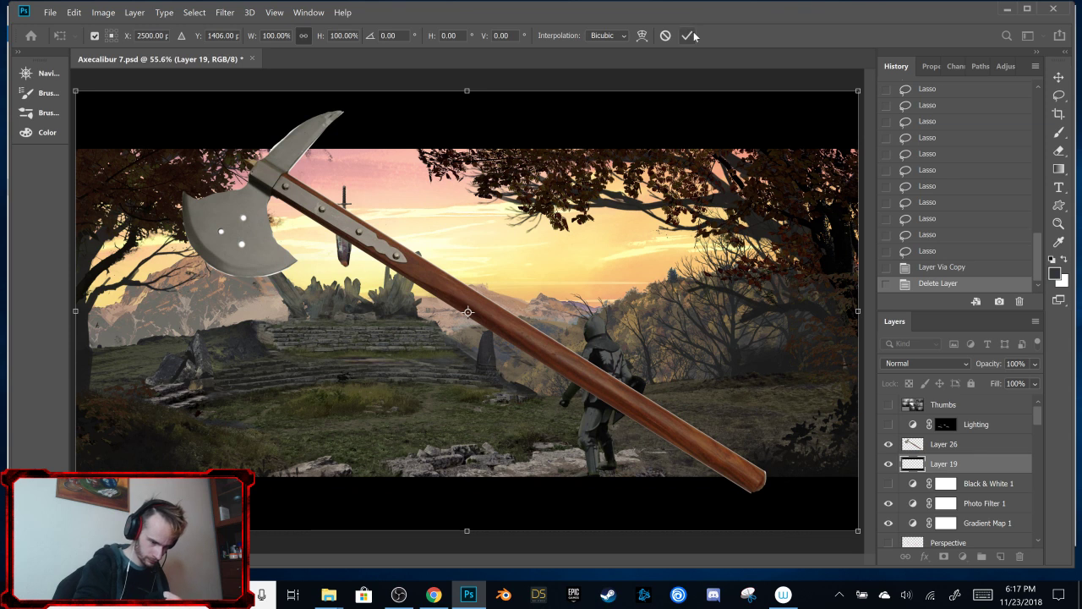
click(665, 36)
Step: Scale Layer 26's axe to 43.3% and move it beside the knight
click(978, 438)
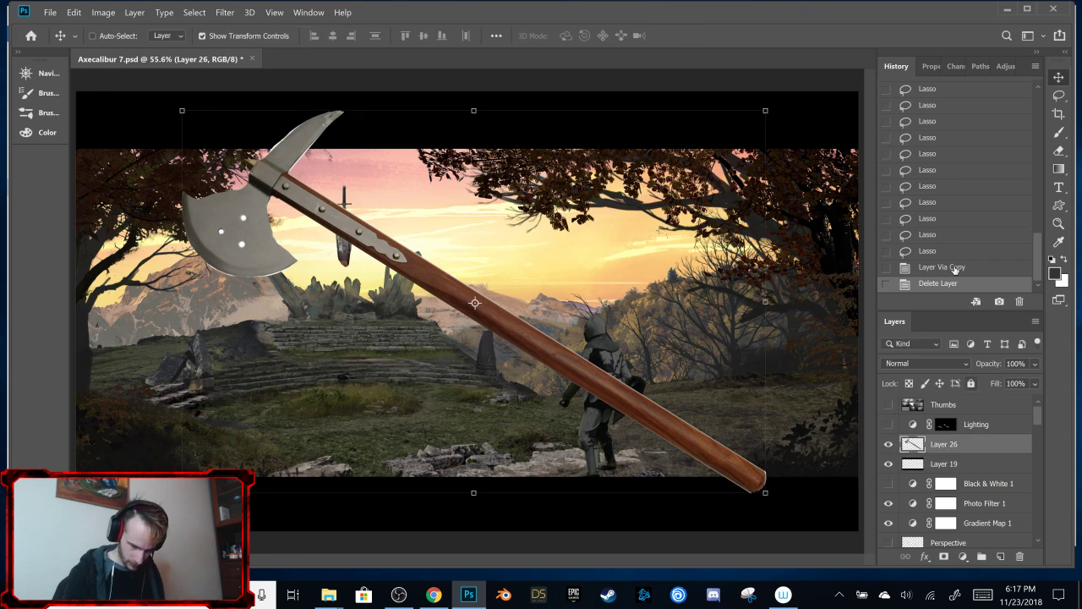
key(ctrl+t)
drag(765, 110, 435, 327)
drag(391, 416, 566, 403)
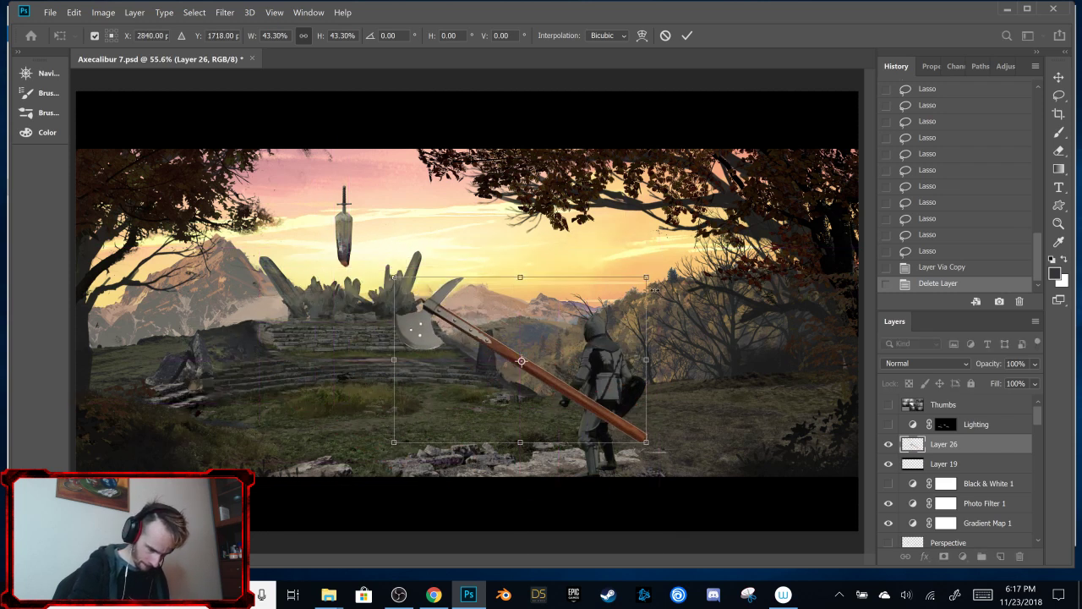
click(686, 34)
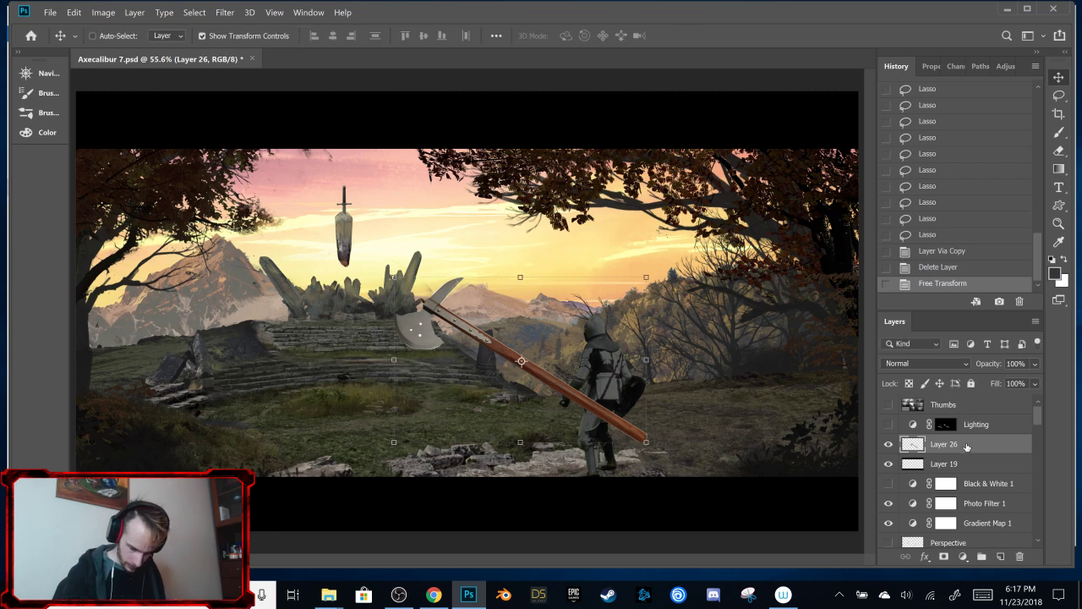
right_click(968, 436)
Step: Convert the axe to a smart object, scale it to 36.1% and place it on the knight
click(860, 188)
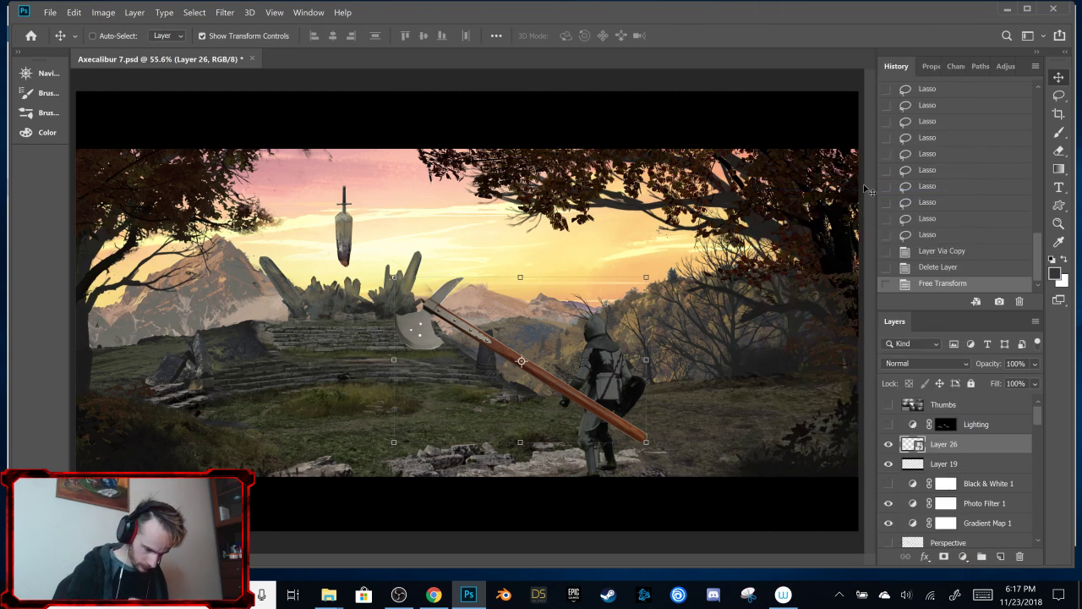
scroll(606, 451, up, 5)
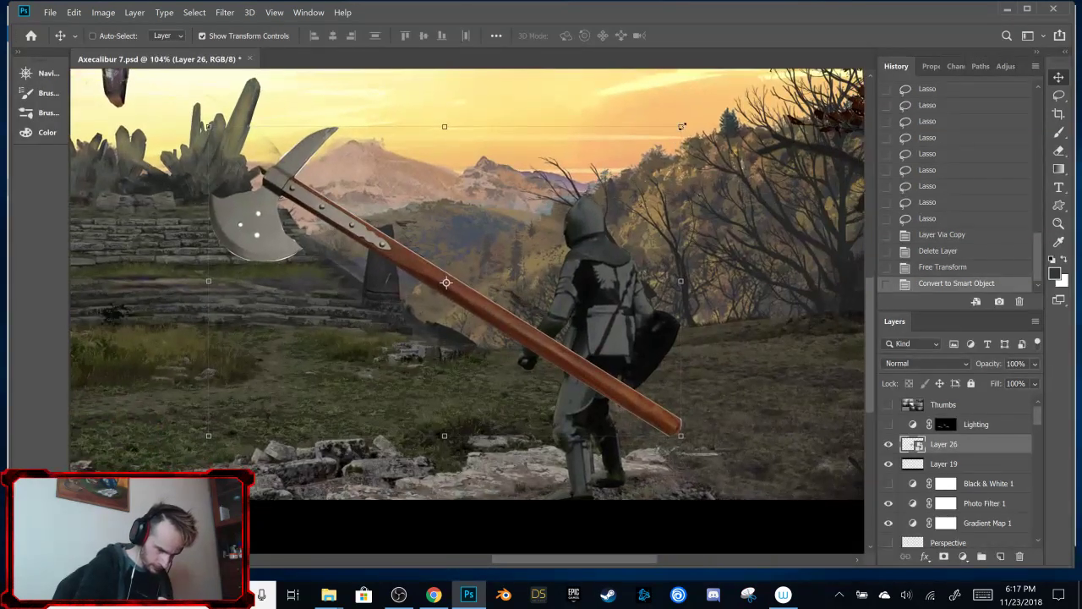
drag(681, 126, 499, 325)
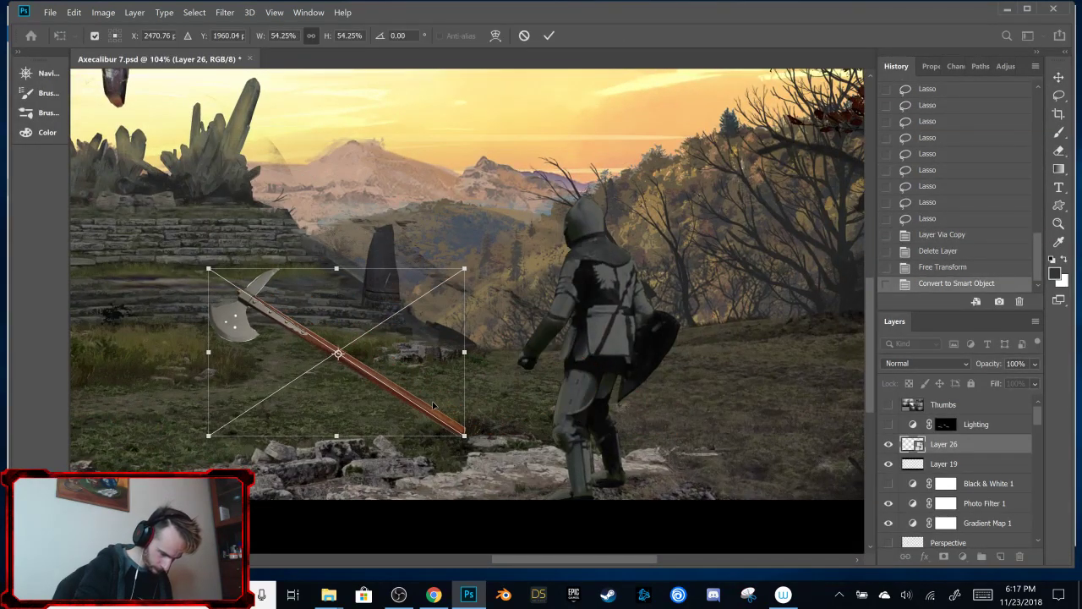
drag(438, 424, 569, 387)
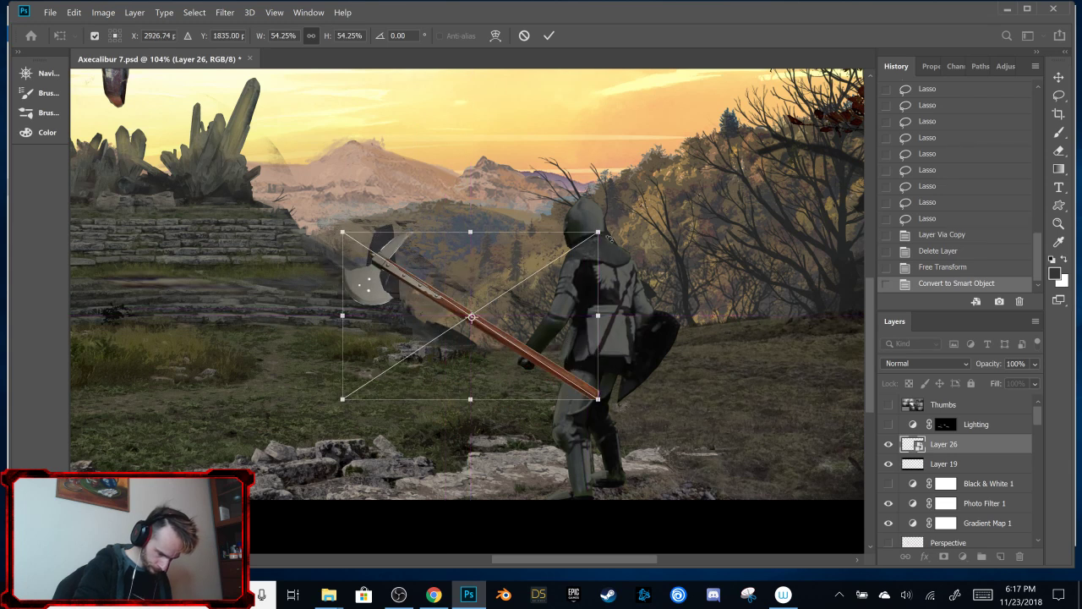
drag(599, 230, 487, 309)
drag(477, 384, 571, 357)
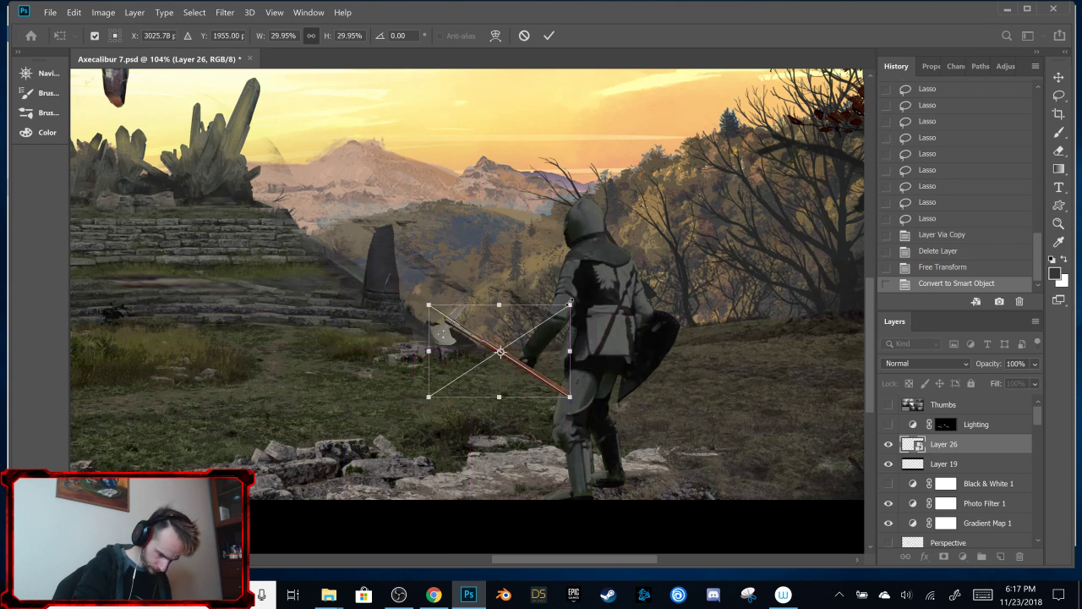
drag(569, 298, 604, 280)
drag(580, 379, 530, 364)
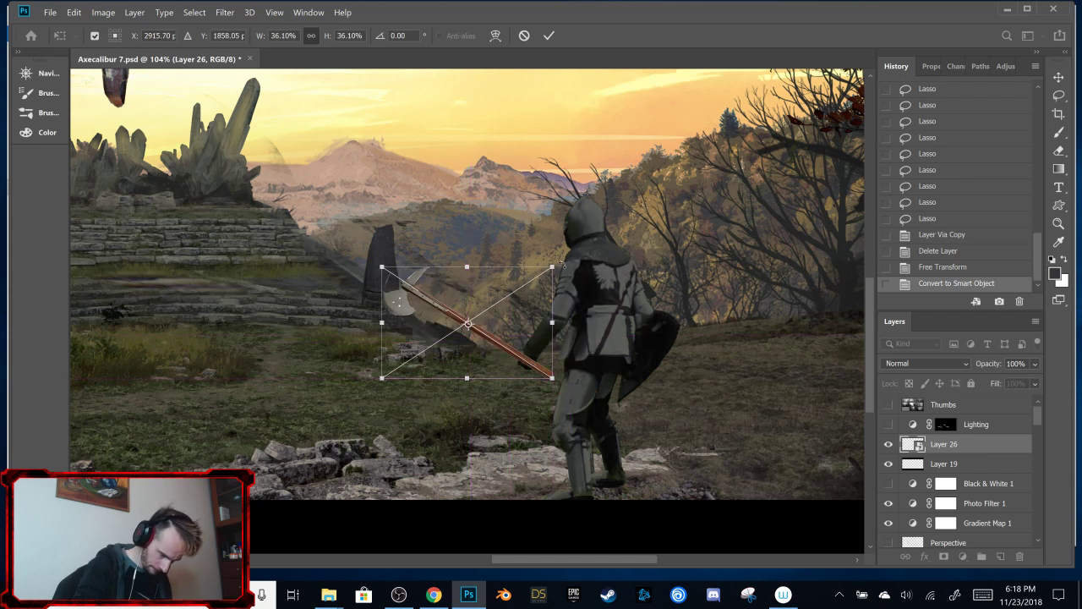
Step: Rotate the axe -6.1° around its handle end into the knight's hand and commit
drag(471, 324, 536, 363)
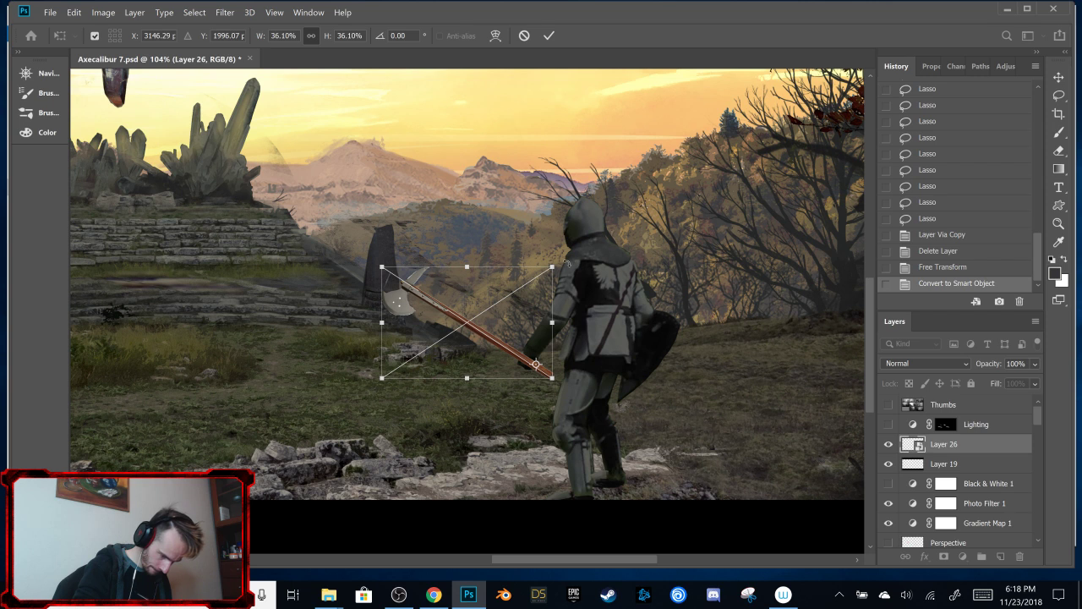
drag(567, 261, 553, 250)
drag(530, 323, 546, 332)
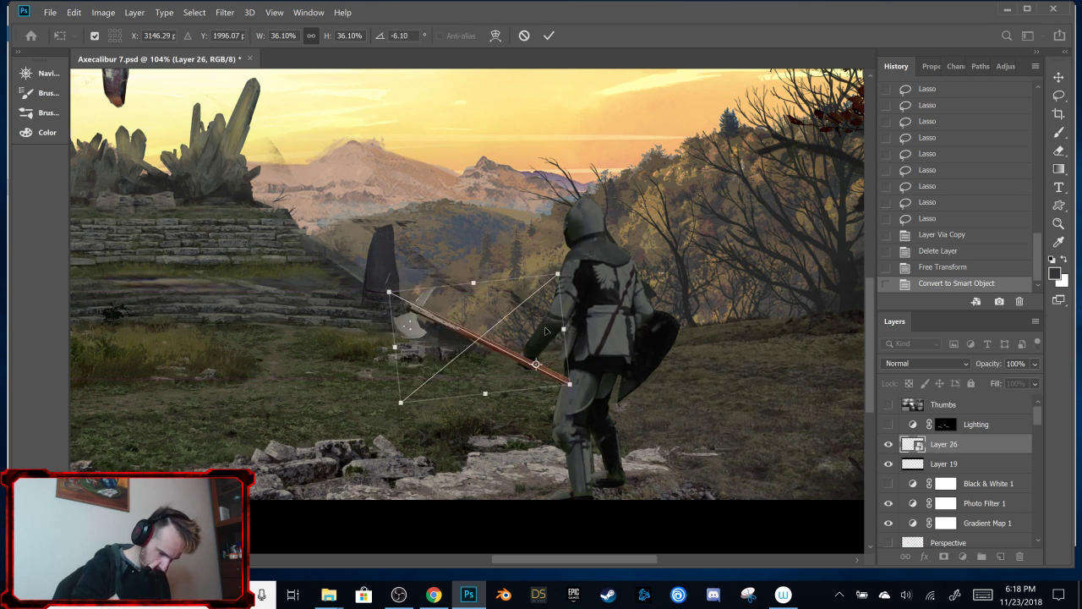
click(548, 36)
scroll(537, 330, up, 3)
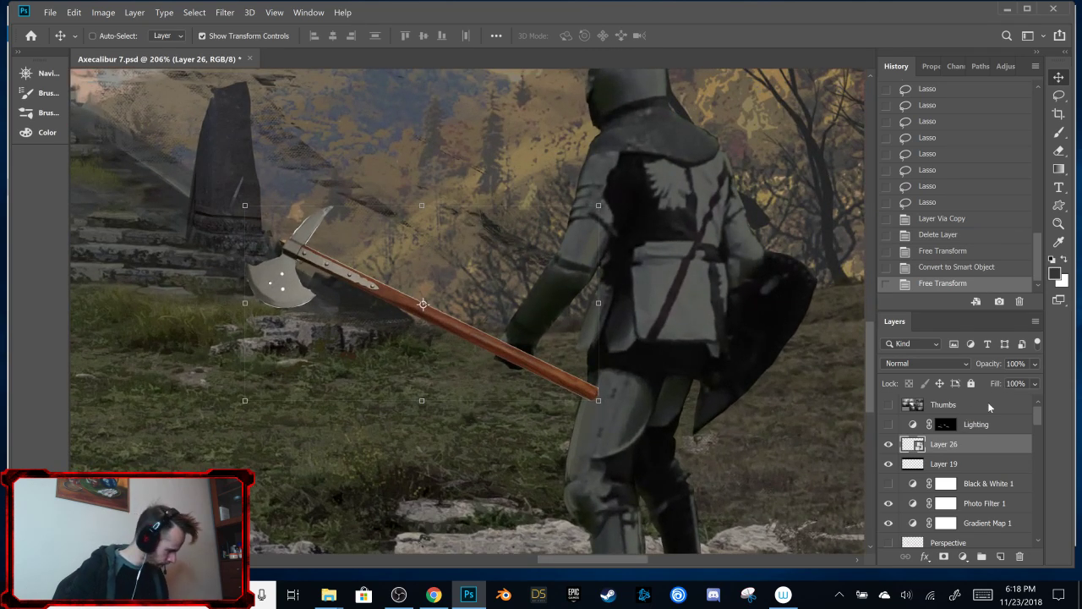
Step: Add a layer mask to Layer 26 and try trial brush strokes near the axe head
click(943, 557)
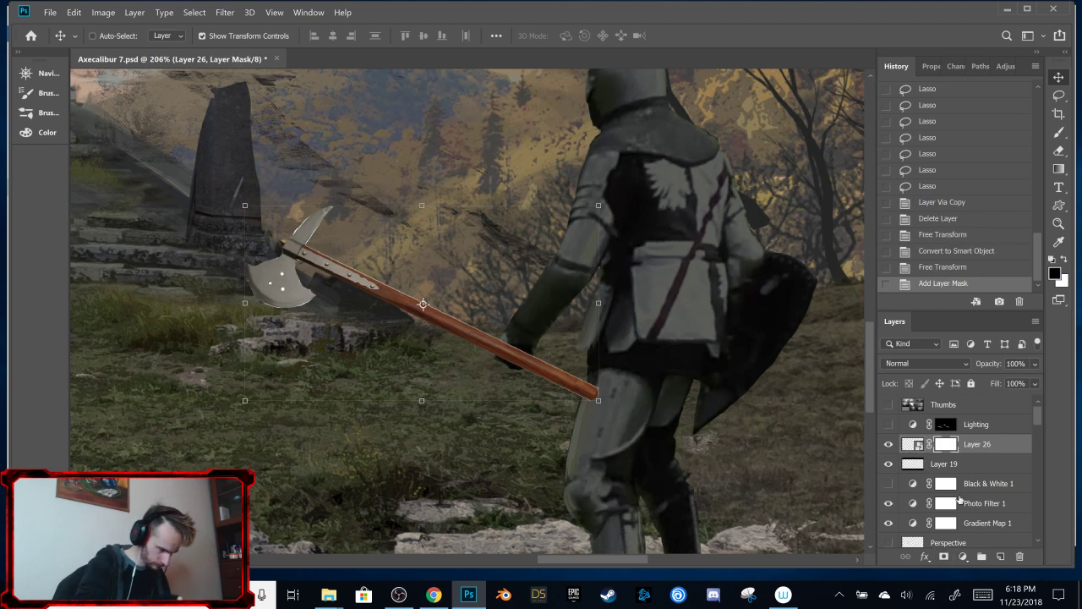
scroll(310, 290, up, 3)
key(b)
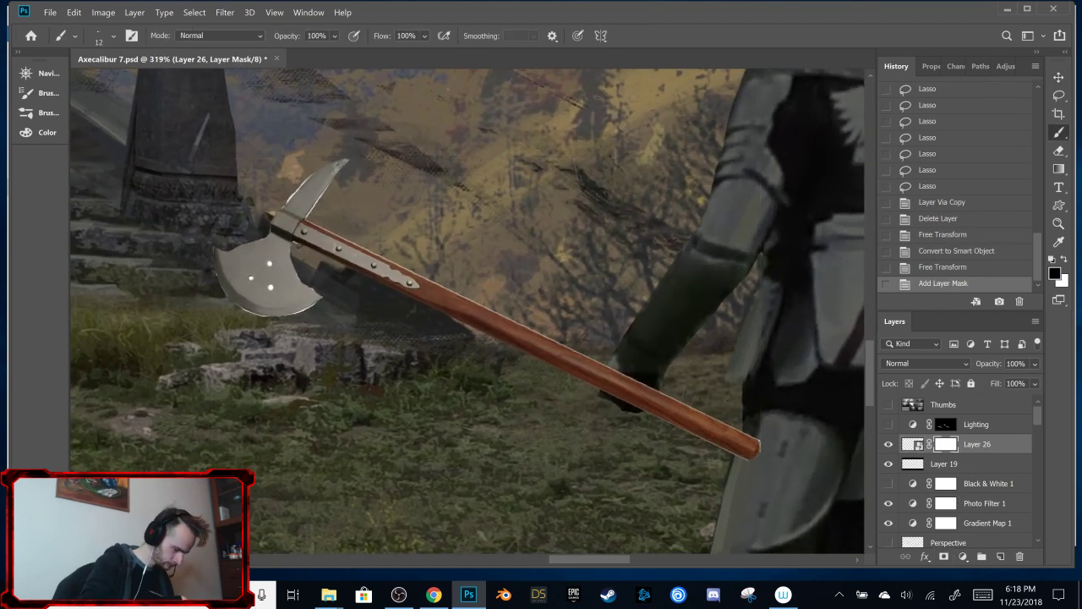
mouse_move(298, 273)
mouse_down()
mouse_move(294, 253)
mouse_move(316, 292)
mouse_up()
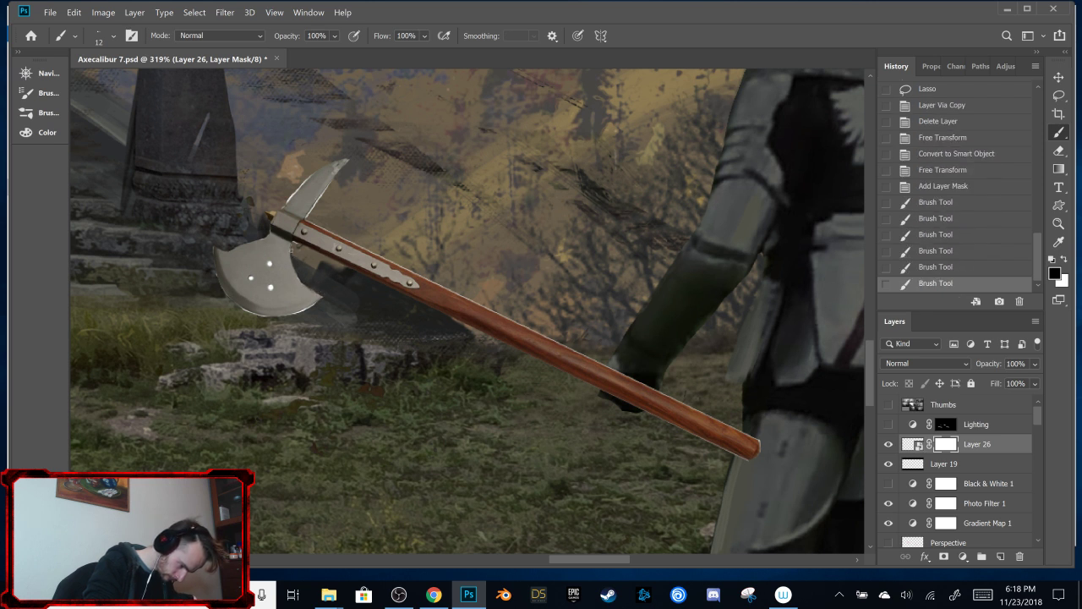
key(ctrl+z)
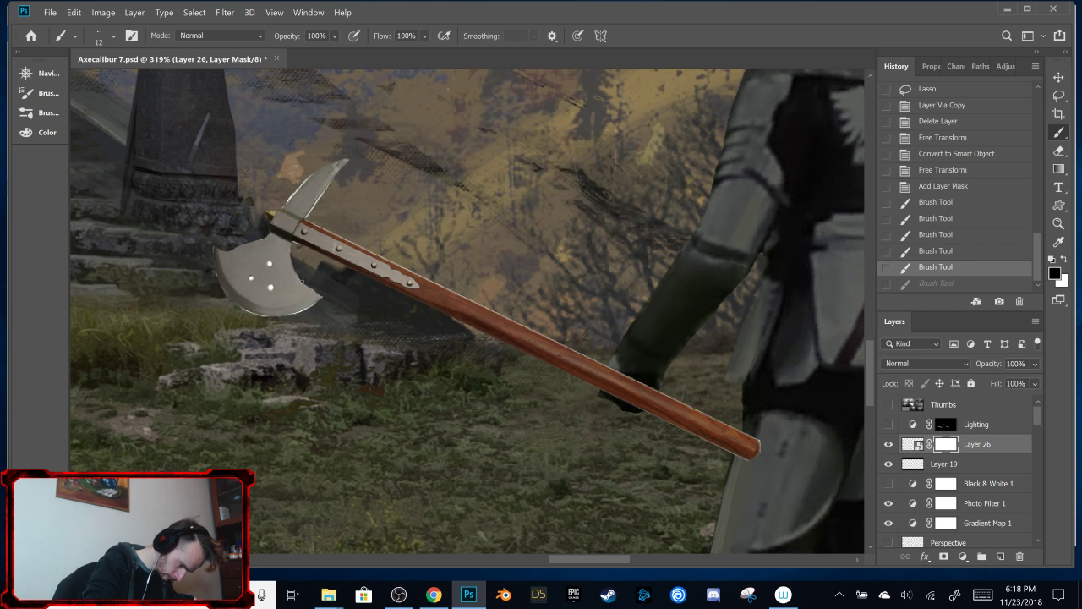
mouse_move(318, 295)
mouse_down()
mouse_move(301, 272)
mouse_move(322, 296)
mouse_up()
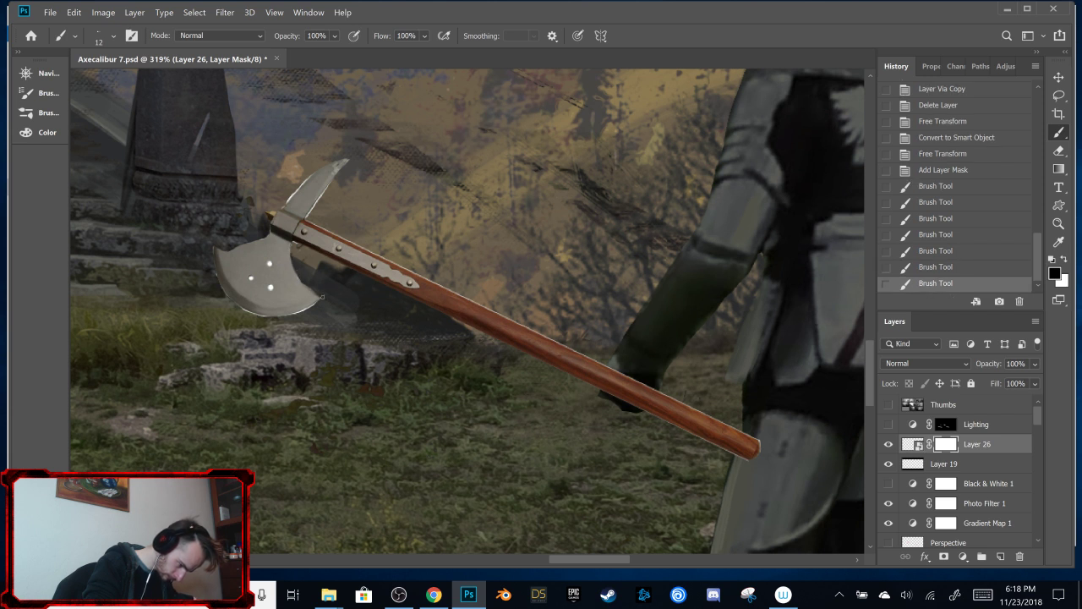
click(296, 265)
click(309, 290)
click(282, 166)
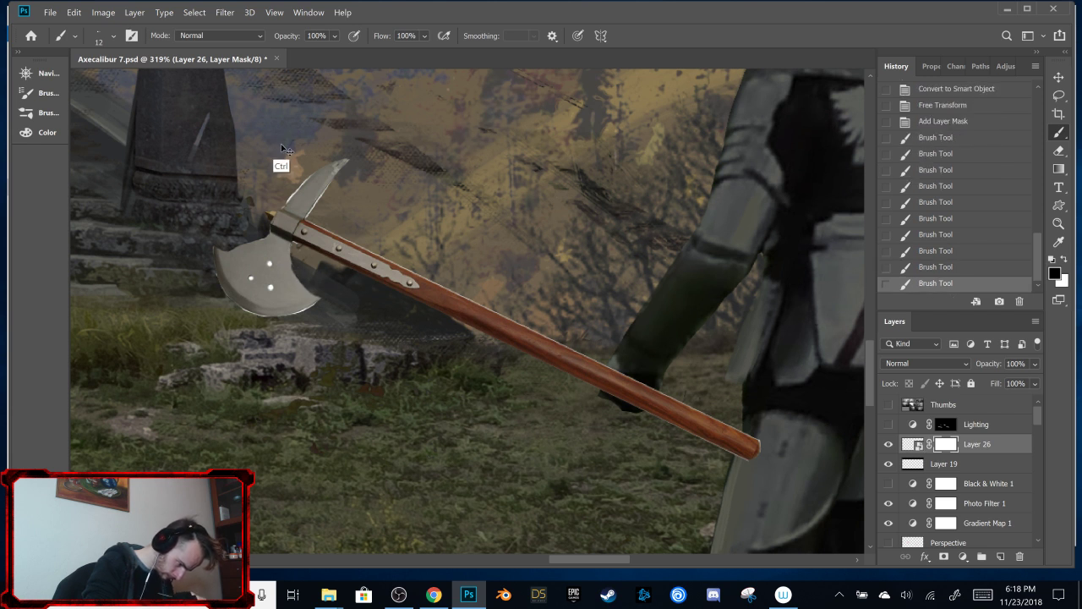
key(ctrl+z)
key(ctrl+z)
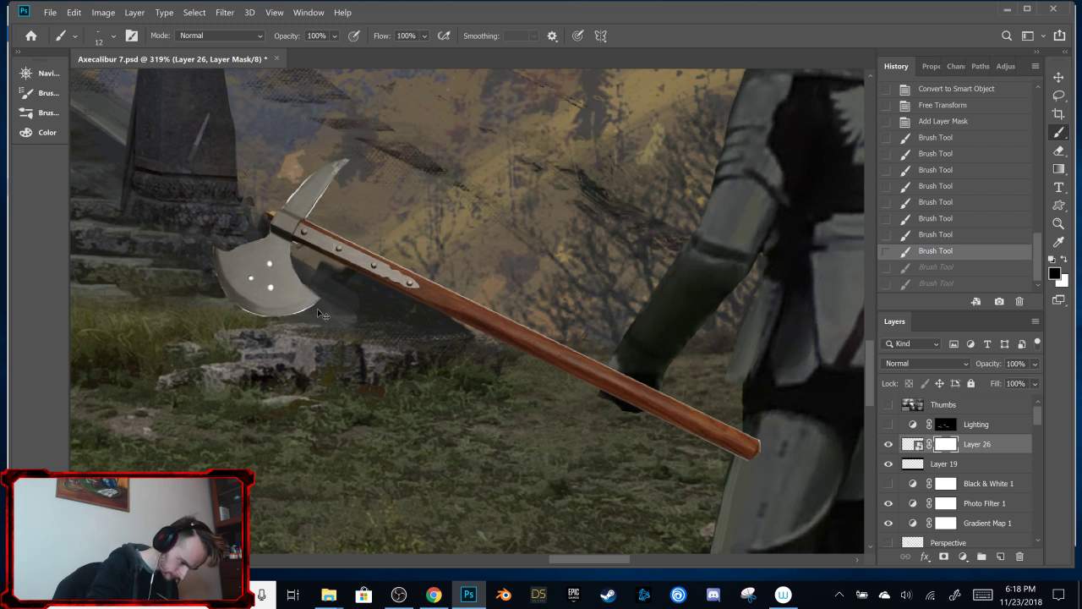
key(ctrl+z)
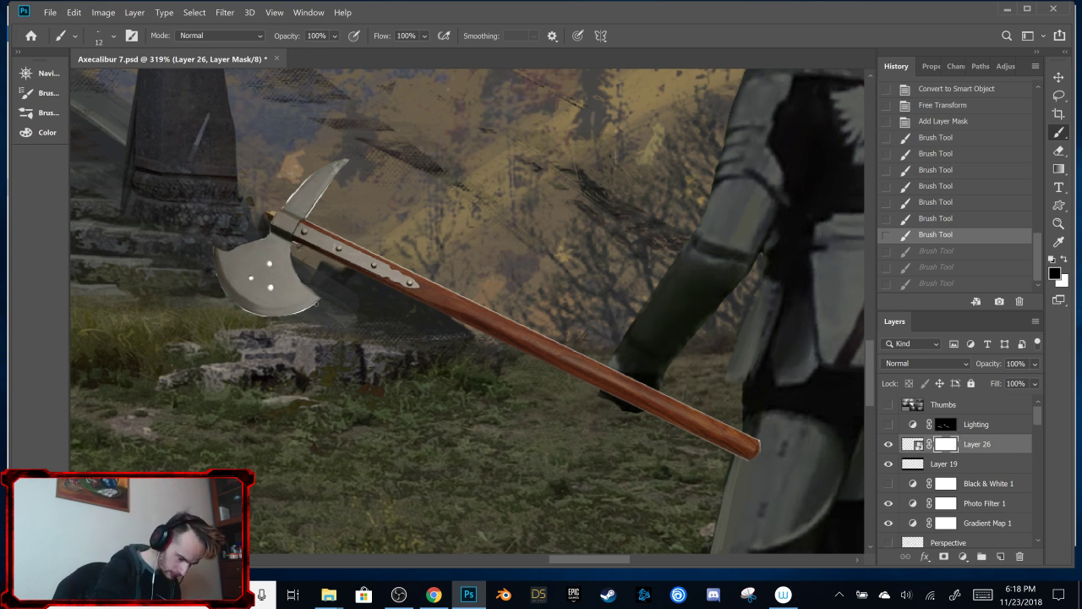
click(305, 313)
key(ctrl+z)
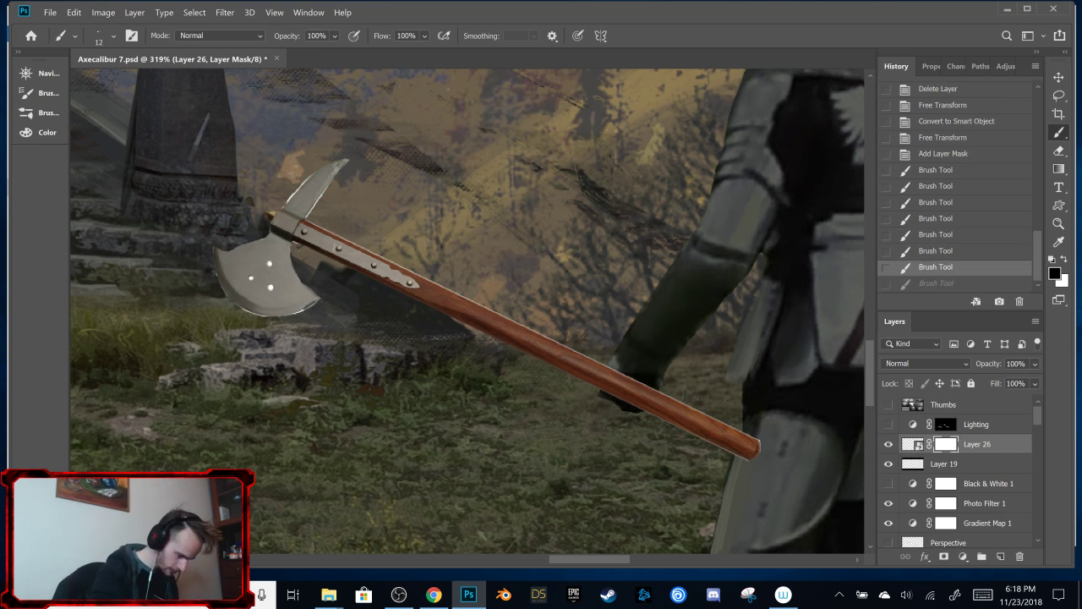
Step: Set a 12 px round brush and paint black along the axe blade's lower edge on the mask
right_click(306, 310)
click(624, 338)
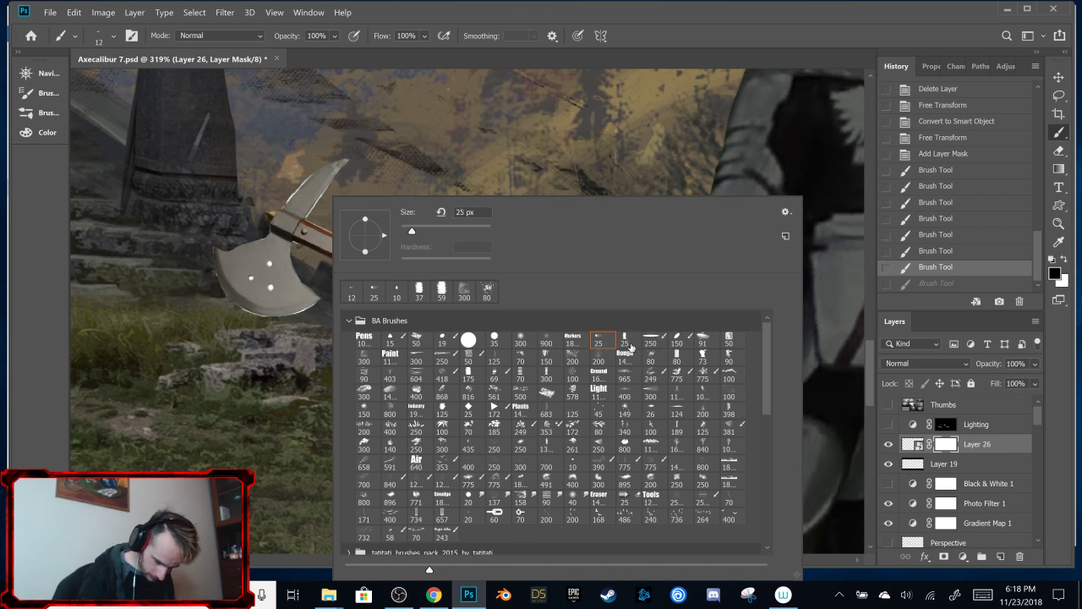
click(467, 378)
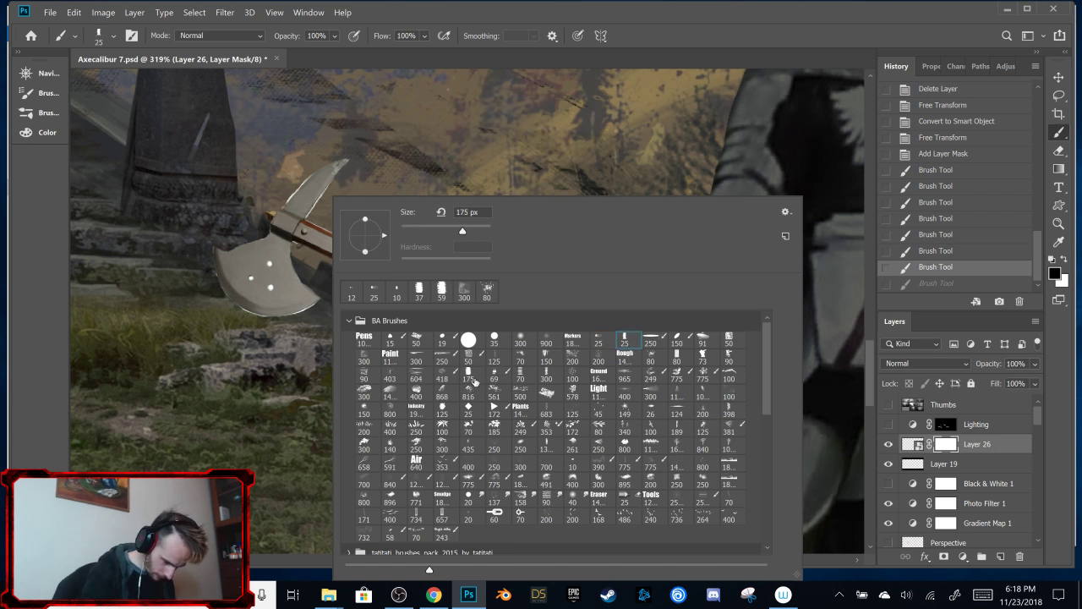
click(406, 229)
click(311, 314)
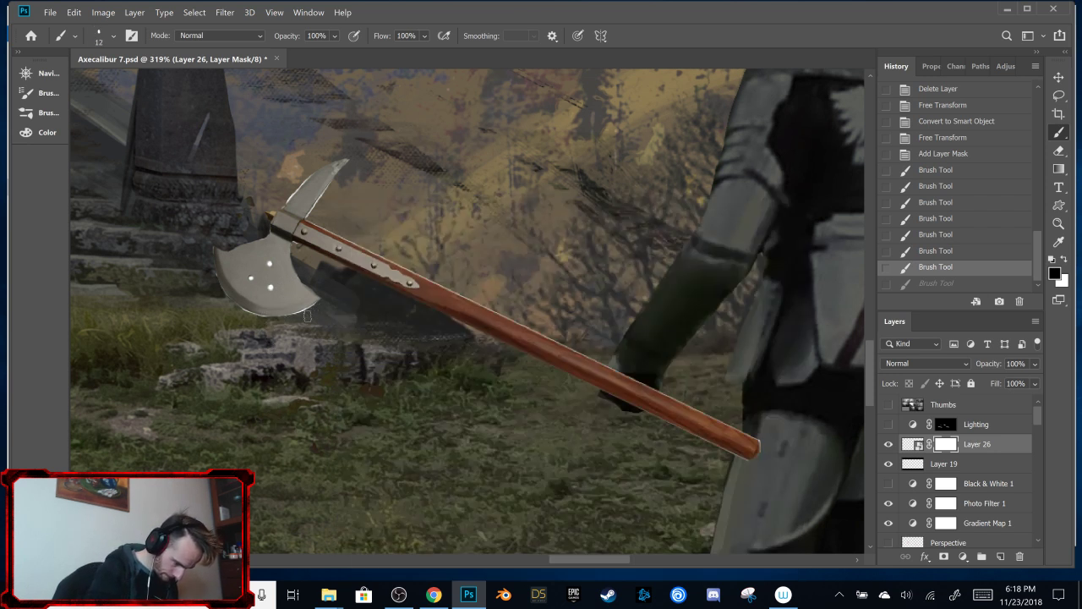
click(313, 309)
click(309, 311)
click(294, 318)
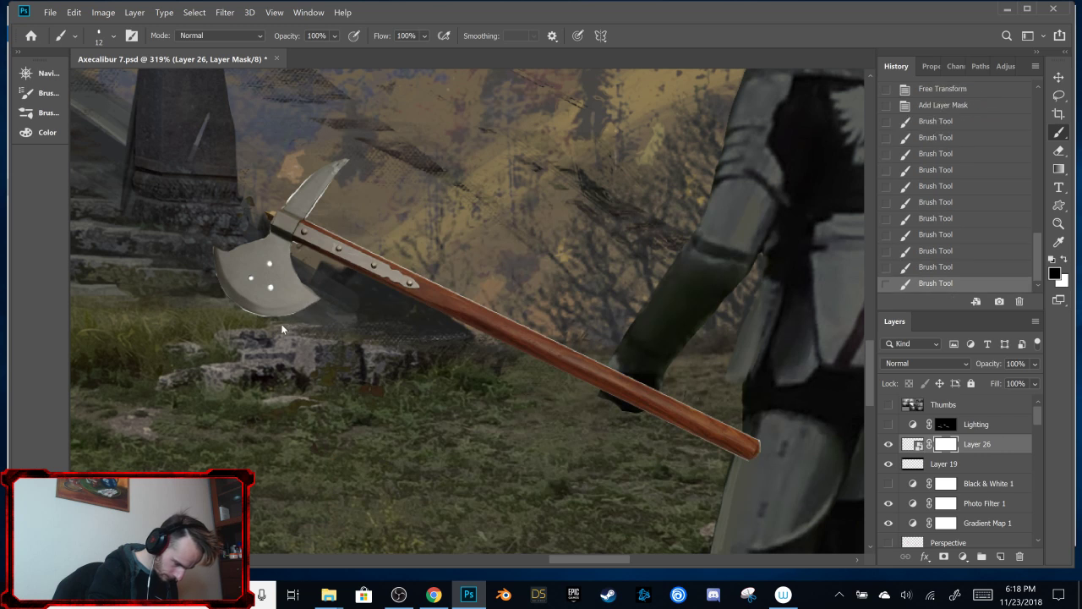
click(279, 322)
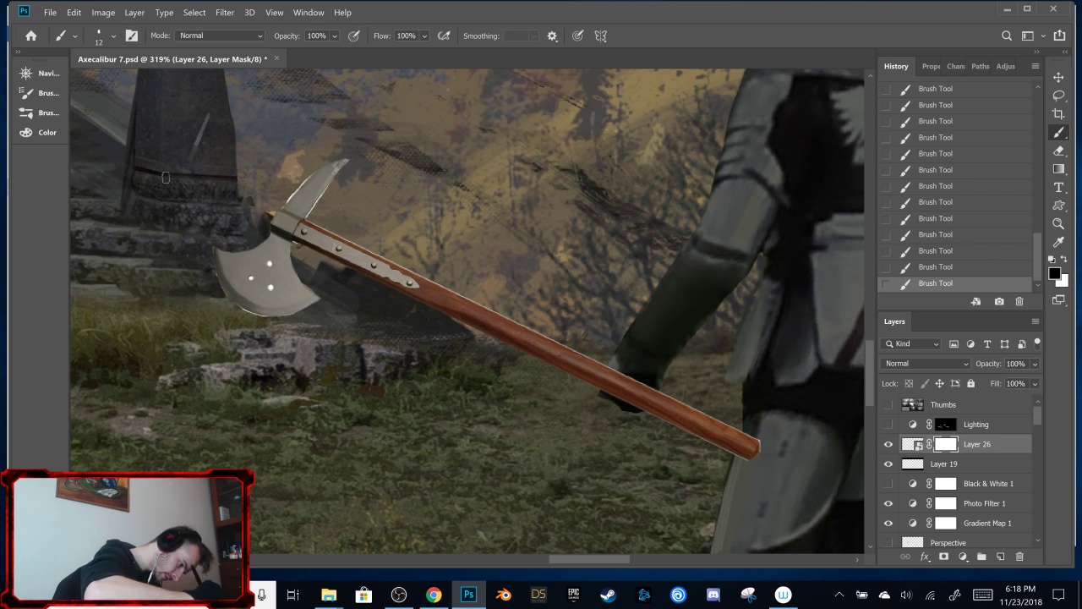
key(x)
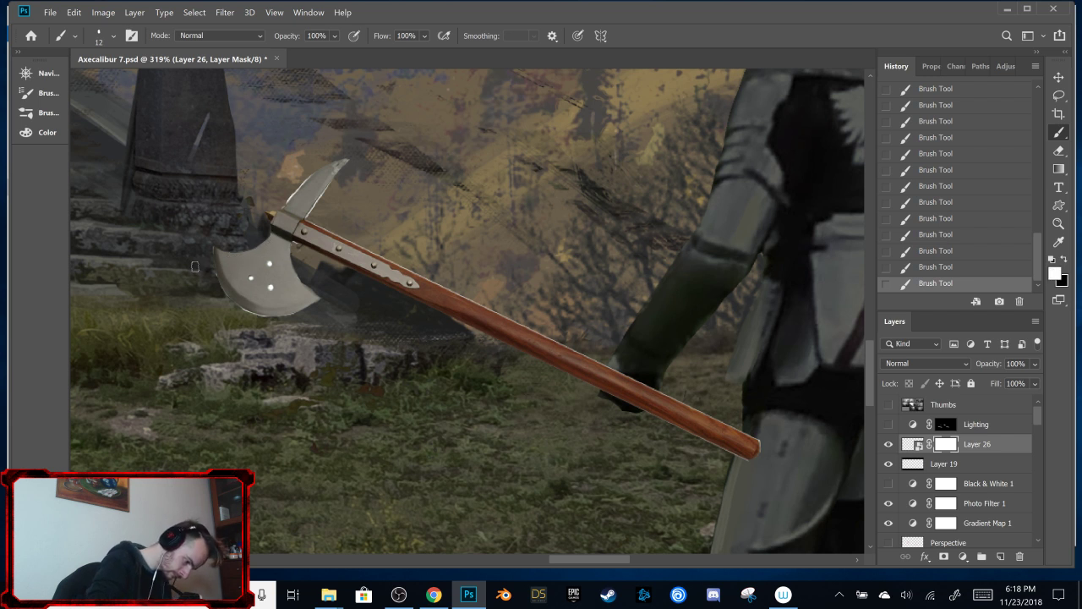
Step: Paint black on Layer 26's mask over the handle under the knight's glove, then fit the view
key(x)
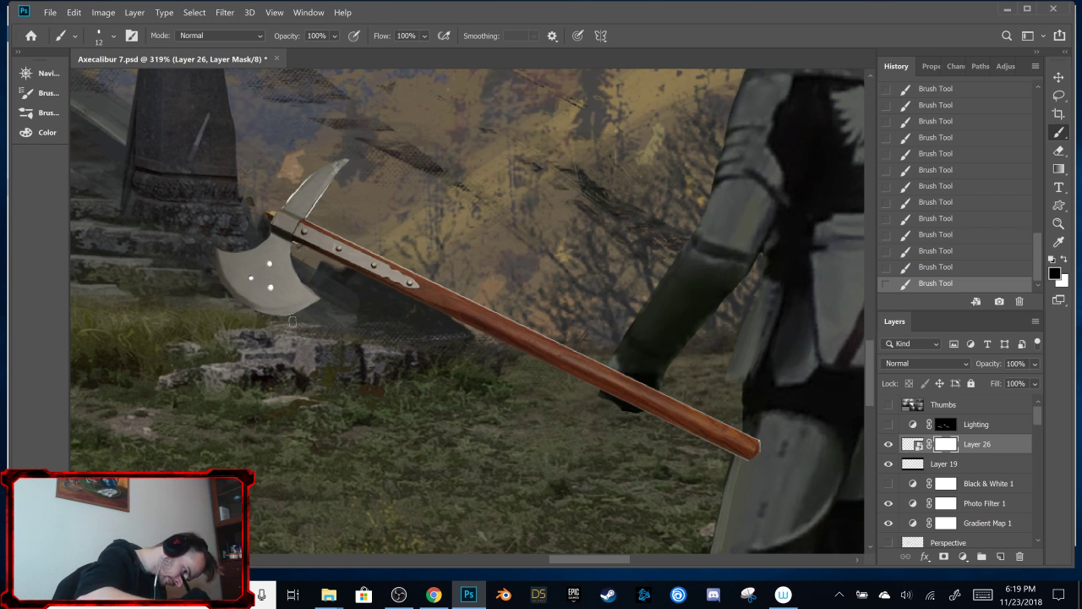
key(x)
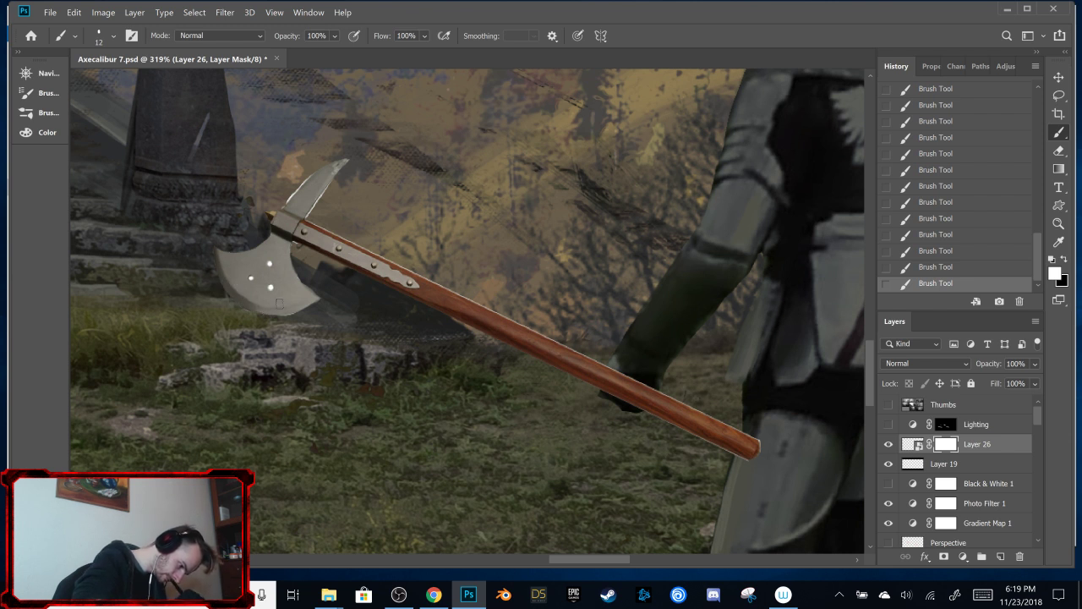
key(x)
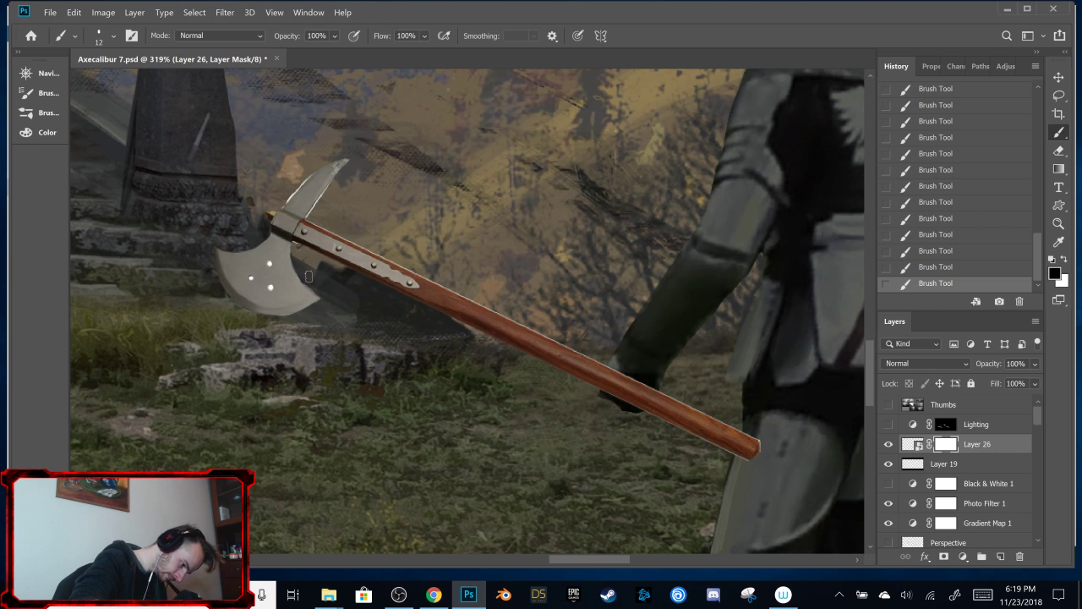
key(x)
key(x)
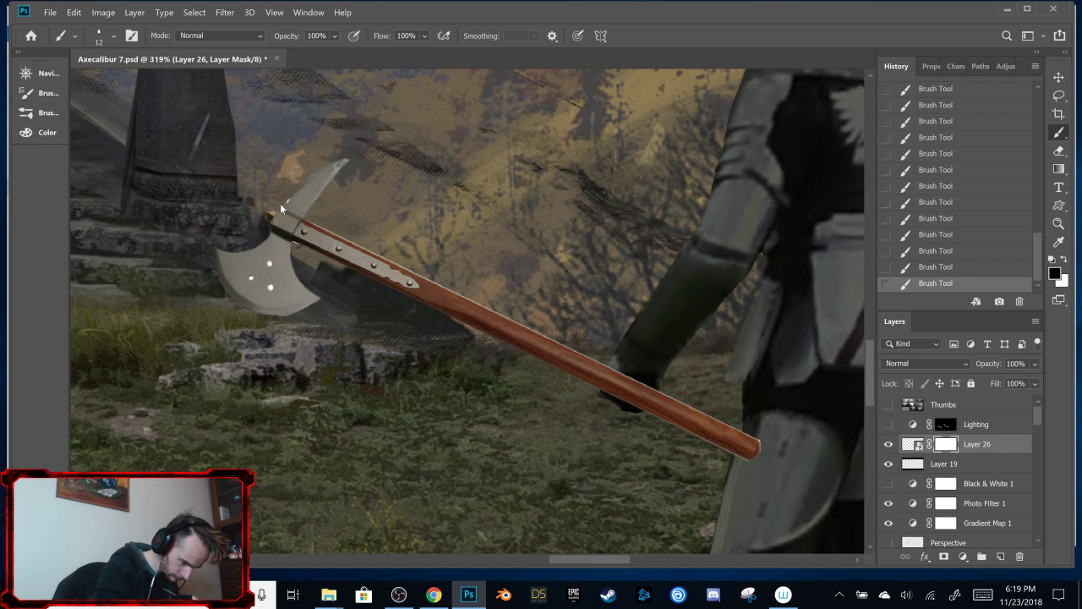
key(x)
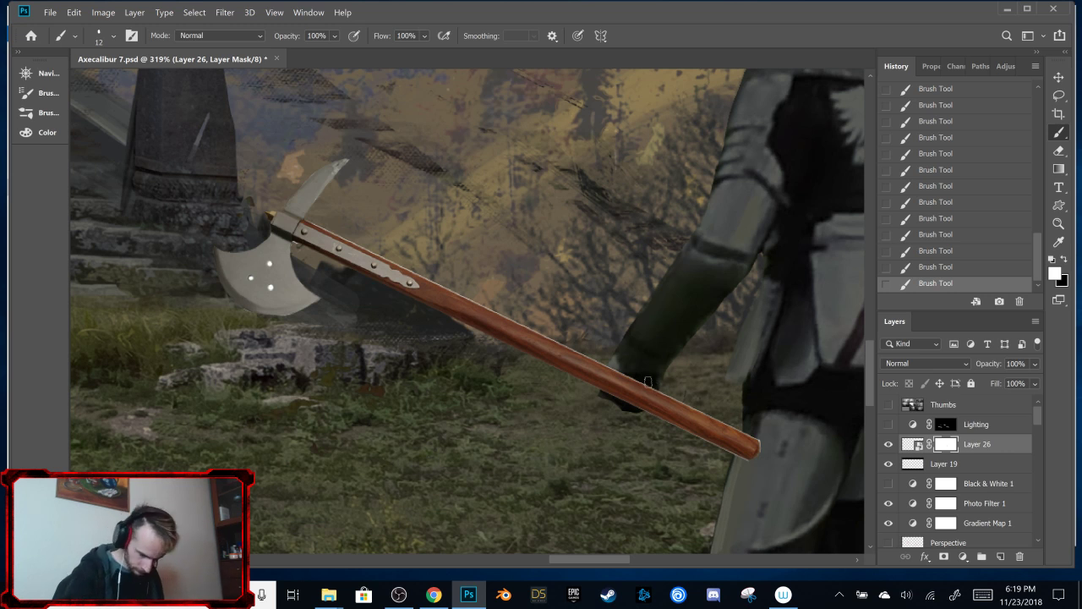
key(x)
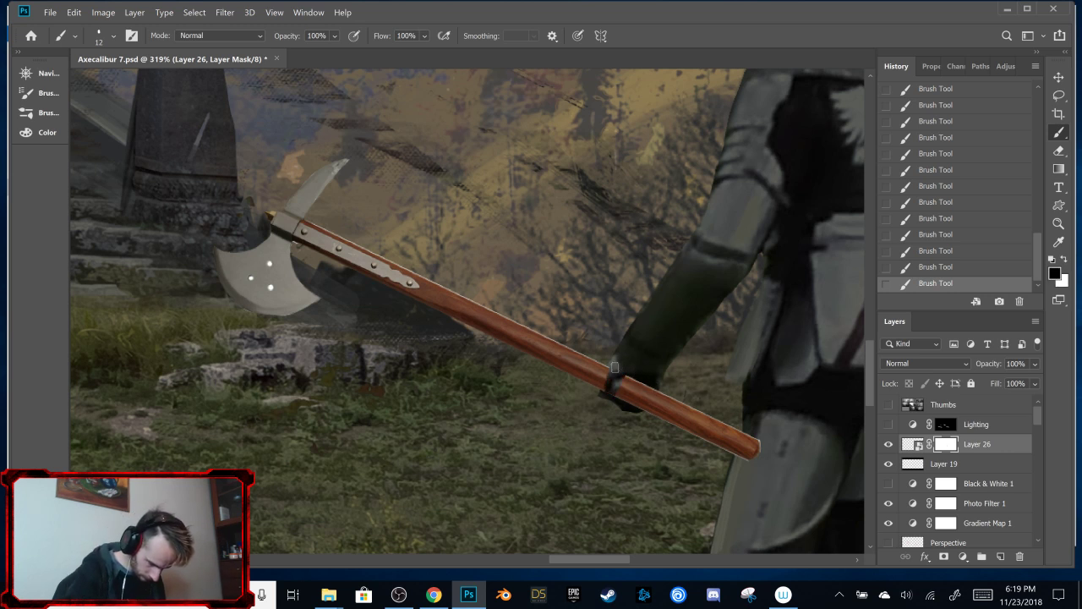
mouse_move(606, 393)
mouse_down()
mouse_move(635, 367)
mouse_move(648, 400)
mouse_up()
key(x)
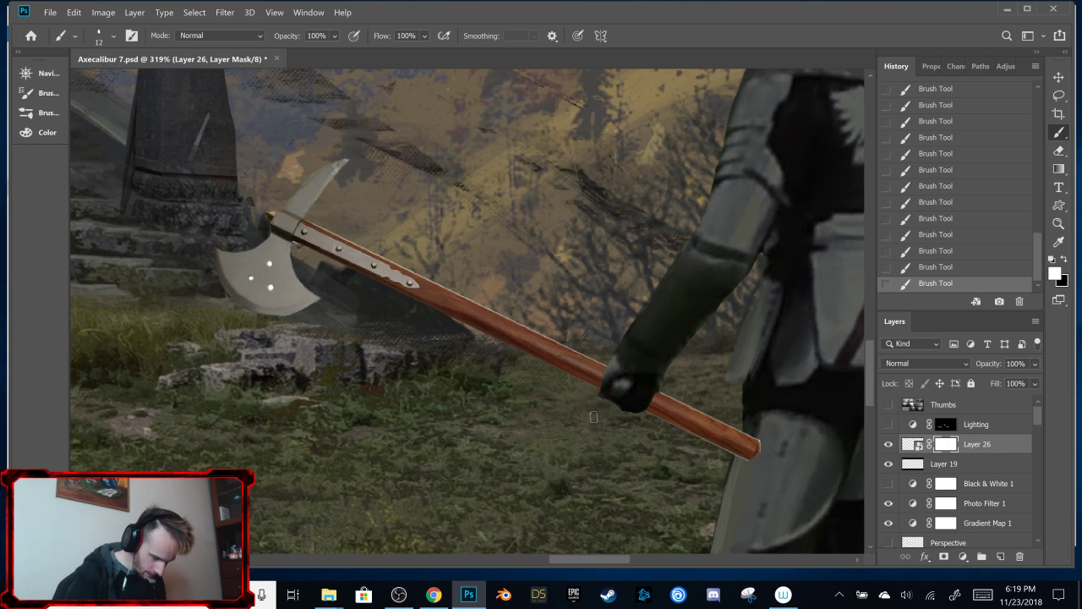
key(ctrl+0)
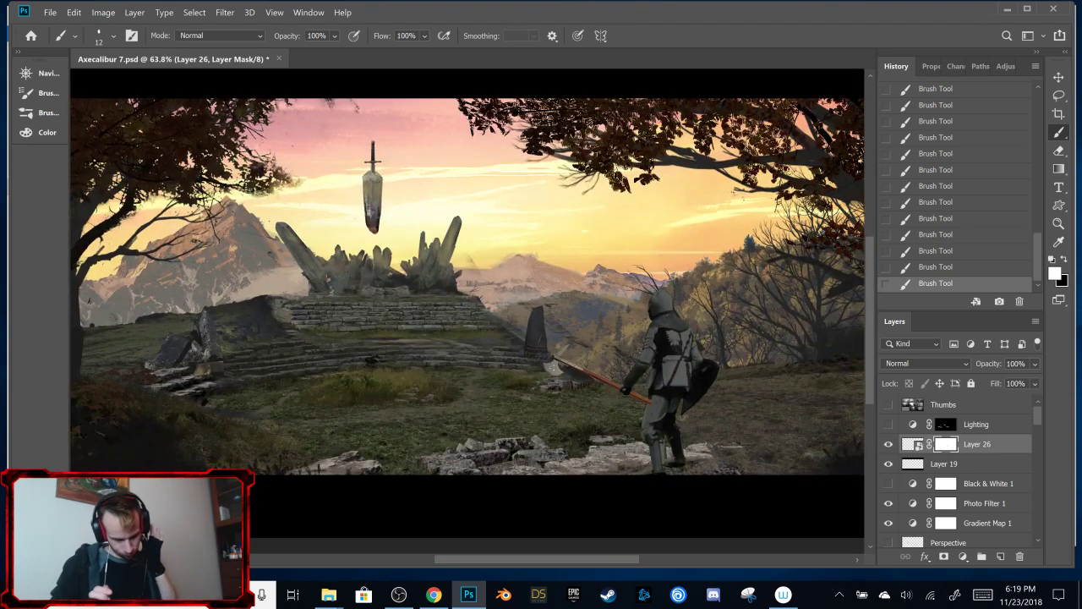
Step: Rename Layer 26 to 'Axe'
click(914, 444)
double_click(976, 444)
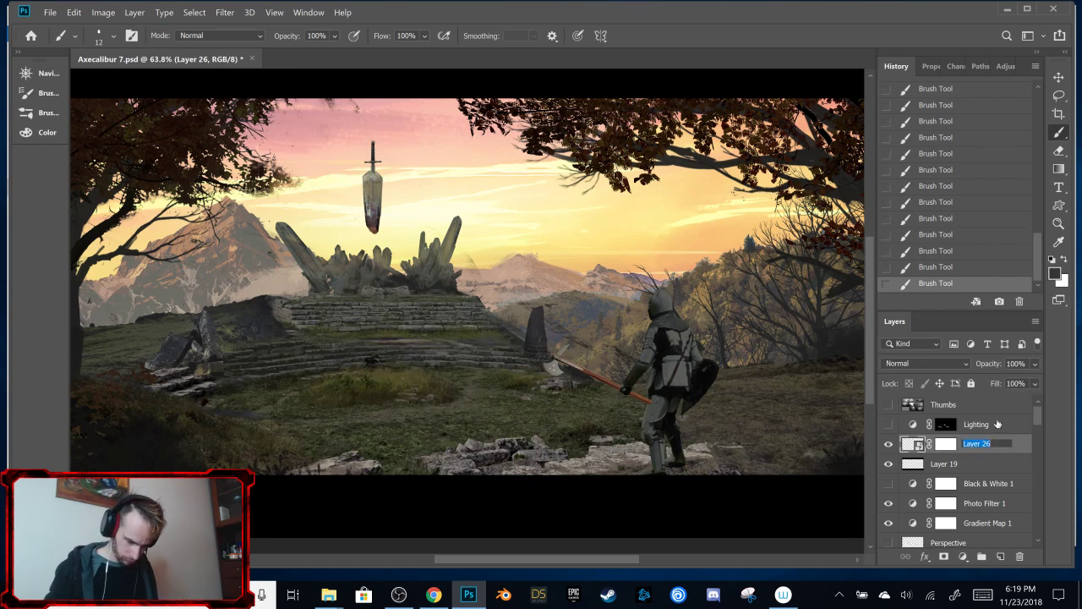
text(A)
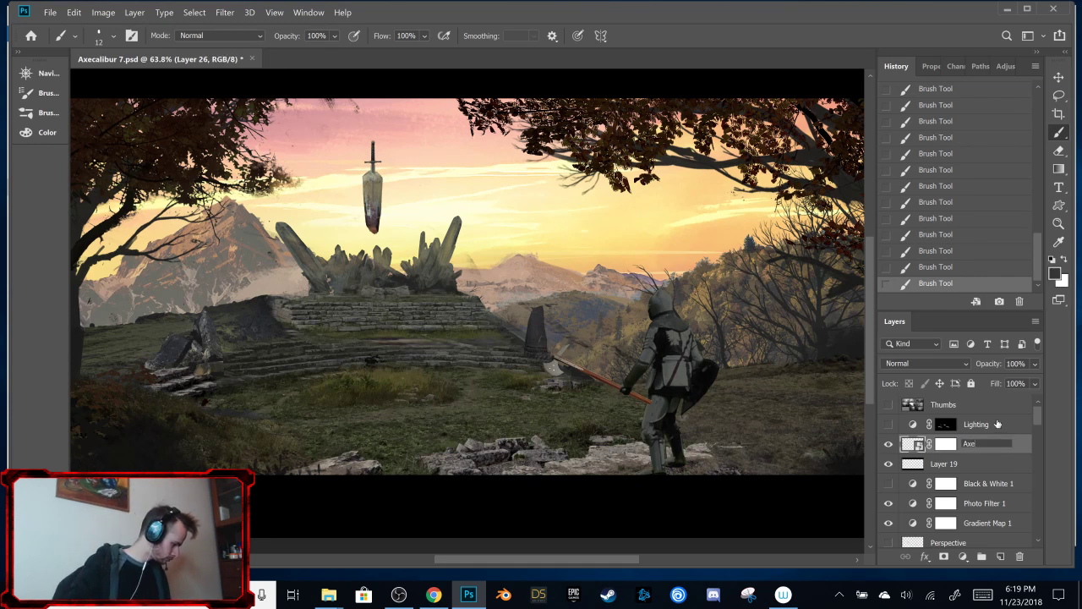
text(xe)
key(Return)
Step: Move the Axe layer into Group 1 just above the Paint over layer
scroll(1039, 419, down, 2)
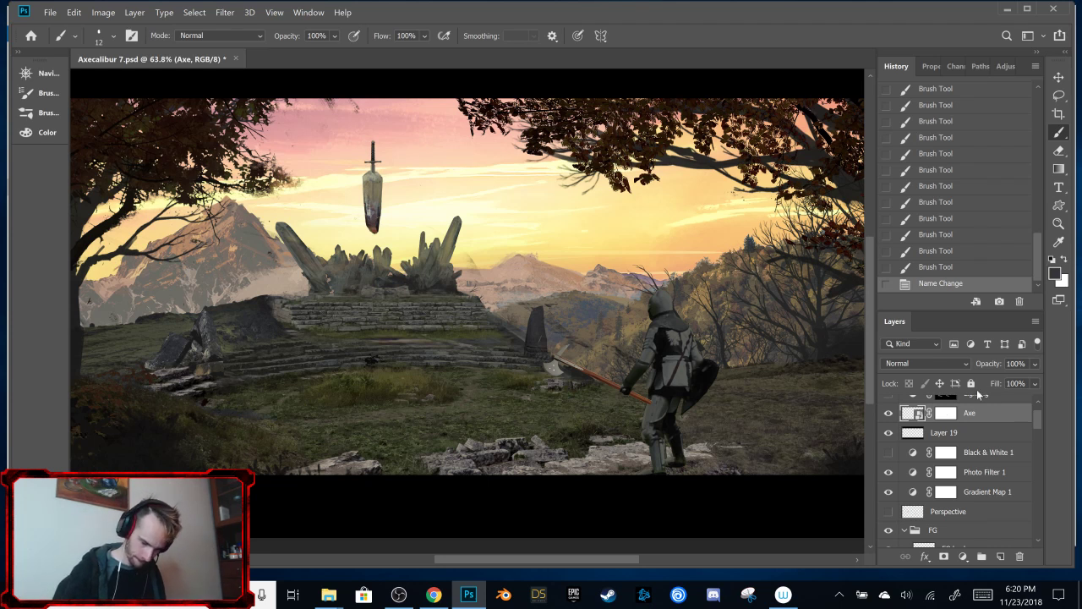
scroll(1038, 429, down, 2)
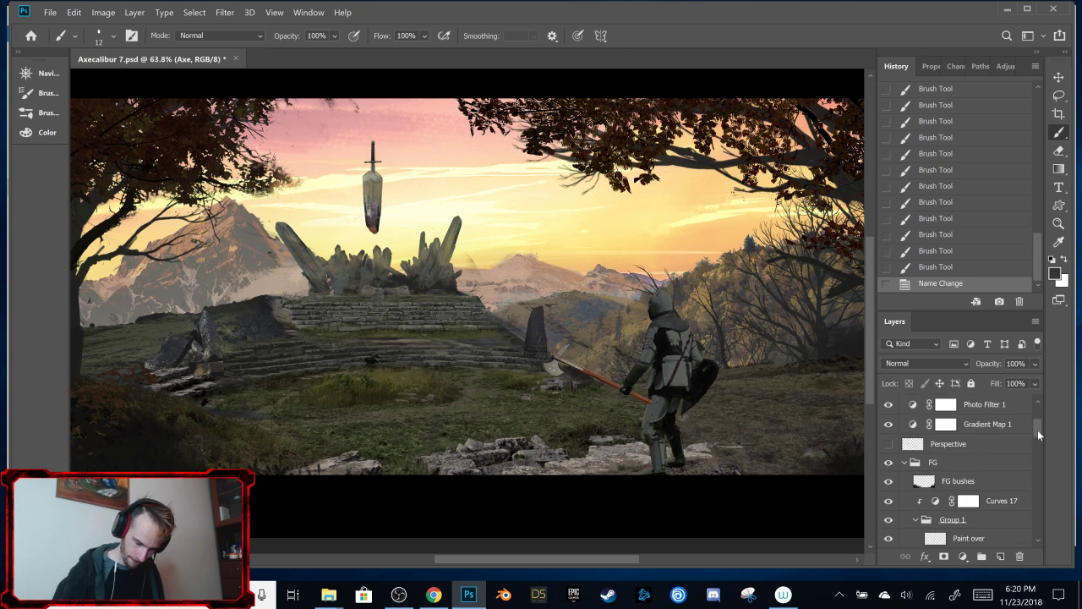
scroll(1036, 406, up, 3)
scroll(1036, 420, down, 3)
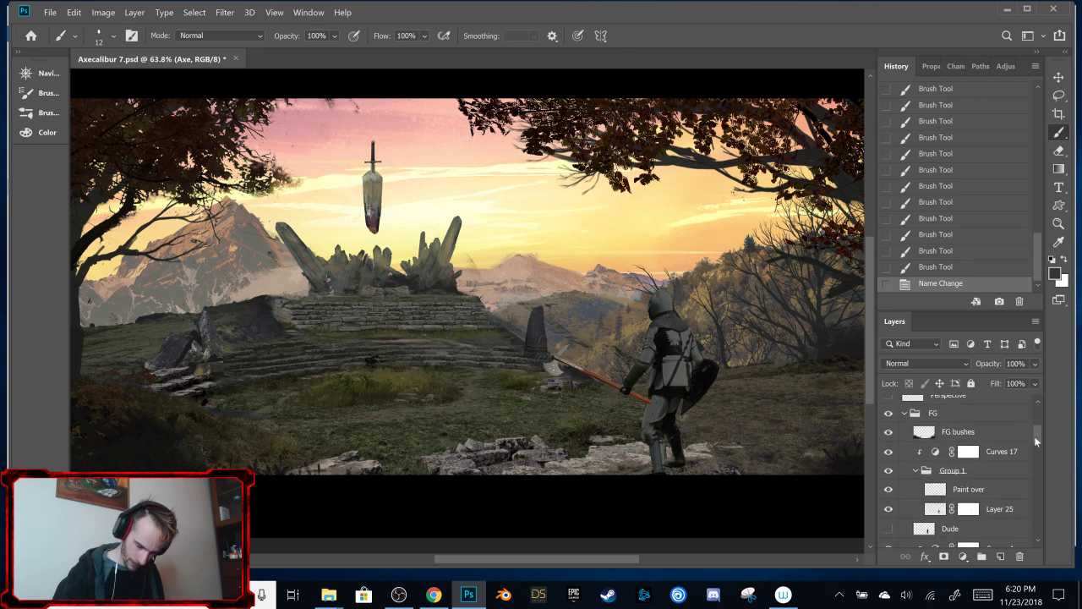
mouse_move(938, 408)
mouse_down()
mouse_move(951, 507)
mouse_move(970, 554)
mouse_move(968, 444)
mouse_move(968, 461)
mouse_up()
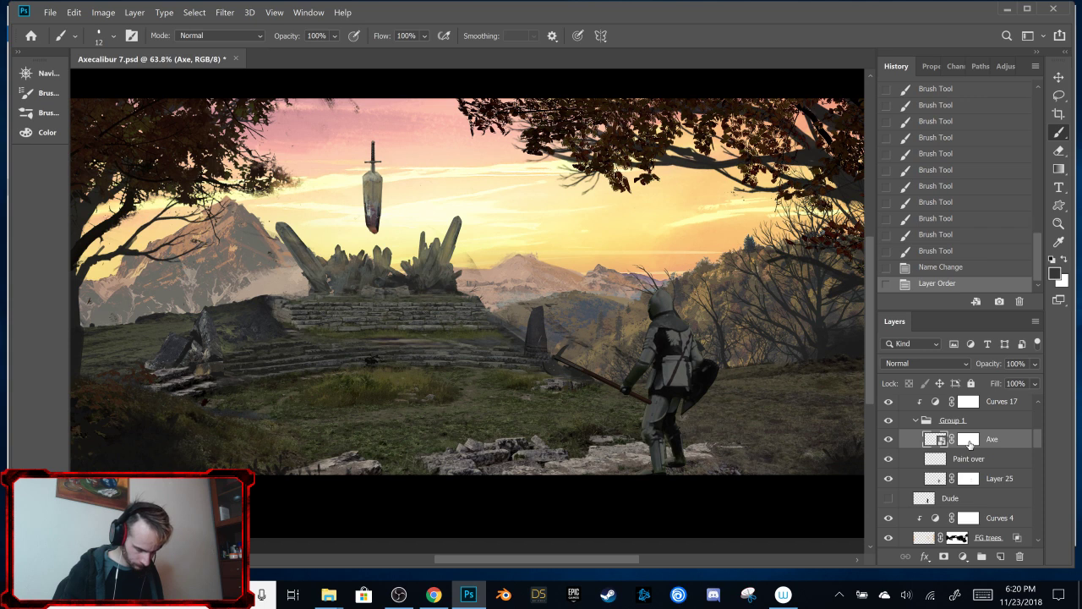
click(945, 462)
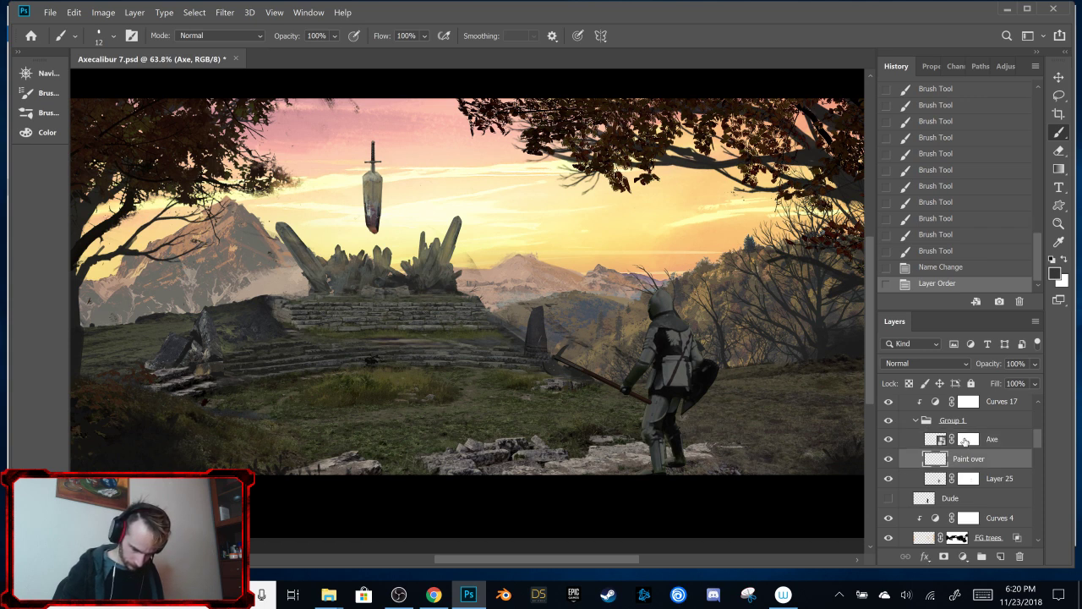
key(ctrl+plus)
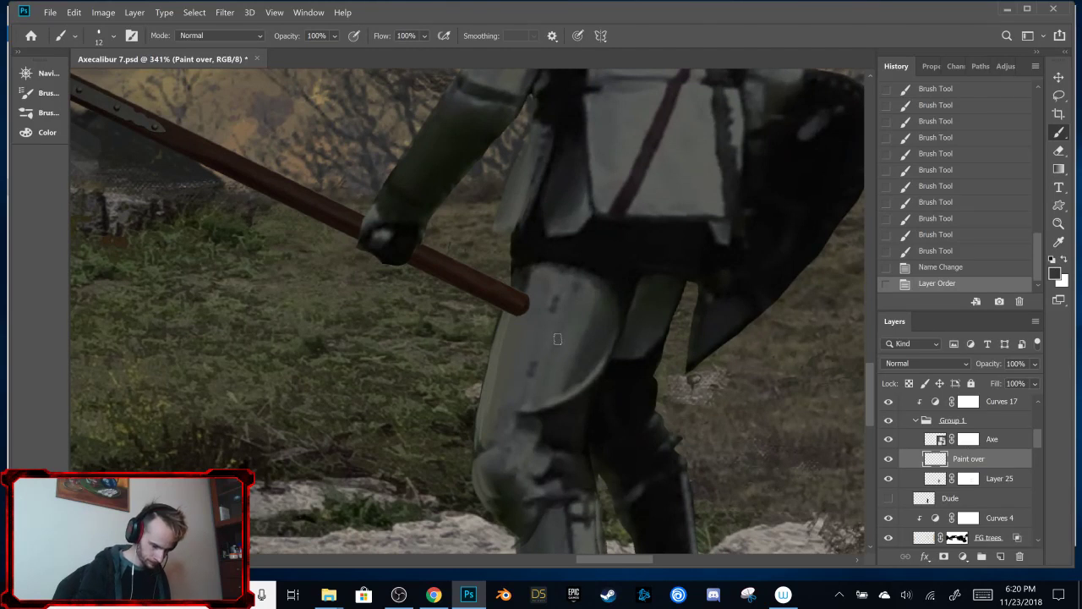
Step: Sample a dark colour and paint thin 6 px dark strokes across the knight's leg
alt+click(511, 318)
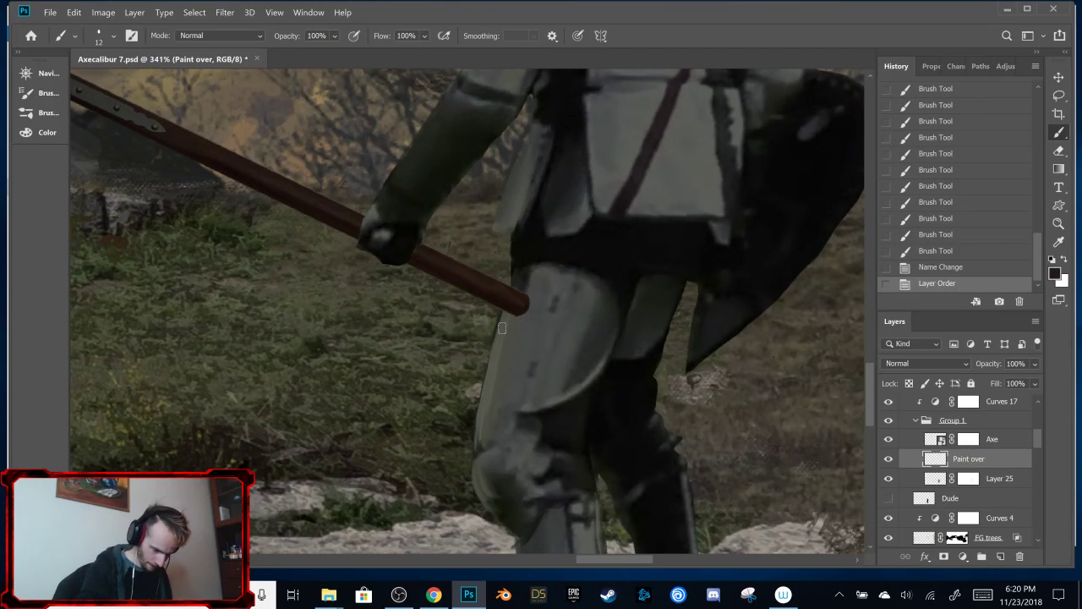
drag(495, 338, 539, 319)
key(ctrl+z)
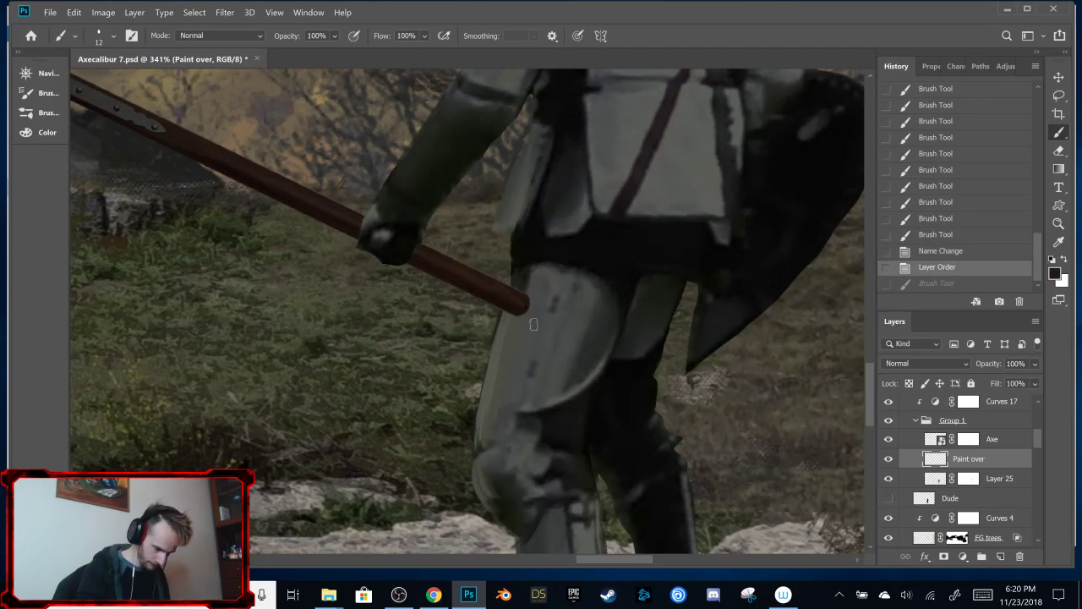
right_click(516, 334)
drag(617, 233, 612, 234)
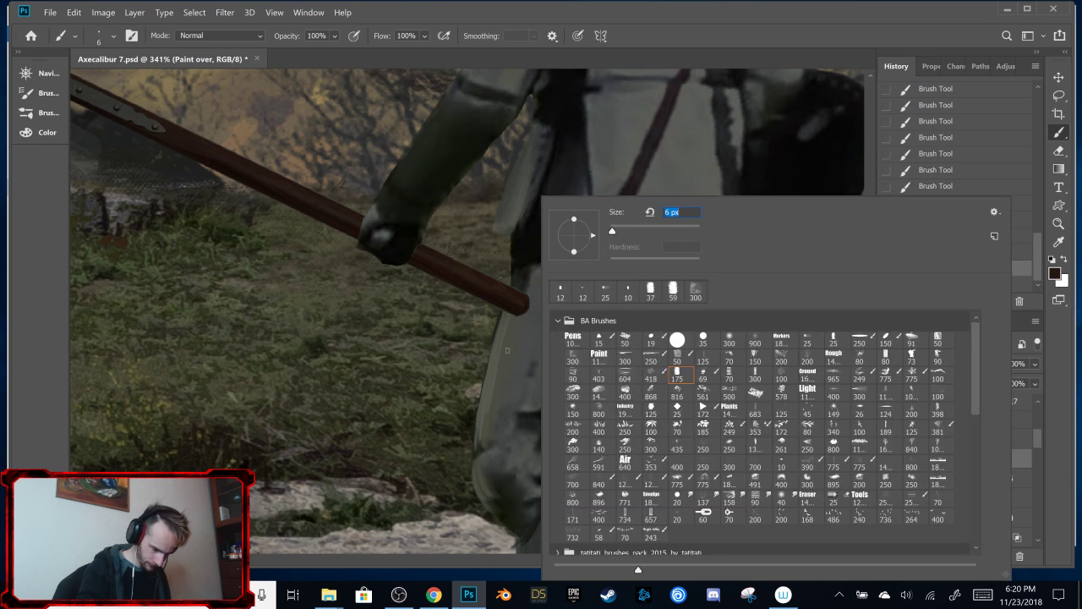
click(522, 332)
click(523, 332)
mouse_move(497, 340)
mouse_down()
mouse_move(555, 333)
mouse_move(500, 343)
mouse_up()
click(549, 328)
click(519, 337)
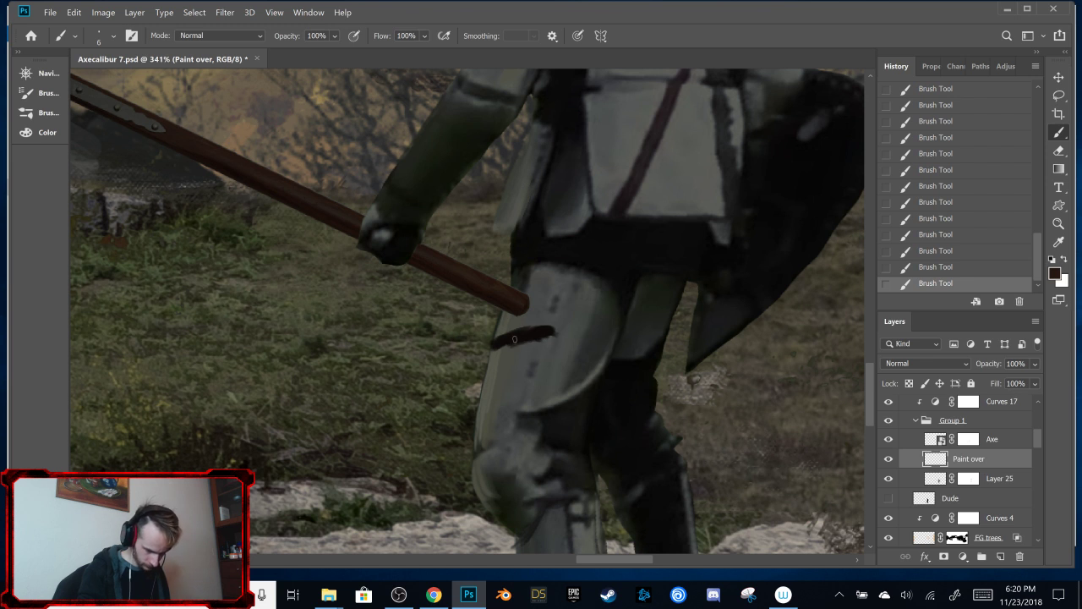
key(x)
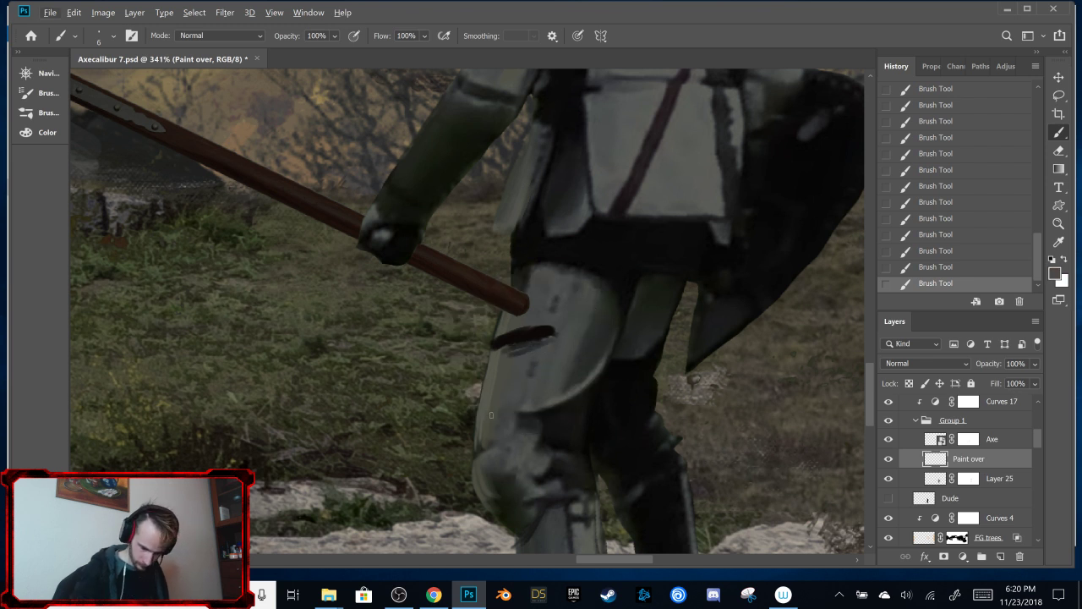
Step: Hide the Curves 17 adjustment and step back through History to remove the dark leg strokes
click(920, 403)
click(888, 404)
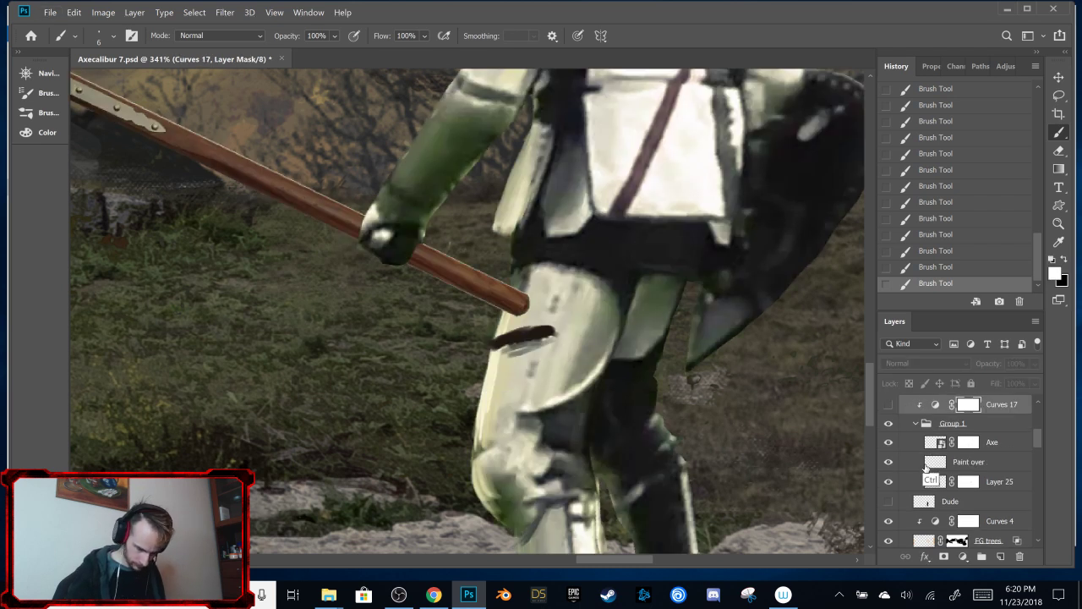
key(ctrl+alt+z)
key(ctrl+alt+z)
key(x)
key(ctrl+alt+z)
key(ctrl+alt+z)
key(ctrl+alt+z)
key(ctrl+alt+z)
key(ctrl+alt+z)
key(ctrl+alt+z)
key(ctrl+alt+z)
key(ctrl+alt+z)
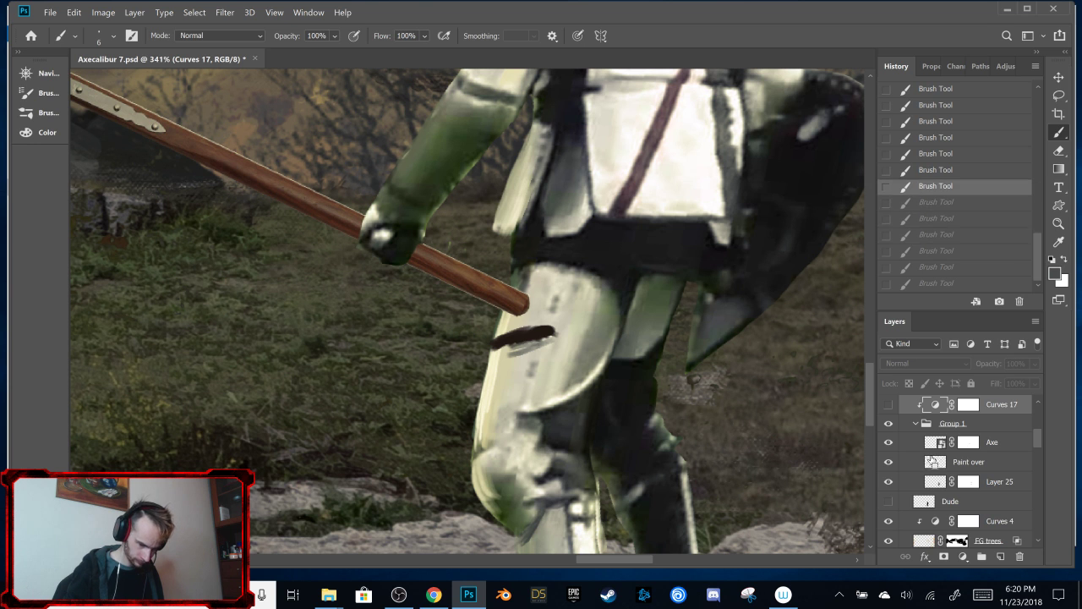
key(ctrl+alt+z)
key(ctrl+alt+z)
key(ctrl+alt+z)
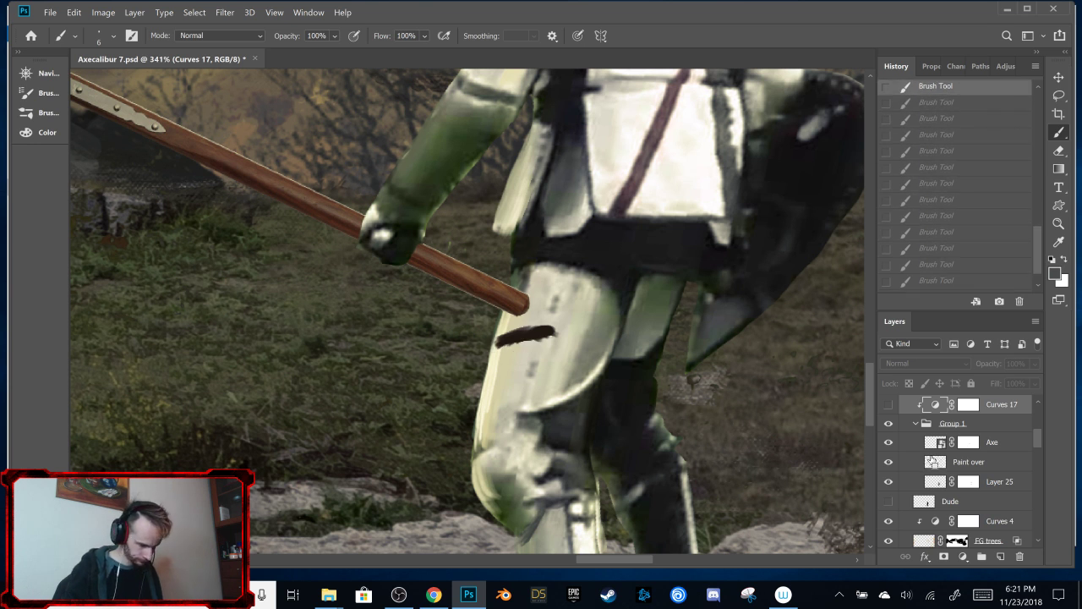
key(ctrl+alt+z)
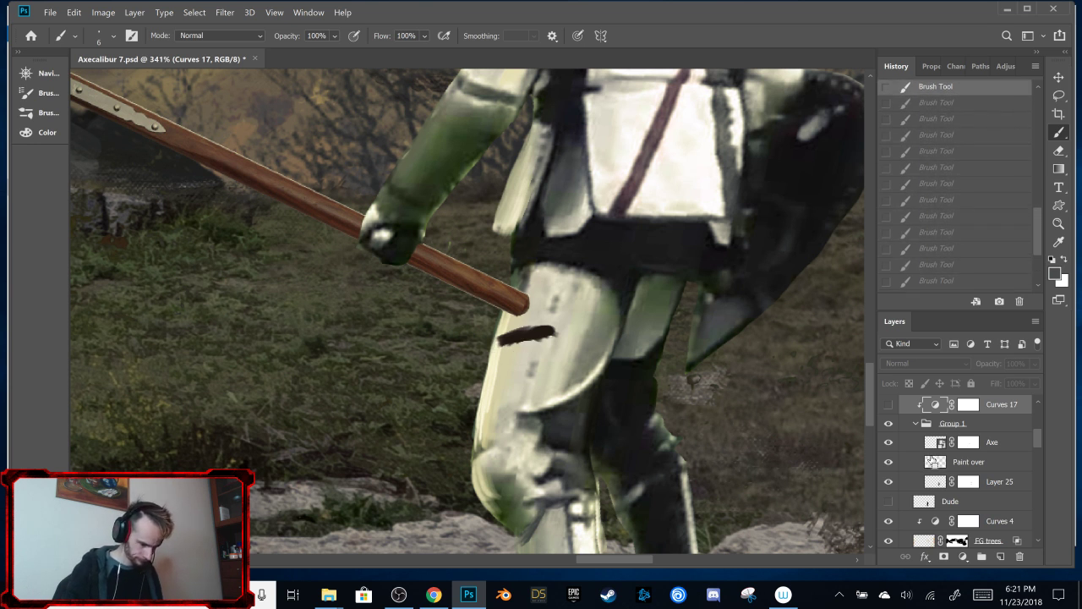
key(ctrl+alt+z)
key(ctrl+alt+z)
key(ctrl+alt+z)
key(ctrl+alt+z)
key(ctrl+alt+z)
key(ctrl+alt+z)
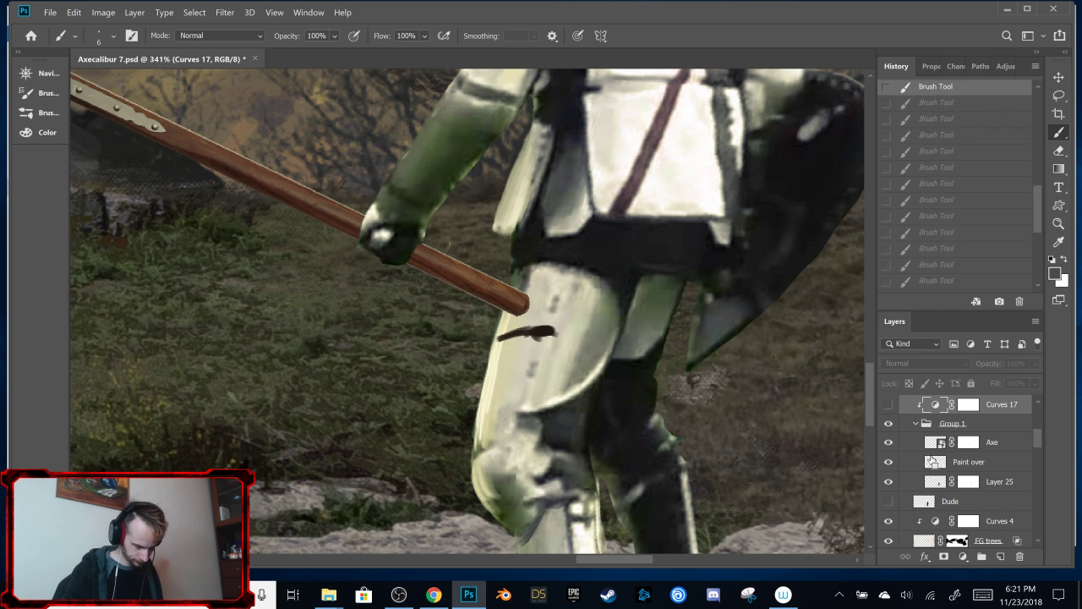
key(ctrl+alt+z)
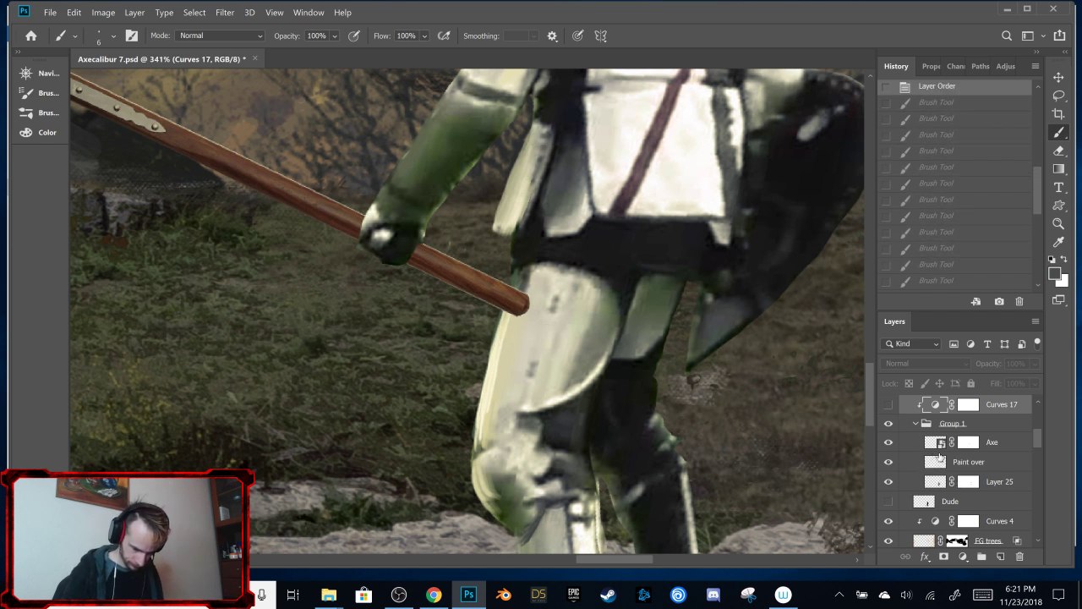
Step: On the Paint over layer, sample the axe handle's brown and paint a stroke across the leg
click(942, 467)
alt+click(512, 296)
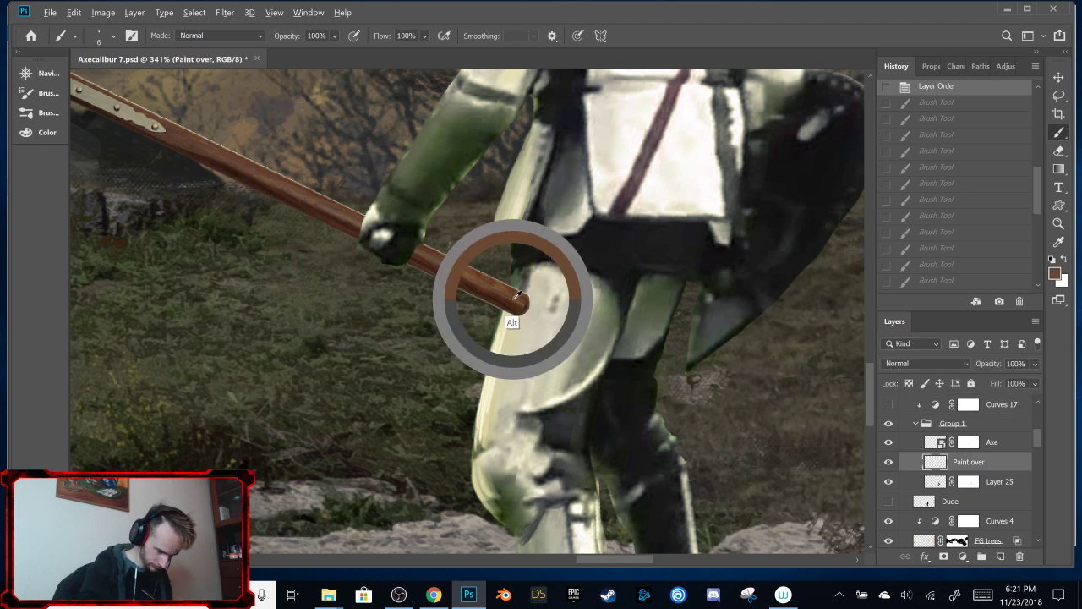
click(539, 340)
mouse_move(541, 339)
mouse_down()
mouse_move(519, 341)
mouse_move(541, 340)
mouse_up()
drag(541, 341, 507, 354)
drag(532, 347, 507, 350)
drag(525, 343, 489, 360)
mouse_move(533, 337)
mouse_down()
mouse_move(511, 342)
mouse_move(531, 340)
mouse_move(502, 362)
mouse_move(495, 345)
mouse_up()
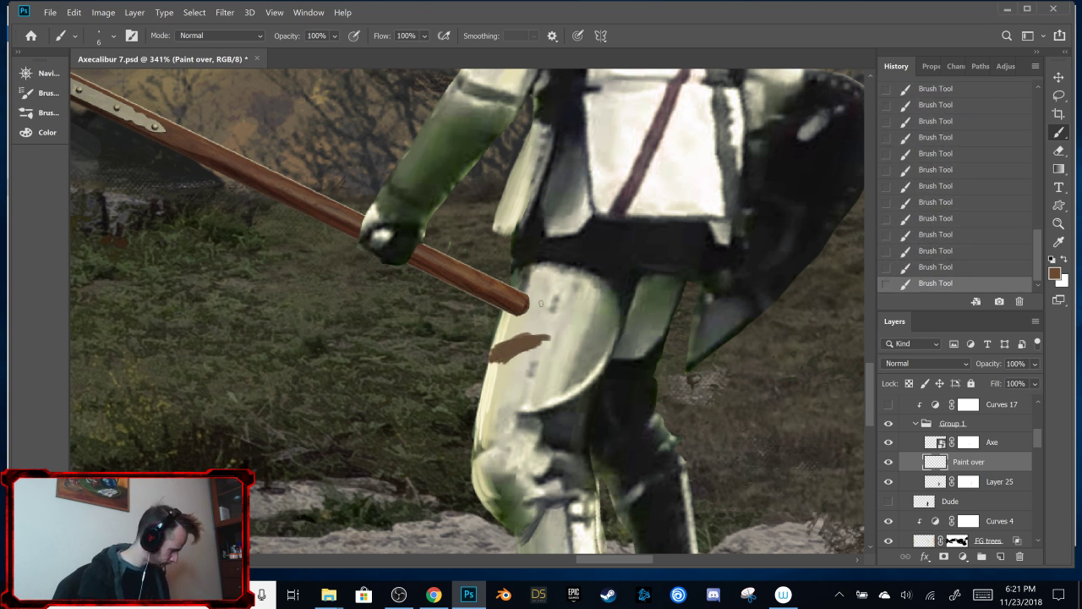
Step: Try erasing part of the brown stroke with a 53 px eraser, then undo it
key(e)
right_click(544, 303)
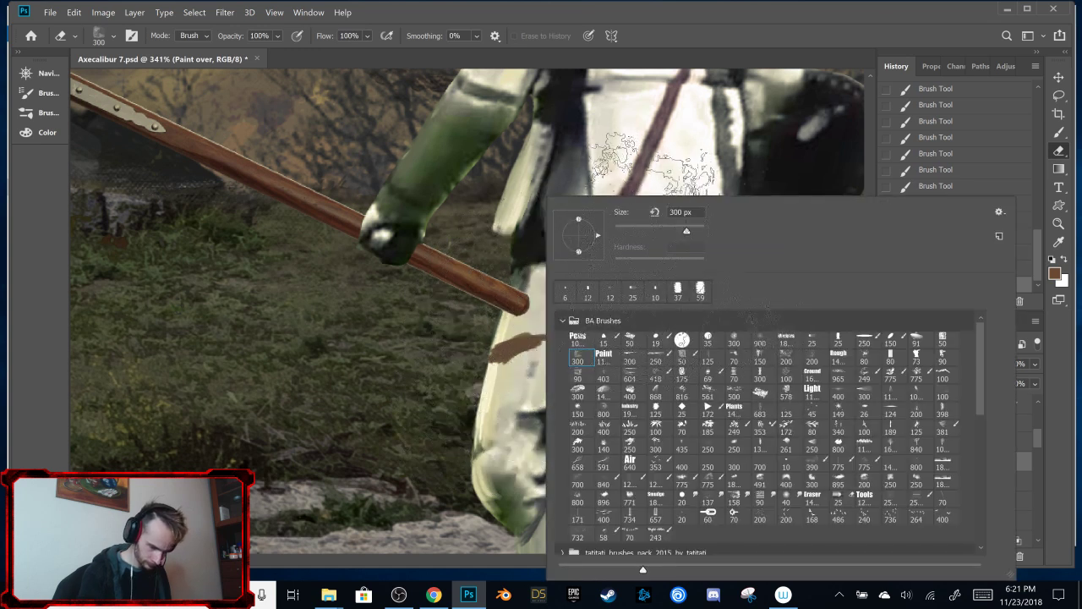
click(639, 231)
click(543, 327)
mouse_move(541, 359)
mouse_down()
mouse_move(510, 376)
mouse_move(551, 333)
mouse_up()
key(ctrl+z)
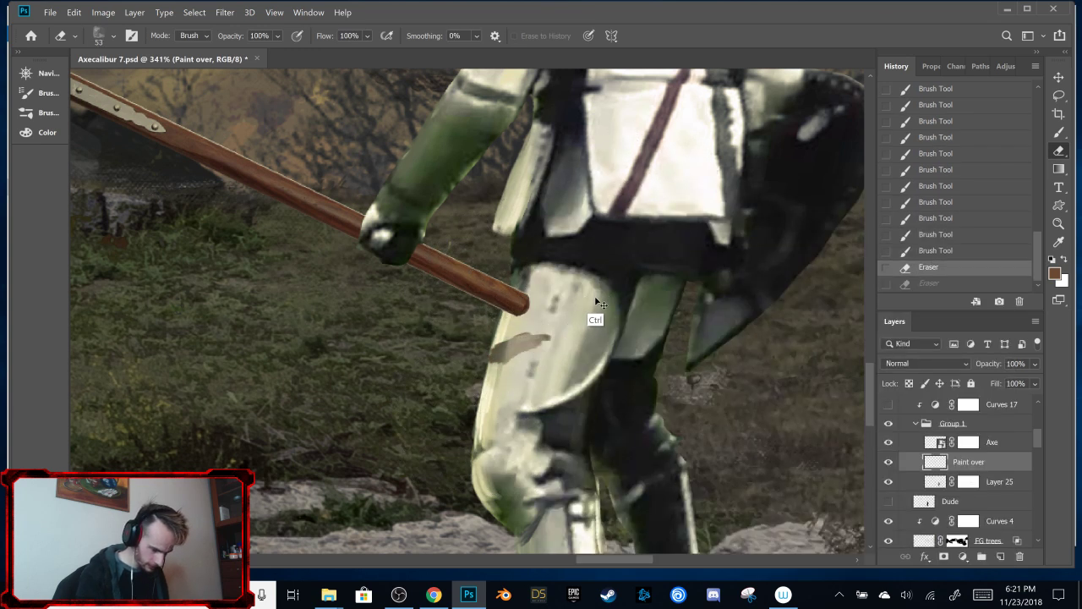
key(ctrl+z)
key(ctrl+z)
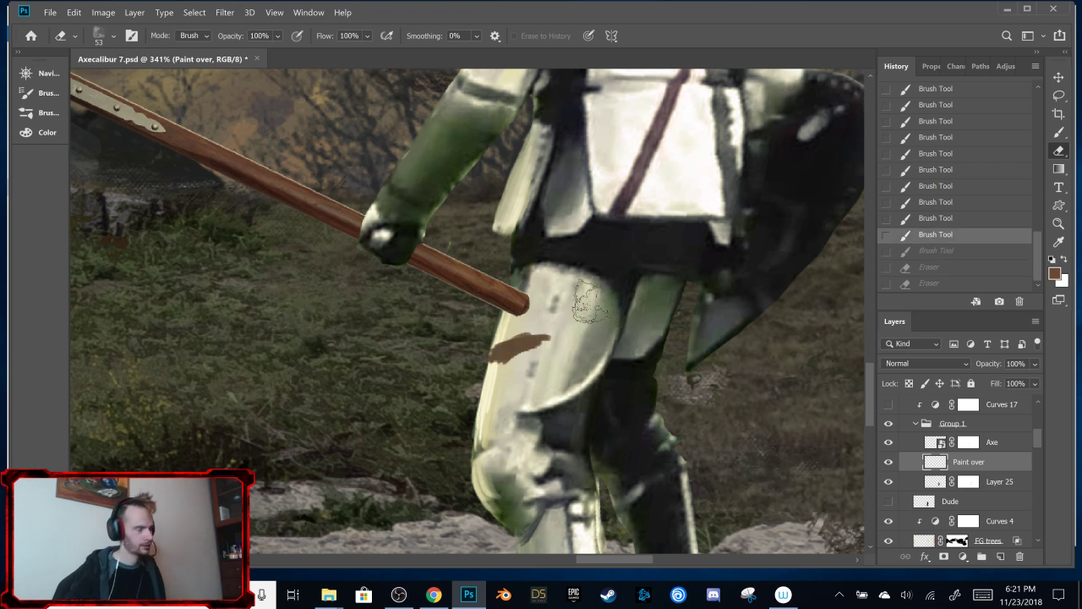
key(b)
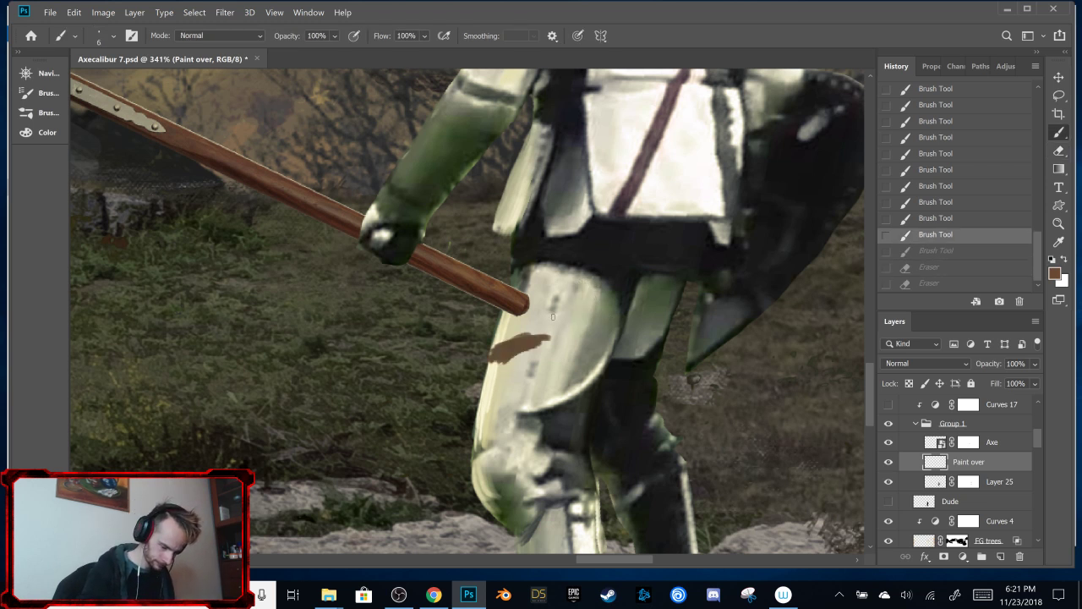
Step: Trim the brown stroke's edges with a 31 px eraser based on the 175 preset
key(e)
right_click(560, 307)
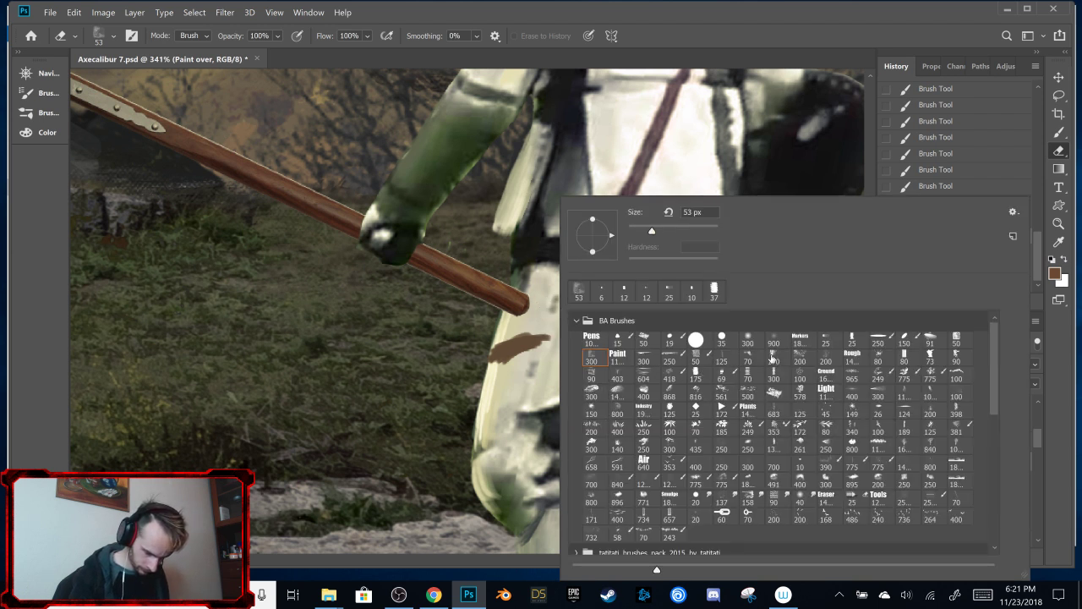
key(bracketright)
key(bracketright)
key(bracketright)
key(bracketright)
key(bracketright)
key(bracketright)
key(bracketright)
click(695, 372)
drag(688, 231, 635, 233)
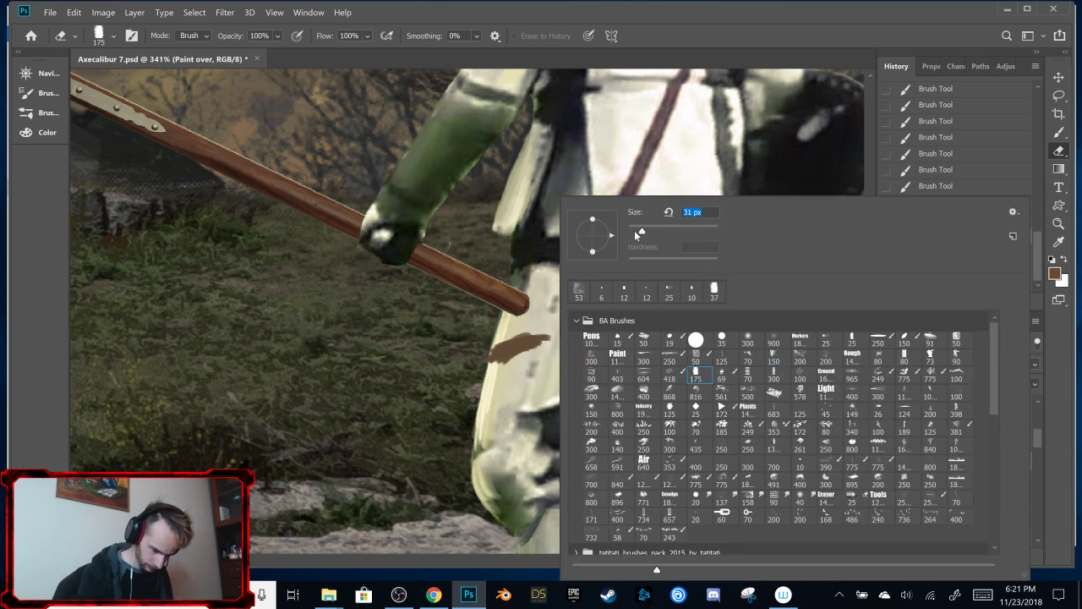
click(525, 358)
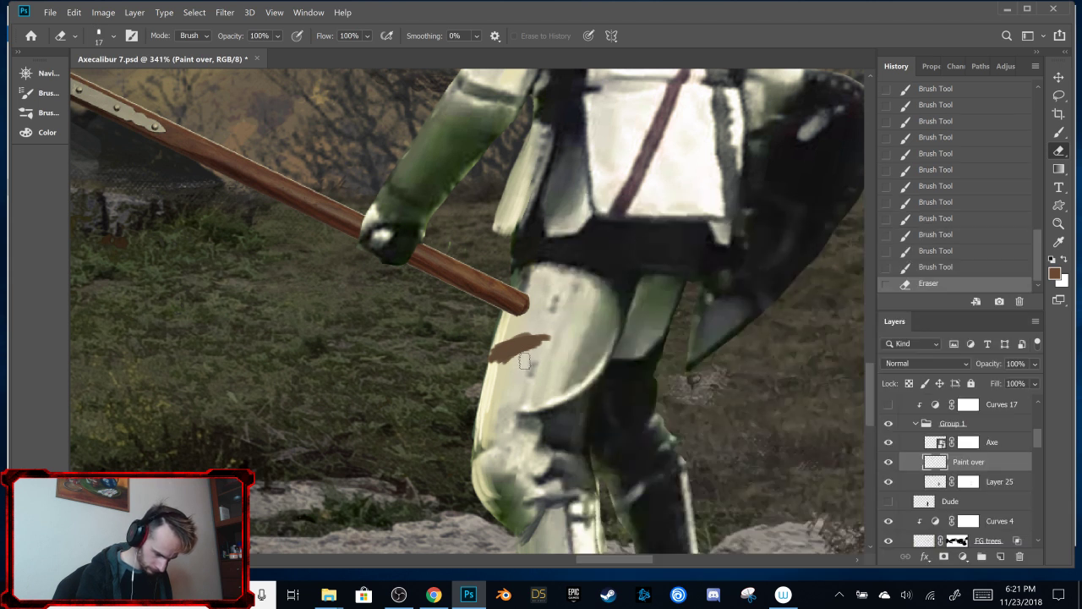
click(518, 361)
click(512, 363)
click(510, 362)
click(520, 333)
click(526, 332)
click(530, 329)
click(534, 329)
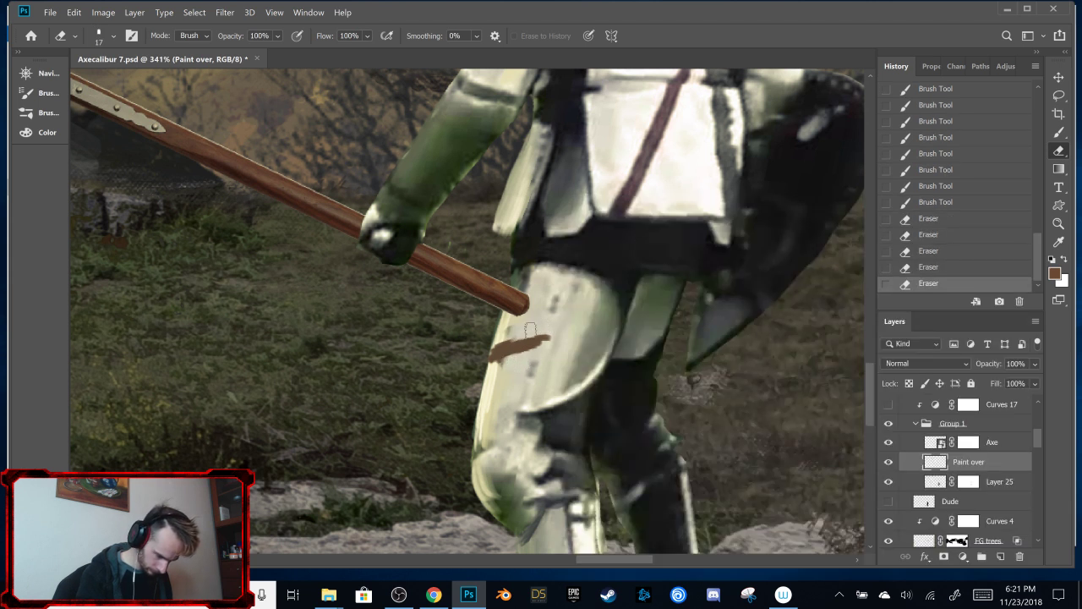
click(538, 329)
click(541, 330)
Step: Touch up the brown handle stroke with small brush dabs
key(b)
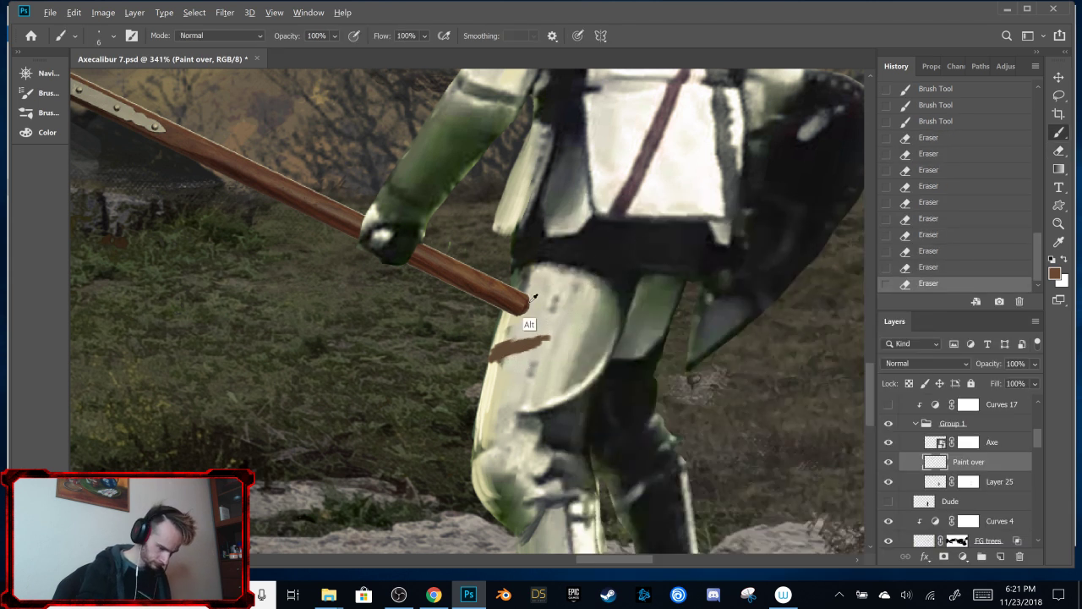
click(541, 338)
click(543, 336)
click(541, 340)
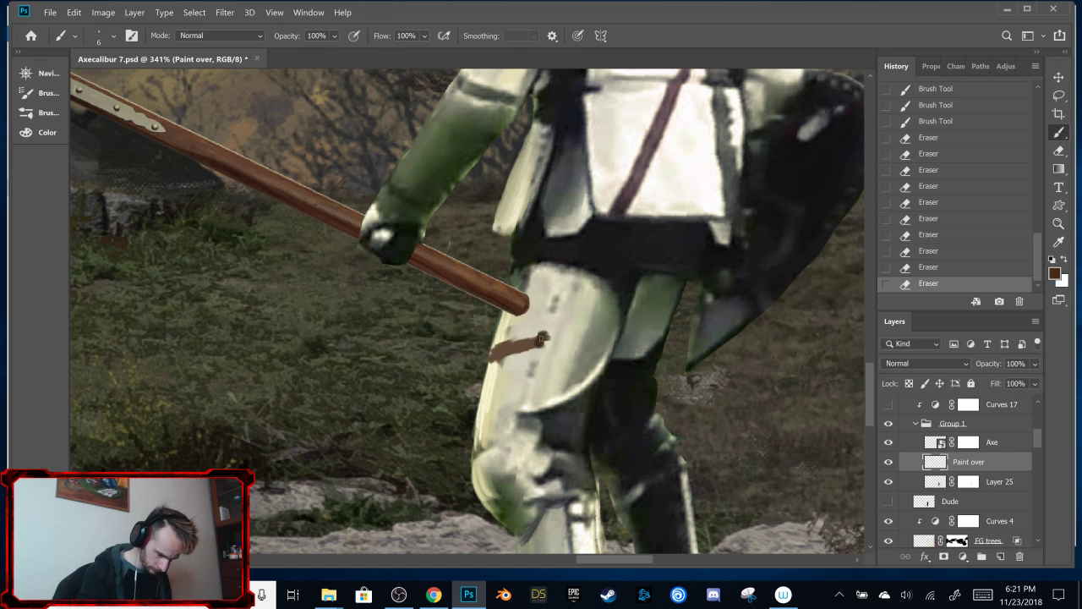
click(544, 343)
click(547, 344)
click(544, 342)
click(541, 345)
click(543, 341)
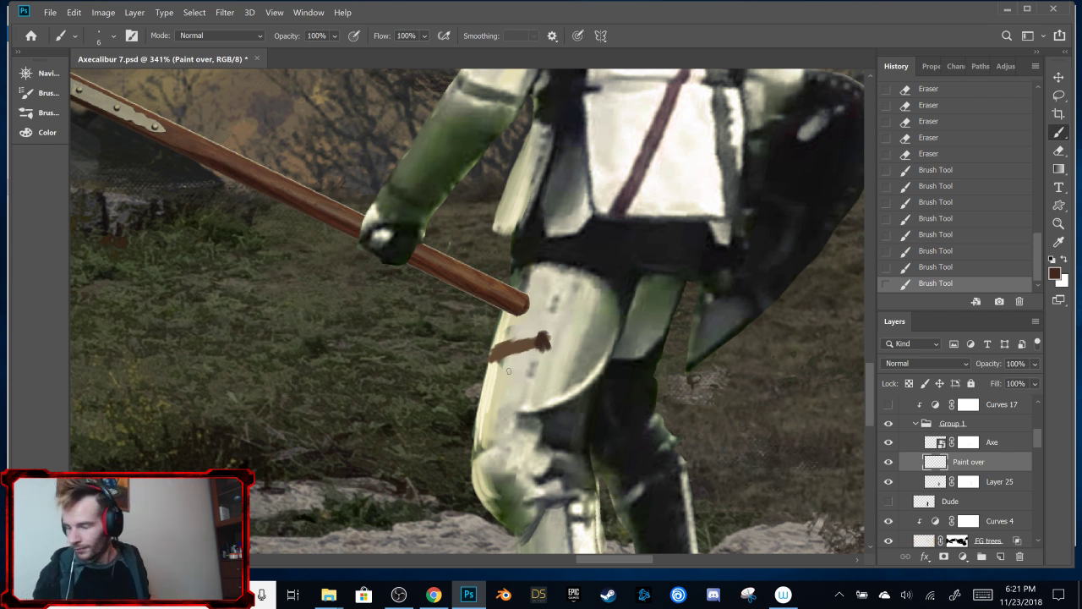
Step: Resample brown from the handle stroke and refine its shading
key(alt)
alt+click(545, 330)
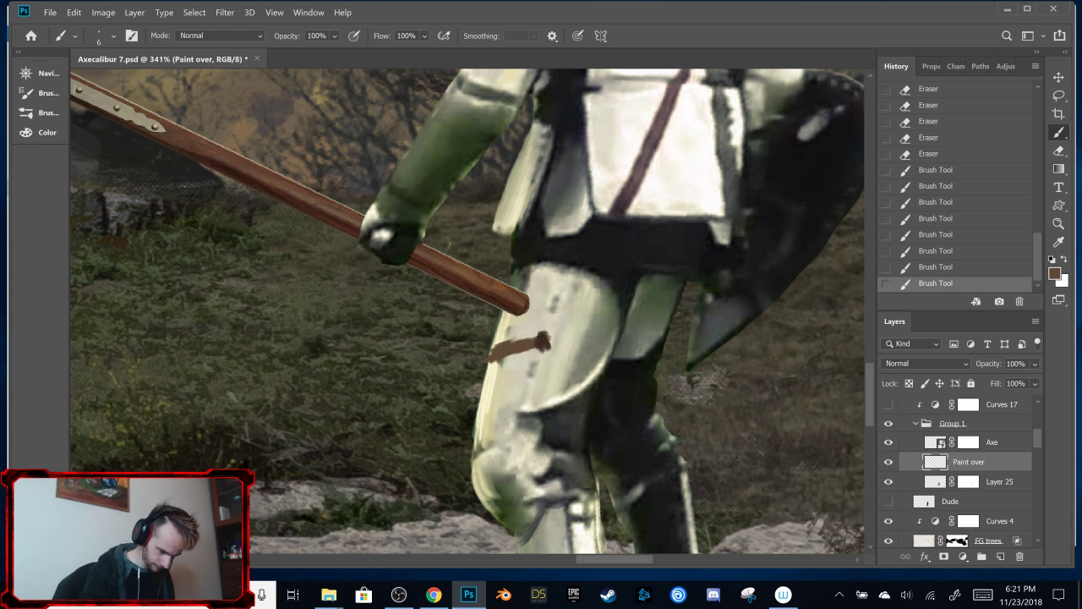
click(545, 334)
drag(541, 340, 523, 340)
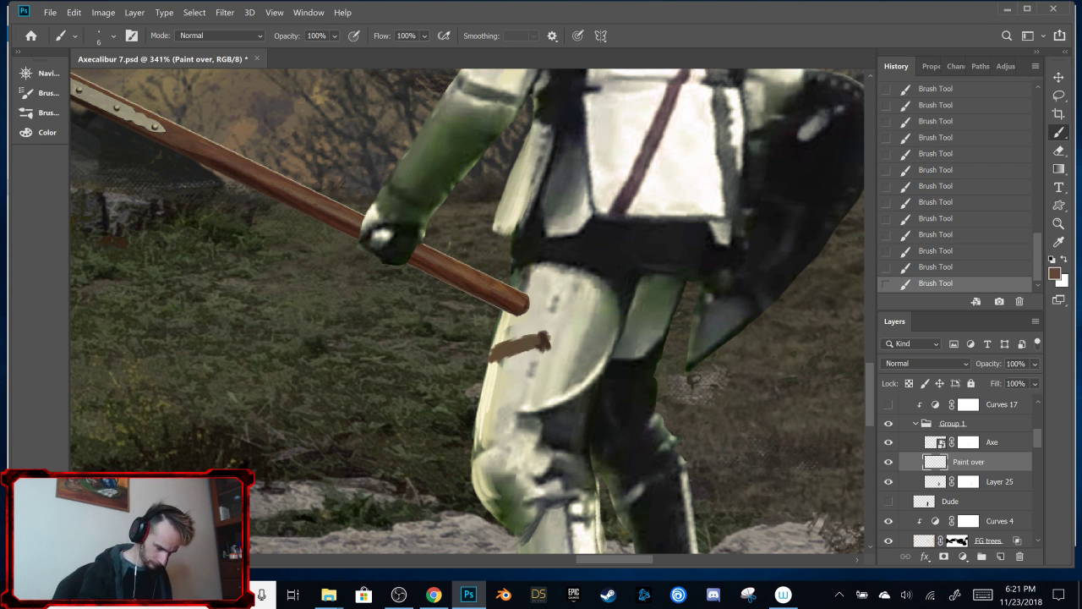
Step: Sample light beige from the armour and paint a highlight along the leg's left edge
alt+click(521, 392)
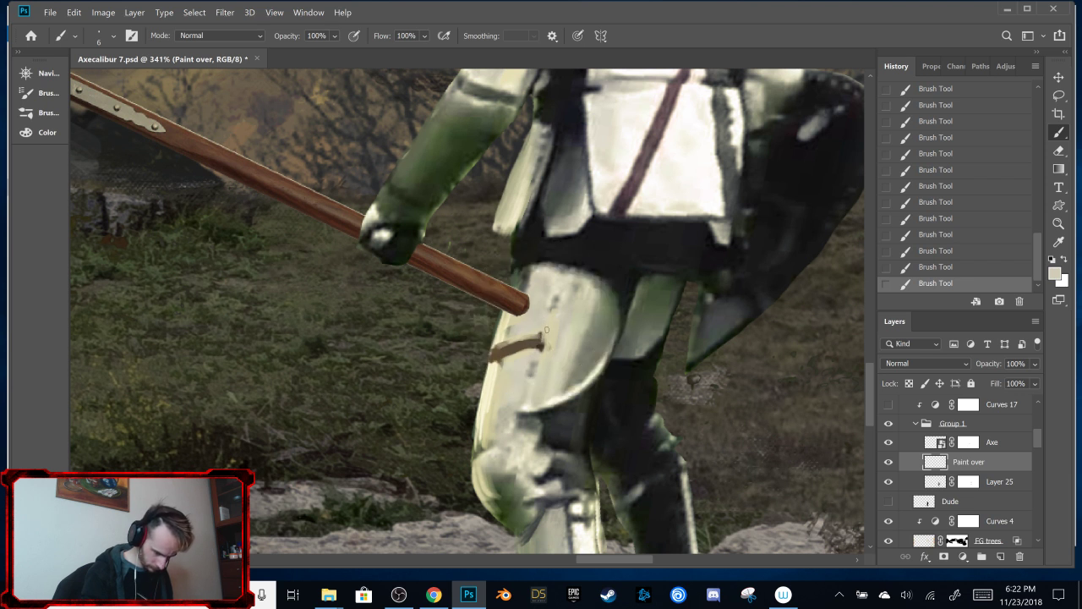
key(ctrl)
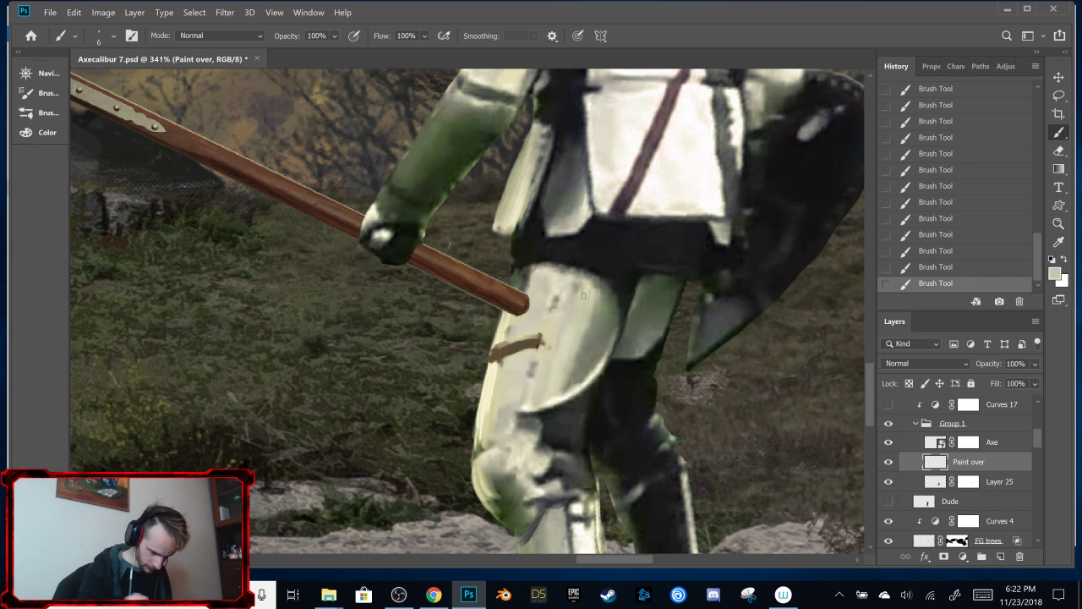
scroll(1036, 419, up, 5)
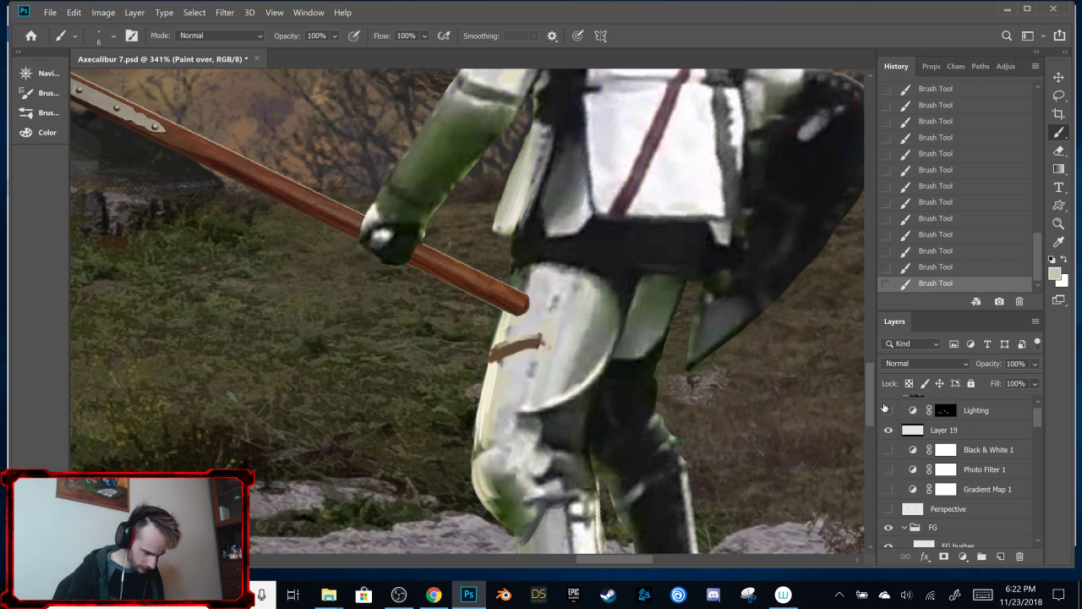
key(alt)
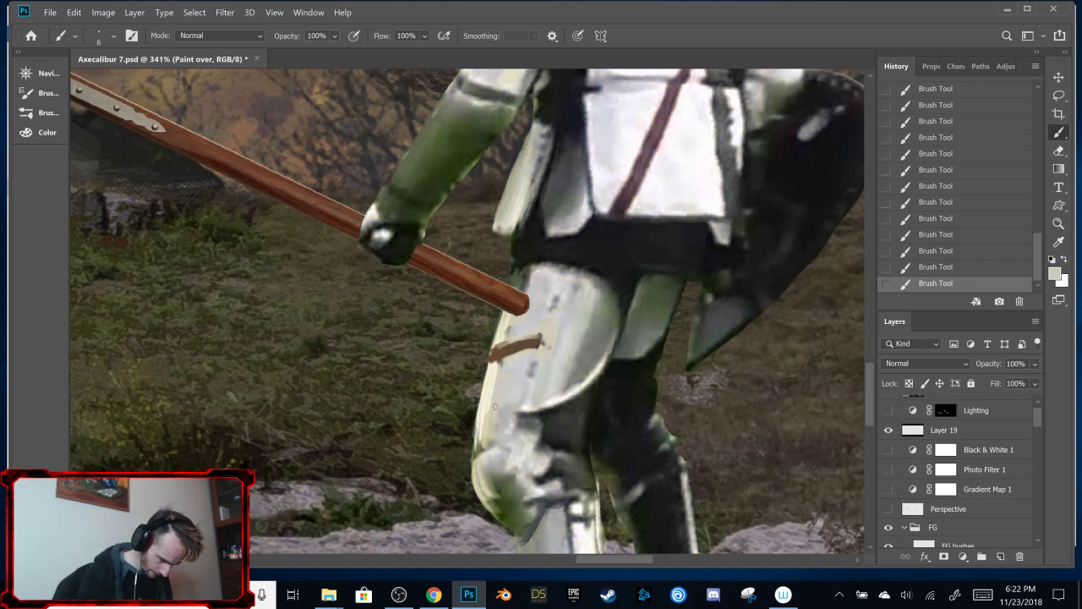
drag(499, 406, 492, 444)
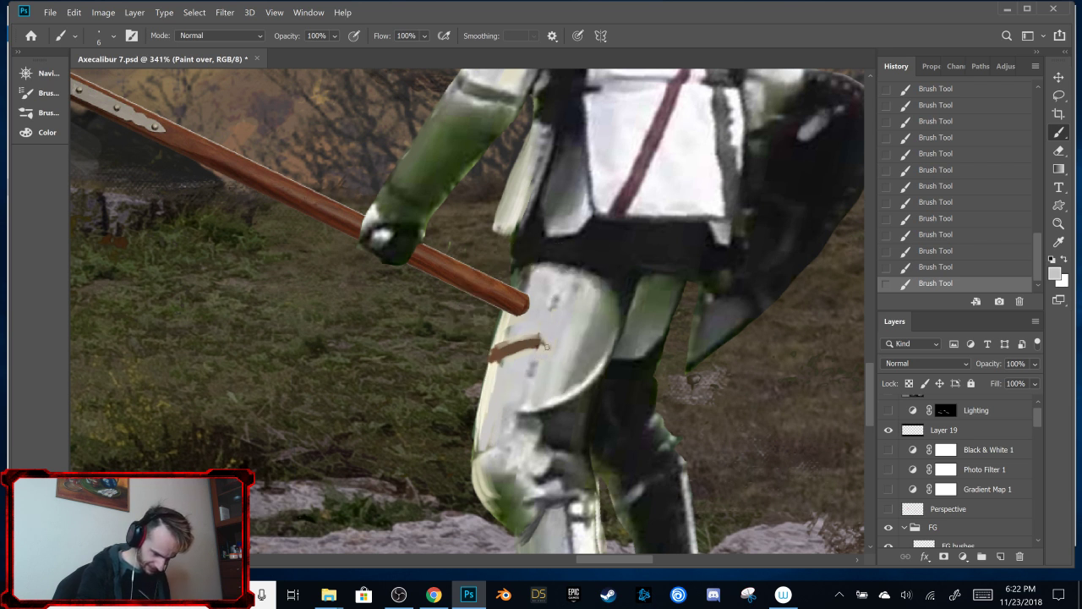
Step: Darken the brown stroke with resampled browns, then paint grey armour over its left end
alt+click(520, 344)
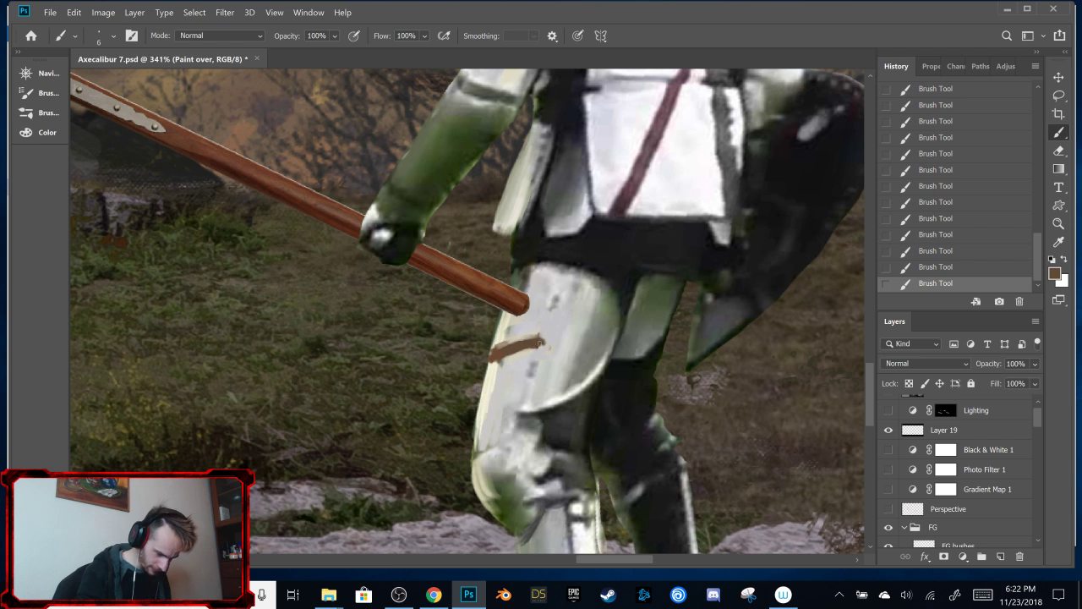
drag(541, 338, 511, 342)
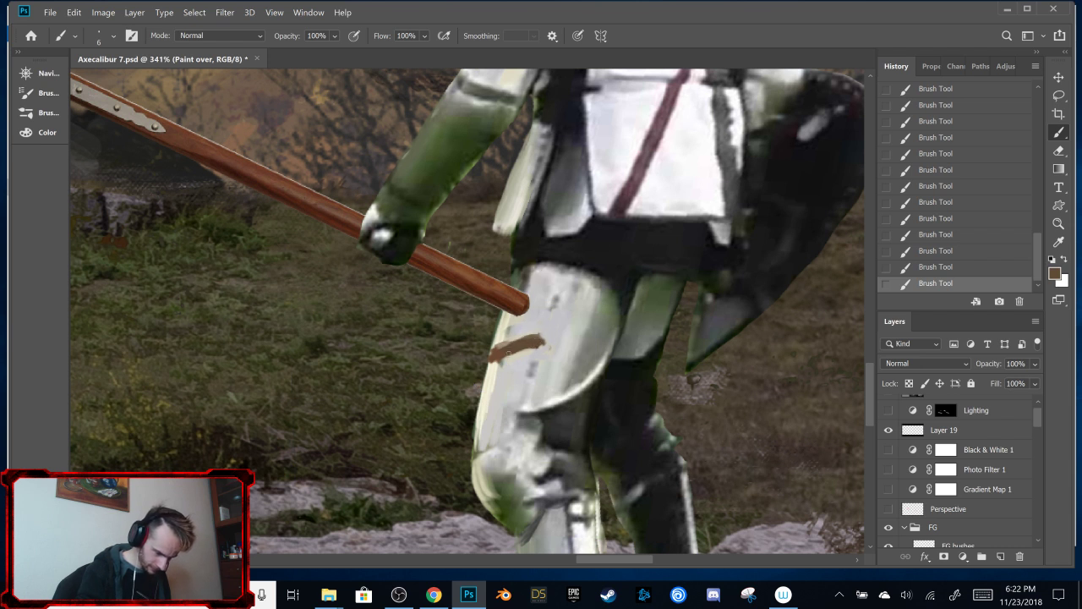
alt+click(527, 330)
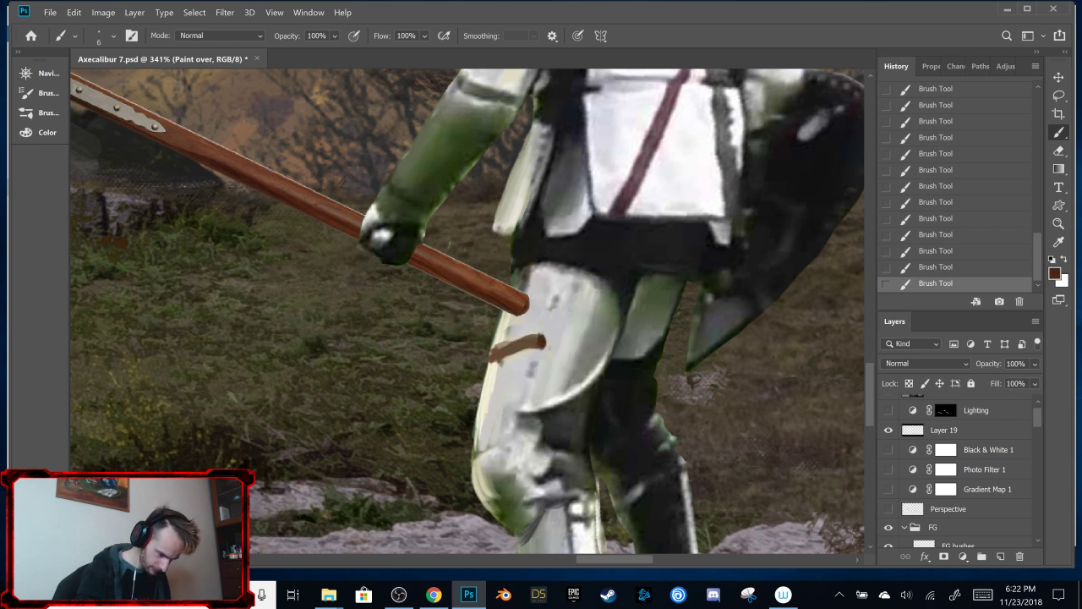
alt+click(526, 345)
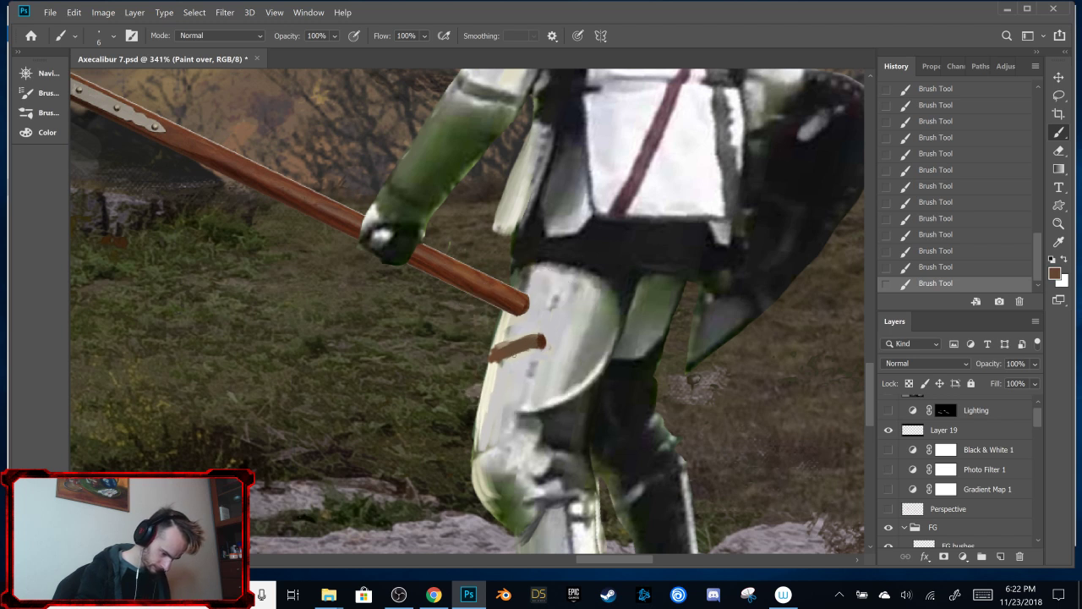
alt+click(514, 355)
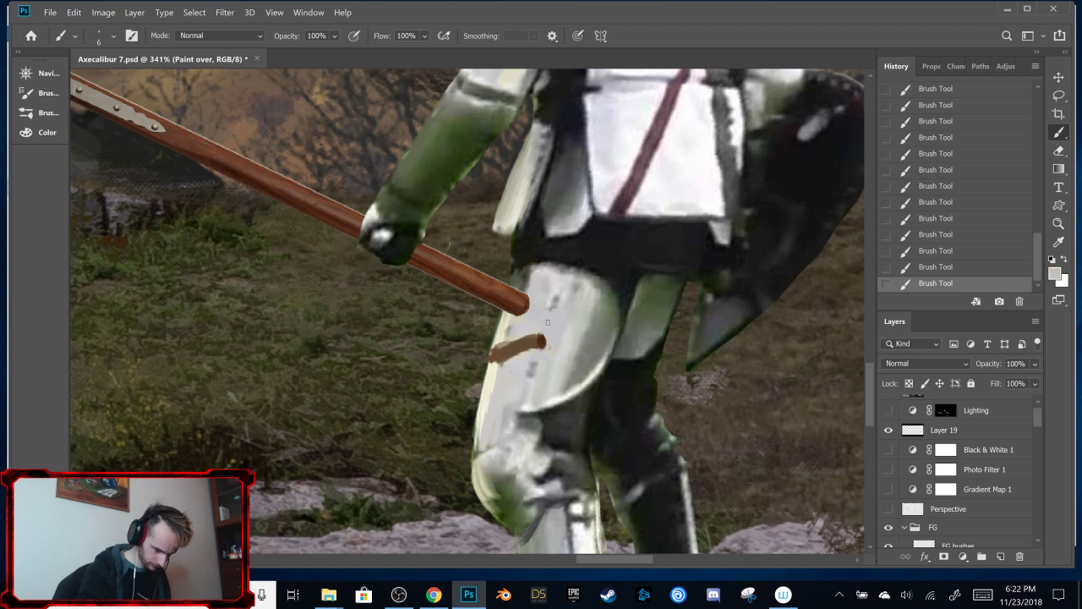
alt+click(572, 414)
drag(495, 337, 481, 490)
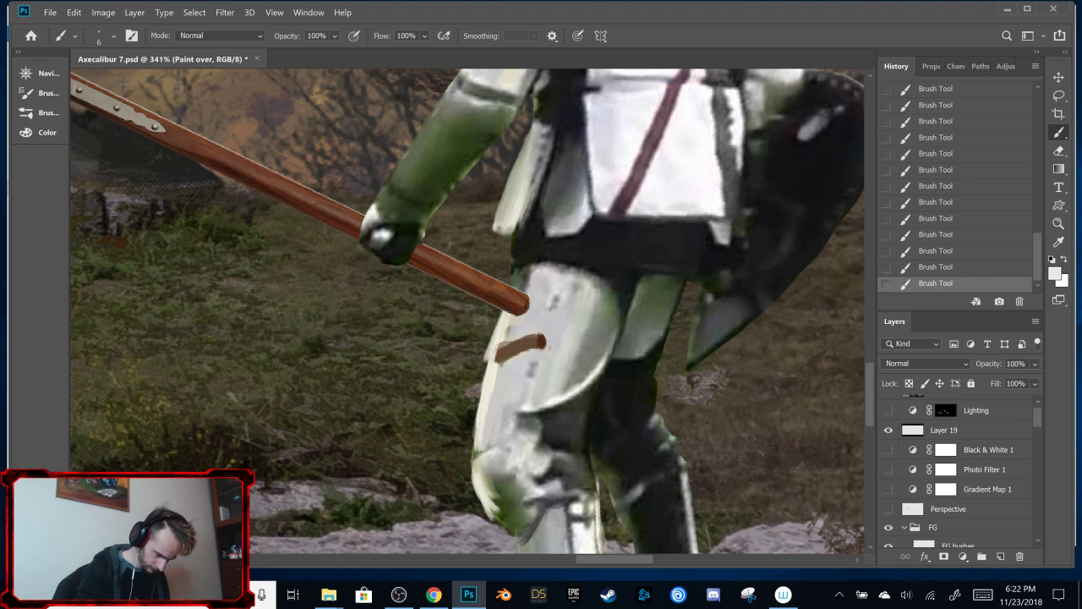
Step: Zoom in on the knight's legs and set the brush to 69 px
scroll(541, 345, down, 2)
key(ctrl+minus)
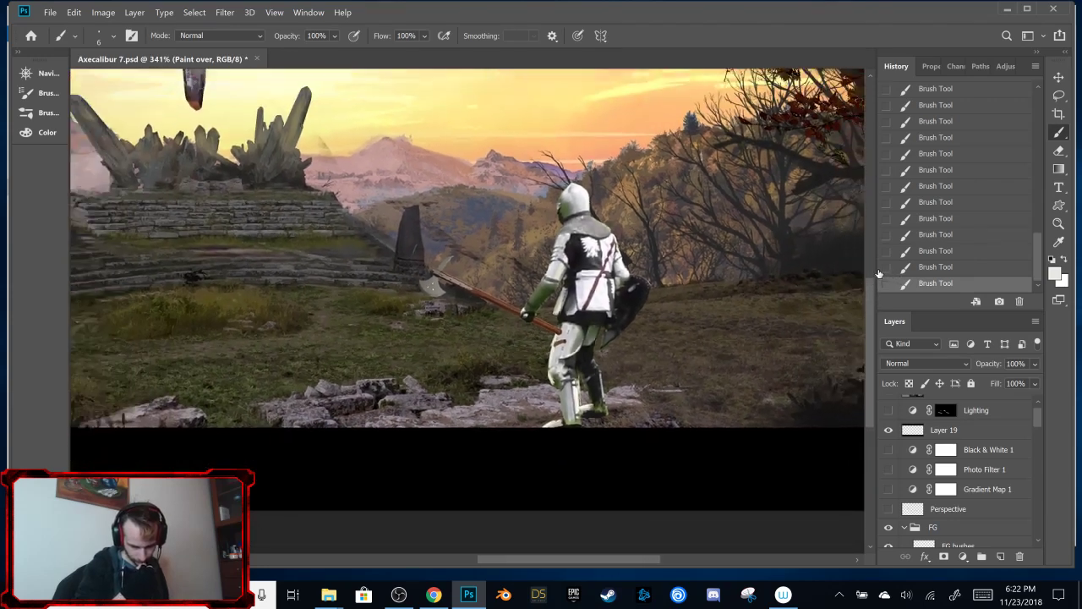
key(ctrl+plus)
key(ctrl+plus)
key(ctrl+plus)
key(ctrl+plus)
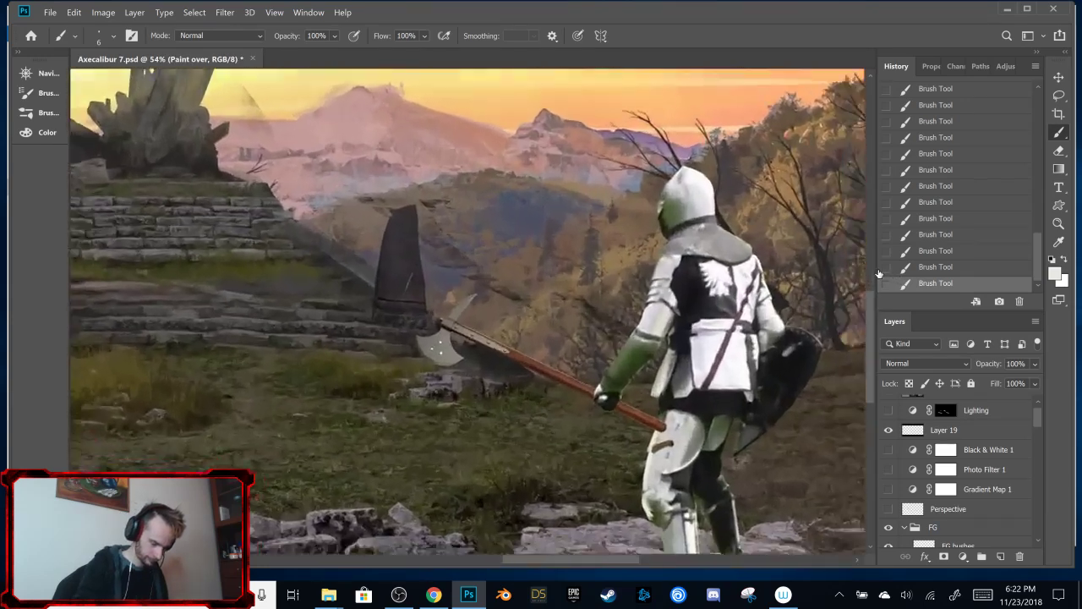
key(ctrl+plus)
key(ctrl+plus)
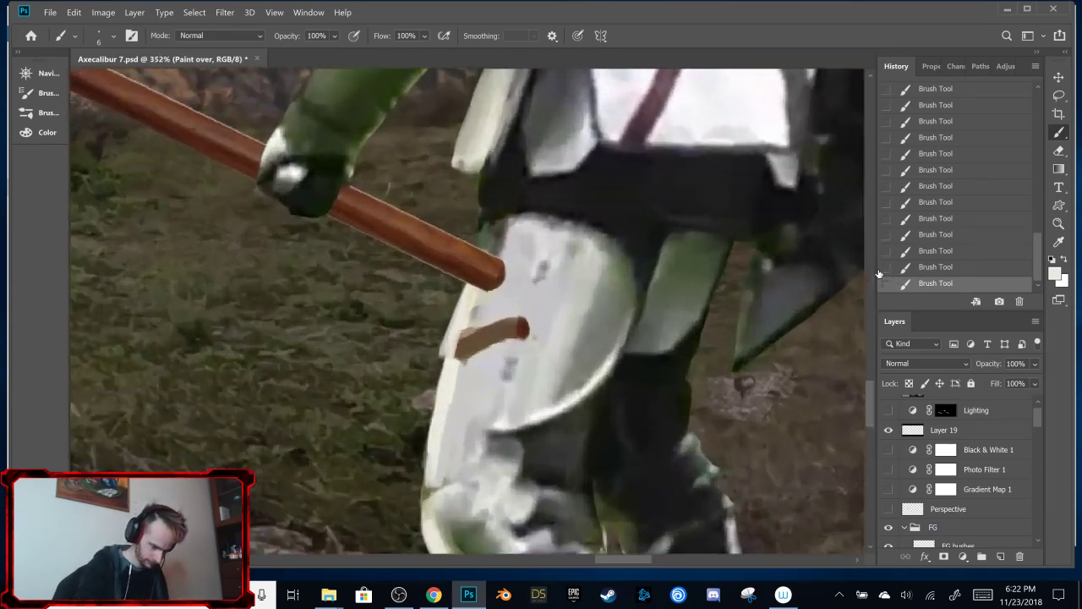
right_click(520, 303)
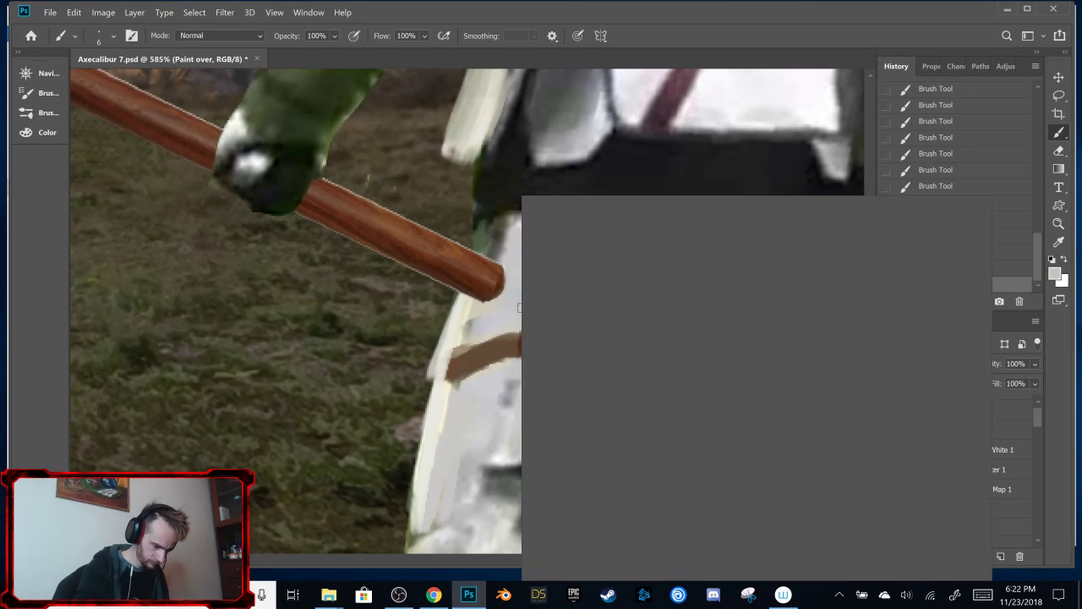
click(478, 372)
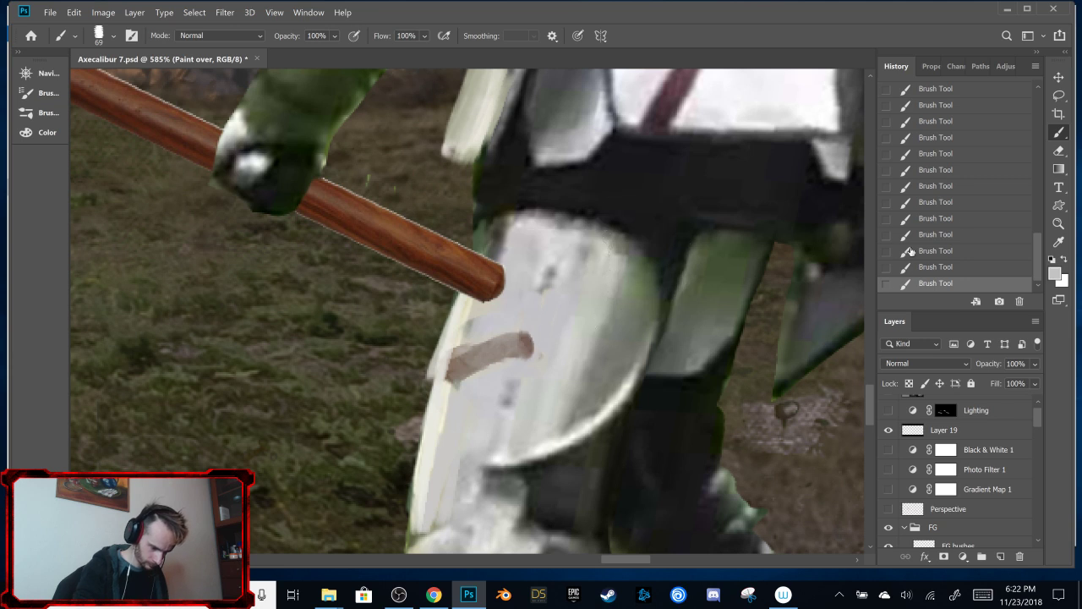
Step: Check the scene's values with Curves 17 on and off, then target the Axe layer mask
key(ctrl+minus)
key(ctrl+0)
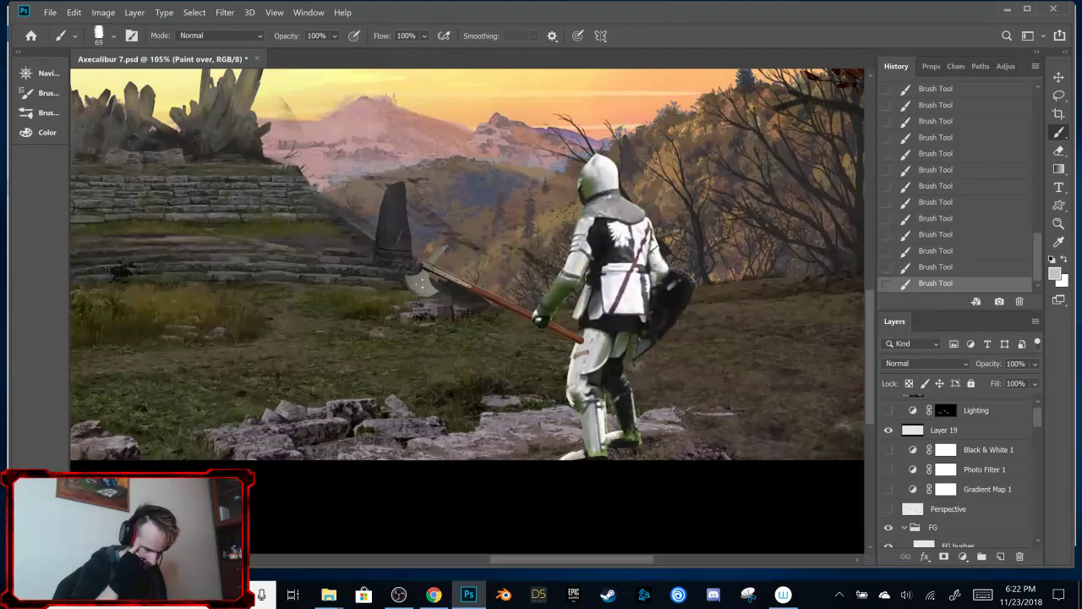
scroll(897, 469, down, 5)
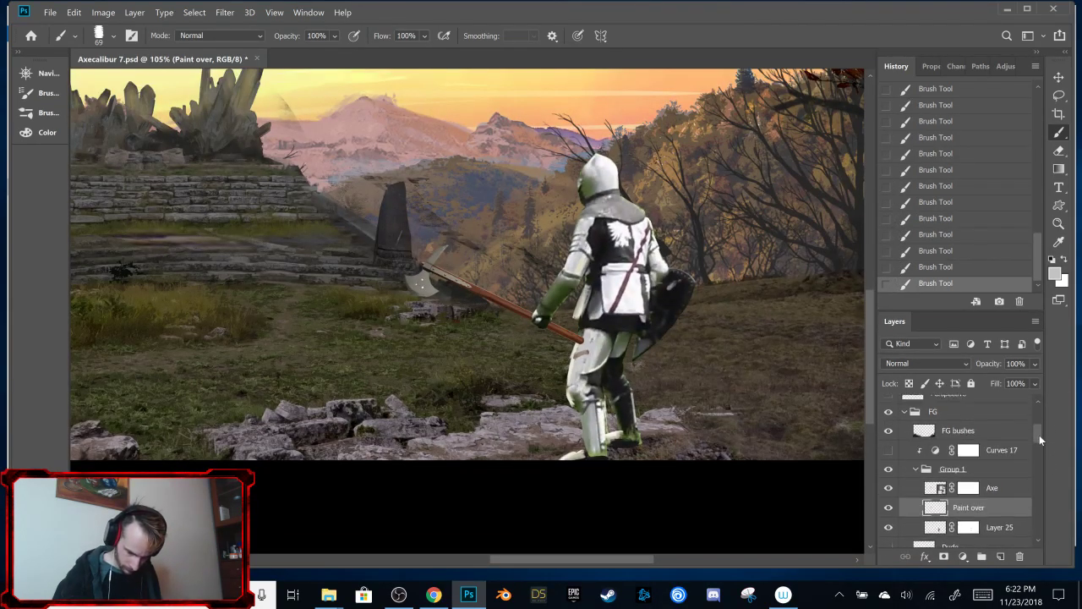
click(887, 440)
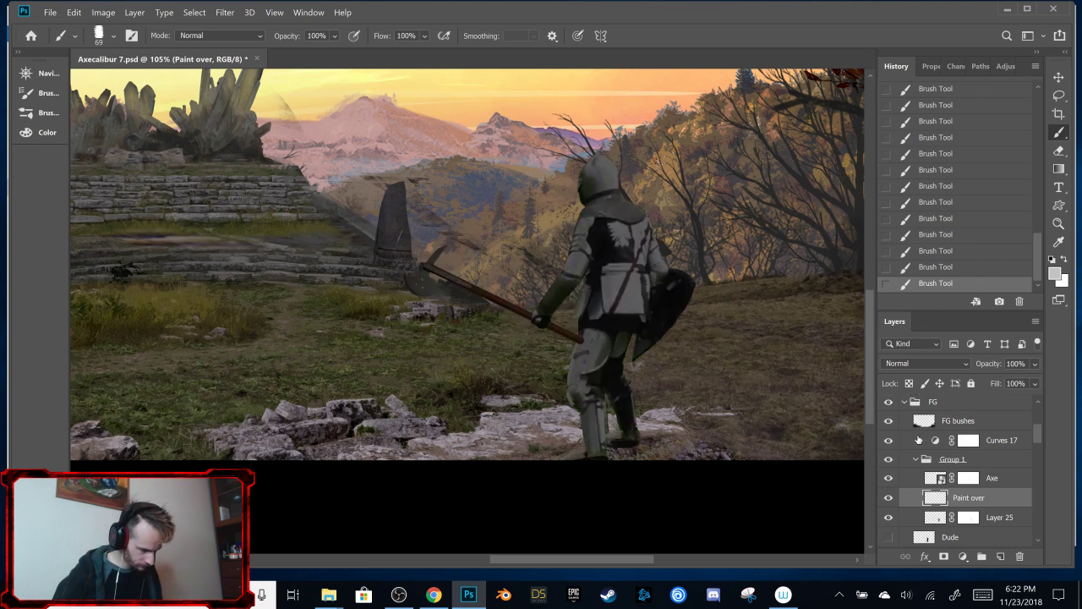
click(888, 440)
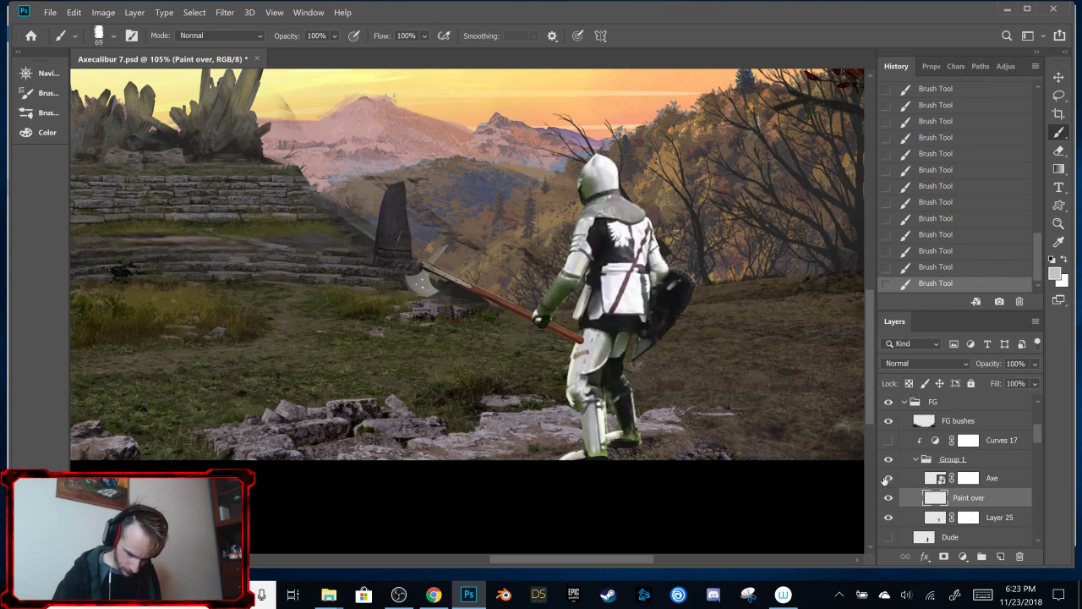
click(977, 476)
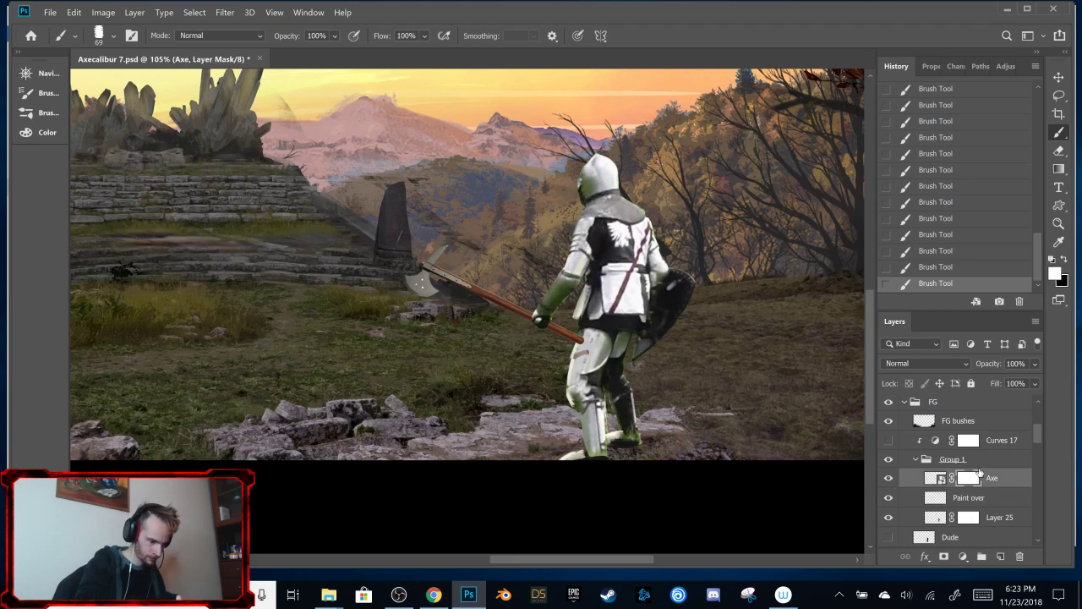
Step: Set up a 9 px hard round brush from the Hard Round 35 preset
scroll(406, 270, up, 5)
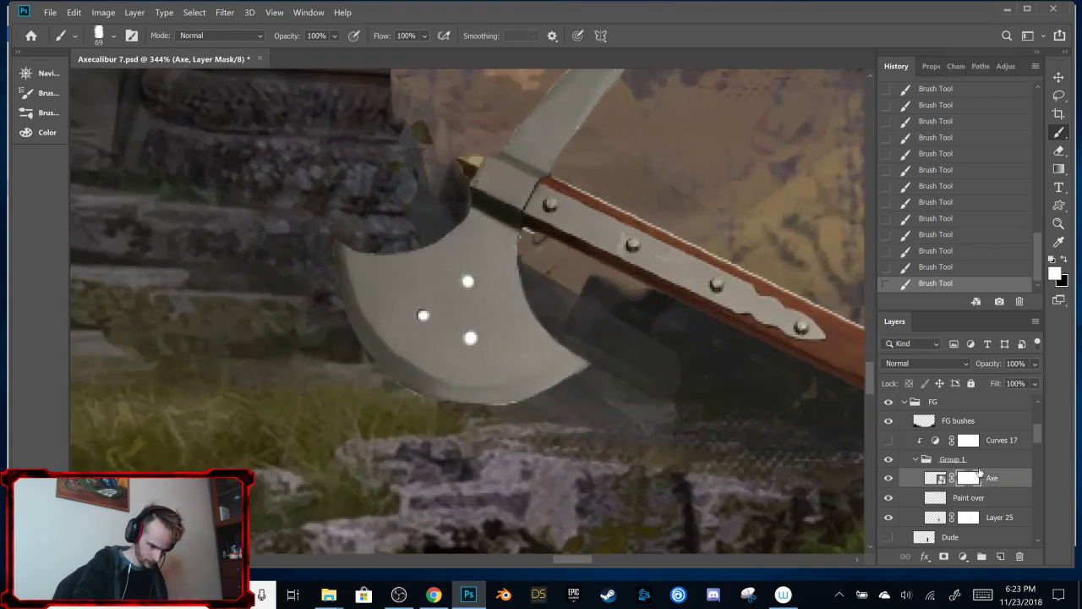
scroll(473, 279, up, 3)
right_click(725, 232)
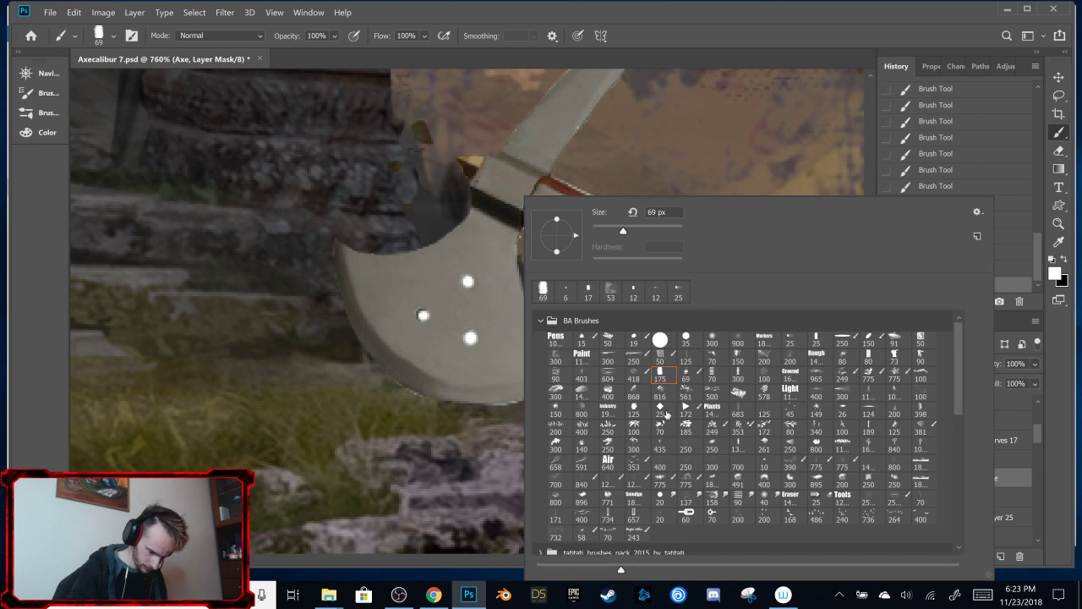
click(686, 338)
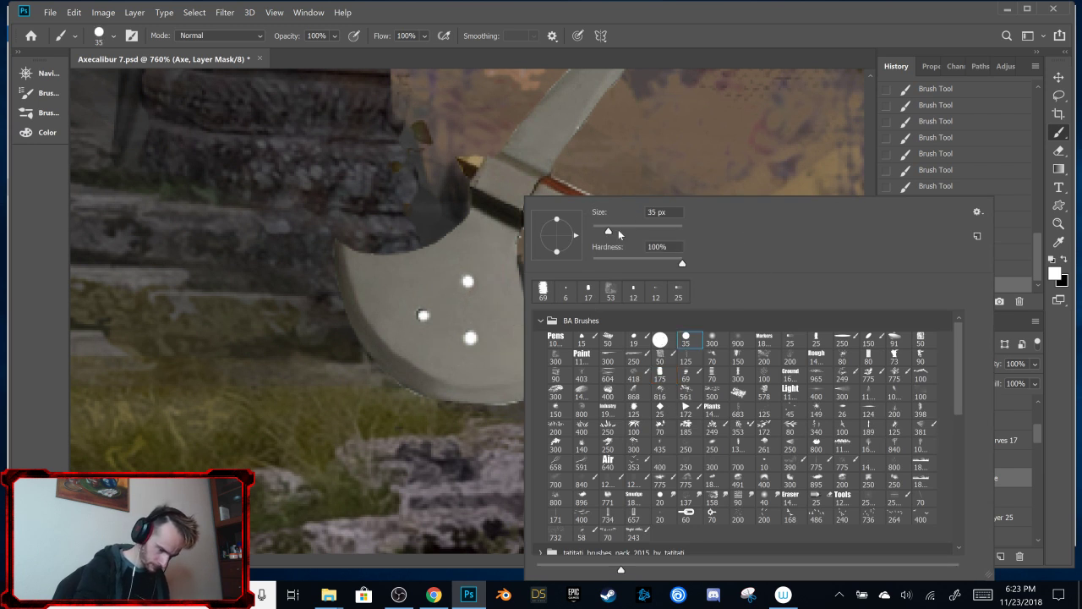
drag(618, 229, 597, 232)
key(Return)
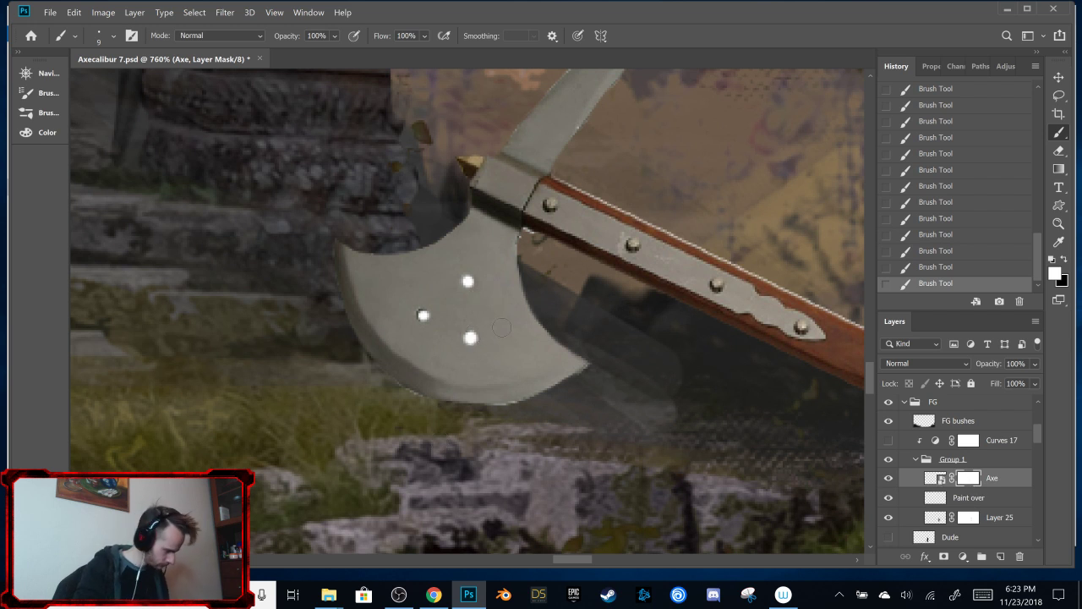
Step: Paint black on the Axe mask over the rivet highlights, turning them into dark holes
key(x)
drag(471, 339, 471, 339)
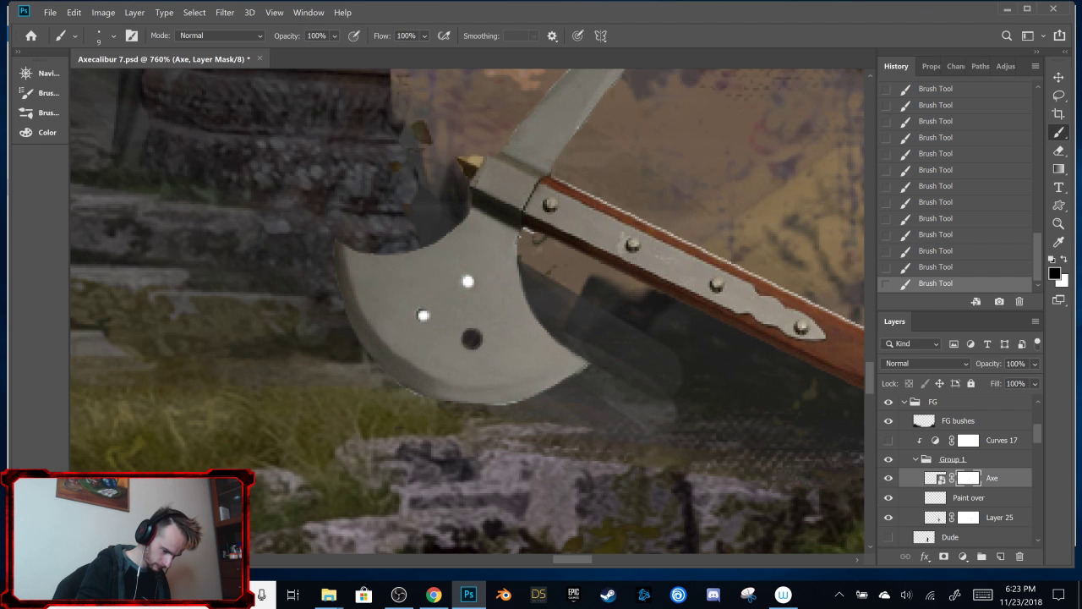
click(890, 479)
click(888, 478)
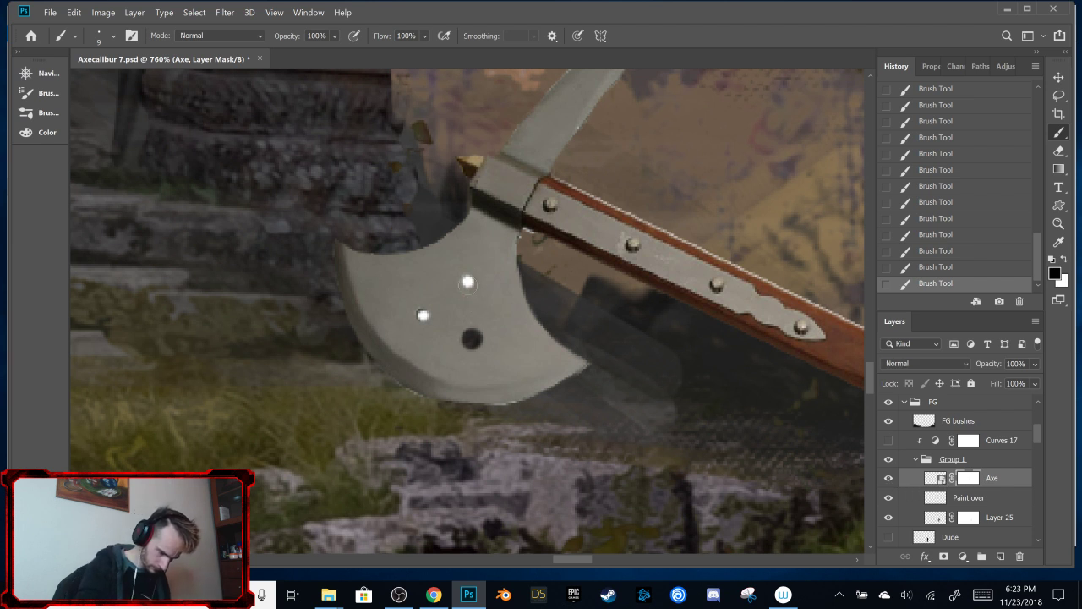
click(468, 283)
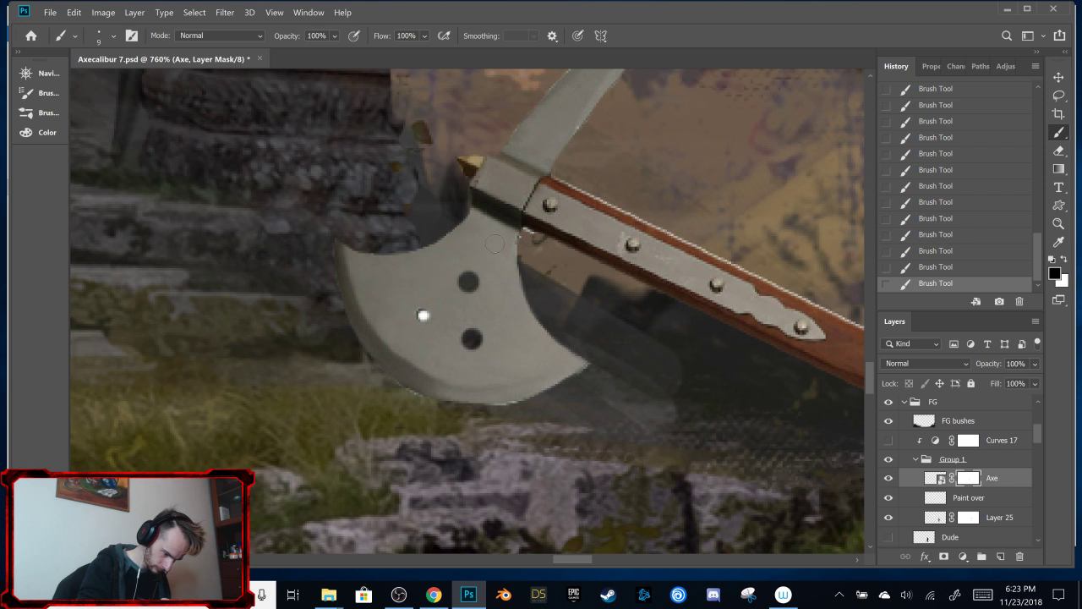
drag(423, 315, 422, 314)
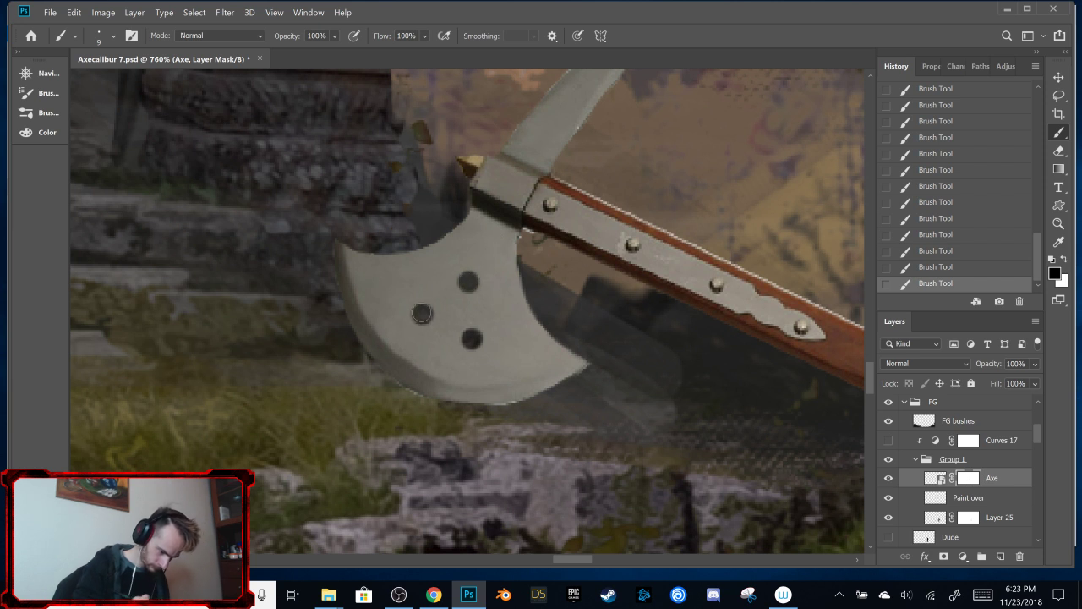
key(ctrl+0)
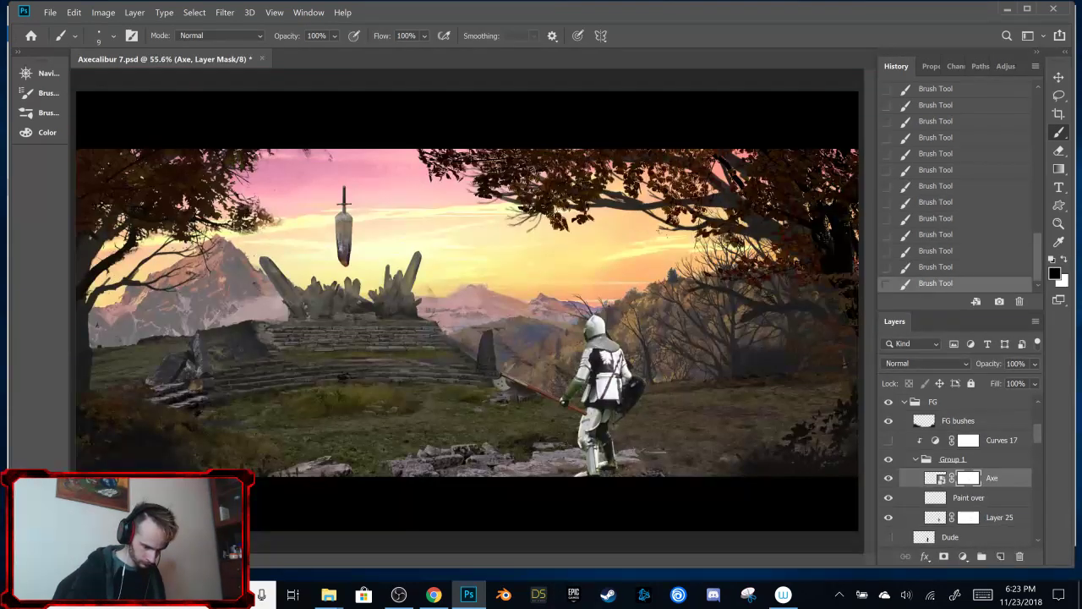
Step: Check values with Curves 17 on and off while zooming in on the knight
click(889, 440)
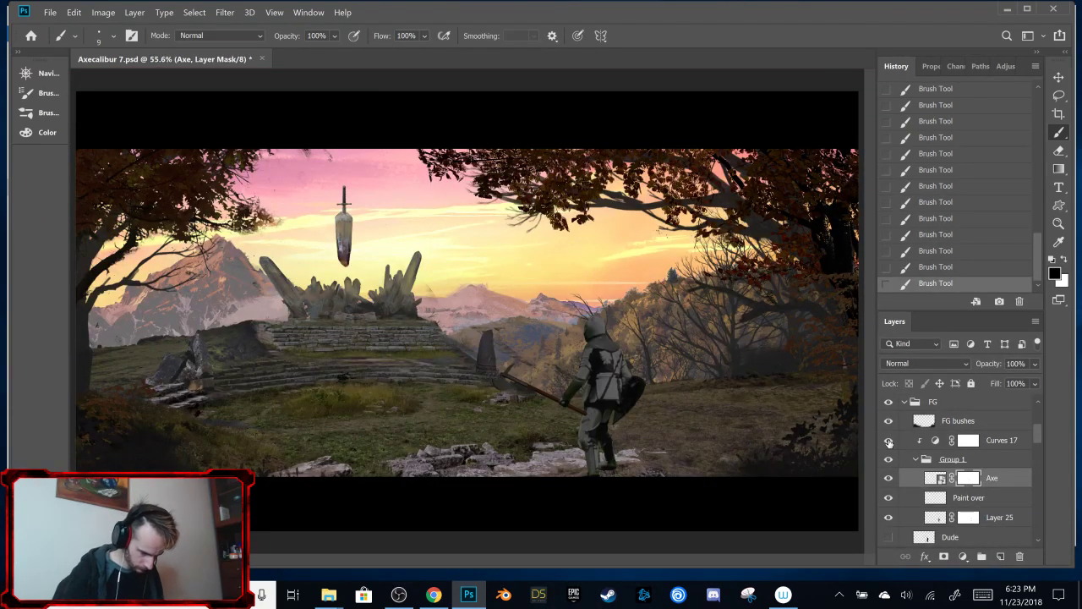
key(ctrl+plus)
key(ctrl+plus)
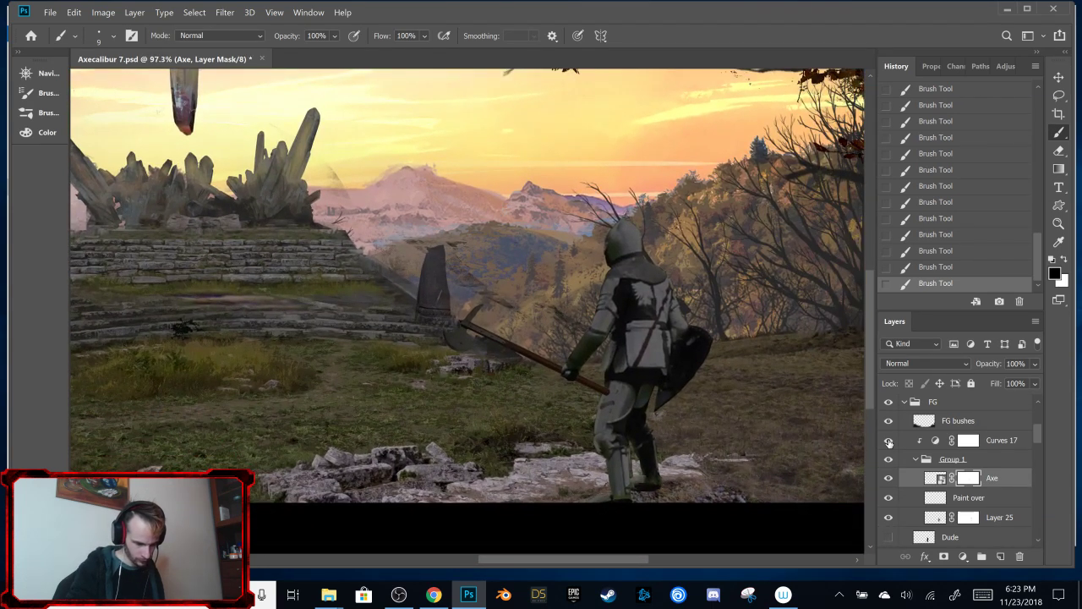
key(ctrl+plus)
key(ctrl+plus)
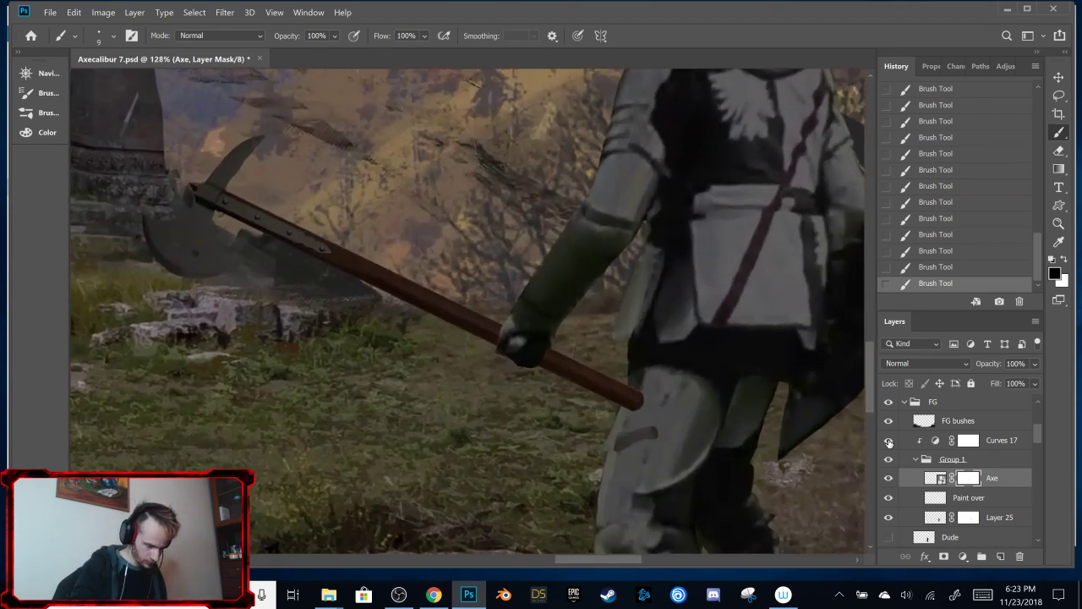
click(890, 441)
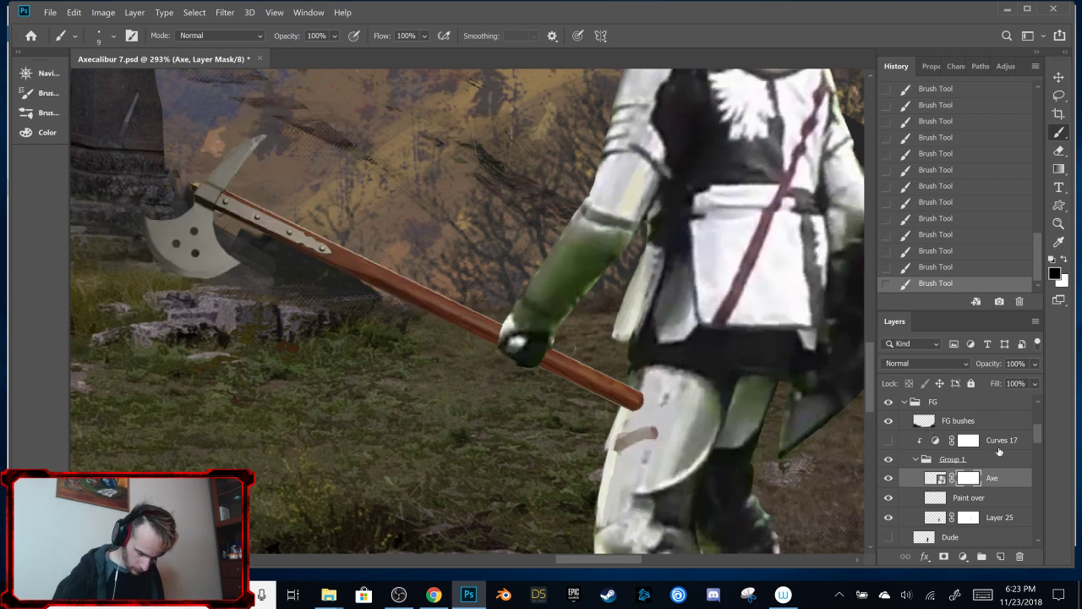
Step: On the Paint over layer, sample the fist's light colour and hide the Axe layer
click(951, 501)
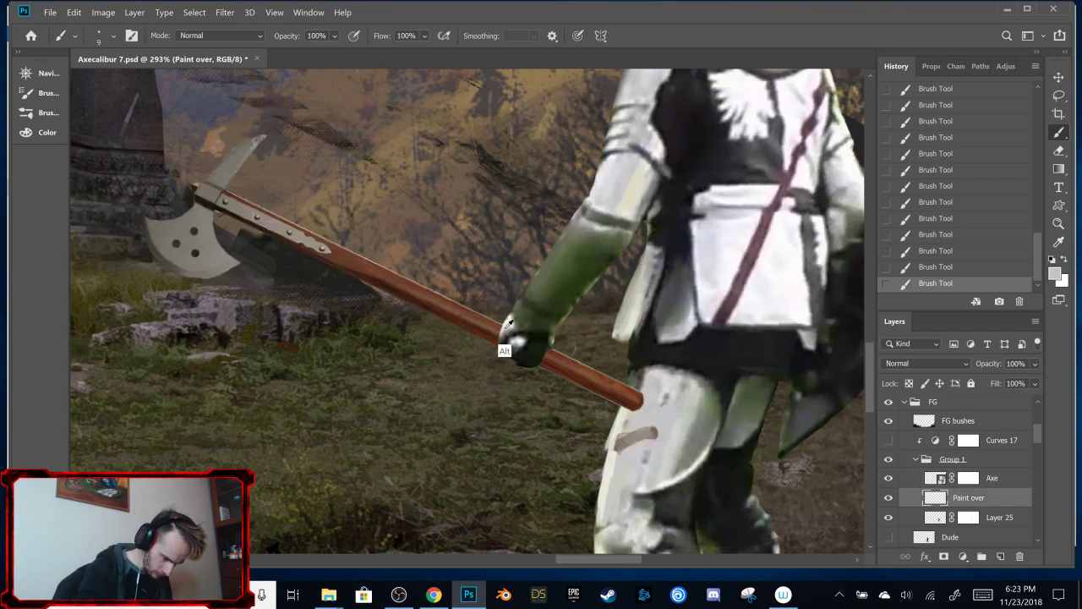
alt+click(504, 349)
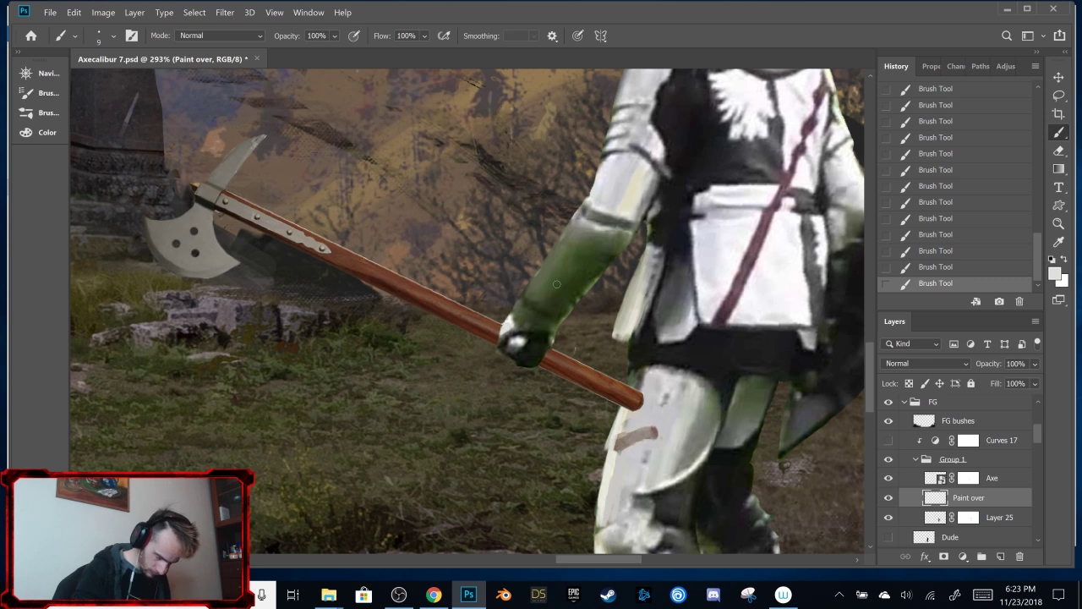
click(888, 497)
click(888, 497)
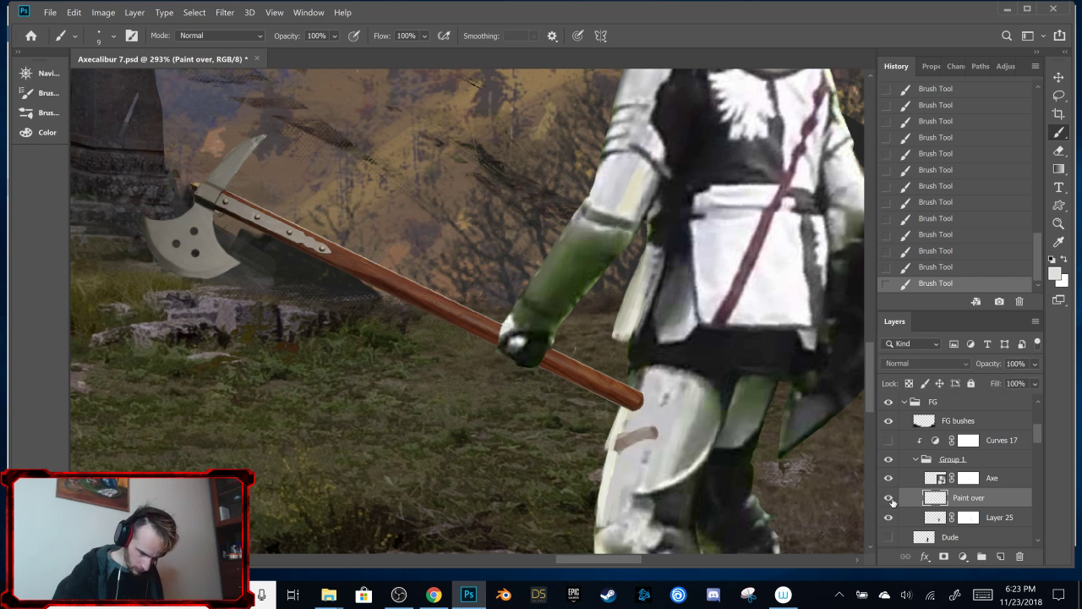
click(888, 478)
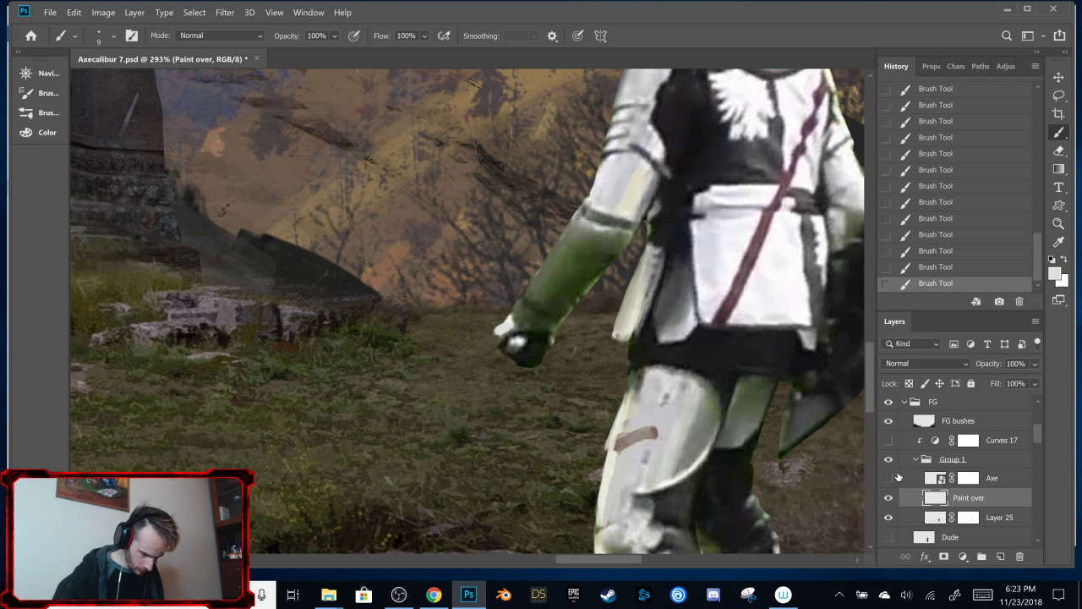
Step: Set a 7 px textured brush based on the 25 px preset
right_click(517, 287)
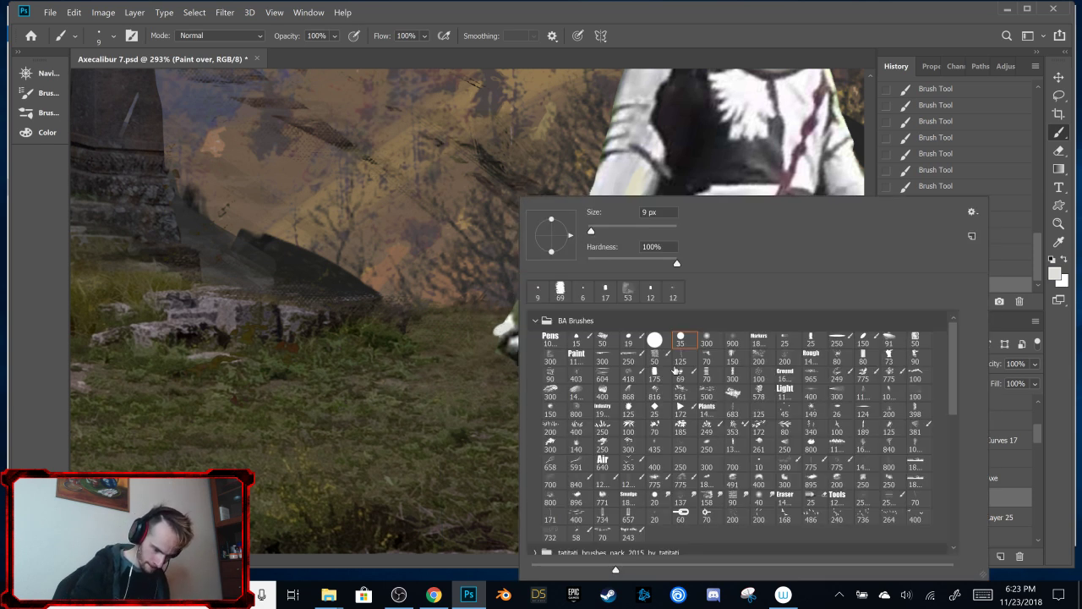
click(785, 341)
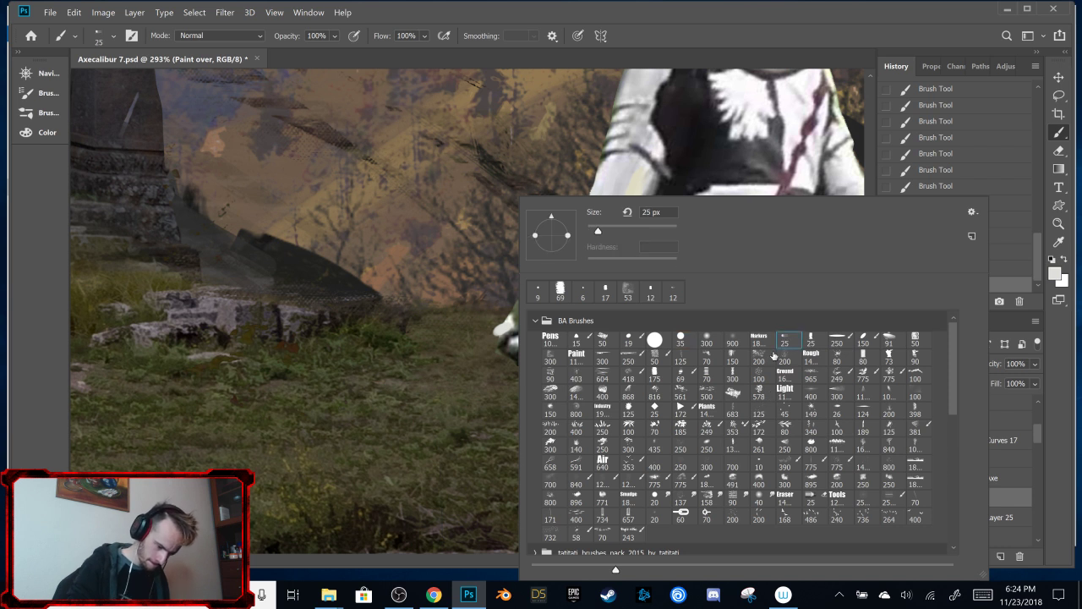
drag(599, 230, 591, 231)
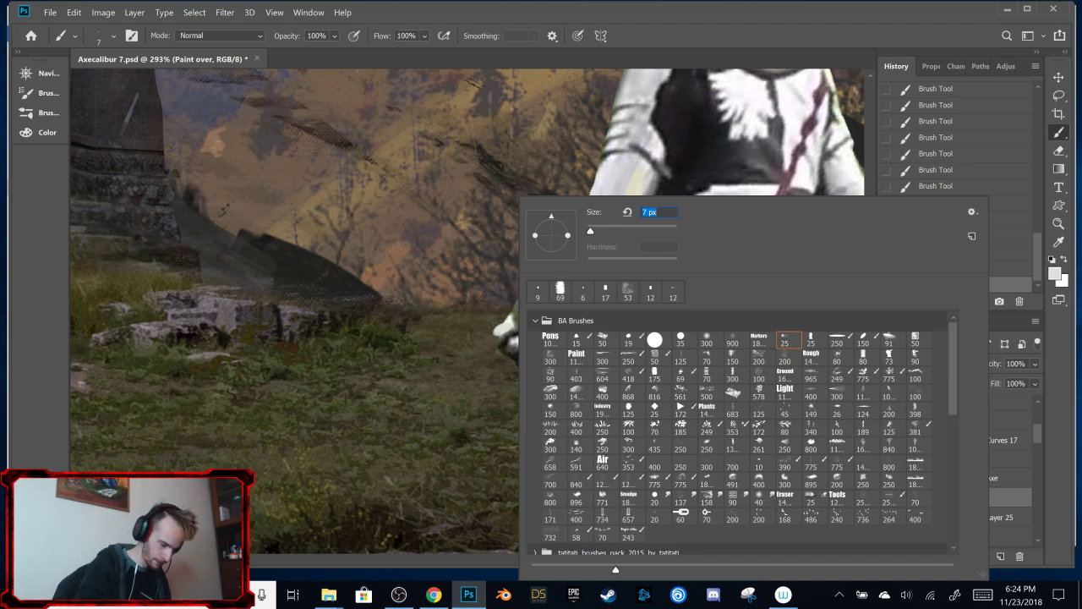
key(Return)
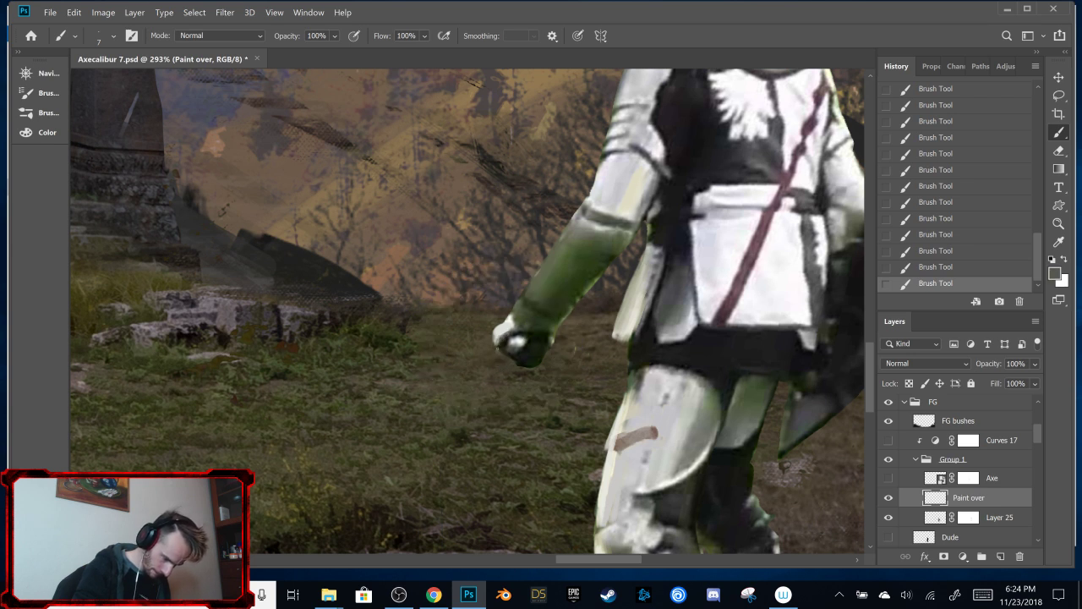
Step: Sample the fist's dark and light grey armour tones, then switch the colour to black
alt+click(506, 343)
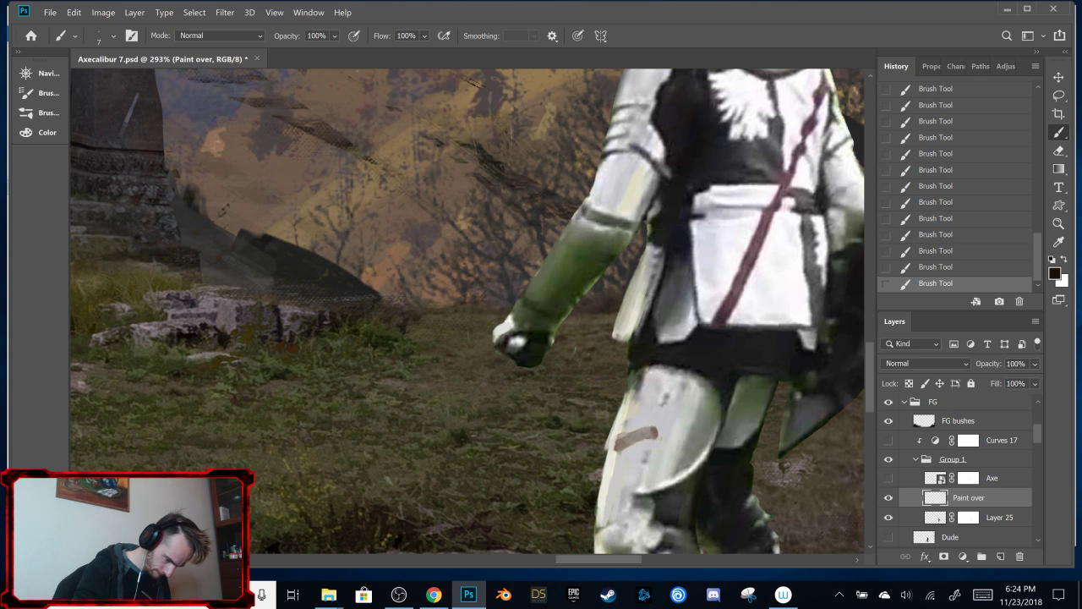
alt+click(508, 333)
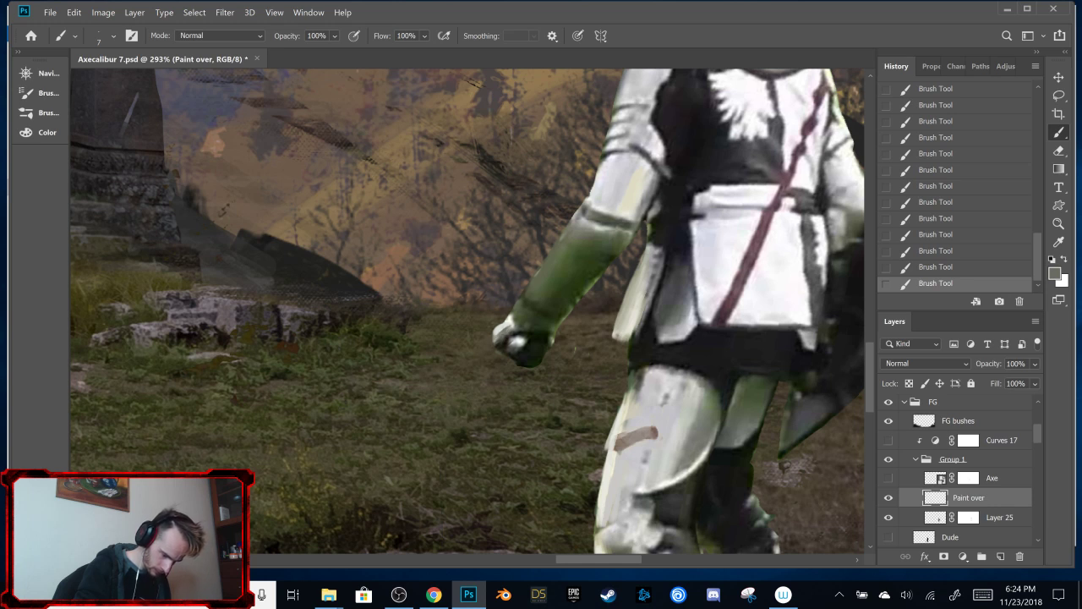
alt+click(499, 340)
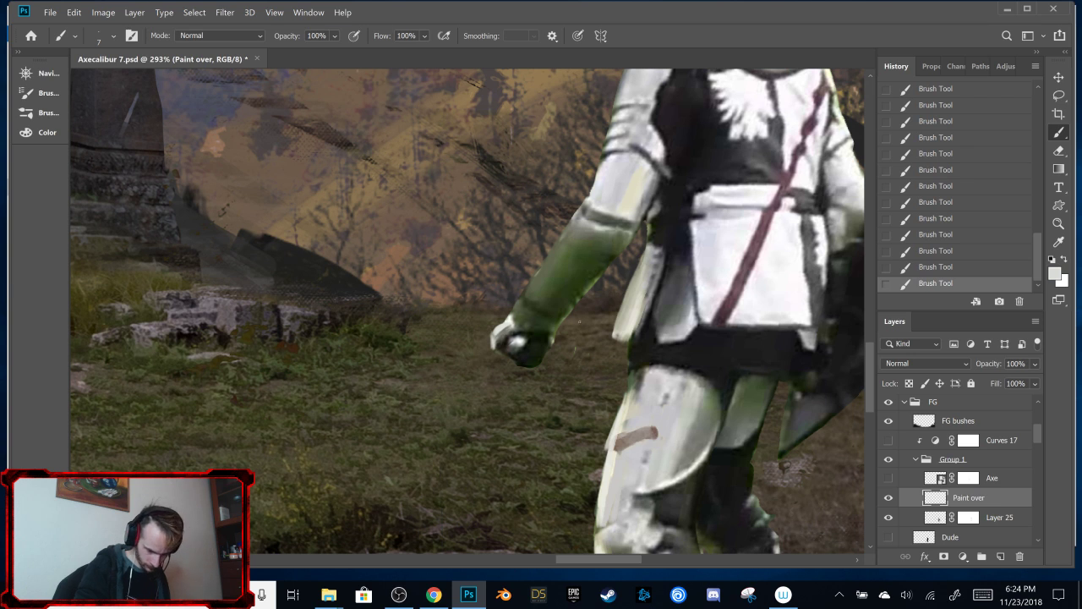
alt+click(504, 364)
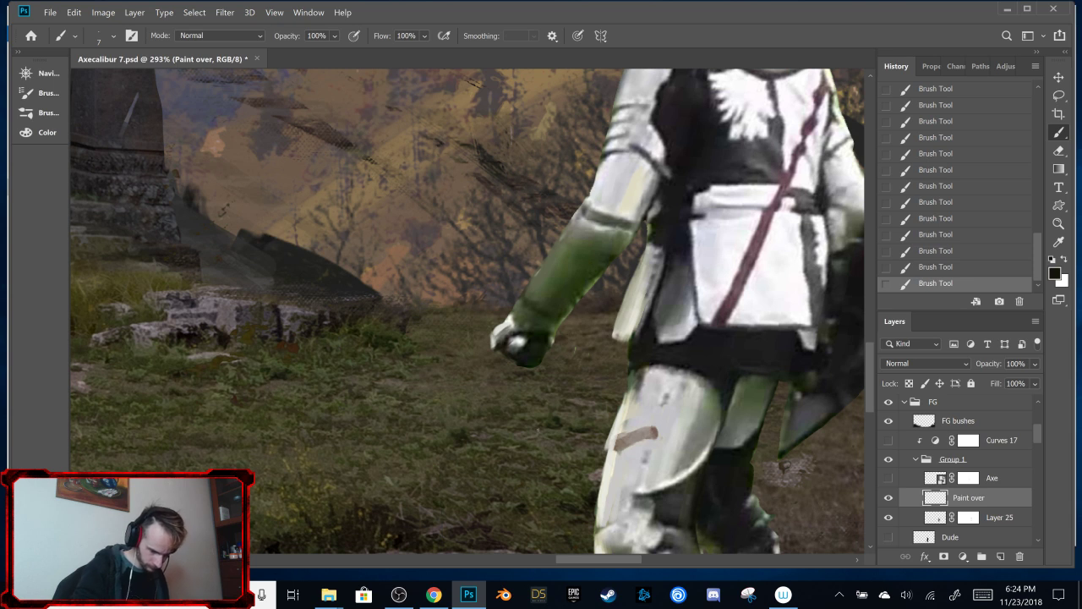
Step: Paint on Layer 25's mask after undoing an accidentally added vector mask
click(969, 518)
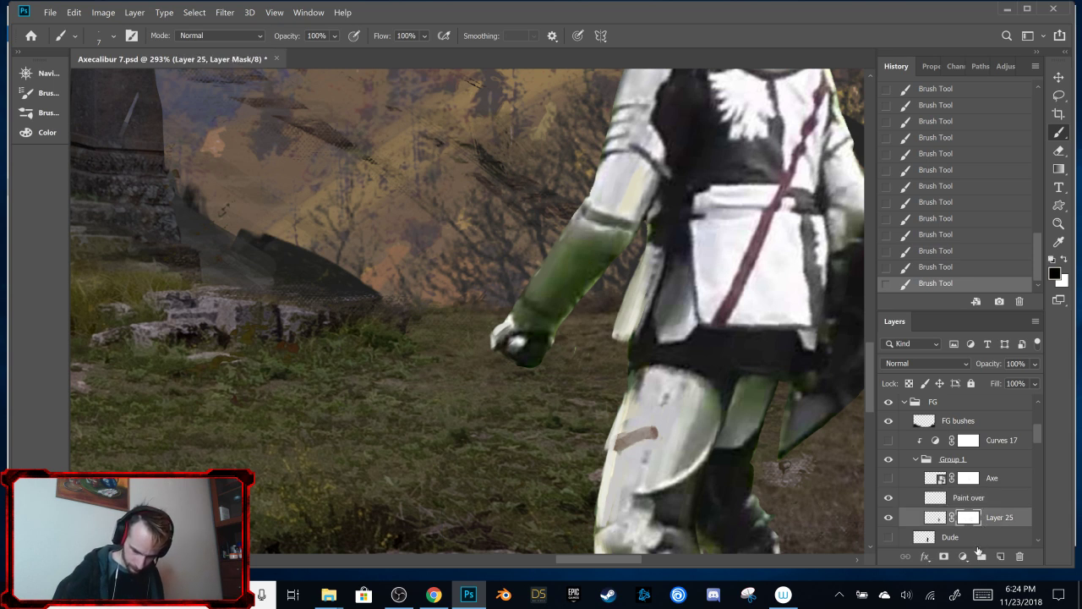
click(944, 558)
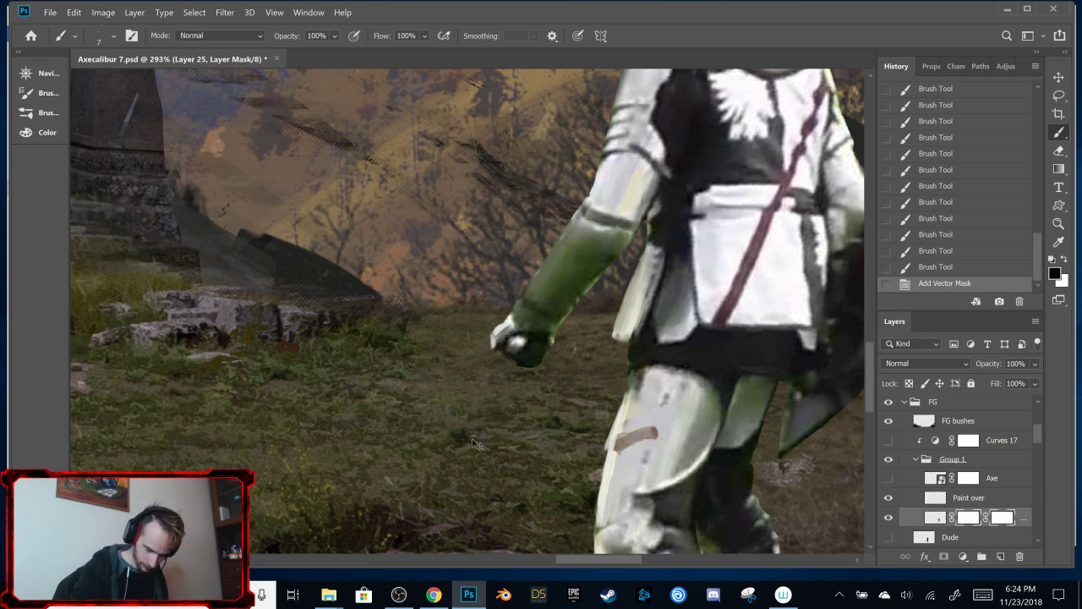
key(ctrl+z)
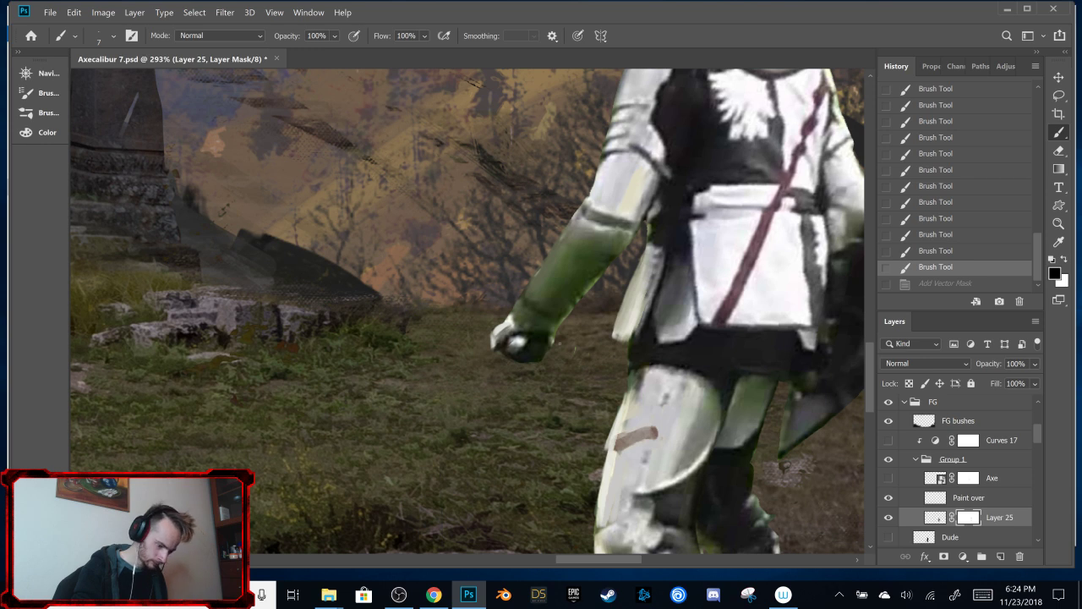
click(558, 344)
key(ctrl+0)
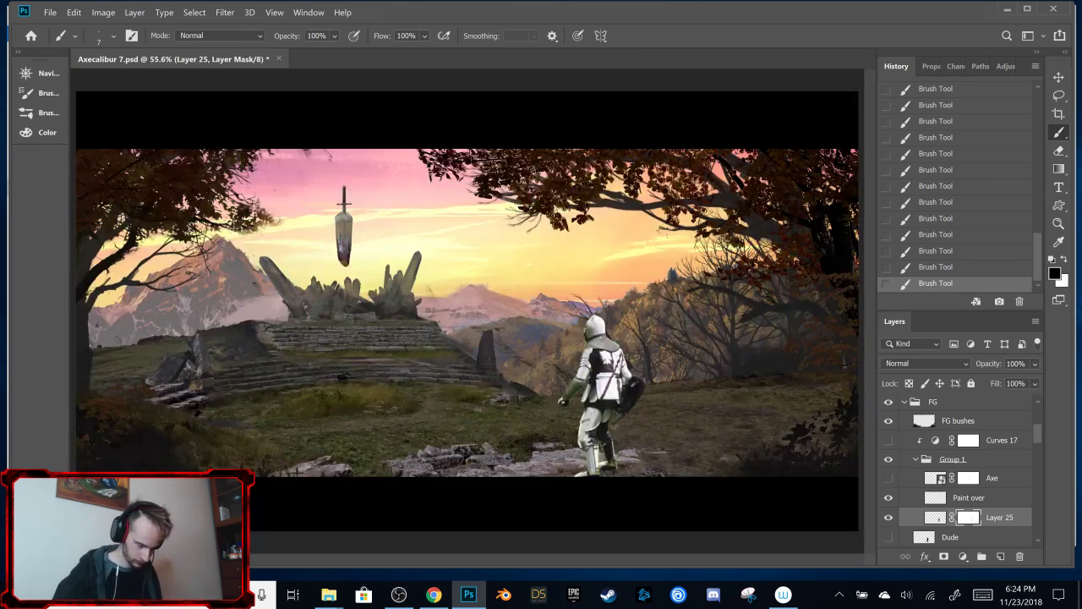
Step: Show the Axe layer, enable Curves 17, and lower its top point to input 34, output 0
click(889, 478)
click(889, 440)
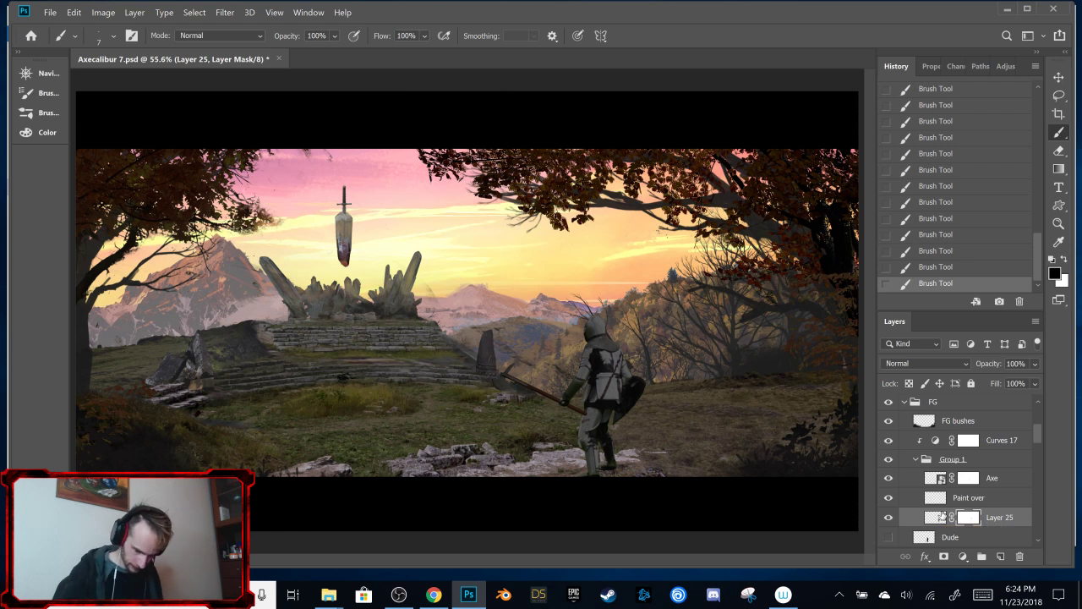
click(934, 440)
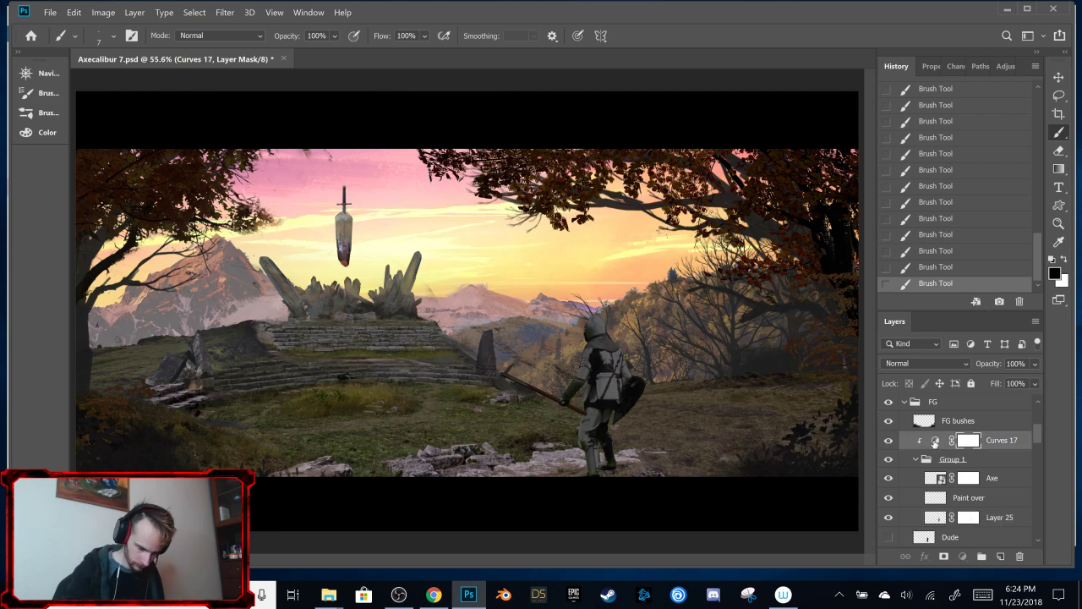
double_click(934, 441)
drag(1020, 148, 928, 251)
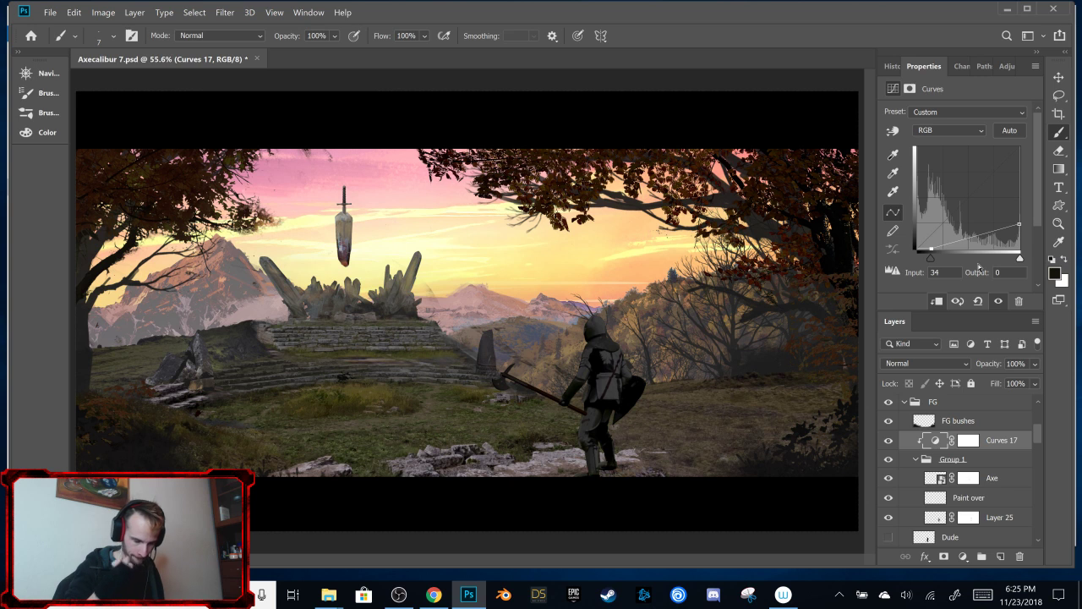
Step: Rename the knight's Group 1 to 'Dude'
click(953, 461)
double_click(953, 460)
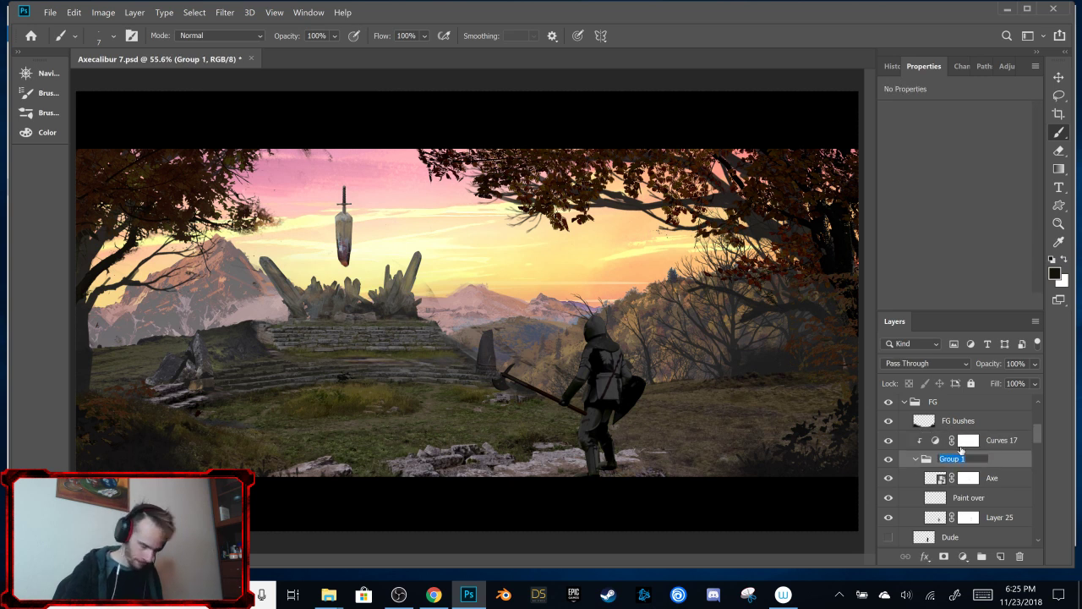
text(Dude)
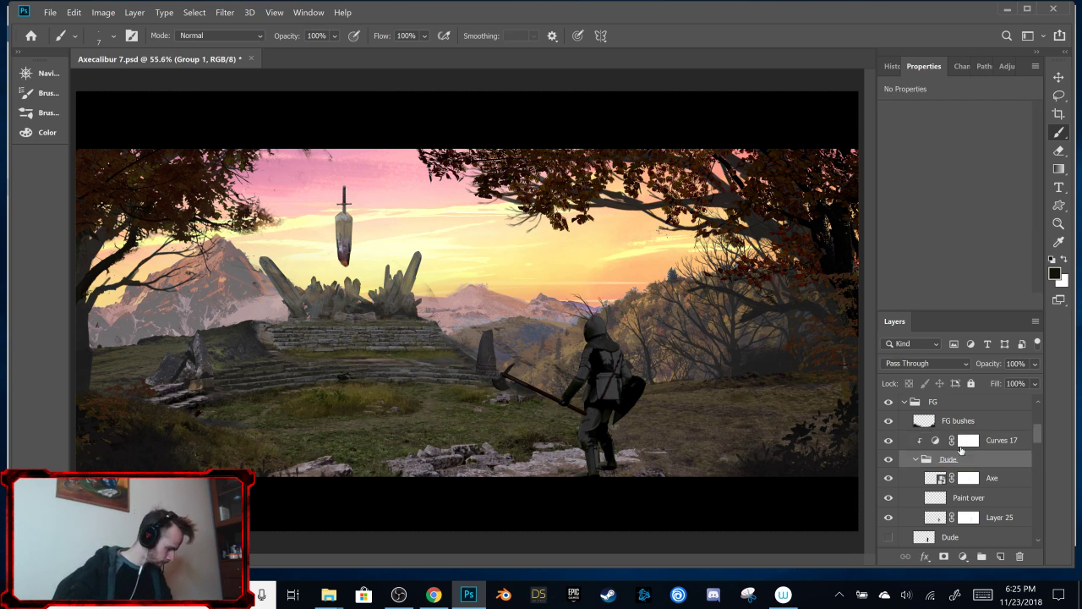
key(Return)
Step: Enlarge the Dude group from its centre, nudge it up, and commit
key(v)
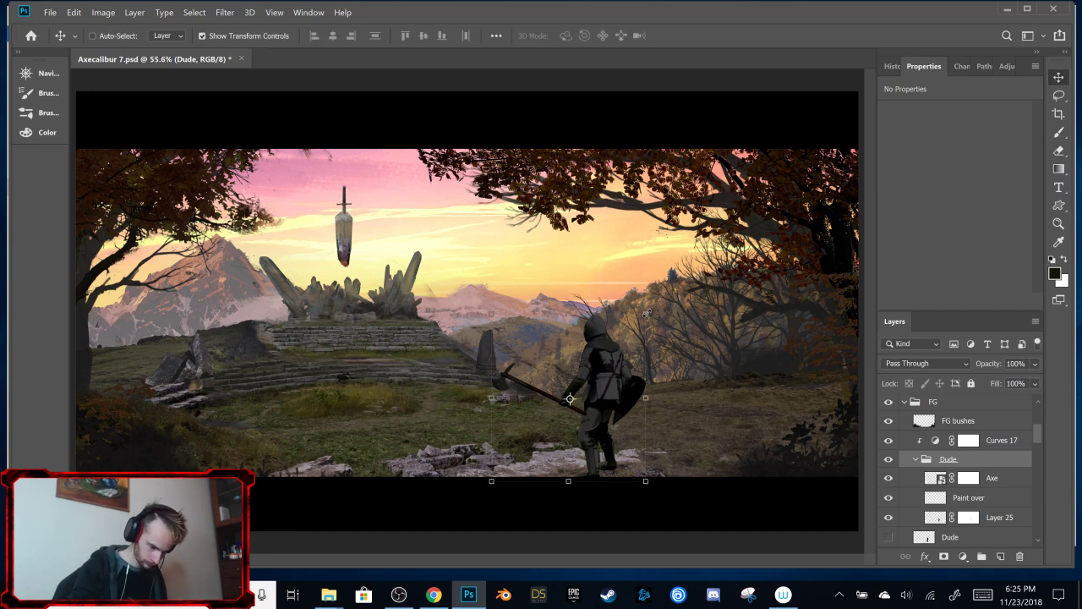
drag(647, 312, 665, 305)
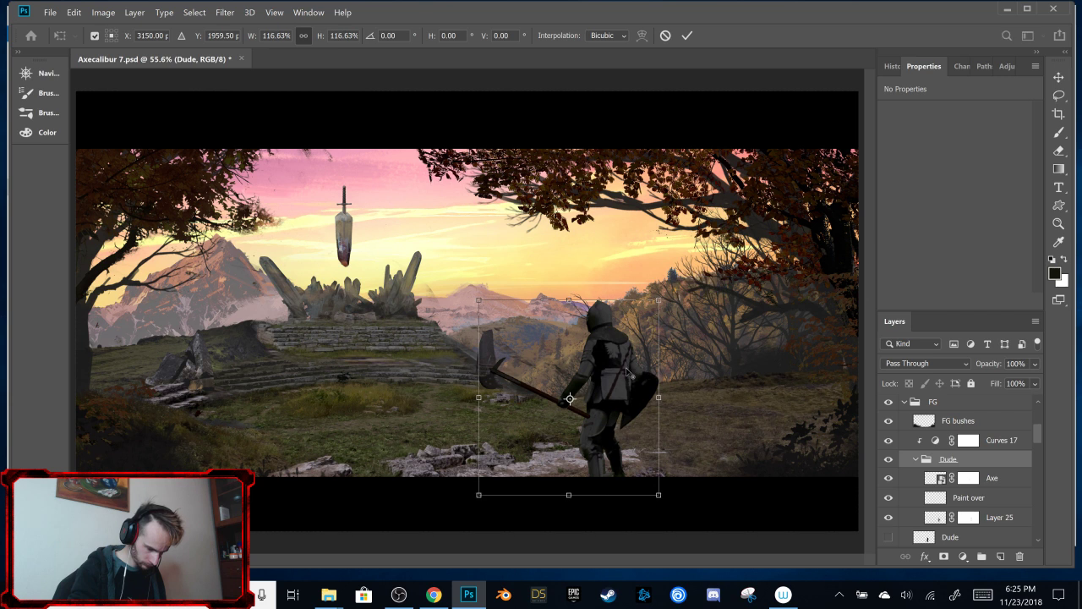
drag(631, 368, 628, 353)
key(alt)
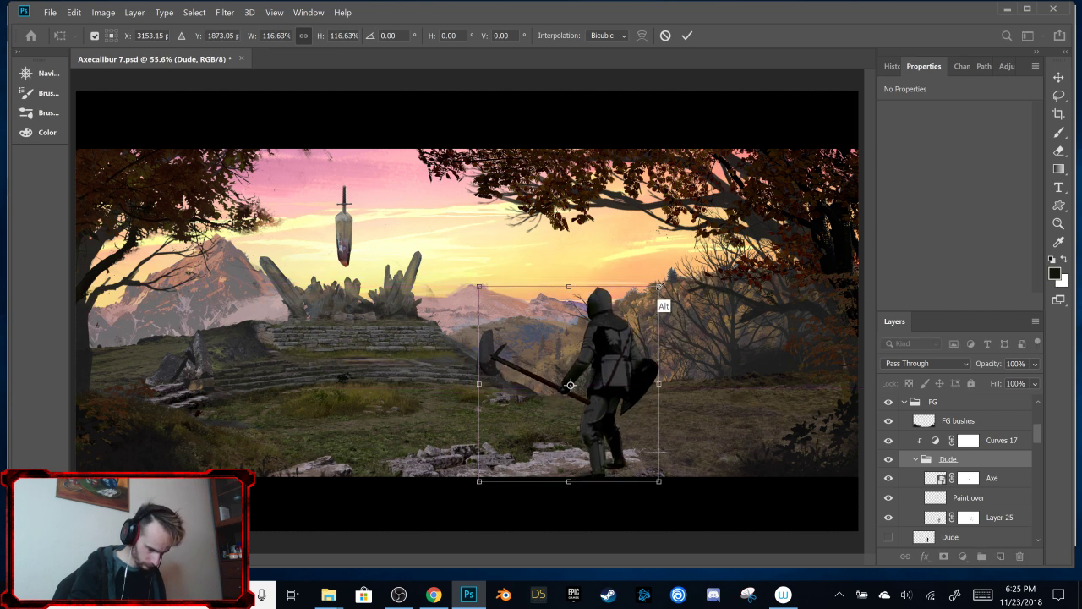
click(684, 35)
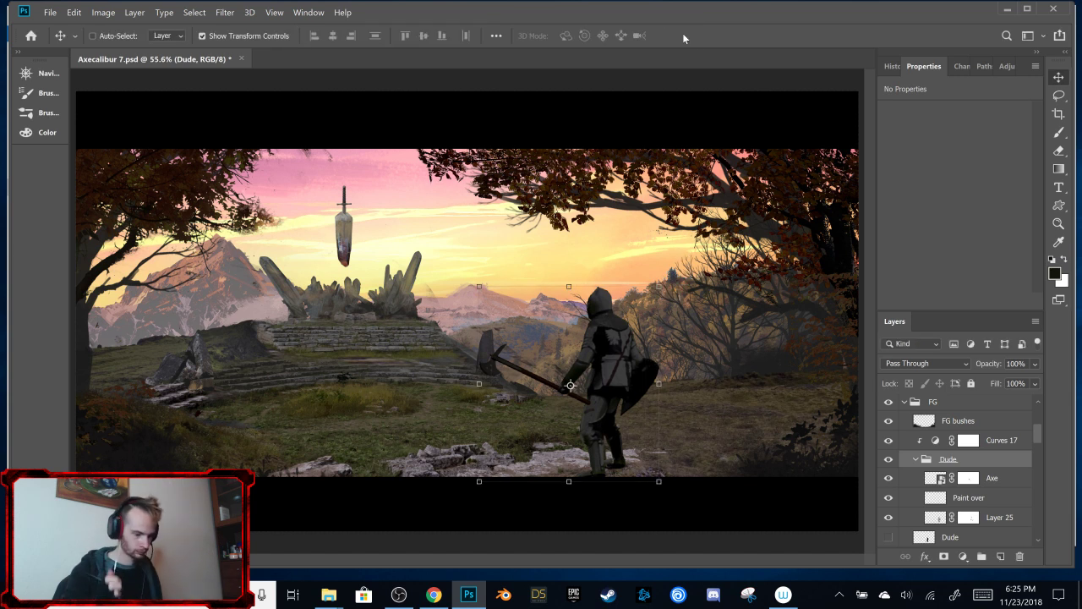
Step: Shrink the knight to about 80%, shift it right and down, and commit
key(shift)
mouse_move(659, 286)
mouse_down()
mouse_move(643, 306)
mouse_move(647, 298)
mouse_up()
key(alt)
mouse_move(613, 362)
mouse_down()
mouse_move(659, 366)
mouse_move(633, 356)
mouse_up()
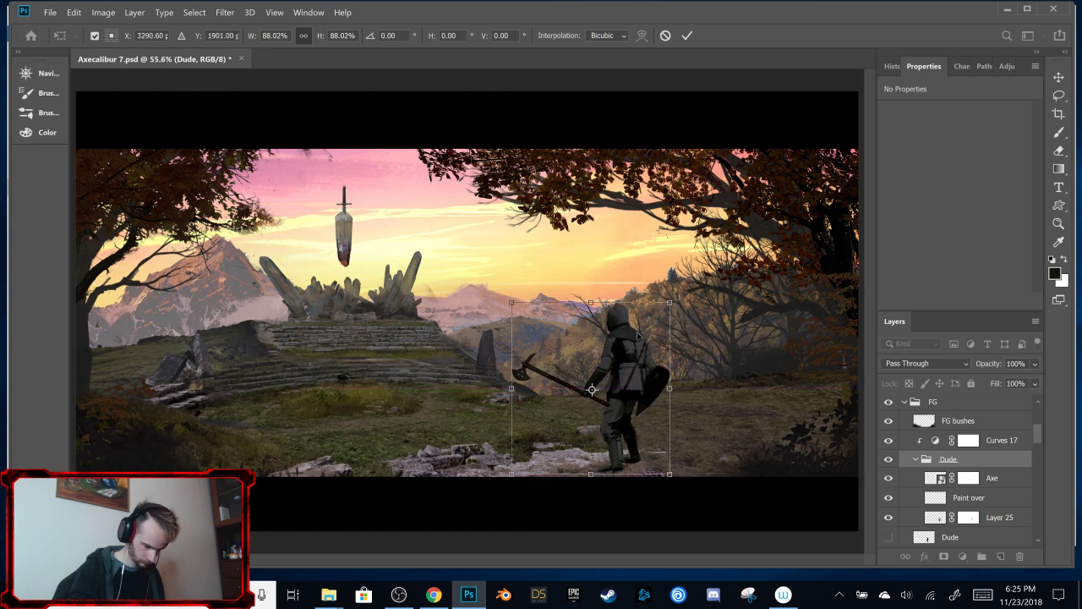
click(690, 36)
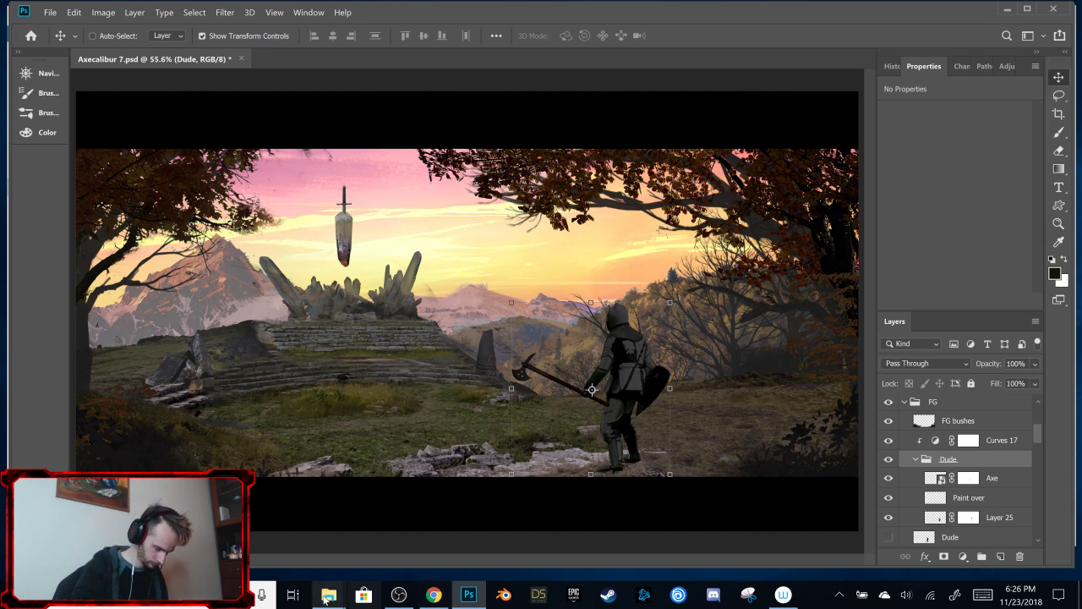
Step: Place trees 1 from the Assets folder into the canvas, then undo the placement
mouse_move(331, 599)
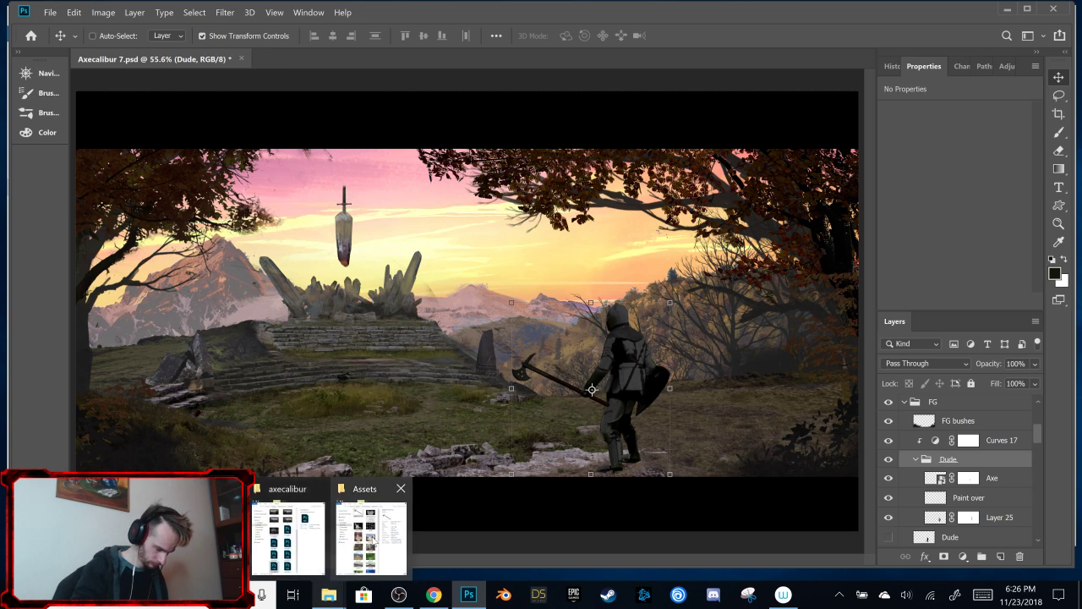
click(374, 538)
drag(315, 277, 309, 501)
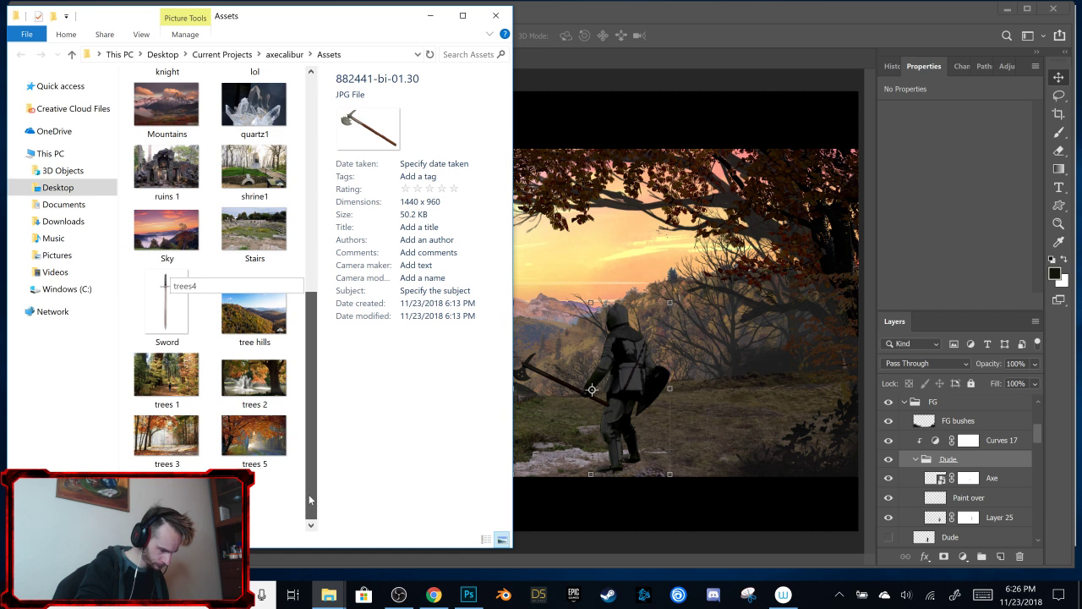
click(167, 374)
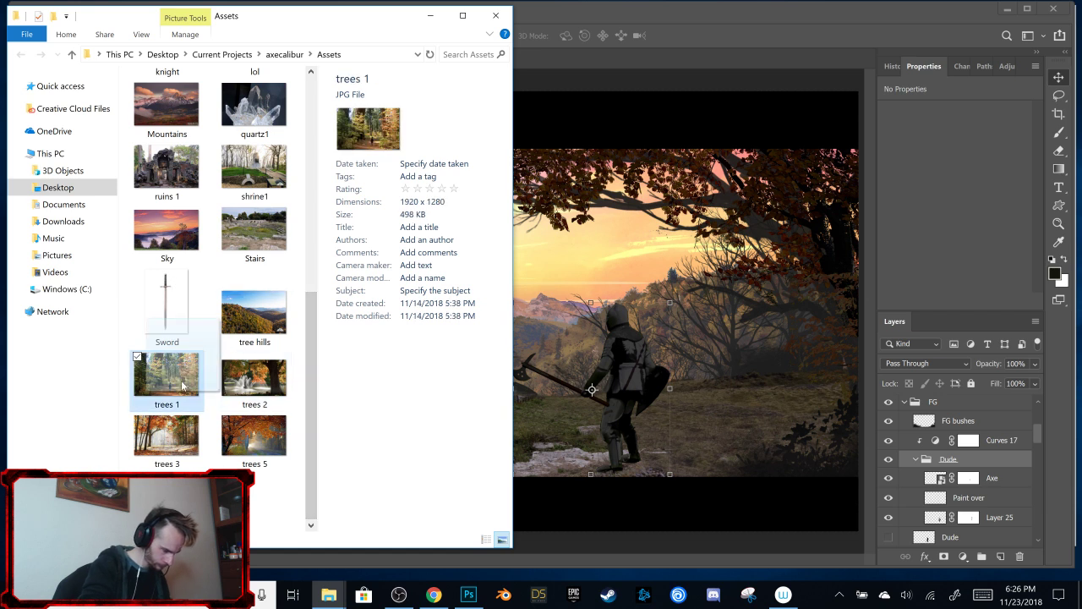
click(670, 310)
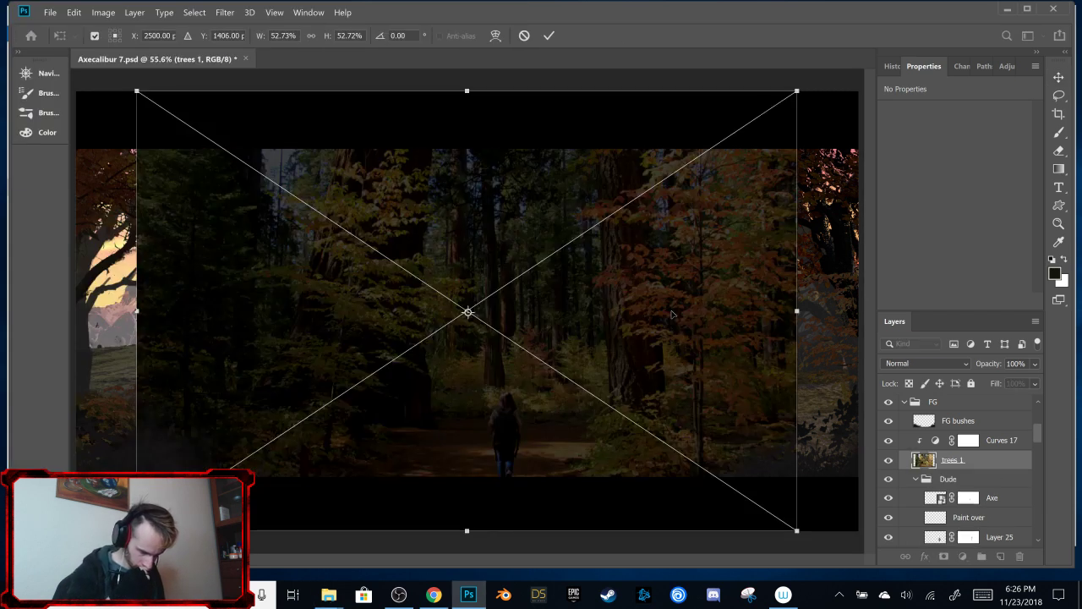
click(550, 36)
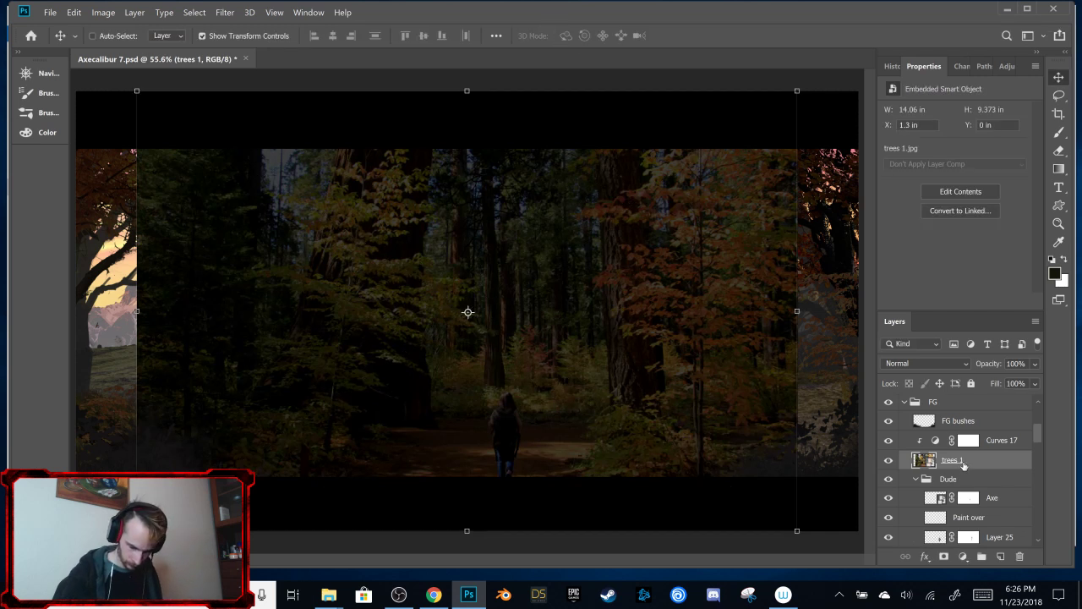
key(ctrl+z)
key(ctrl+z)
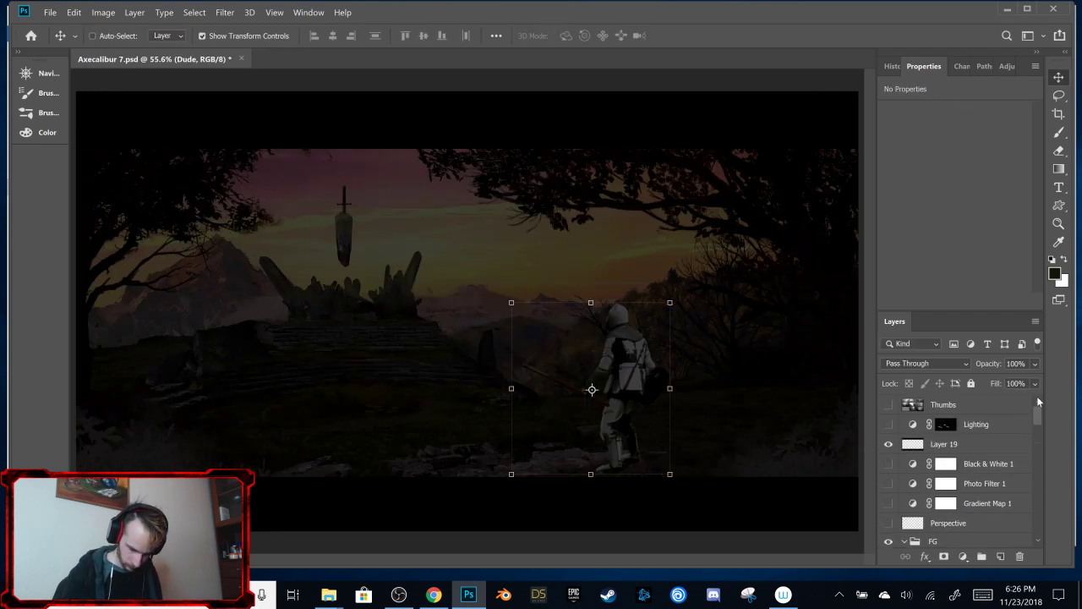
Step: Select the Lighting layer and drag trees 1.jpg from Assets to place it above
click(991, 425)
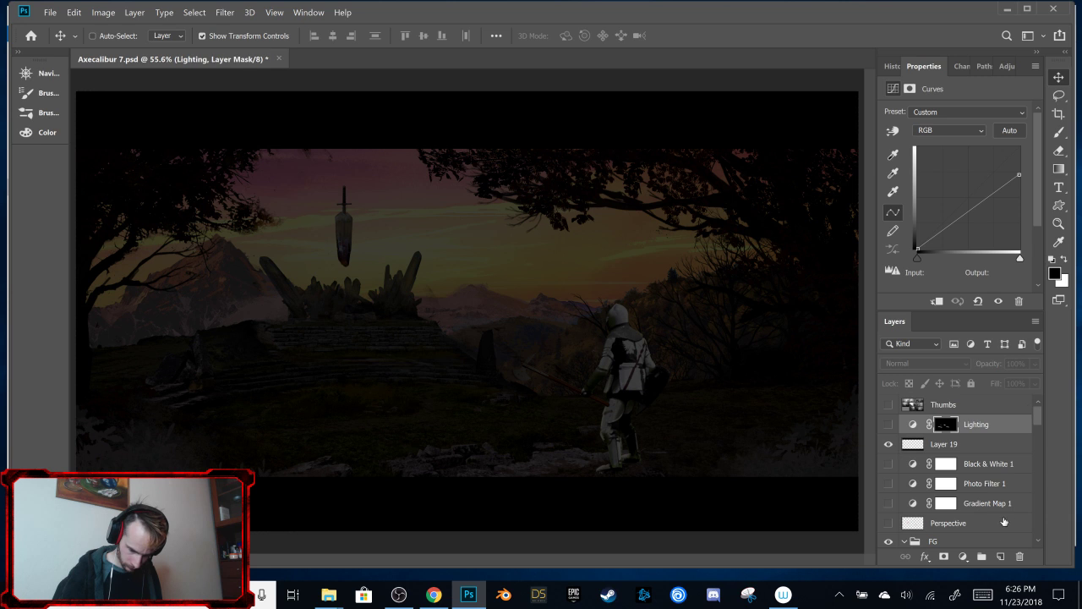
click(1001, 555)
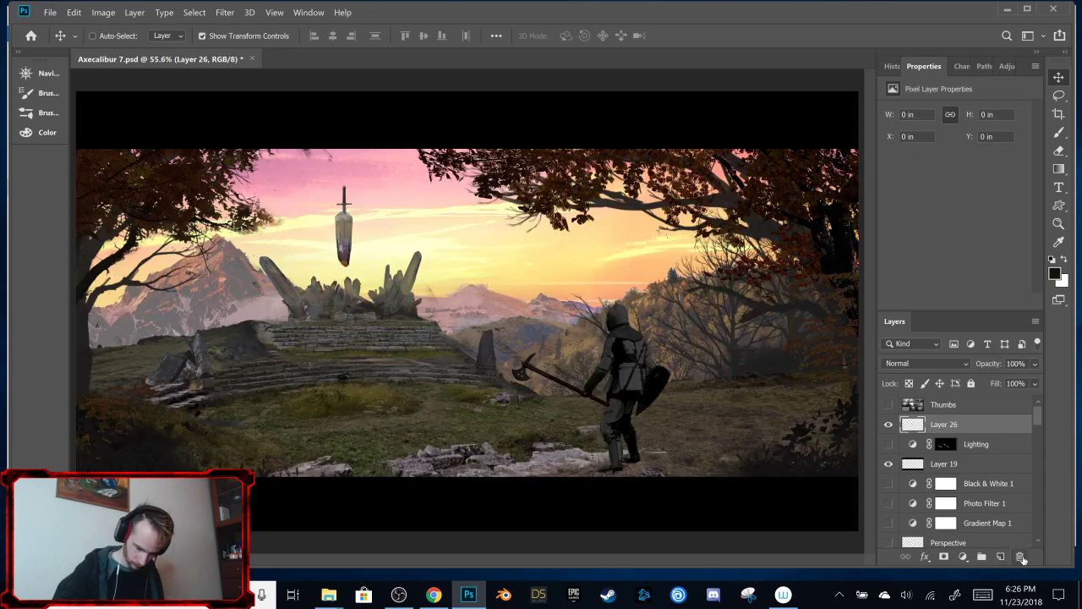
click(1021, 555)
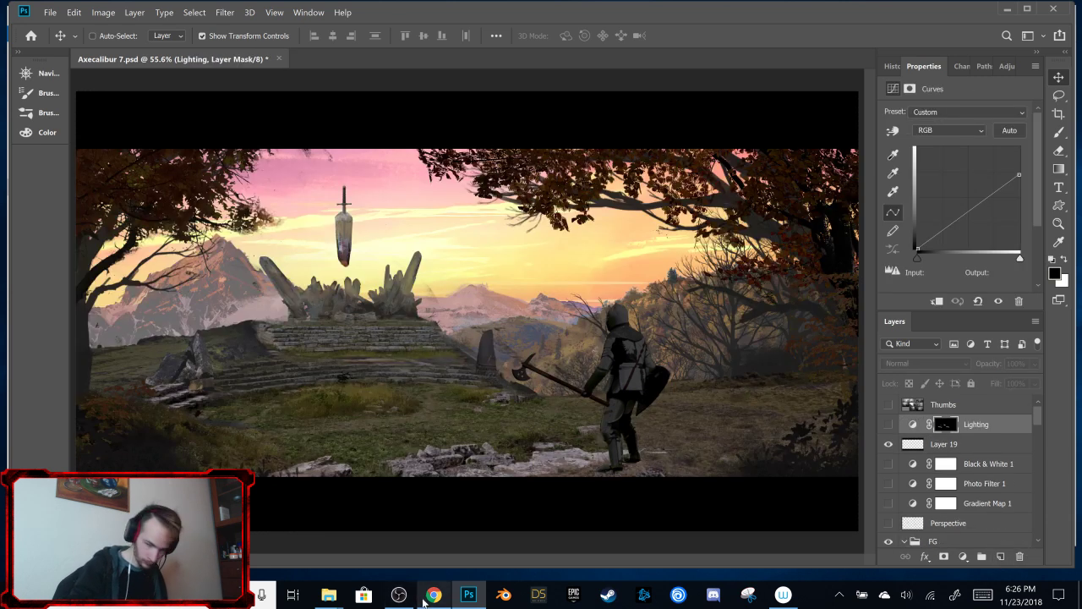
mouse_move(424, 601)
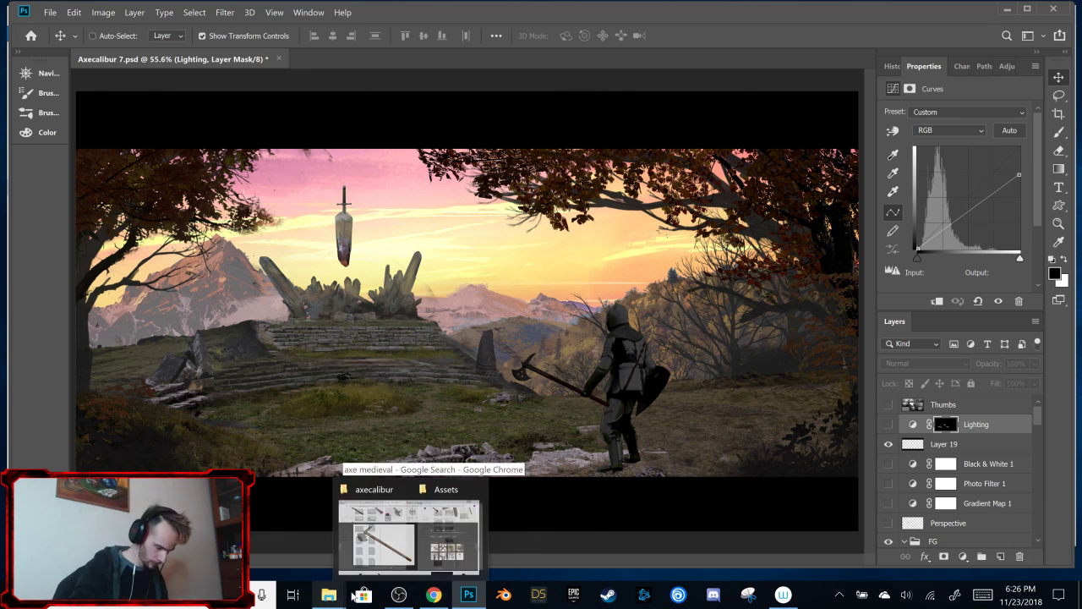
mouse_move(329, 594)
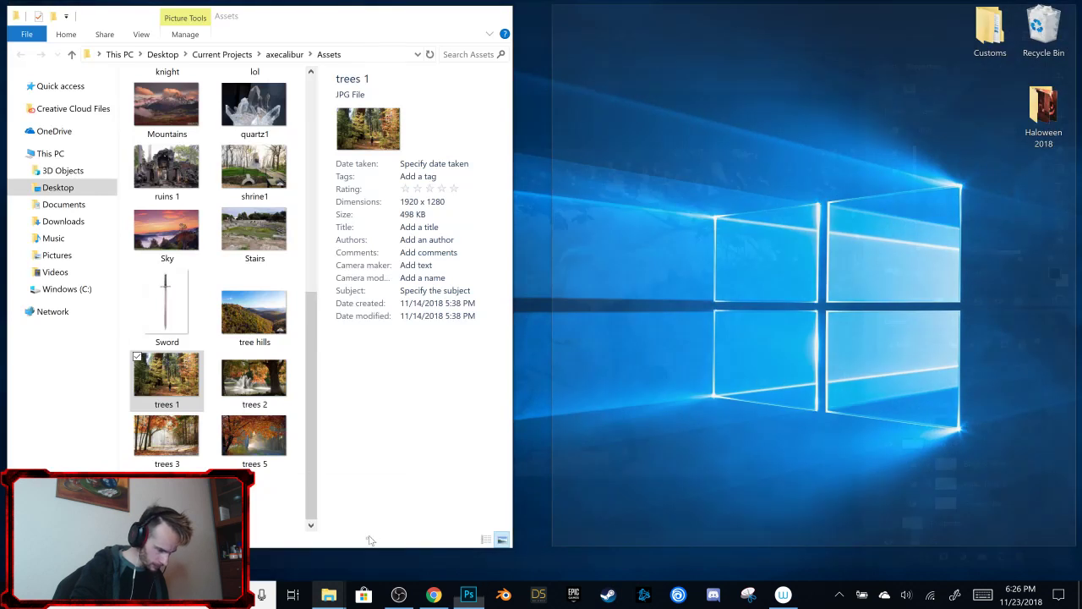
click(372, 538)
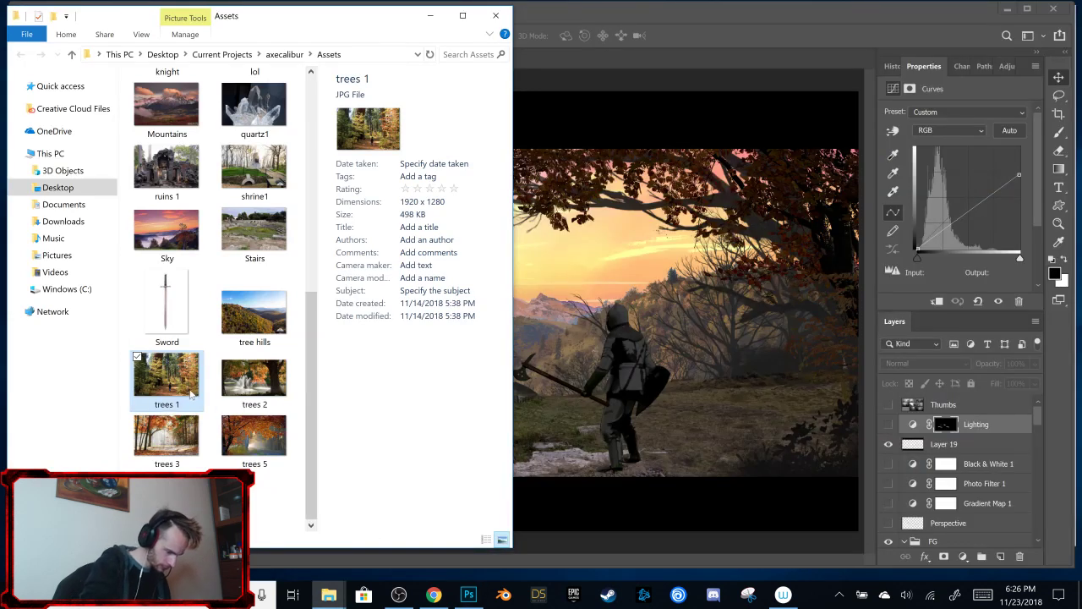
drag(190, 394, 369, 538)
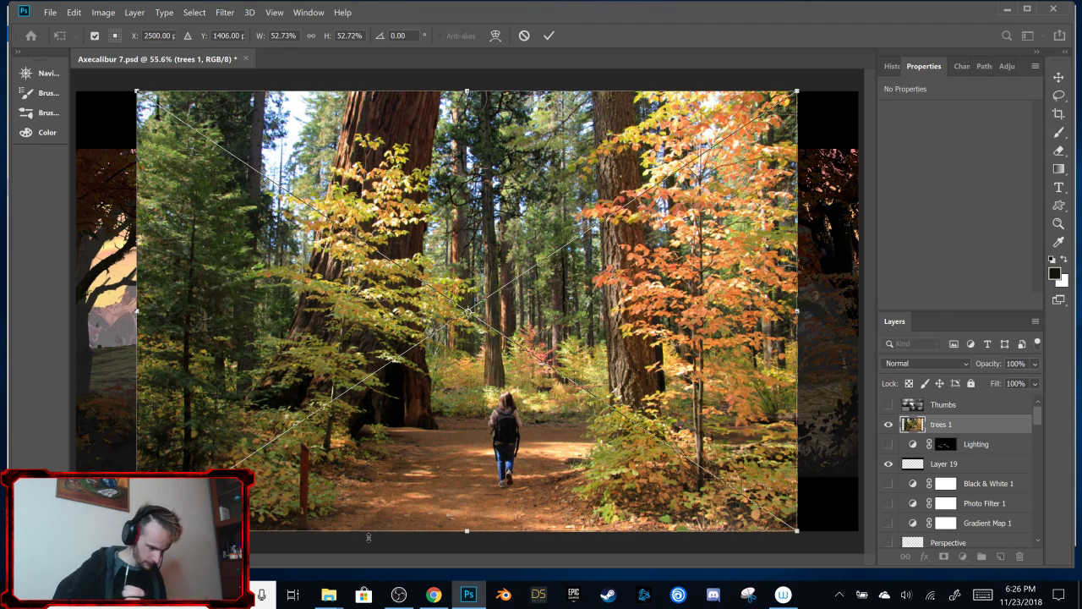
Step: Commit the trees 1 placement and compare the Red, Green and Blue channels
click(549, 35)
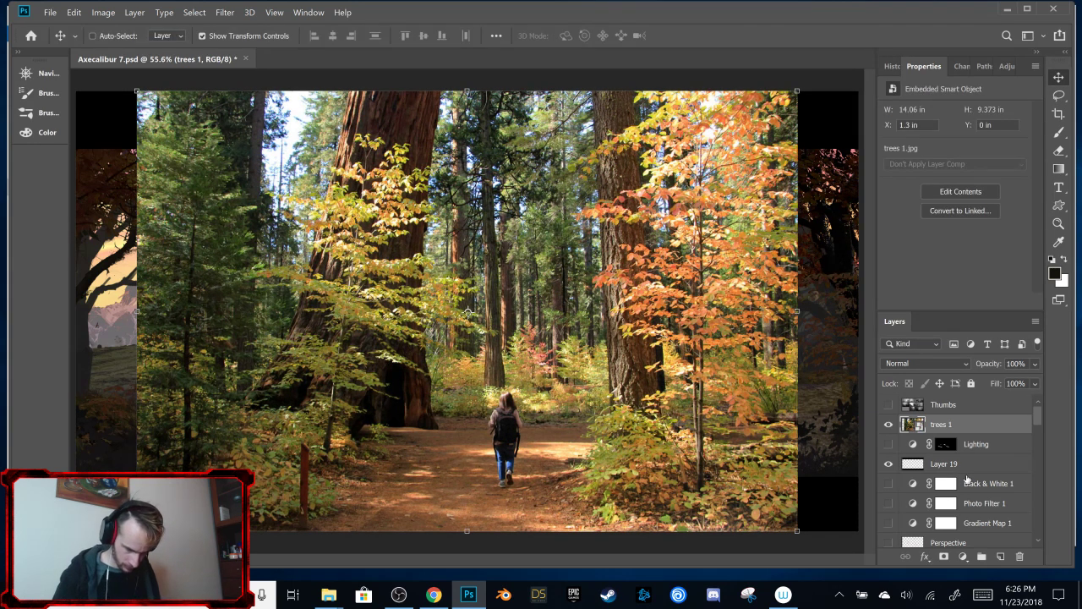
click(964, 66)
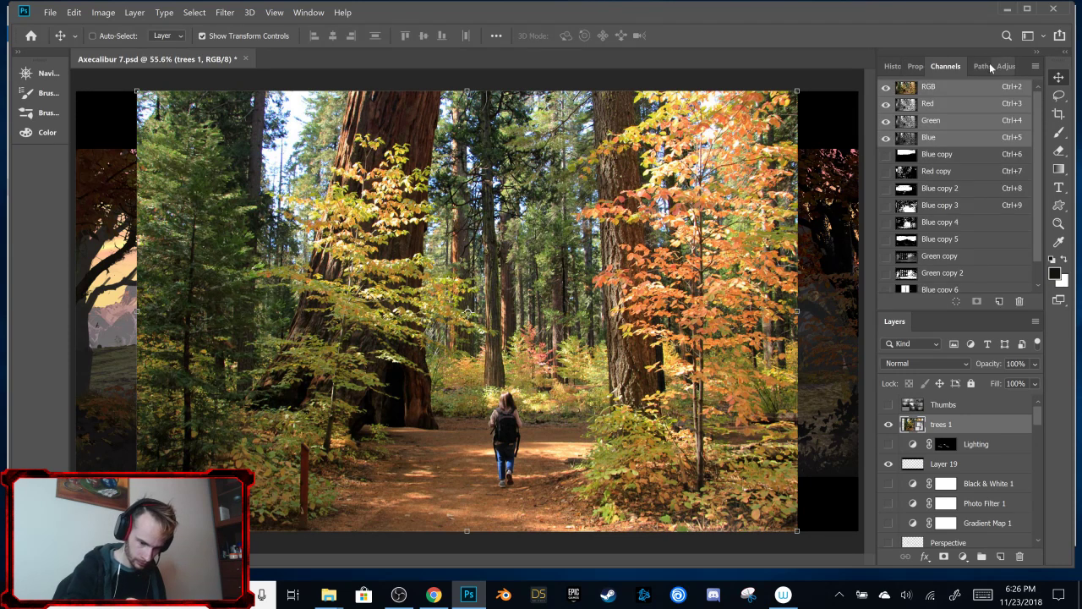
click(948, 104)
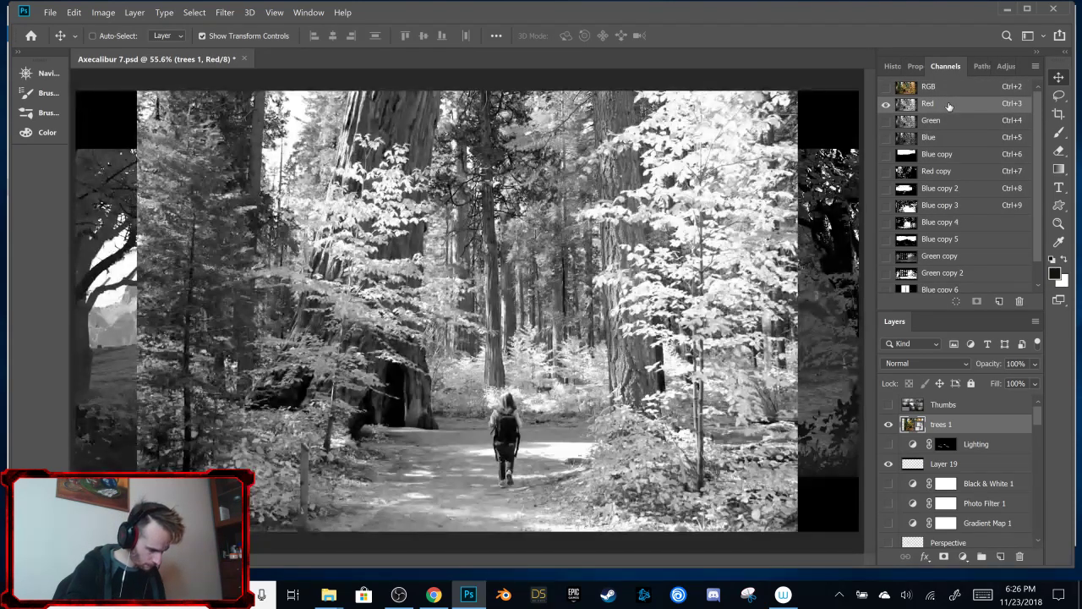
click(948, 121)
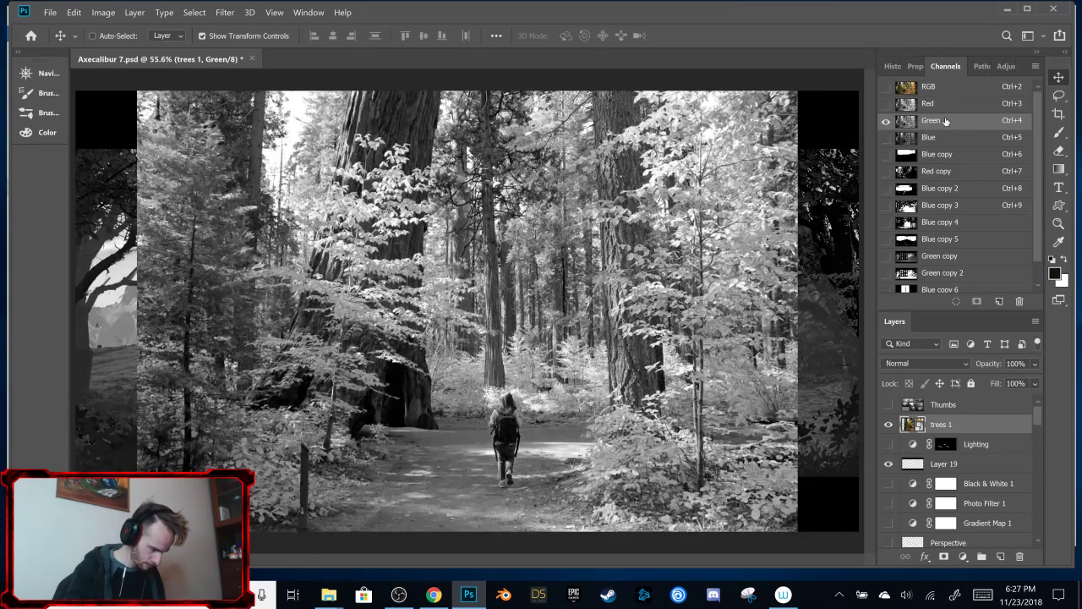
click(947, 138)
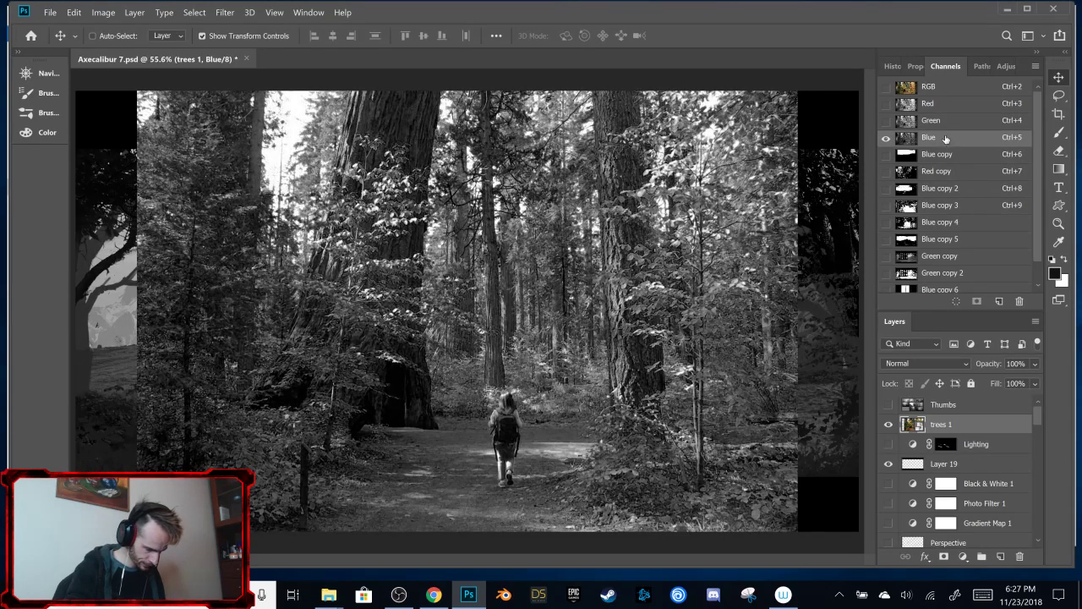
click(951, 123)
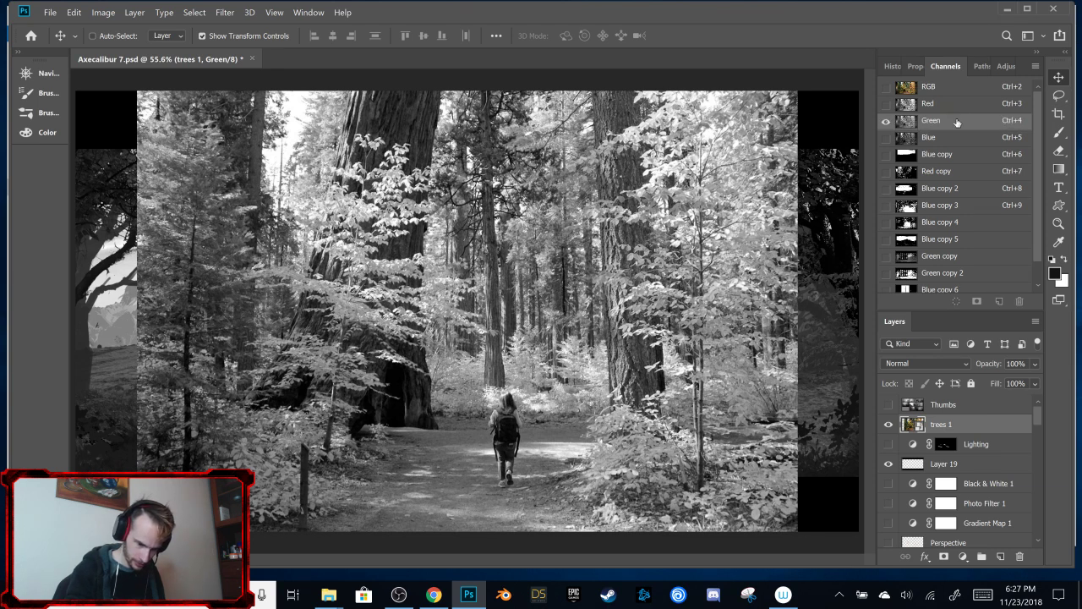
click(959, 141)
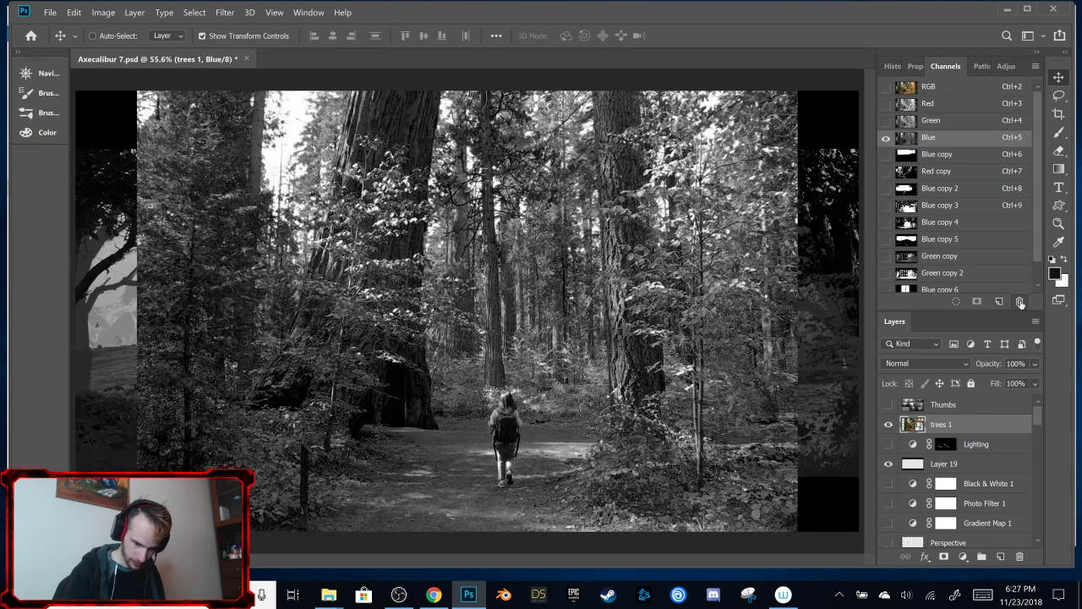
Step: Delete the Blue copy, Blue copy 4, Blue copy 3 and Blue copy 5 channels
click(1019, 302)
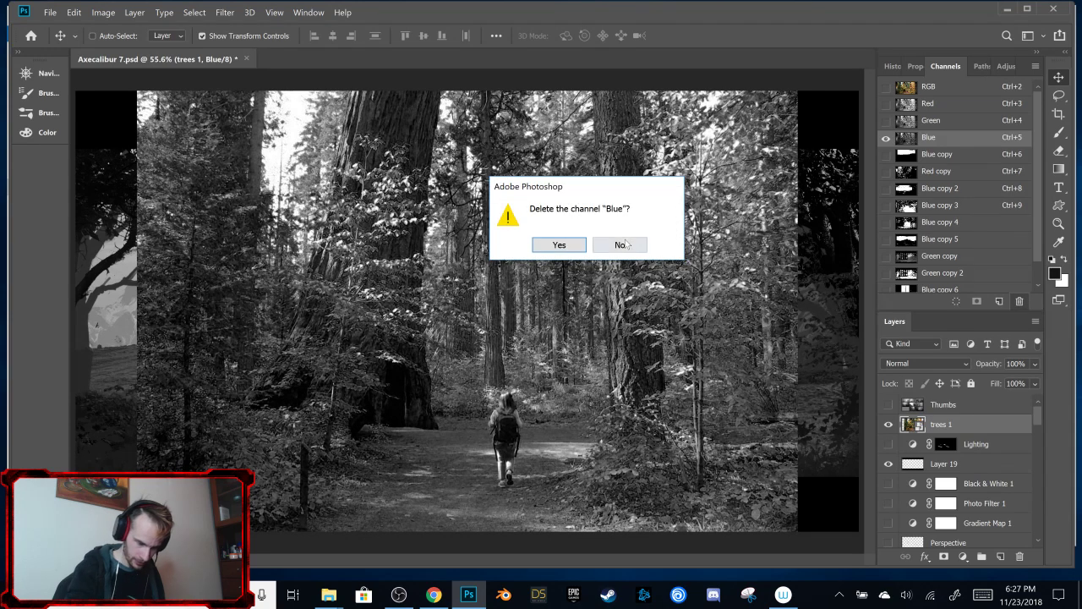
click(620, 245)
key(ctrl+6)
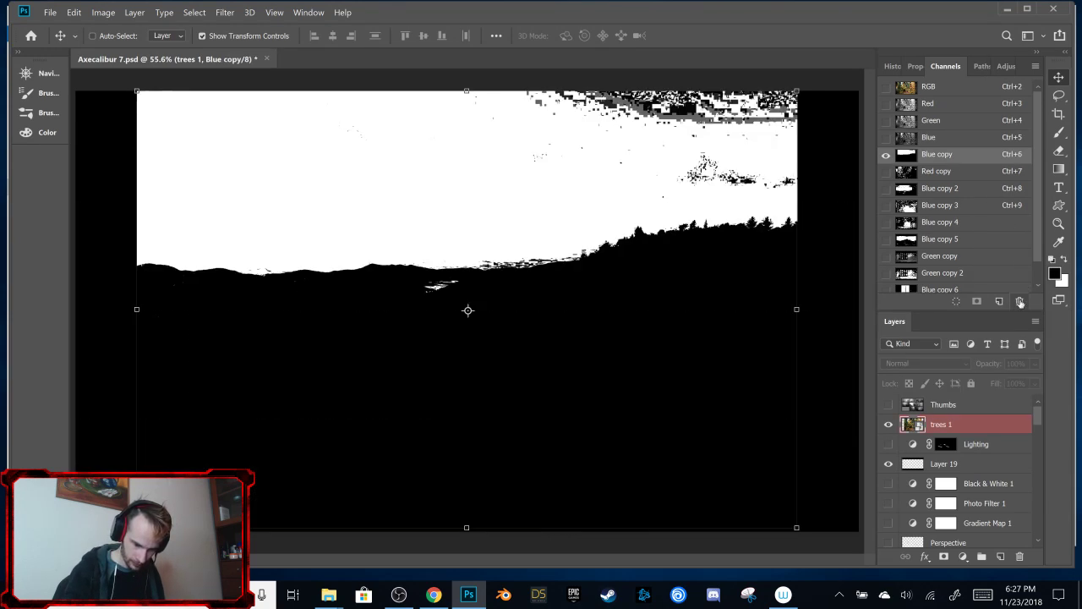
click(1020, 302)
key(Return)
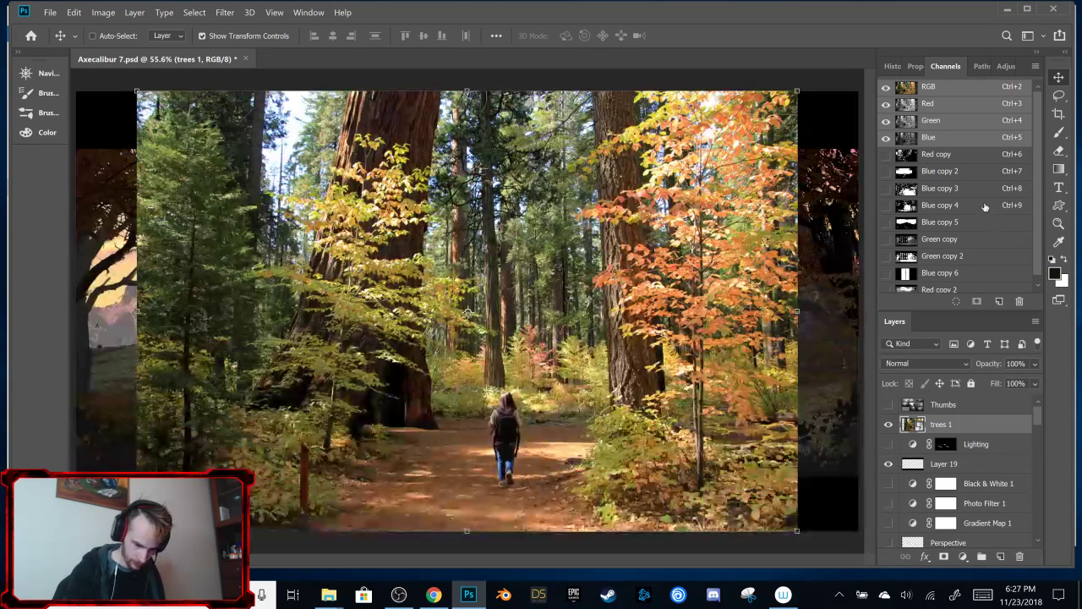
click(938, 204)
click(1020, 302)
key(Return)
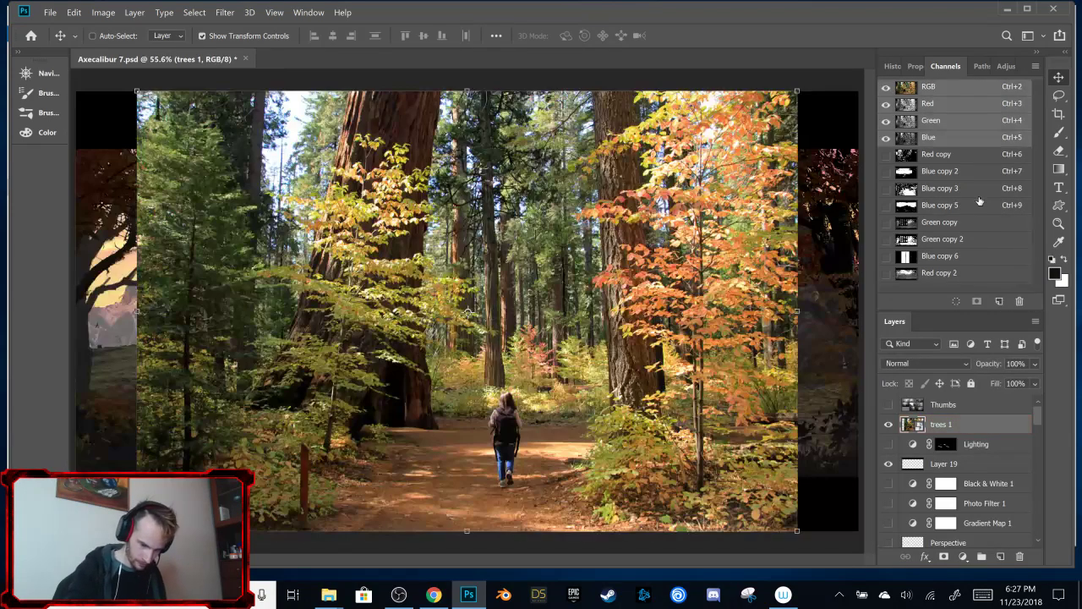
click(979, 188)
click(1020, 302)
key(Return)
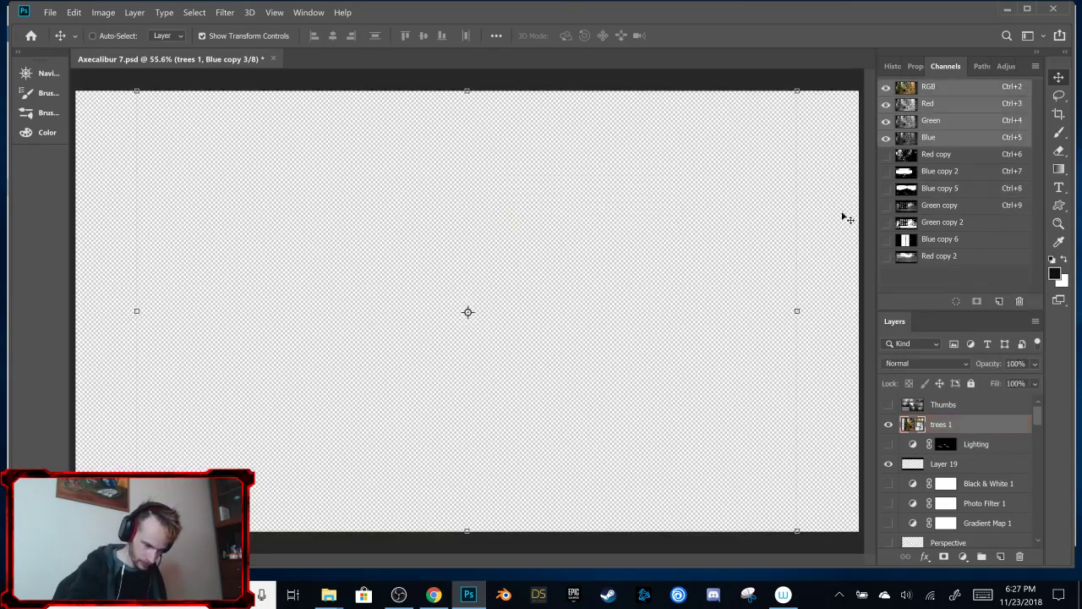
click(979, 188)
click(1020, 302)
key(Return)
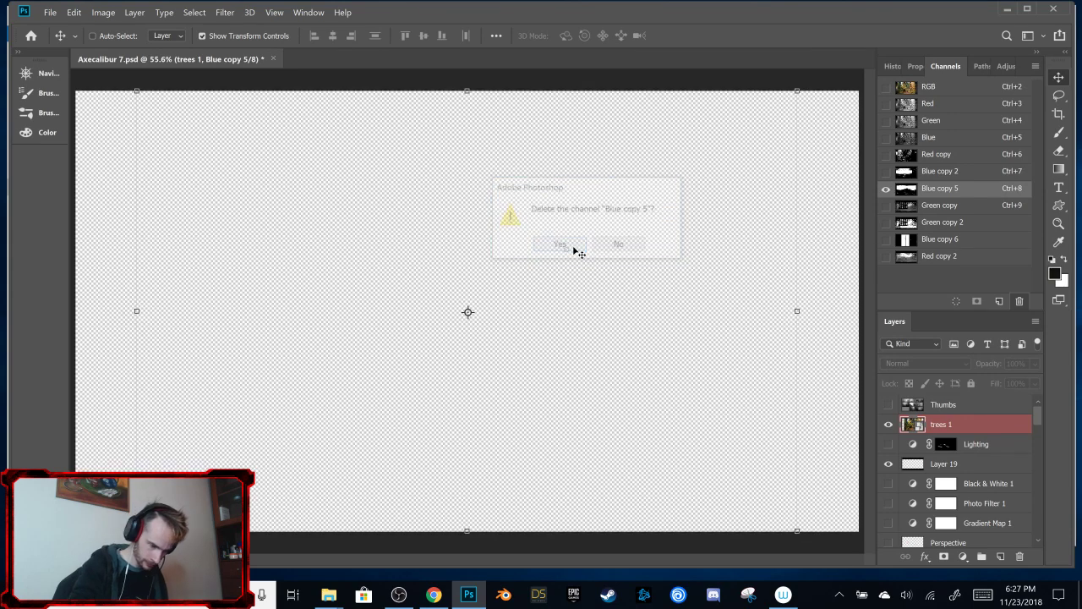
Step: Delete the Green copy, Green copy 2, Blue copy 2, Red copy 2, Red copy and Blue copy 6 channels
click(979, 189)
click(1020, 302)
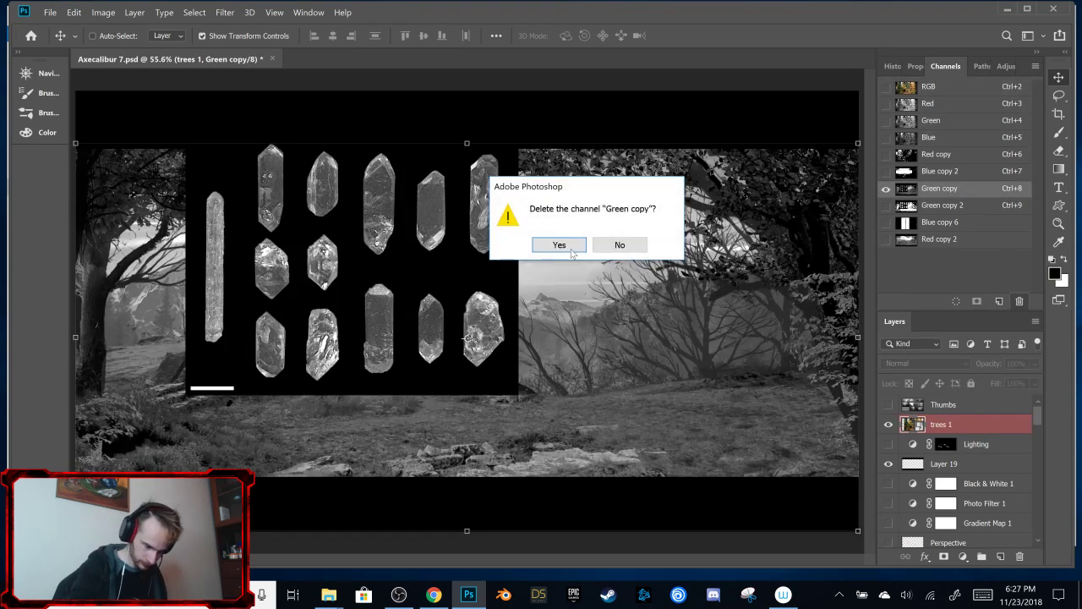
key(Return)
click(979, 188)
click(1020, 302)
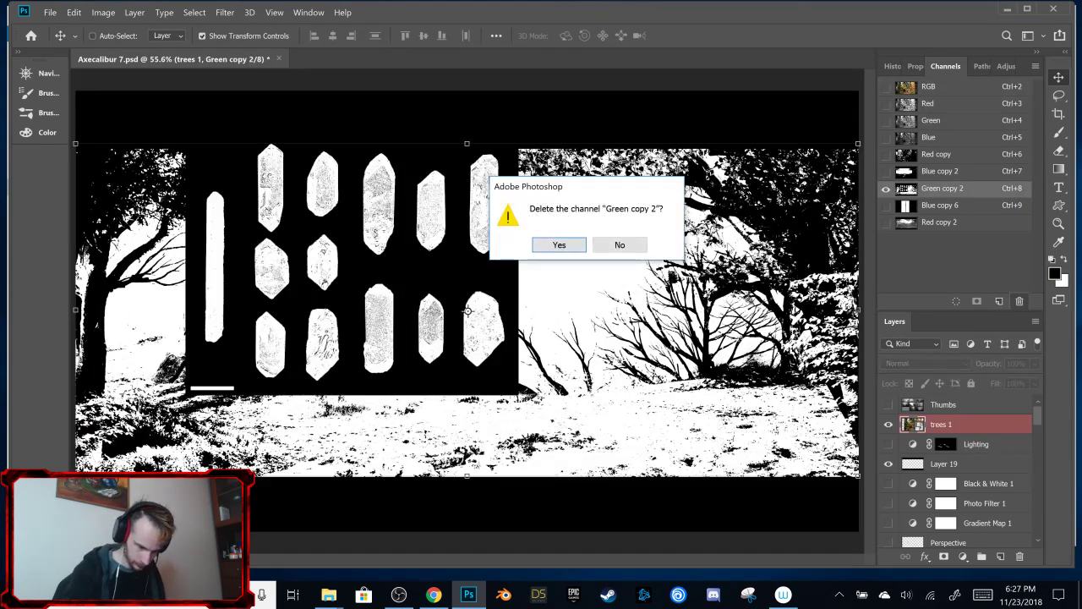
click(561, 245)
click(964, 178)
click(1020, 302)
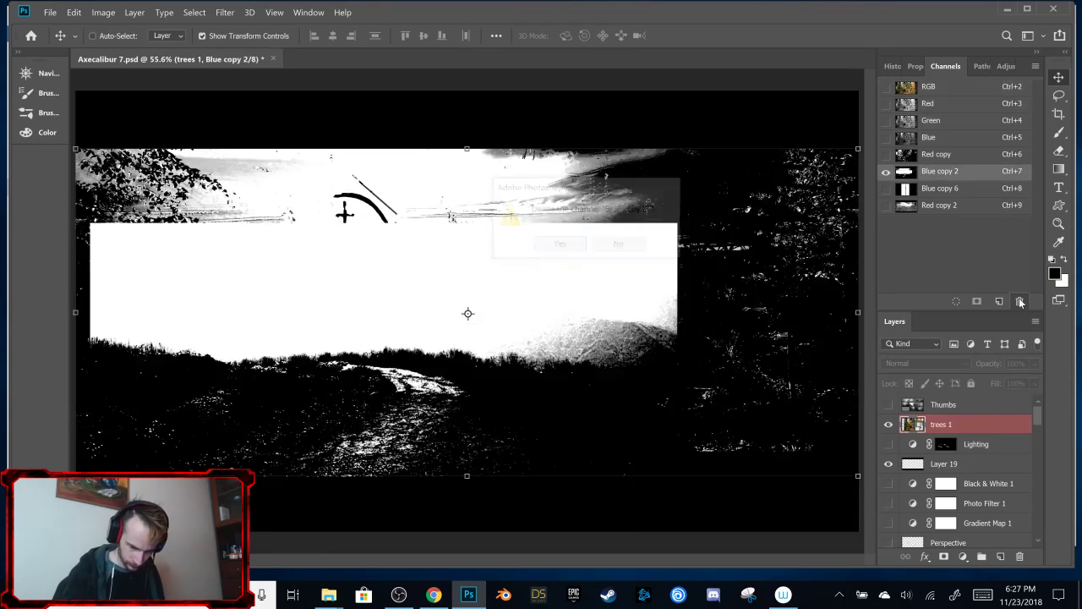
key(Return)
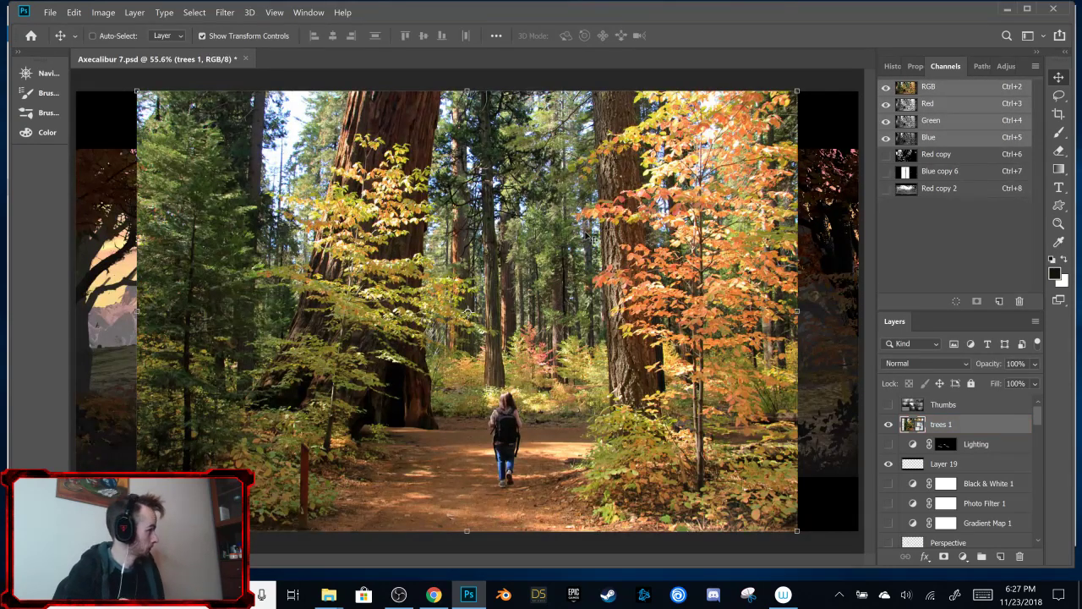
click(969, 189)
click(1020, 302)
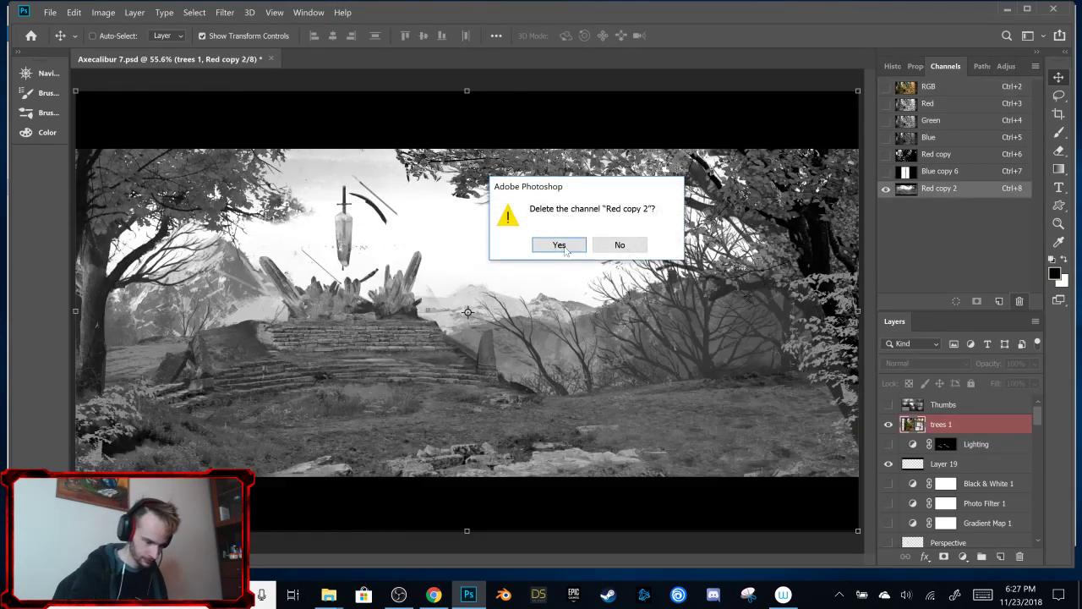
click(583, 246)
click(936, 154)
click(1020, 302)
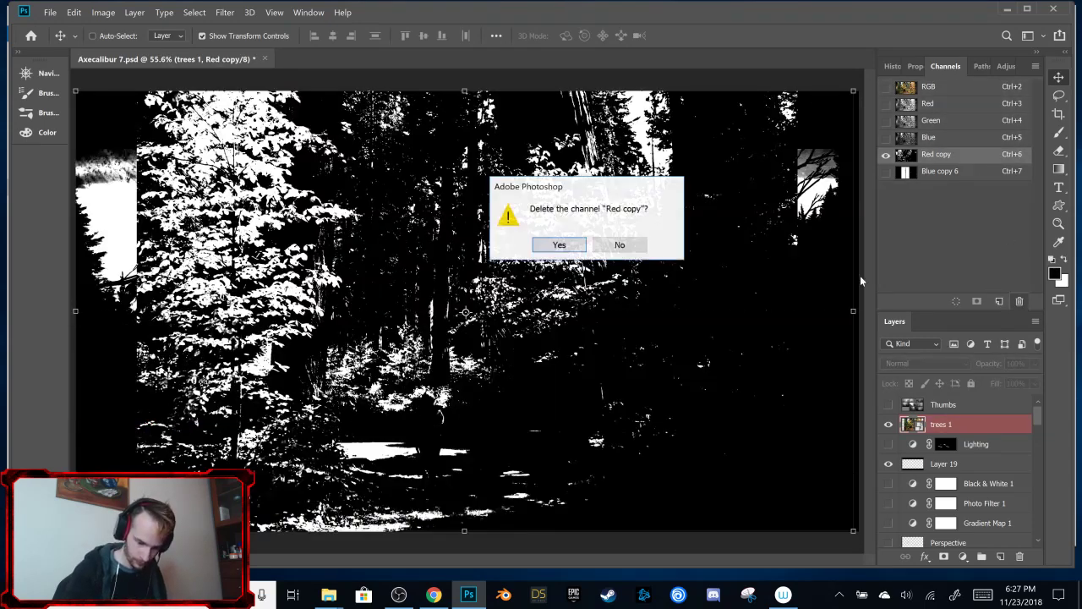
click(572, 246)
click(938, 154)
click(1020, 302)
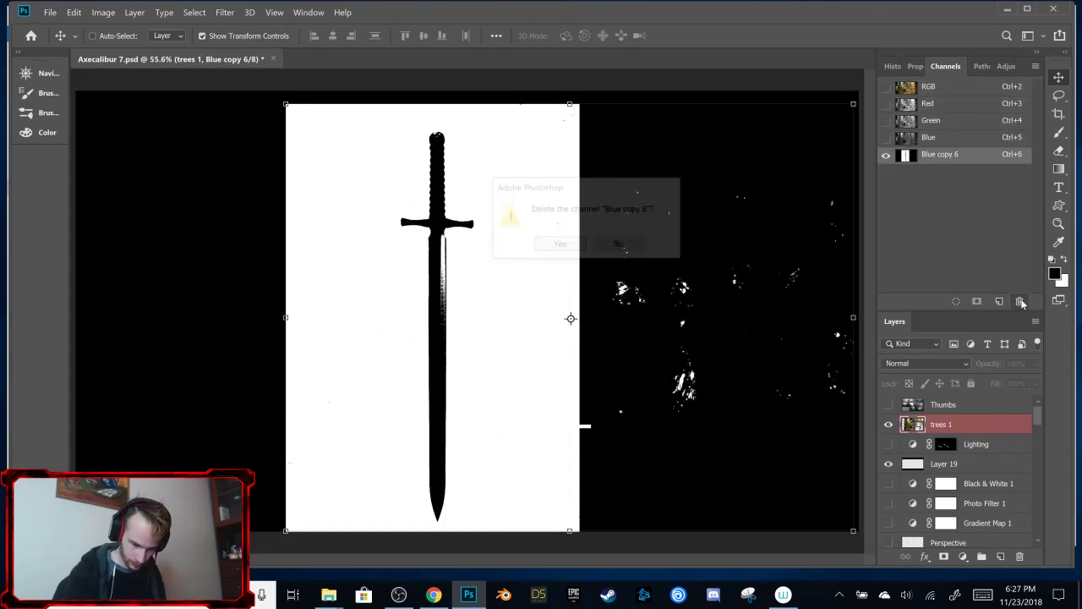
click(574, 244)
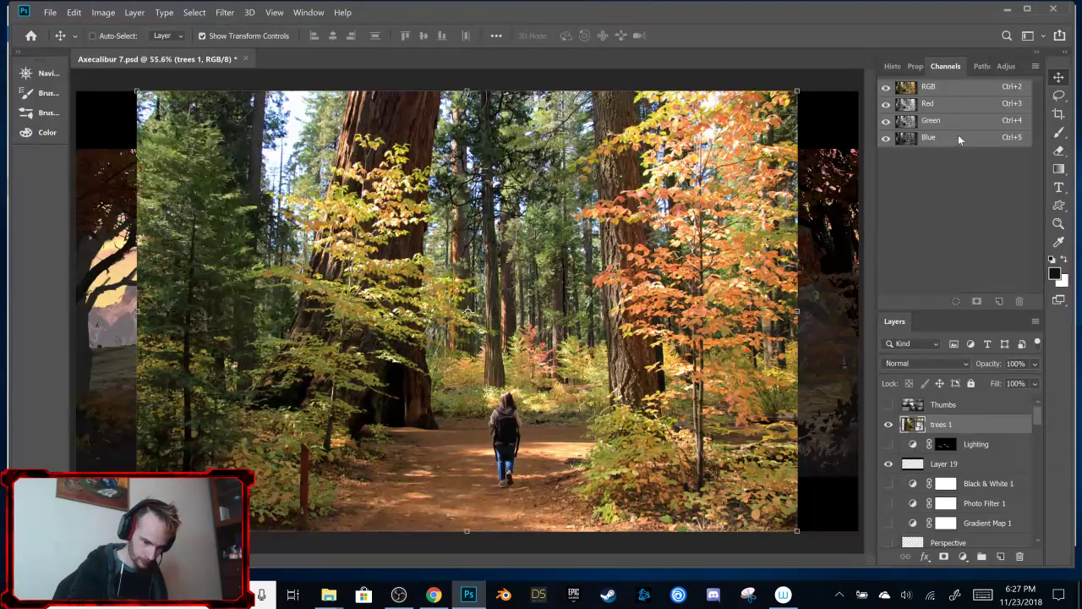
Step: Recheck the Blue, Green and Red channels, then duplicate Green as Green copy
click(958, 137)
click(955, 122)
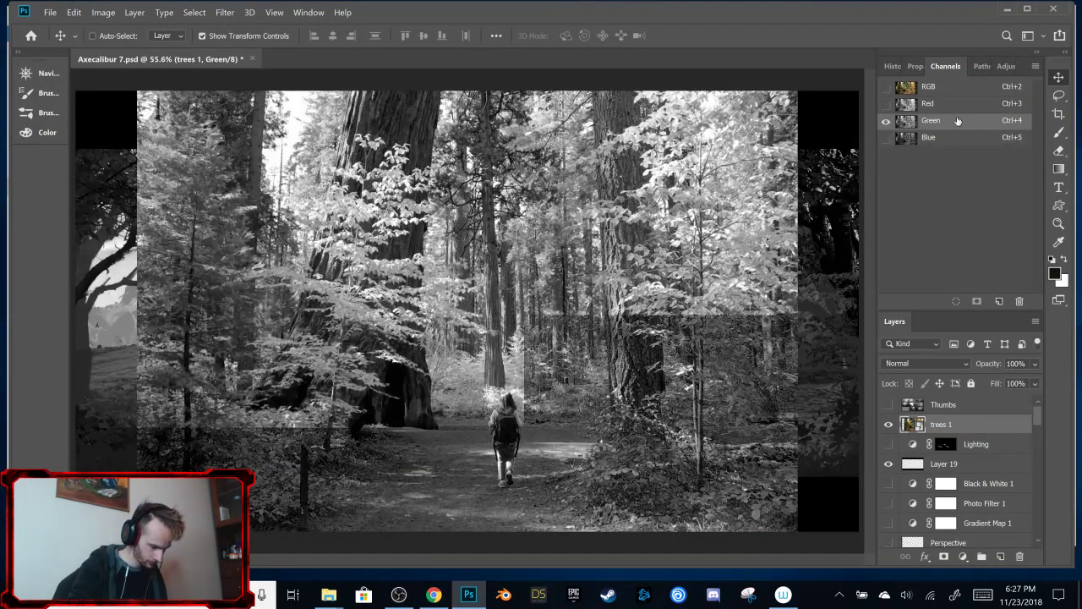
click(955, 103)
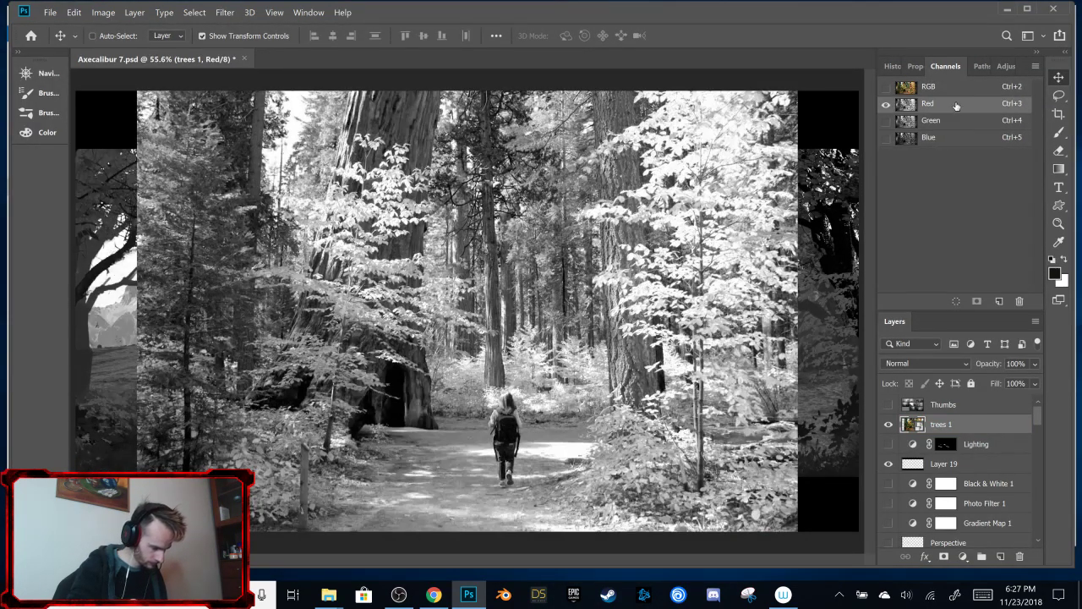
click(959, 121)
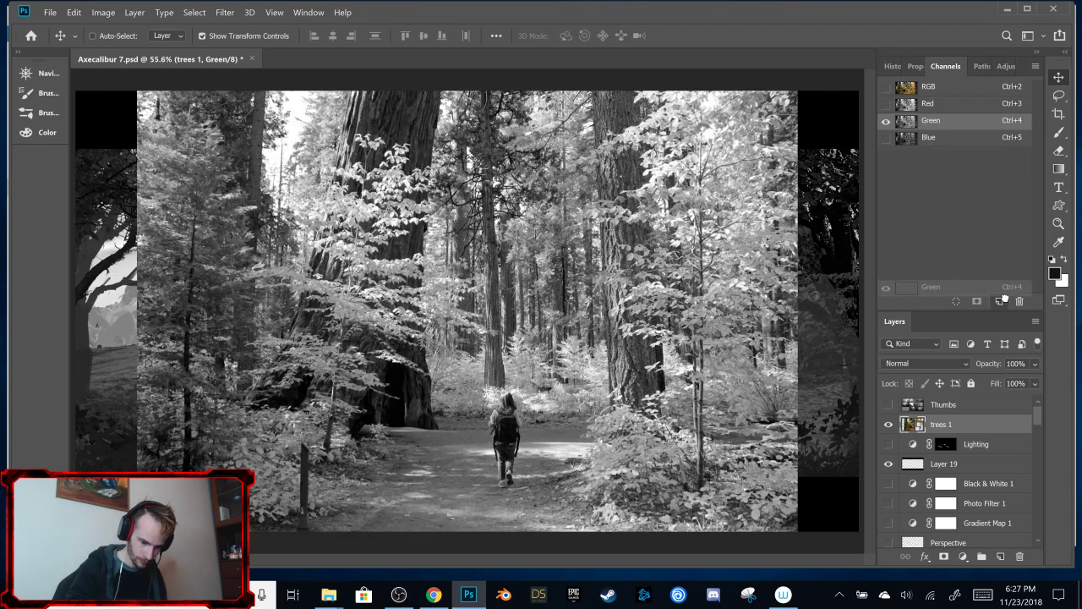
drag(1003, 296, 1001, 301)
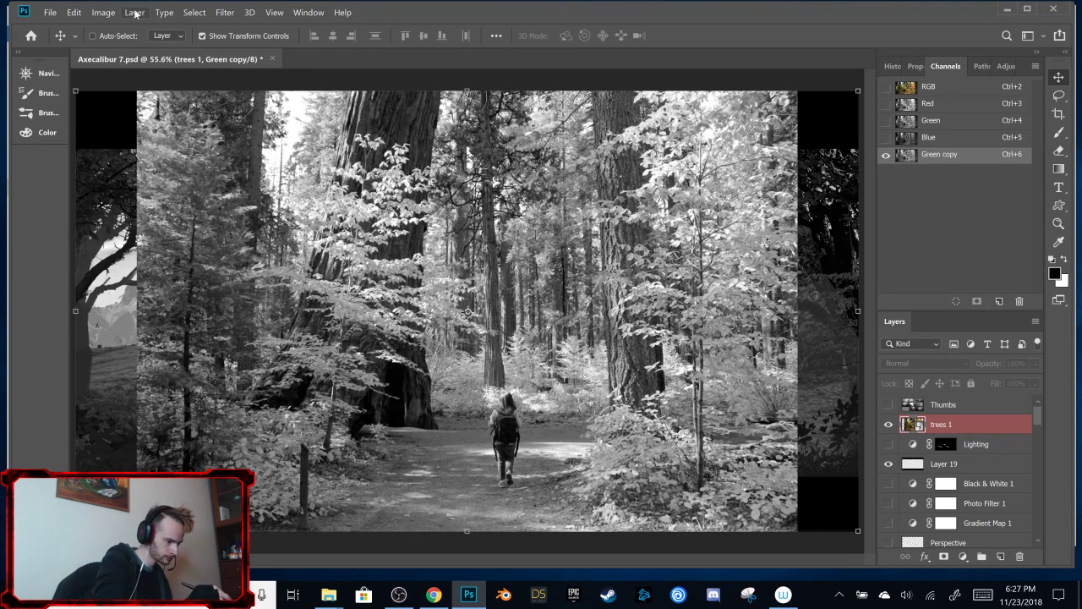
click(103, 12)
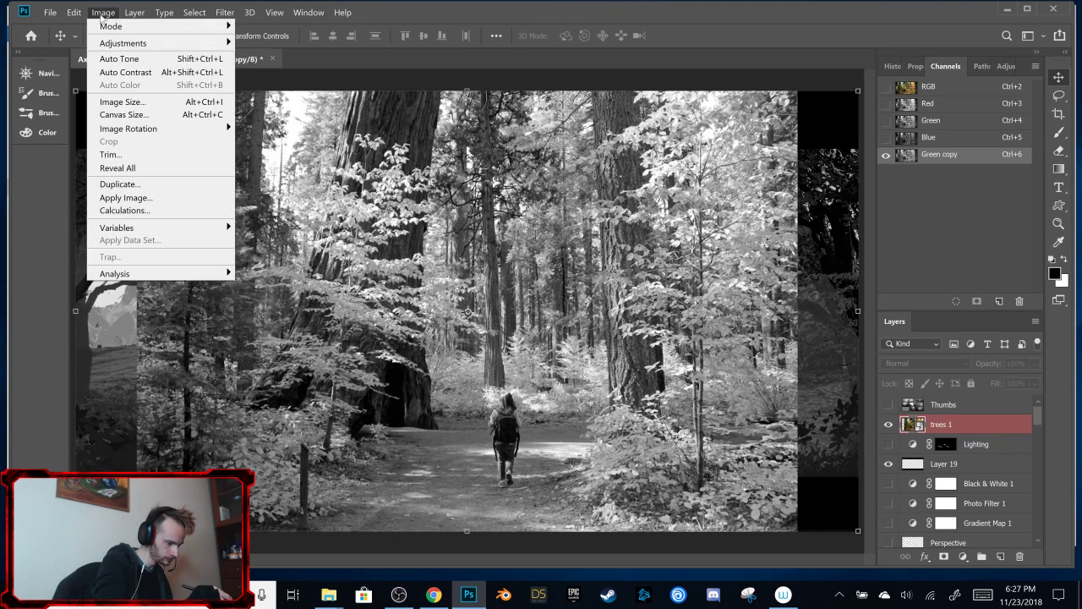
Step: Set the Green copy channel's Levels input values to 72 and 140 for stark contrast
mouse_move(129, 11)
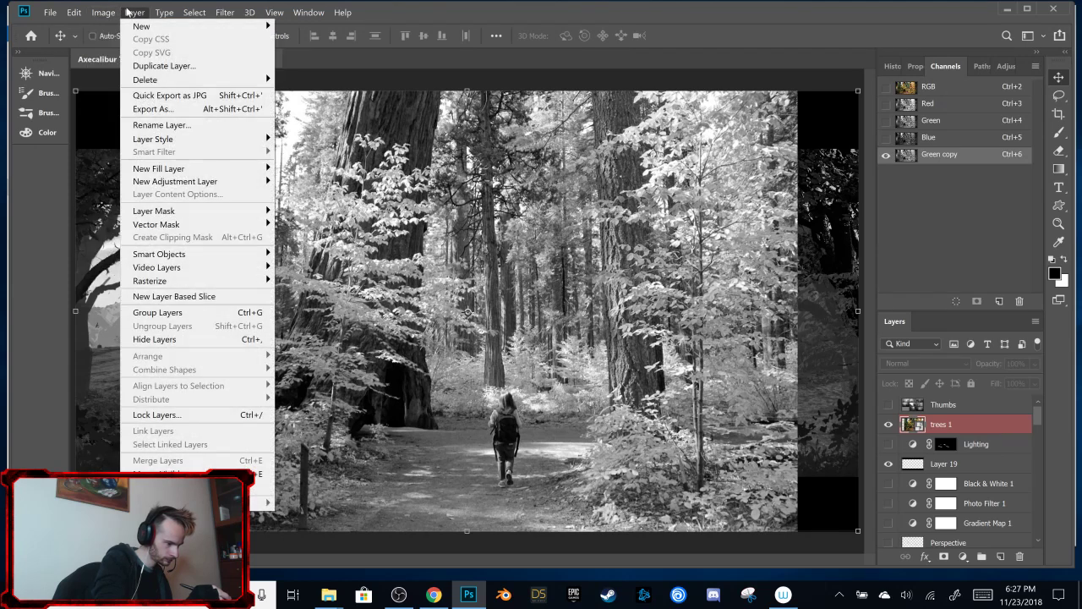
mouse_move(134, 46)
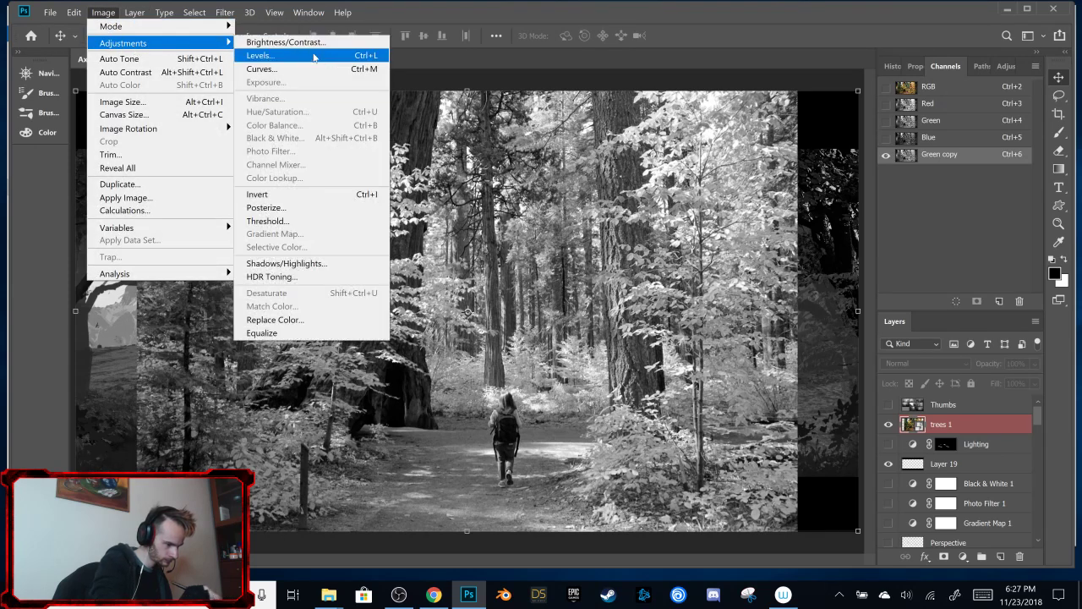
click(330, 58)
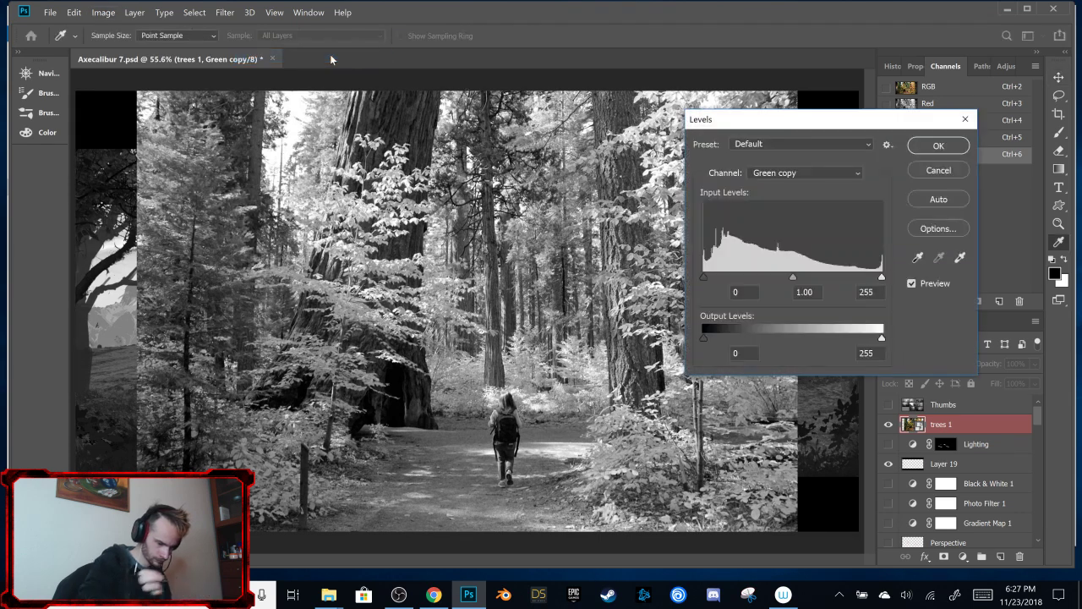
drag(705, 277, 735, 279)
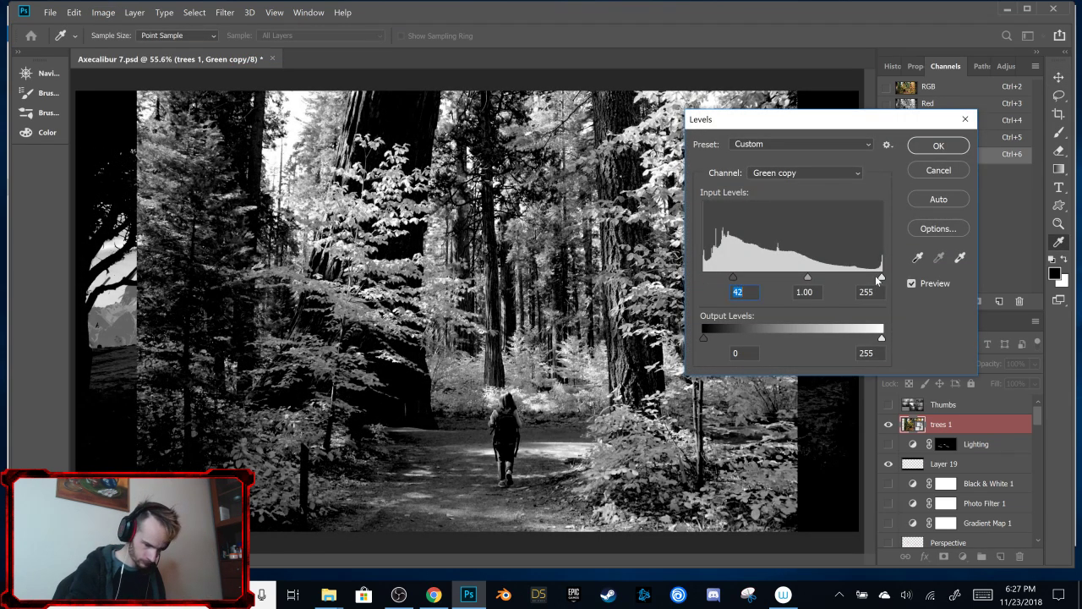
drag(879, 279, 819, 279)
drag(733, 278, 753, 278)
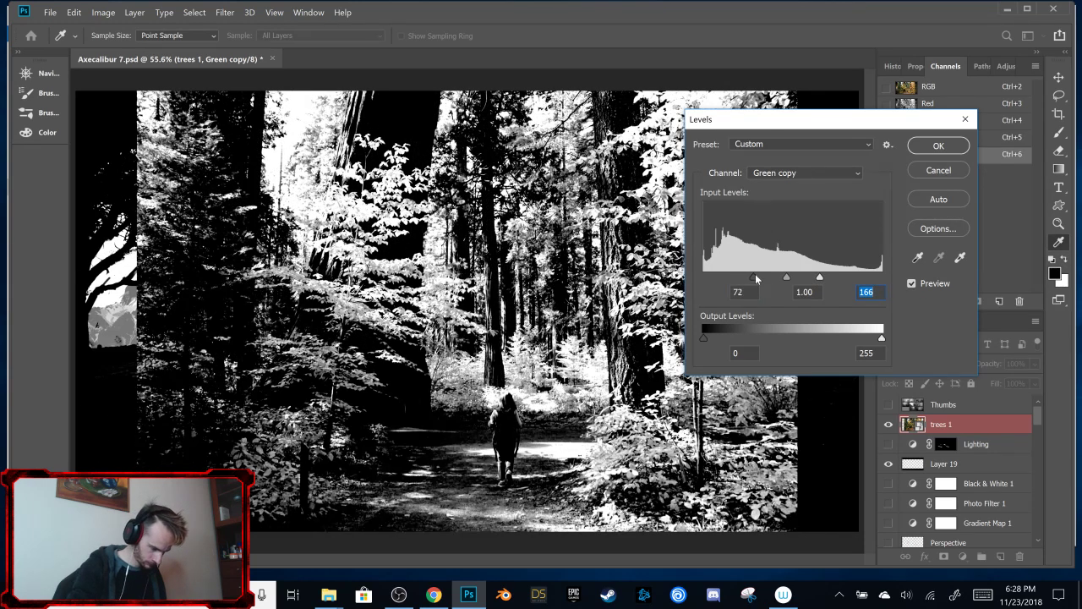
drag(819, 278, 801, 279)
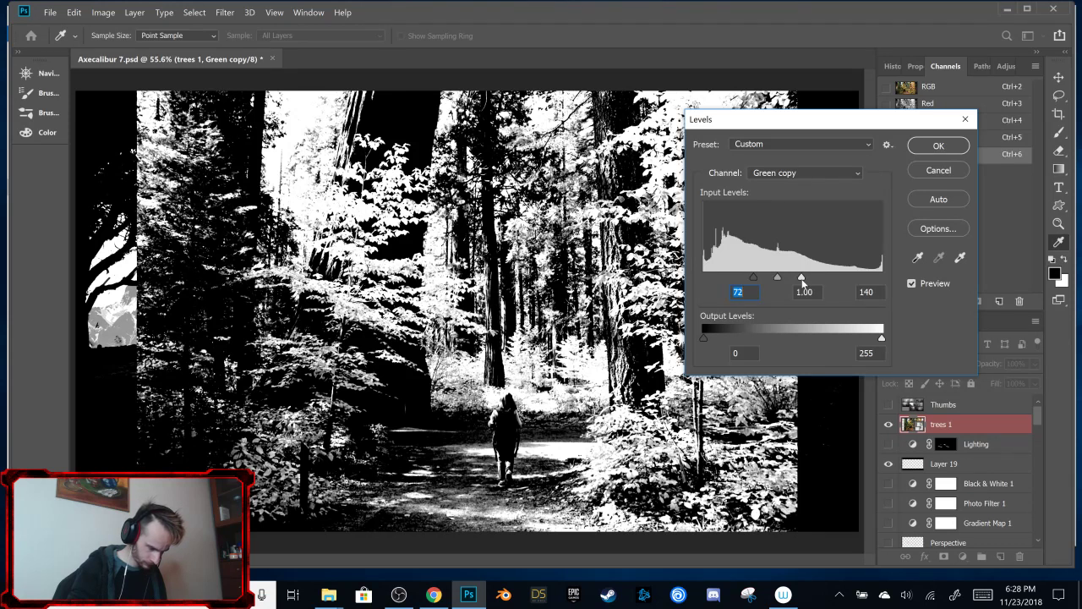
click(802, 280)
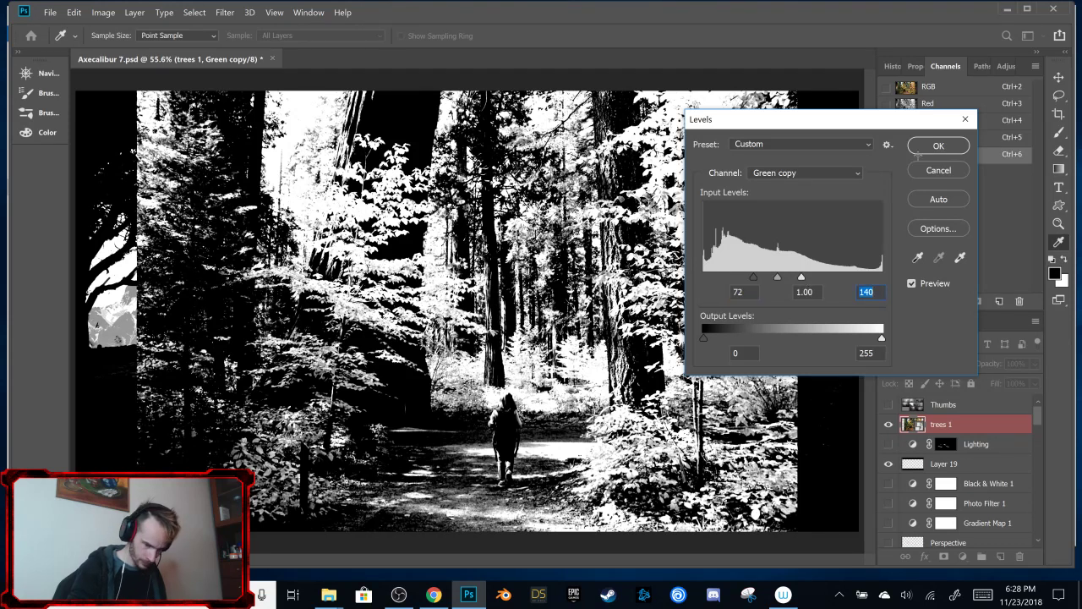
Step: Load the Green copy channel as a selection and copy that foliage onto new Layer 26
click(923, 148)
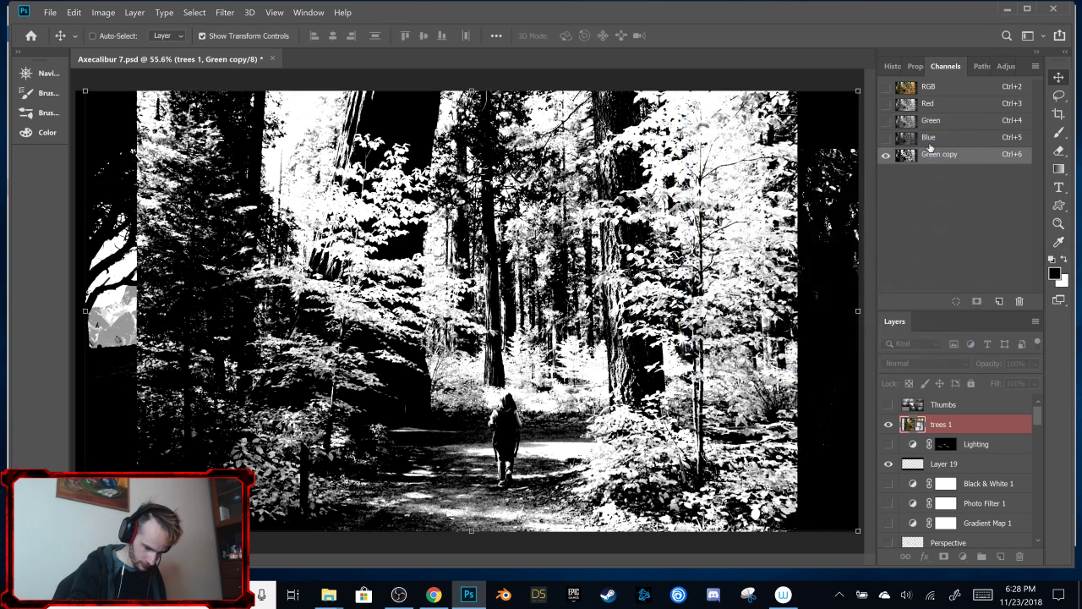
ctrl+click(913, 424)
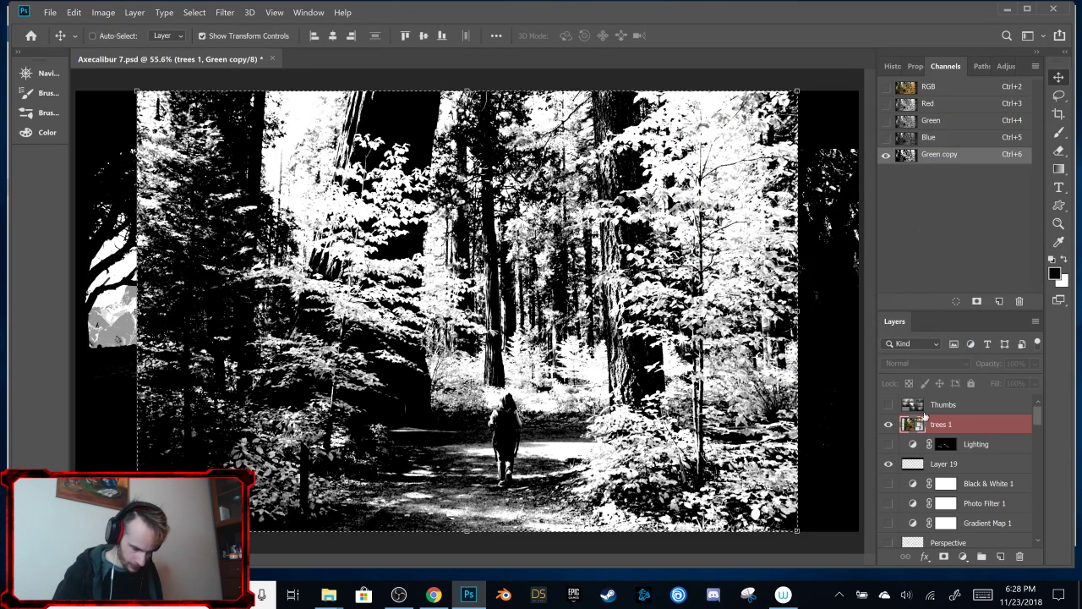
ctrl+click(906, 155)
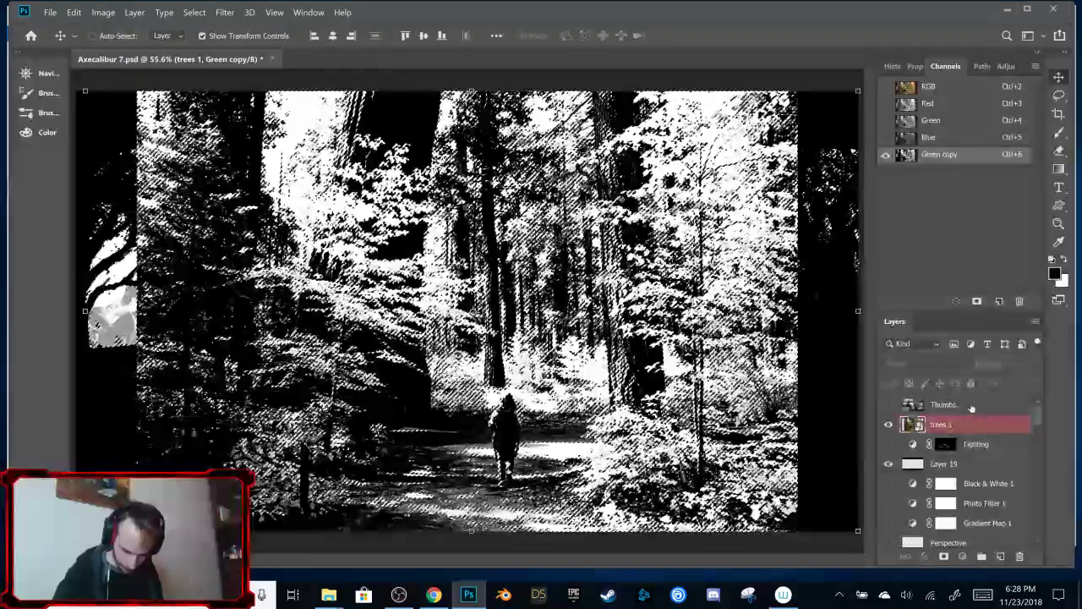
click(979, 411)
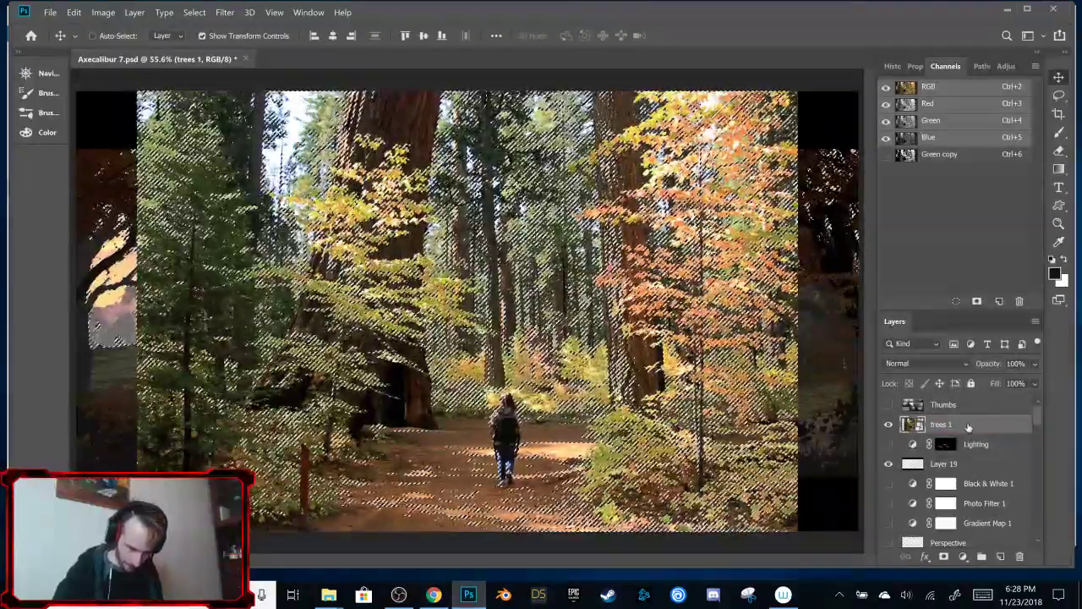
click(1058, 95)
right_click(684, 207)
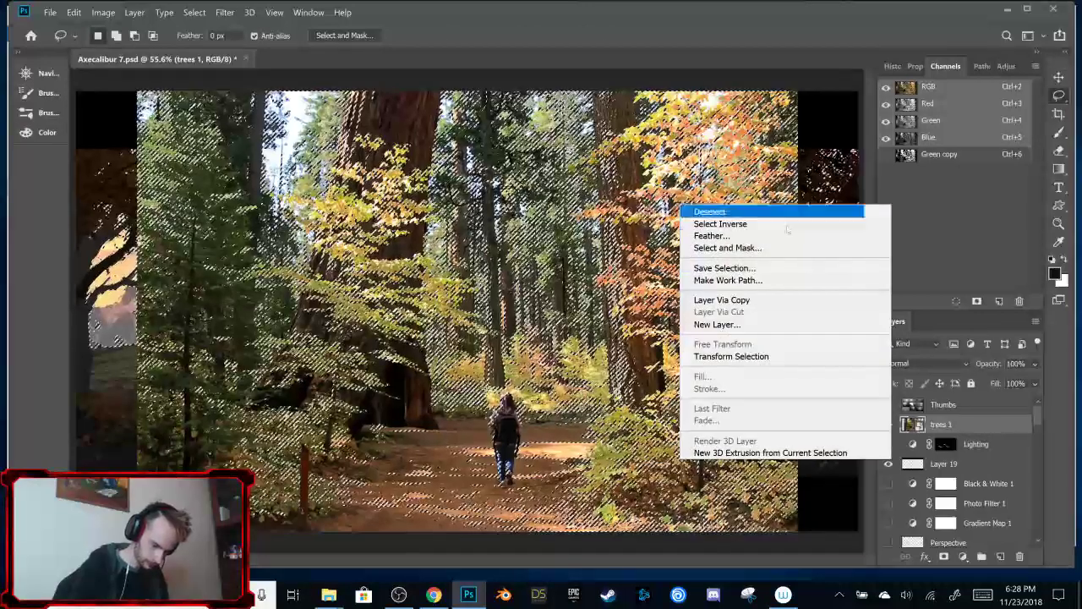
click(721, 299)
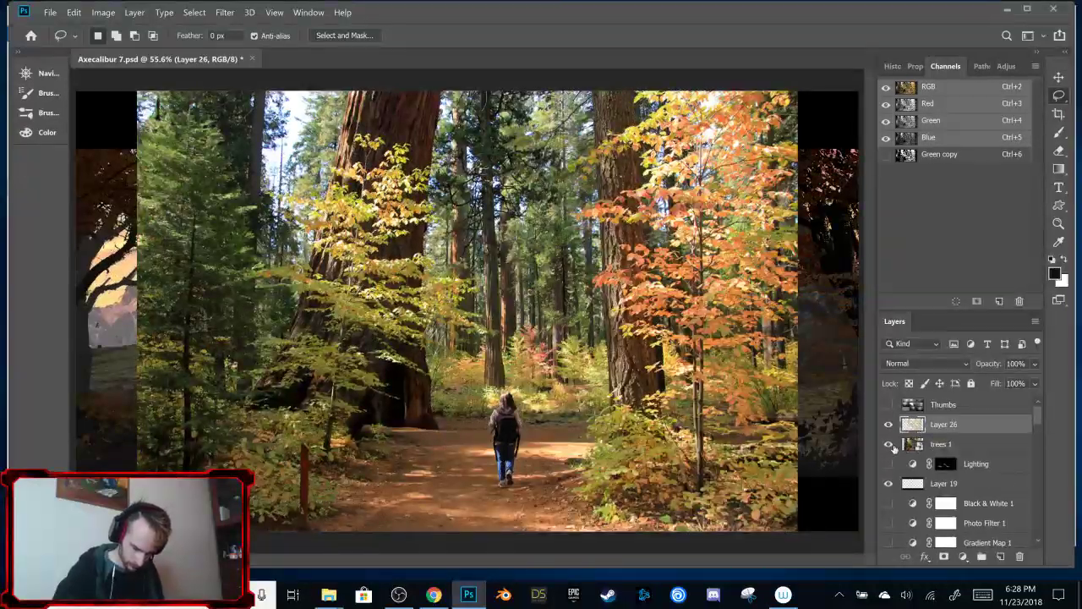
Step: Delete the original trees 1 layer and make Layer 26 active again
click(888, 444)
click(965, 440)
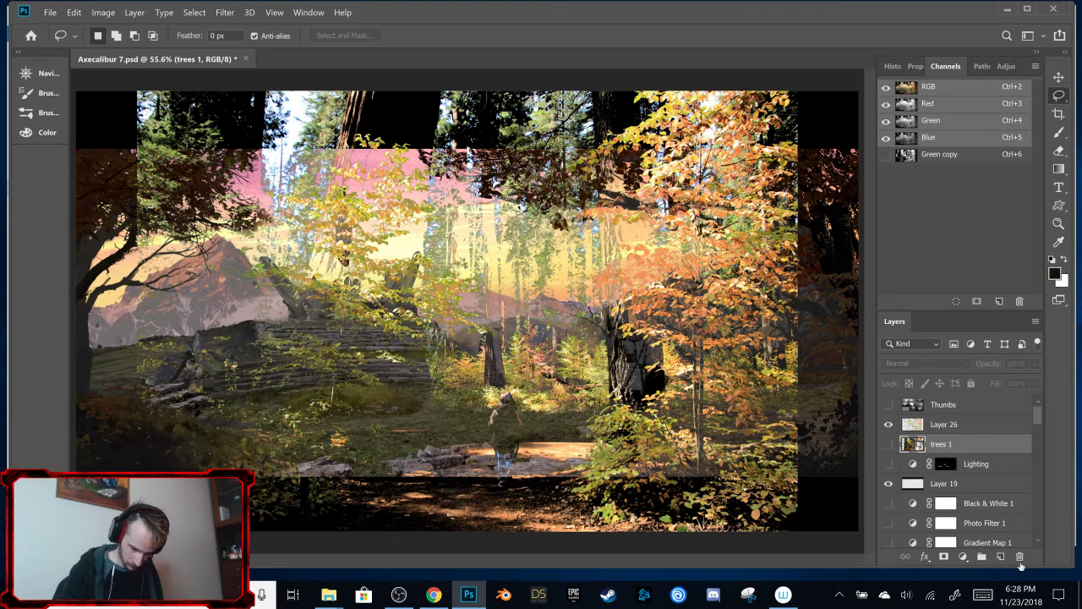
click(1021, 558)
click(962, 426)
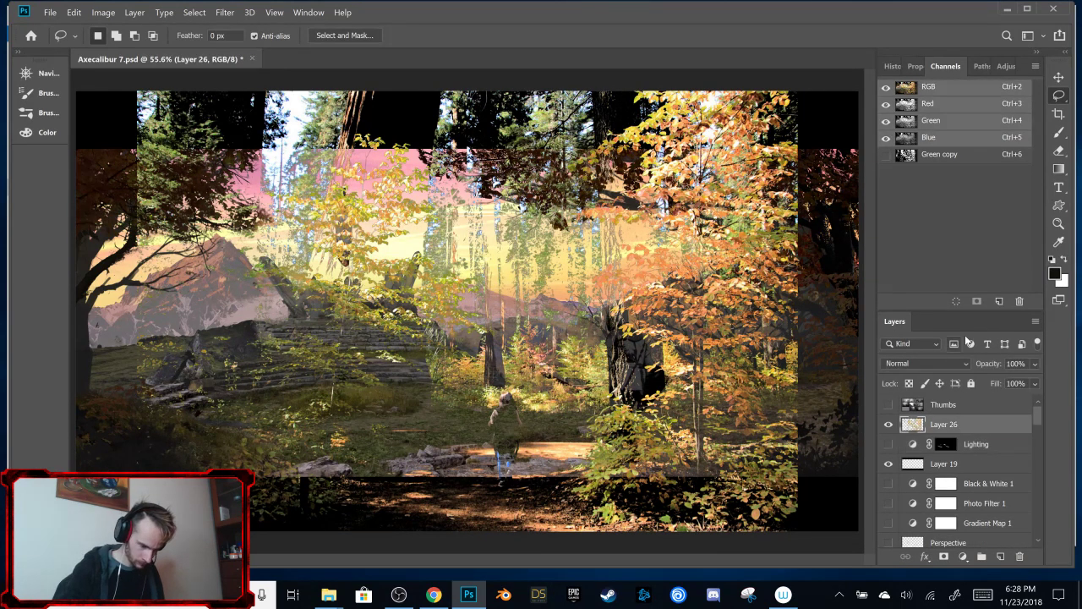
click(1058, 77)
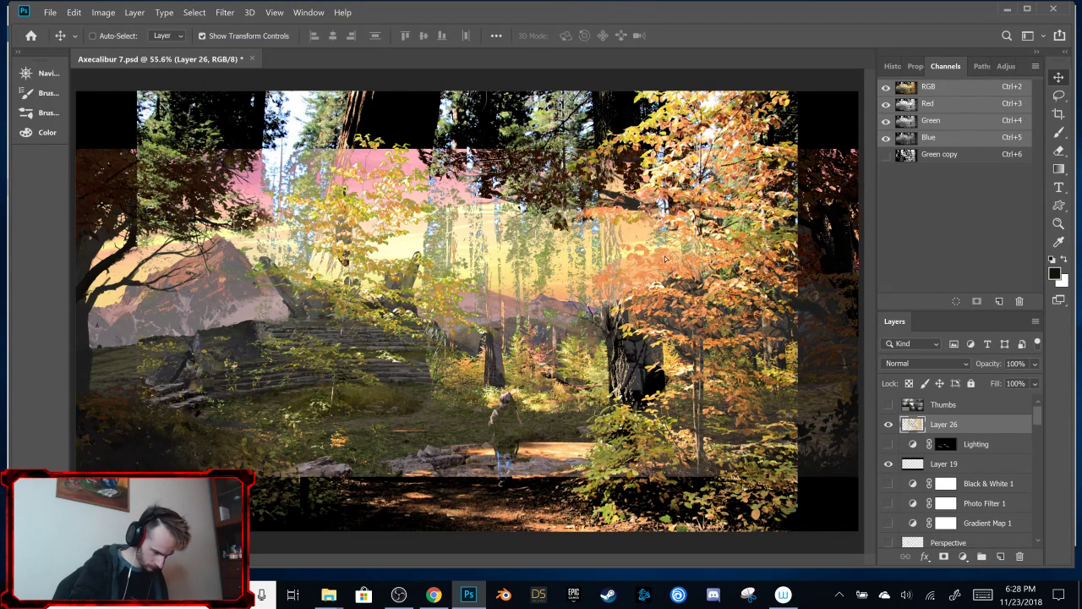
Step: Reposition Layer 26's foliage and scale it down to 85.75%
drag(665, 260, 631, 274)
drag(728, 398, 583, 359)
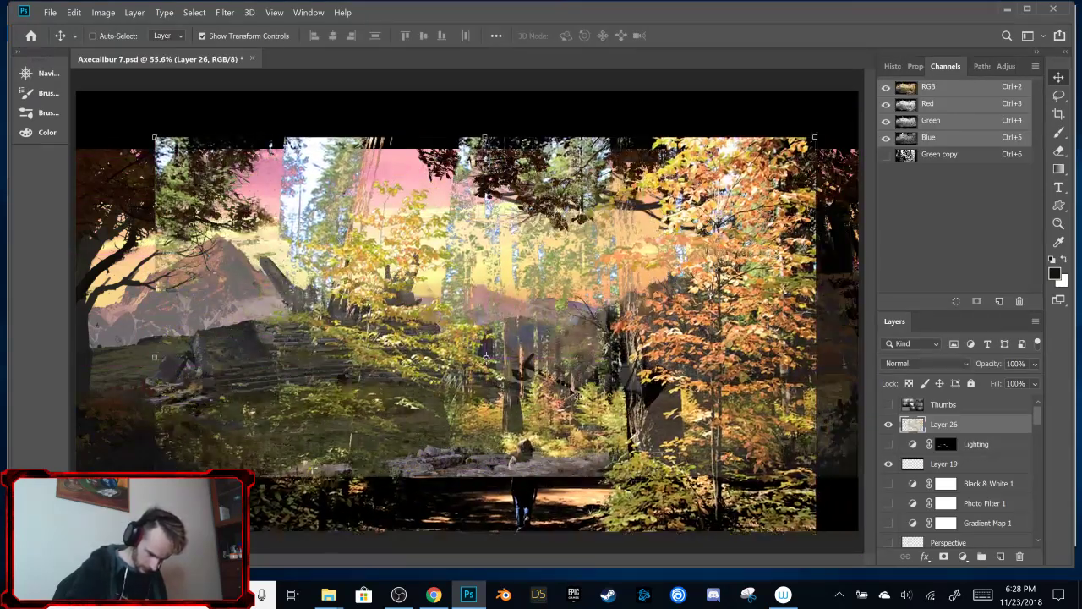
drag(752, 308, 727, 262)
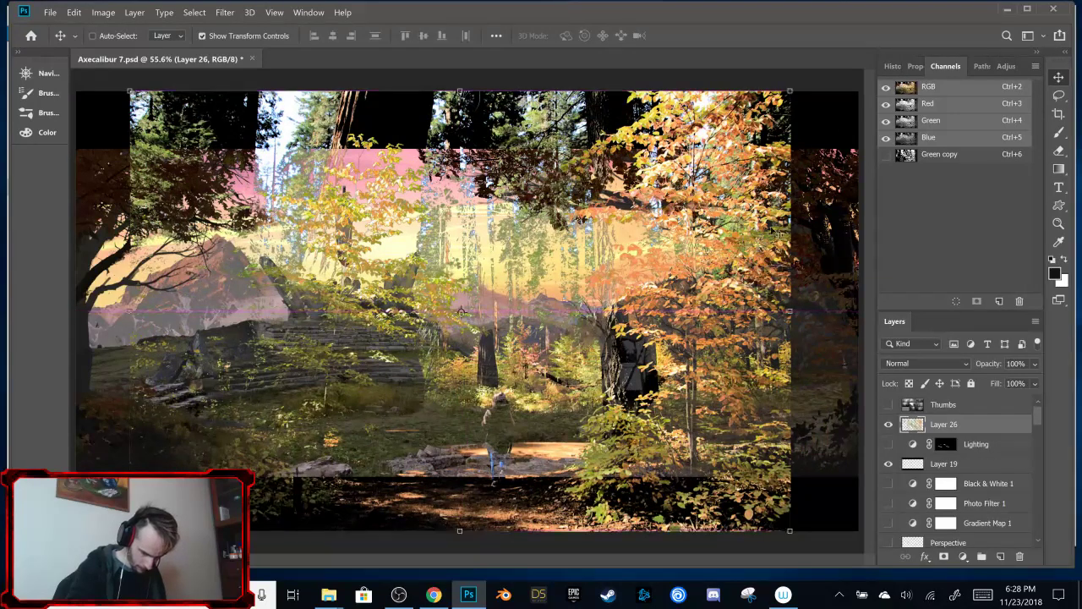
drag(790, 89, 695, 150)
drag(637, 344, 724, 339)
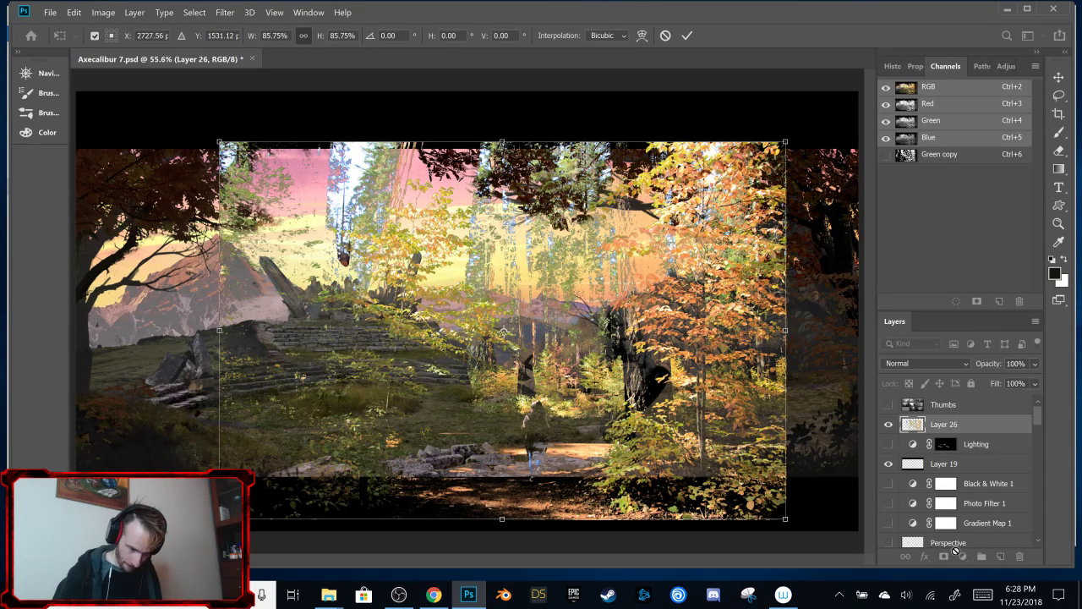
click(686, 35)
Step: Add a white mask to Layer 26 and gradient-hide everything except a lower-right patch of bushes
click(943, 555)
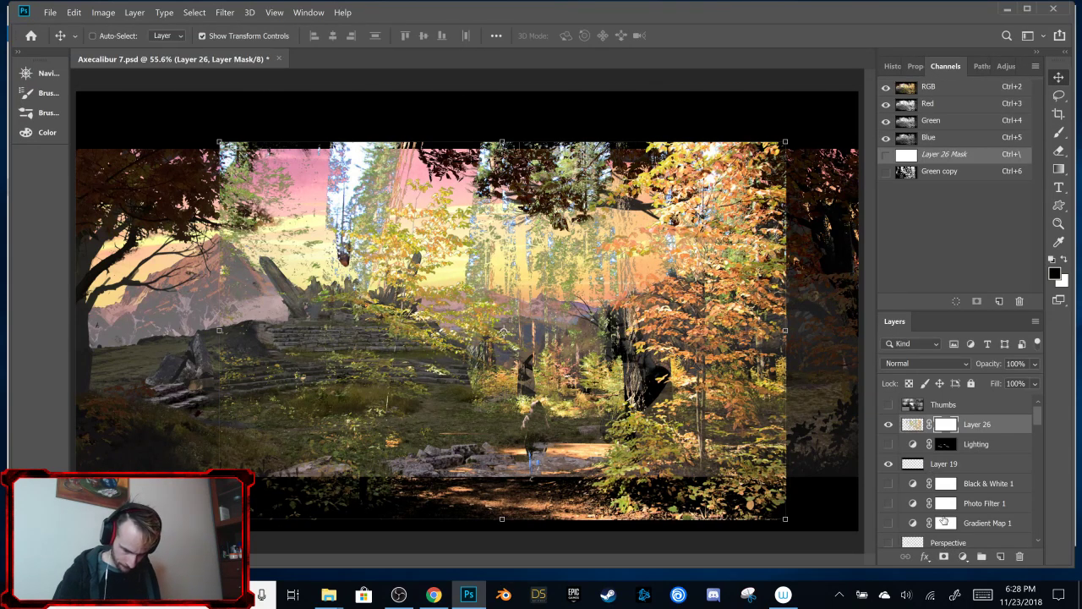
click(1059, 96)
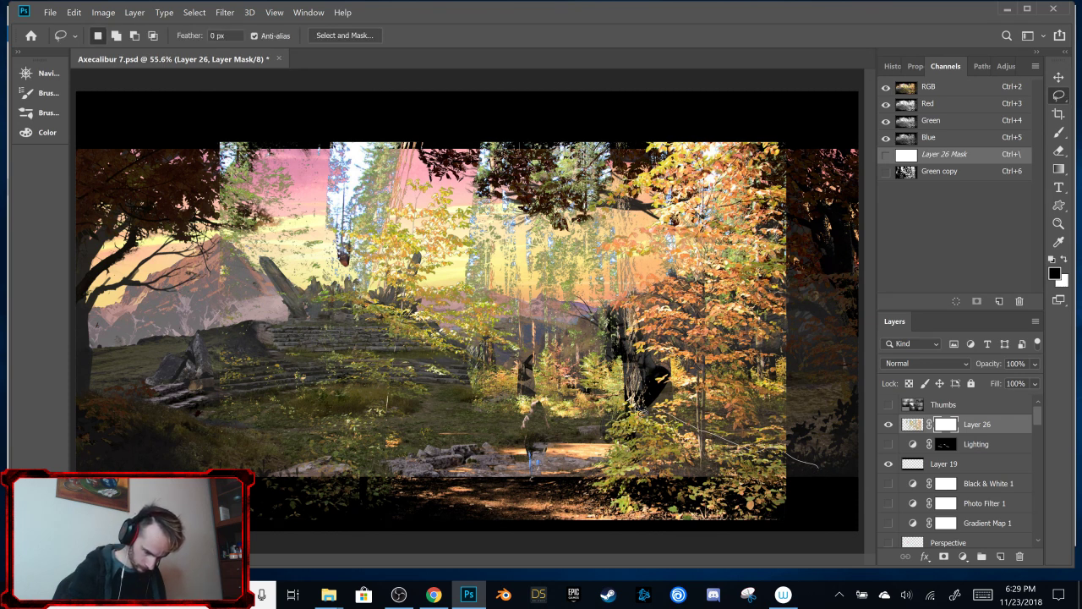
mouse_move(572, 499)
mouse_down()
mouse_move(326, 529)
mouse_move(122, 321)
mouse_move(338, 65)
mouse_move(781, 126)
mouse_move(922, 277)
mouse_up()
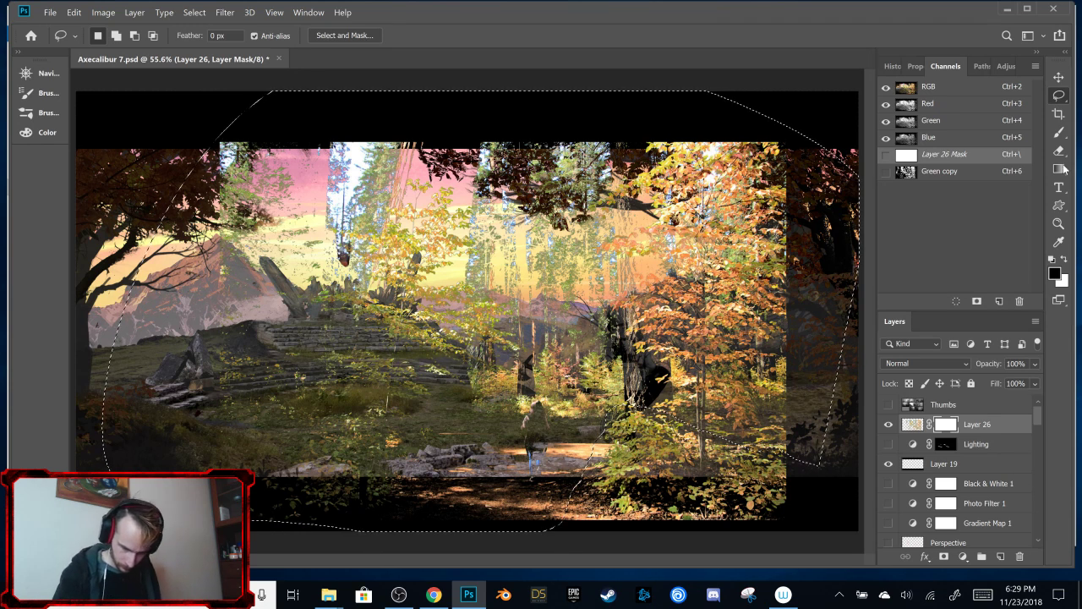
key(g)
drag(871, 77, 832, 108)
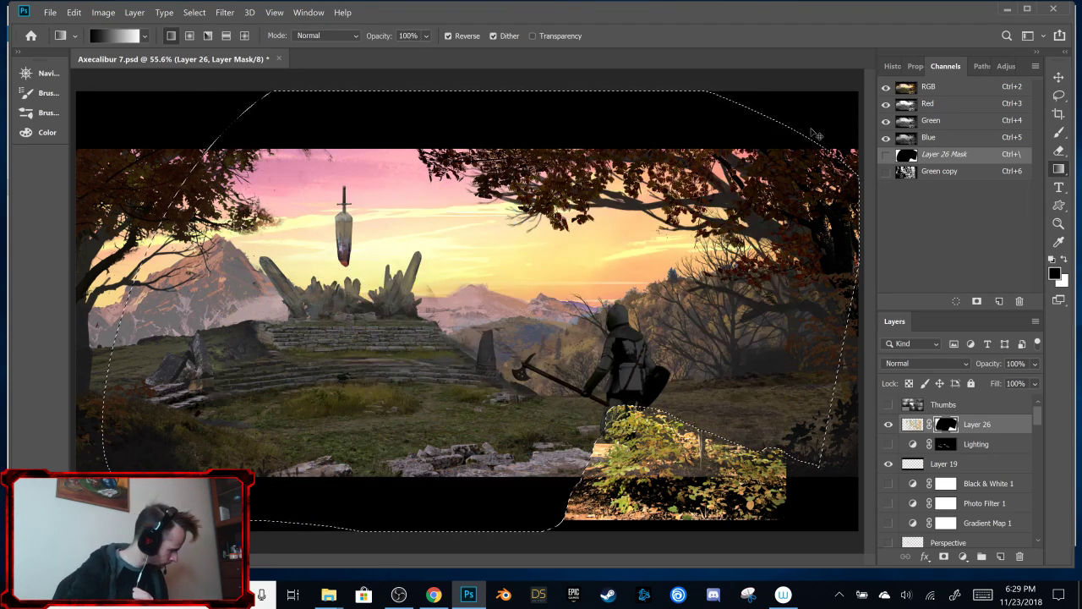
key(ctrl+d)
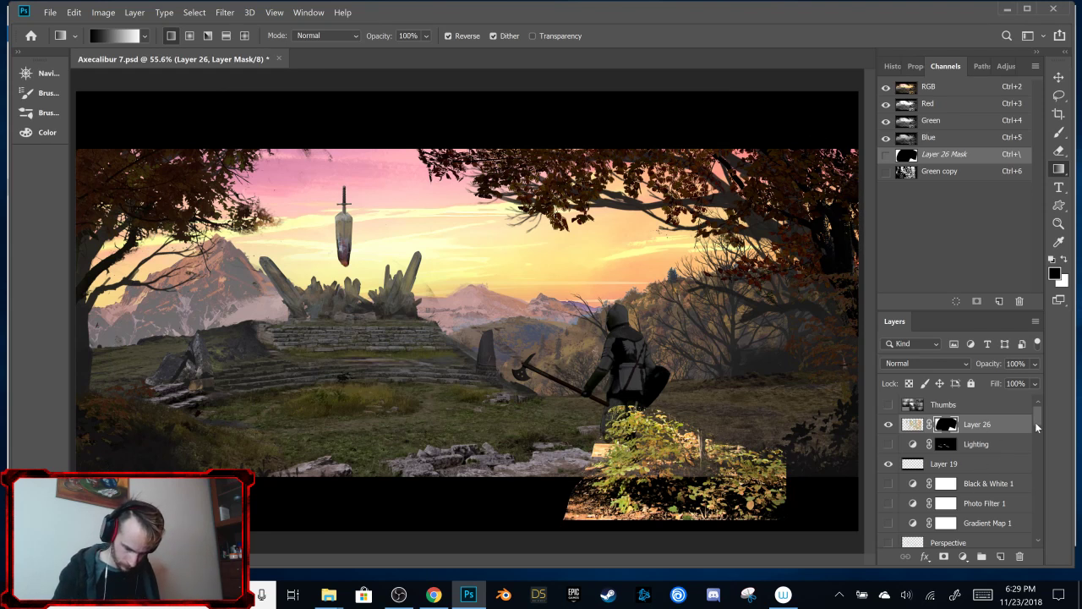
double_click(977, 425)
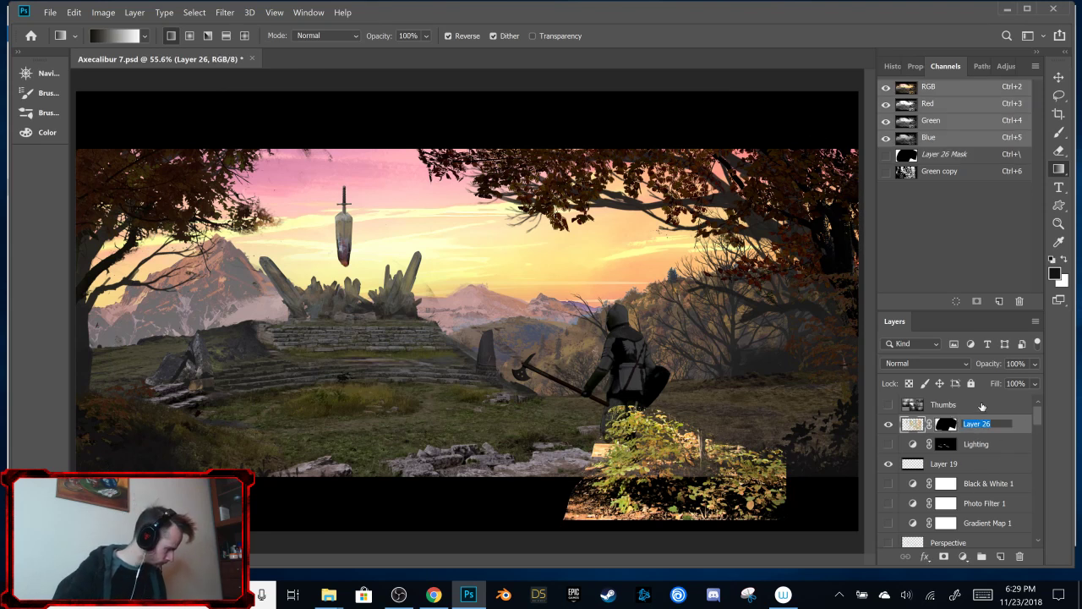
Step: Name Layer 26 'Bush' and move it into the FG group
key(Return)
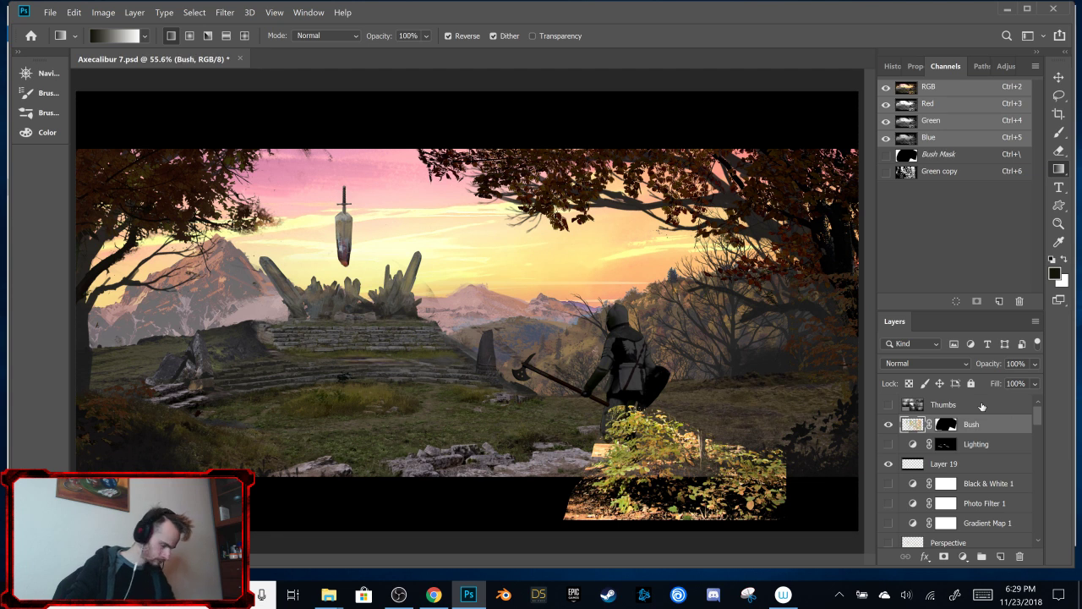
scroll(1006, 423, down, 2)
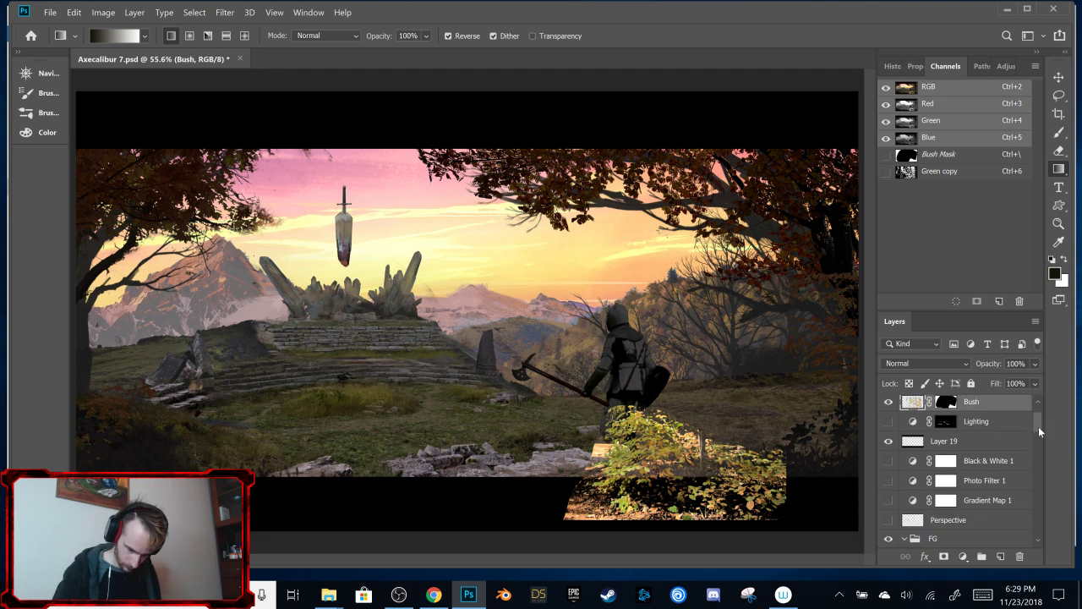
drag(1000, 404, 976, 421)
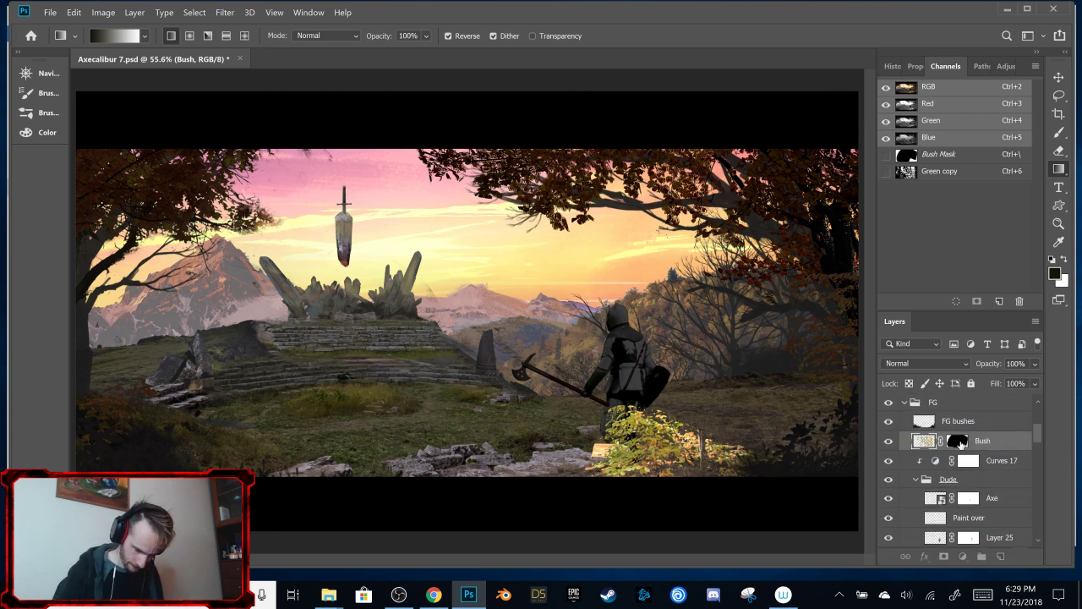
Step: Target the Bush layer's mask and set up a 90 px brush for painting it
click(963, 440)
key(b)
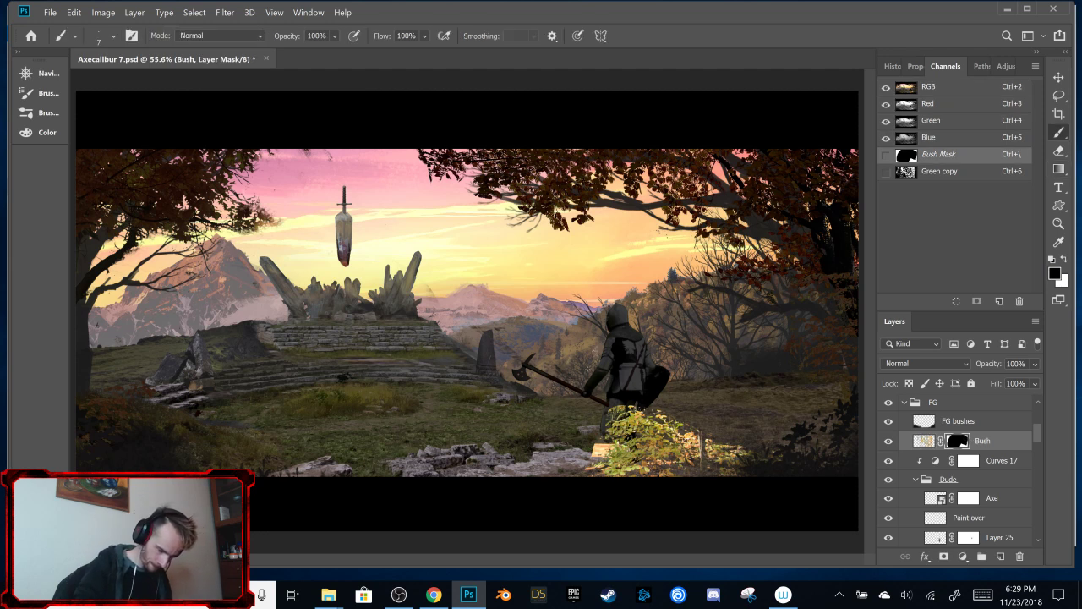
right_click(614, 357)
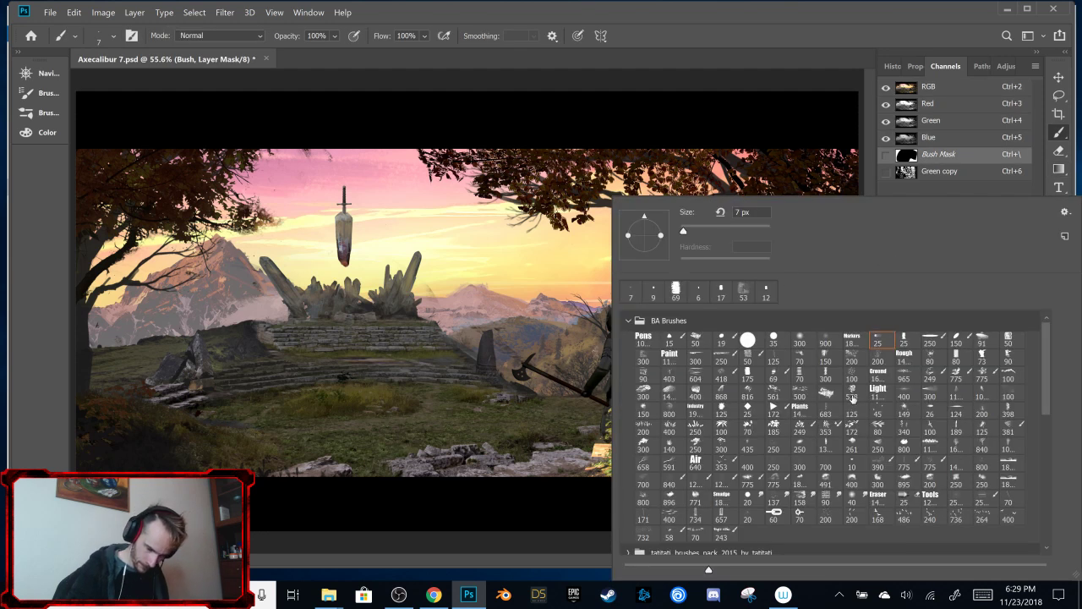
click(932, 359)
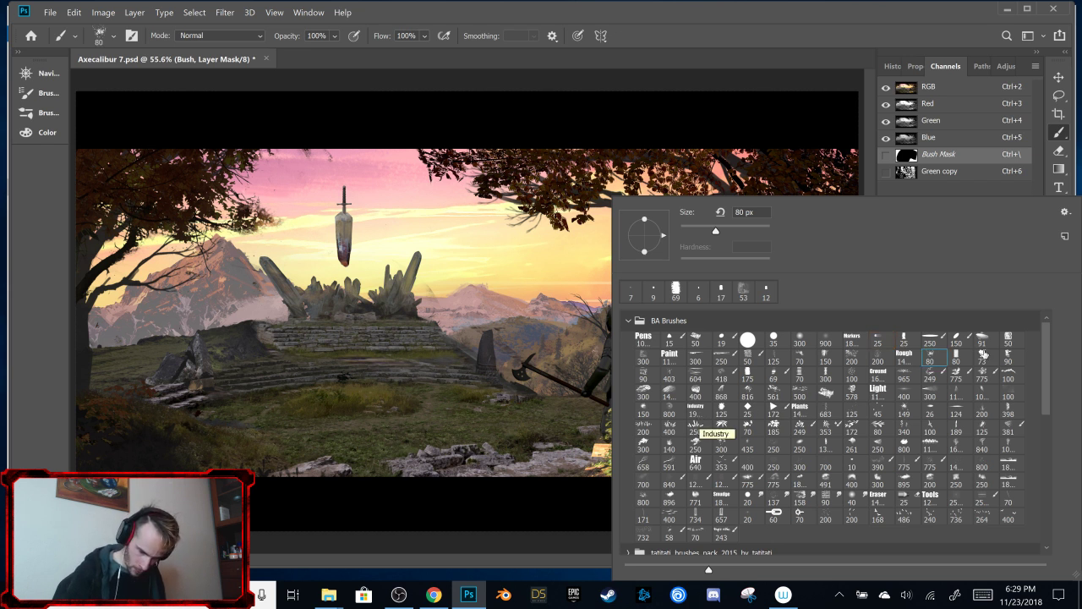
click(1007, 358)
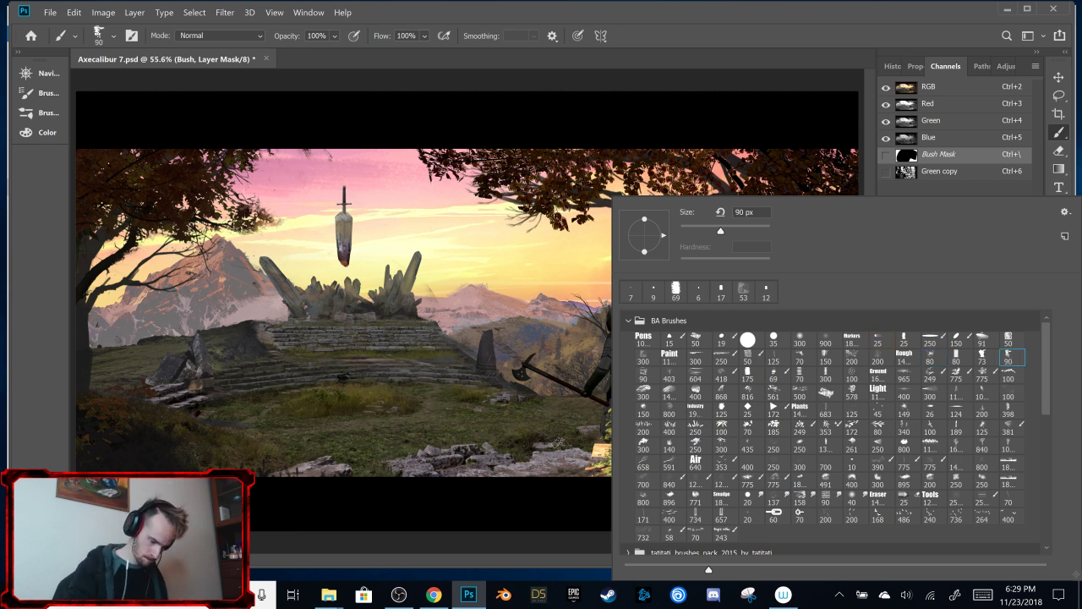
key(Return)
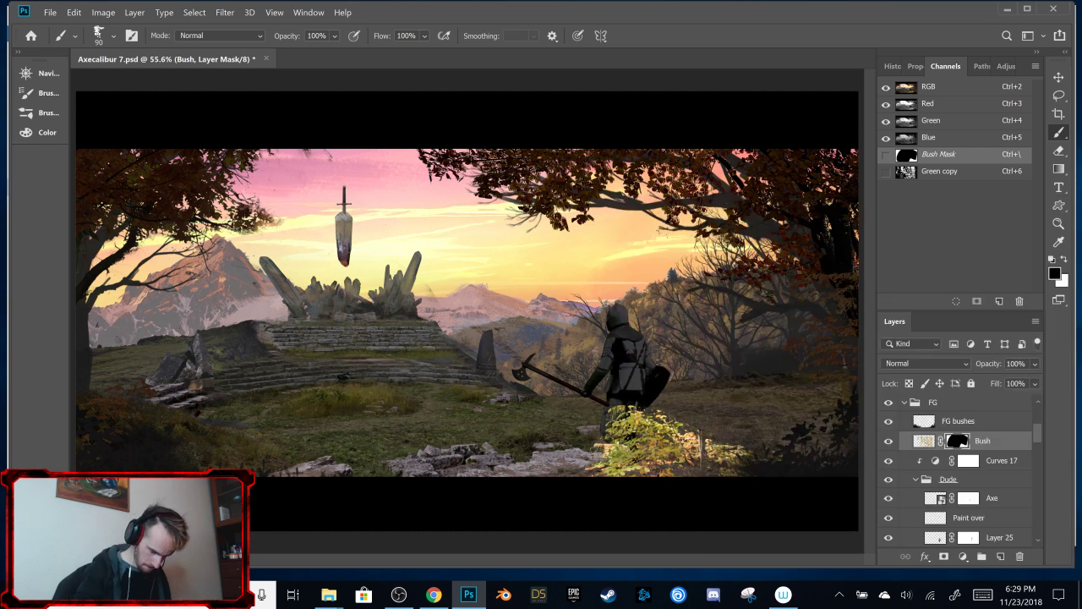
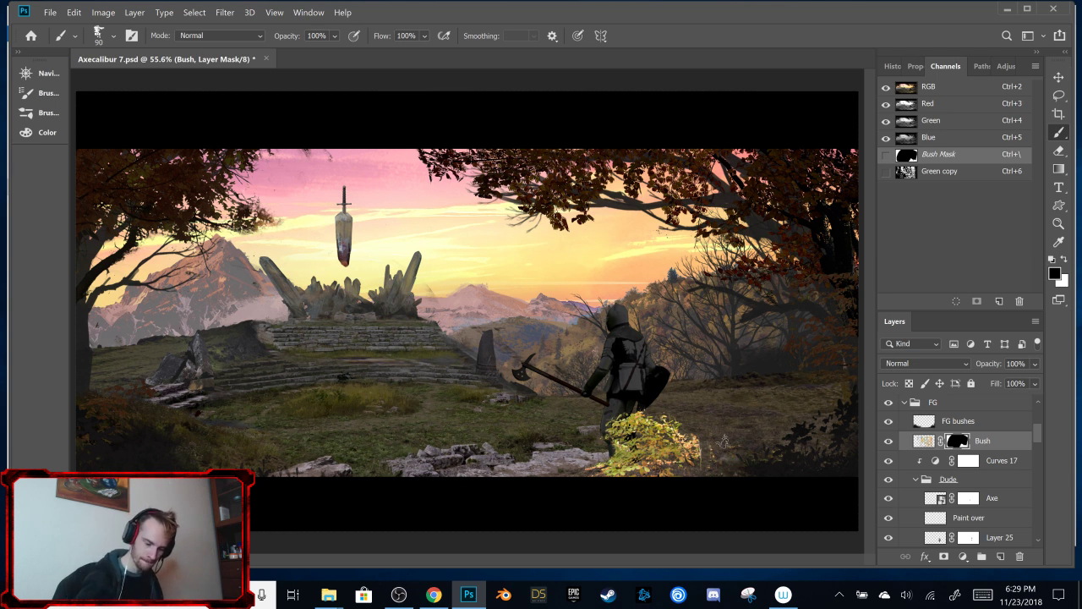
Step: Nudge the bush slightly down and left
key(x)
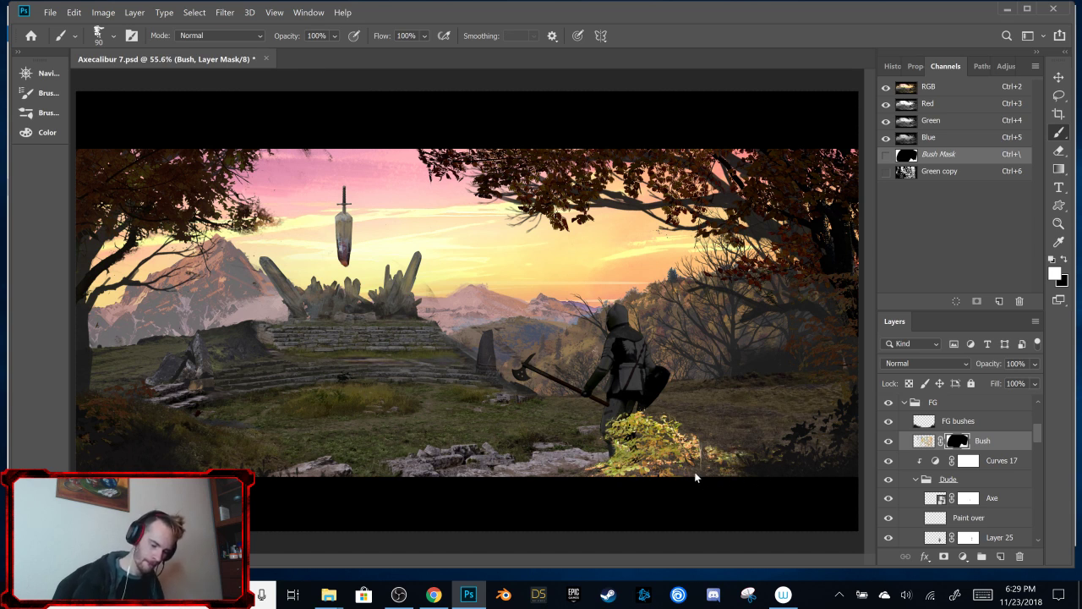
key(v)
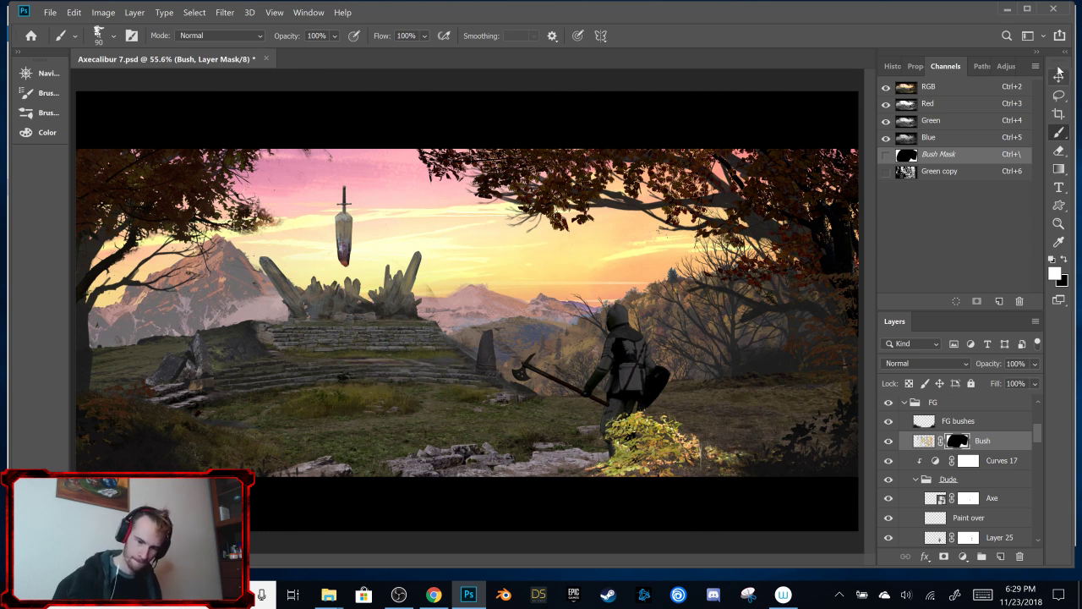
mouse_move(689, 476)
mouse_down()
mouse_move(664, 506)
mouse_move(701, 493)
mouse_move(681, 485)
mouse_up()
Step: Lasso the bush beside the knight and copy it onto a new Bush copy layer
click(1058, 95)
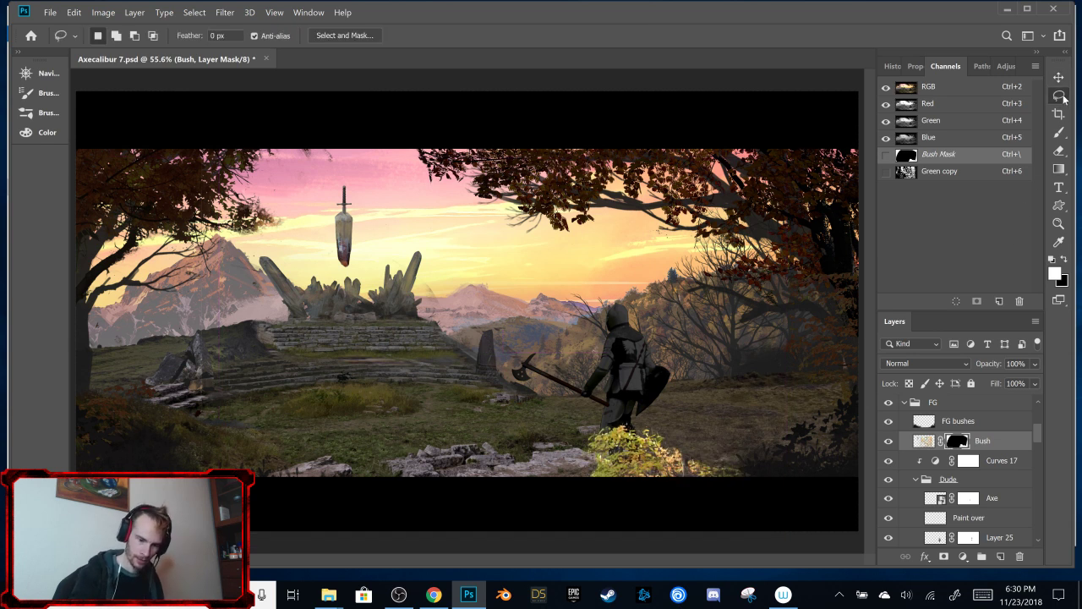
mouse_move(789, 475)
mouse_down()
mouse_move(503, 463)
mouse_move(790, 474)
mouse_up()
right_click(653, 441)
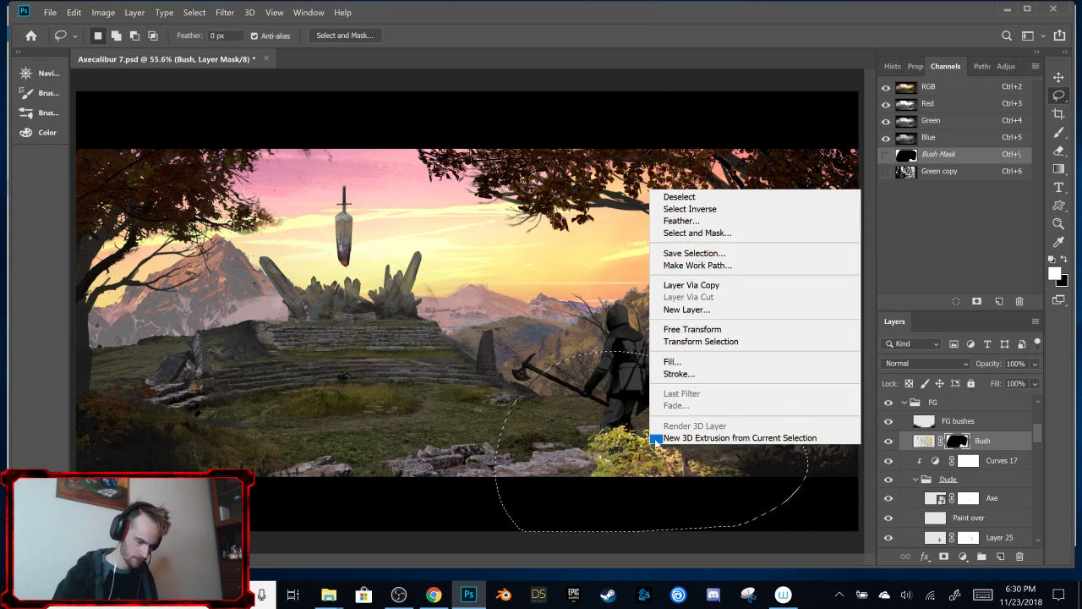
click(761, 288)
Step: Delete the original Bush layer, cancel the extra mask deletion, and deselect
click(924, 460)
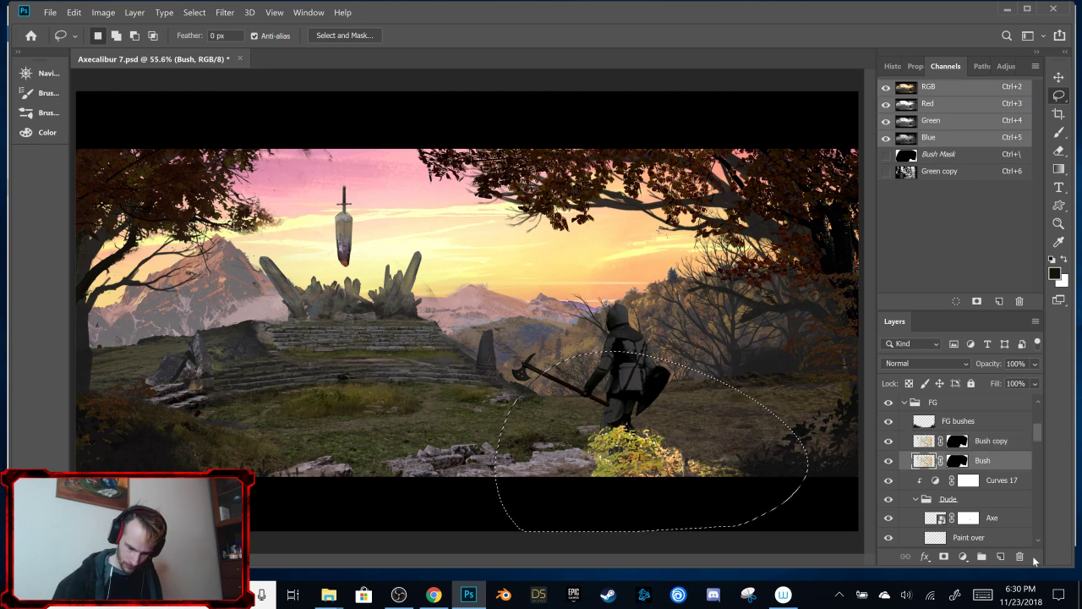
click(1019, 555)
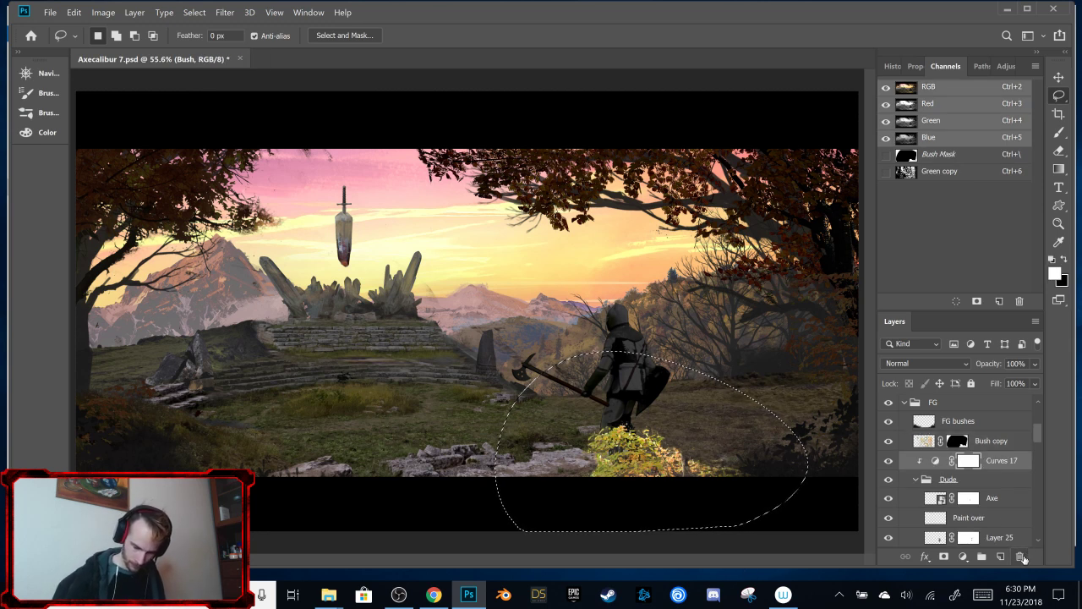
click(1019, 555)
key(Escape)
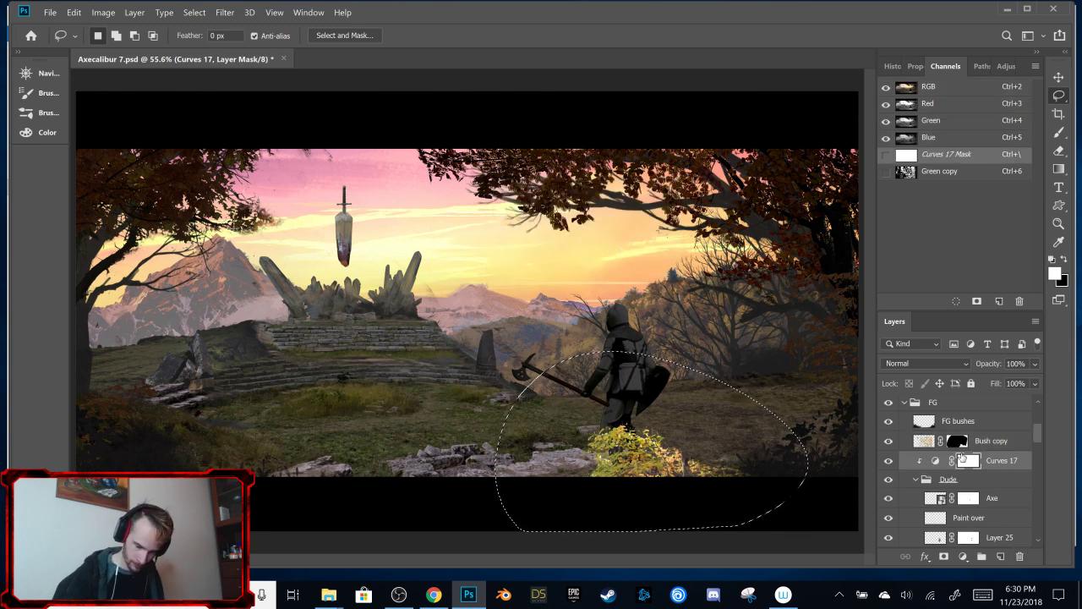
key(ctrl+d)
Step: Apply the Bush copy layer's mask so it becomes a plain pixel layer
click(957, 441)
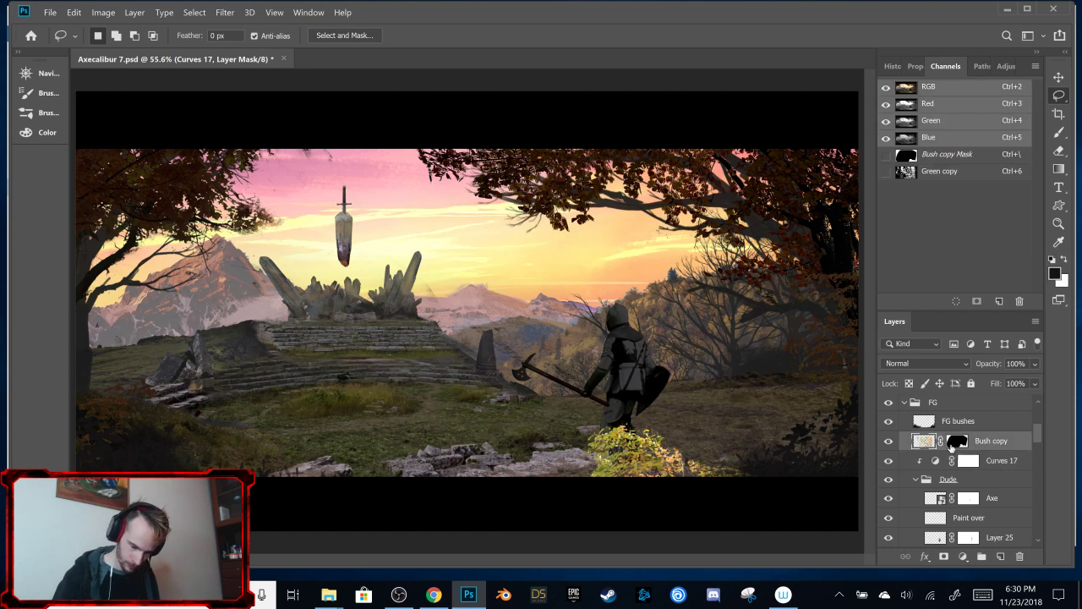
right_click(968, 443)
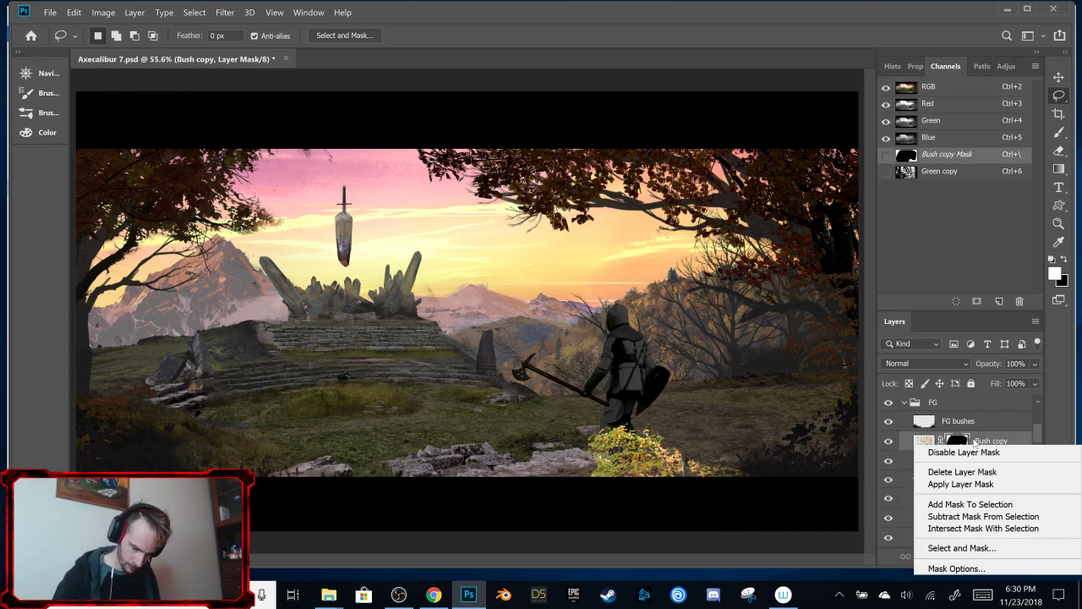
click(961, 484)
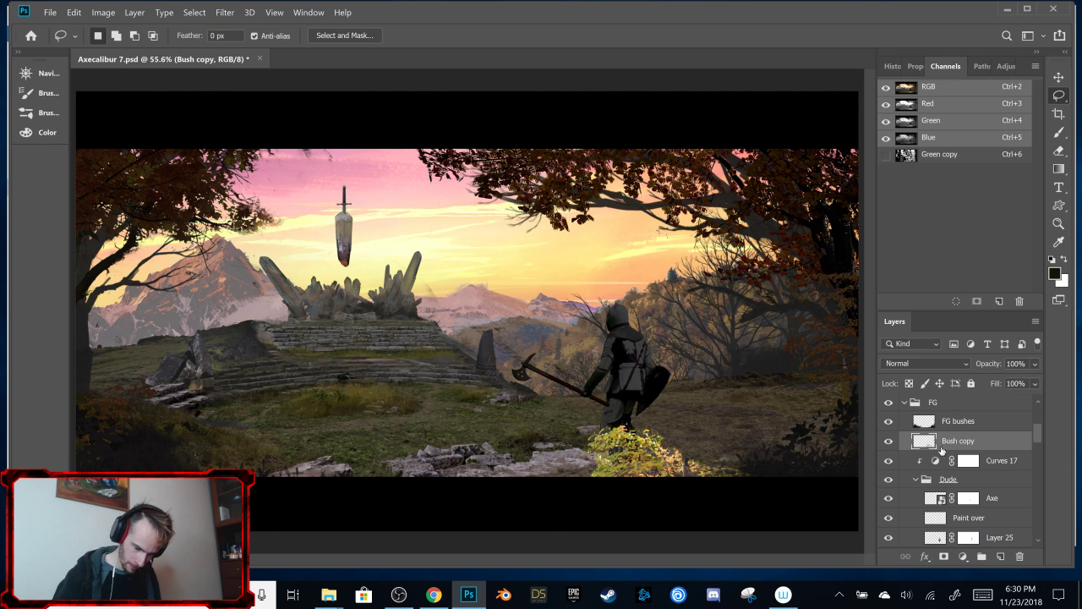
click(1060, 114)
click(1059, 95)
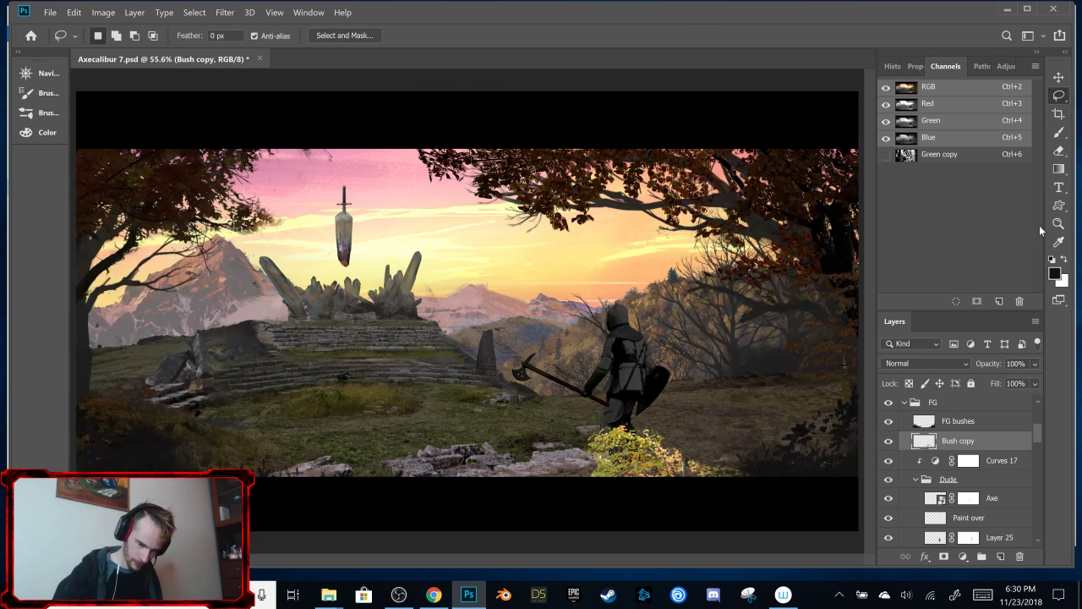
key(v)
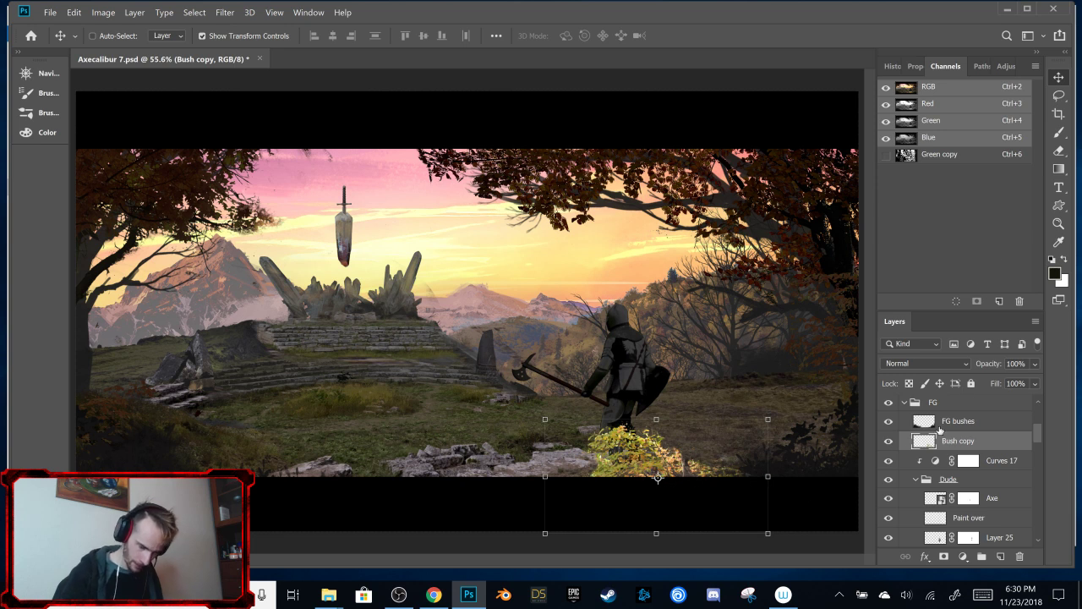
Step: Darken Bush copy with a clipped Curves adjustment, then nudge it to X 9.88 in, Y 6.95 in
click(995, 69)
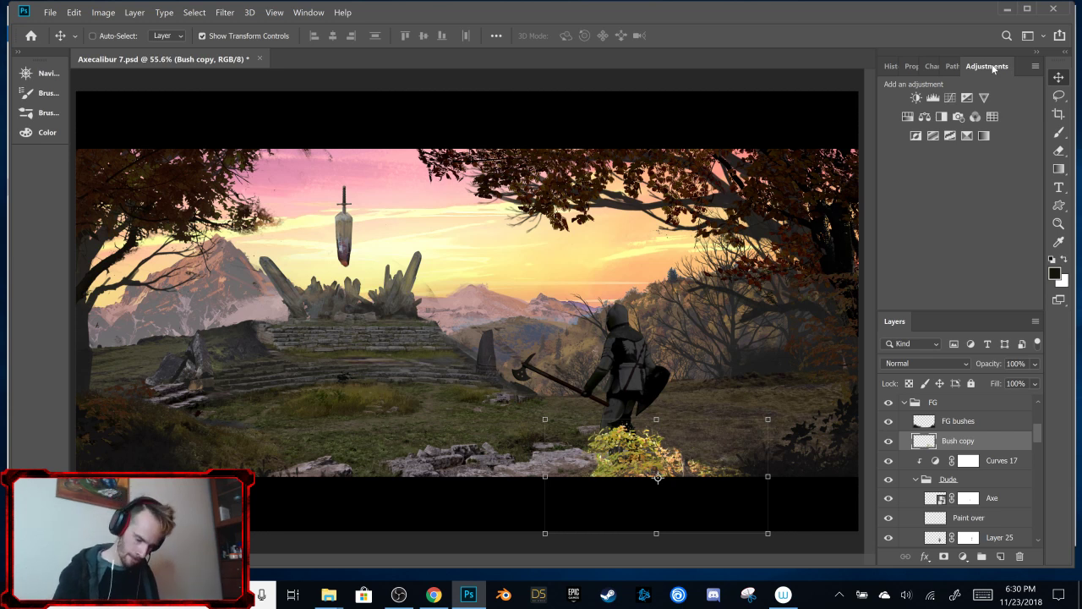
click(951, 99)
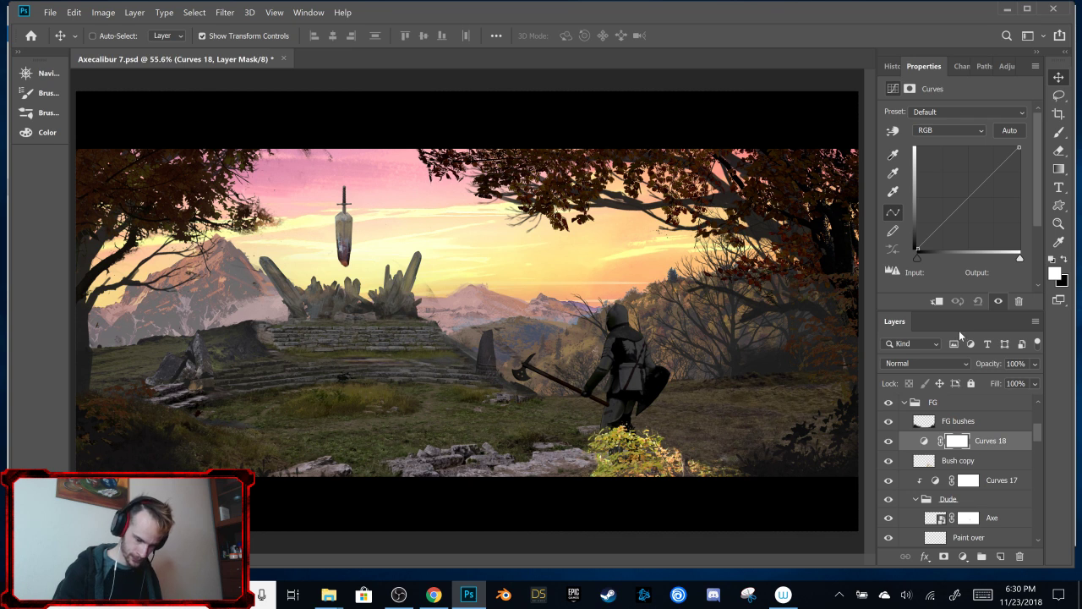
click(937, 301)
drag(1020, 149, 1030, 218)
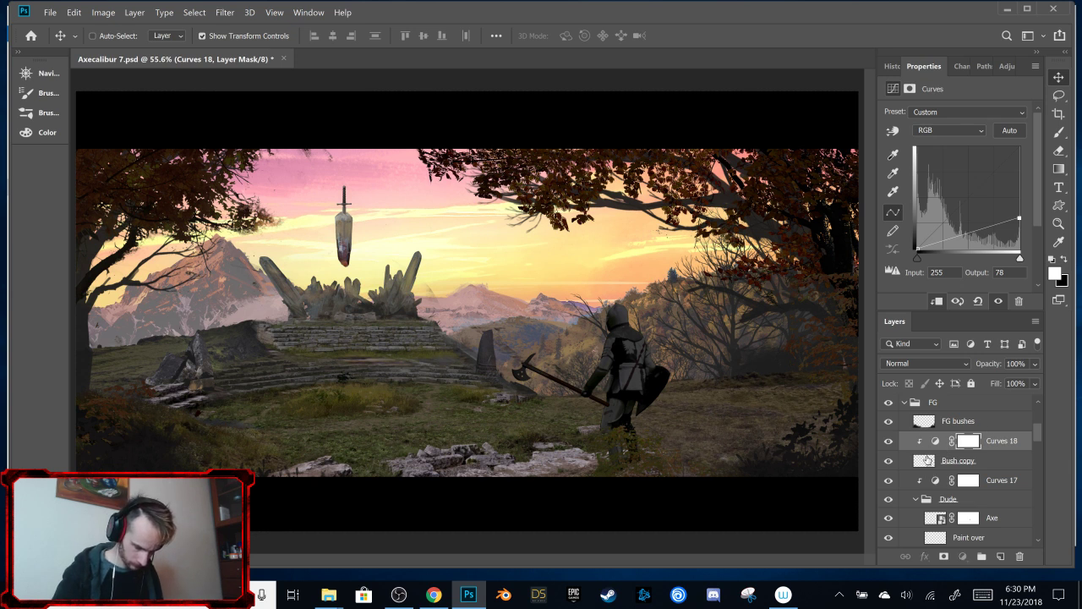
click(928, 459)
drag(707, 496, 765, 460)
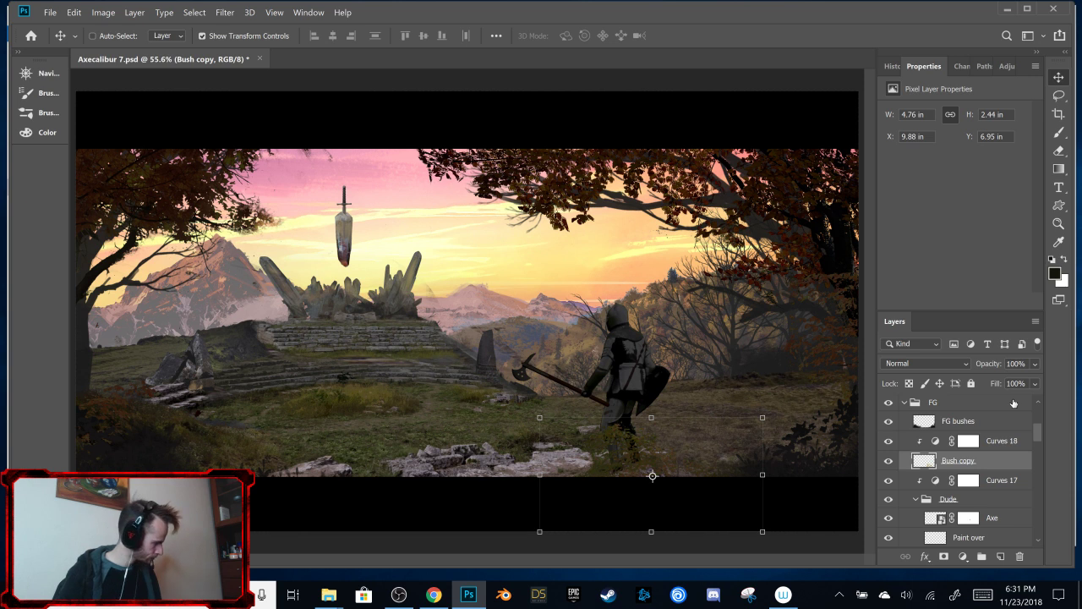
Step: Save the composition as Axecalibur 7 temp.psd, confirming the Photoshop format options
key(ctrl+s)
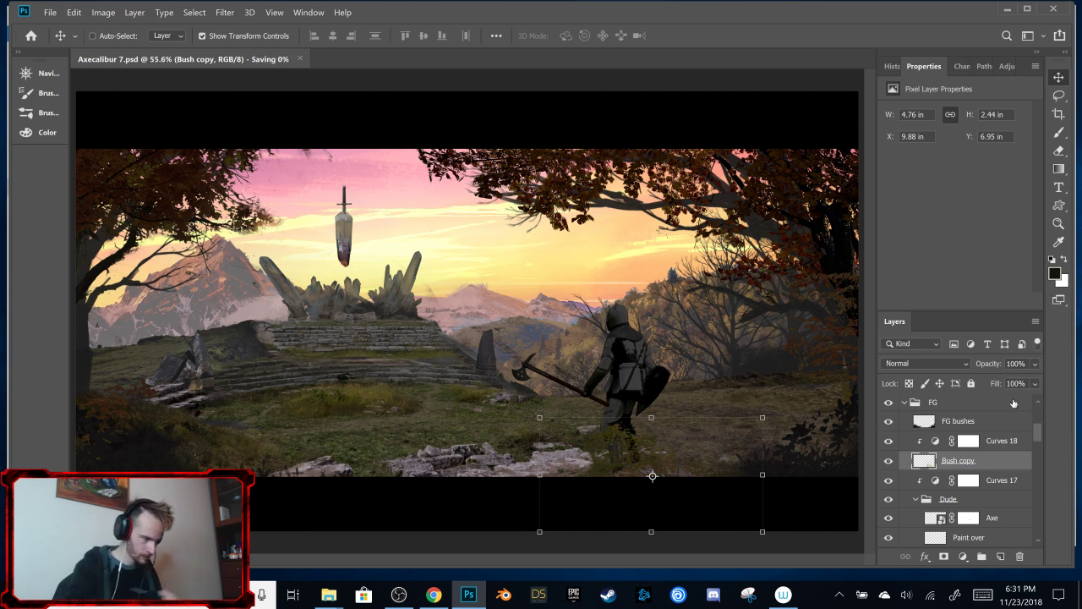
click(50, 12)
click(106, 159)
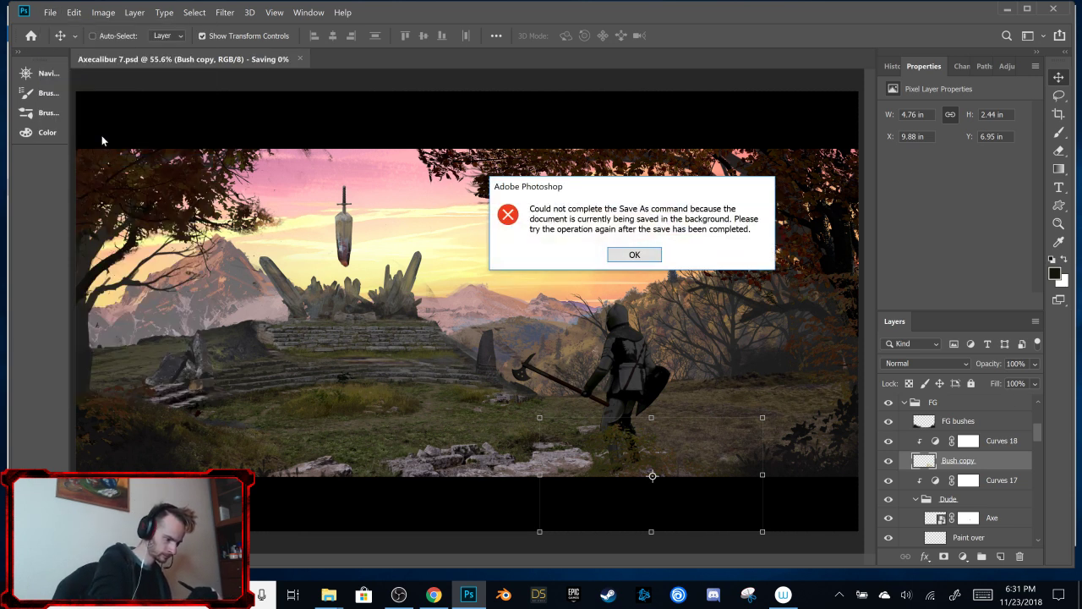
click(635, 256)
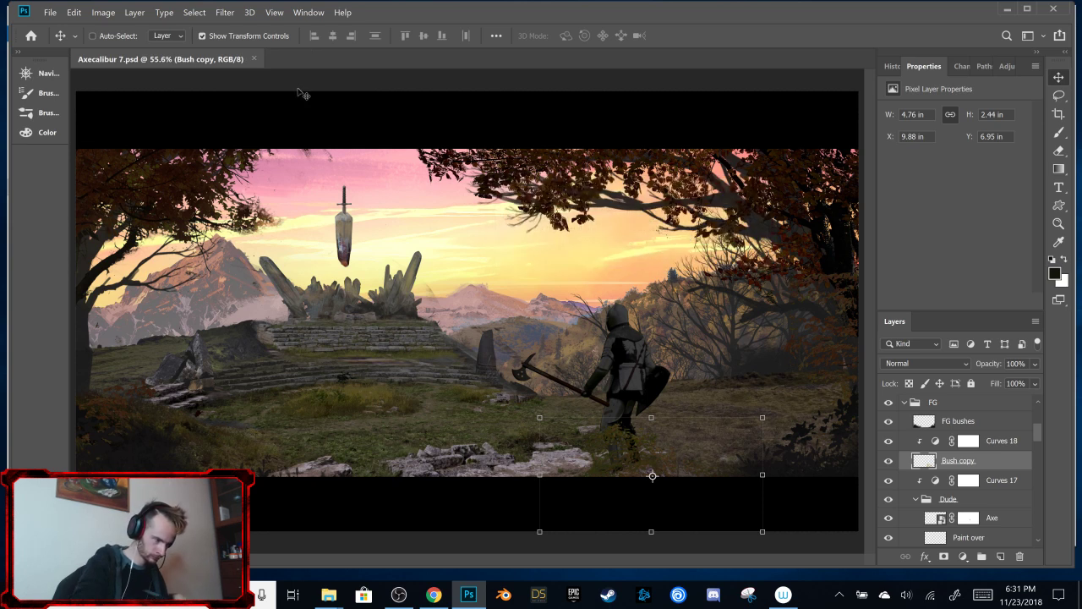
click(50, 12)
click(106, 160)
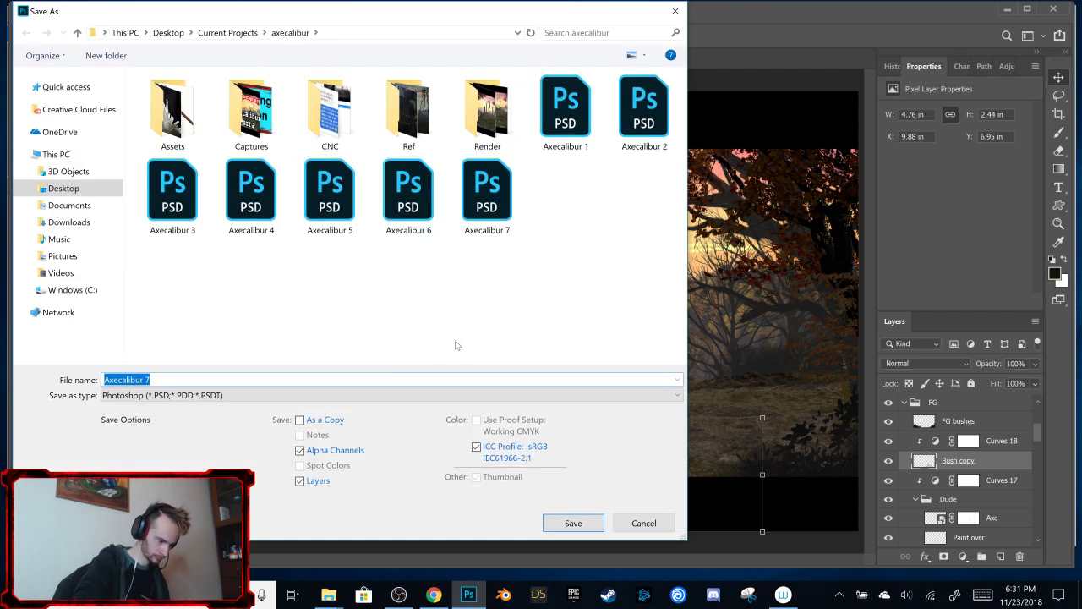
key(End)
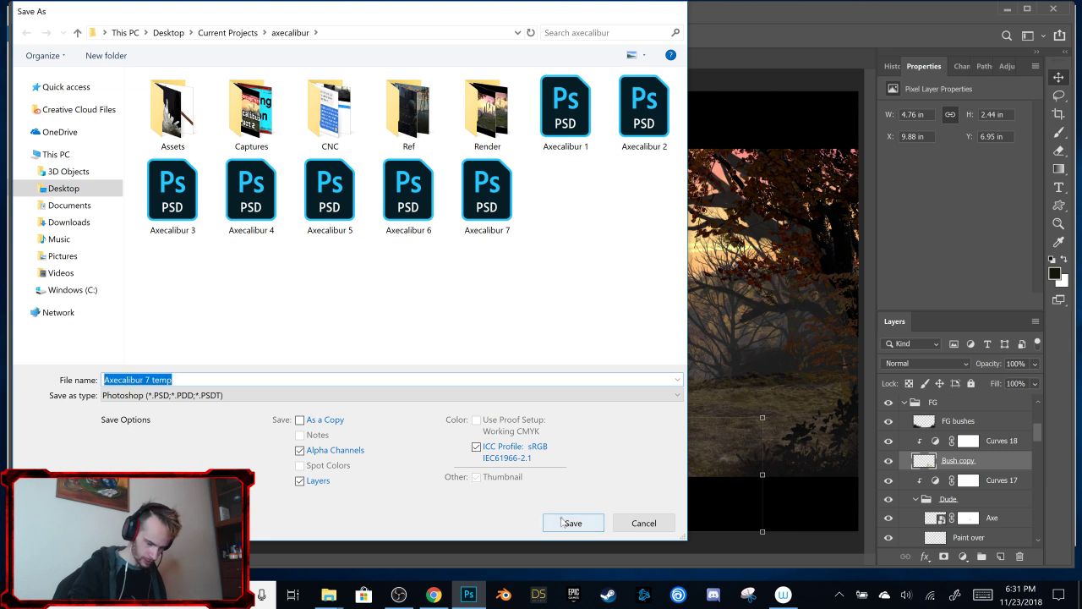
click(558, 519)
click(695, 161)
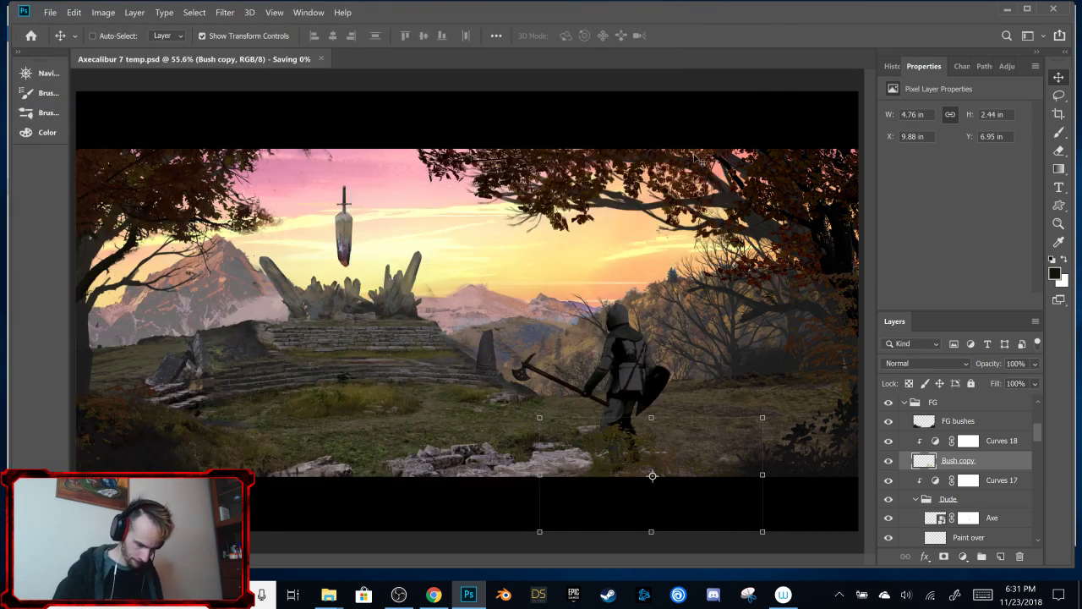
click(906, 403)
click(904, 402)
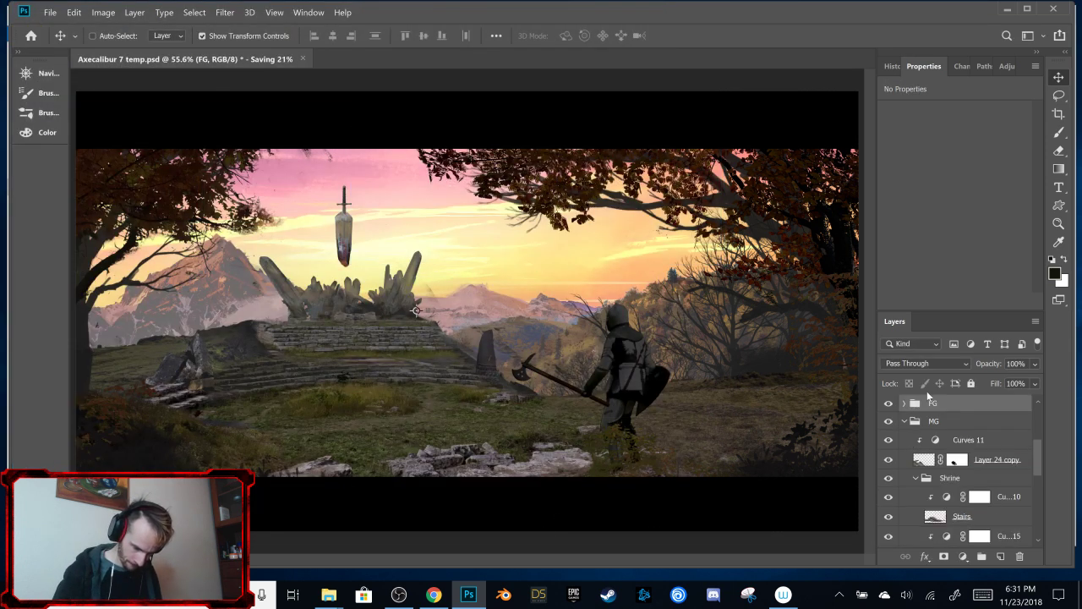
click(904, 421)
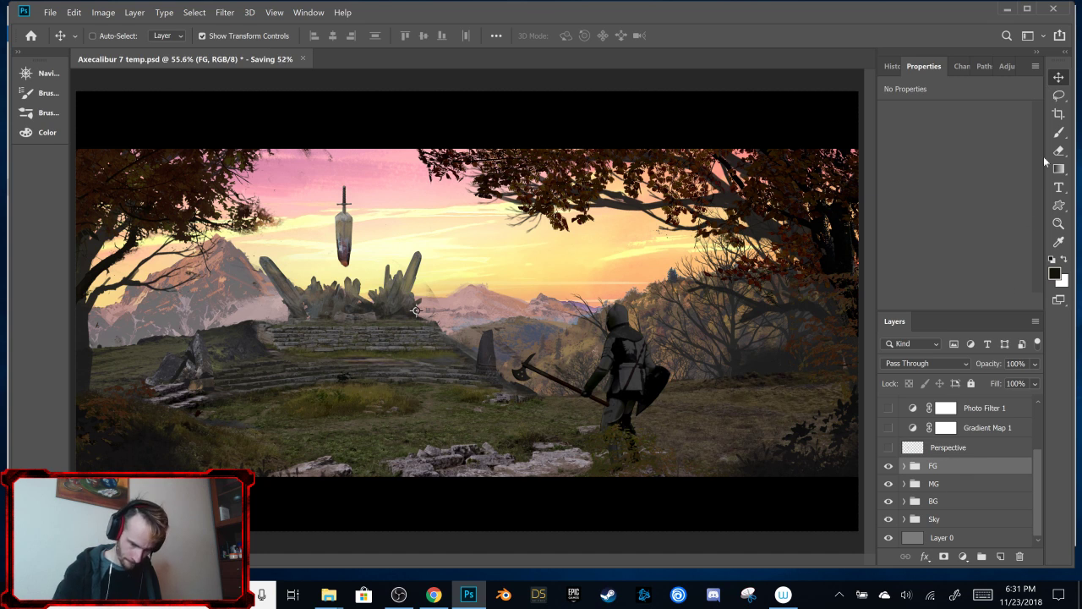
scroll(448, 311, down, 5)
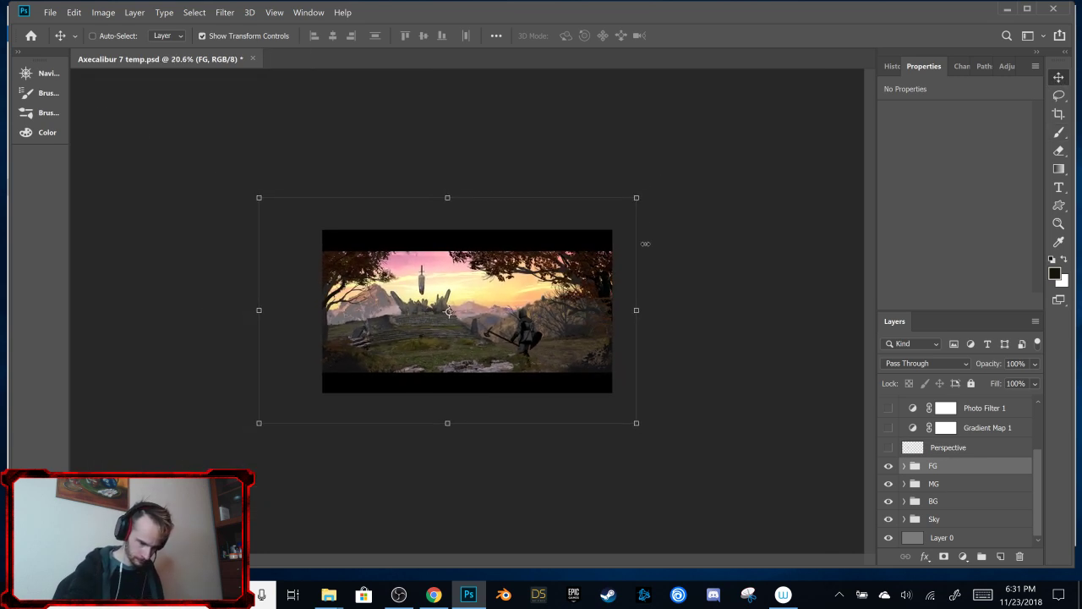
drag(636, 197, 876, 100)
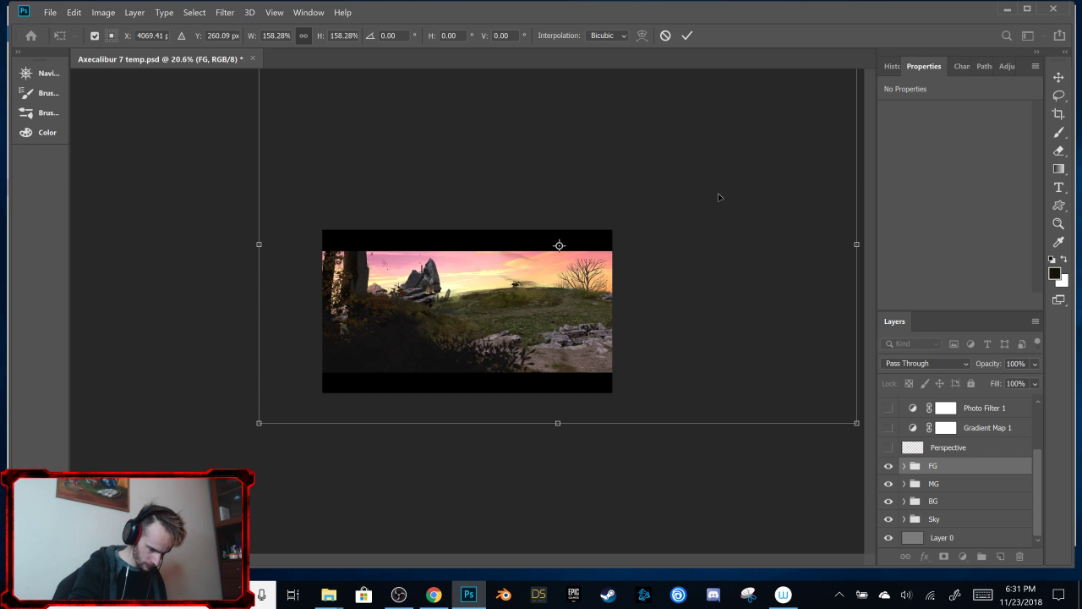
drag(720, 198, 651, 217)
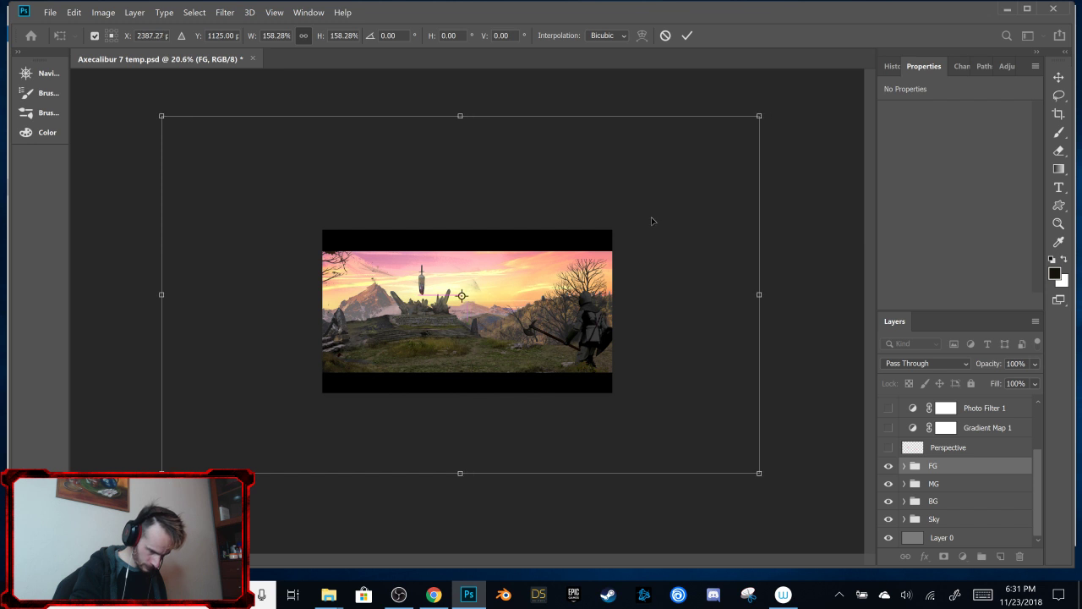
click(666, 36)
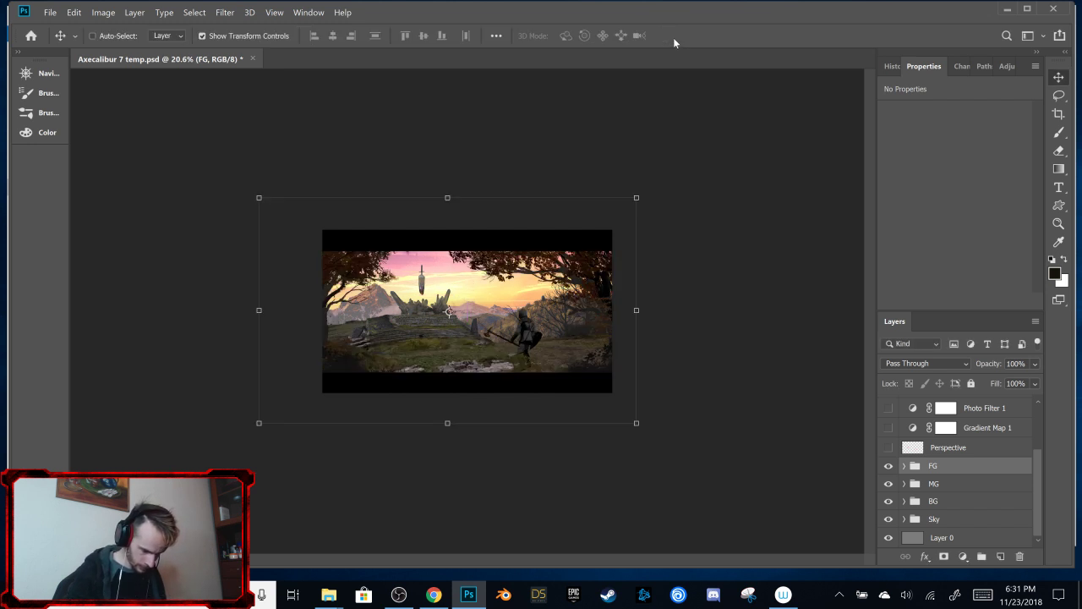
click(903, 465)
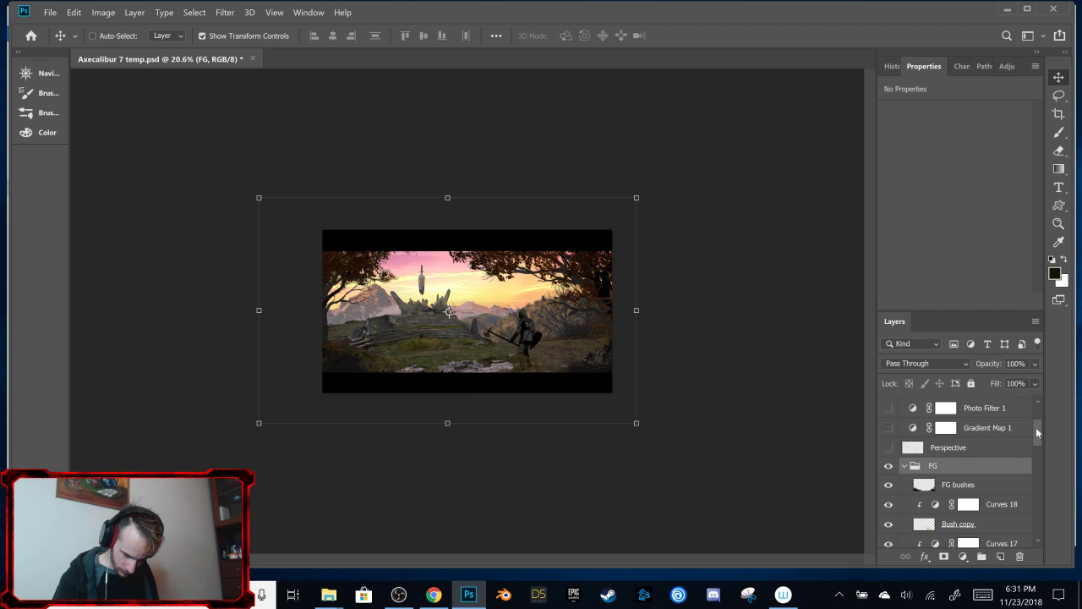
Step: Delete the hidden, unused Dude layer
drag(1037, 432, 1036, 446)
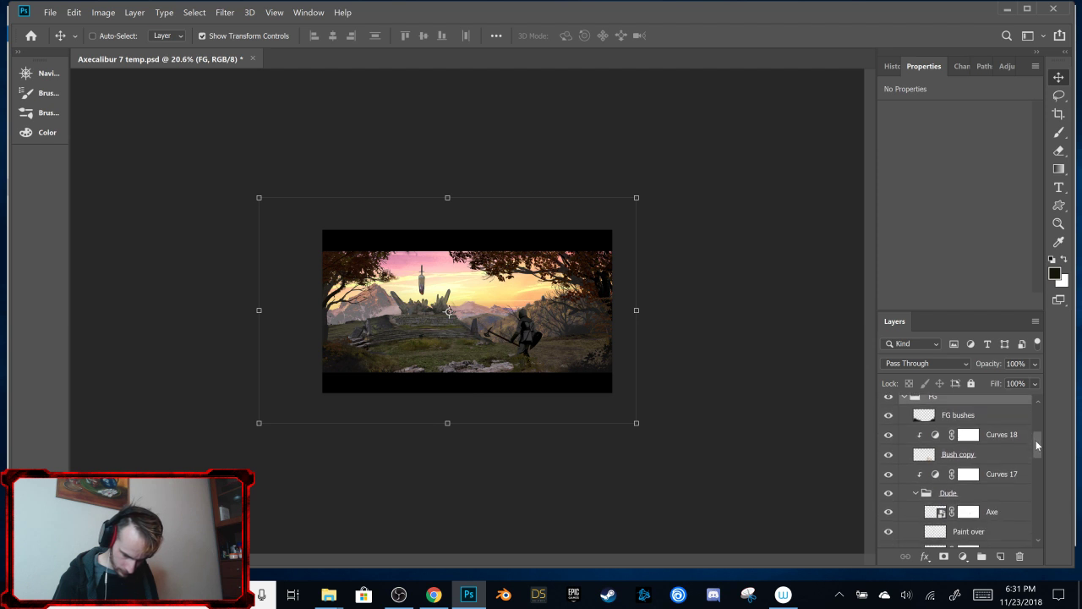
click(979, 415)
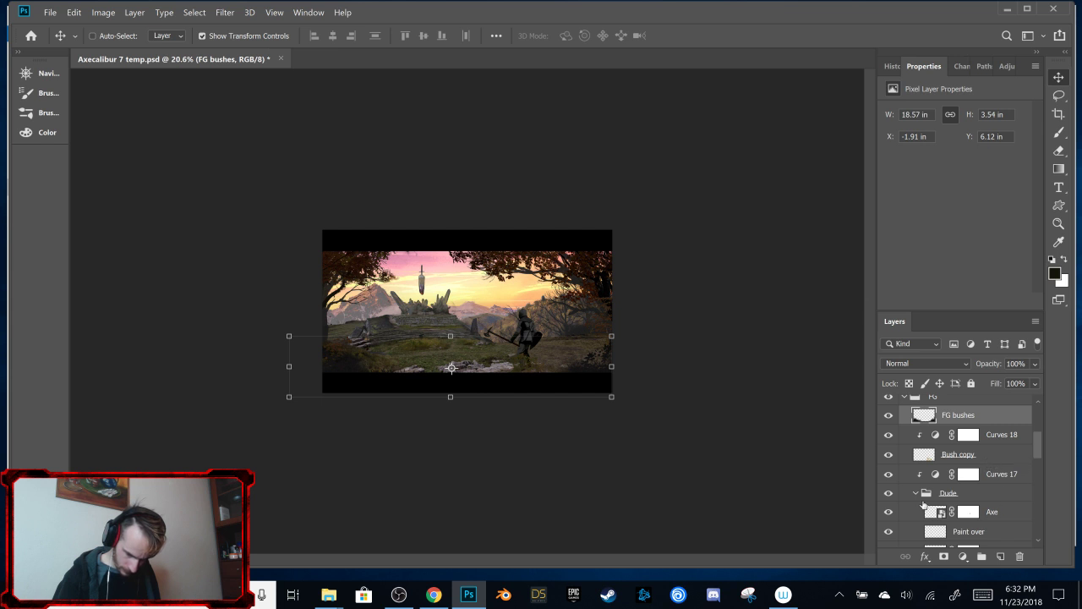
click(916, 493)
click(951, 512)
scroll(951, 511, down, 3)
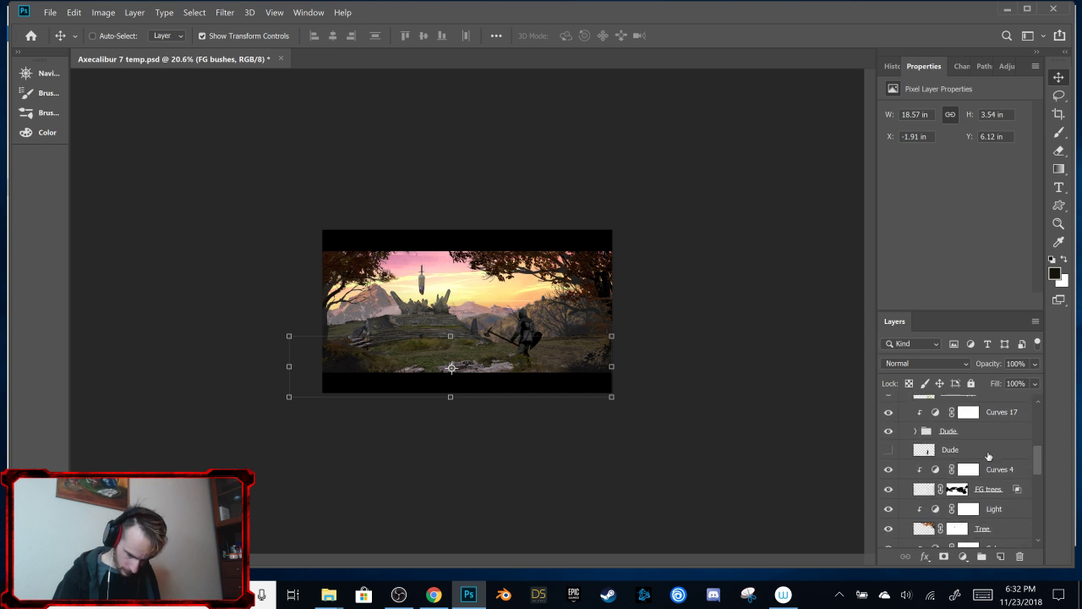
click(1020, 556)
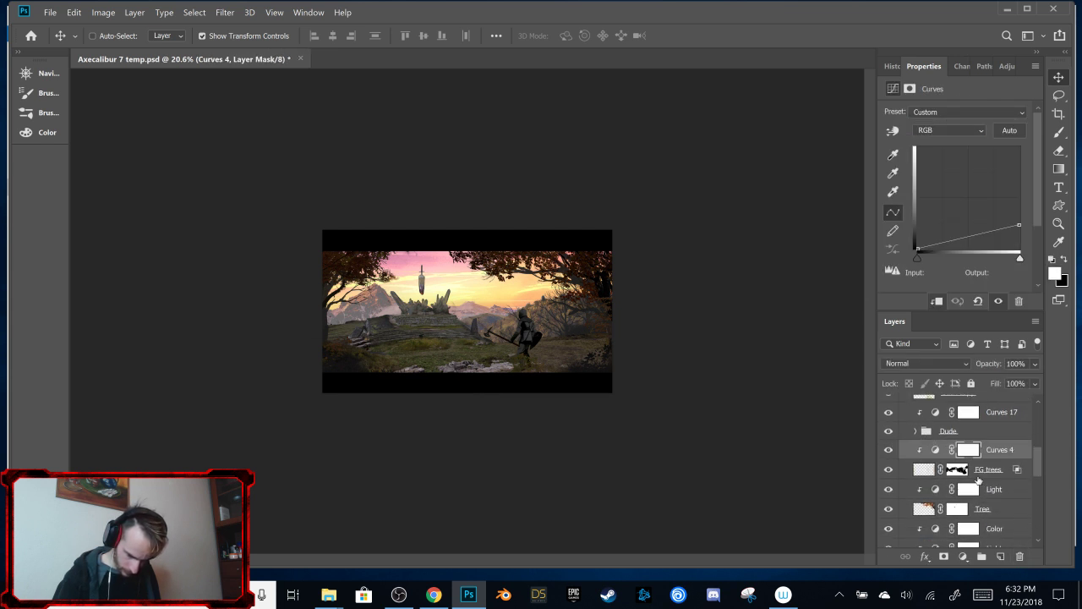
scroll(1037, 469, up, 4)
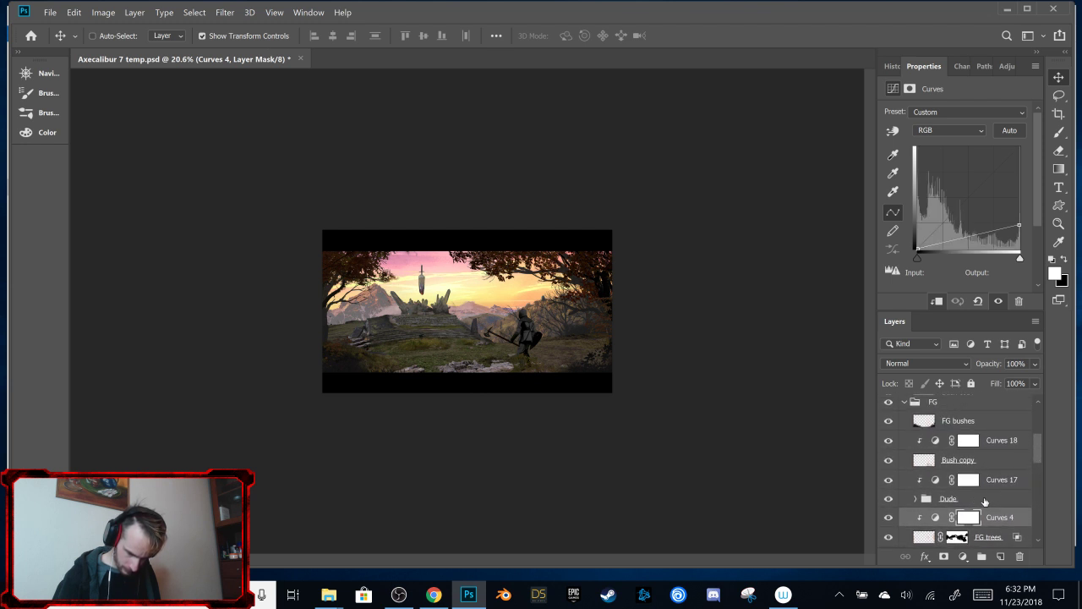
scroll(1036, 443, up, 4)
scroll(1035, 432, down, 5)
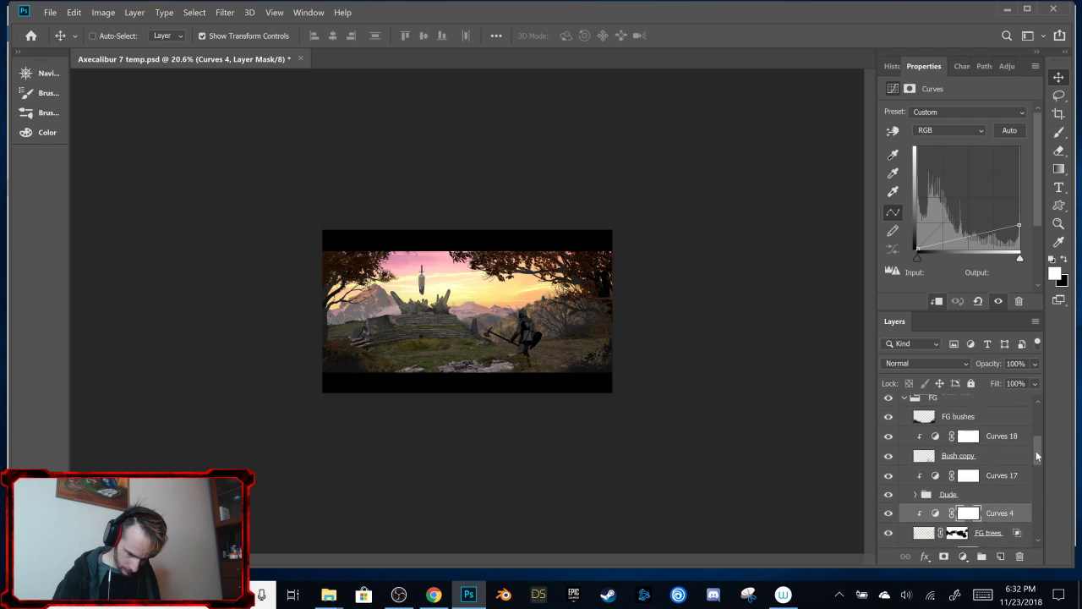
Step: Try scaling and moving the whole FG group, then cancel that transform
click(993, 407)
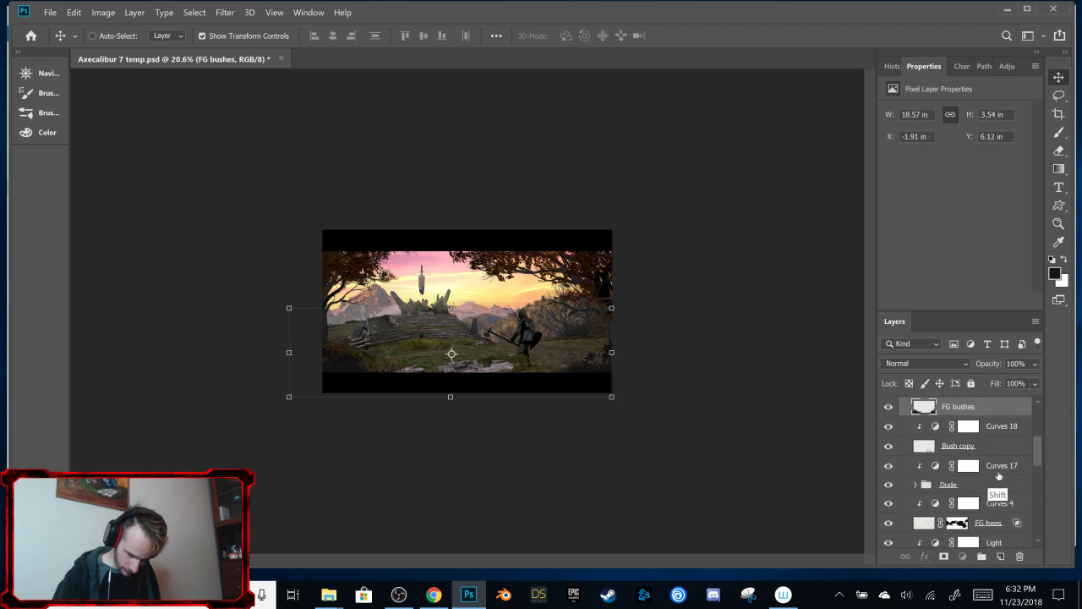
shift+click(980, 504)
mouse_move(1037, 448)
mouse_down()
mouse_move(1037, 462)
mouse_move(1033, 434)
mouse_up()
click(981, 455)
scroll(1035, 442, down, 4)
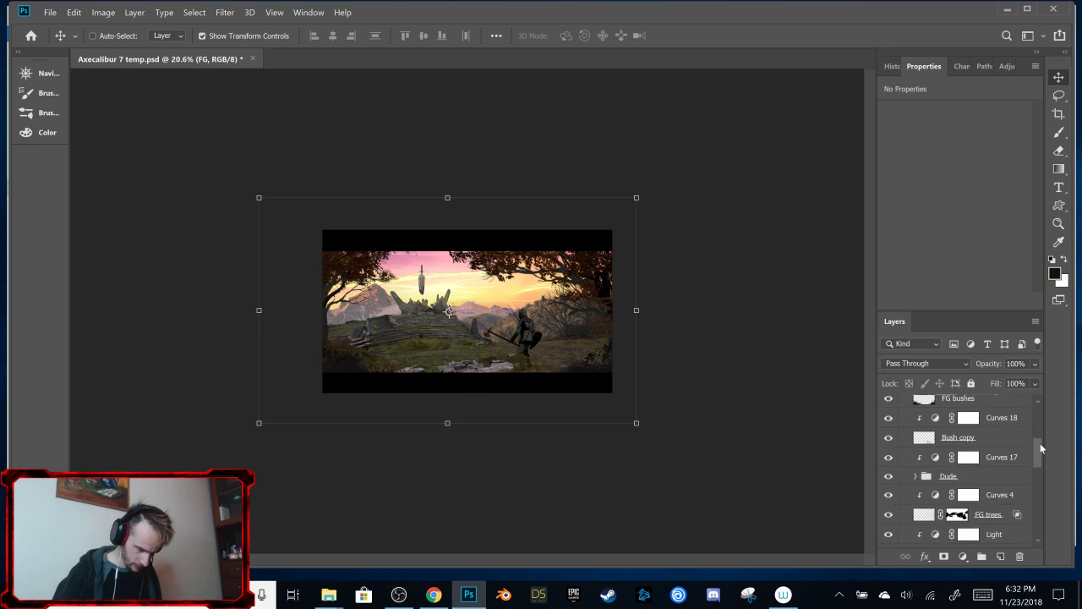
drag(636, 198, 700, 160)
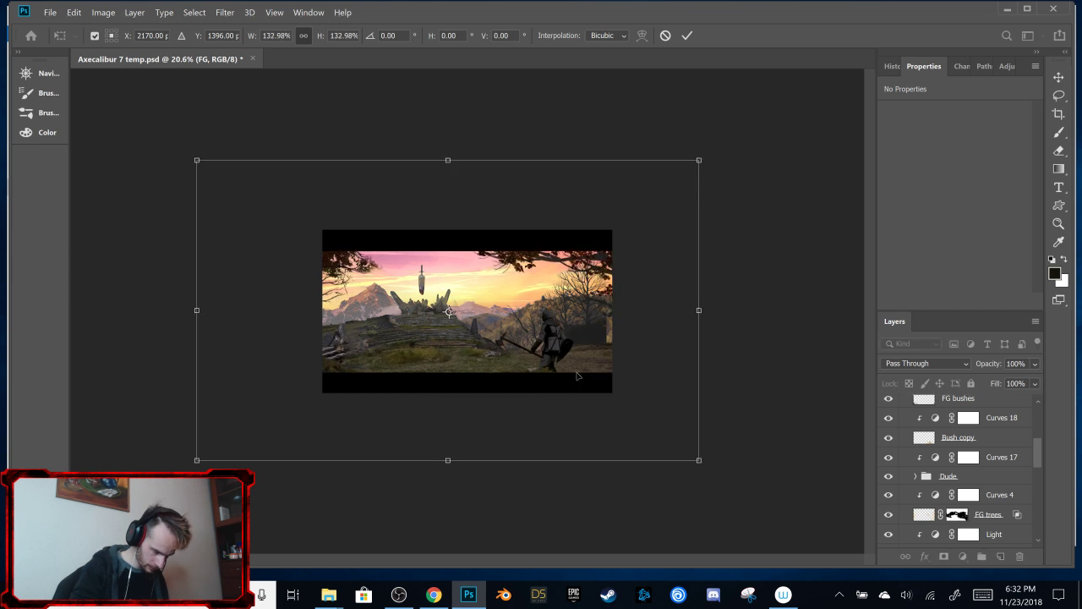
drag(574, 384, 581, 378)
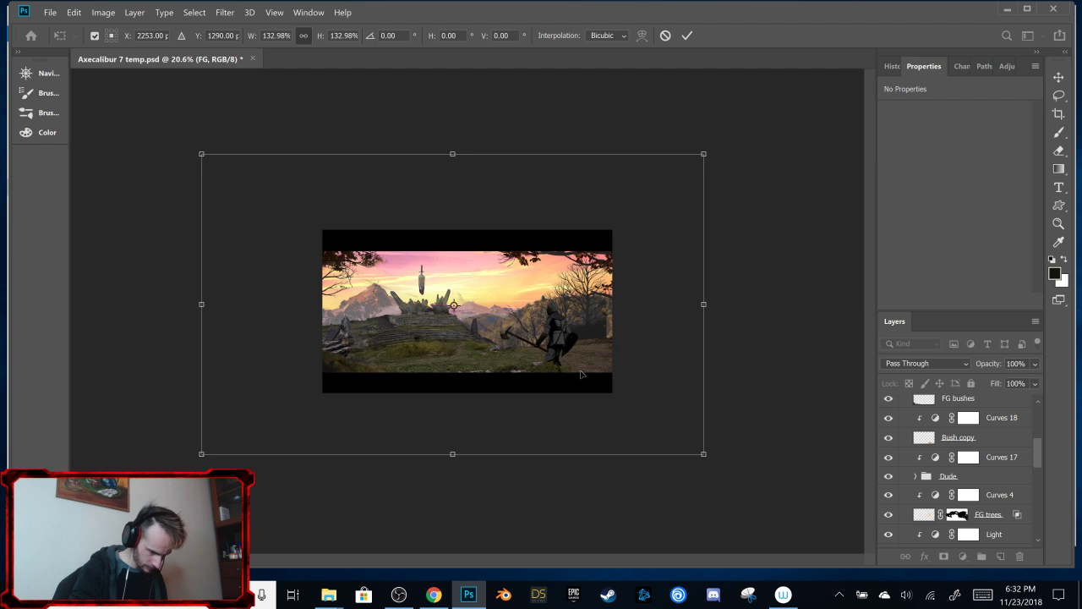
click(662, 36)
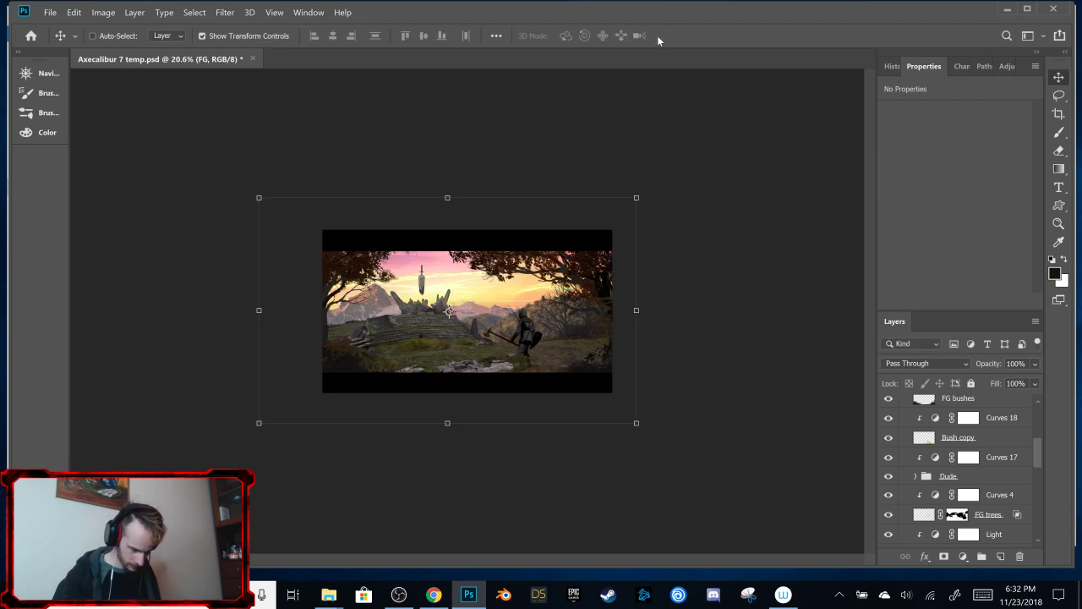
Step: Select the foreground layers: bushes, Bush copy, Dude group, FG ground and their adjustments
mouse_move(1035, 454)
mouse_down()
mouse_move(1034, 499)
mouse_move(1033, 437)
mouse_move(1032, 447)
mouse_up()
click(965, 419)
shift+click(996, 458)
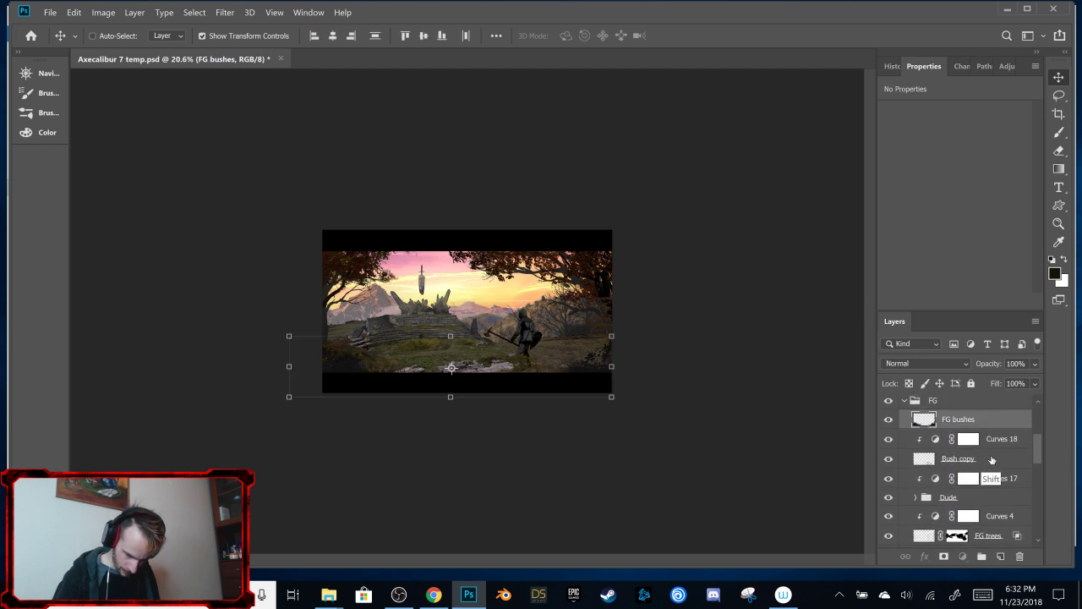
shift+click(988, 503)
scroll(1038, 459, down, 2)
scroll(1038, 459, down, 1)
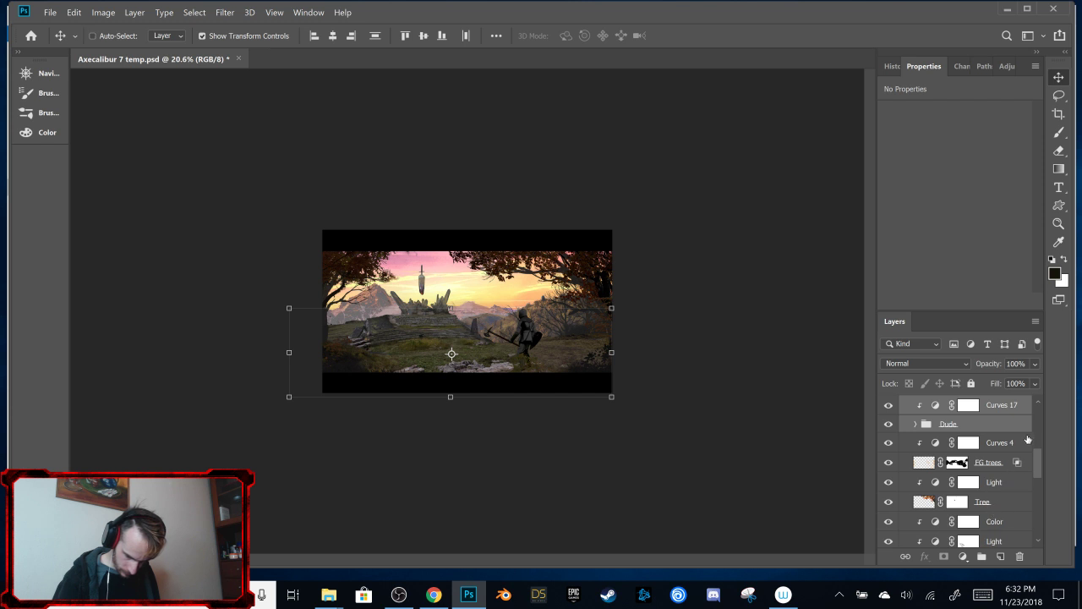
scroll(1037, 476, down, 3)
ctrl+click(1022, 495)
ctrl+click(1021, 475)
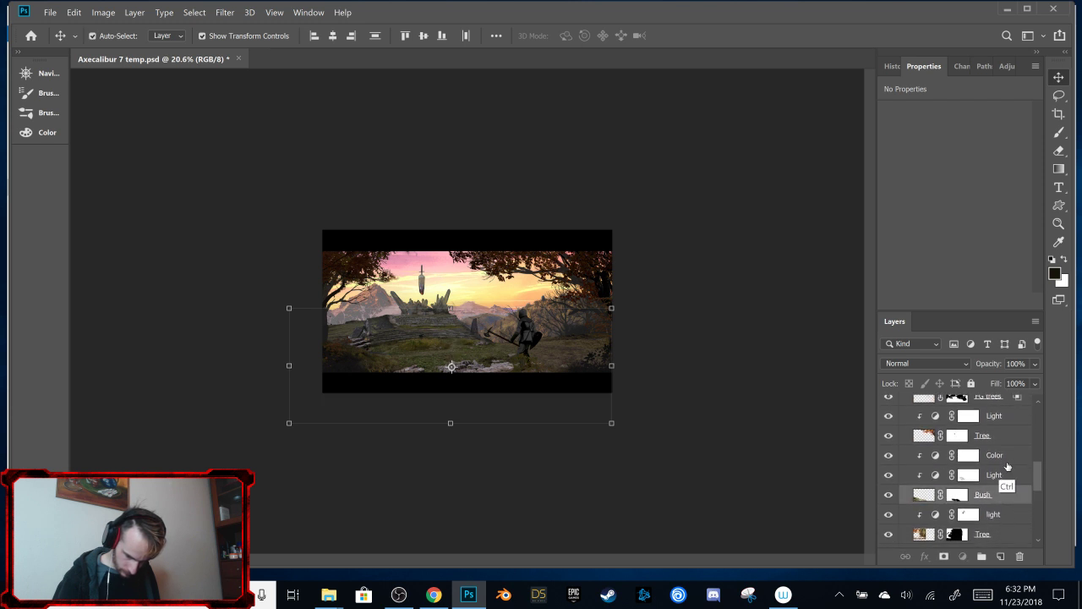
ctrl+click(1021, 455)
drag(1039, 470, 1039, 505)
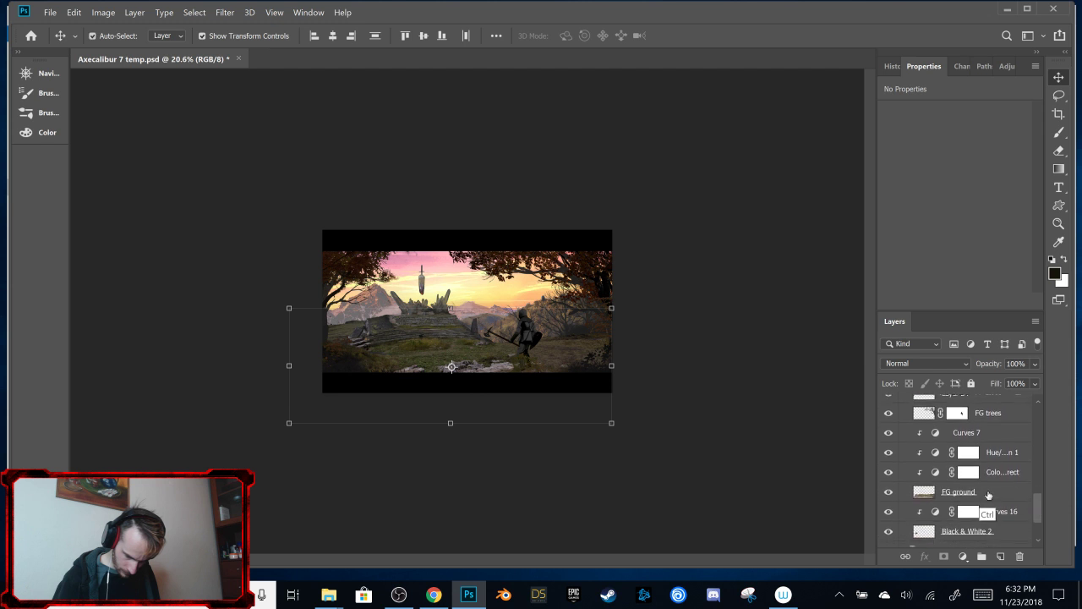
ctrl+click(997, 478)
ctrl+click(997, 493)
ctrl+click(998, 472)
ctrl+click(996, 452)
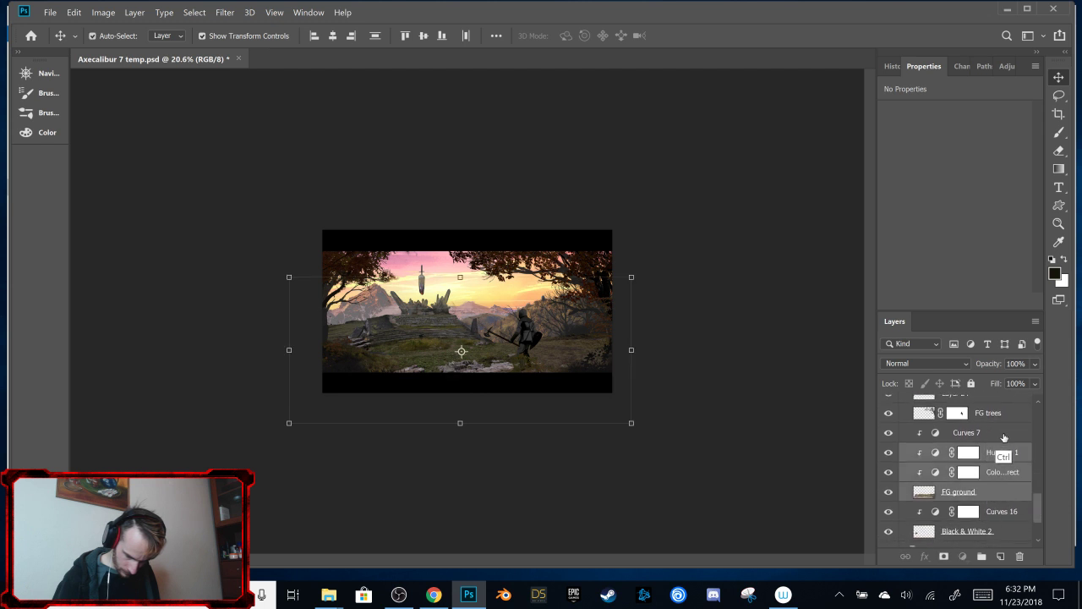
ctrl+click(996, 433)
mouse_move(1037, 499)
mouse_down()
mouse_move(1038, 519)
mouse_move(1033, 490)
mouse_up()
Step: Scale the selected foreground to 123.95%, shift it down and left, and commit
key(ctrl+t)
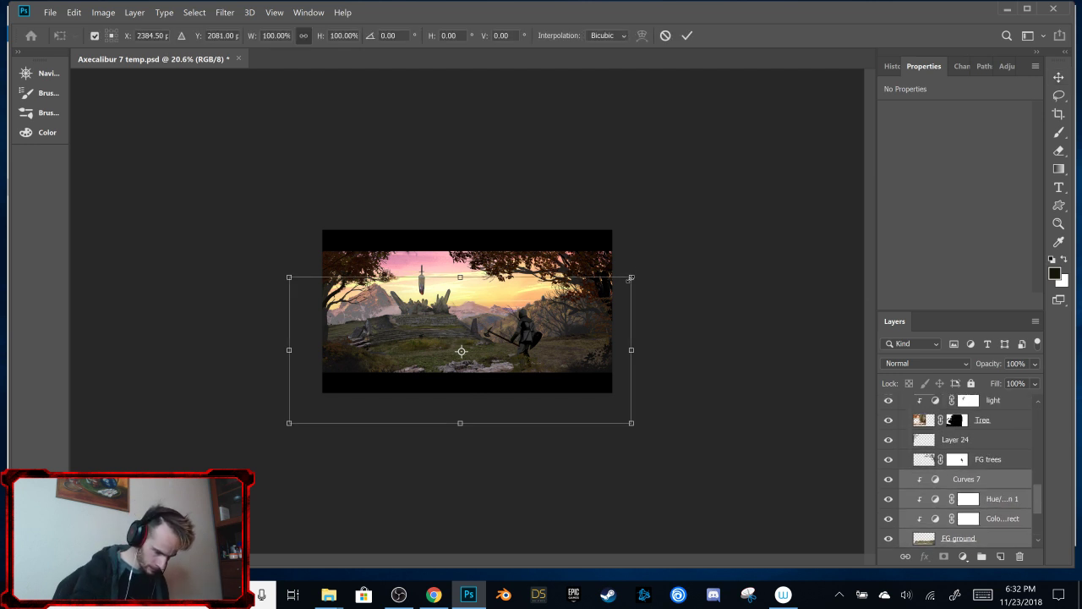
drag(630, 277, 716, 235)
drag(647, 313, 634, 333)
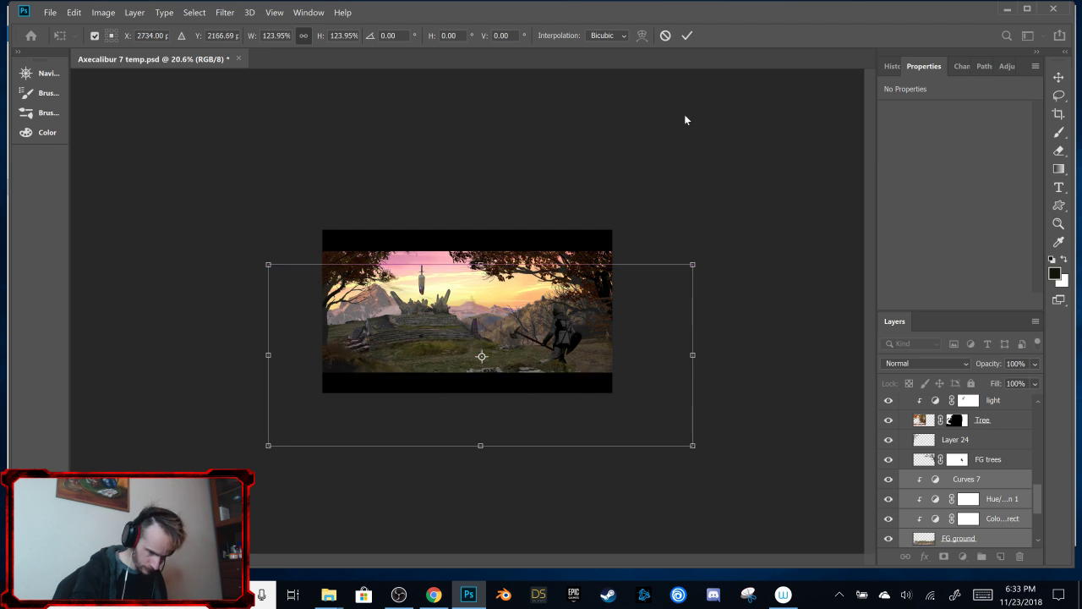
click(688, 35)
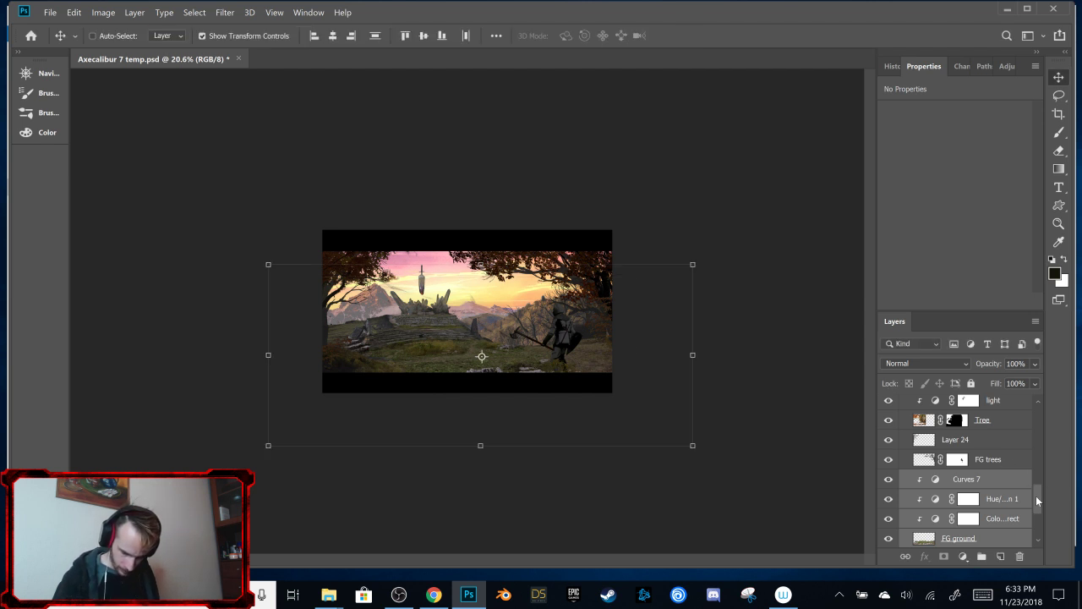
drag(1036, 496, 1036, 442)
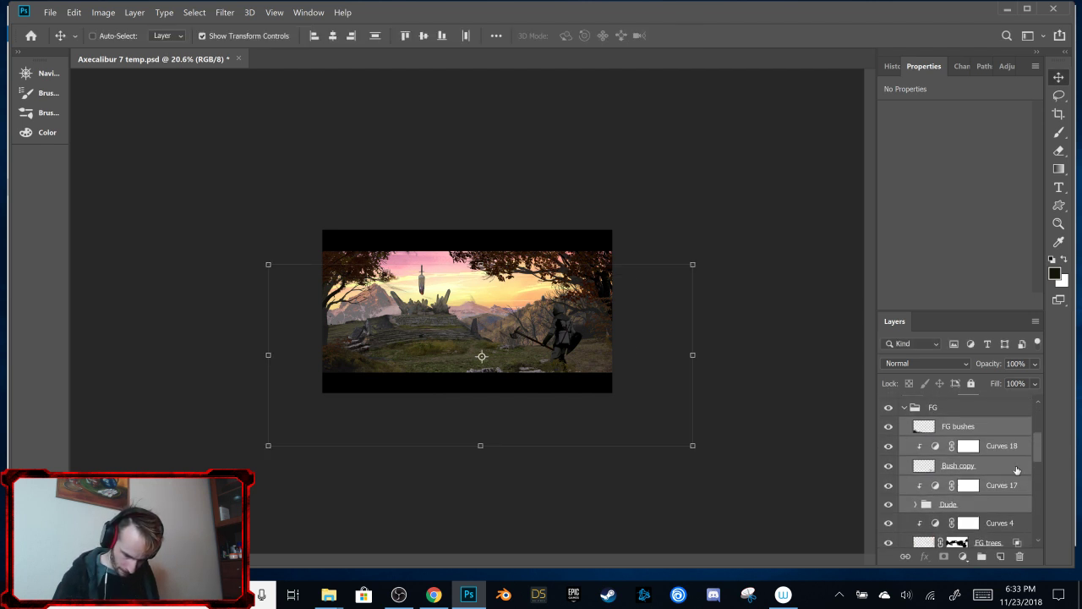
Step: Move the knight's Dude group and the Bush copy bush to the left
click(964, 505)
drag(709, 322, 681, 306)
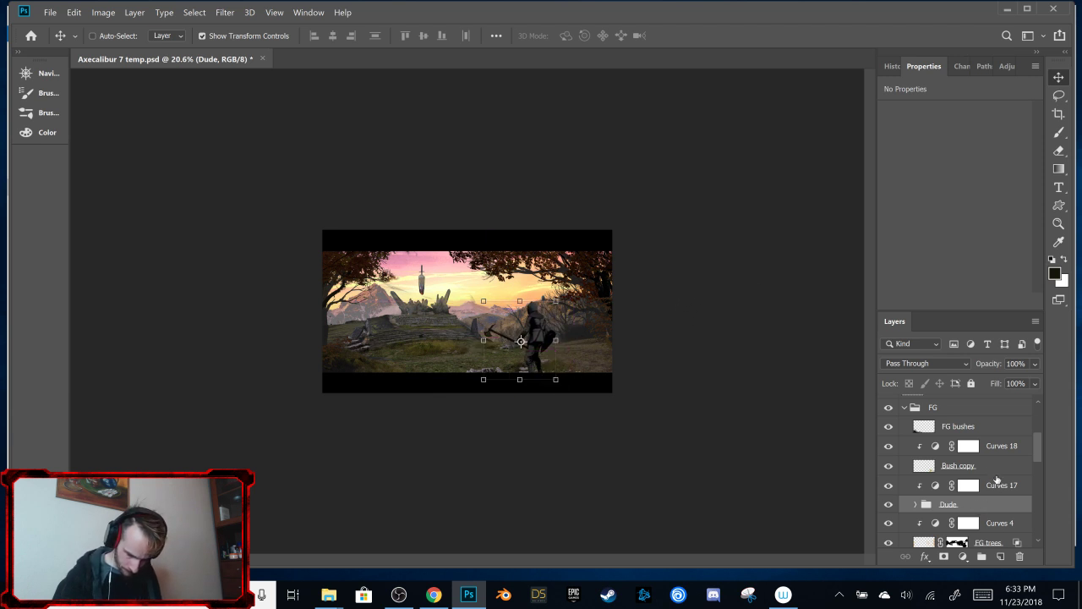
click(979, 467)
drag(743, 347, 715, 353)
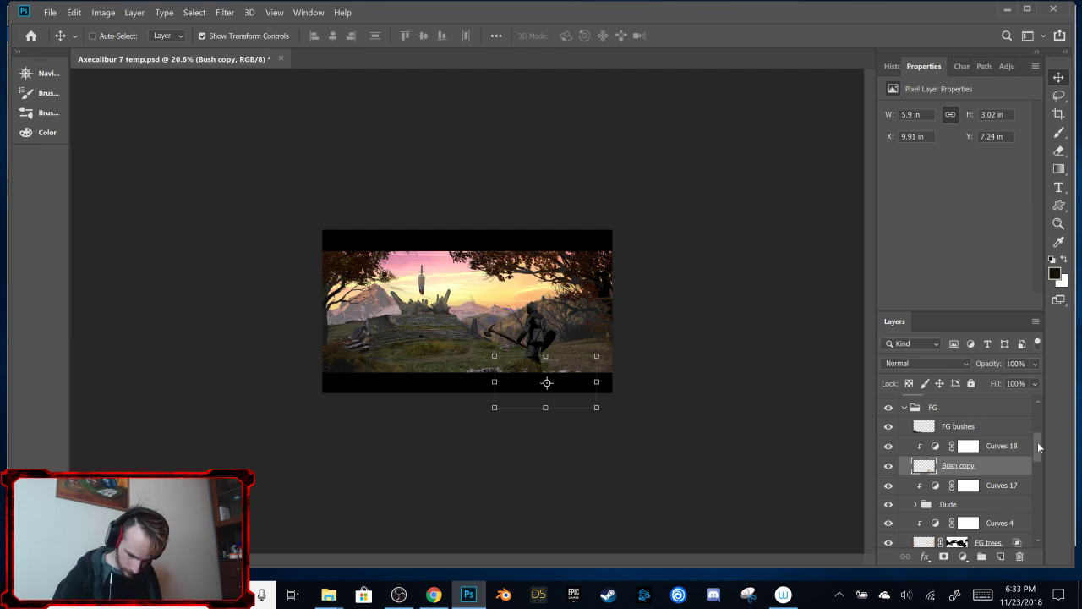
drag(1038, 442, 1038, 463)
Step: Shrink FG trees to 92.54% and place it at X 0.03 in, Y 2.63 in
click(986, 437)
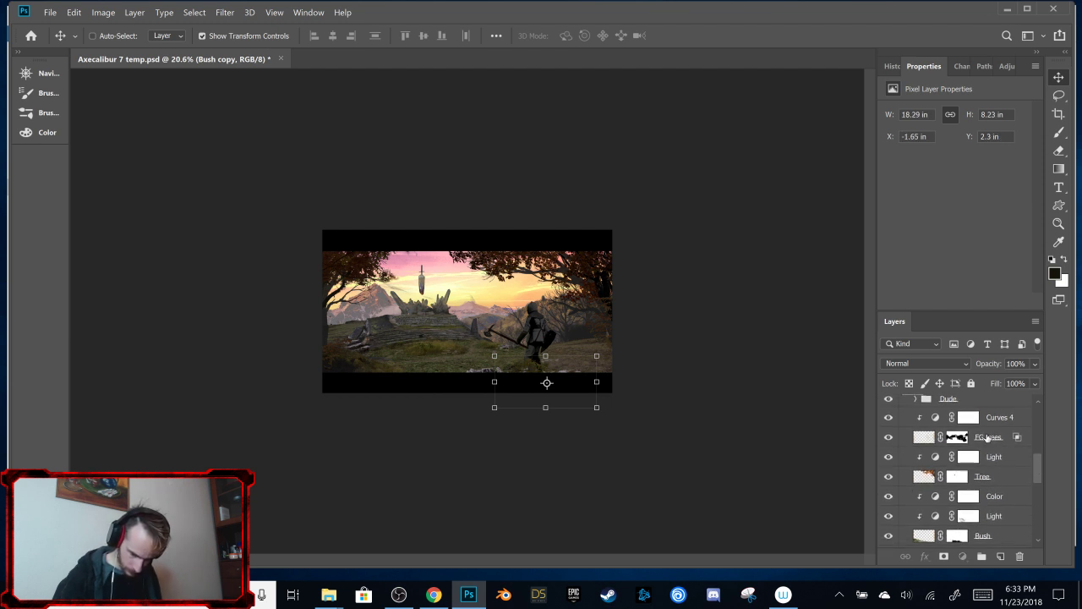
drag(714, 346, 706, 322)
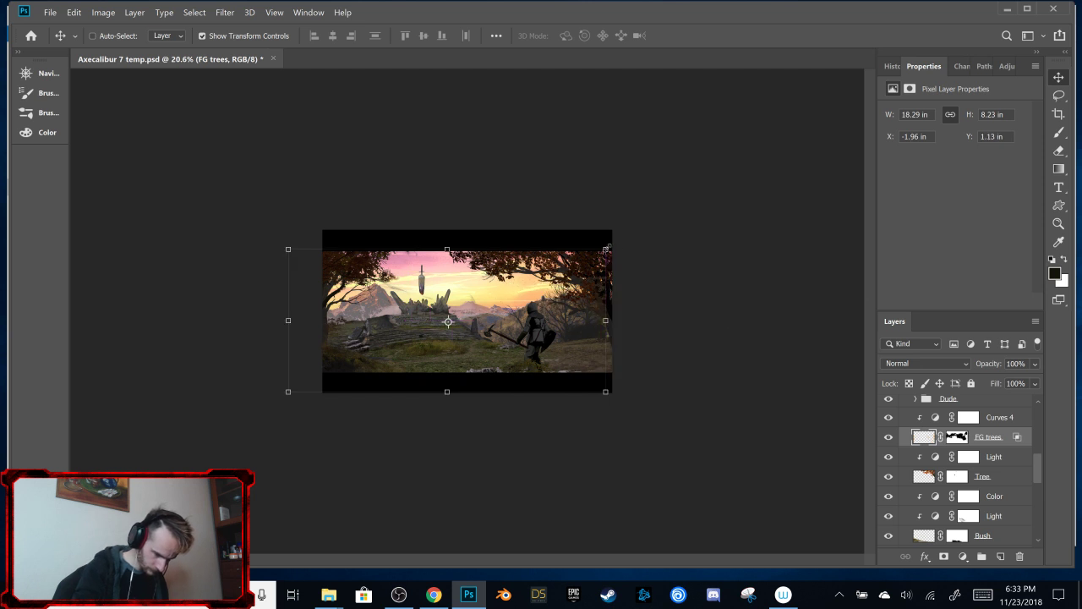
mouse_move(609, 252)
mouse_down()
mouse_move(594, 253)
mouse_move(606, 249)
mouse_up()
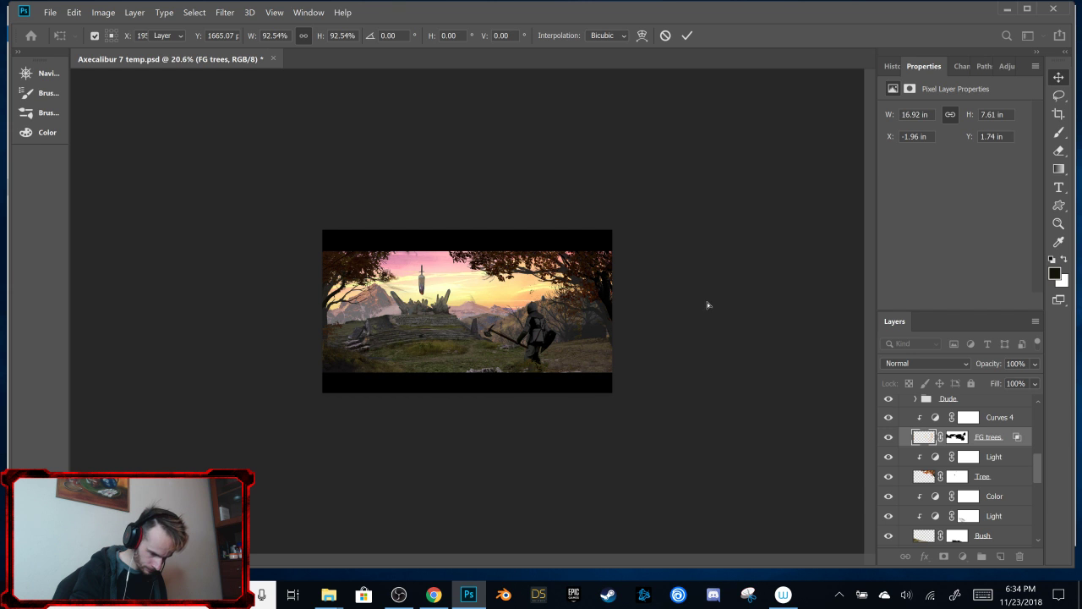
mouse_move(707, 302)
mouse_down()
mouse_move(713, 273)
mouse_move(714, 310)
mouse_up()
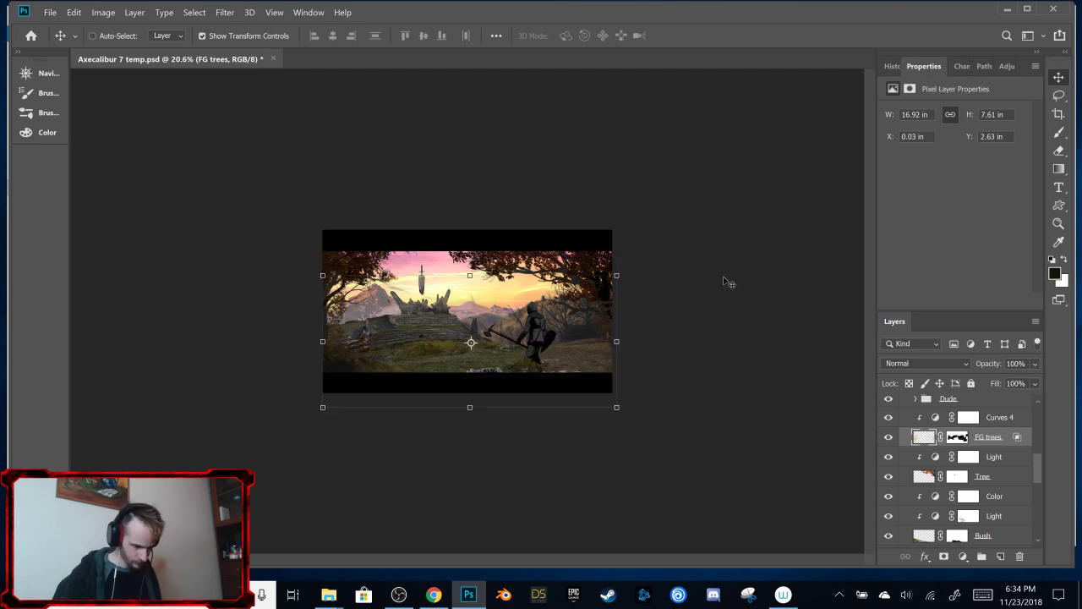
click(997, 478)
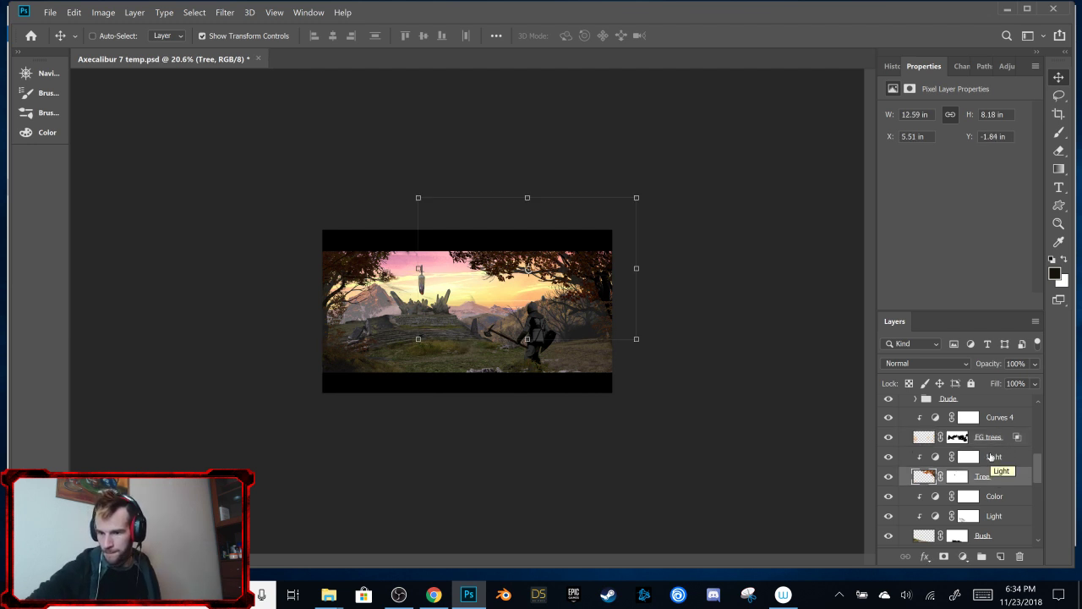
Step: Shift the lower FG trees layer slightly to the right
key(ctrl+0)
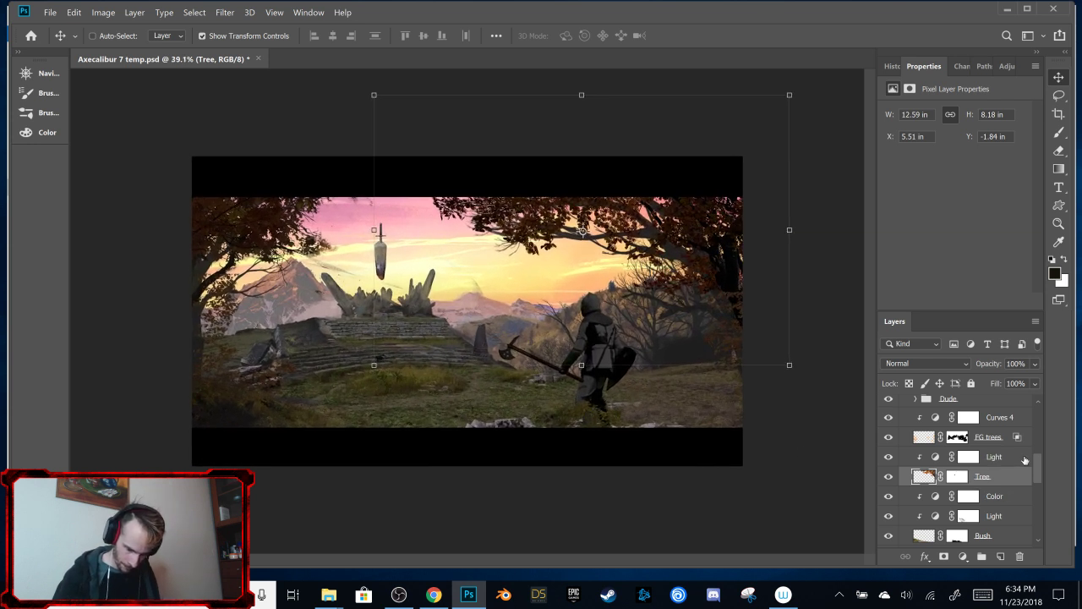
mouse_move(1036, 463)
mouse_down()
mouse_move(1034, 487)
mouse_move(1033, 473)
mouse_up()
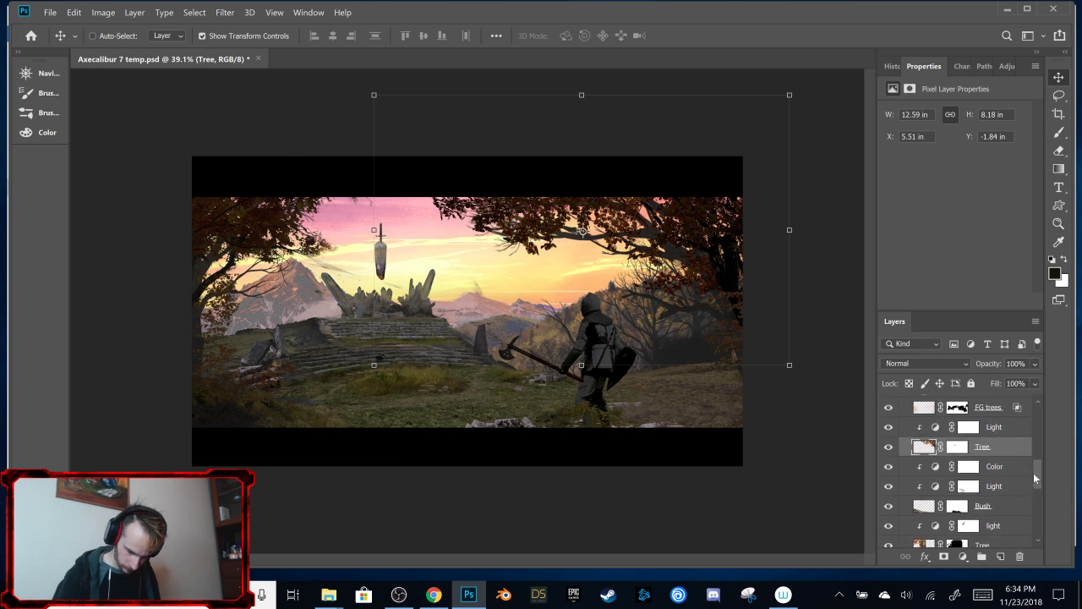
key(ctrl)
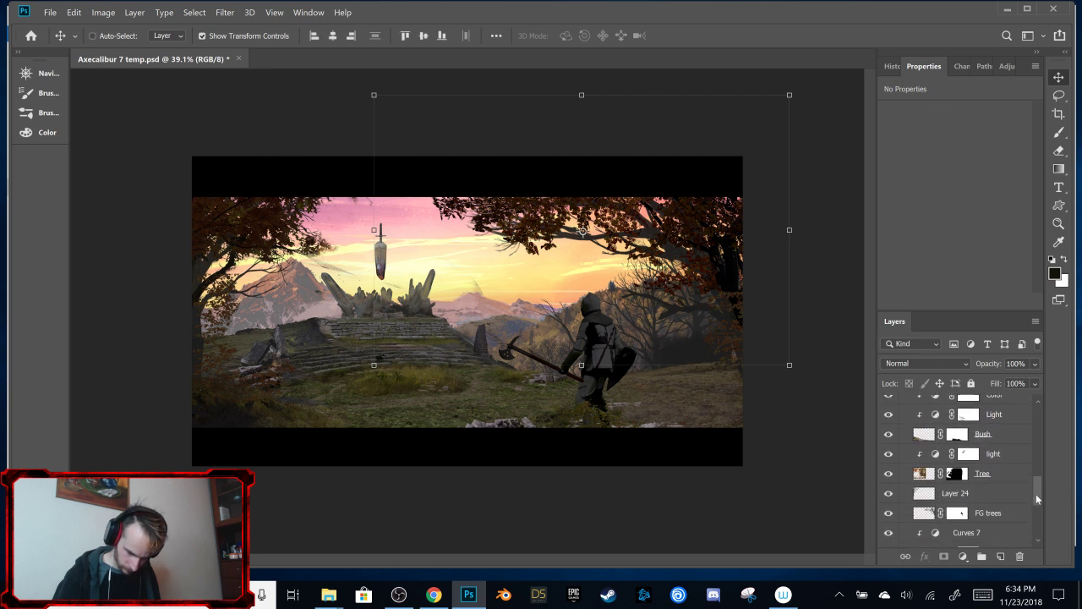
scroll(1036, 494, down, 3)
ctrl+click(732, 334)
drag(823, 355, 856, 363)
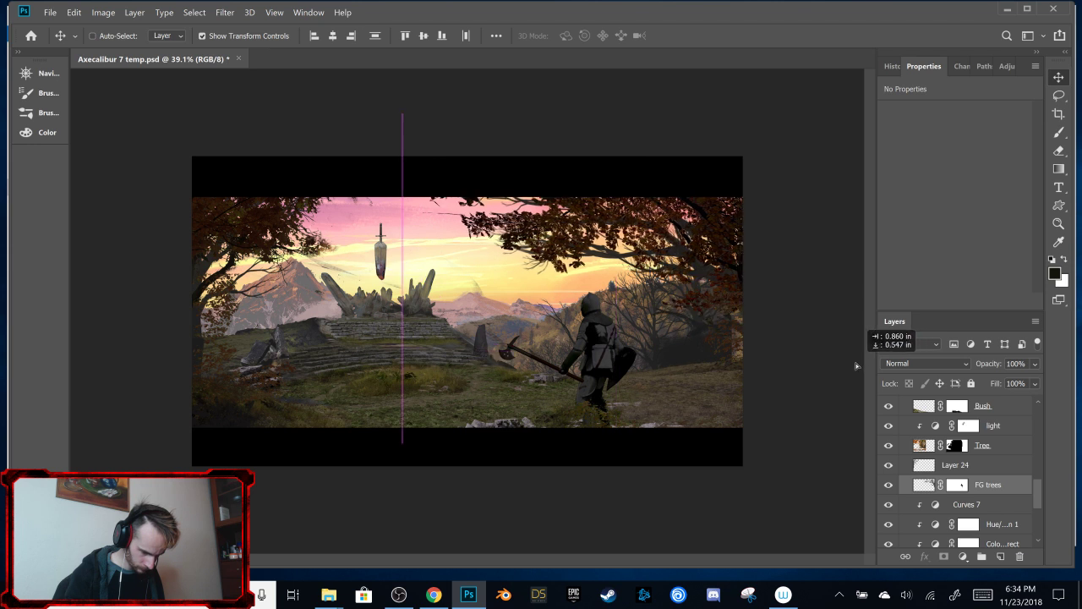
Step: Select Tree, light and Layer 24 together and nudge them slightly left
scroll(1035, 483, down, 2)
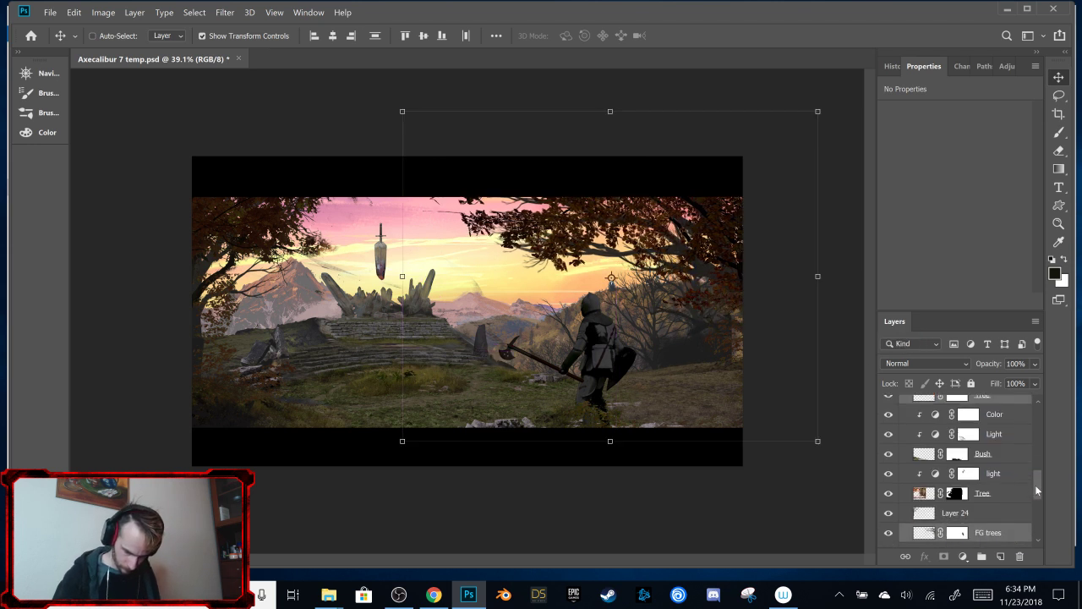
click(890, 456)
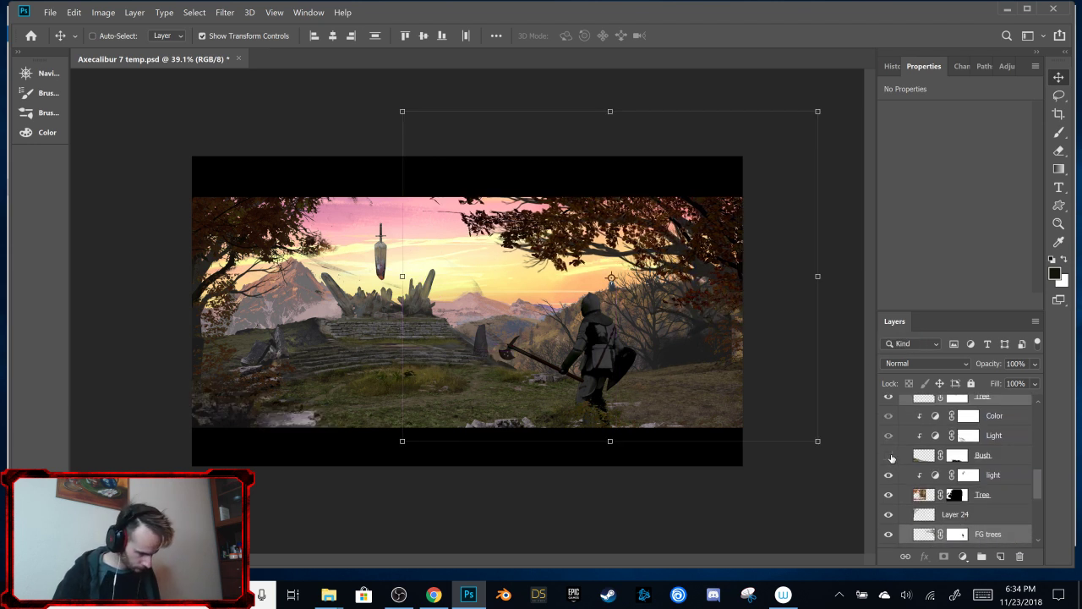
click(890, 455)
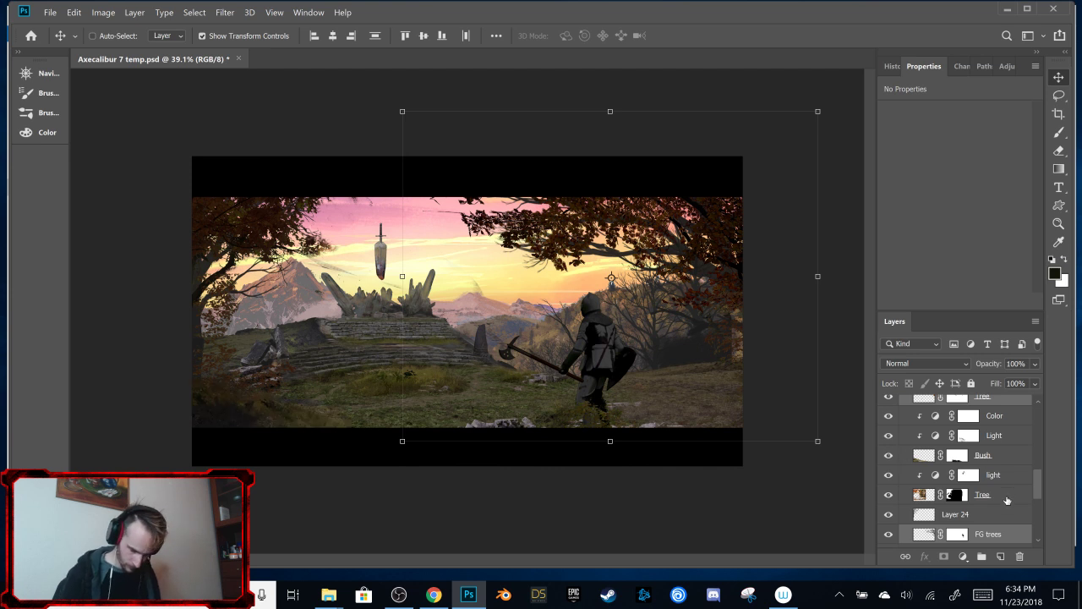
click(1009, 496)
ctrl+click(1017, 475)
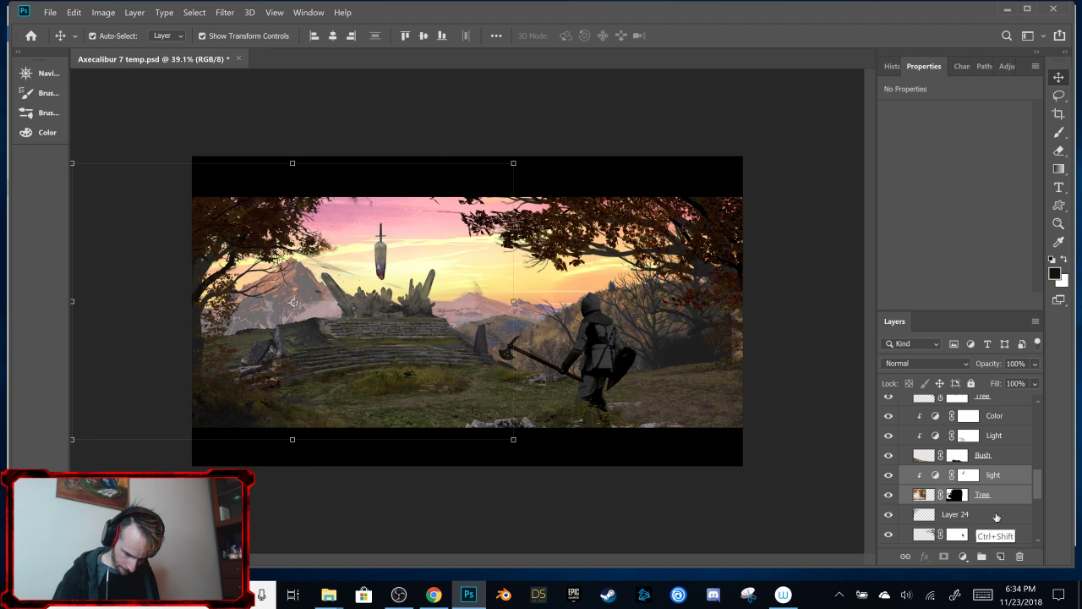
ctrl+click(997, 514)
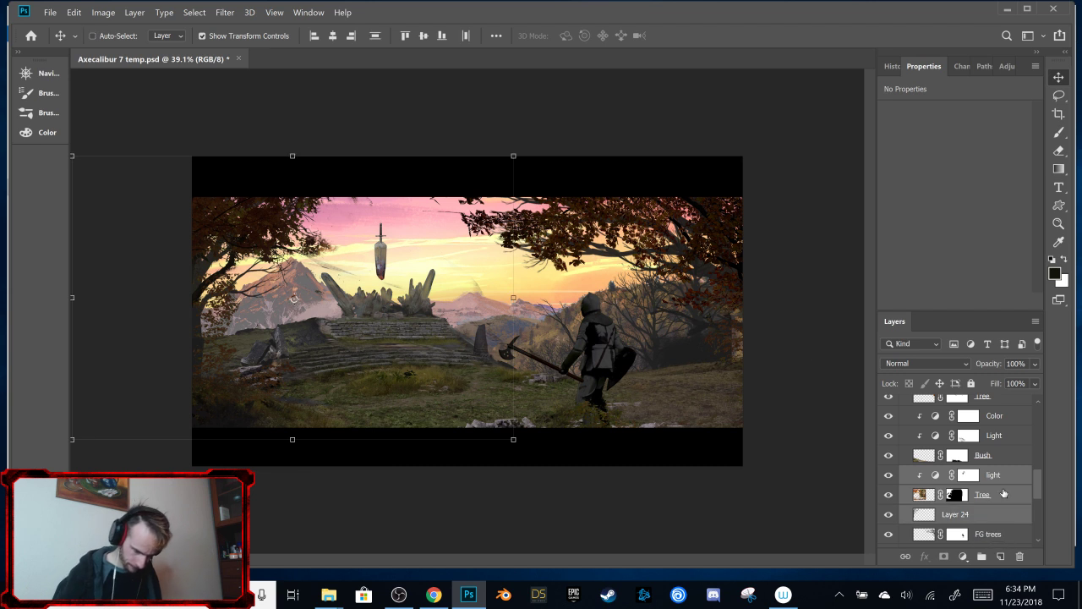
mouse_move(807, 340)
mouse_down()
mouse_move(795, 345)
mouse_move(849, 340)
mouse_move(825, 338)
mouse_move(799, 363)
mouse_move(804, 337)
mouse_up()
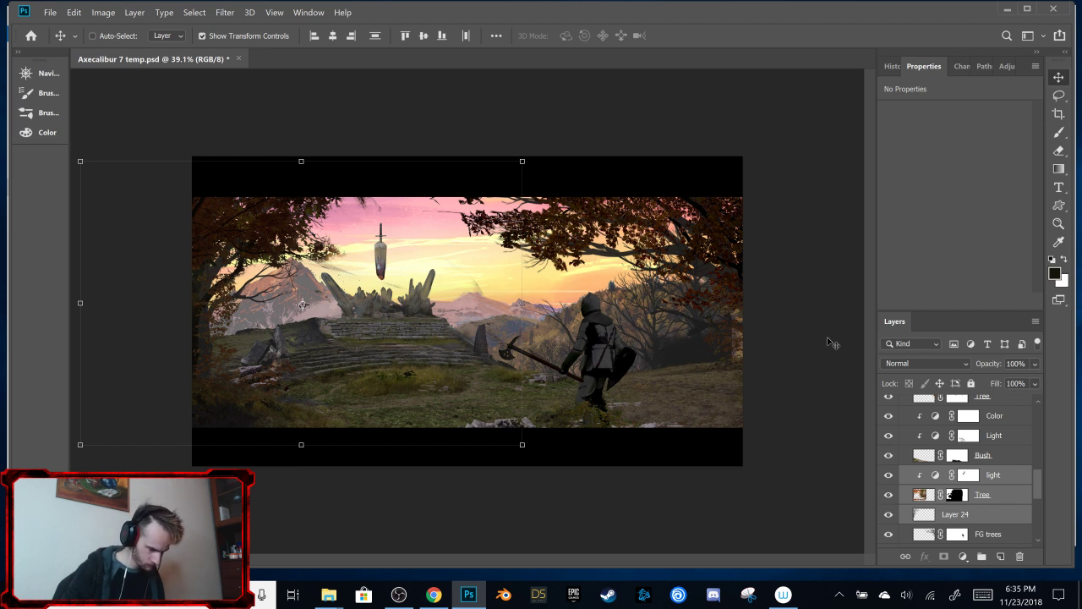
Step: Expand the Dude group and hide the knight in Layer 25, leaving the axe visible
click(1012, 459)
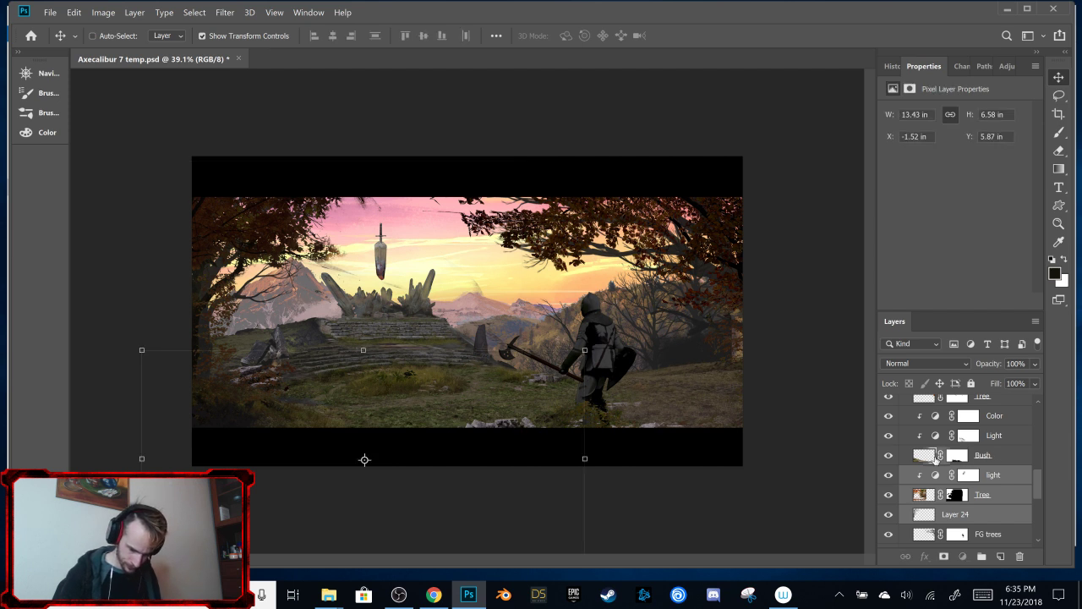
click(889, 455)
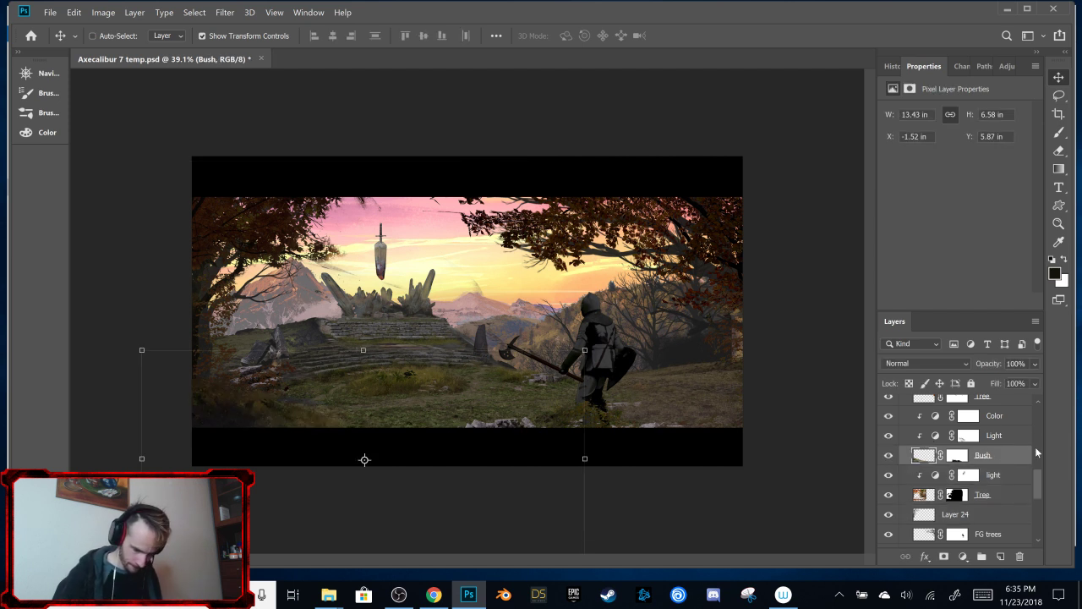
drag(1038, 473, 1038, 455)
click(915, 455)
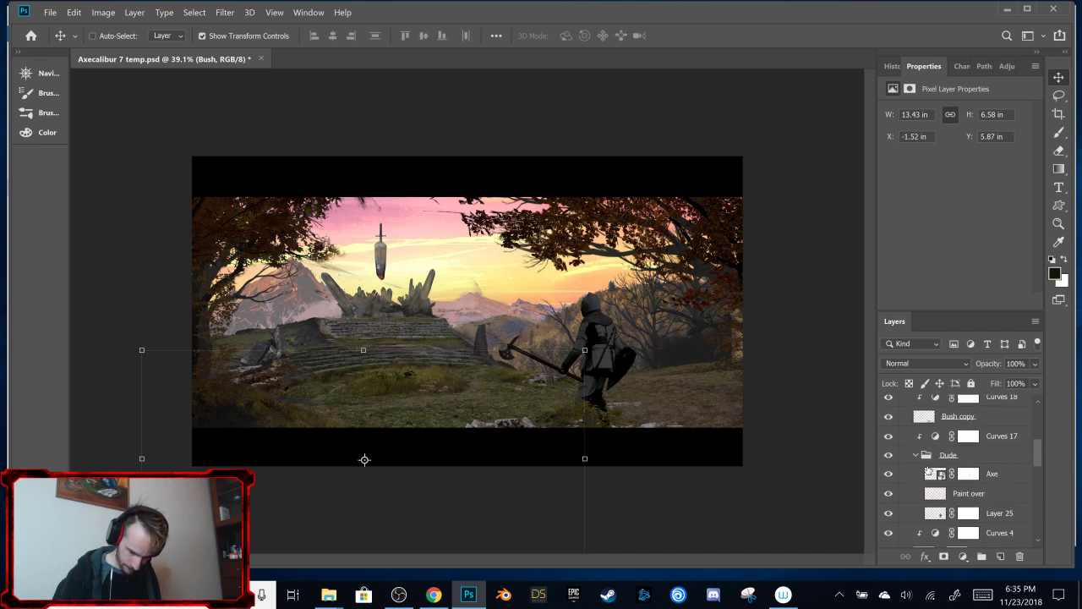
click(888, 474)
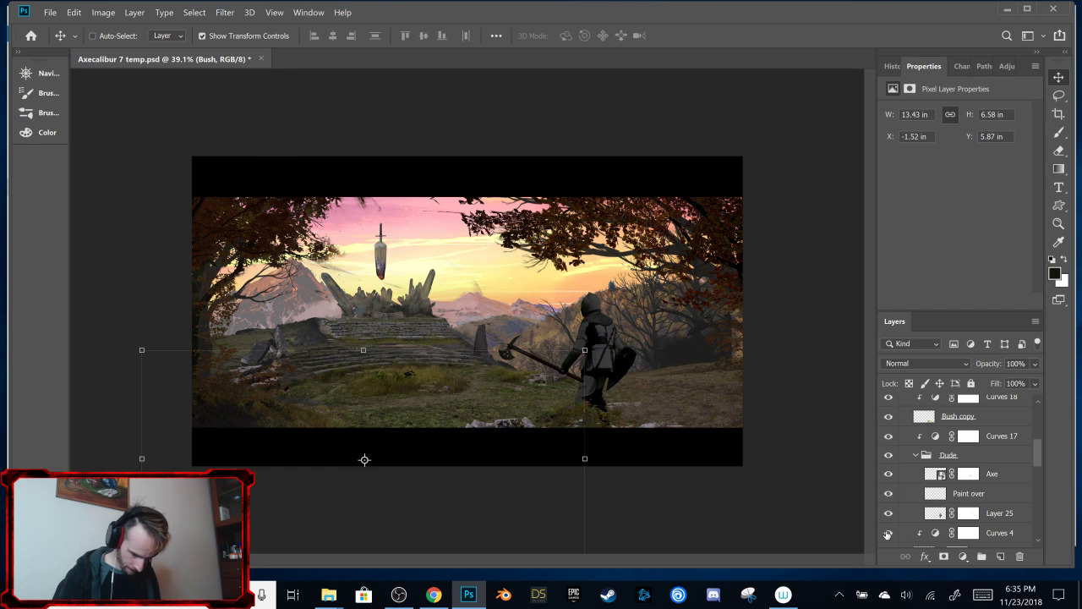
click(888, 513)
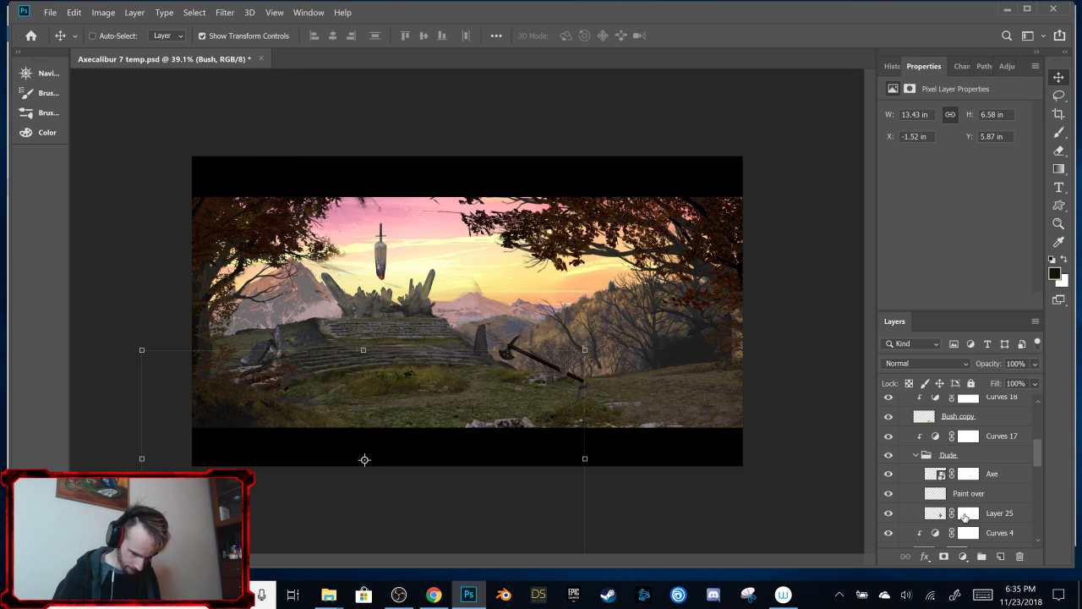
Step: Paint black and white on Layer 25's mask with a 69 px brush to refine the knight
click(967, 513)
key(ctrl+plus)
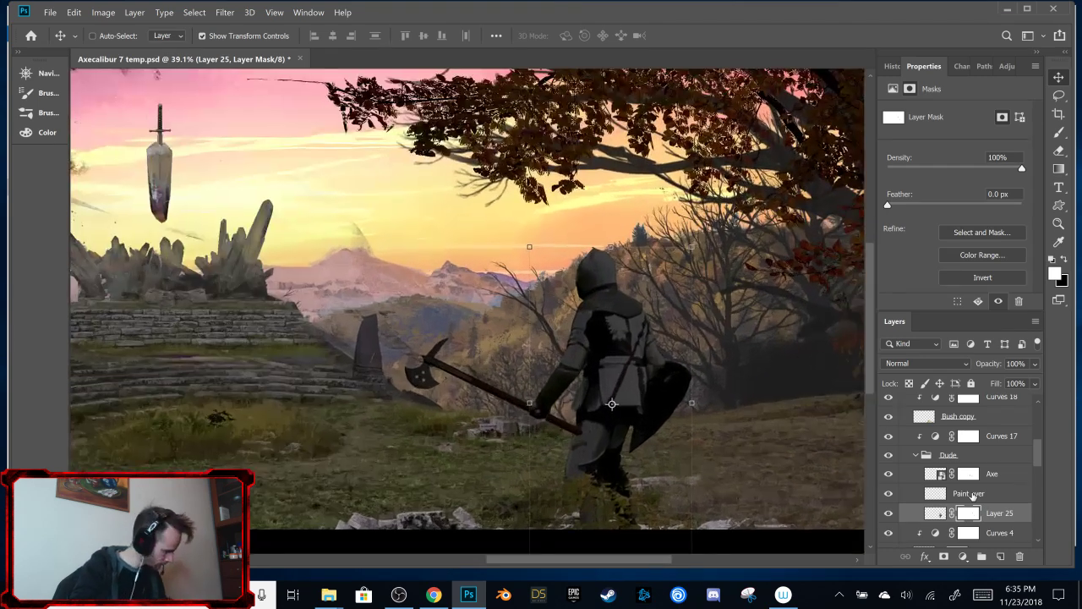
key(b)
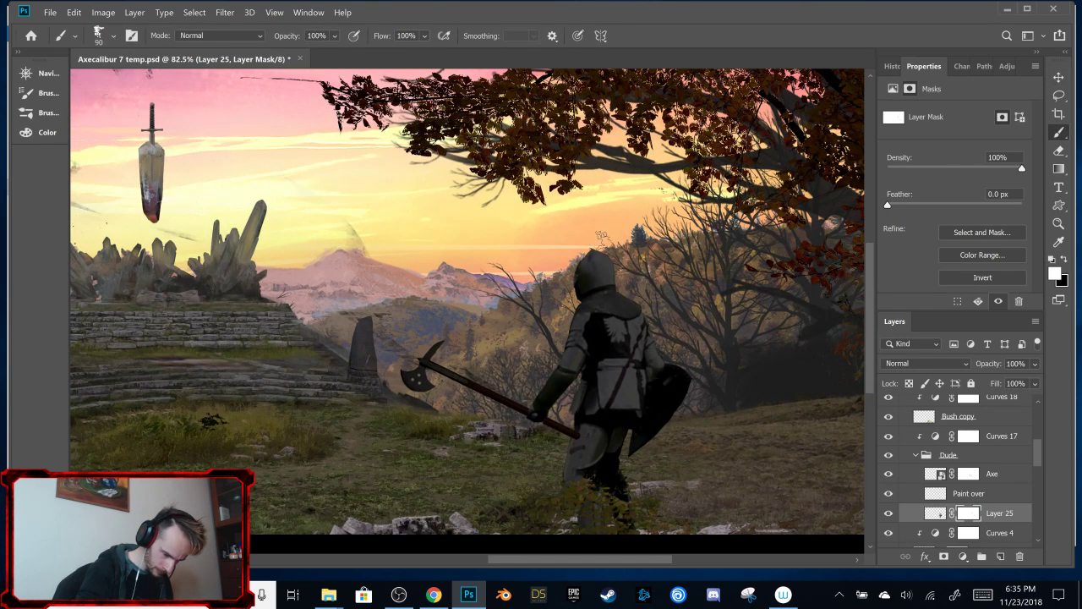
key(x)
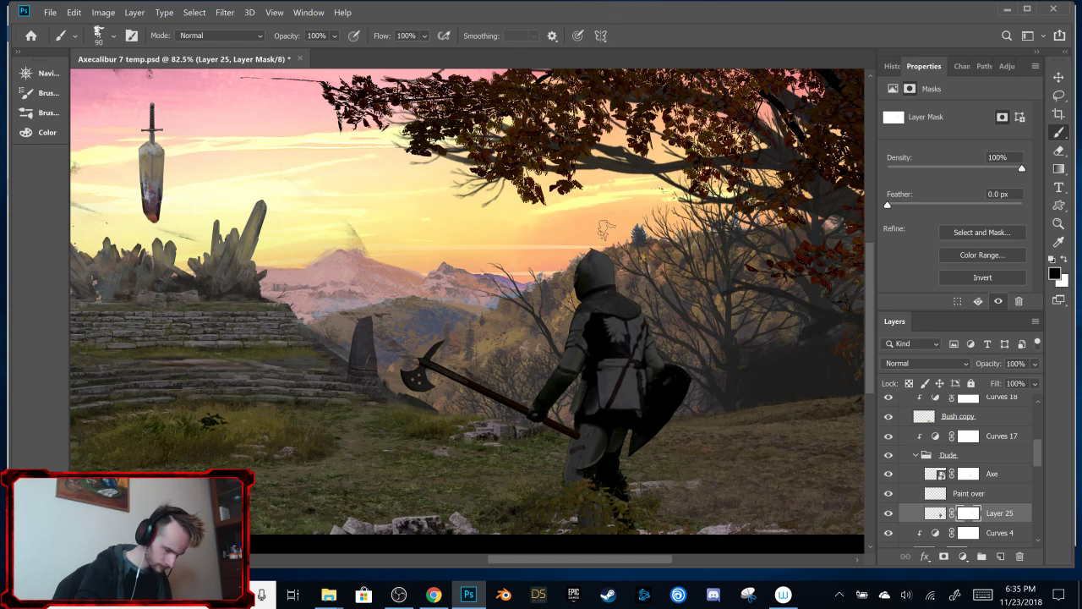
right_click(596, 235)
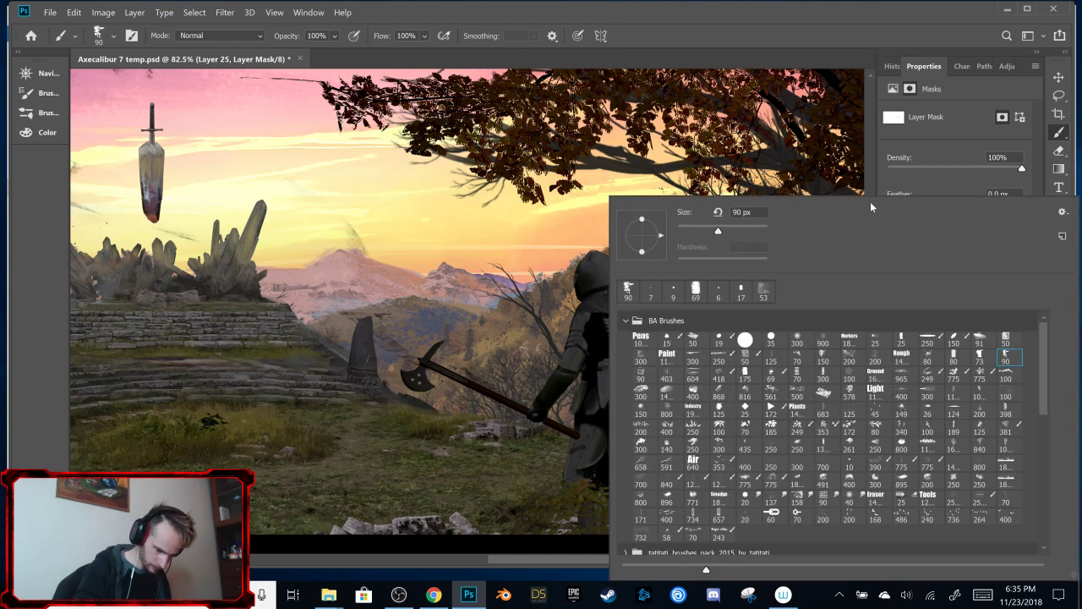
click(748, 377)
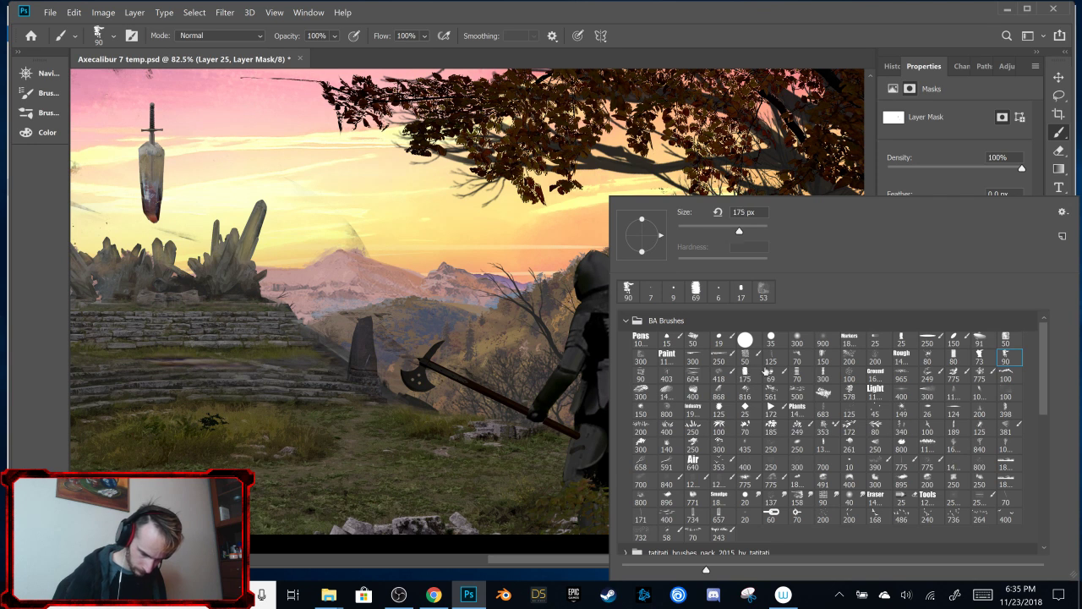
key(Return)
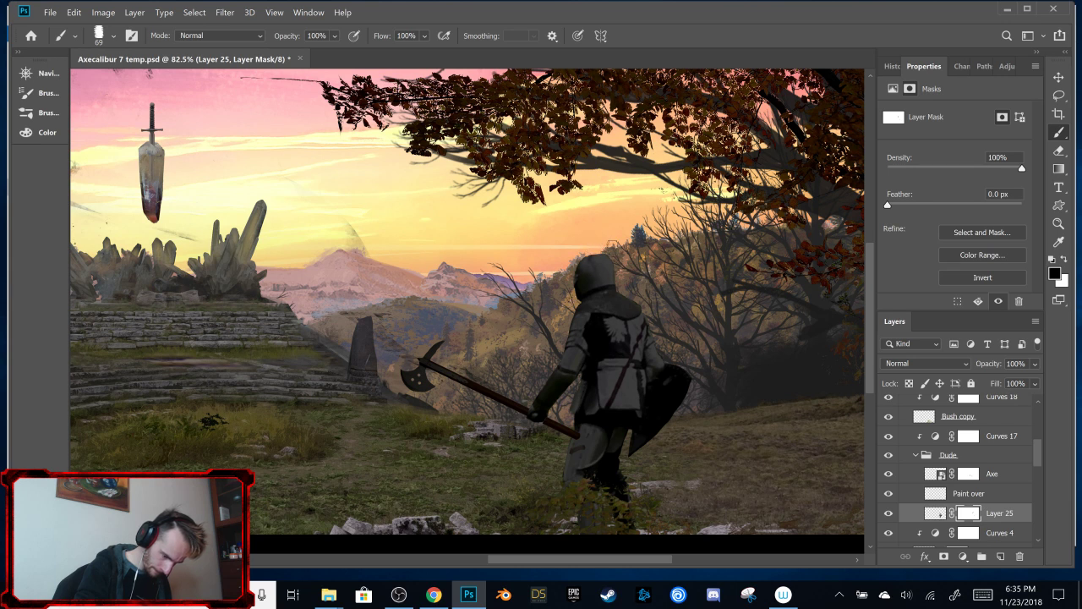
key(x)
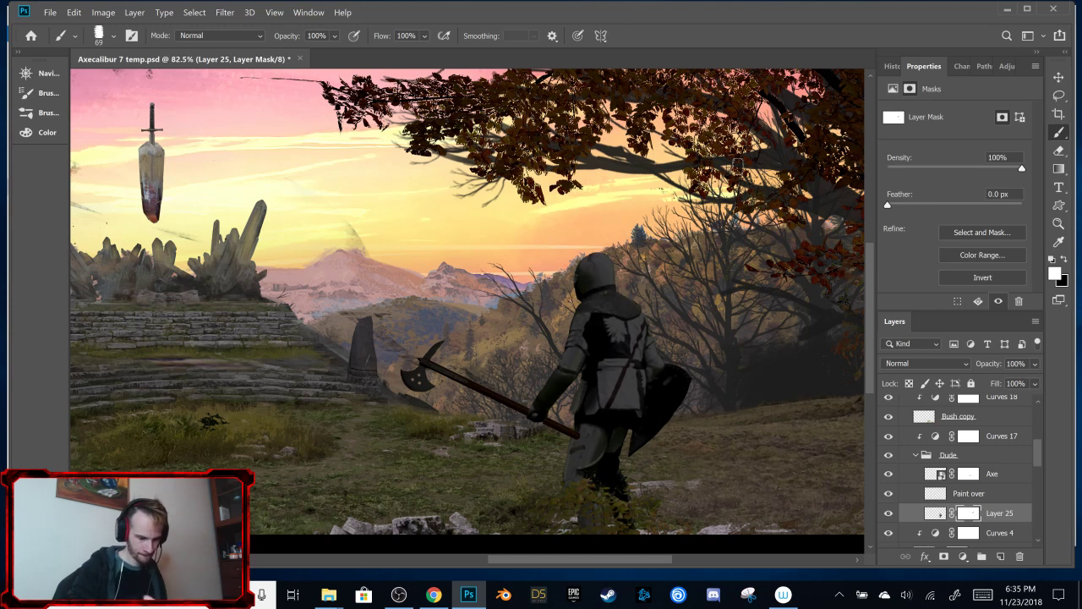
key(ctrl+minus)
key(ctrl+minus)
key(ctrl+minus)
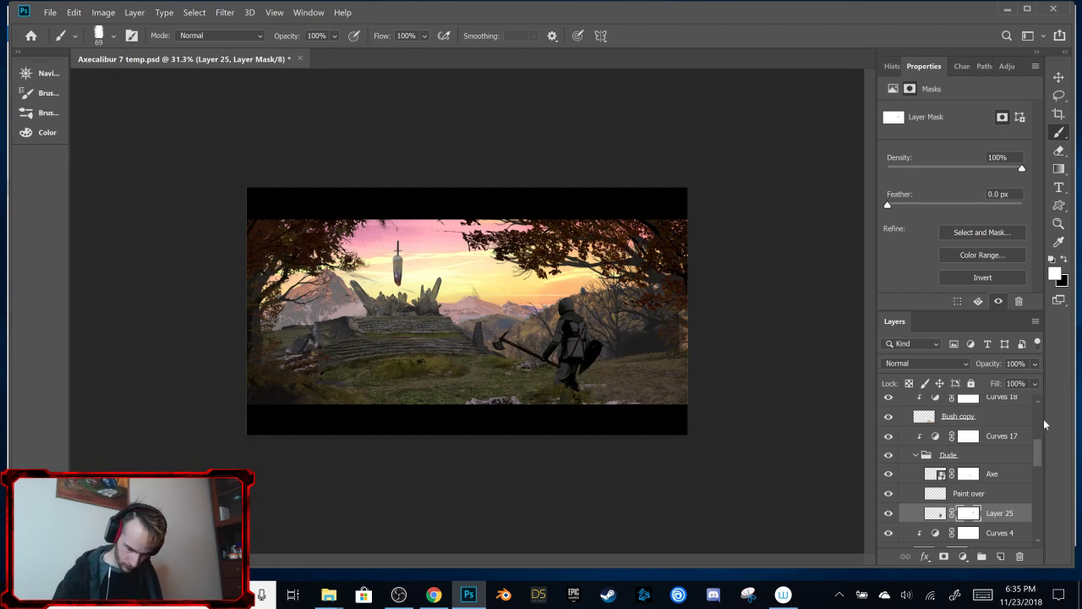
drag(1039, 472, 1038, 531)
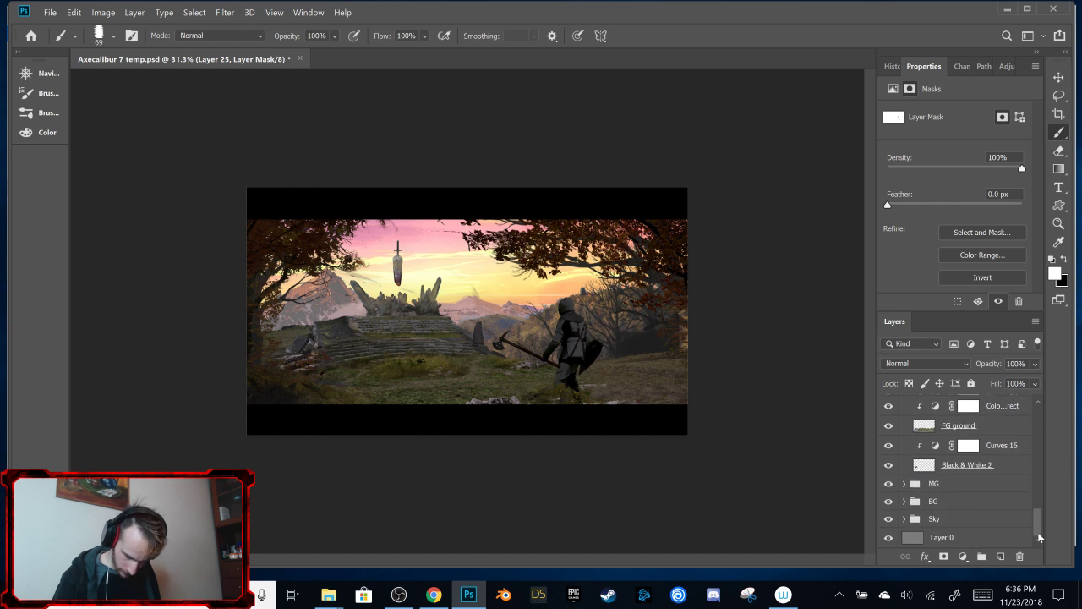
click(905, 486)
mouse_move(1036, 494)
mouse_down()
mouse_move(1035, 545)
mouse_move(1031, 496)
mouse_move(1017, 477)
mouse_move(1037, 493)
mouse_up()
click(905, 460)
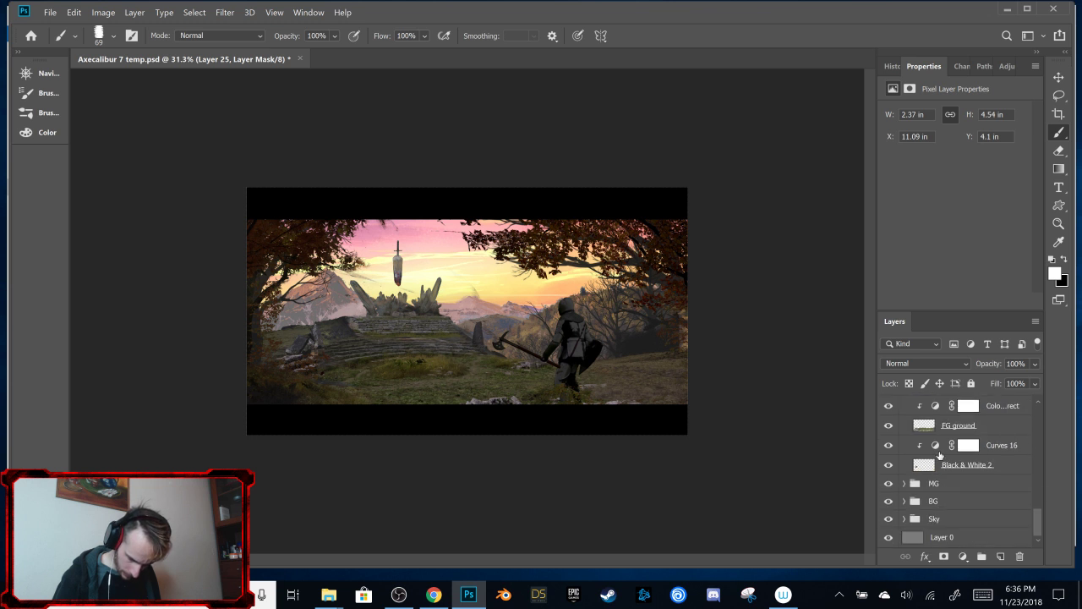
click(908, 501)
click(970, 519)
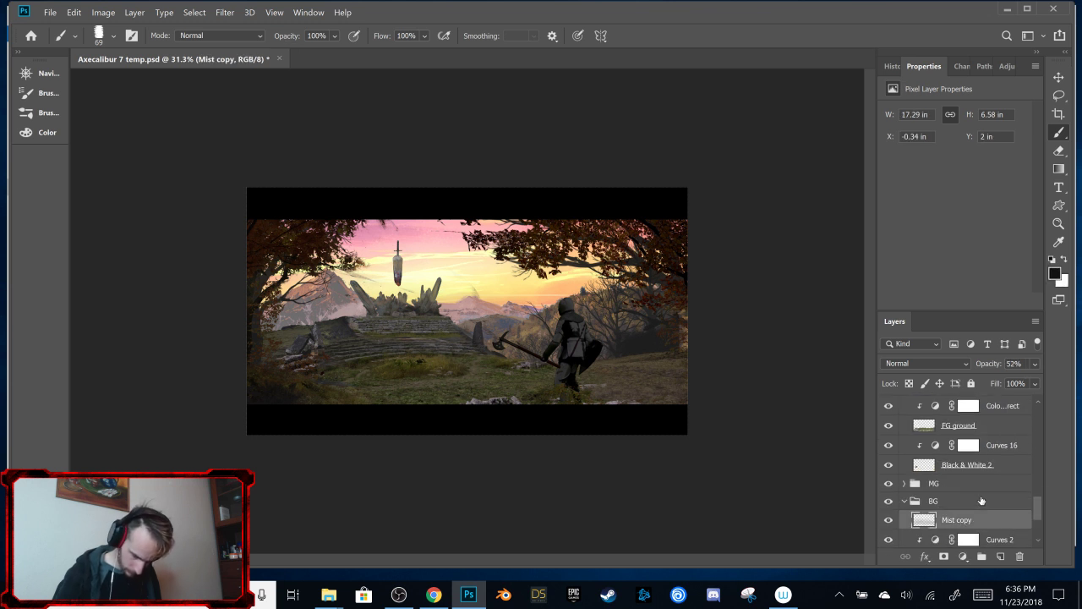
key(ctrl+j)
drag(979, 515, 958, 475)
click(904, 520)
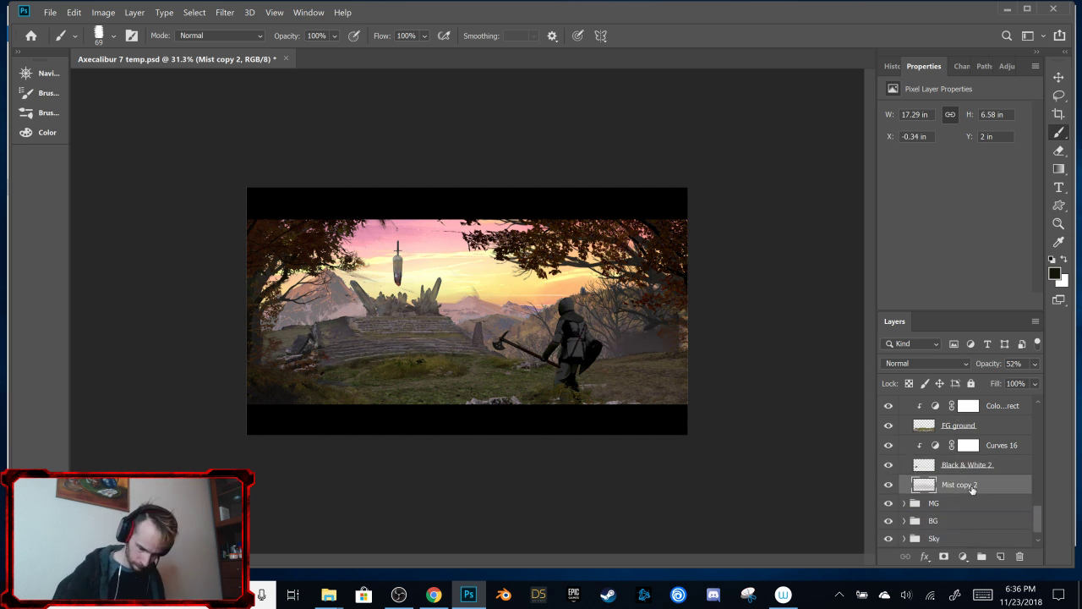
mouse_move(972, 489)
mouse_down()
mouse_move(966, 405)
mouse_move(983, 353)
mouse_move(963, 508)
mouse_move(964, 489)
mouse_up()
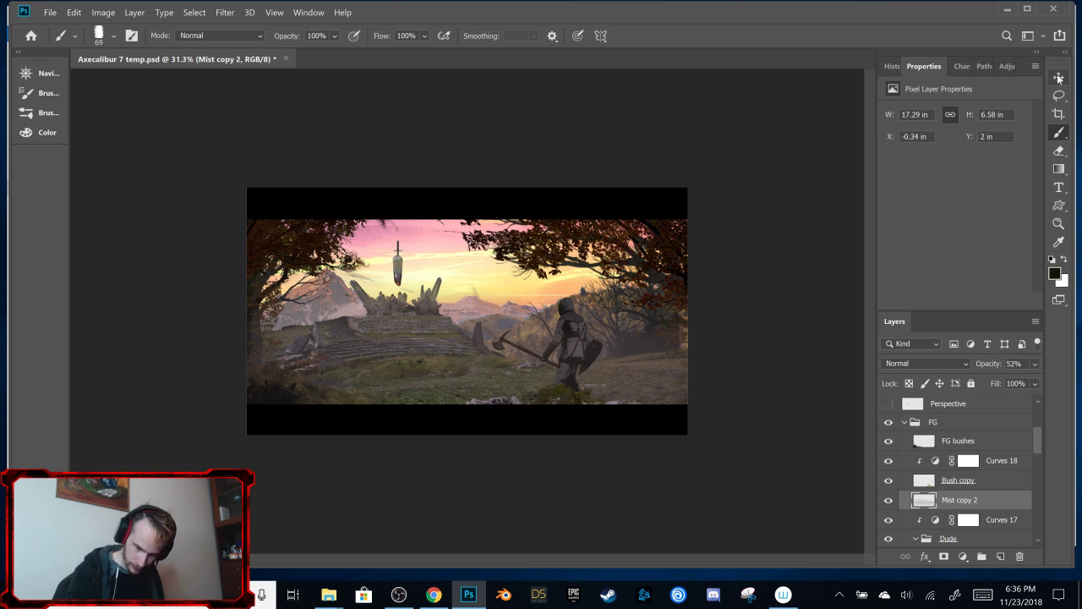
key(v)
mouse_move(657, 392)
mouse_down()
mouse_move(669, 438)
mouse_move(682, 408)
mouse_move(627, 386)
mouse_move(681, 408)
mouse_move(666, 418)
mouse_move(693, 428)
mouse_up()
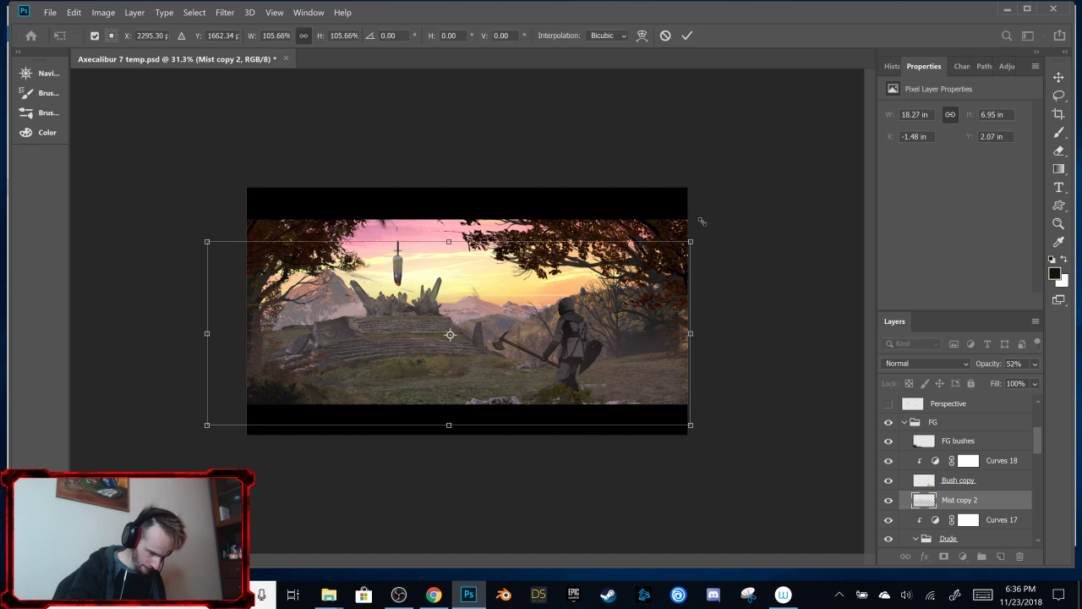
click(686, 36)
mouse_move(617, 349)
mouse_down()
mouse_move(621, 360)
mouse_move(629, 350)
mouse_up()
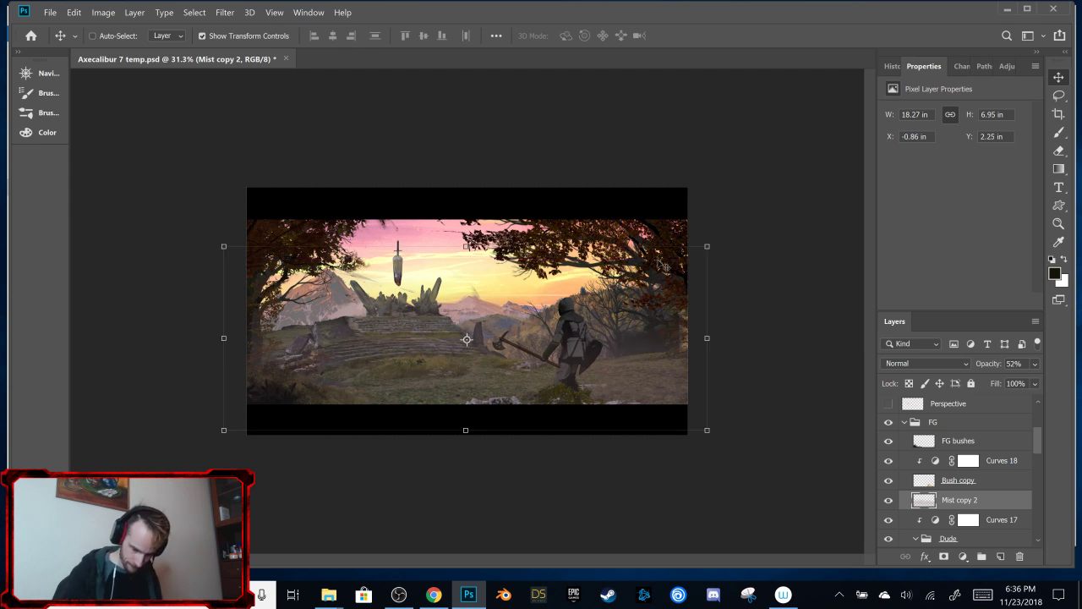
click(1019, 556)
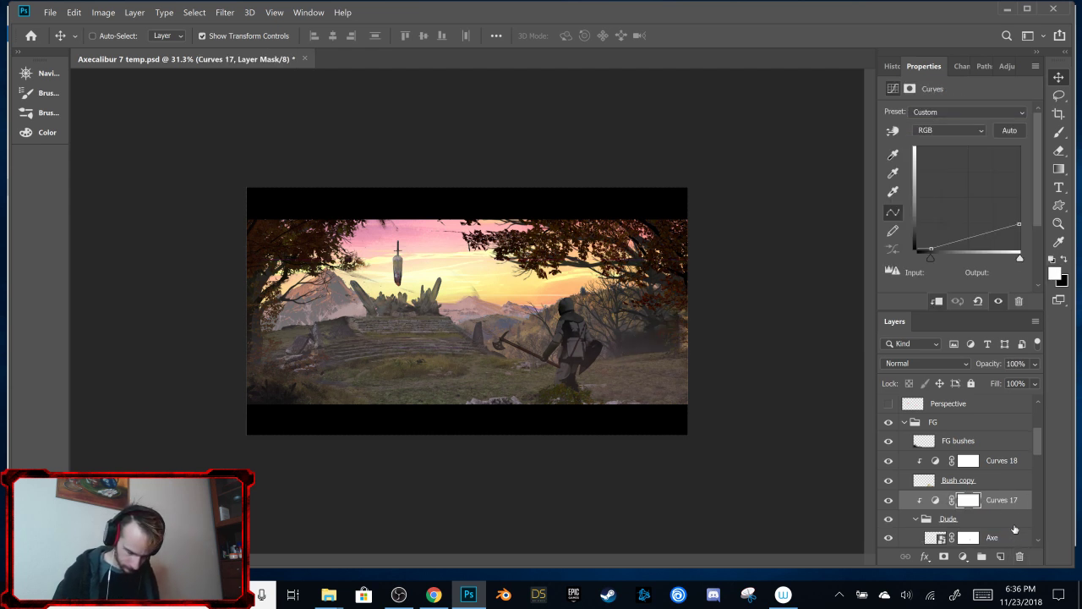
Step: Pick a different textured BA Brushes preset and set its size to 4646 px
key(b)
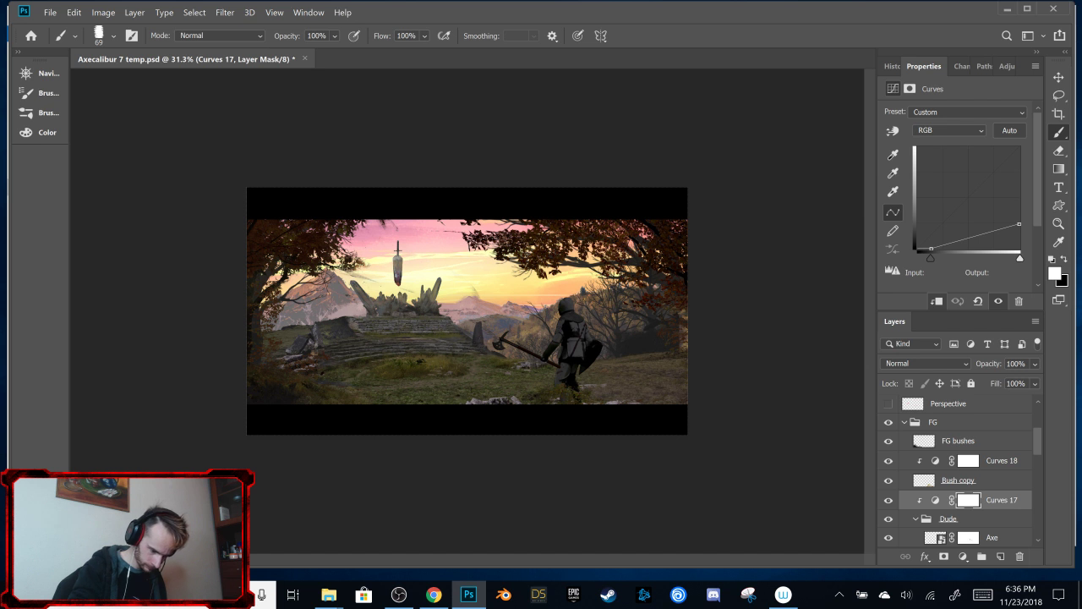
right_click(581, 312)
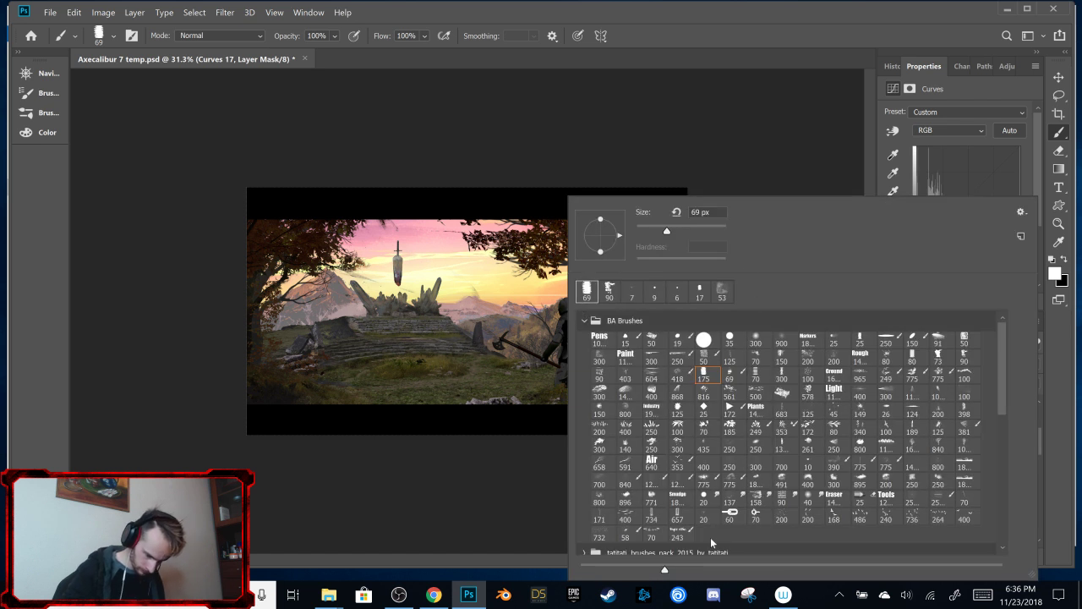
click(963, 486)
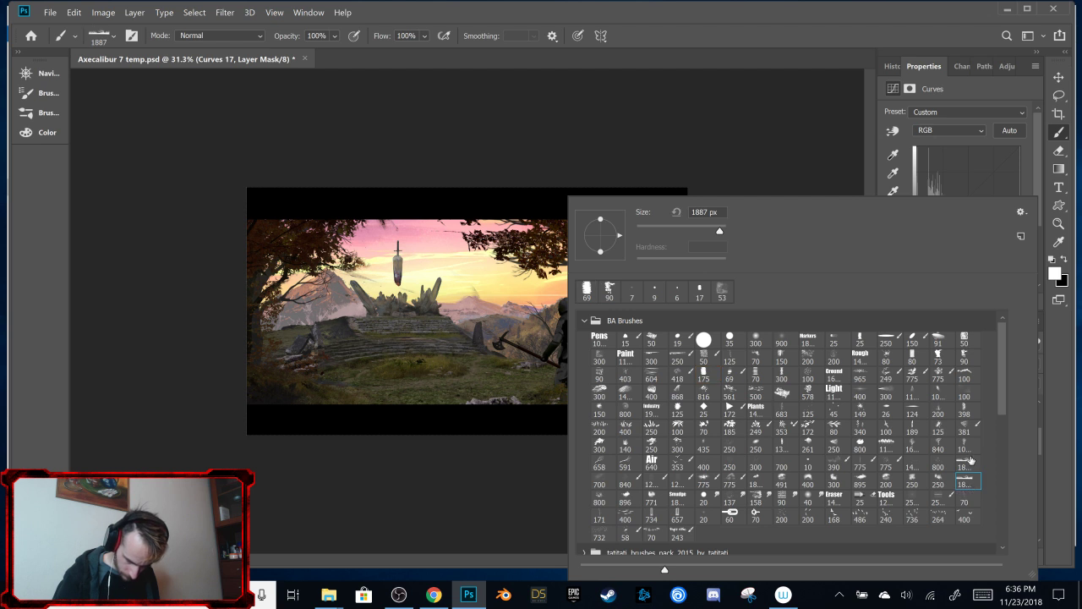
click(966, 466)
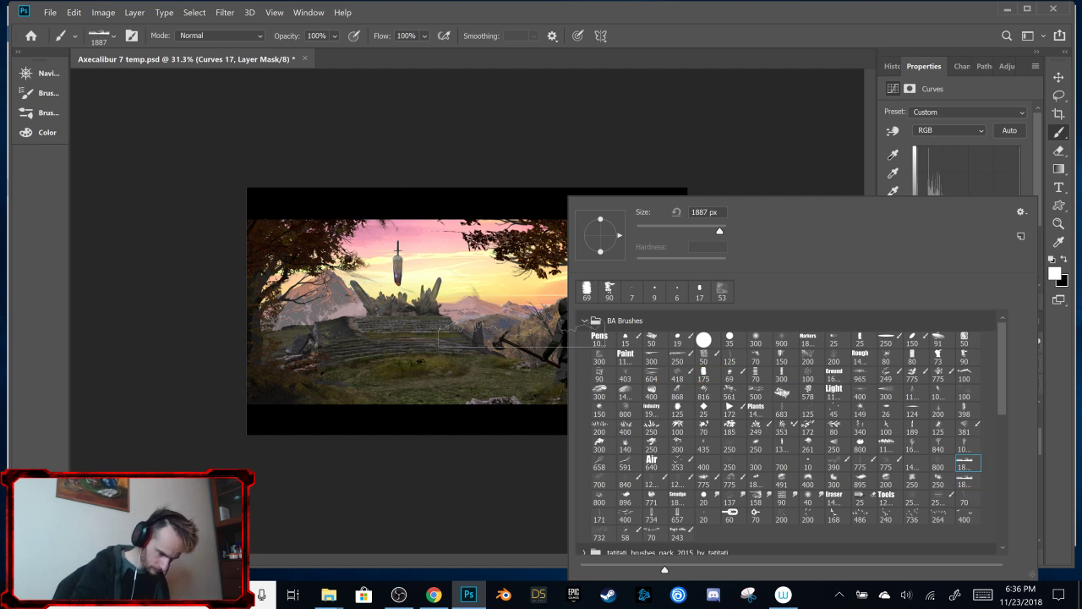
drag(723, 236, 728, 236)
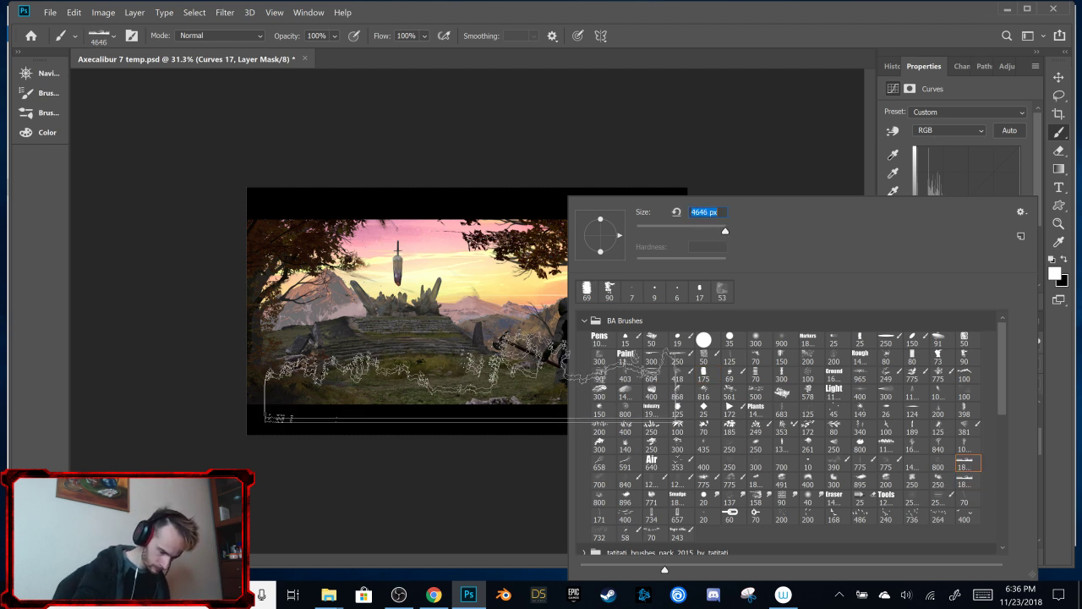
click(469, 372)
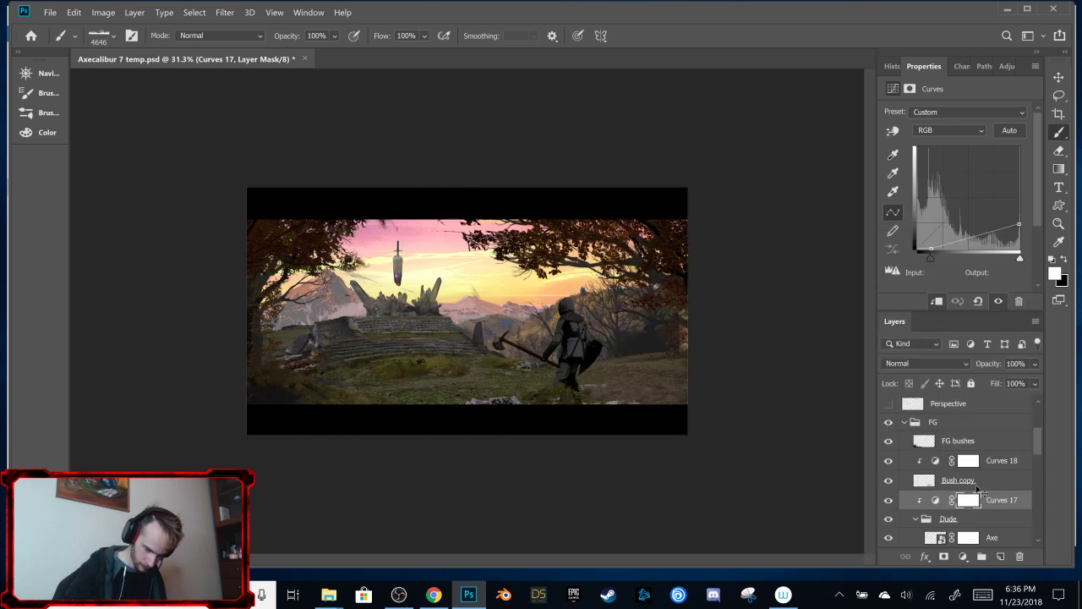
Step: Paint white mist across the lower scene on a new empty layer
click(1002, 557)
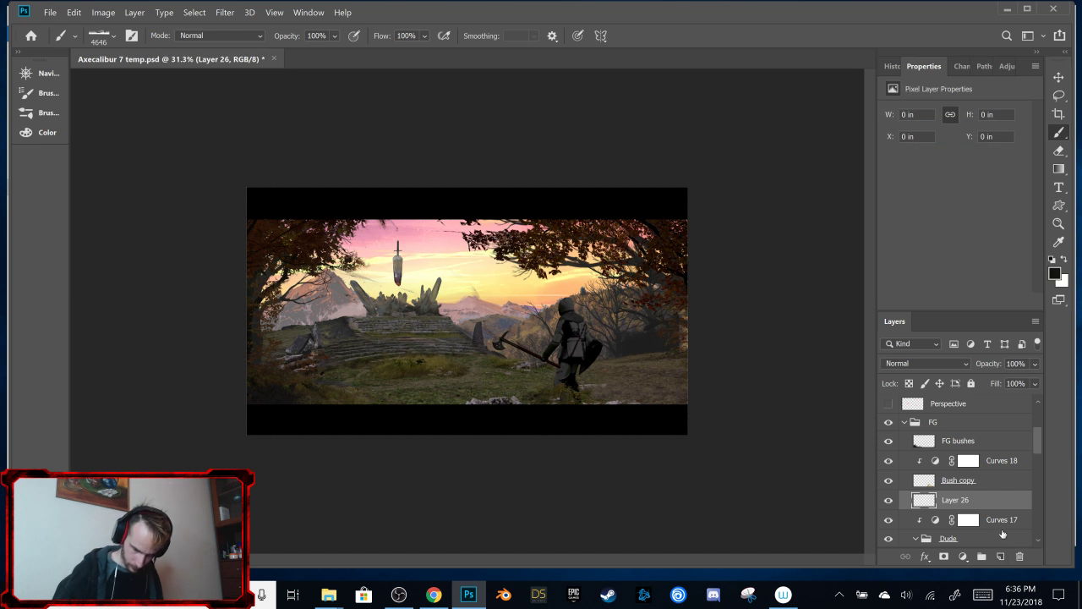
click(1064, 258)
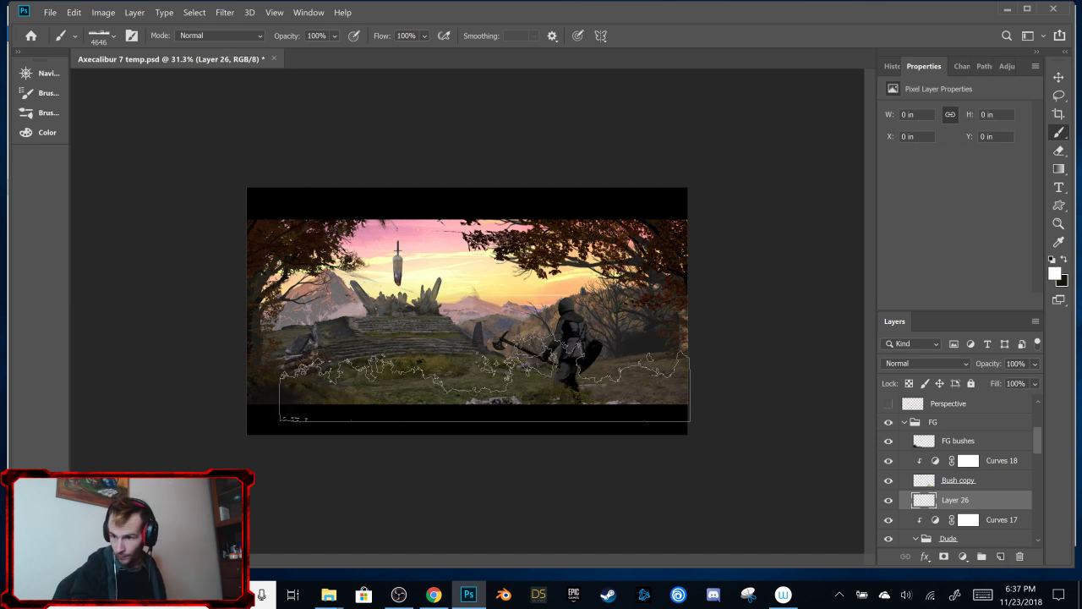
drag(484, 385, 479, 380)
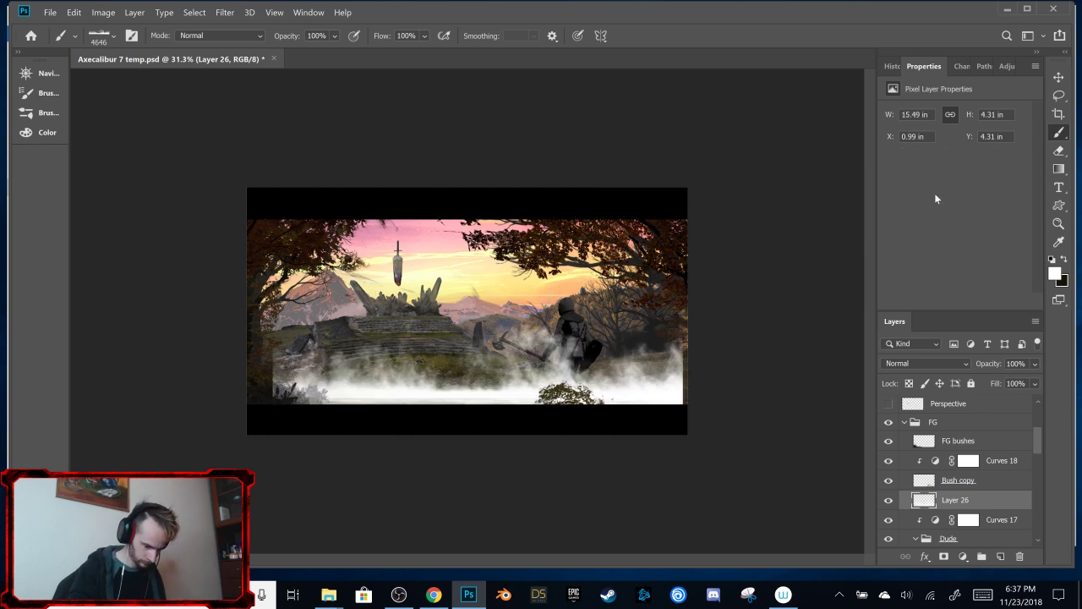
Step: Scale the mist layer to about 121.54%, 18.83 × 5.24 in at X -1.47 in
click(1057, 79)
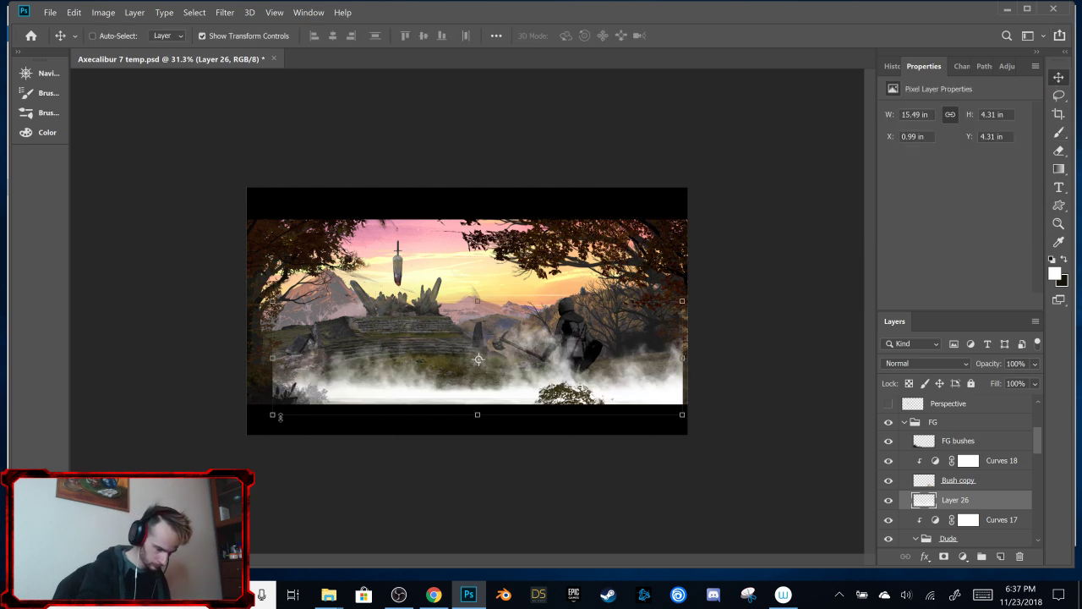
drag(272, 414, 206, 447)
drag(682, 301, 705, 295)
click(687, 36)
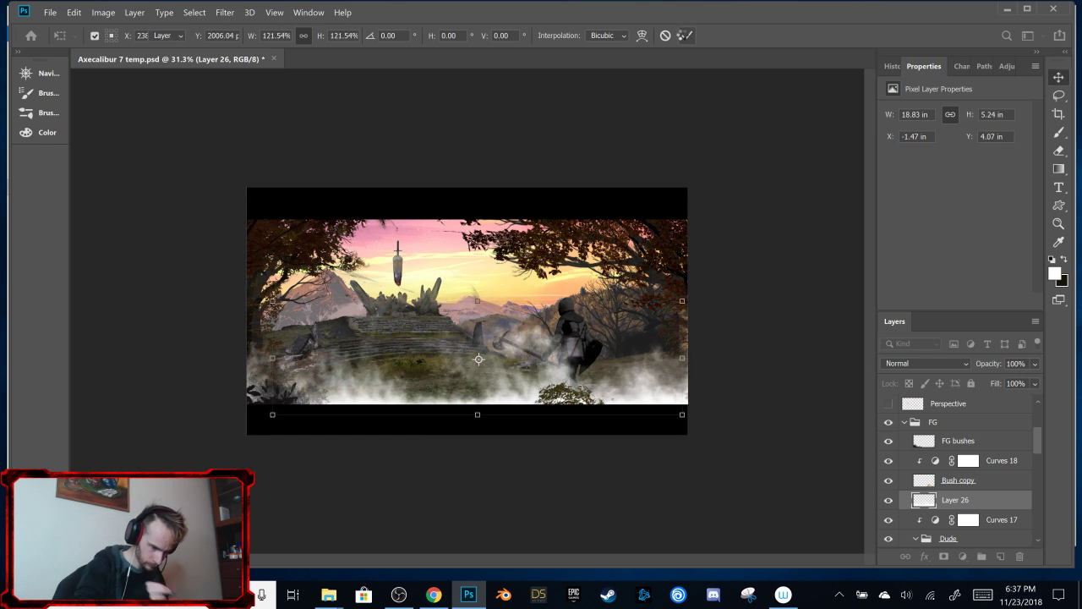
mouse_move(1039, 438)
mouse_down()
mouse_move(1037, 464)
mouse_move(1038, 453)
mouse_up()
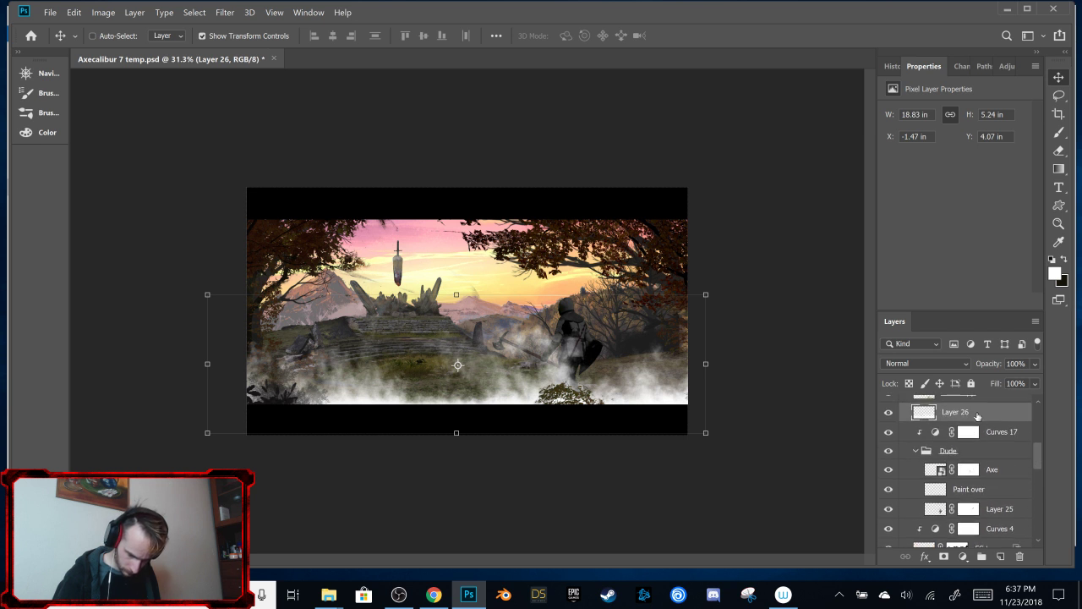
Step: Place Layer 26 between the Tree and Color layers and drop its opacity to 20%
mouse_move(973, 413)
mouse_down()
mouse_move(981, 433)
mouse_move(986, 411)
mouse_move(969, 422)
mouse_move(986, 456)
mouse_up()
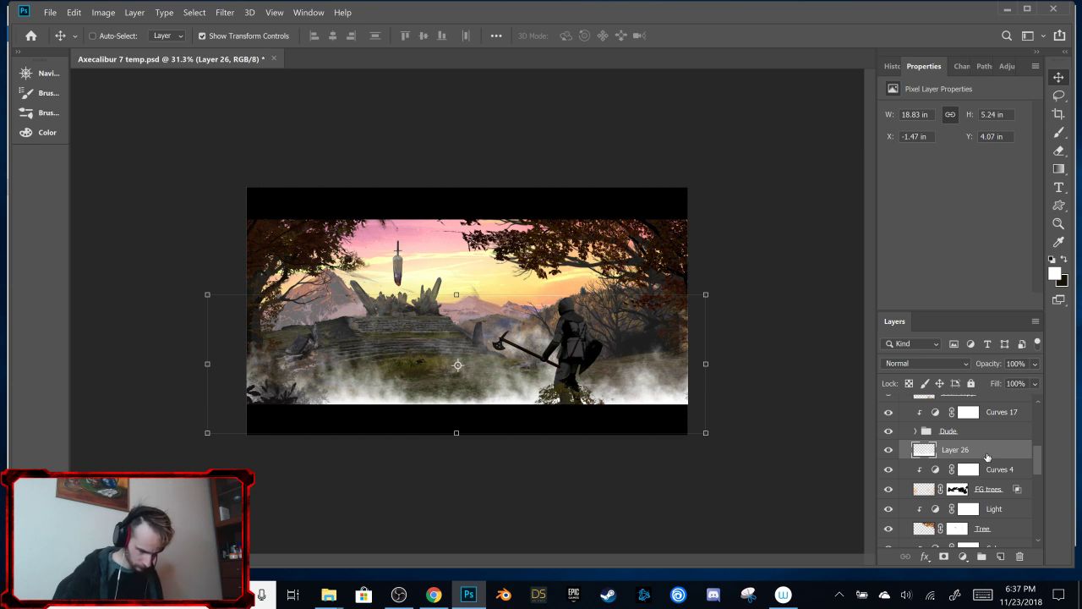
drag(1037, 455, 1039, 467)
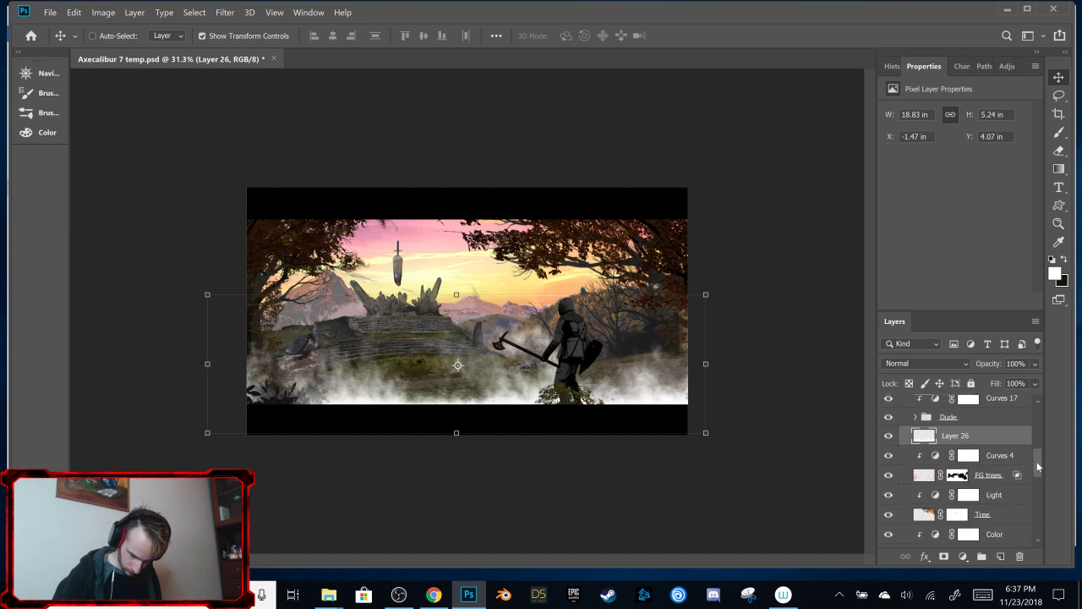
drag(1002, 436, 984, 488)
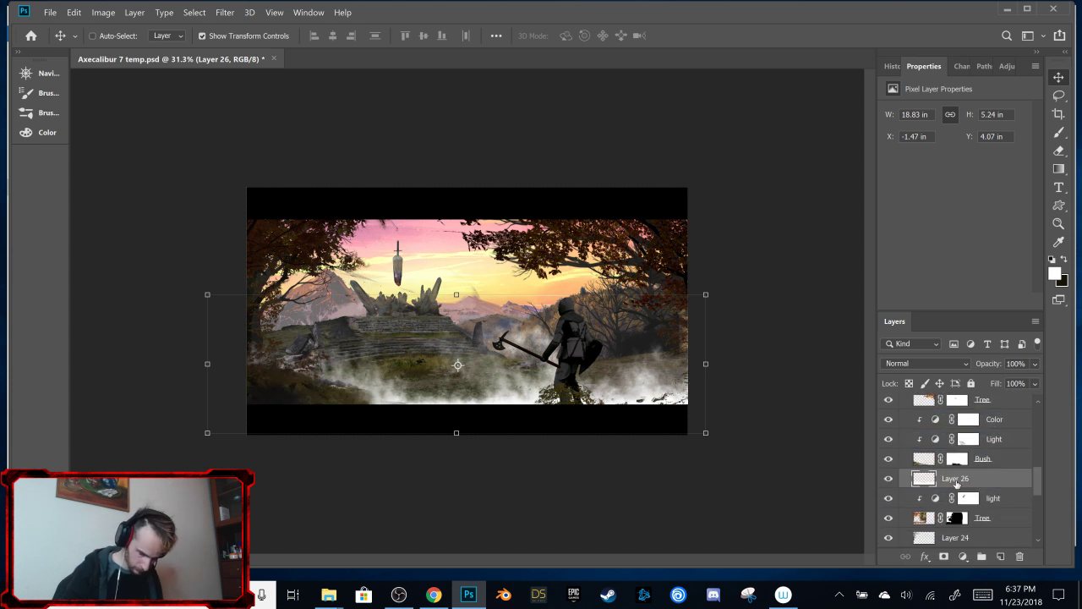
drag(1037, 484, 1033, 469)
drag(982, 517, 991, 452)
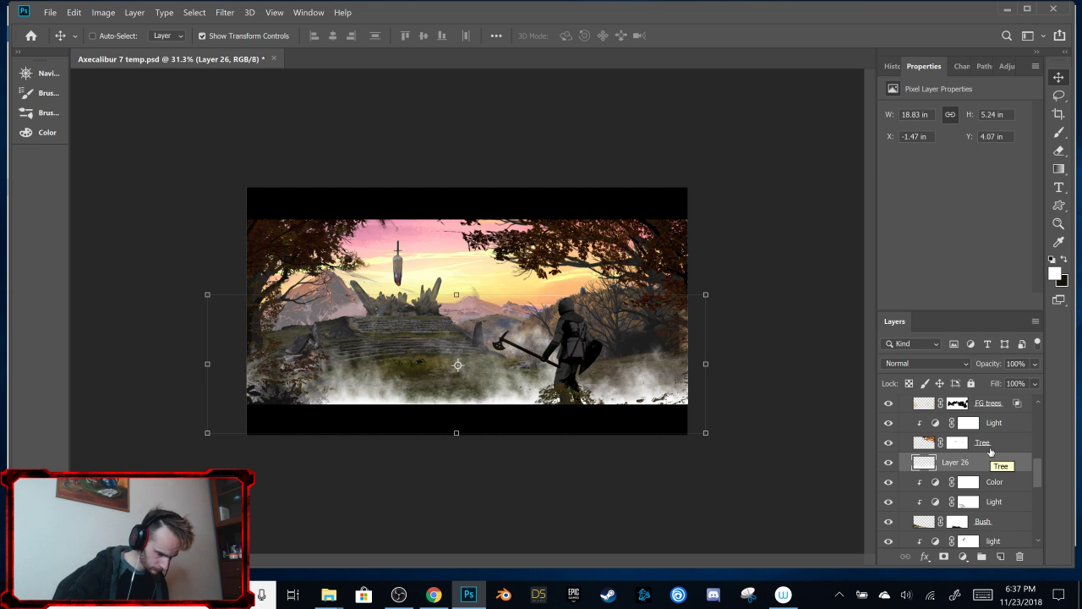
key(2)
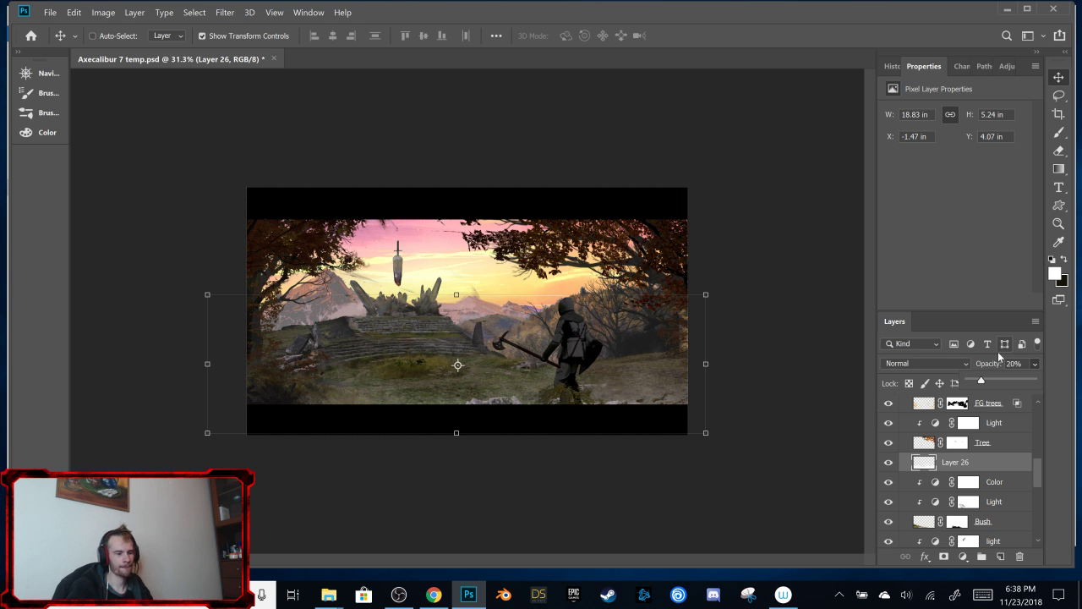
Step: Turn on Gradient Map 1 and Photo Filter 1, then toggle Black & White 1 to check values
drag(1040, 458, 1042, 411)
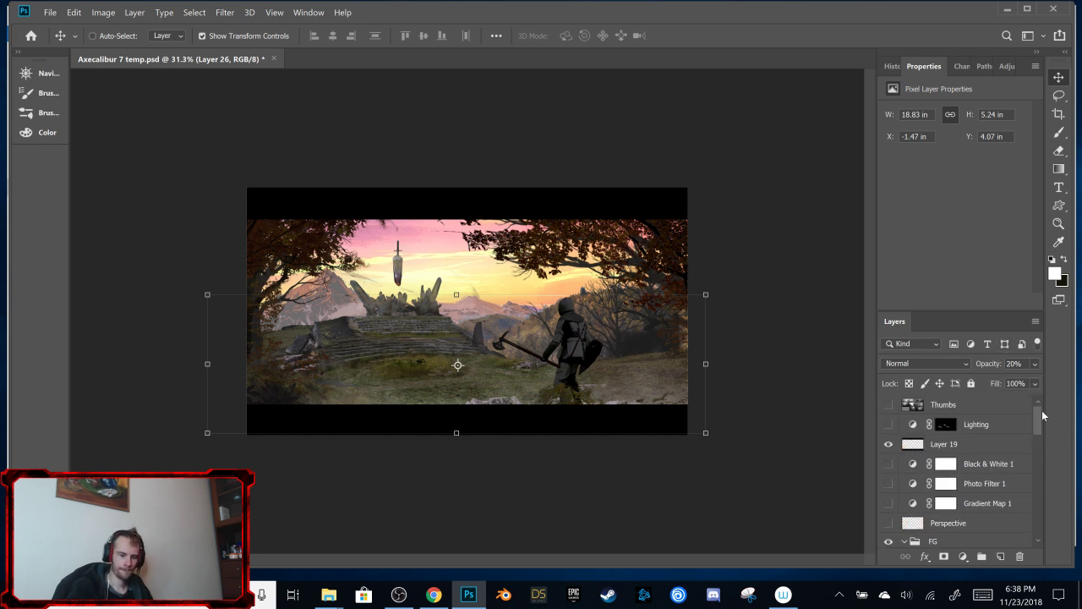
drag(888, 504, 892, 485)
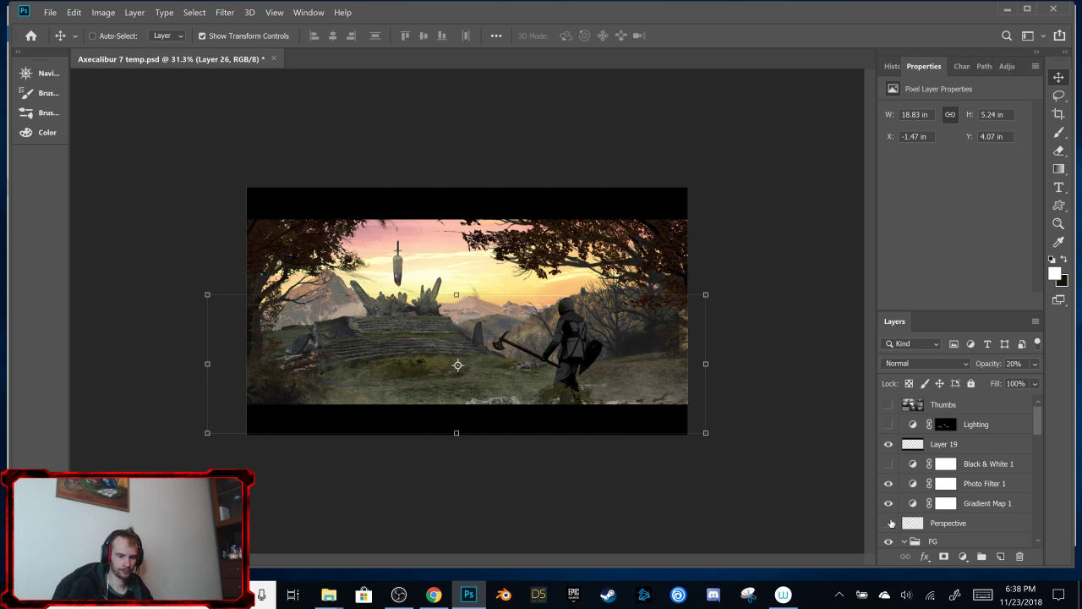
click(889, 463)
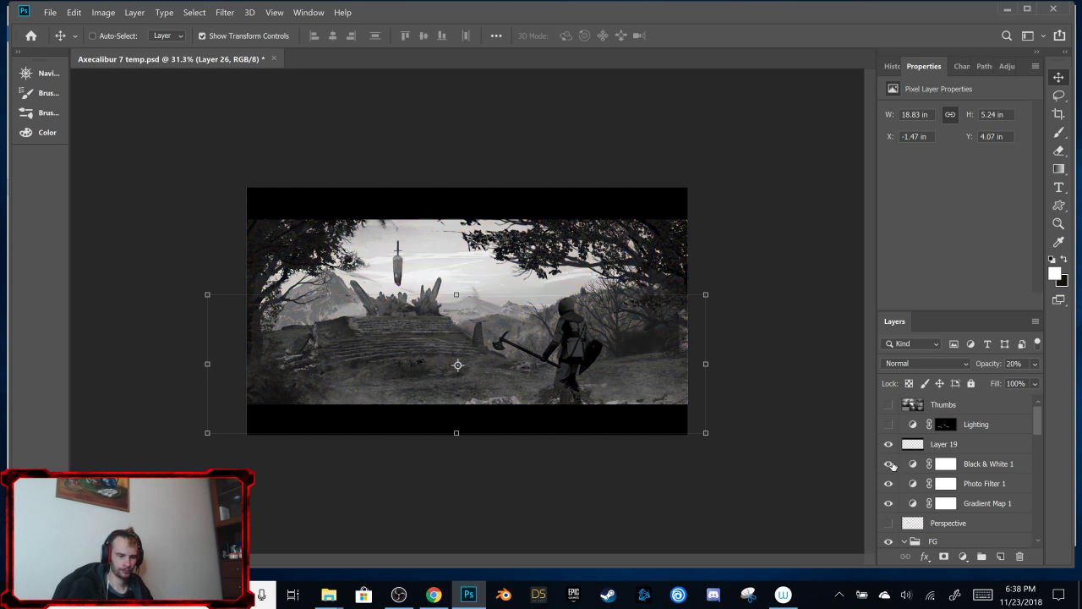
click(893, 459)
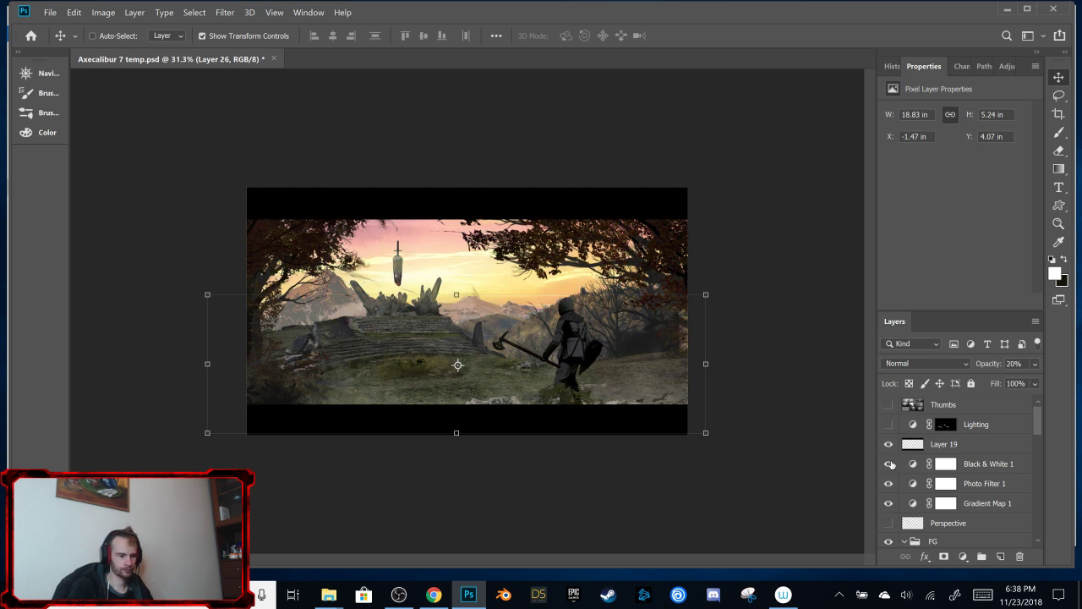
click(890, 464)
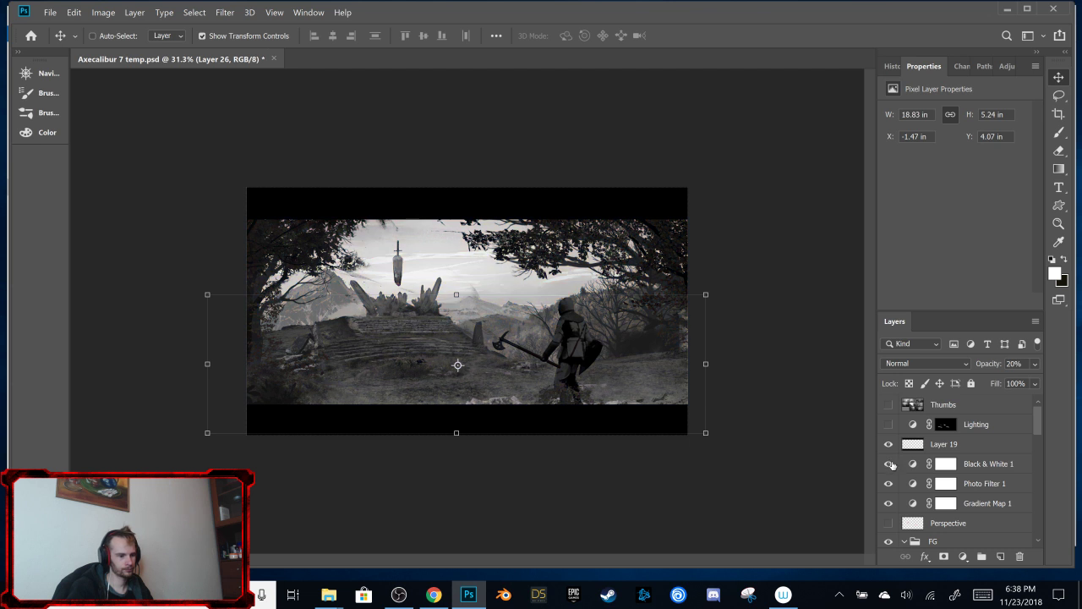
click(891, 463)
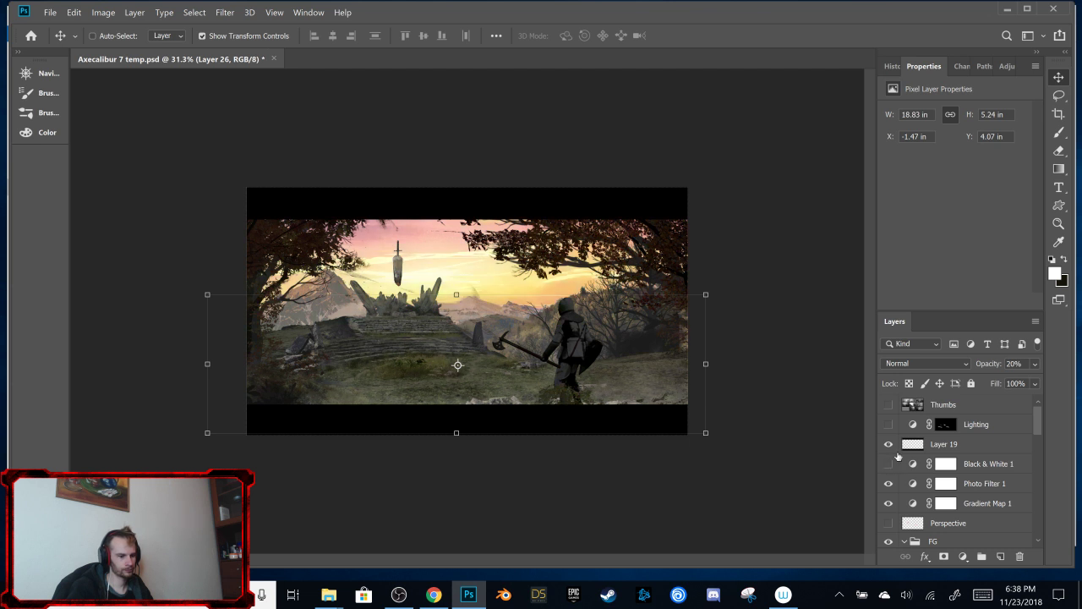
Step: Flip the canvas horizontally and check the flipped painting in black and white
click(76, 11)
mouse_move(104, 12)
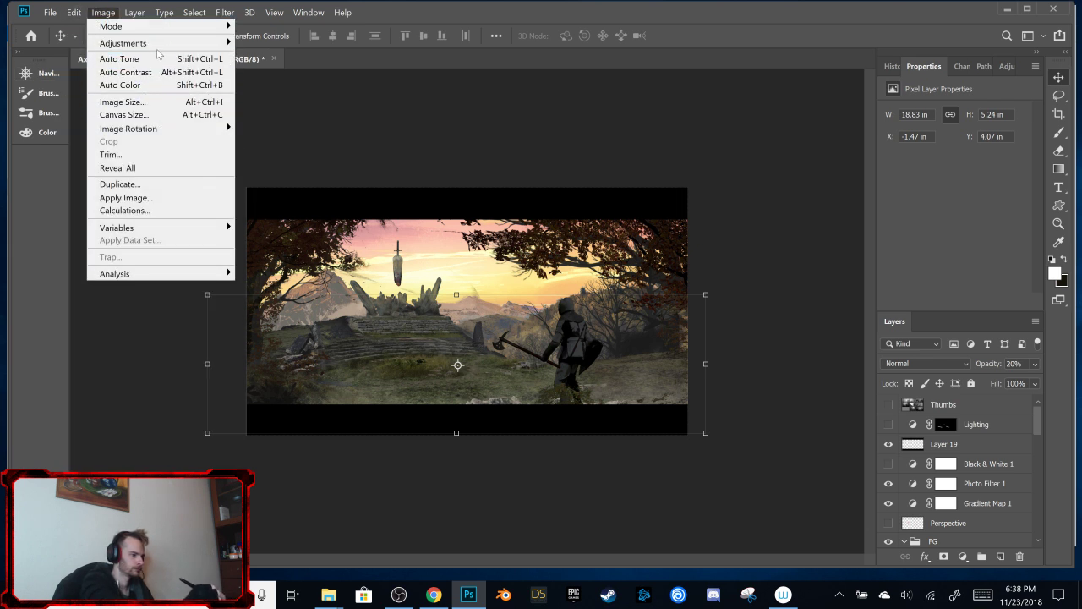
mouse_move(157, 48)
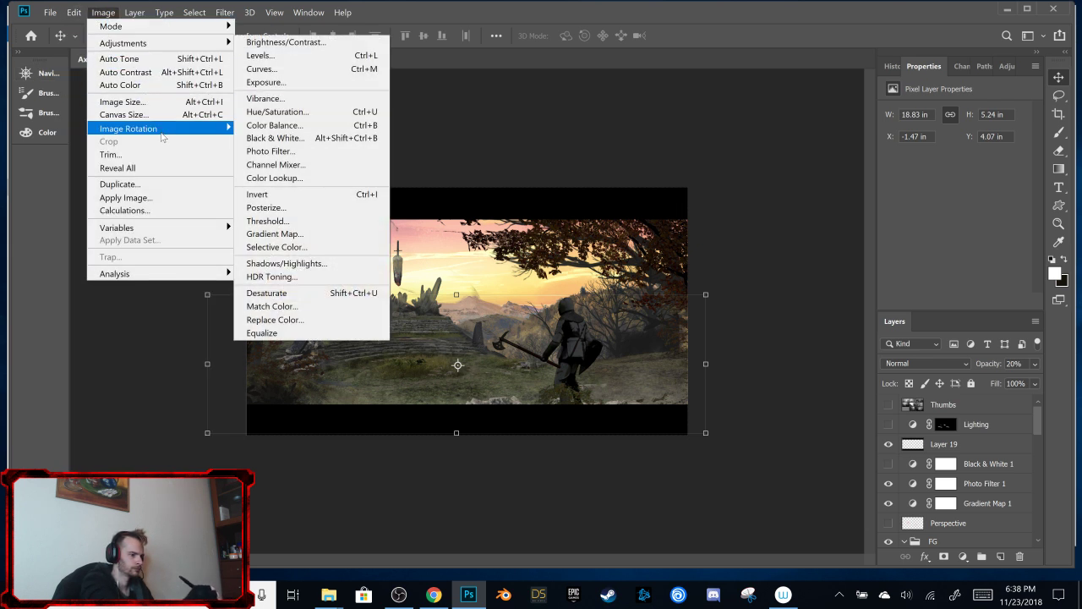
mouse_move(165, 135)
click(324, 189)
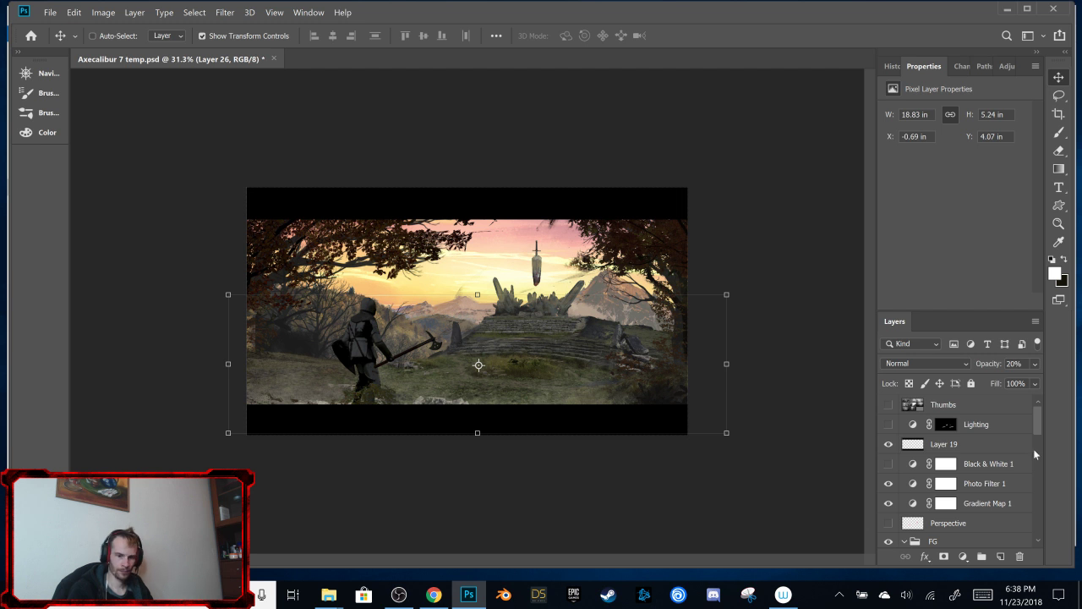
click(888, 464)
click(888, 464)
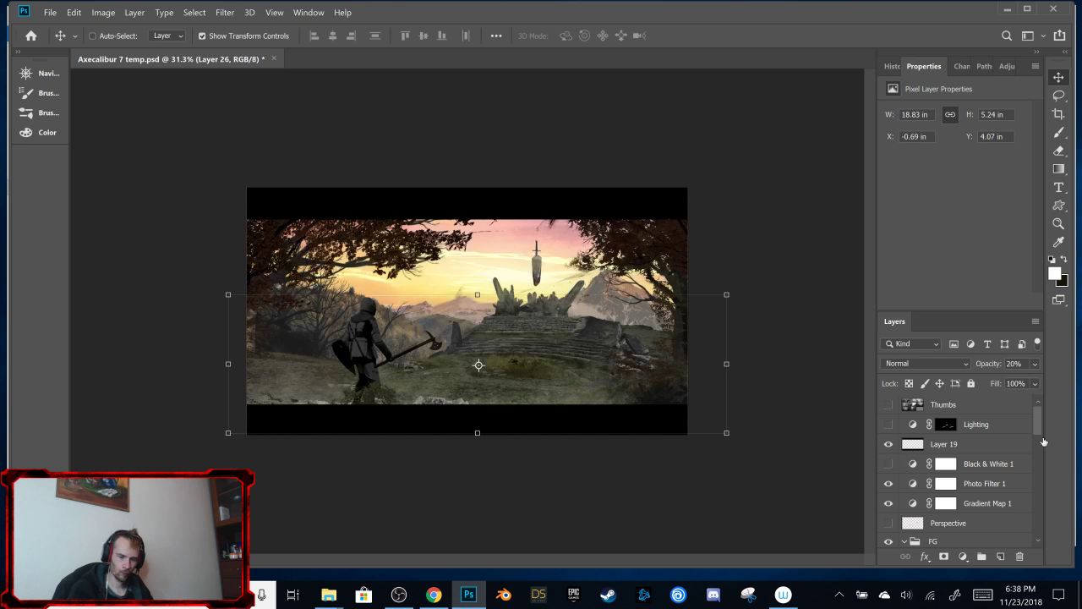
Step: Toggle the red perspective guide lines and hide the midground ruins to see behind them
scroll(1044, 428, down, 3)
click(889, 472)
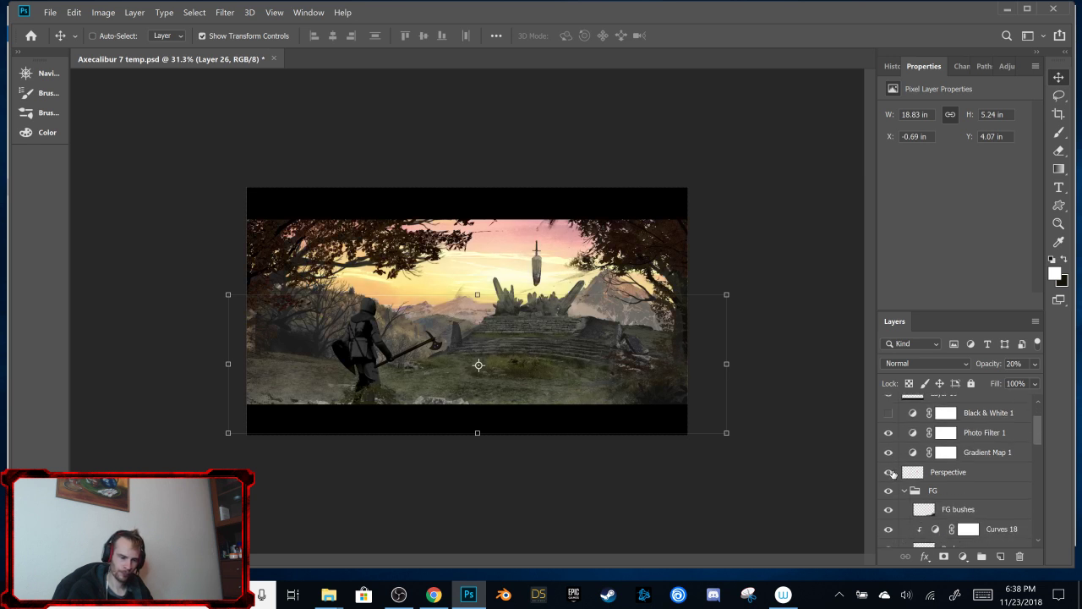
click(888, 472)
drag(1038, 427, 1037, 530)
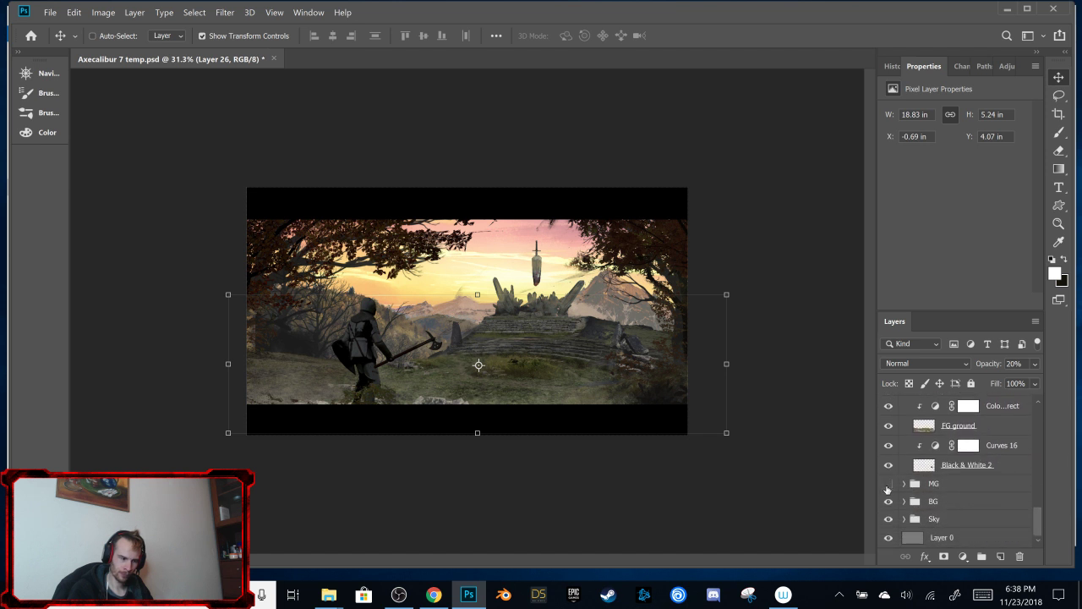
click(887, 488)
Step: Nudge the Trees layer slightly sideways and bring the Lighting curves layer into view
scroll(1041, 506, up, 5)
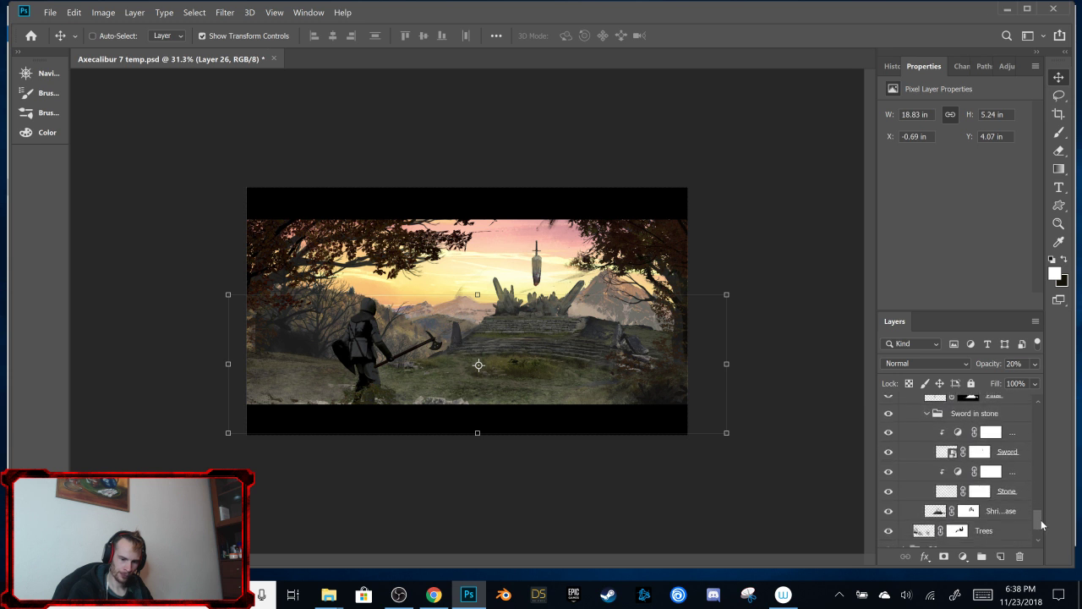
drag(1041, 519, 1041, 531)
click(981, 483)
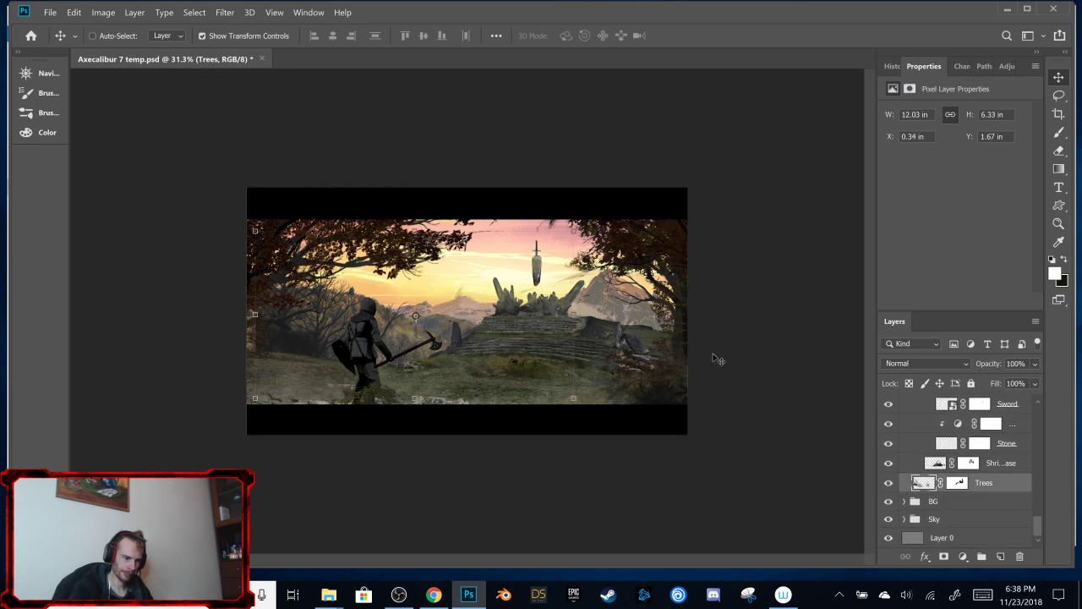
mouse_move(498, 337)
mouse_down()
mouse_move(508, 345)
mouse_move(498, 347)
mouse_up()
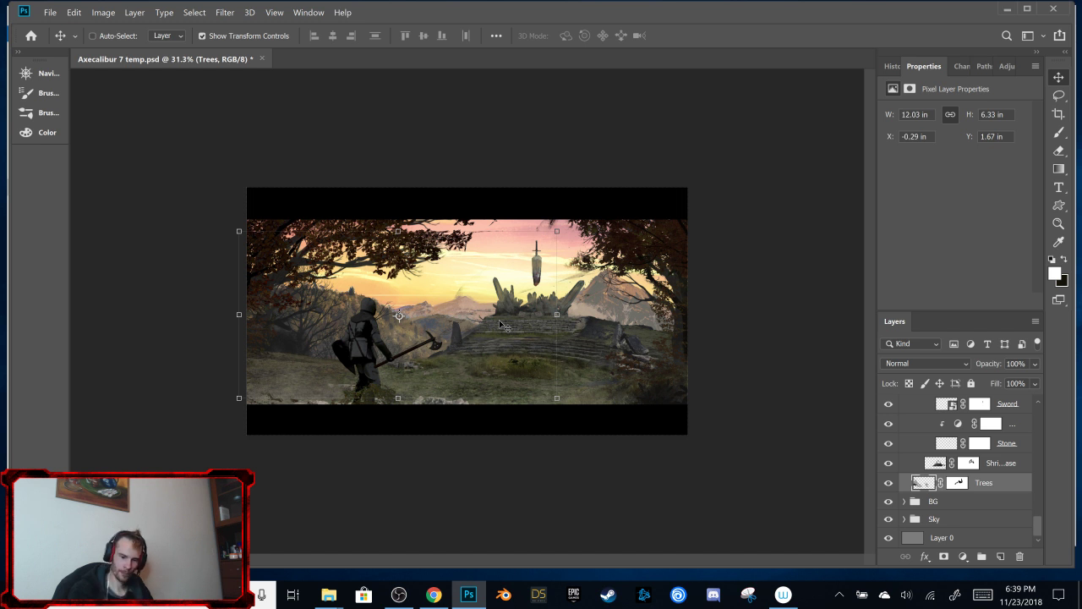
drag(1038, 528, 1034, 503)
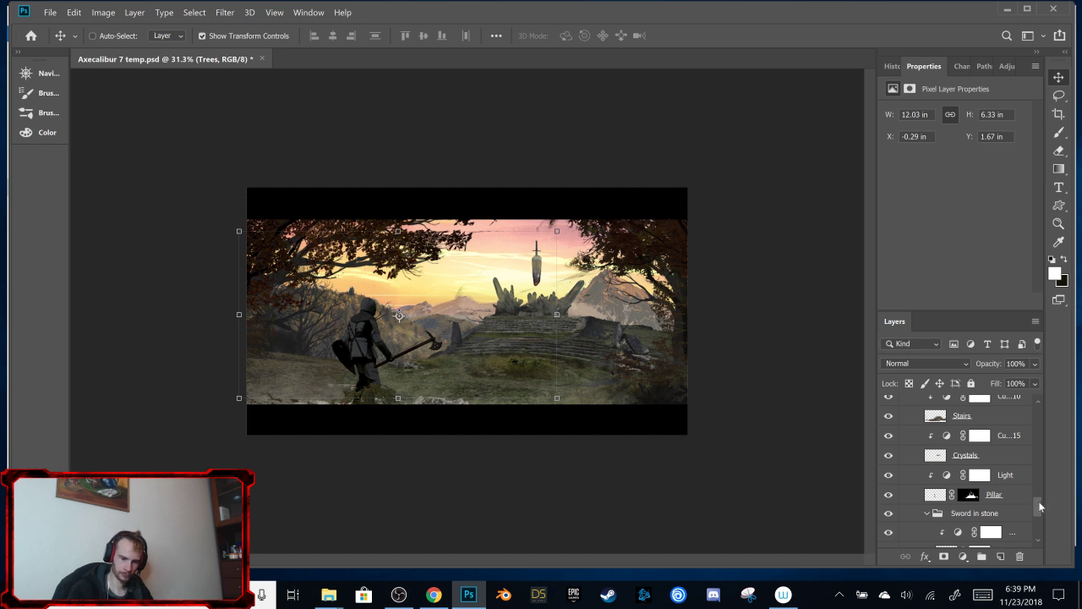
drag(1039, 500, 1044, 398)
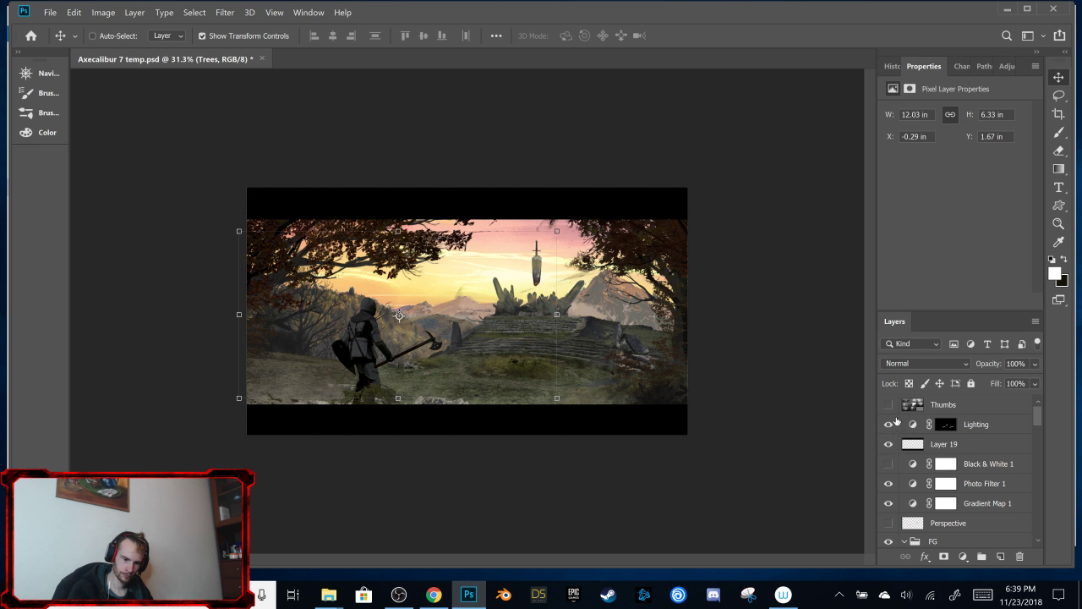
Step: Move Lighting below Layer 19 and set its curve: white point 165, point at 69/188
drag(981, 424, 987, 448)
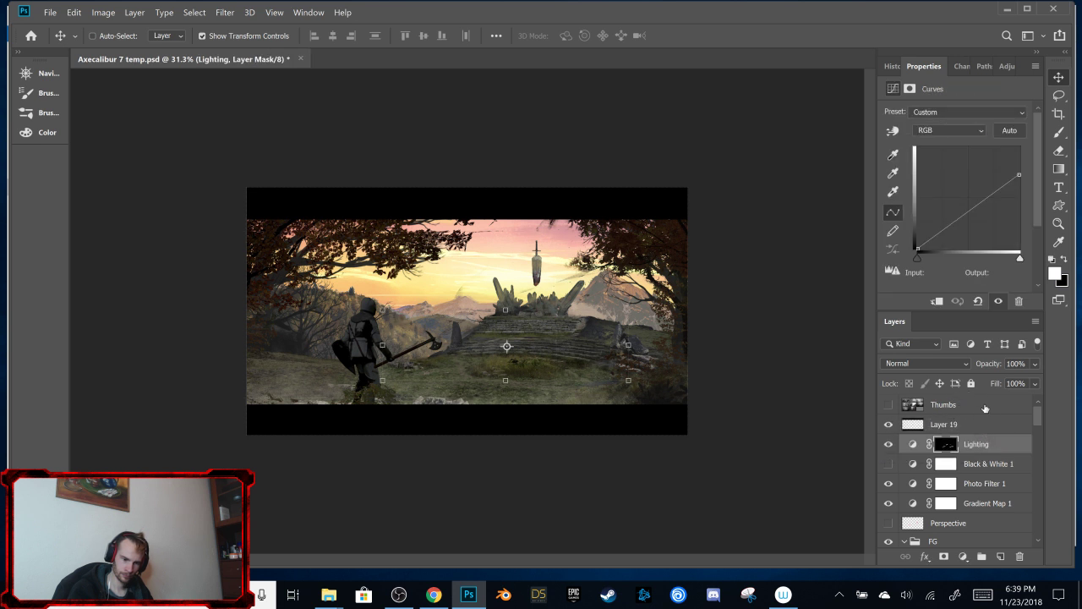
click(888, 443)
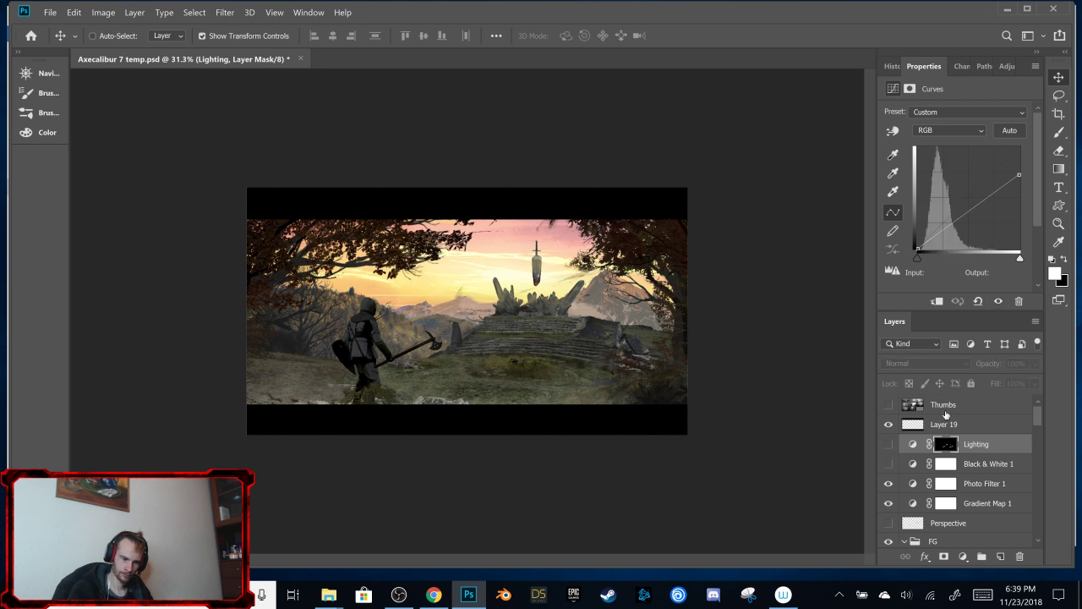
click(888, 444)
click(913, 444)
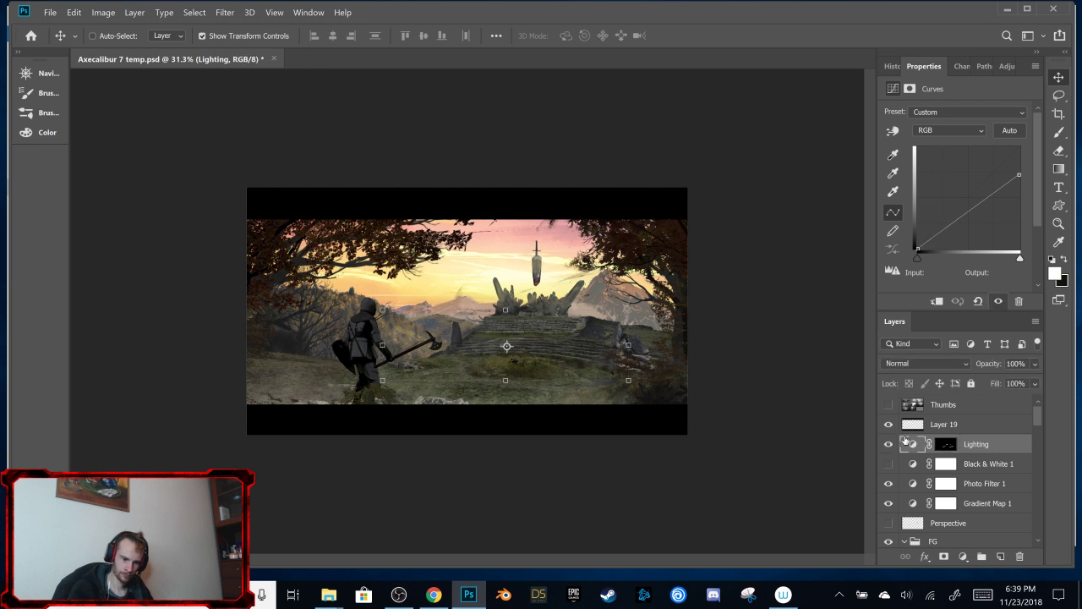
drag(1020, 179, 983, 148)
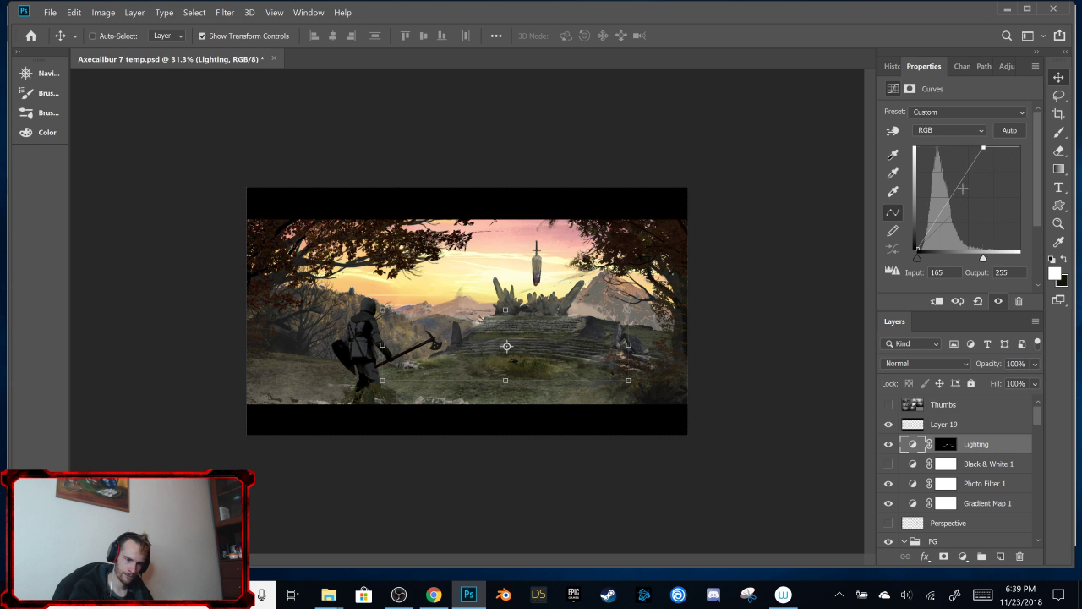
drag(960, 186, 945, 175)
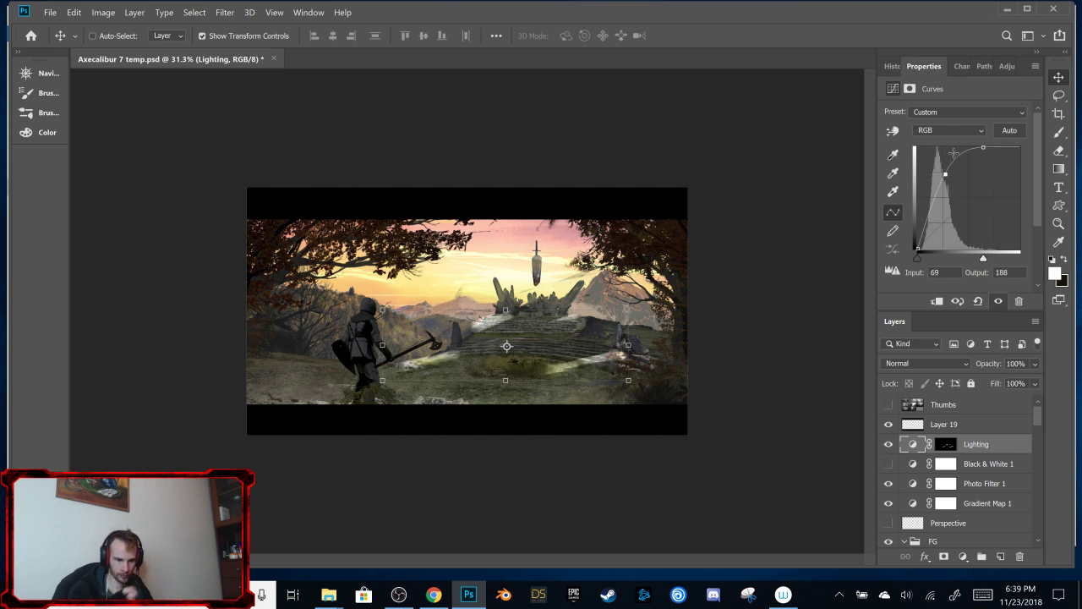
click(946, 444)
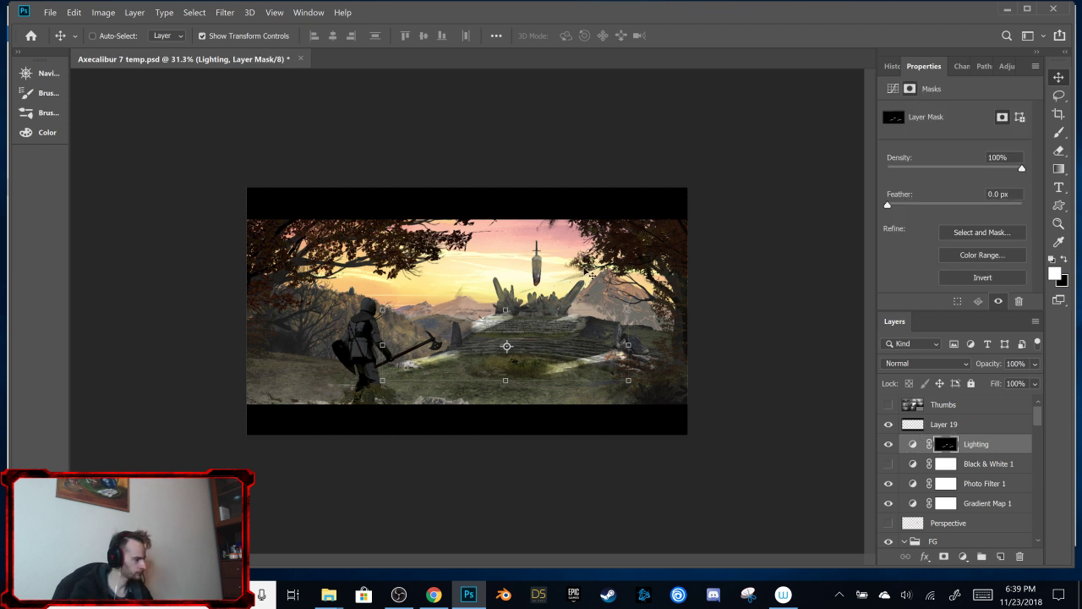
key(b)
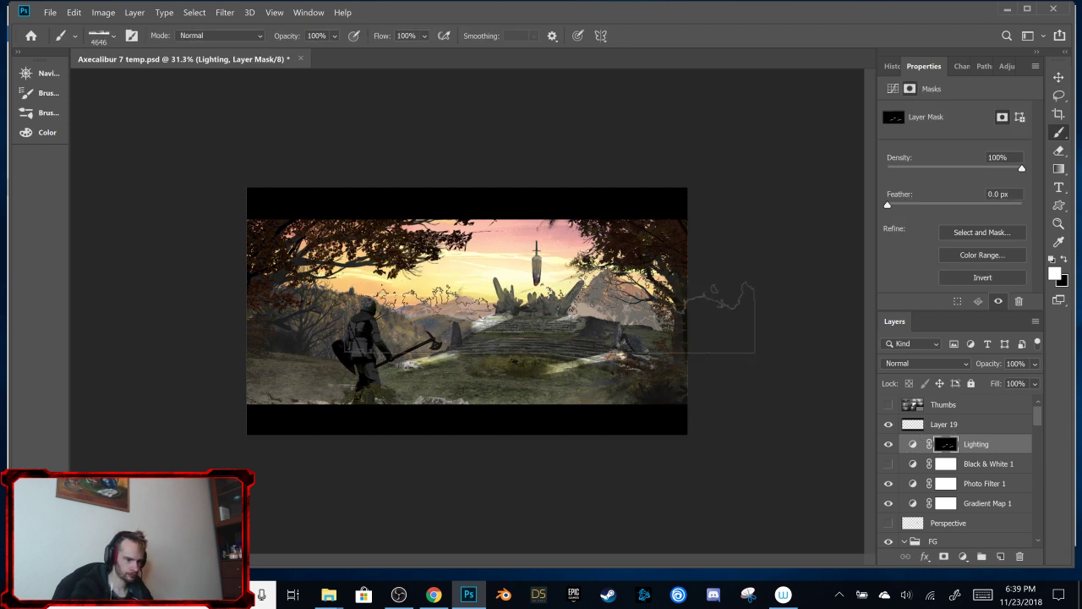
Step: With a 300 px brush, paint white light rays over the ruins, ground and haze on the Lighting mask
right_click(693, 346)
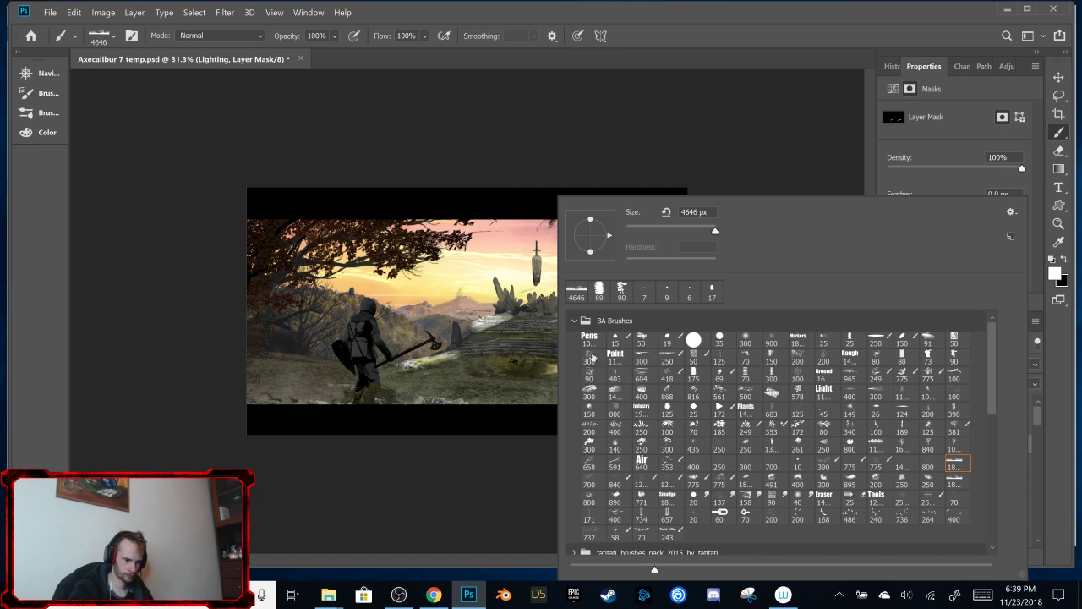
click(590, 357)
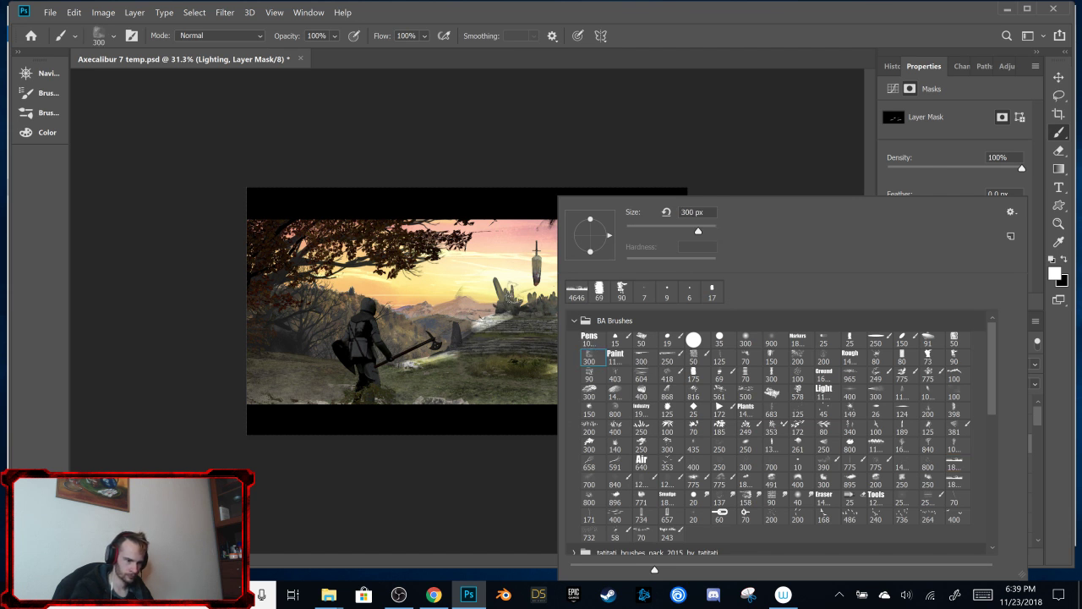
key(Return)
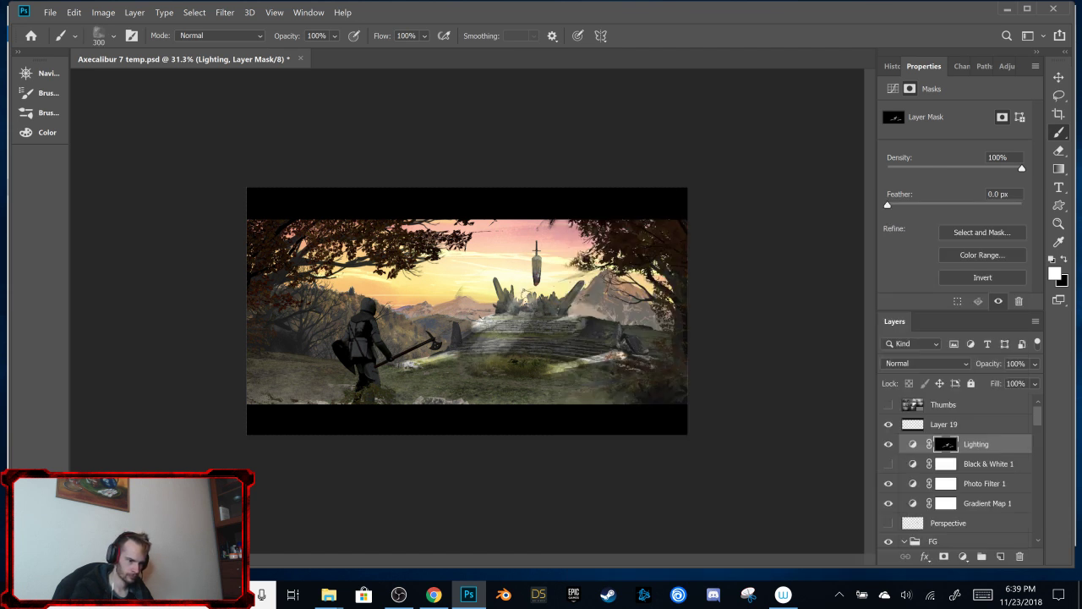
mouse_move(516, 300)
mouse_down()
mouse_move(487, 346)
mouse_move(553, 355)
mouse_move(612, 398)
mouse_move(630, 368)
mouse_move(592, 406)
mouse_move(492, 390)
mouse_move(465, 363)
mouse_move(393, 374)
mouse_up()
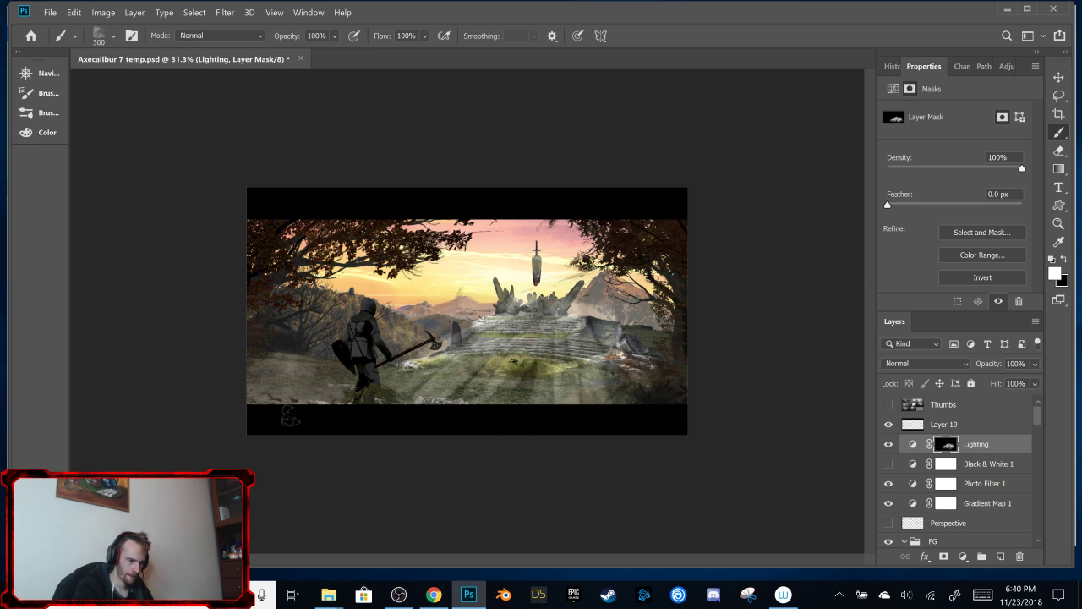
mouse_move(290, 414)
mouse_down()
mouse_move(446, 351)
mouse_move(567, 330)
mouse_move(549, 359)
mouse_up()
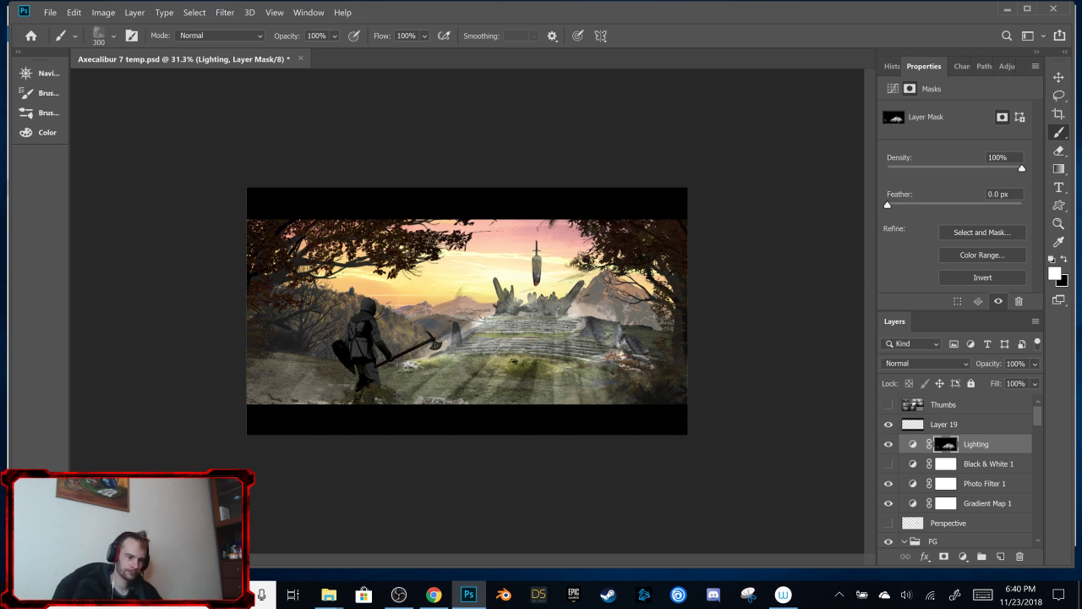
mouse_move(478, 376)
mouse_down()
mouse_move(609, 401)
mouse_move(605, 347)
mouse_move(613, 376)
mouse_up()
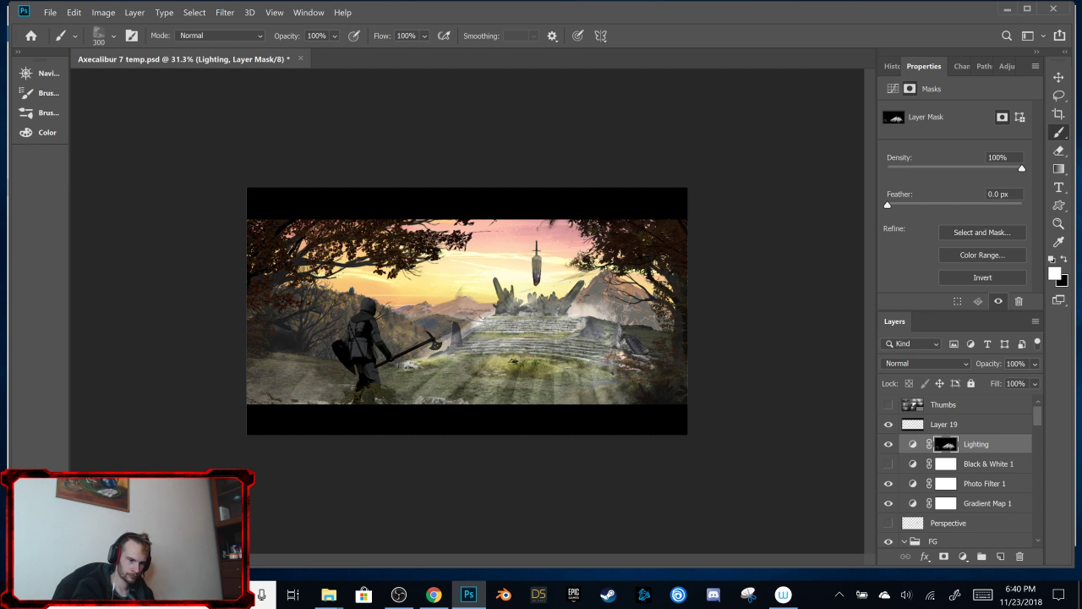
mouse_move(604, 334)
mouse_down()
mouse_move(634, 347)
mouse_move(504, 296)
mouse_move(583, 270)
mouse_move(583, 249)
mouse_move(591, 287)
mouse_move(626, 262)
mouse_move(406, 287)
mouse_move(508, 254)
mouse_move(355, 295)
mouse_move(323, 223)
mouse_move(456, 296)
mouse_move(380, 291)
mouse_move(347, 283)
mouse_move(622, 277)
mouse_move(665, 263)
mouse_move(440, 339)
mouse_move(391, 334)
mouse_move(410, 306)
mouse_move(386, 323)
mouse_move(420, 291)
mouse_up()
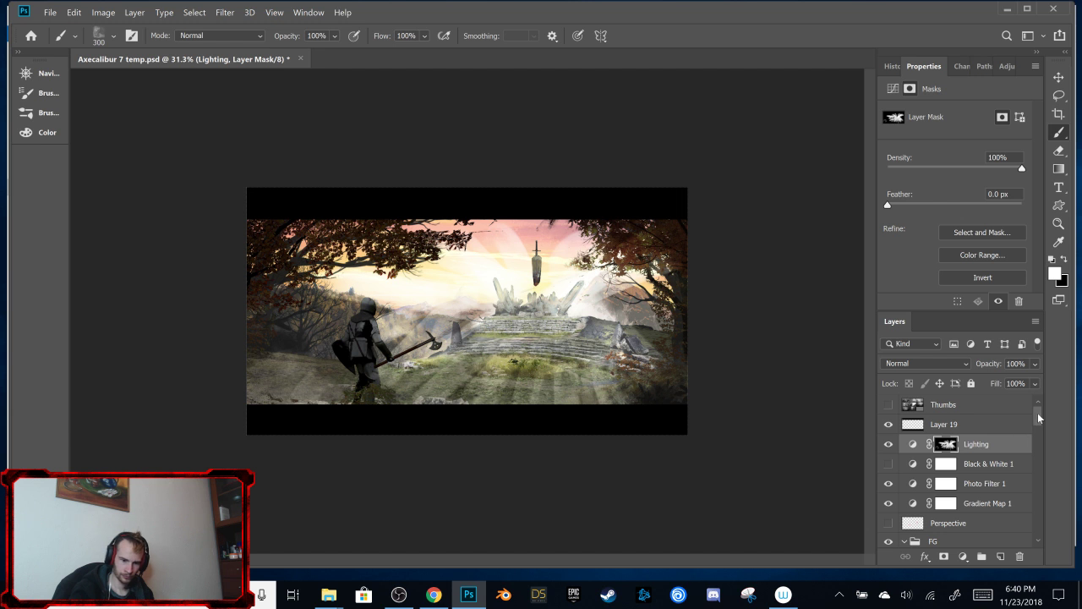
Step: Move Lighting below the Dude group and paint black to remove glow from the upper-right tree branches
scroll(1038, 413, down, 3)
scroll(1040, 416, up, 3)
drag(1007, 445, 983, 504)
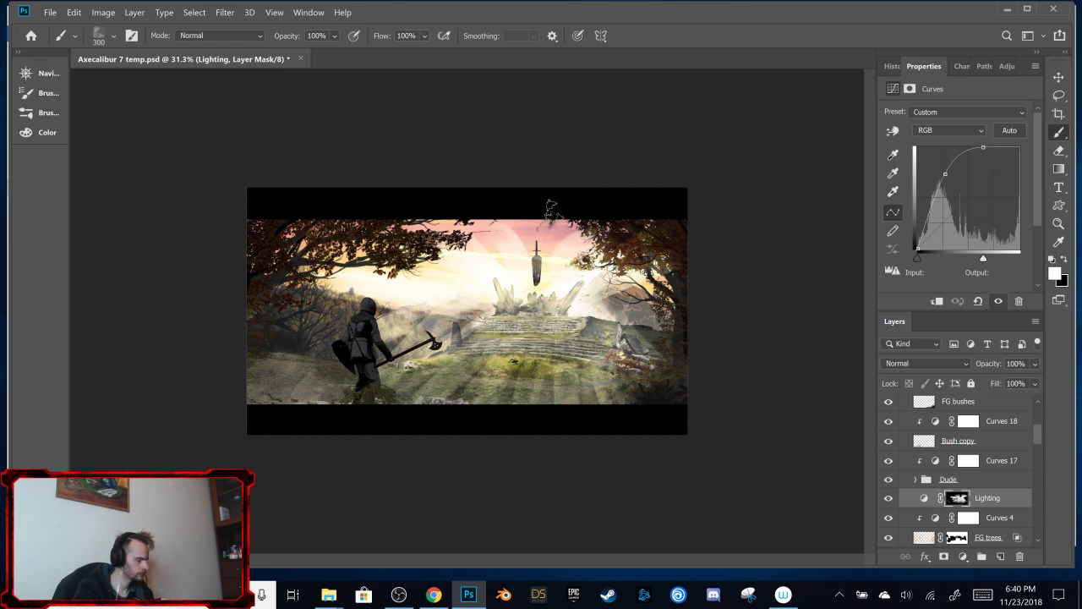
key(x)
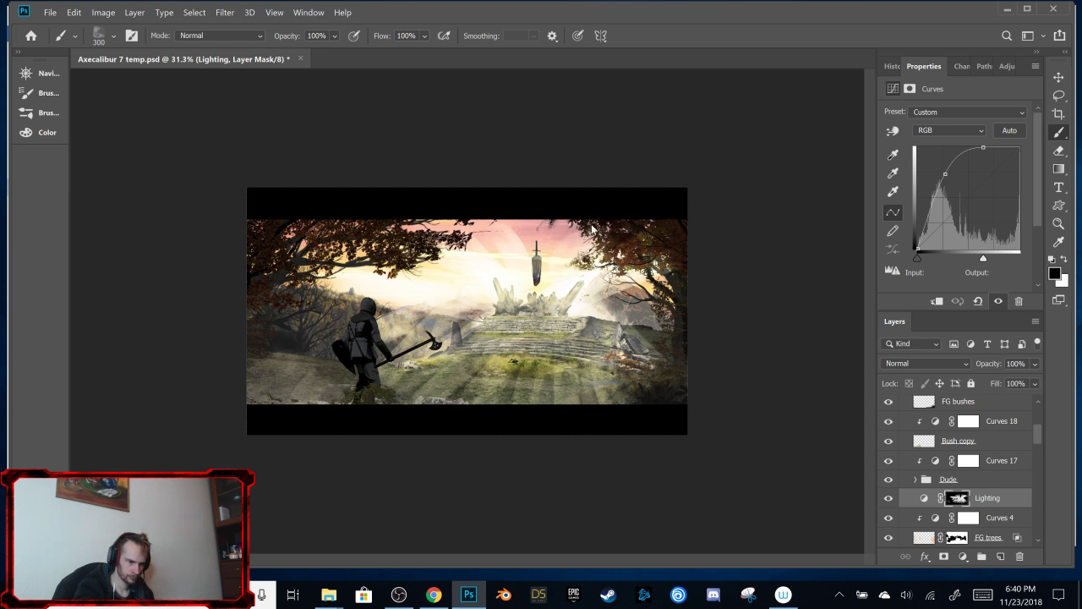
mouse_move(627, 221)
mouse_down()
mouse_move(590, 259)
mouse_move(610, 279)
mouse_move(687, 242)
mouse_move(609, 292)
mouse_move(641, 254)
mouse_move(652, 288)
mouse_move(583, 306)
mouse_move(617, 335)
mouse_move(578, 246)
mouse_move(554, 288)
mouse_move(604, 317)
mouse_move(568, 298)
mouse_move(631, 283)
mouse_move(601, 330)
mouse_move(609, 355)
mouse_up()
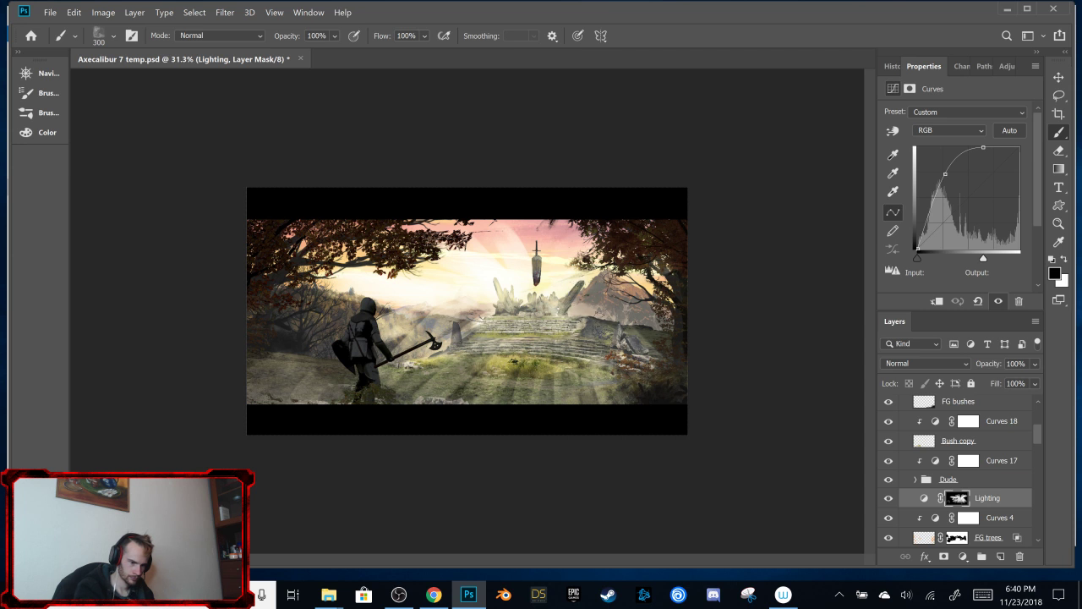
Step: With an 86 px brush, paint black to tone down the glow on the right ground, knight and sky
right_click(487, 313)
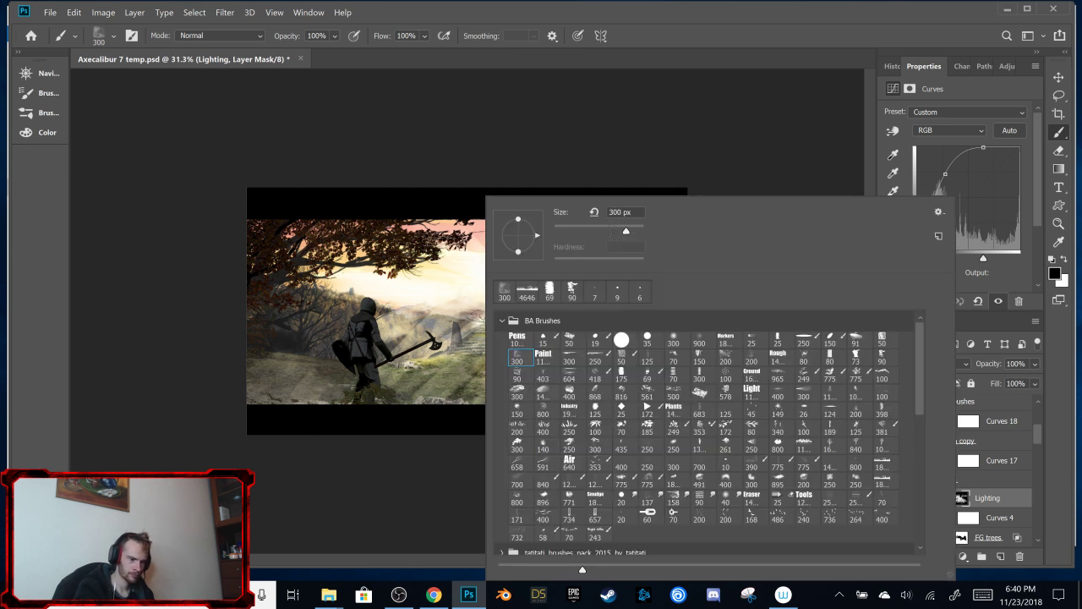
key(Return)
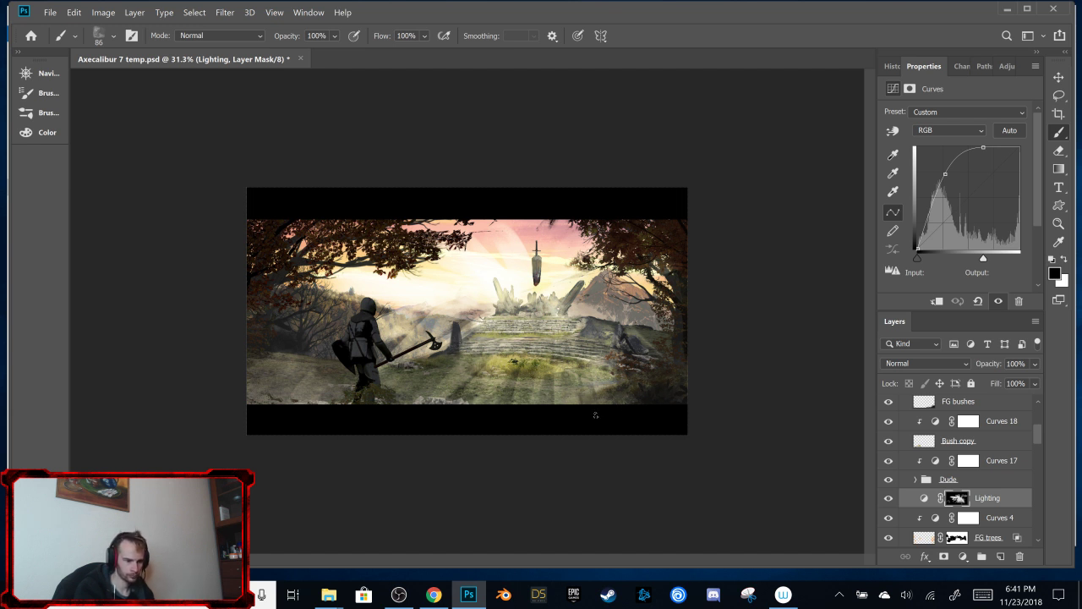
mouse_move(473, 348)
mouse_down()
mouse_move(580, 350)
mouse_move(554, 356)
mouse_move(490, 340)
mouse_move(524, 339)
mouse_move(478, 334)
mouse_move(554, 322)
mouse_move(498, 323)
mouse_move(584, 329)
mouse_move(503, 325)
mouse_move(567, 338)
mouse_move(511, 335)
mouse_up()
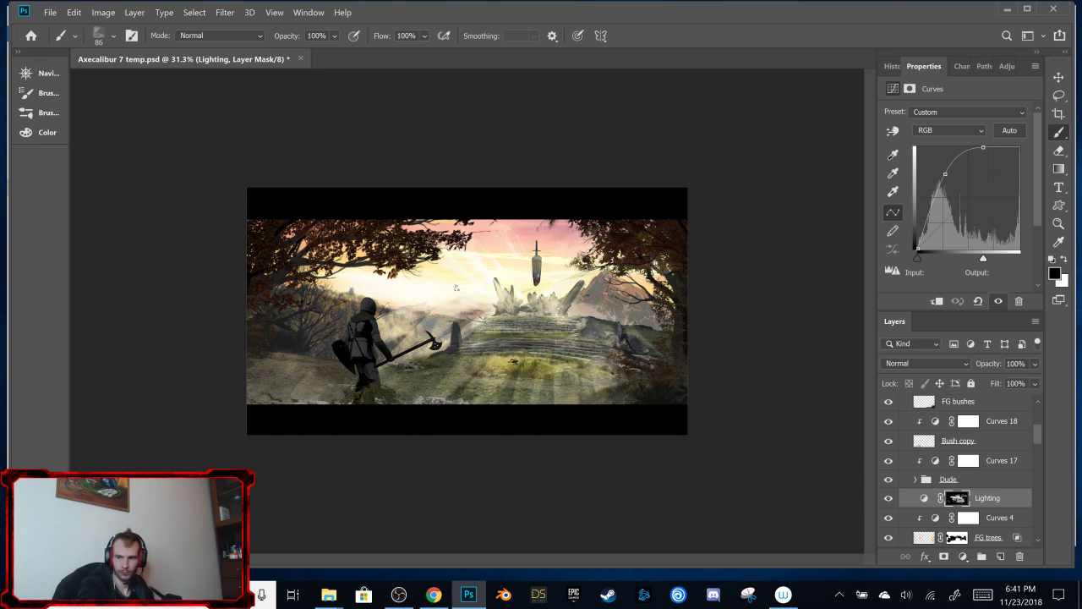
mouse_move(374, 288)
mouse_down()
mouse_move(355, 284)
mouse_move(453, 297)
mouse_up()
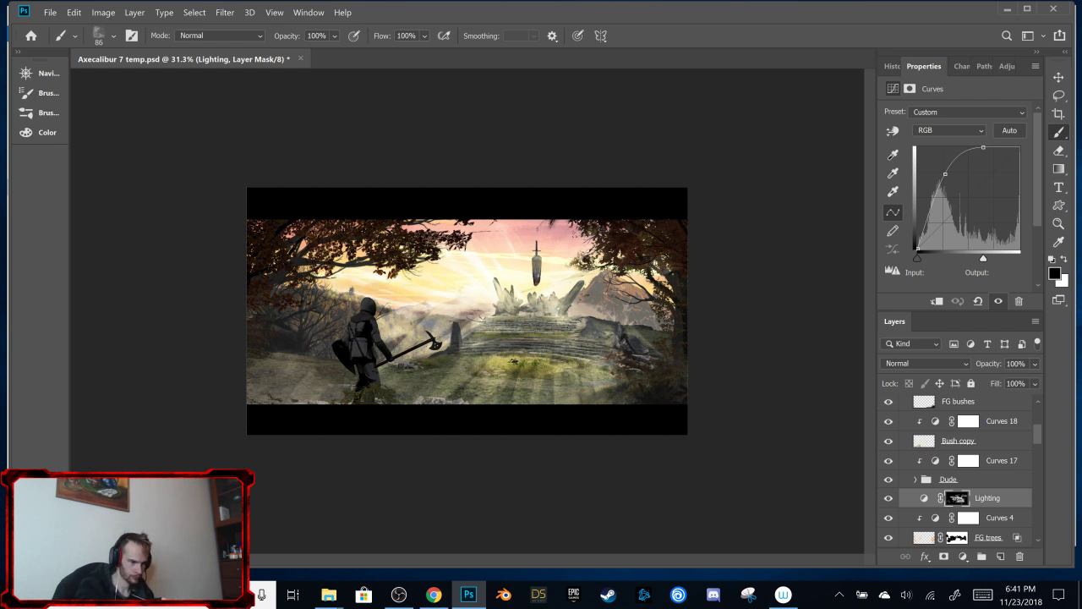
right_click(617, 167)
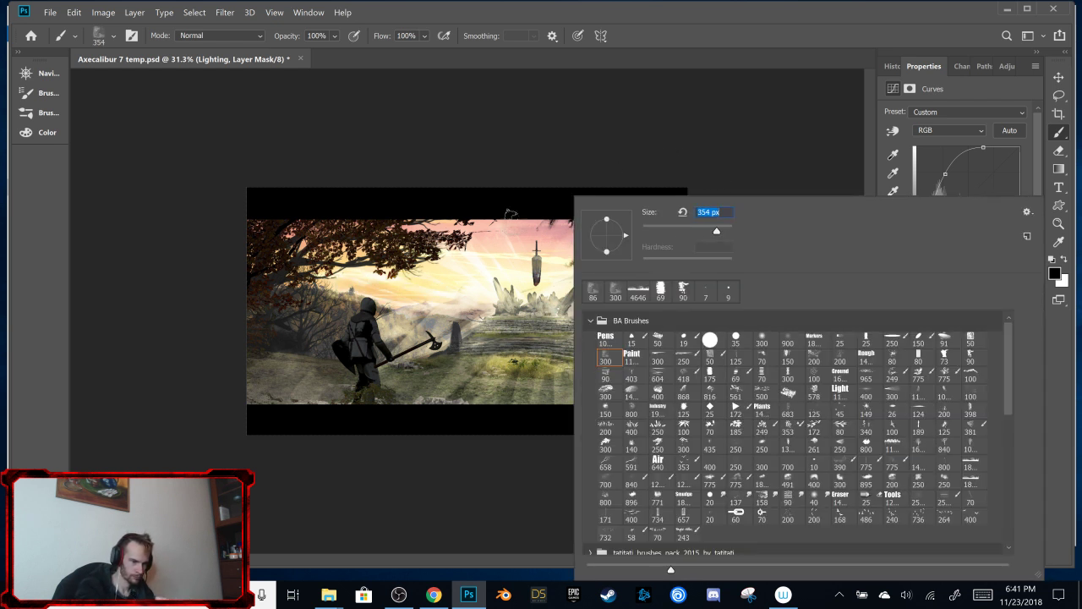
Step: Set the brush size to 354 px
text(354)
key(Return)
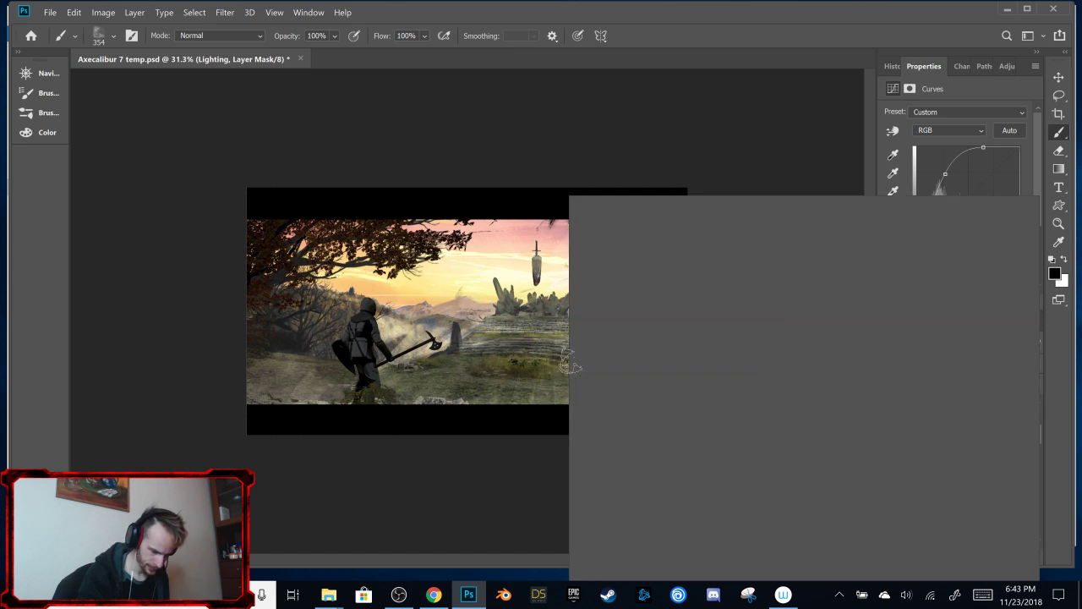
Step: Try the 300 and 900 px soft presets and a 1100 px size, then set the brush to 136 px
click(758, 340)
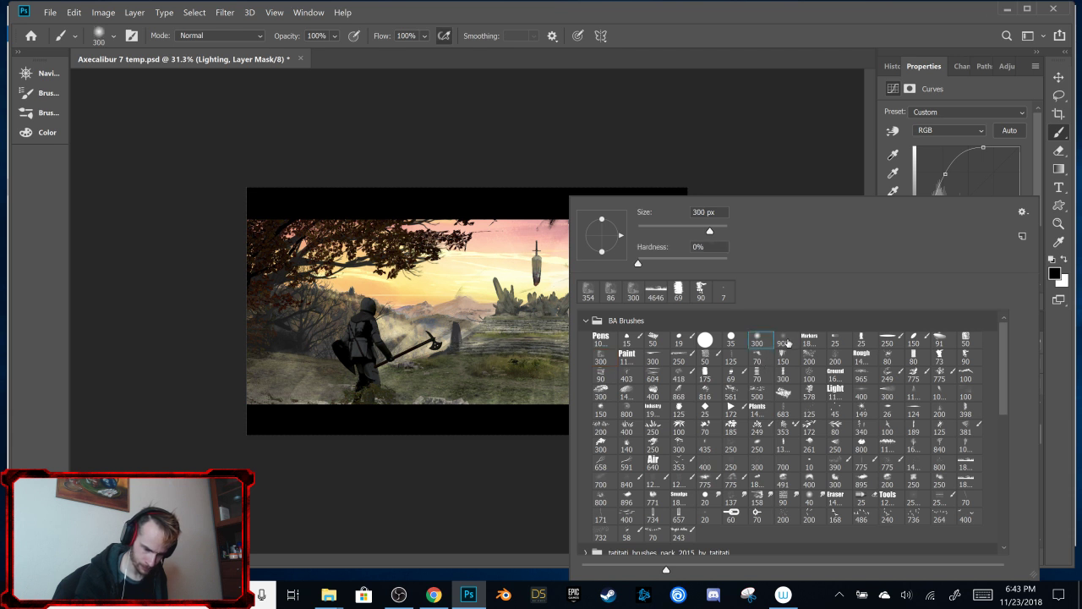
click(784, 341)
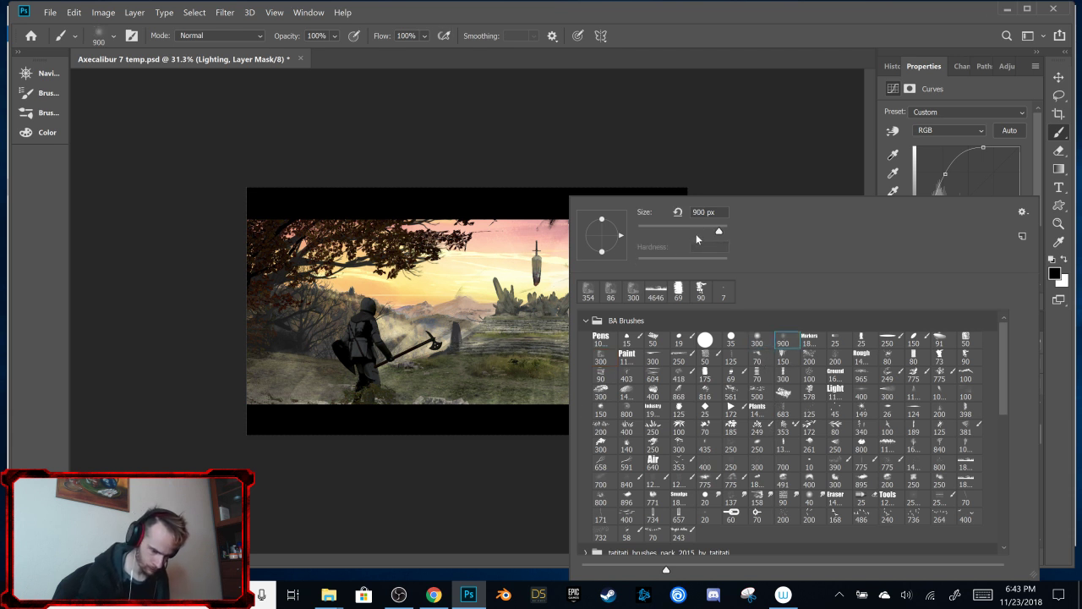
drag(718, 233, 719, 233)
click(519, 364)
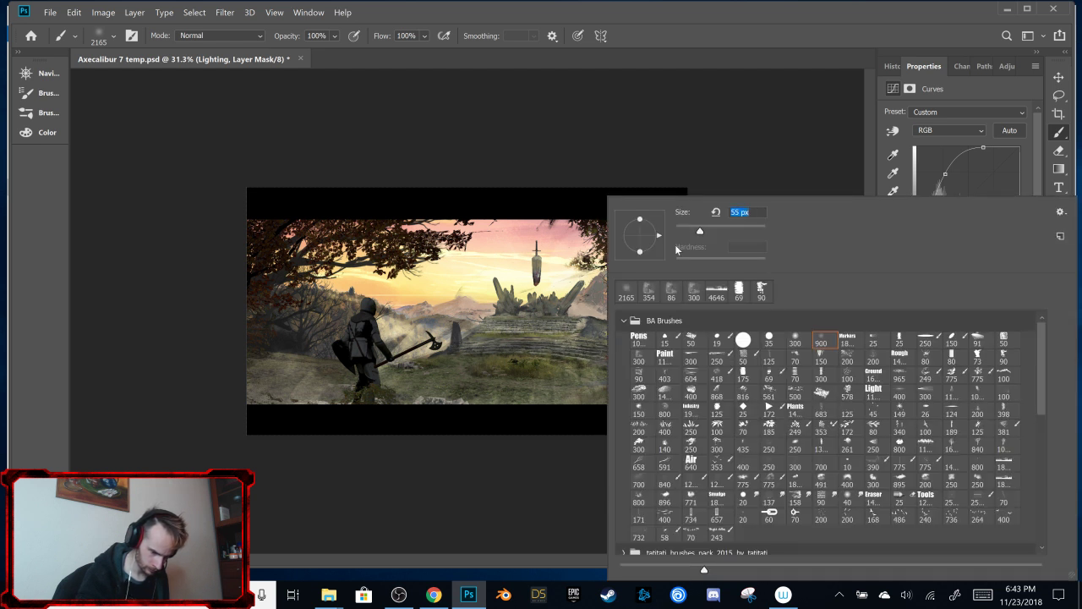
drag(699, 231, 729, 233)
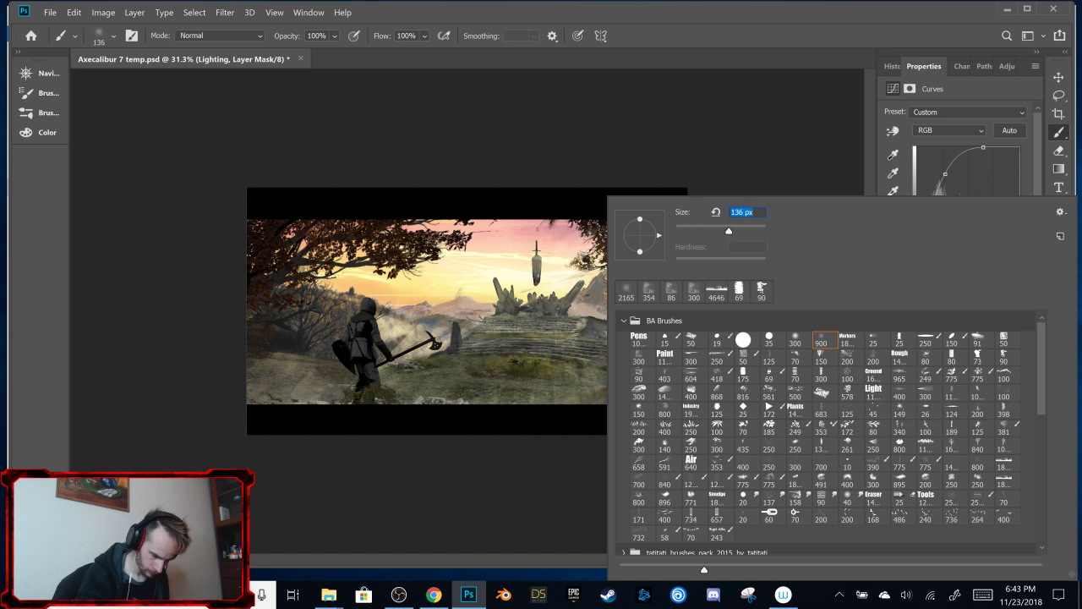
key(Return)
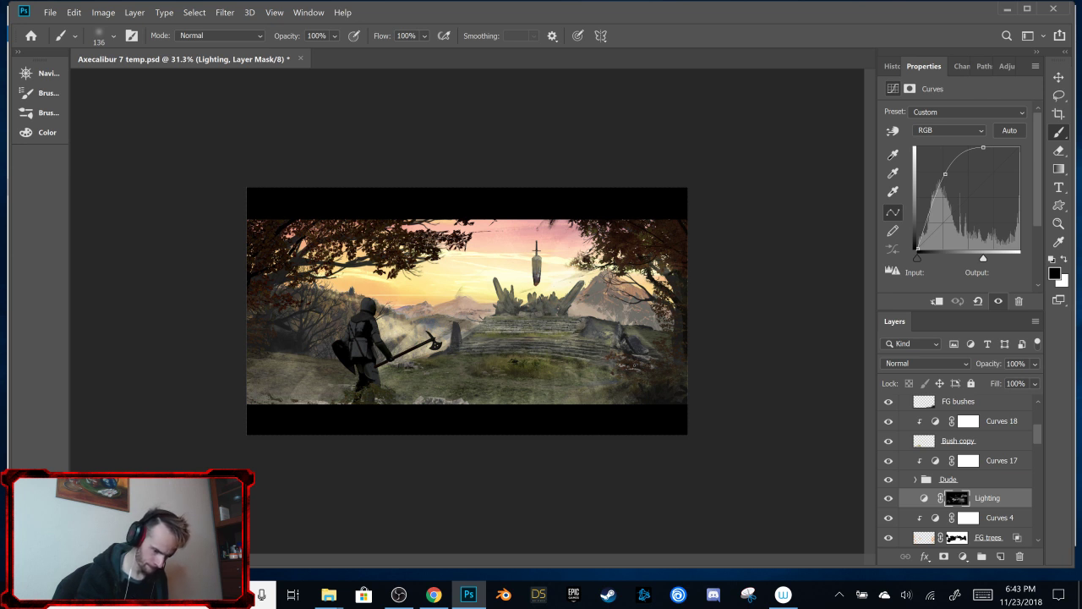
Step: Enlarge the brush to 180 px, then switch to the 300 px soft round preset
right_click(613, 199)
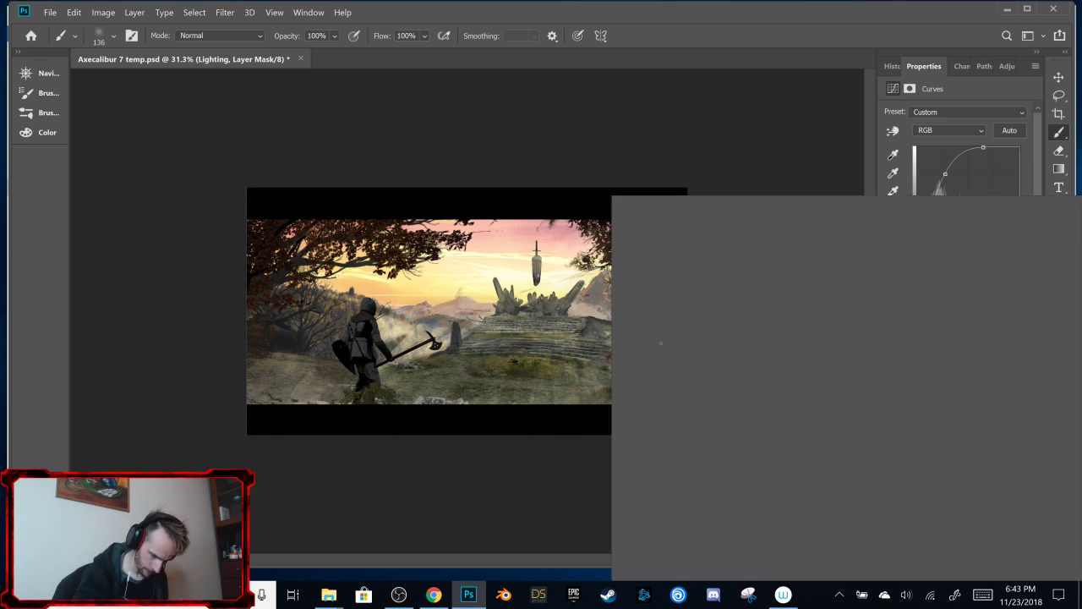
drag(703, 237, 742, 232)
key(Return)
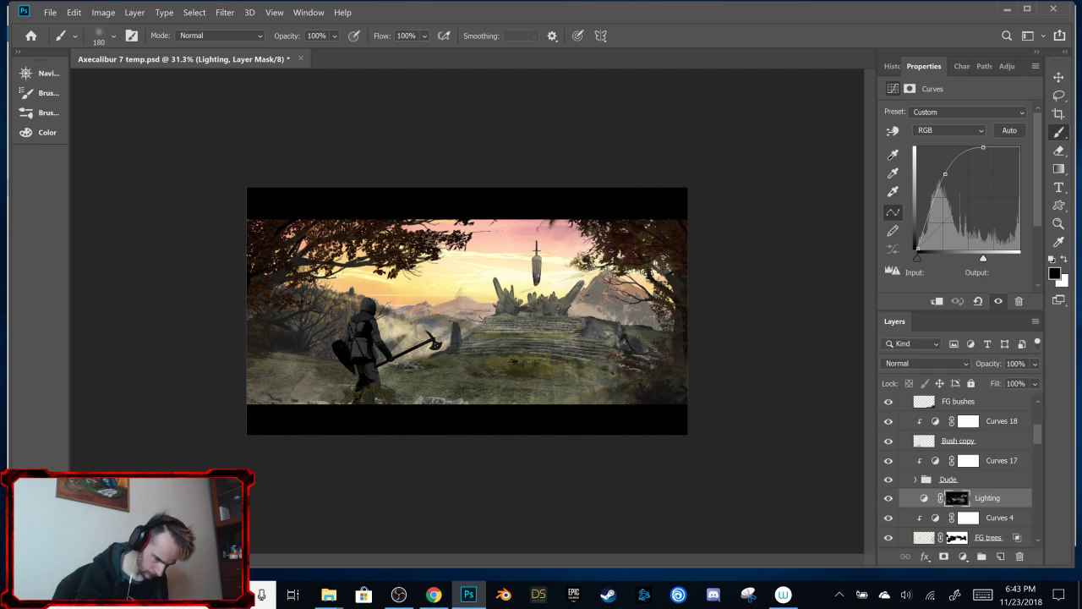
right_click(613, 199)
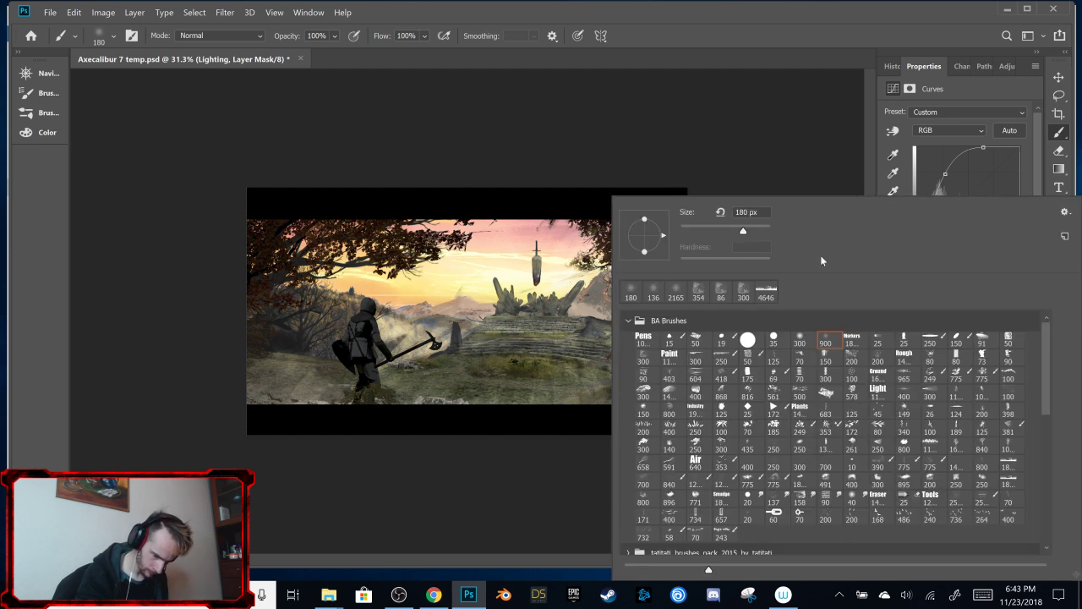
click(799, 340)
key(Return)
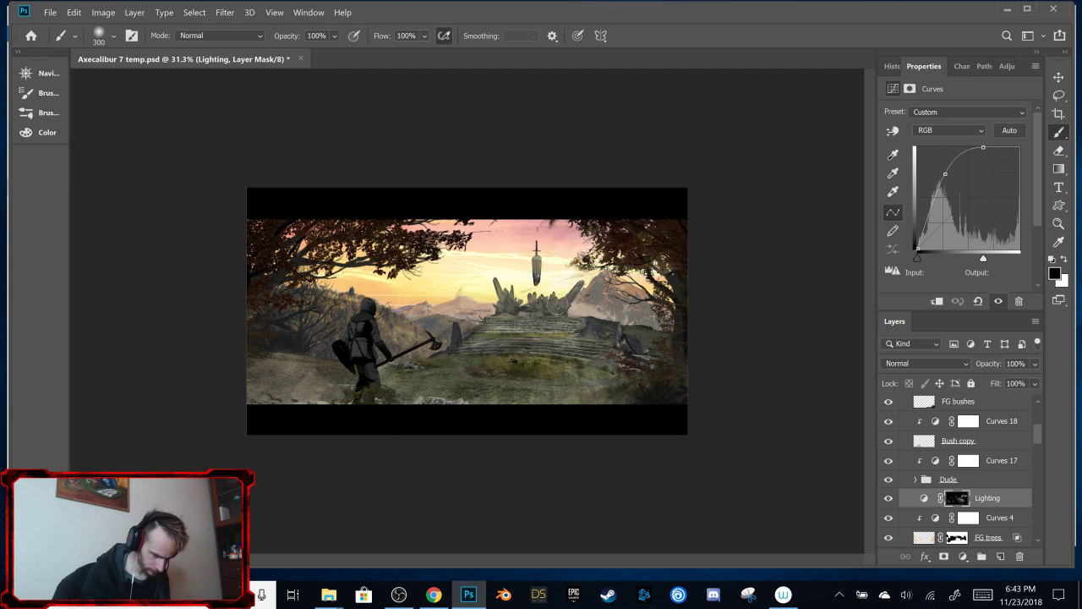
Step: On the Lighting mask, paint white over the shrine steps and sword rocks, and black over the crystal glow band
key(x)
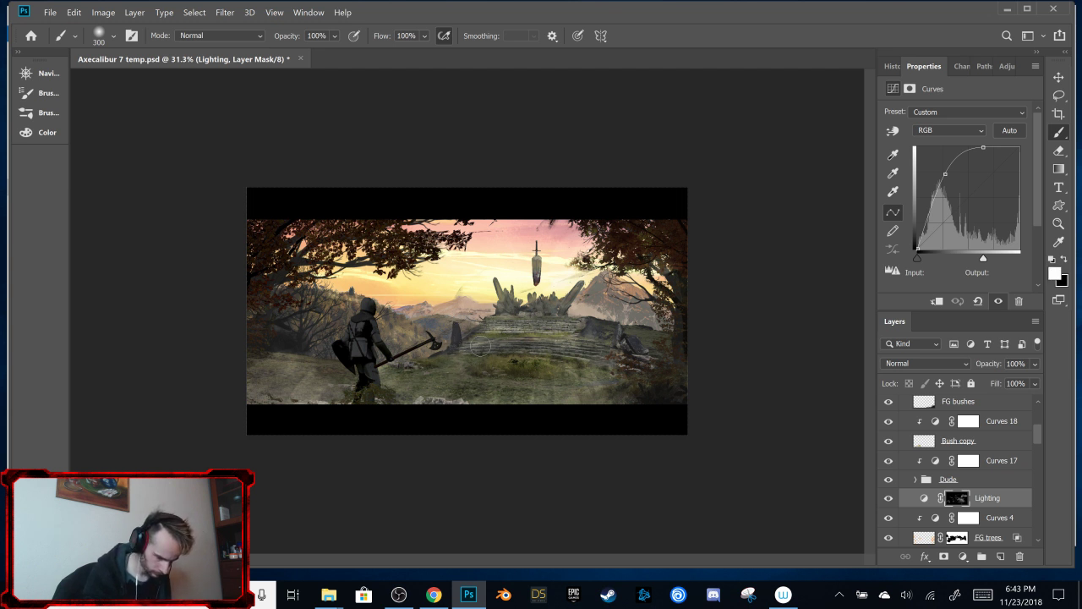
mouse_move(479, 346)
mouse_down()
mouse_move(439, 352)
mouse_move(398, 374)
mouse_move(469, 348)
mouse_move(481, 359)
mouse_move(449, 396)
mouse_move(504, 347)
mouse_up()
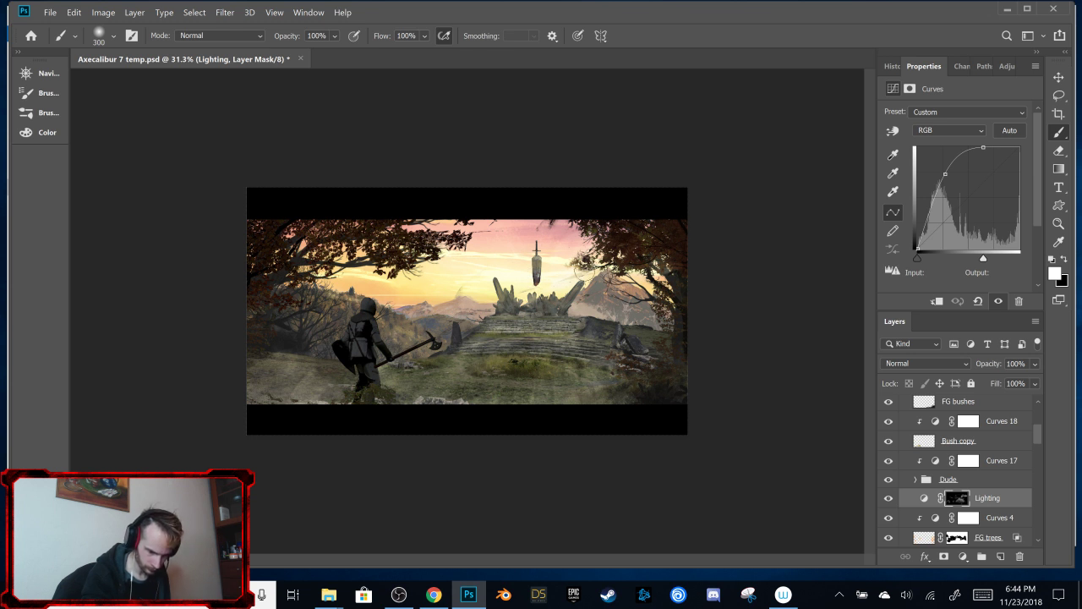
key(x)
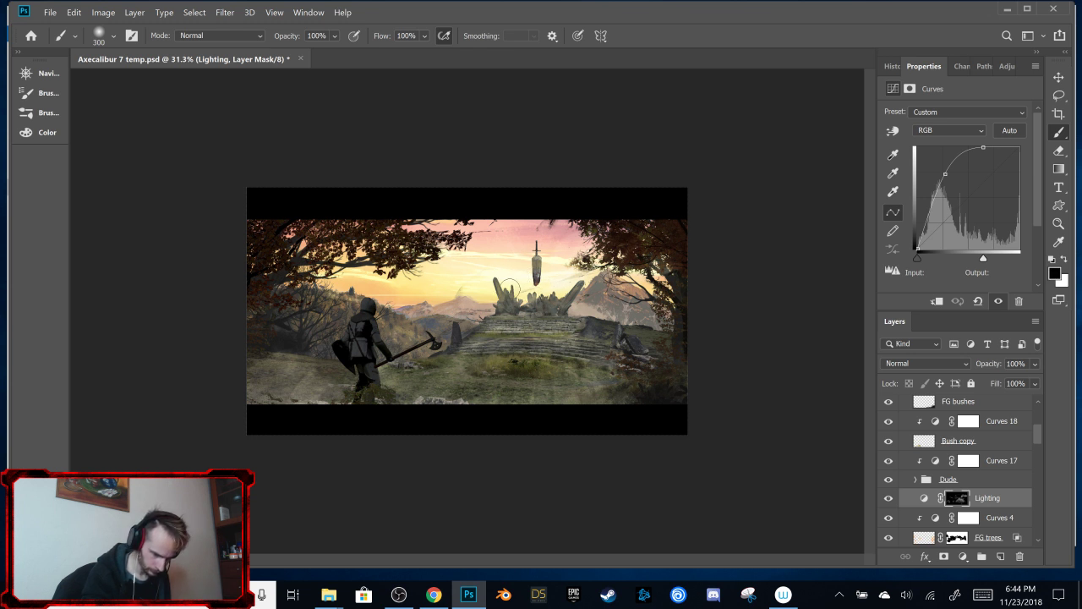
key(x)
mouse_move(518, 287)
mouse_down()
mouse_move(508, 298)
mouse_move(518, 283)
mouse_move(580, 268)
mouse_move(545, 265)
mouse_move(518, 283)
mouse_up()
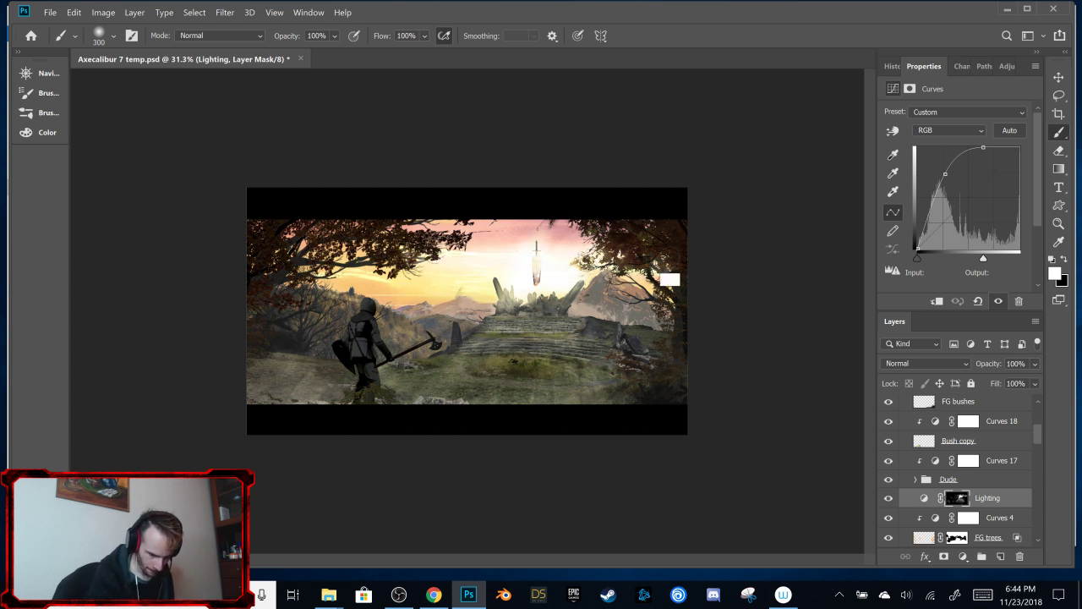
key(x)
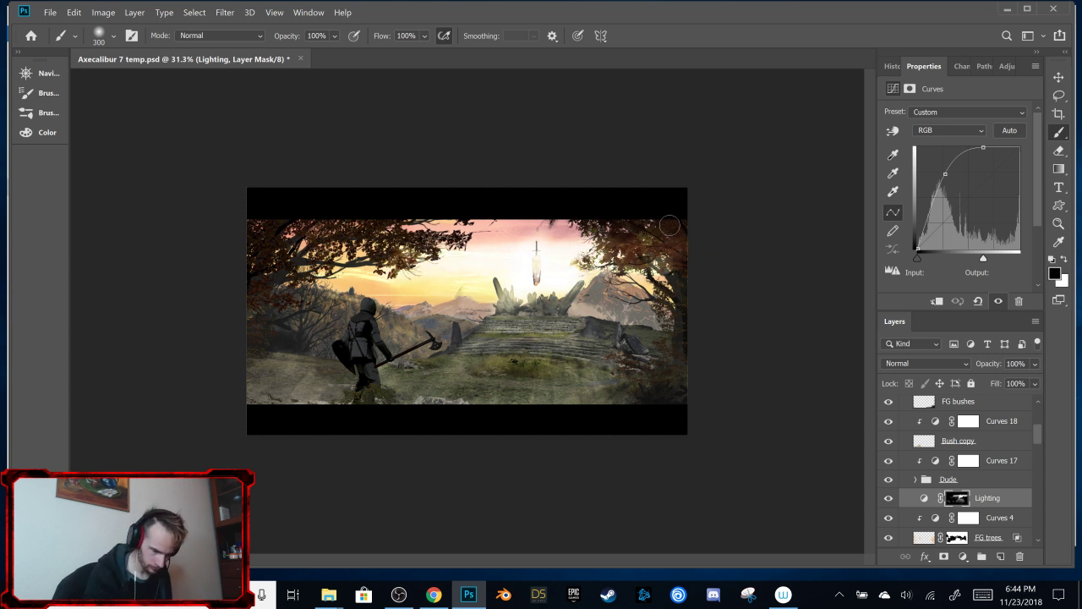
key(shift)
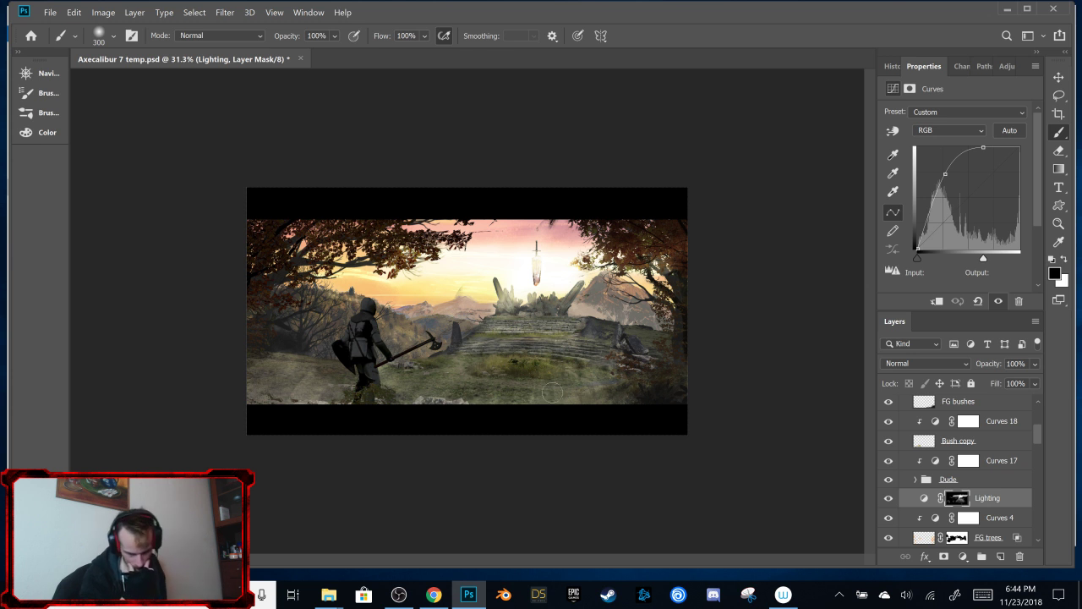
drag(520, 267, 663, 266)
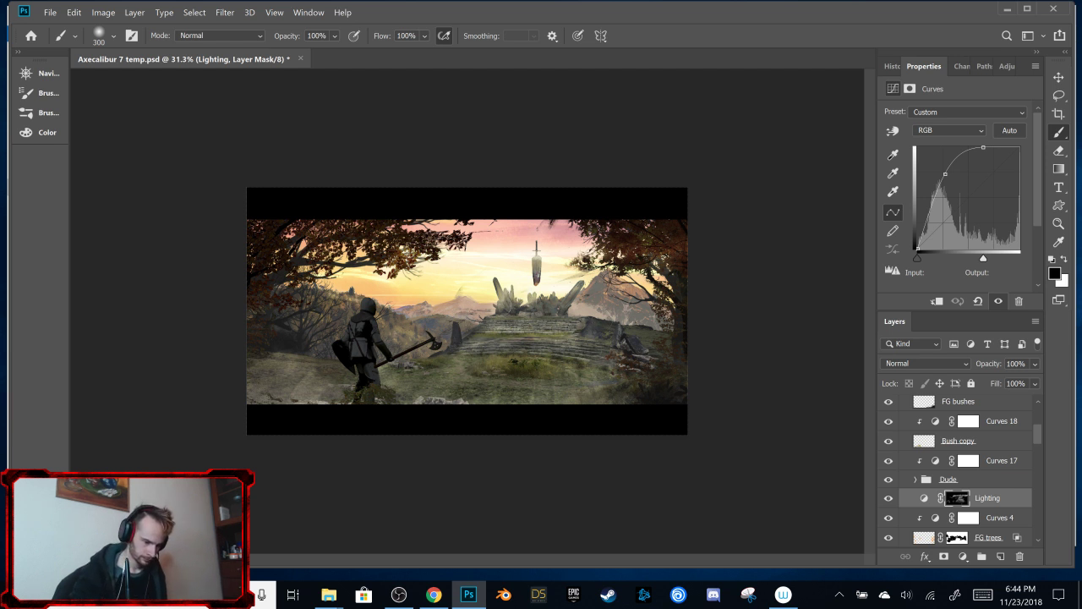
key(ctrl+0)
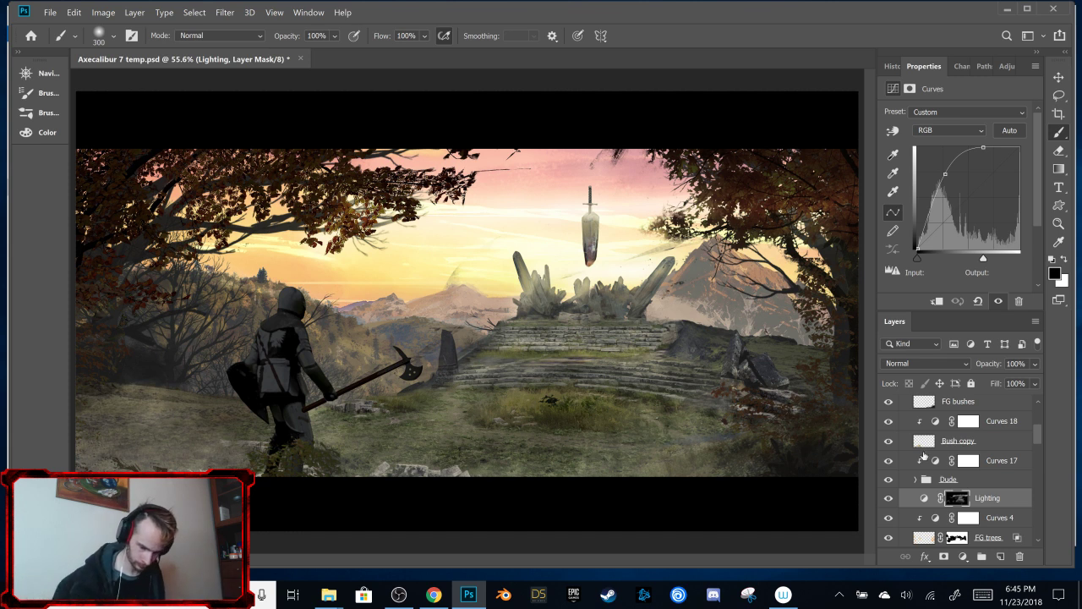
Step: Compare with Lighting and Curves 17 toggled, then target the Curves 17 mask with a 150 px brush
click(889, 499)
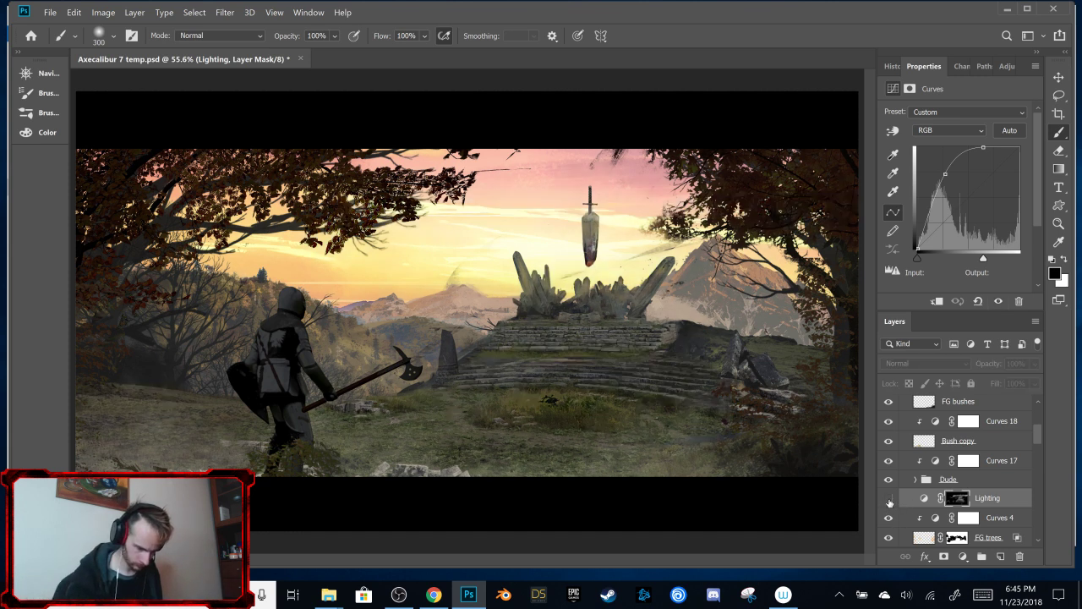
click(889, 499)
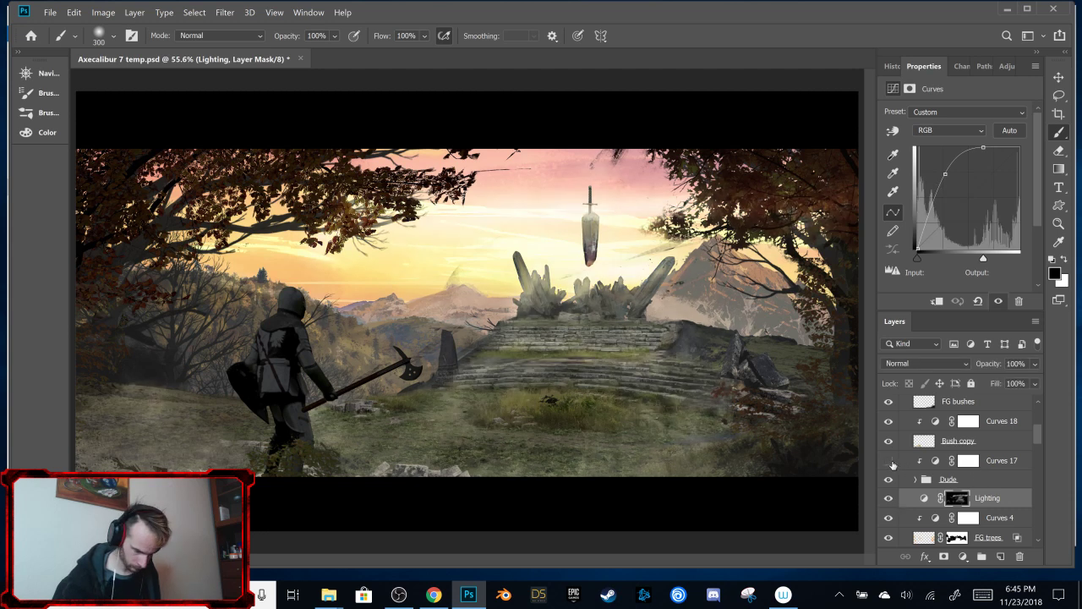
click(889, 461)
key(ctrl+z)
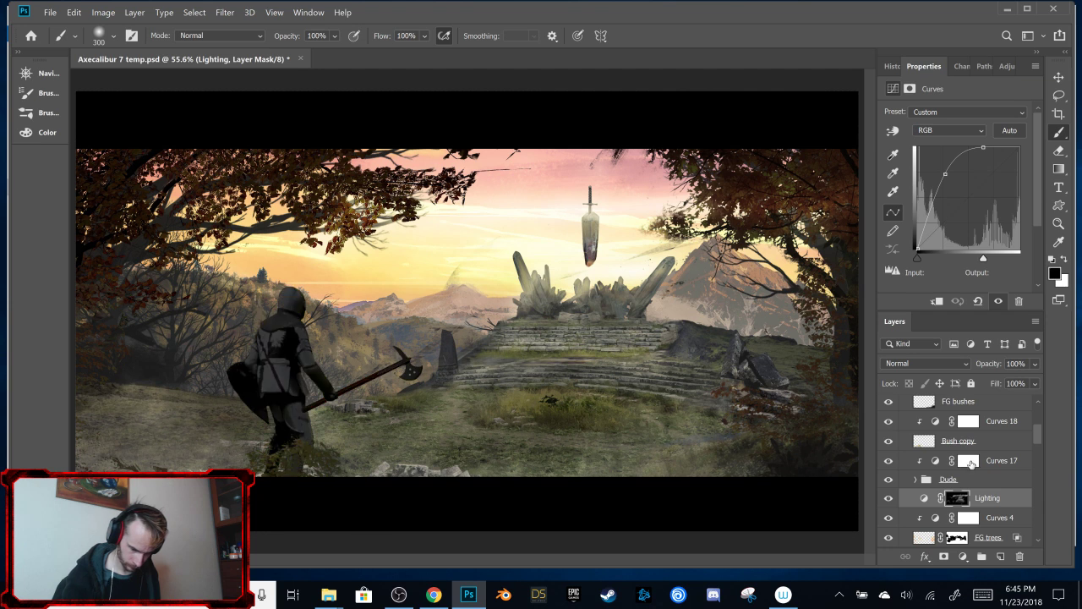
click(971, 463)
right_click(406, 279)
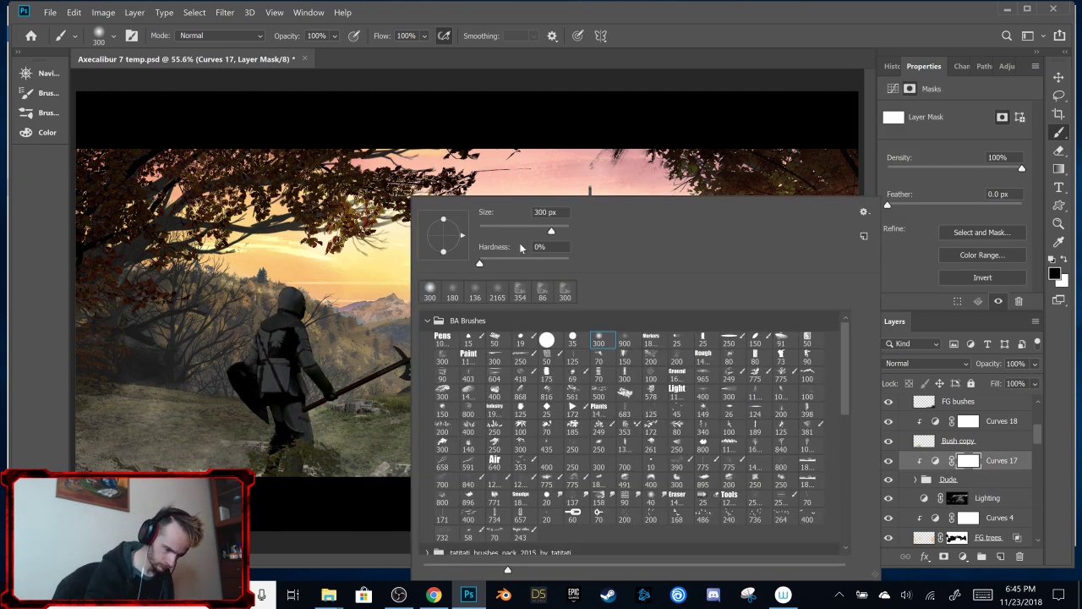
drag(518, 228, 483, 232)
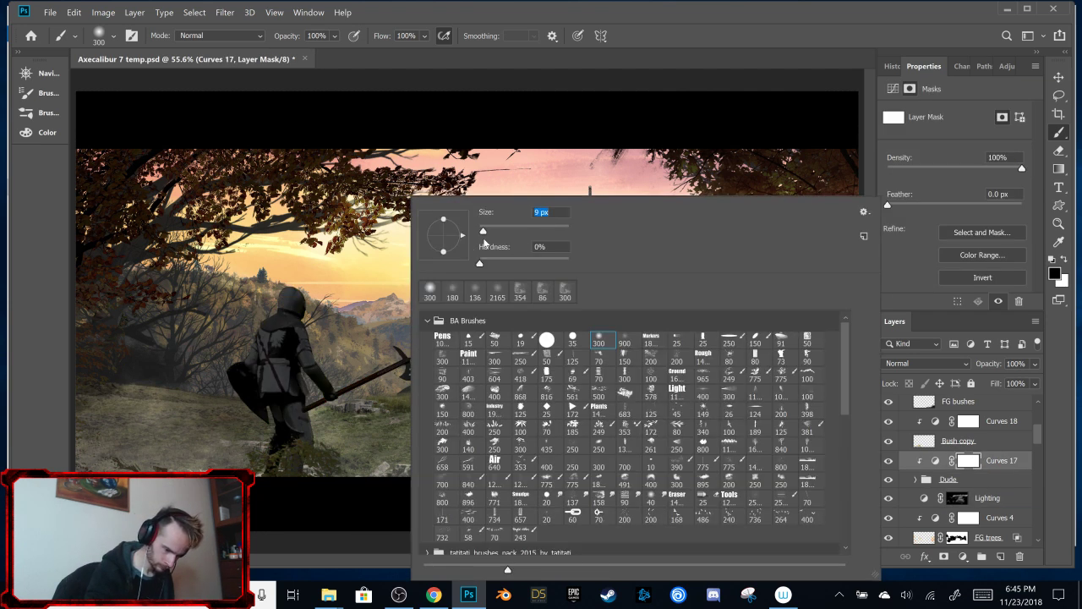
click(677, 342)
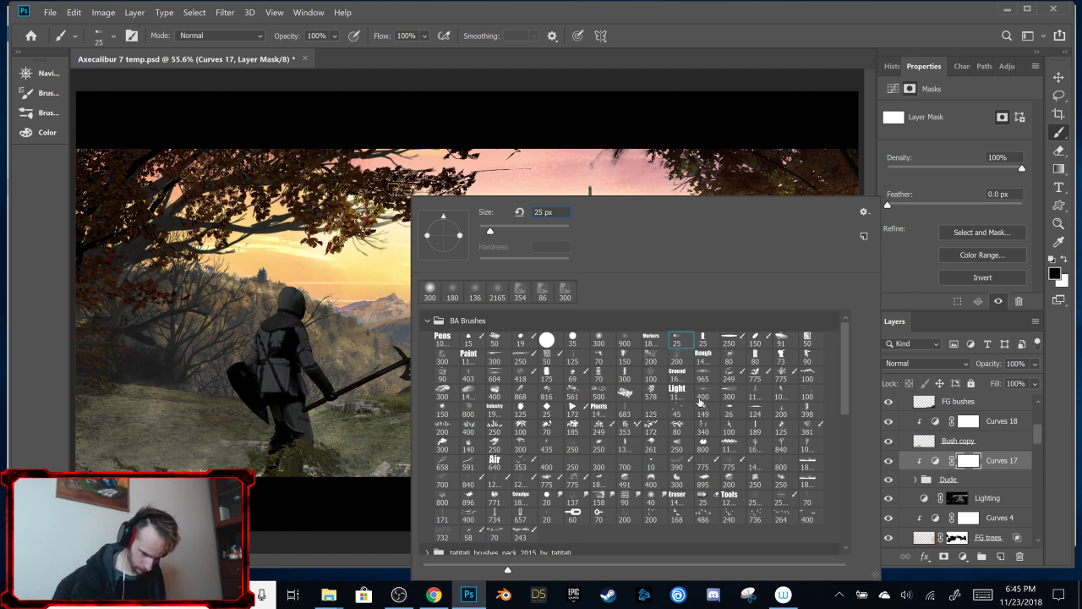
click(443, 412)
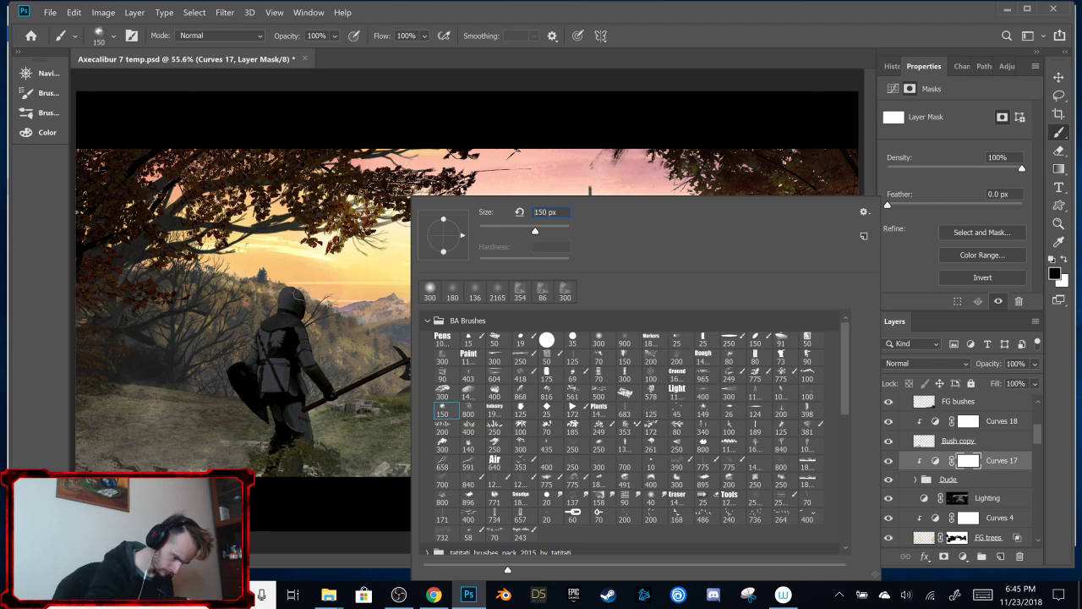
click(298, 292)
Step: Paint a white rim light along the knight's helmet and outline, refining edges with black
drag(296, 292, 301, 300)
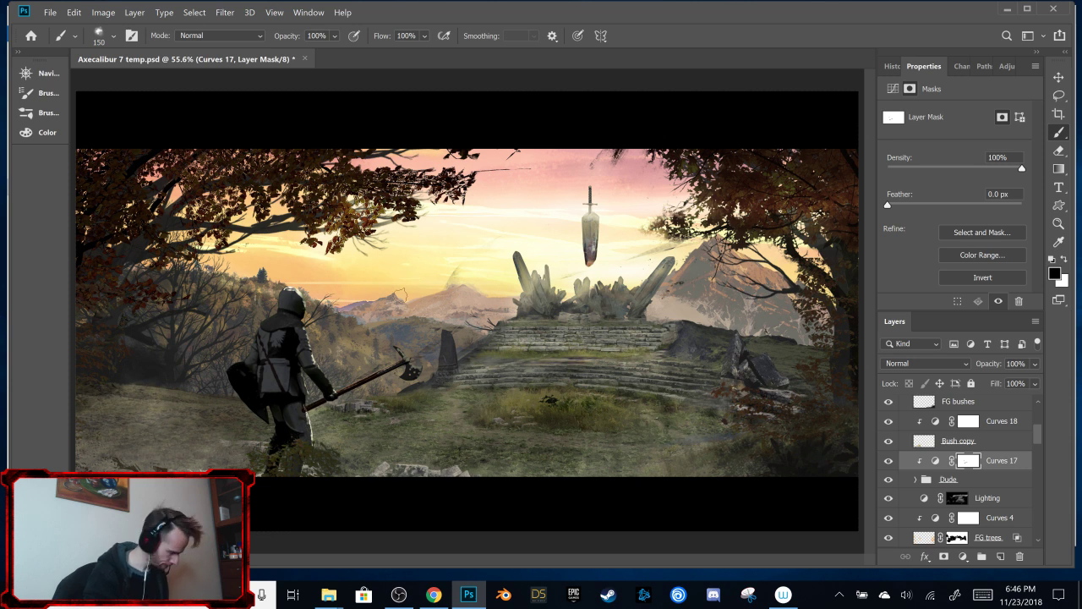
key(x)
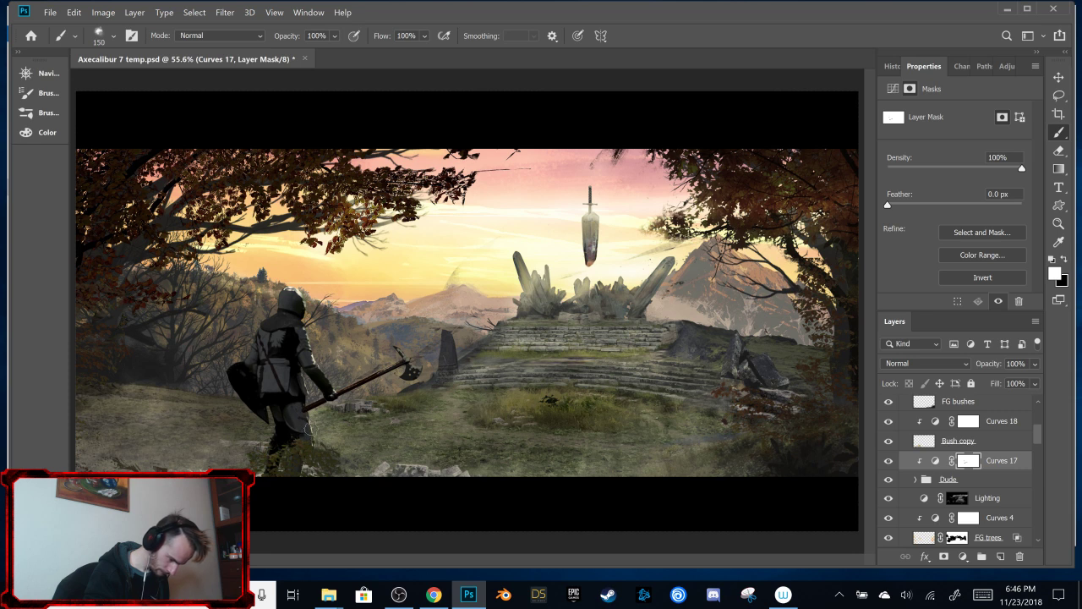
key(x)
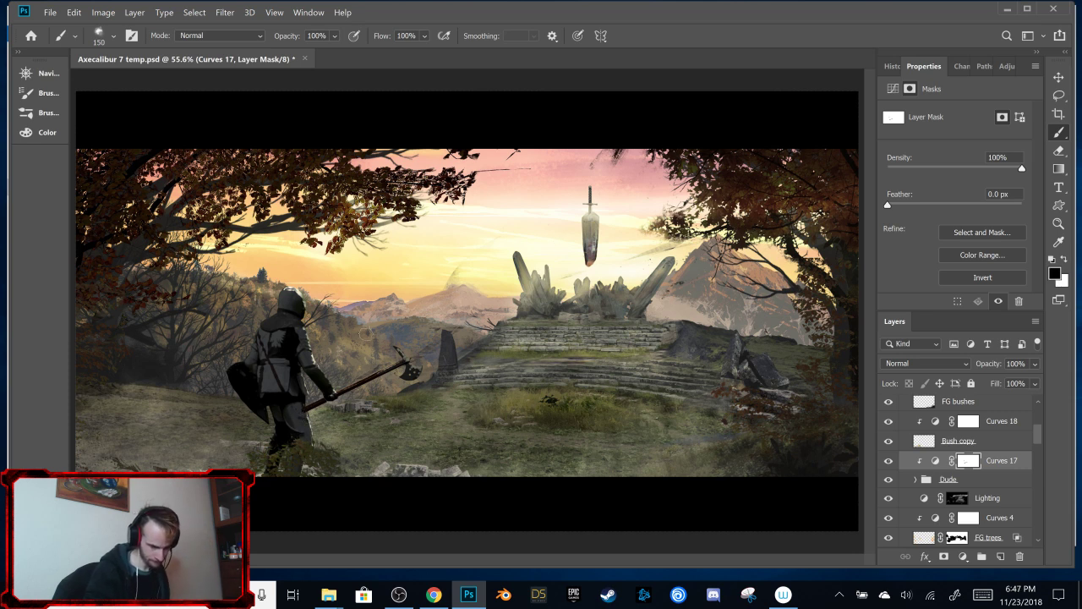
key(x)
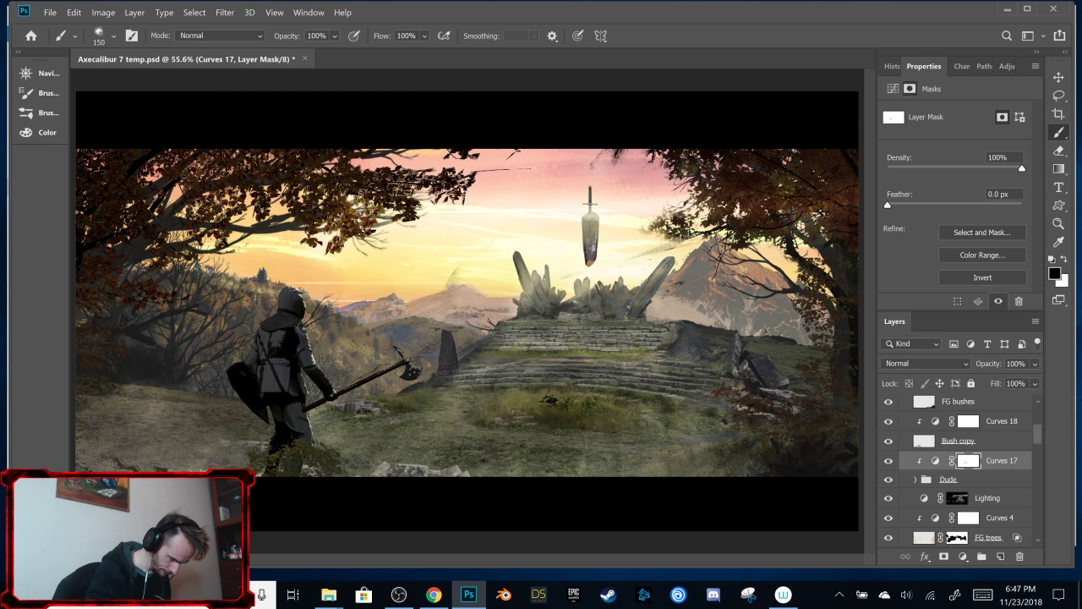
key(x)
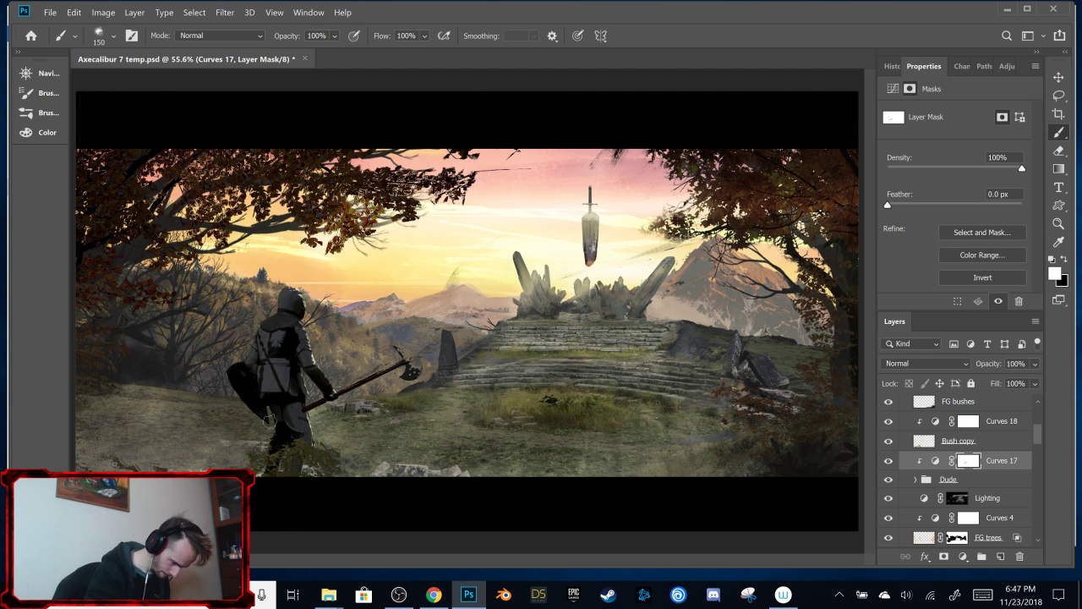
key(x)
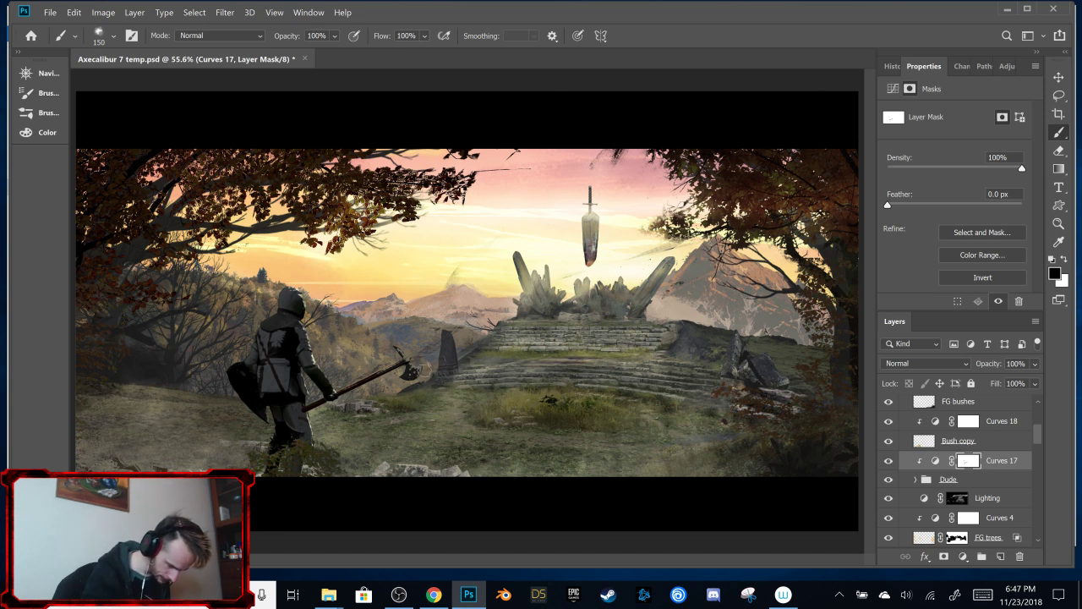
key(x)
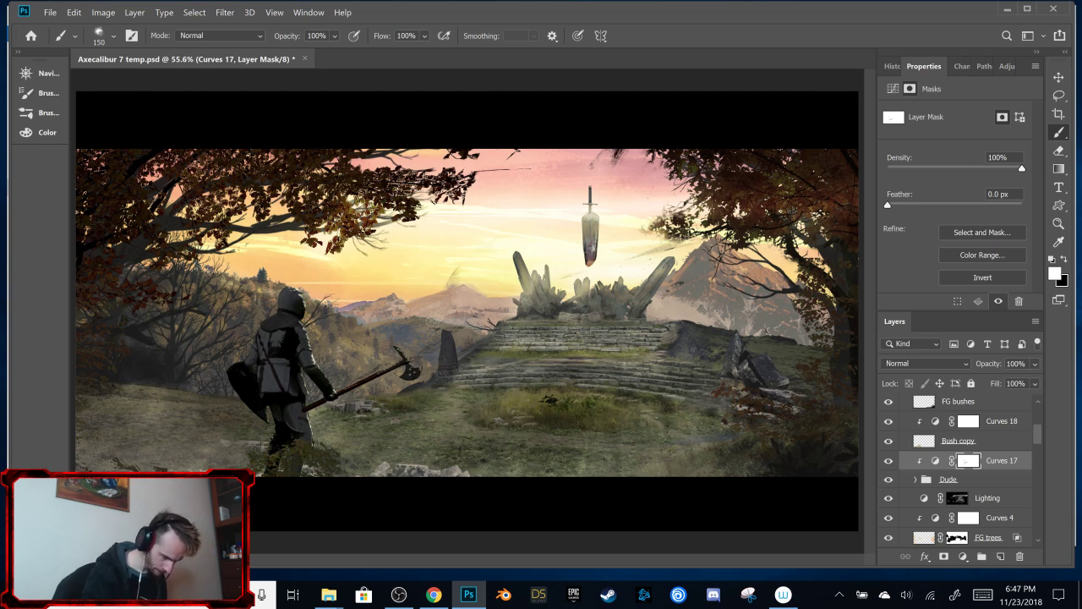
Step: Add a clipped Curves adjustment named 'needed highlights'
click(1002, 69)
click(965, 90)
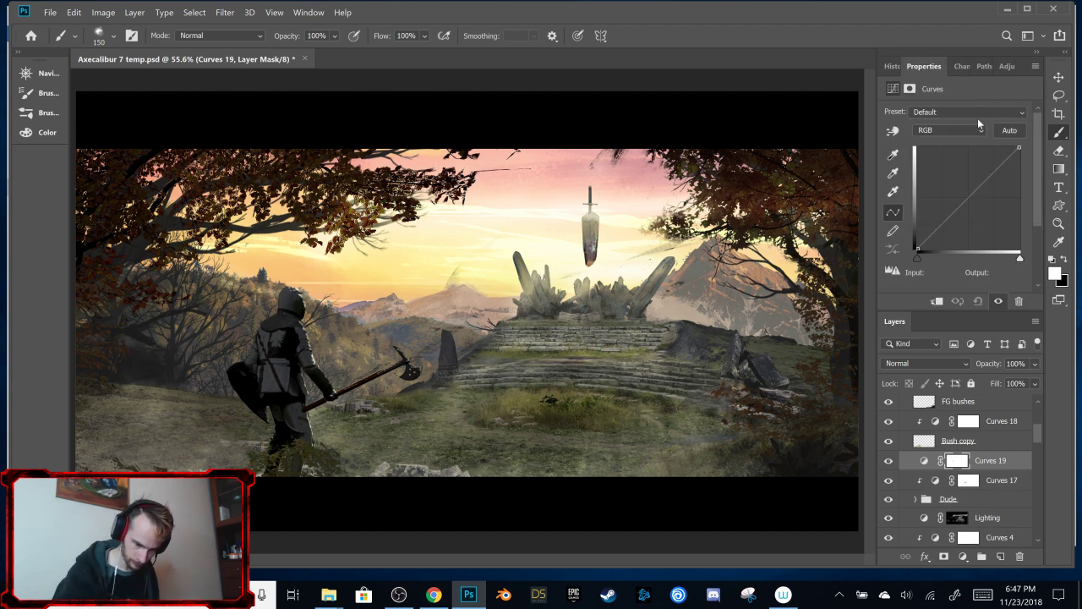
click(938, 301)
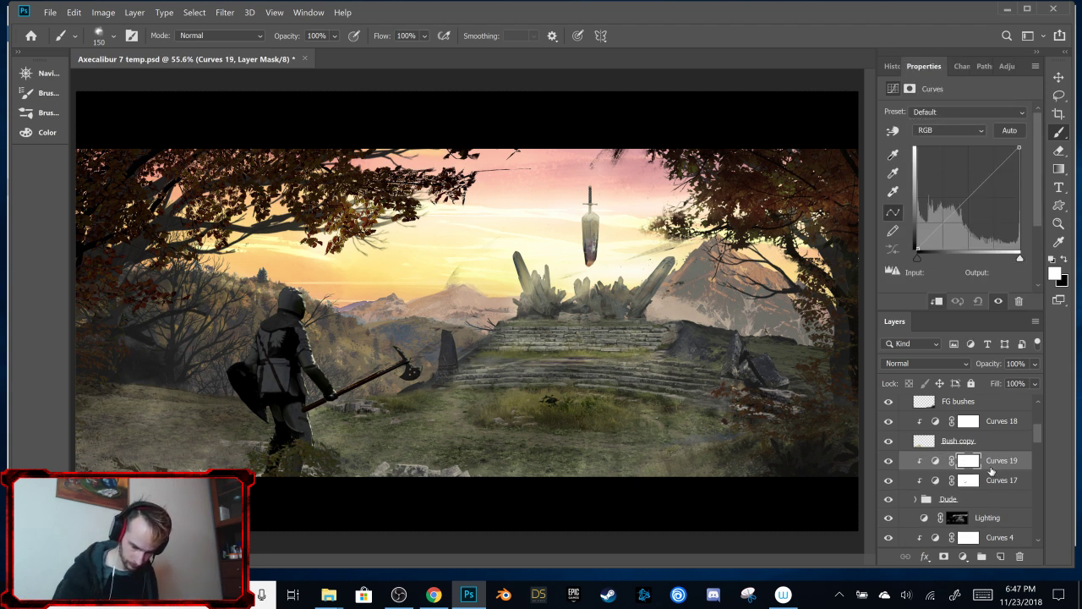
double_click(1000, 461)
text(n)
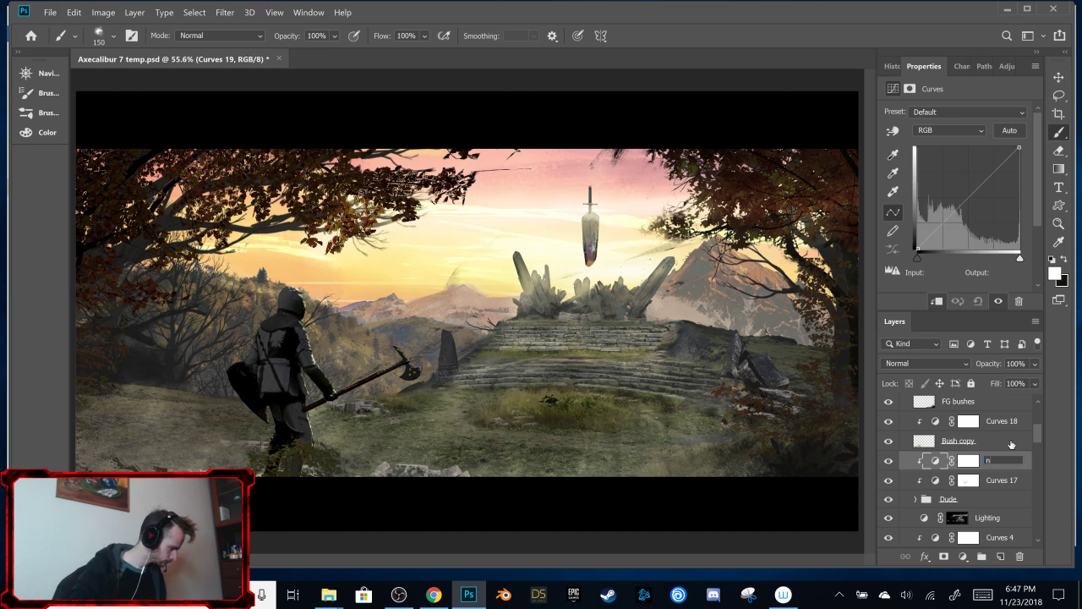
text(eede)
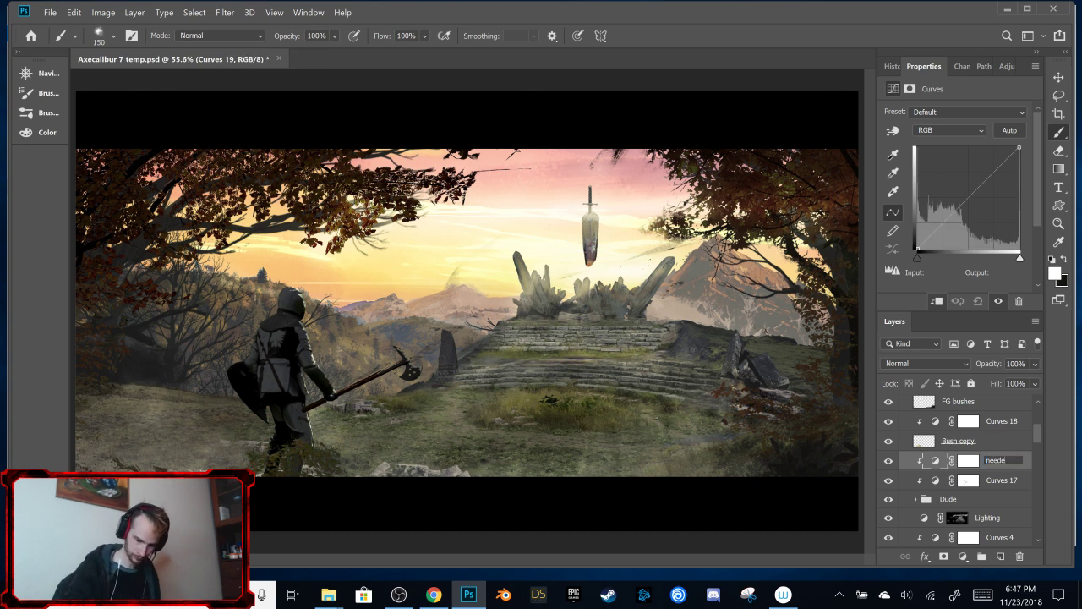
text(d high)
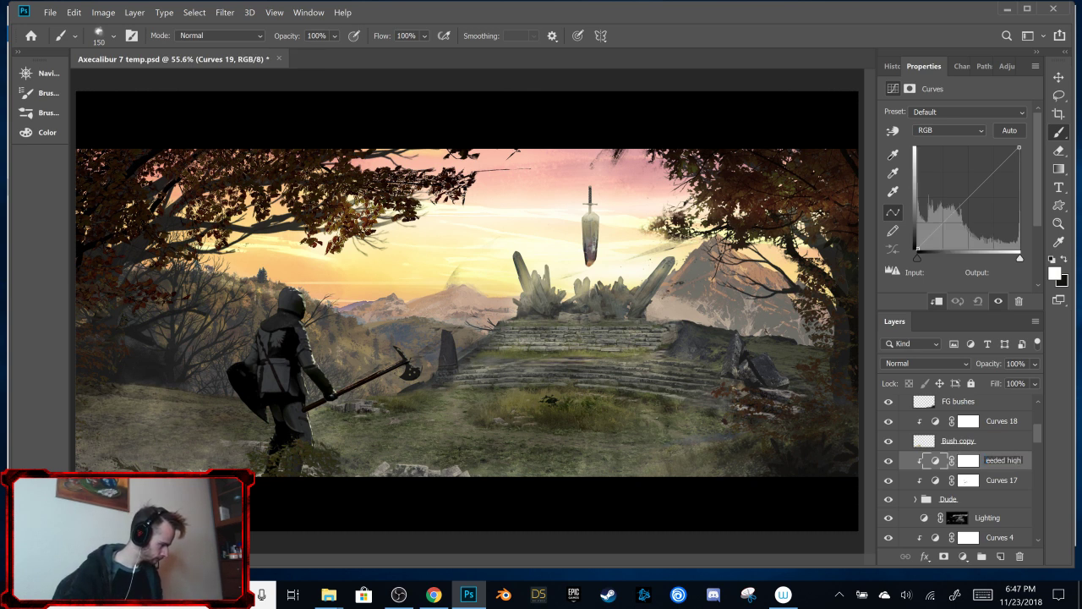
text(lights)
key(Return)
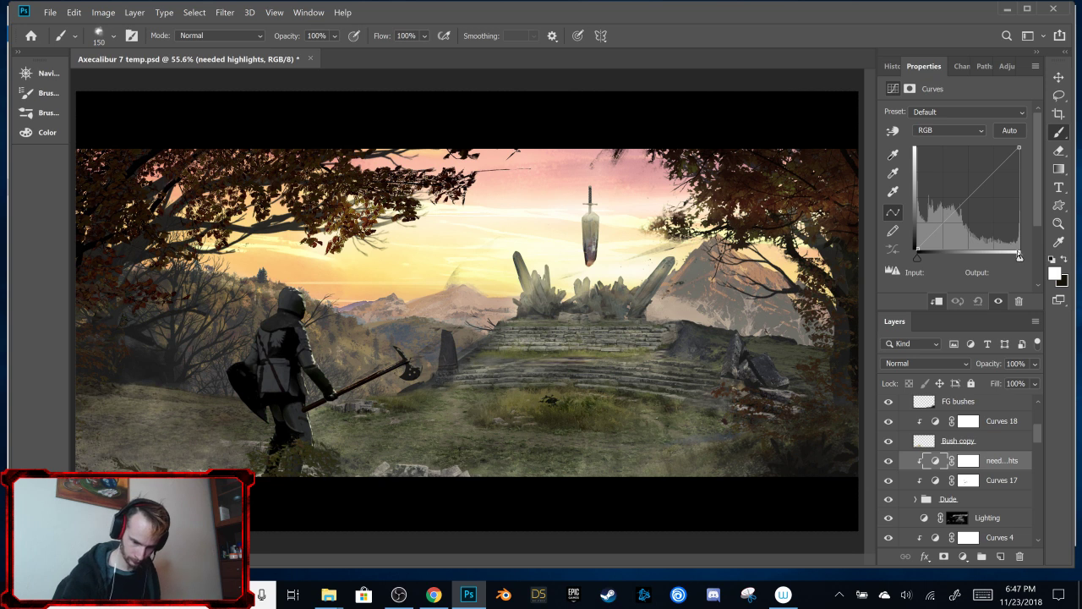
Step: Steepen its RGB curve for strong brightening and invert its mask to black
drag(1019, 149, 1019, 118)
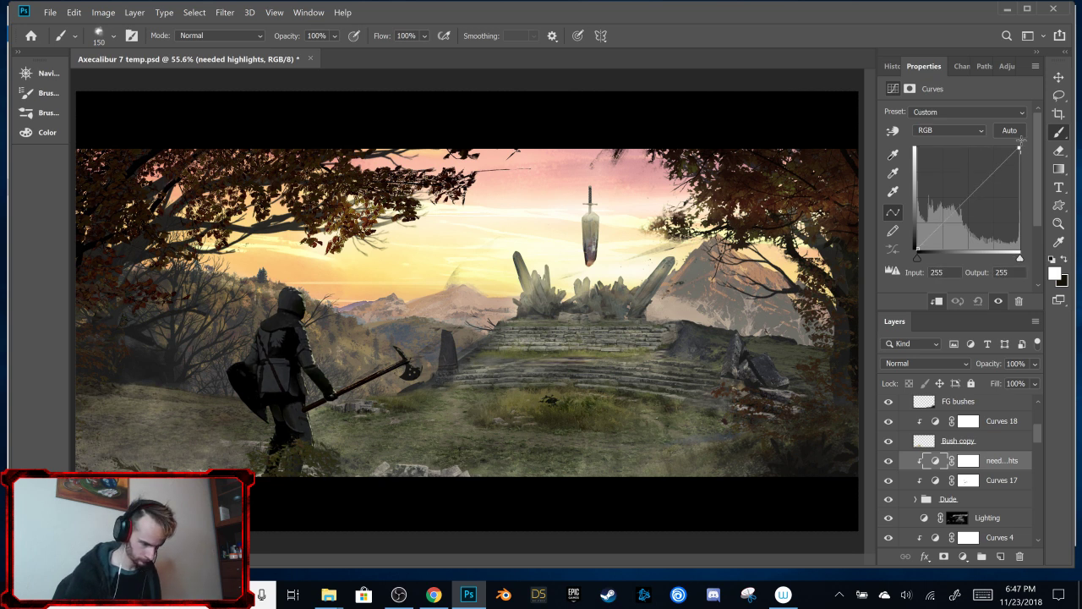
drag(995, 173, 974, 164)
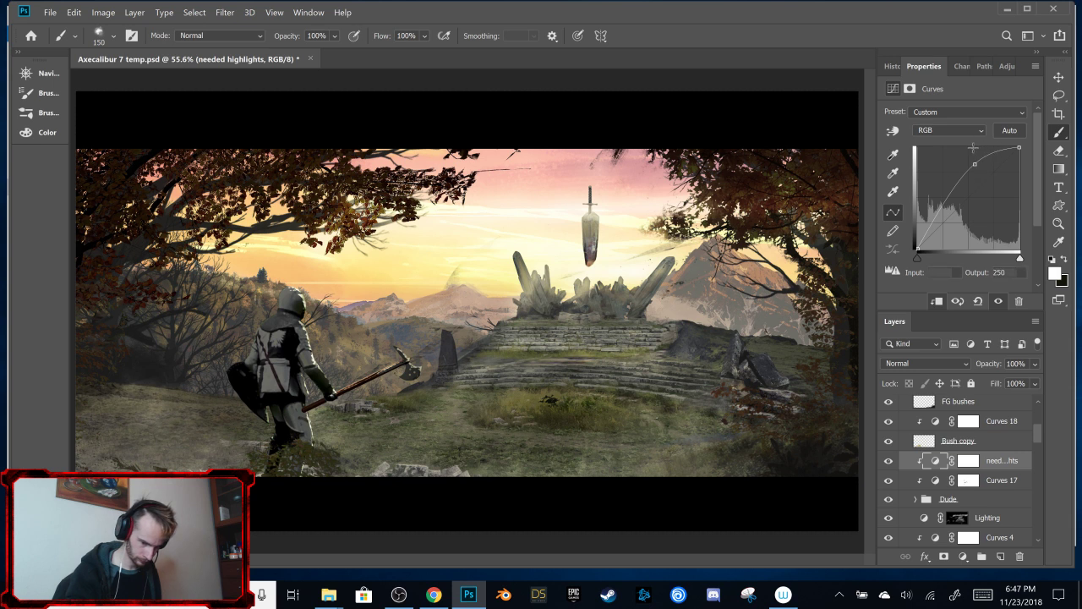
mouse_move(974, 163)
mouse_down()
mouse_move(972, 127)
mouse_move(991, 147)
mouse_move(958, 150)
mouse_up()
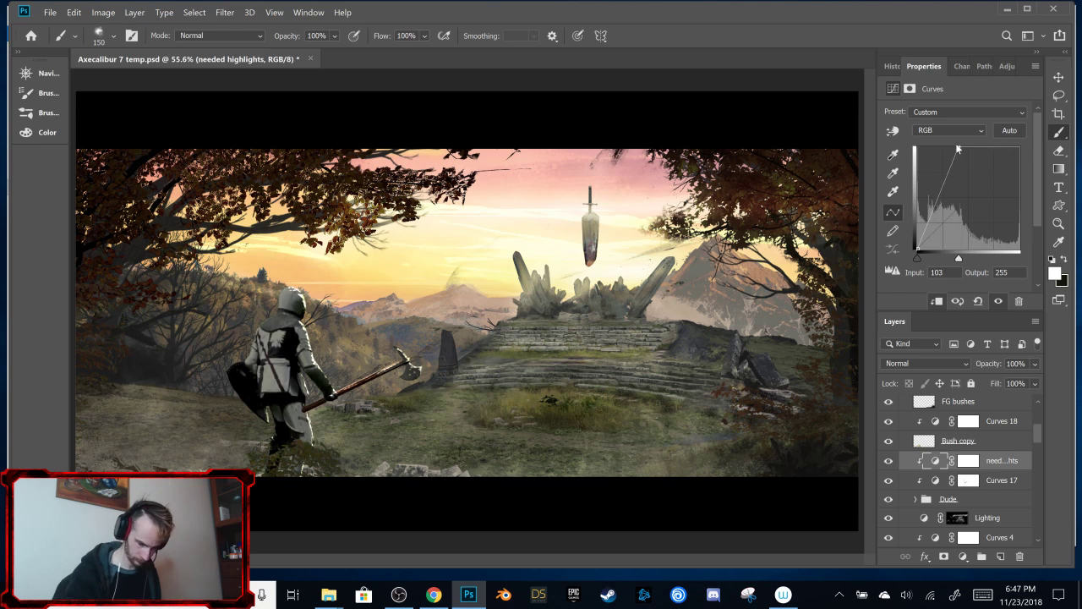
key(ctrl+backslash)
click(995, 278)
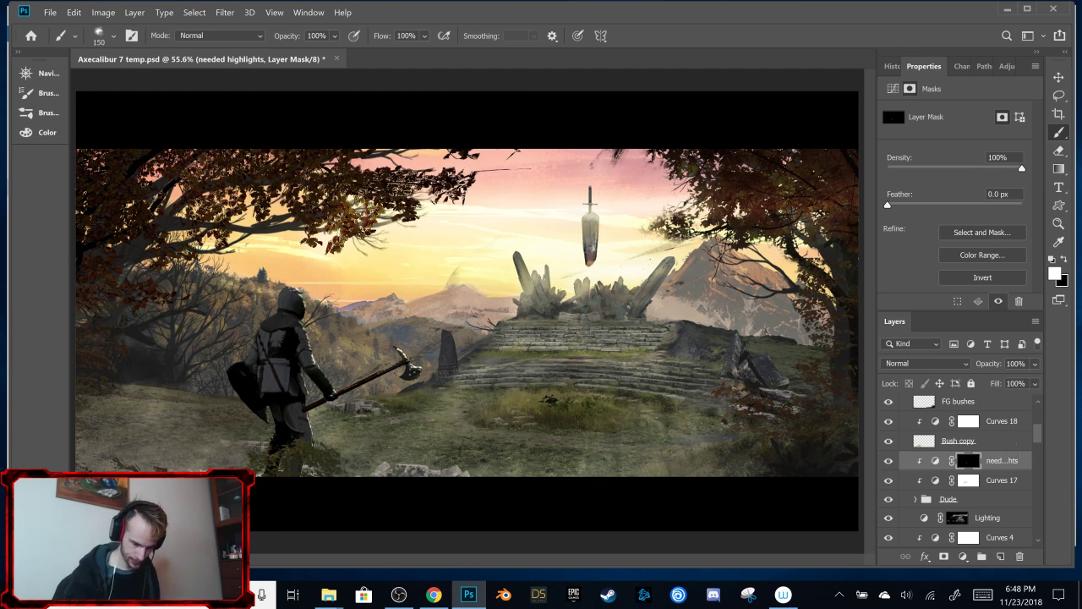
Step: Compare Gradient Map 1 on and off, then set Photo Filter 1's opacity to 54%
drag(1034, 437, 1033, 402)
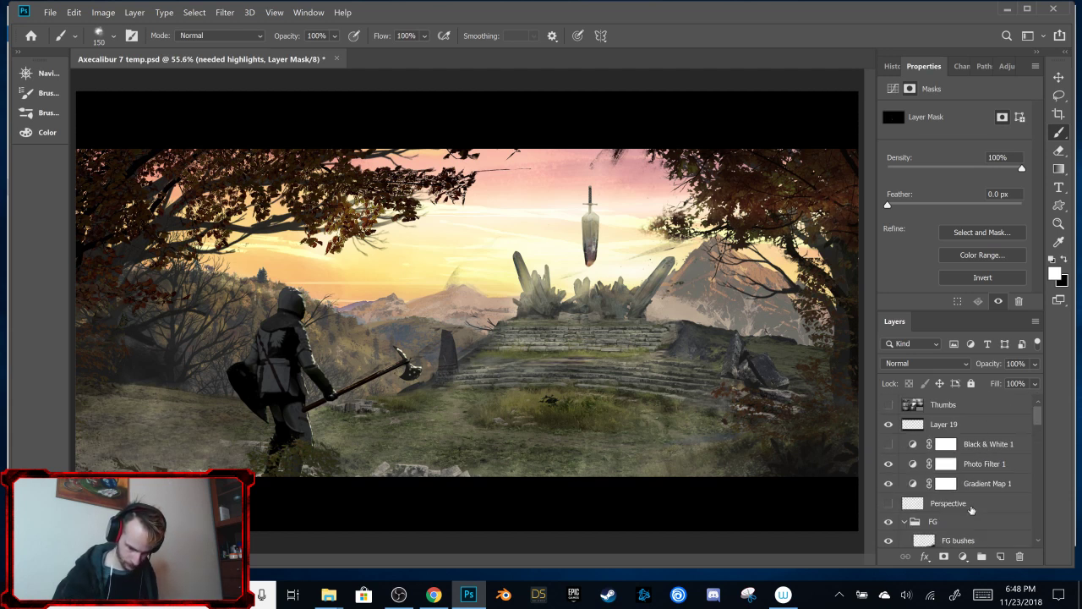
click(888, 483)
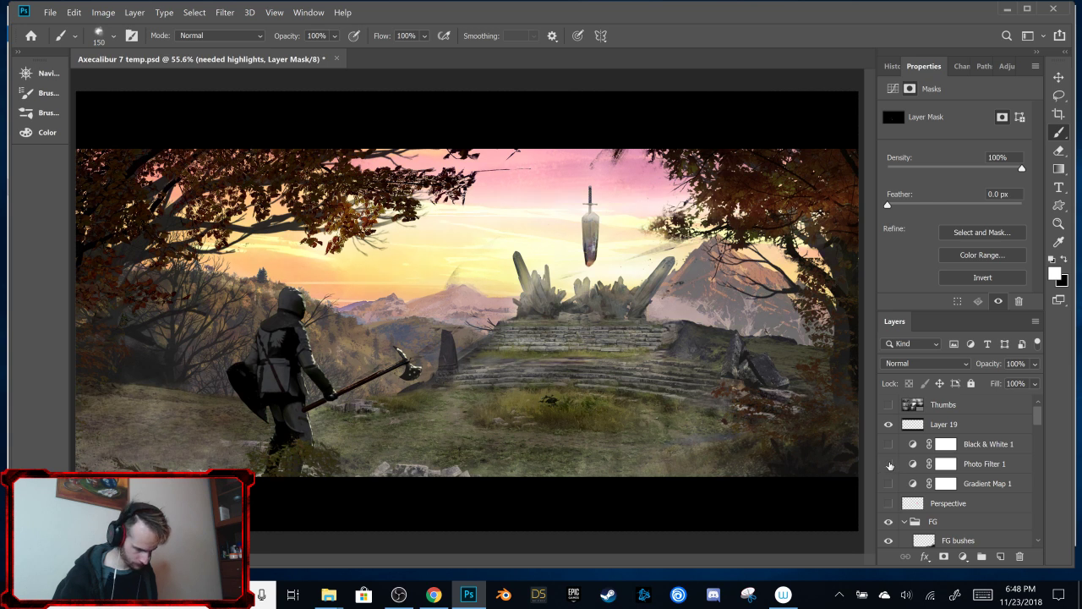
click(889, 483)
click(889, 464)
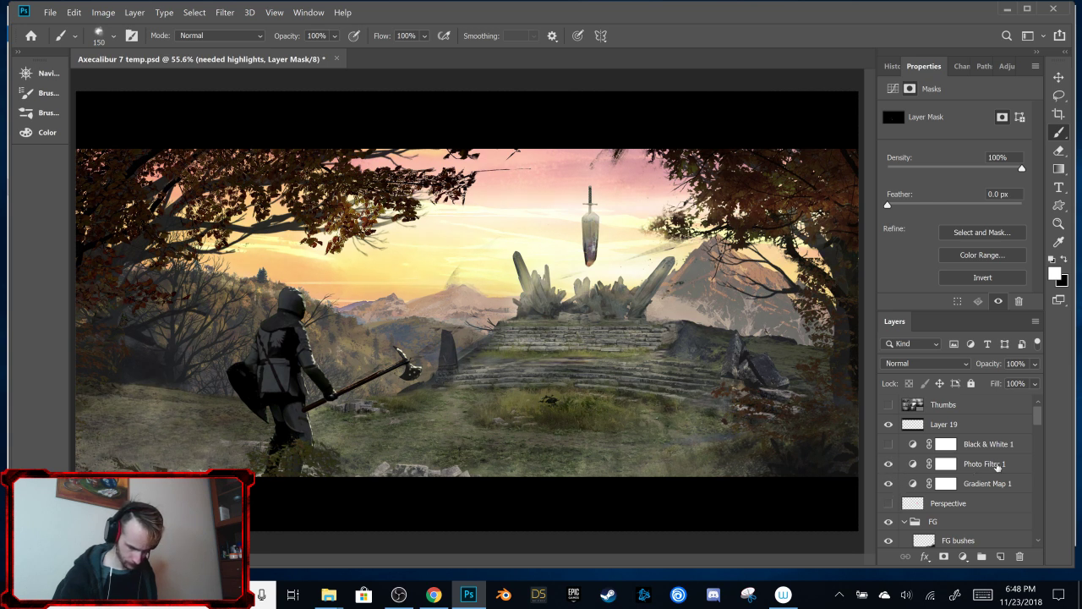
click(999, 466)
click(1035, 364)
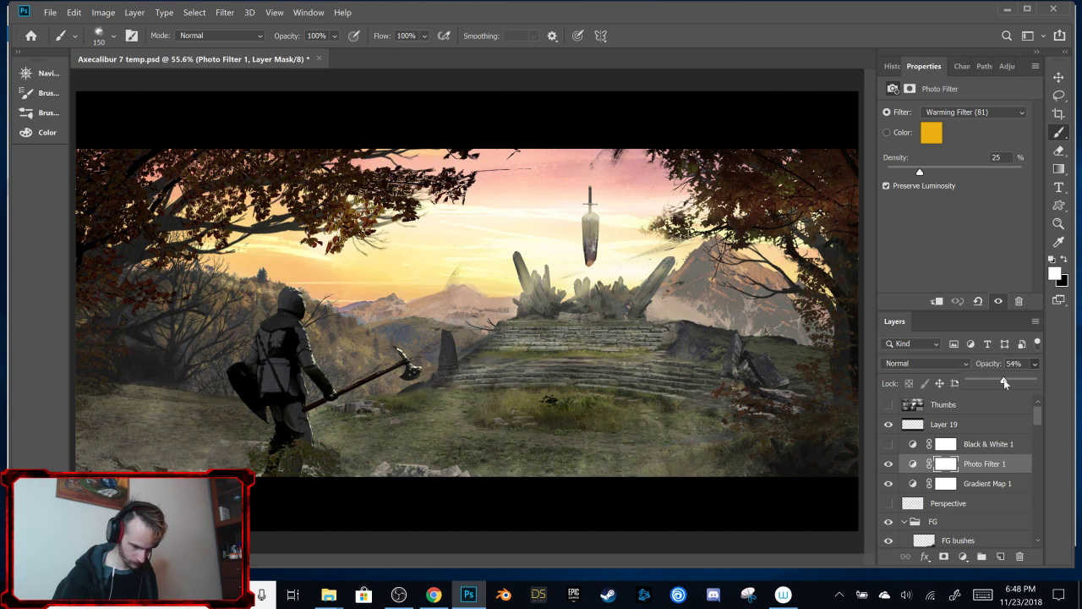
Step: Set Gradient Map 1's opacity to 18% and compare both colour adjustments on and off
click(890, 464)
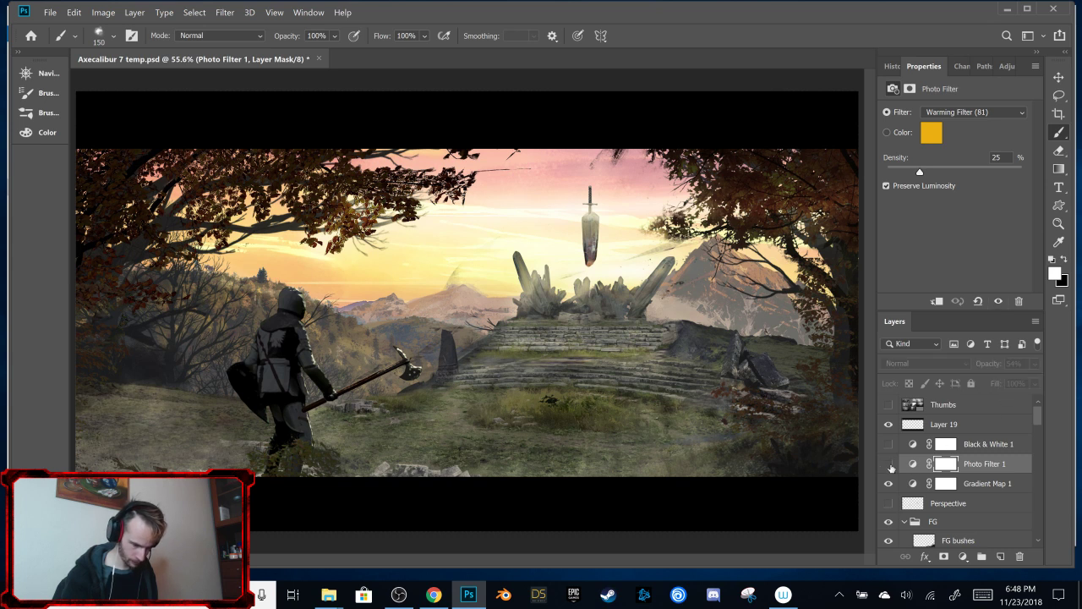
click(888, 464)
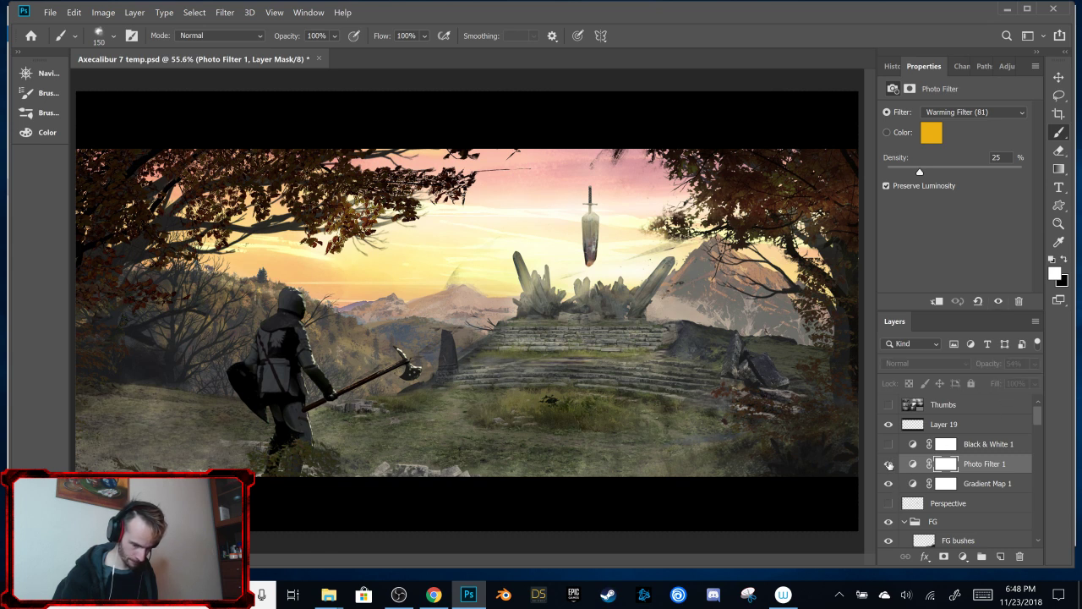
click(986, 484)
click(1035, 363)
mouse_move(979, 380)
mouse_down()
mouse_move(1013, 378)
mouse_move(977, 383)
mouse_up()
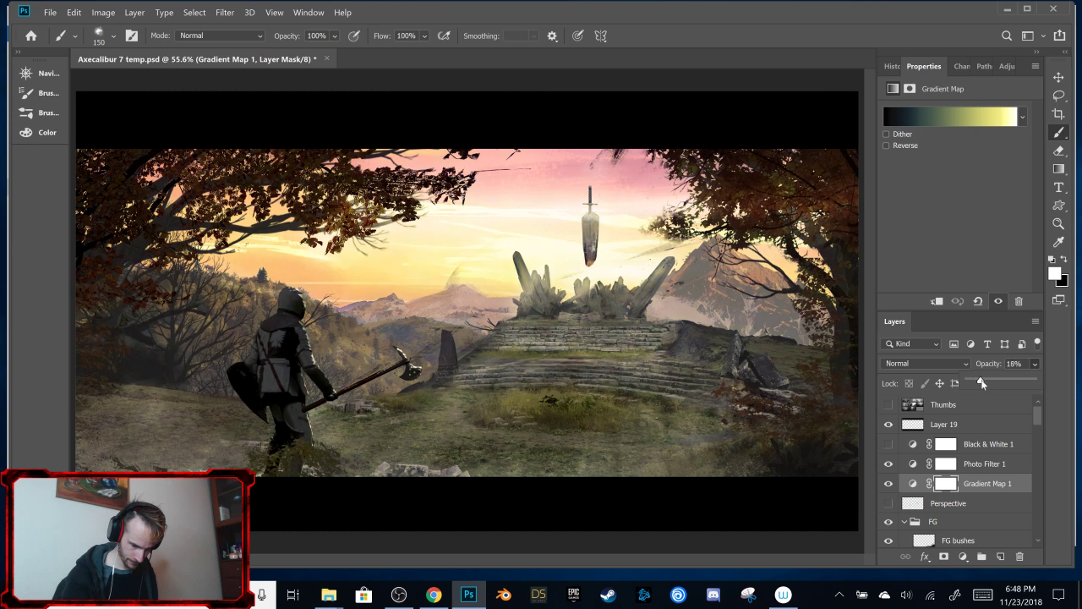
click(889, 483)
click(888, 463)
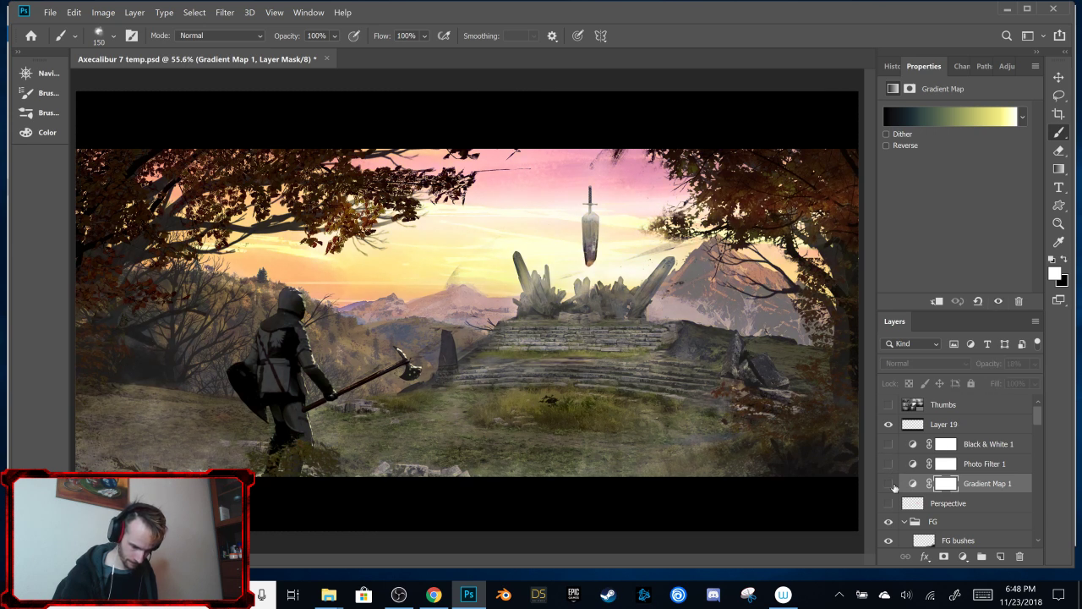
click(889, 484)
click(889, 464)
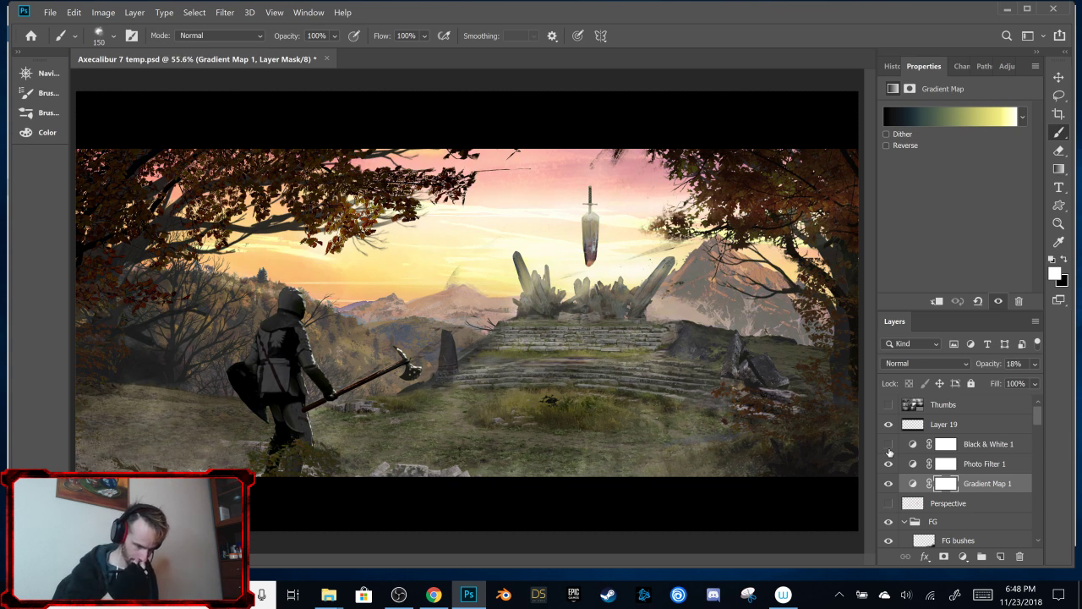
Step: Compare the FG group on and off, then add an empty Layer 27 inside FG
key(ctrl+minus)
key(ctrl+minus)
key(ctrl+minus)
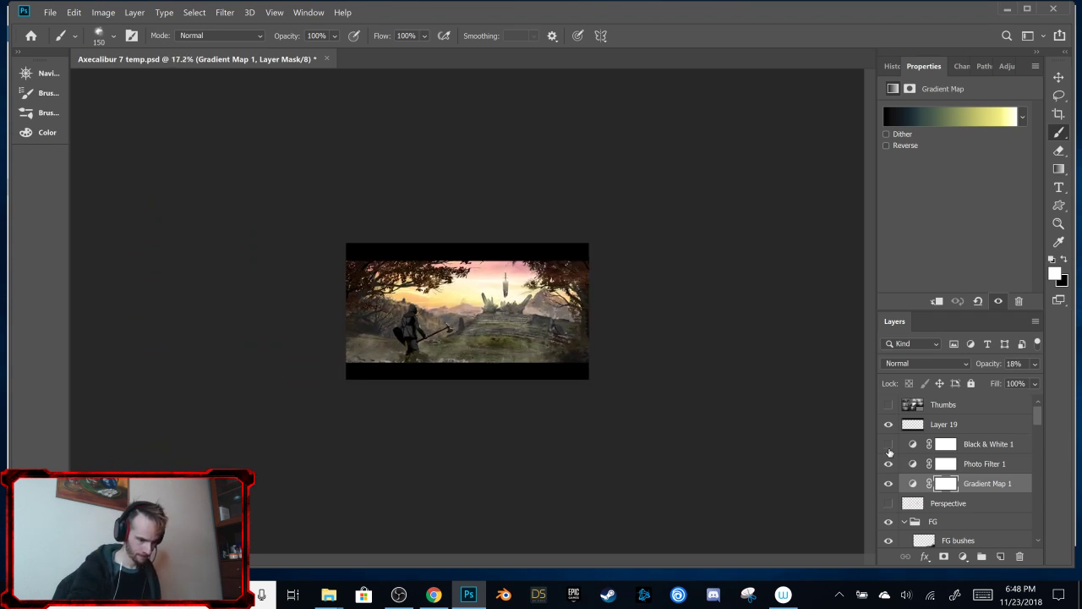
key(ctrl+plus)
key(ctrl+plus)
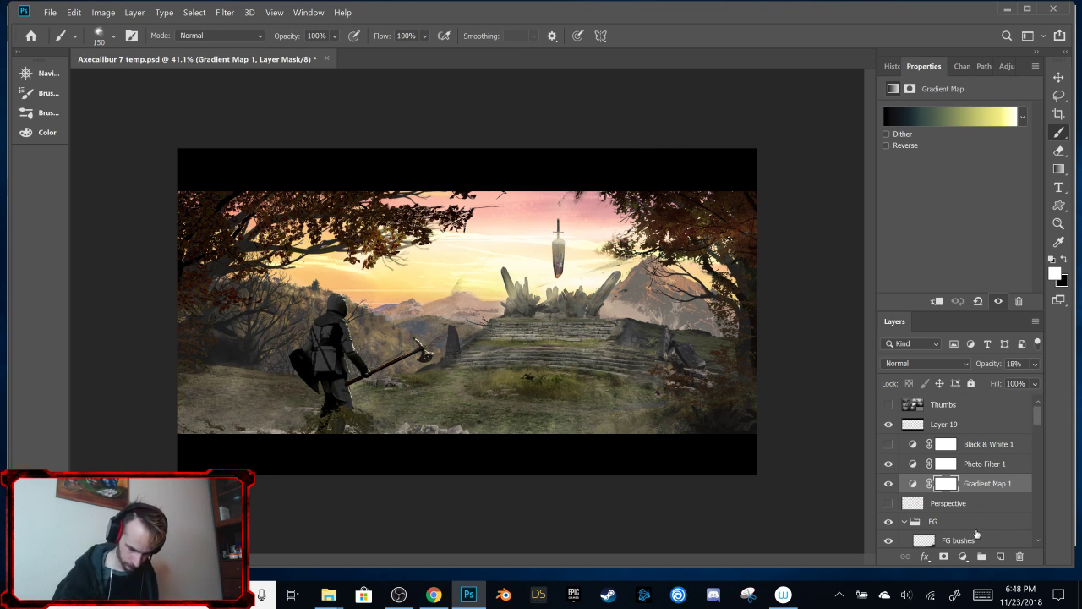
mouse_move(1041, 412)
mouse_down()
mouse_move(1036, 442)
mouse_move(1033, 420)
mouse_up()
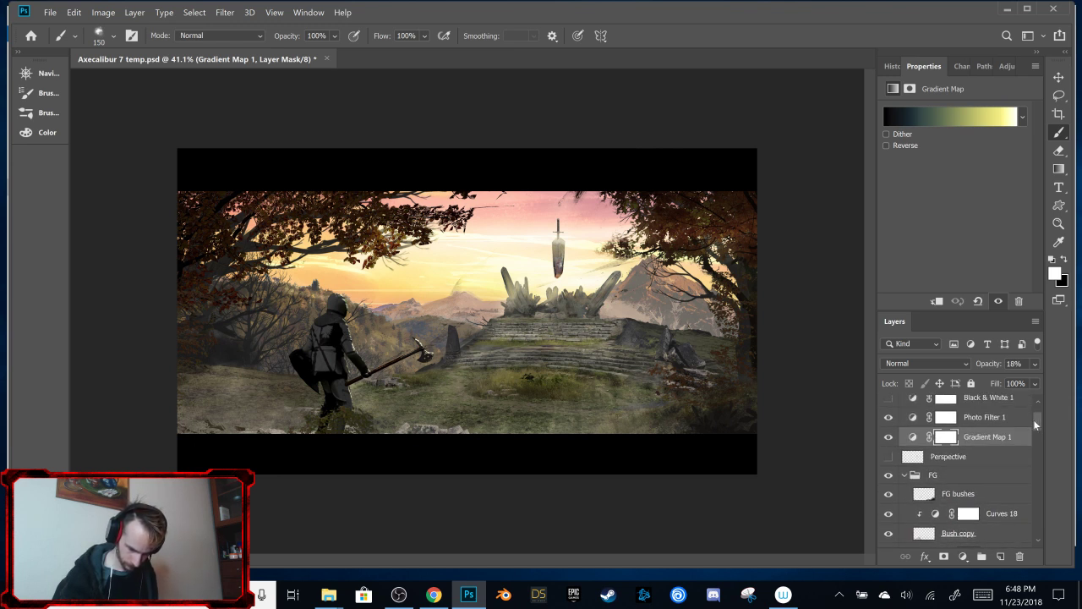
click(888, 476)
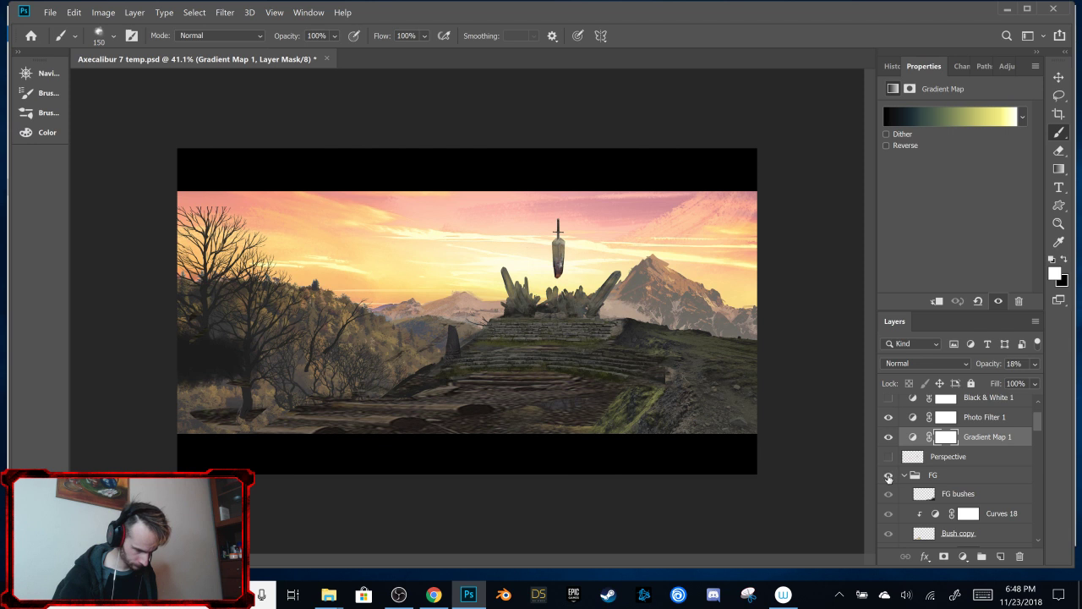
click(888, 476)
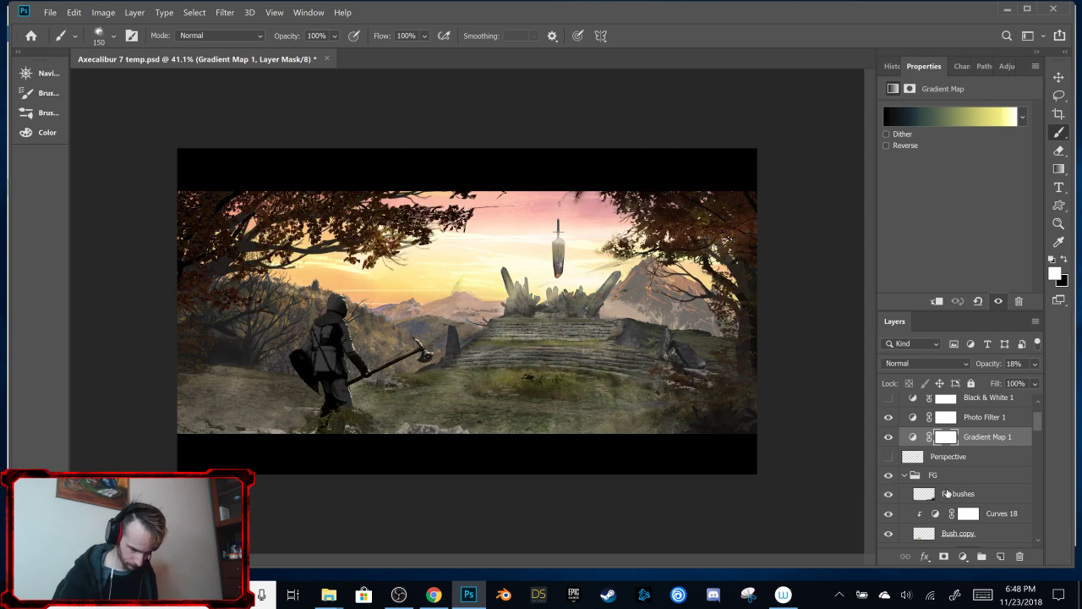
click(889, 478)
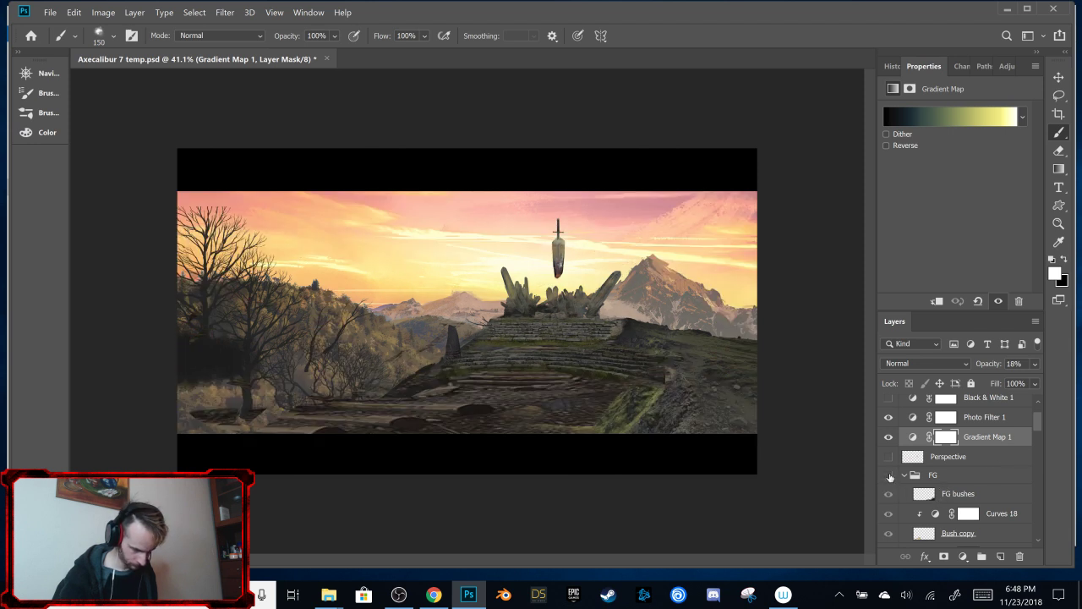
click(888, 477)
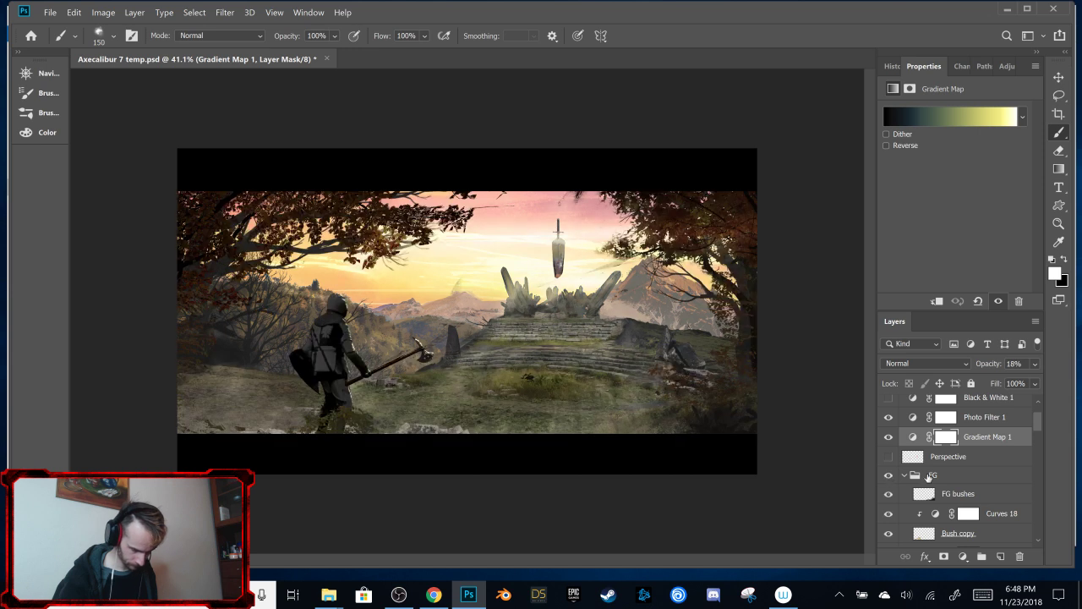
click(998, 474)
click(1000, 557)
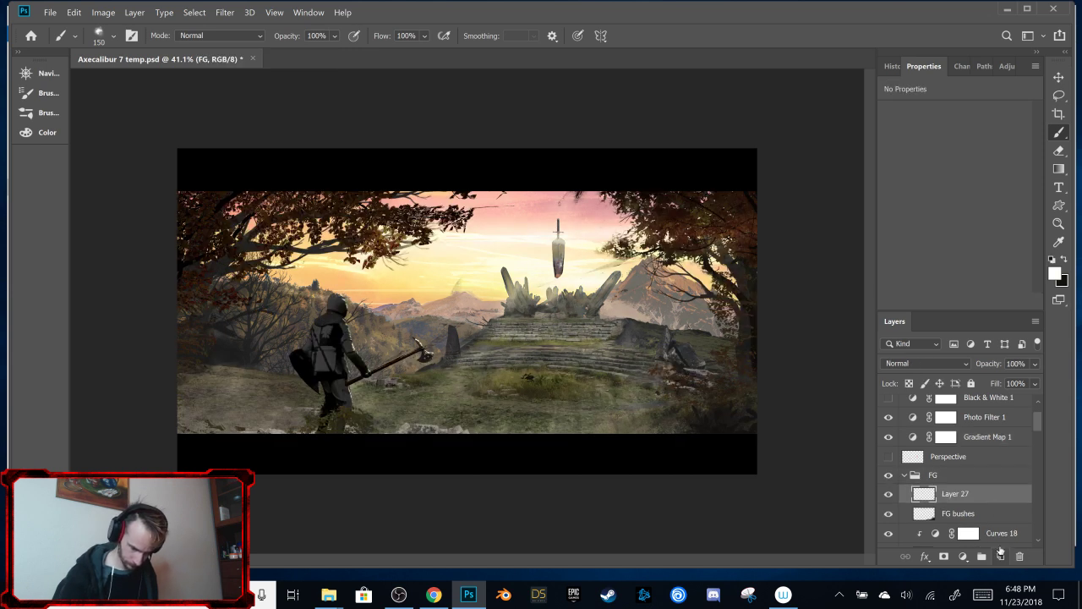
Step: Enlarge the 400 px brush preset to 3583 px and test a sky stroke, then undo it
right_click(572, 271)
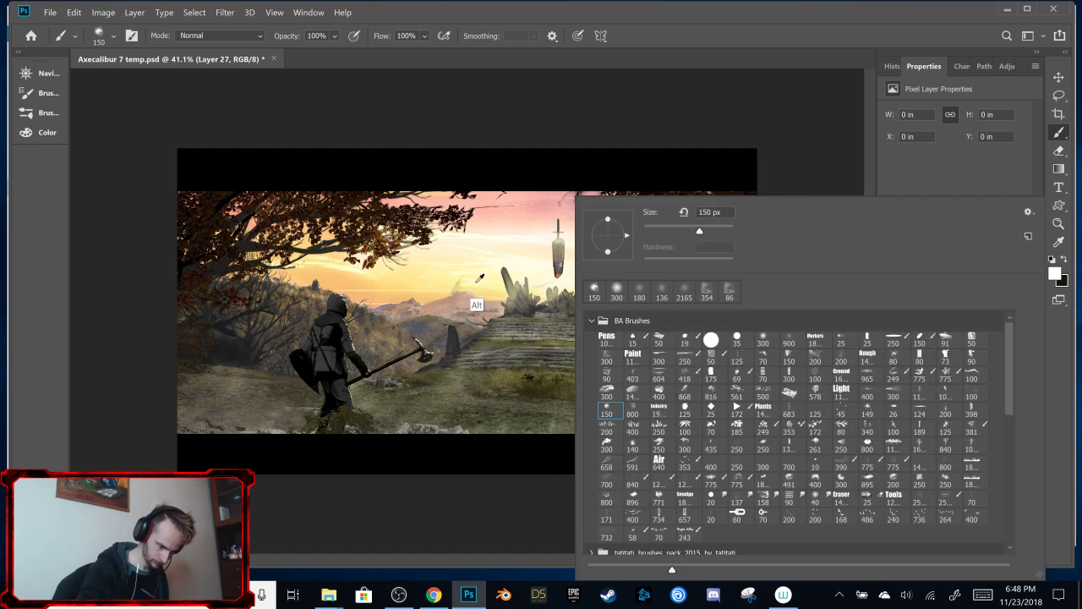
key(alt)
right_click(575, 250)
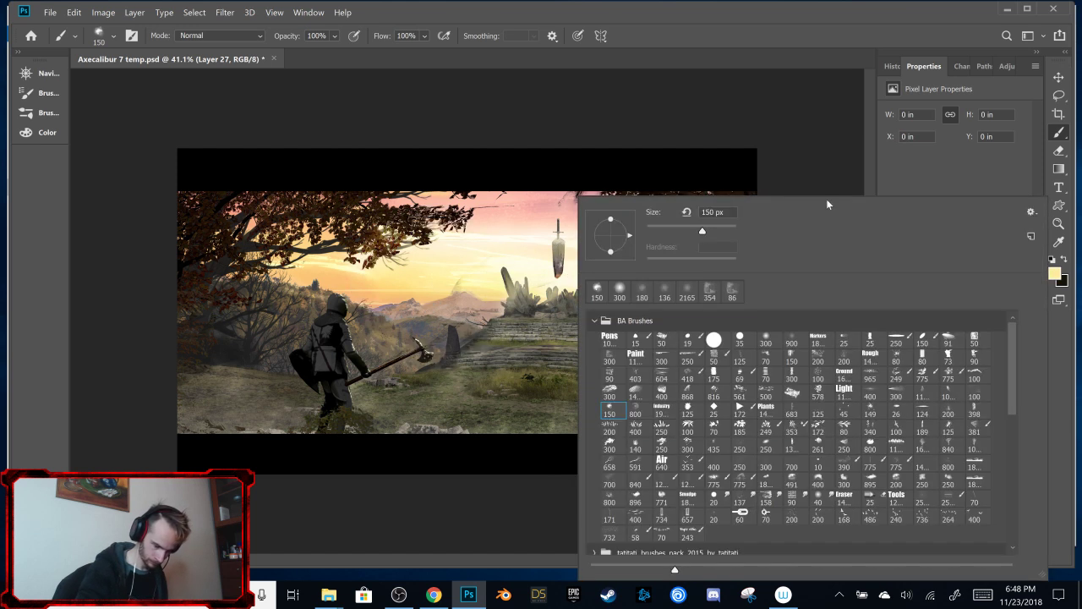
click(871, 393)
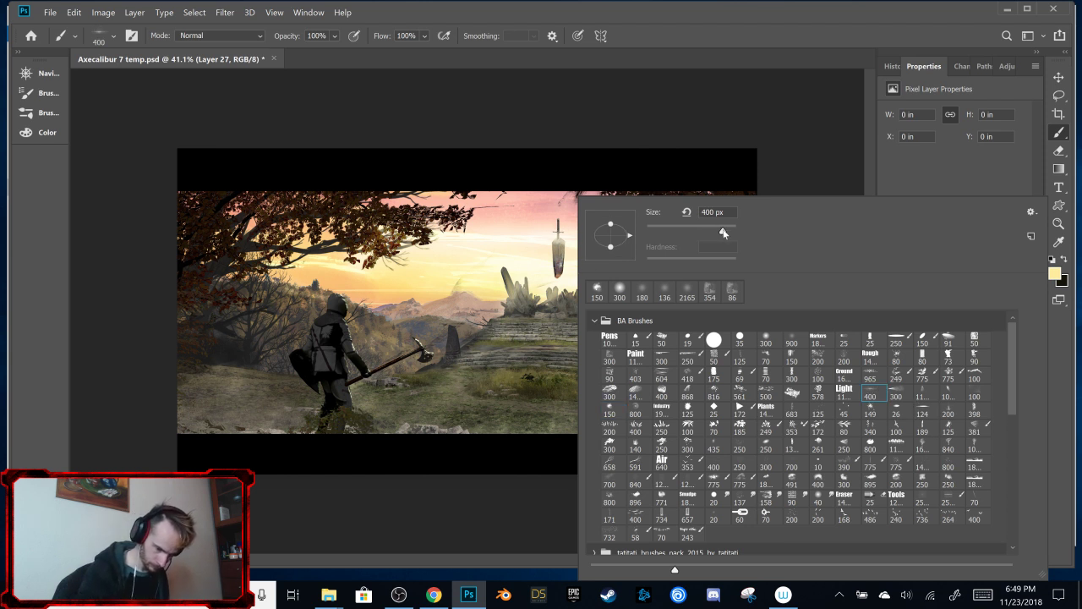
drag(723, 232, 739, 235)
click(553, 235)
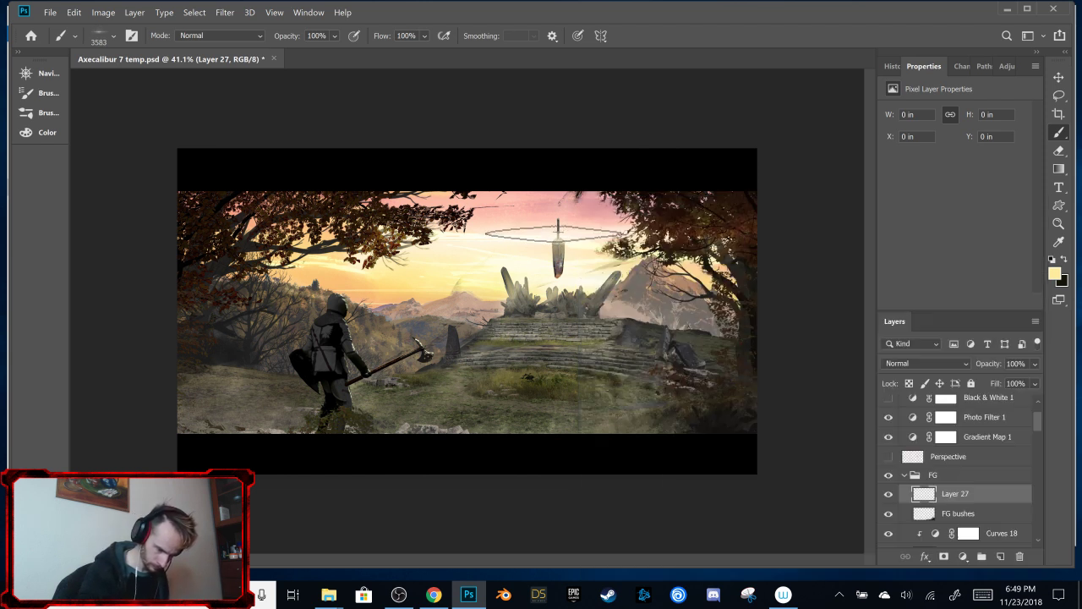
click(557, 235)
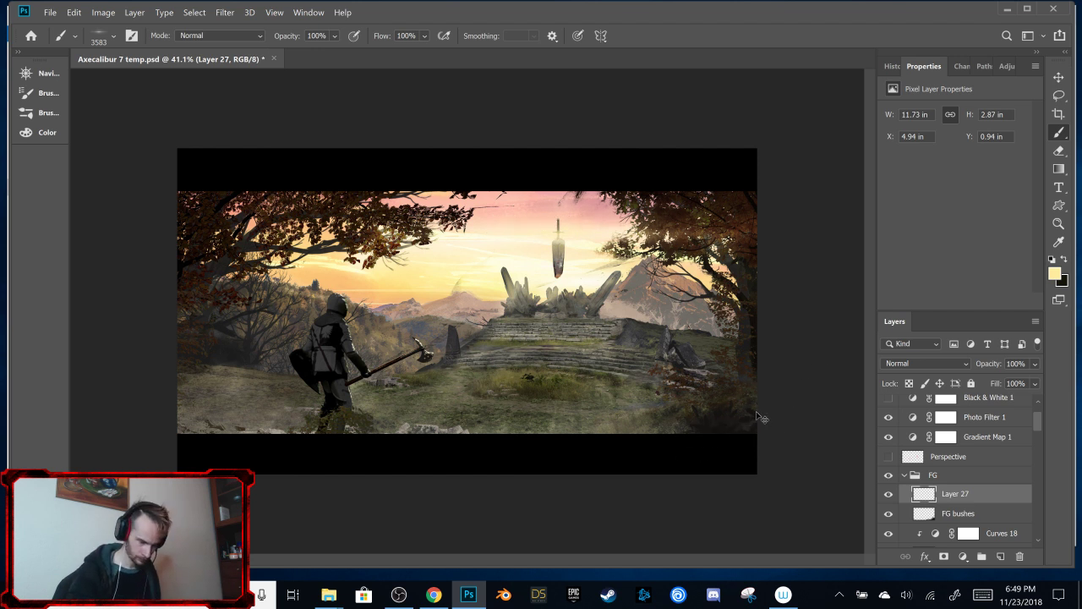
key(ctrl+z)
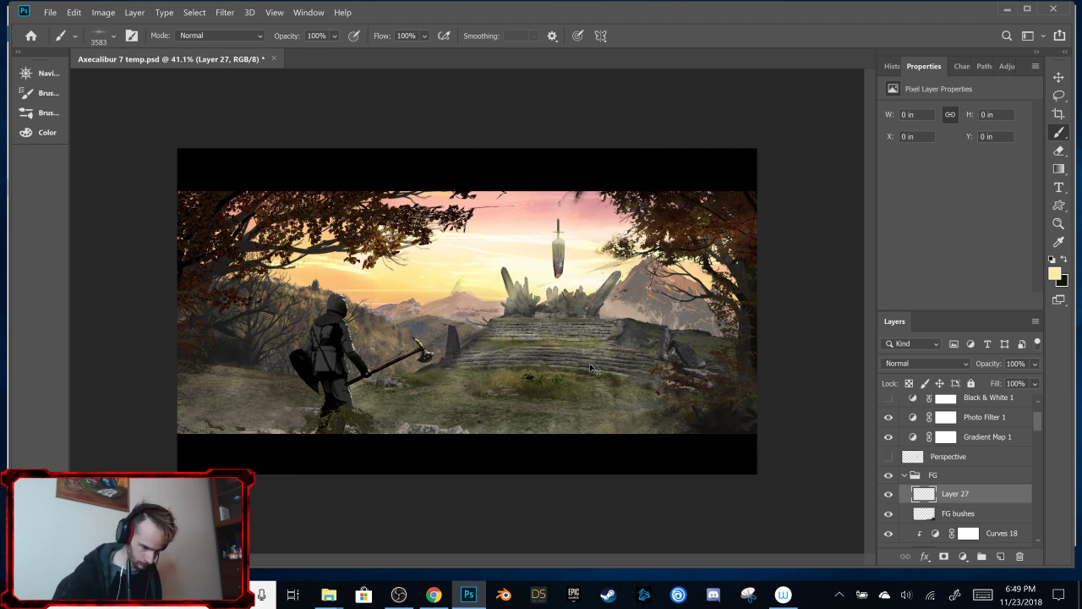
Step: Paint pale cream (f0ecde) light streaks across the sky and begin scaling the streak layer down
key(i)
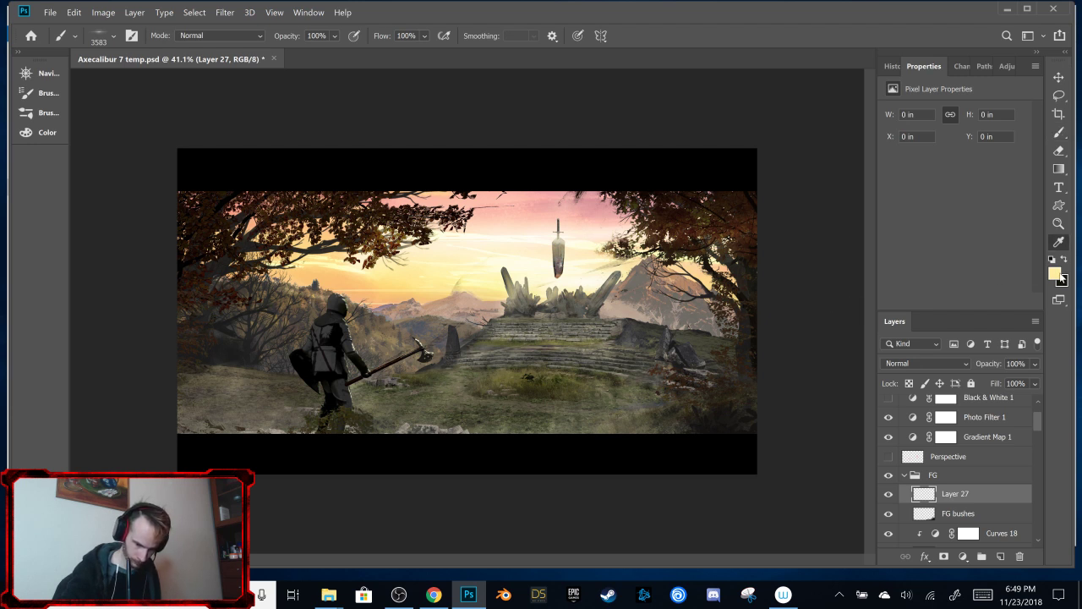
click(1057, 275)
text(f0ecde)
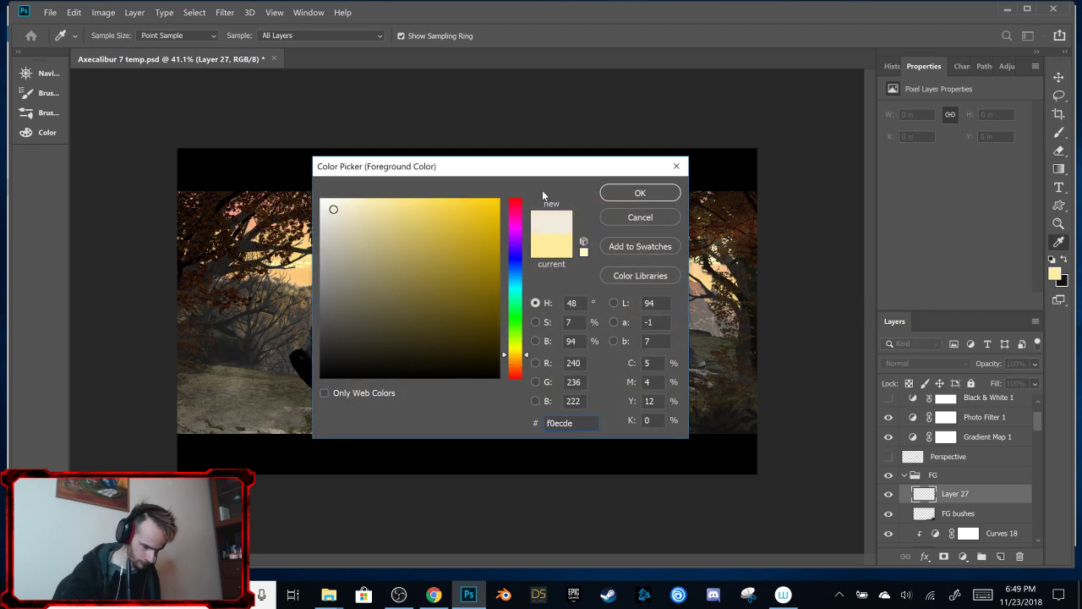
drag(342, 197, 332, 205)
click(626, 194)
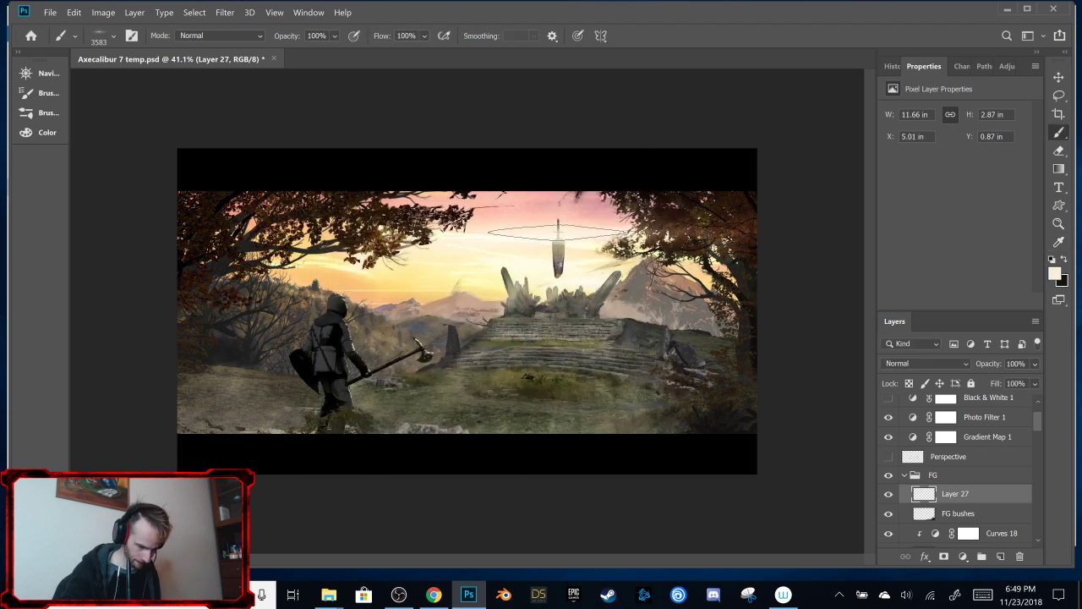
mouse_move(668, 230)
mouse_down()
mouse_move(689, 231)
mouse_move(677, 230)
mouse_up()
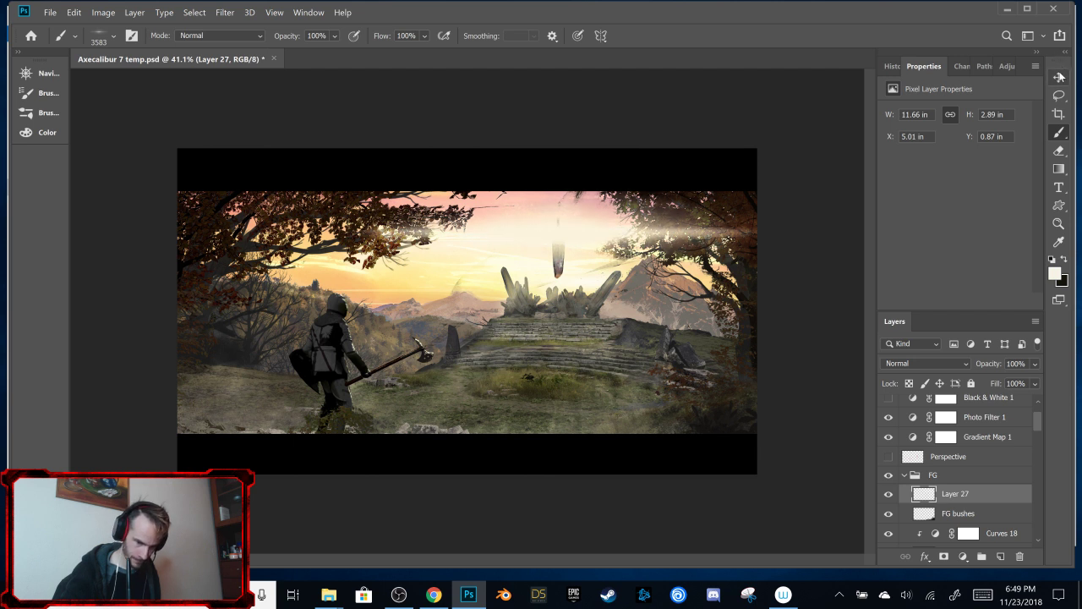
click(1058, 77)
drag(756, 178, 522, 237)
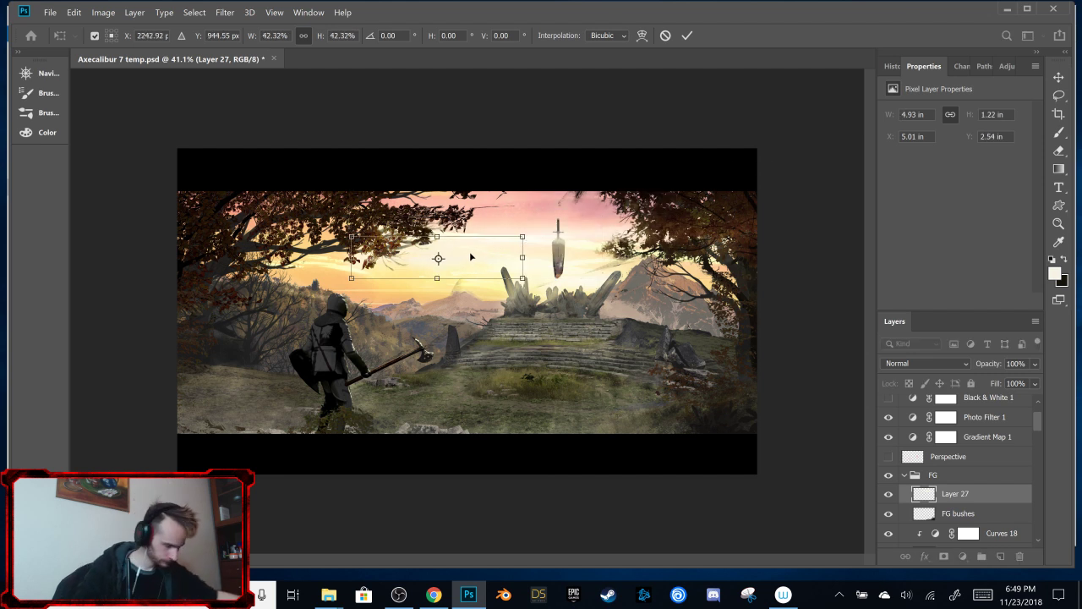
Step: Place the streak beside the floating sword and stretch it into a wide, thin band
drag(484, 258, 596, 234)
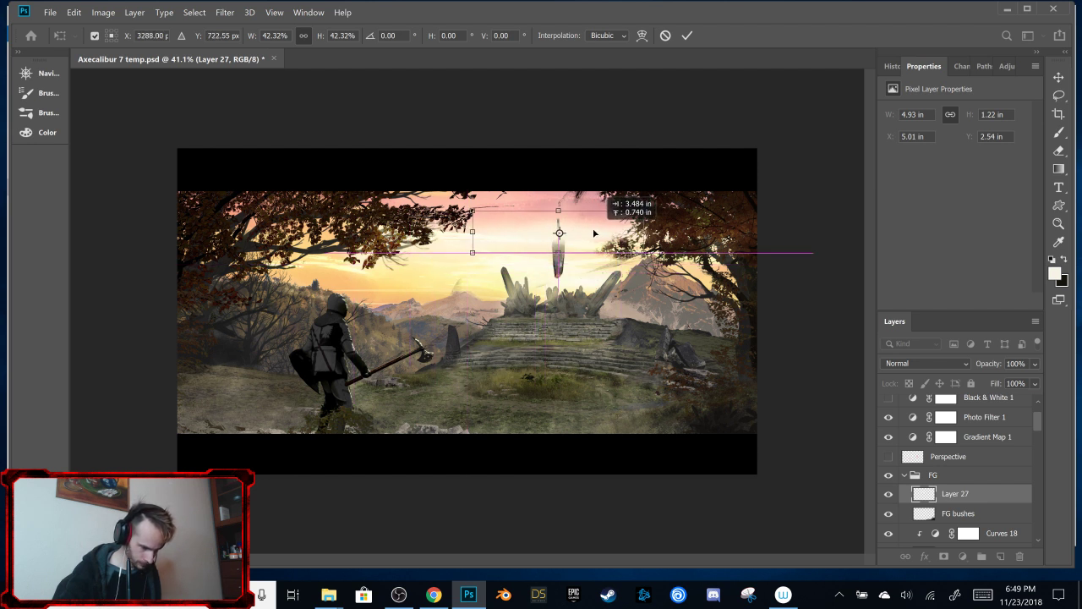
drag(595, 226, 594, 227)
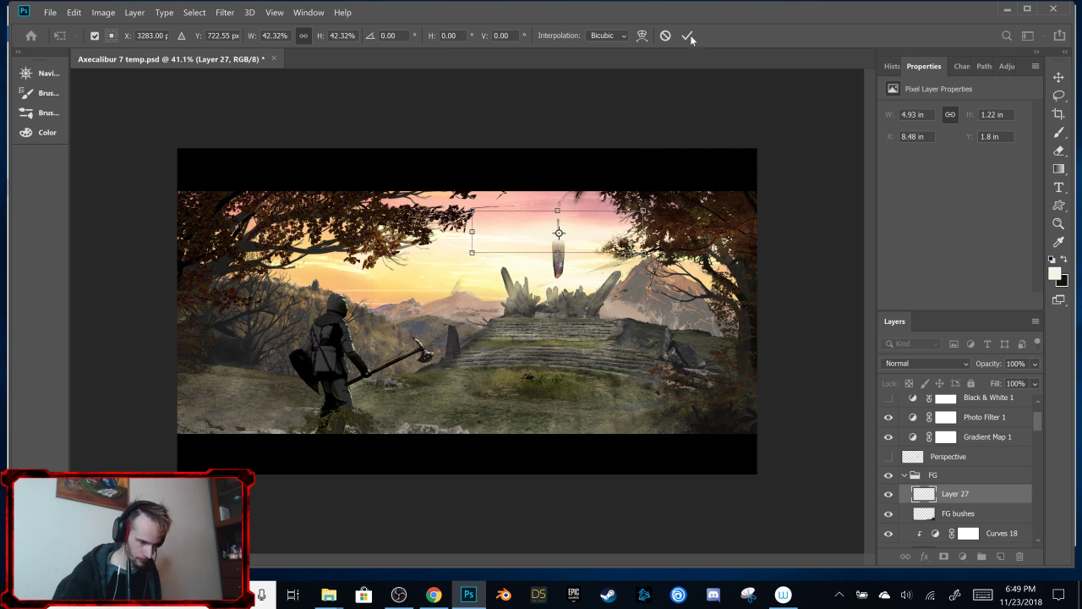
click(688, 36)
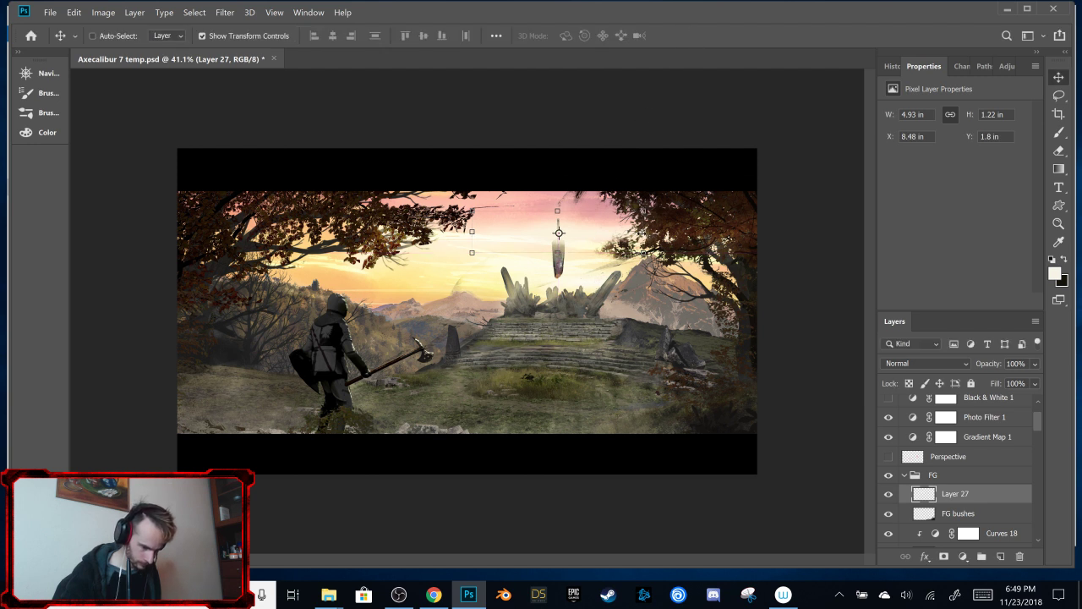
key(ctrl+t)
drag(644, 233, 920, 228)
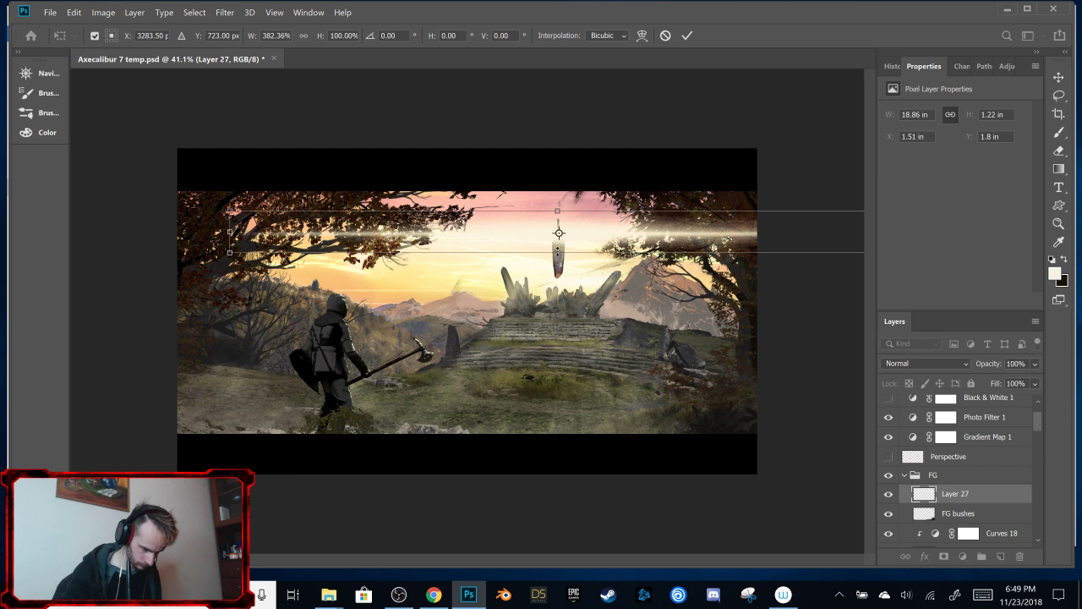
drag(558, 251, 579, 243)
click(686, 36)
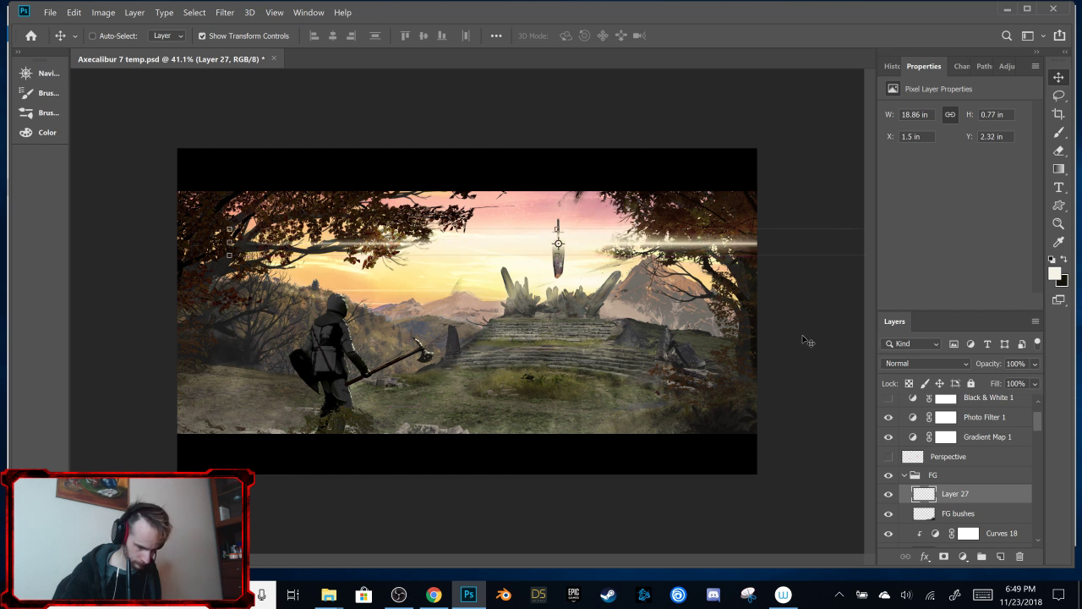
Step: Fade the streak layer to 38% opacity and stretch it further left to 142.07% width
click(1033, 368)
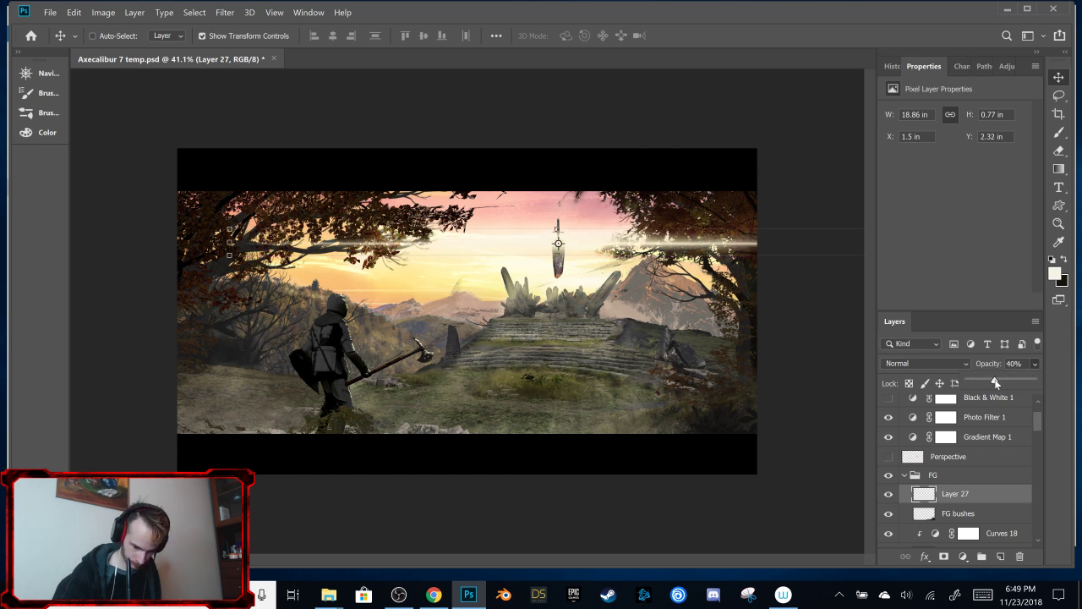
click(995, 380)
drag(993, 382, 993, 382)
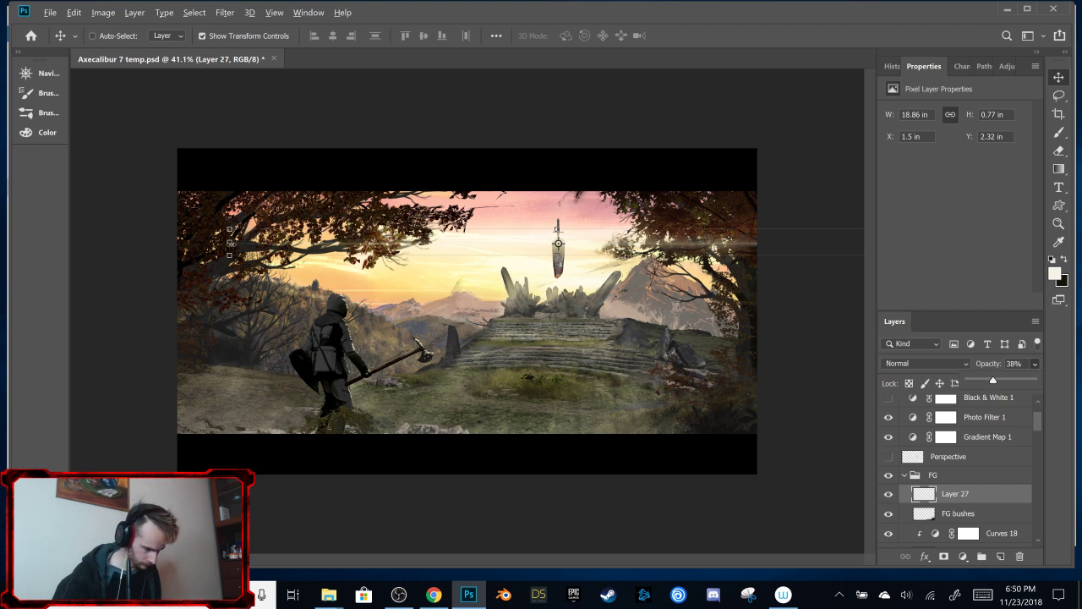
key(ctrl+t)
drag(229, 242, 86, 246)
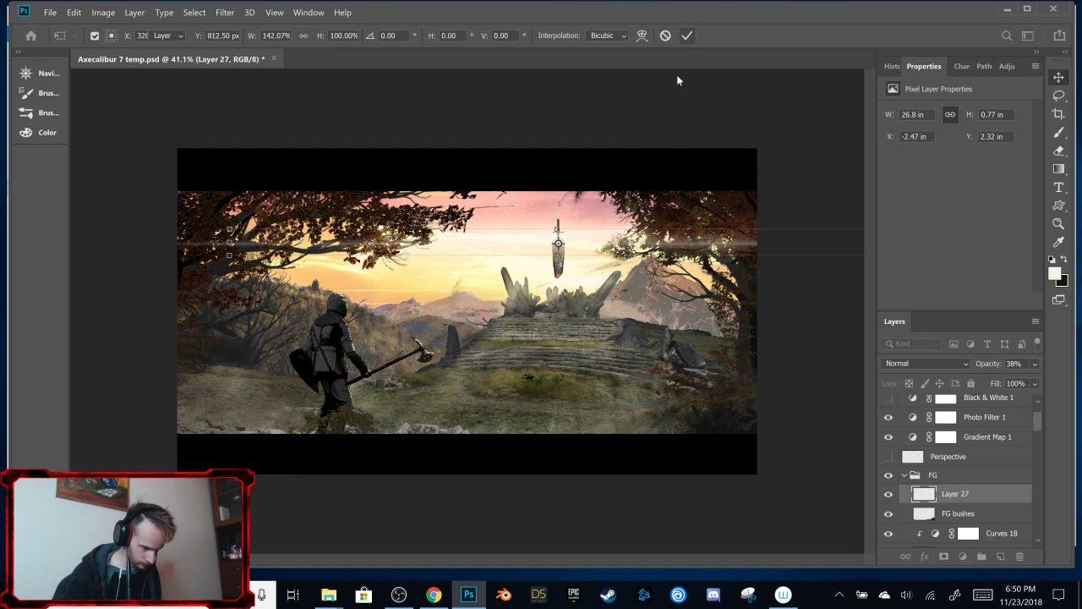
key(Return)
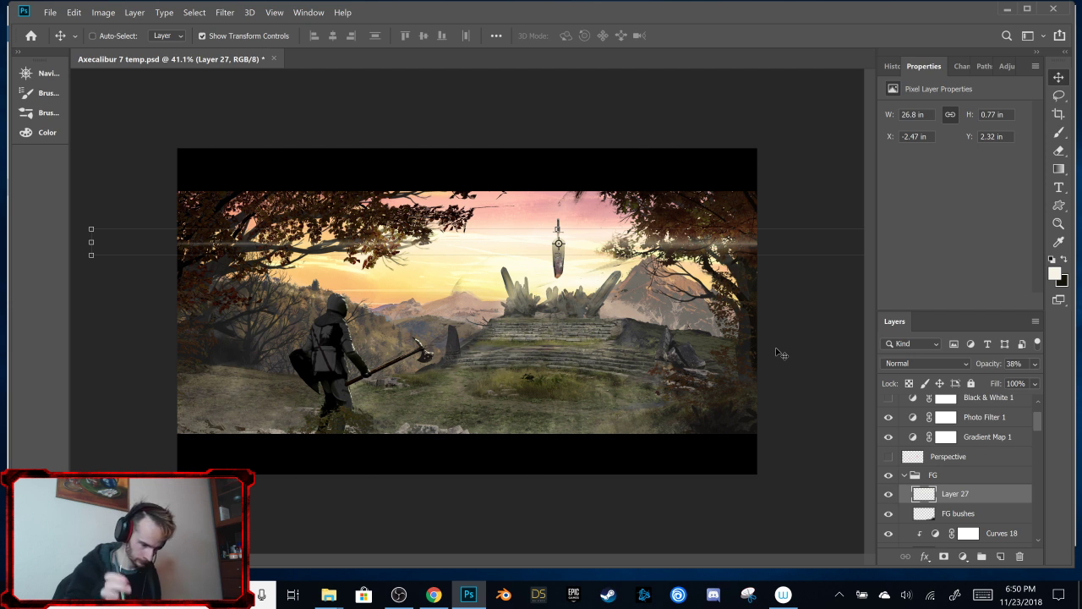
Step: Compare the Lighting layer on and off, leaving it hidden
drag(1037, 431, 1037, 449)
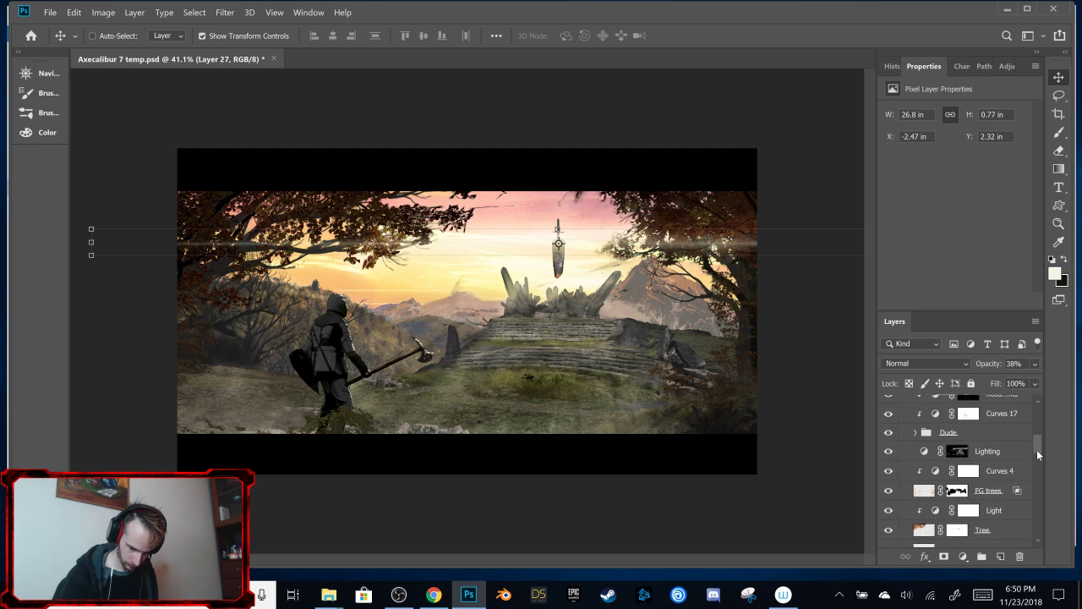
click(889, 452)
click(888, 452)
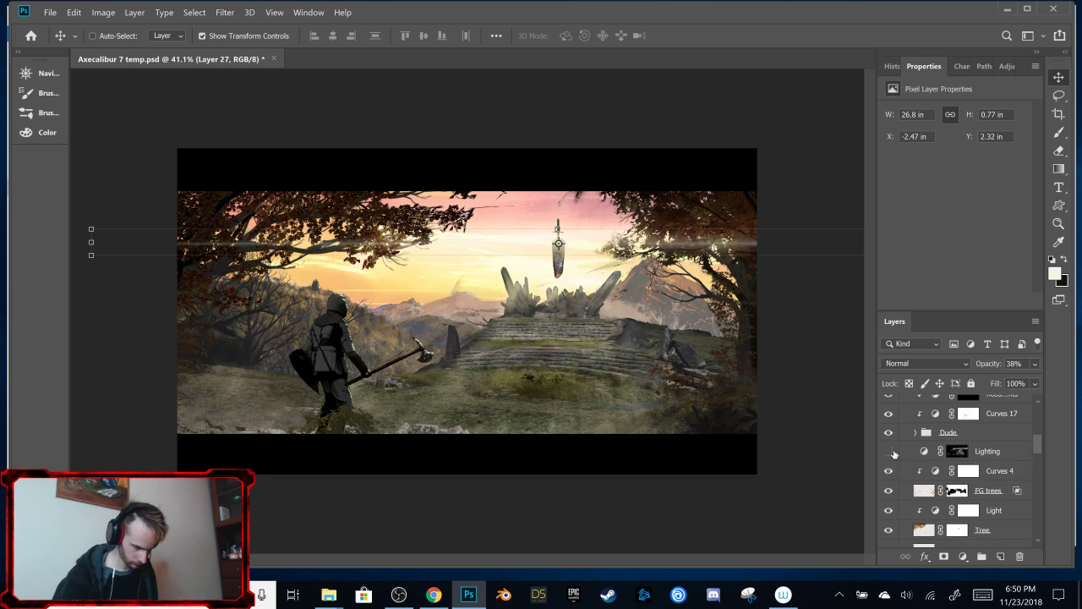
click(890, 453)
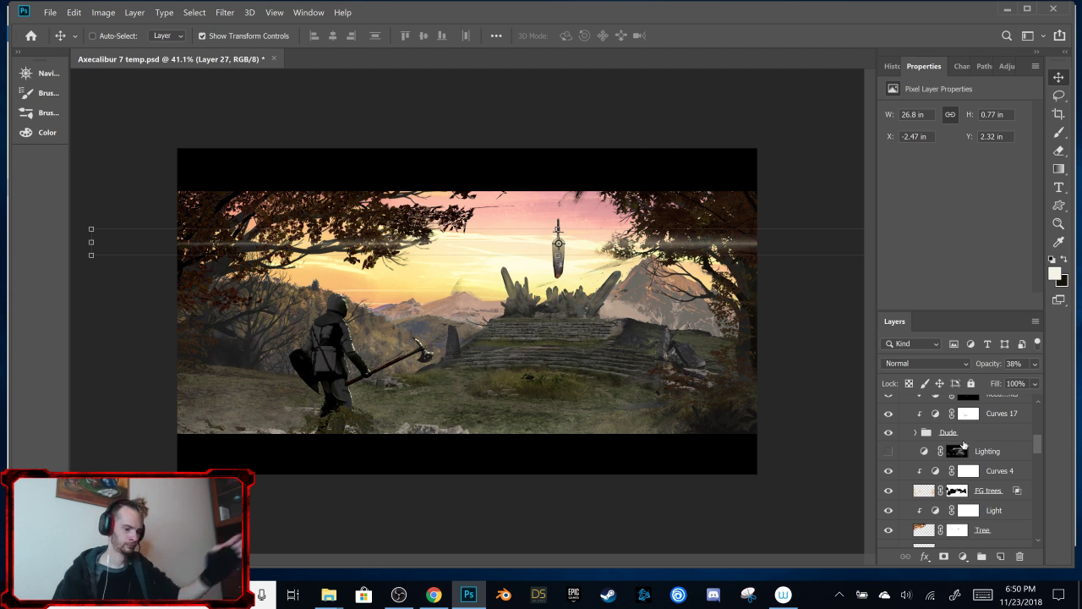
Step: Show the Lighting layer and split its Underlying Layer Blend If black slider to 28/101
click(889, 453)
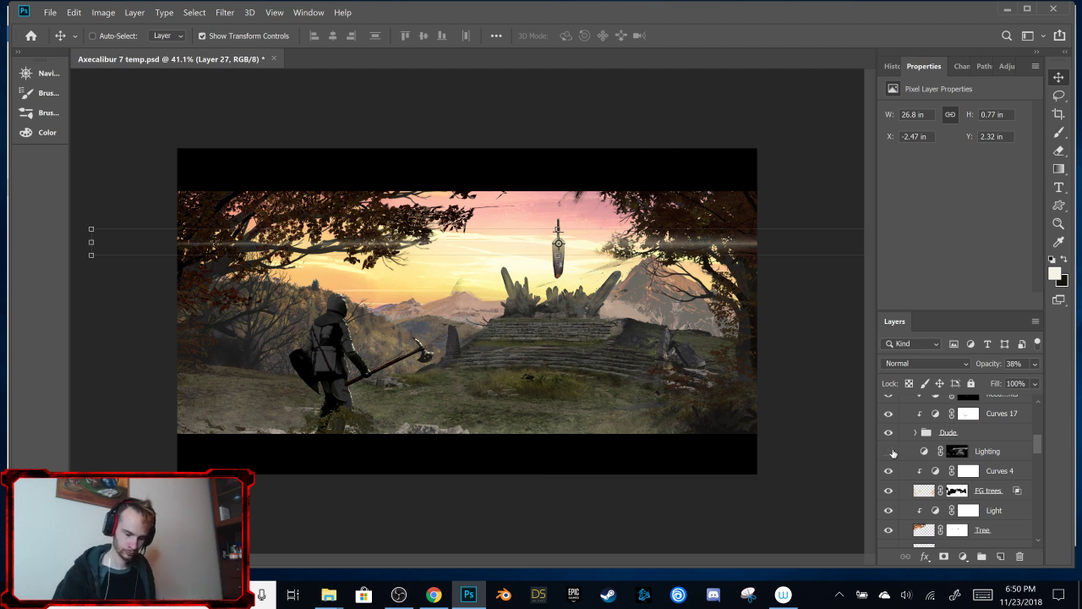
click(1013, 452)
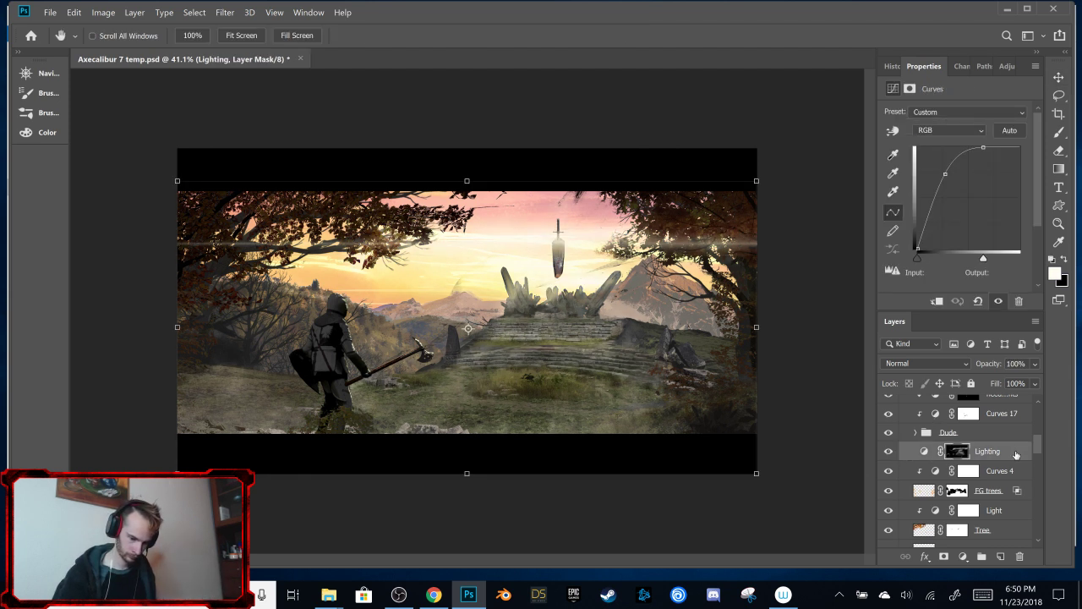
double_click(1016, 450)
drag(775, 122, 950, 65)
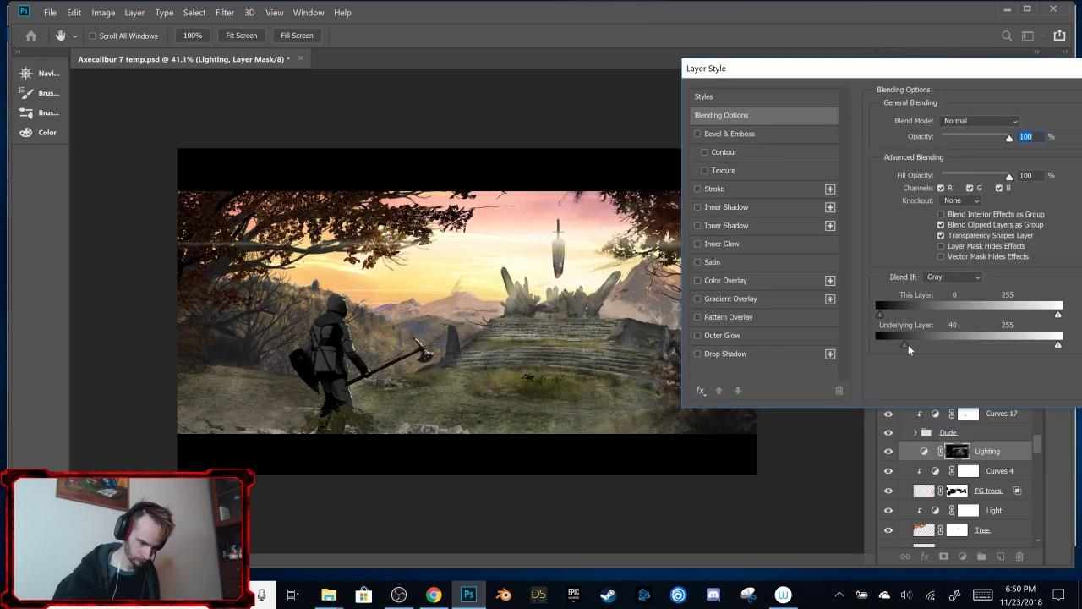
drag(908, 345, 950, 344)
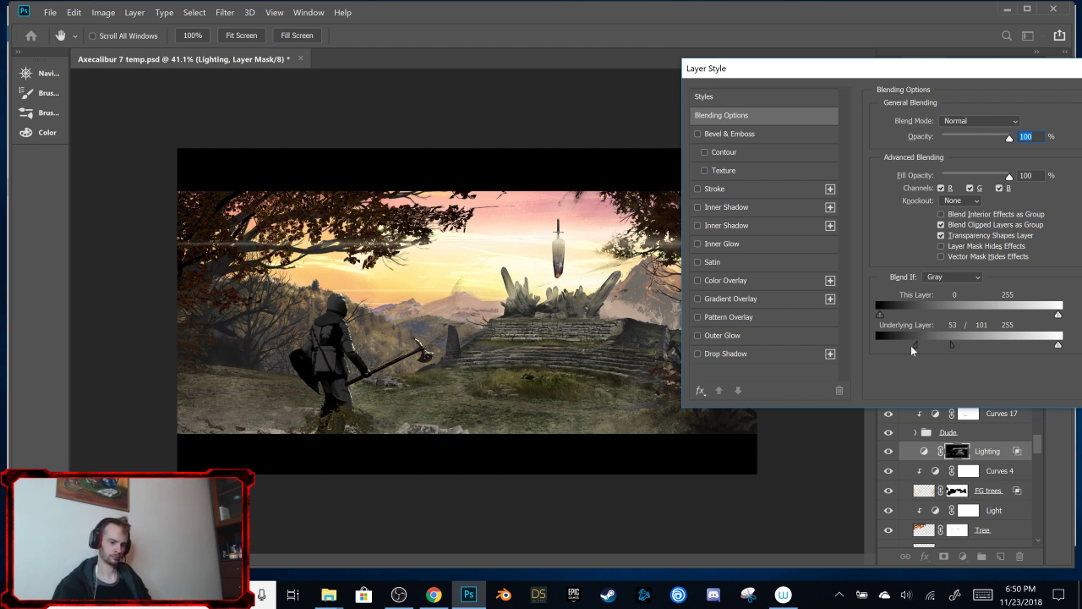
drag(912, 350, 901, 355)
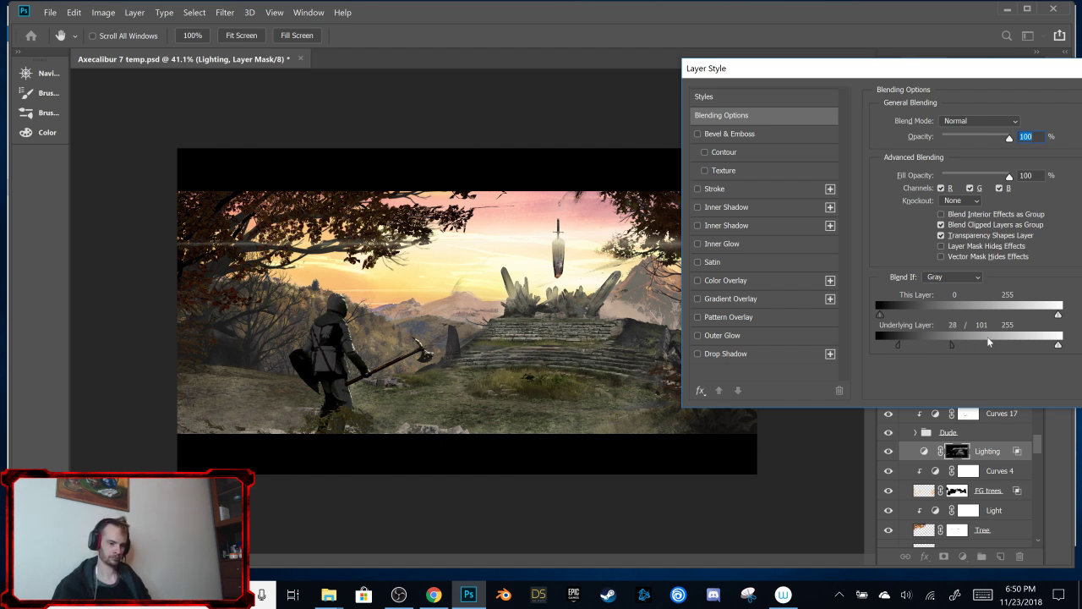
drag(971, 69, 669, 146)
click(872, 171)
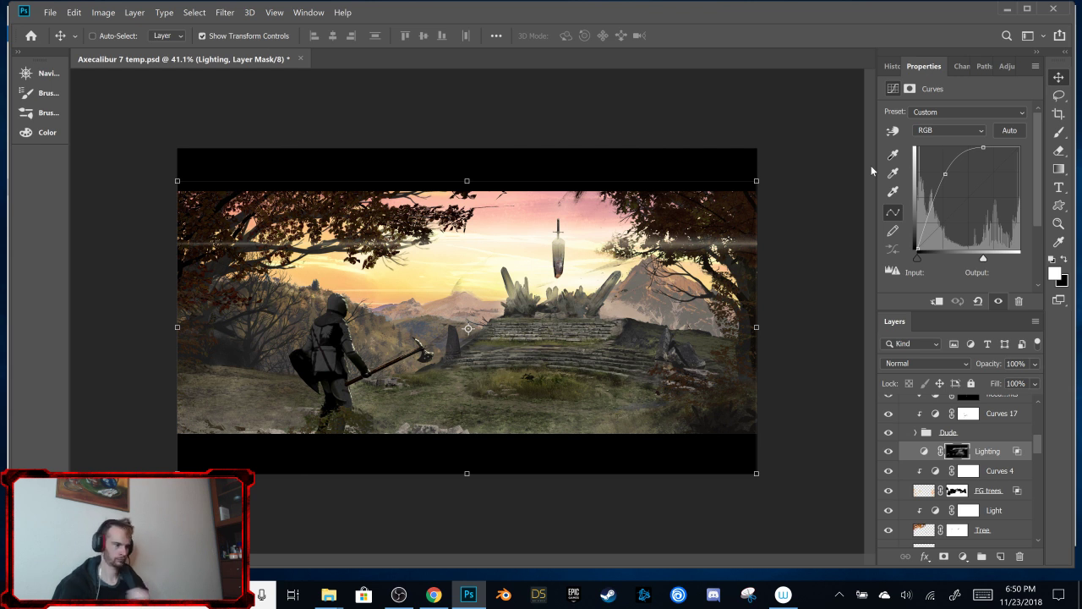
Step: Flip the canvas horizontally via Image Rotation and save the document
click(100, 13)
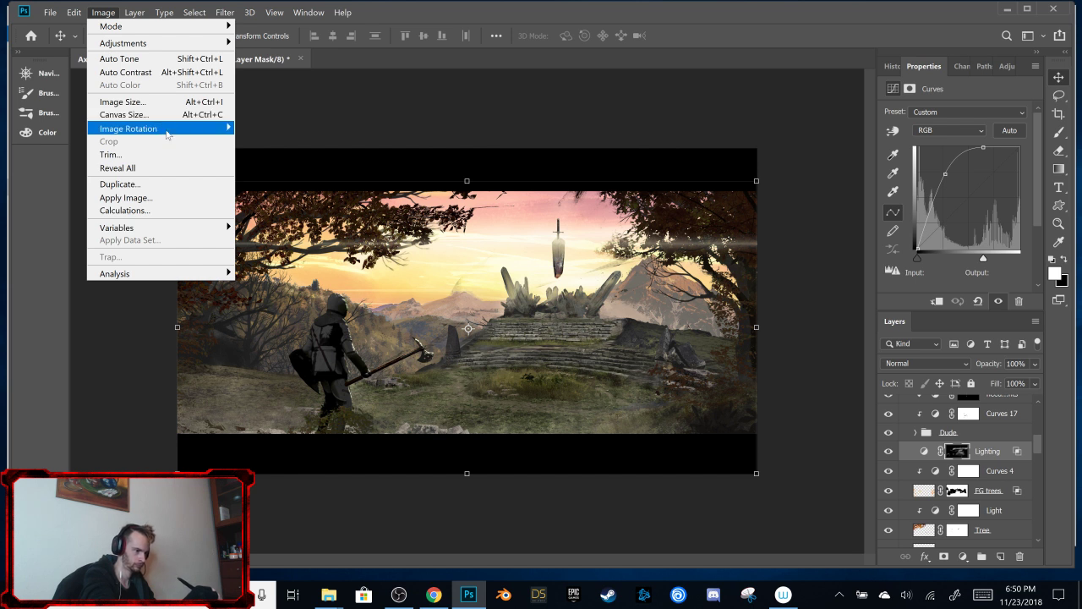
mouse_move(166, 134)
click(315, 186)
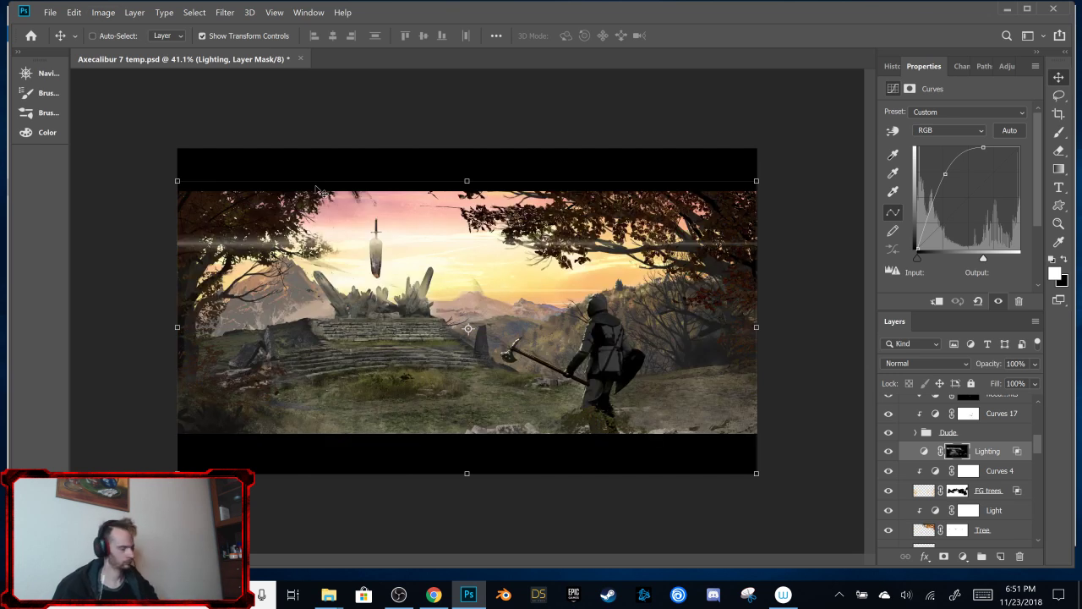
key(ctrl+s)
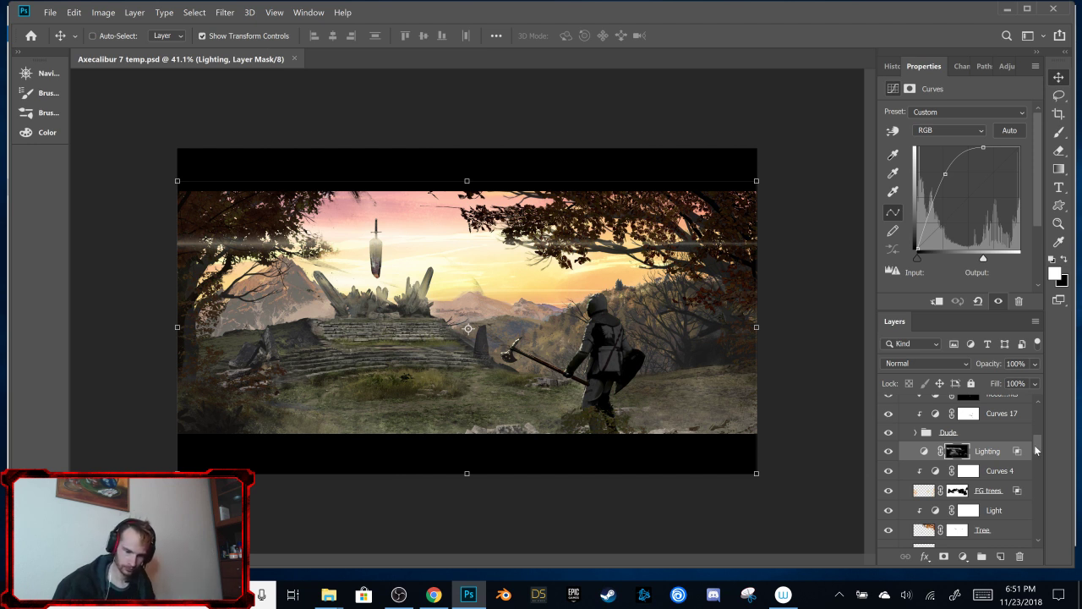
Step: Compare the BG and Sky groups on and off, then nudge the Sky group slightly down
drag(1034, 444, 1030, 538)
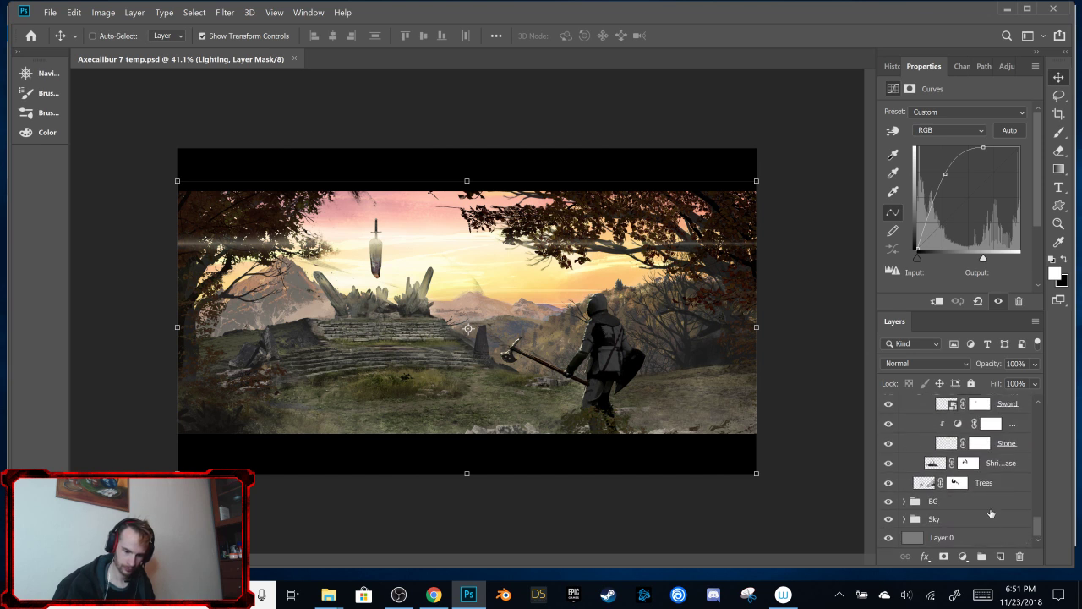
click(887, 503)
click(889, 504)
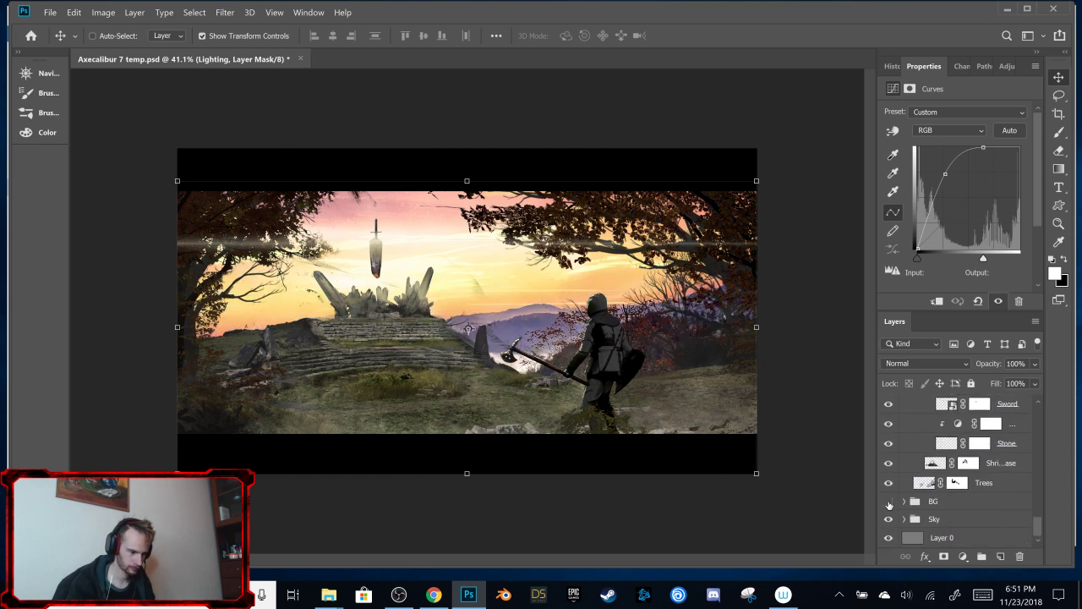
click(889, 504)
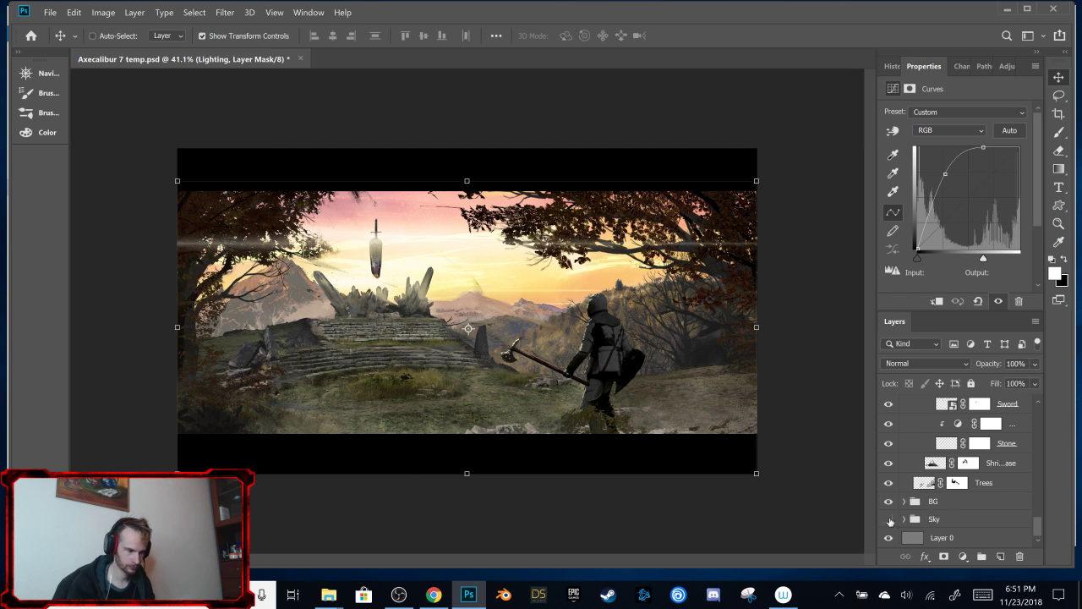
click(888, 520)
click(889, 519)
click(948, 518)
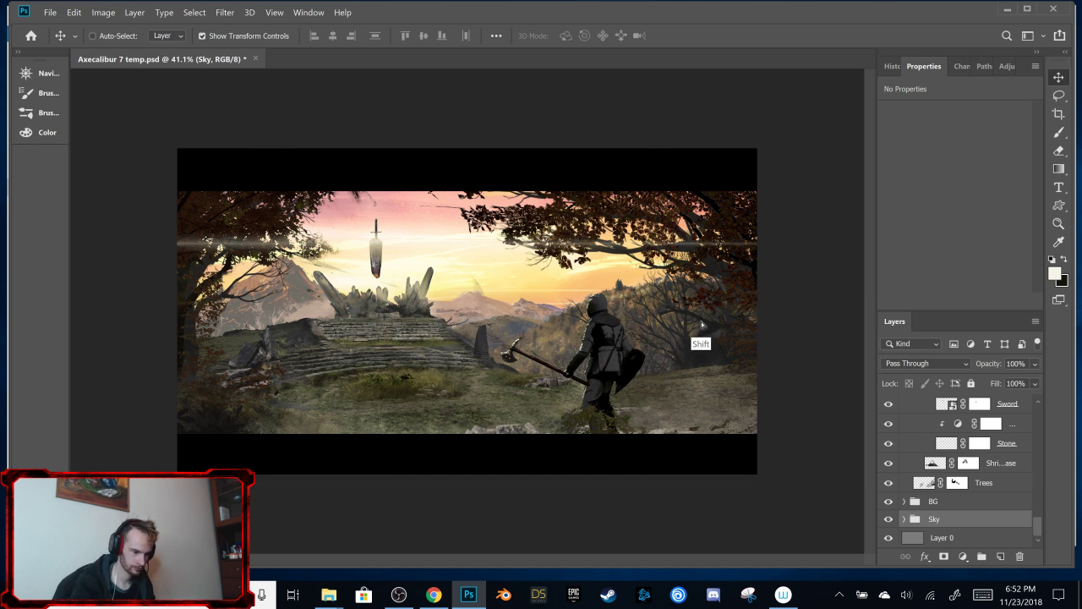
drag(703, 320, 705, 350)
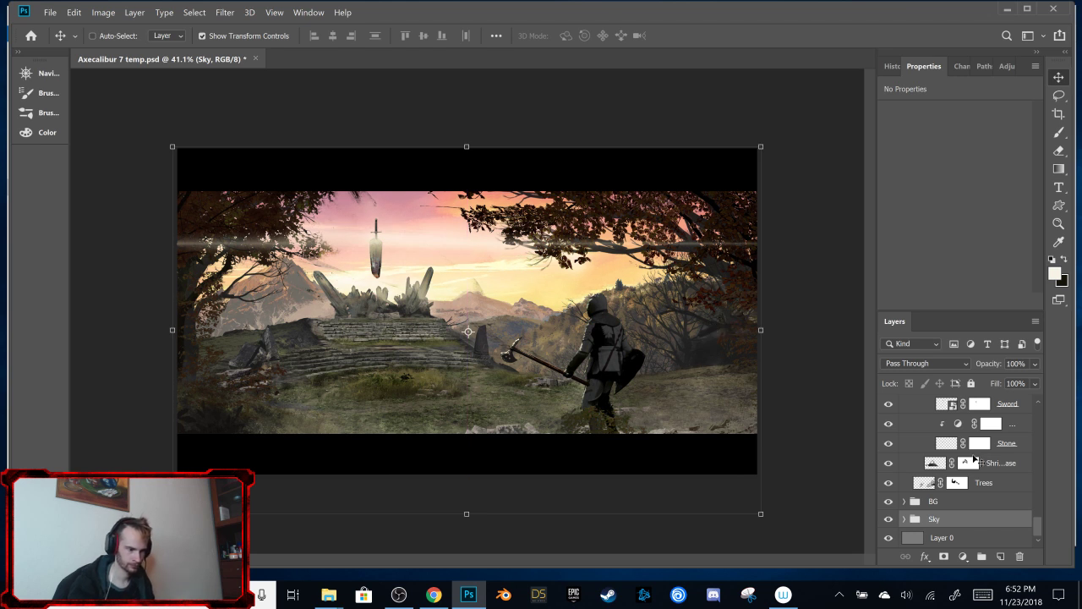
Step: Move the BG landscape group slightly down and skew its left and right sides
click(961, 503)
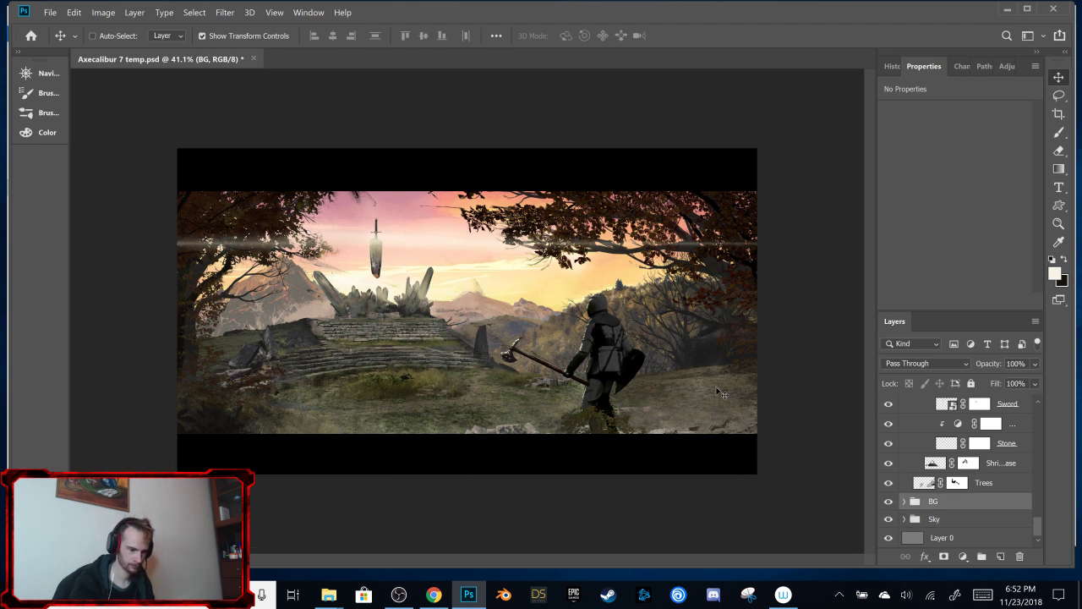
mouse_move(719, 405)
mouse_down()
mouse_move(720, 421)
mouse_move(720, 407)
mouse_up()
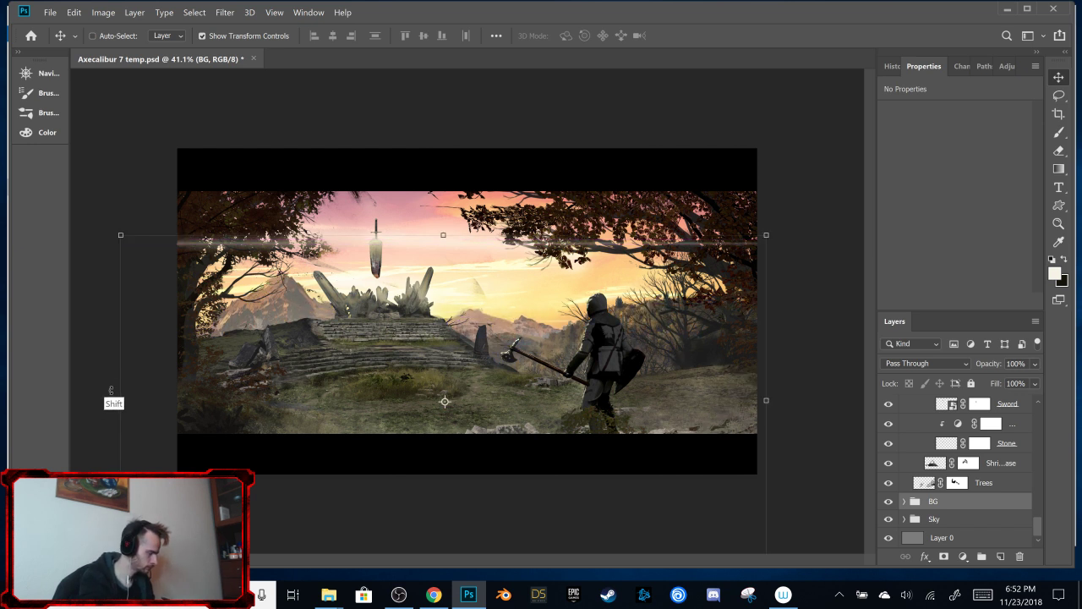
drag(120, 400, 123, 358)
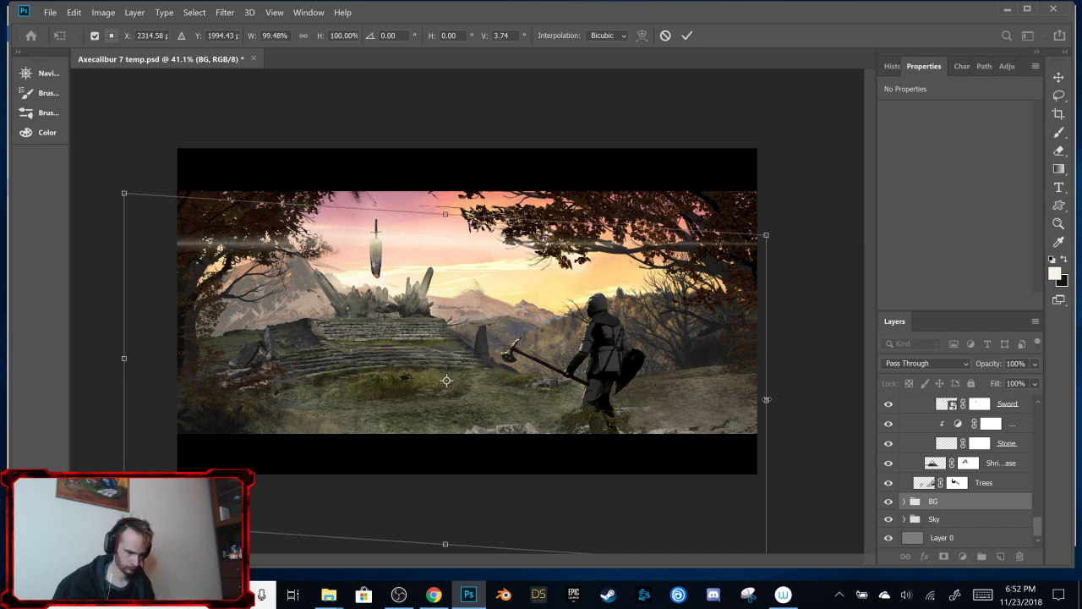
drag(766, 399, 771, 423)
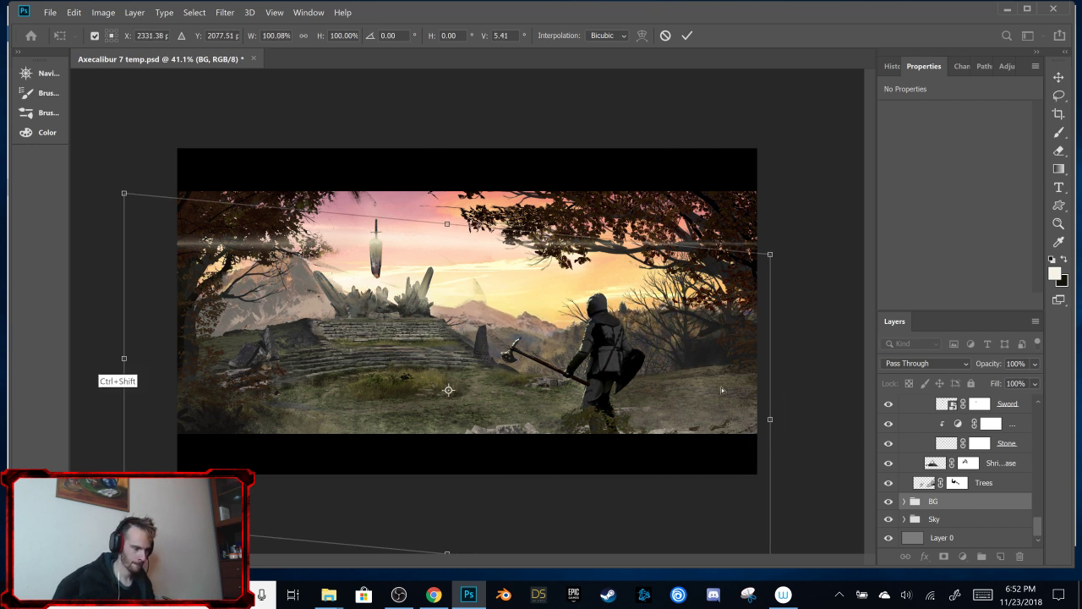
drag(123, 362, 135, 387)
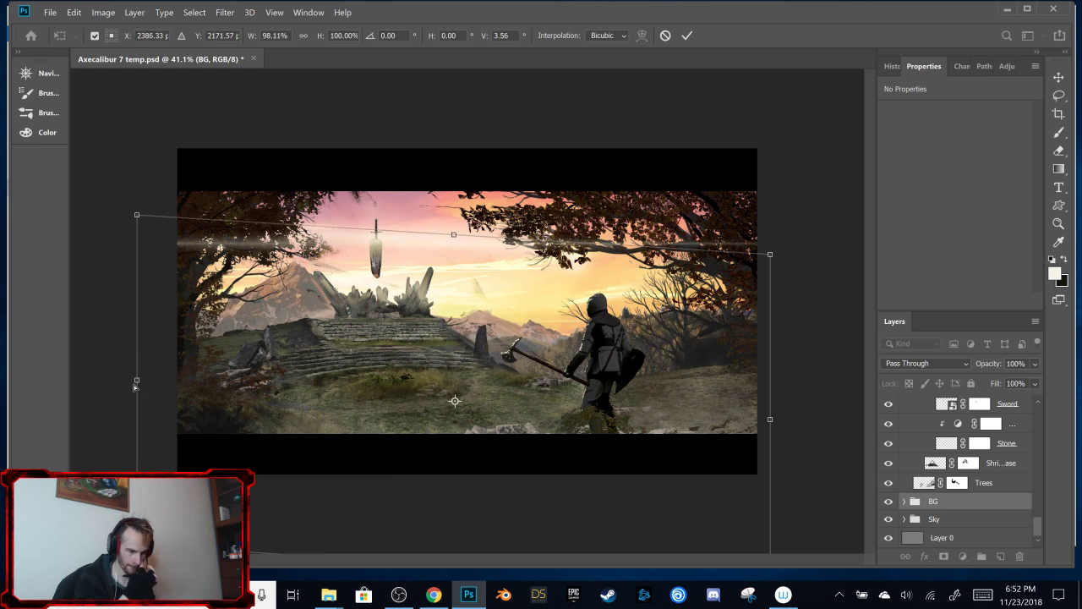
click(687, 35)
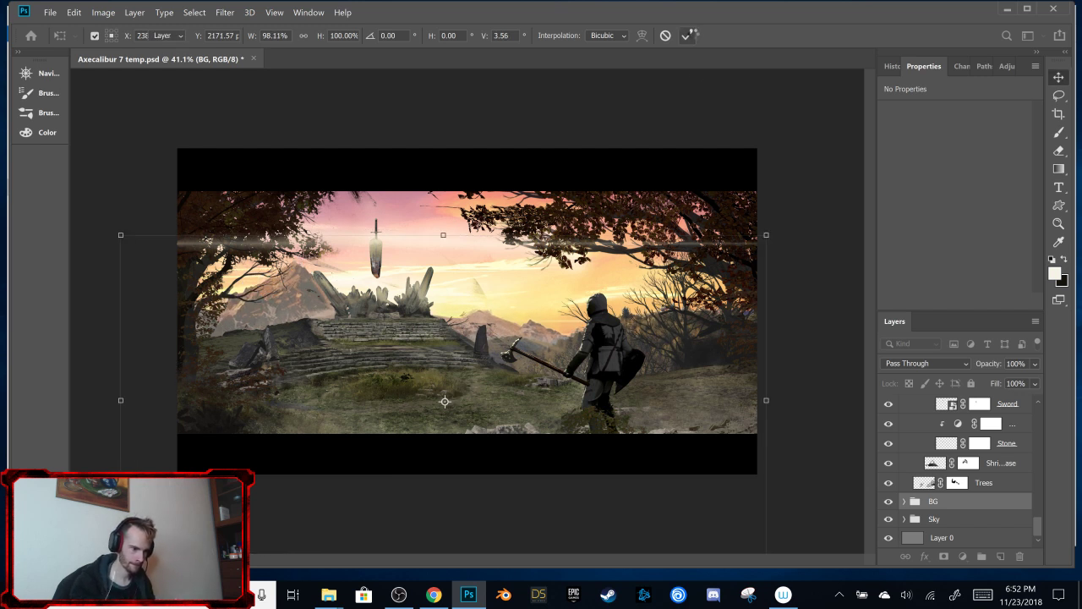
Step: Nudge the Sky group down and stretch it taller past the top and bottom edges
key(alt+bracketleft)
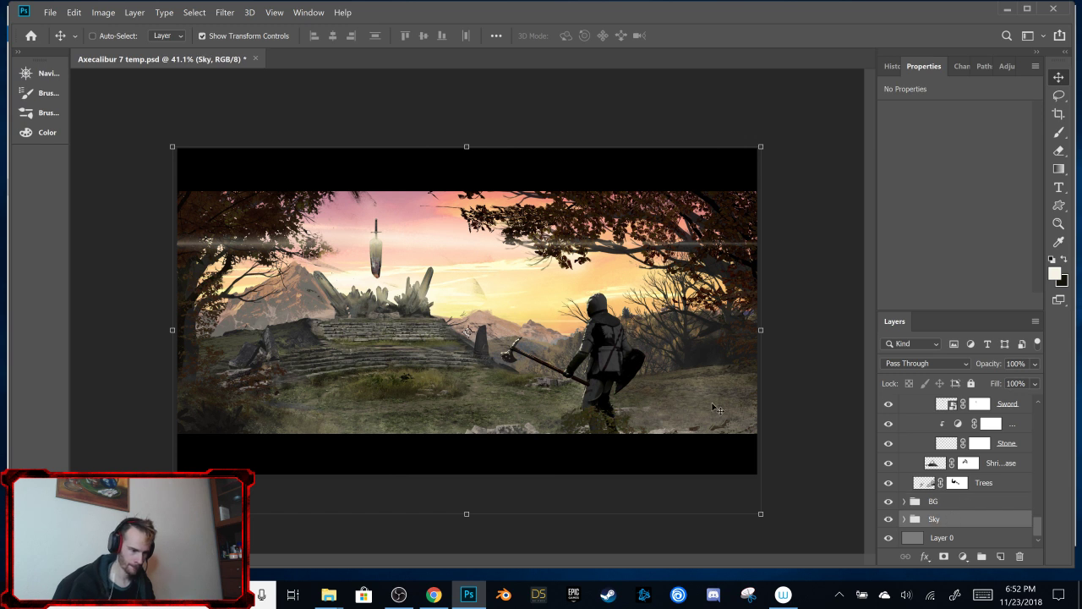
drag(711, 414, 720, 389)
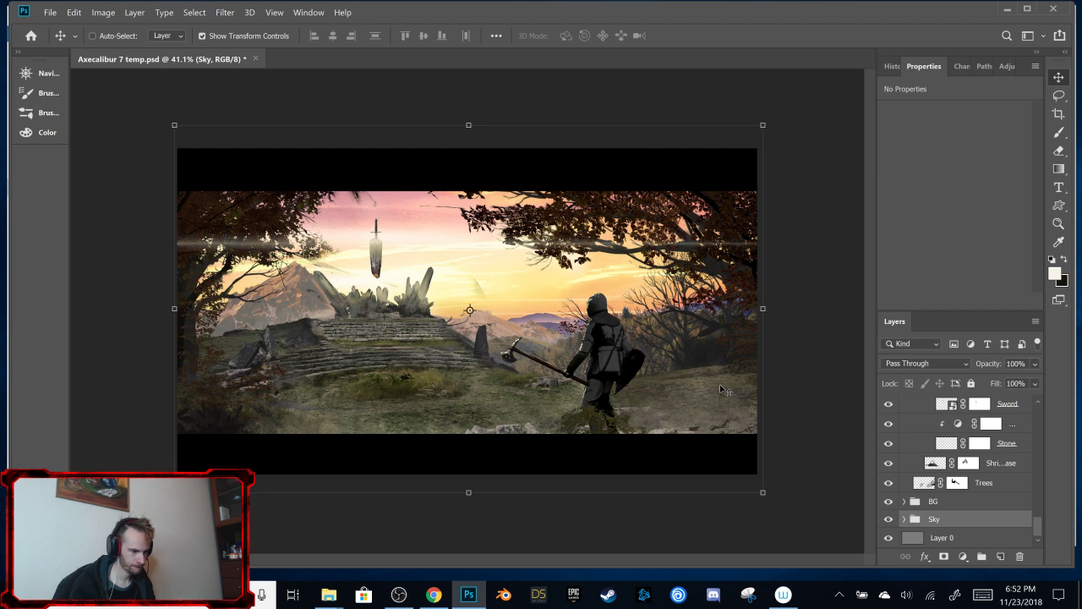
key(shift+Down)
key(shift+Down)
key(shift+Down)
key(shift+Down)
key(shift+Down)
key(shift+Down)
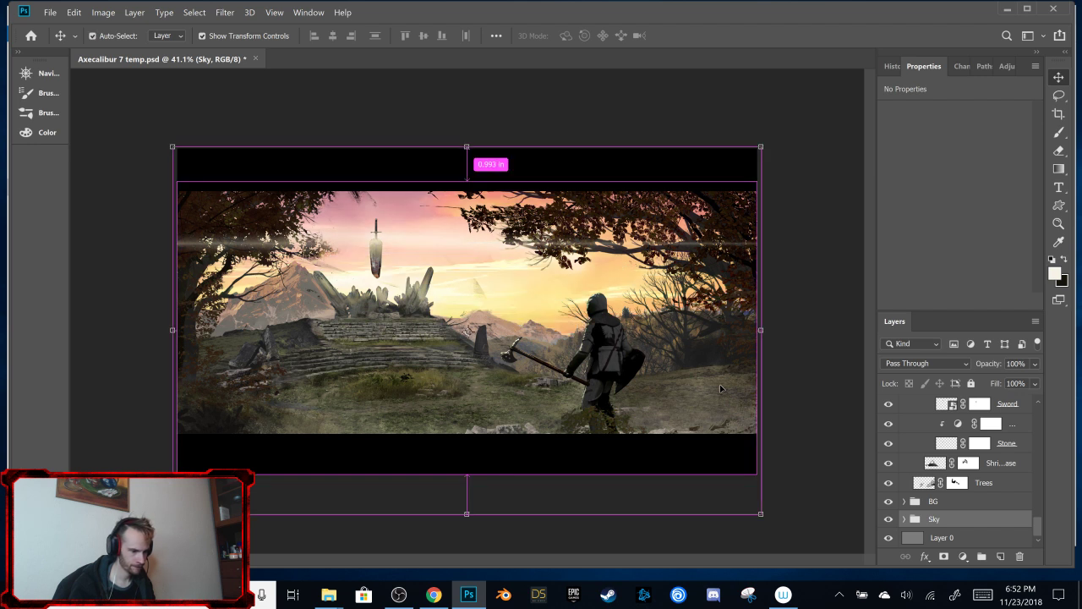
key(ctrl+t)
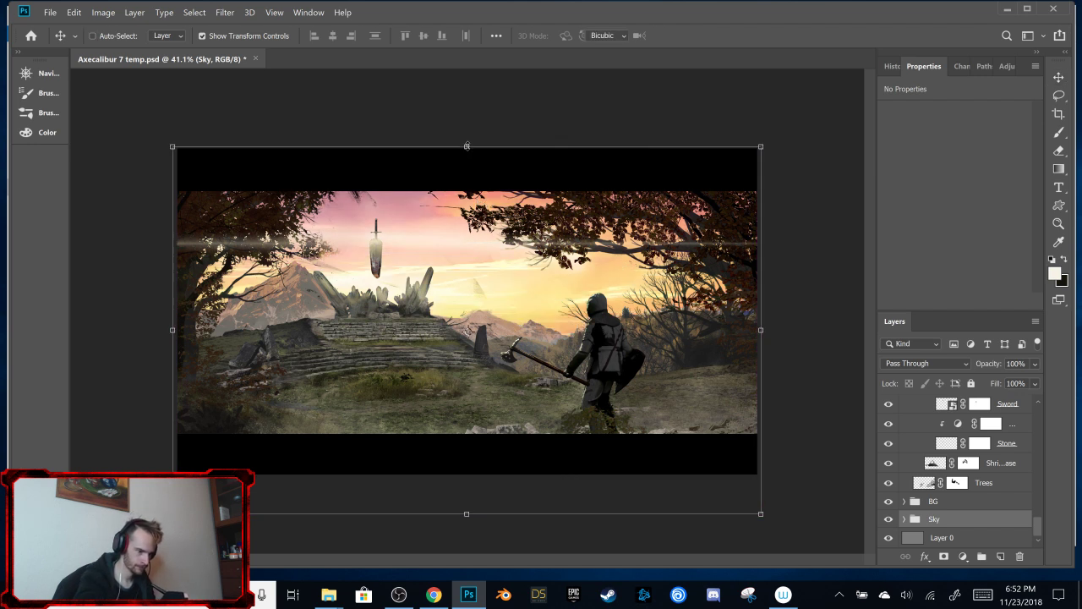
drag(467, 146, 473, 112)
drag(468, 518, 468, 529)
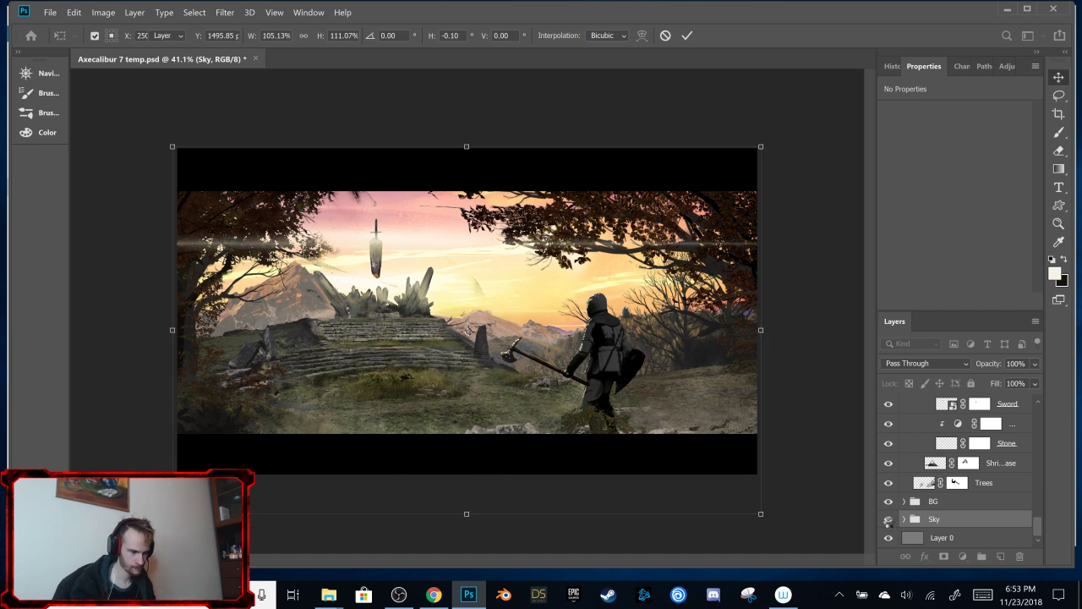
Step: Apply the sky resize and select Curves 9 inside the expanded Sky group
key(Return)
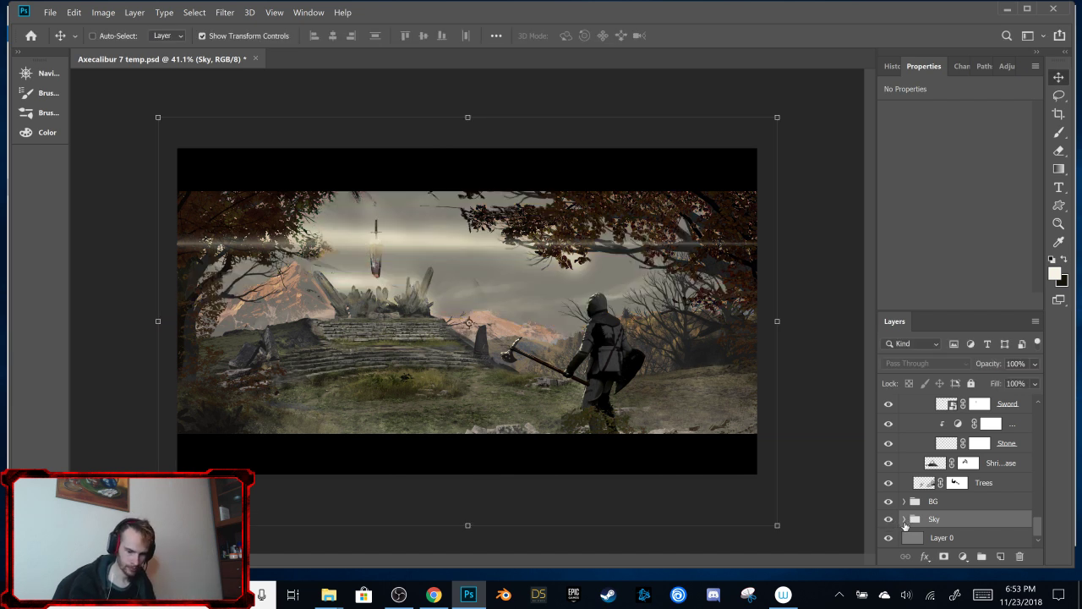
click(904, 519)
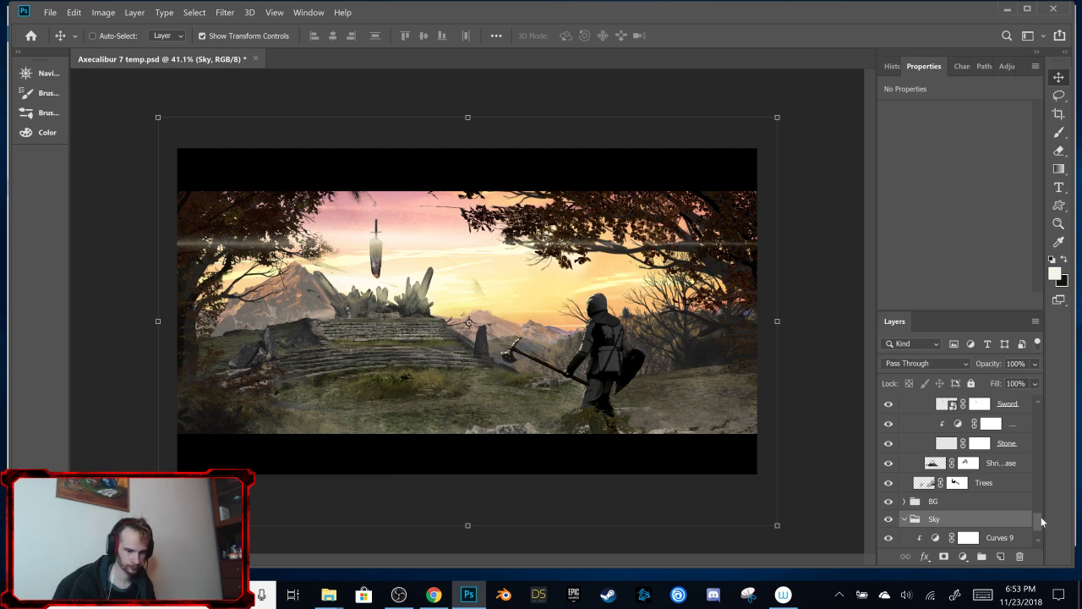
drag(1038, 519, 1038, 530)
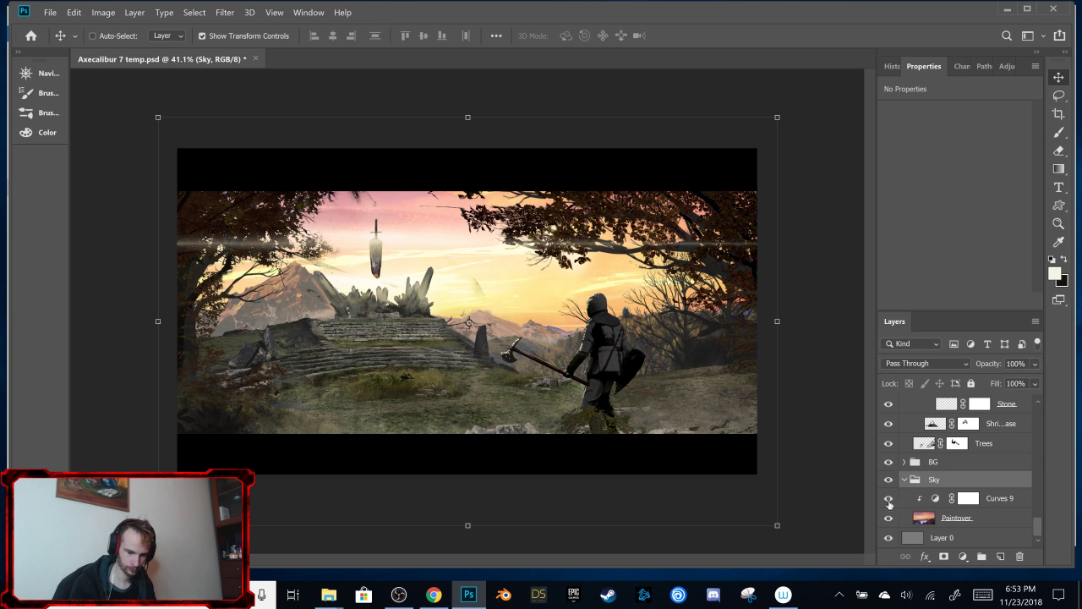
click(889, 500)
click(889, 500)
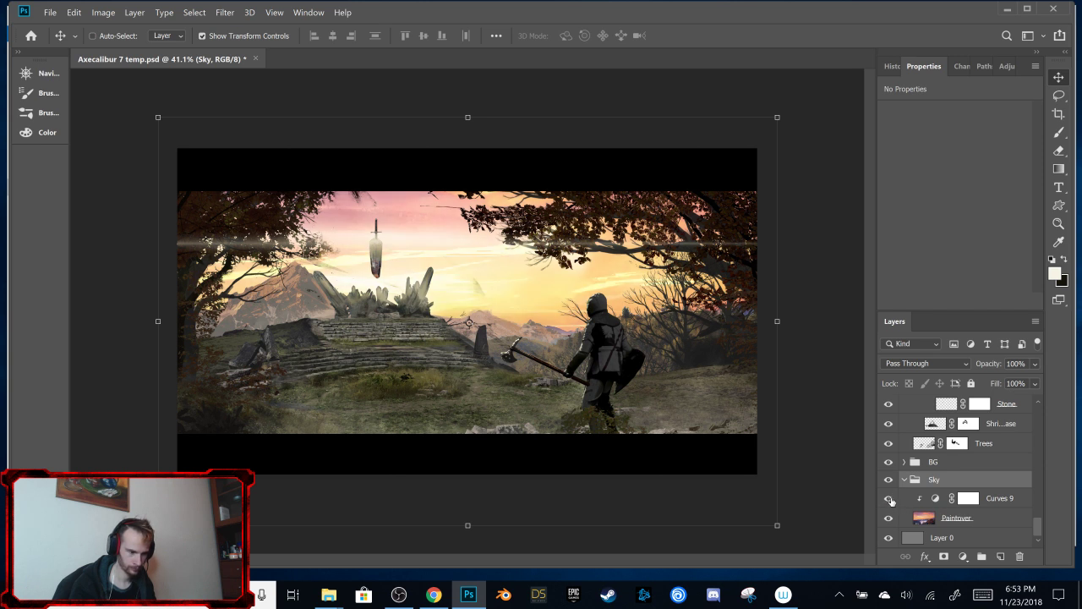
click(935, 498)
Step: Add a Hue/Saturation adjustment clipped to the sky with Saturation set to -9
click(984, 66)
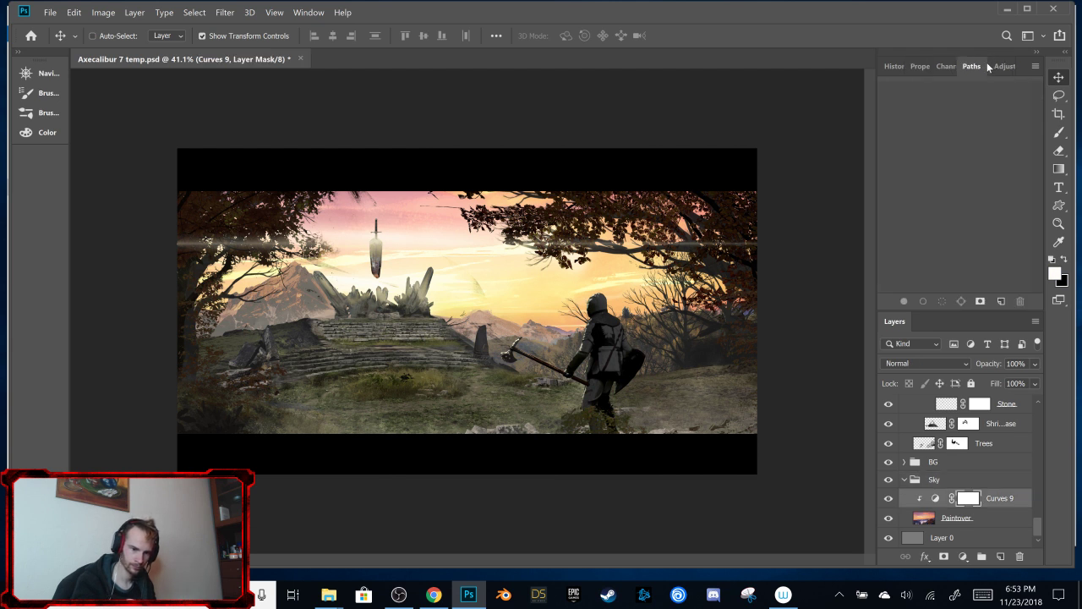
click(1004, 66)
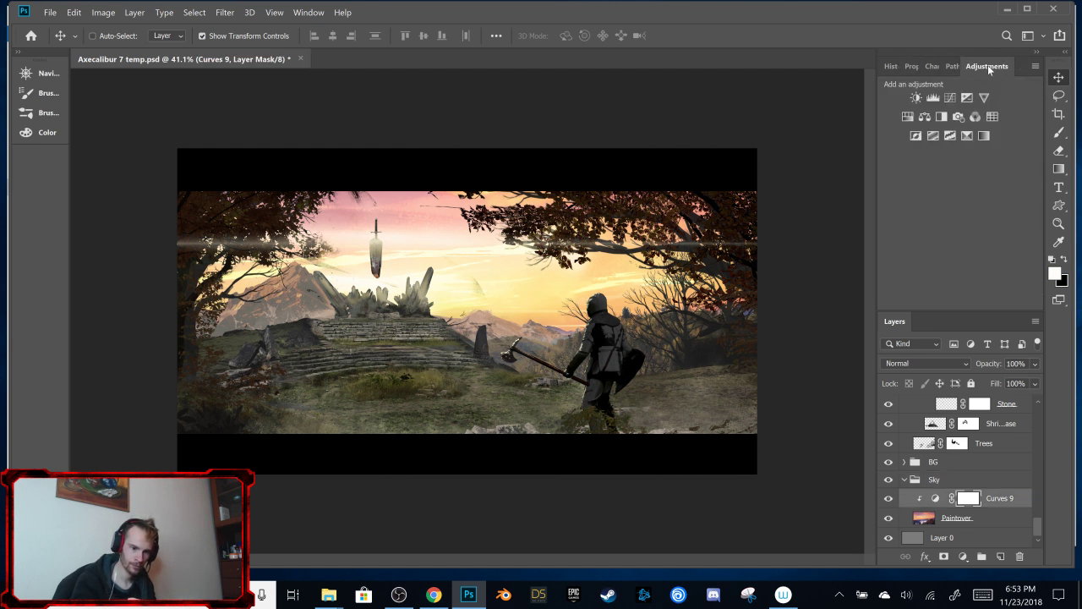
click(908, 118)
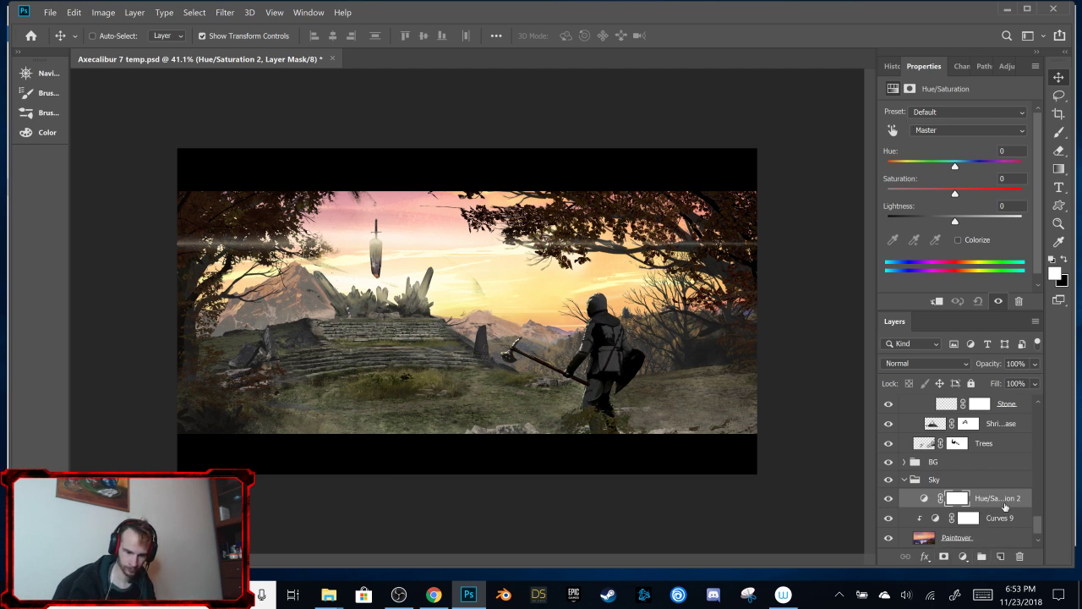
click(937, 301)
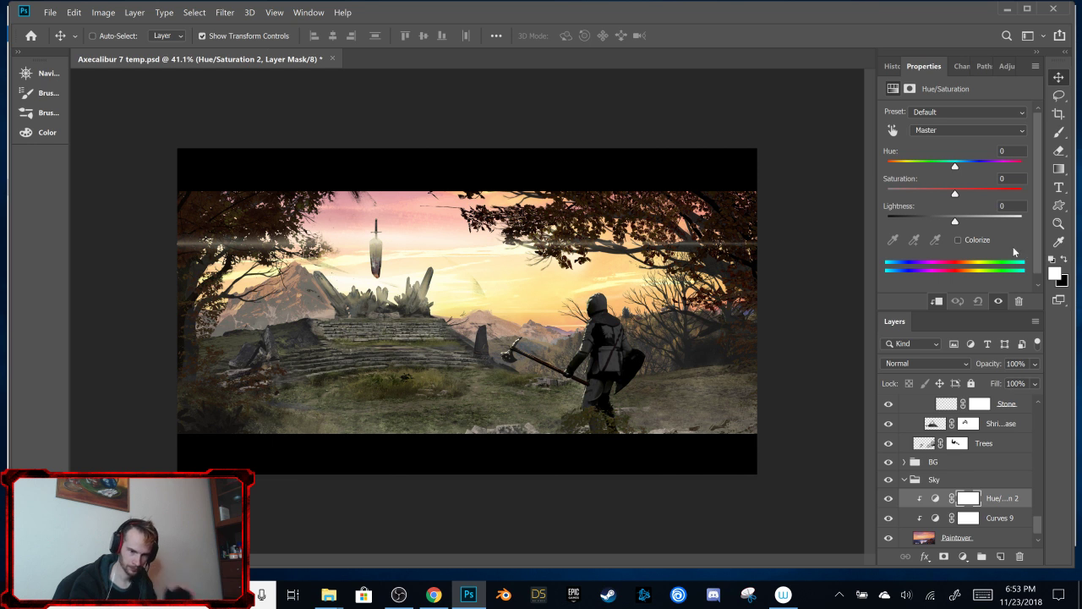
drag(954, 194, 921, 195)
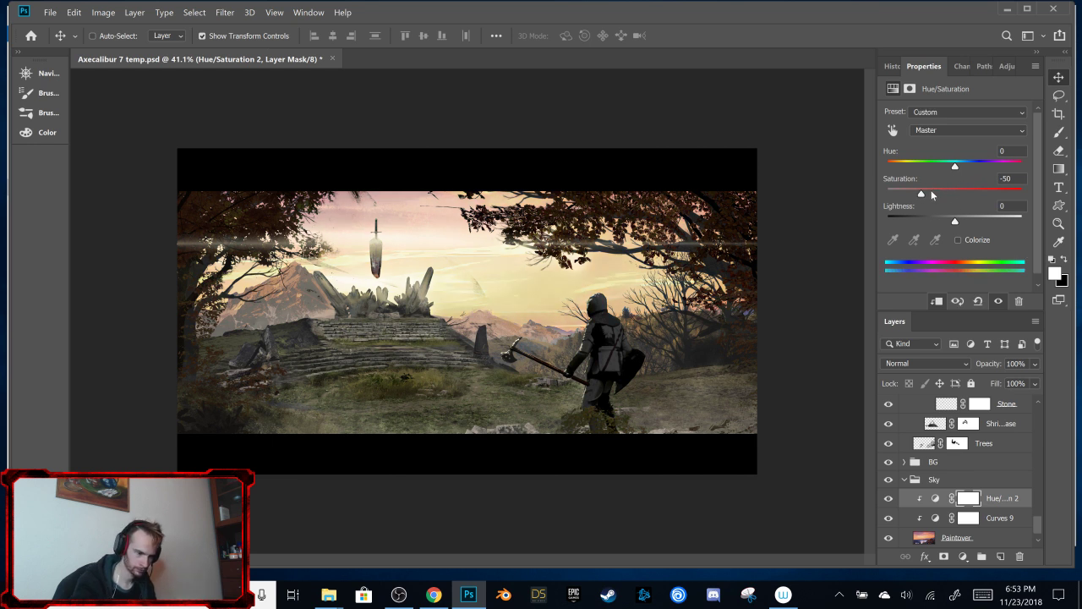
click(941, 196)
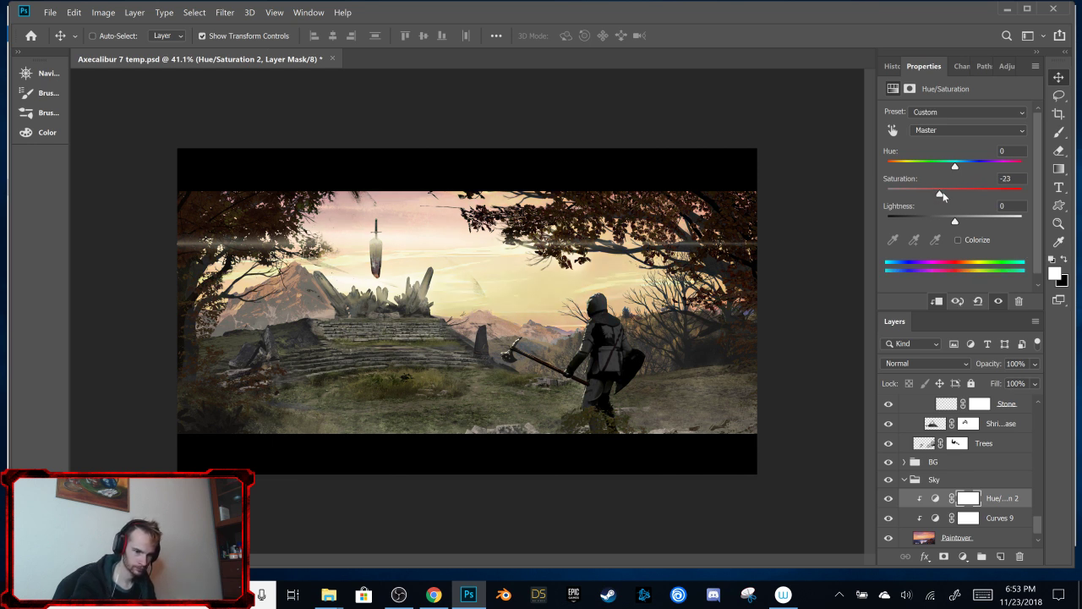
drag(941, 195, 929, 195)
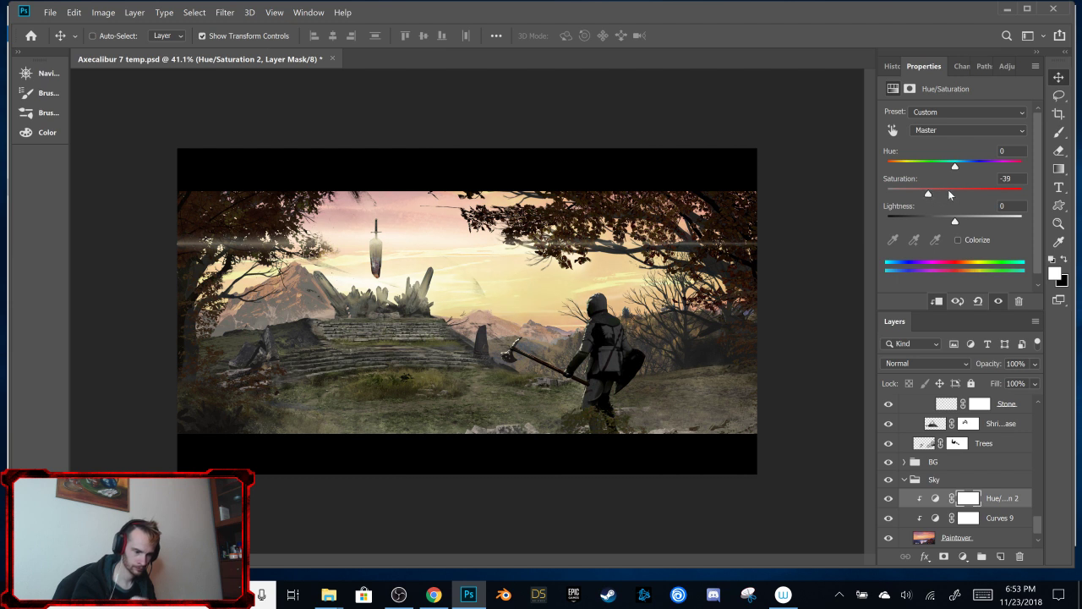
click(948, 194)
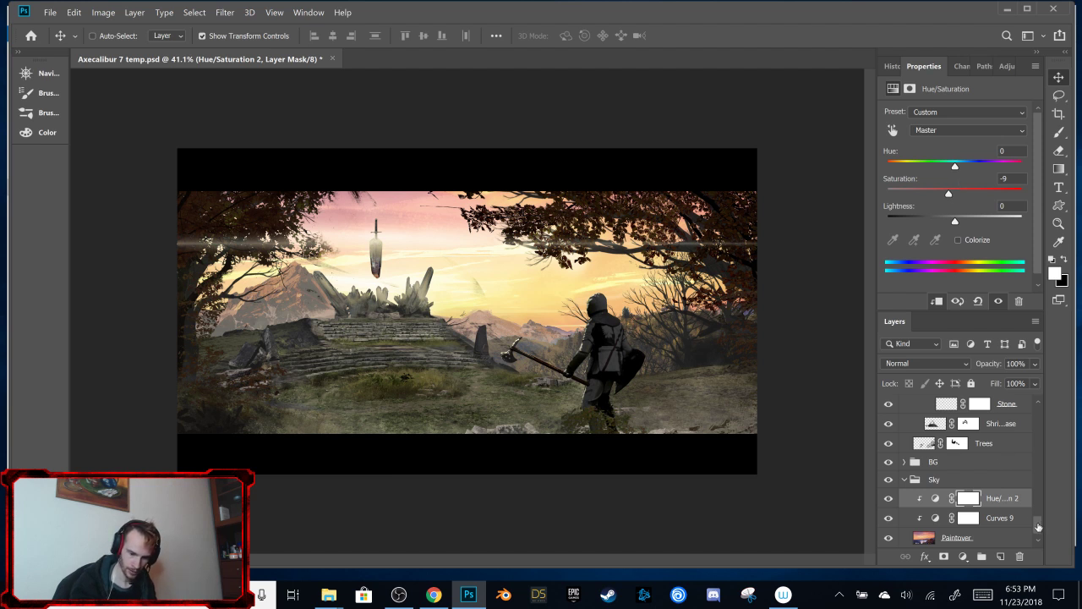
Step: Collapse the Sky, MG and FG groups, hide Gradient Map 1 and Photo Filter 1, then select Layer 19
click(904, 479)
drag(1038, 524, 1039, 379)
click(906, 522)
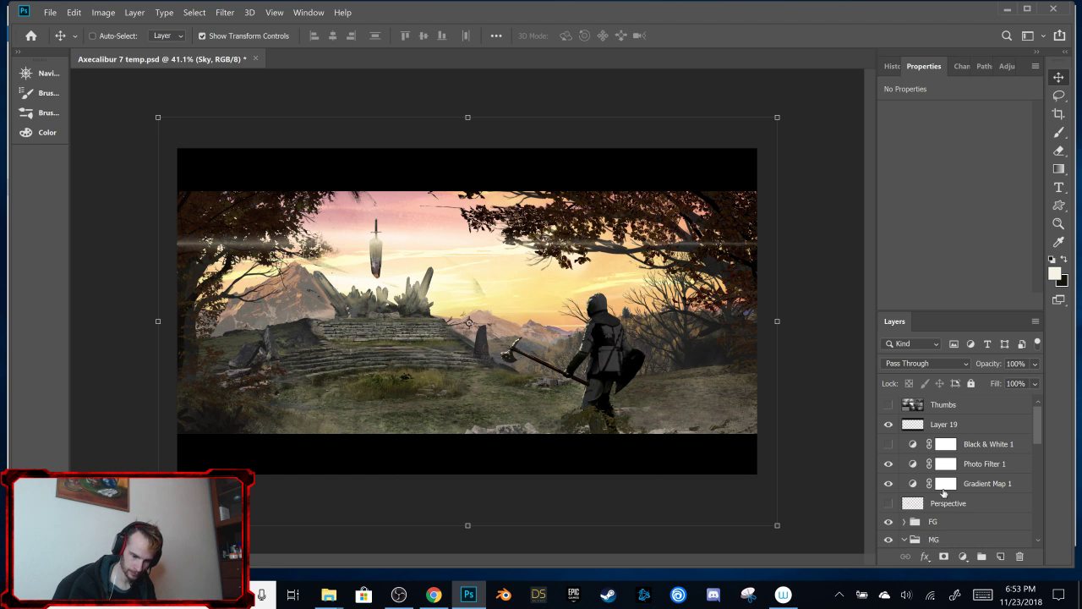
drag(1037, 422, 1039, 434)
click(905, 494)
click(906, 493)
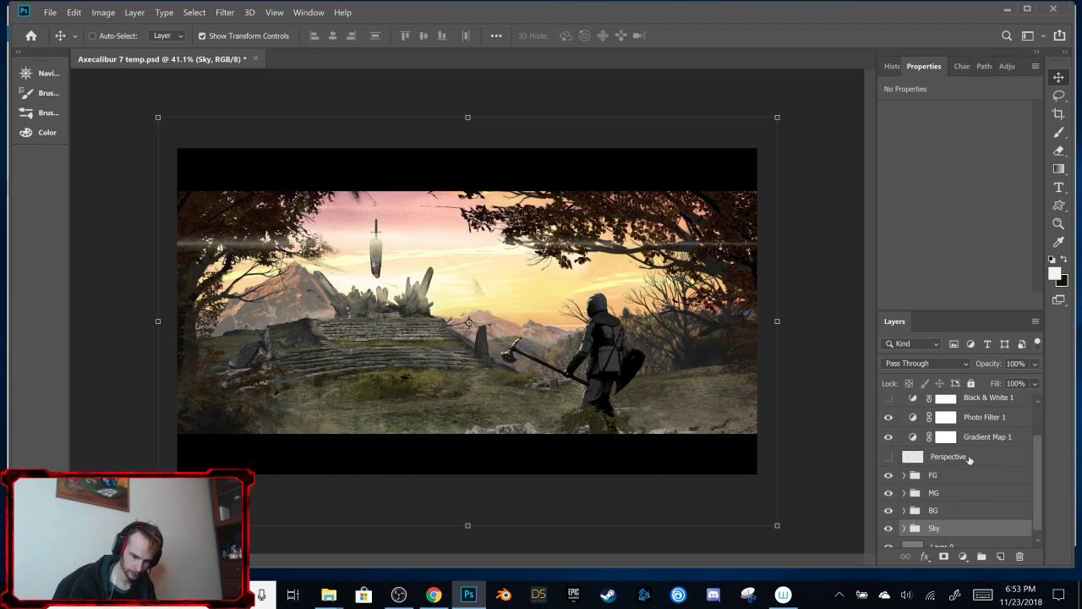
scroll(1040, 441, up, 1)
drag(893, 457, 891, 438)
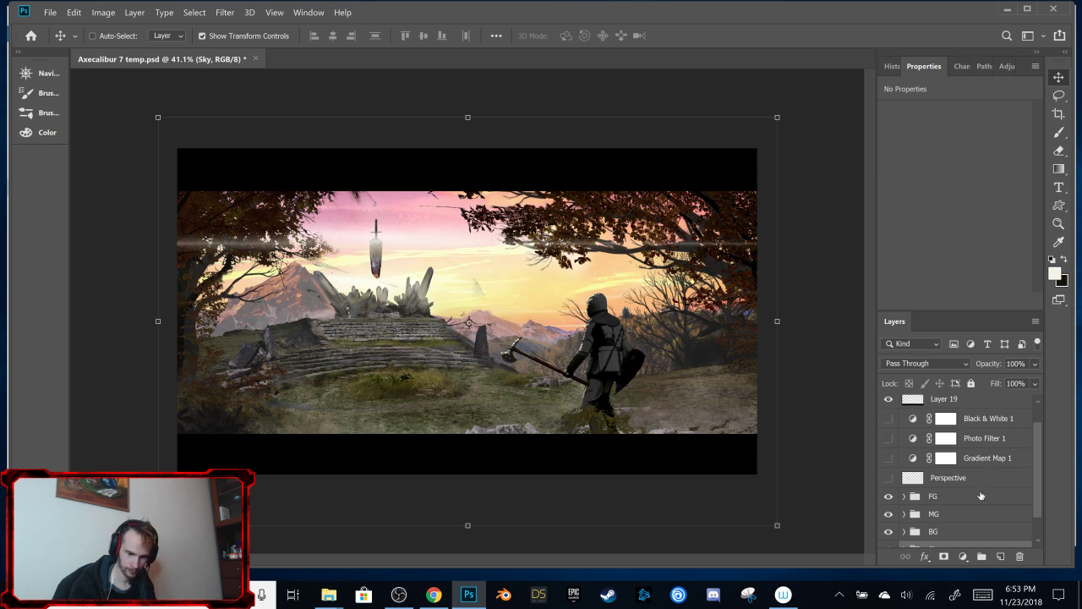
scroll(1039, 451, up, 1)
scroll(1039, 449, up, 1)
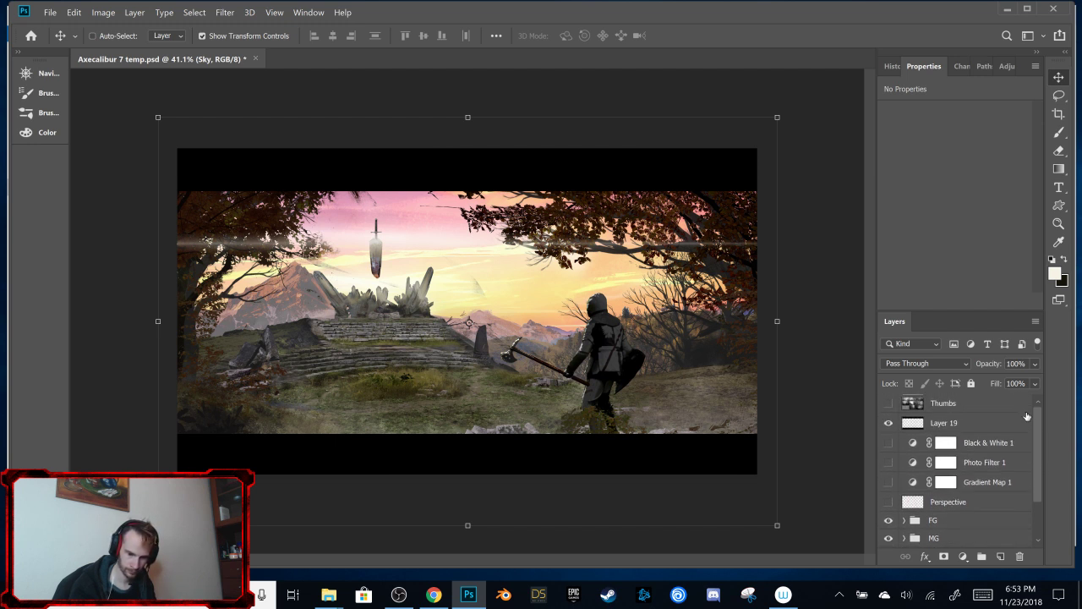
click(993, 416)
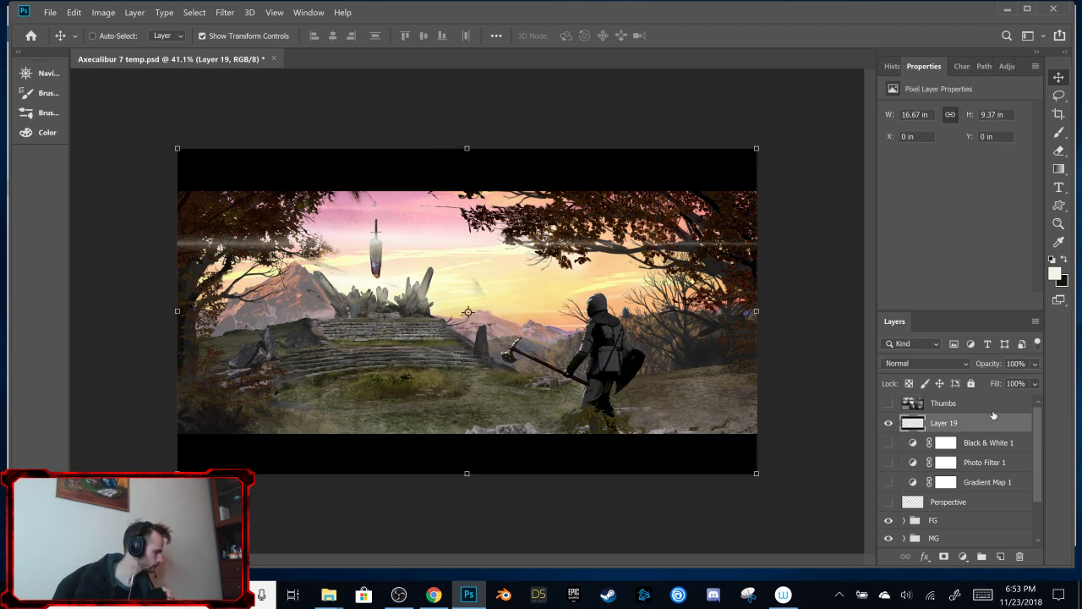
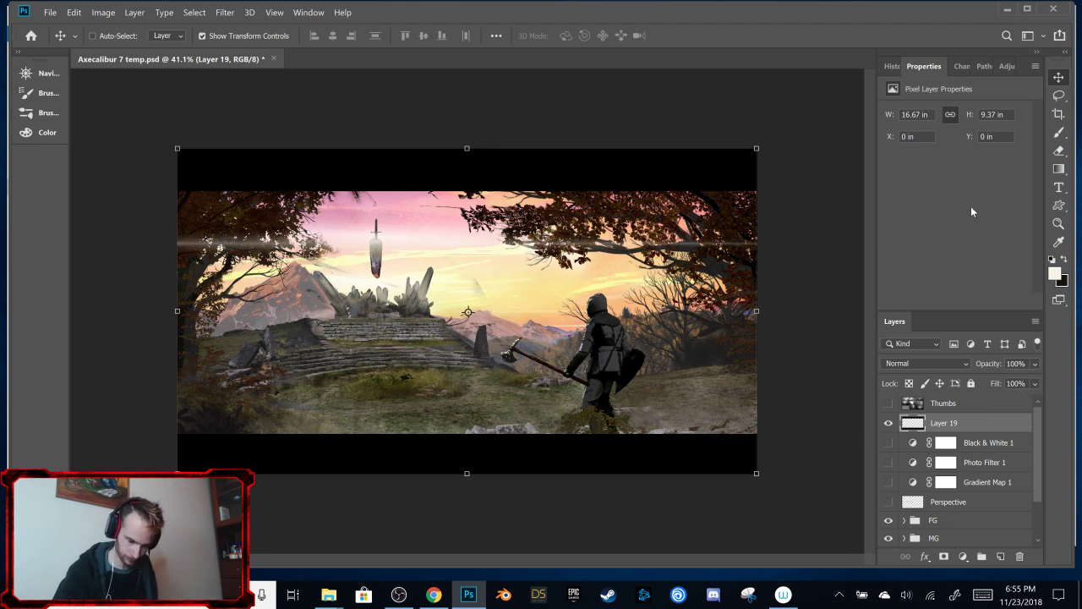
Step: Add a Curves adjustment above Black & White 1 and drag the black point down to deepen shadows
click(981, 445)
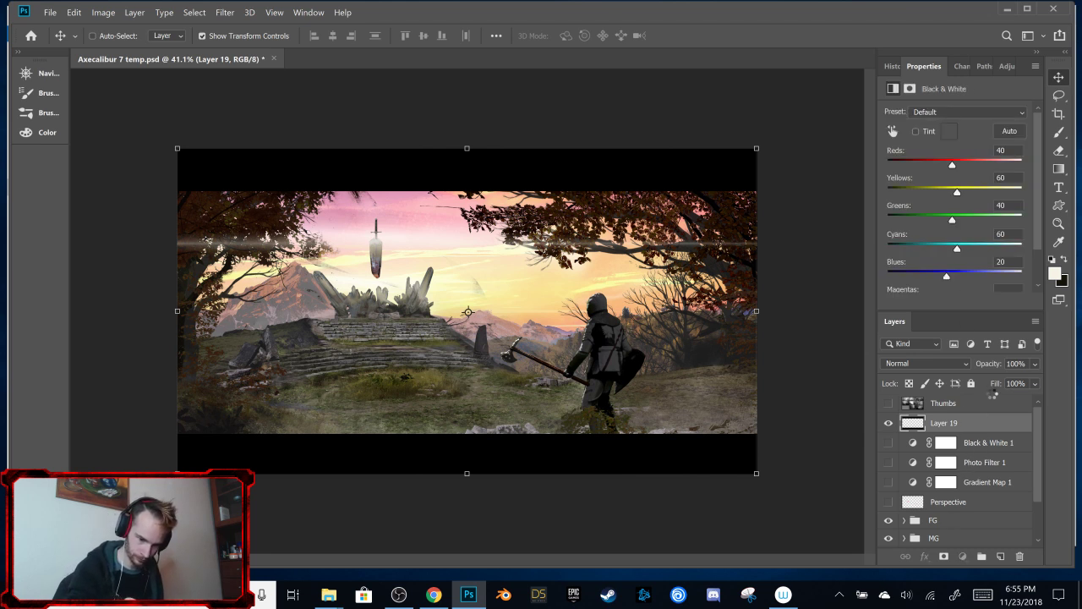
click(1007, 66)
click(951, 96)
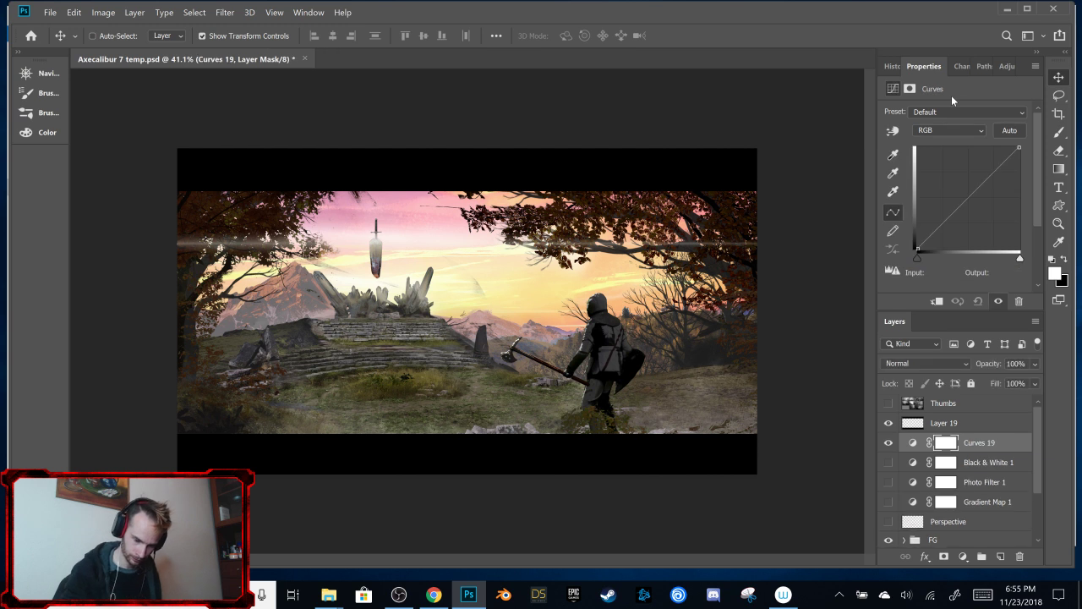
click(937, 302)
drag(919, 249, 935, 239)
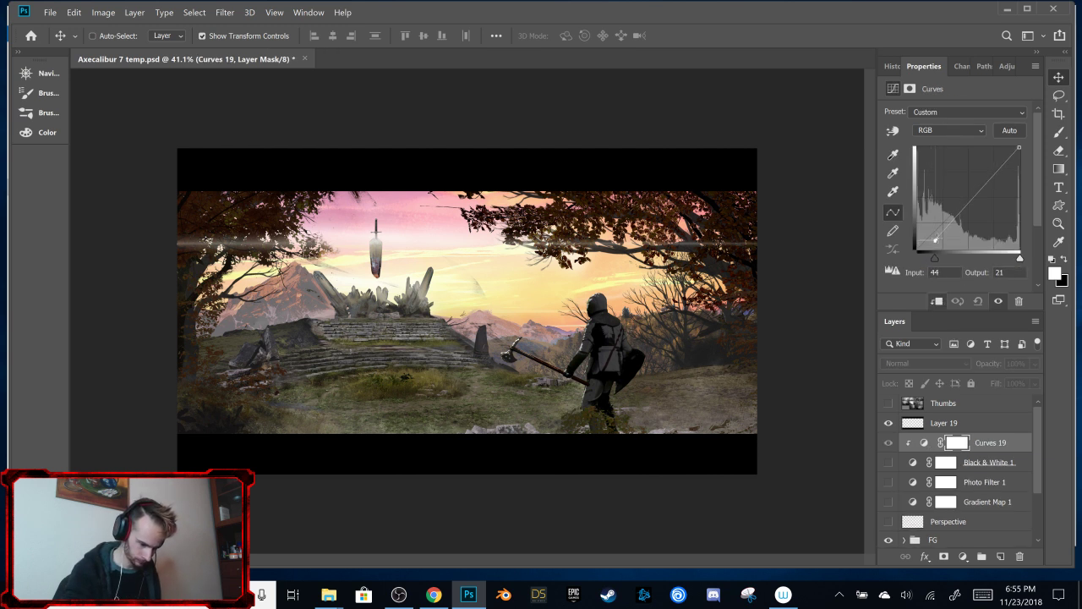
drag(935, 239, 935, 240)
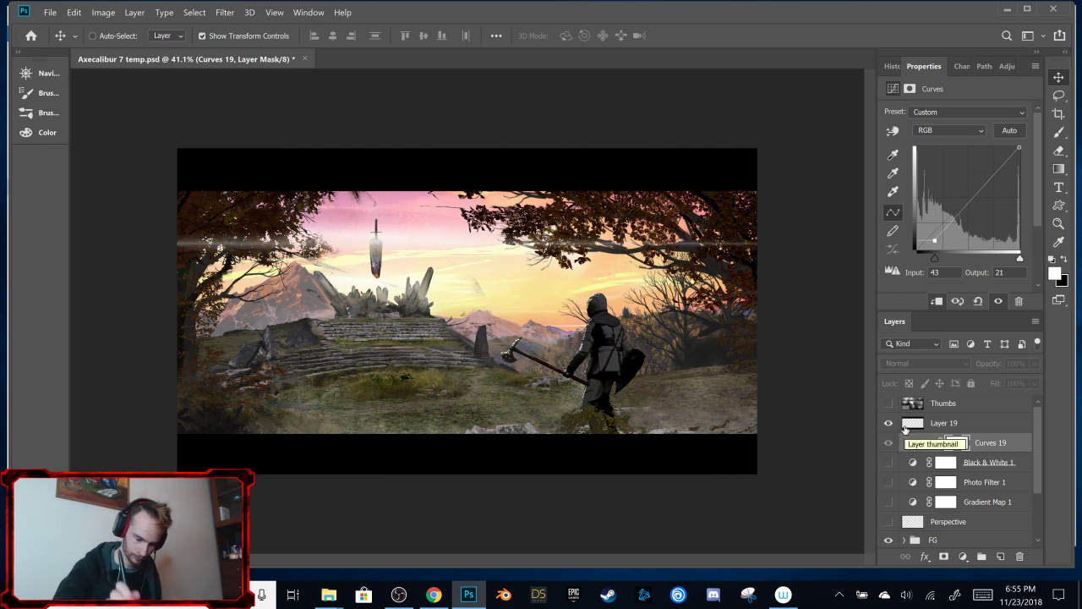
Step: Unclip Curves 19 so it affects every layer below
click(925, 444)
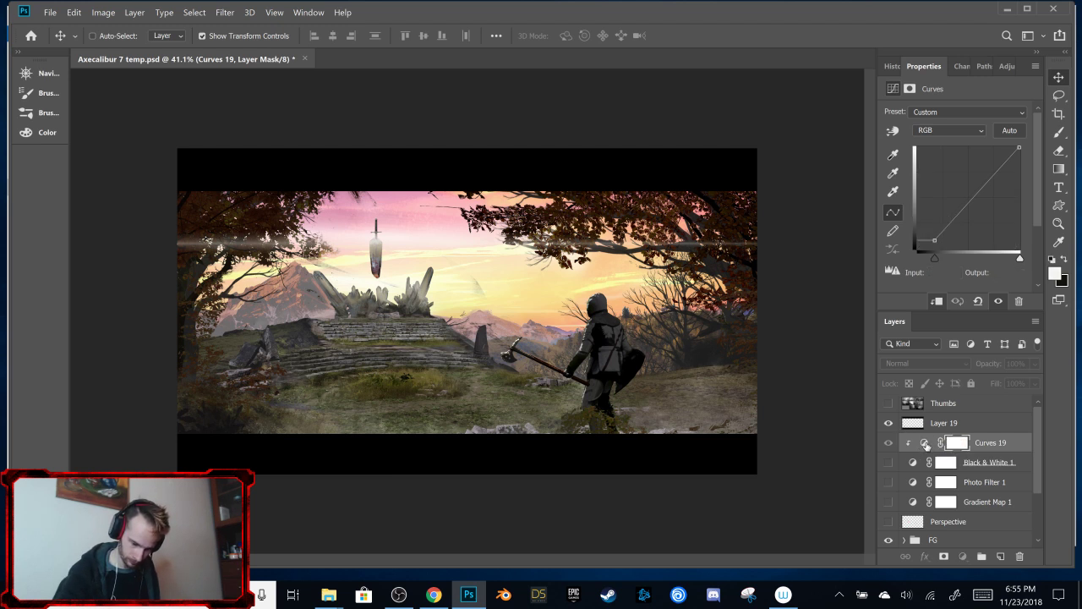
click(925, 444)
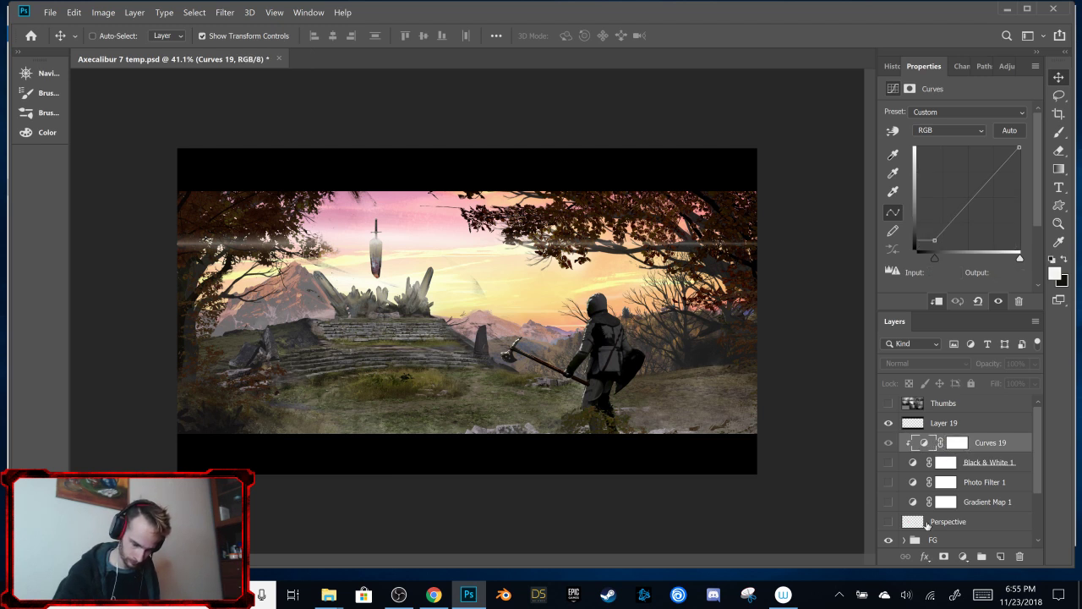
click(938, 303)
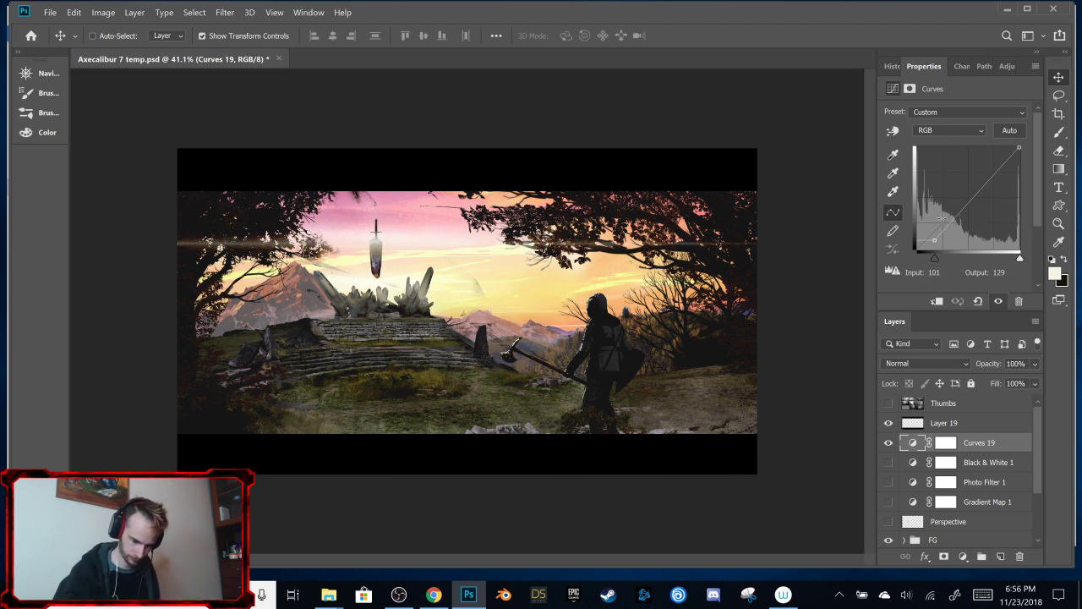
Step: Reshape Curves 19 by moving the shadow point, lowering a highlight point and dropping a midtone point
mouse_move(935, 239)
mouse_down()
mouse_move(935, 229)
mouse_move(928, 237)
mouse_up()
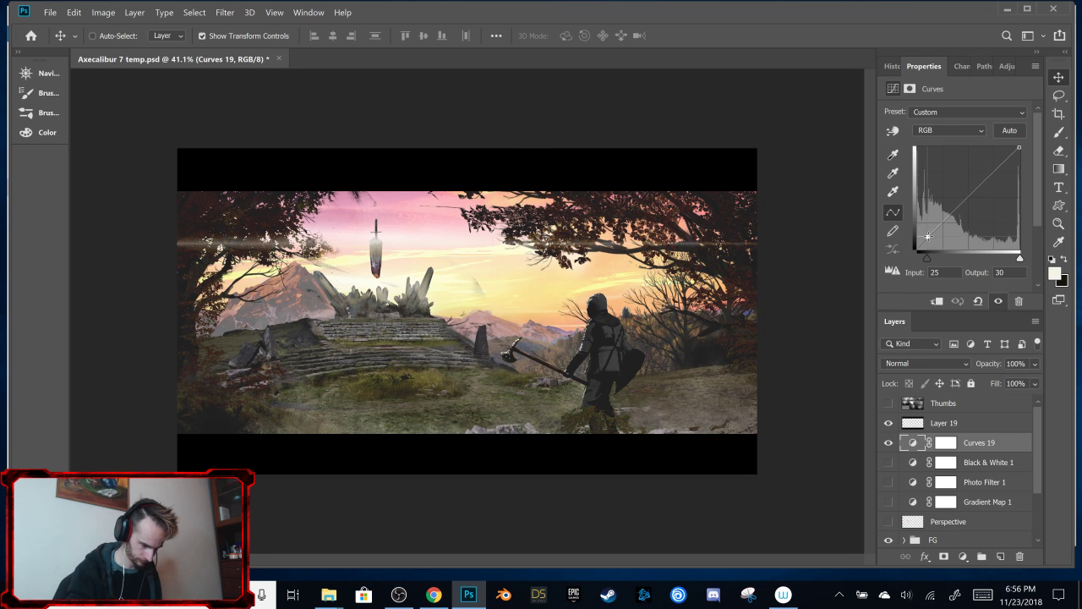
drag(1015, 152, 1006, 150)
click(971, 196)
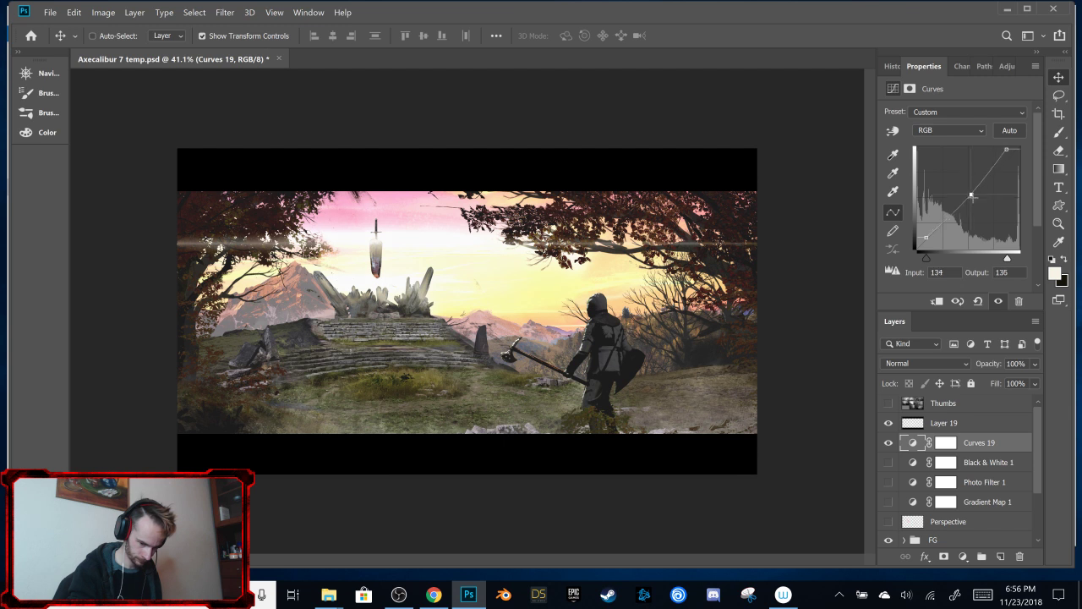
drag(972, 196, 970, 198)
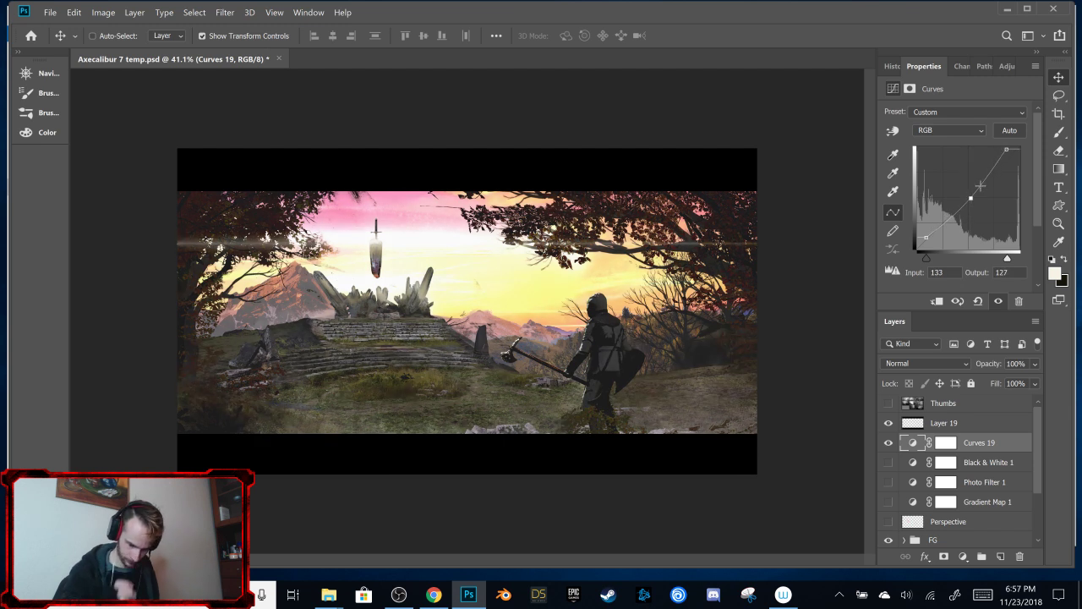
Step: Enable Photo Filter 1, Gradient Map 1 and Black & White 1 at 20% opacity, then compare
click(888, 482)
click(888, 502)
click(887, 462)
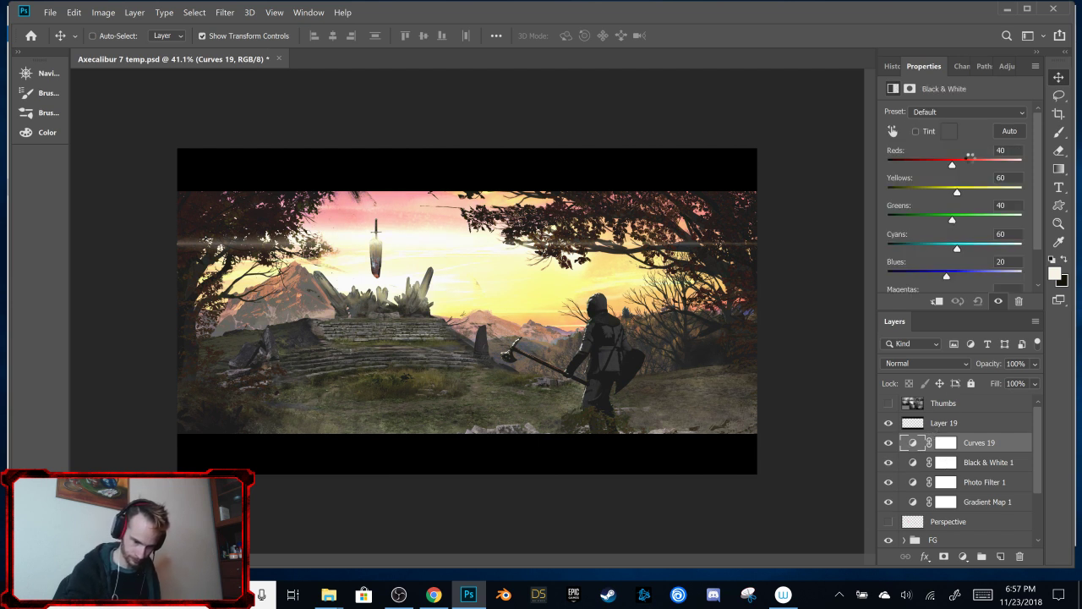
click(985, 462)
click(1034, 364)
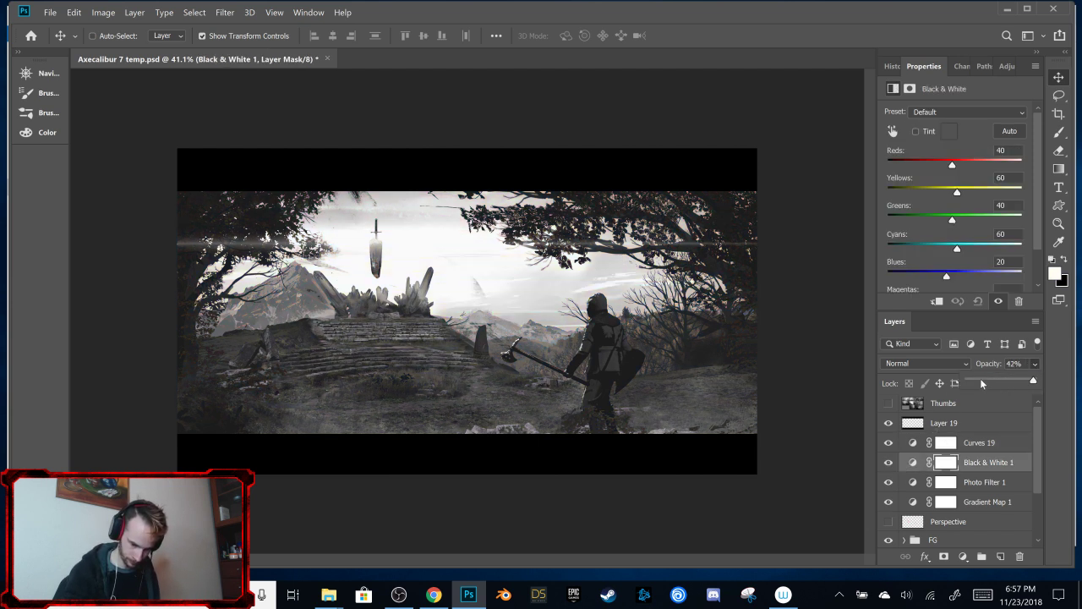
drag(1034, 380, 981, 384)
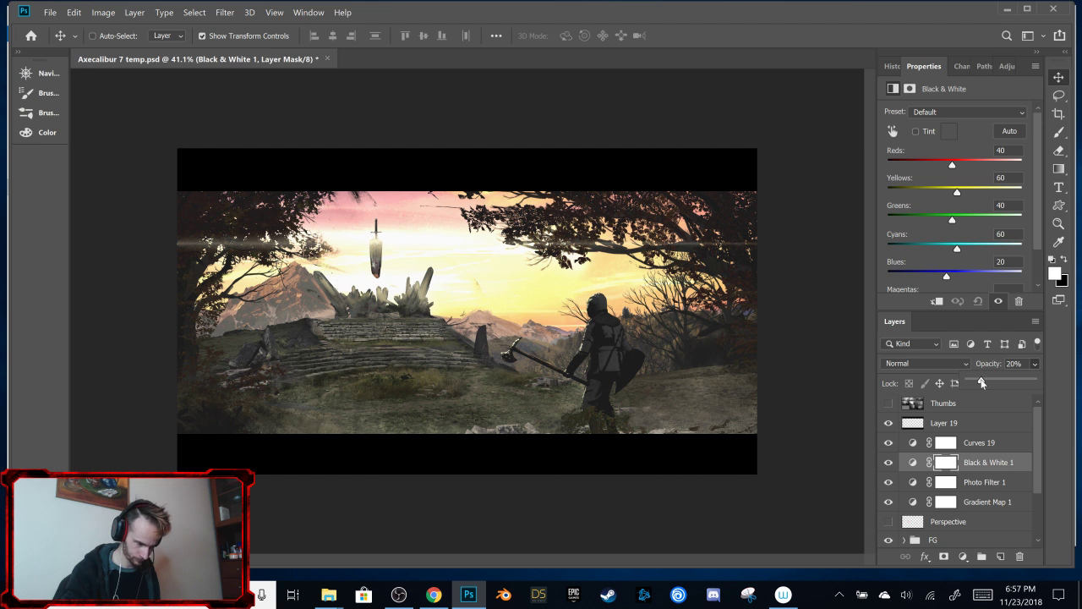
click(888, 445)
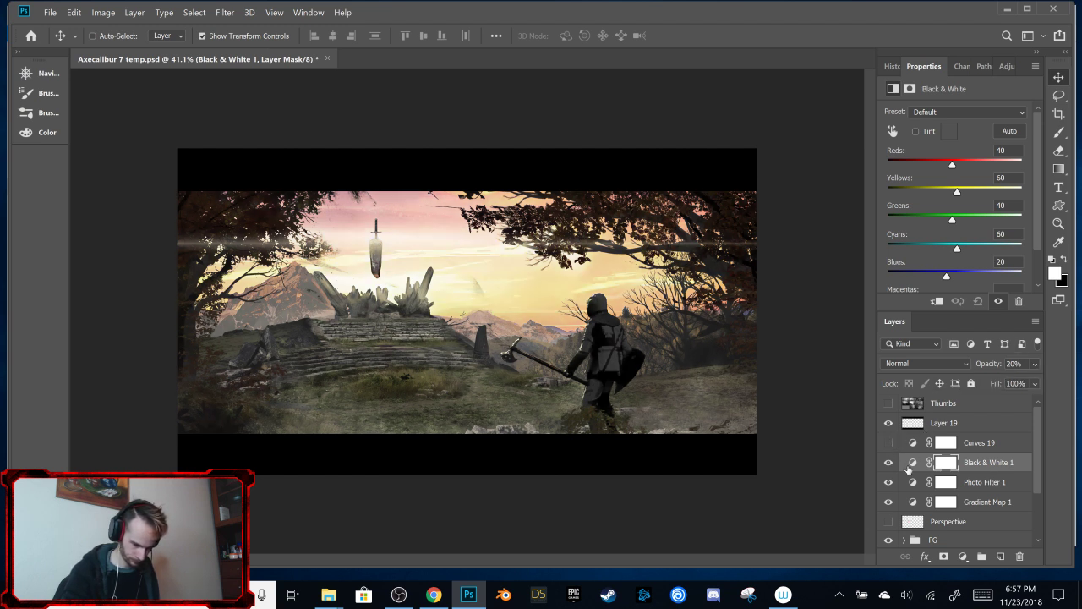
mouse_move(889, 462)
mouse_down()
mouse_move(888, 500)
mouse_move(889, 442)
mouse_up()
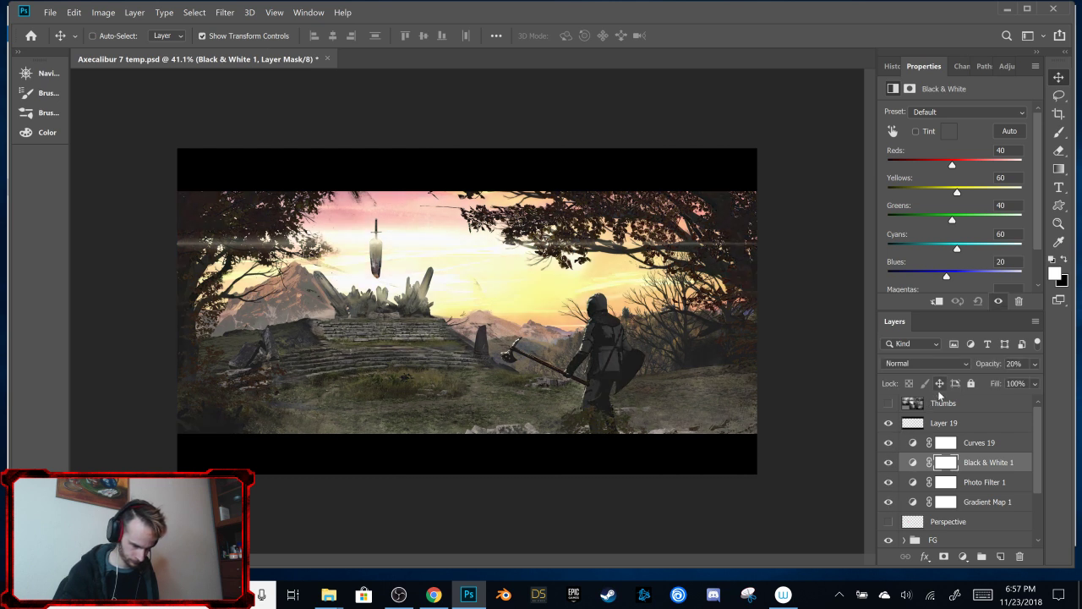
Step: Lower Curves 19's highlight point, shift the shadow point to about 29→24, and set a midtone at 128→125
click(917, 441)
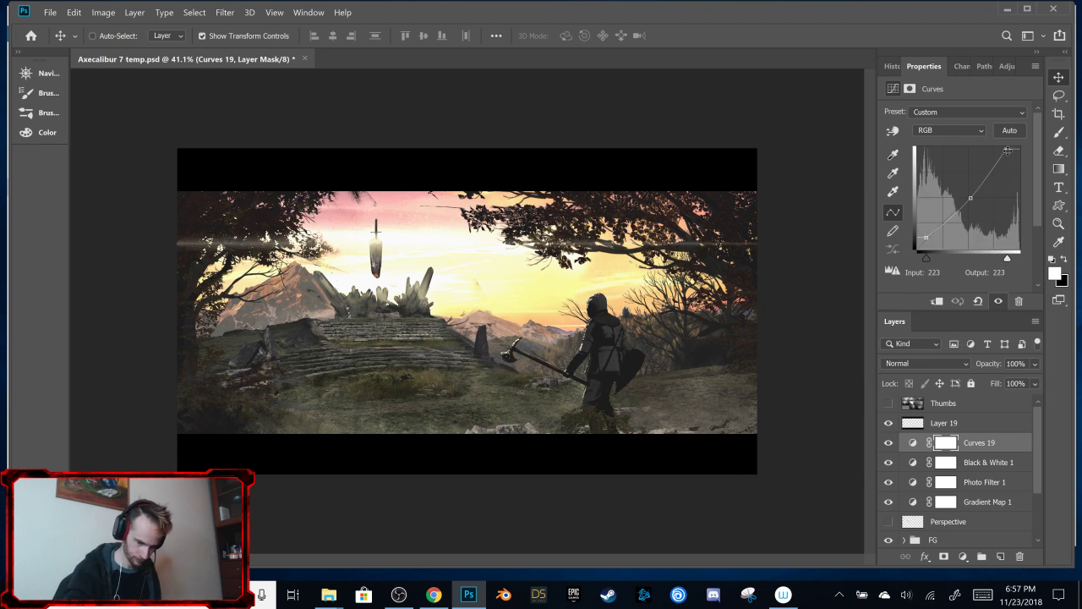
drag(1007, 148, 1019, 148)
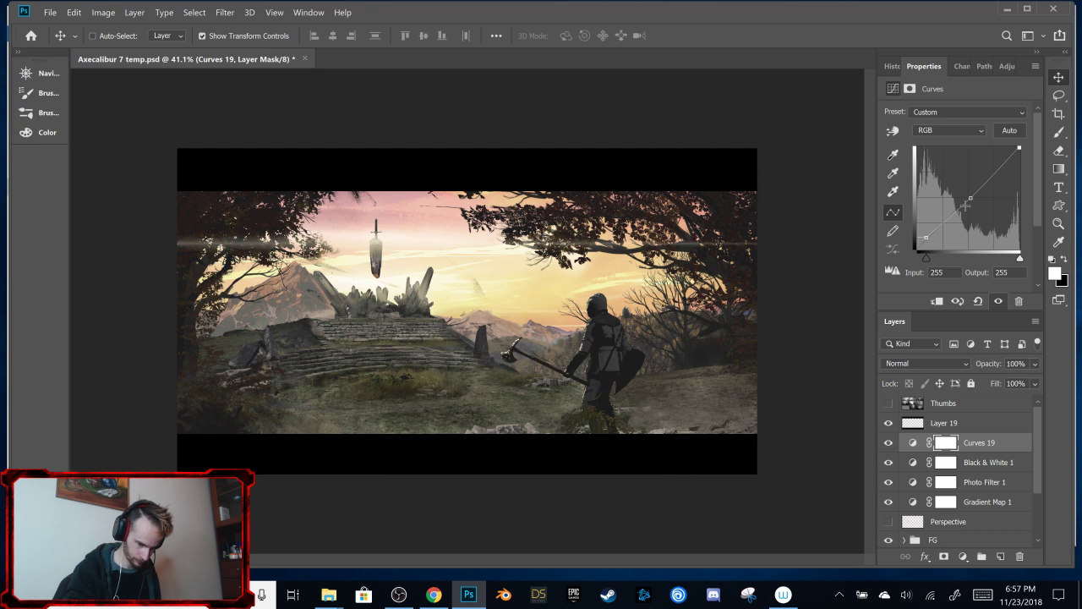
mouse_move(926, 237)
mouse_down()
mouse_move(939, 230)
mouse_move(932, 238)
mouse_up()
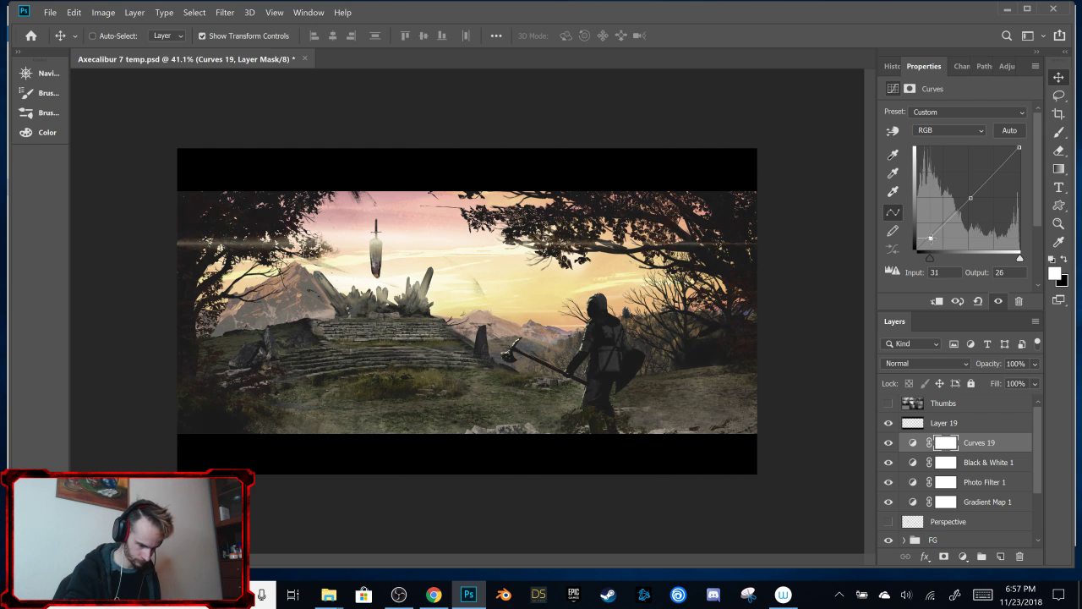
click(971, 198)
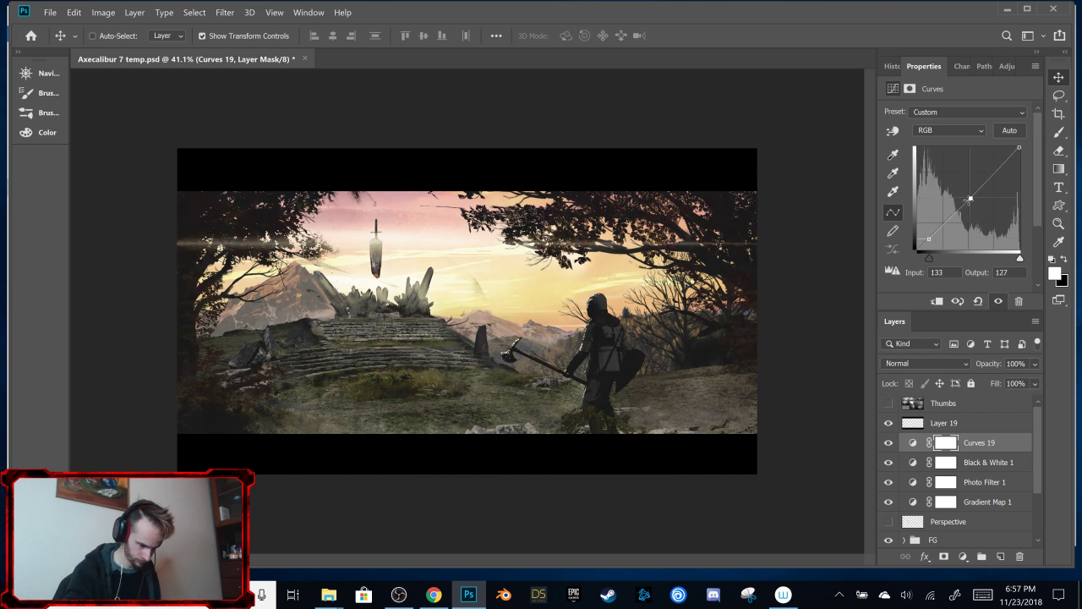
drag(971, 198, 968, 199)
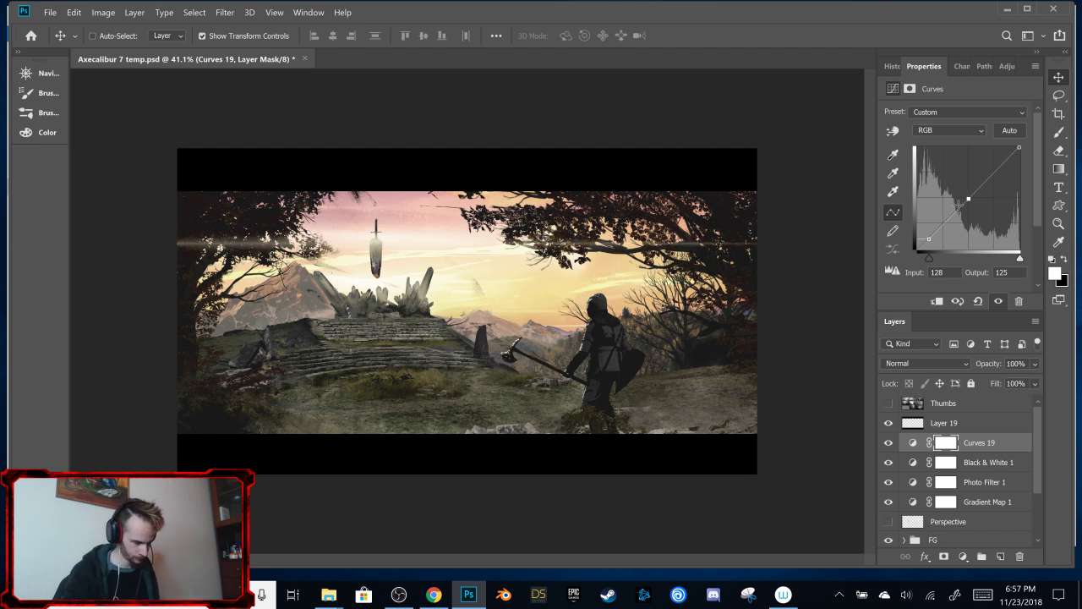
Step: Slightly shift and skew the BG group with a transform and apply it
drag(1033, 461, 1034, 546)
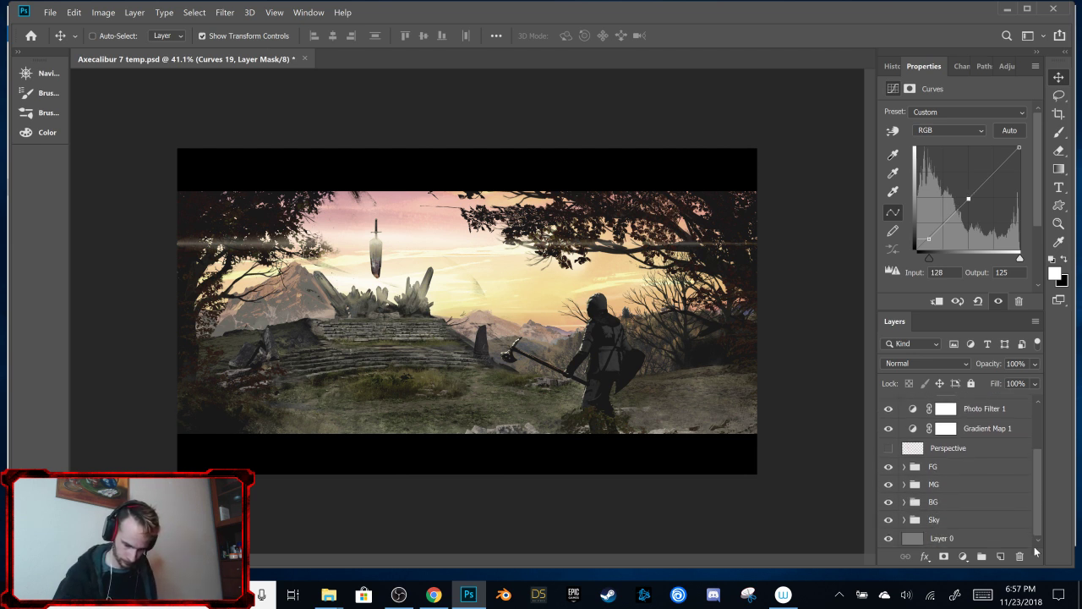
click(967, 504)
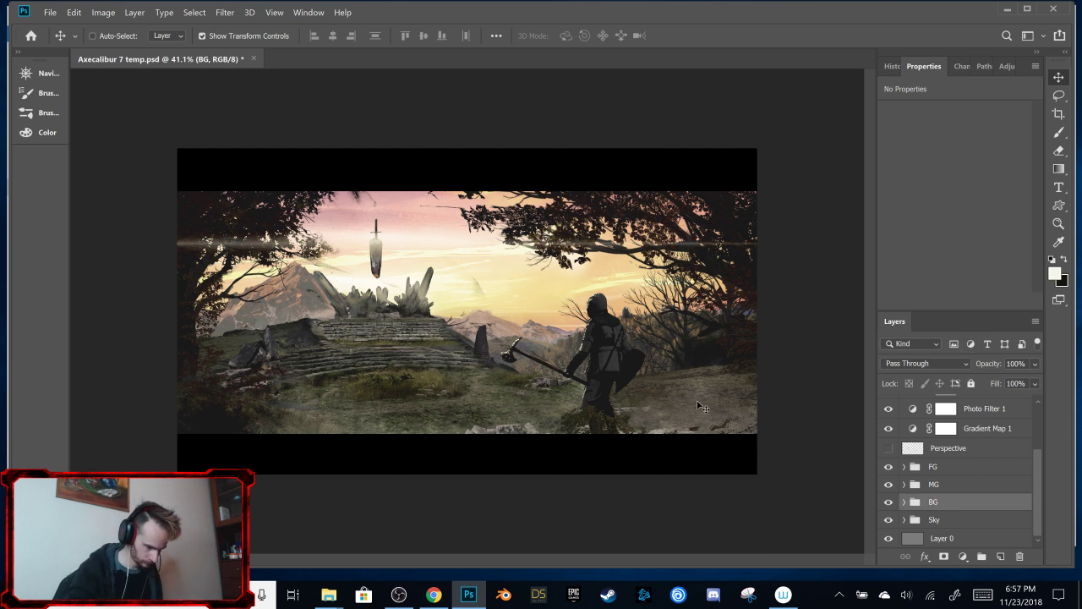
drag(693, 400, 683, 403)
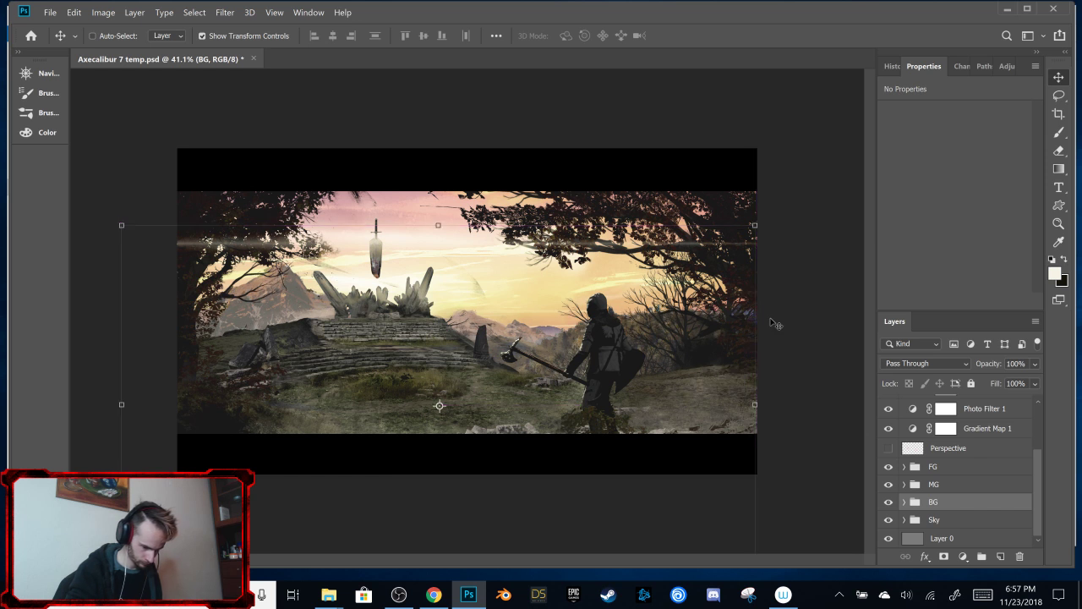
mouse_move(756, 405)
mouse_down()
mouse_move(763, 412)
mouse_move(766, 401)
mouse_up()
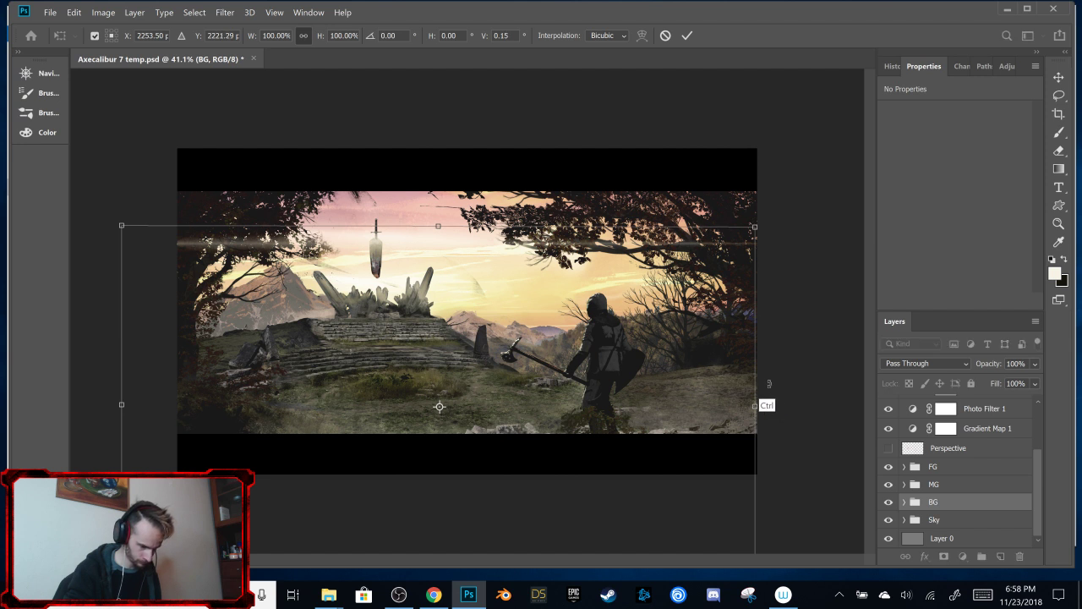
click(687, 35)
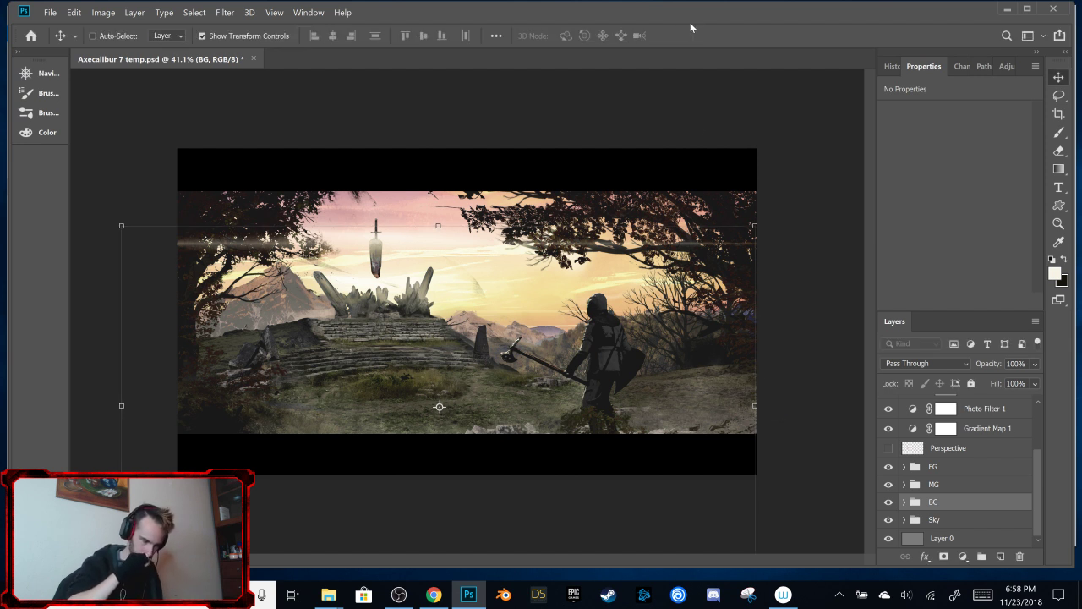
Step: Flip the whole canvas horizontally
click(103, 12)
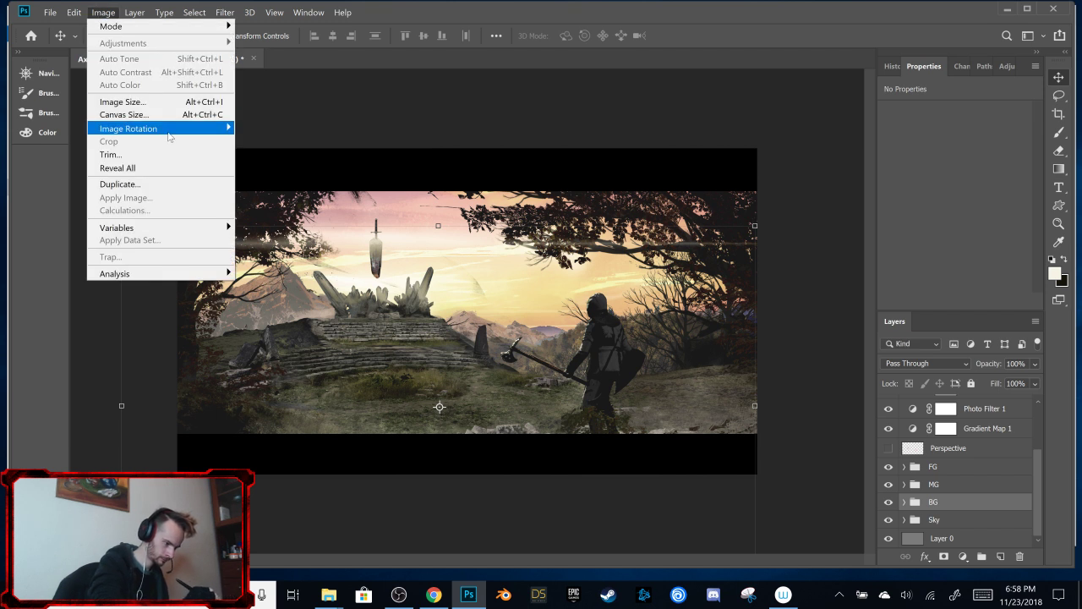
mouse_move(169, 131)
click(318, 182)
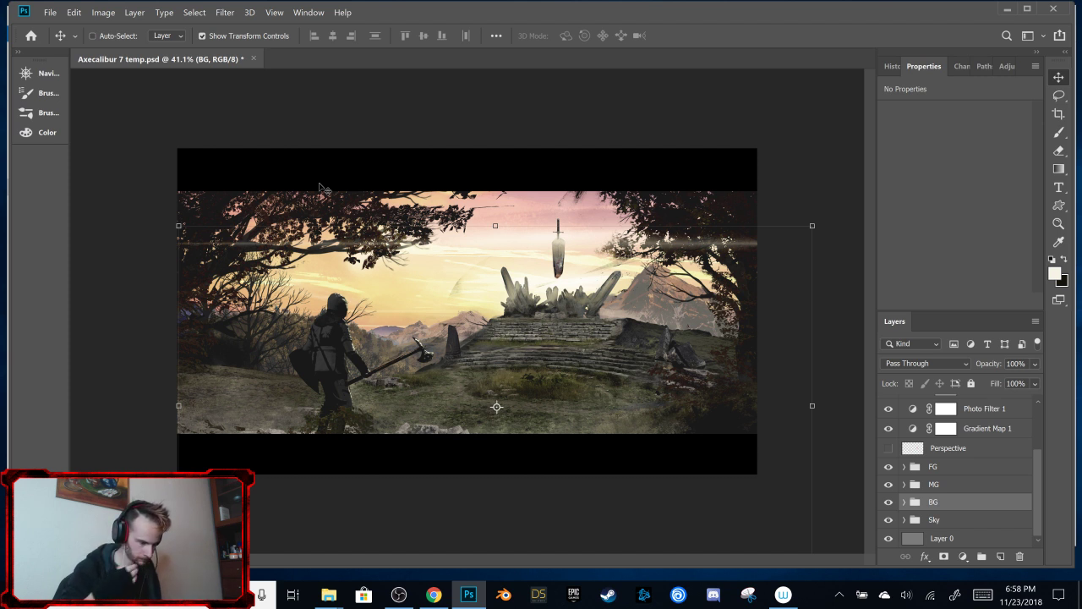
Step: Toggle the FG and MG groups off and on to compare, leaving both visible
drag(1036, 466, 1033, 499)
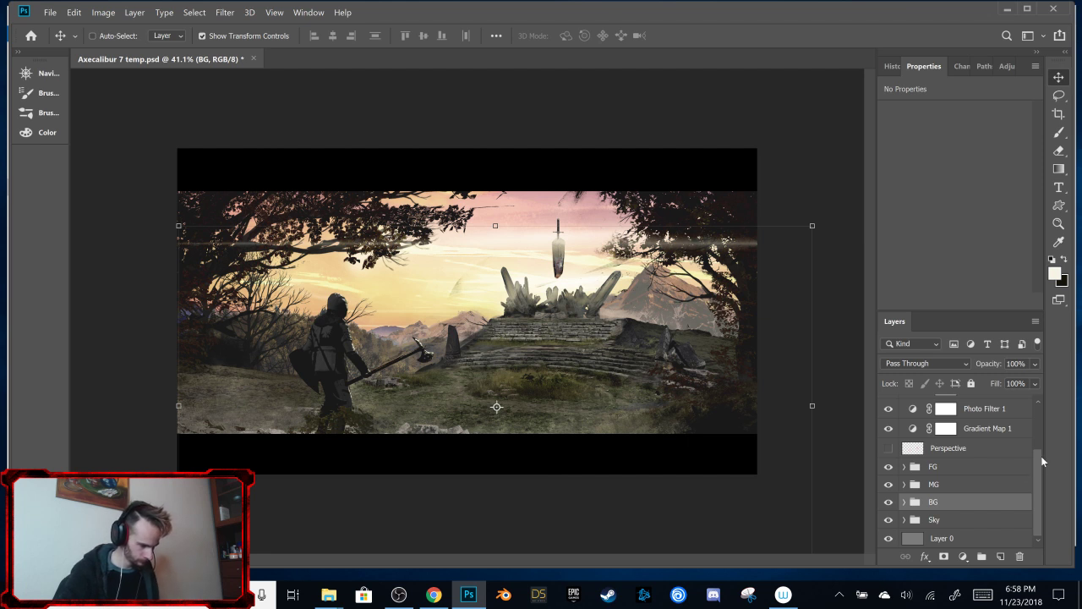
click(887, 470)
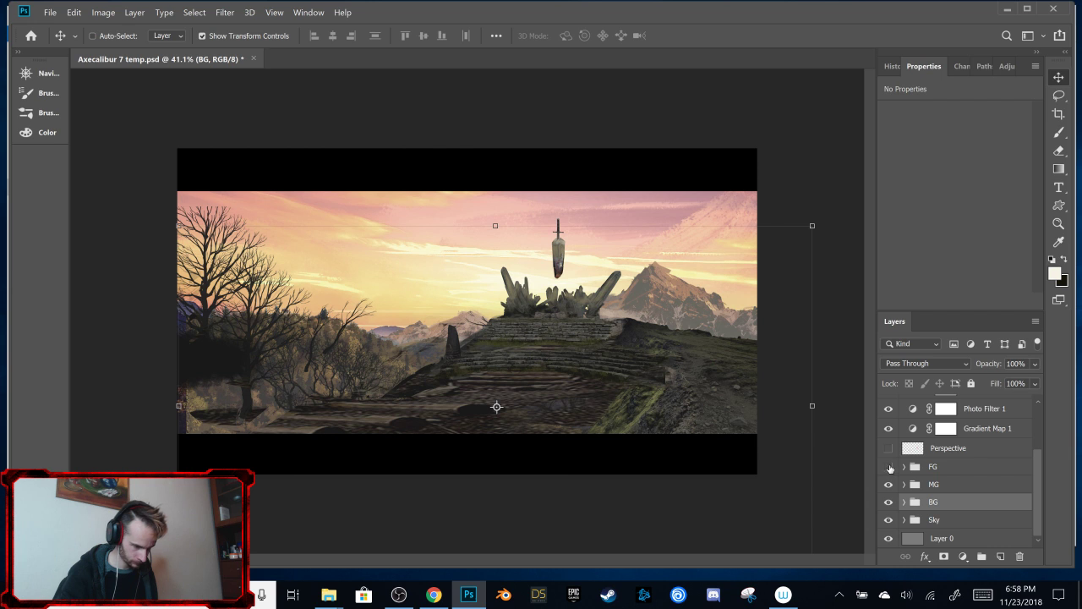
click(888, 466)
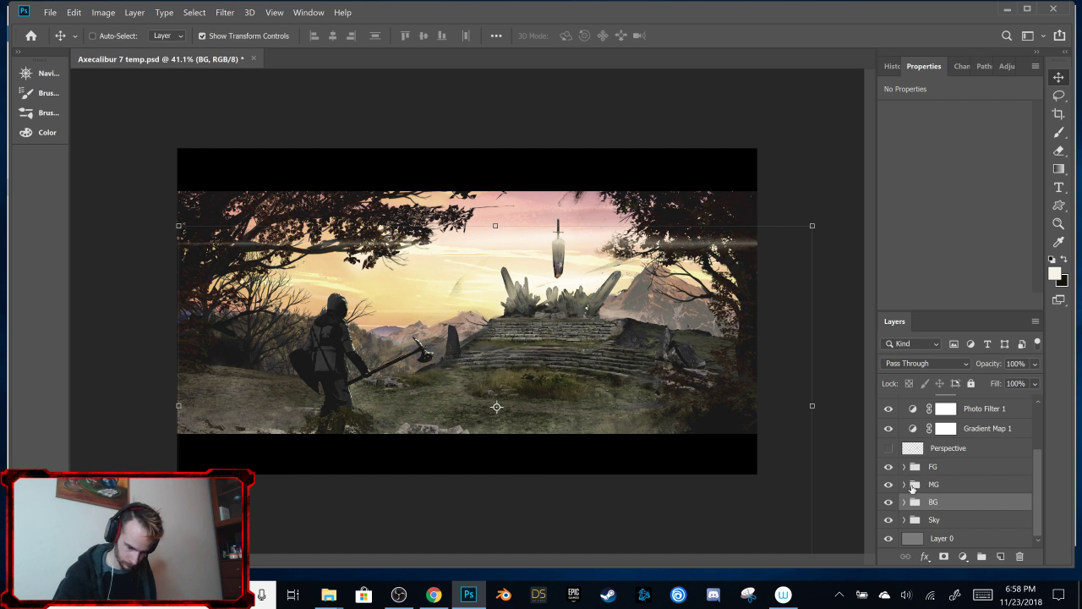
click(889, 485)
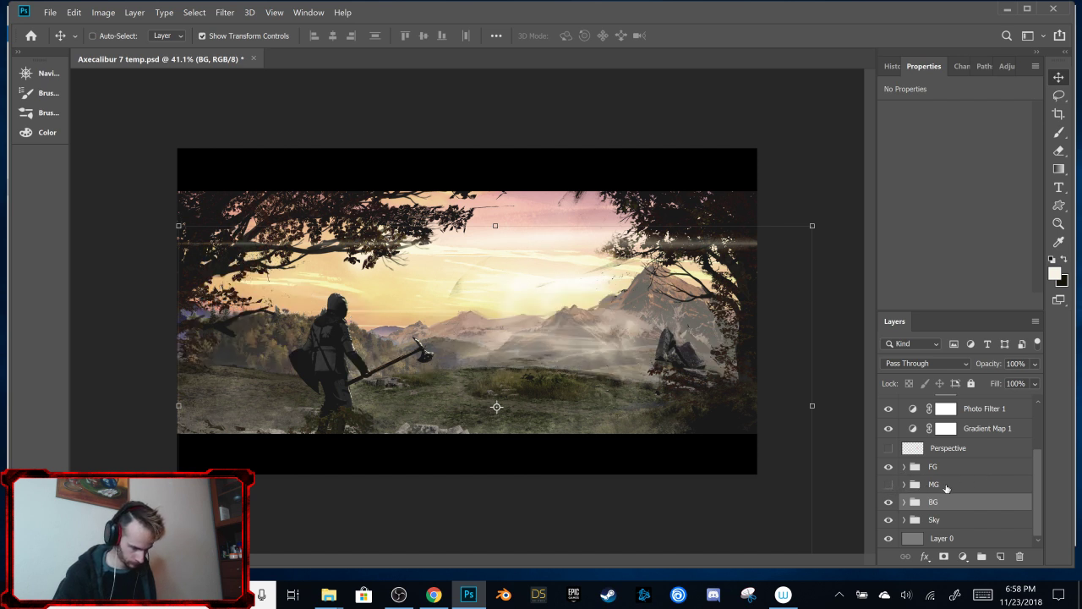
click(961, 486)
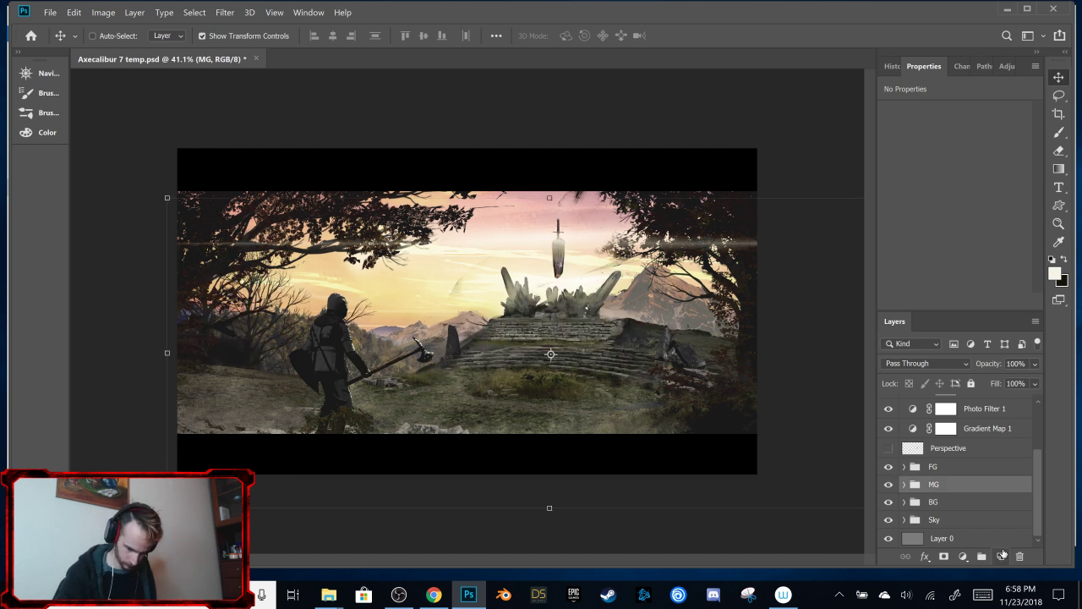
Step: Add a new layer and set up a large soft brush from the 200 px preset
click(1000, 556)
key(b)
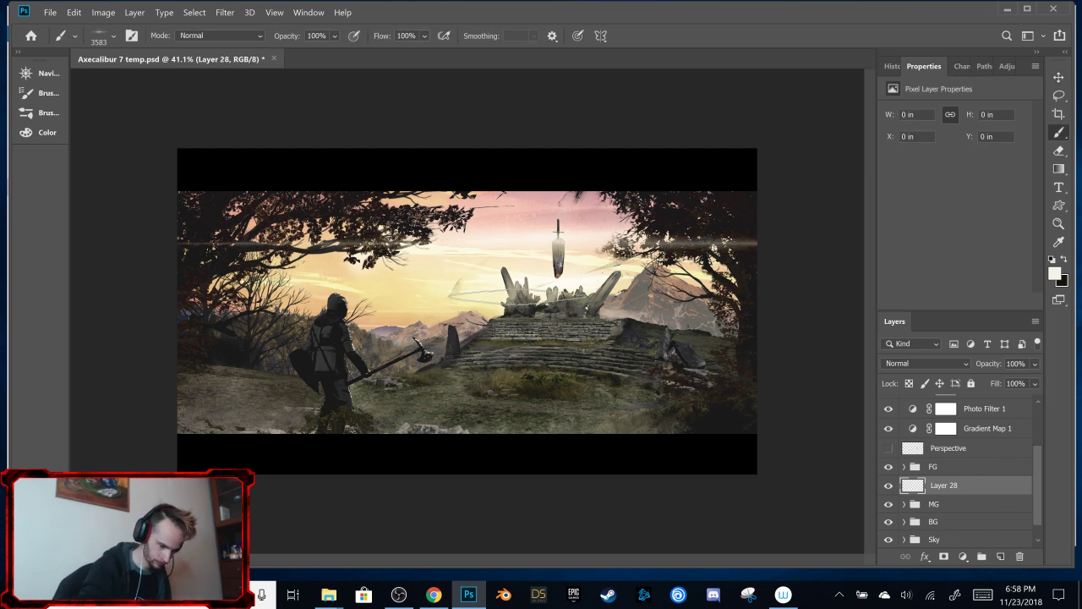
right_click(525, 295)
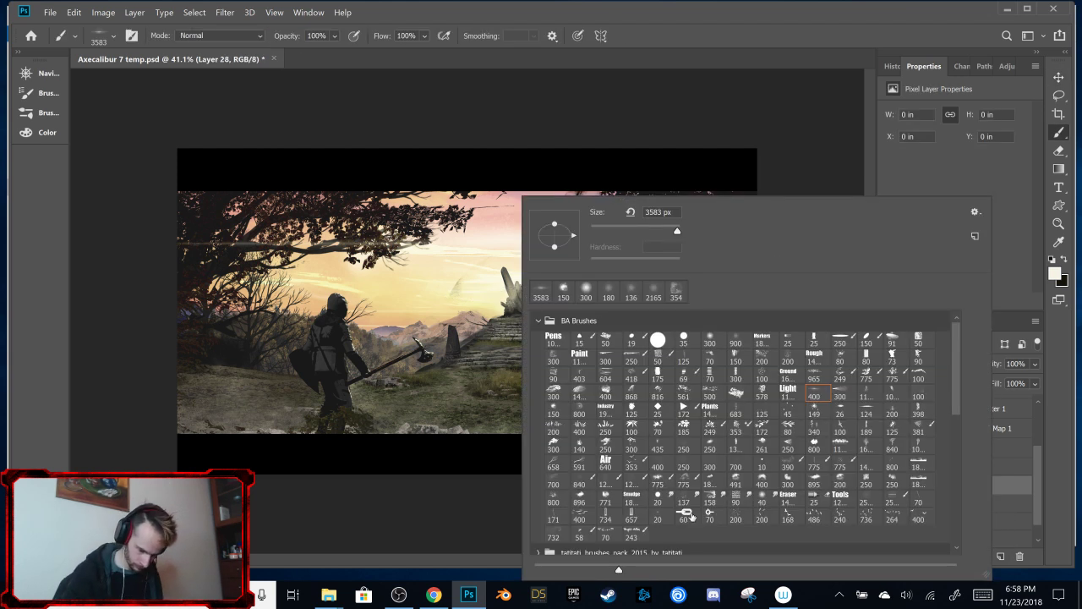
click(839, 480)
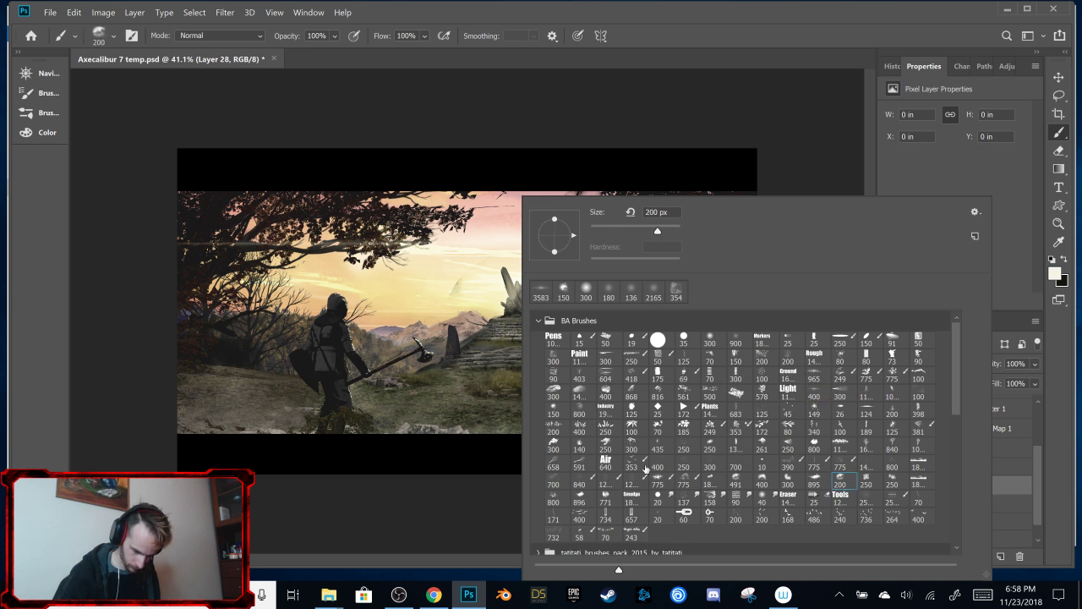
drag(679, 230, 685, 231)
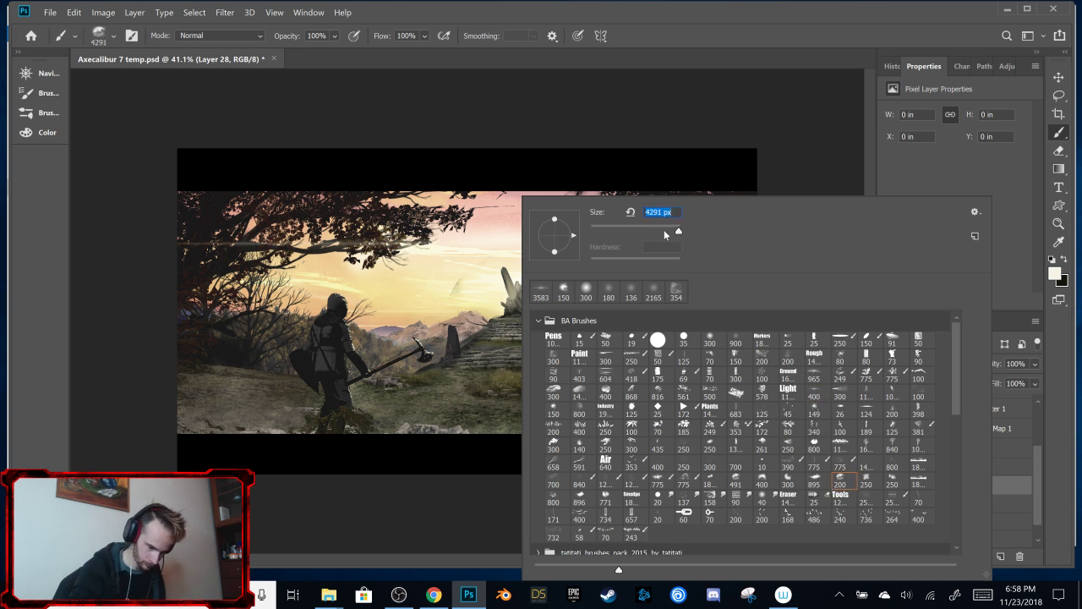
key(Return)
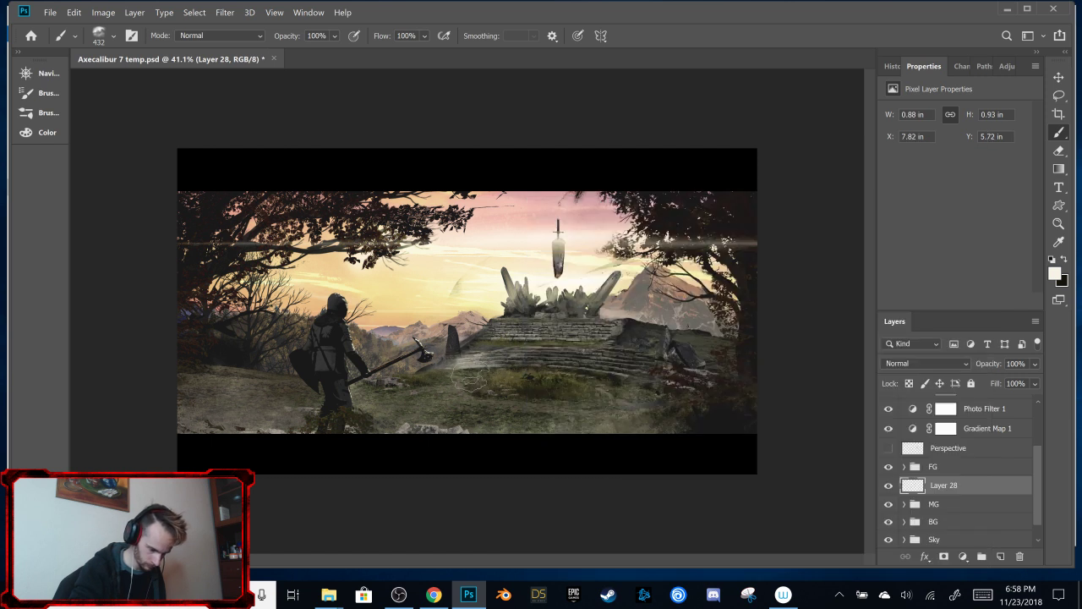
key(ctrl+z)
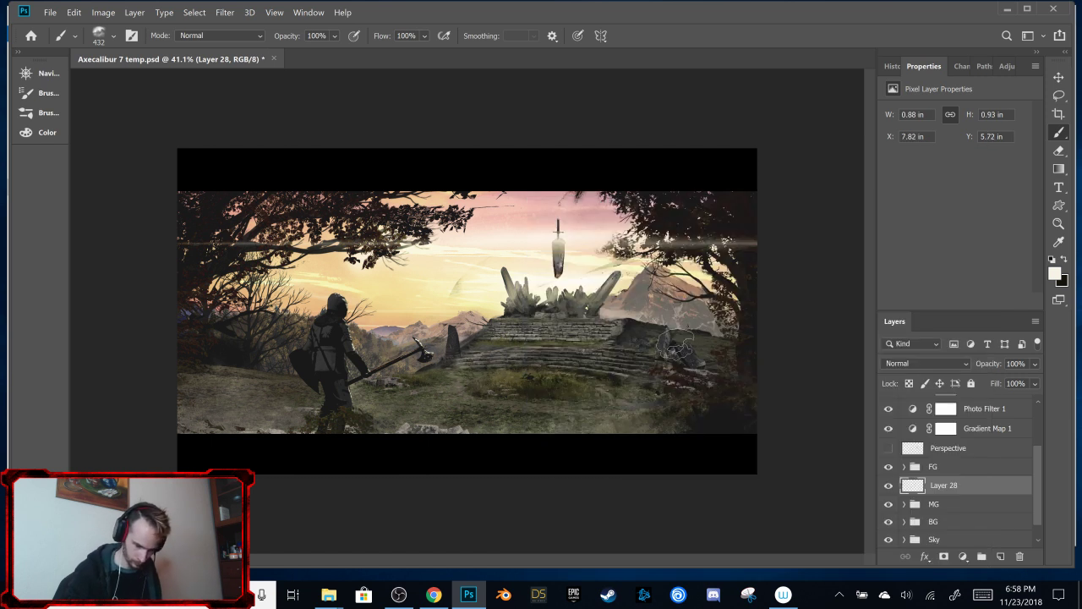
Step: Move Layer 28 into the FG group above Curves 7
click(903, 467)
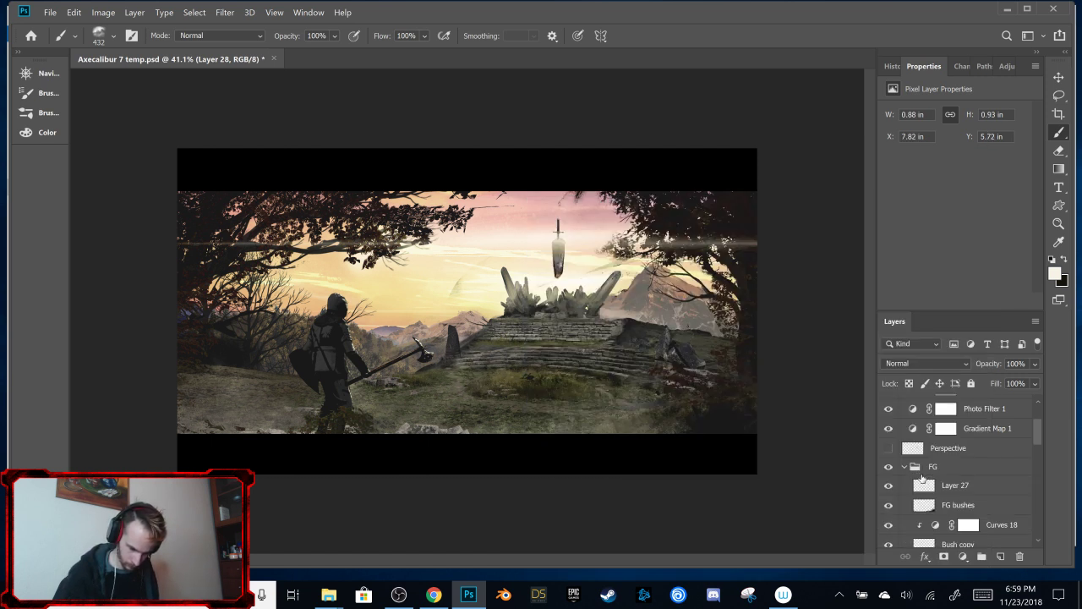
drag(1034, 434, 1032, 520)
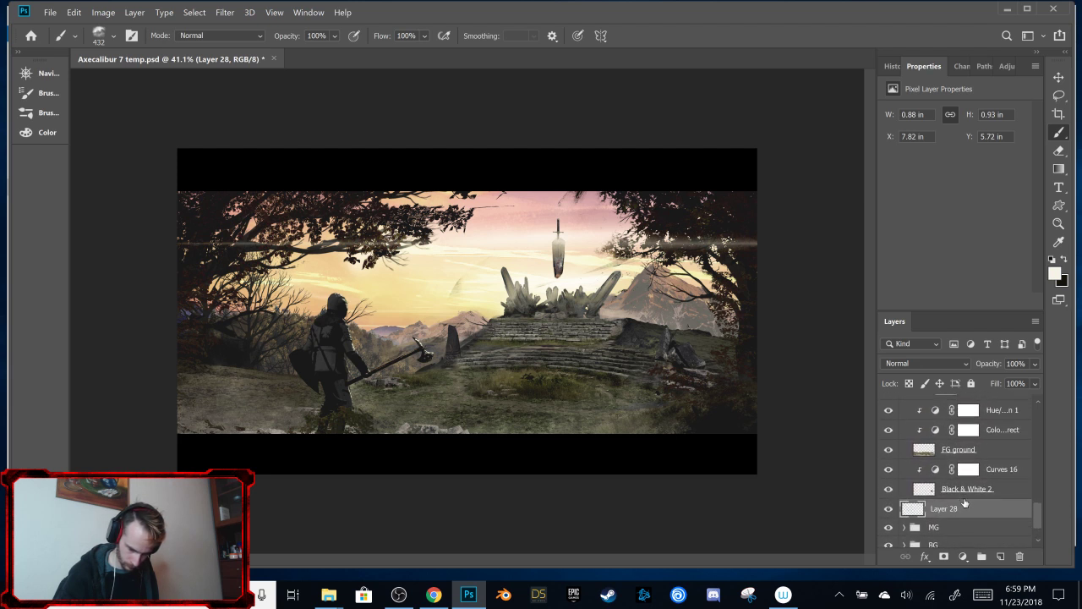
drag(966, 501, 971, 437)
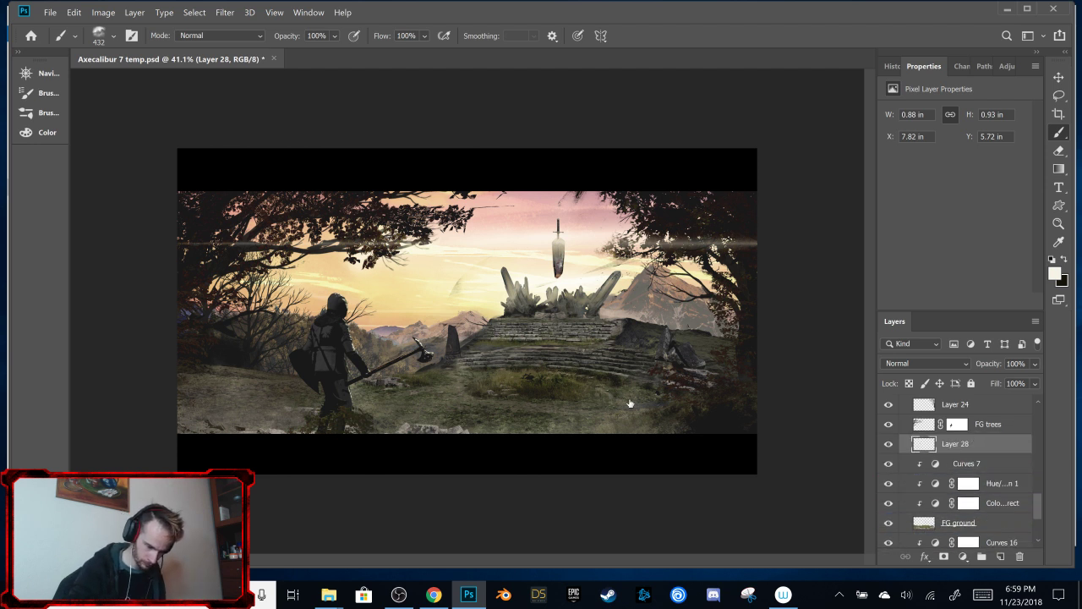
Step: Paint soft mist across the lower ground, switching to an 1871 px brush for more strokes
drag(554, 386, 613, 392)
mouse_move(684, 350)
mouse_down()
mouse_move(504, 380)
mouse_move(210, 356)
mouse_move(207, 367)
mouse_move(378, 449)
mouse_move(446, 420)
mouse_move(444, 390)
mouse_move(281, 374)
mouse_move(312, 339)
mouse_move(212, 343)
mouse_move(214, 374)
mouse_move(411, 396)
mouse_move(741, 372)
mouse_move(696, 394)
mouse_move(440, 409)
mouse_move(242, 400)
mouse_move(174, 420)
mouse_up()
drag(558, 392, 763, 392)
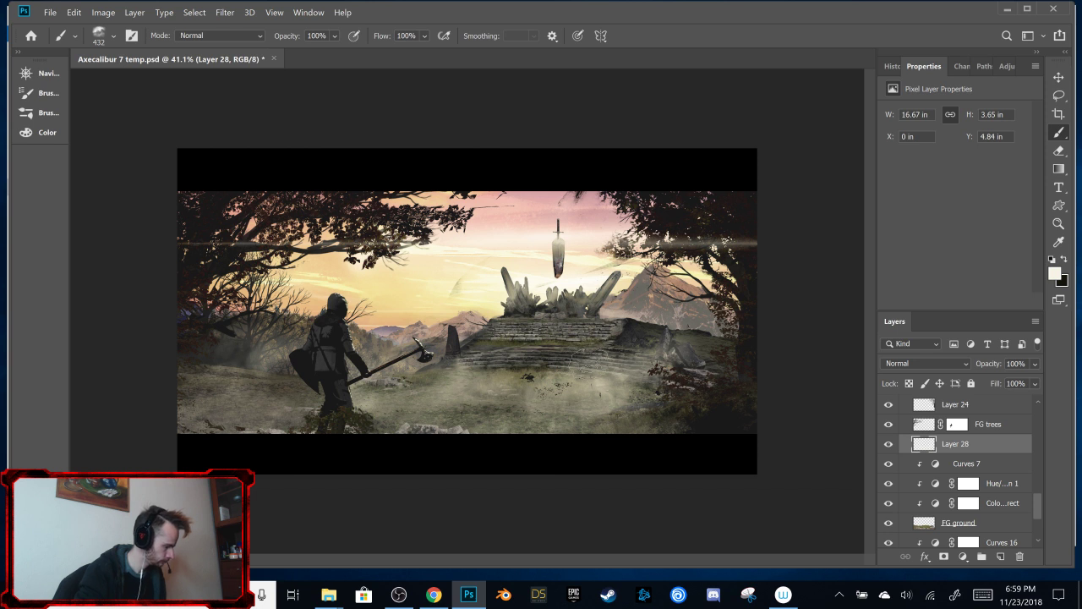
right_click(592, 394)
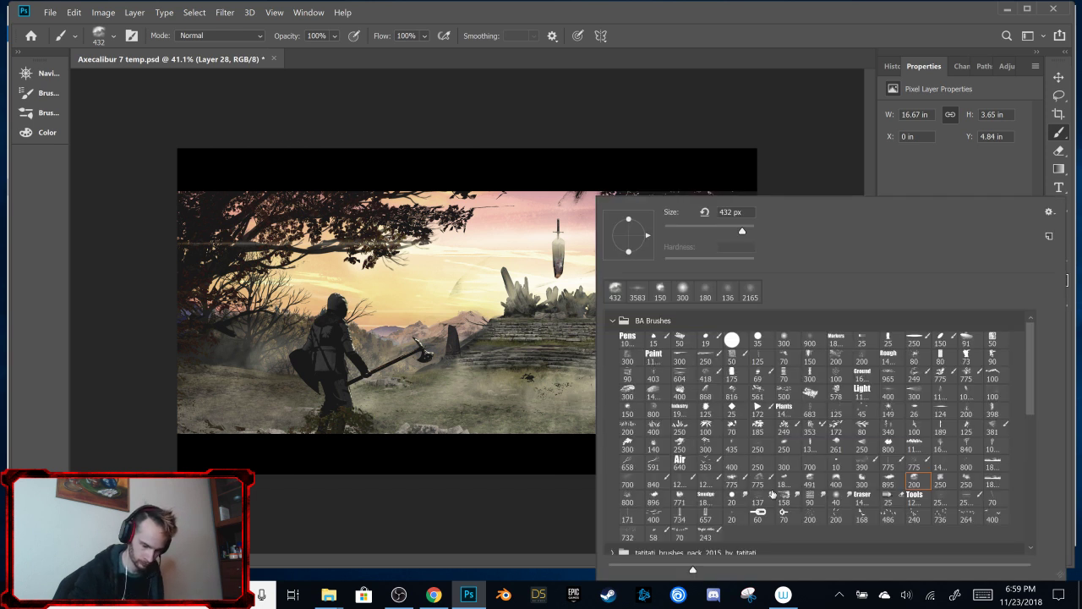
click(785, 479)
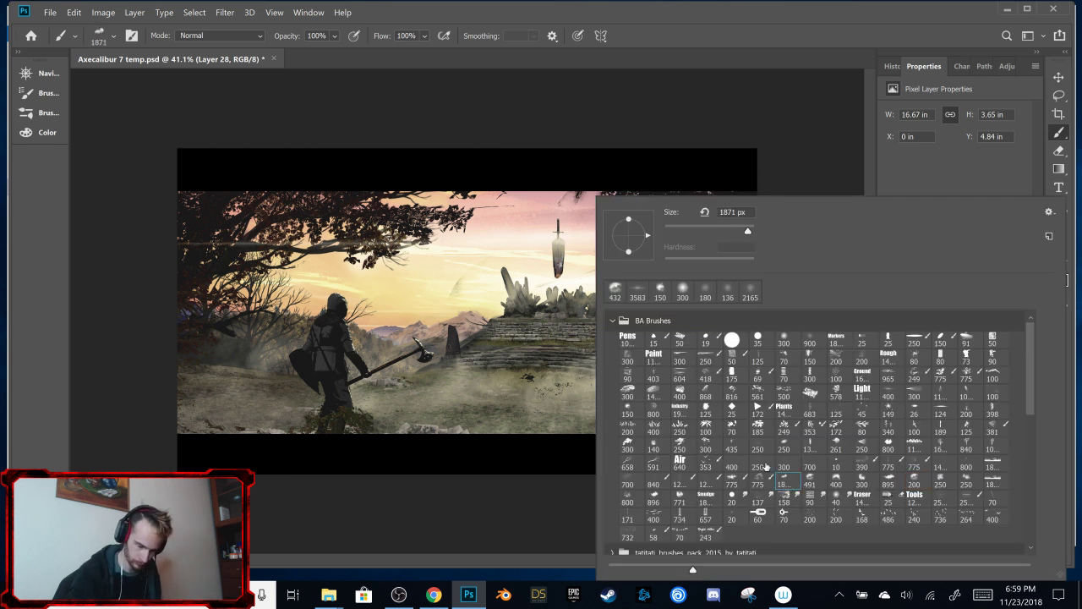
click(490, 380)
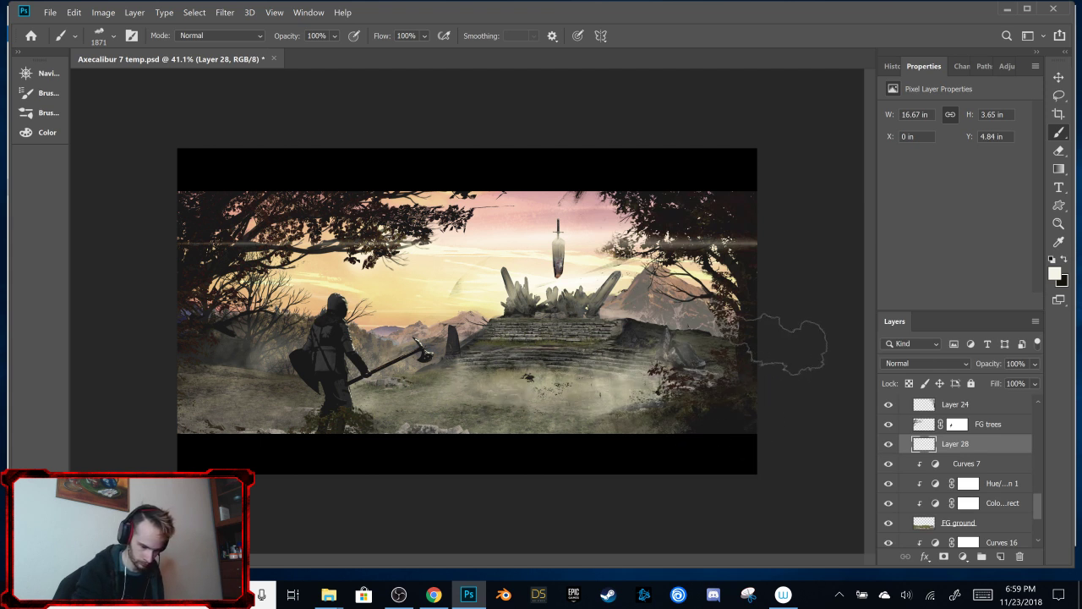
mouse_move(744, 407)
mouse_down()
mouse_move(196, 313)
mouse_move(189, 360)
mouse_move(210, 317)
mouse_move(189, 298)
mouse_move(205, 365)
mouse_move(457, 351)
mouse_move(457, 331)
mouse_move(505, 379)
mouse_move(591, 380)
mouse_move(763, 355)
mouse_up()
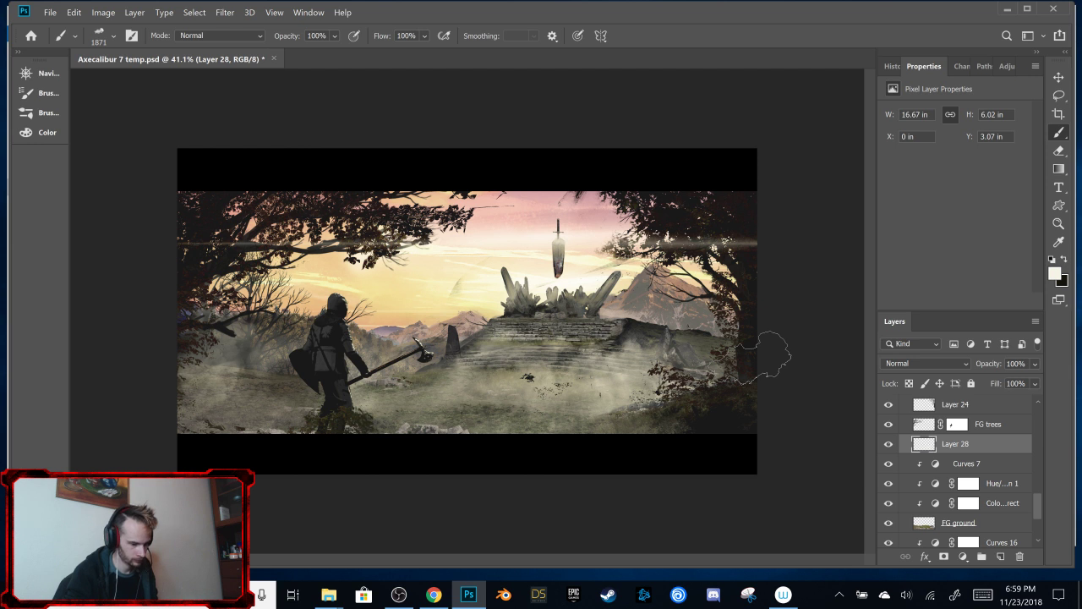
Step: Mask Layer 28 and paint black to thin the mist around the knight, ruins and lower-left ground
click(944, 555)
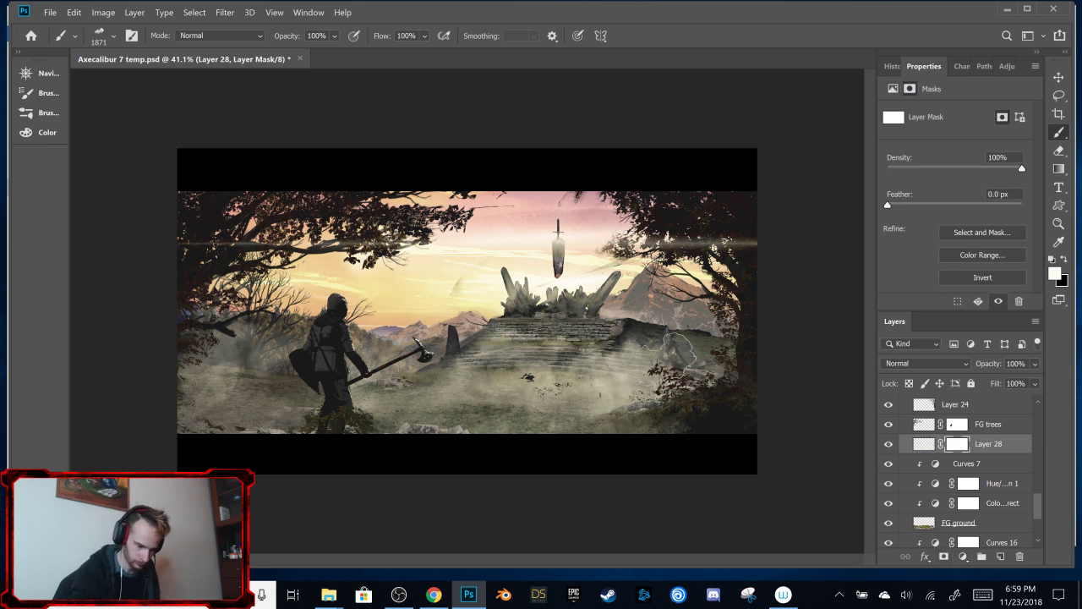
key(x)
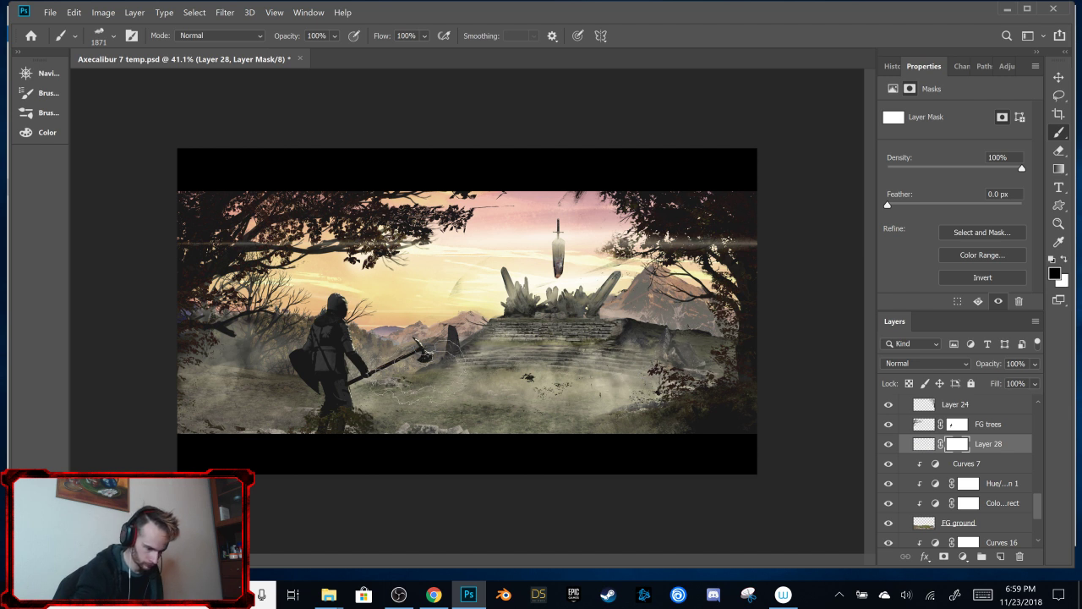
mouse_move(224, 377)
mouse_down()
mouse_move(270, 321)
mouse_move(211, 389)
mouse_move(338, 355)
mouse_move(355, 372)
mouse_up()
mouse_move(460, 353)
mouse_down()
mouse_move(554, 331)
mouse_move(733, 342)
mouse_move(583, 342)
mouse_move(454, 404)
mouse_move(642, 372)
mouse_move(608, 418)
mouse_up()
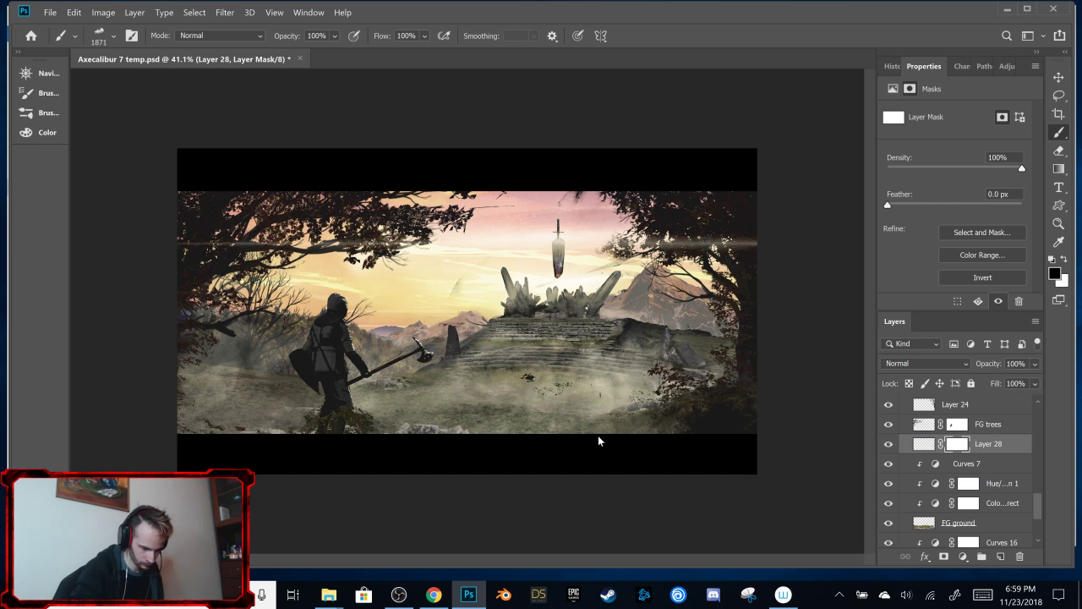
mouse_move(220, 406)
mouse_down()
mouse_move(205, 435)
mouse_move(249, 418)
mouse_move(249, 406)
mouse_up()
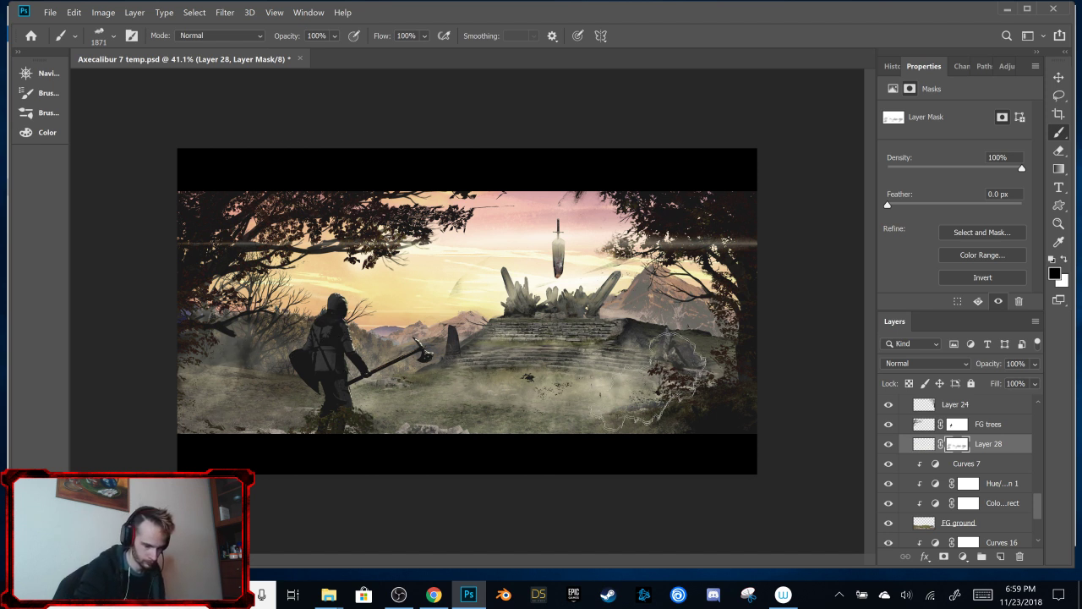
Step: Lower Layer 28 to 37% opacity, toggle it to compare, and bring up the Navigator
click(1034, 363)
drag(1015, 375, 991, 385)
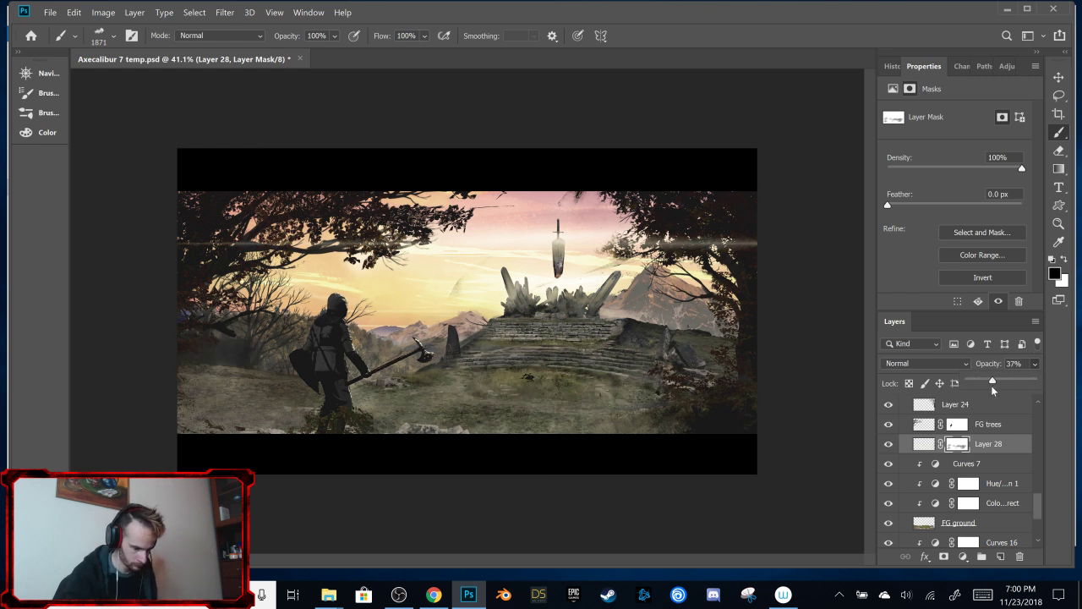
click(889, 444)
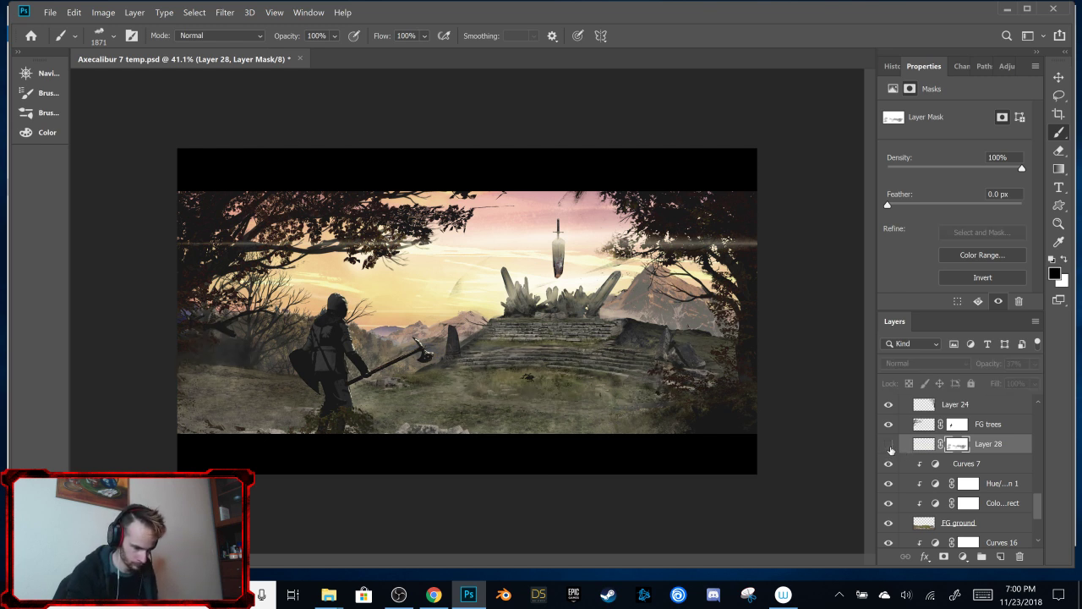
click(888, 444)
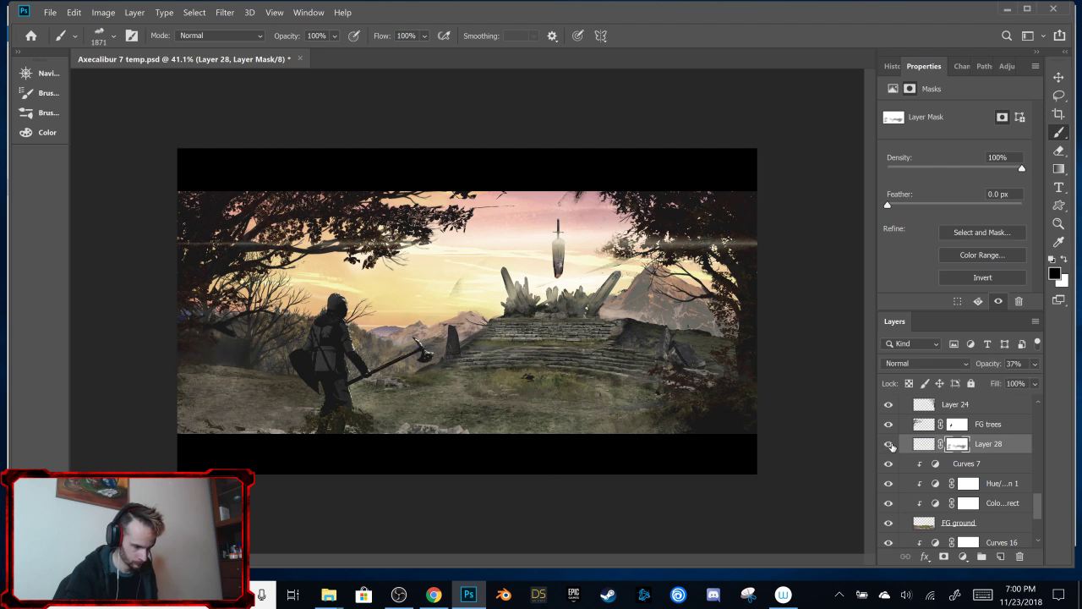
click(42, 76)
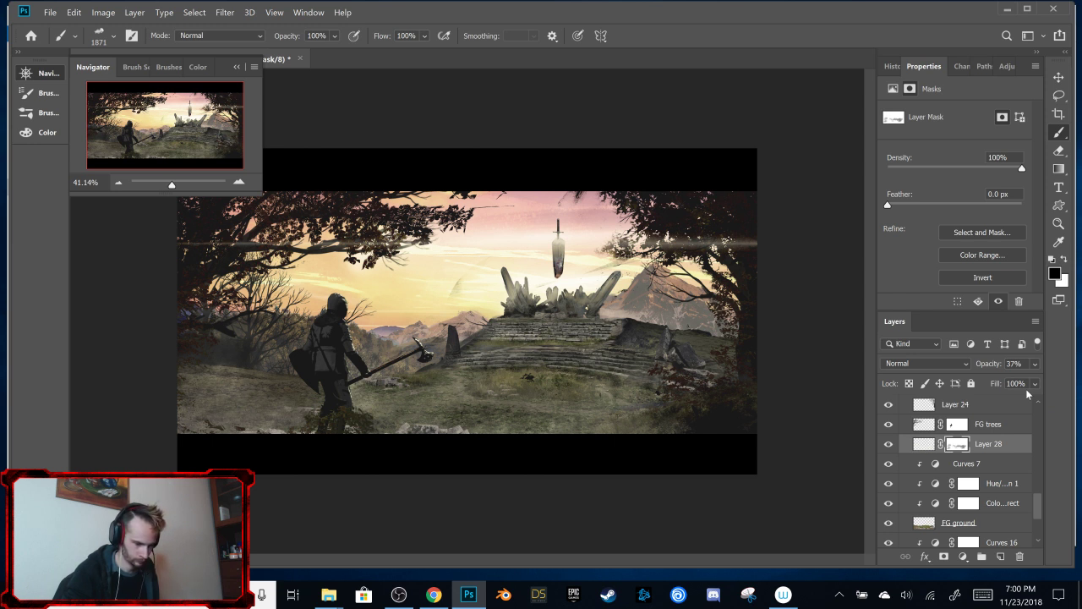
drag(1040, 512, 1041, 535)
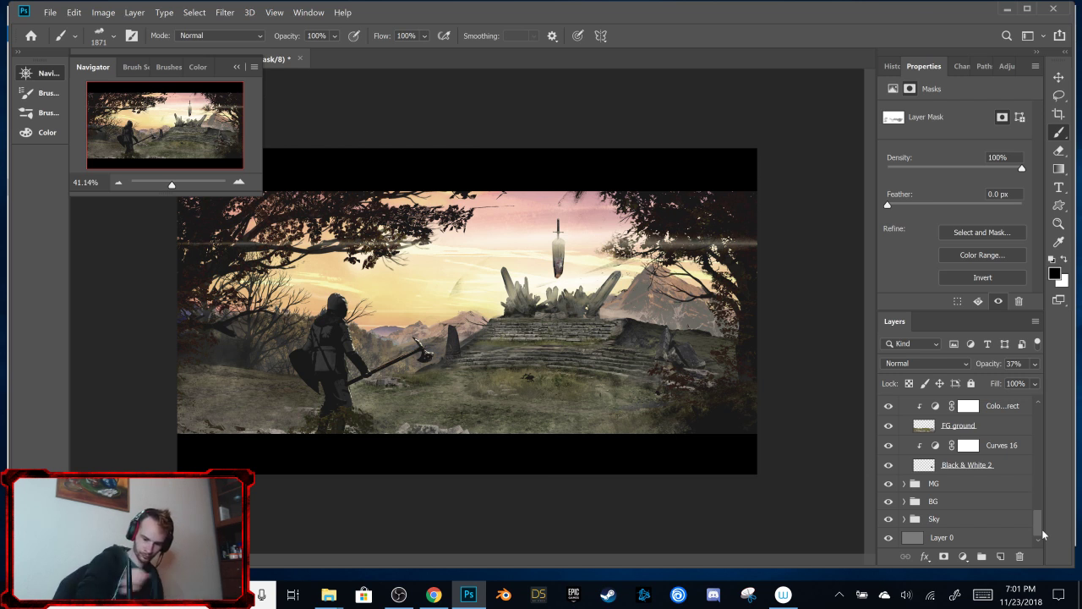
Step: Select Layer 19 at the top of the stack and save the painting
drag(1042, 528, 1028, 388)
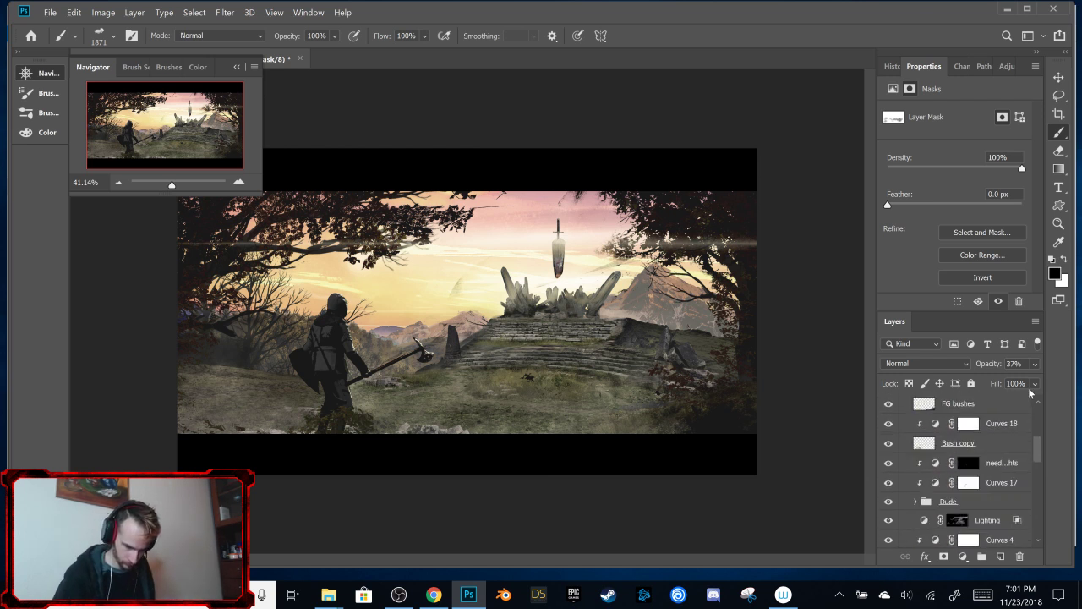
click(996, 415)
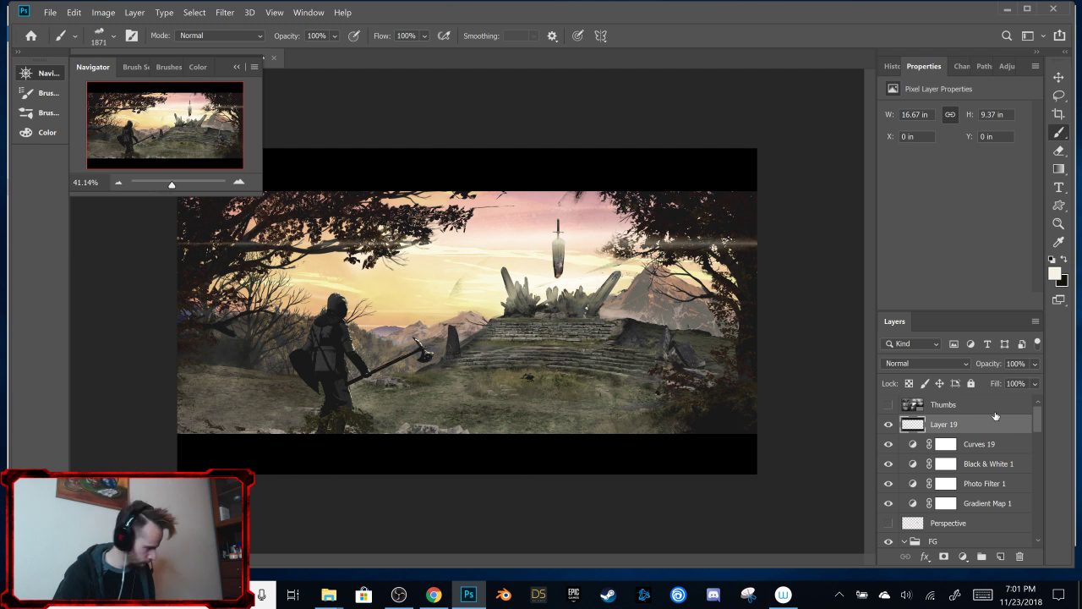
key(ctrl+s)
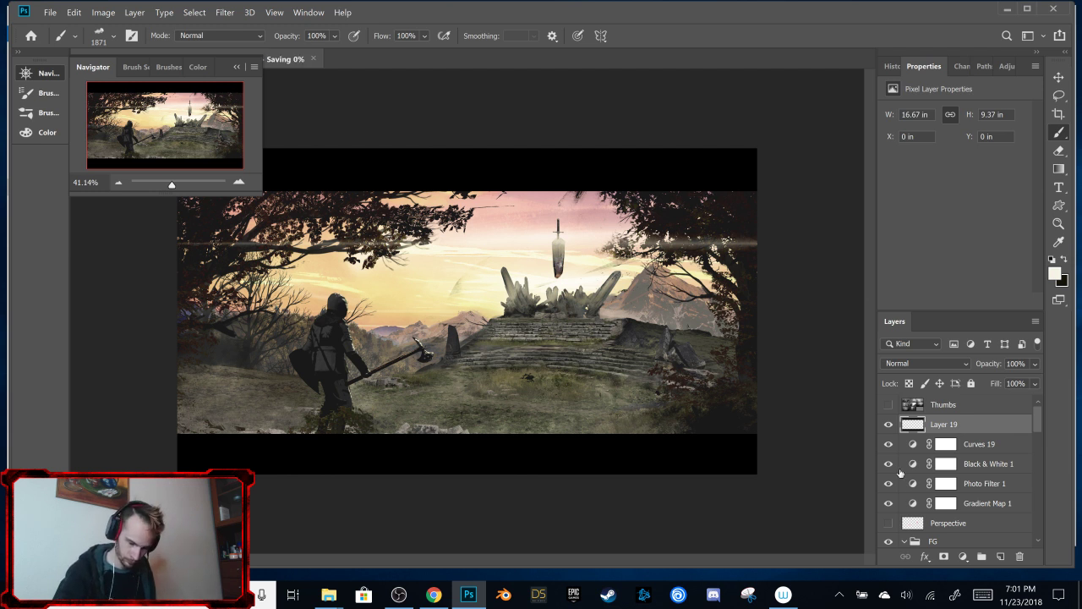
Step: Hide the four colour adjustments, then step back in History before the last two changes
drag(889, 506, 895, 445)
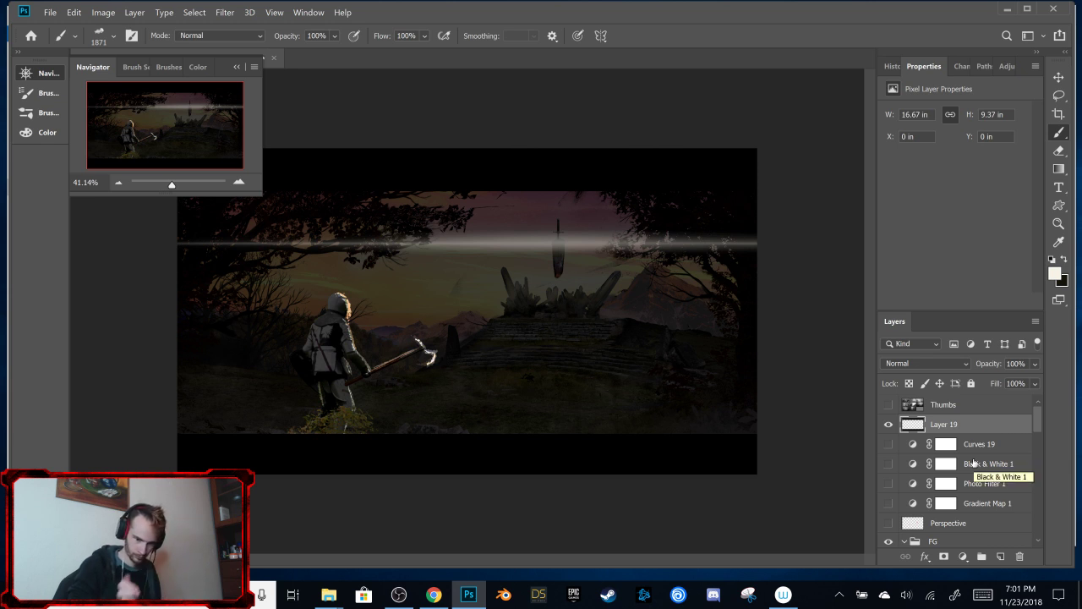
click(1009, 66)
click(1035, 66)
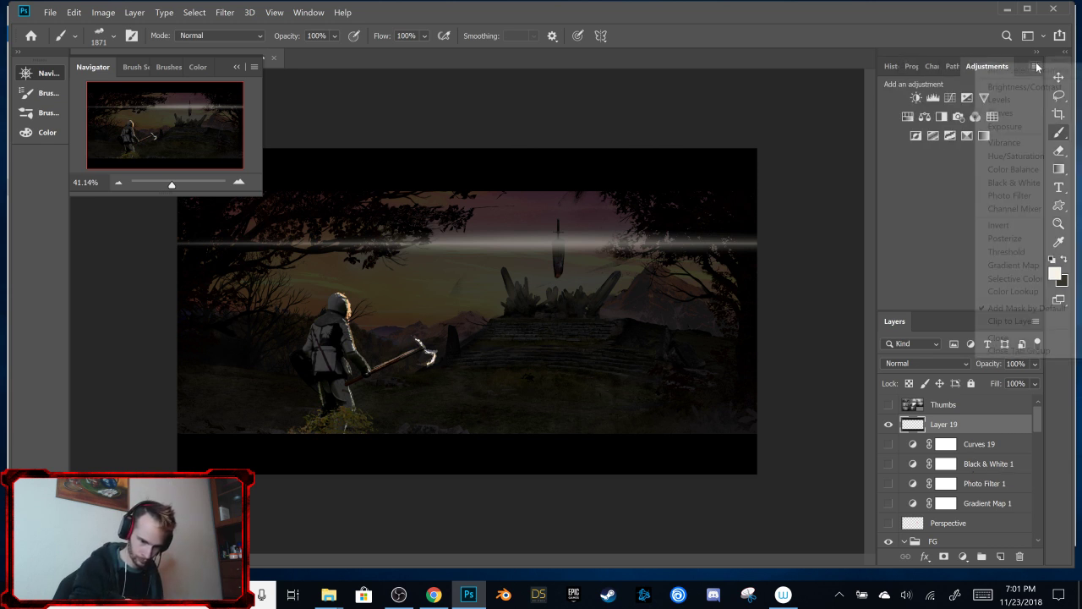
click(824, 270)
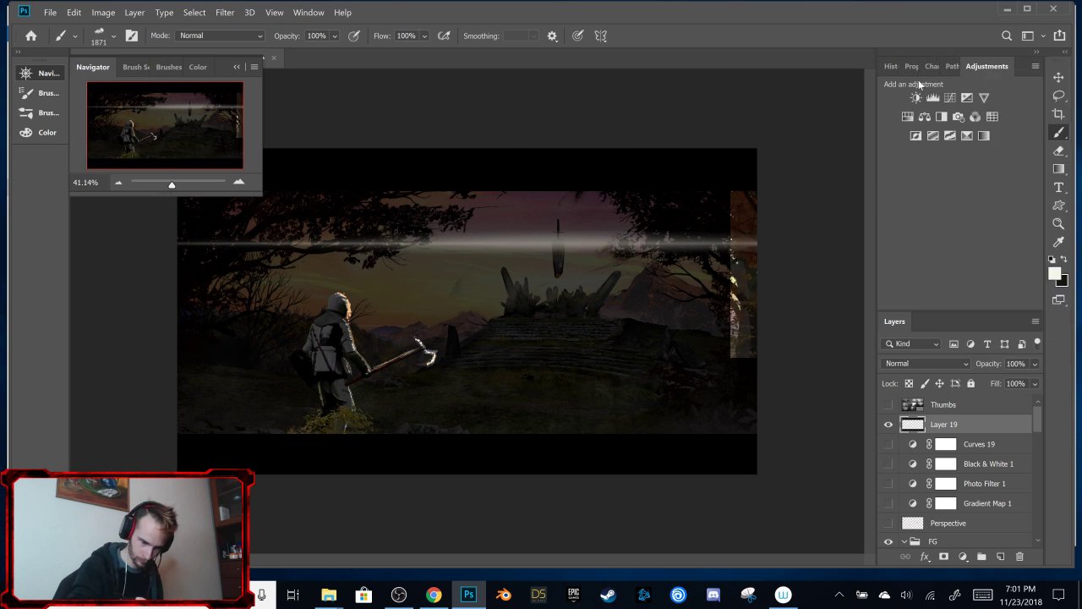
click(891, 66)
click(966, 252)
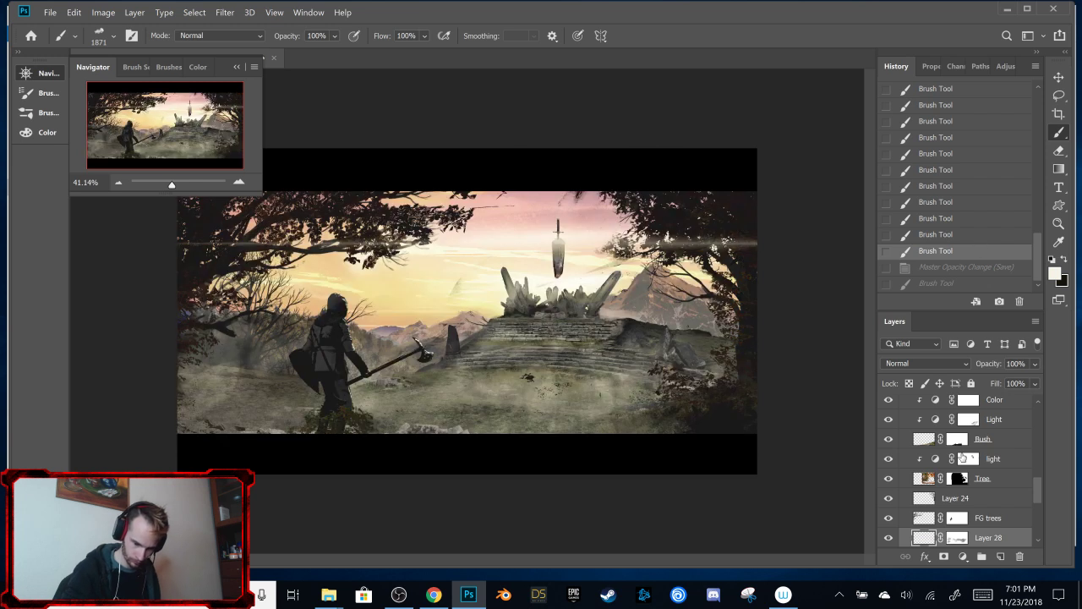
Step: Hide Curves 19 and Black & White 1, stamp visible into Layer 29, and move it below Gradient Map 1
drag(1038, 487, 1038, 395)
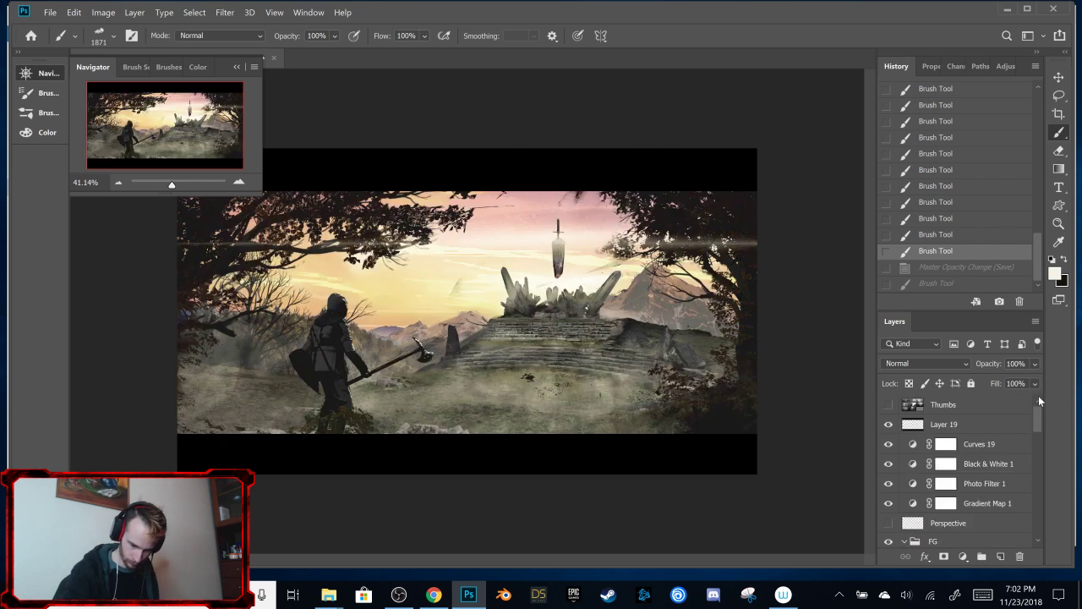
drag(917, 508, 889, 444)
click(968, 424)
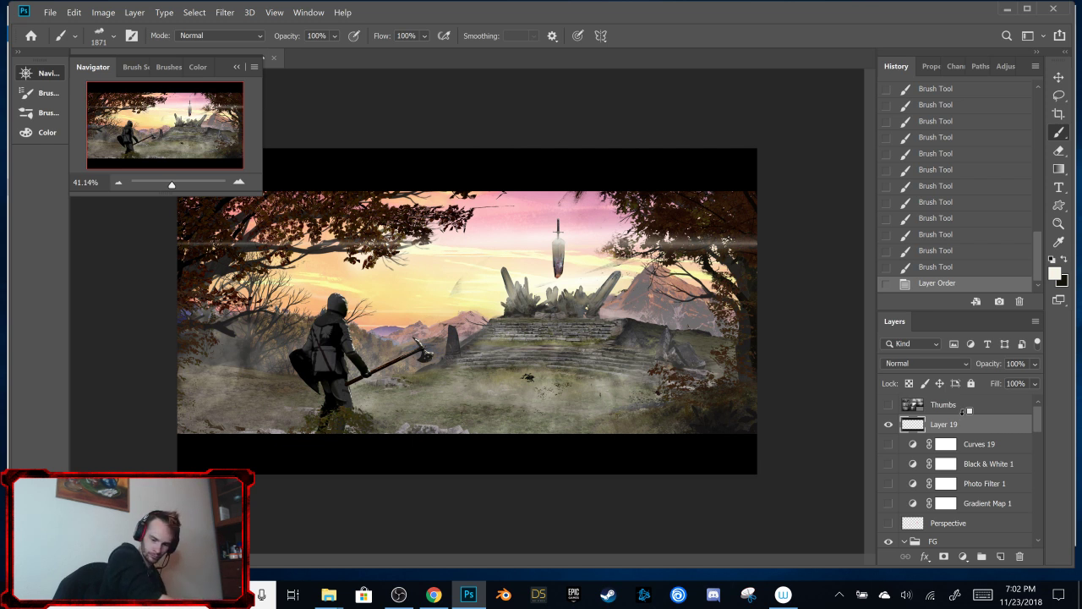
key(ctrl+shift+alt+e)
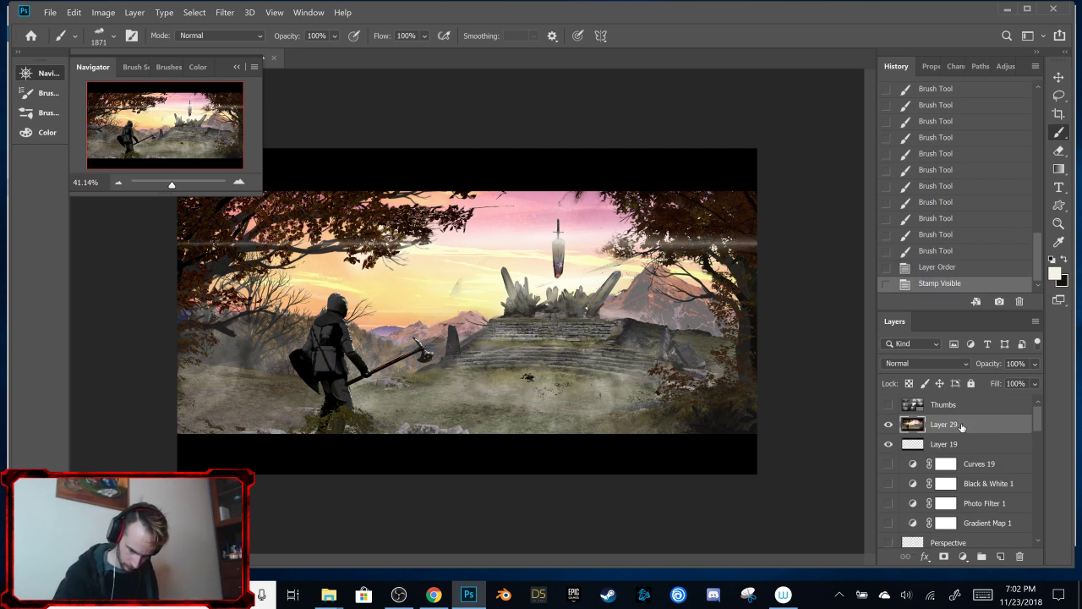
drag(964, 423, 966, 531)
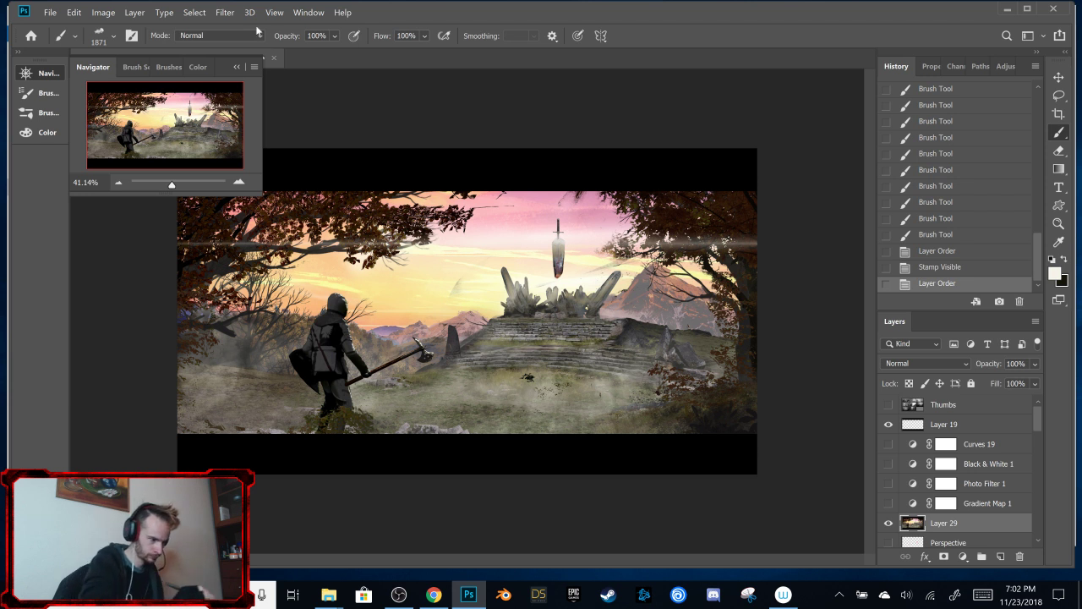
Step: Preview Pixelate > Mosaic on the stair slope, cancel it, and reopen the Filter menu for Noise
click(224, 13)
mouse_move(346, 252)
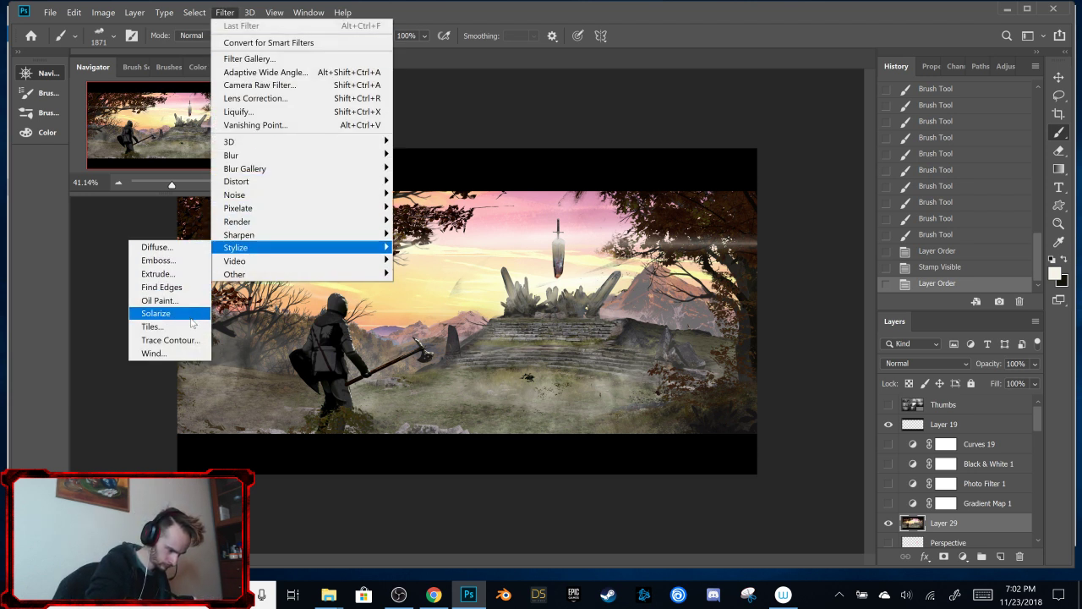
mouse_move(282, 222)
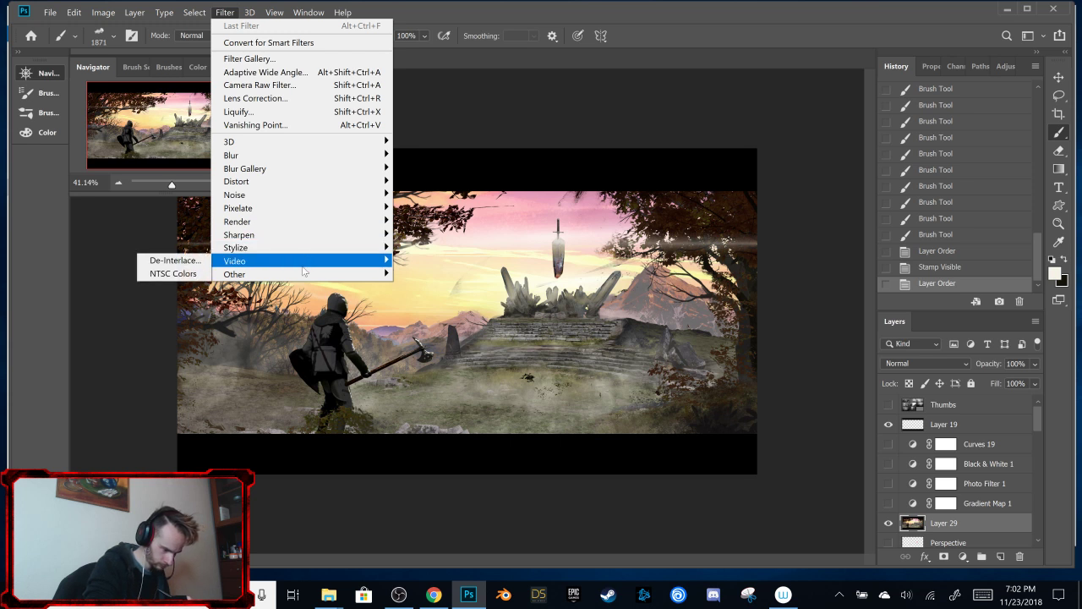
mouse_move(302, 273)
mouse_move(304, 246)
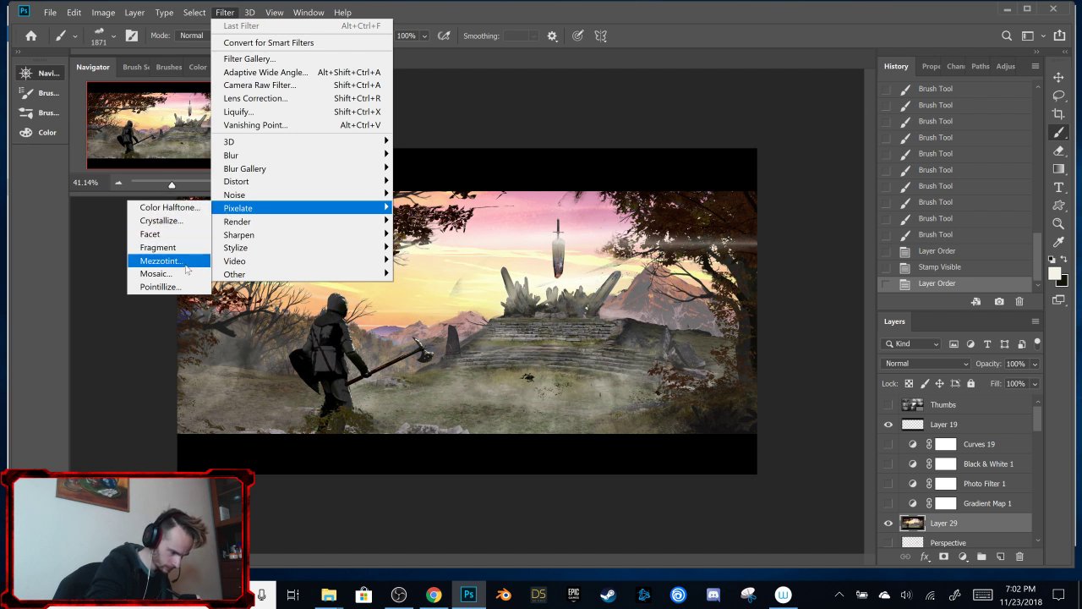
click(185, 277)
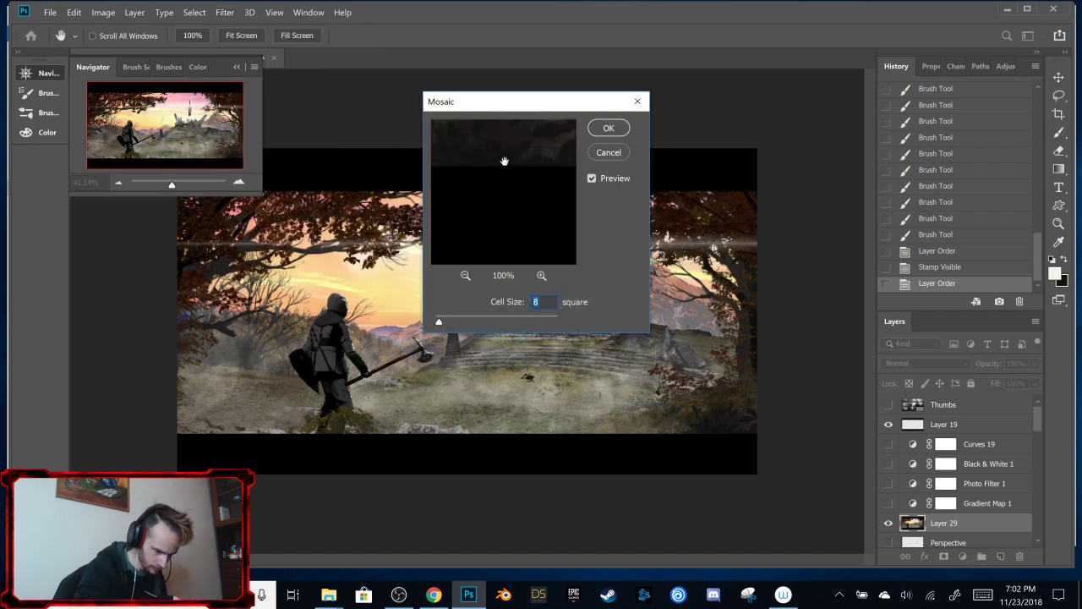
drag(502, 161, 531, 217)
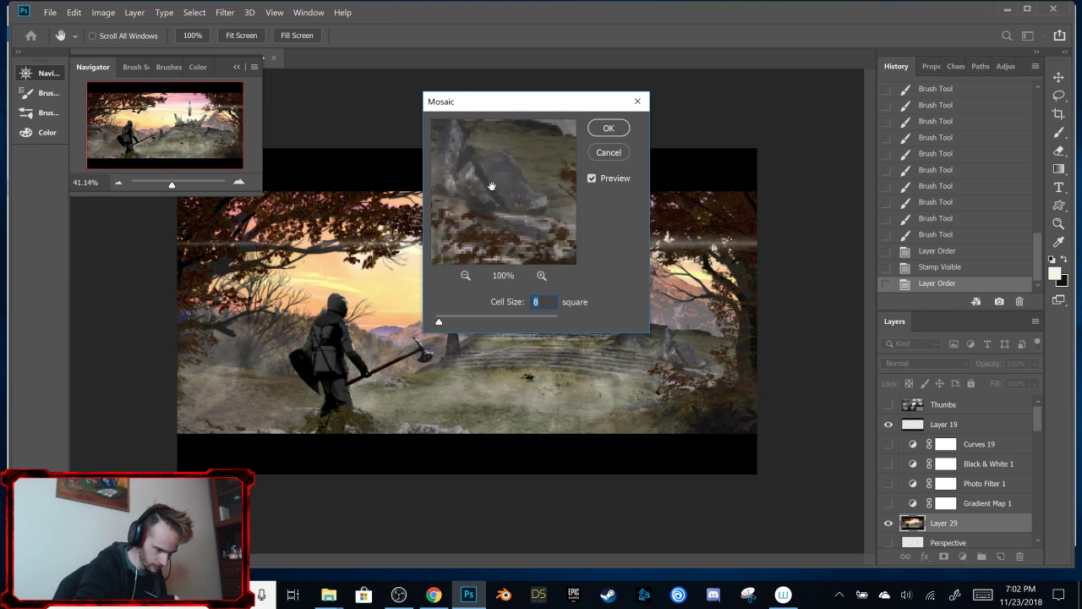
drag(492, 184, 553, 210)
click(617, 129)
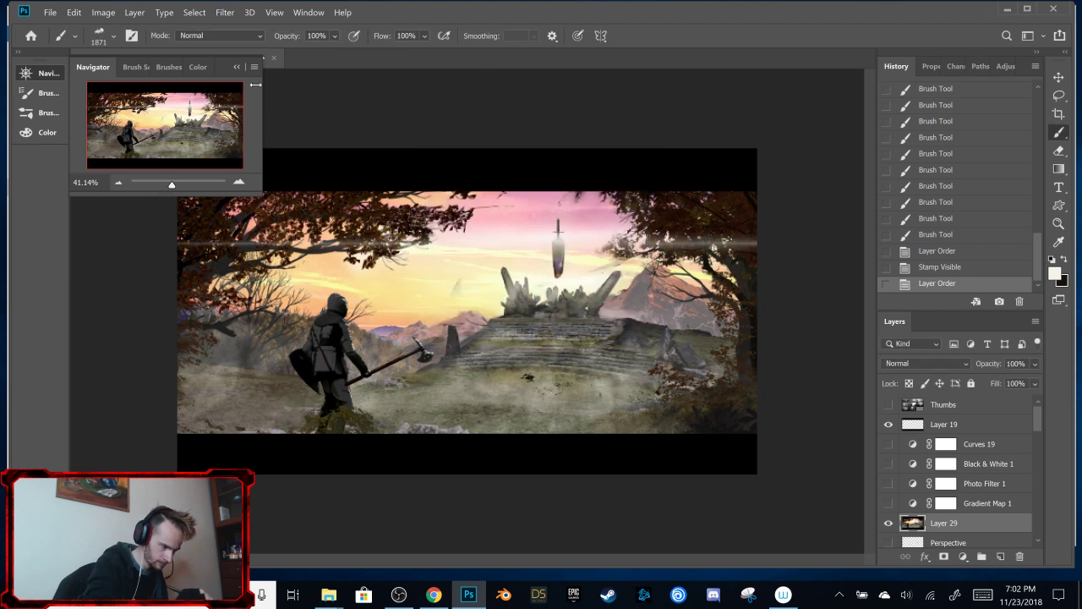
click(225, 12)
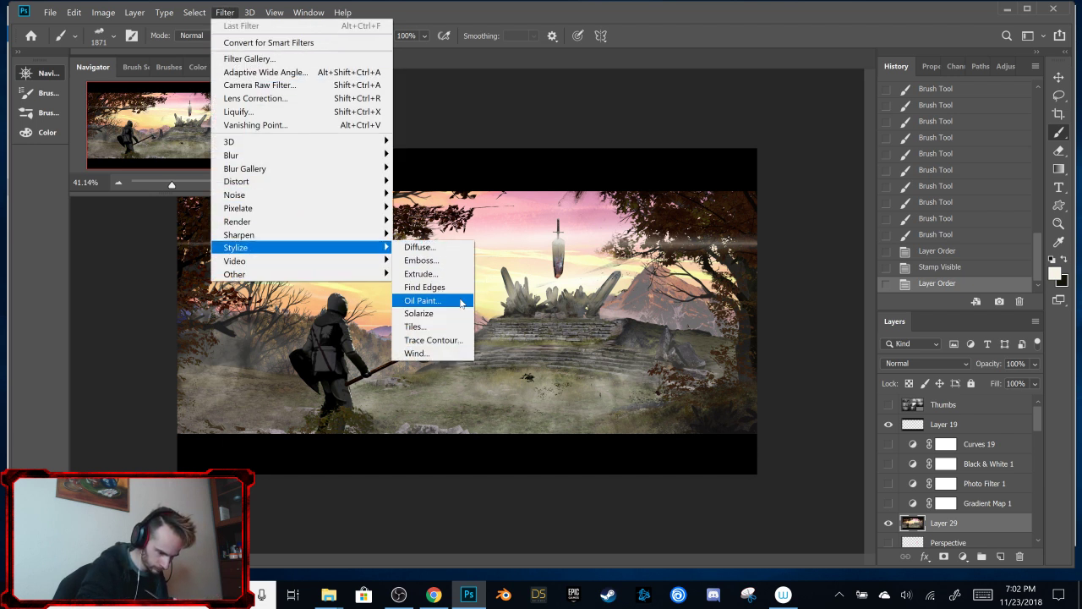
Step: Apply a 49-pixel Median filter to Layer 29, then hide it and make Layer 19 active
mouse_move(362, 196)
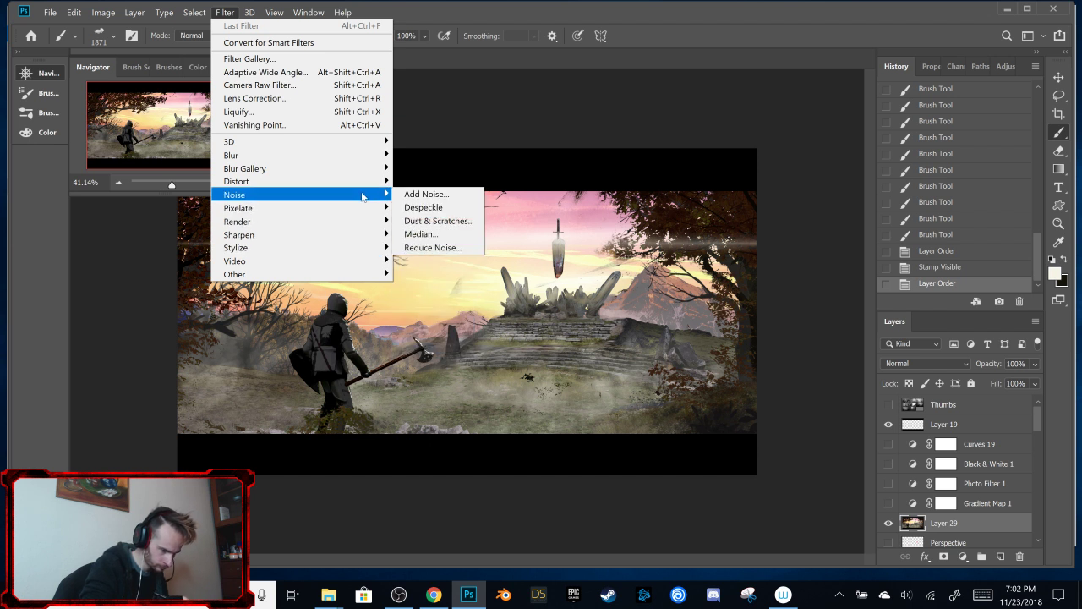
click(418, 233)
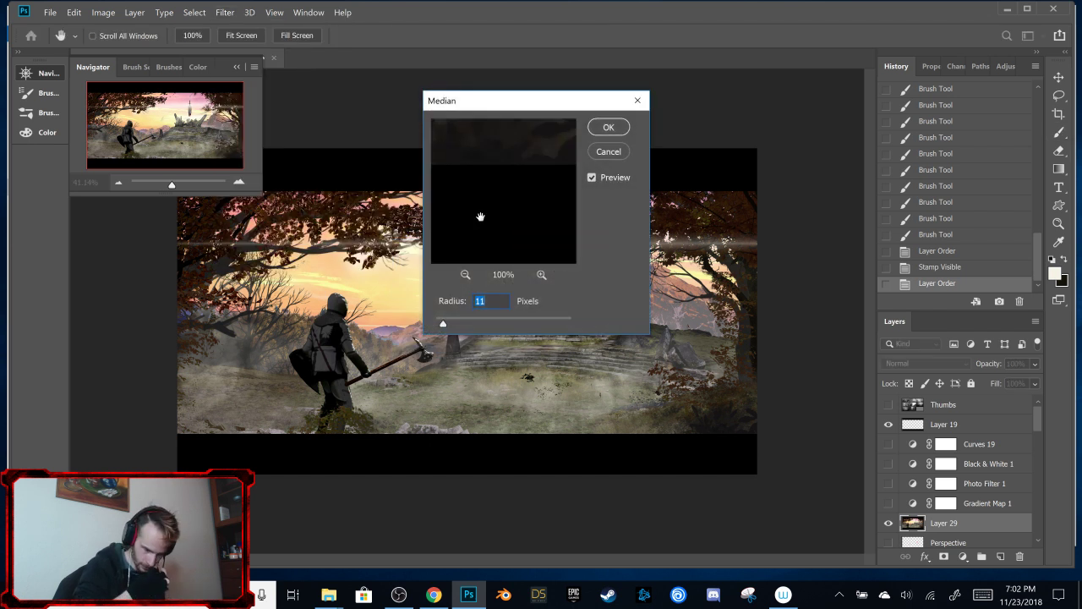
drag(480, 217, 527, 174)
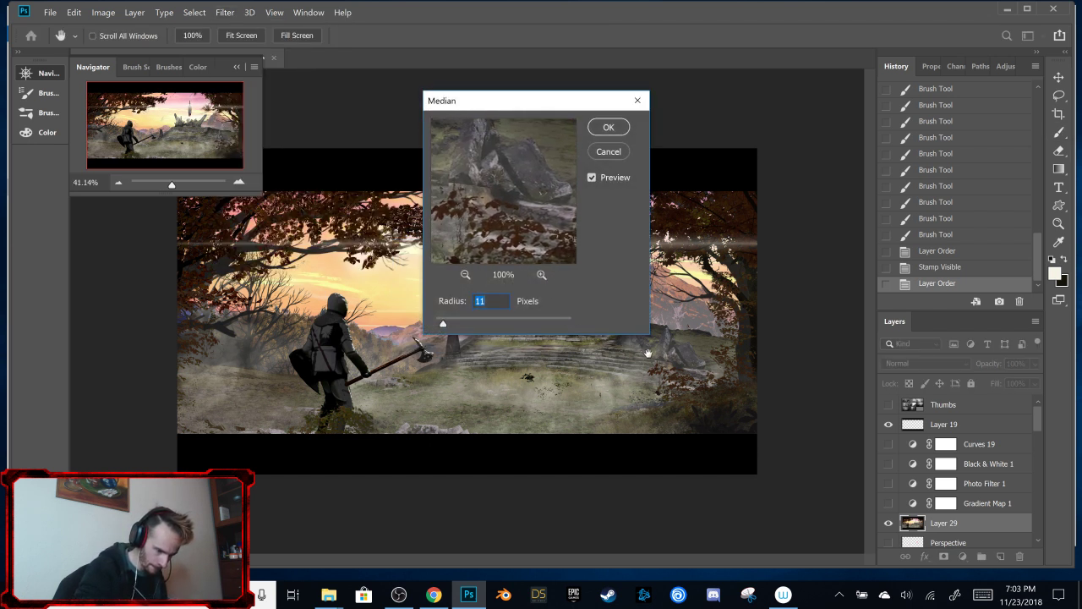
drag(555, 101, 817, 91)
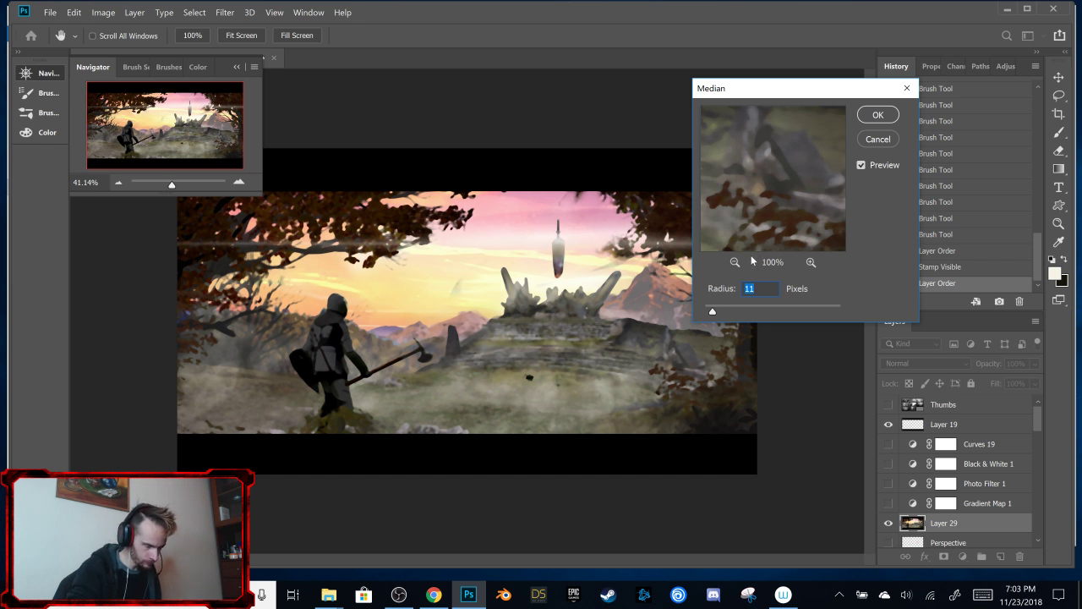
click(732, 312)
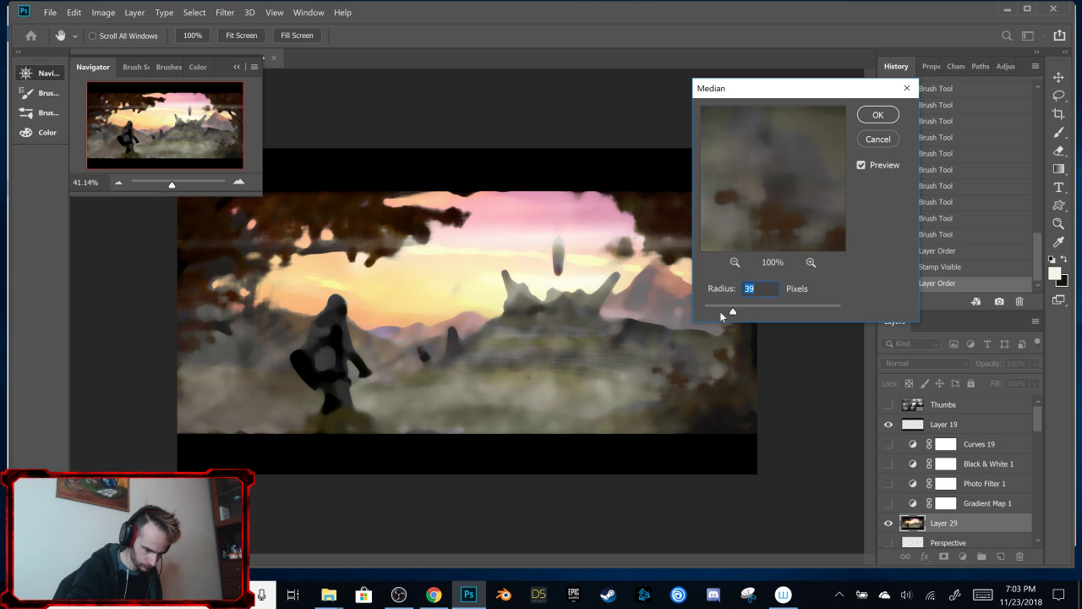
click(720, 311)
click(739, 312)
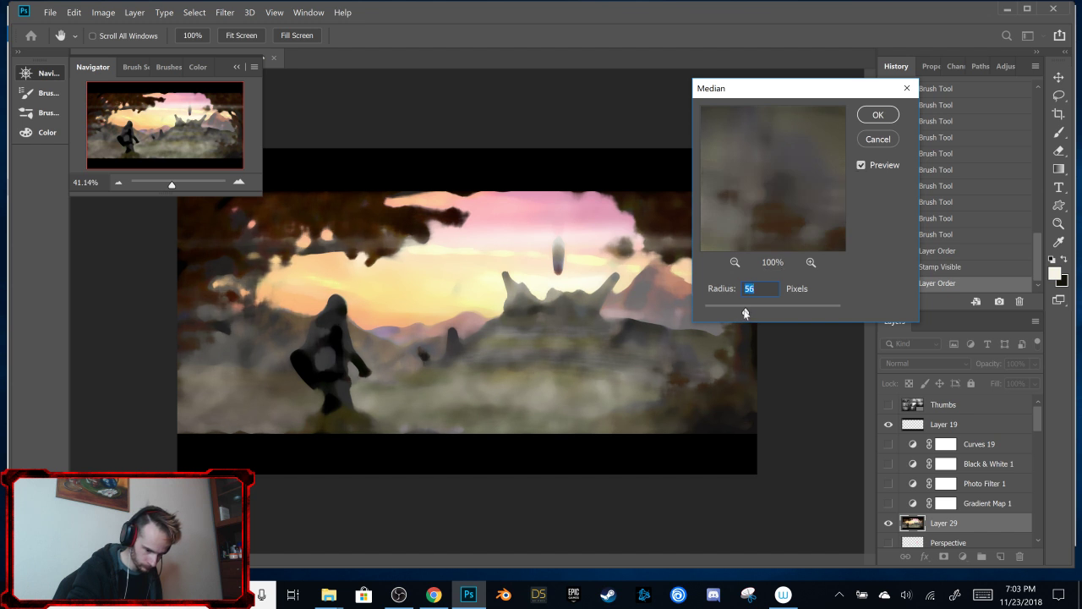
click(743, 312)
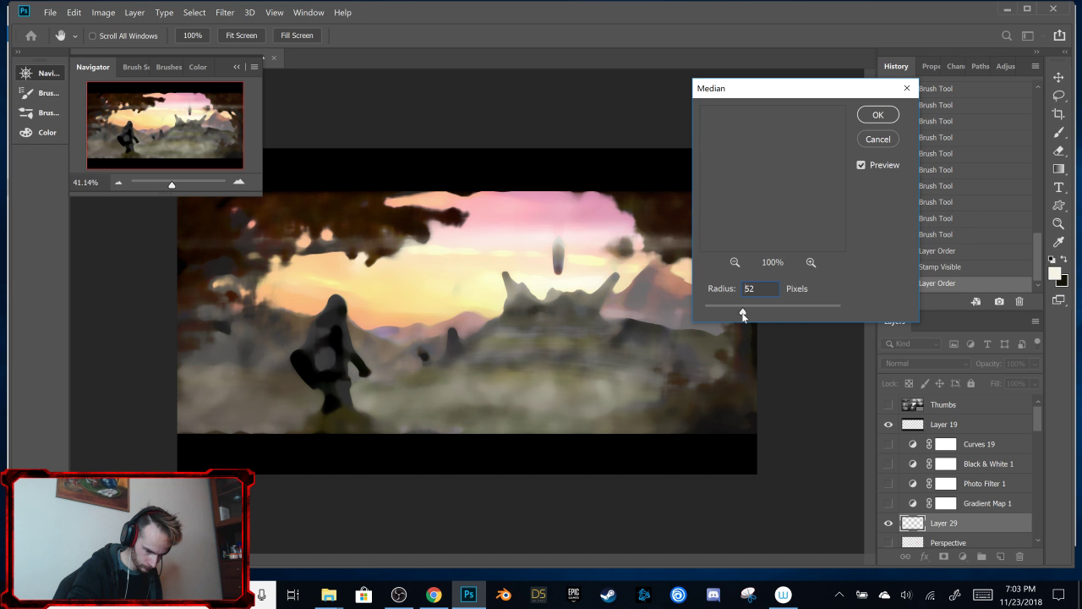
click(741, 313)
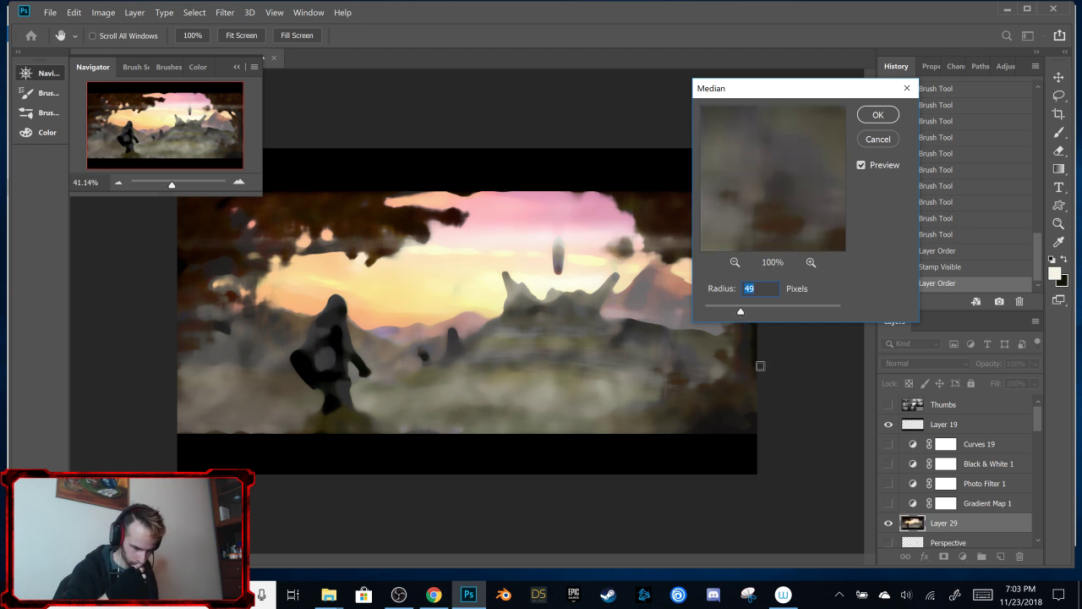
click(878, 115)
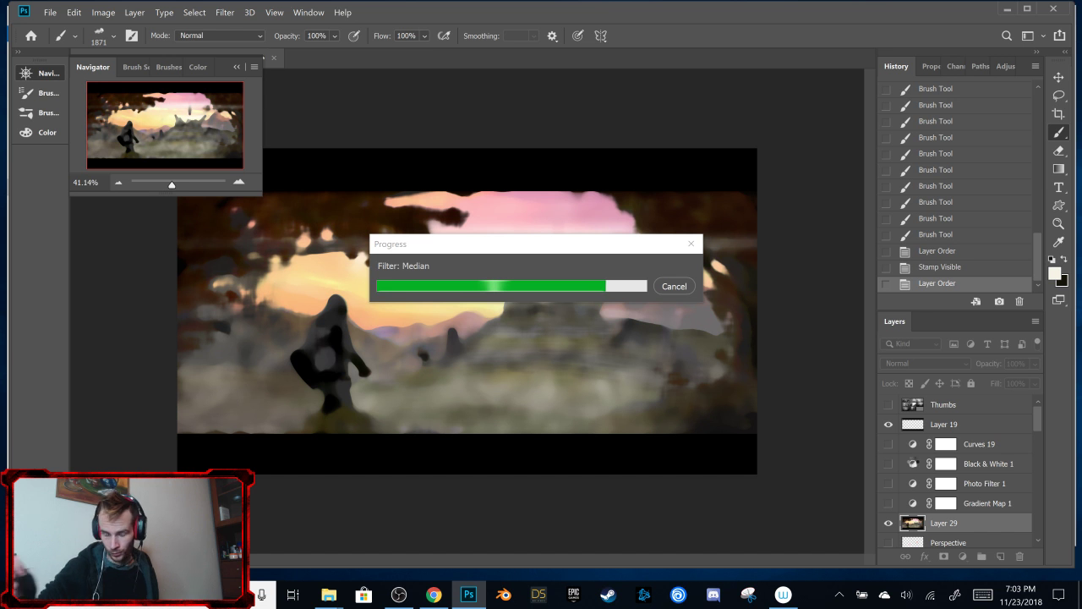
click(888, 523)
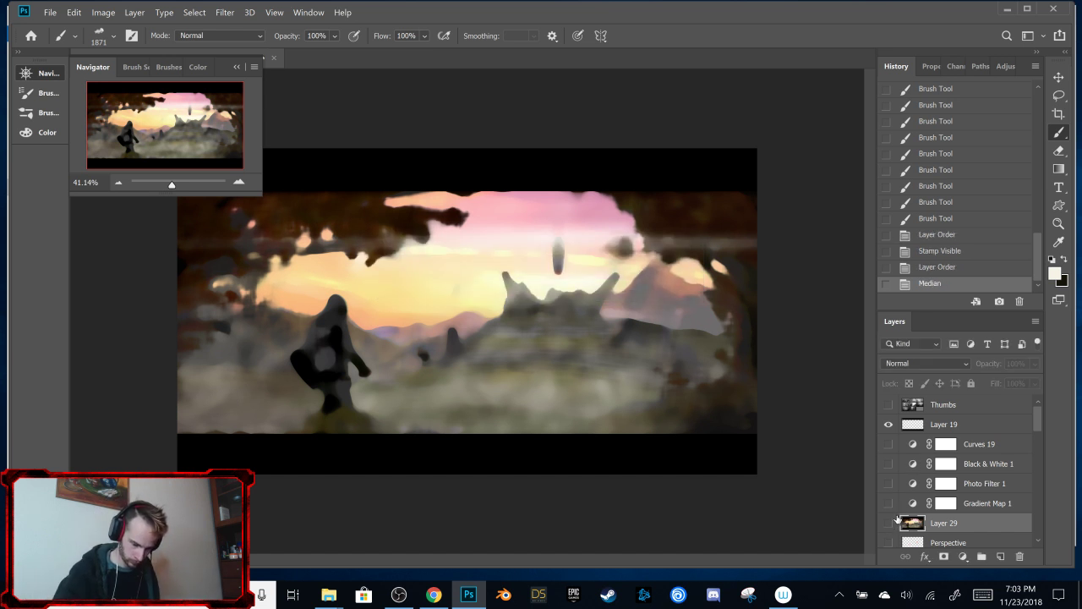
click(968, 423)
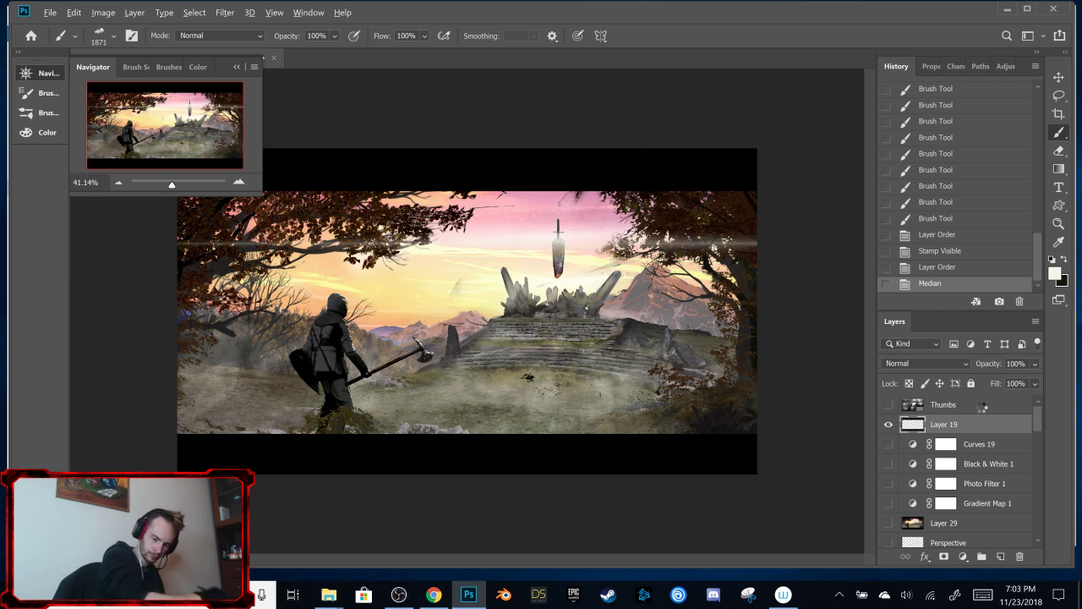
Step: Stamp the visible painting into Layer 30 above Layer 29 and apply a 10-pixel Median filter
key(ctrl+shift+alt+e)
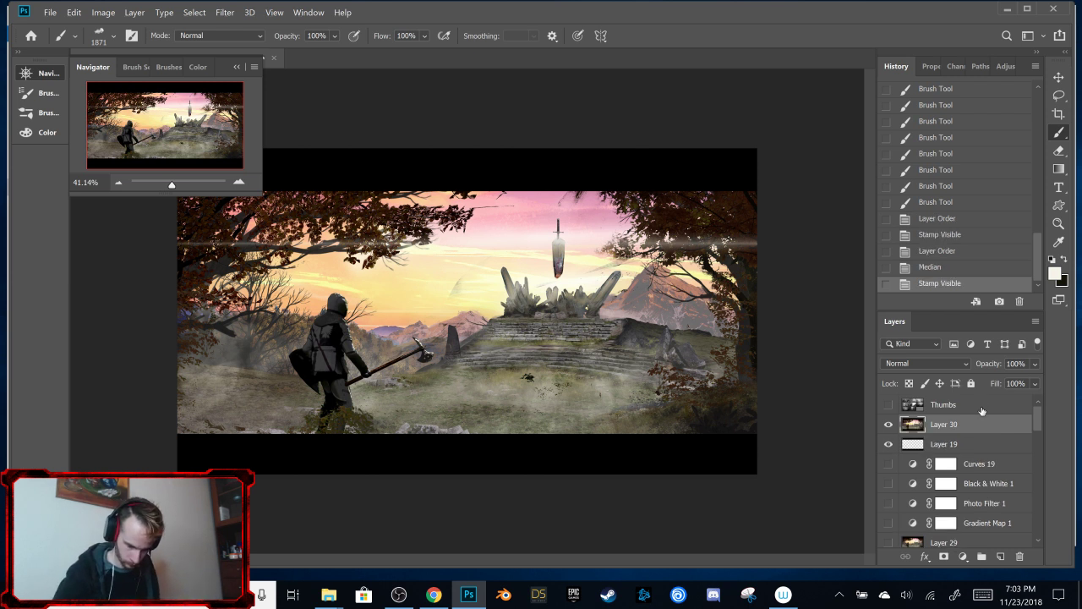
drag(933, 431, 944, 524)
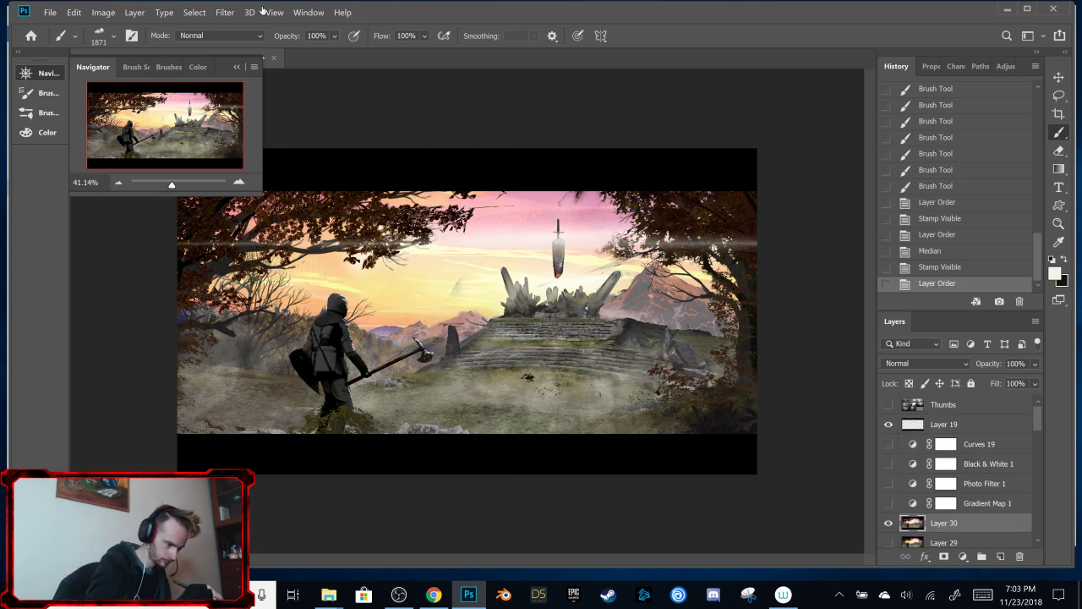
click(225, 13)
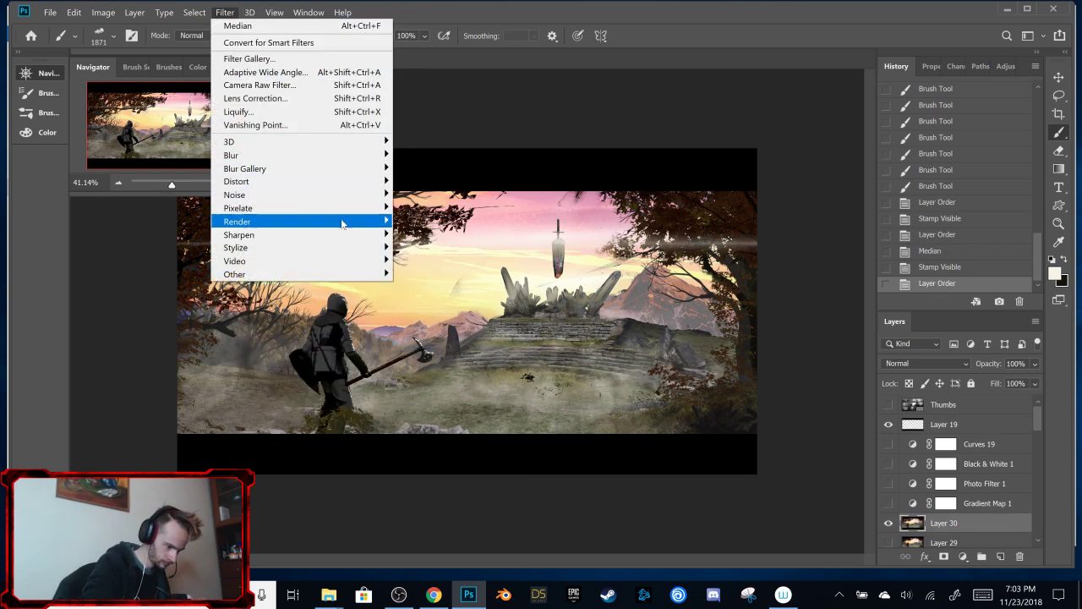
mouse_move(358, 202)
click(444, 235)
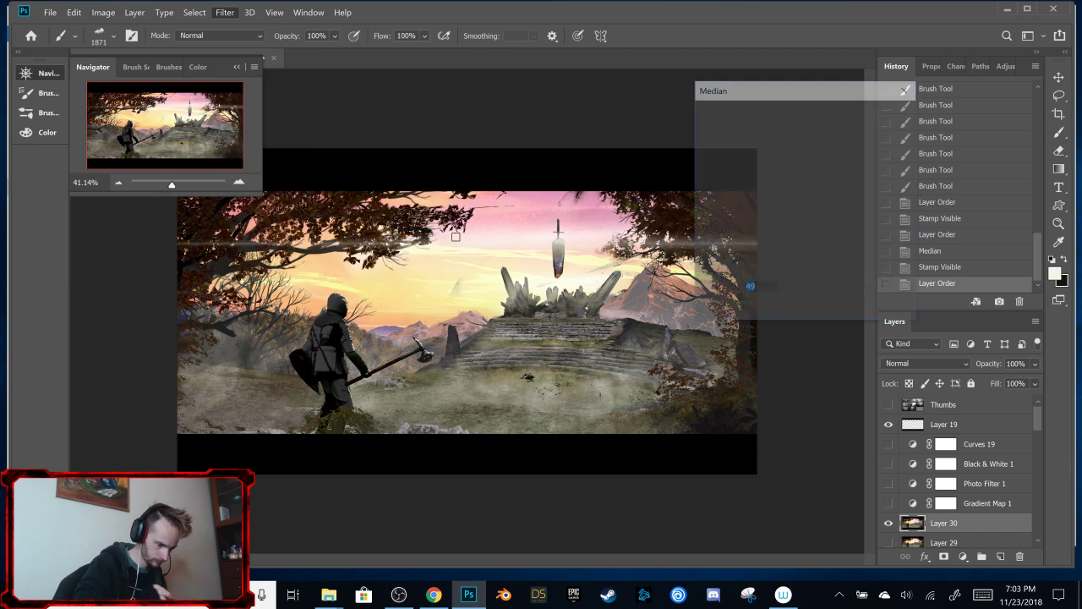
drag(740, 311, 723, 311)
drag(778, 172, 797, 235)
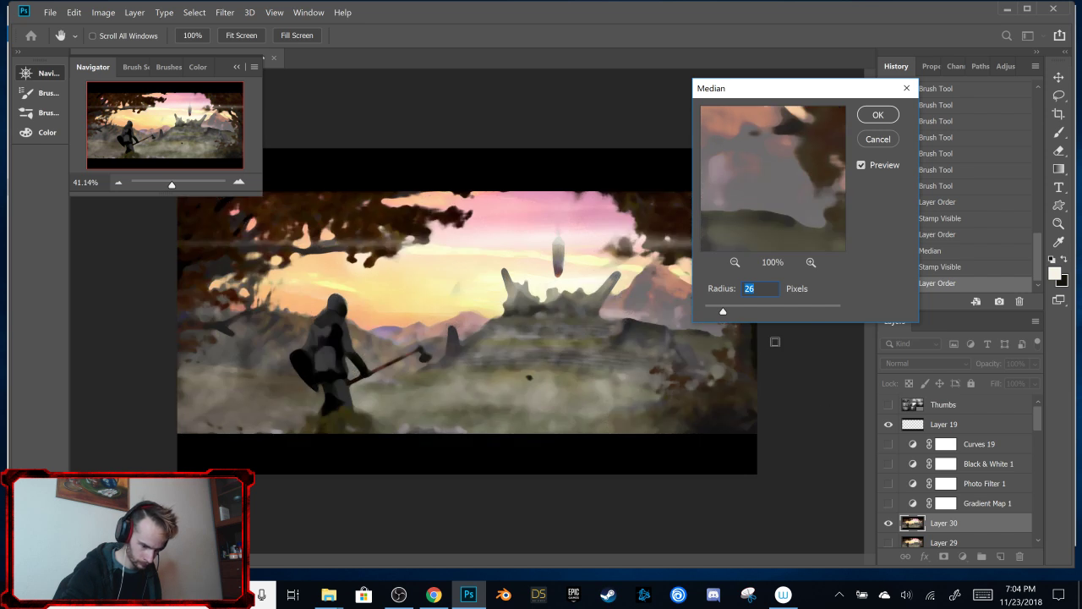
drag(722, 312, 716, 316)
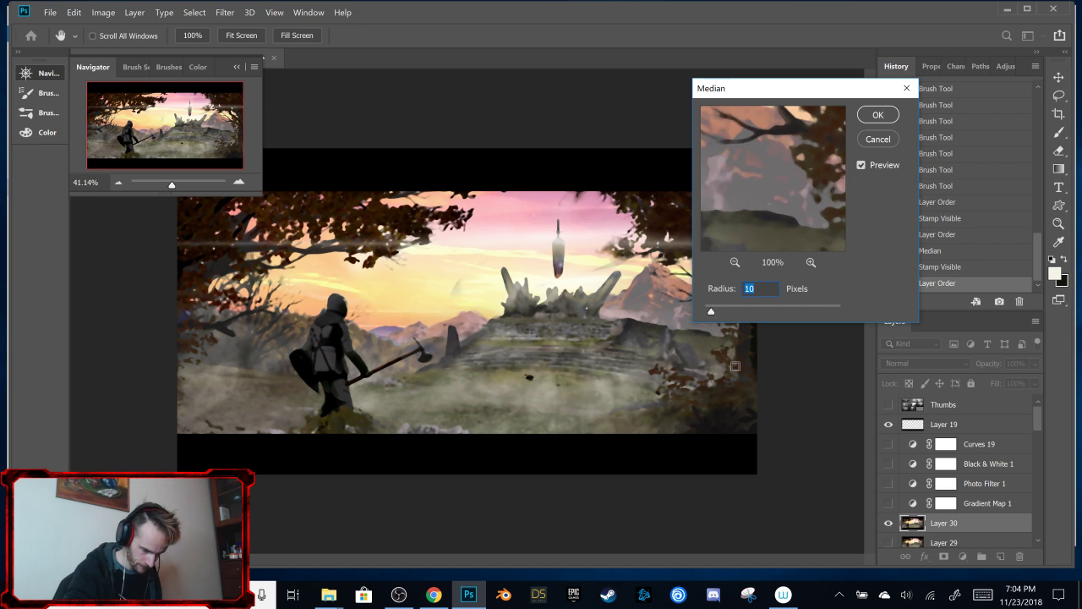
click(875, 116)
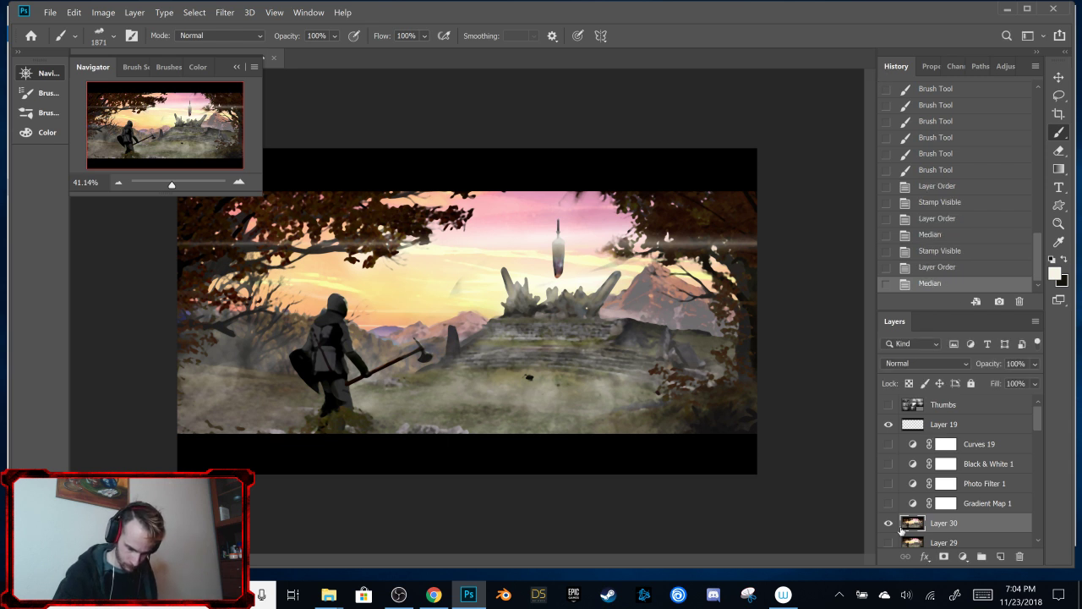
Step: Hide Layer 30, select Layer 19 and stamp the visible image into Layer 31
click(888, 523)
click(945, 426)
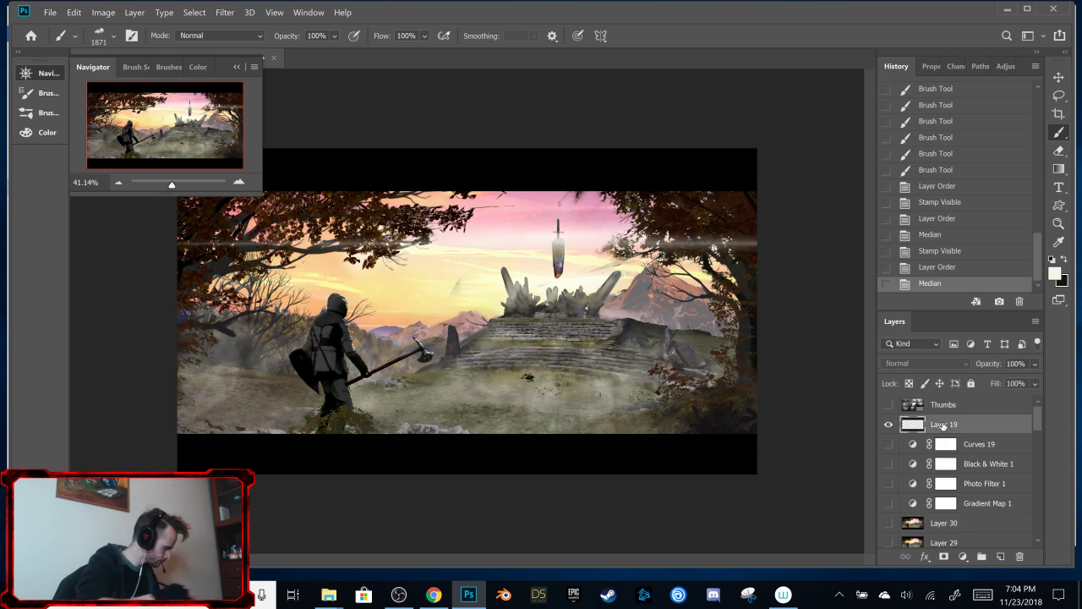
key(ctrl+shift+alt+e)
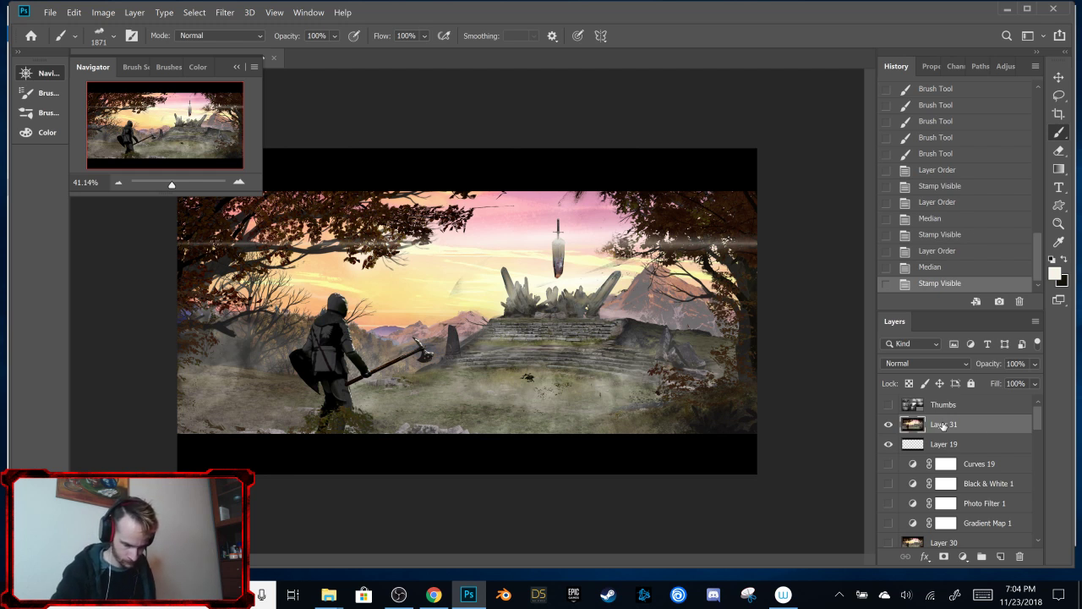
Step: Soften Layer 31 with a Median filter at radius 4 pixels
click(302, 14)
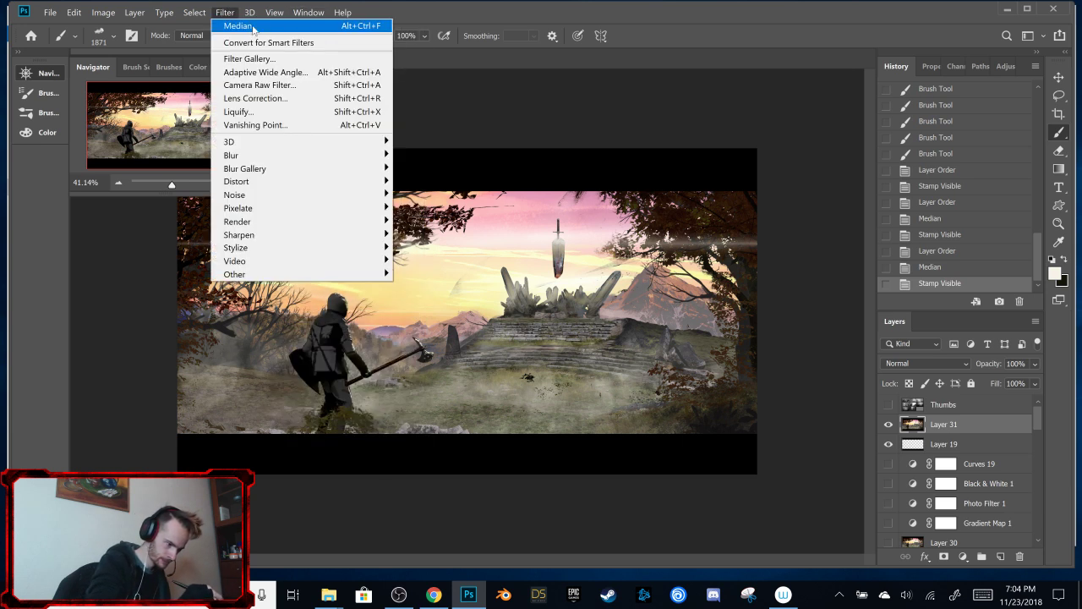
mouse_move(314, 221)
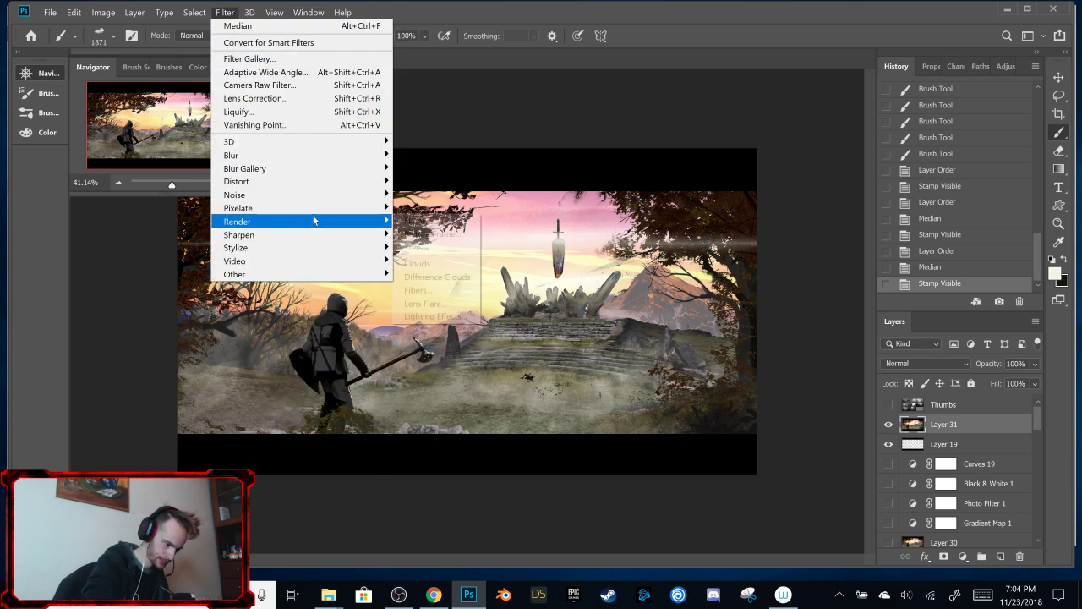
mouse_move(324, 195)
click(468, 238)
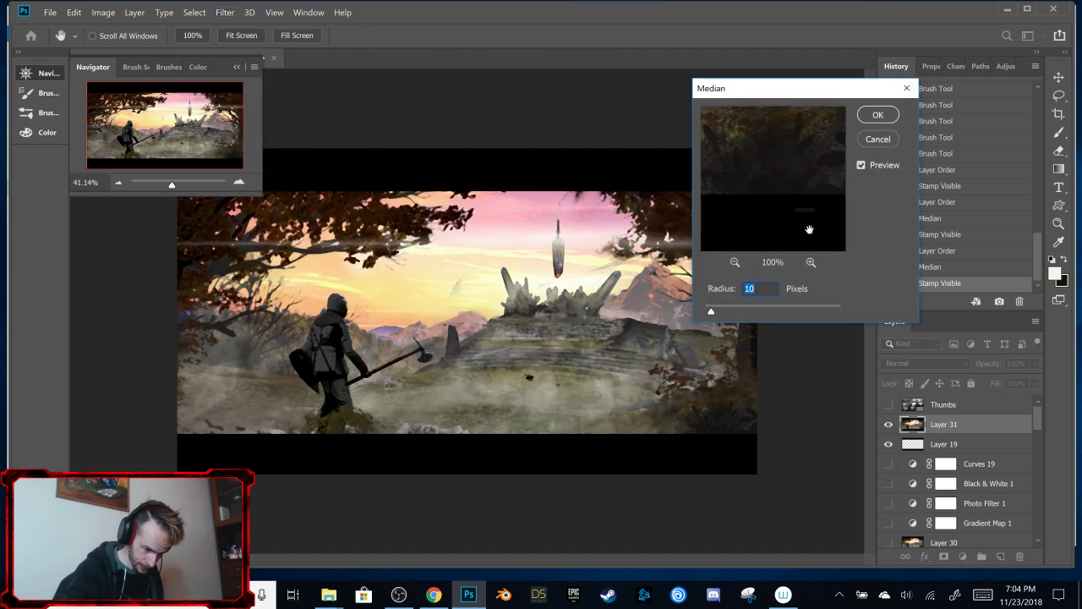
drag(809, 229, 924, 328)
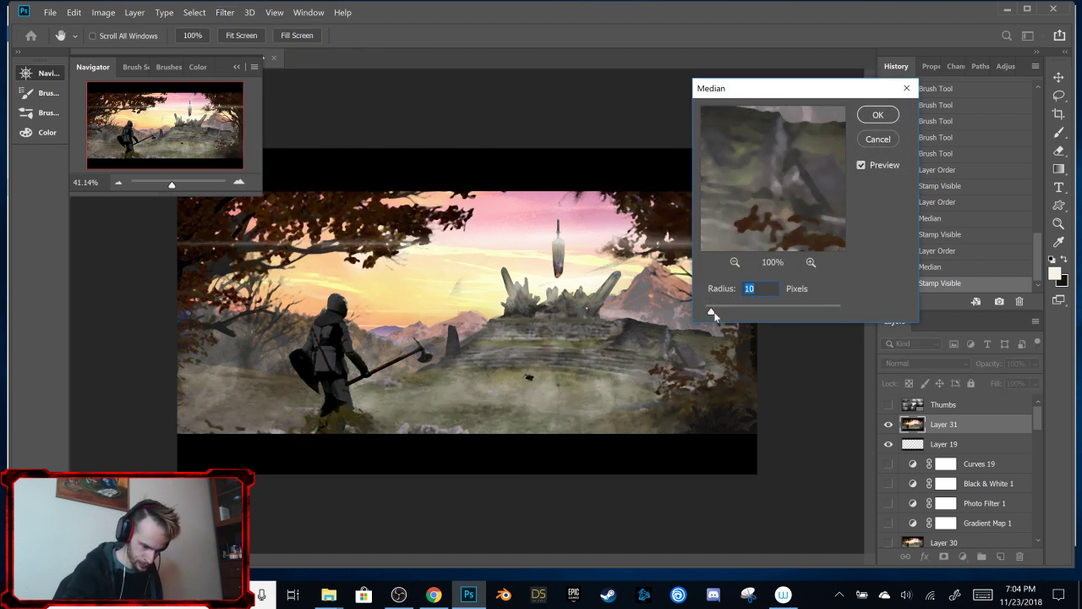
drag(712, 313, 710, 314)
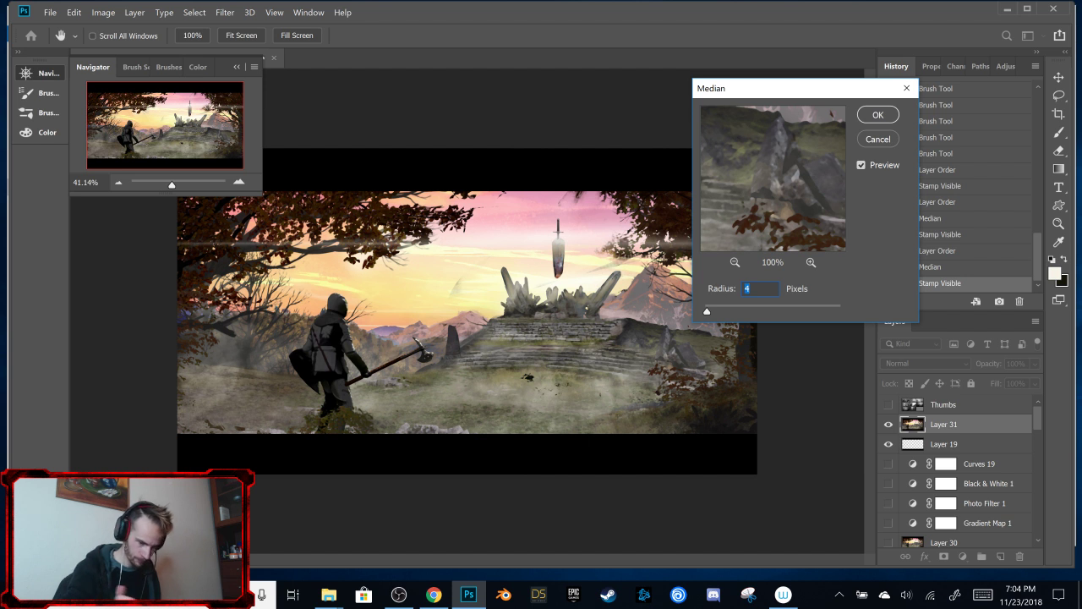
key(Return)
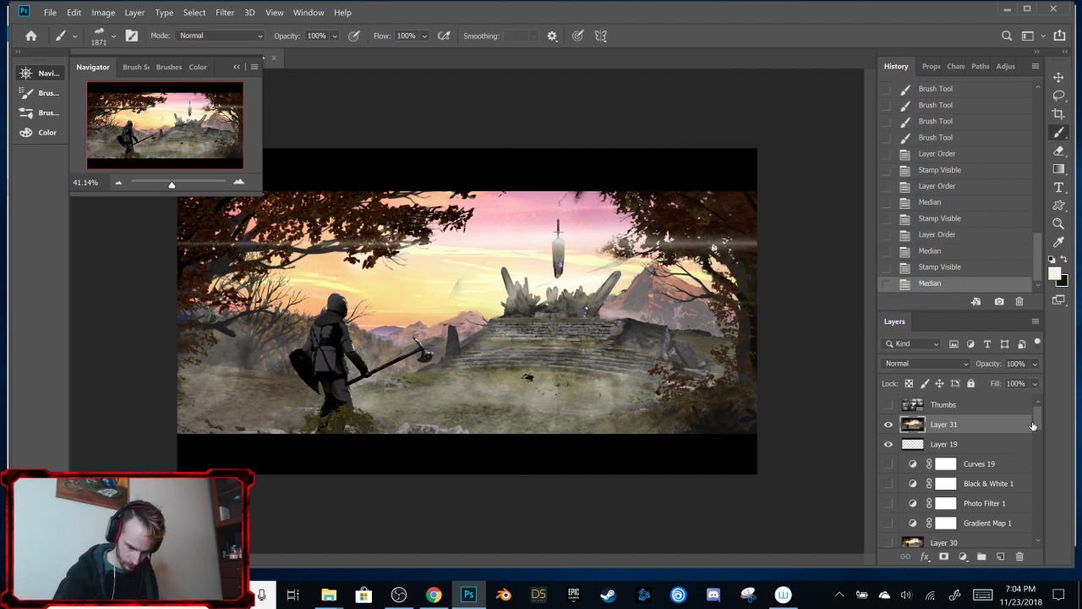
Step: Rename Layer 31 to 'fg' and move it above the collapsed FG group
scroll(1032, 431, down, 5)
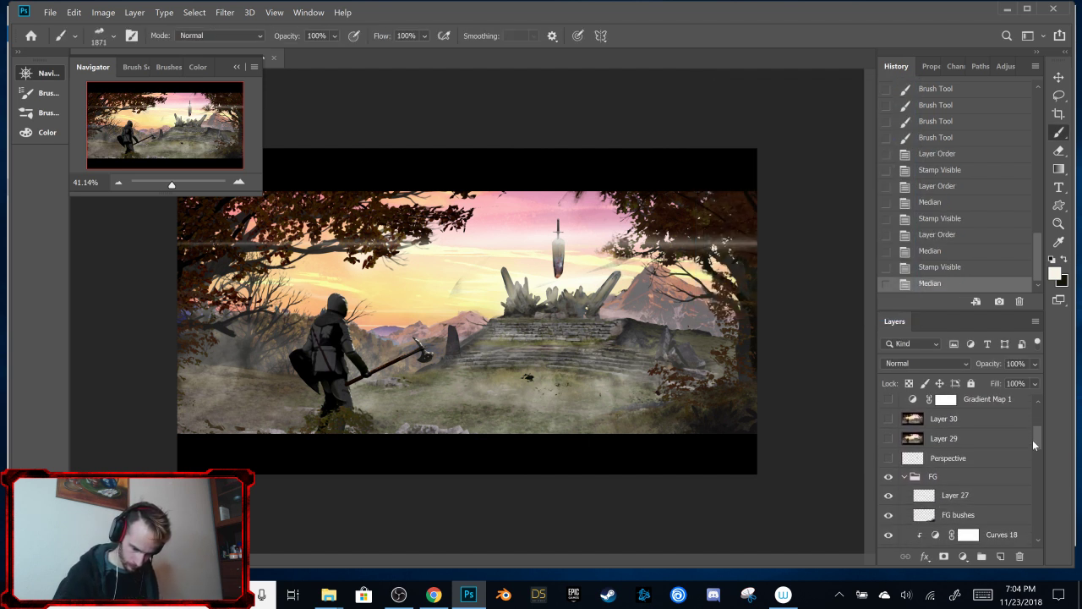
click(903, 476)
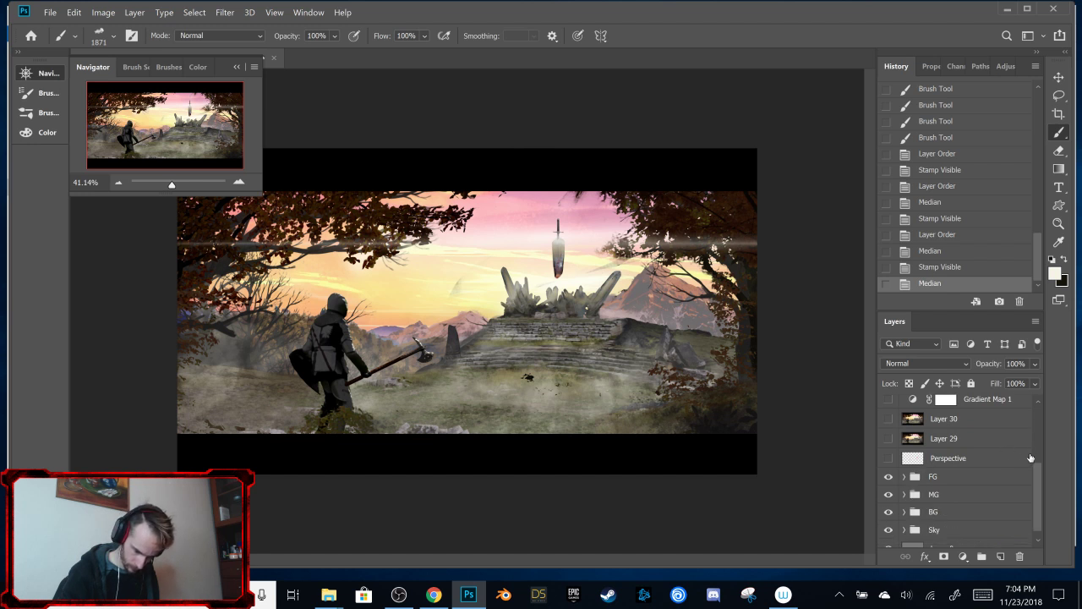
drag(1035, 479, 1032, 427)
double_click(942, 413)
text(fg)
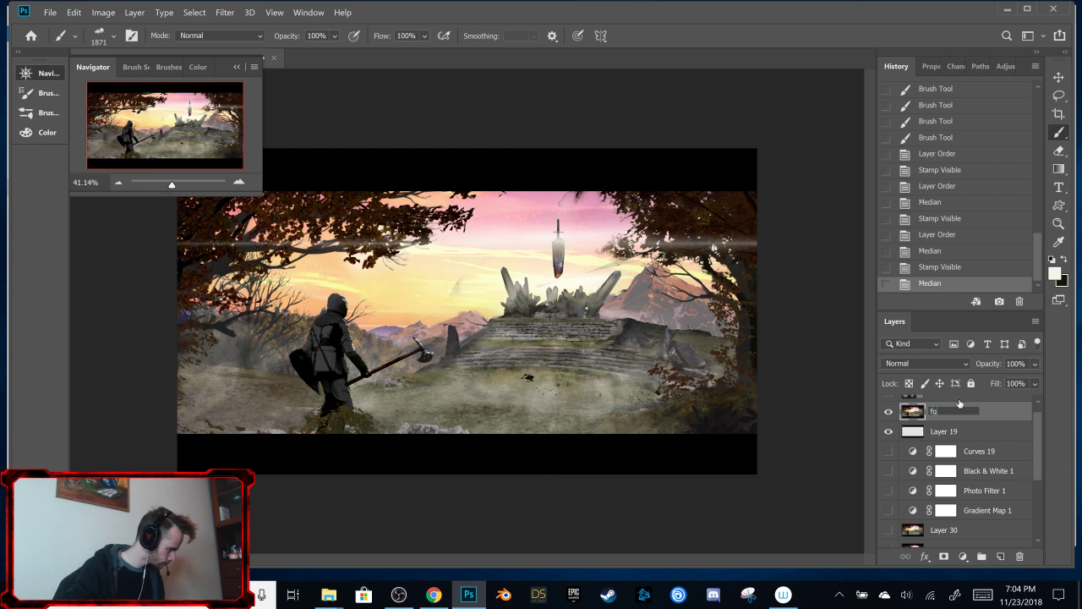
key(Return)
drag(974, 409, 972, 489)
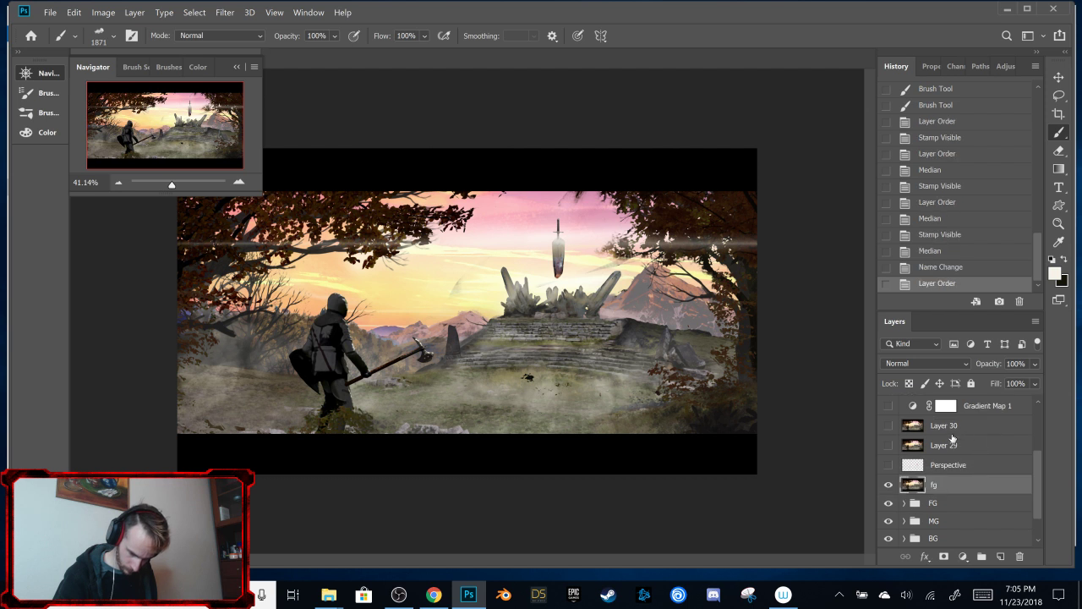
Step: Show Layer 30, rename it 'mg' and place it above the MG group
click(888, 425)
double_click(944, 426)
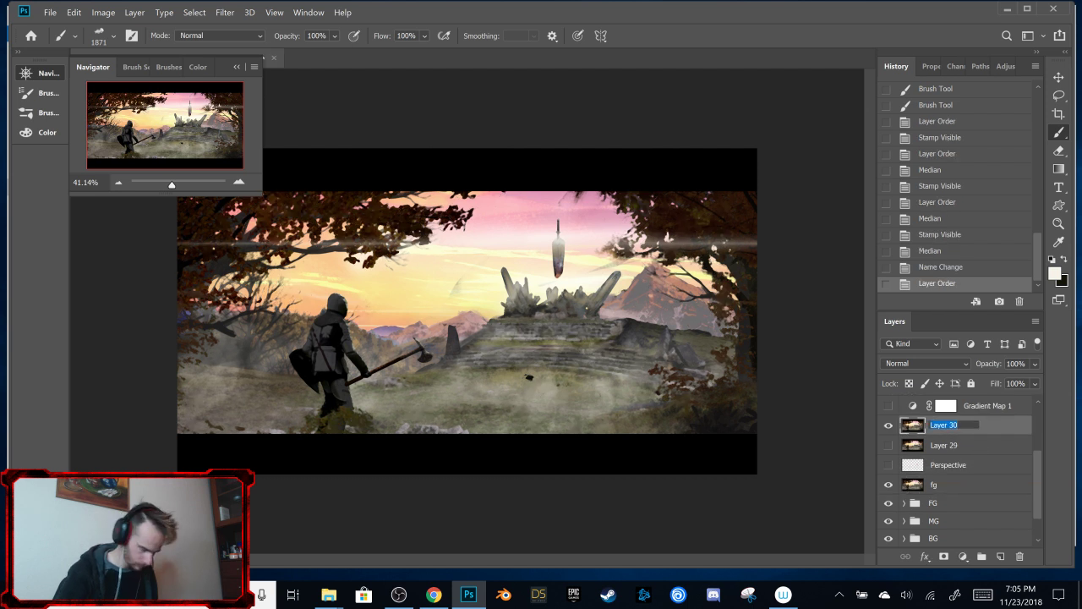
text(mg)
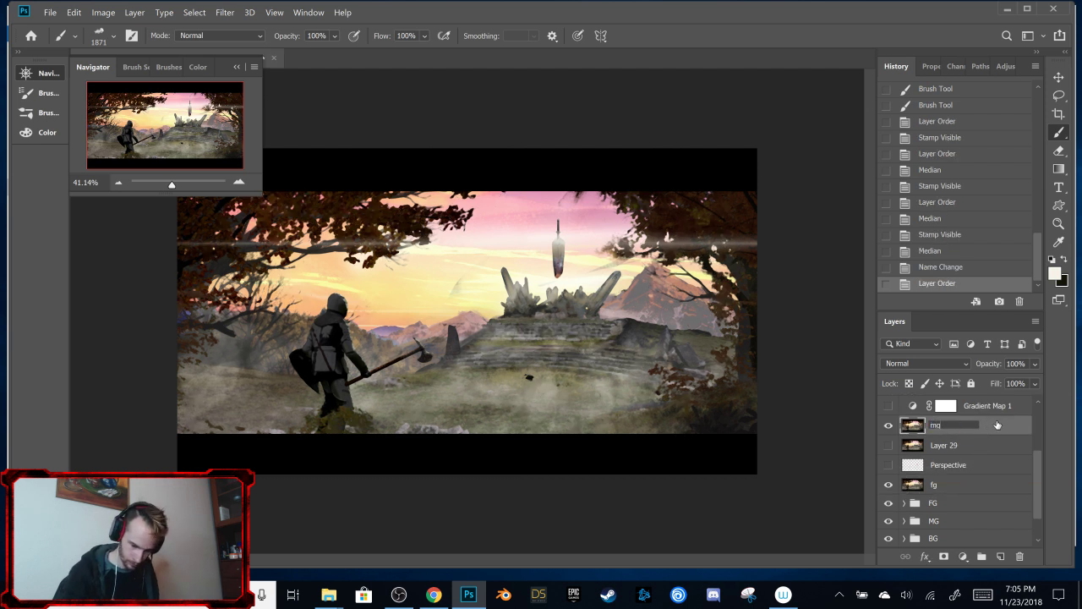
click(996, 429)
drag(985, 498, 985, 499)
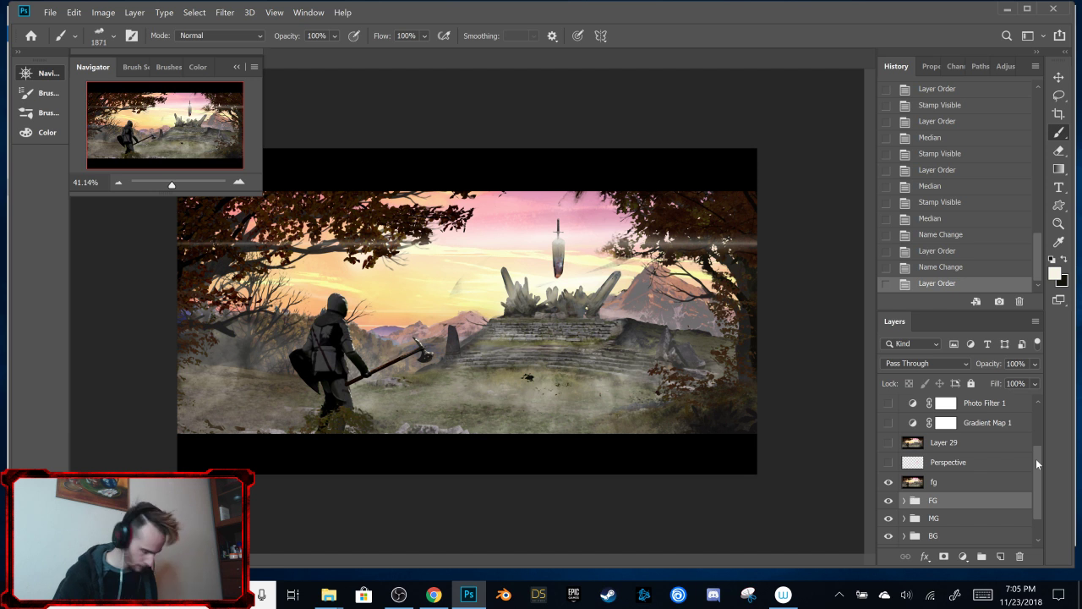
key(ctrl+z)
drag(975, 441, 959, 528)
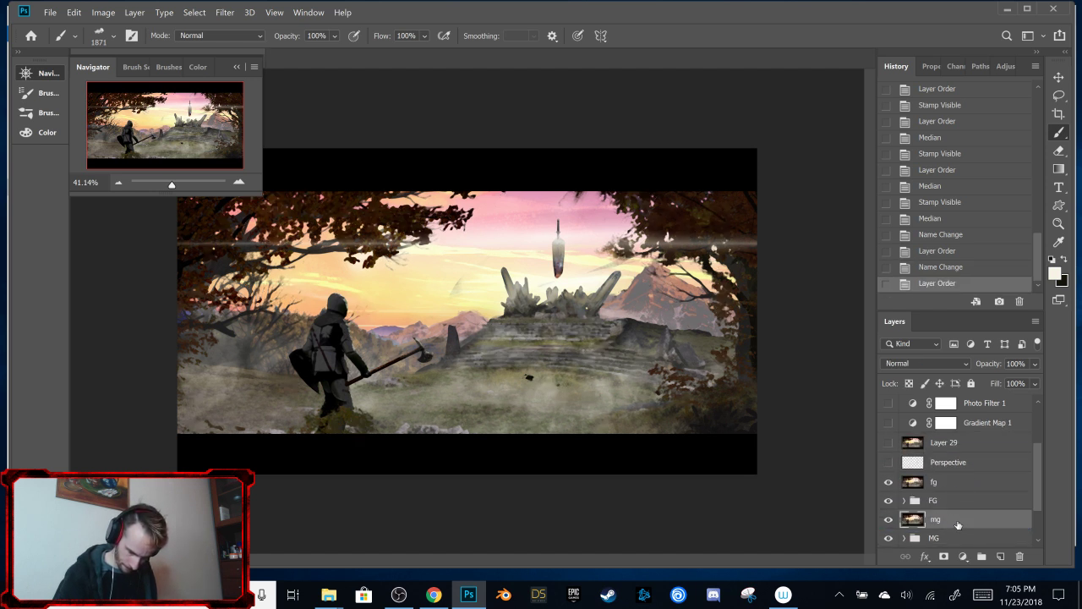
Step: Move Layer 29 below the MG group, just above BG
double_click(955, 442)
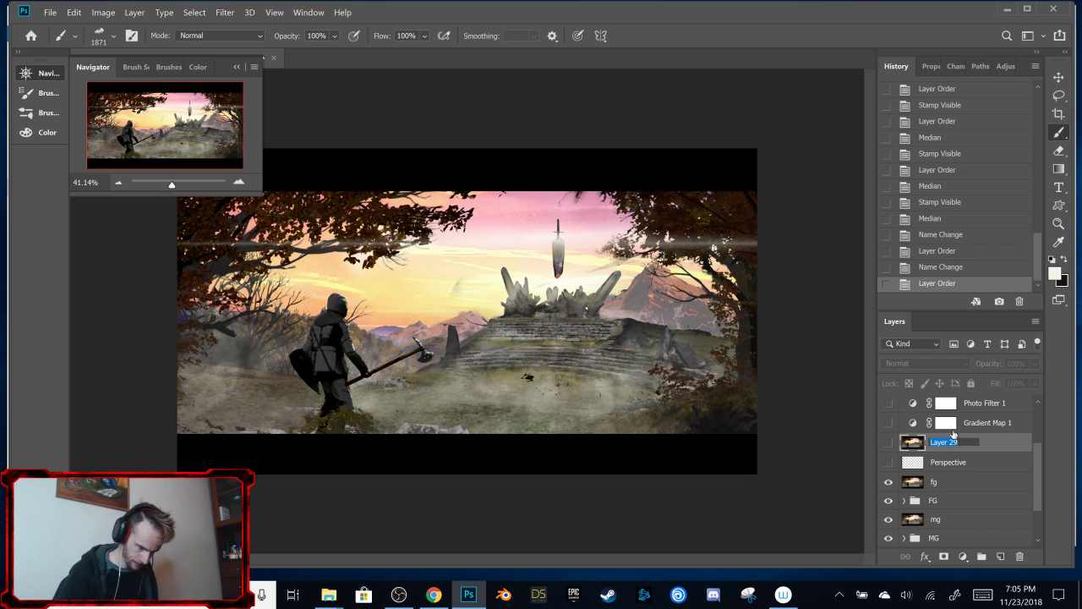
key(Return)
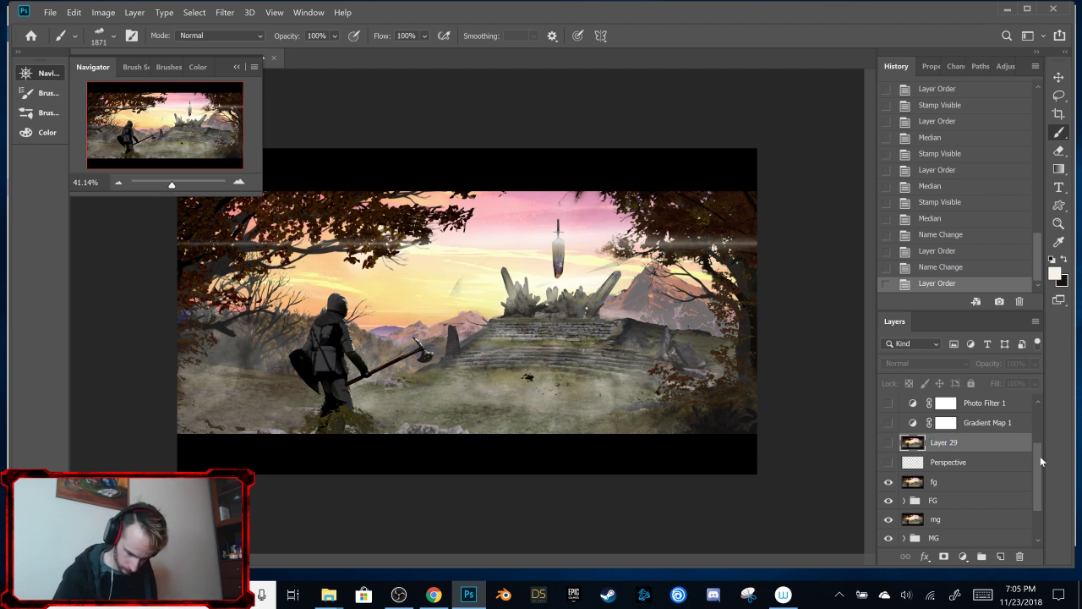
drag(1040, 456, 1039, 462)
drag(968, 430, 973, 520)
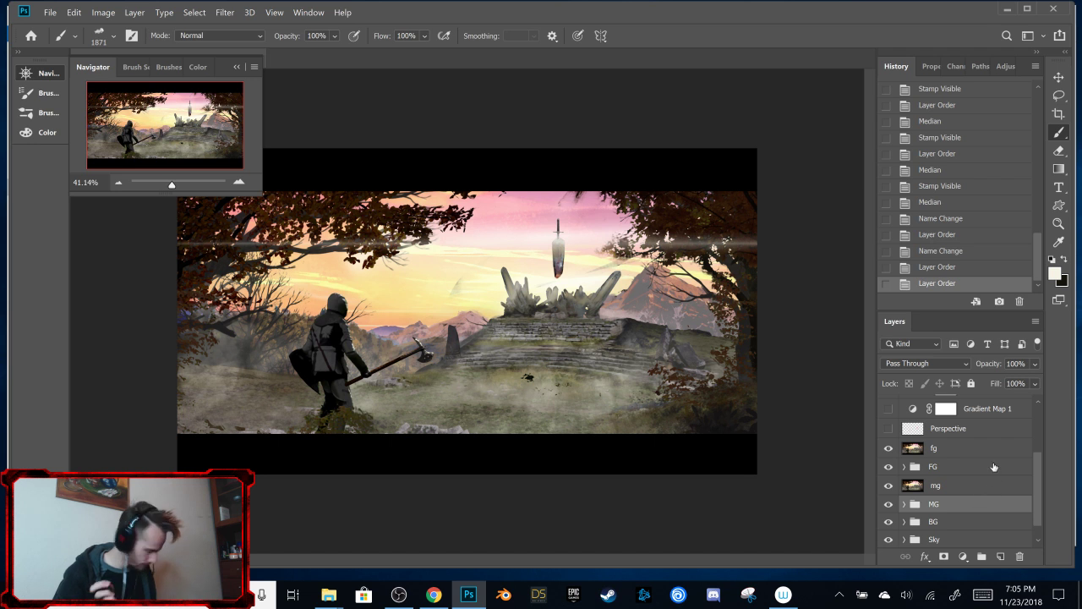
key(ctrl+z)
click(981, 429)
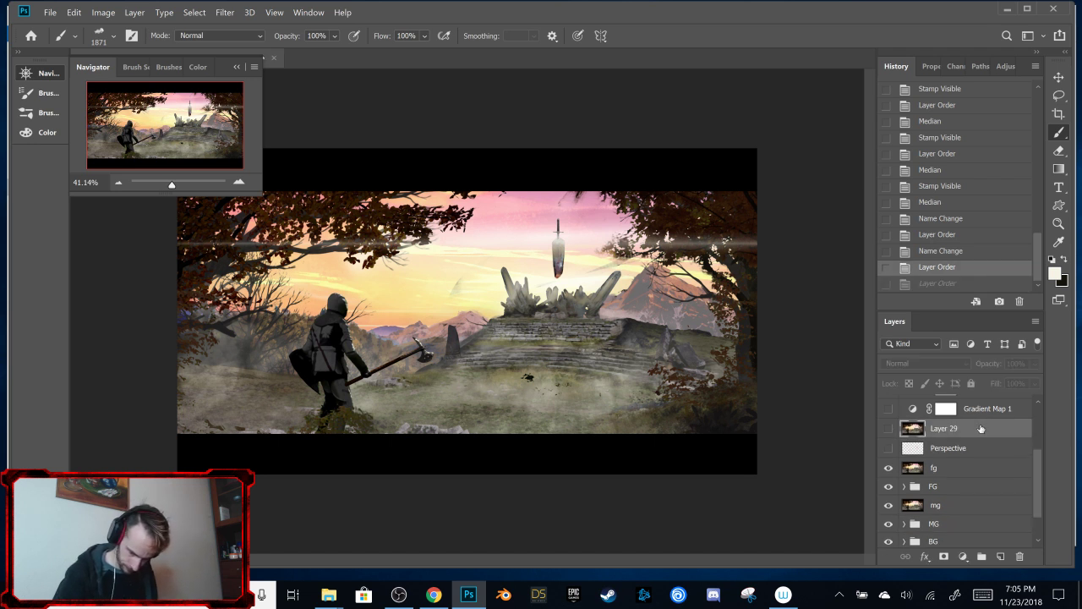
drag(975, 431, 951, 509)
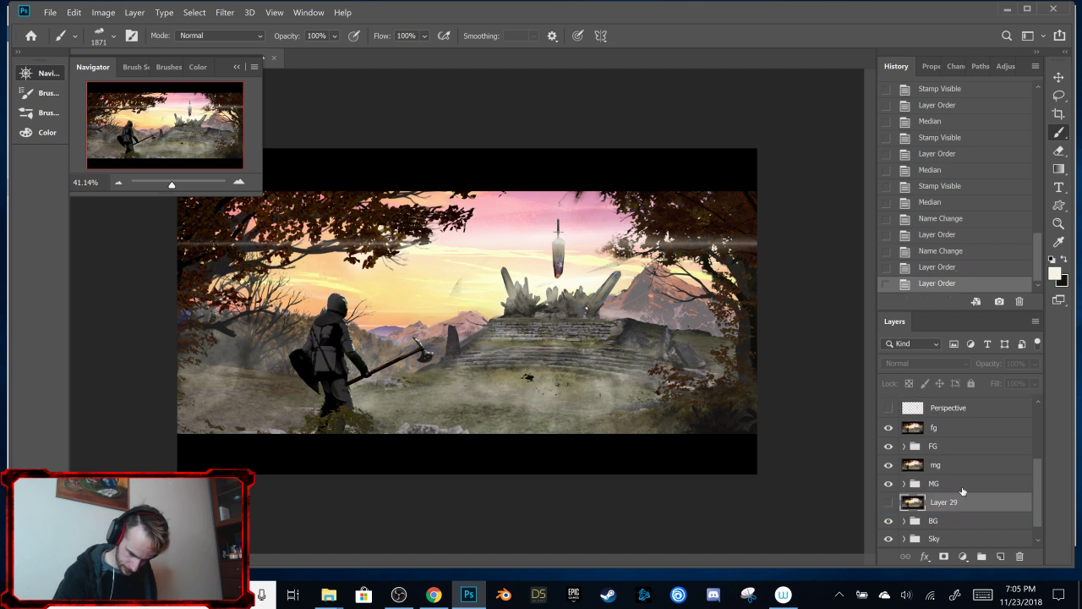
Step: Show Layer 29 and hide fg and mg to compare its effect on the painting
click(889, 503)
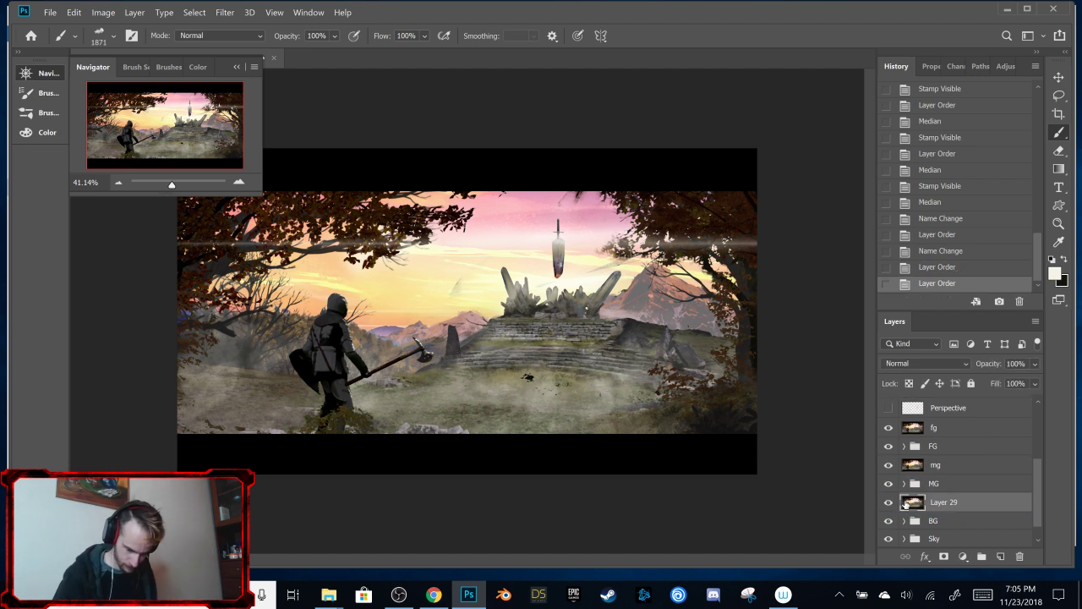
click(888, 428)
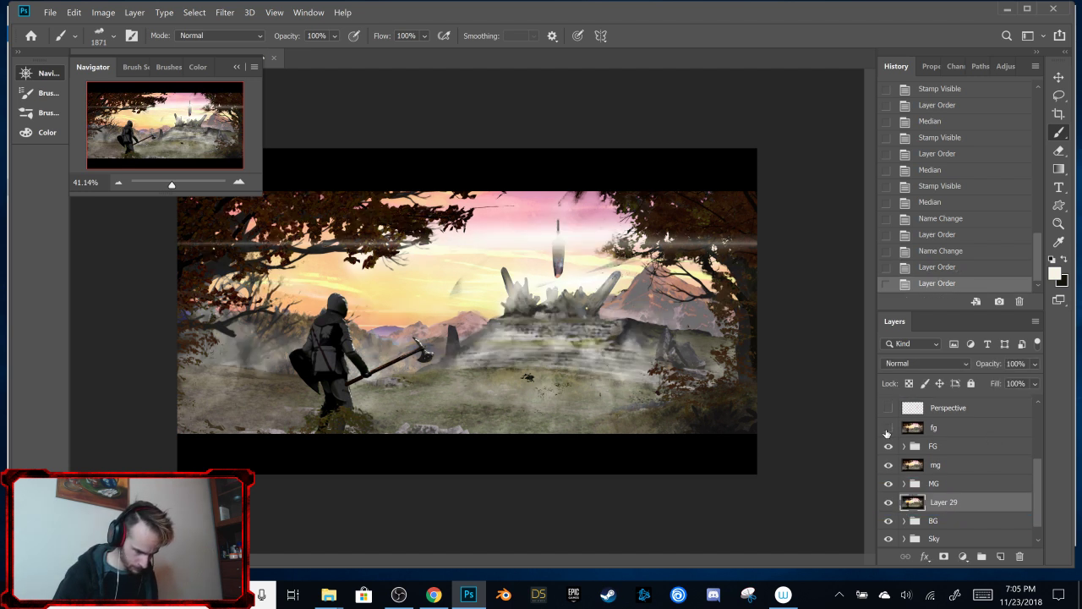
click(888, 446)
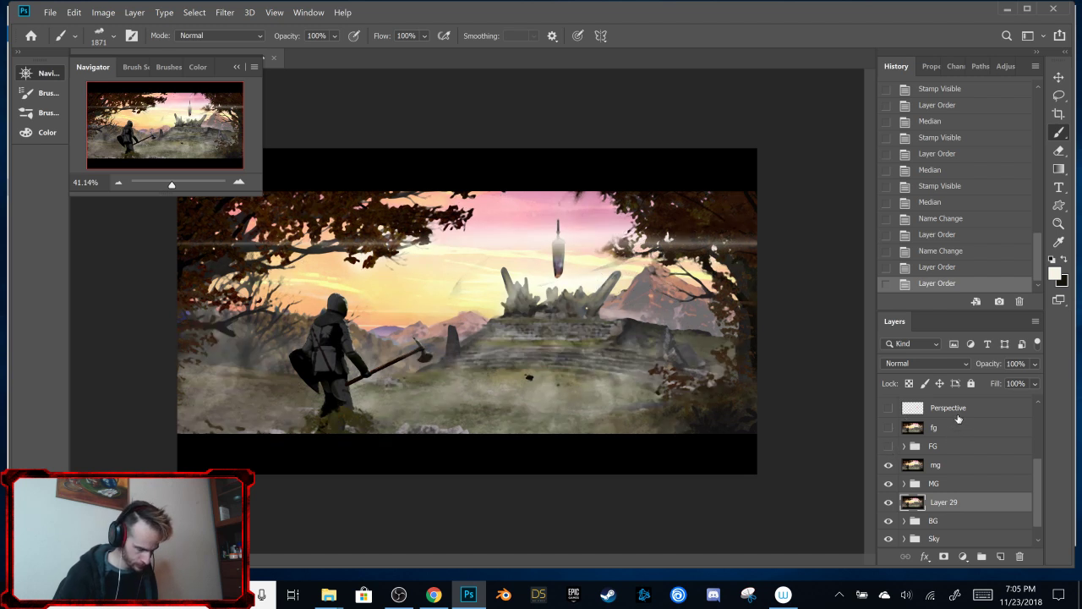
click(888, 447)
click(889, 465)
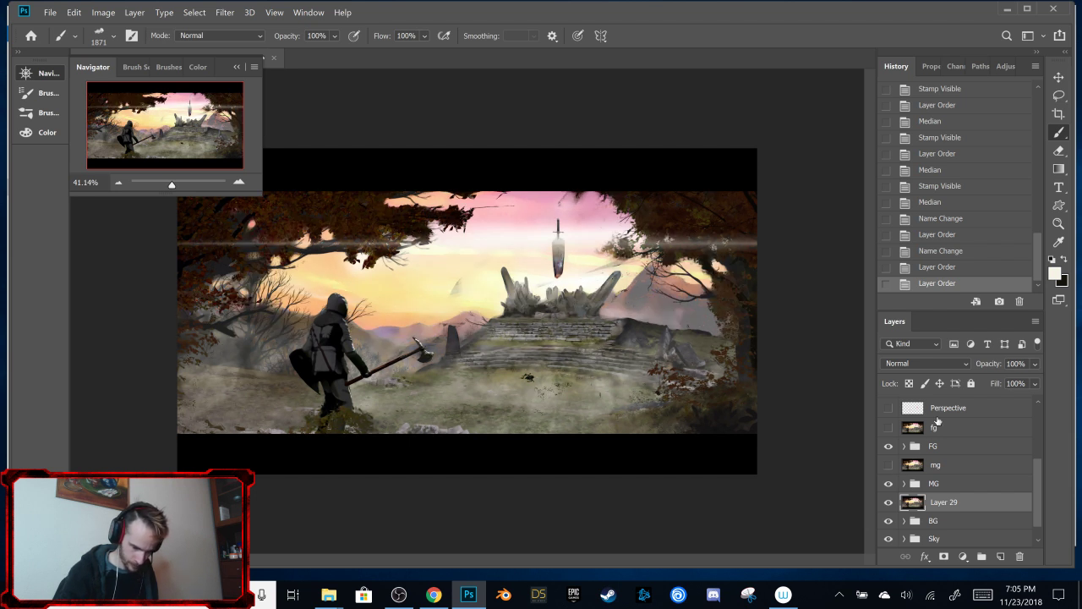
right_click(992, 503)
key(Escape)
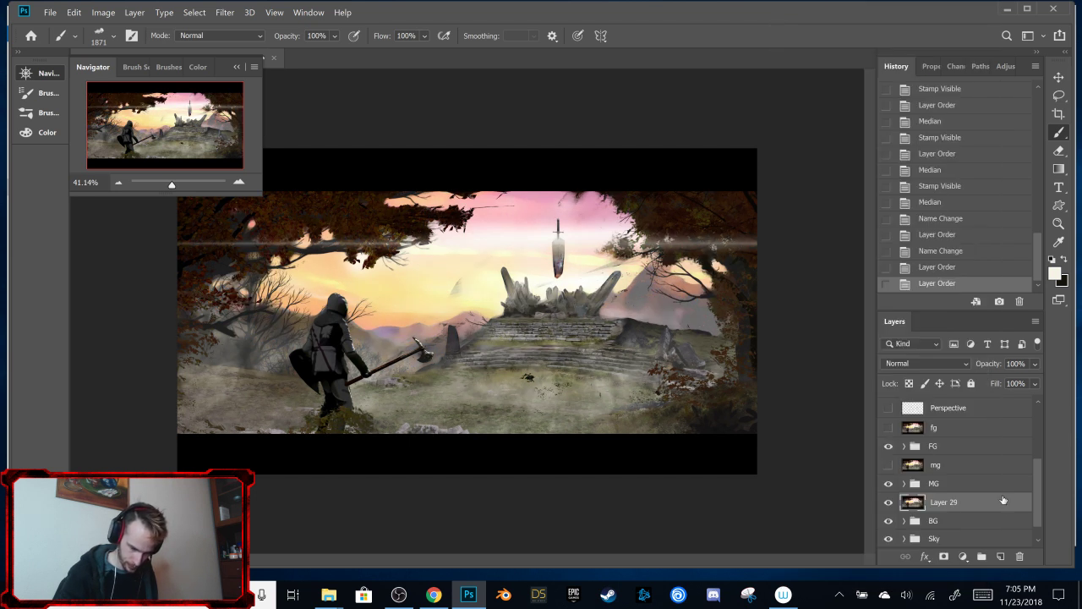
Step: Set Layer 29's opacity to 59%
click(1034, 364)
click(984, 379)
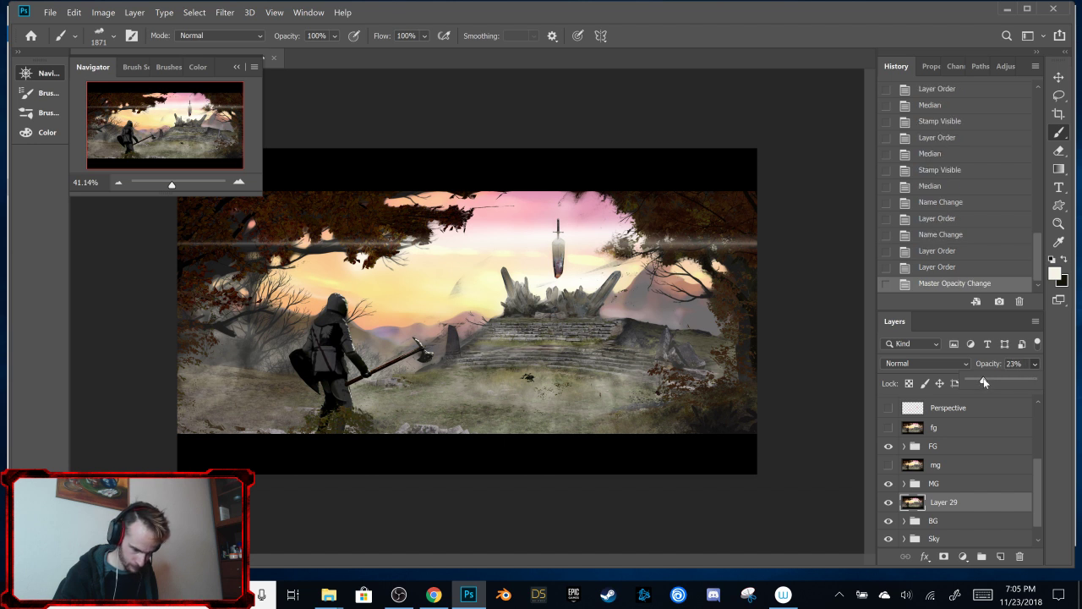
drag(1004, 380, 1006, 380)
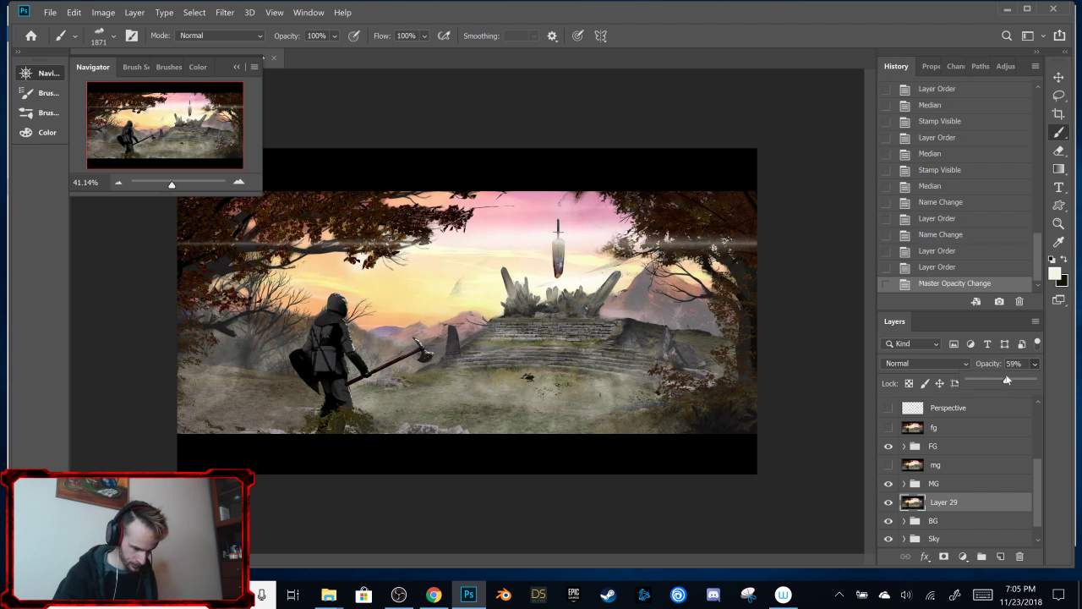
click(993, 501)
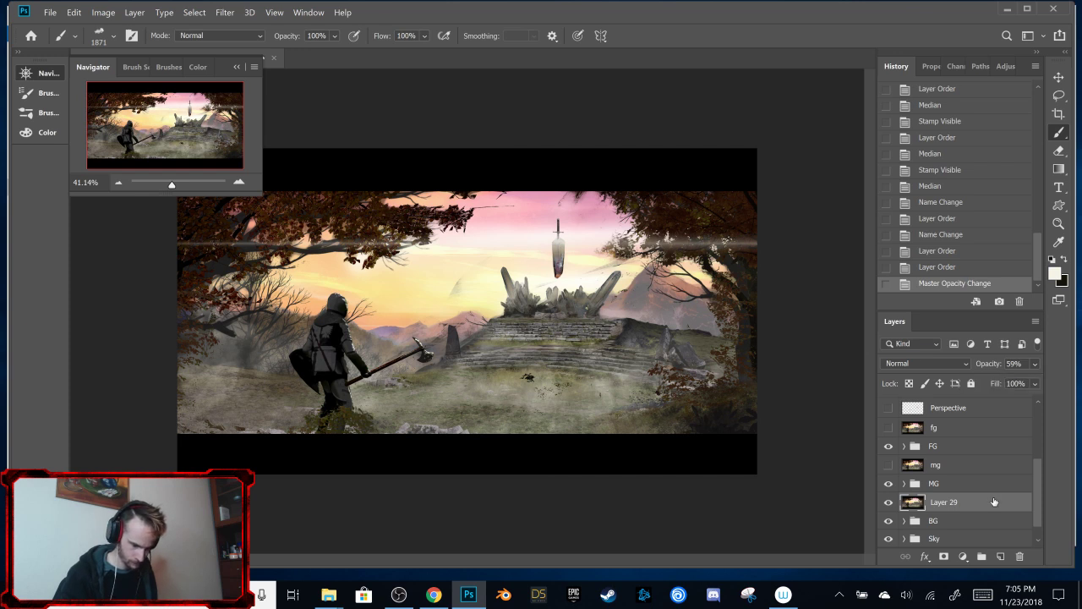
double_click(994, 501)
Step: Set Layer 29's Underlying Layer Blend If split points to 67/87 and 186/233
drag(713, 133, 1055, 91)
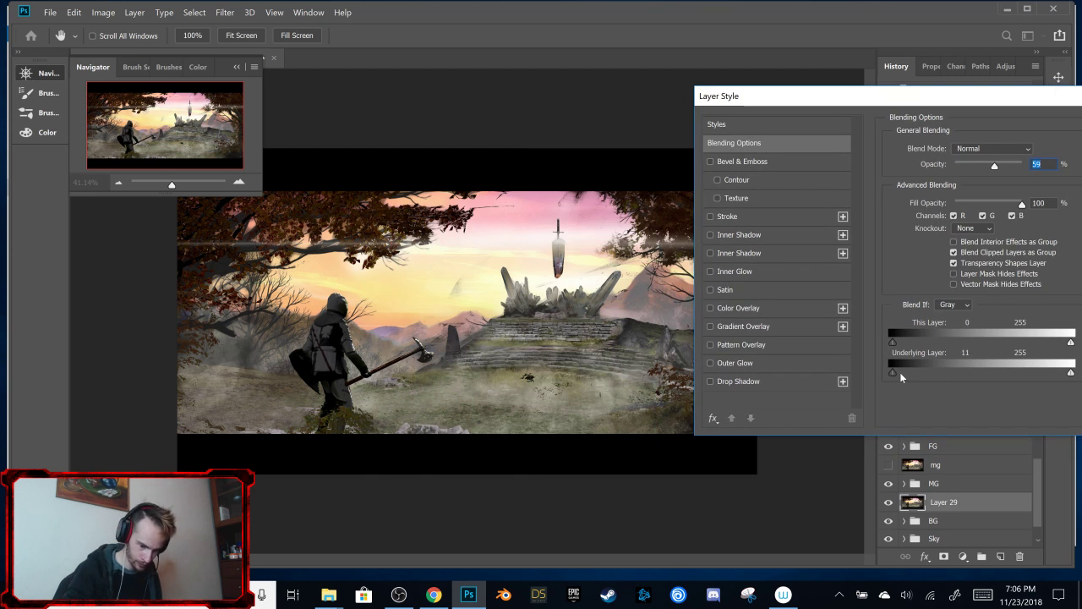
drag(911, 373, 955, 373)
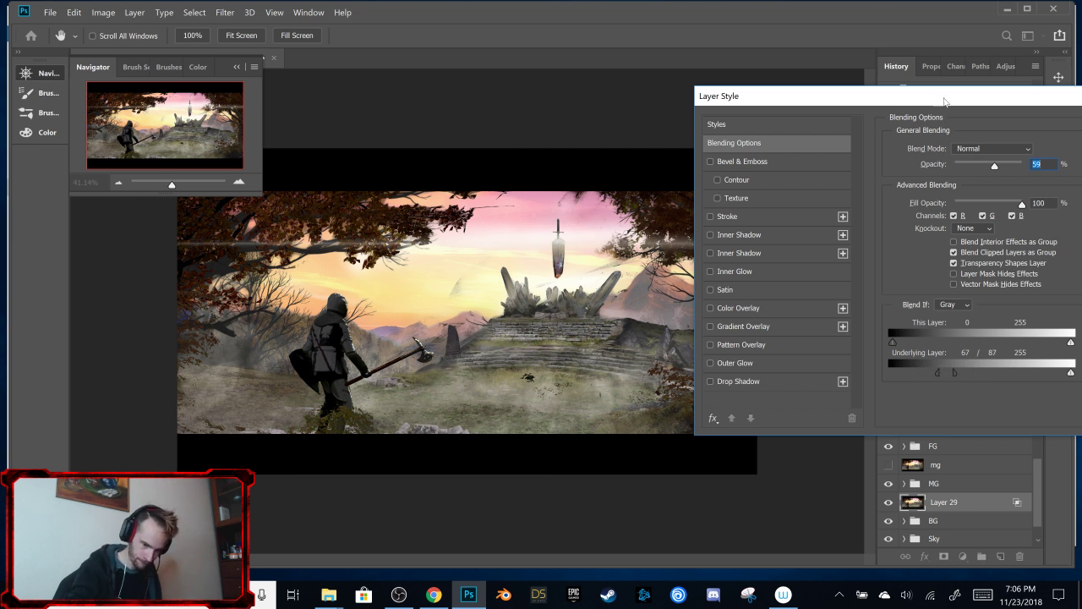
drag(870, 100, 804, 46)
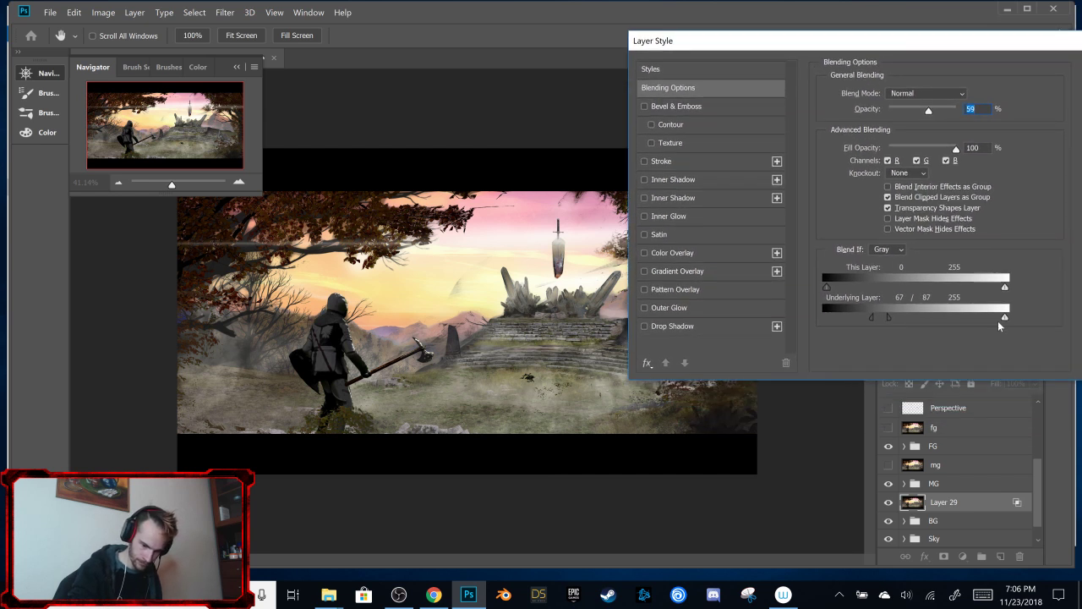
drag(991, 327, 959, 319)
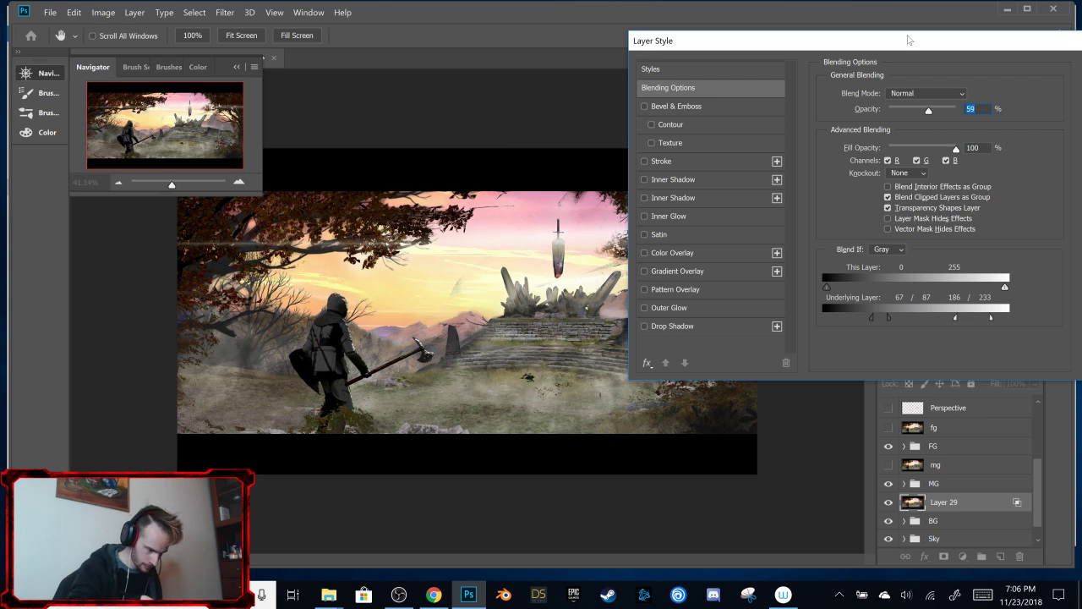
drag(908, 40, 725, 205)
click(941, 237)
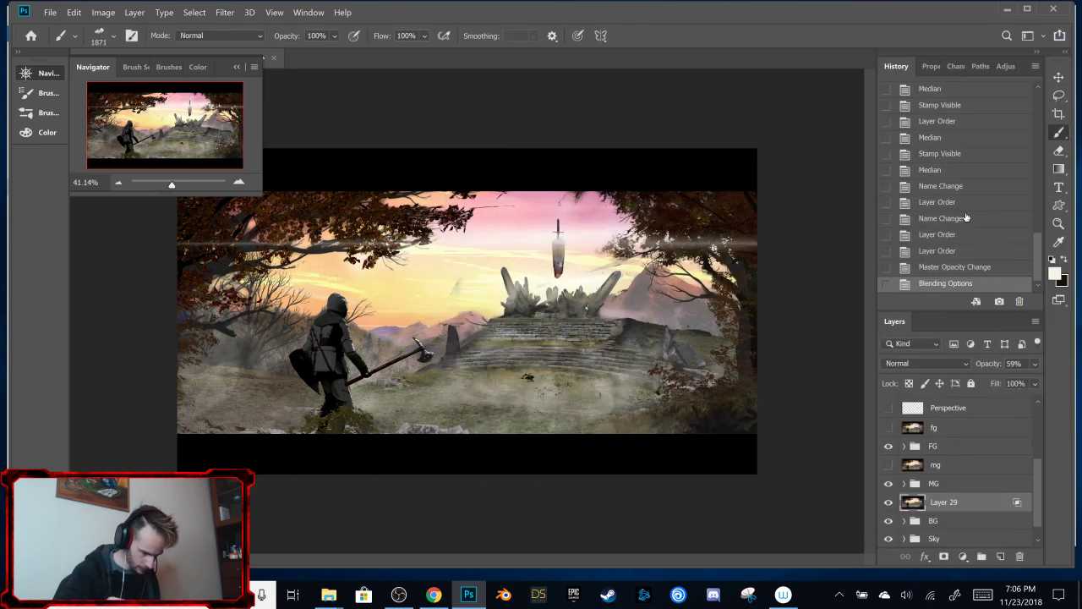
Step: Show mg, clip it to the MG group and lower its opacity to 45%
click(957, 467)
click(888, 465)
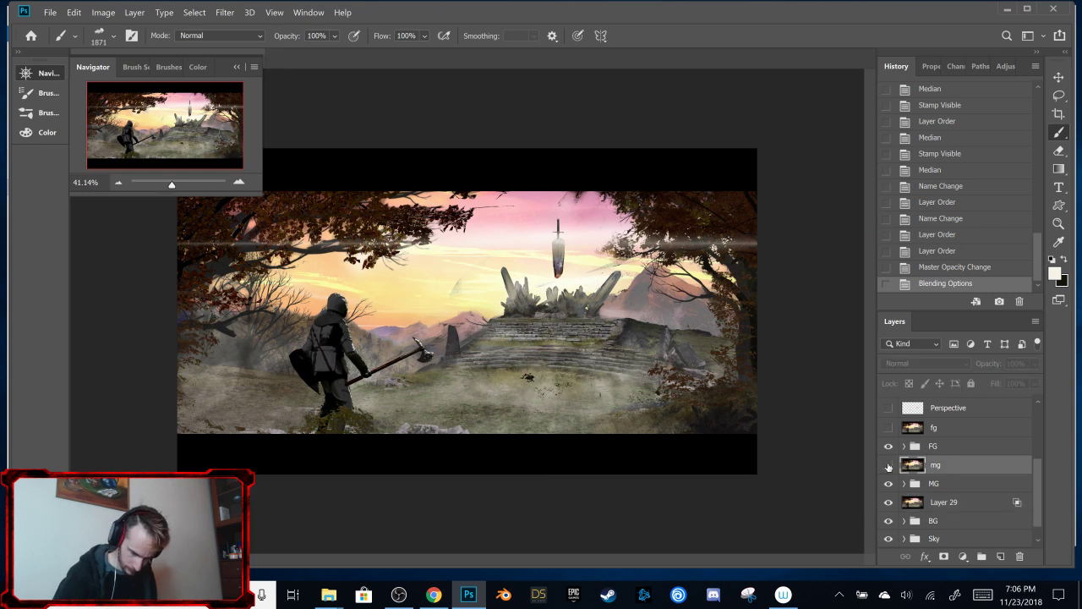
double_click(986, 466)
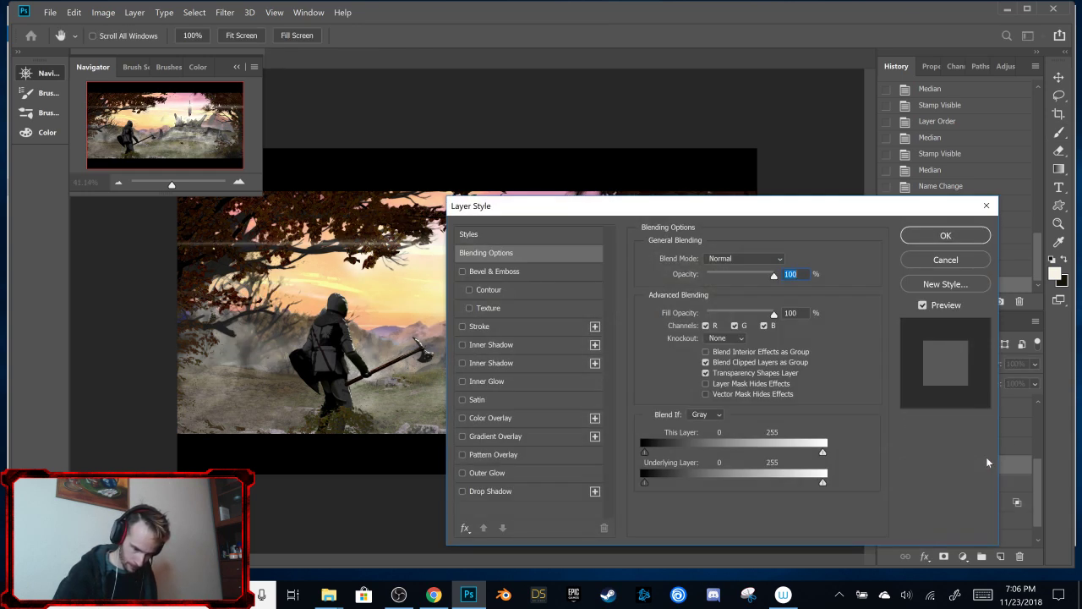
key(Escape)
right_click(988, 466)
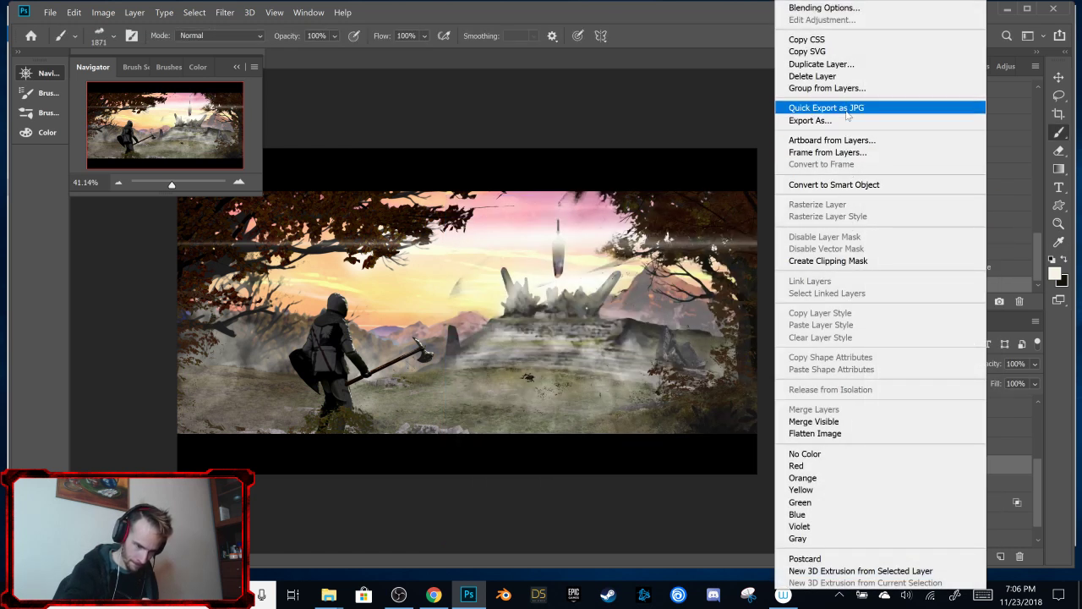
click(859, 261)
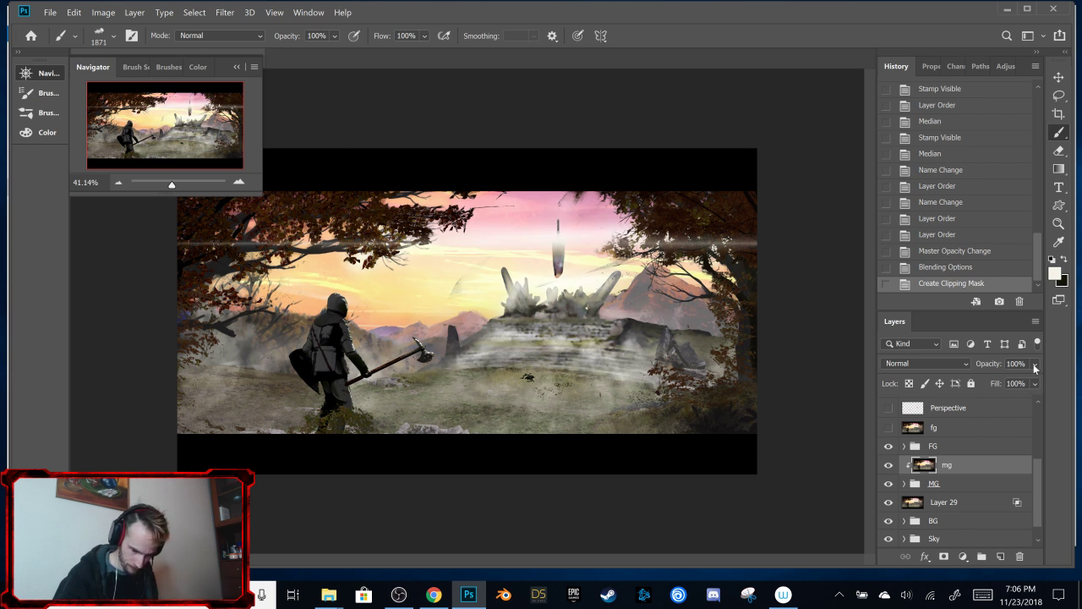
drag(1033, 364, 998, 382)
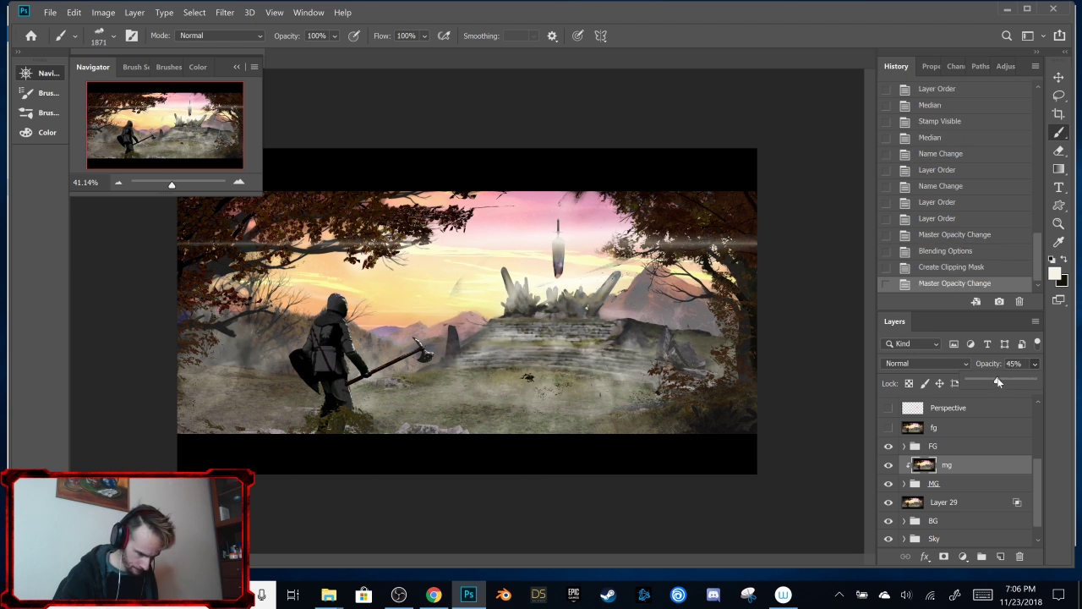
click(971, 457)
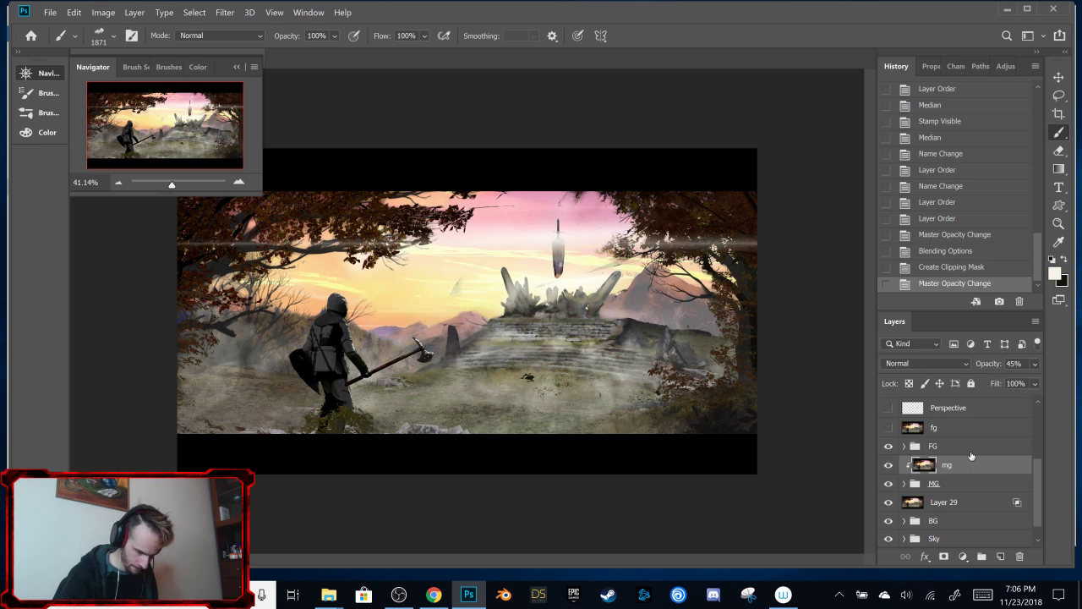
Step: Restrict mg with Underlying Layer Blend If split points 59/85 and 92/122
double_click(971, 457)
drag(718, 210, 905, 123)
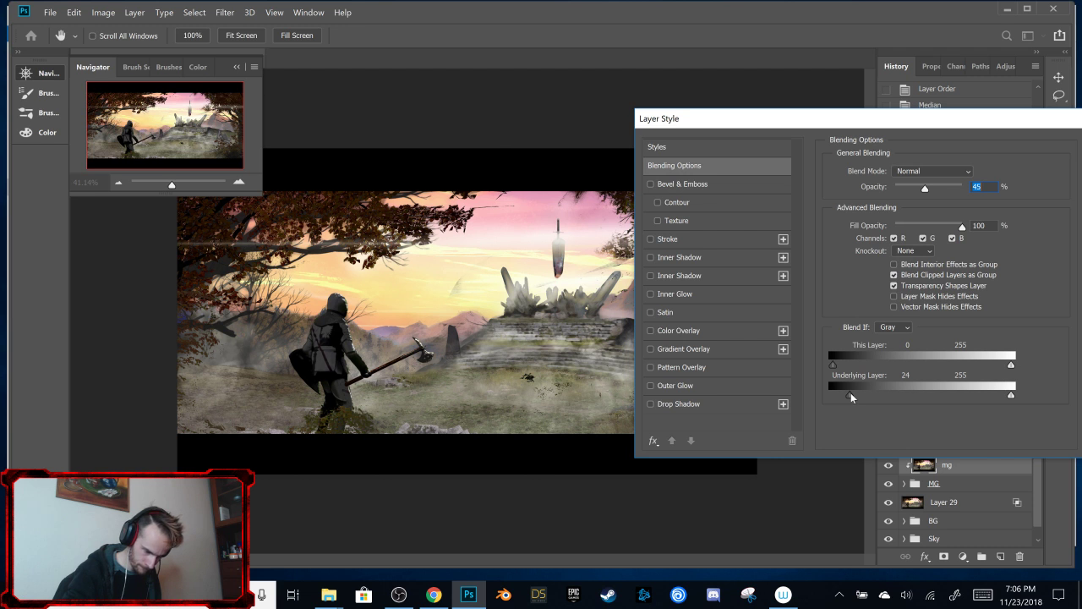
drag(852, 394, 894, 398)
key(alt)
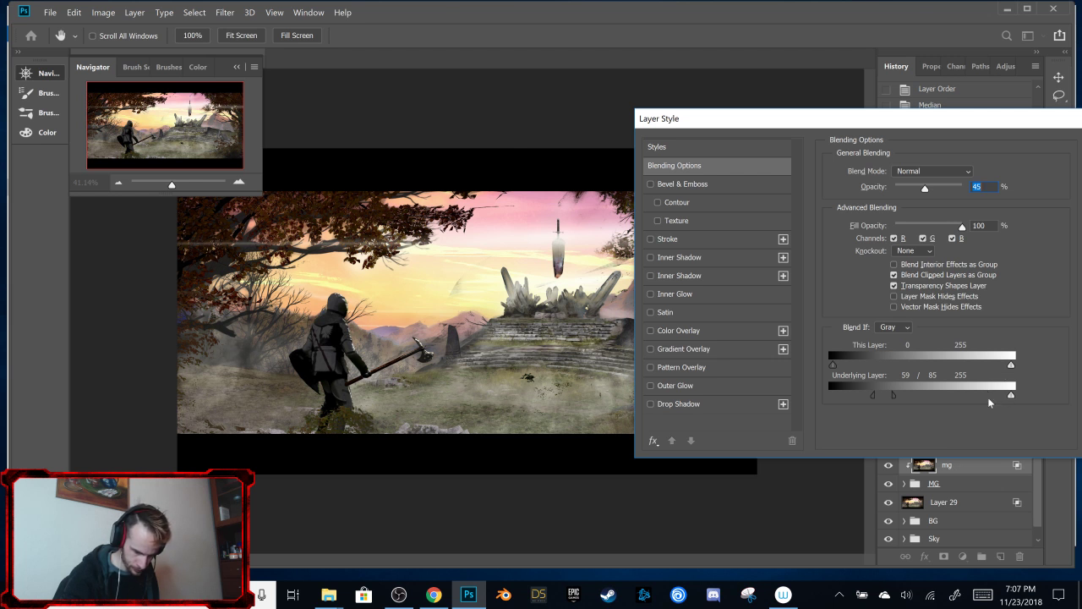
drag(1011, 400, 947, 407)
drag(921, 408, 918, 407)
key(alt)
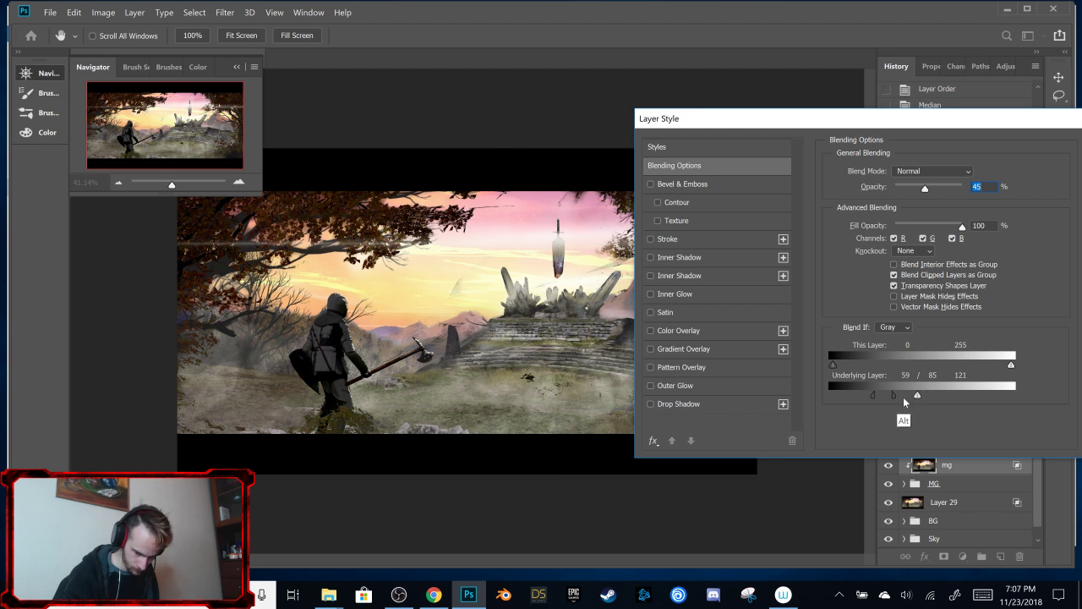
drag(917, 396, 896, 397)
drag(920, 123, 643, 143)
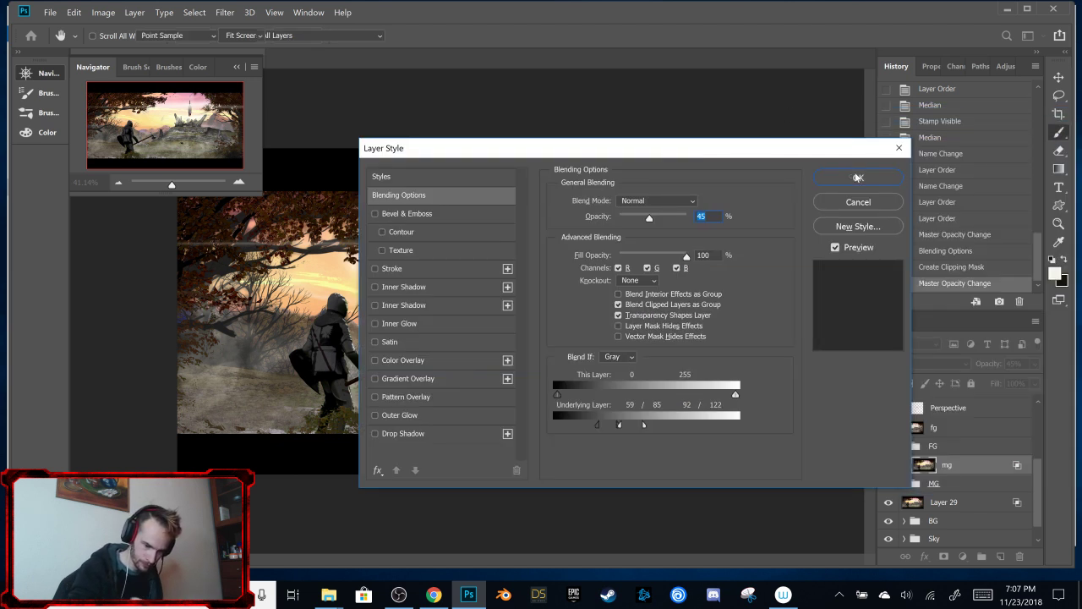
click(887, 173)
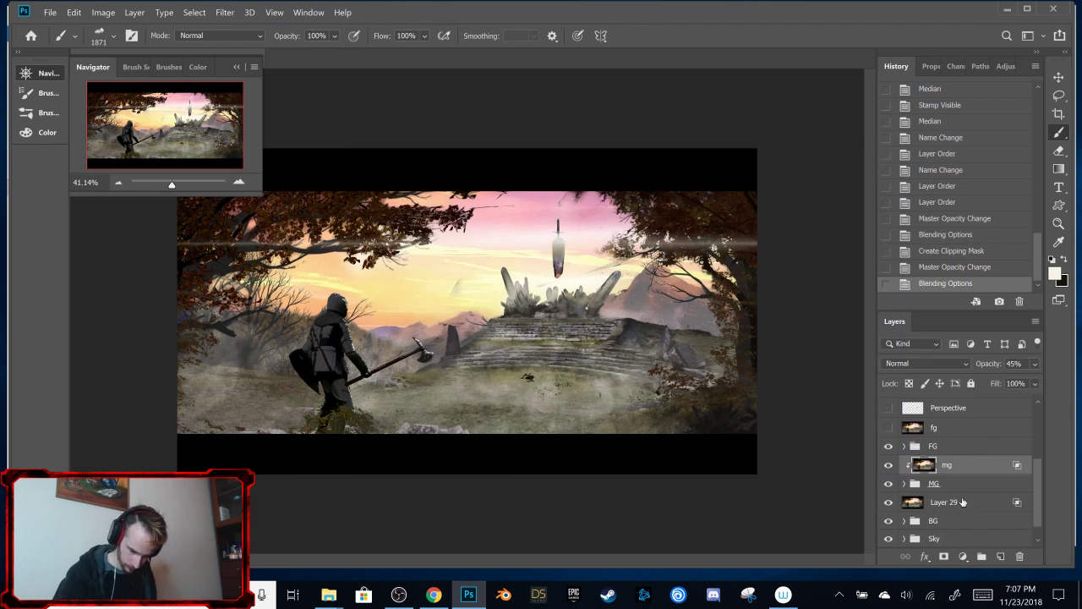
key(v)
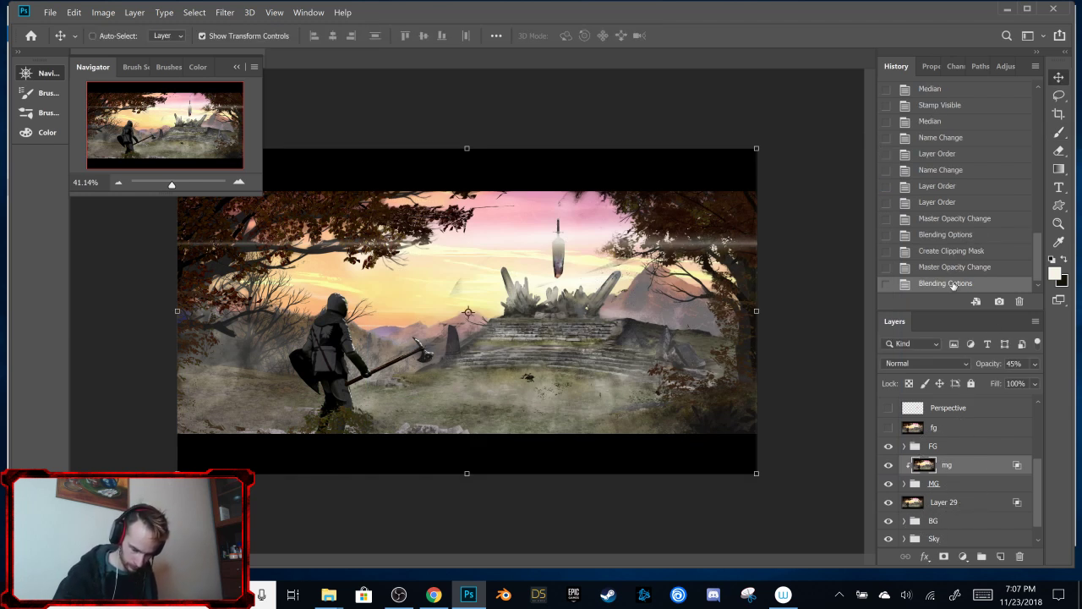
Step: Show fg, clip it to the FG group and toggle its visibility to compare
click(966, 504)
click(952, 427)
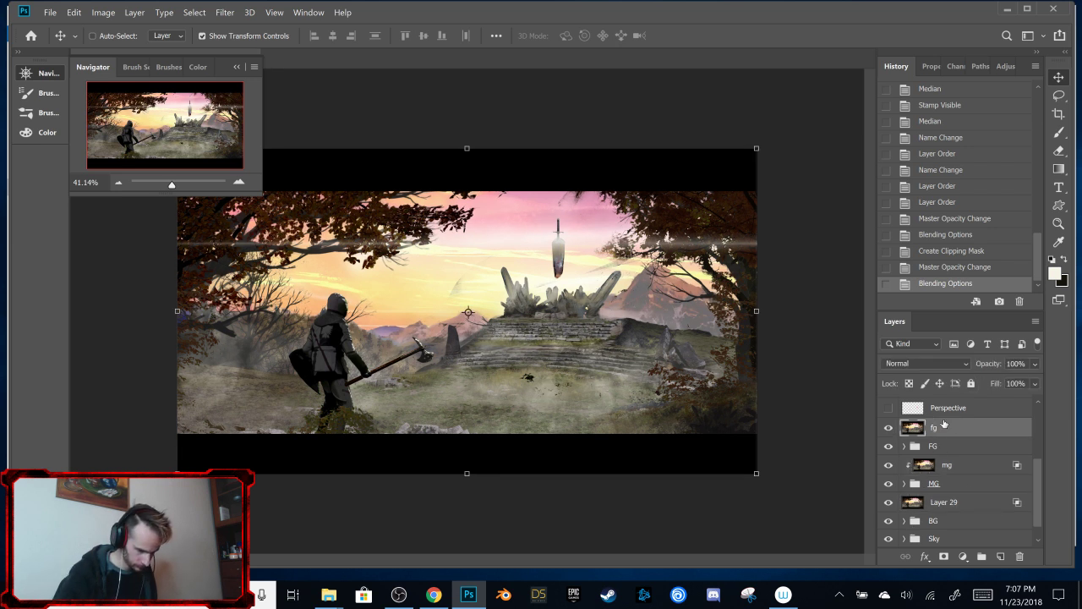
right_click(963, 428)
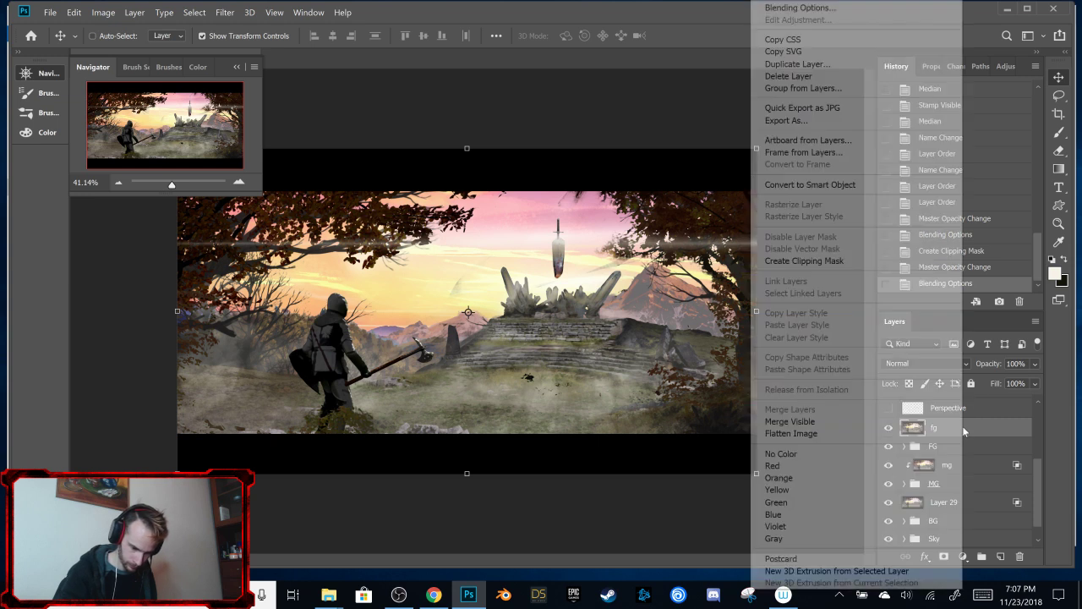
click(826, 261)
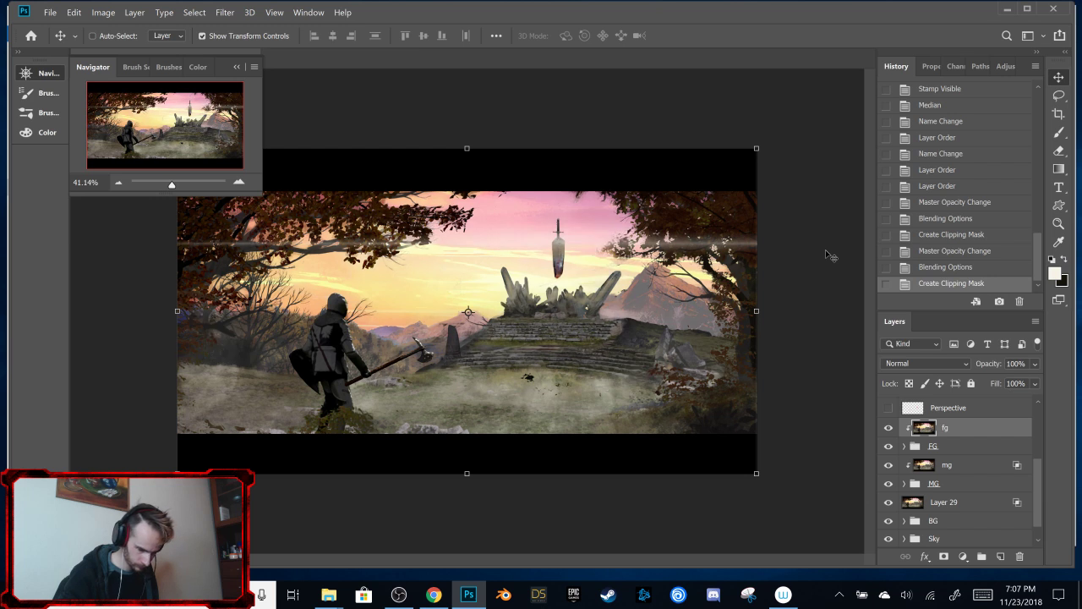
click(888, 428)
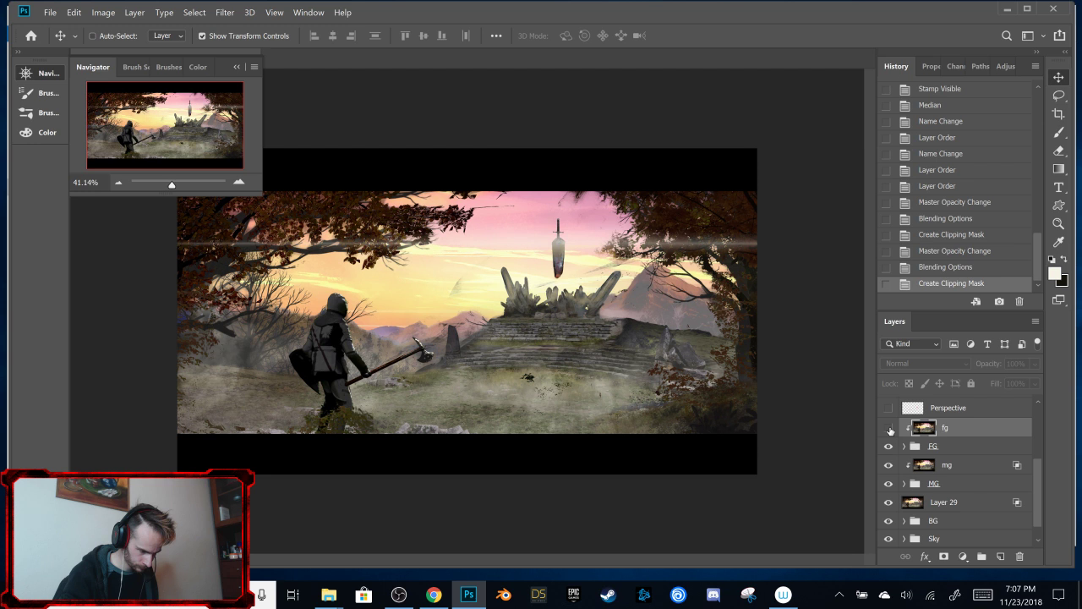
click(888, 427)
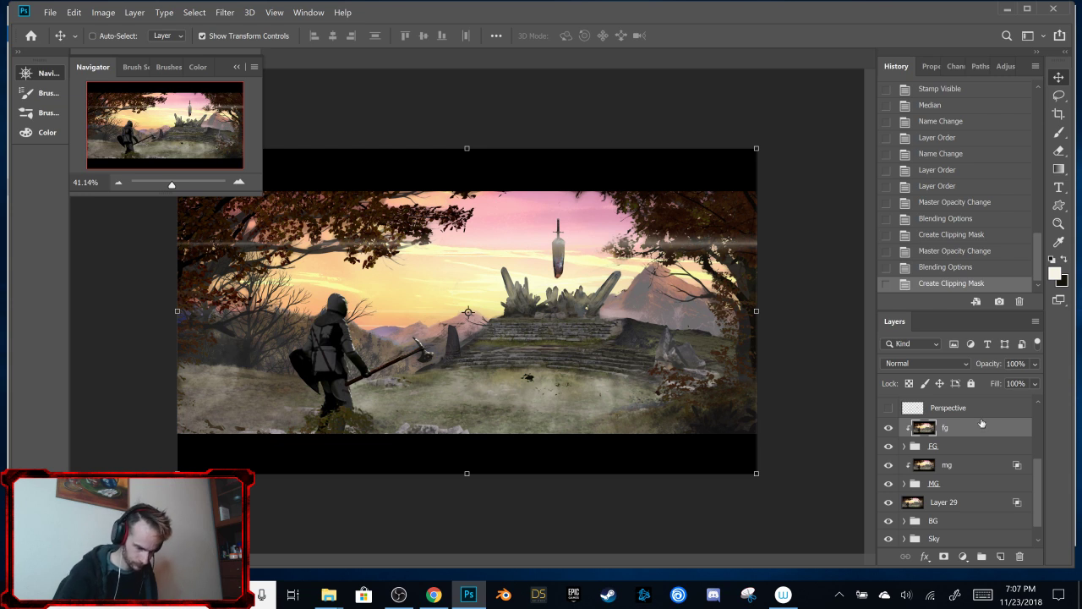
Step: Set fg's Underlying Layer Blend If split points to 47/77 and 165/206
double_click(990, 427)
drag(710, 151, 1019, 88)
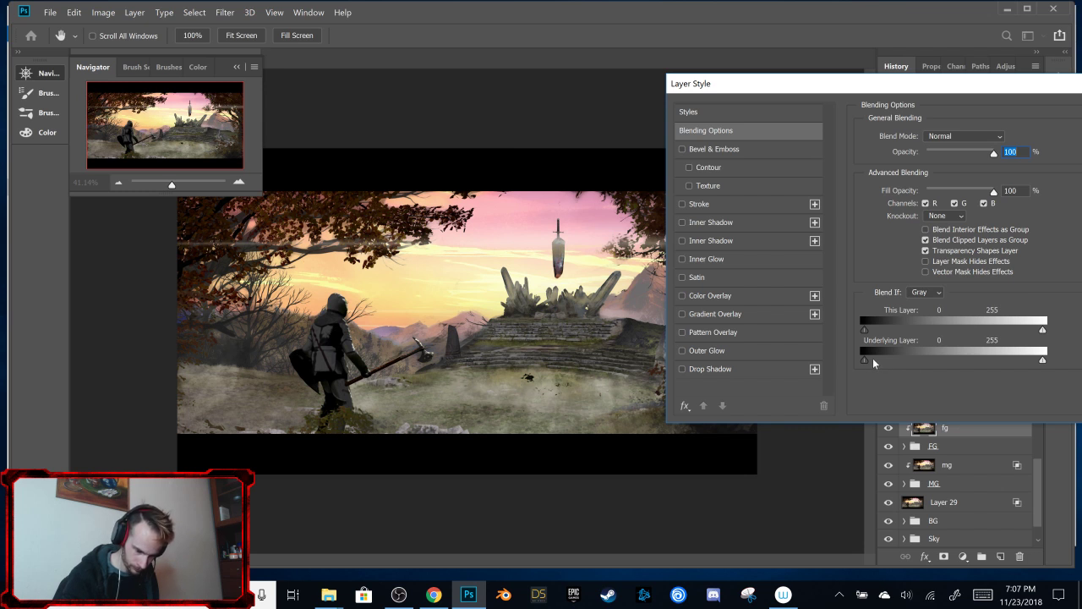
drag(874, 358, 880, 358)
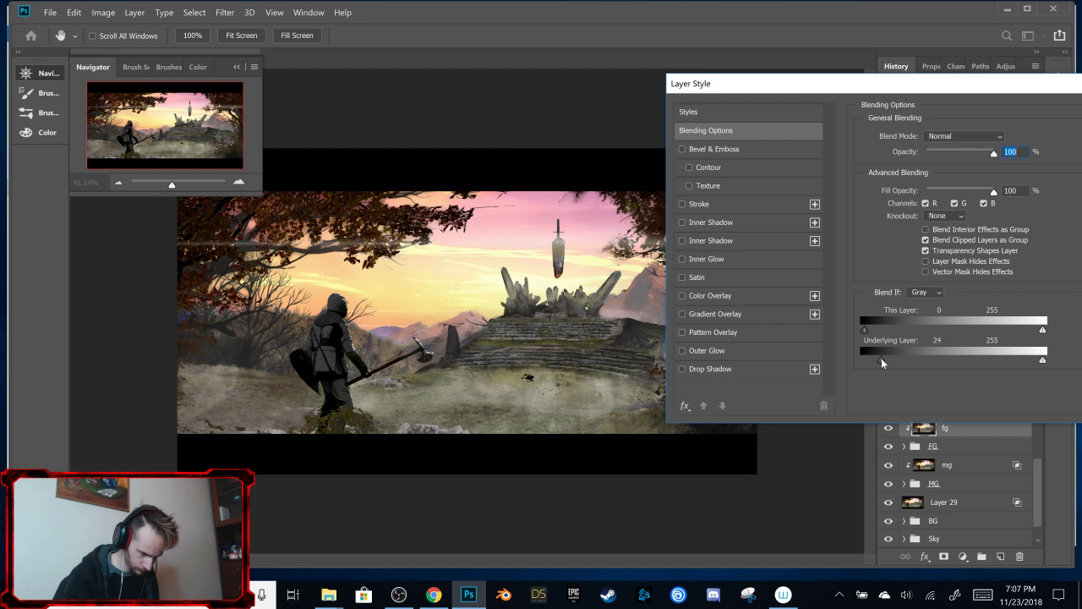
mouse_move(879, 359)
mouse_down()
mouse_move(857, 368)
mouse_move(897, 361)
mouse_up()
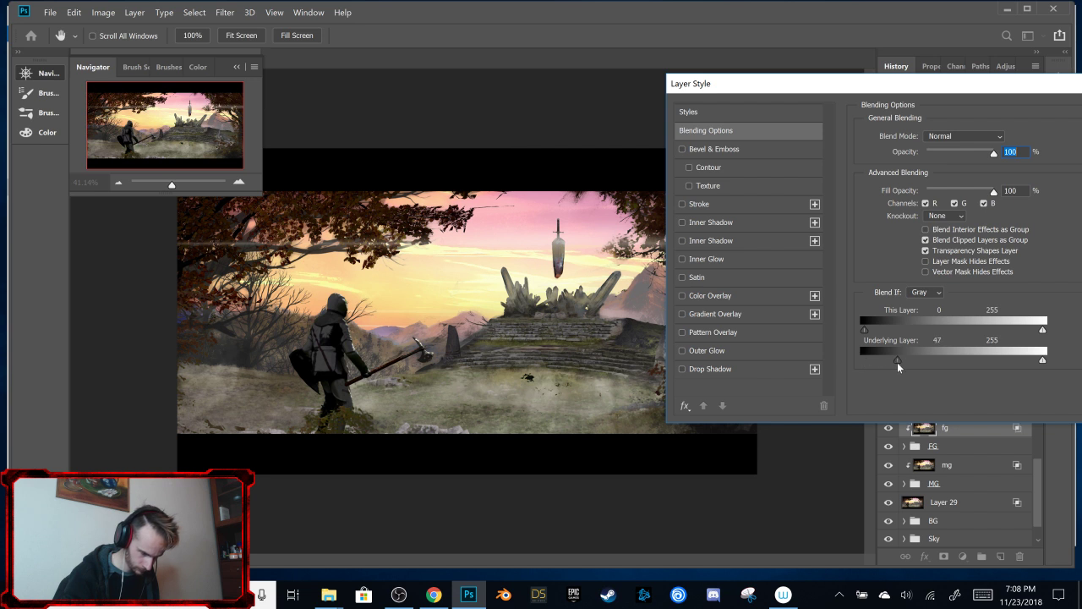
drag(897, 361, 917, 359)
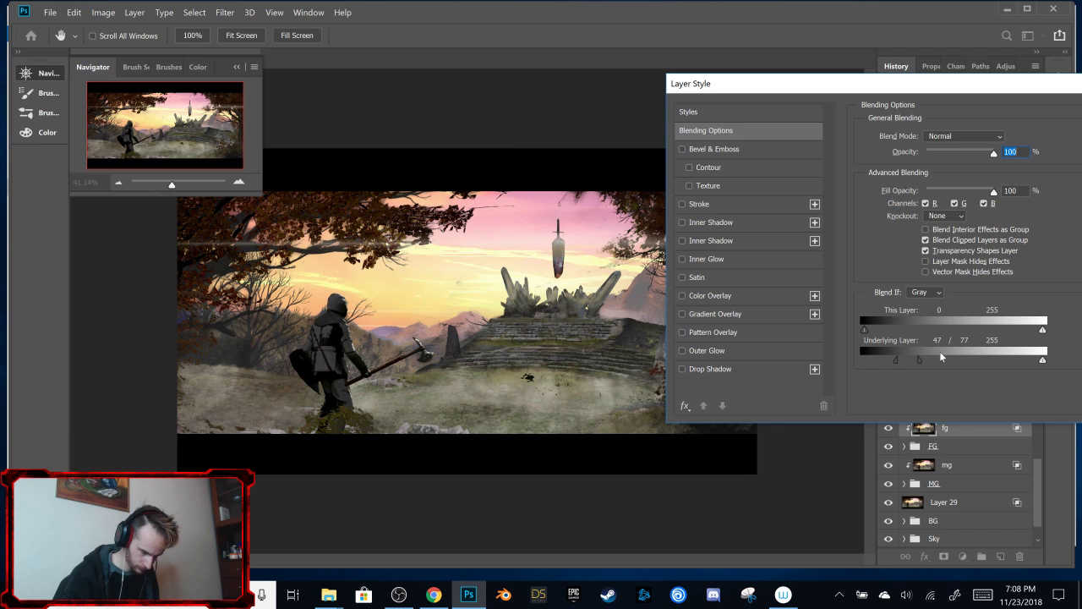
drag(1042, 360, 1007, 359)
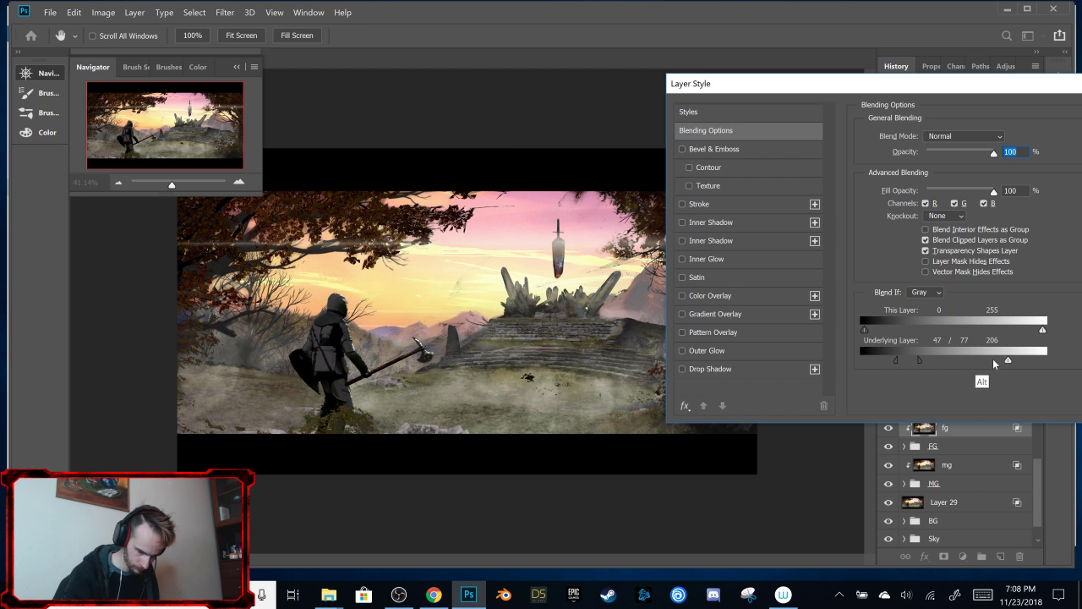
drag(994, 362, 970, 367)
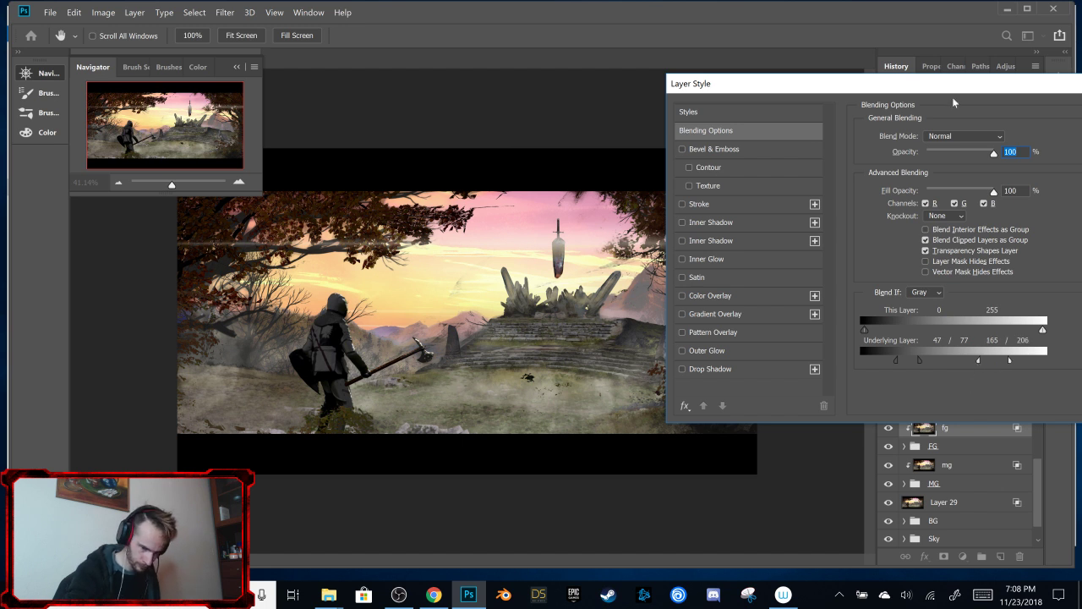
drag(945, 81, 642, 98)
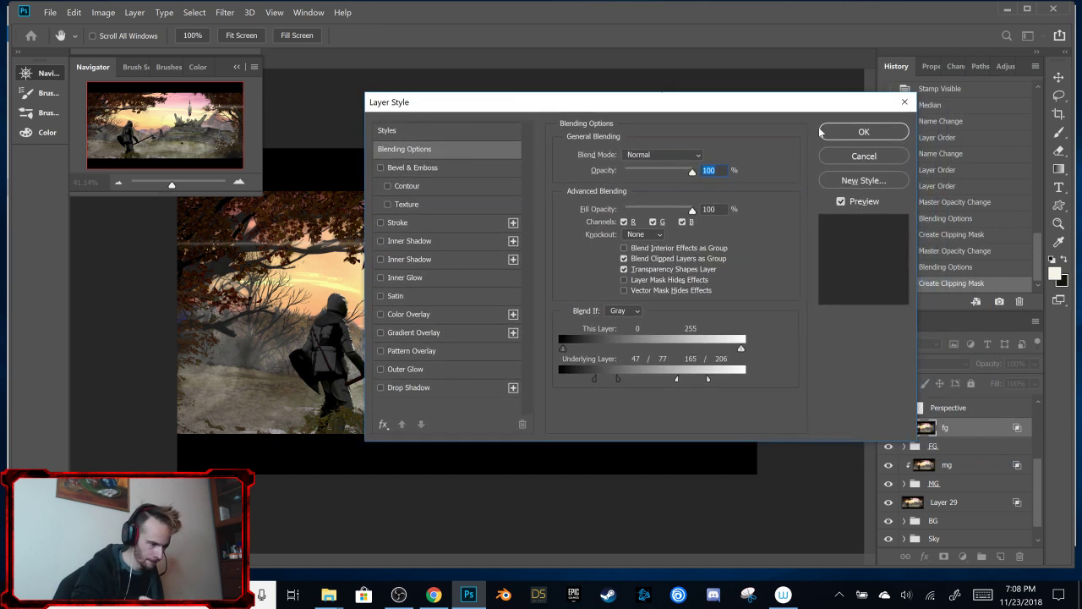
click(863, 132)
Step: Switch on Curves 19, Black & White 1, Photo Filter 1 and Gradient Map 1 together
scroll(1036, 469, up, 3)
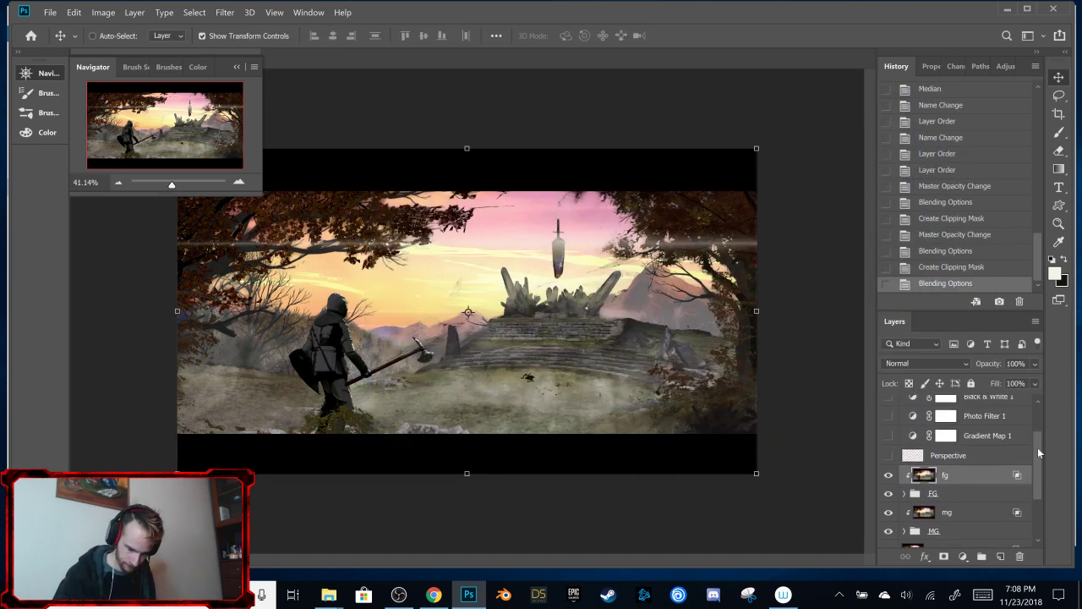
drag(888, 490, 889, 428)
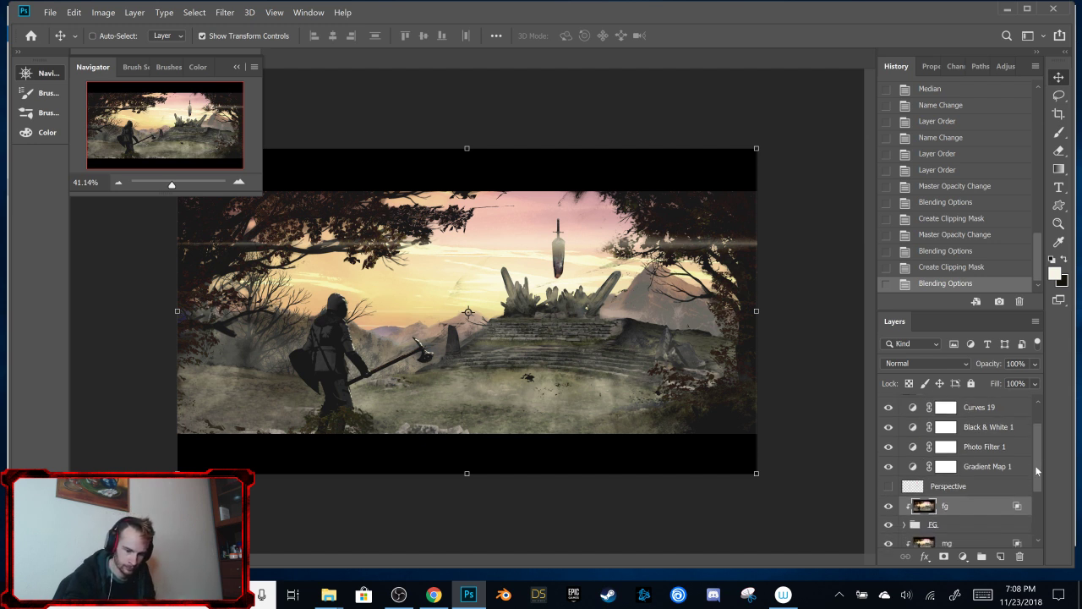
drag(1035, 465, 1031, 493)
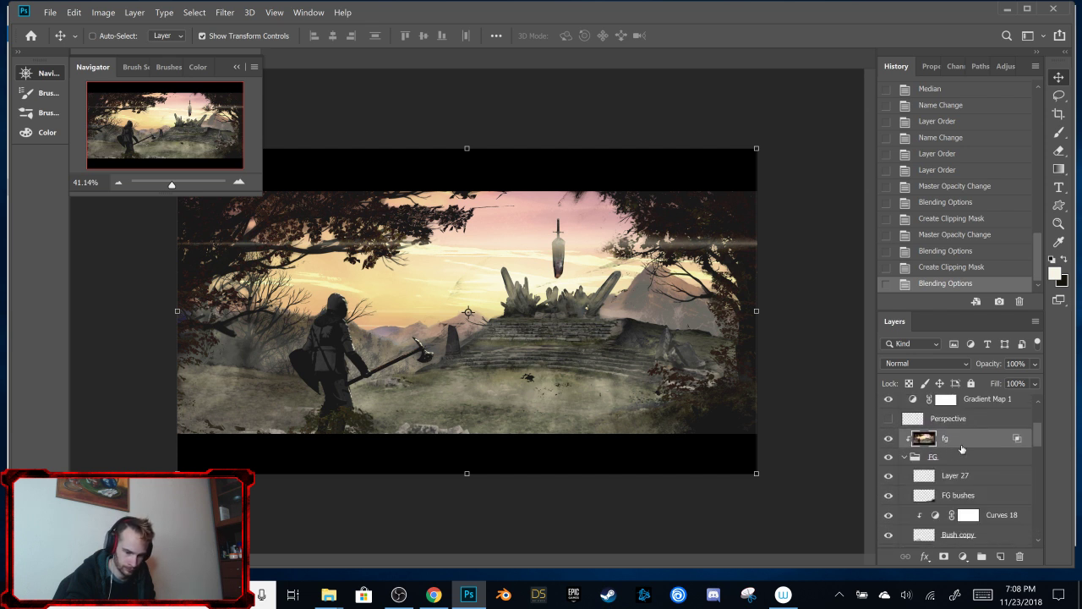
Step: Compare the painting with Layer 26 off and on, leaving it visible
scroll(1035, 457, down, 4)
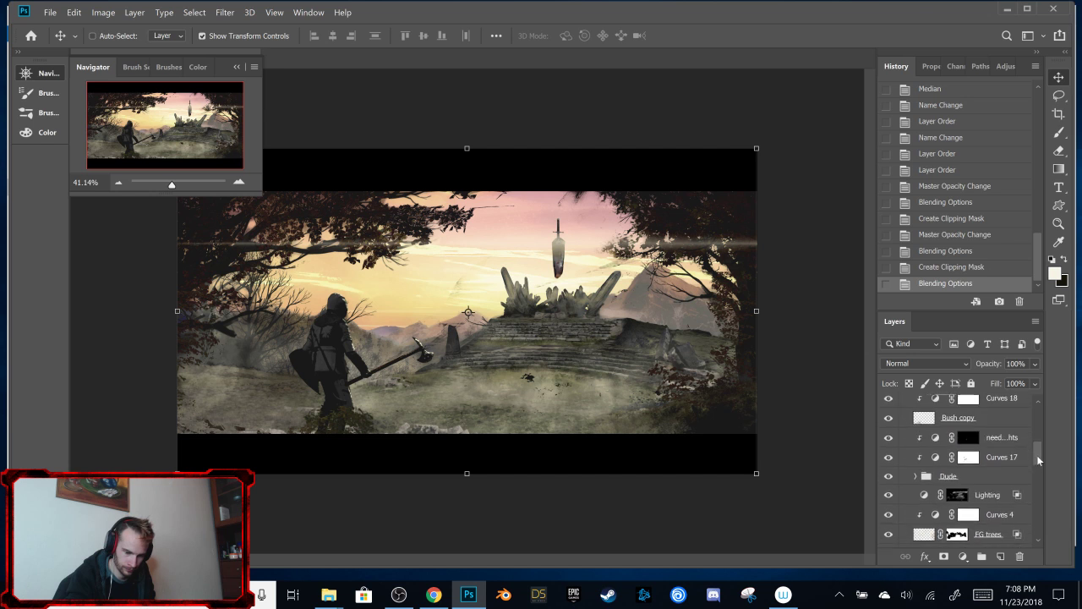
scroll(1037, 462, down, 5)
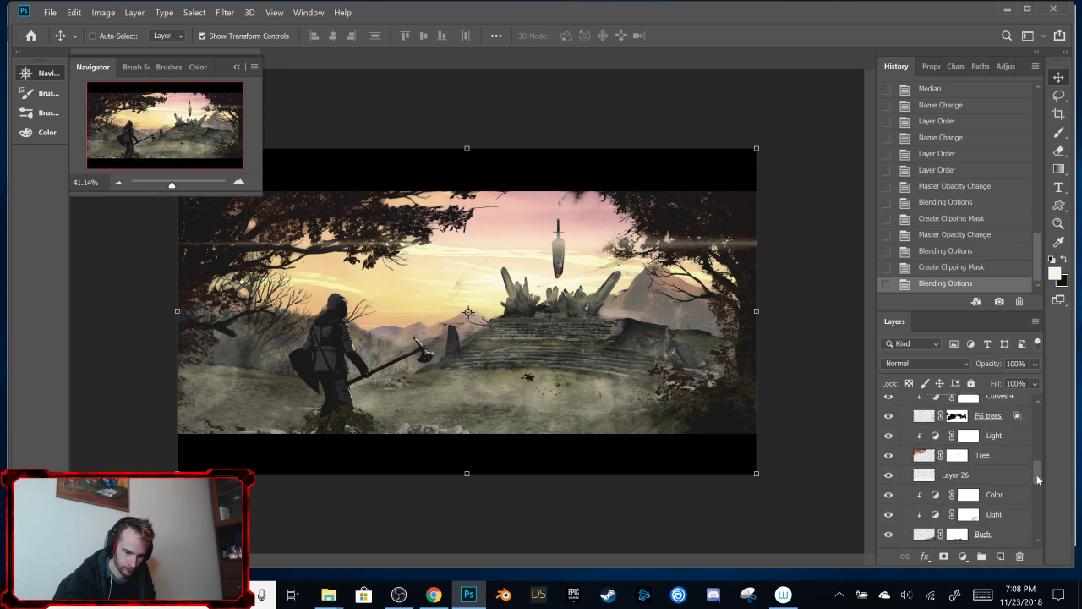
scroll(1037, 475, down, 1)
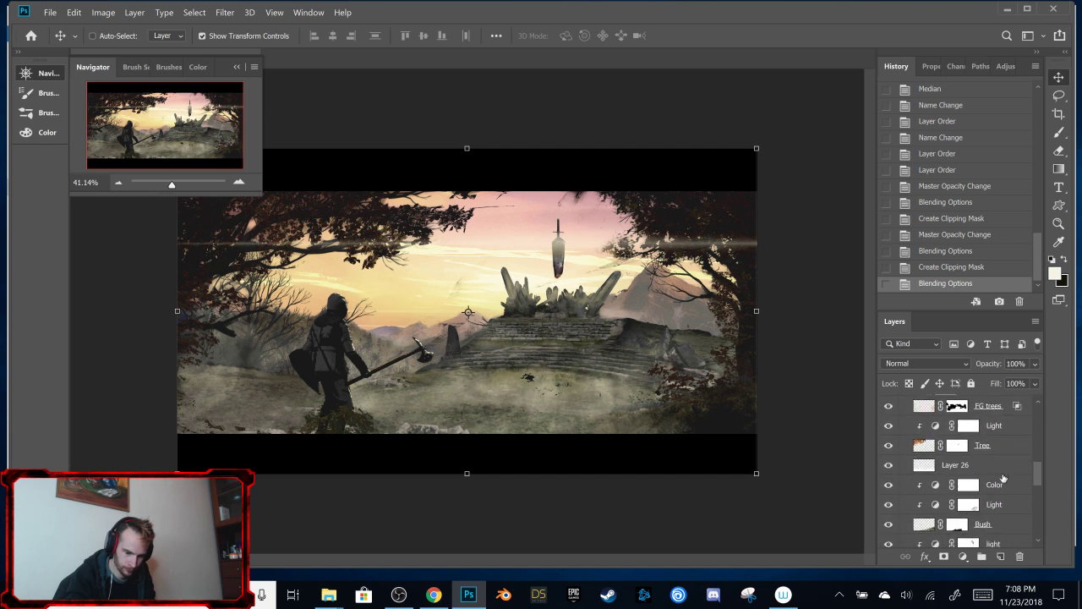
click(889, 465)
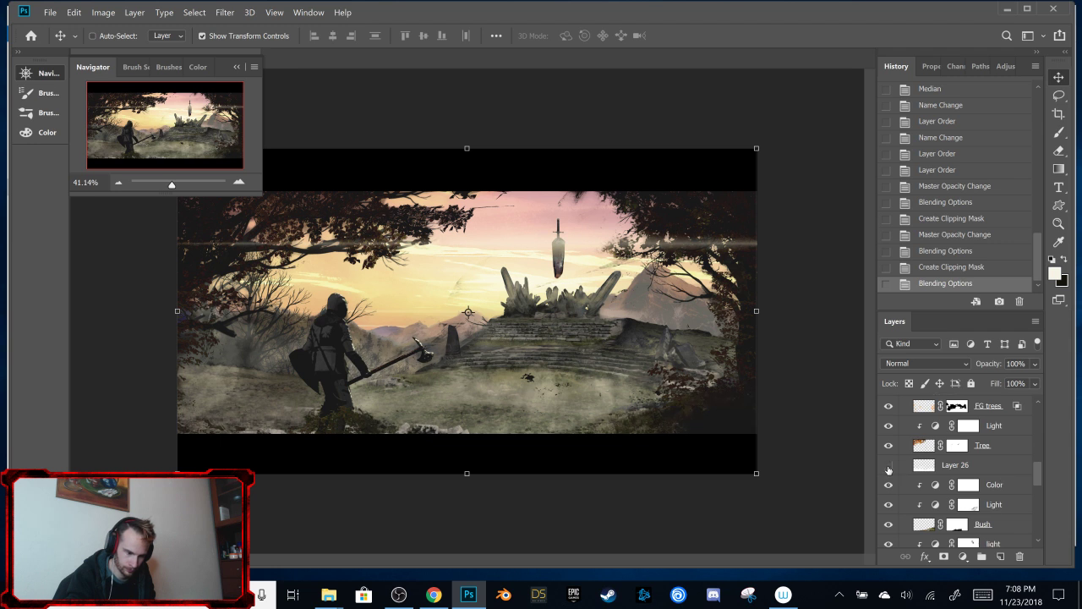
click(888, 465)
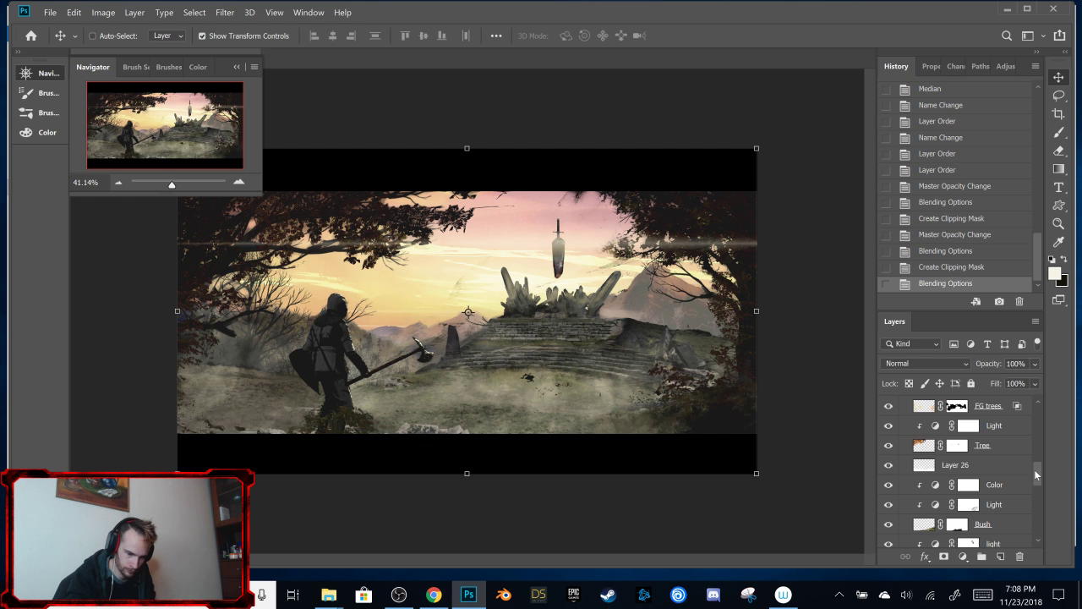
Step: Compare with and without Layer 28, then lower its opacity so the mist is faint
drag(1036, 474, 1039, 499)
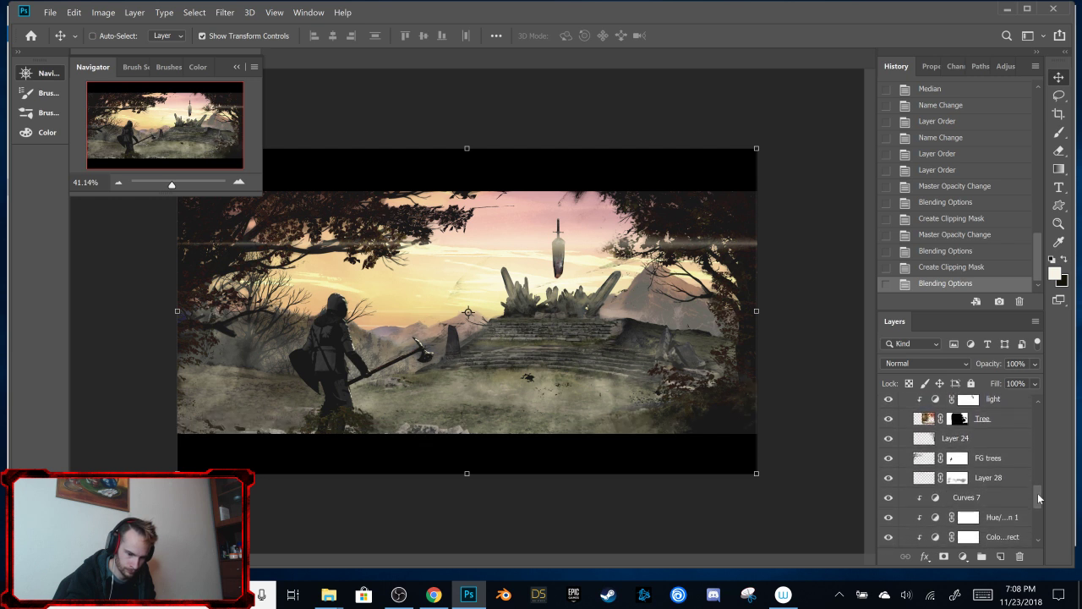
click(888, 478)
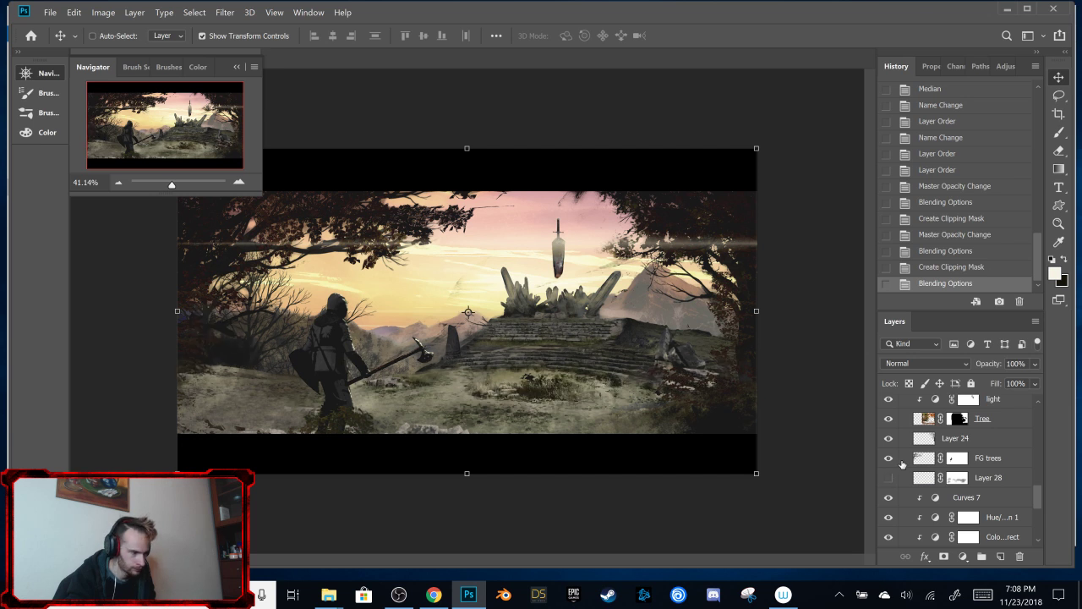
click(888, 478)
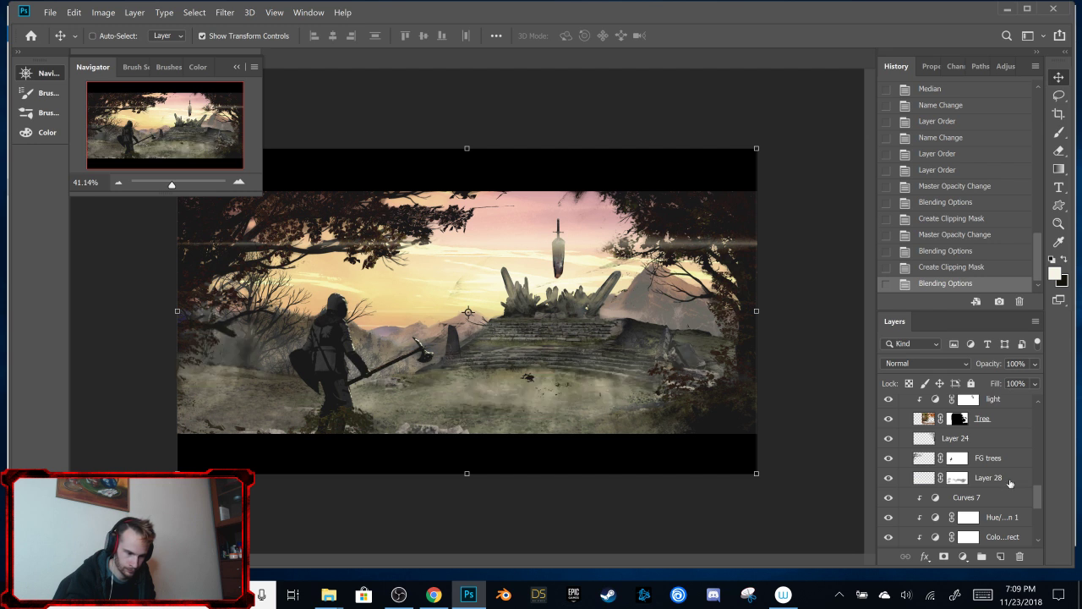
click(1009, 479)
click(1033, 364)
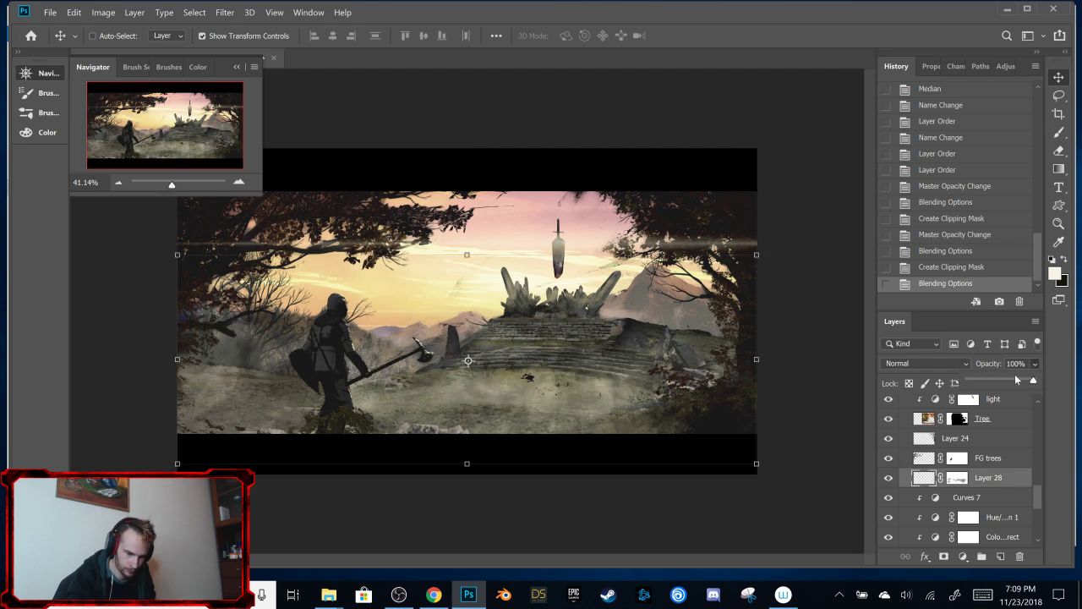
drag(1017, 380, 999, 382)
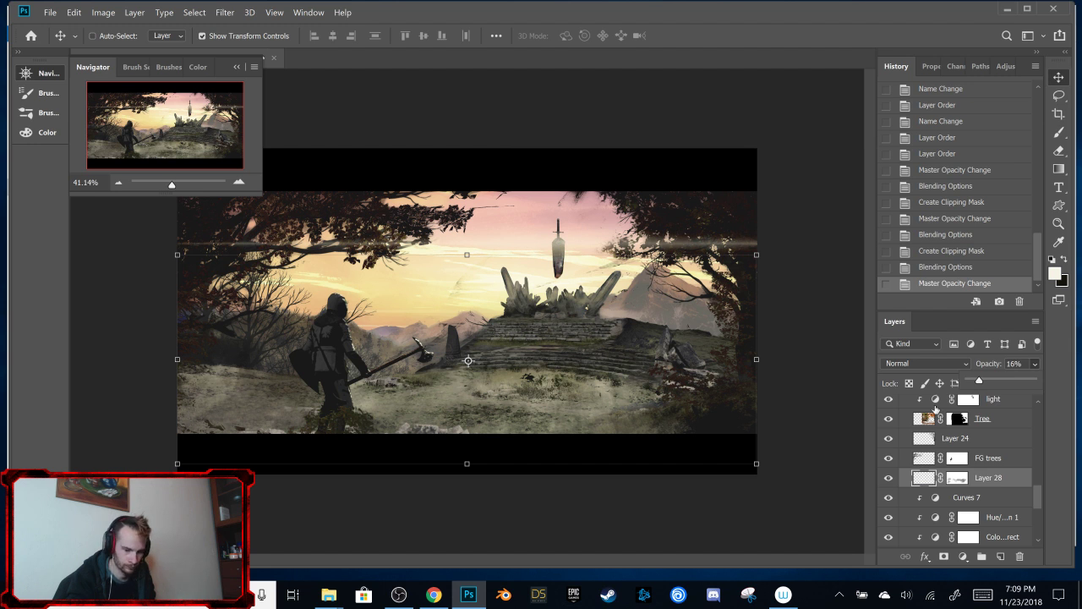
click(889, 479)
click(889, 479)
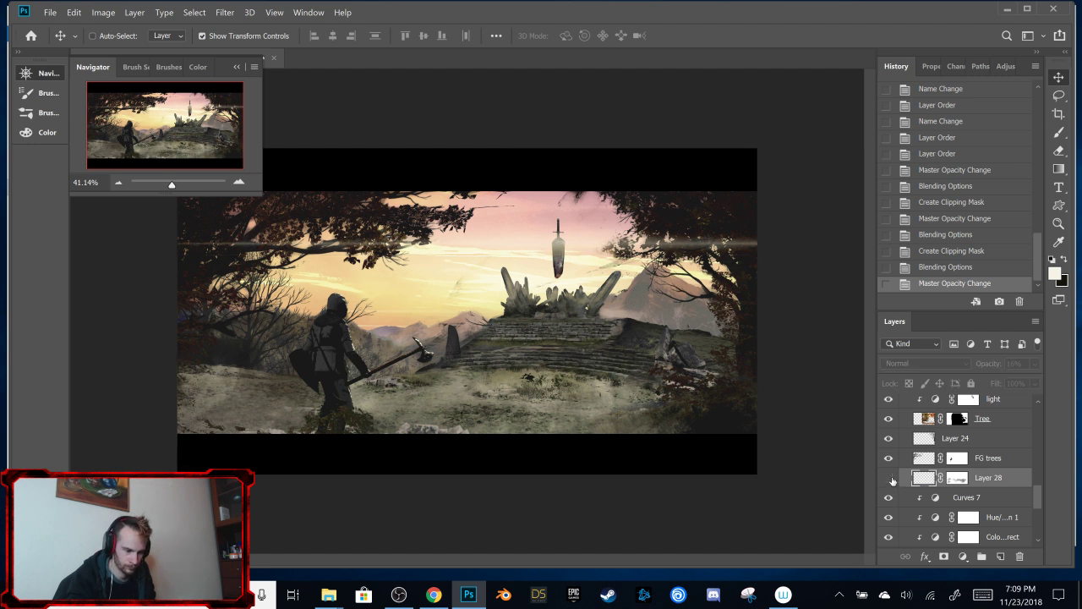
click(888, 478)
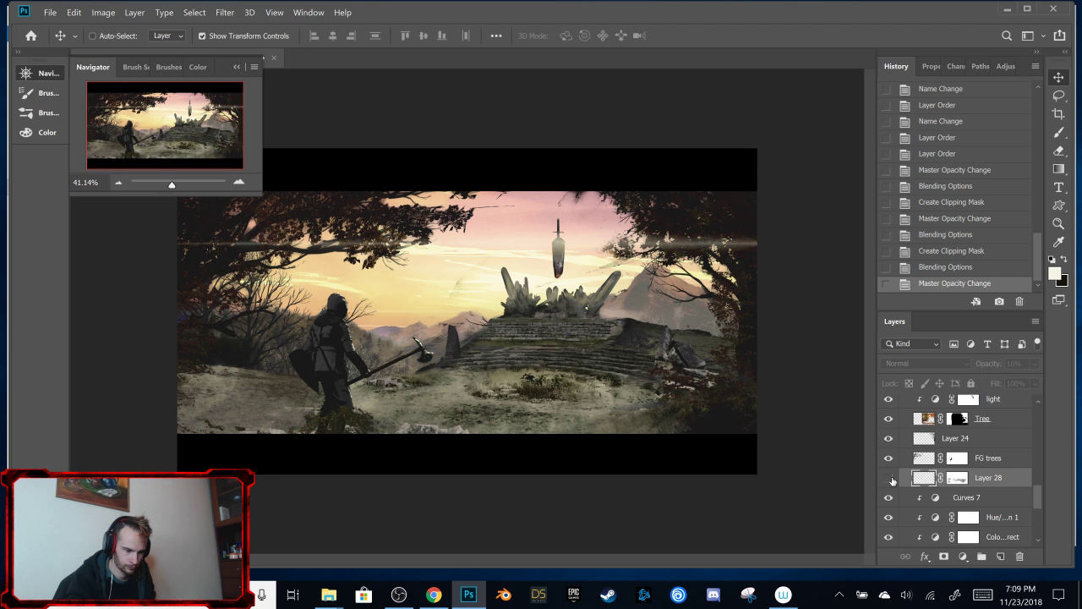
Step: Select Layer 26 and compare the painting with it off and on, leaving it visible
drag(1039, 499, 1033, 472)
click(987, 457)
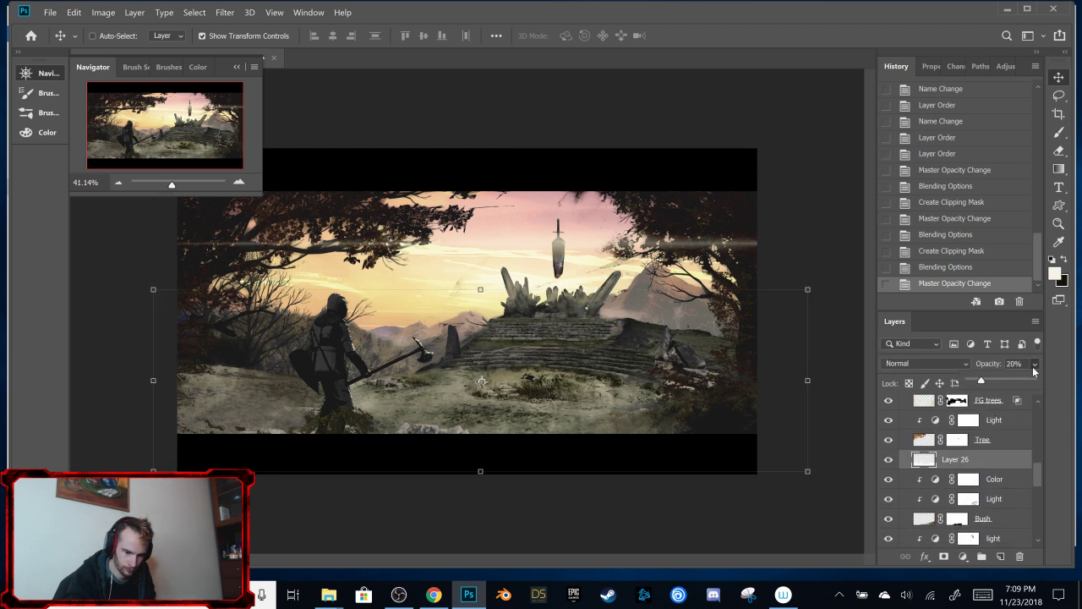
click(894, 459)
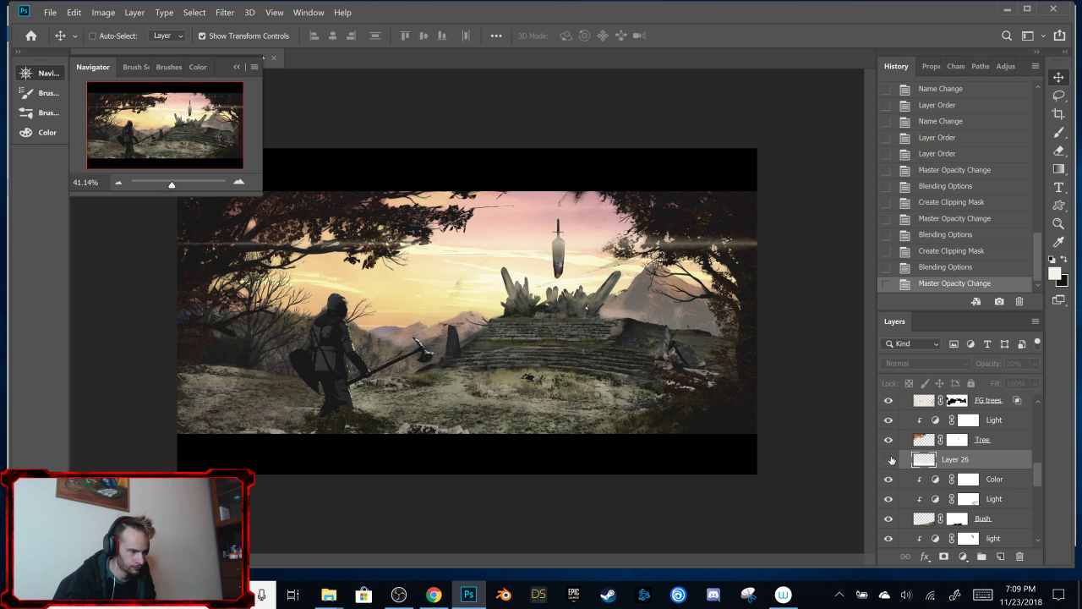
click(889, 461)
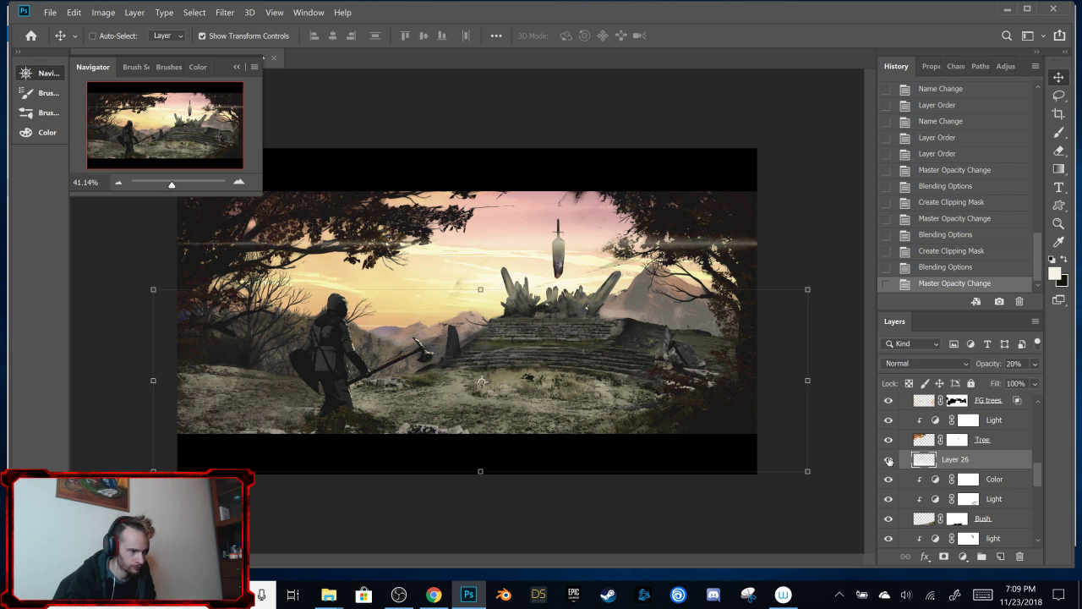
click(889, 459)
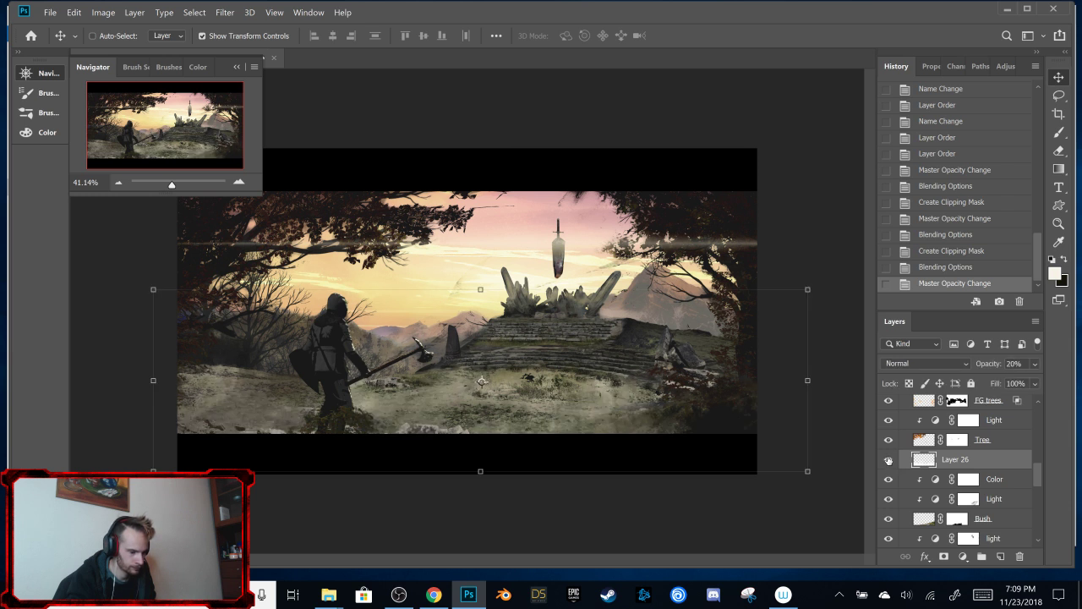
mouse_move(1042, 480)
mouse_down()
mouse_move(1040, 502)
mouse_move(1037, 470)
mouse_up()
click(889, 487)
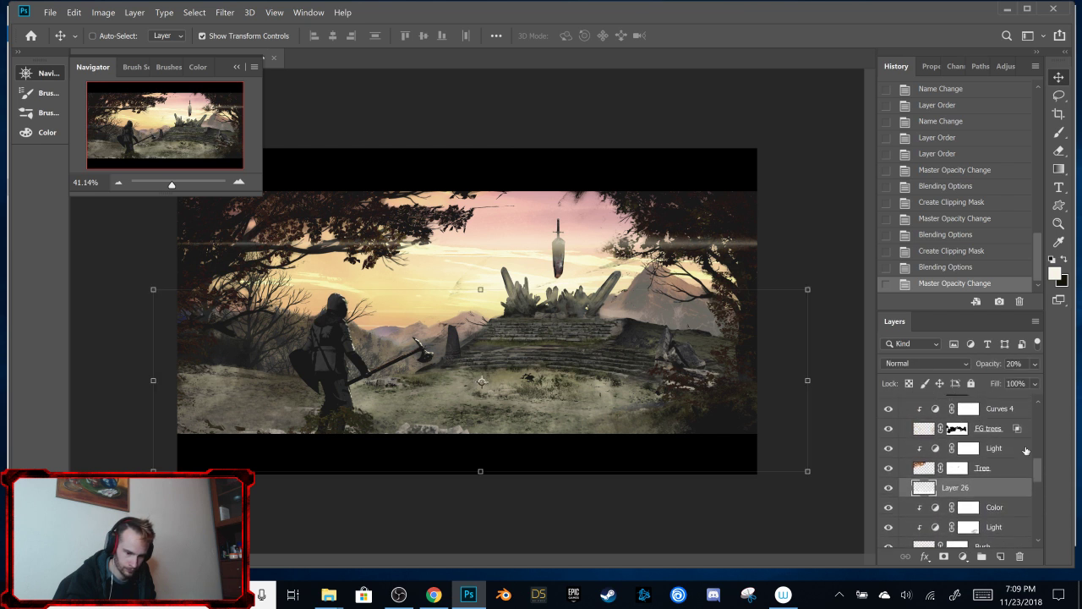
Step: Compare the painting with and without the Lighting layer, leaving it hidden
drag(1039, 478, 1036, 458)
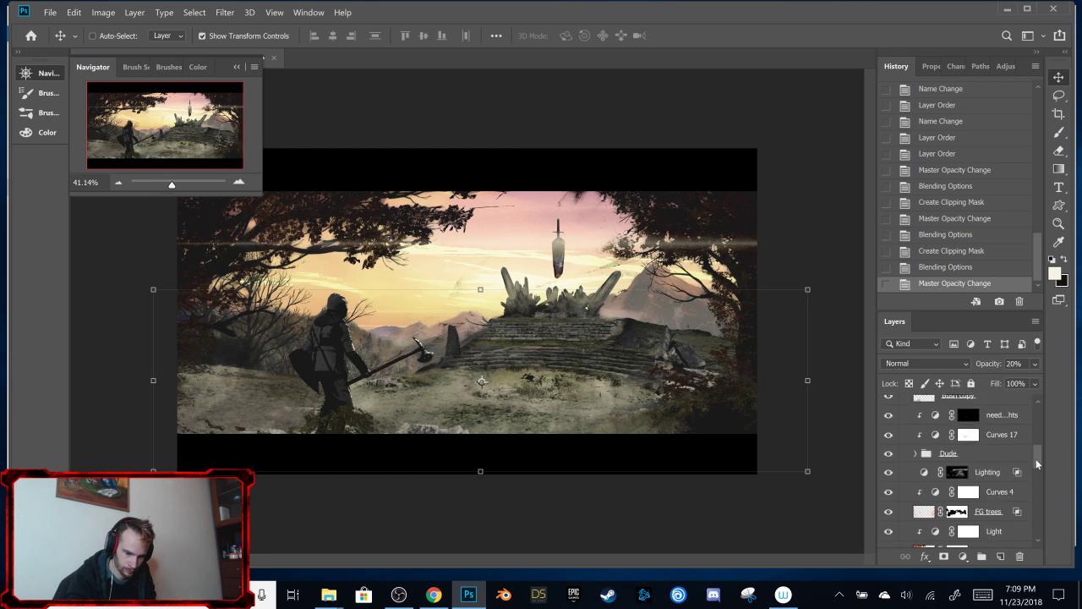
click(896, 475)
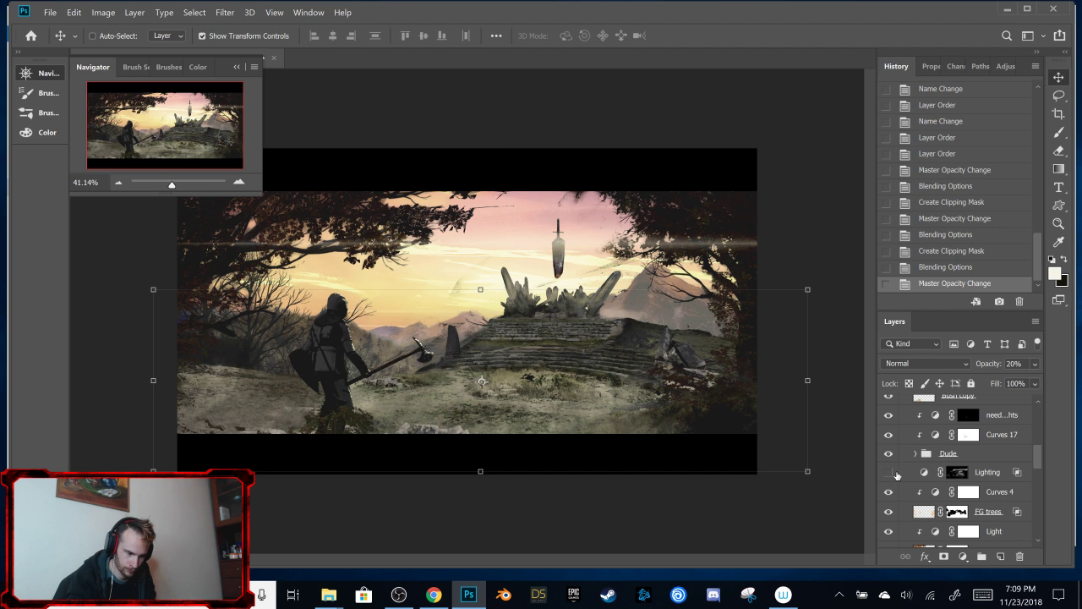
click(888, 473)
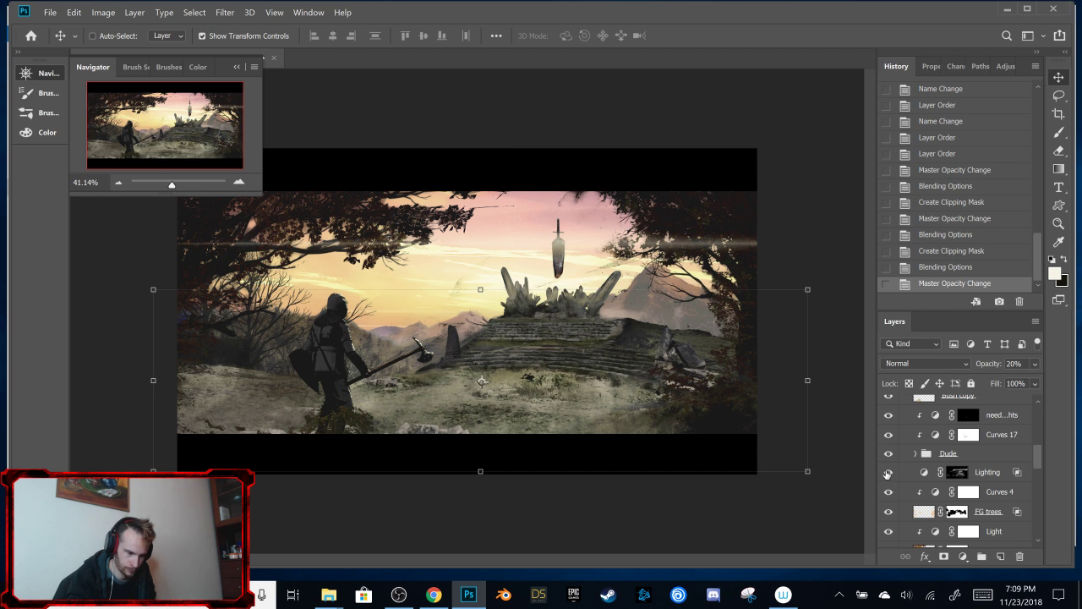
click(888, 473)
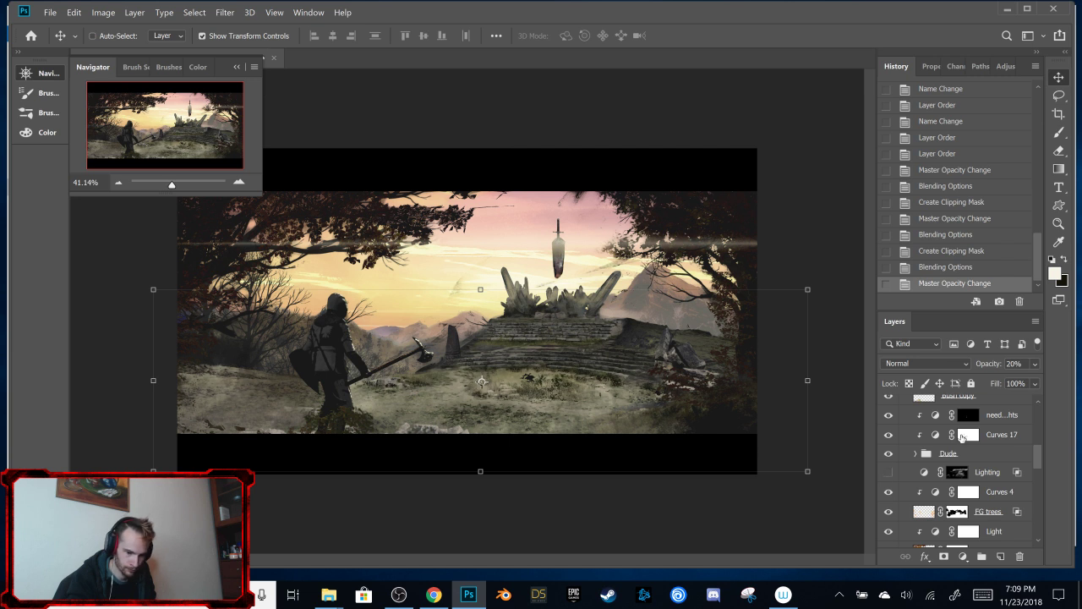
Step: Compare without Layer 27, hide Layer 26, and switch Layer 28 off and back on
mouse_move(1039, 460)
mouse_down()
mouse_move(1041, 477)
mouse_move(1035, 448)
mouse_up()
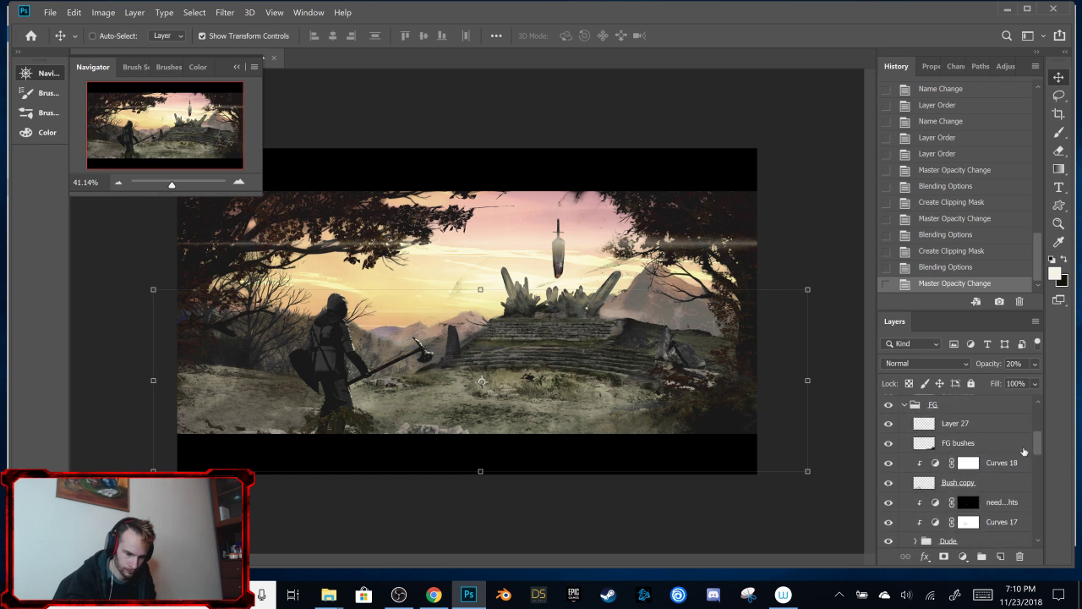
click(889, 425)
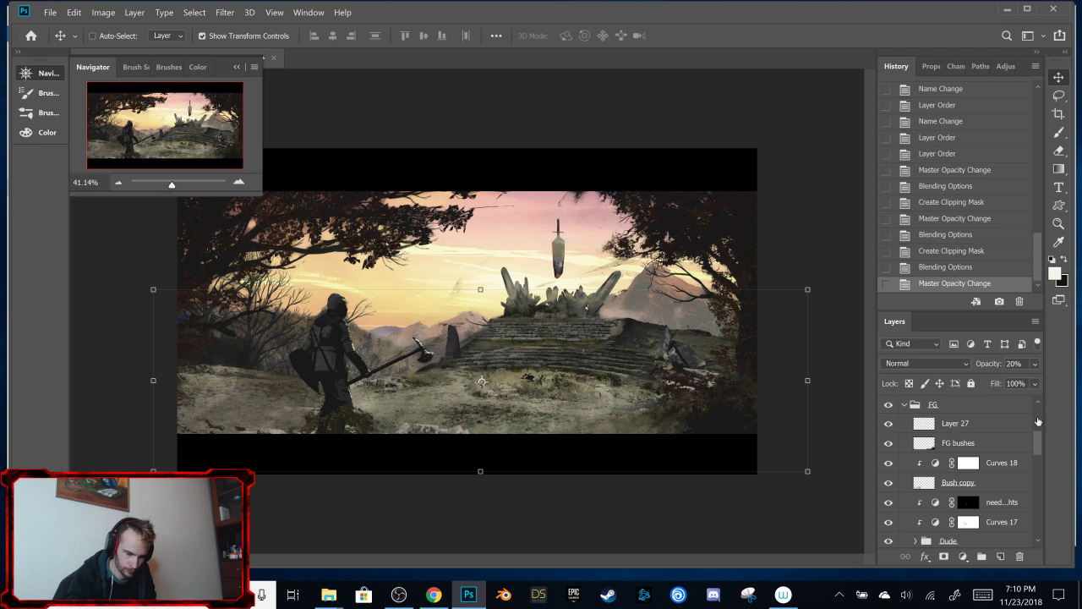
drag(1037, 443, 1030, 494)
click(888, 441)
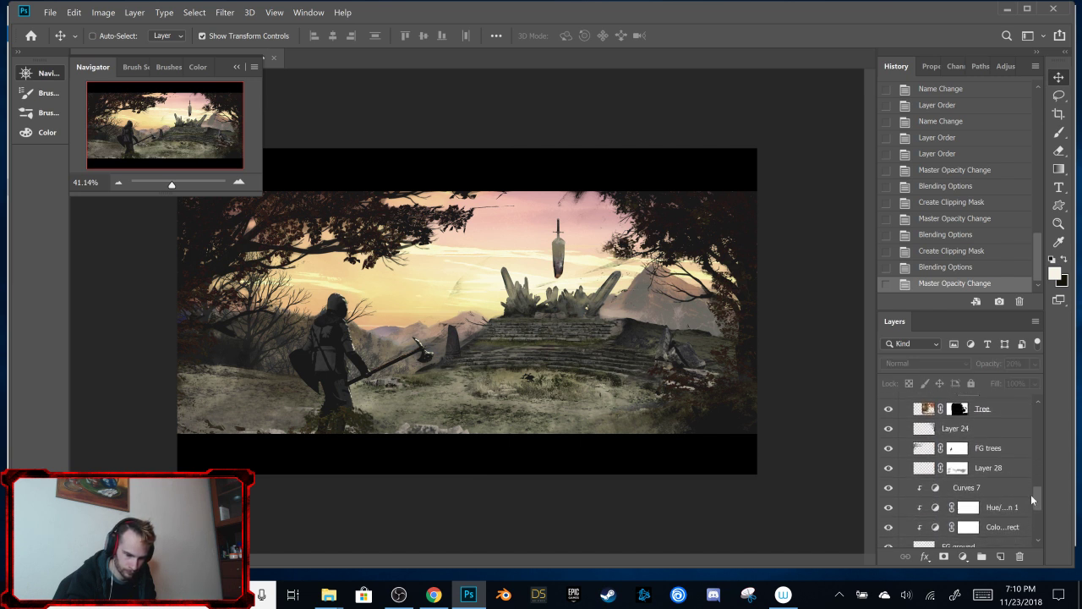
click(888, 467)
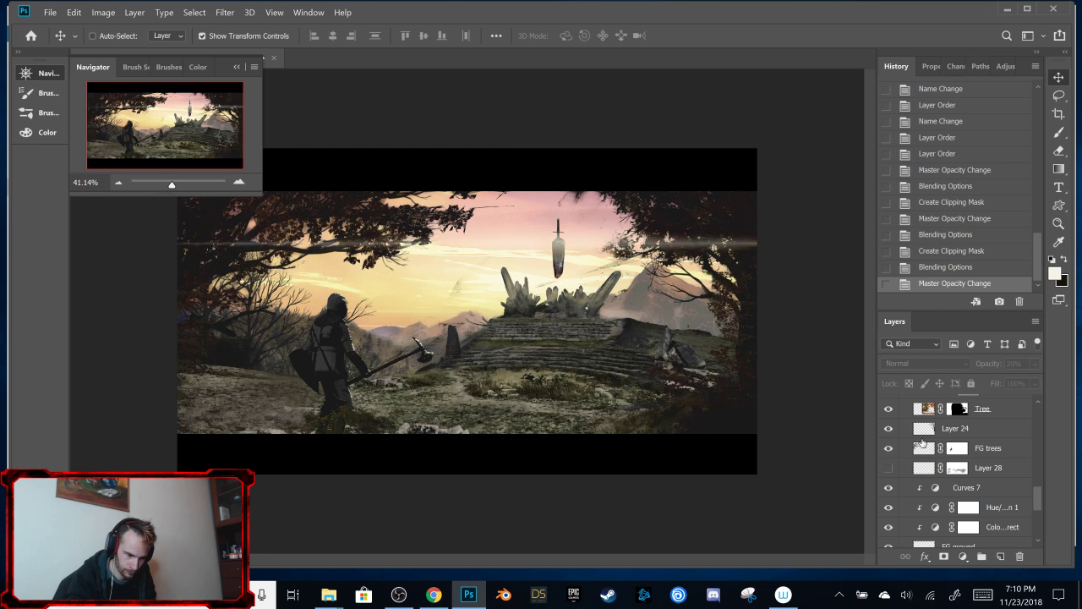
scroll(1042, 487, up, 1)
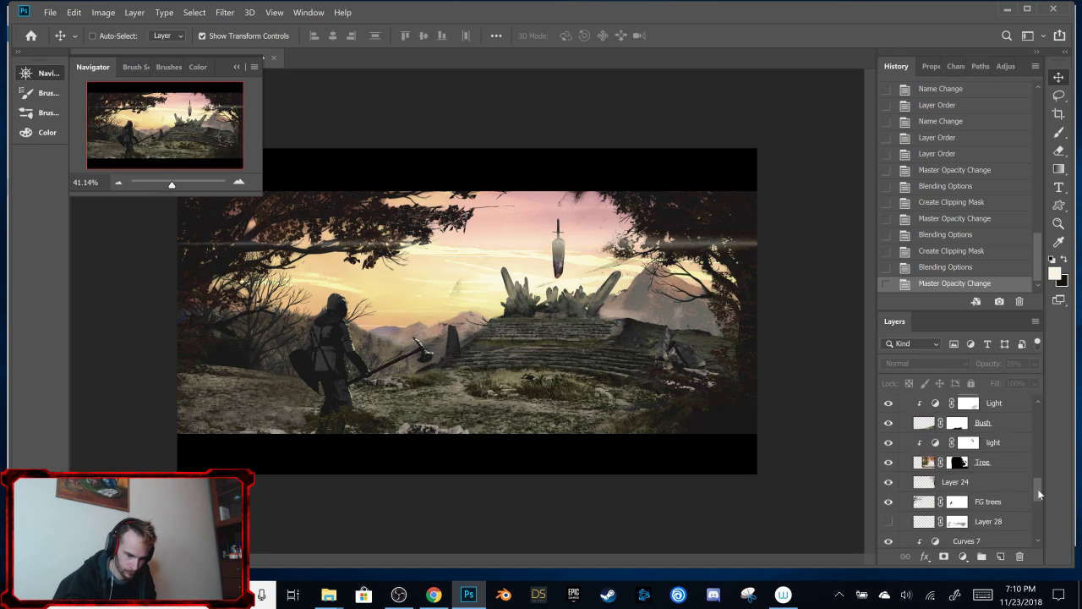
click(888, 524)
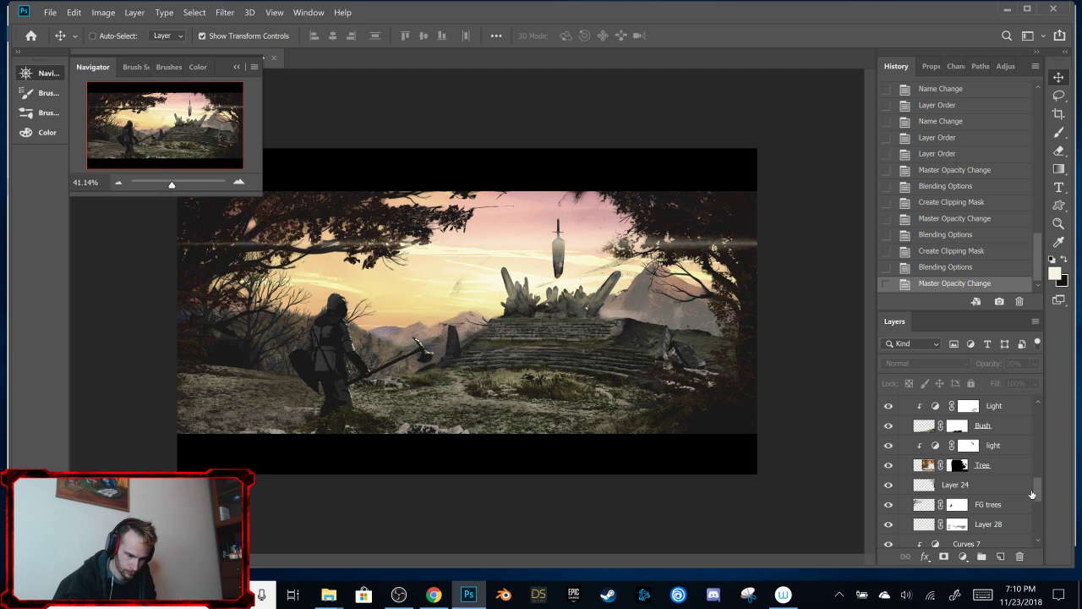
drag(1037, 488, 1039, 431)
Step: Compare the painting without the fg layer, then delete the fg layer
click(889, 439)
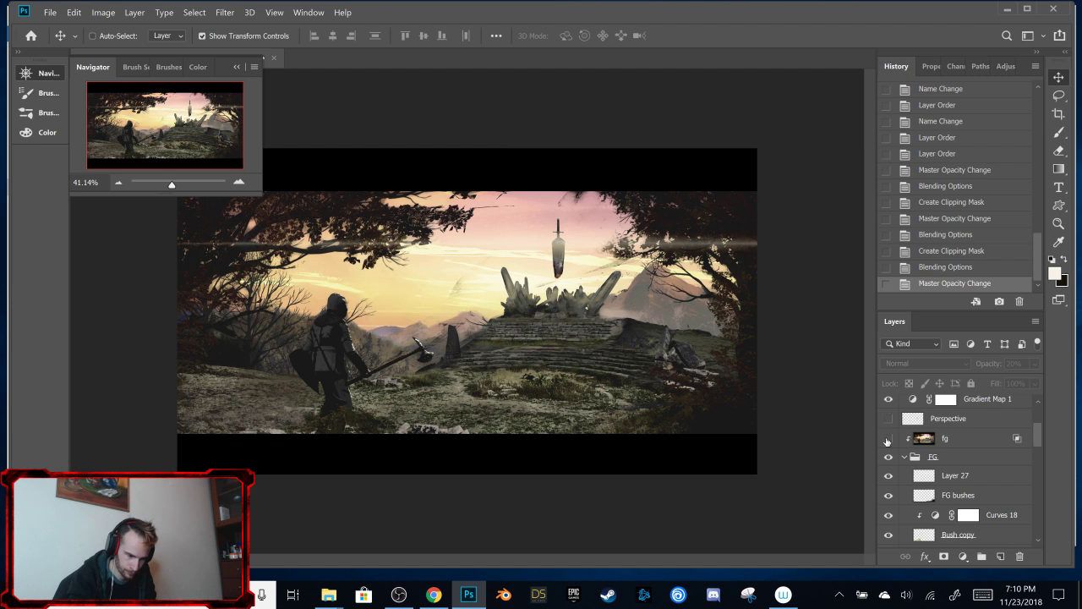
click(887, 439)
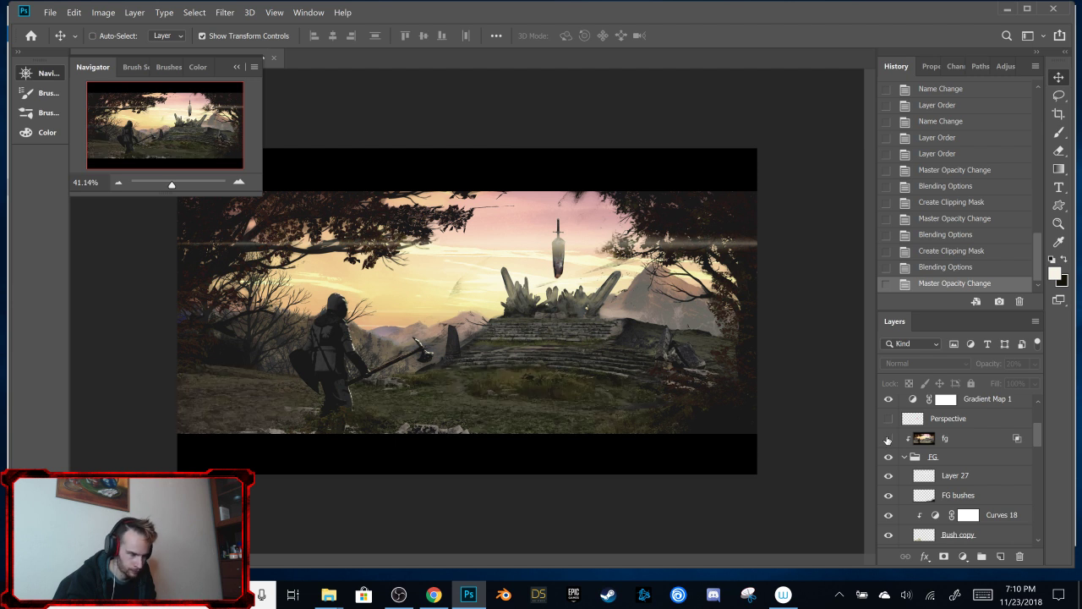
click(887, 439)
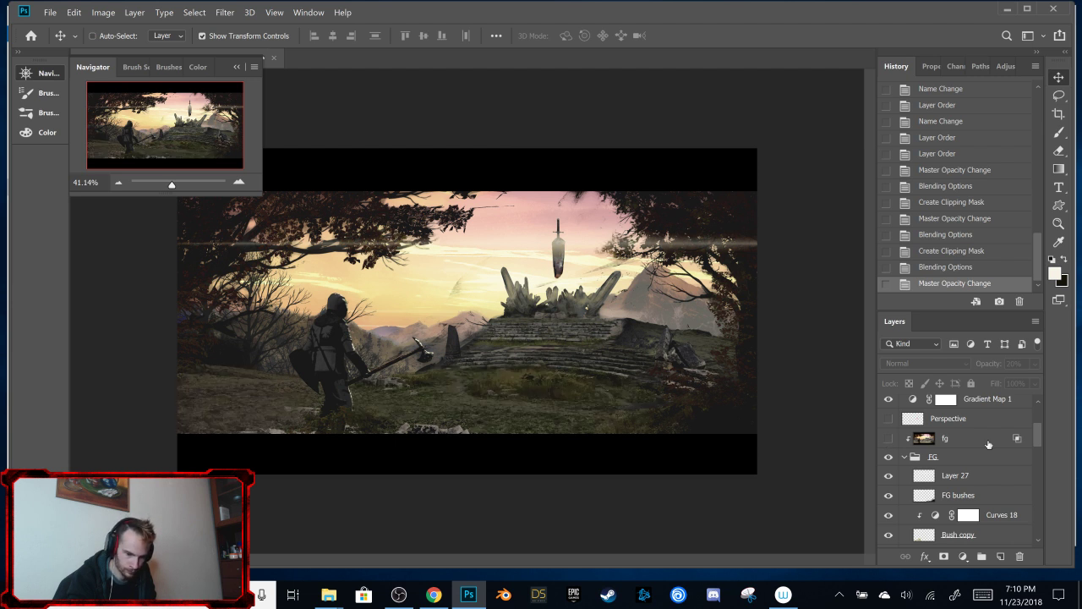
click(994, 444)
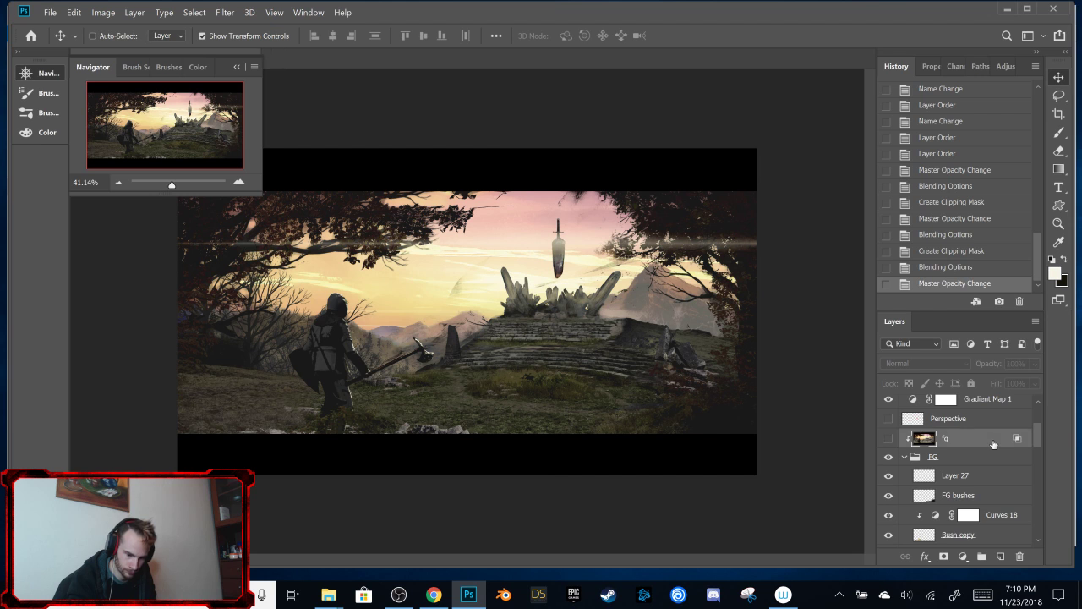
click(1020, 555)
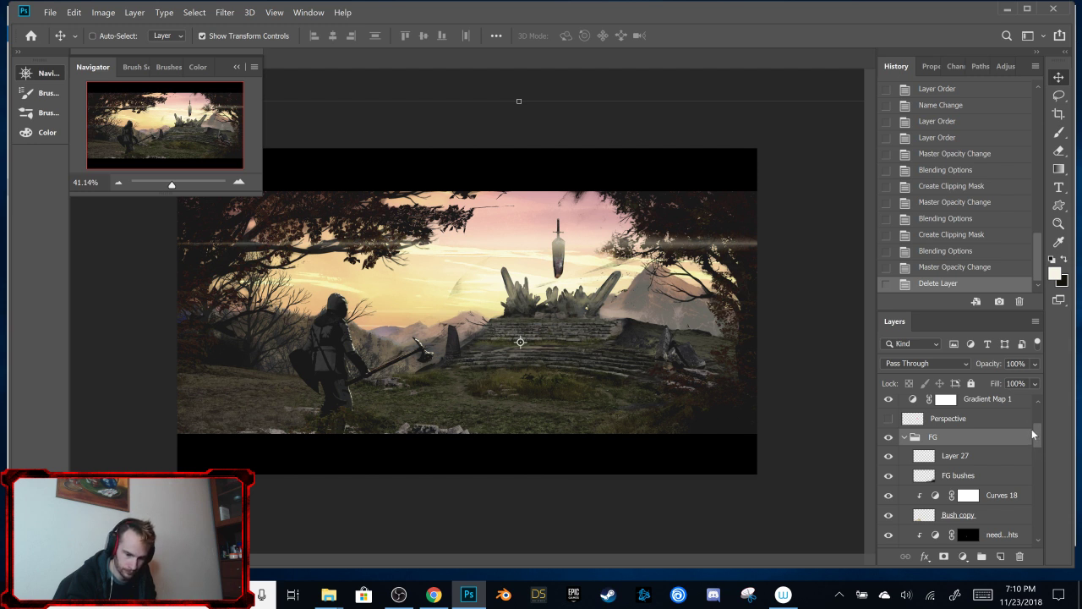
Step: Compare with and without Layer 27's haze streak, leaving it visible
click(889, 457)
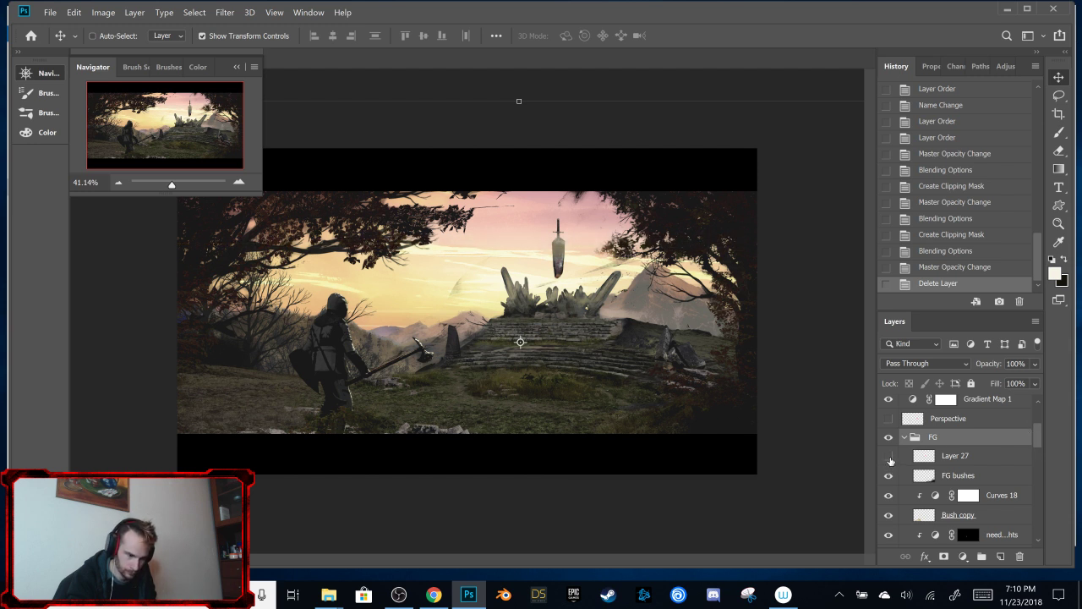
click(889, 456)
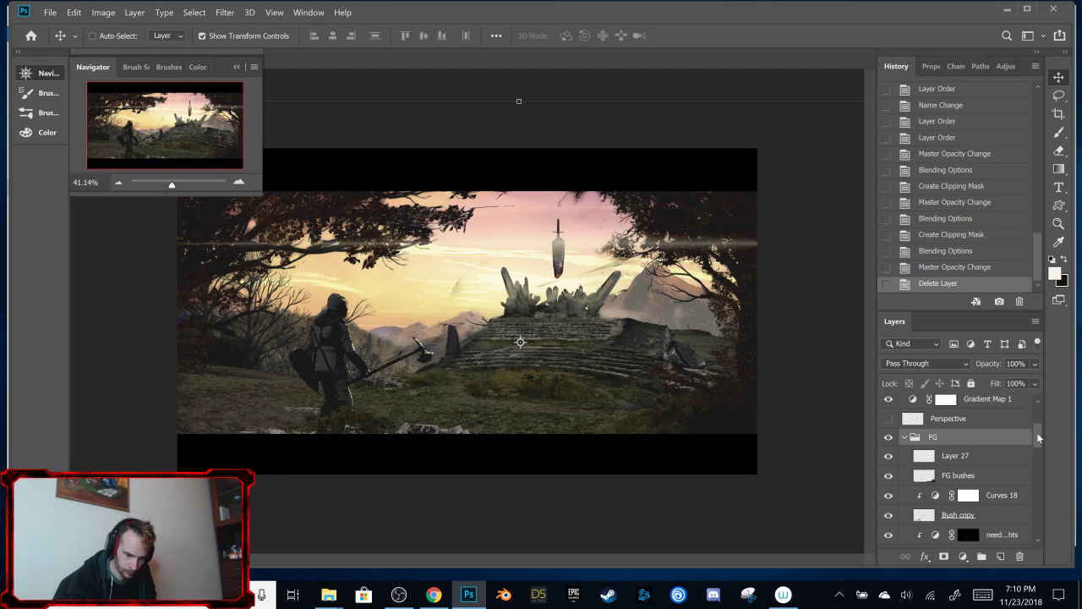
drag(1038, 431, 1037, 435)
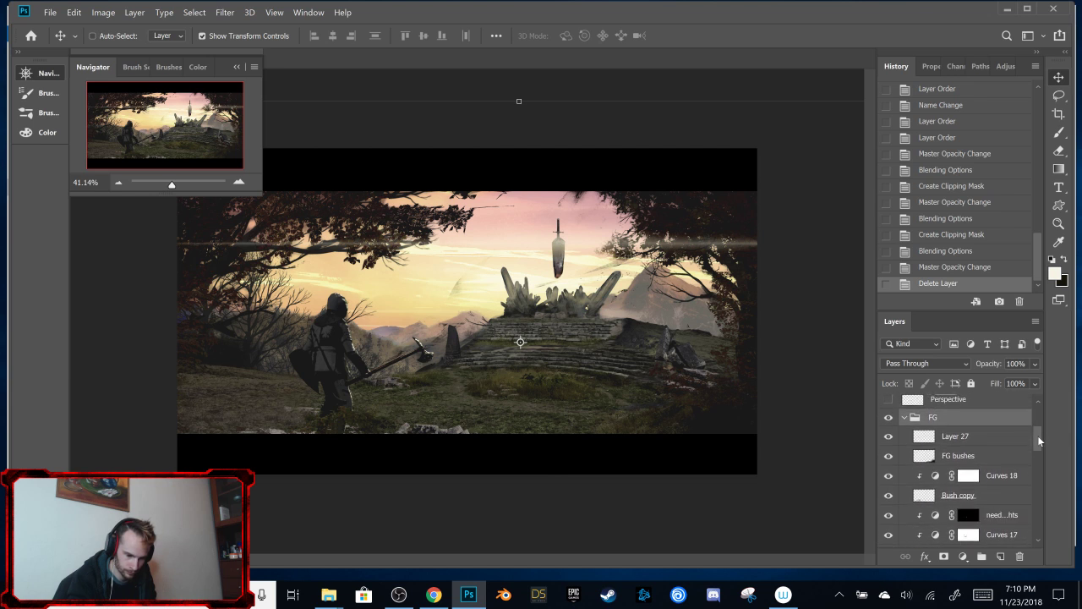
click(889, 438)
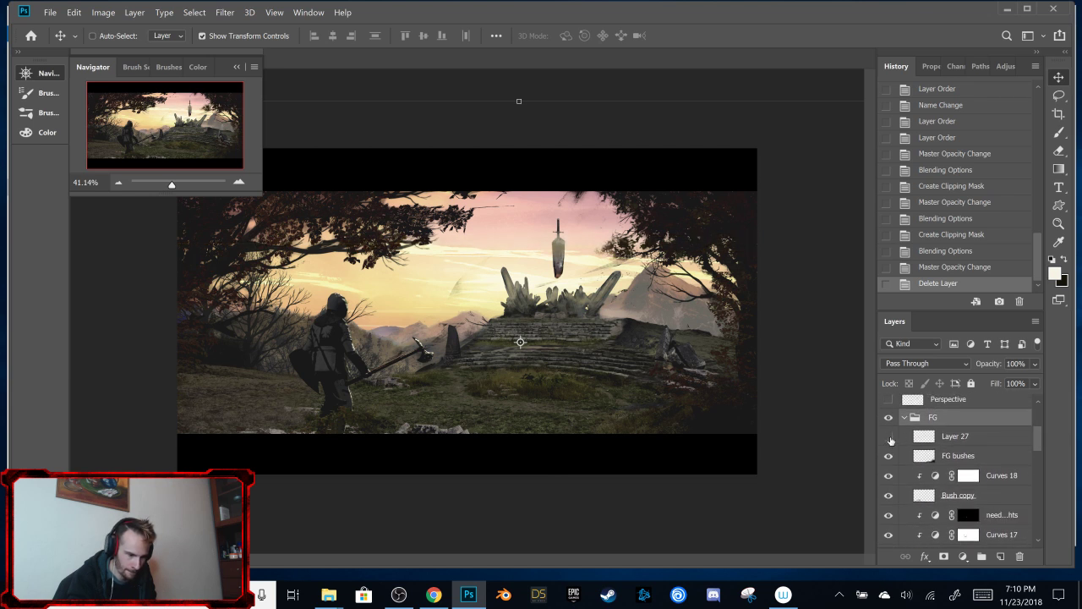
drag(1036, 431, 1042, 456)
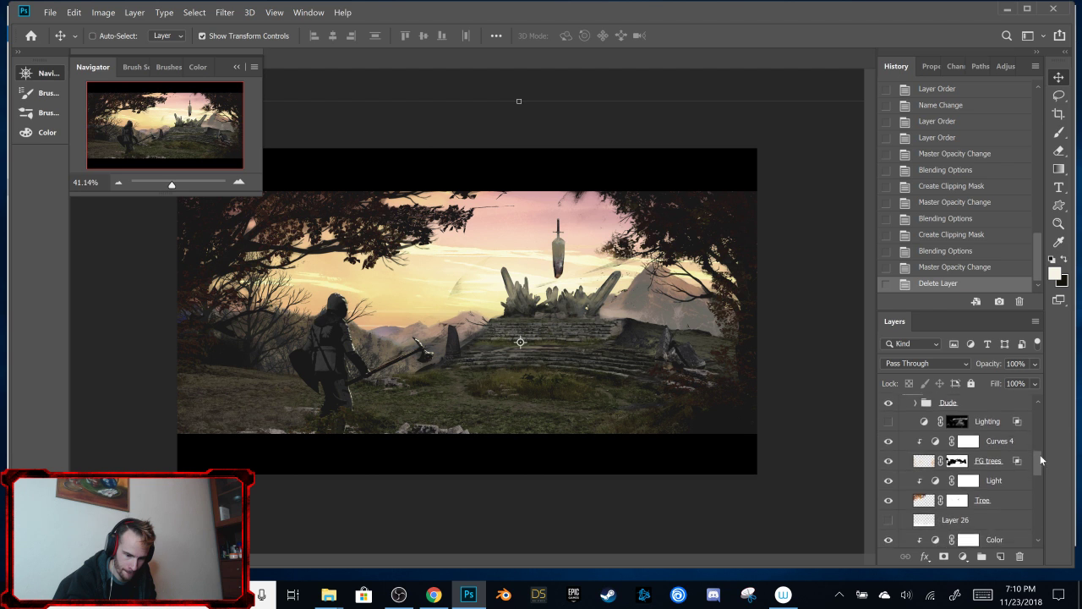
click(887, 422)
Step: Turn the Lighting adjustment and Layer 26 back on after comparing each, and select Layer 26
click(888, 422)
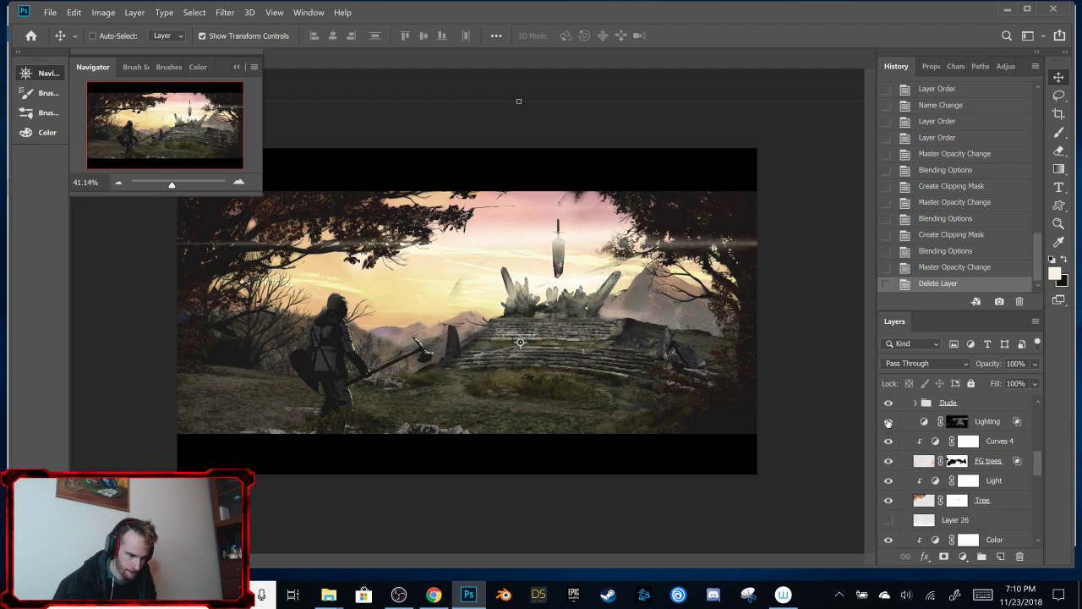
click(888, 422)
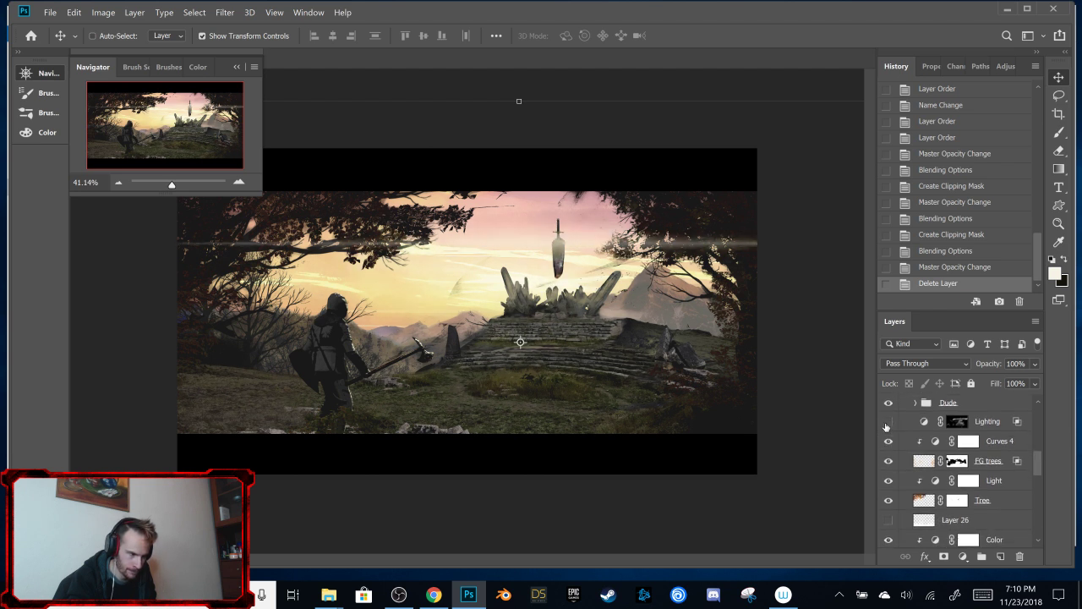
click(888, 422)
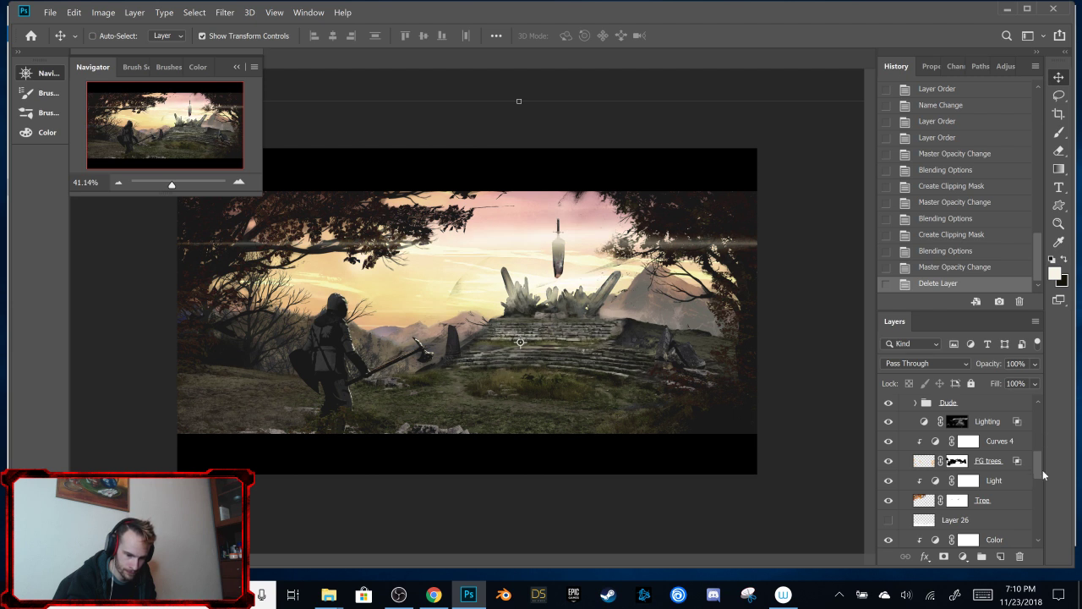
scroll(1042, 469, down, 1)
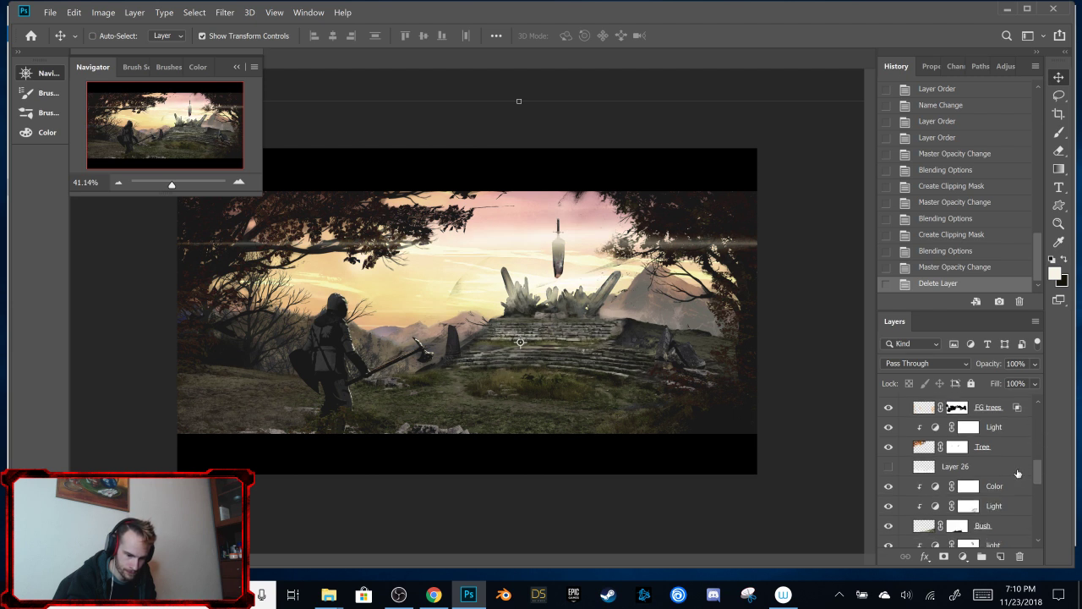
click(888, 467)
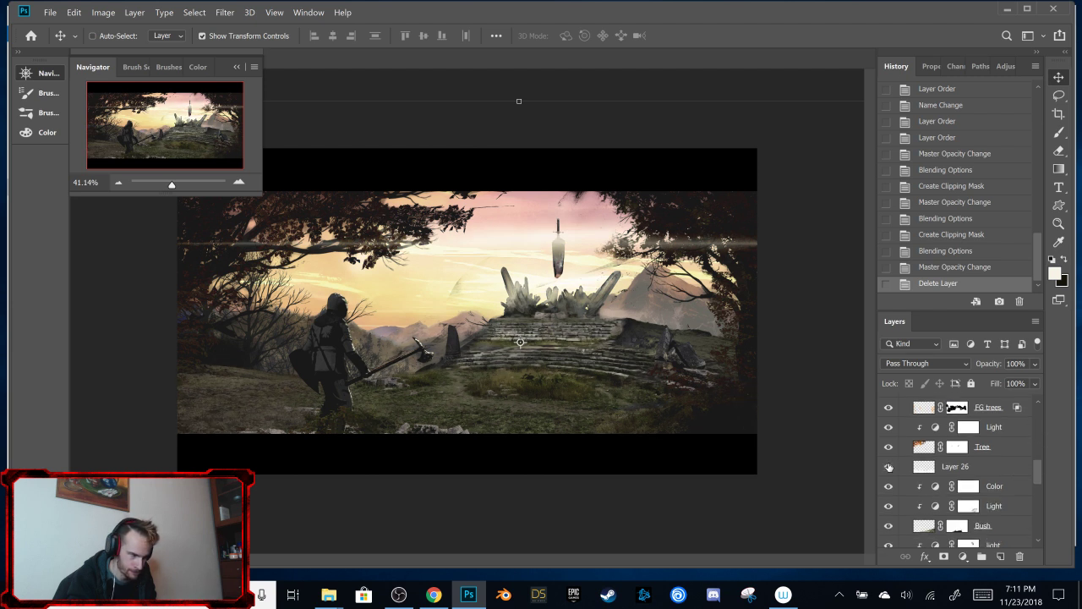
click(889, 467)
click(925, 466)
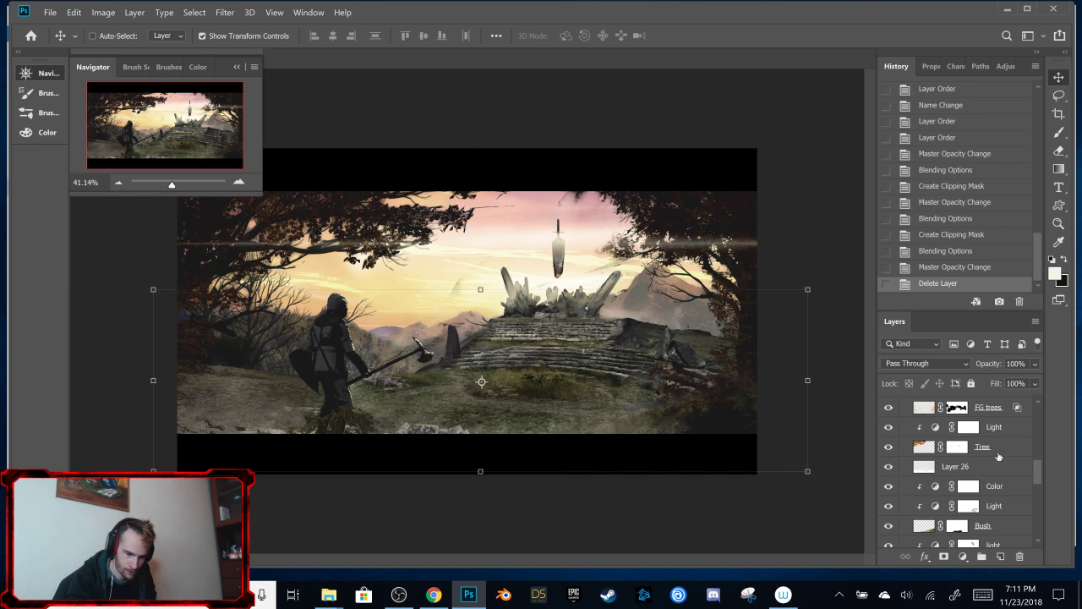
Step: Drop Layer 26's opacity to 8%, then select Layer 28 and drop it to 5%
click(1035, 364)
drag(978, 383, 974, 385)
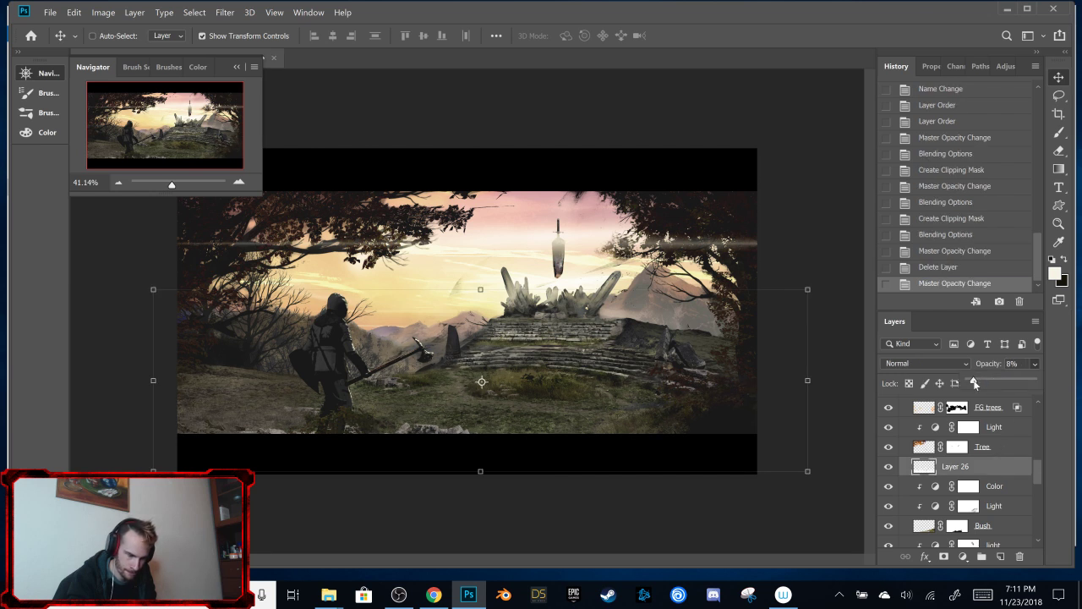
drag(1040, 470, 1033, 491)
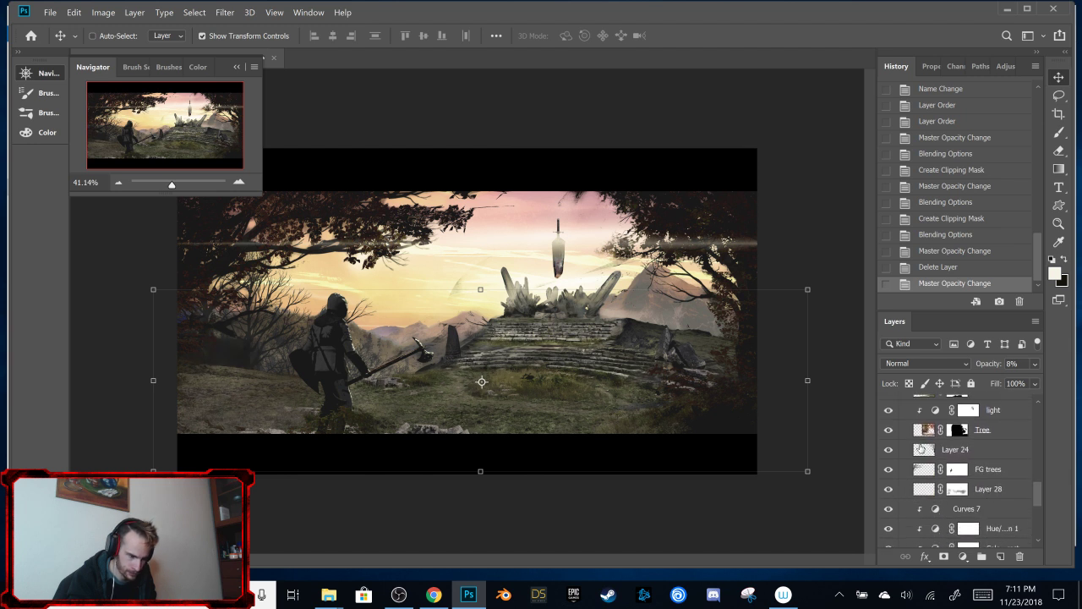
click(985, 489)
click(1034, 364)
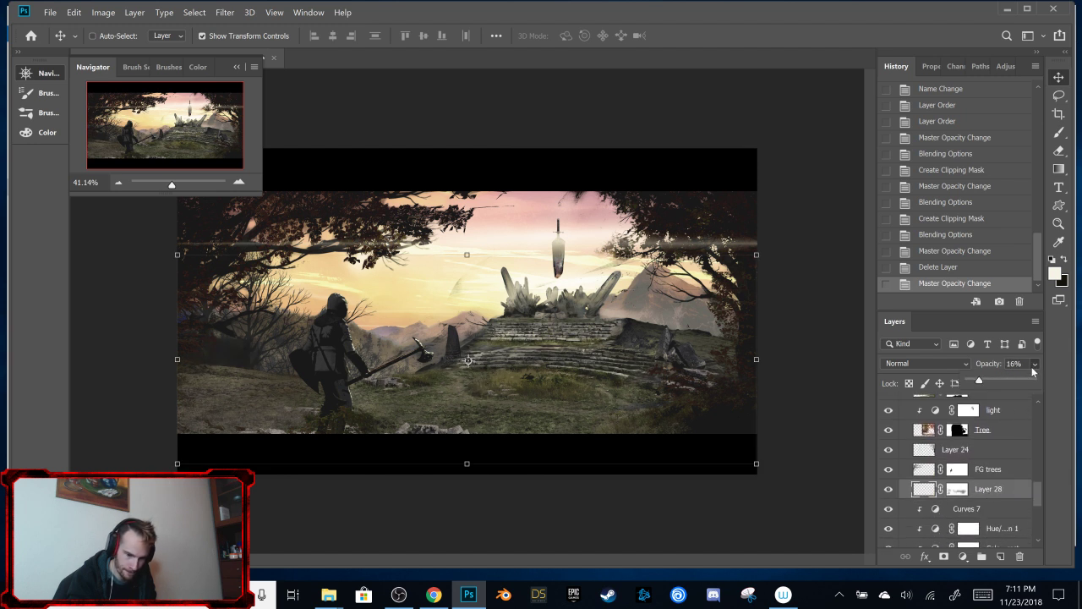
drag(976, 377, 968, 378)
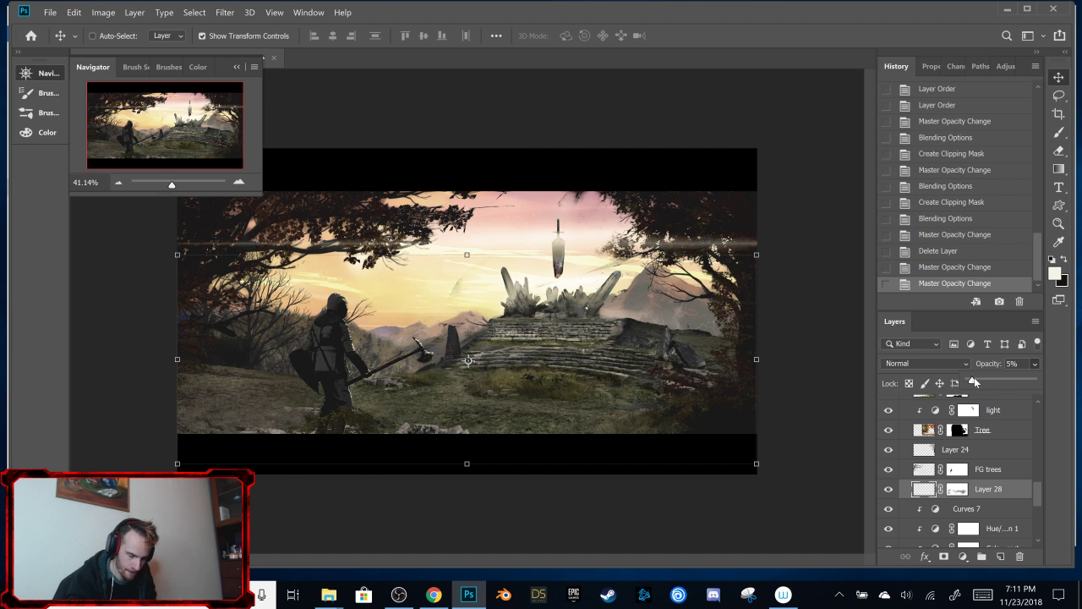
drag(1039, 488, 1040, 406)
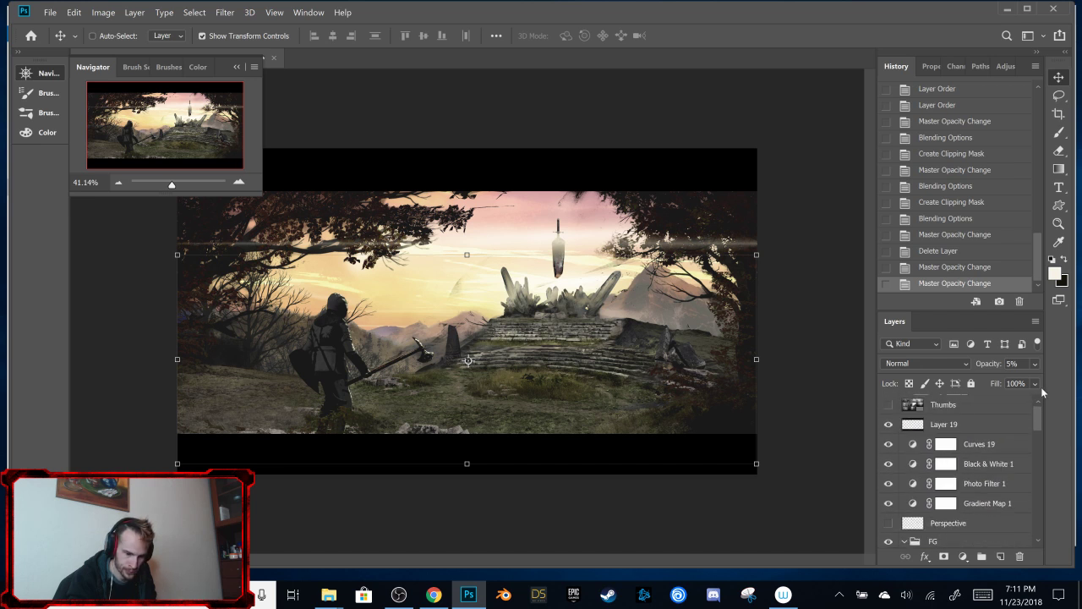
Step: Hide Curves 19 through Gradient Map 1 and stamp all visible layers into new Layer 30
drag(890, 506, 889, 444)
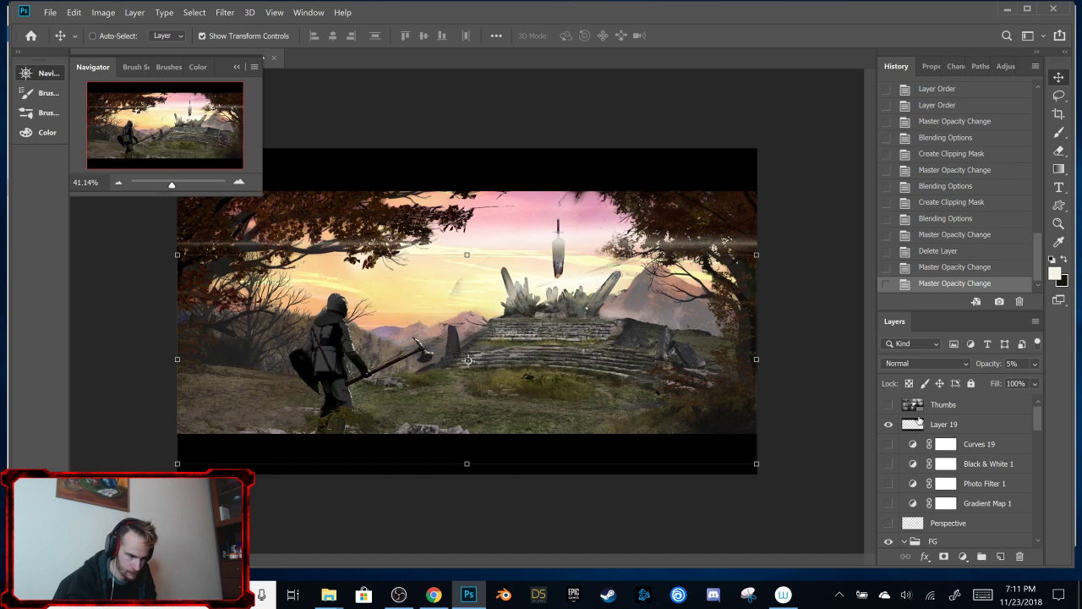
click(982, 424)
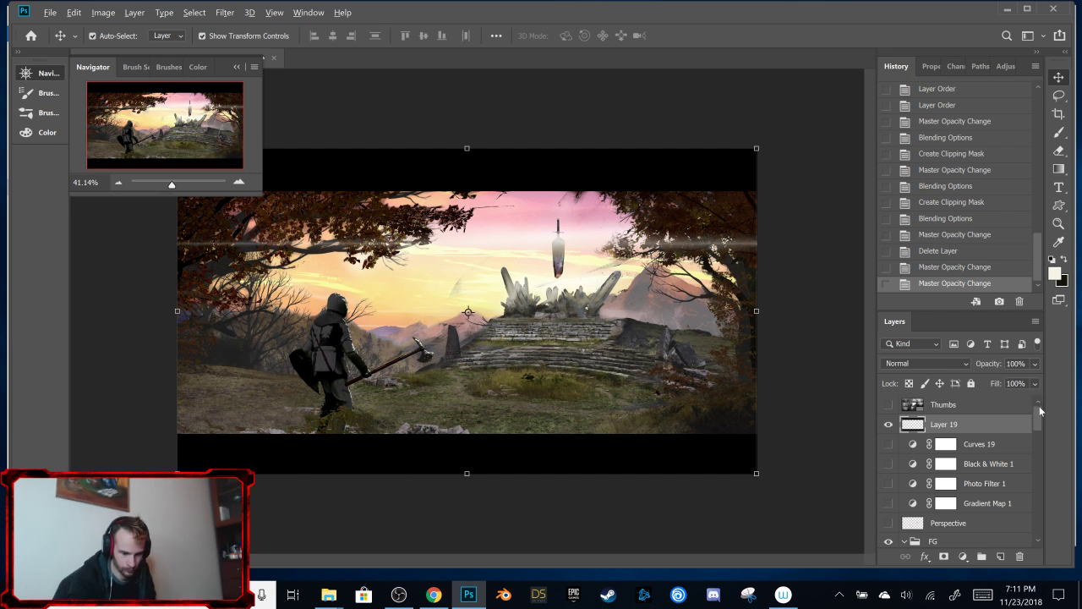
key(ctrl+shift+alt+e)
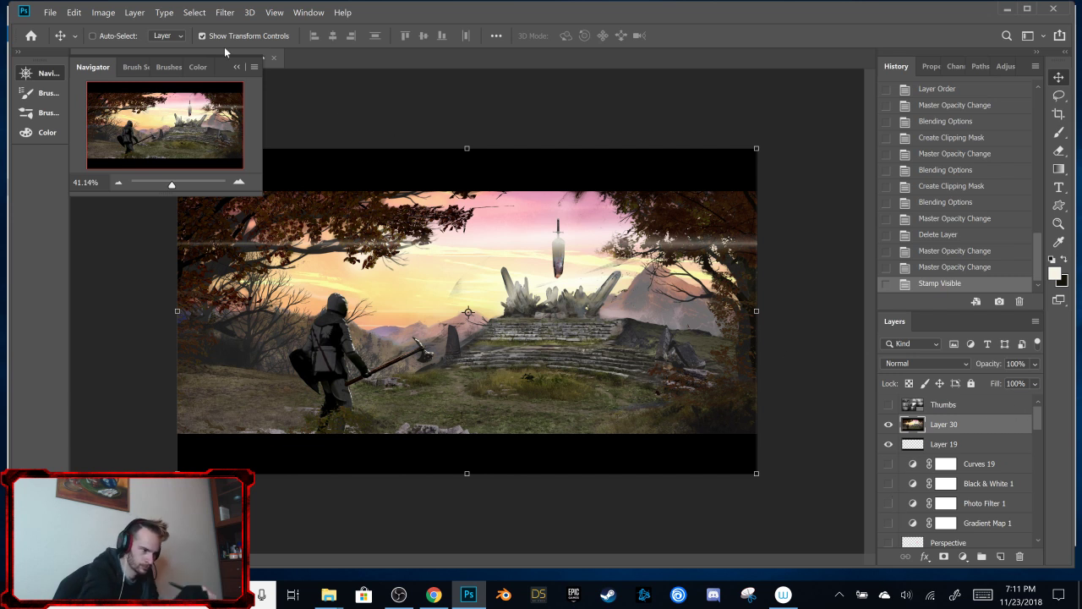
Step: Apply Filter > Noise > Median to Layer 30 with a 7-pixel radius
click(224, 12)
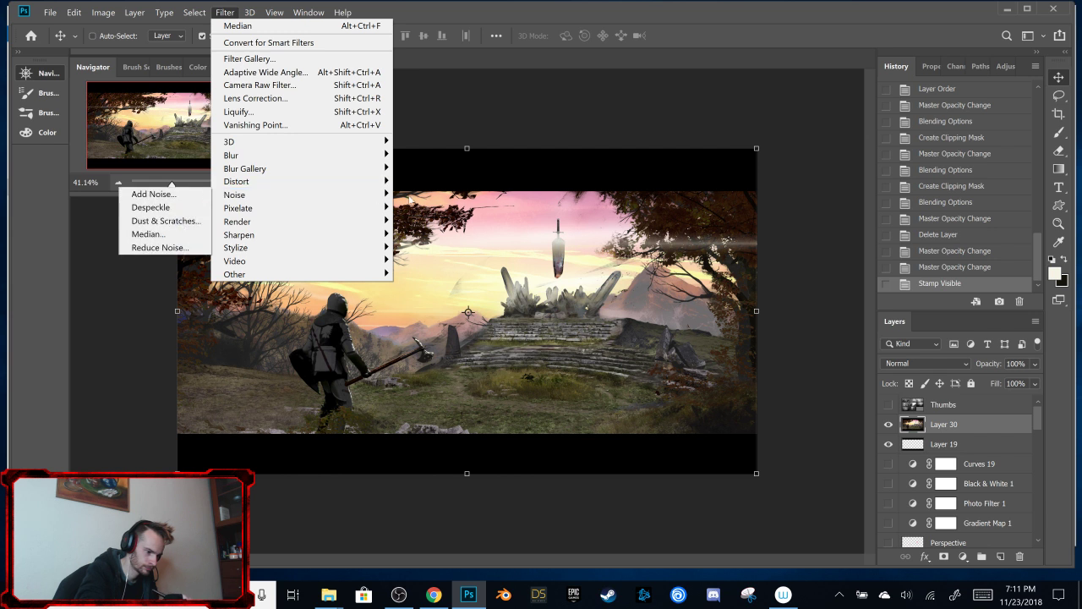
mouse_move(245, 195)
click(148, 233)
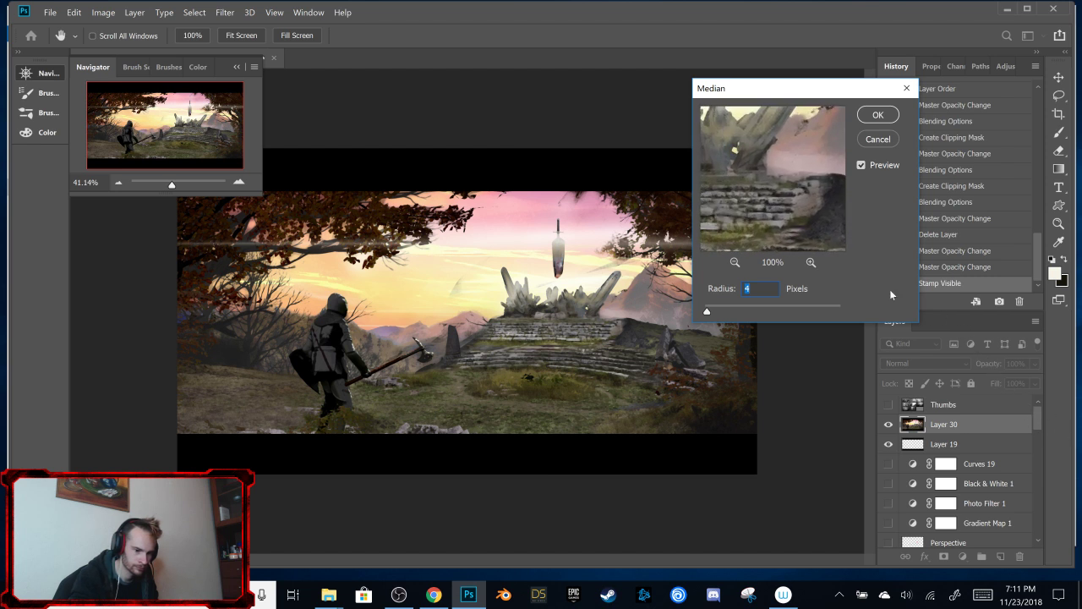
drag(790, 199, 926, 153)
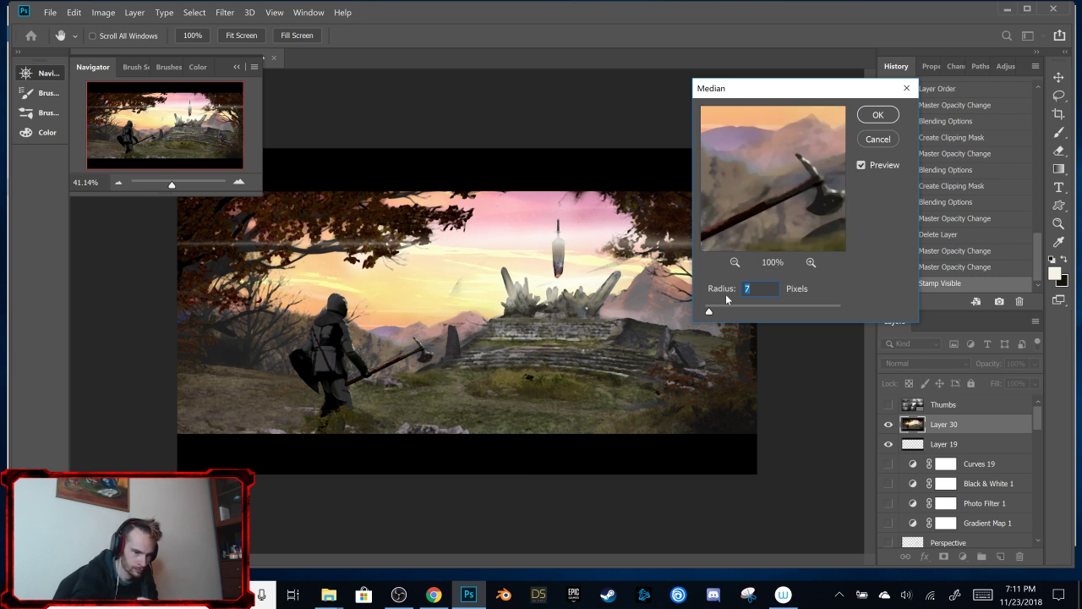
click(875, 115)
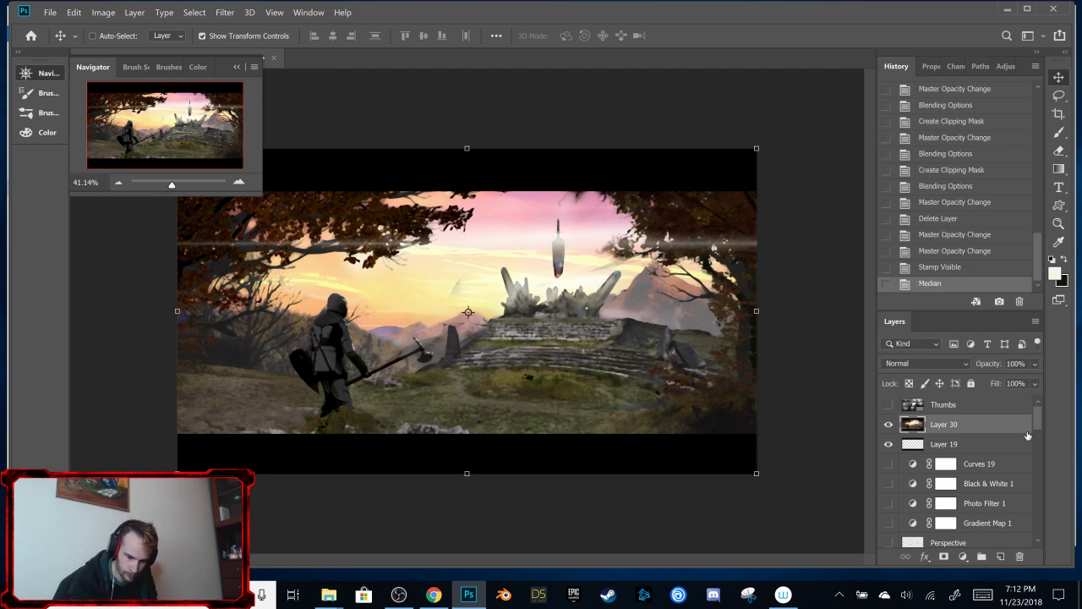
Step: Save the document with Ctrl+S and move Layer 30 below the Perspective layer
drag(1013, 425, 958, 427)
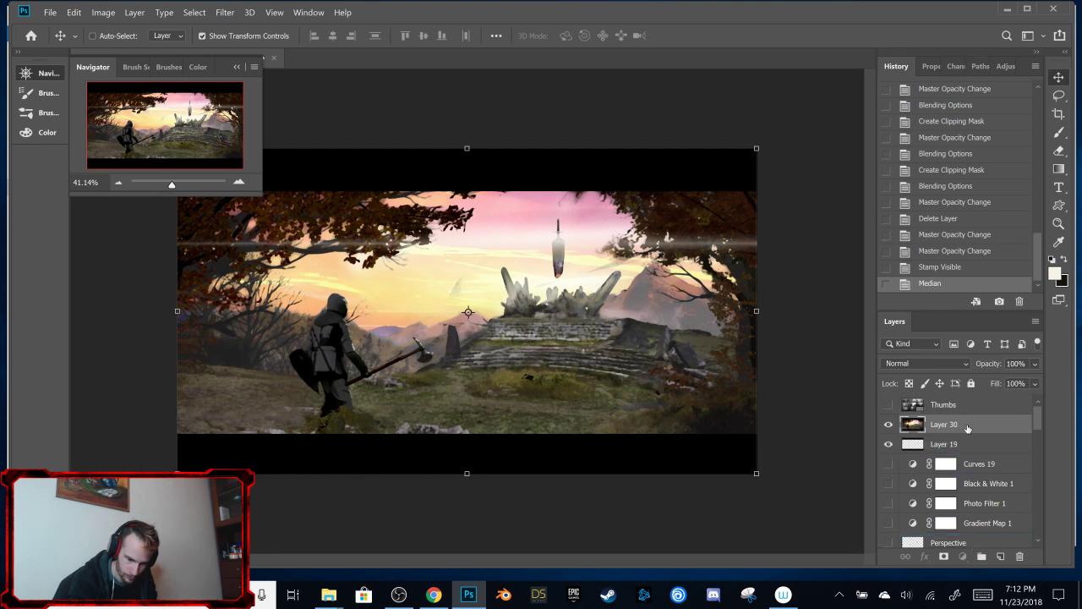
scroll(1035, 434, down, 3)
scroll(1035, 431, up, 3)
key(ctrl+s)
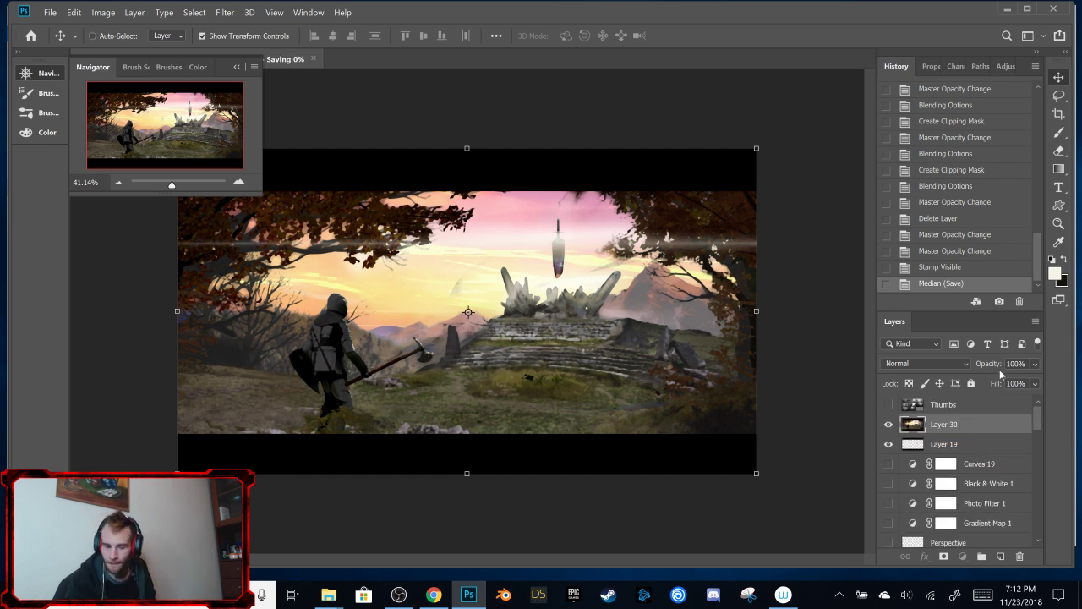
drag(974, 426, 939, 461)
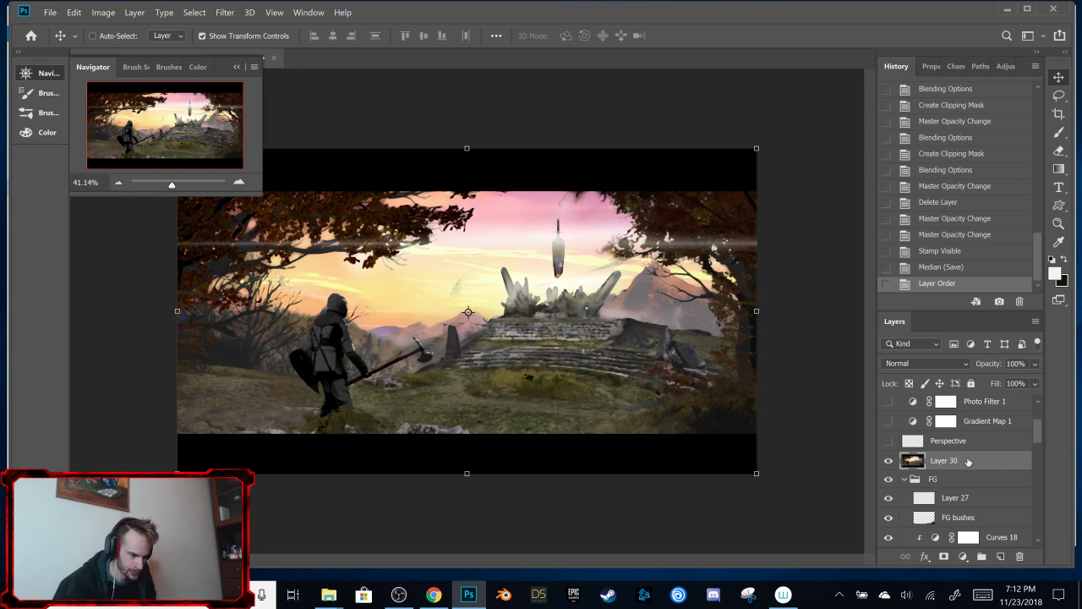
Step: Clip Layer 30 to the FG group and try it at 27% opacity, comparing off and on
right_click(968, 460)
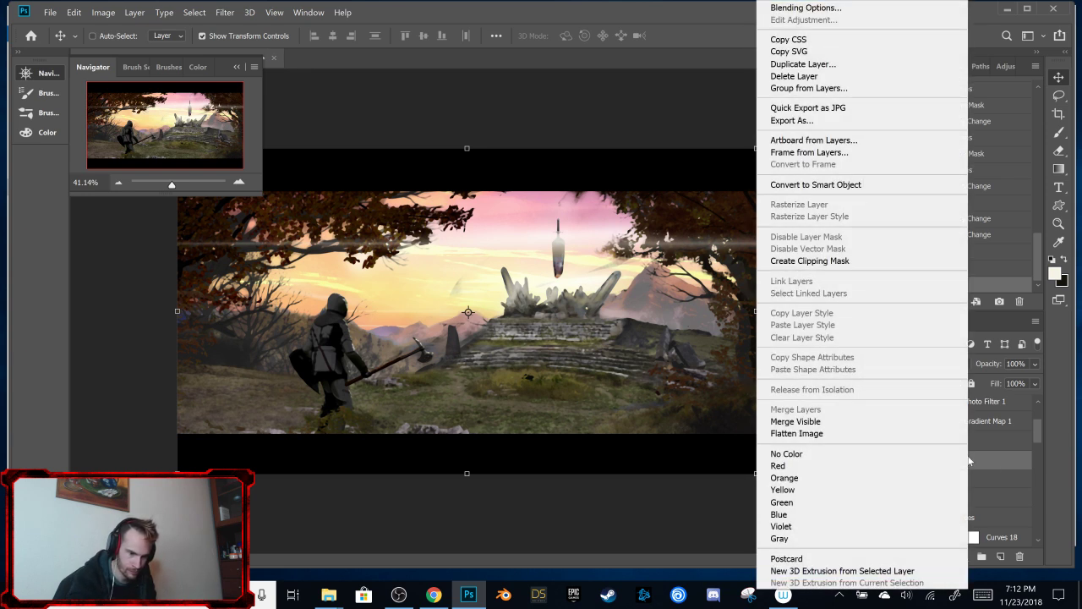
click(809, 260)
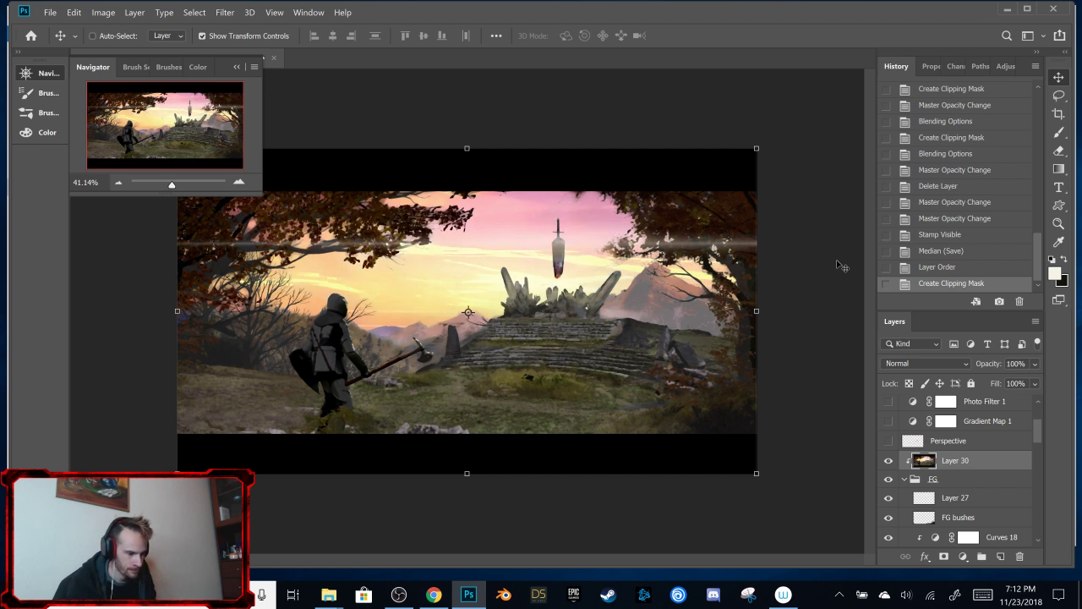
click(1034, 364)
drag(1020, 372, 989, 380)
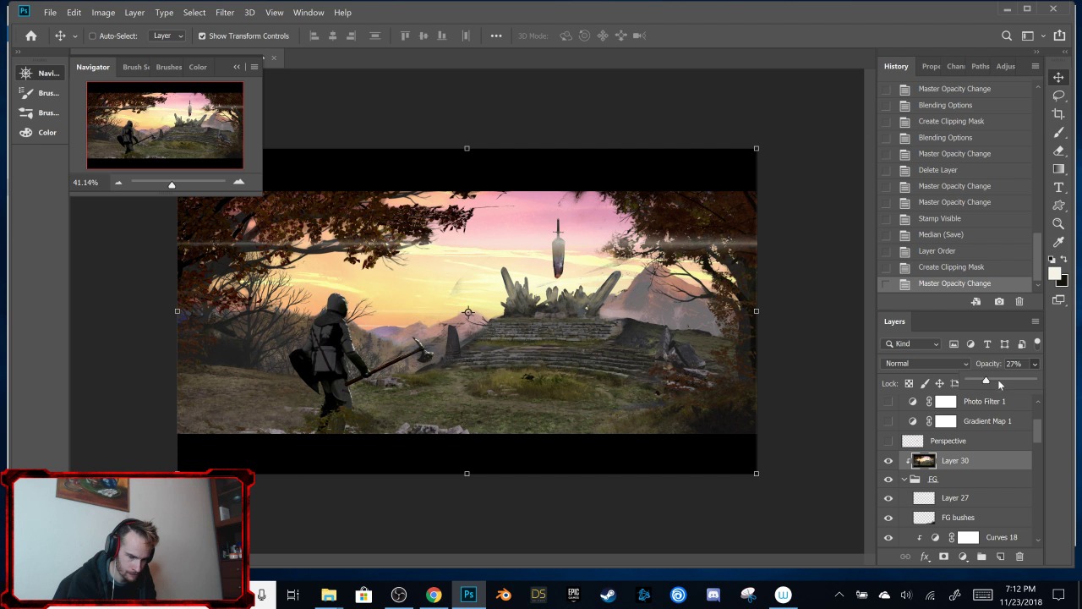
click(888, 461)
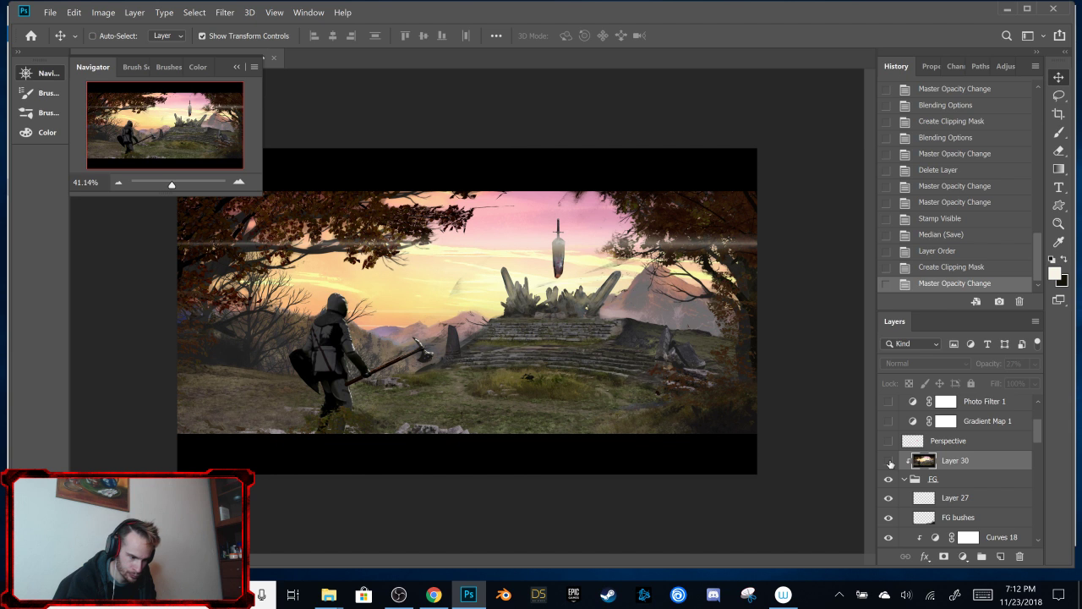
click(889, 460)
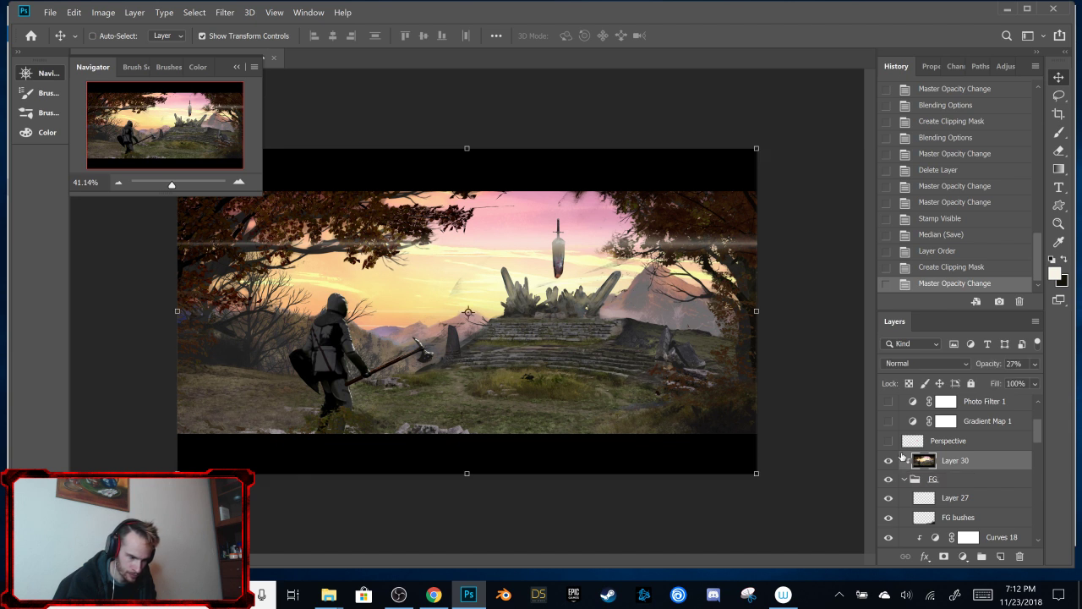
Step: Raise Layer 30's opacity to 49% and compare it off and on
click(1033, 365)
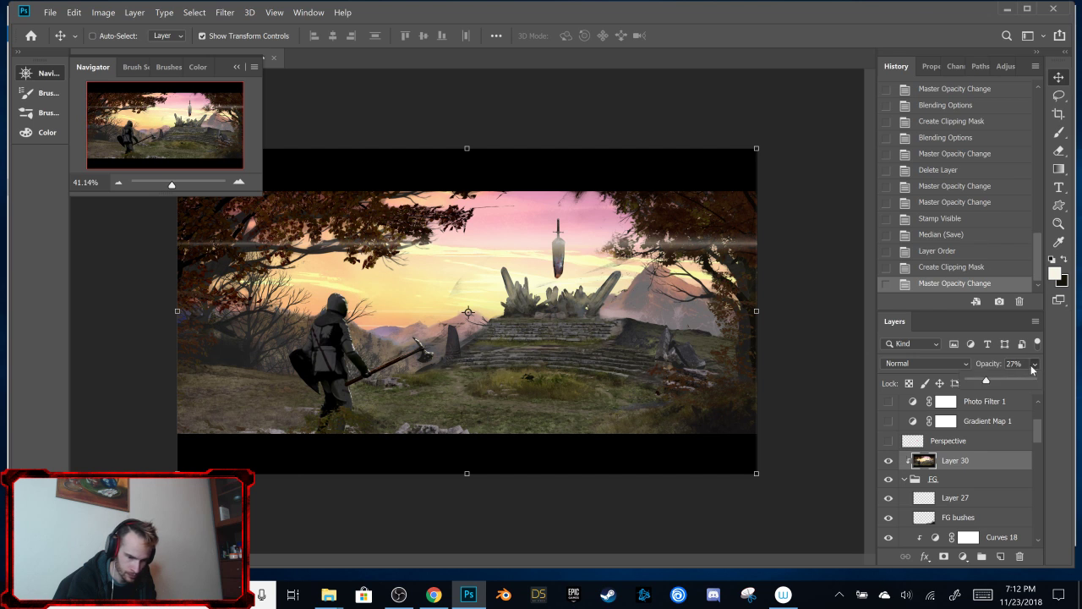
drag(986, 379, 1001, 381)
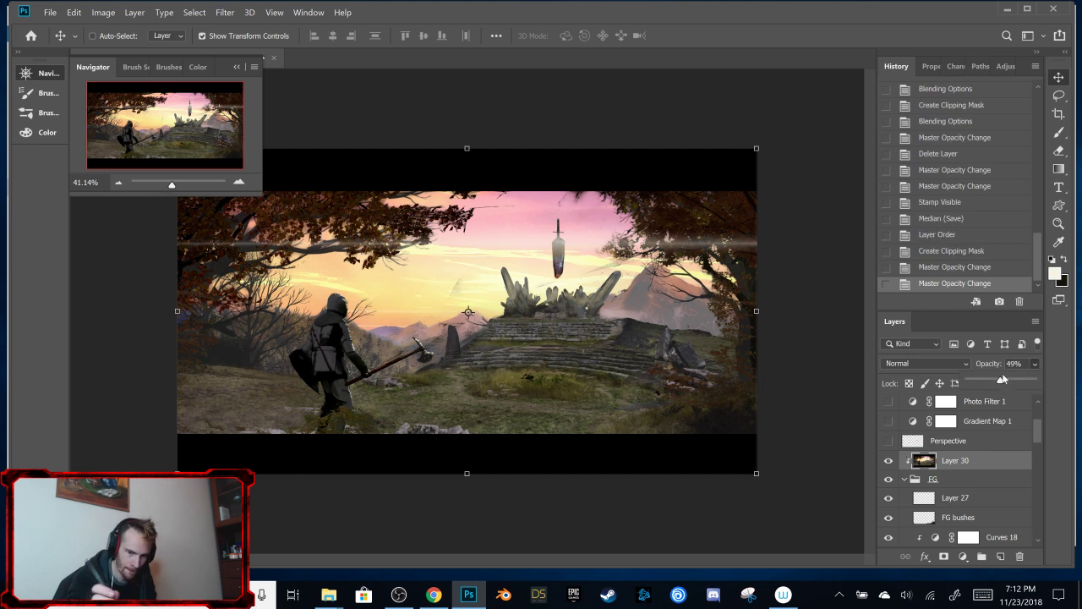
click(889, 461)
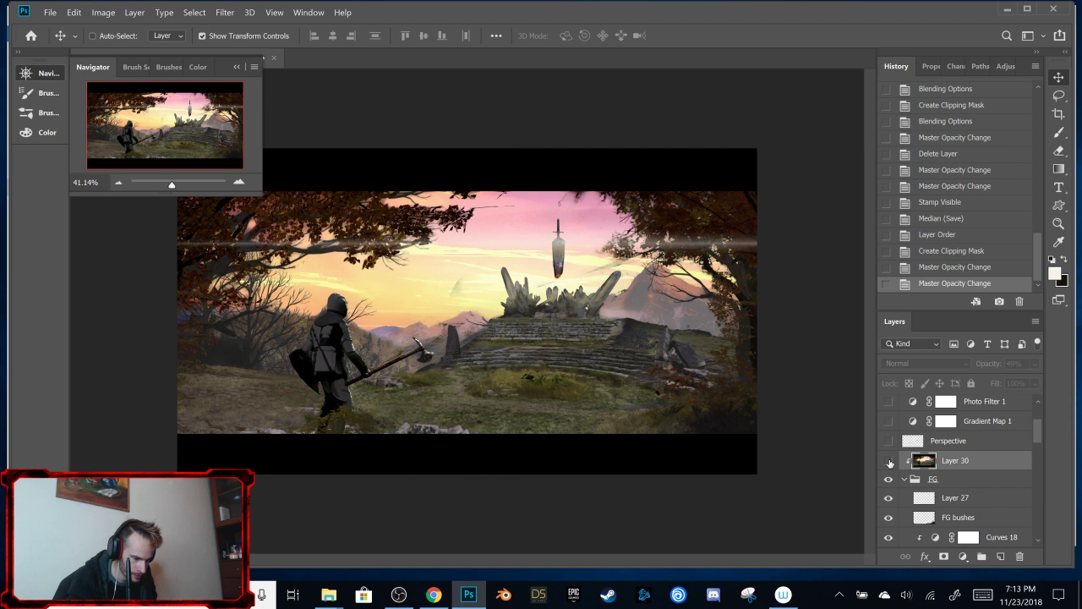
click(889, 461)
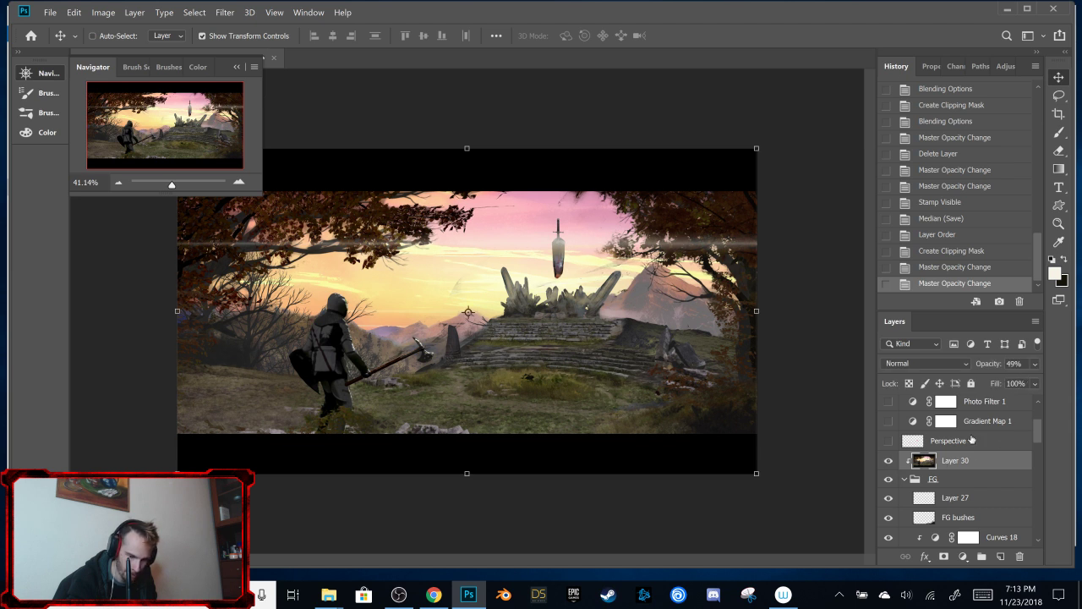
Step: In Layer 30's blending options, set the Underlying Layer Blend If sliders to 87 and 213
double_click(993, 461)
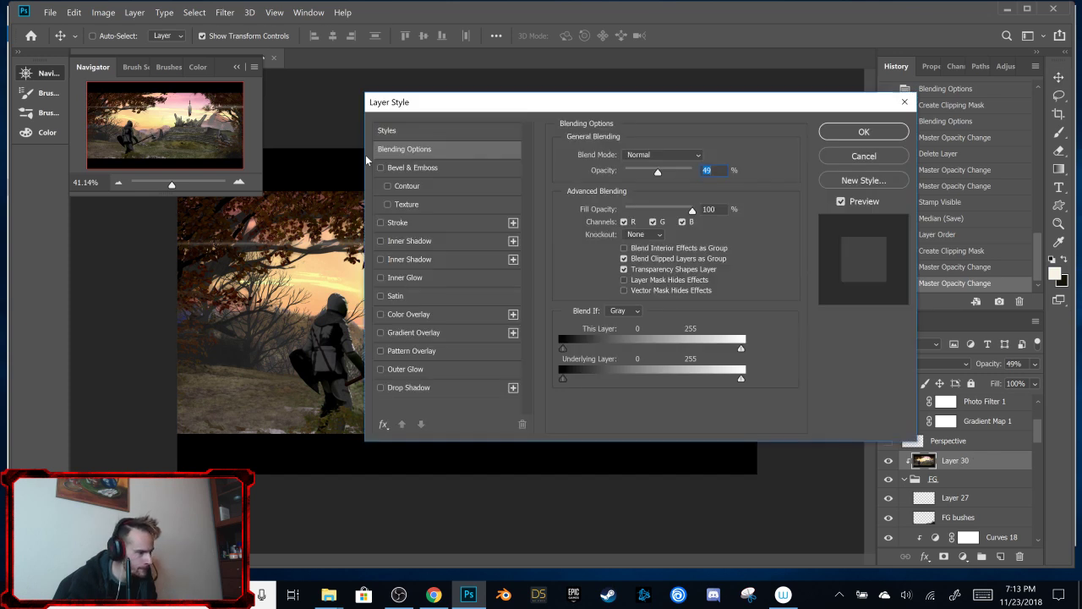
drag(619, 111, 843, 89)
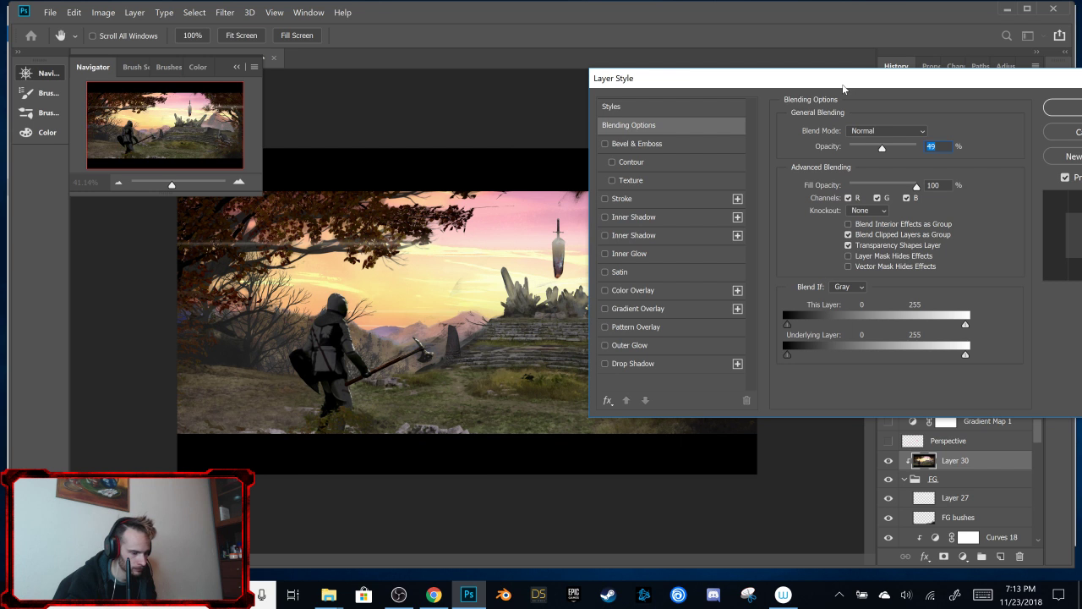
drag(791, 355, 794, 356)
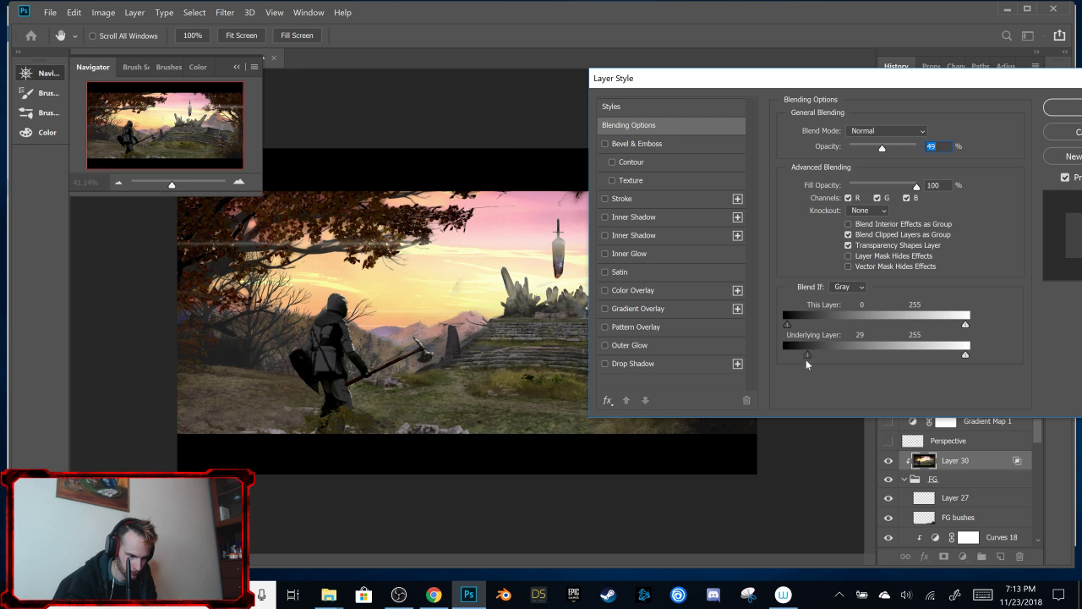
drag(806, 358, 825, 351)
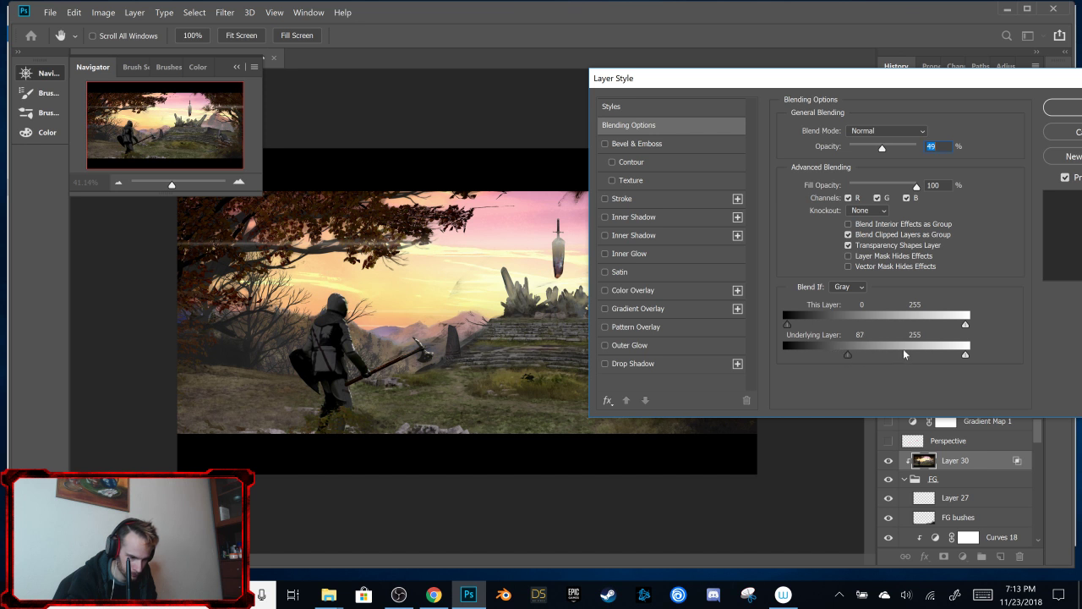
drag(966, 355, 935, 354)
drag(1006, 83, 818, 128)
click(906, 157)
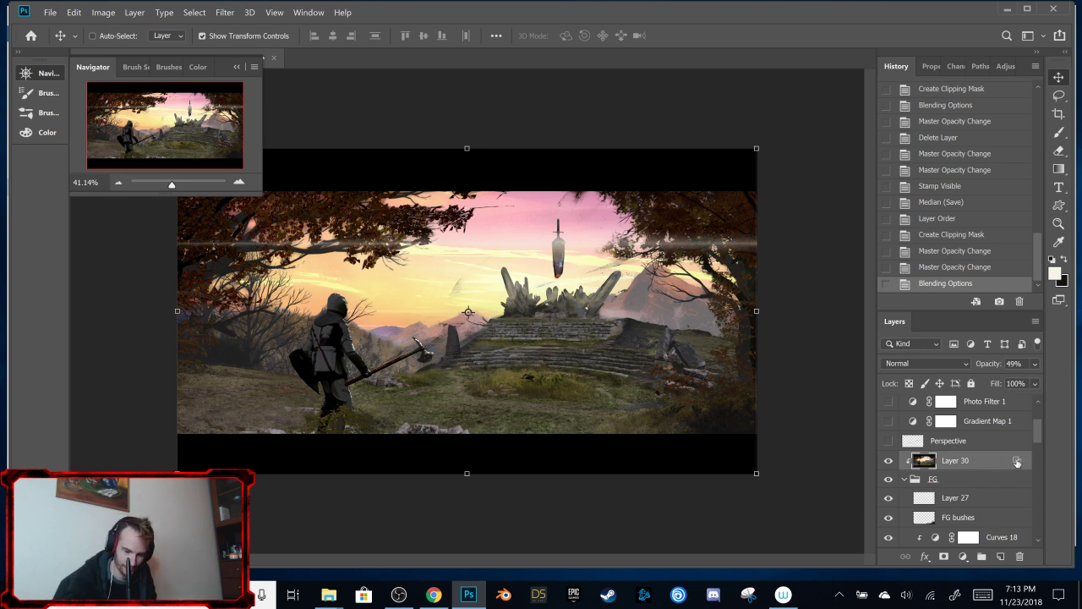
Step: Confirm Layer 30's blending options, set its opacity to 61%, and compare it off and on
double_click(982, 460)
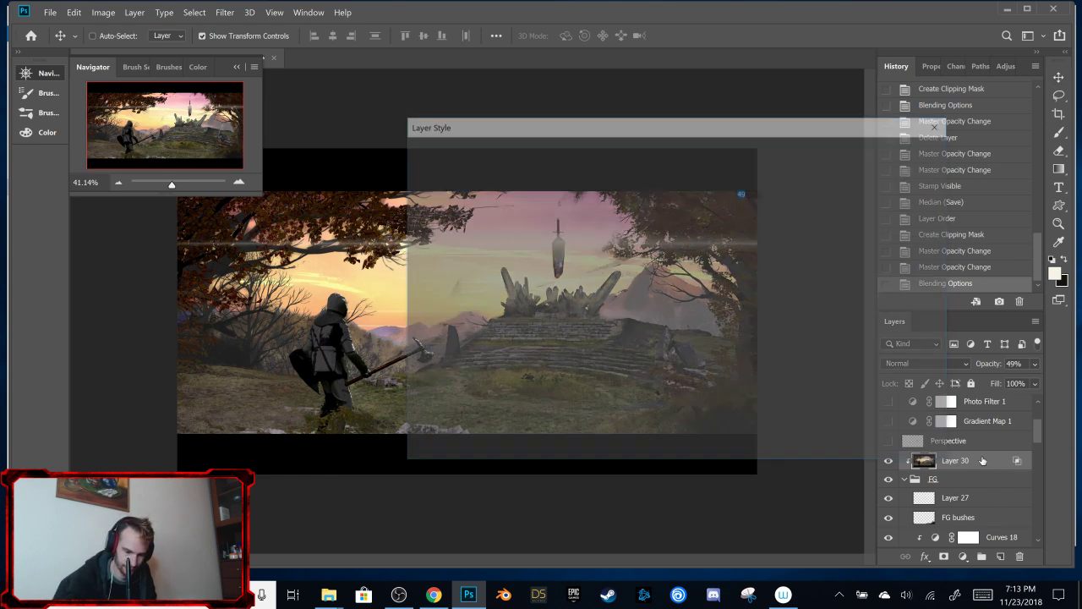
click(878, 159)
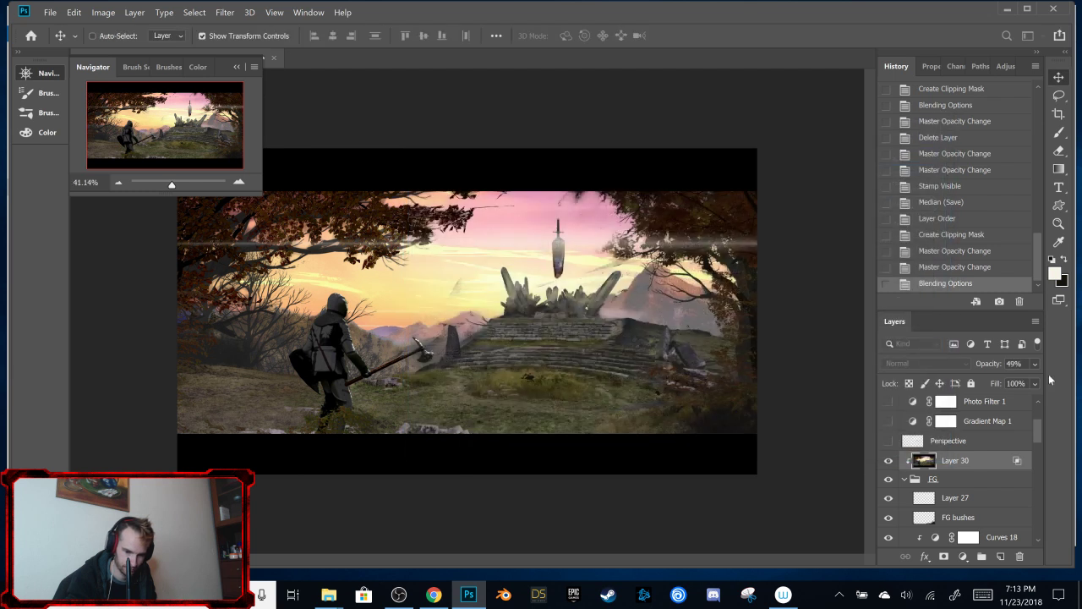
click(1034, 363)
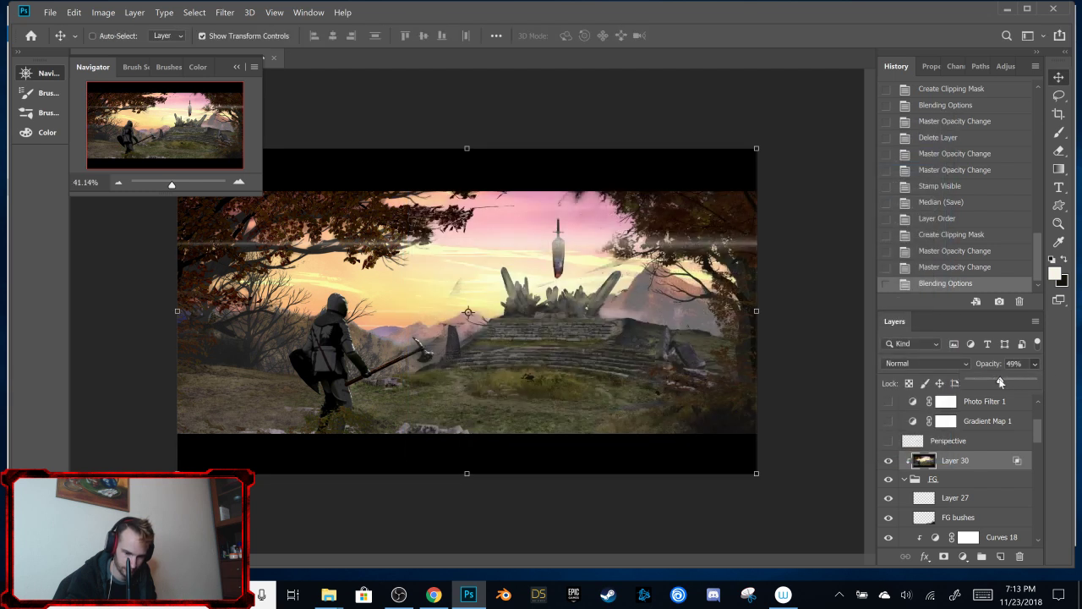
drag(1000, 382, 1007, 382)
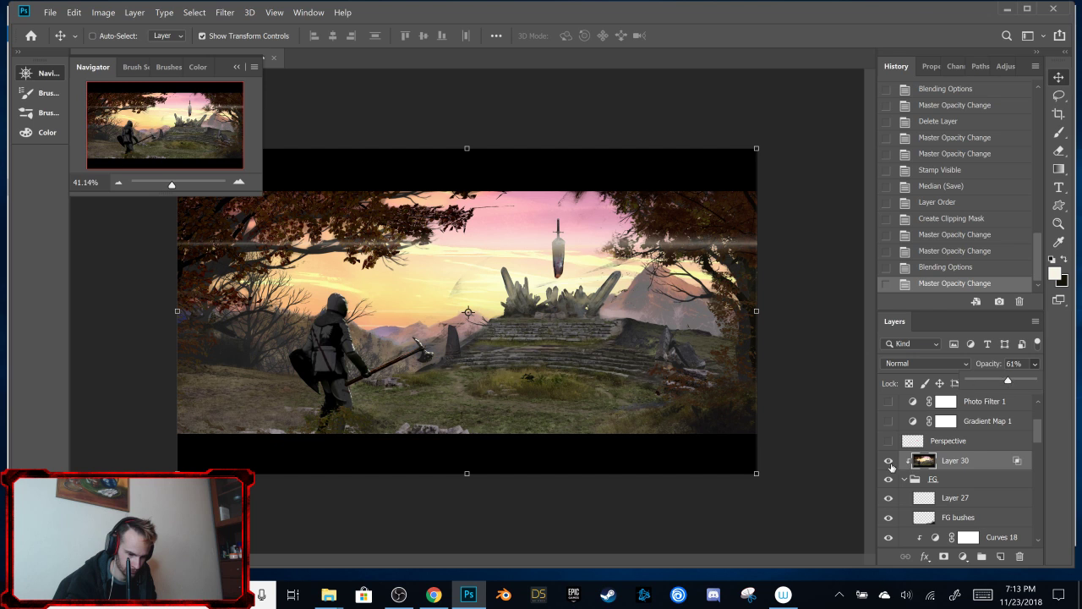
click(888, 461)
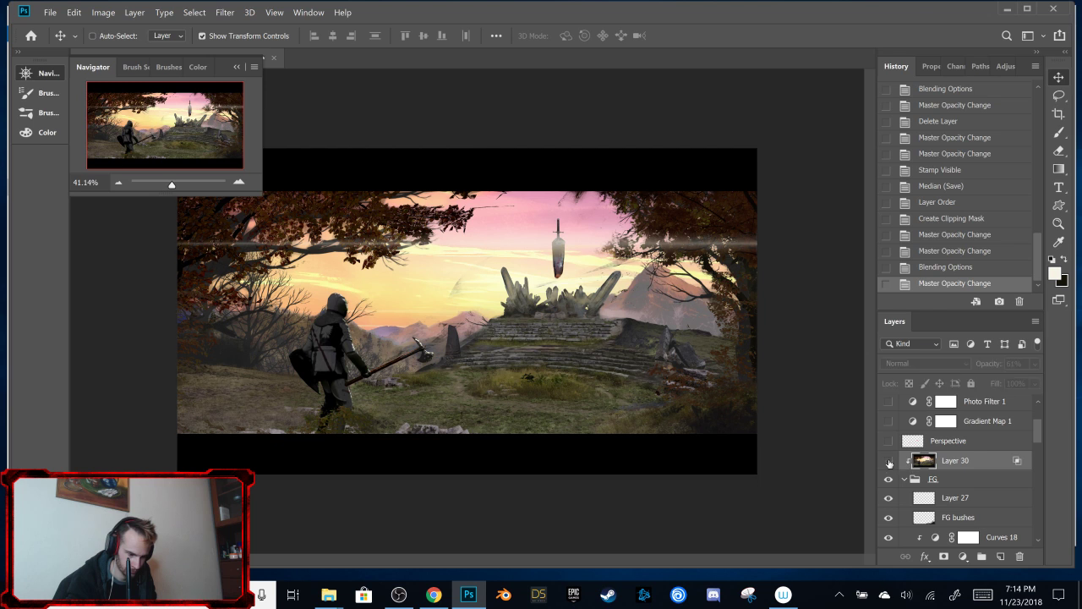
click(888, 461)
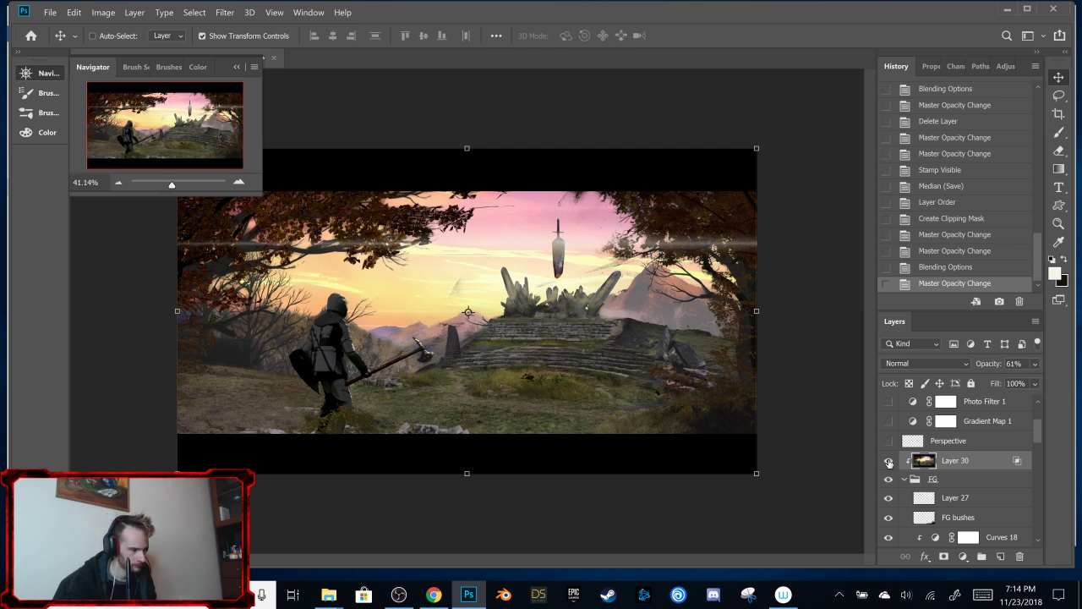
Step: Turn Black & White 1, Photo Filter 1, Gradient Map 1 and Curves 19 back on, and save with Ctrl+S
scroll(889, 426, up, 2)
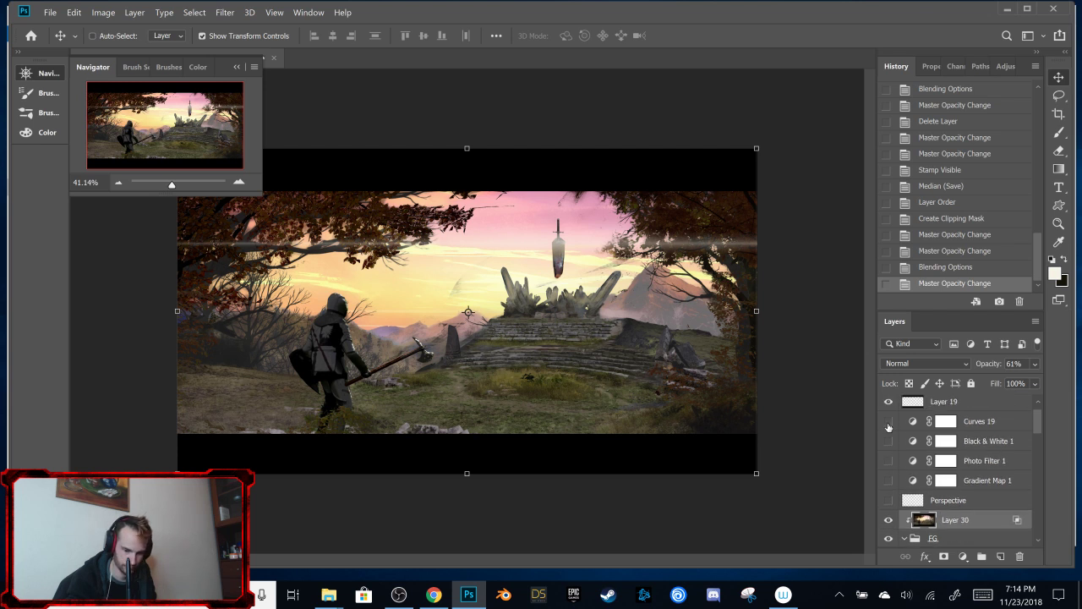
drag(889, 441, 889, 481)
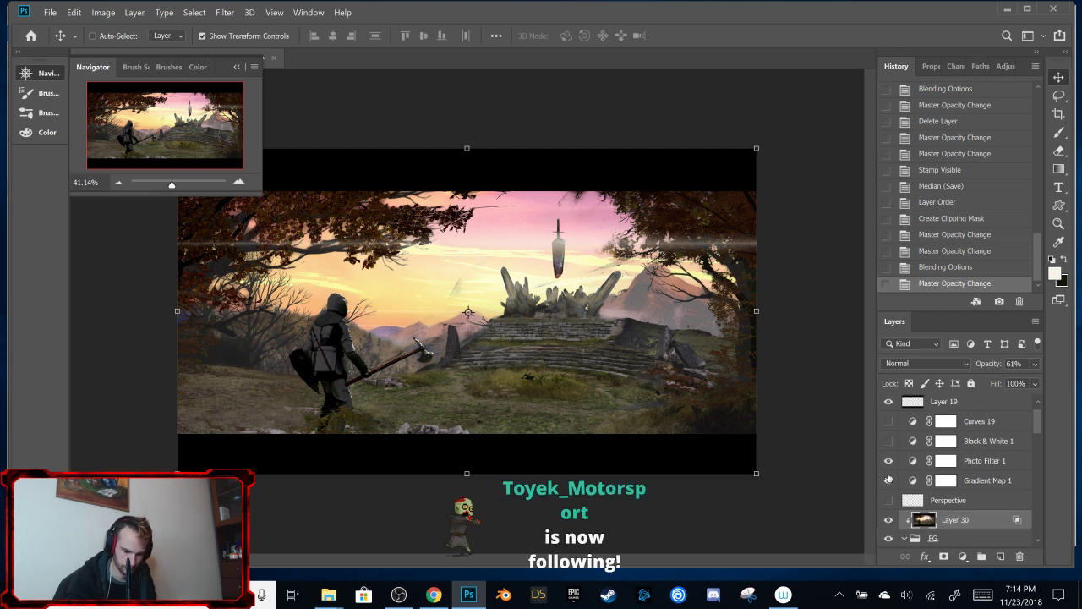
click(888, 421)
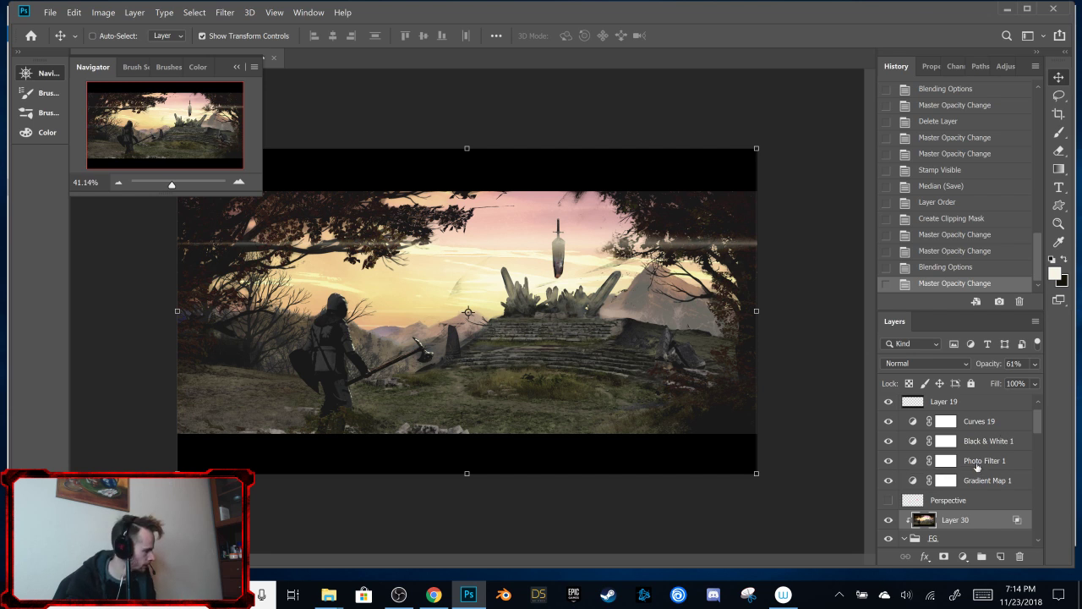
key(ctrl+s)
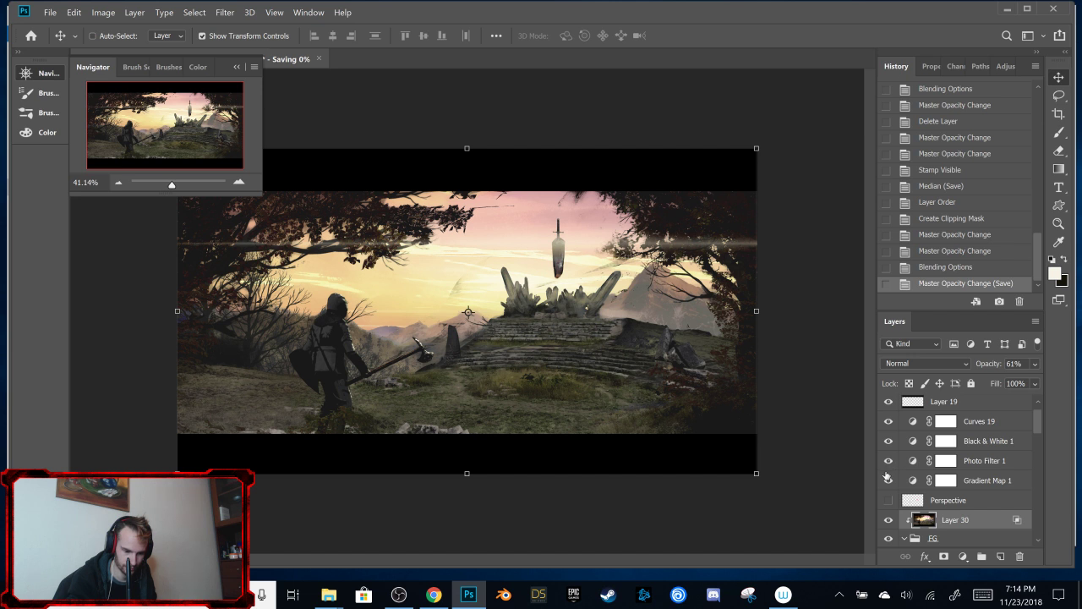
click(888, 422)
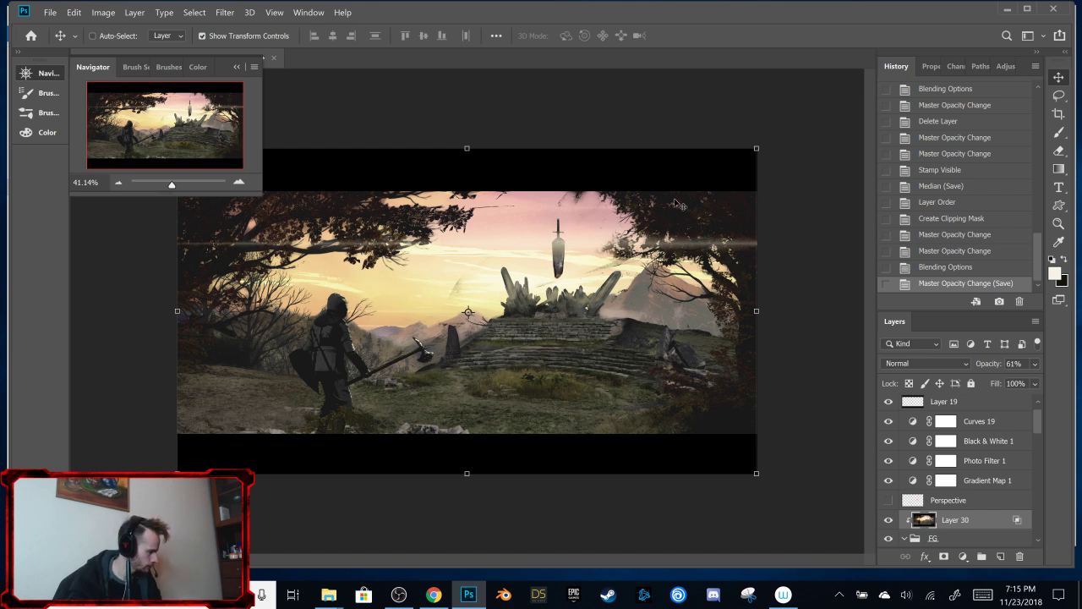
key(b)
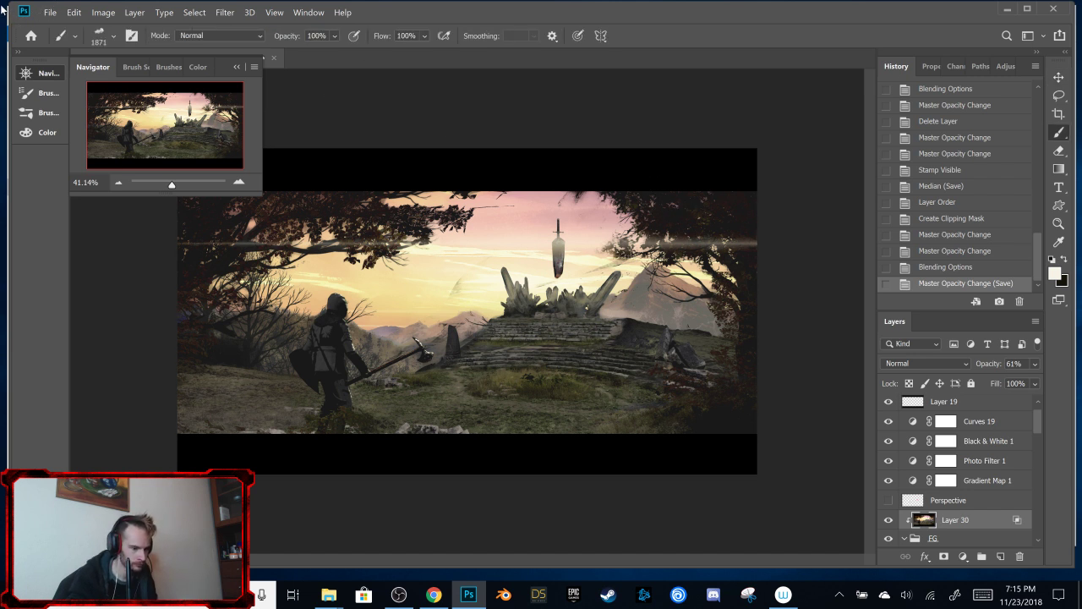
Step: Flip the canvas horizontally to compare the mirrored composition, then collapse the Navigator panel
click(72, 12)
mouse_move(132, 132)
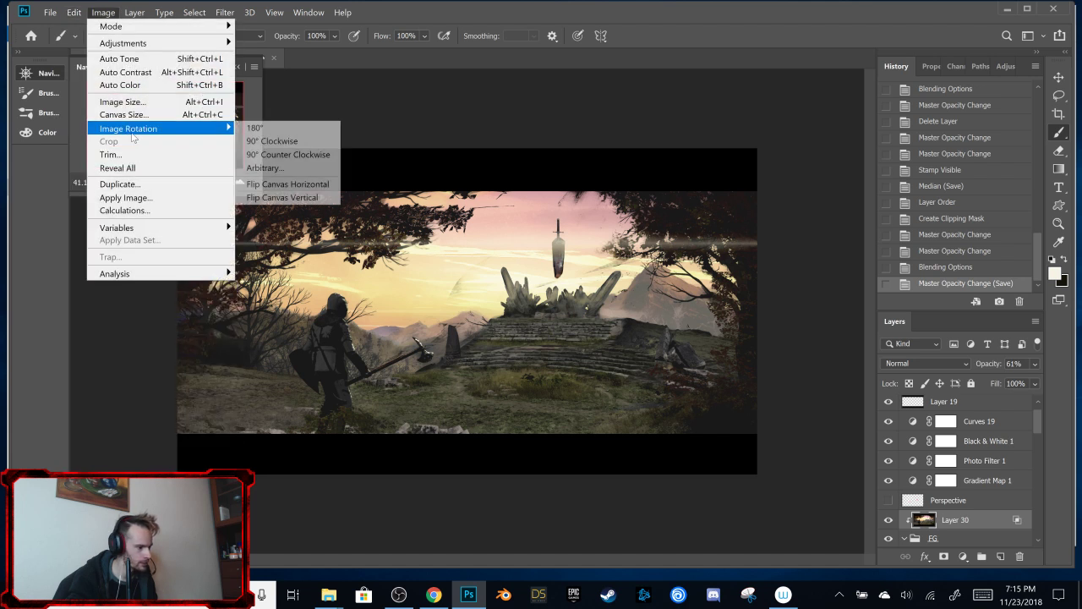
click(283, 183)
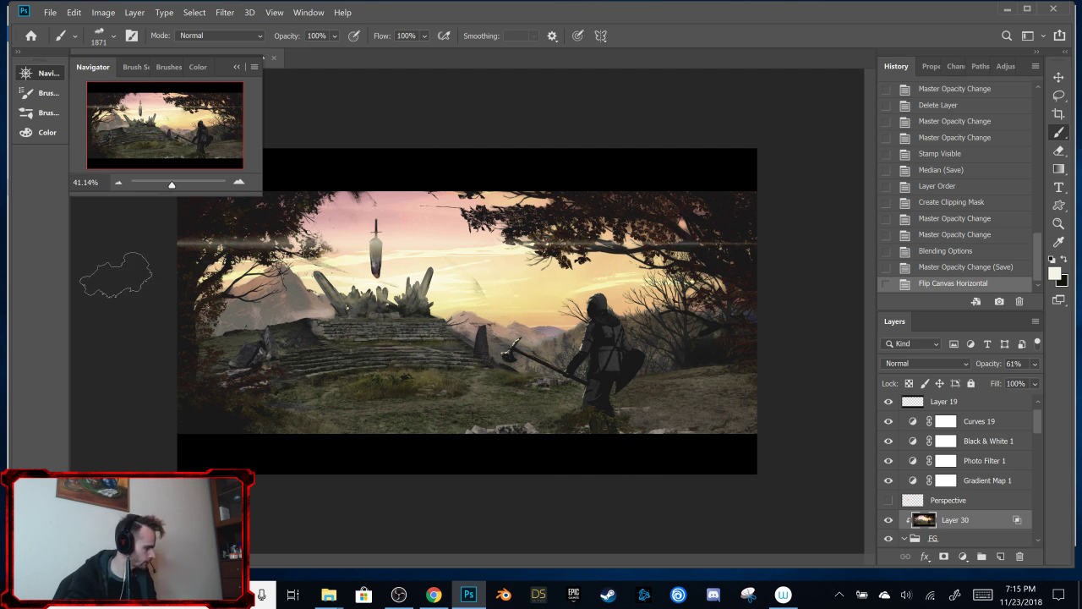
key(ctrl+z)
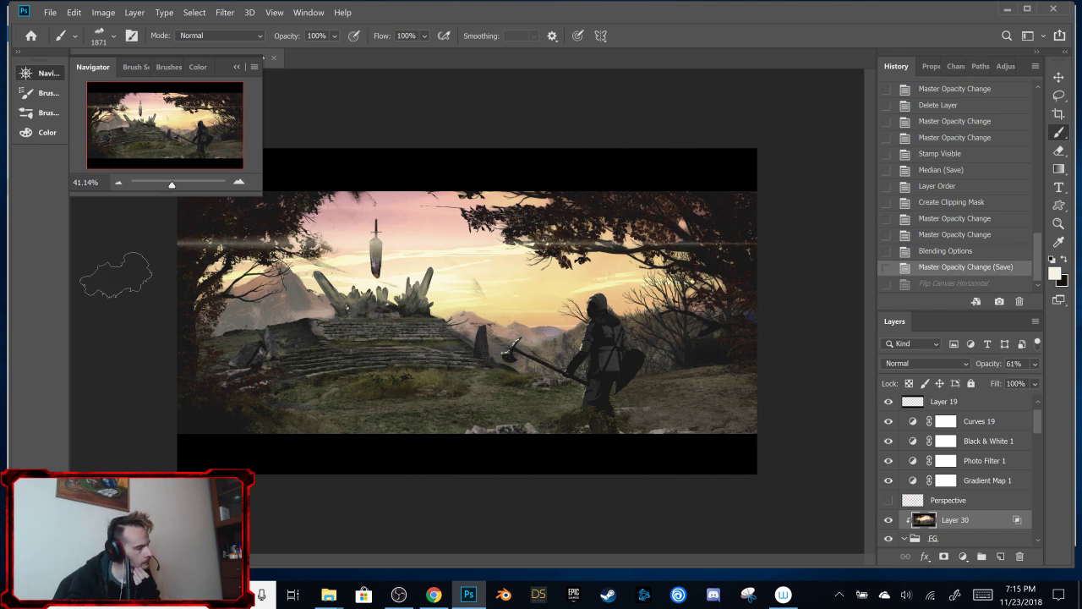
key(ctrl+shift+z)
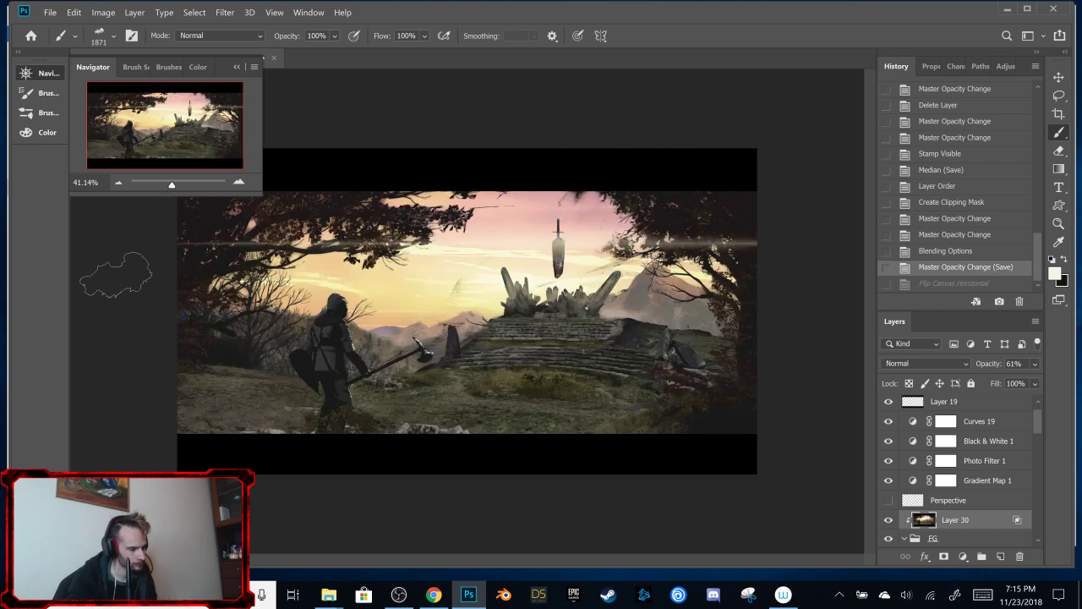
click(238, 68)
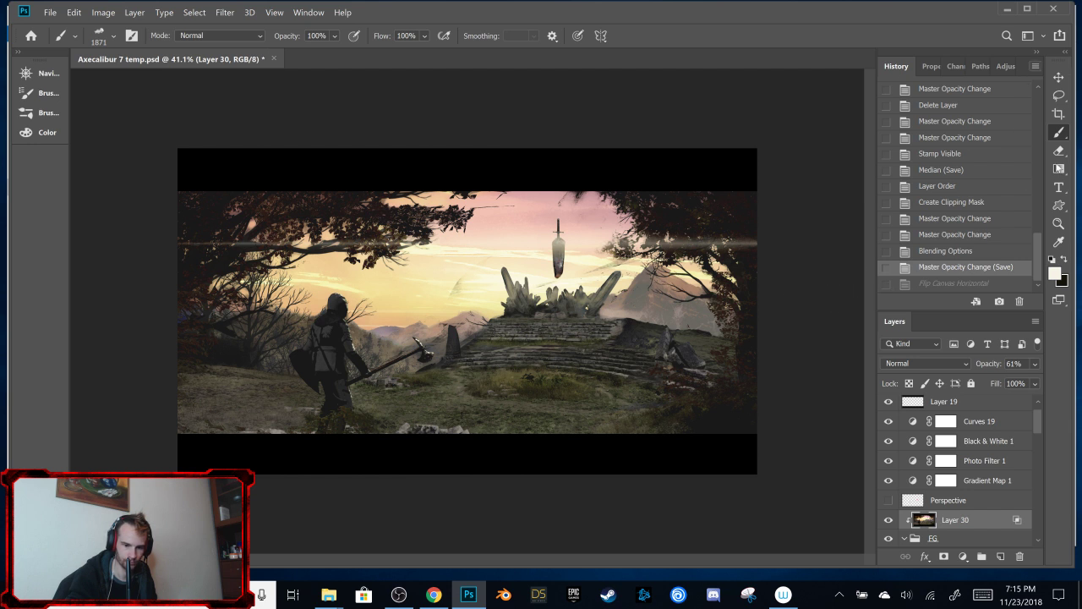
Step: Choose the 243 px signature brush preset and try a test stamp, then undo it
right_click(765, 190)
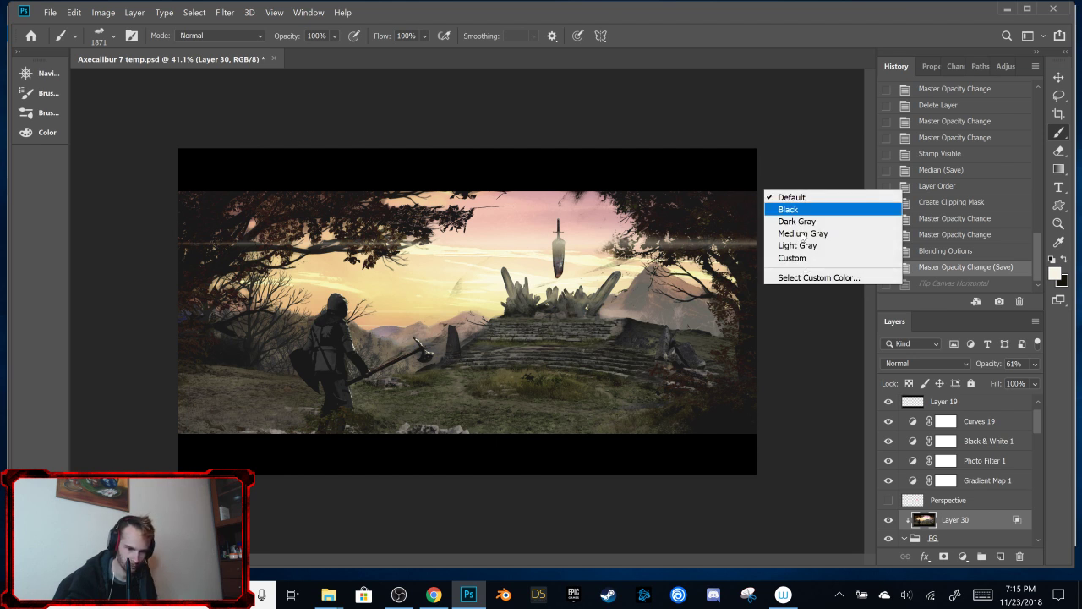
right_click(673, 203)
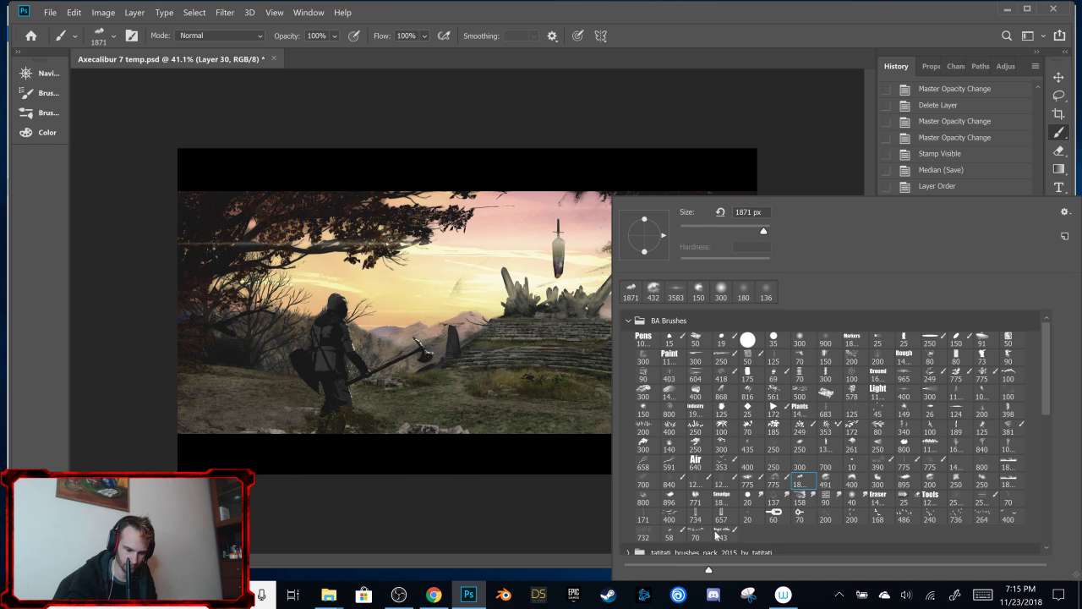
click(720, 530)
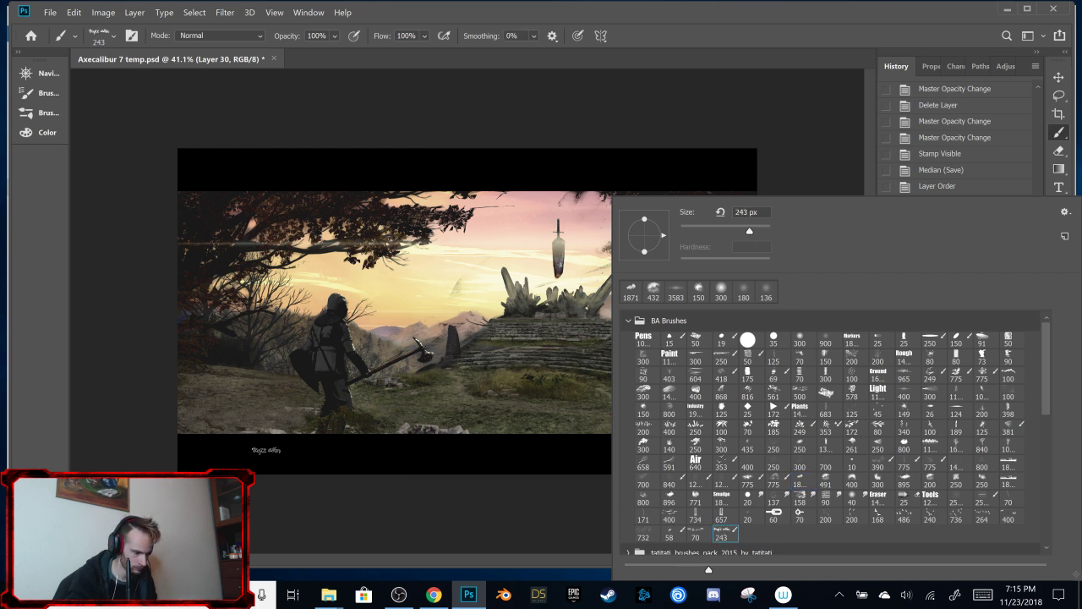
key(Escape)
click(553, 332)
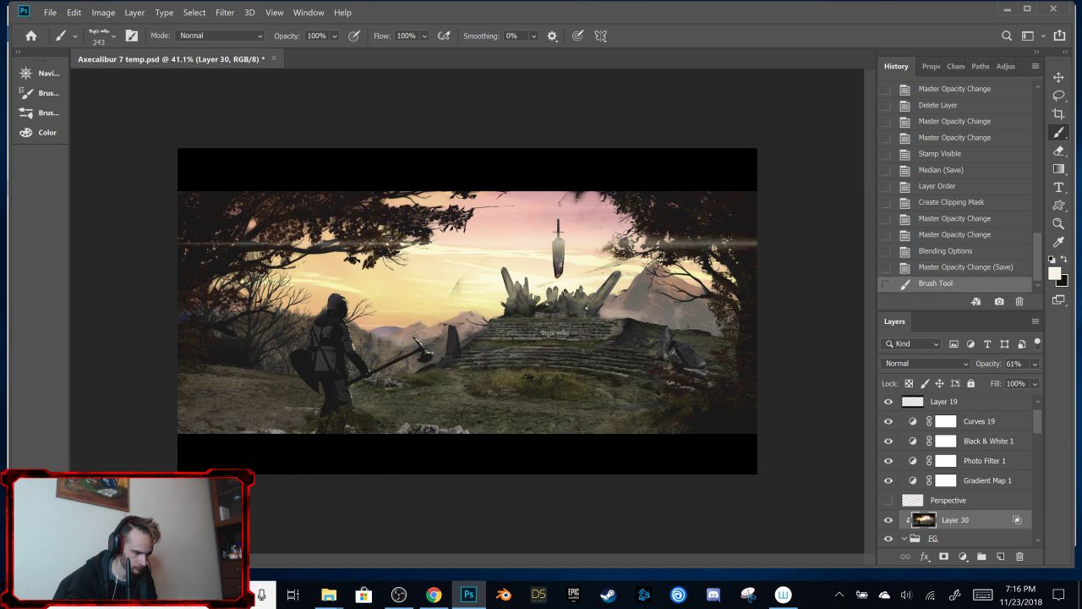
key(ctrl+z)
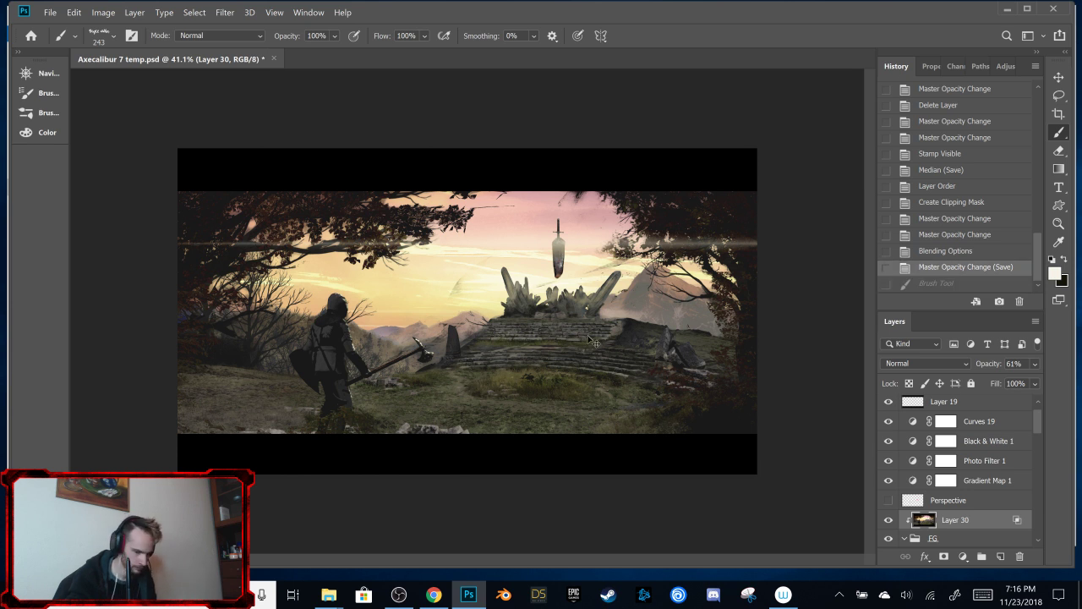
Step: On a new layer above Layer 19, stamp the 417 px signature in the lower-left bar
click(980, 407)
scroll(1002, 558, up, 1)
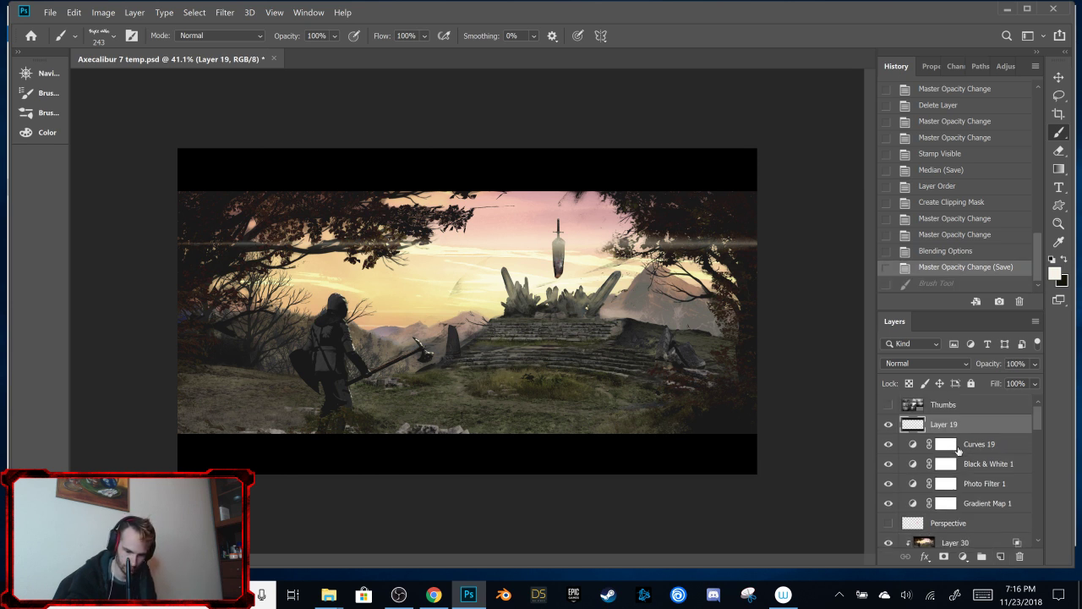
click(1000, 556)
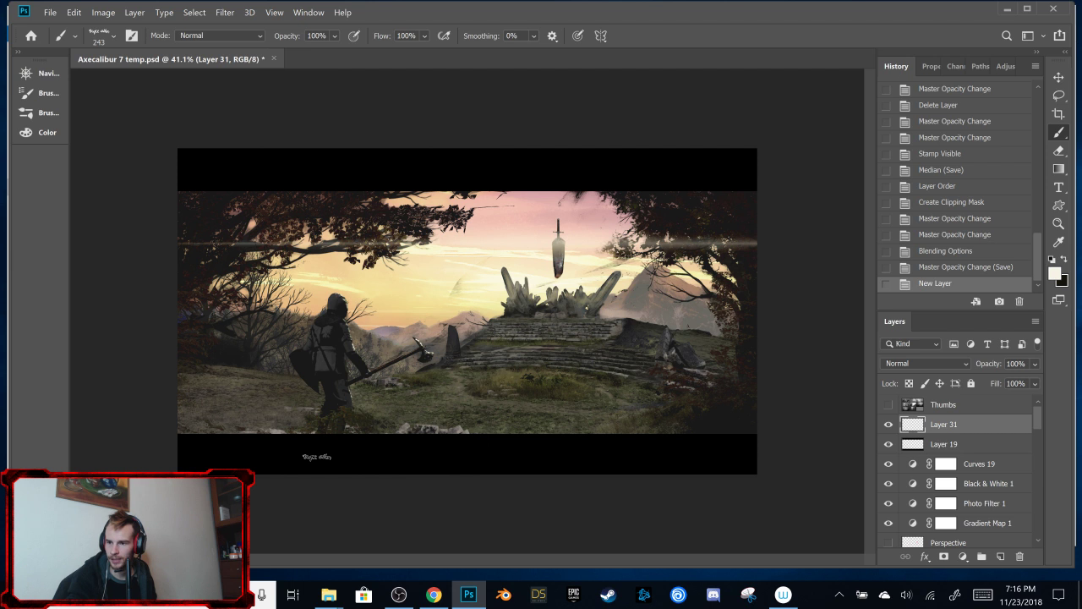
right_click(265, 454)
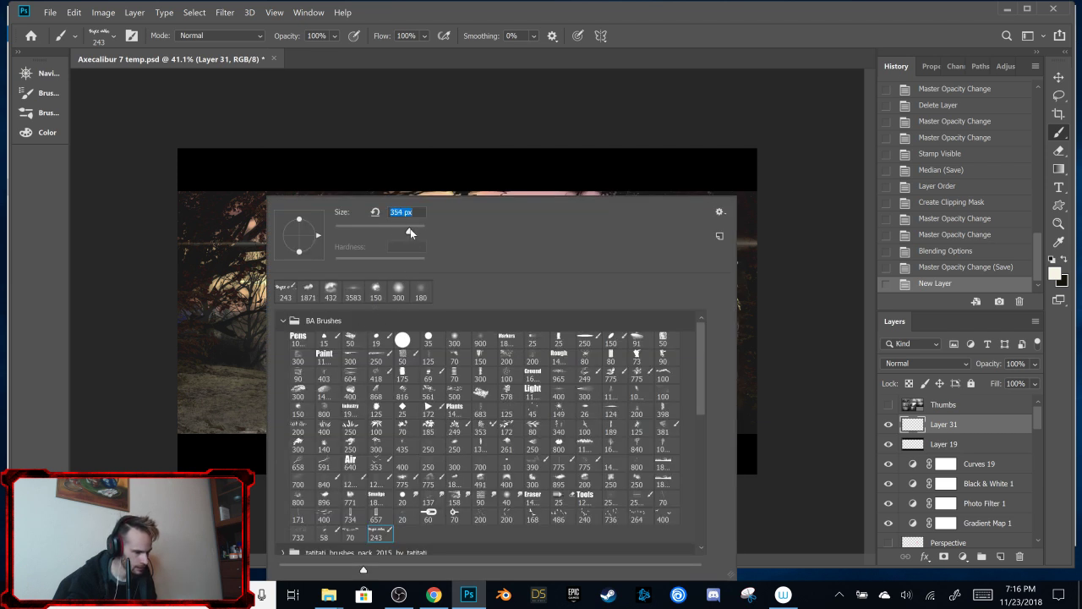
drag(410, 228, 411, 230)
key(Return)
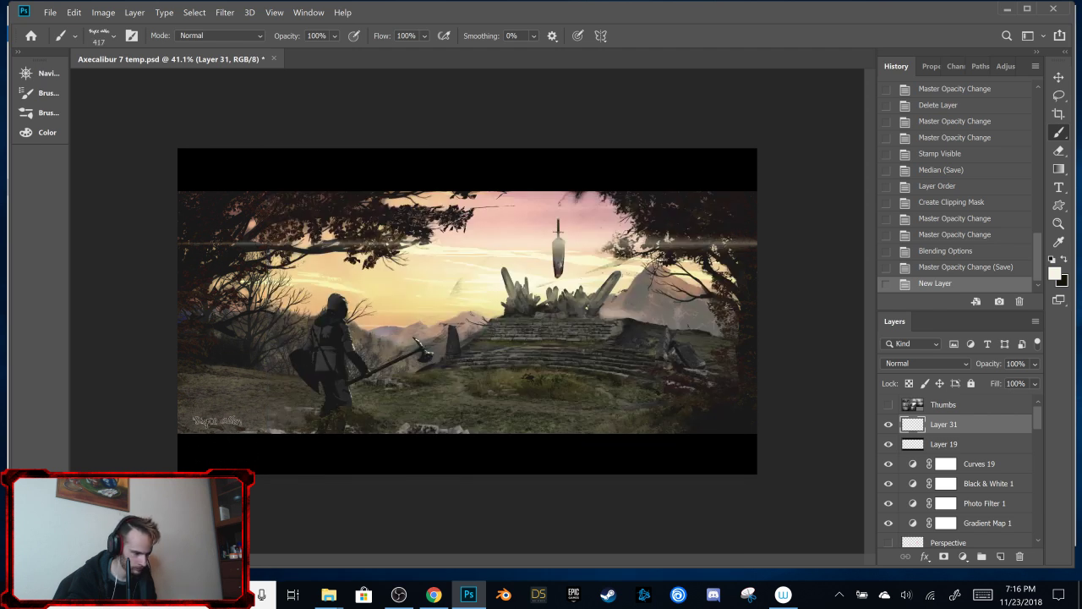
click(220, 454)
click(220, 454)
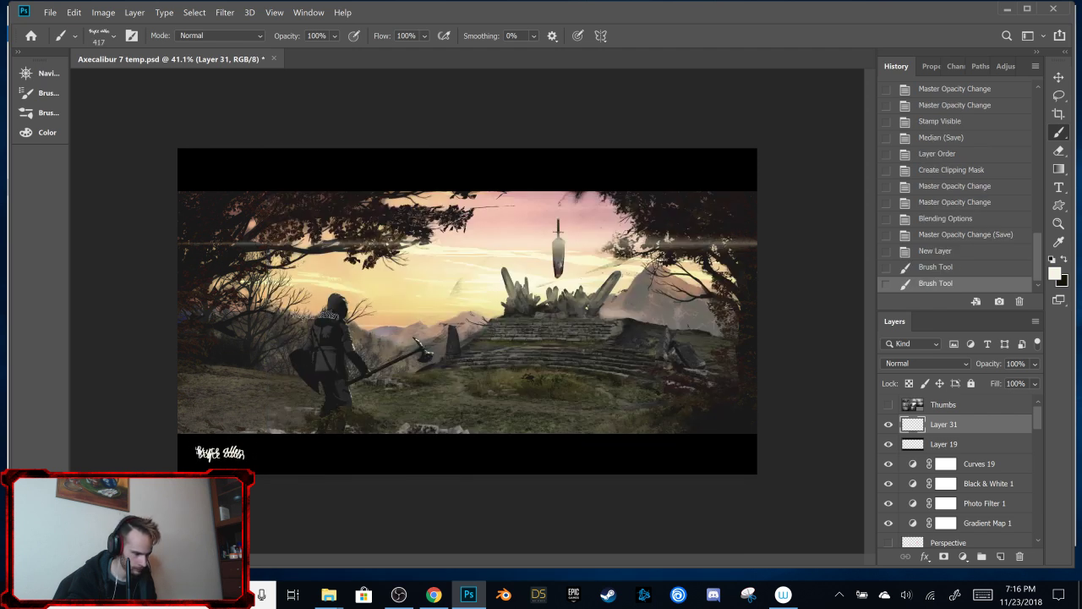
Step: Undo the doubled stamp and nudge the signature slightly upward with the Move tool
key(ctrl+z)
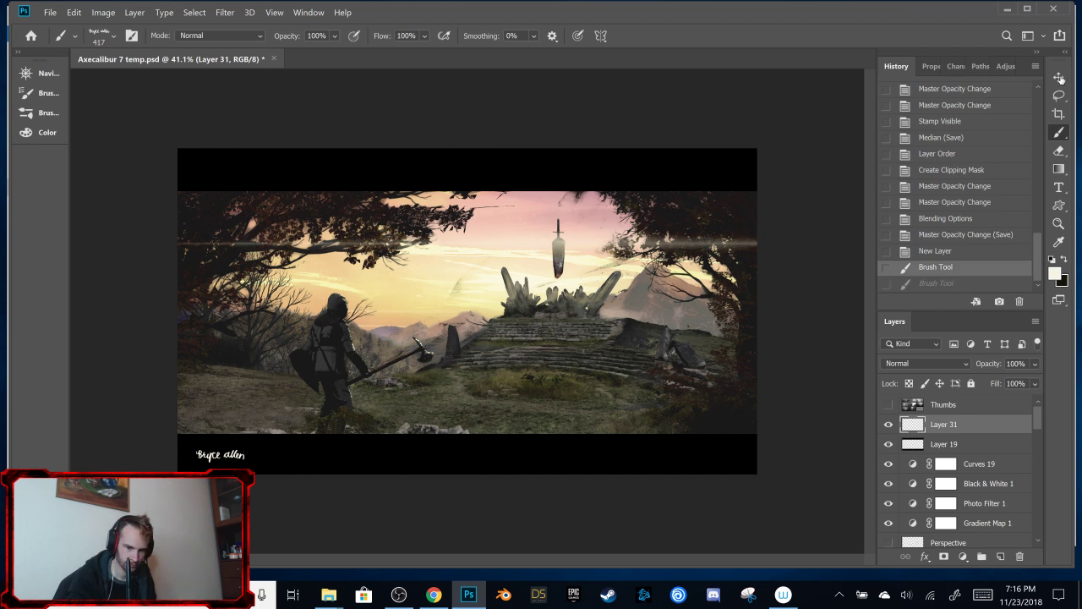
key(v)
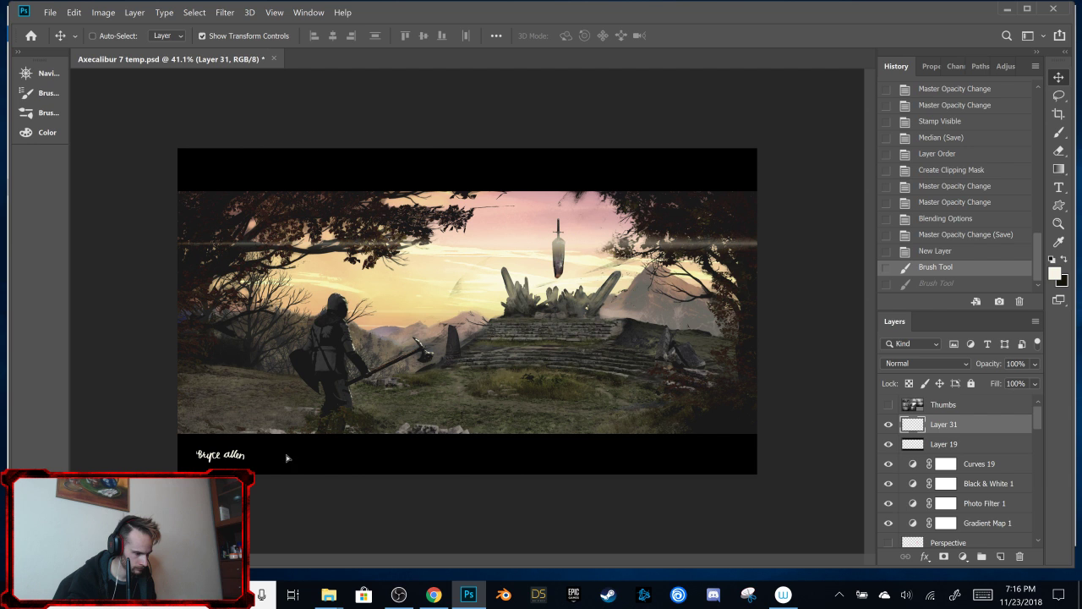
drag(287, 459, 287, 452)
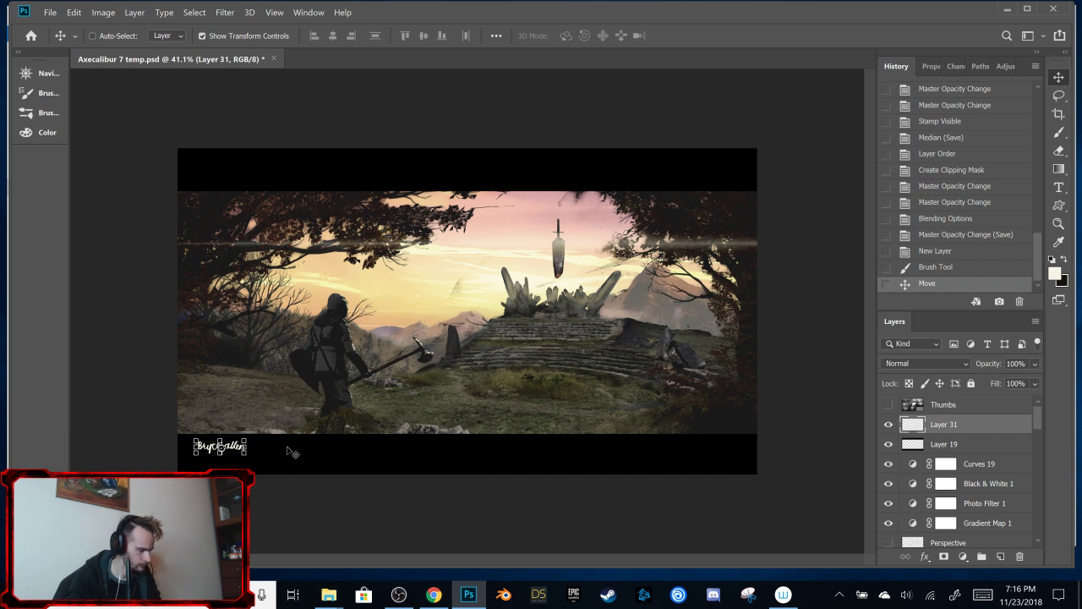
Step: Start a Courier New text line below the signature and clear the placeholder text
key(t)
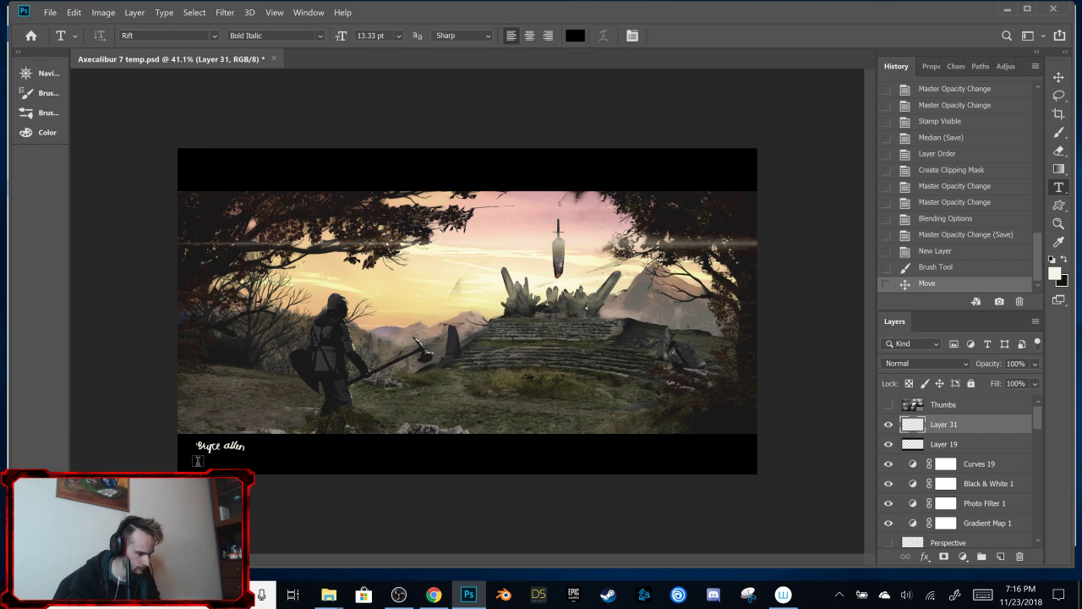
click(197, 461)
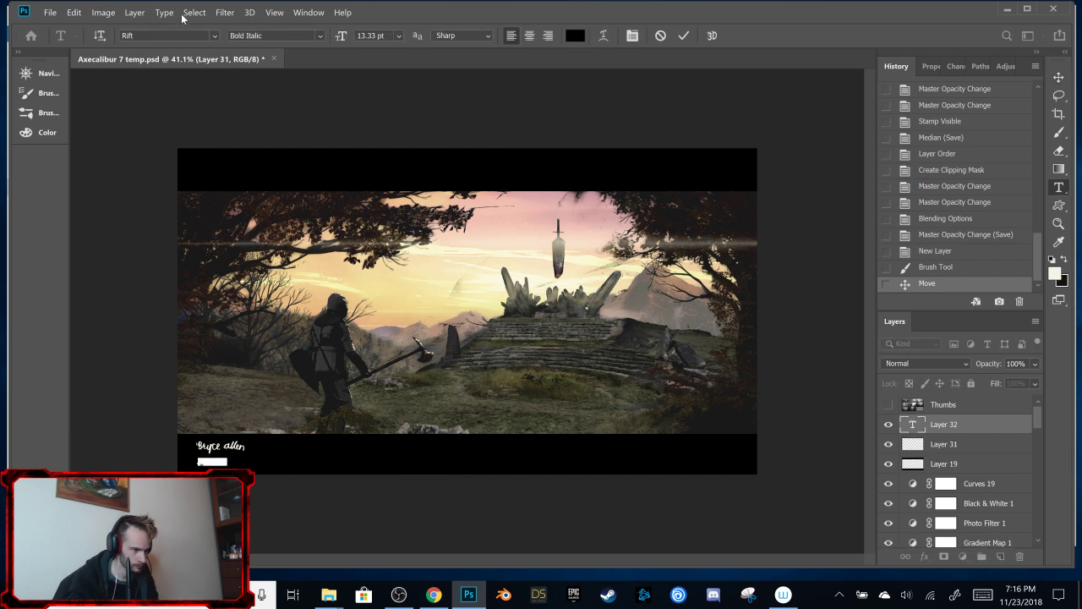
click(214, 38)
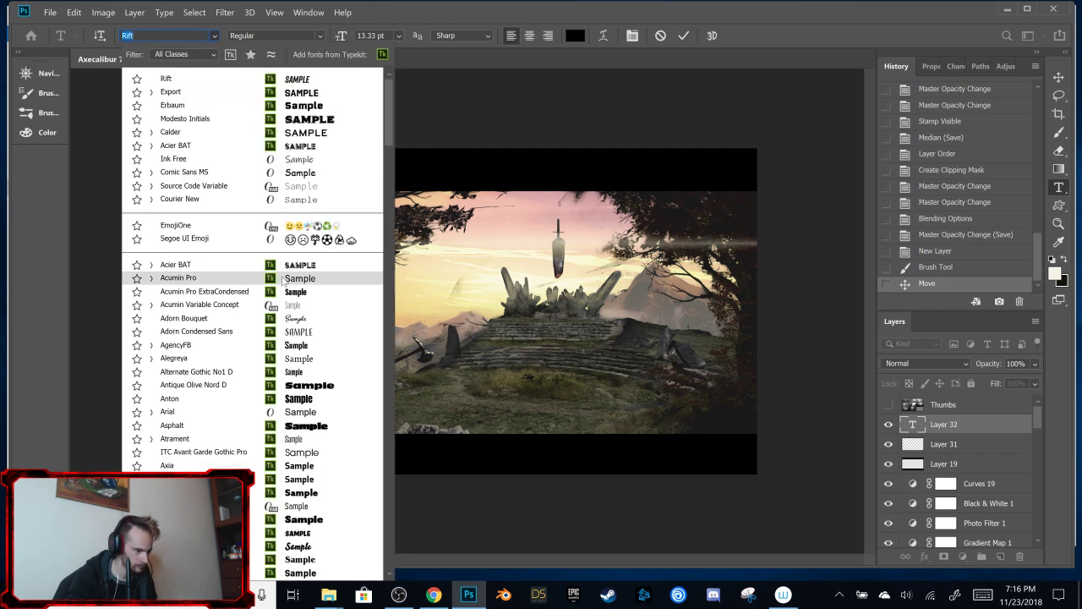
click(300, 201)
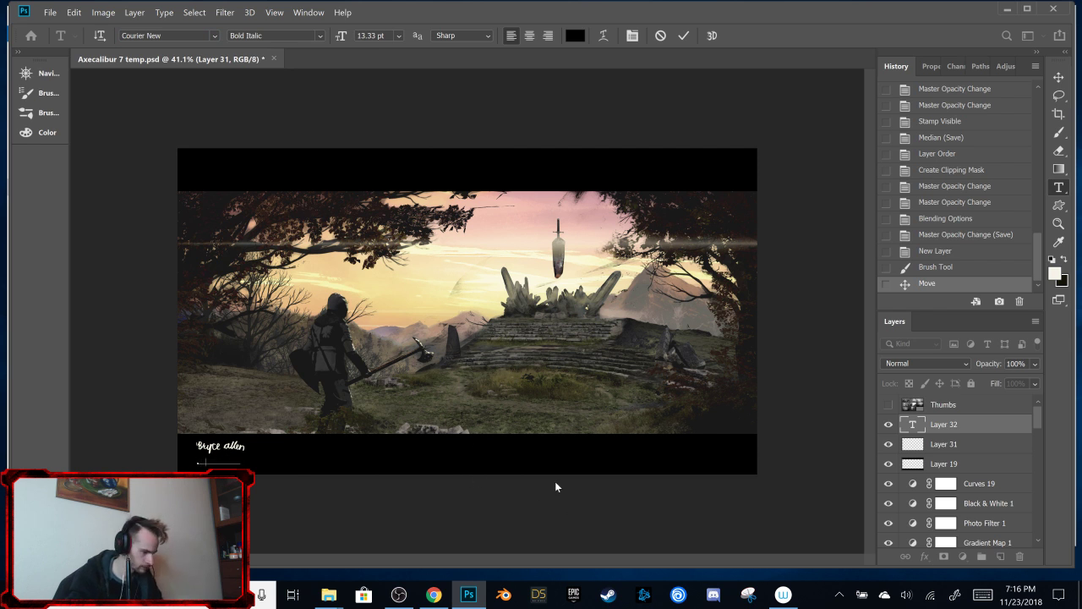
key(BackSpace)
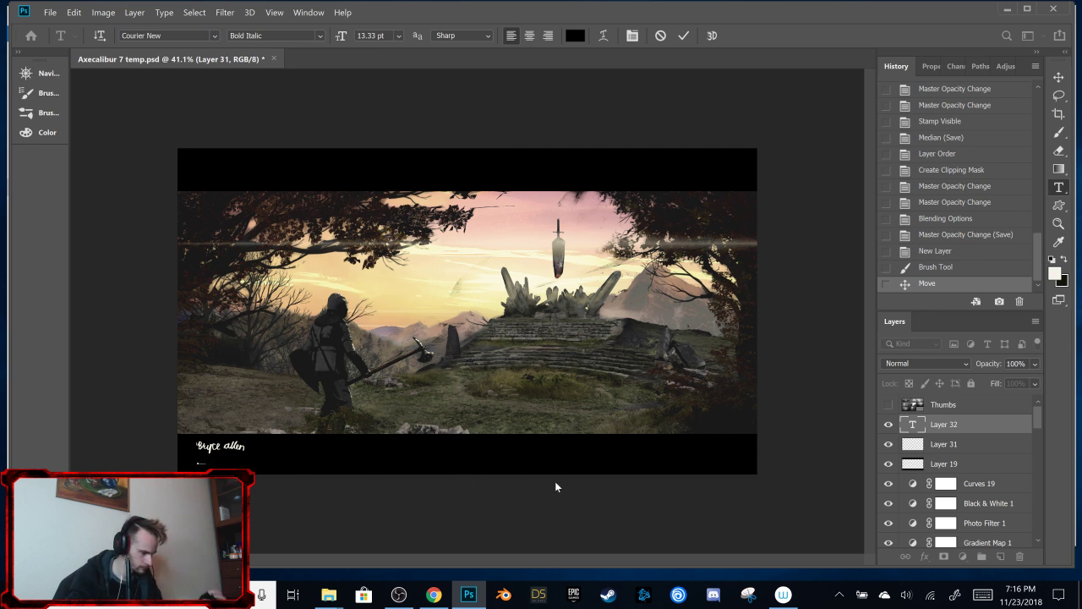
Step: Set the text colour to white (#ffffff)
click(575, 36)
text(ffffff)
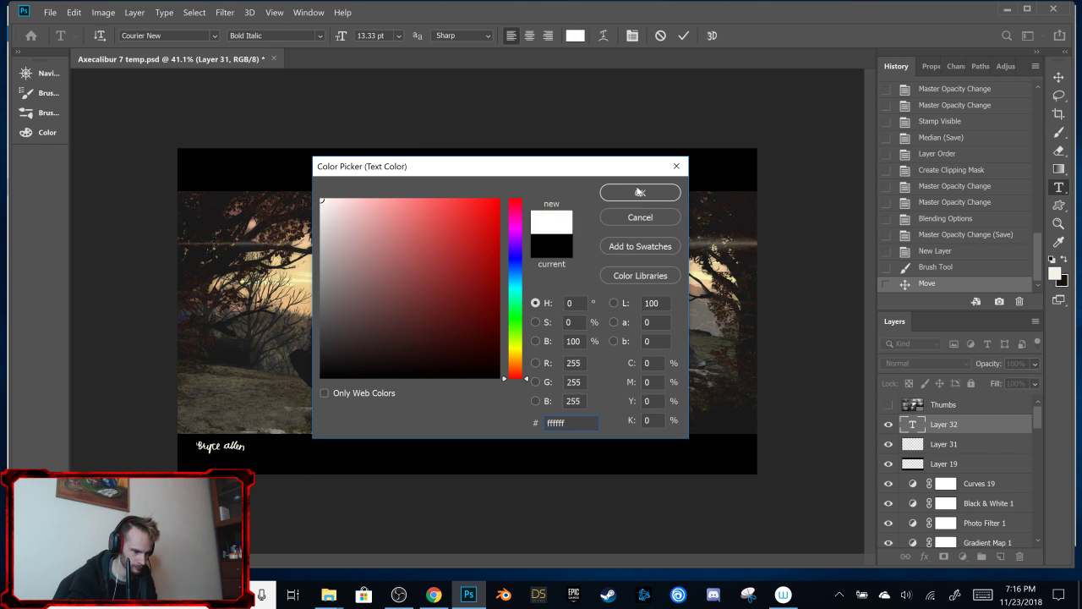
click(640, 193)
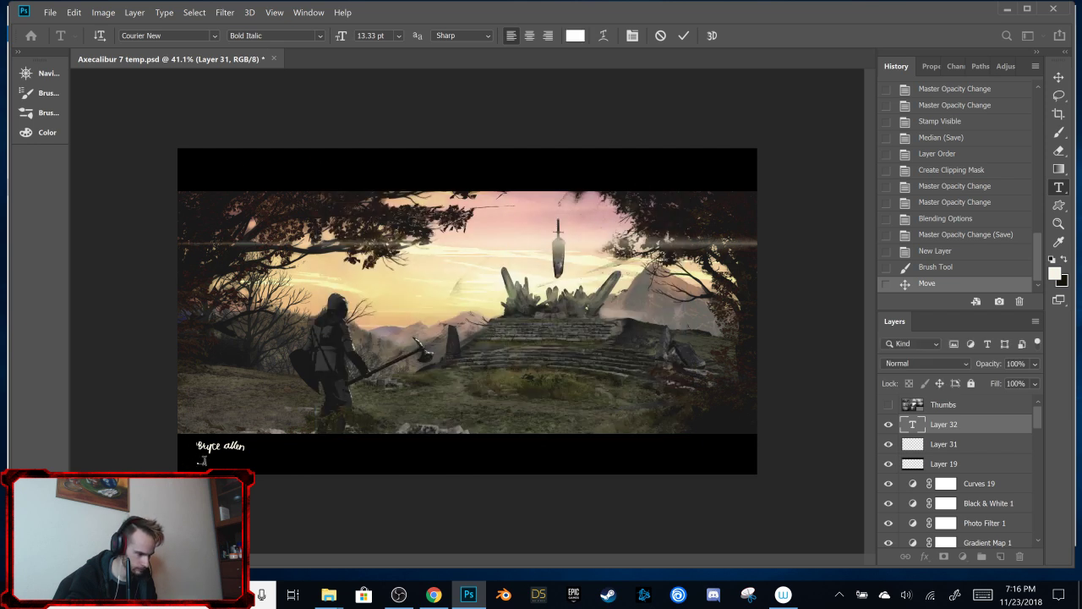
click(575, 36)
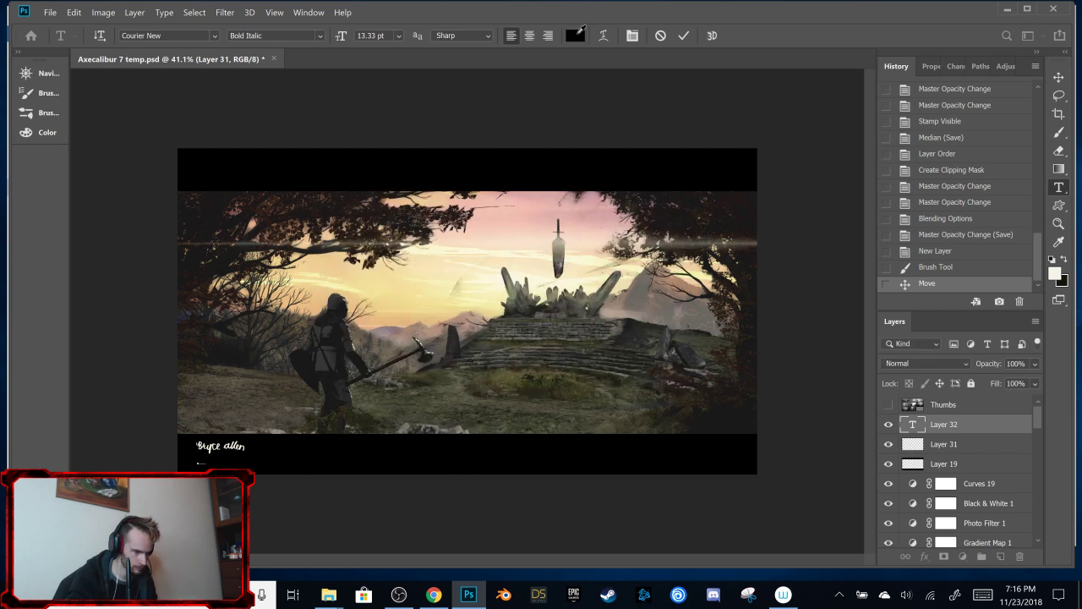
text(ffffff)
click(640, 193)
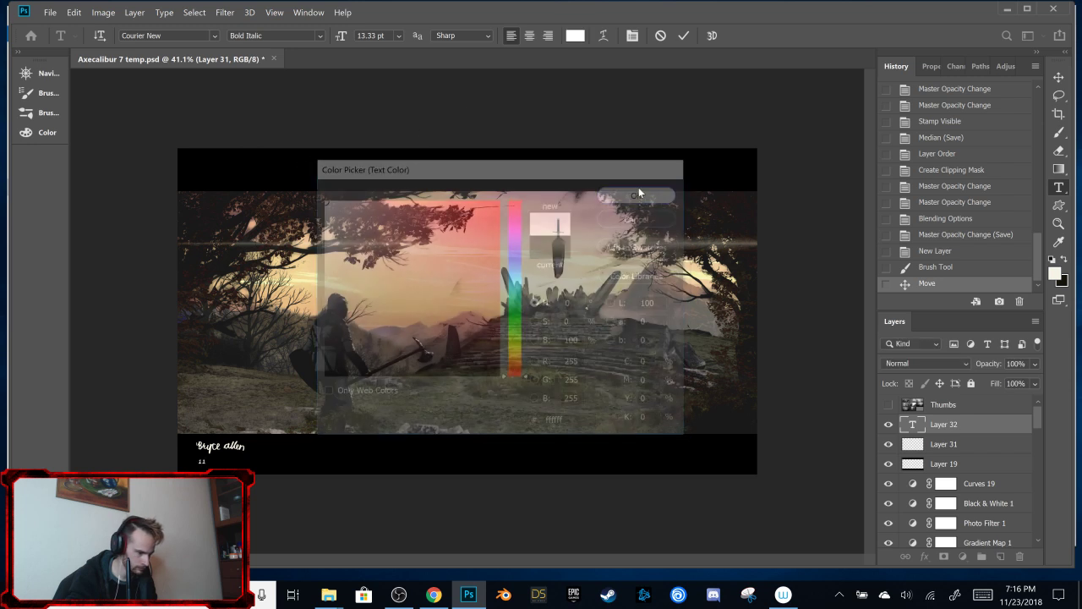
key(ctrl+h)
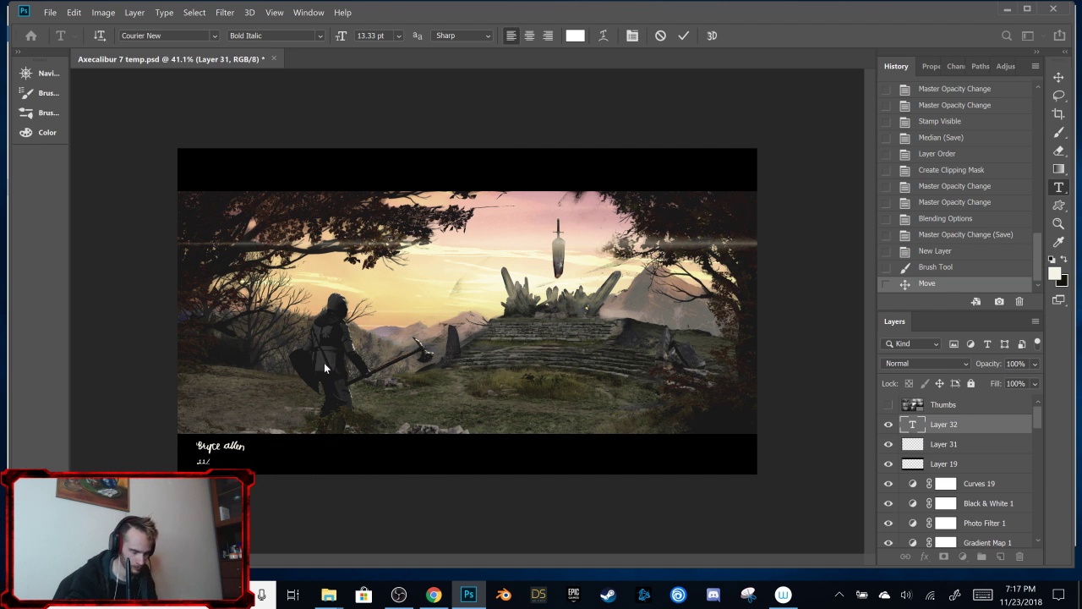
Step: Switch the date to Regular style, type 11/23/2018 and commit the text
drag(209, 460, 171, 457)
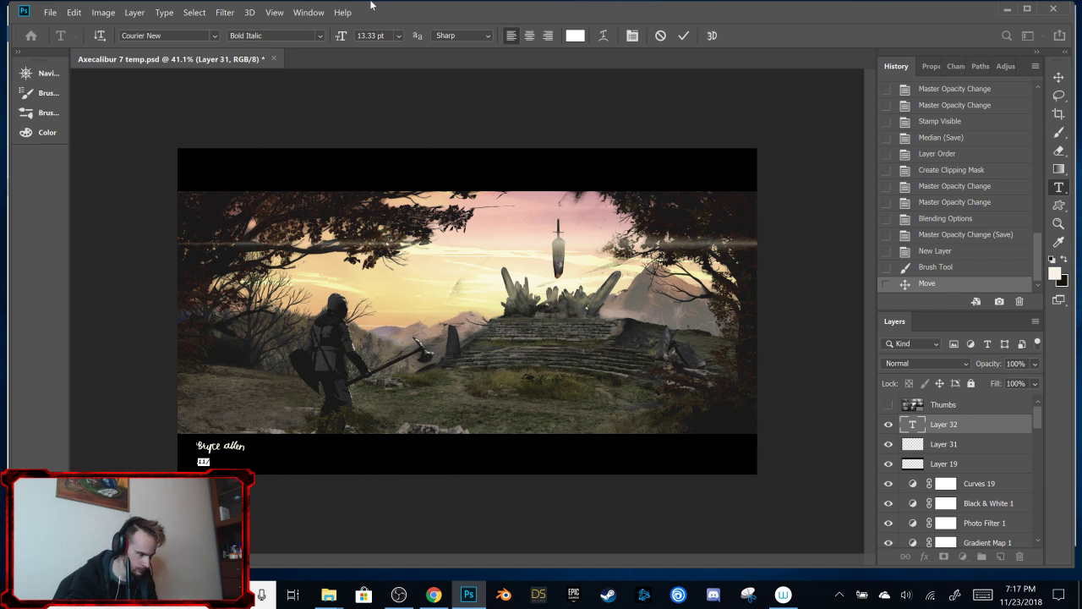
click(320, 36)
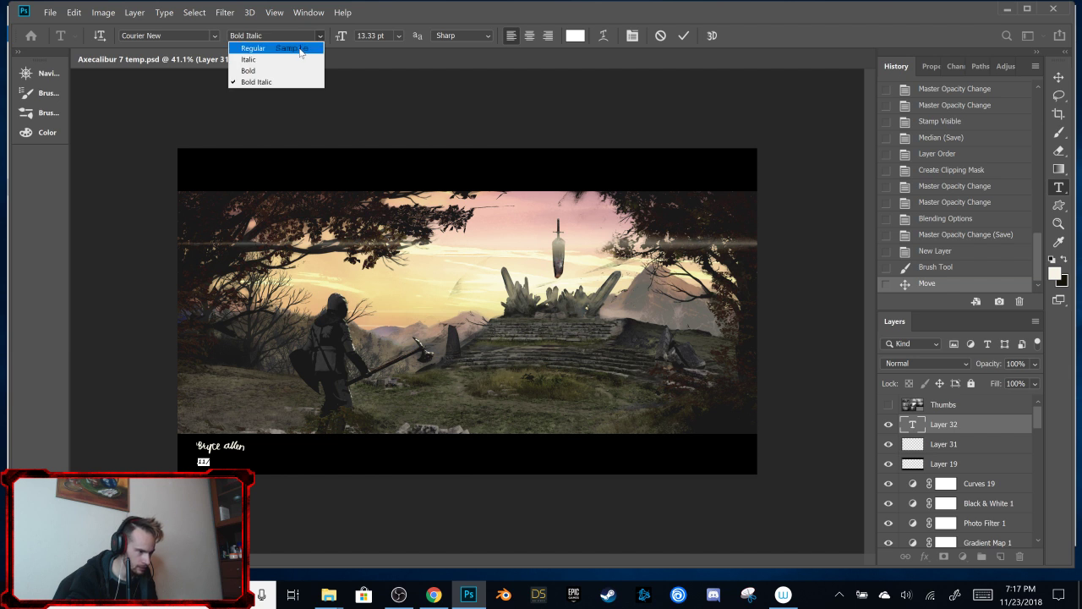
click(300, 50)
text(2017)
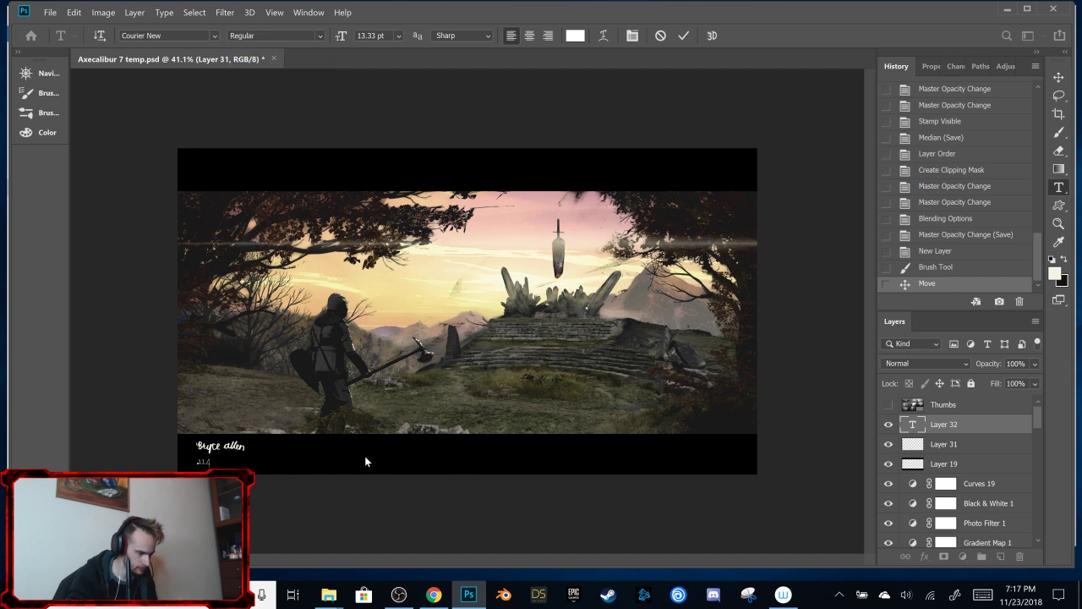
key(BackSpace)
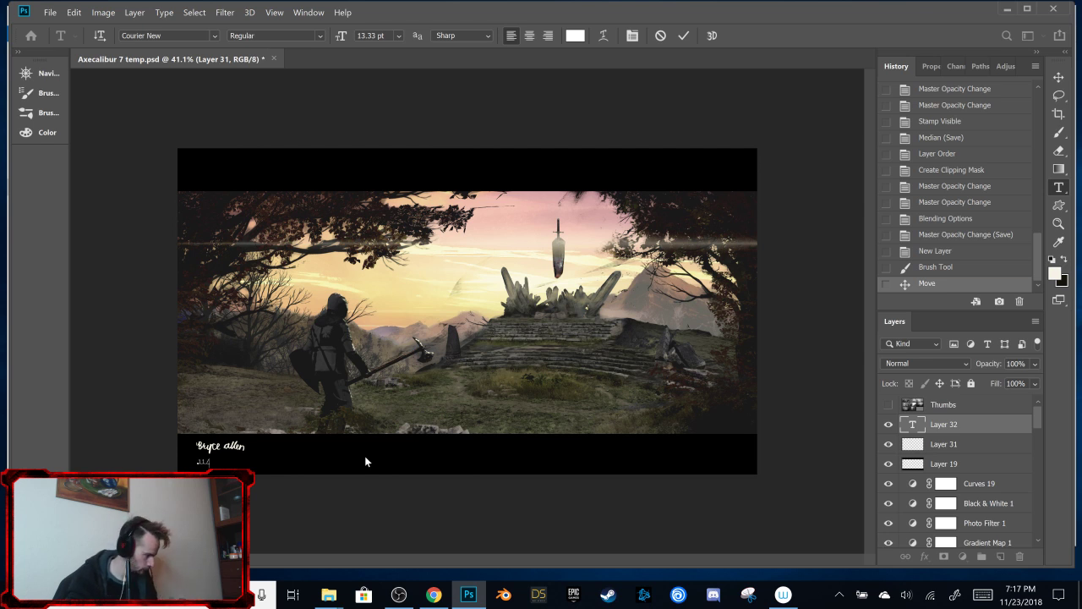
text(23)
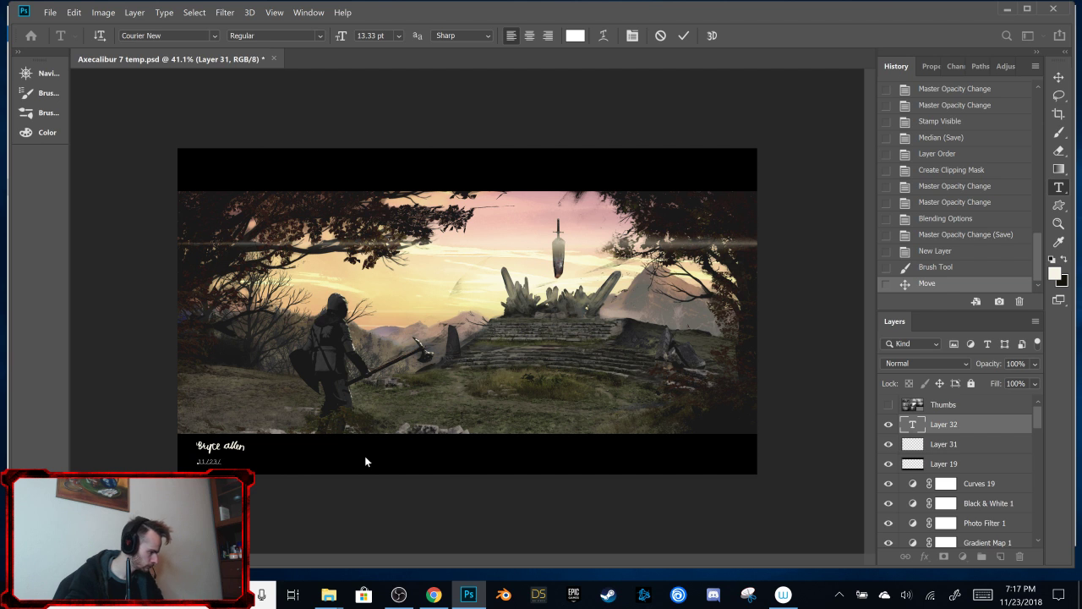
text(/201)
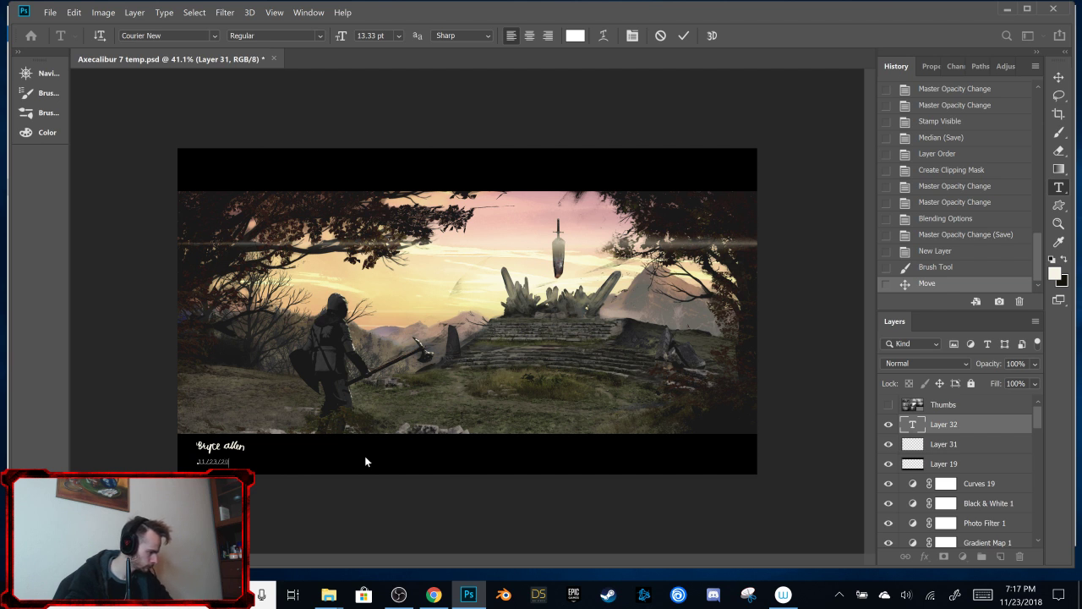
text(8)
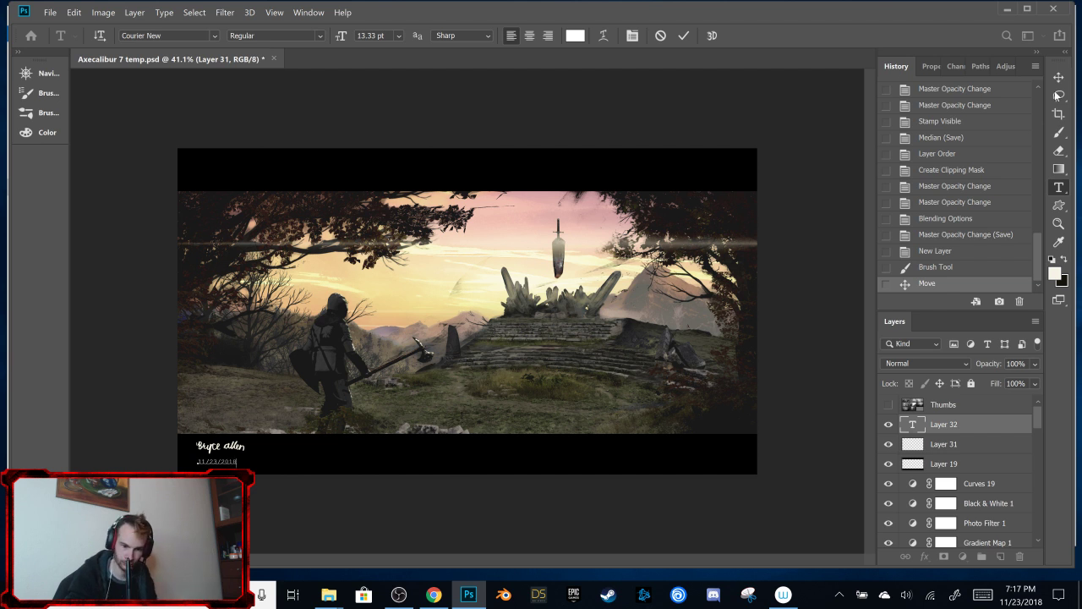
click(1059, 77)
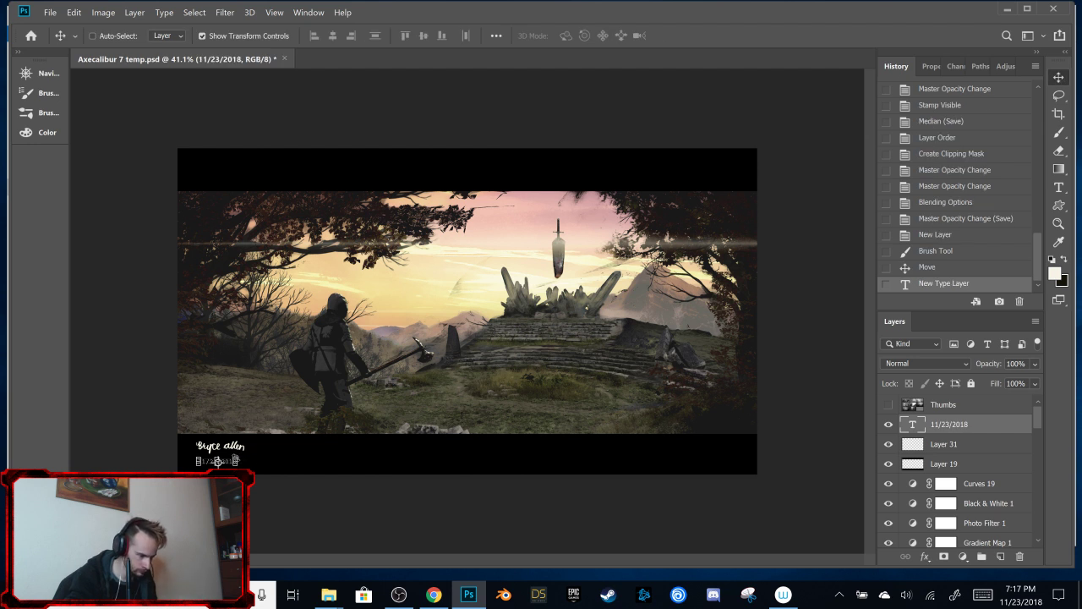
Step: Scale the date text up to about 118% with Free Transform
key(ctrl+t)
drag(241, 454, 245, 466)
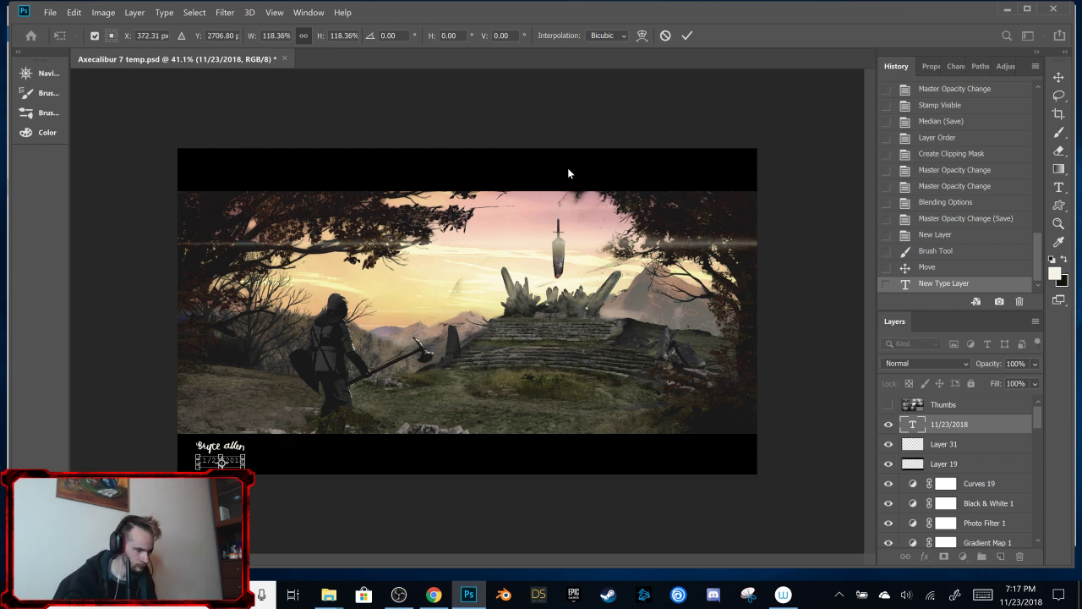
click(686, 35)
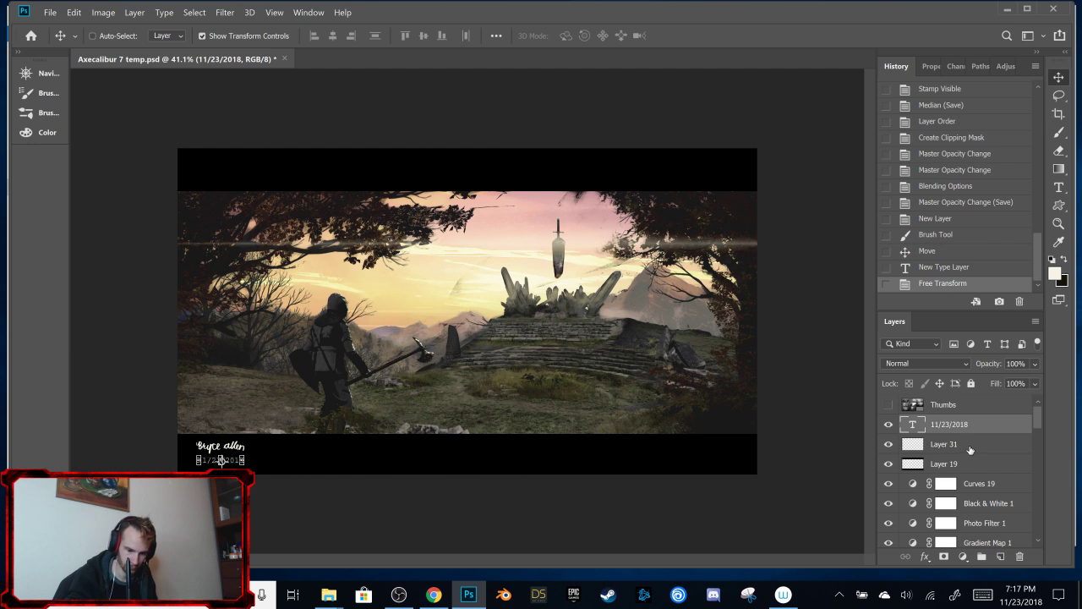
Step: Merge the date layer with the Layer 31 signature into one layer
shift+click(970, 448)
right_click(969, 449)
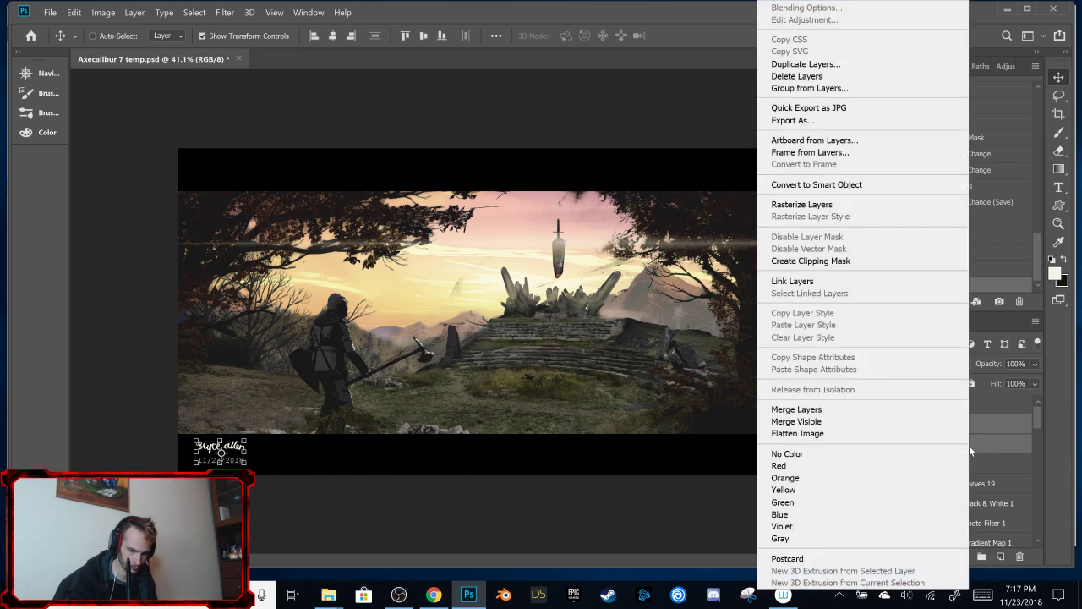
click(906, 411)
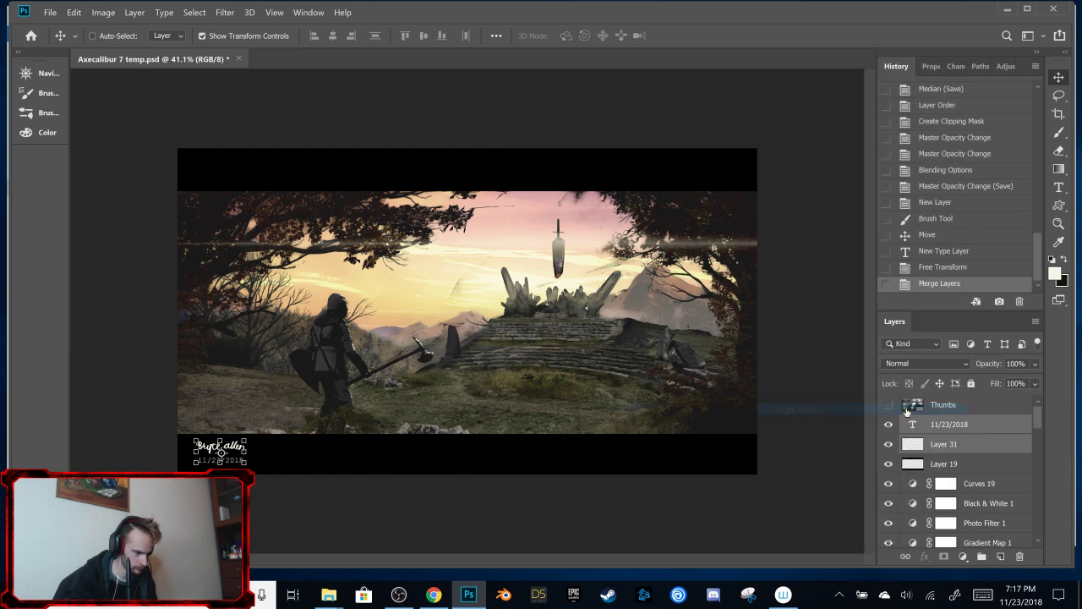
click(1034, 363)
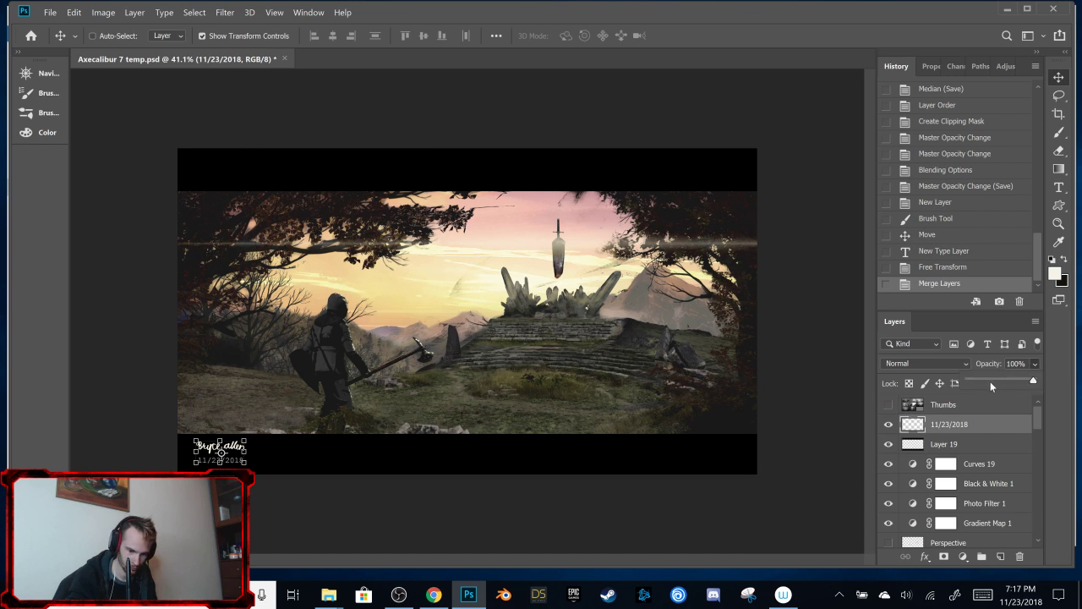
Step: Move the merged signature to the lower-right corner and lower its opacity to 15%
drag(990, 381, 985, 380)
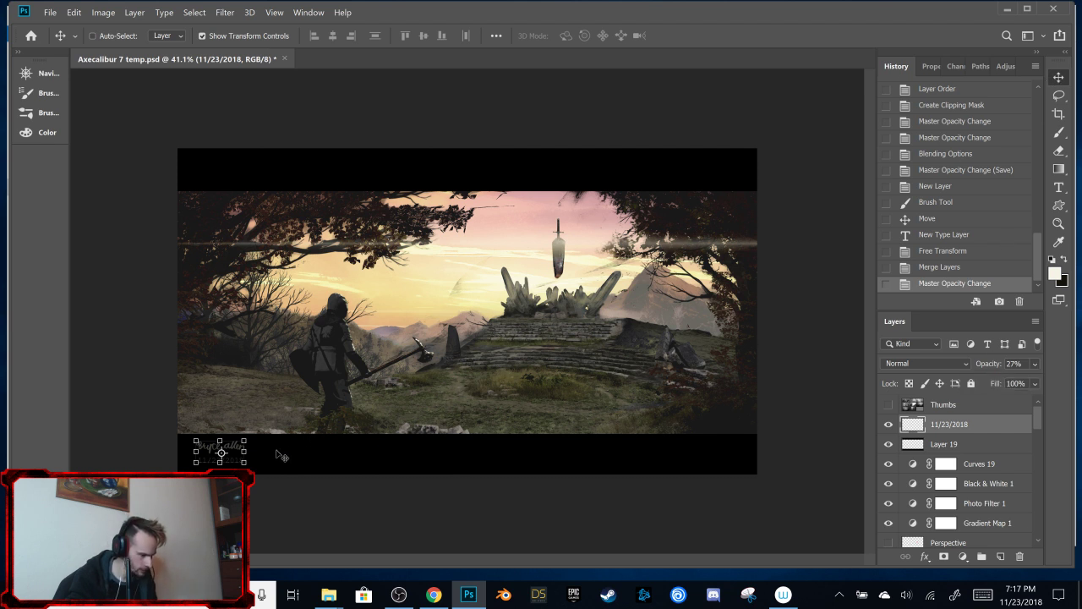
drag(282, 457, 783, 450)
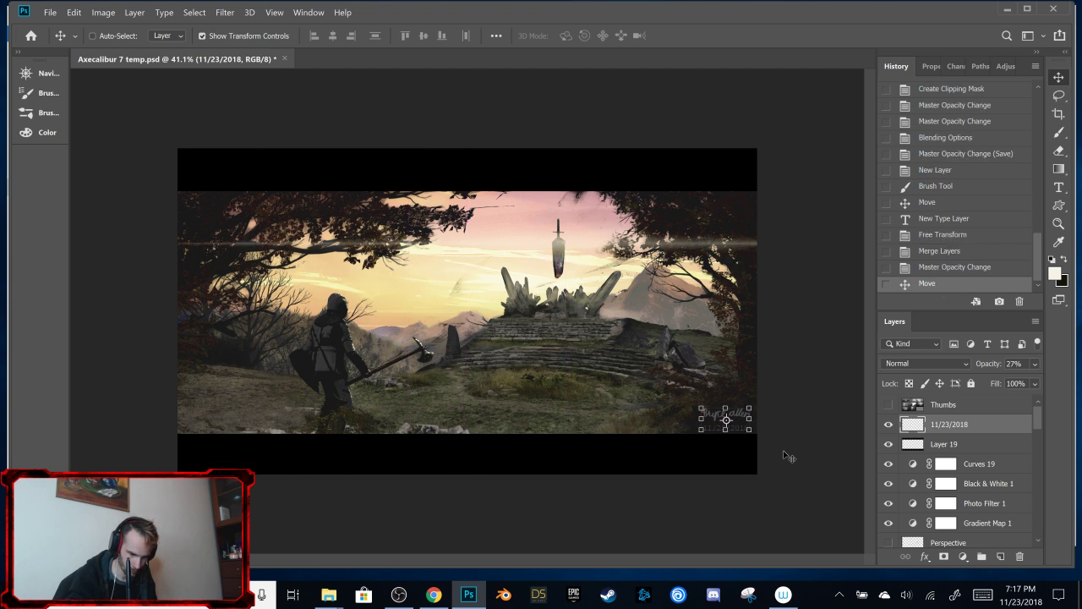
click(1059, 96)
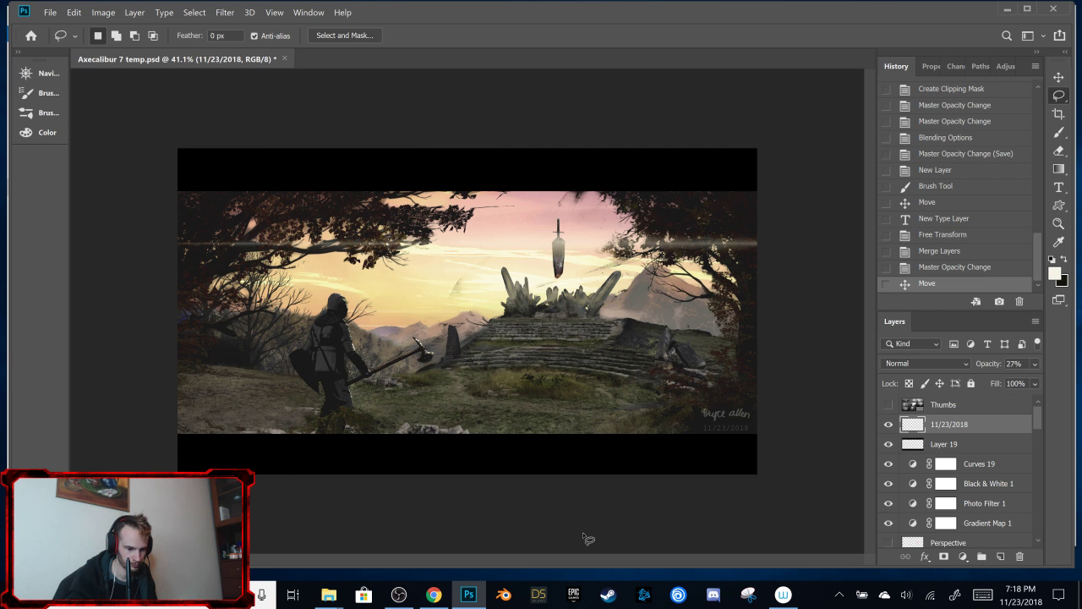
click(1034, 364)
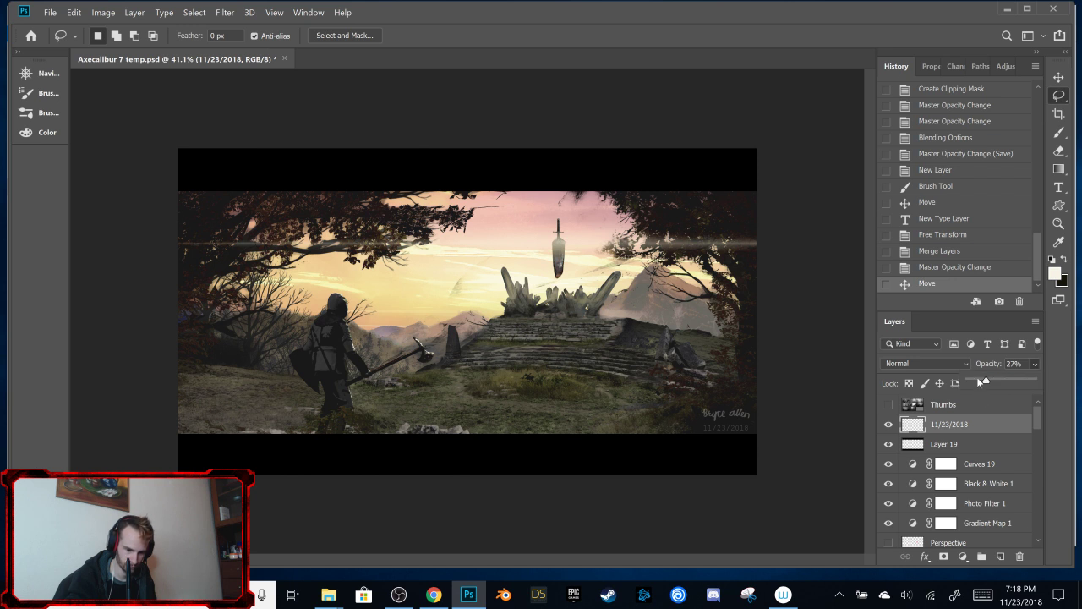
click(973, 379)
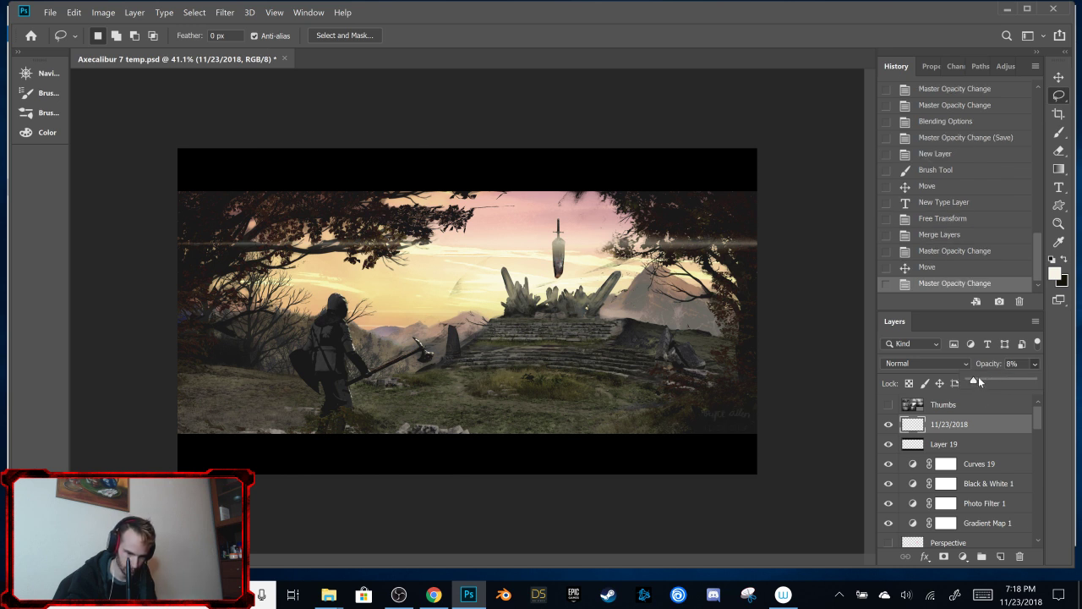
click(978, 381)
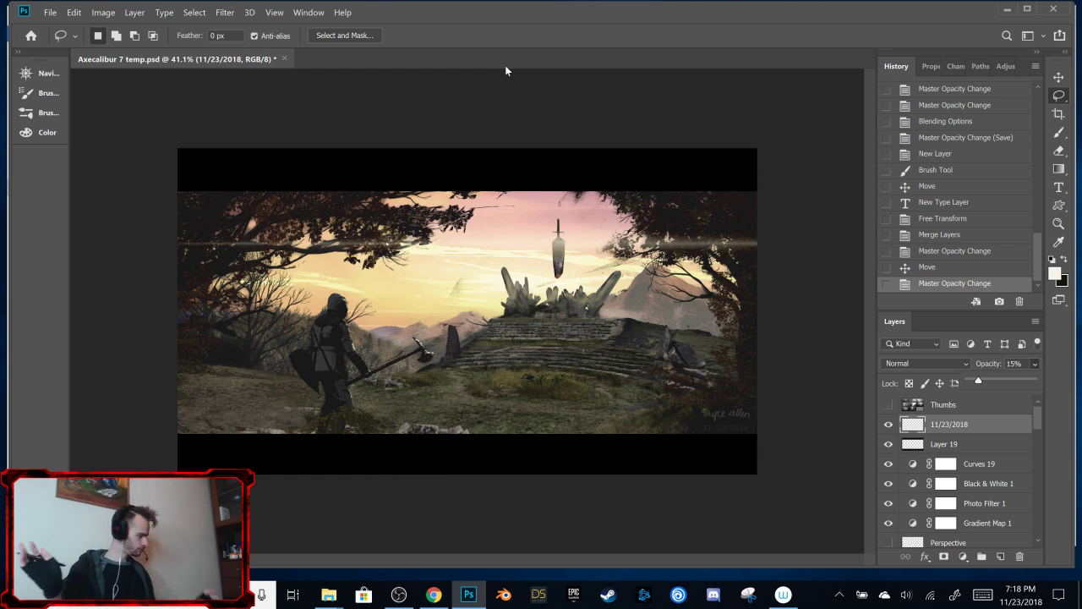
key(f)
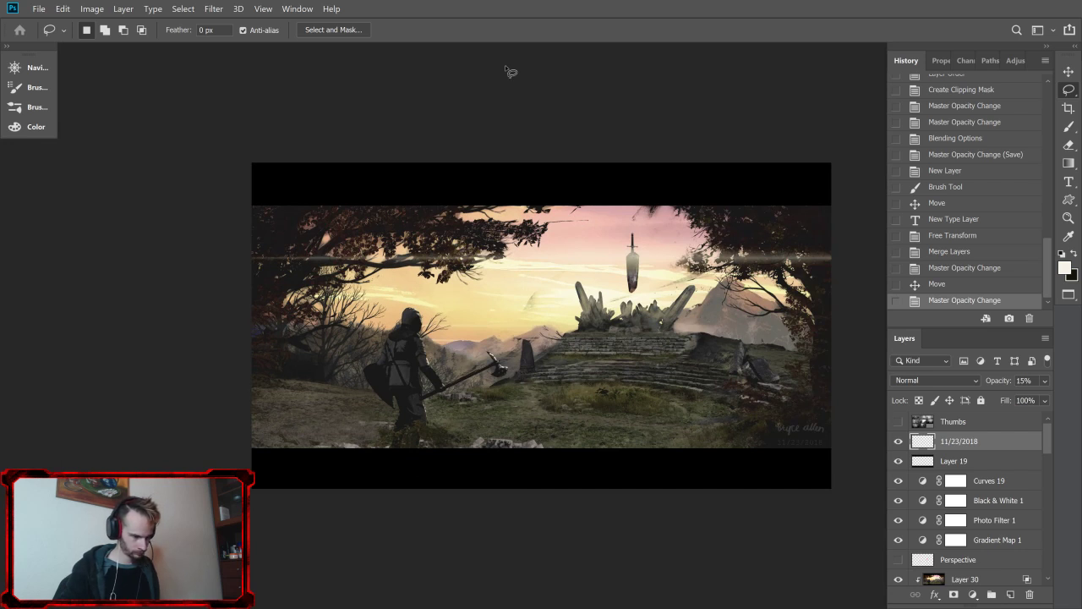
Step: View the painting full screen fit to the screen, then switch to the Assets folder and OBS
key(f)
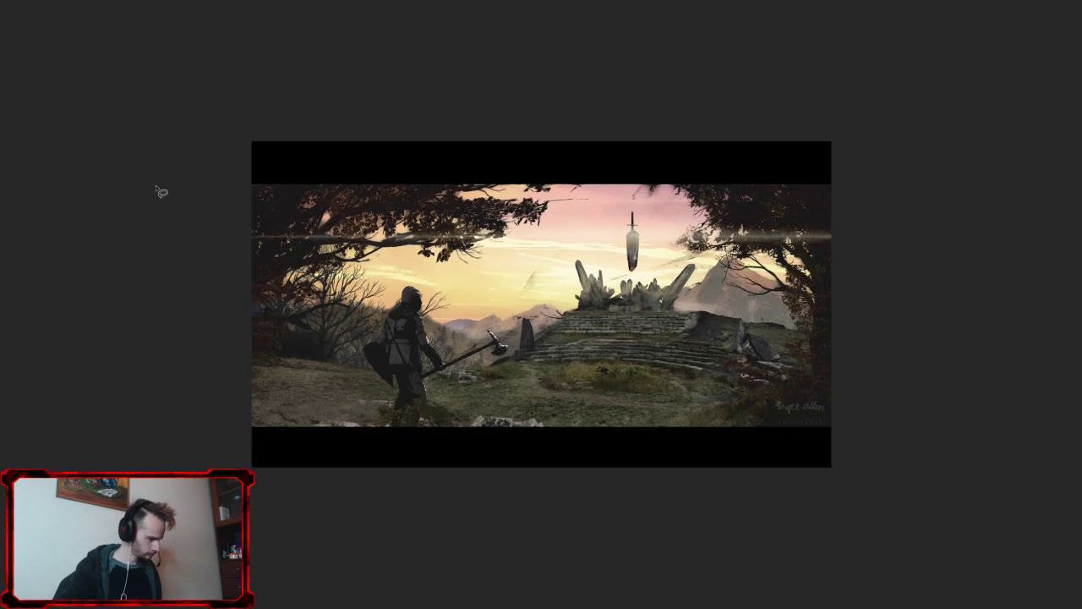
key(ctrl+0)
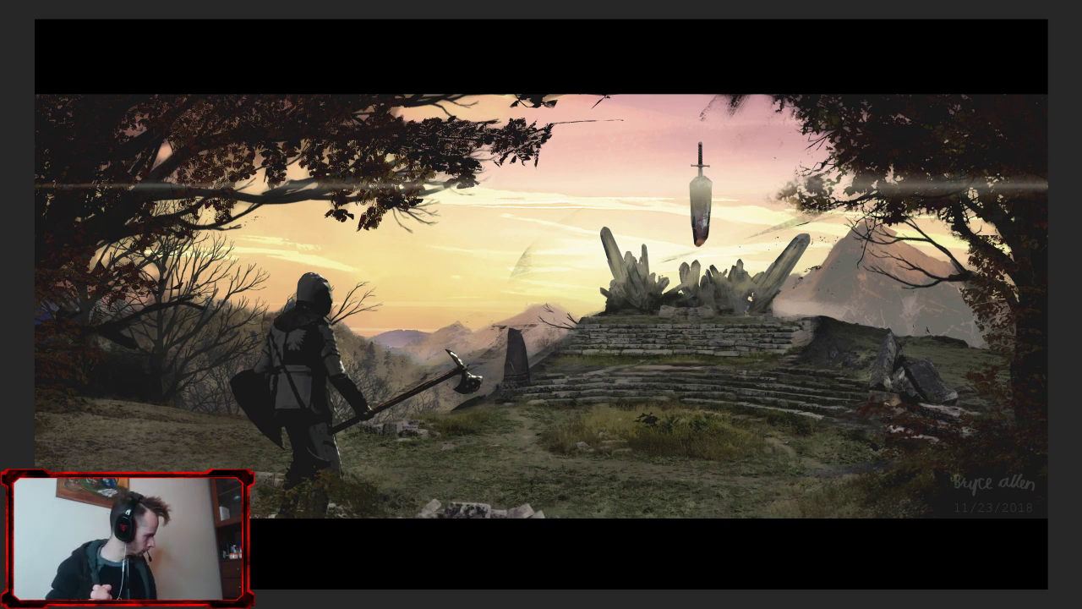
key(alt+Tab)
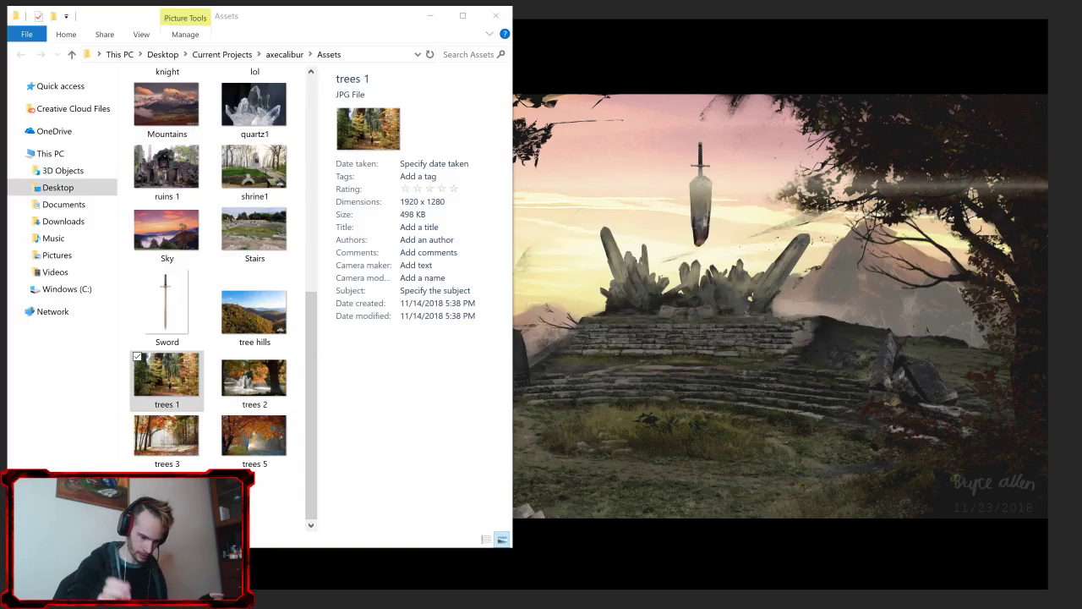
click(398, 594)
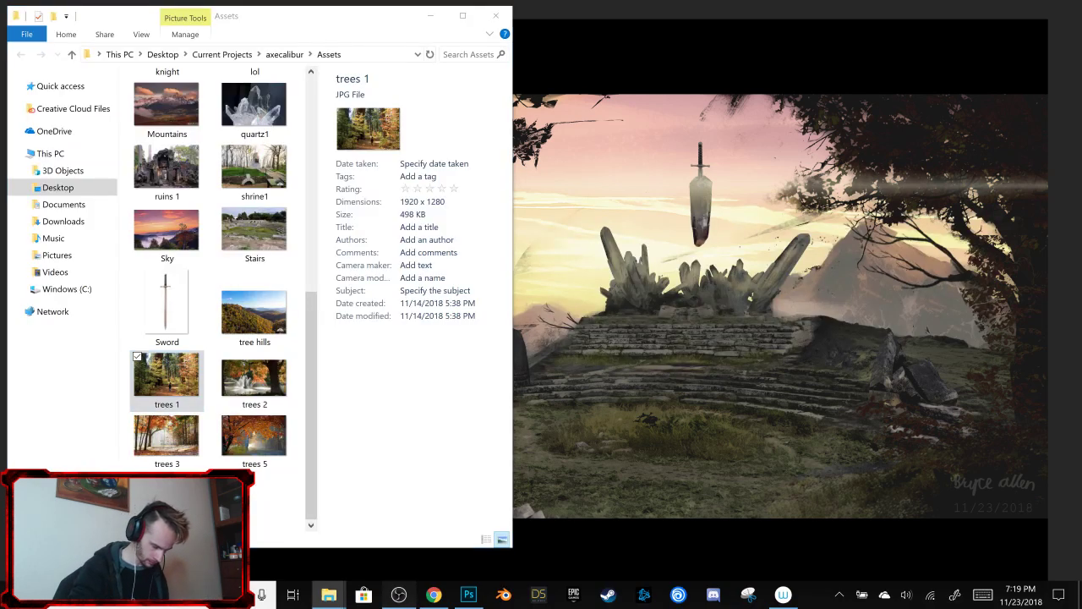